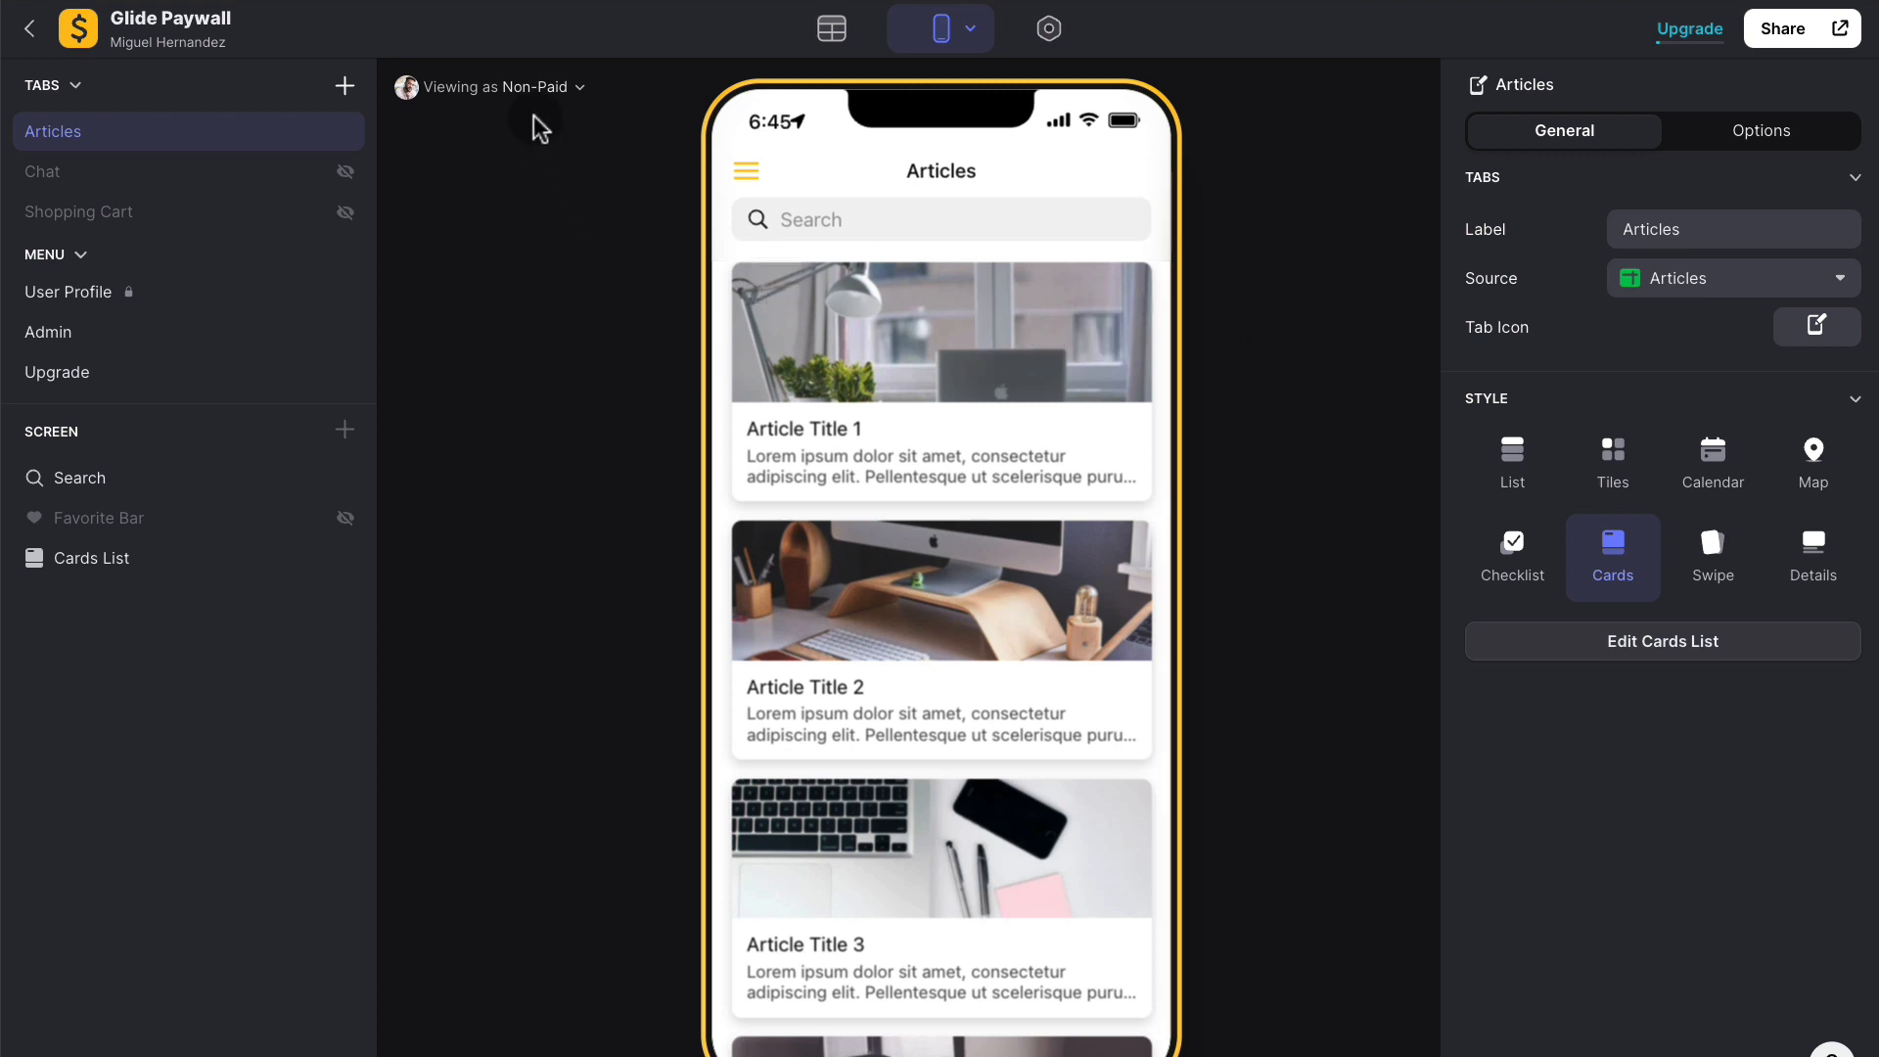
# Step: Browse the Articles list as the Non-Paid user and view the first three articles, returning to the list after each
pyautogui.scroll(-15, 983, 509)
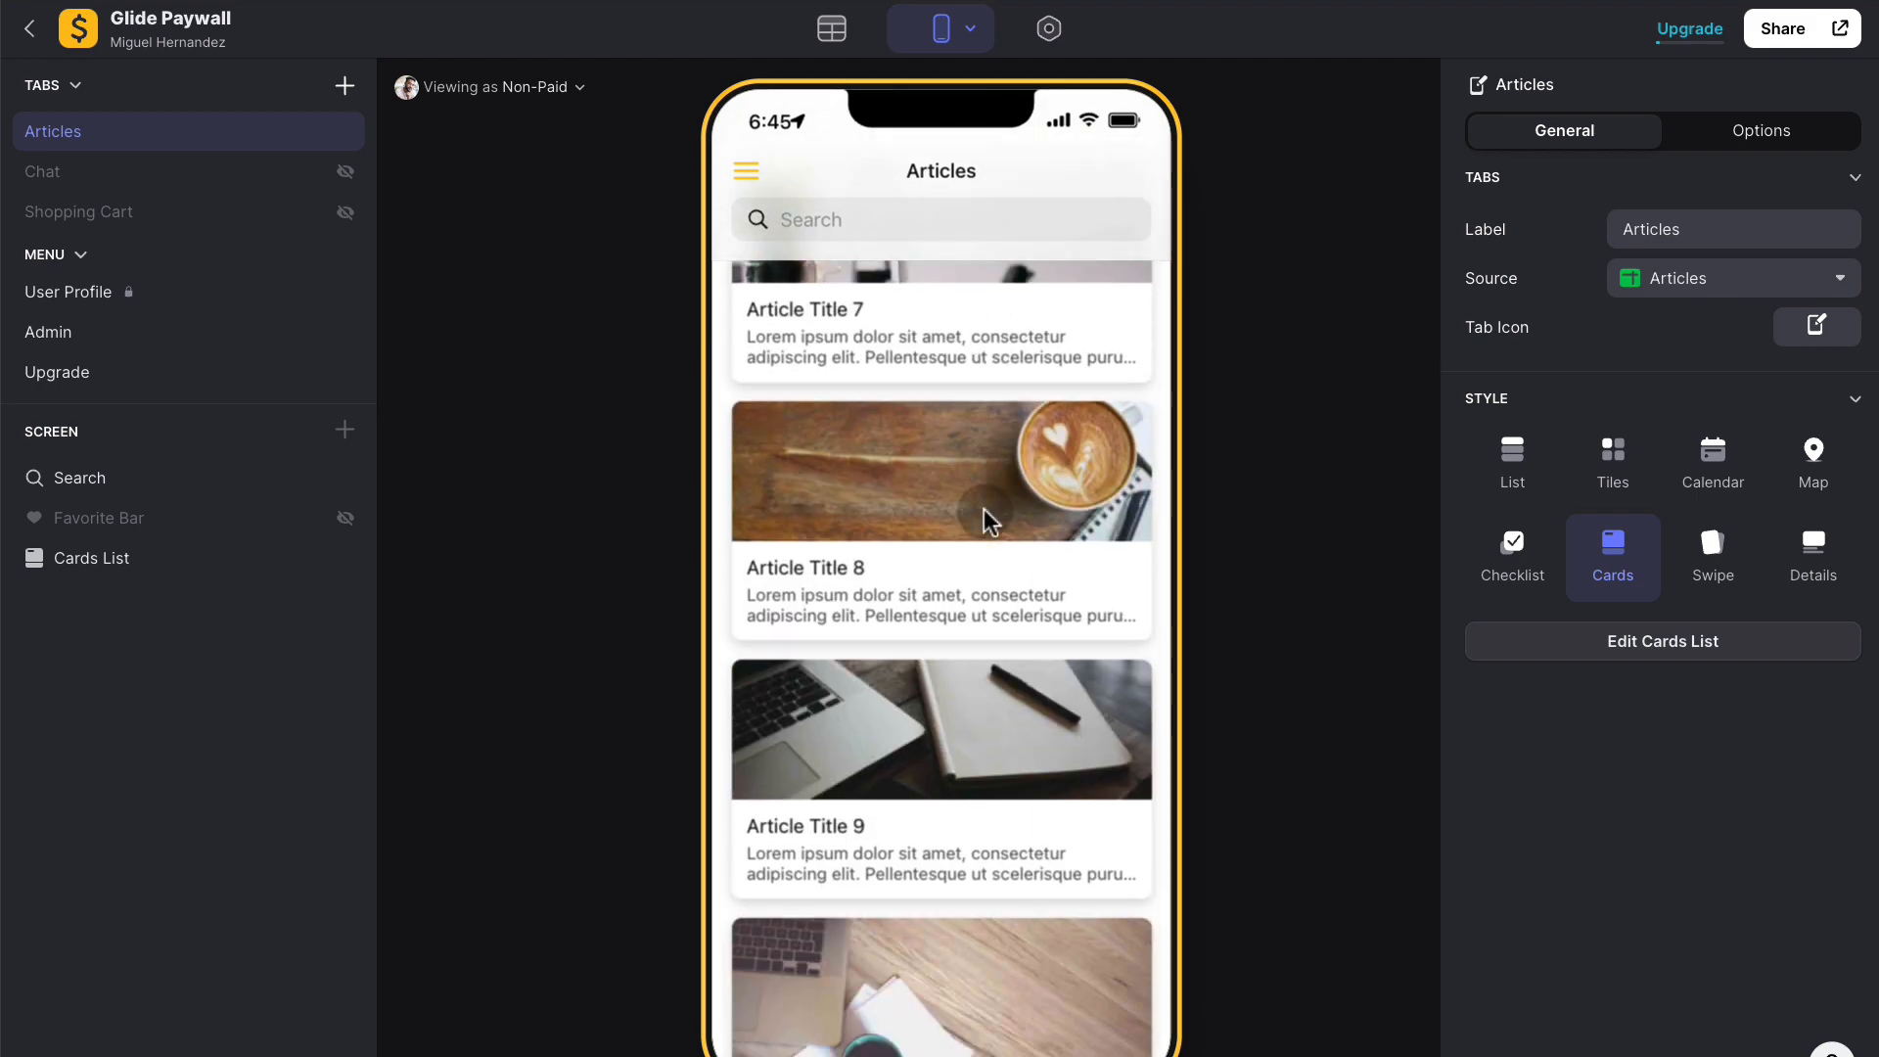
pyautogui.scroll(15, 983, 509)
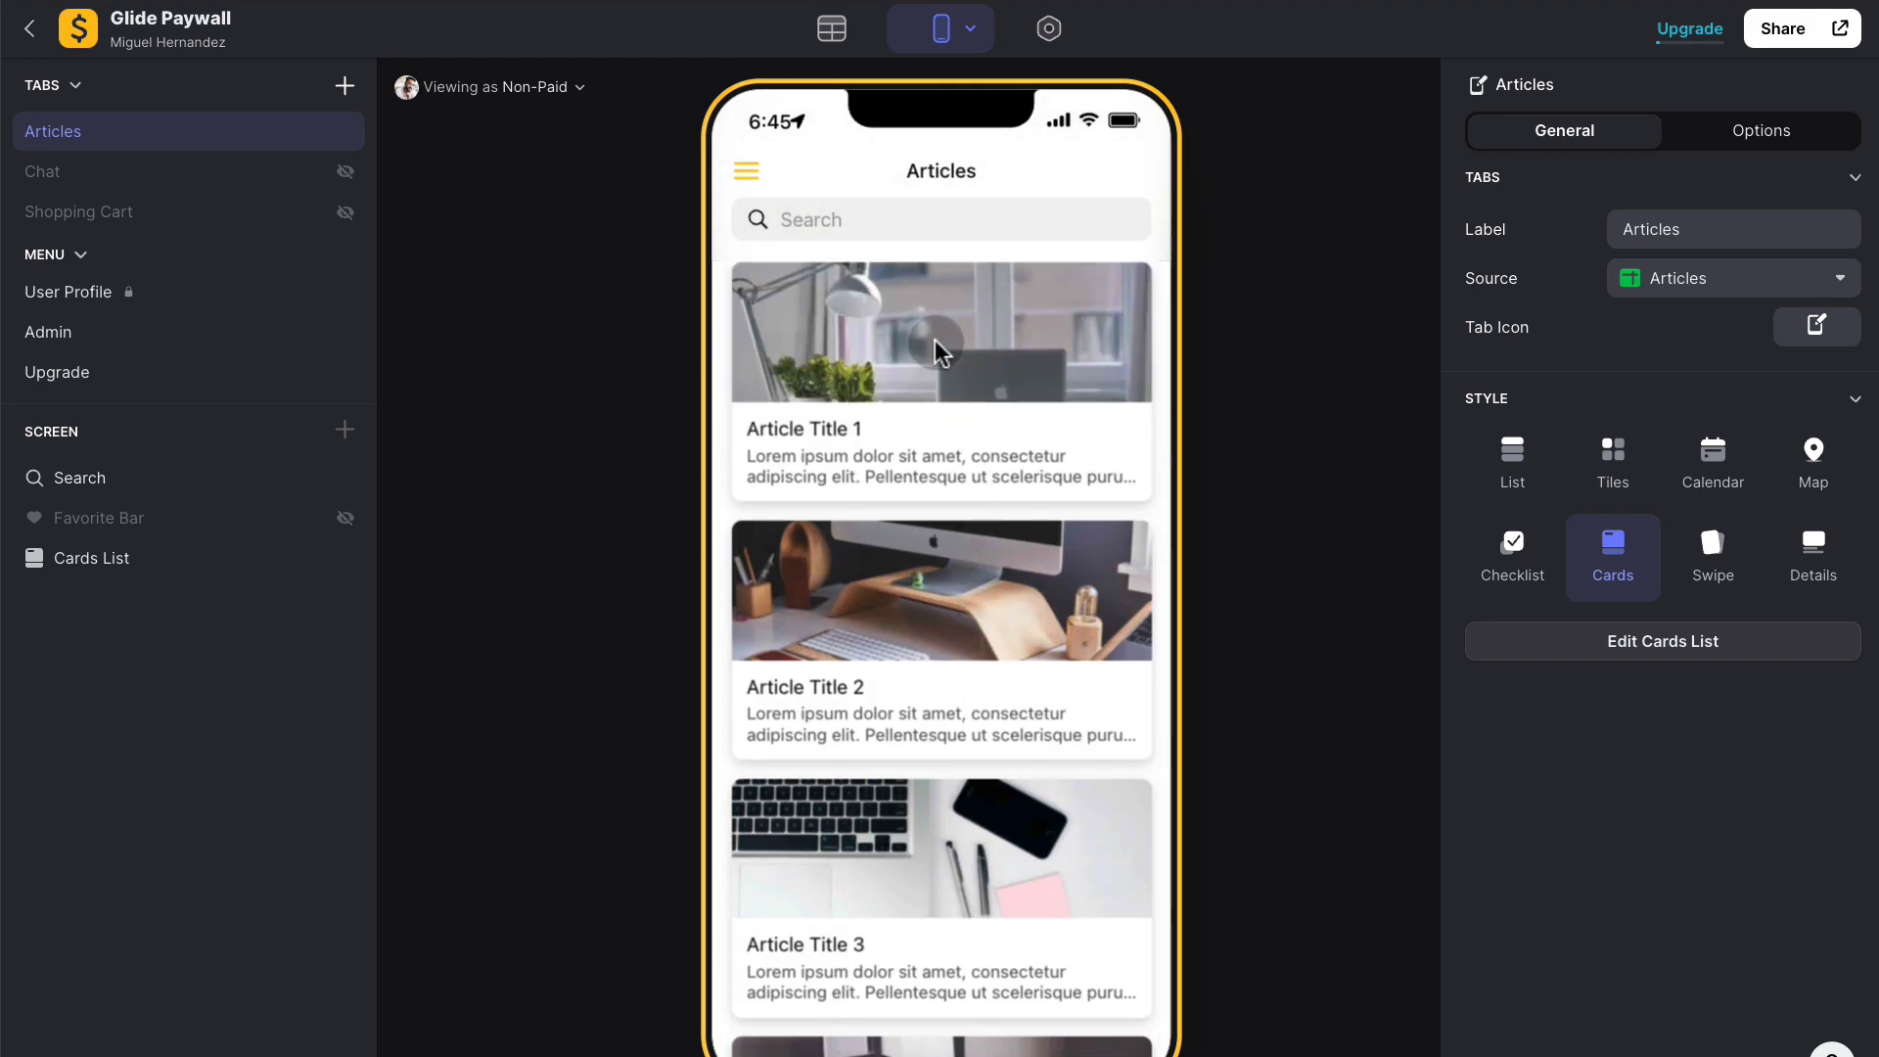
pyautogui.click(935, 338)
pyautogui.click(763, 191)
pyautogui.click(943, 582)
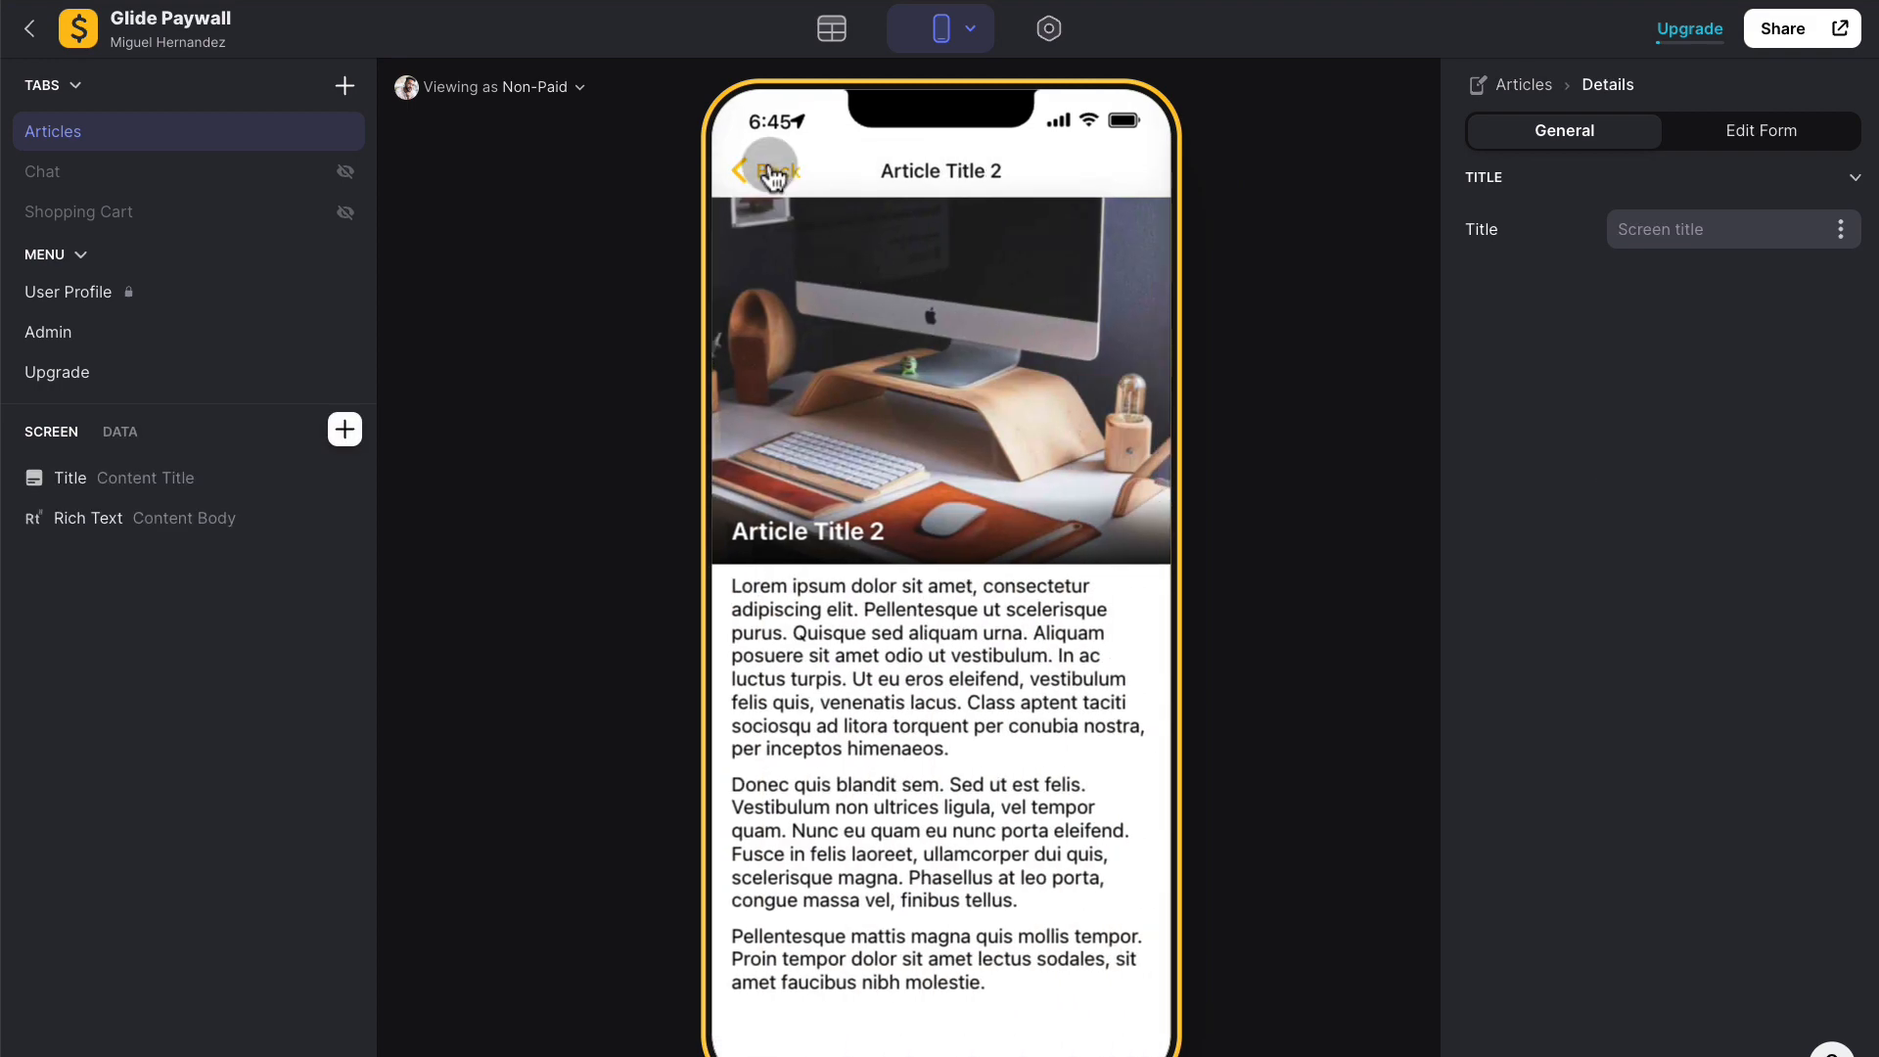
pyautogui.click(767, 172)
pyautogui.click(955, 836)
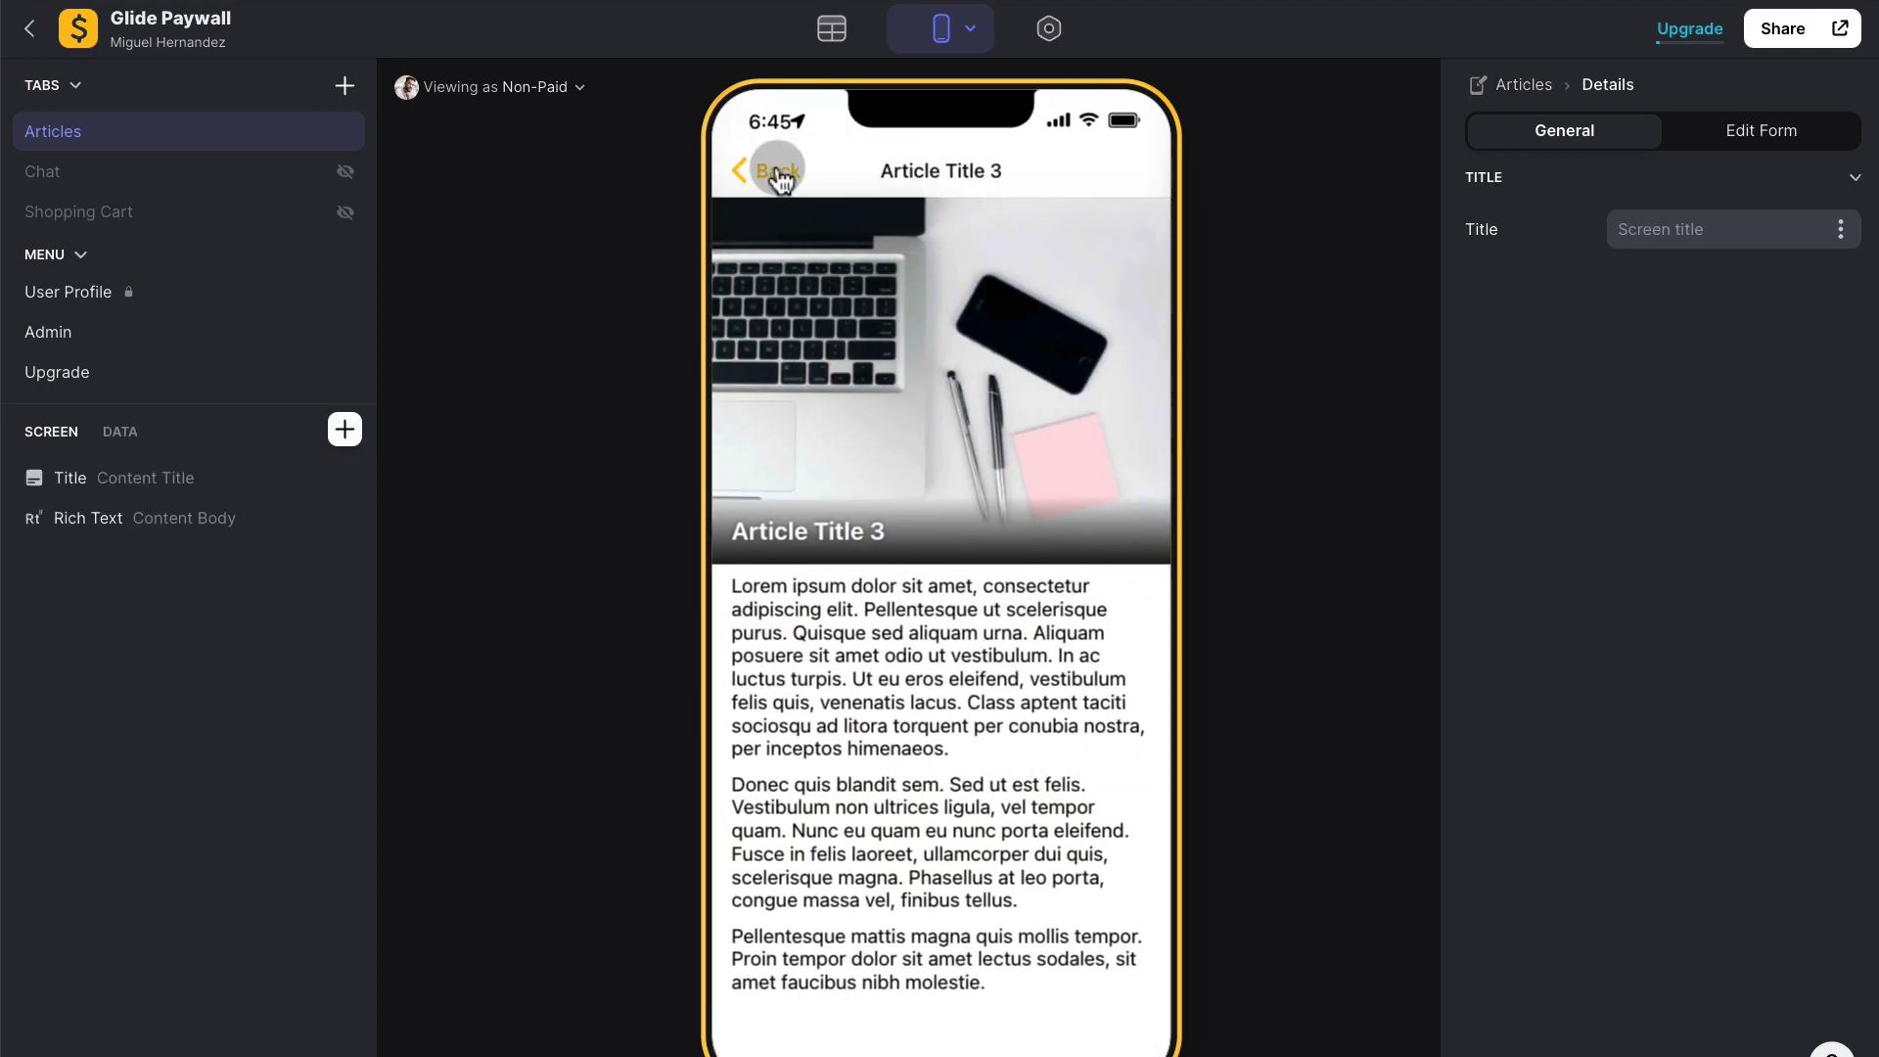
pyautogui.click(769, 174)
# Step: Open Article Title 4 as the Non-Paid user, go through the 1 MONTH ACCESS plan to its checkout, and cancel the purchase
pyautogui.scroll(-5, 996, 507)
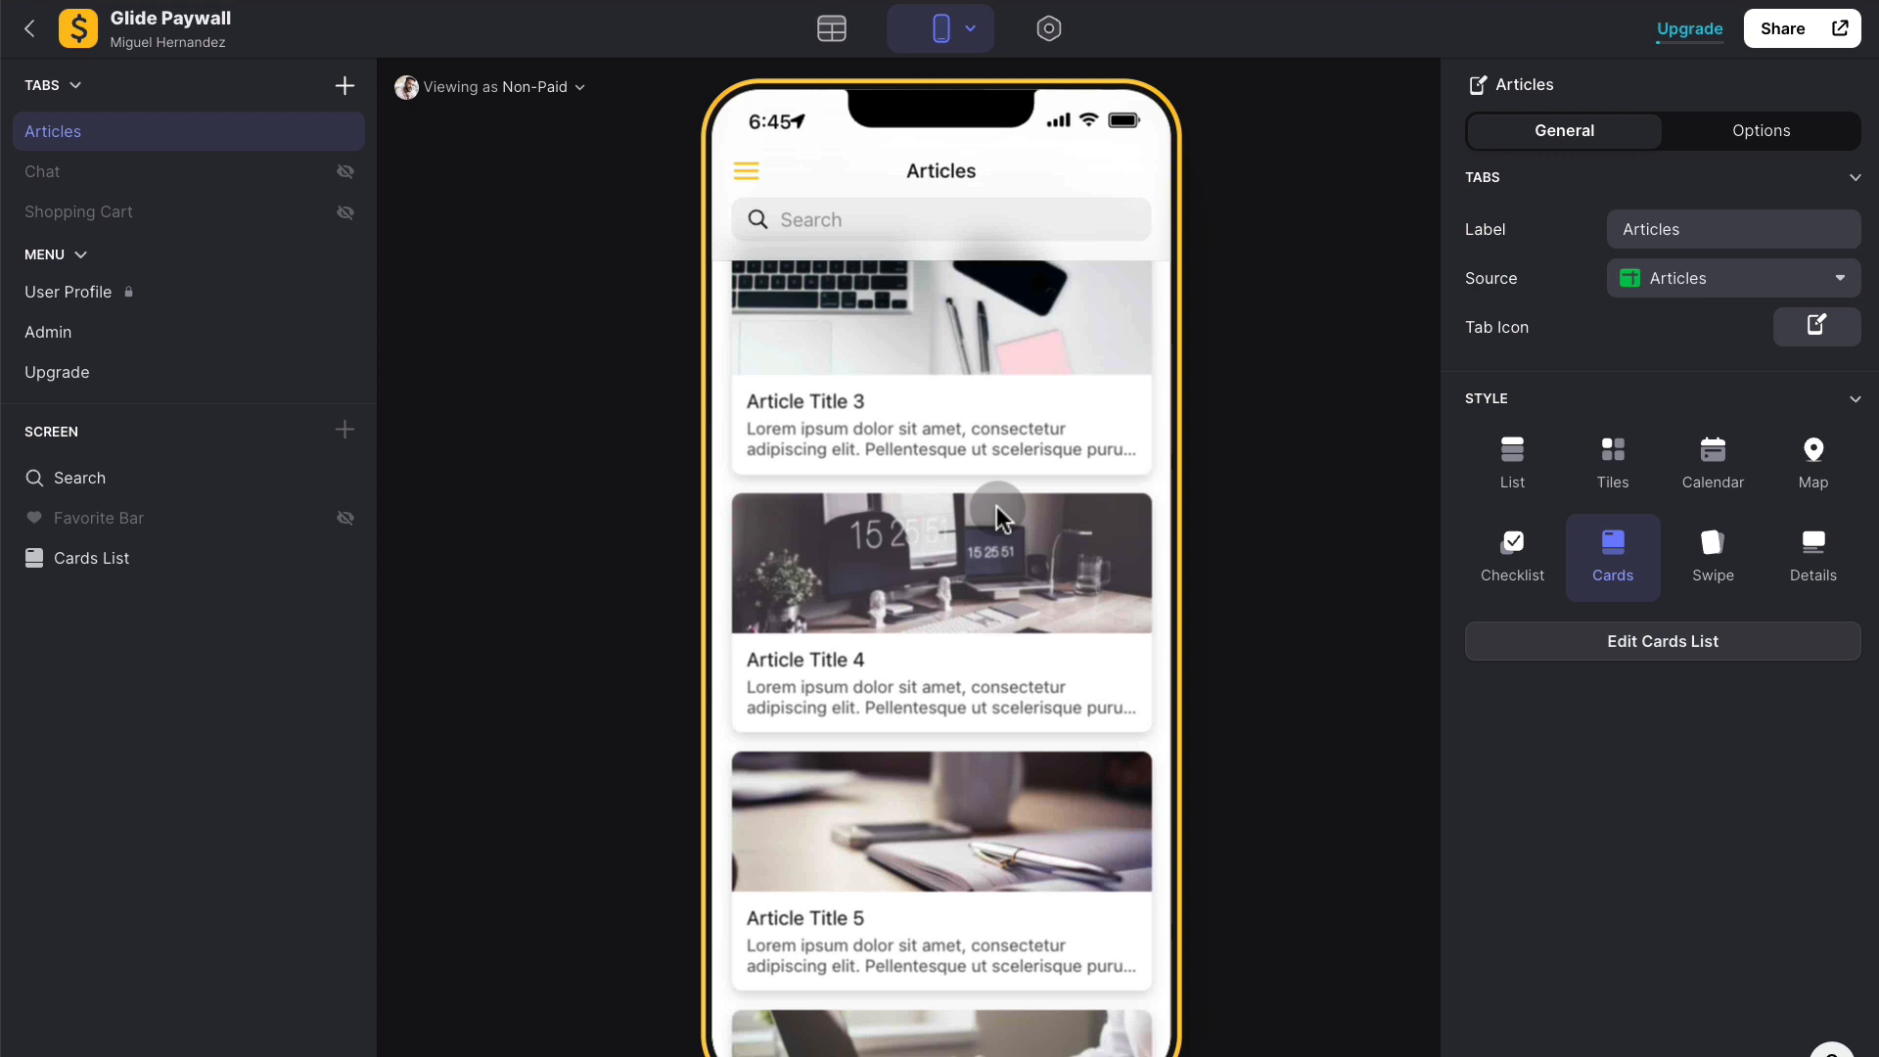
pyautogui.click(919, 521)
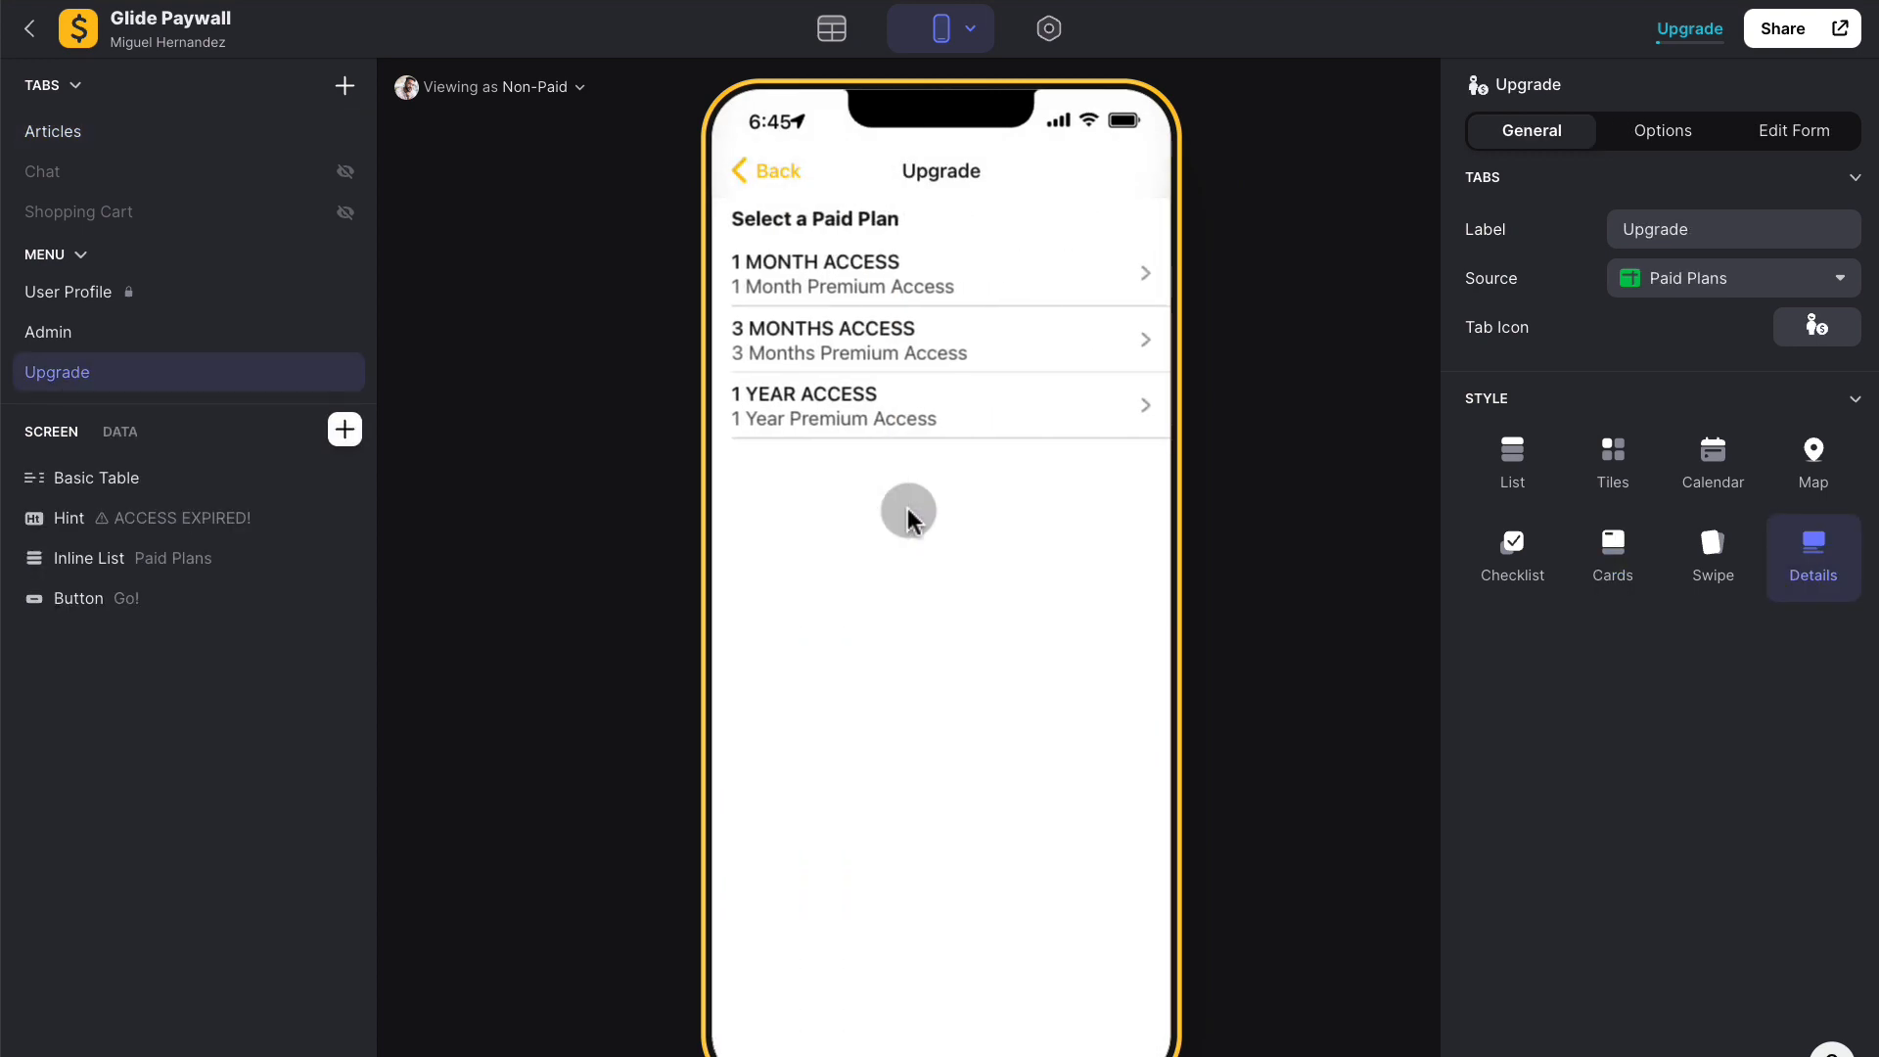
pyautogui.click(914, 274)
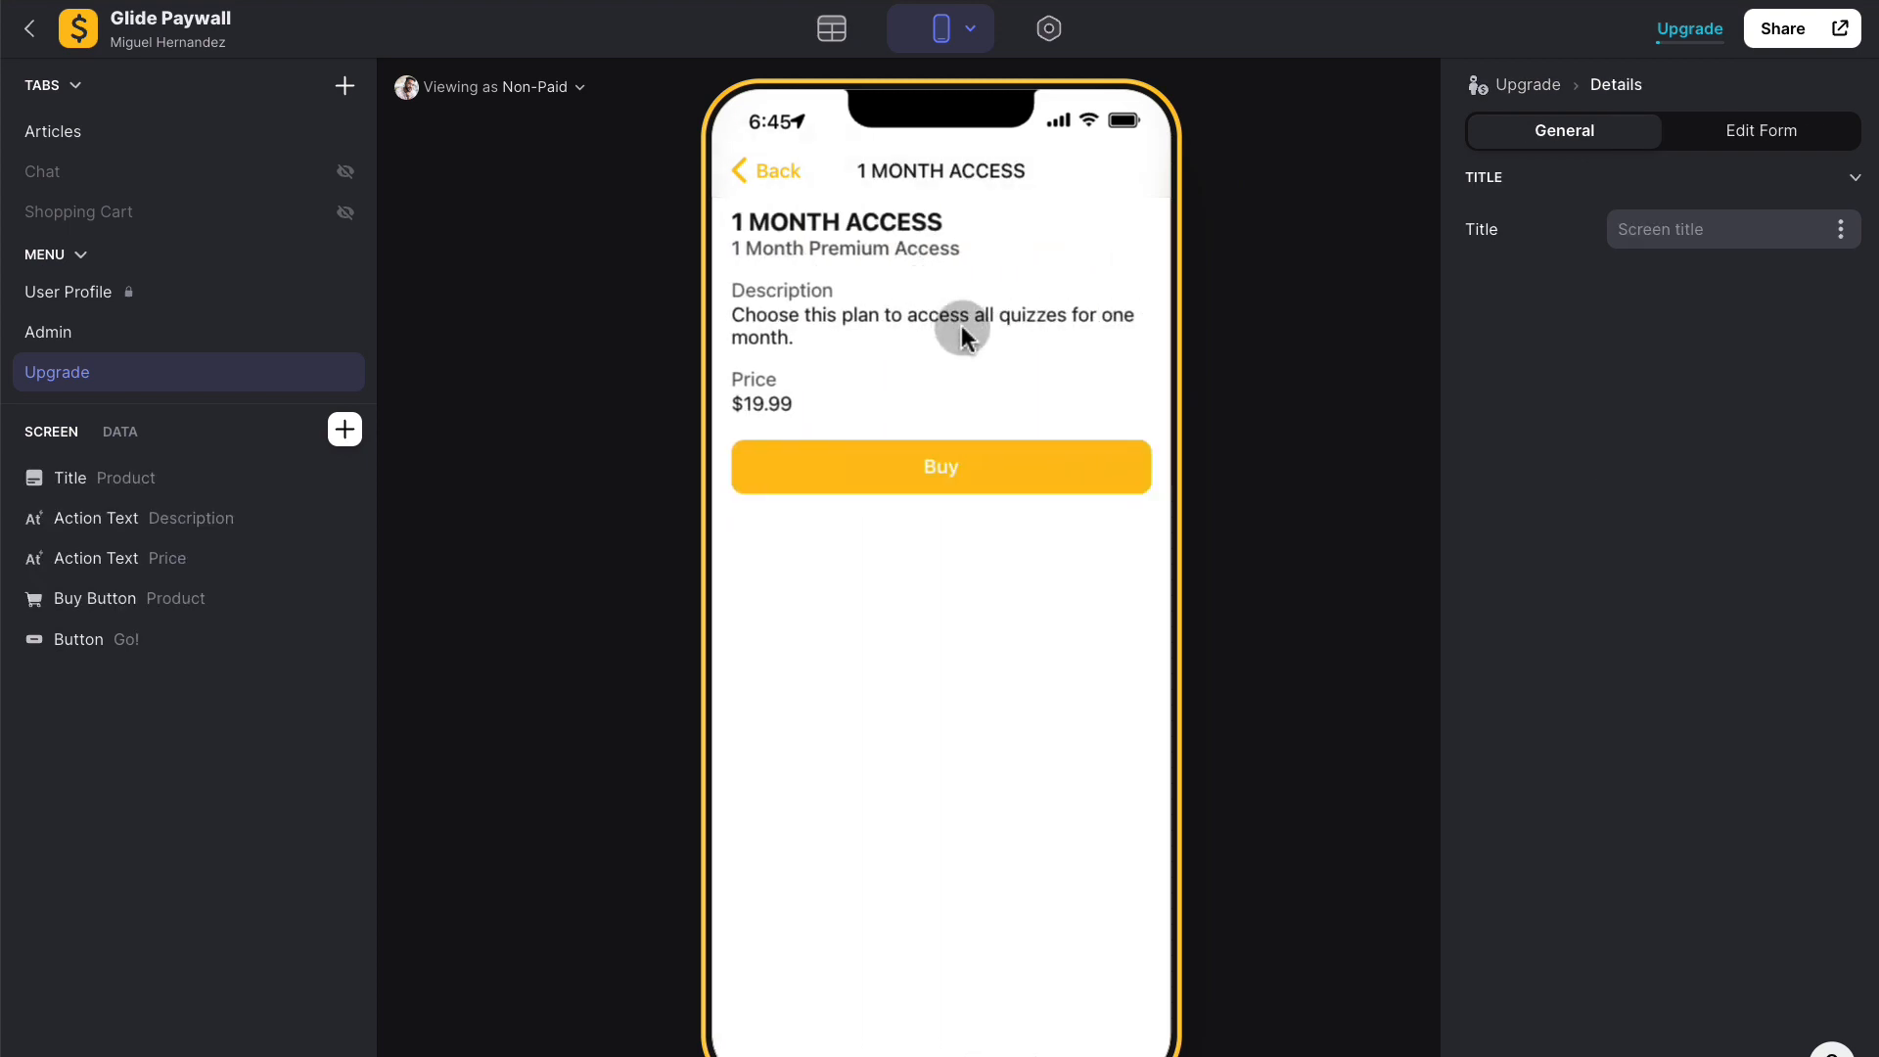
pyautogui.click(957, 468)
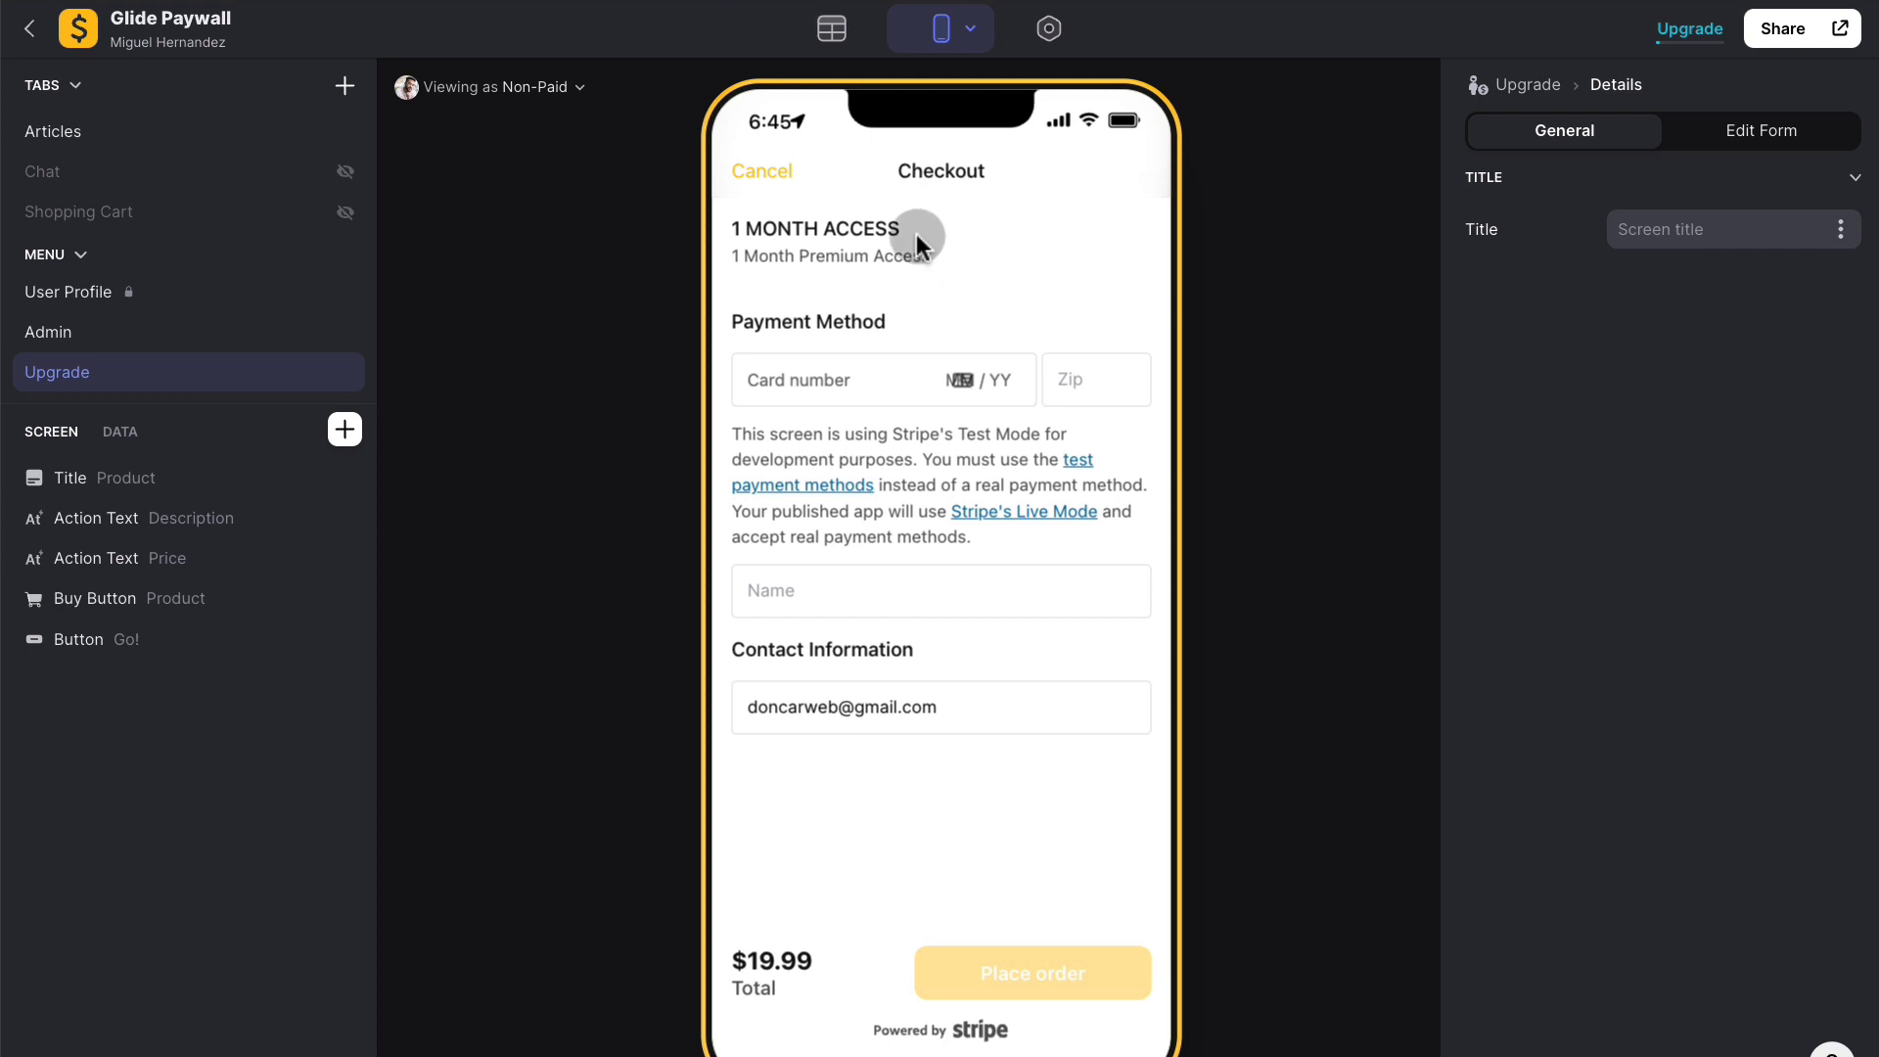
pyautogui.click(790, 189)
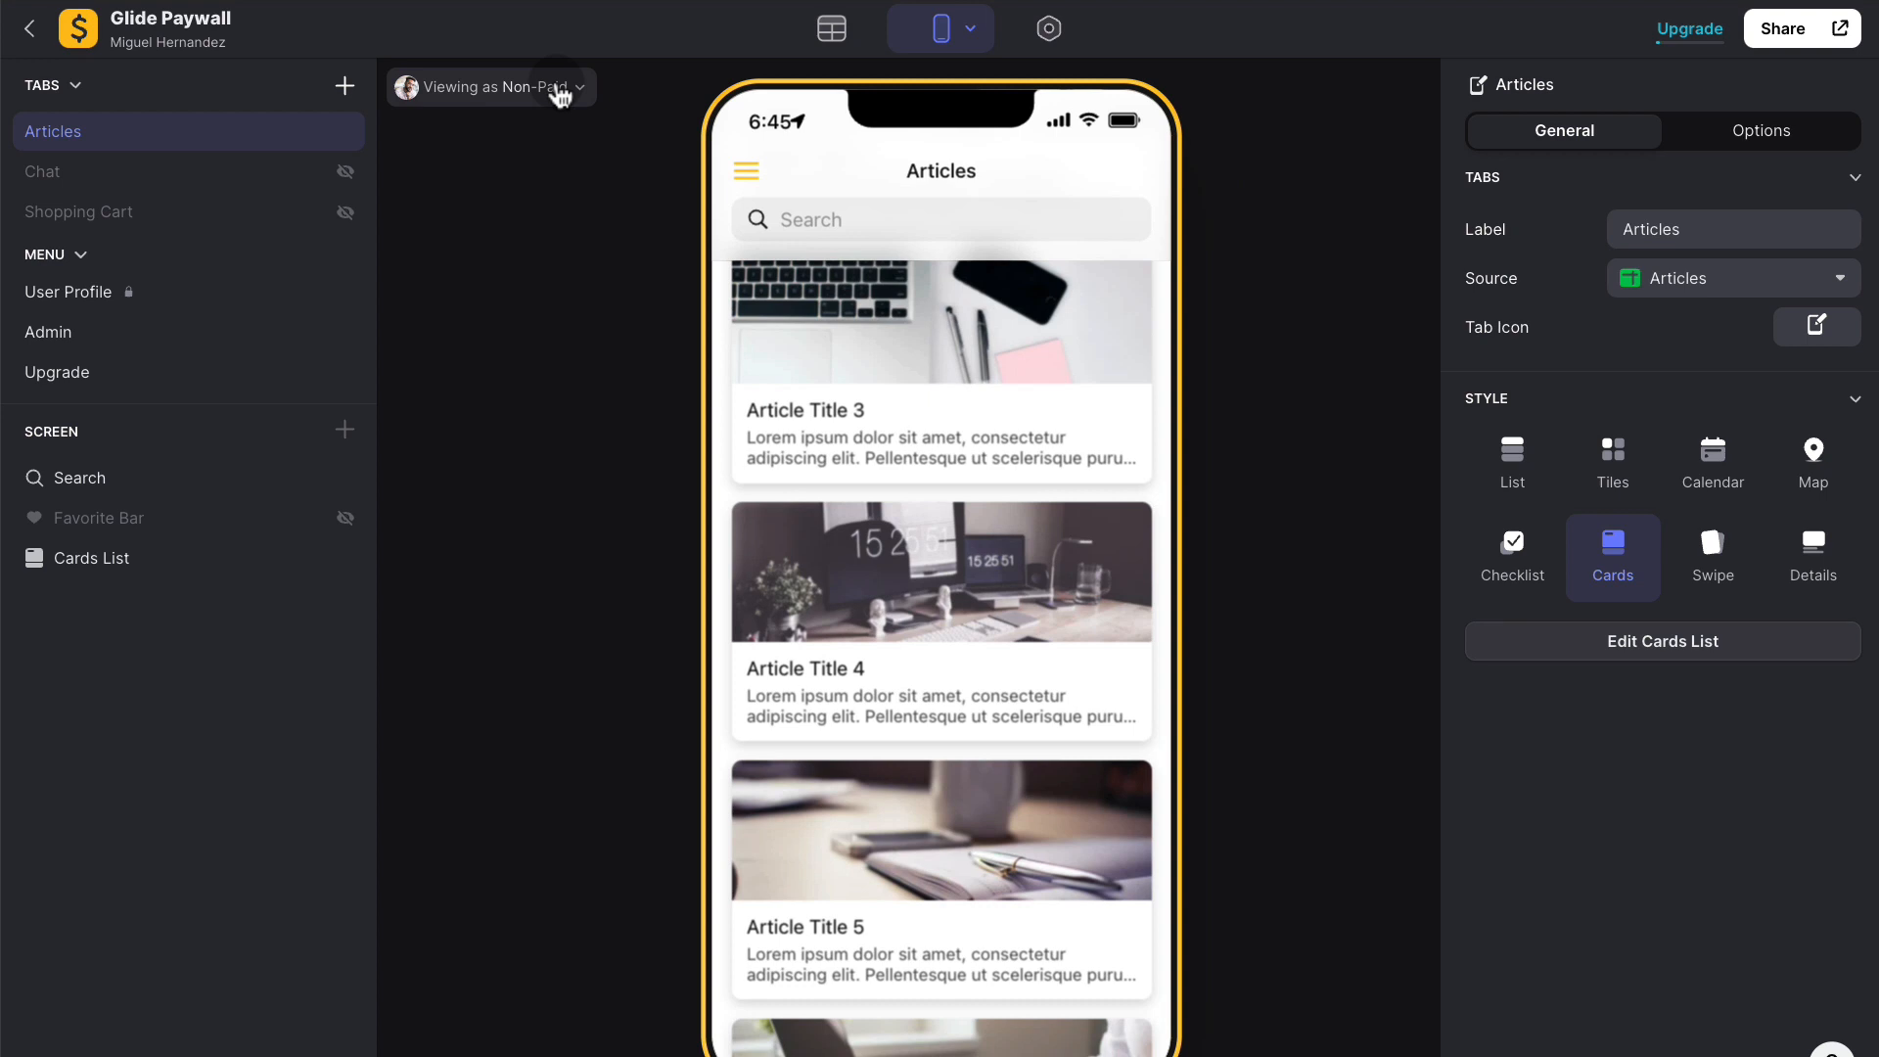
# Step: Preview the app as the Paid Expired user, opening an article and the 1 MONTH ACCESS plan on the Upgrade screen
pyautogui.click(560, 93)
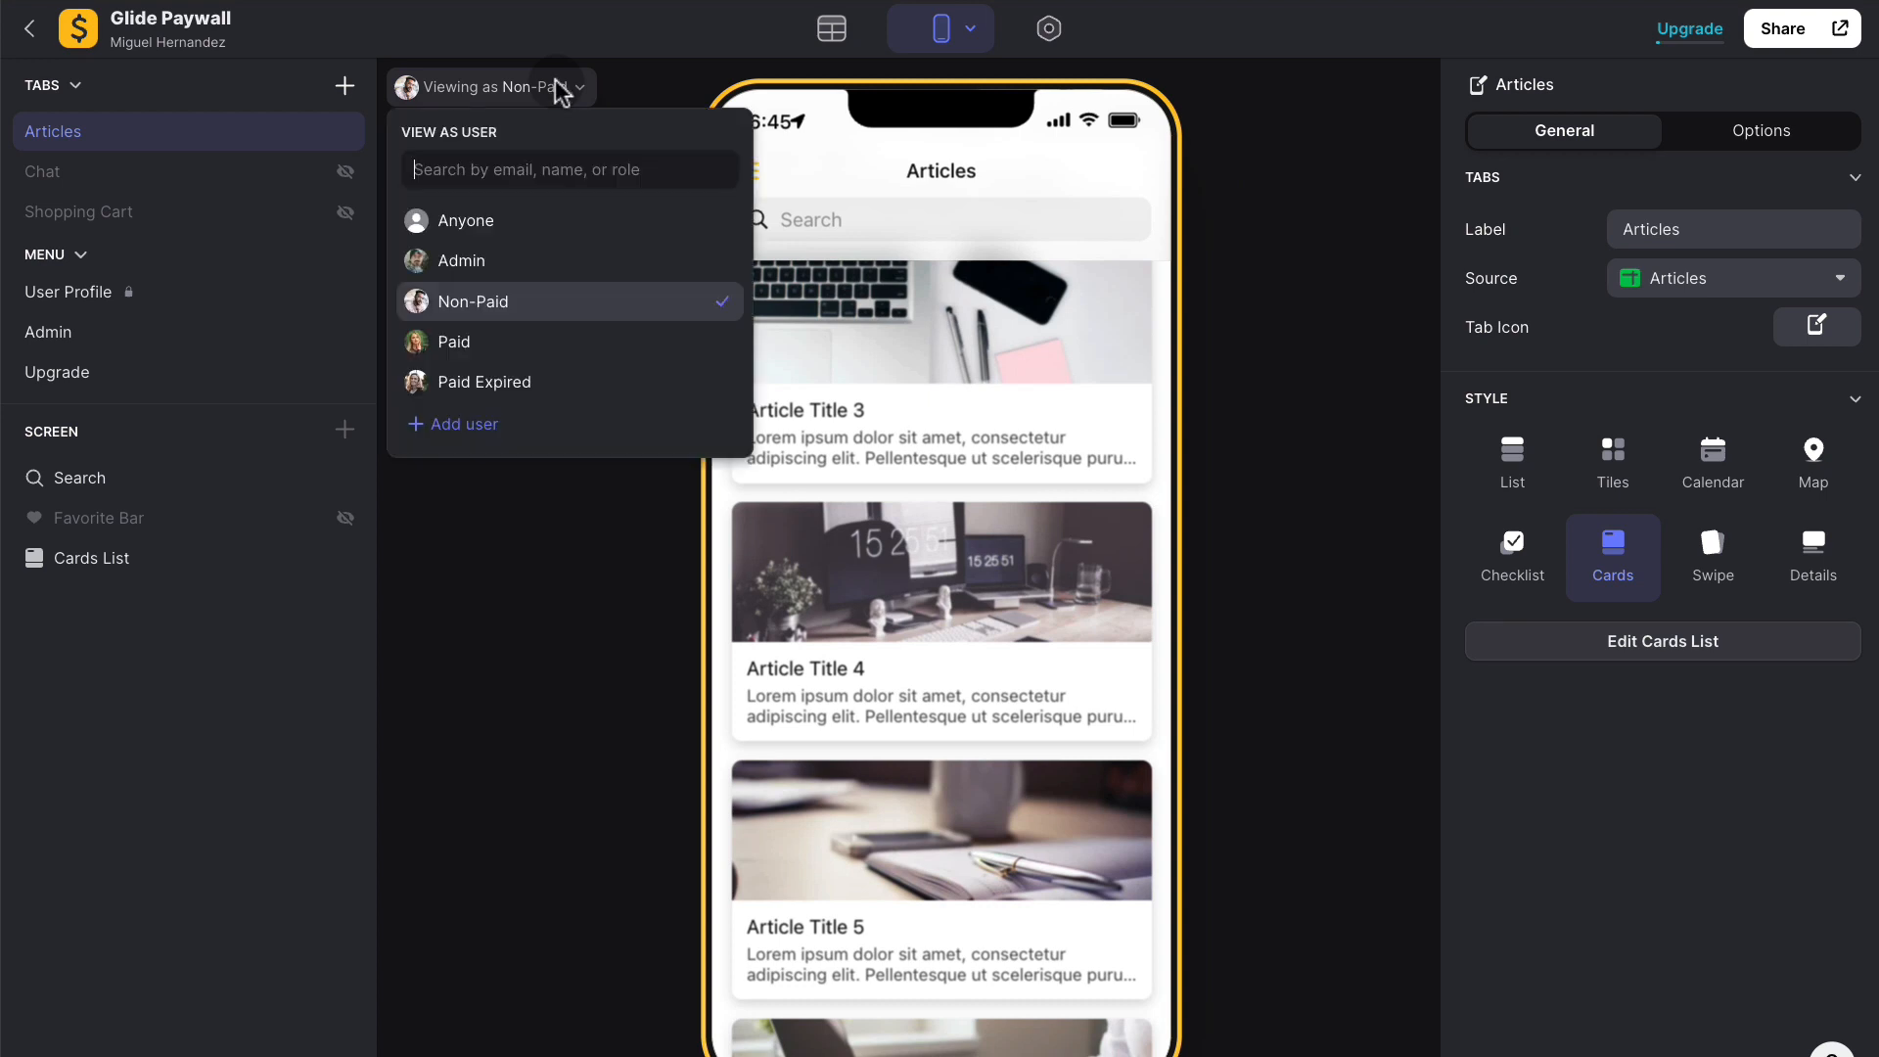
pyautogui.click(486, 381)
pyautogui.click(1333, 256)
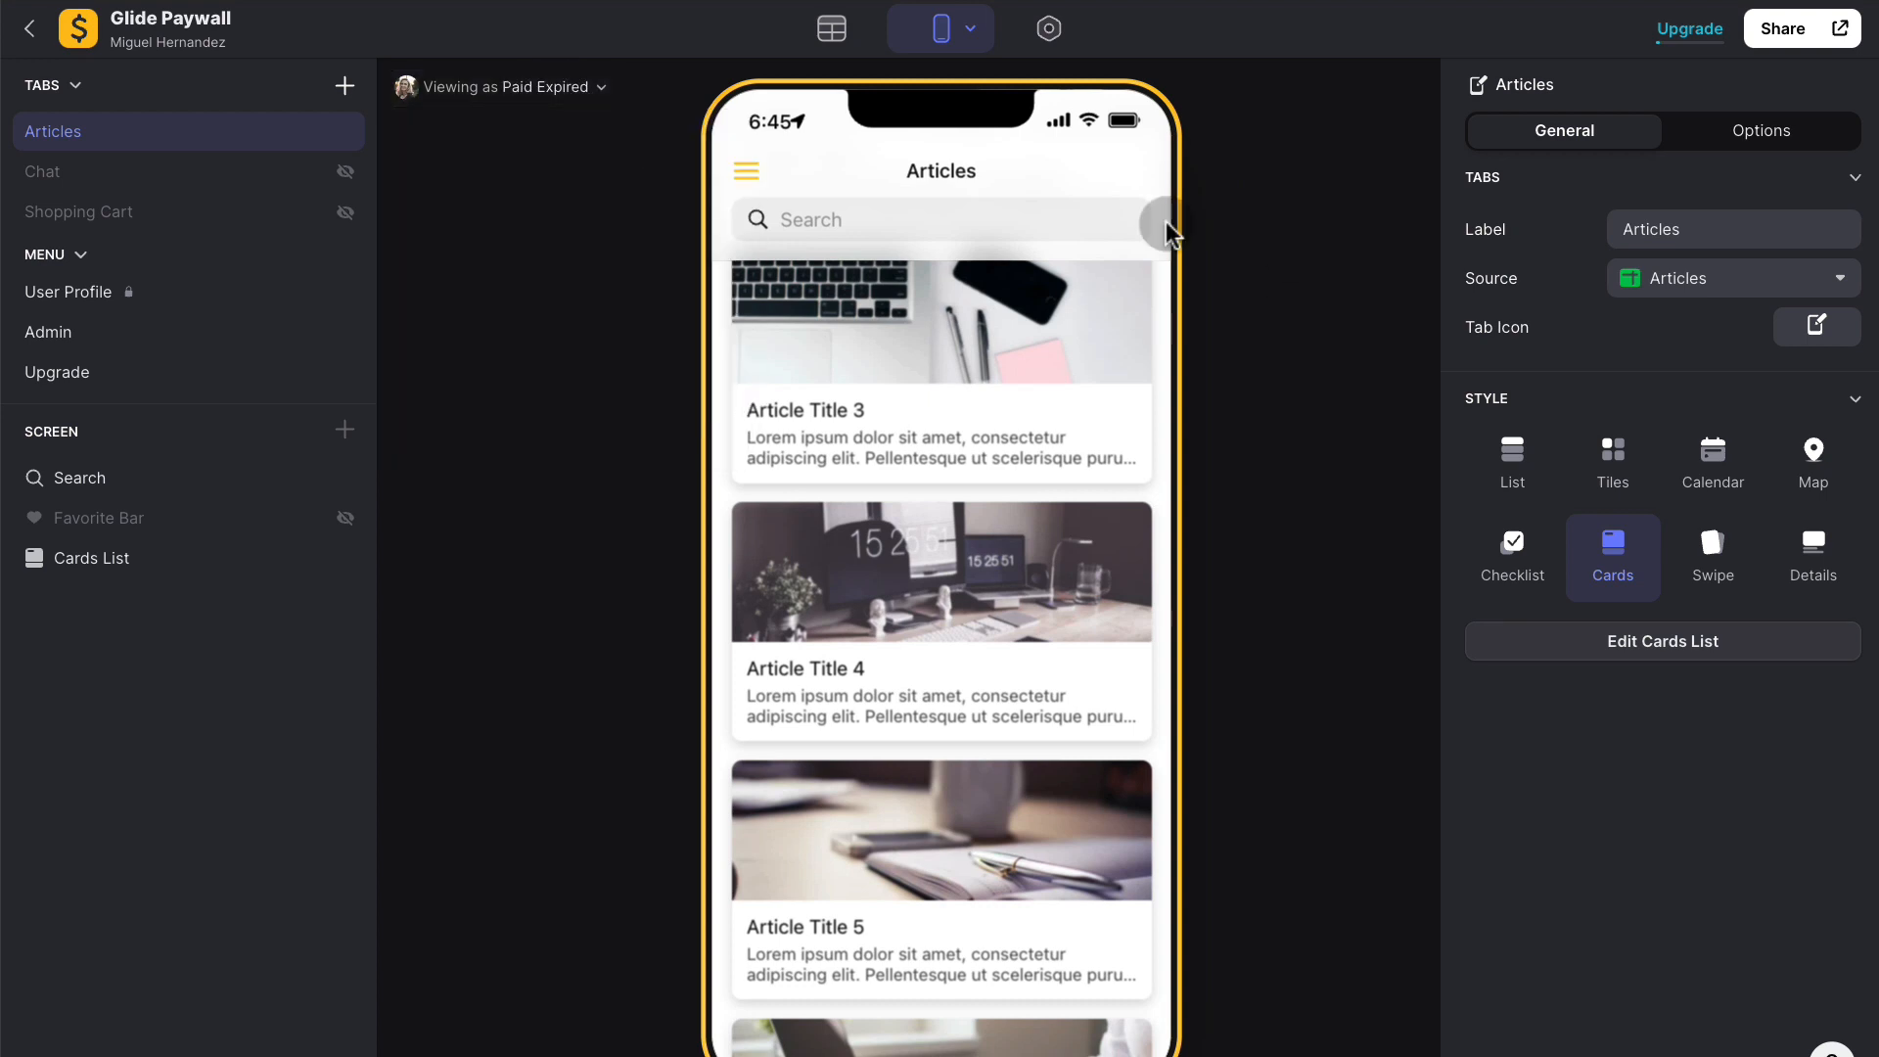
pyautogui.click(1018, 337)
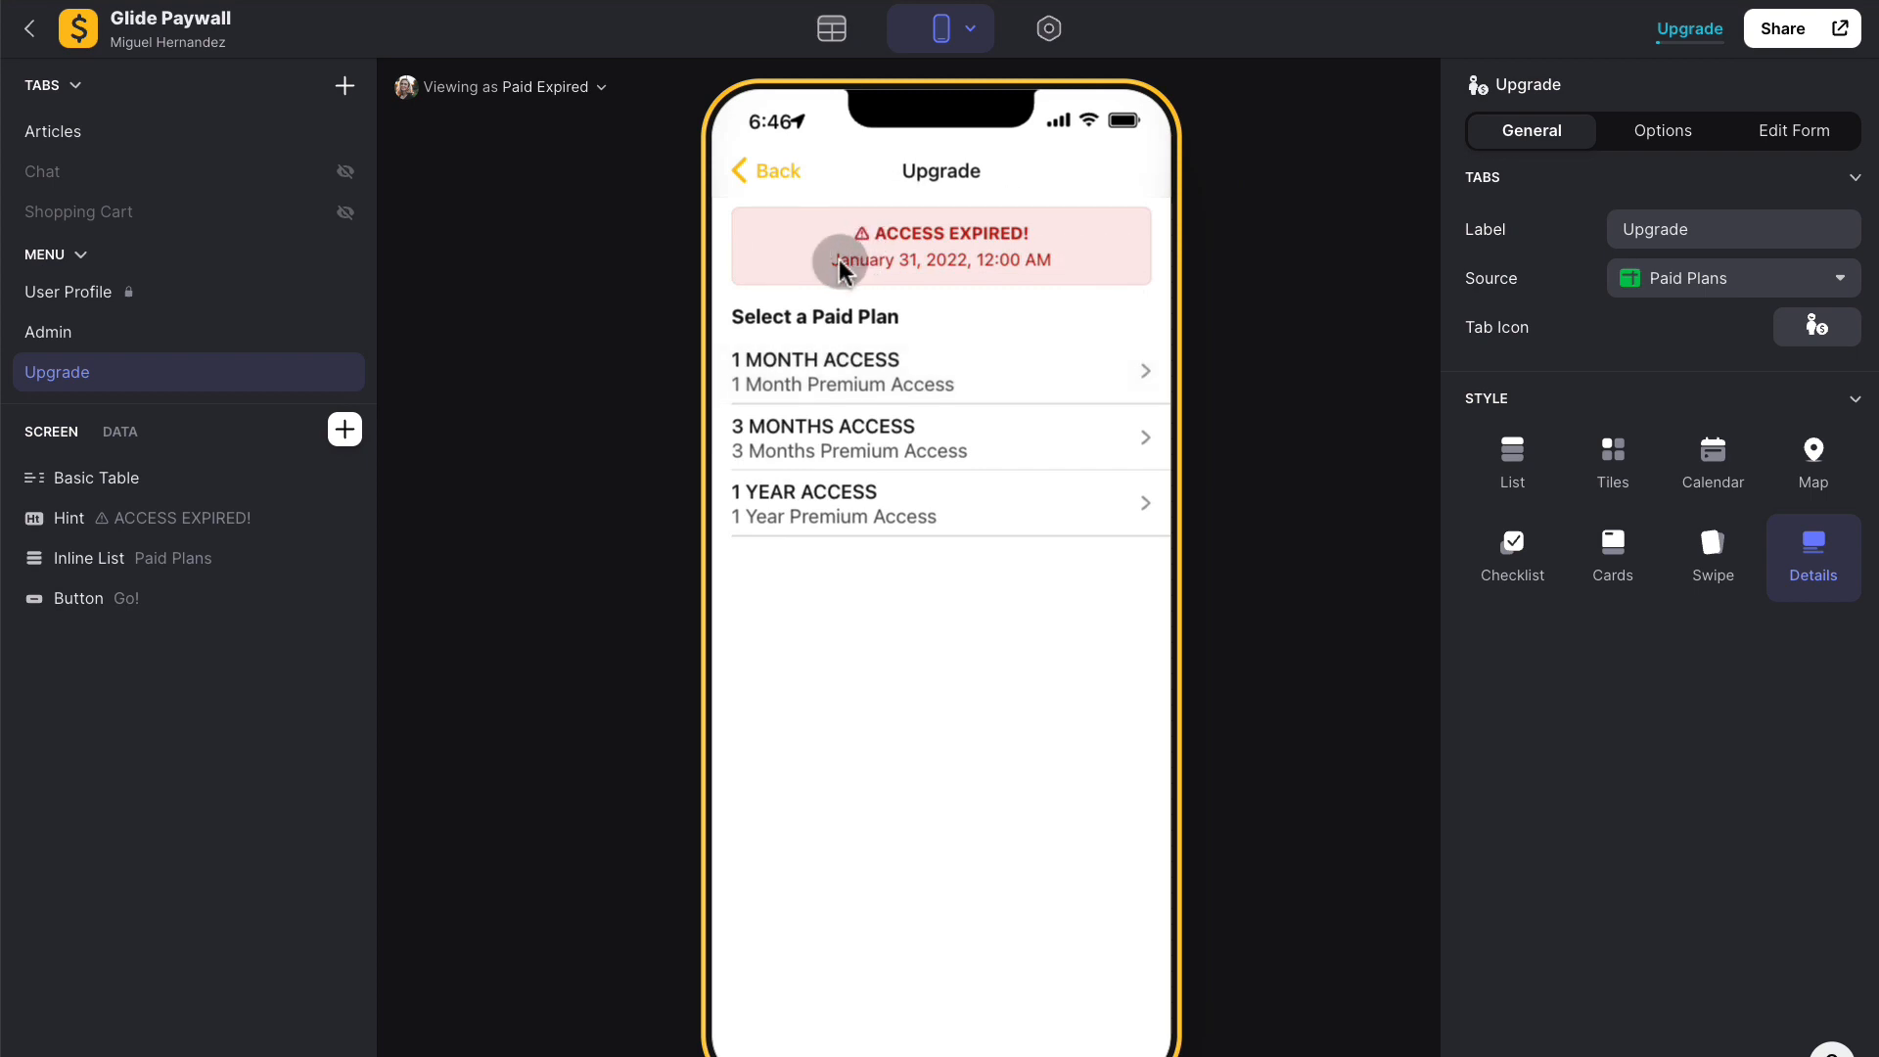
pyautogui.click(972, 382)
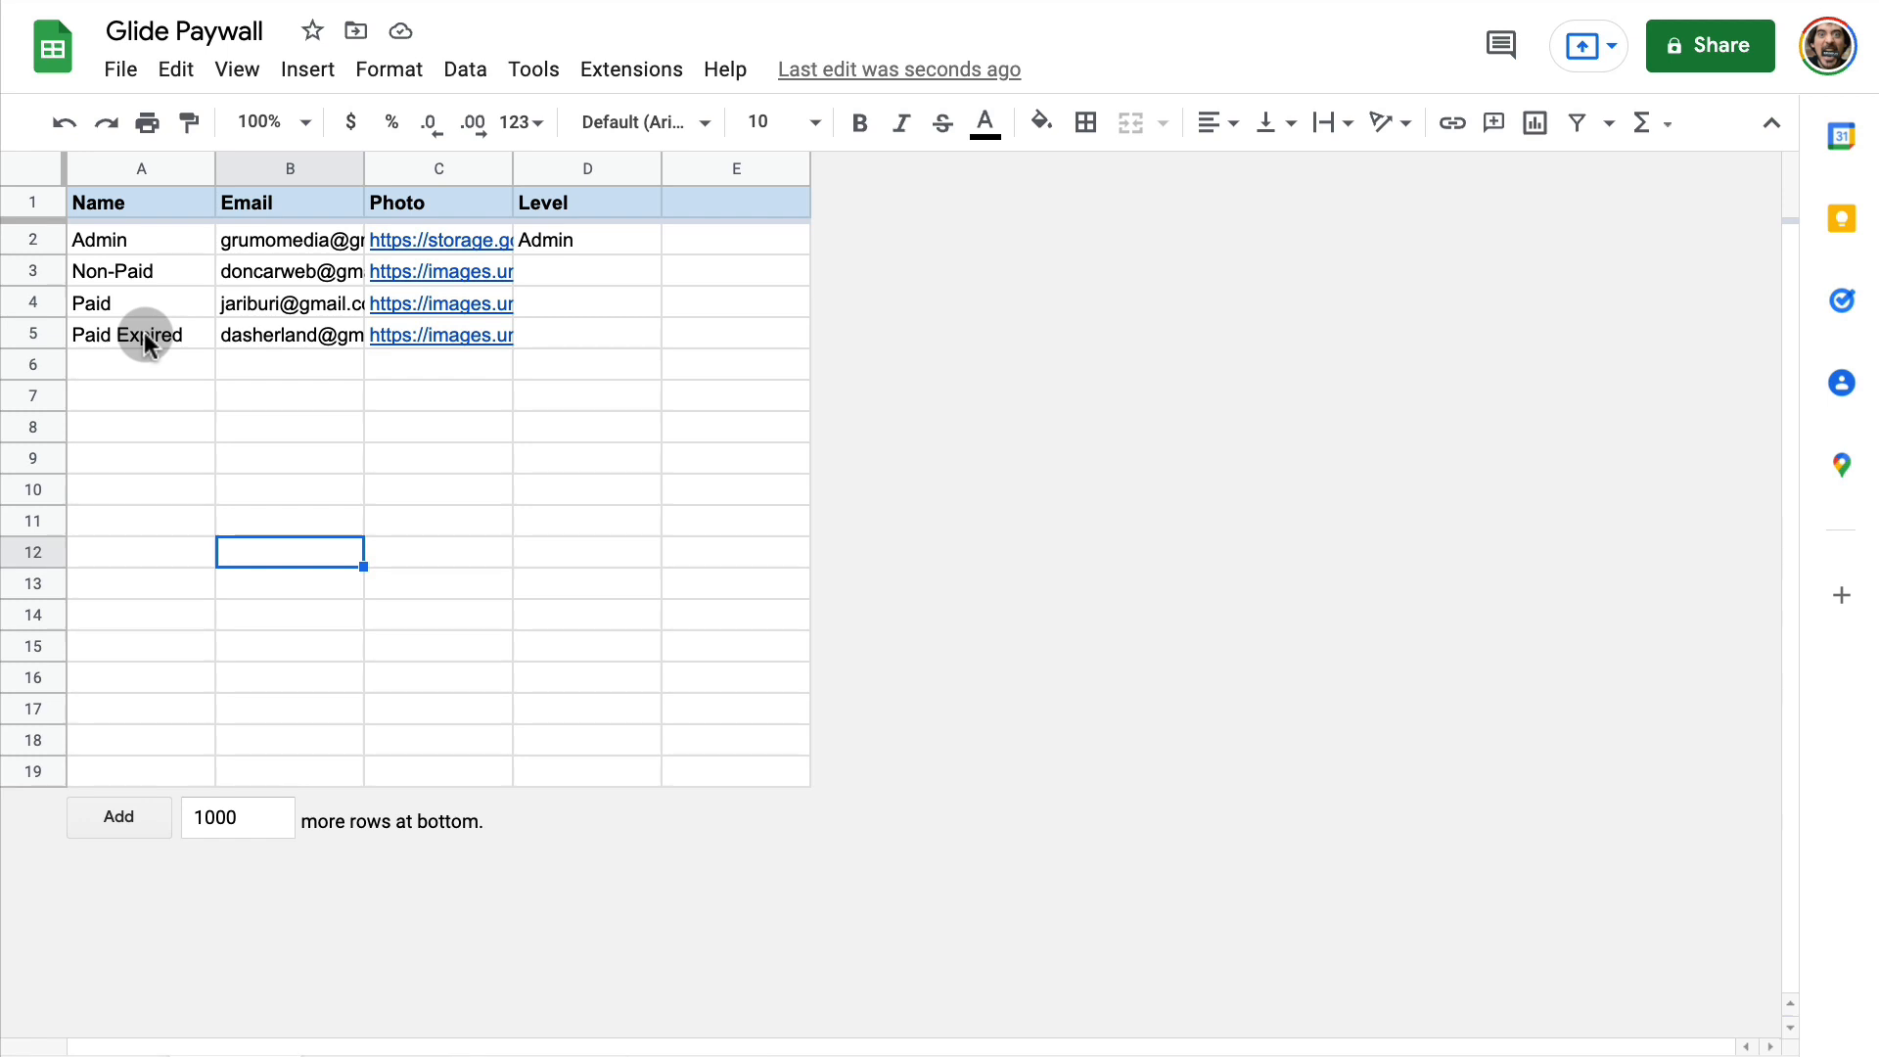
# Step: Examine the articles, paid plans and admin settings sheets of the Glide Paywall spreadsheet in Google Sheets
pyautogui.click(361, 1049)
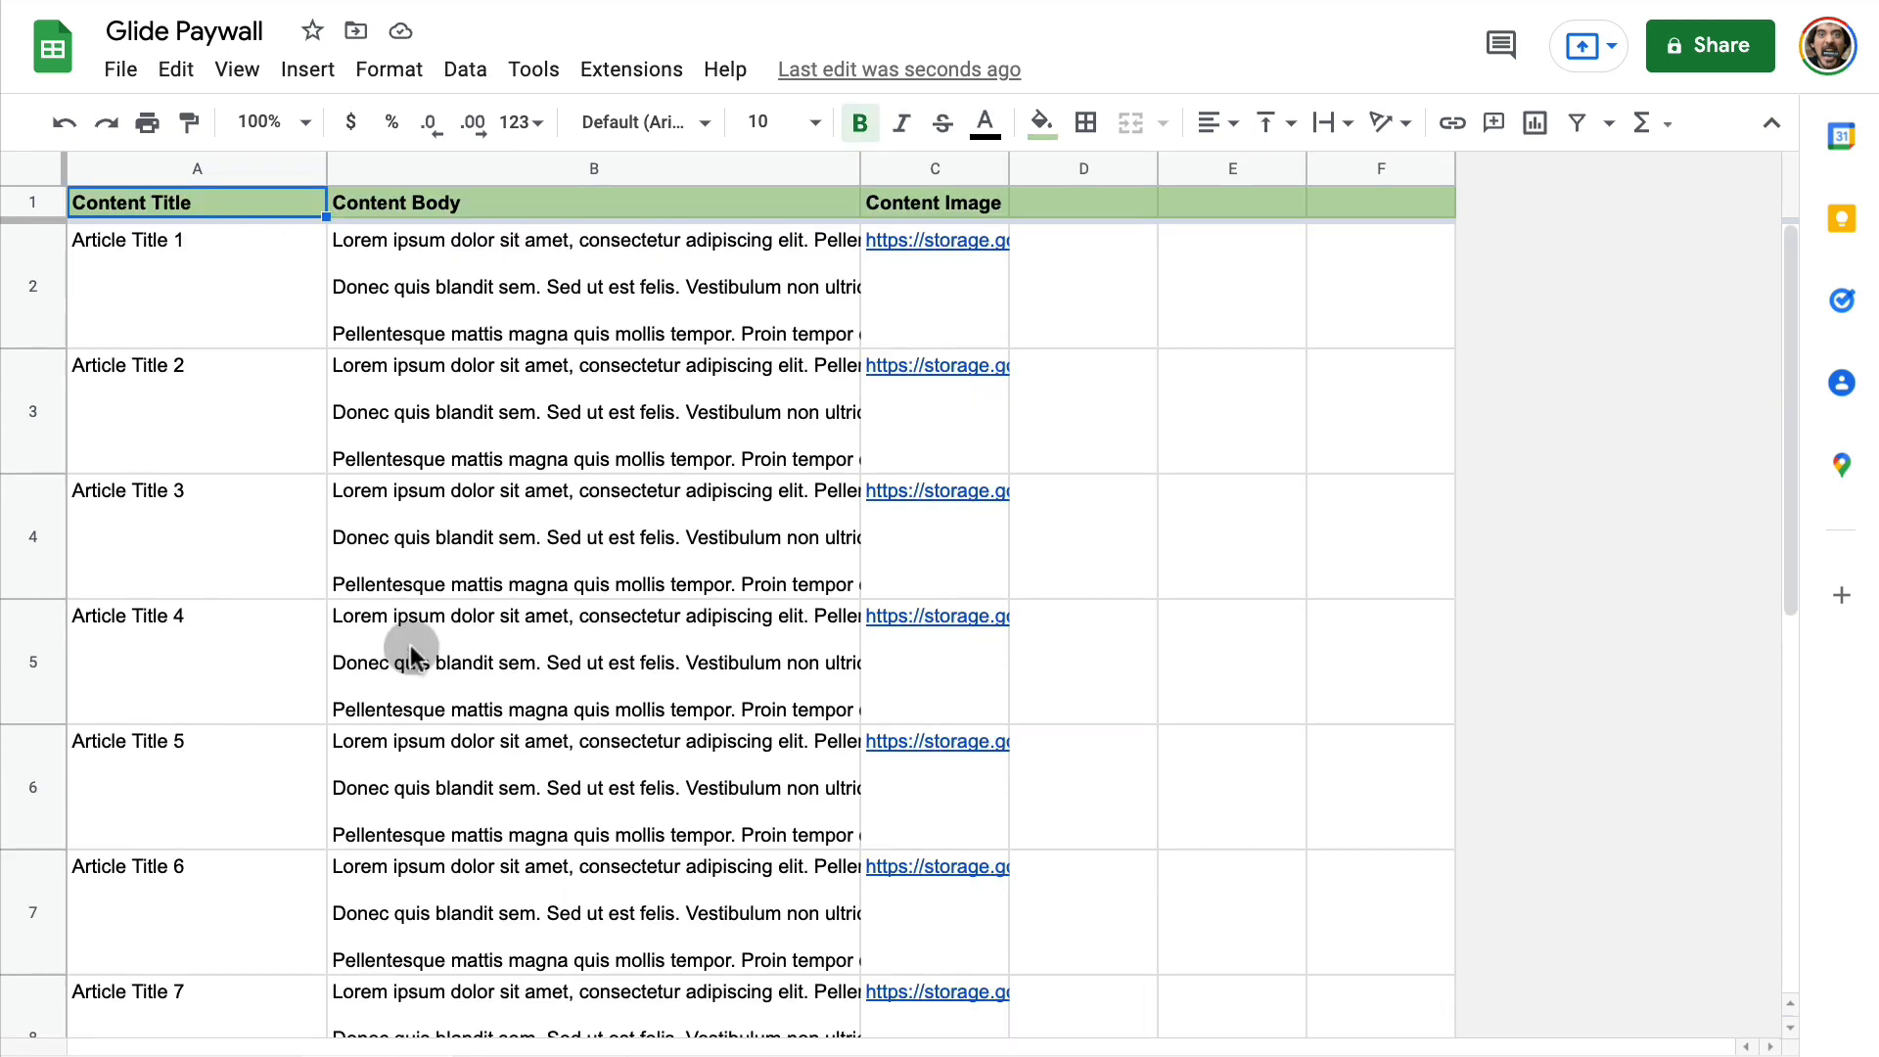
pyautogui.click(523, 1052)
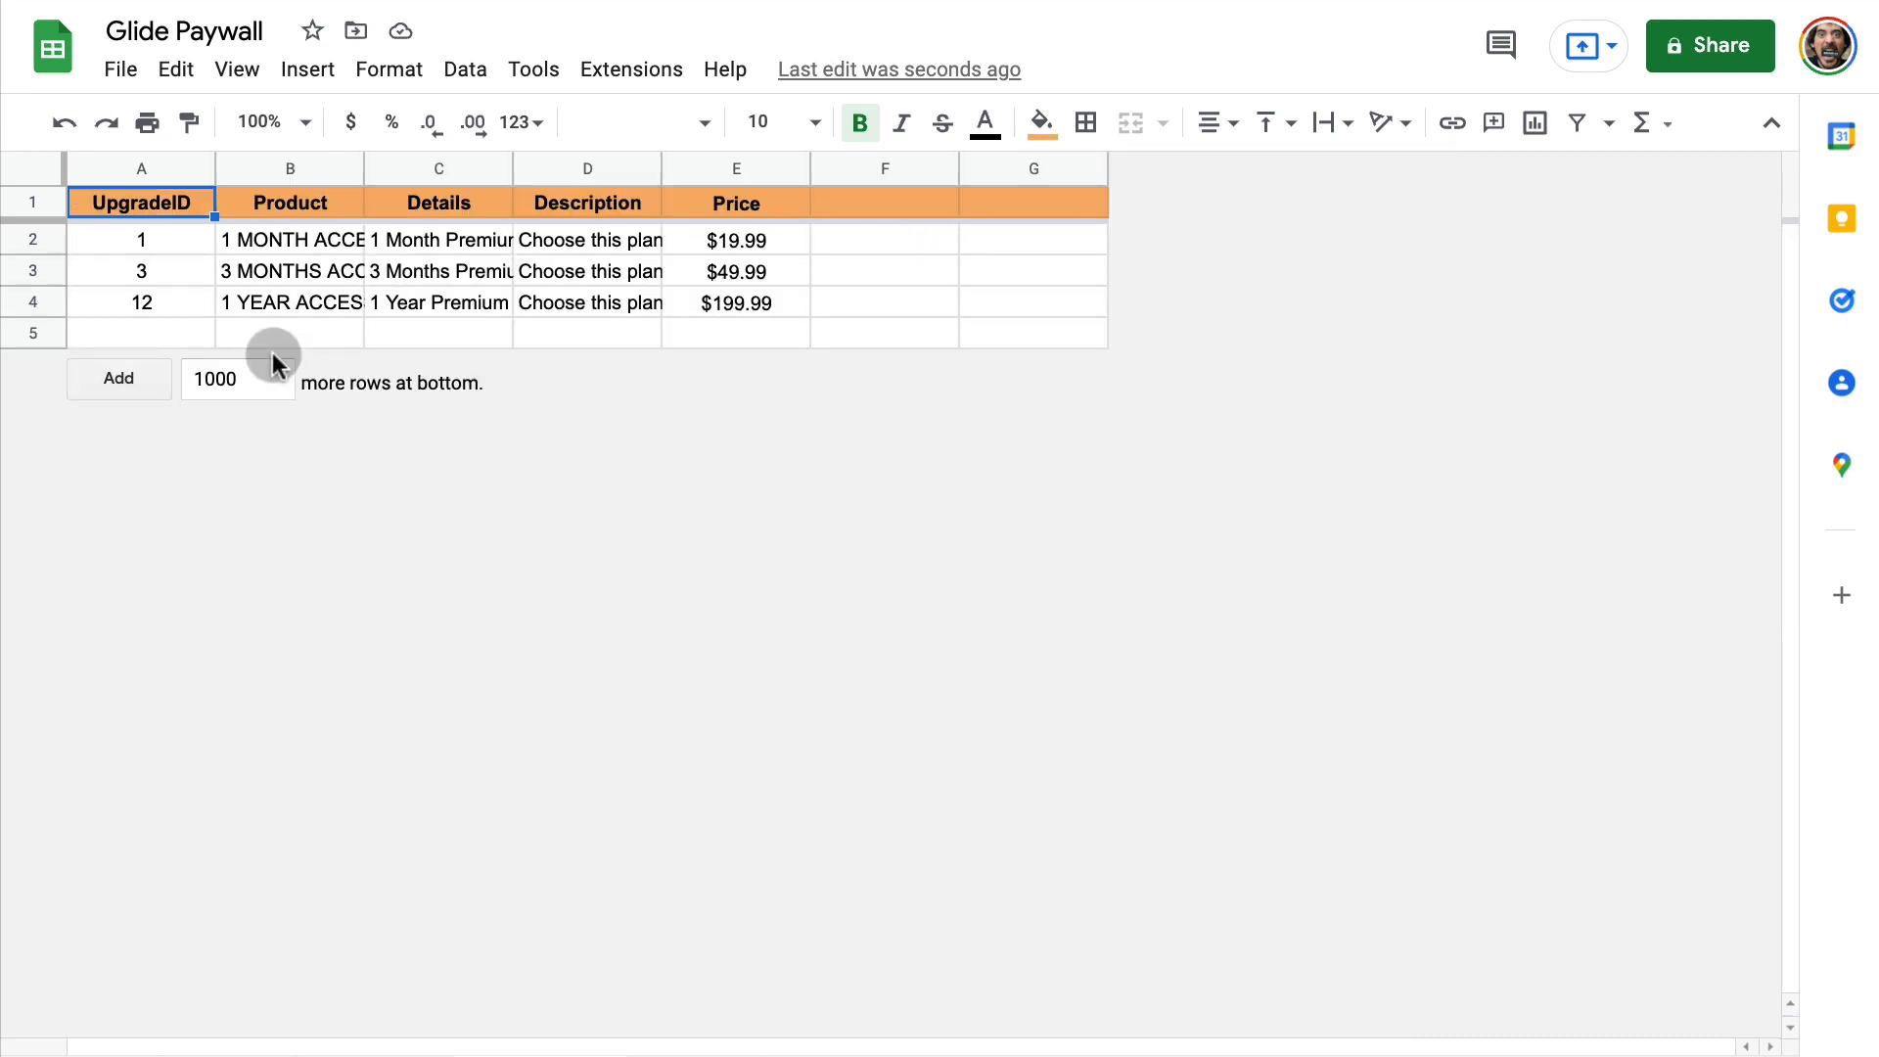
pyautogui.click(686, 1049)
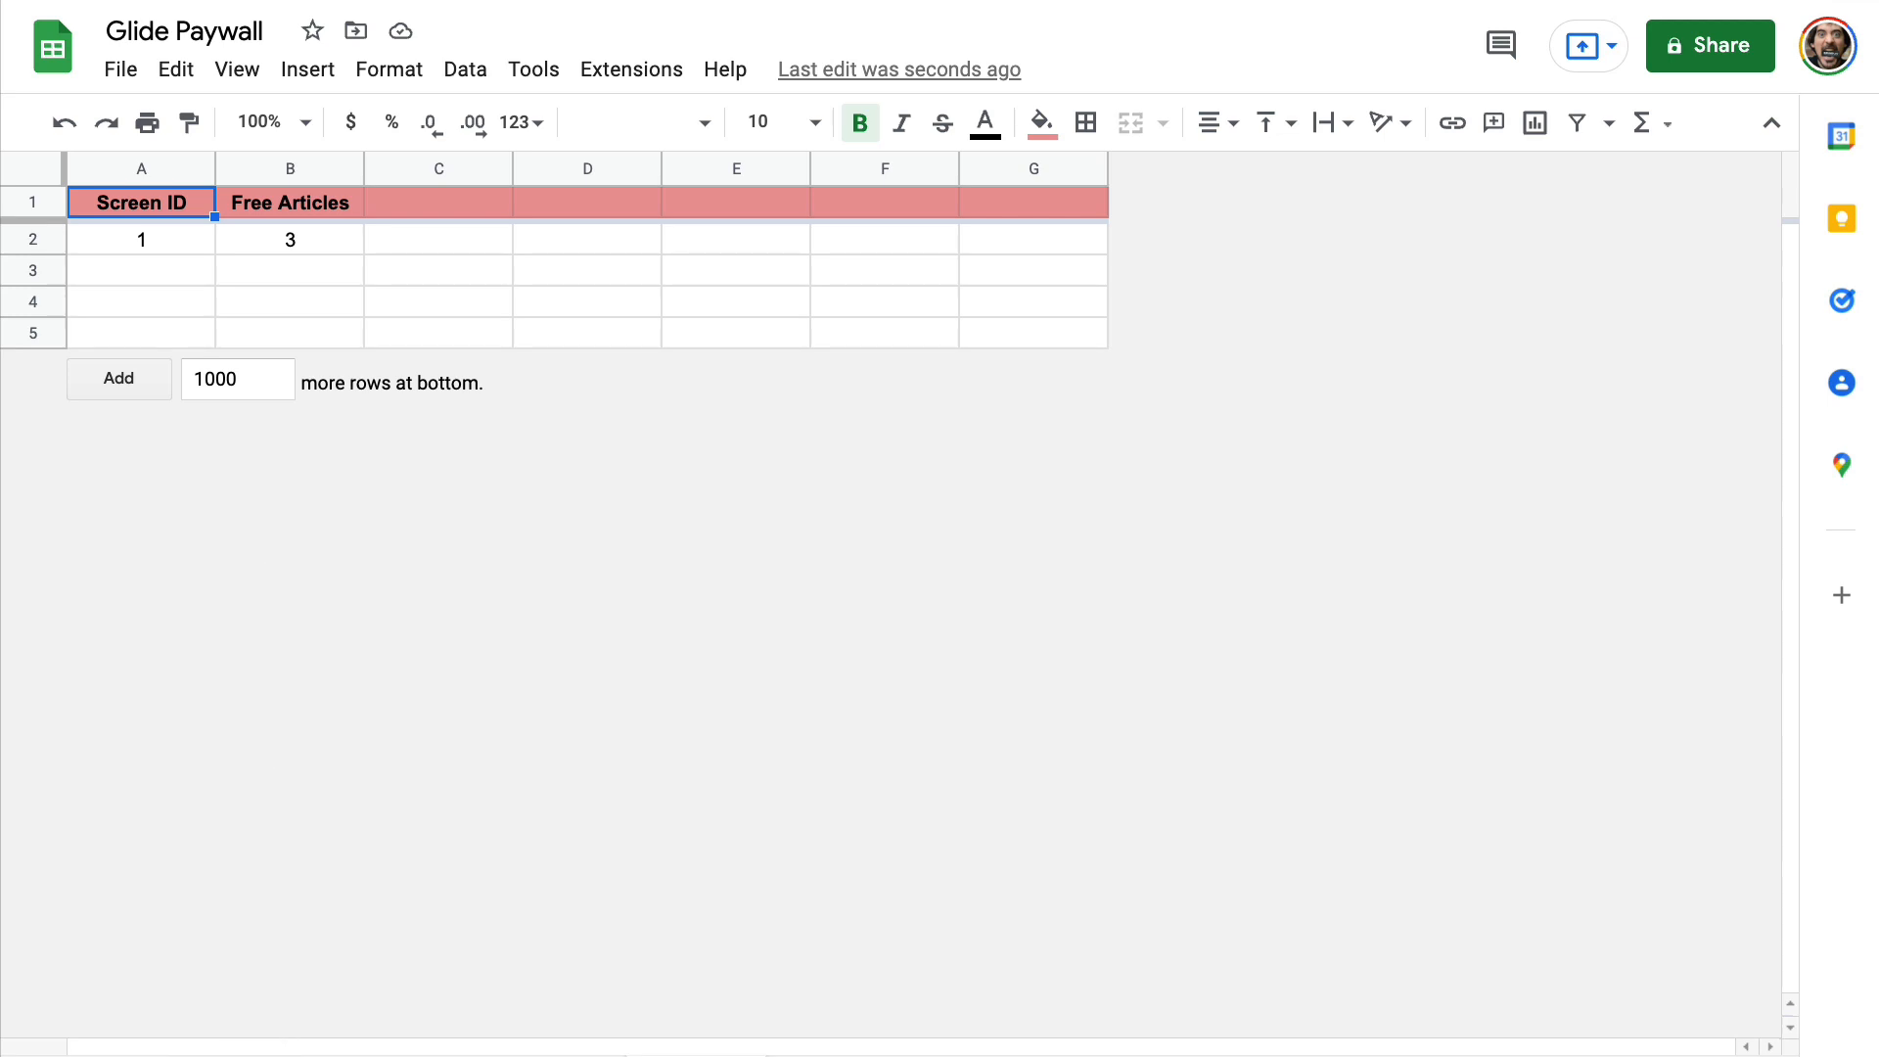
pyautogui.click(264, 1055)
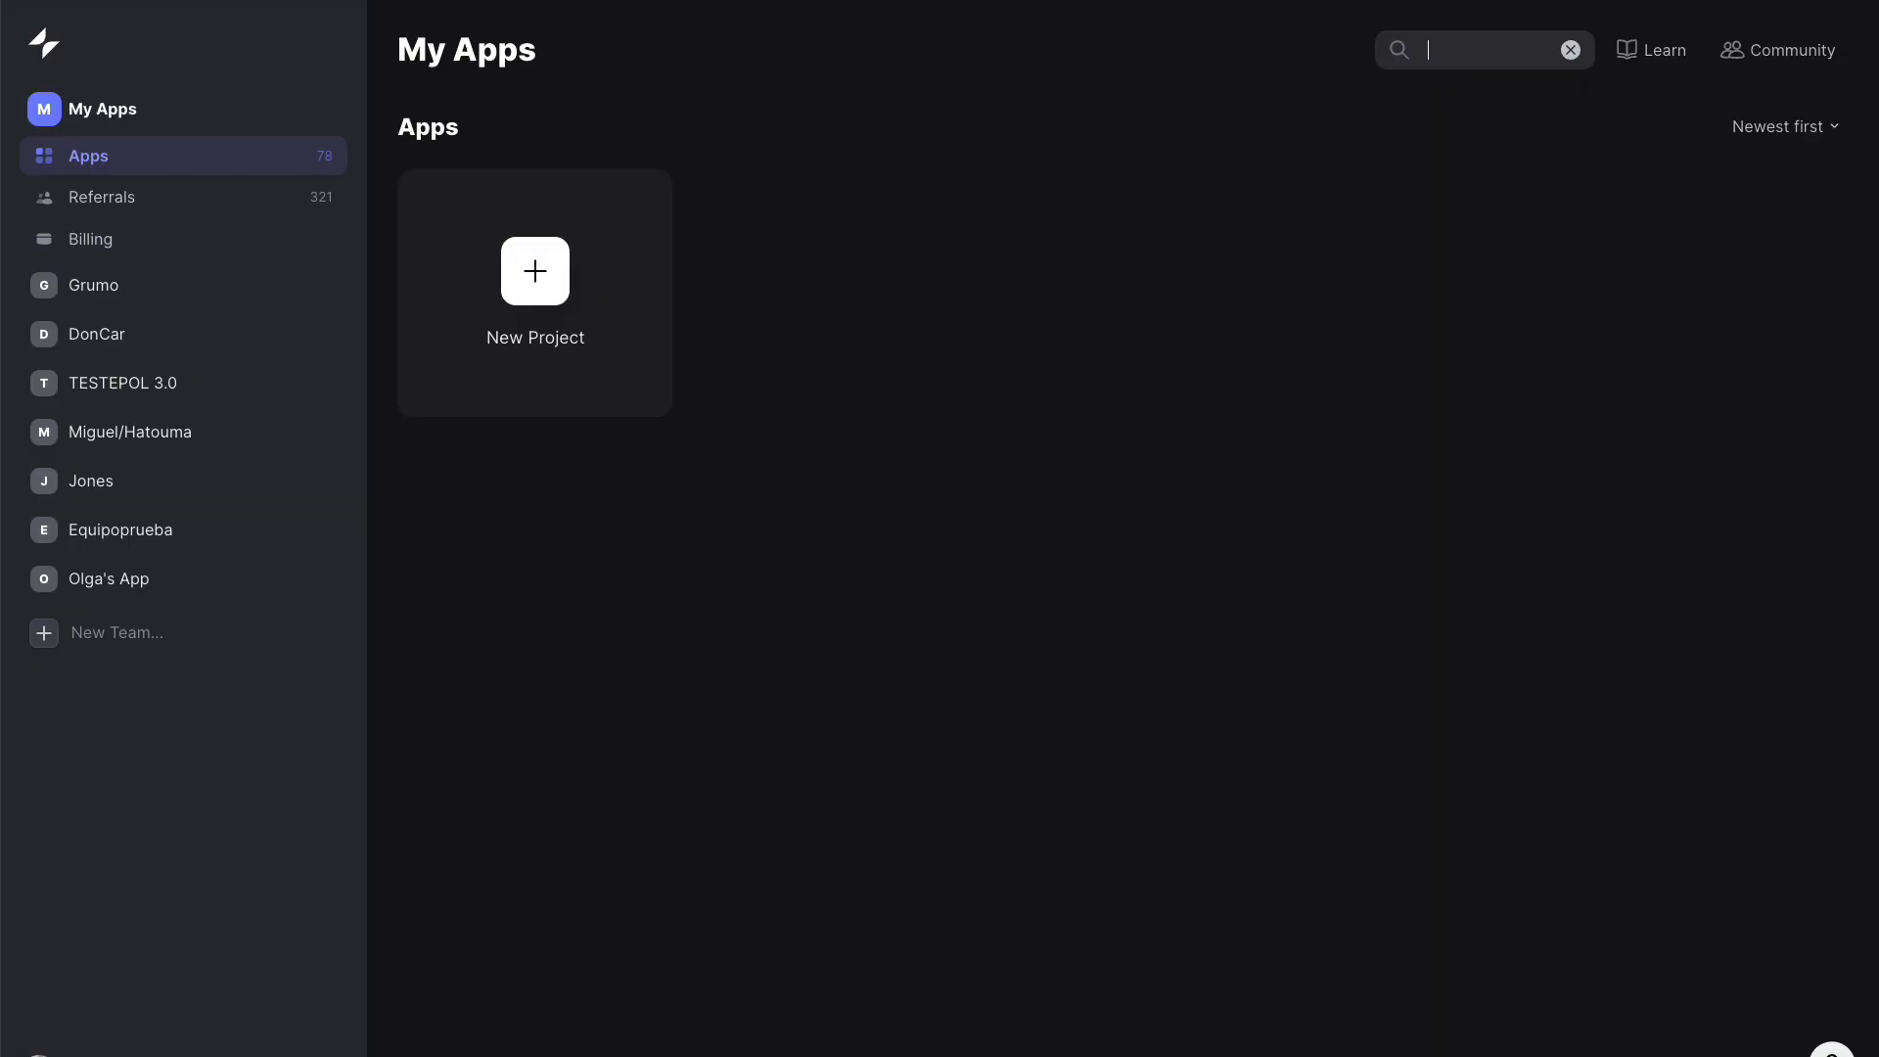
# Step: In Glide's My Apps, create a new project of type Glide App named Glide Paywall
pyautogui.click(534, 266)
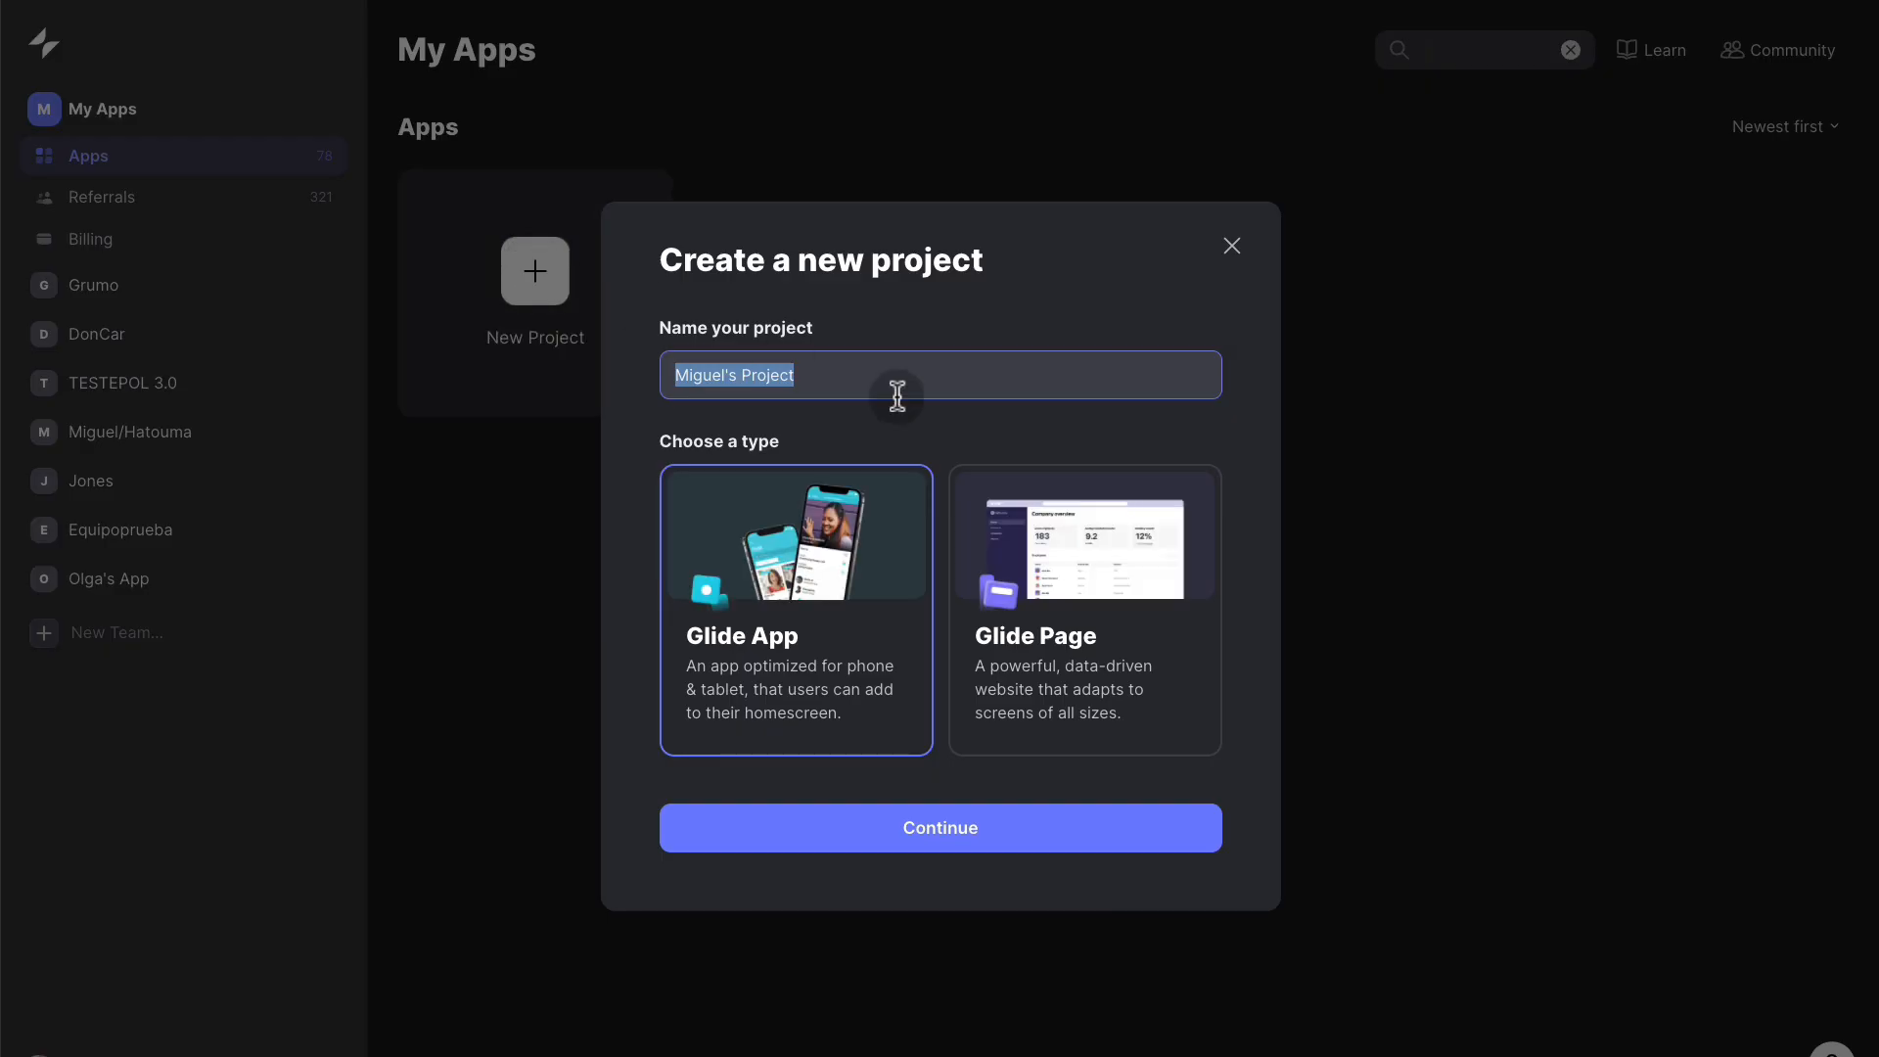
pyautogui.write('Glide Paywall')
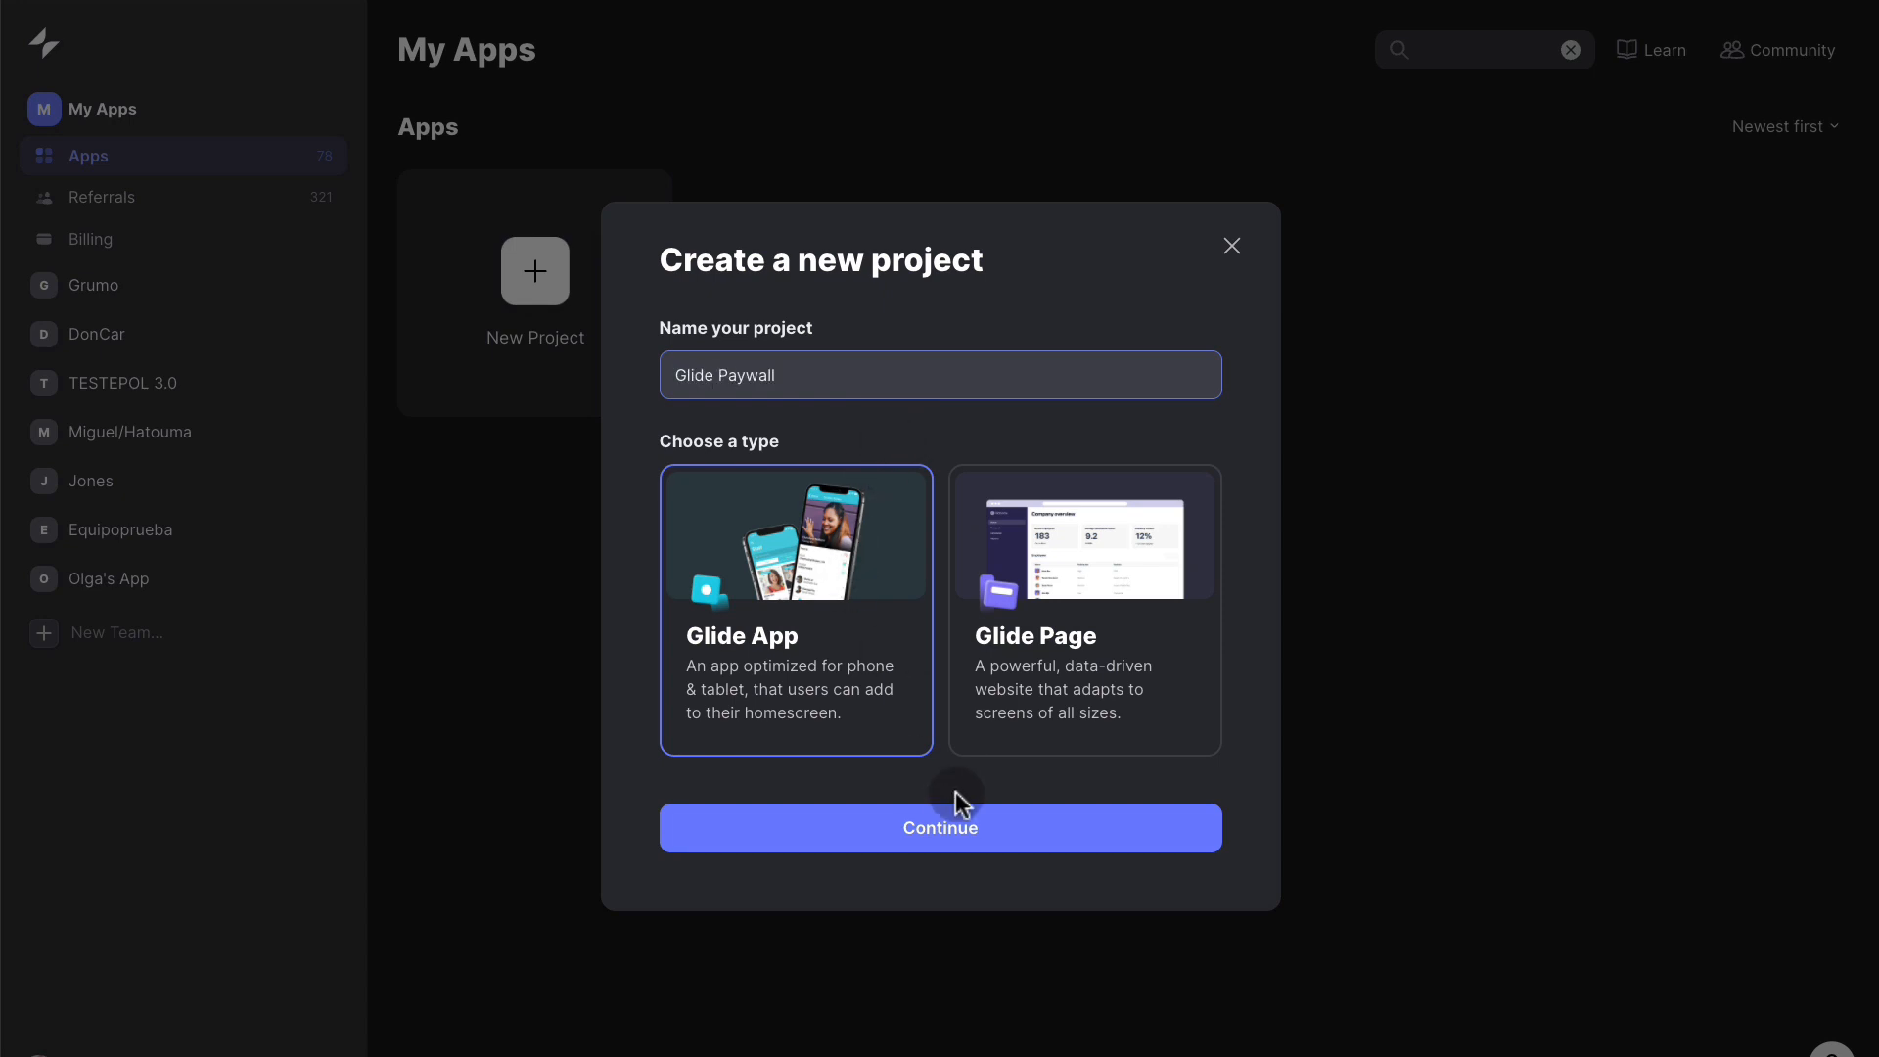
pyautogui.click(955, 795)
# Step: Choose Google Sheets as the project's source and select the Glide Paywall spreadsheet
pyautogui.click(847, 438)
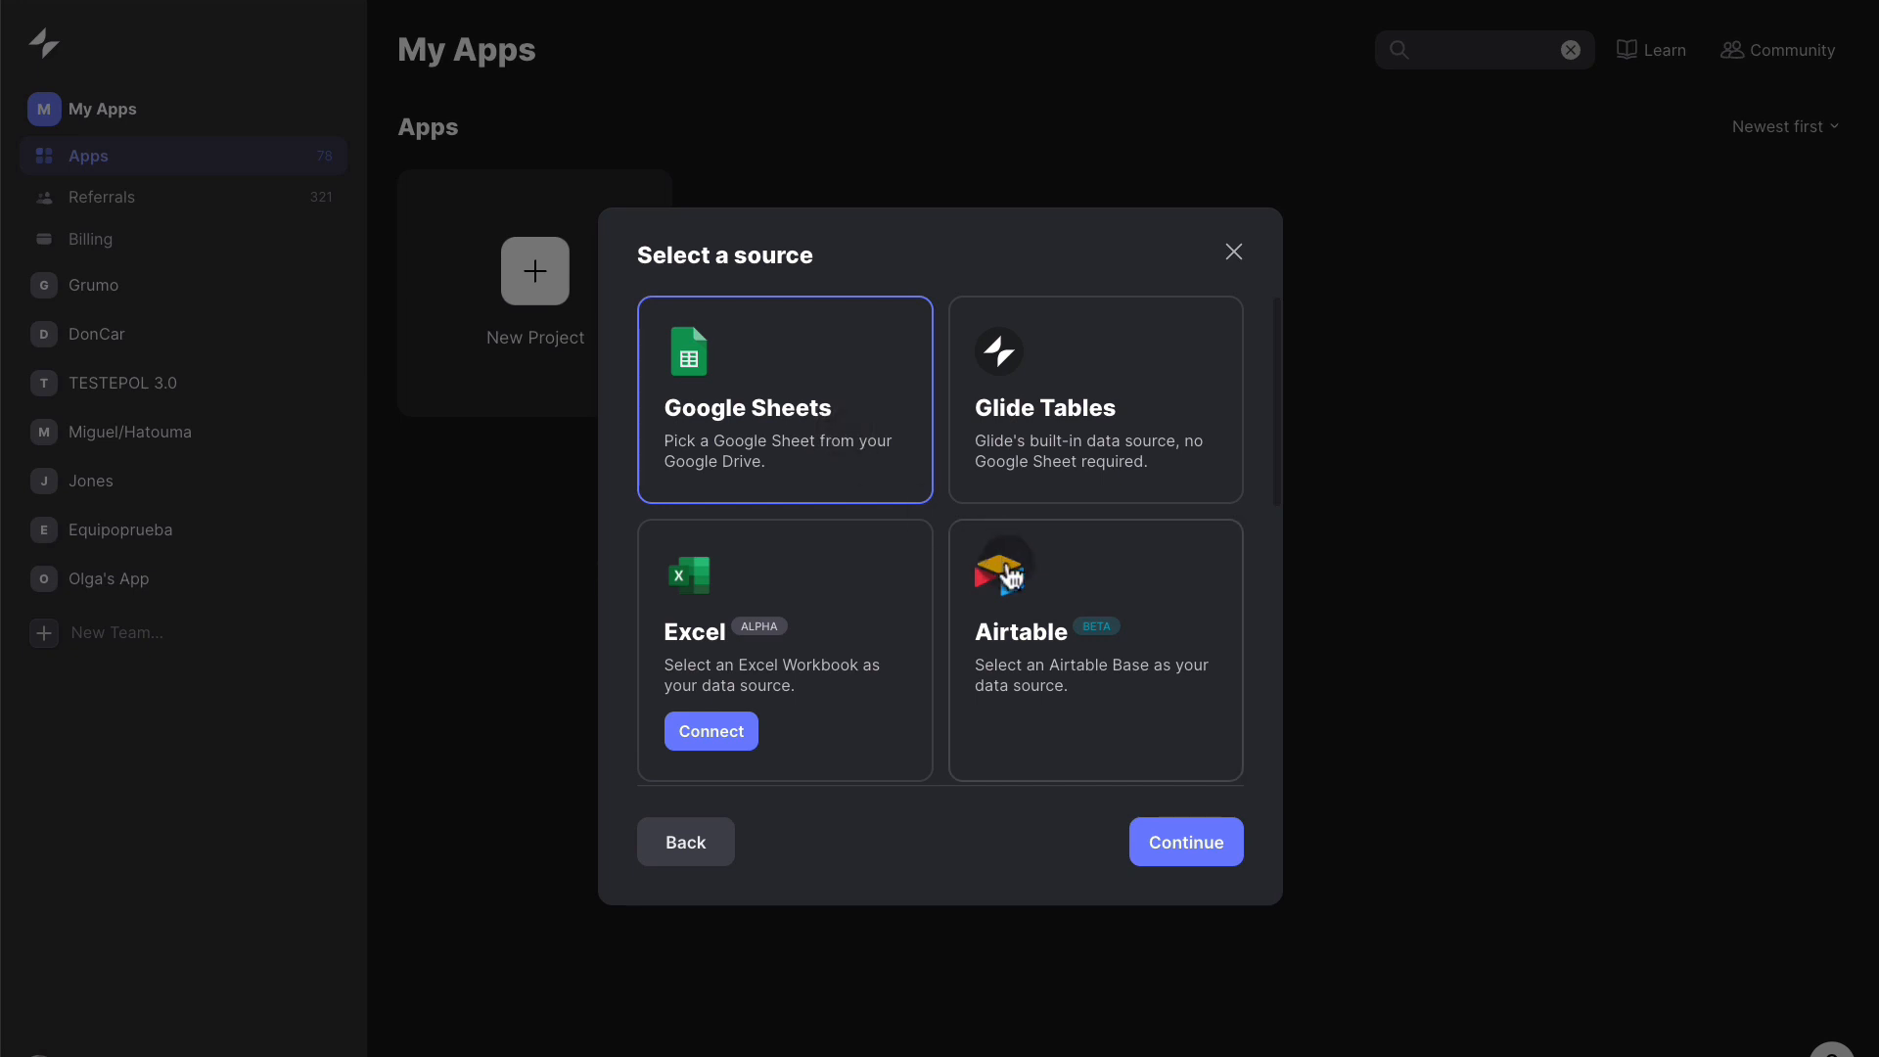
pyautogui.scroll(-6, 1010, 577)
pyautogui.scroll(6, 1010, 578)
pyautogui.click(1182, 837)
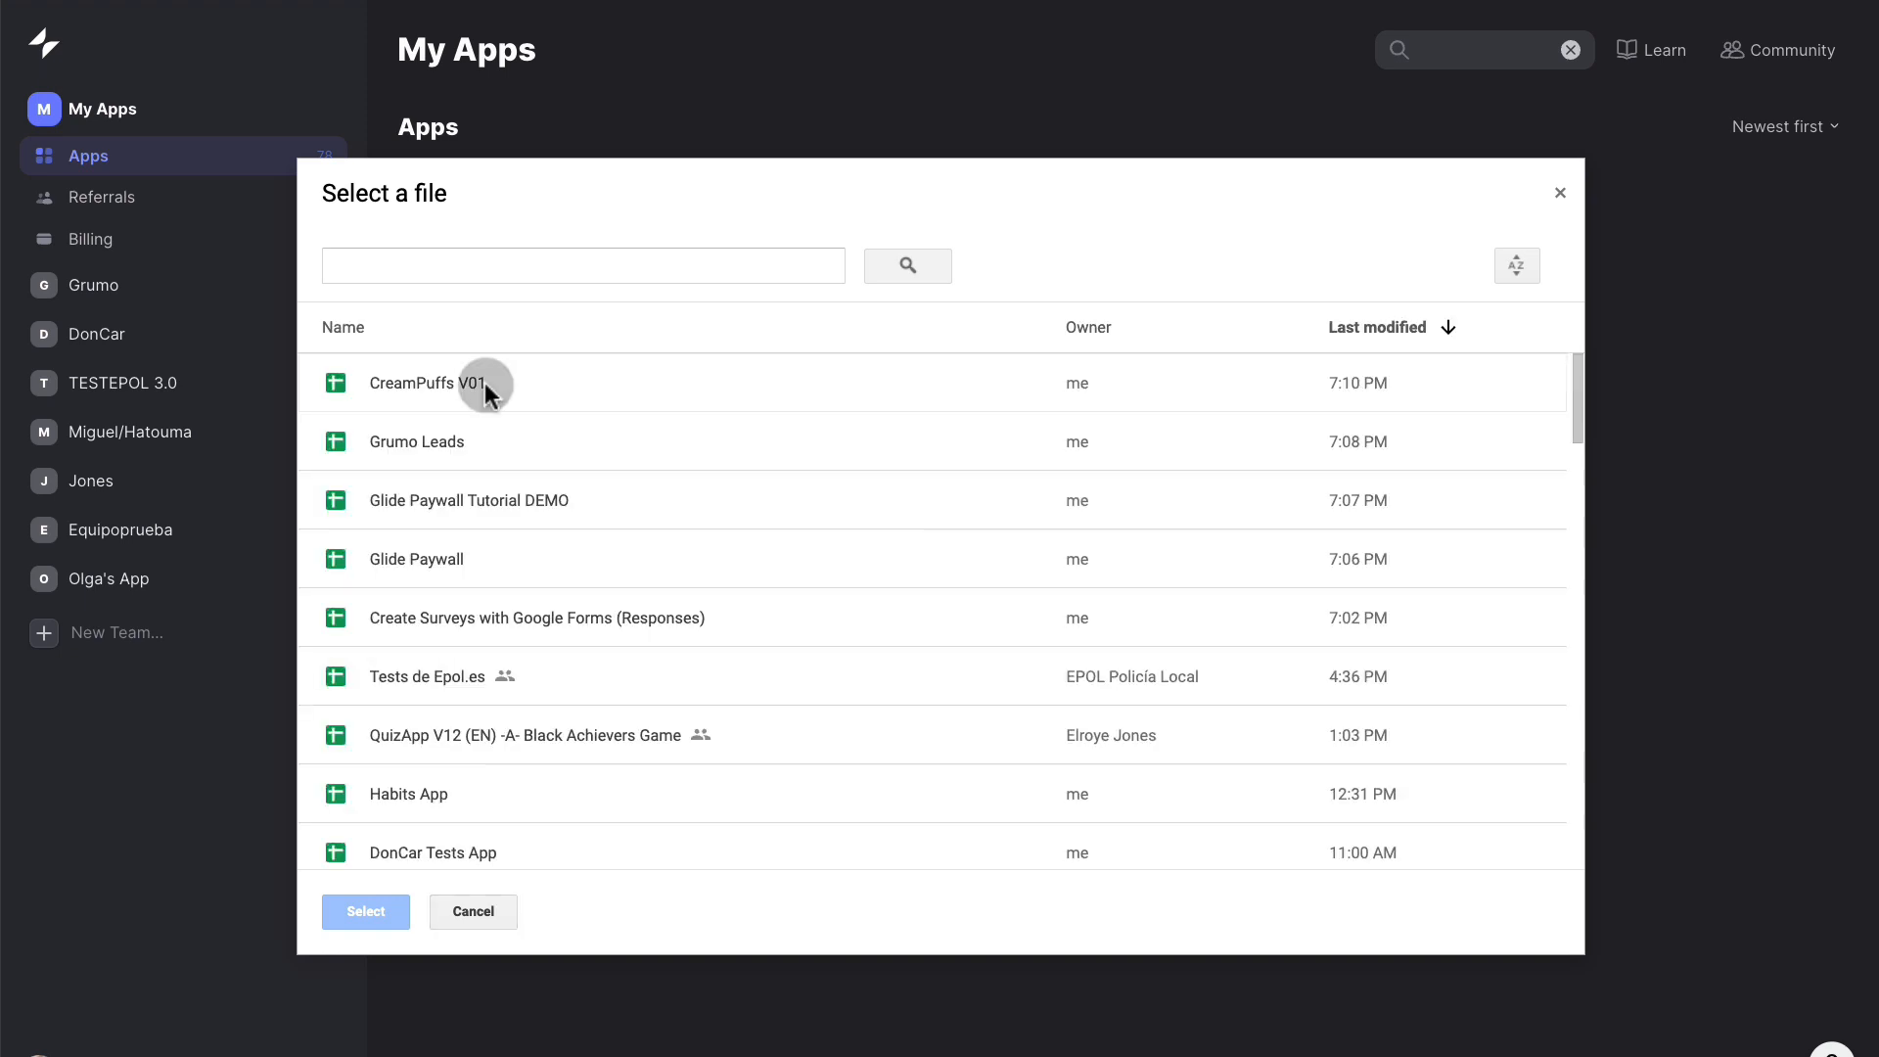
pyautogui.doubleClick(427, 555)
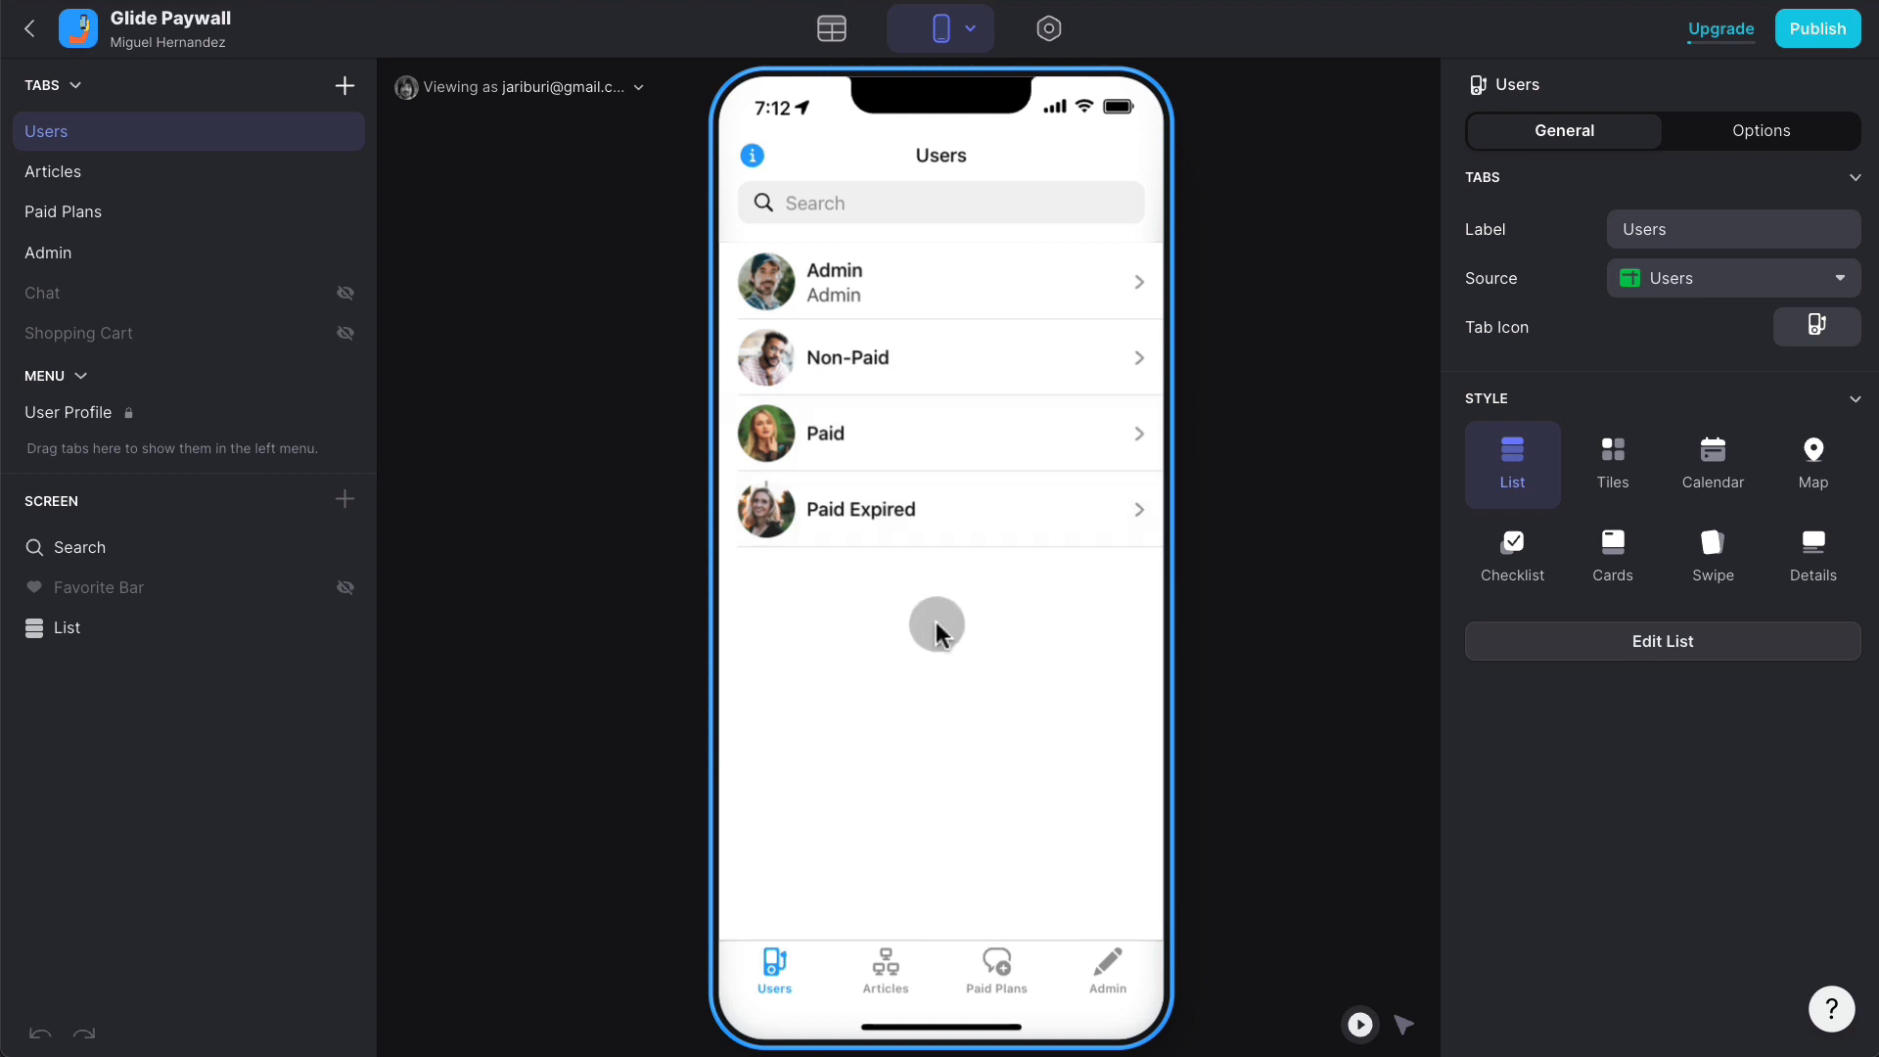
# Step: Delete the Users tab from the app
pyautogui.click(273, 140)
pyautogui.click(174, 214)
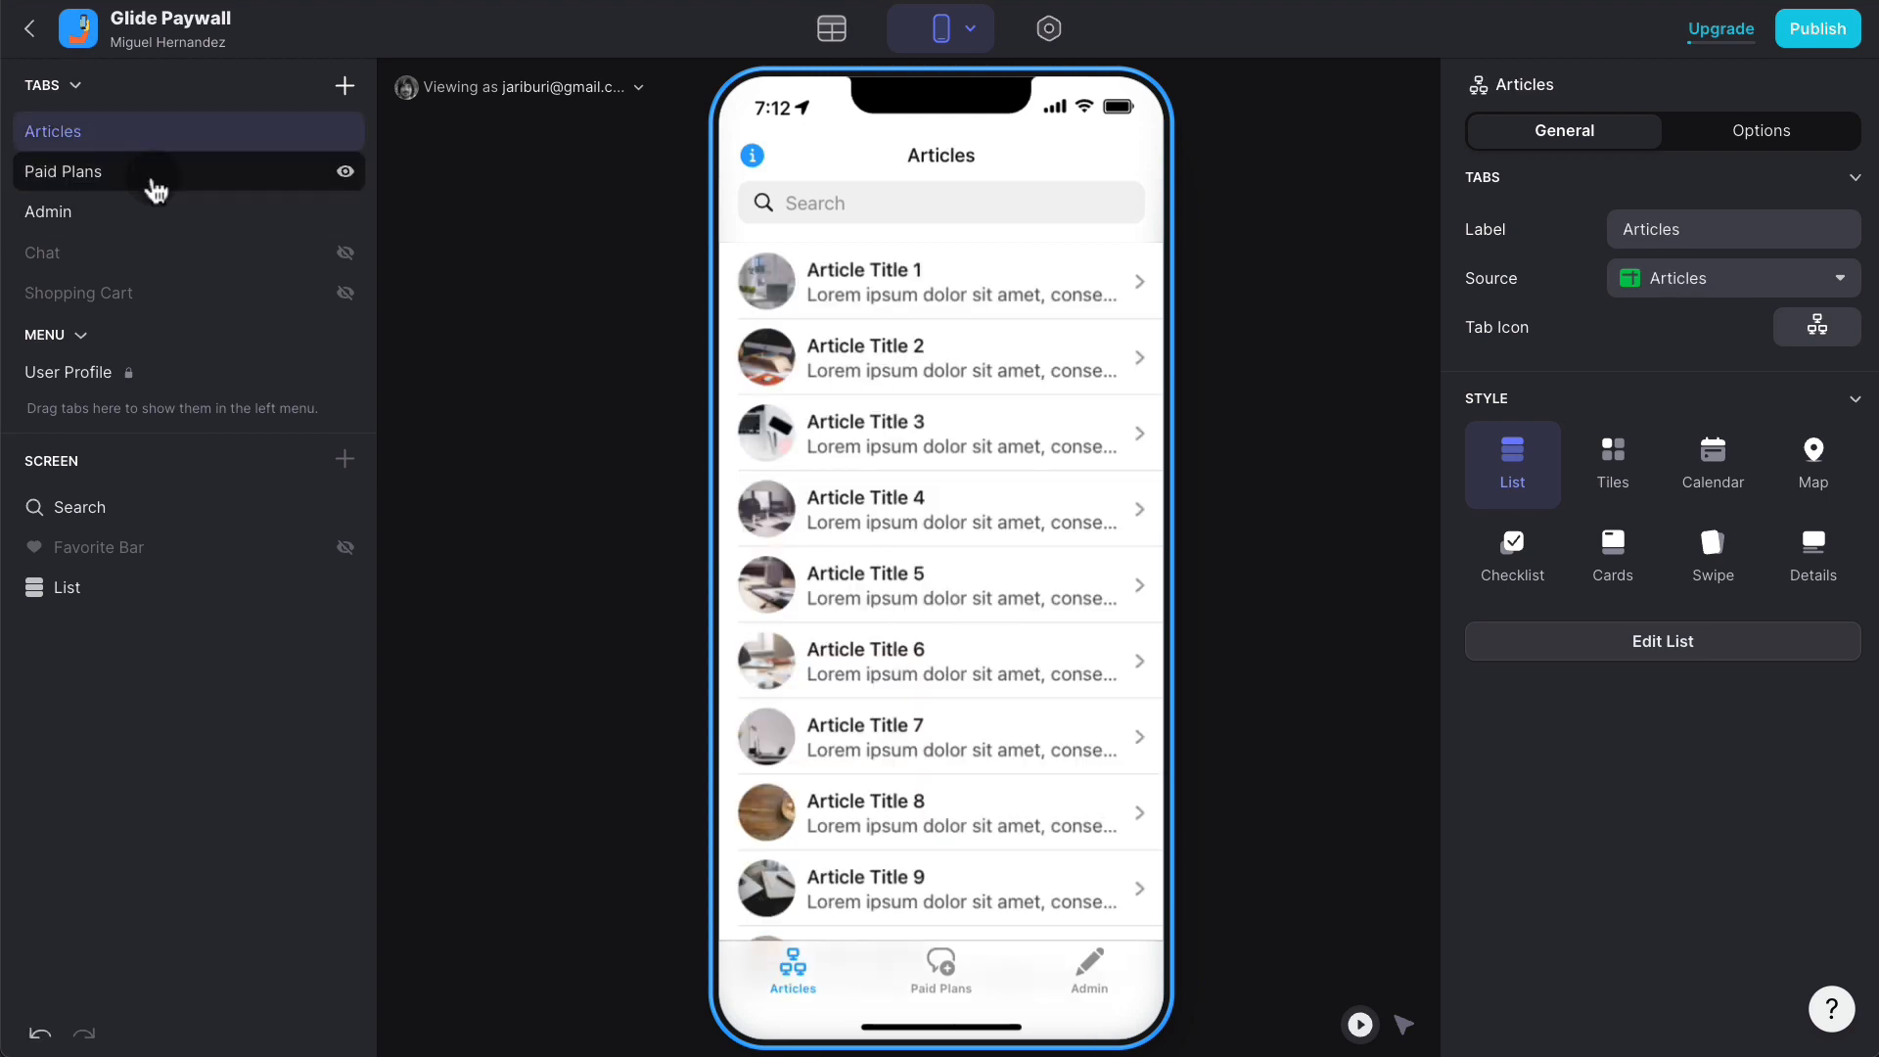
# Step: Move the Paid Plans and Admin tabs into the app's Menu section, placing Admin above Paid Plans
pyautogui.rightClick(150, 185)
pyautogui.click(407, 185)
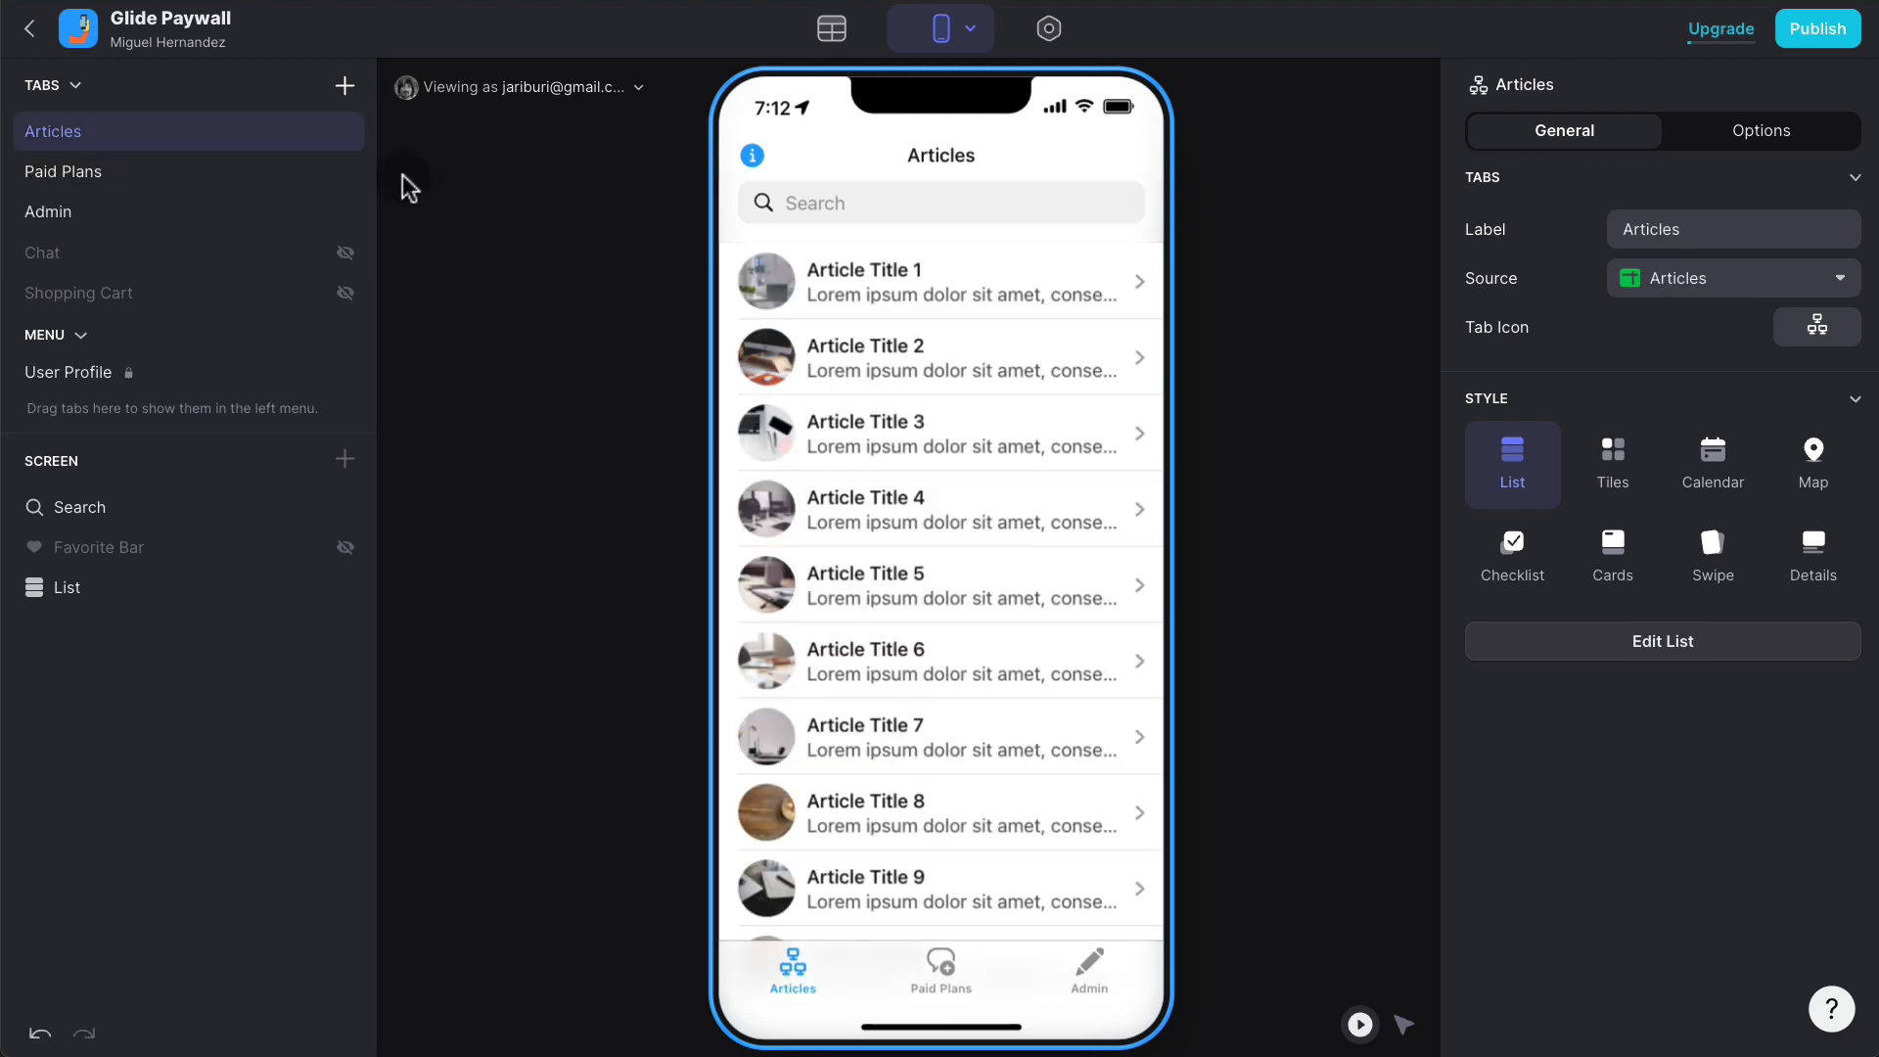
pyautogui.moveTo(184, 186); pyautogui.dragTo(157, 423)
pyautogui.click(752, 154)
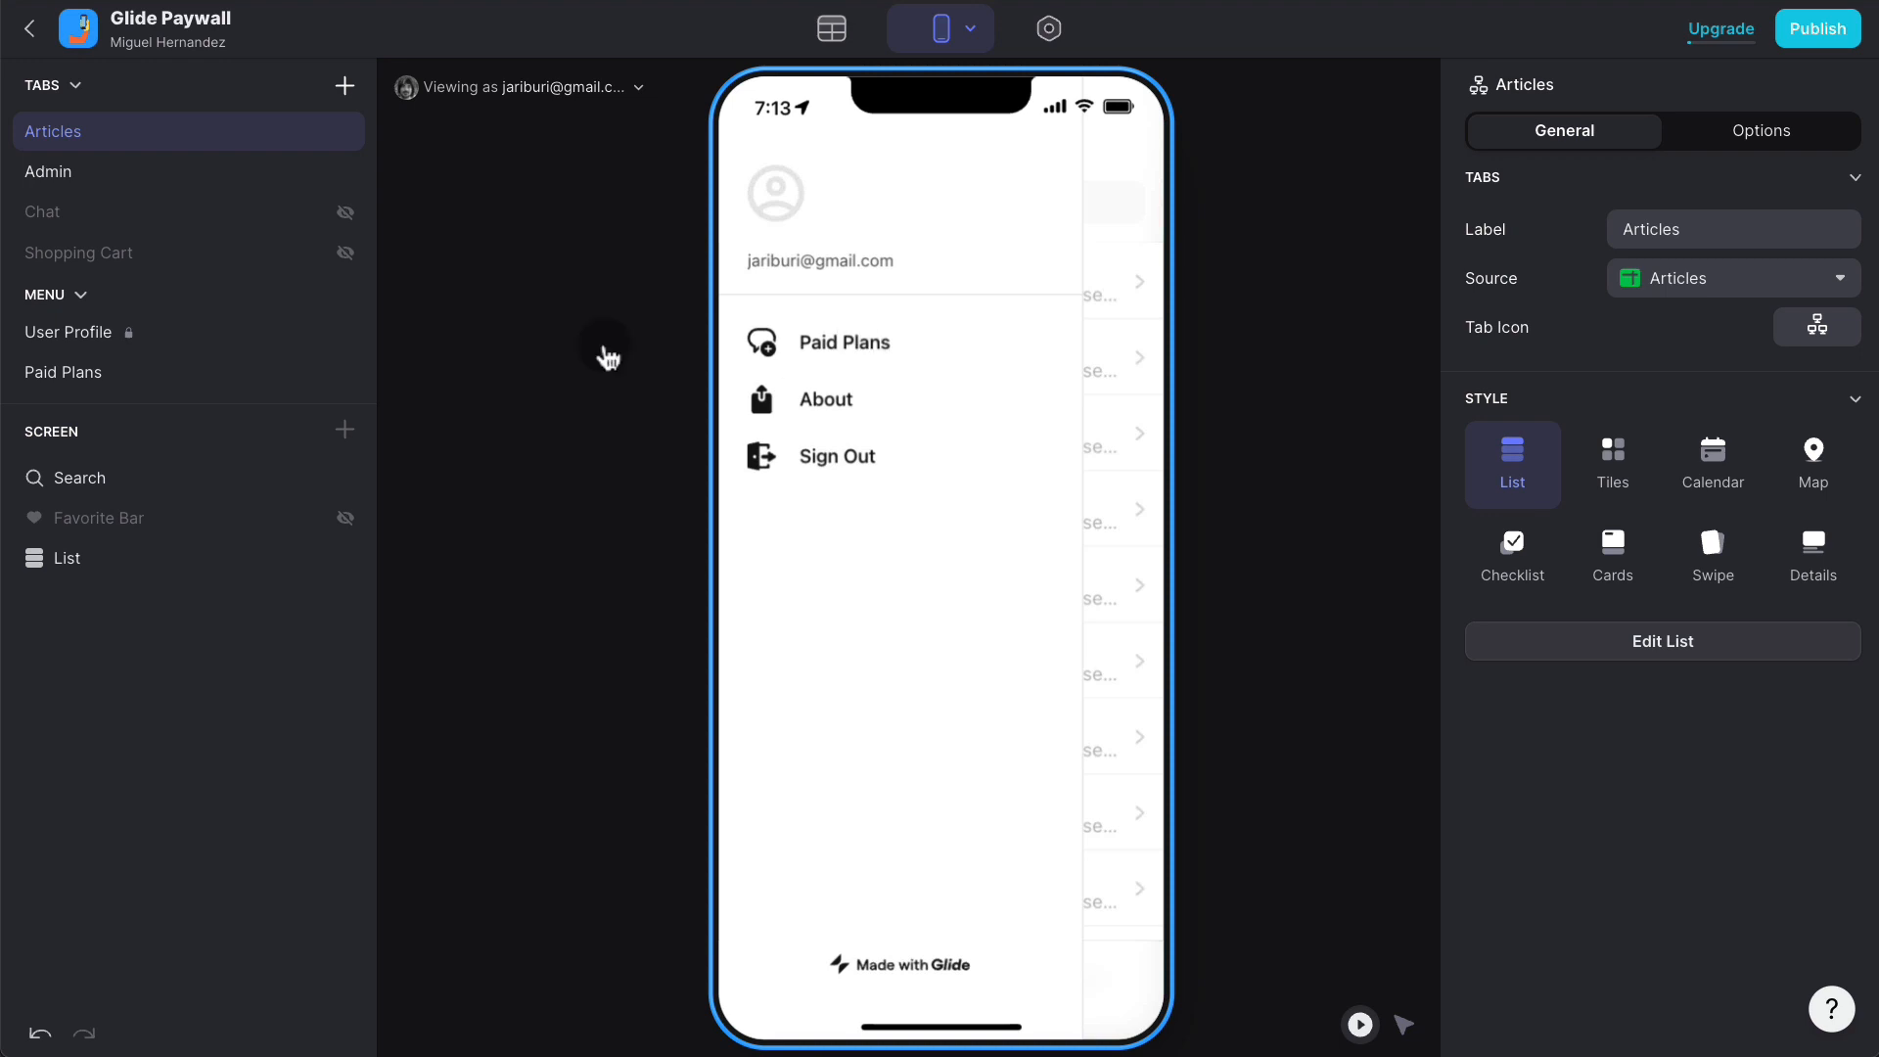
pyautogui.click(115, 186)
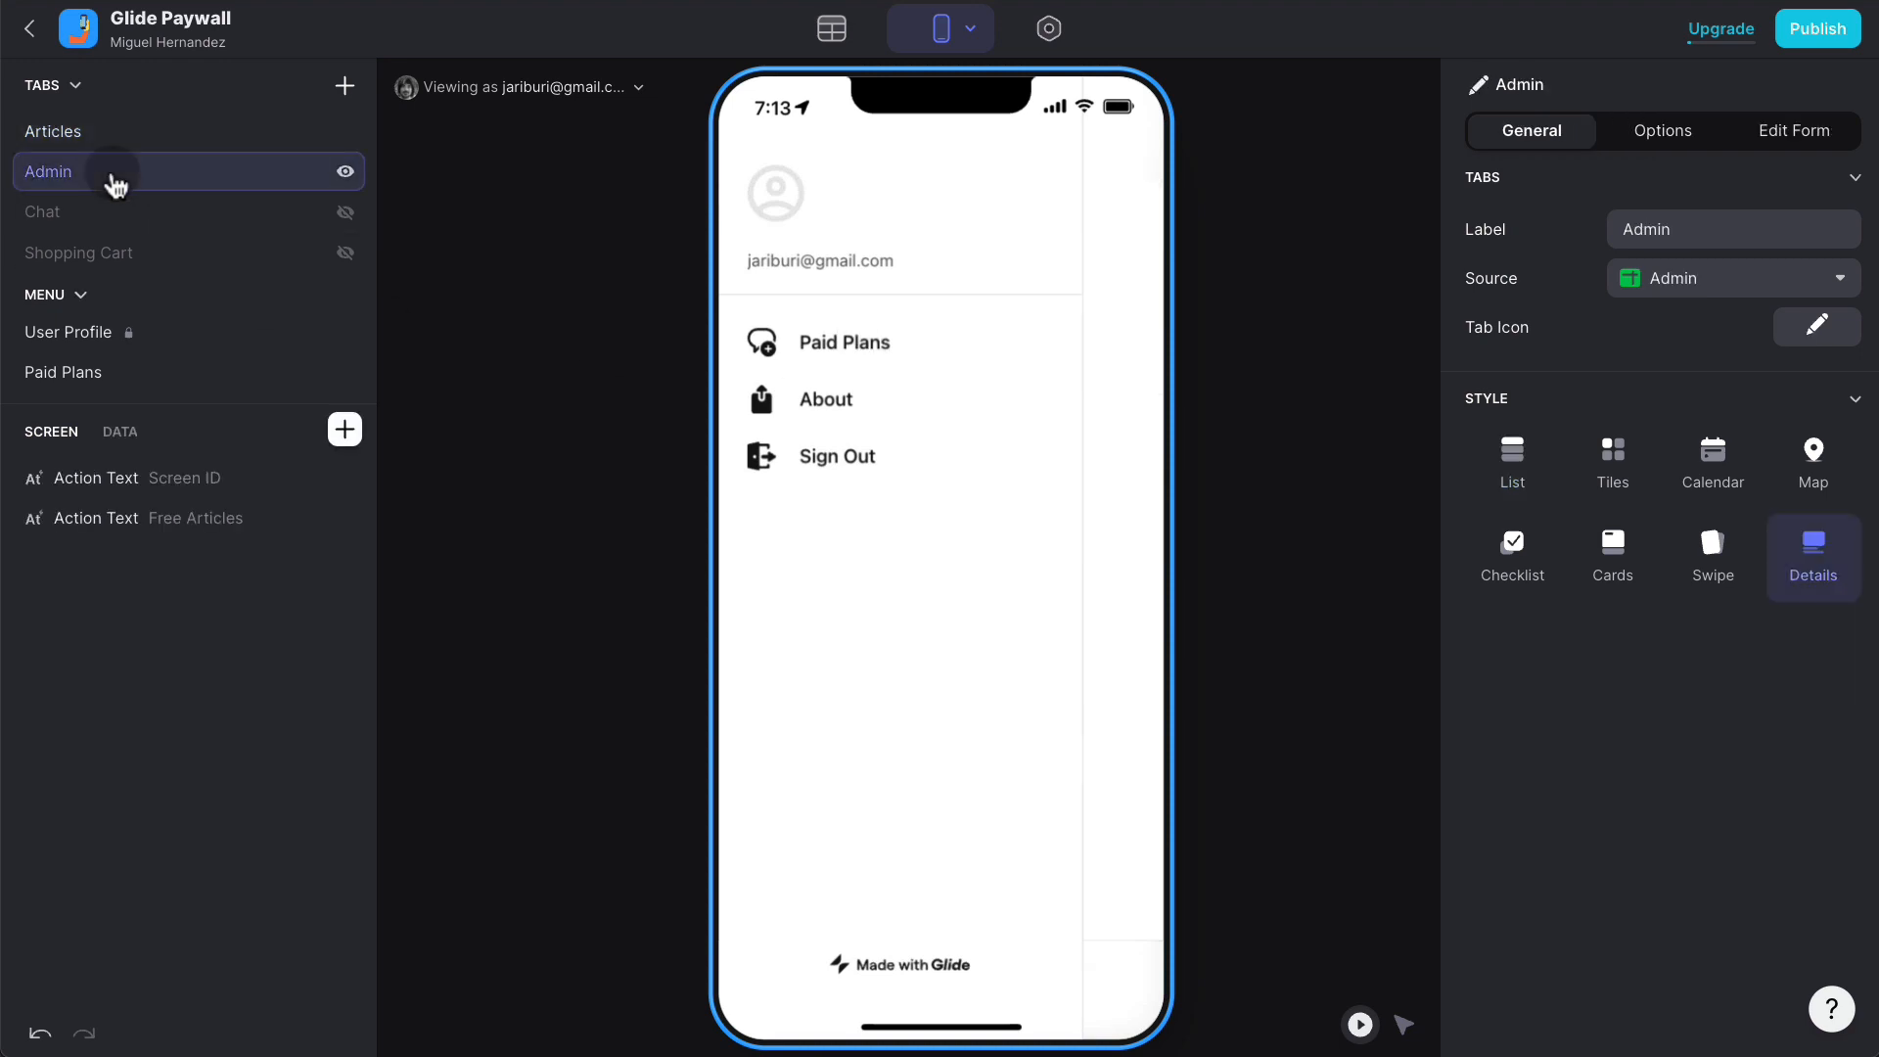
pyautogui.moveTo(117, 181); pyautogui.dragTo(119, 372)
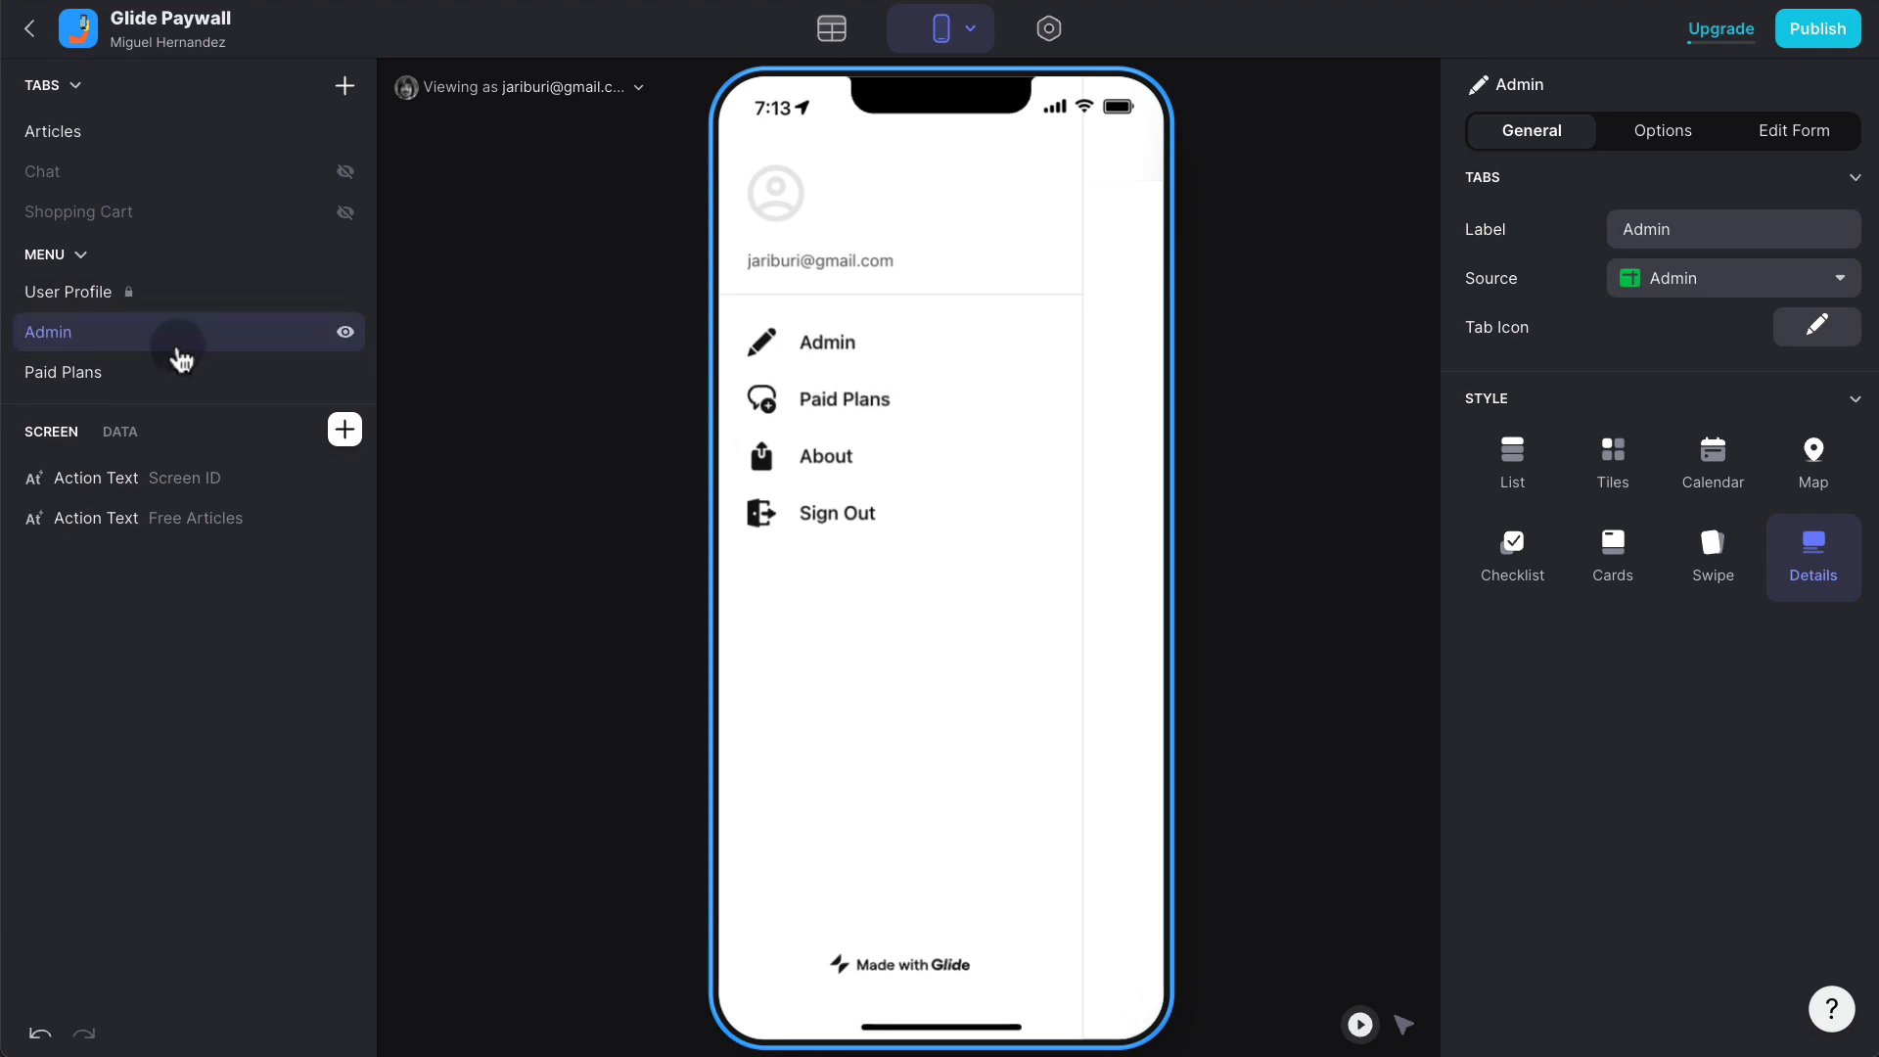
# Step: Set the app's accent color to amber yellow in the appearance settings
pyautogui.click(1050, 30)
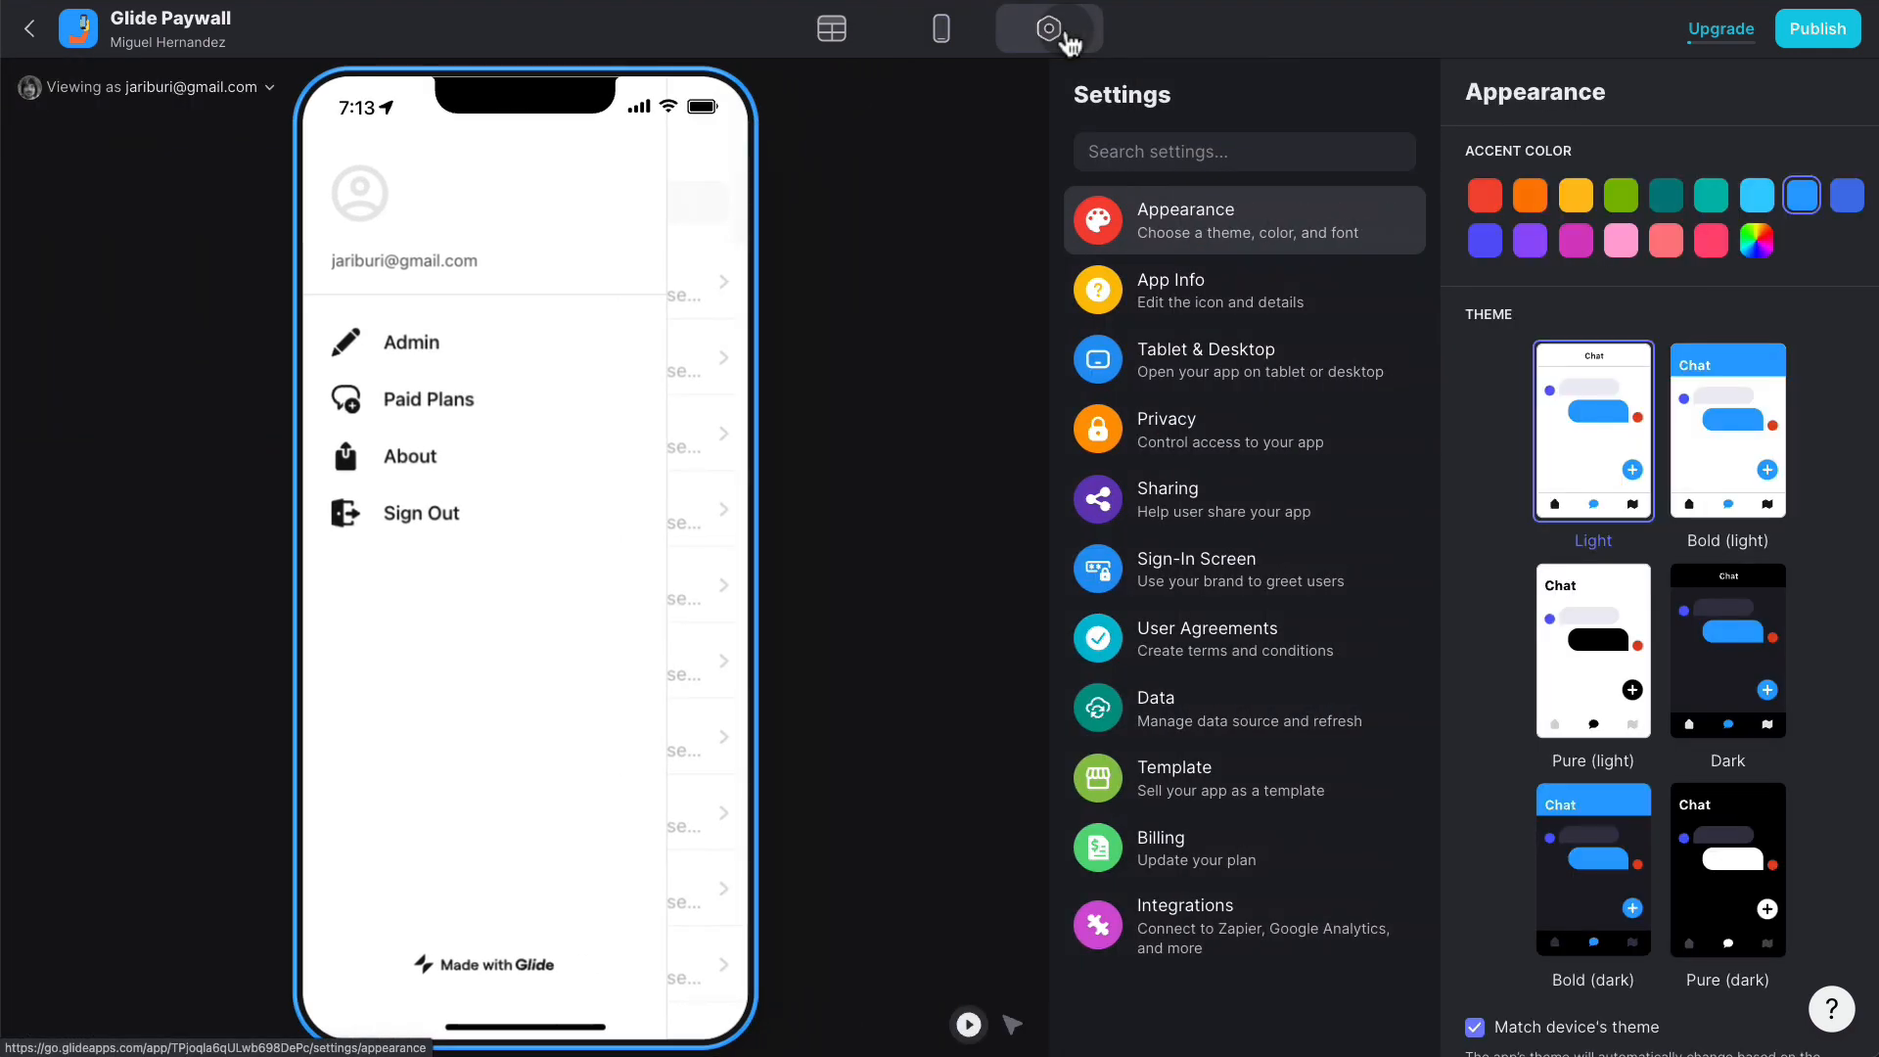
pyautogui.click(1576, 199)
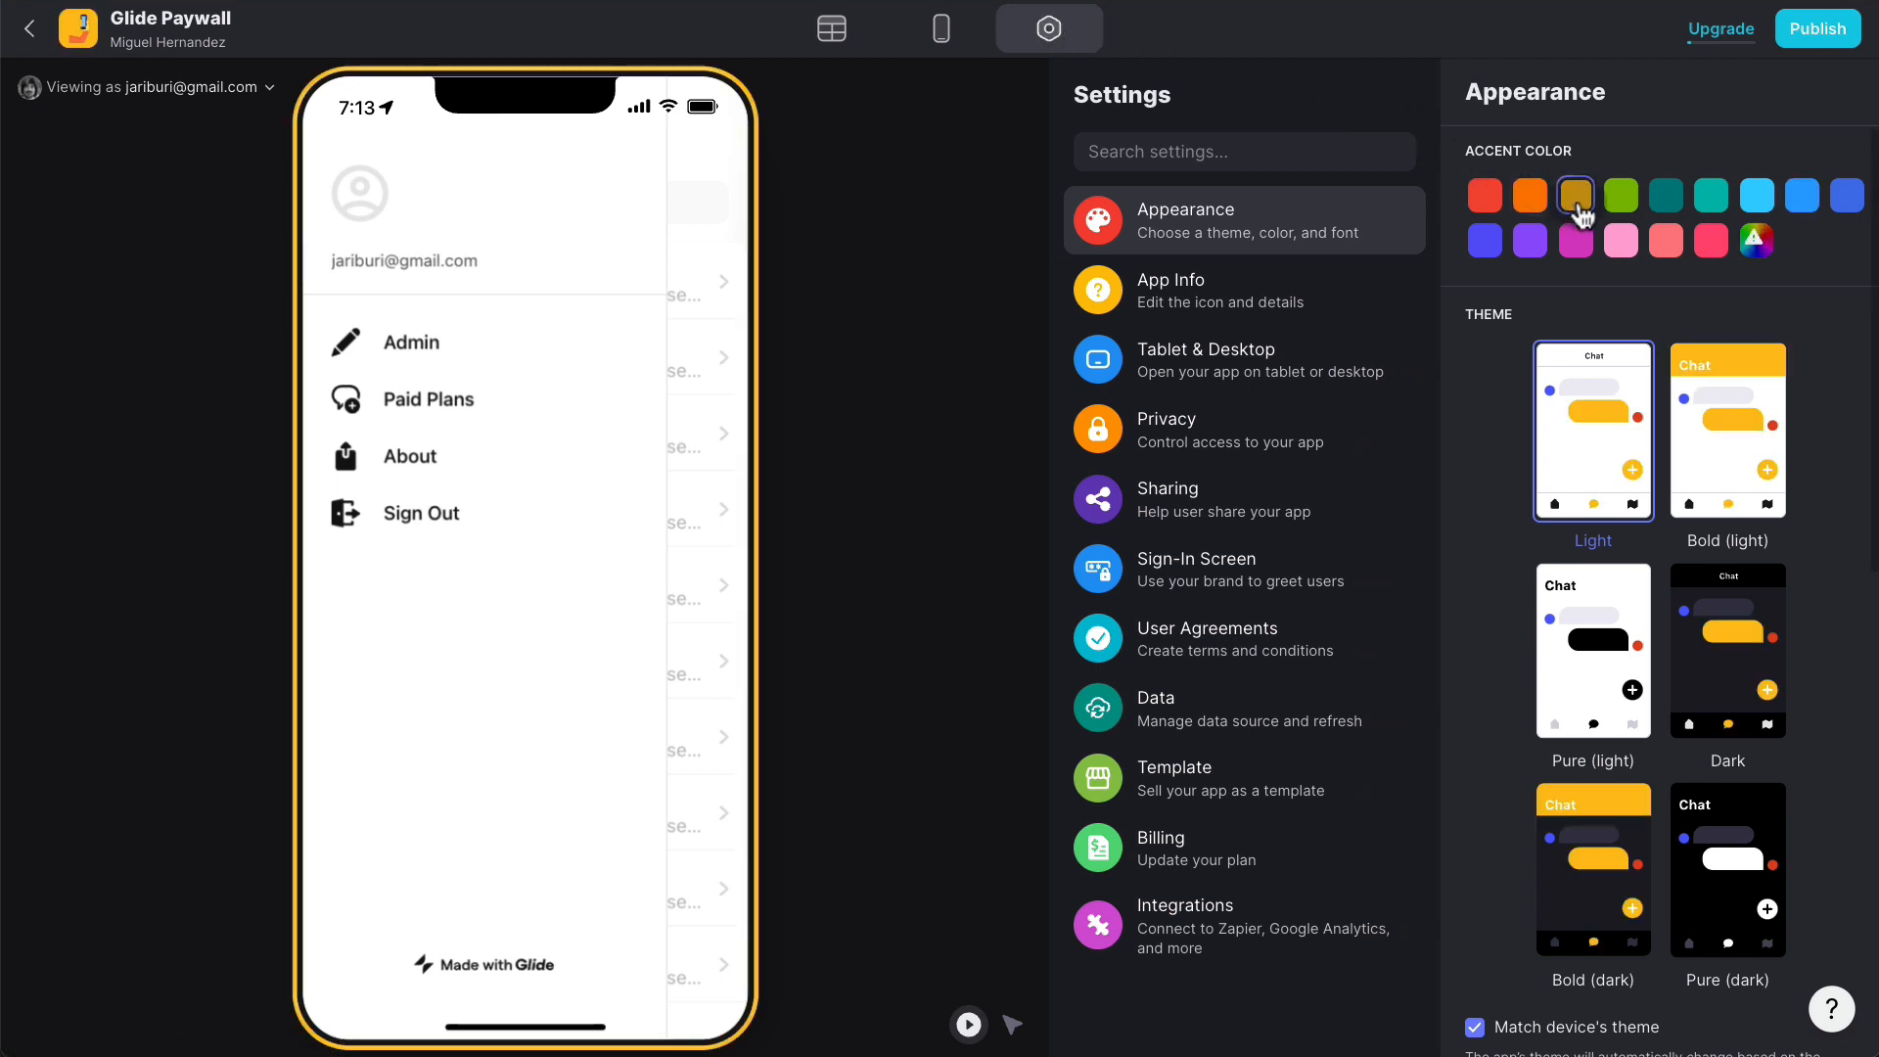
# Step: In the app info, set the author to Grumo and the description to "This is an app to test paywalls"
pyautogui.click(1268, 284)
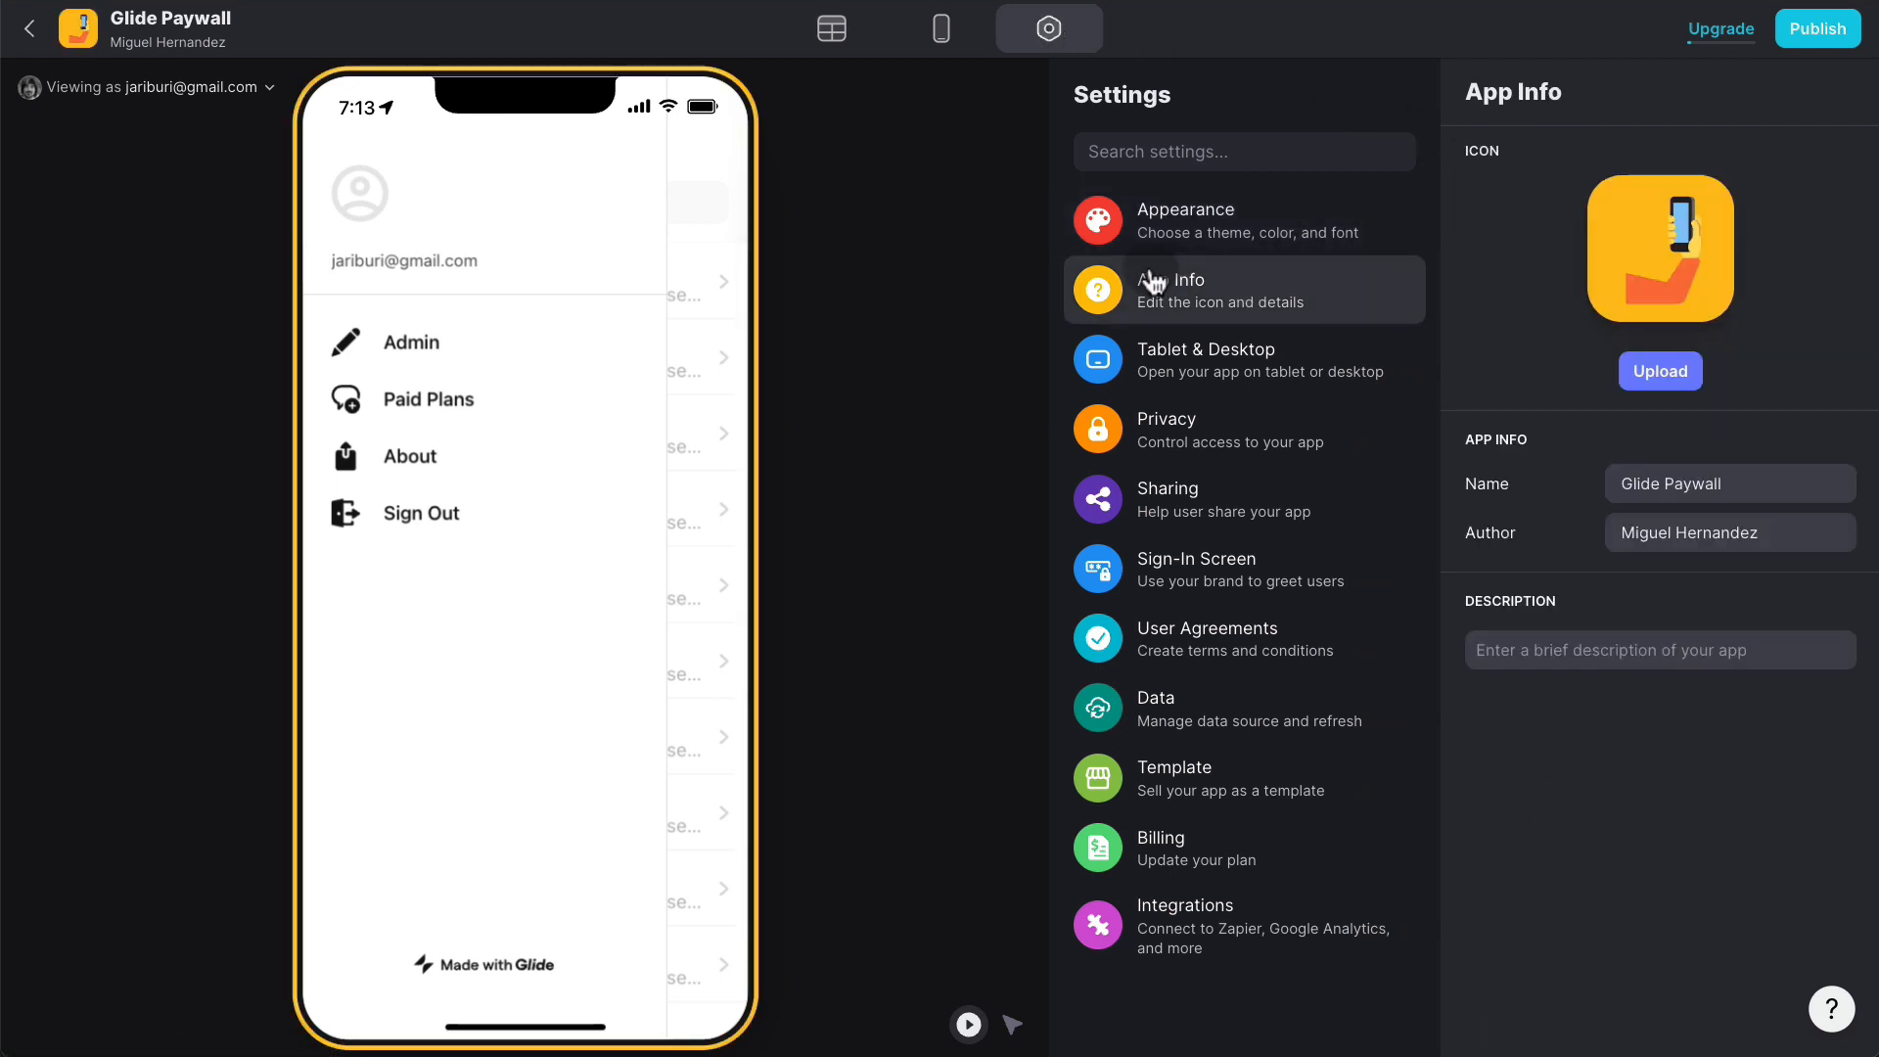
pyautogui.tripleClick(1741, 533)
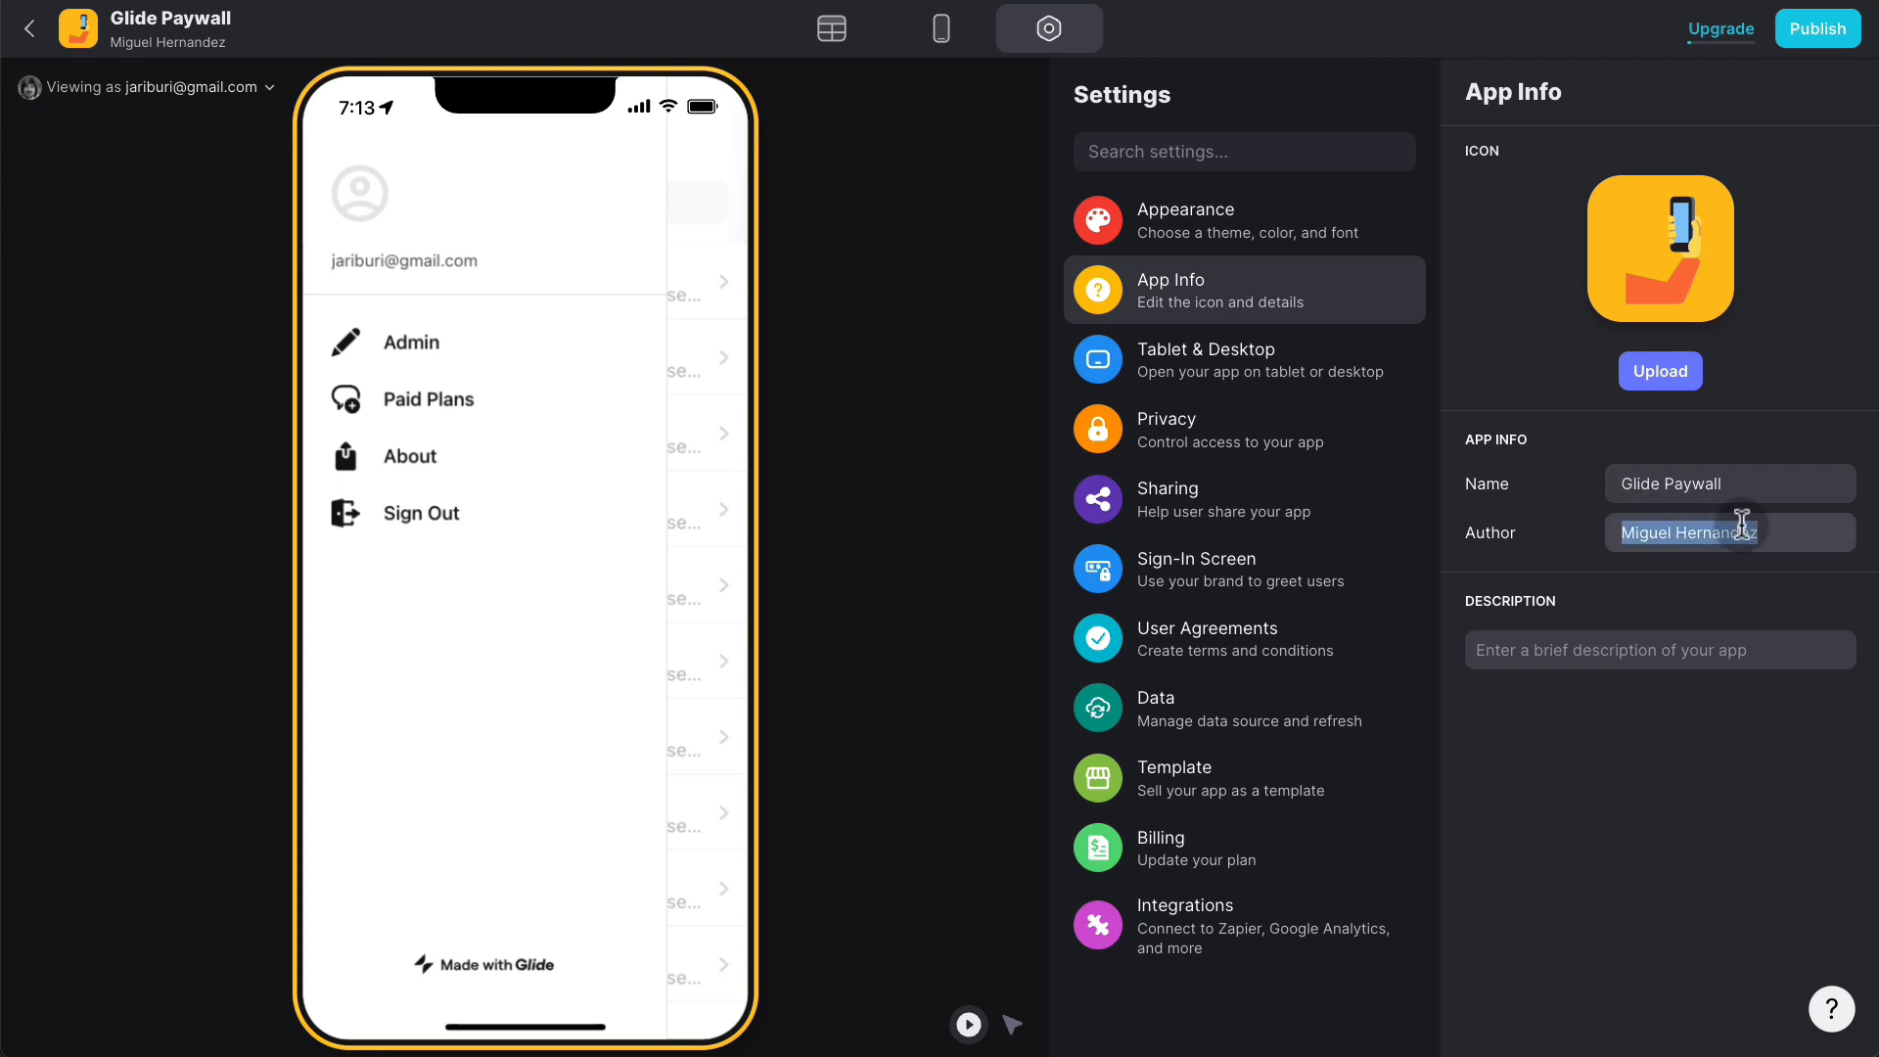
pyautogui.write('Grumo')
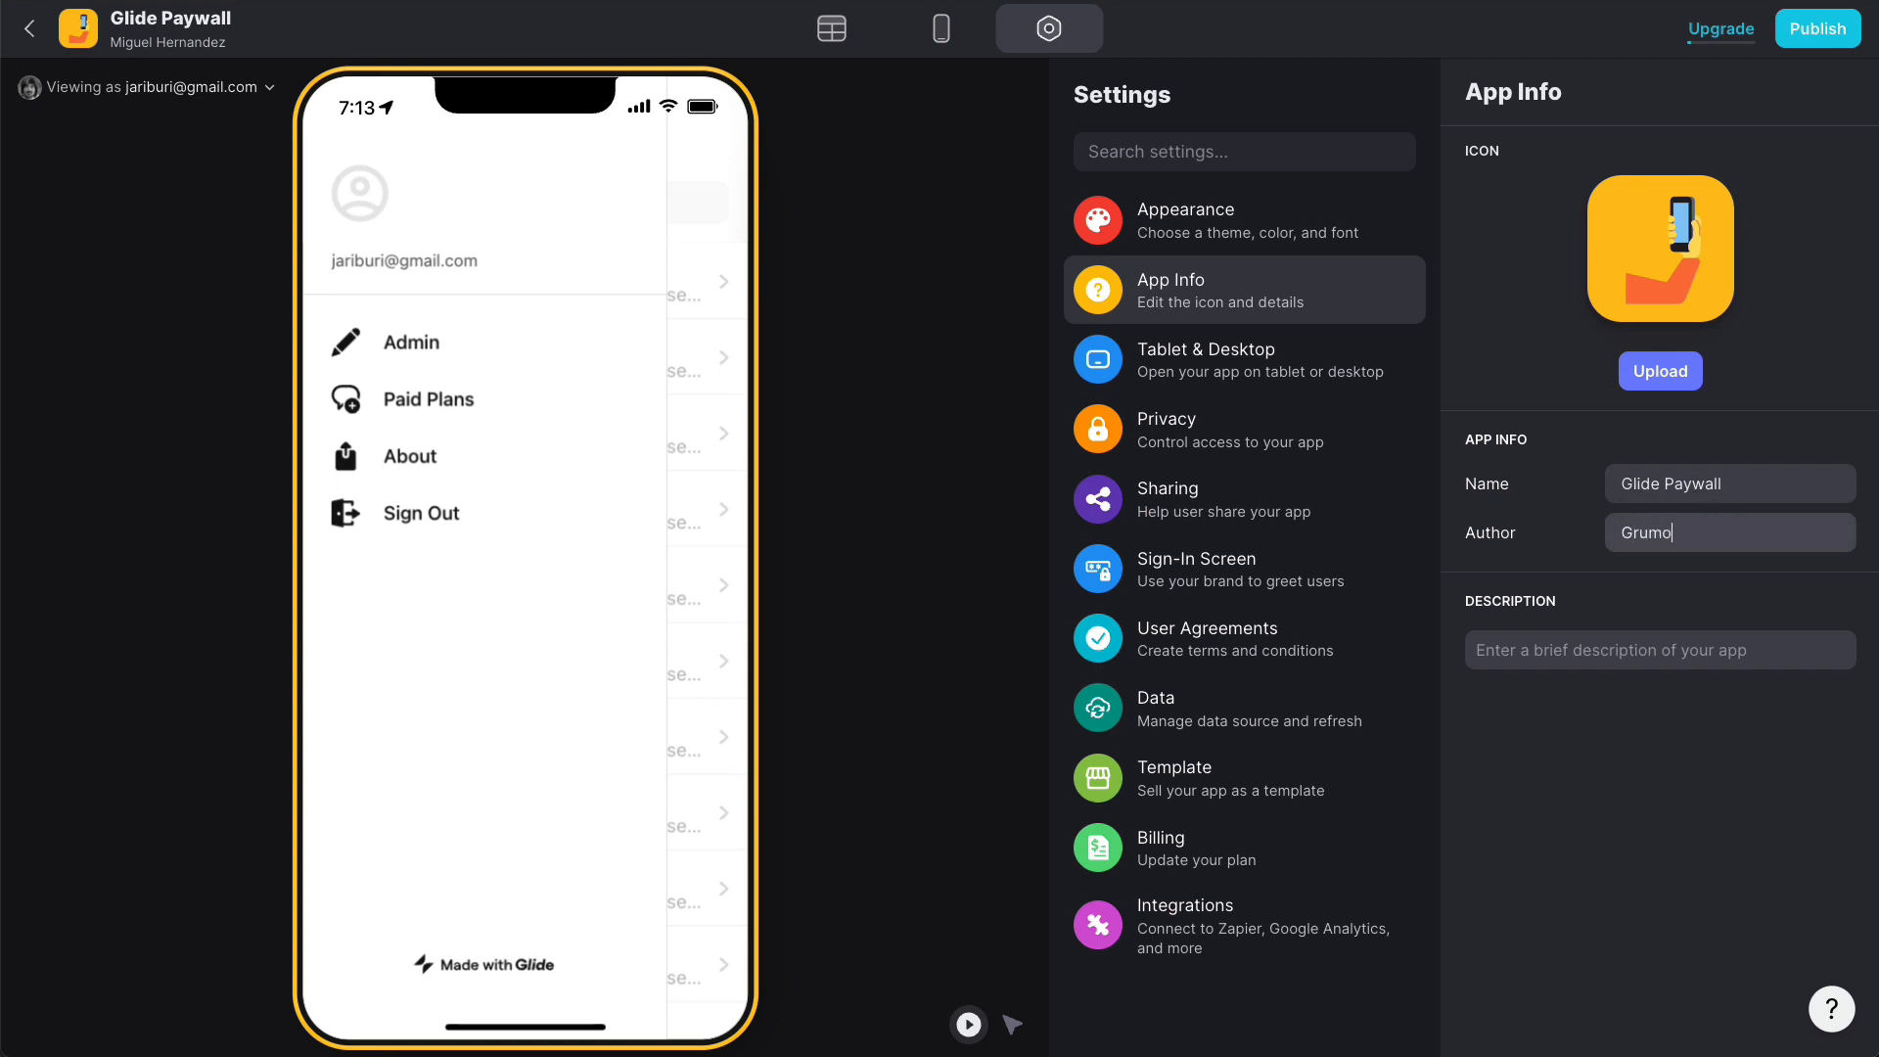
pyautogui.click(1587, 650)
pyautogui.write('This isi')
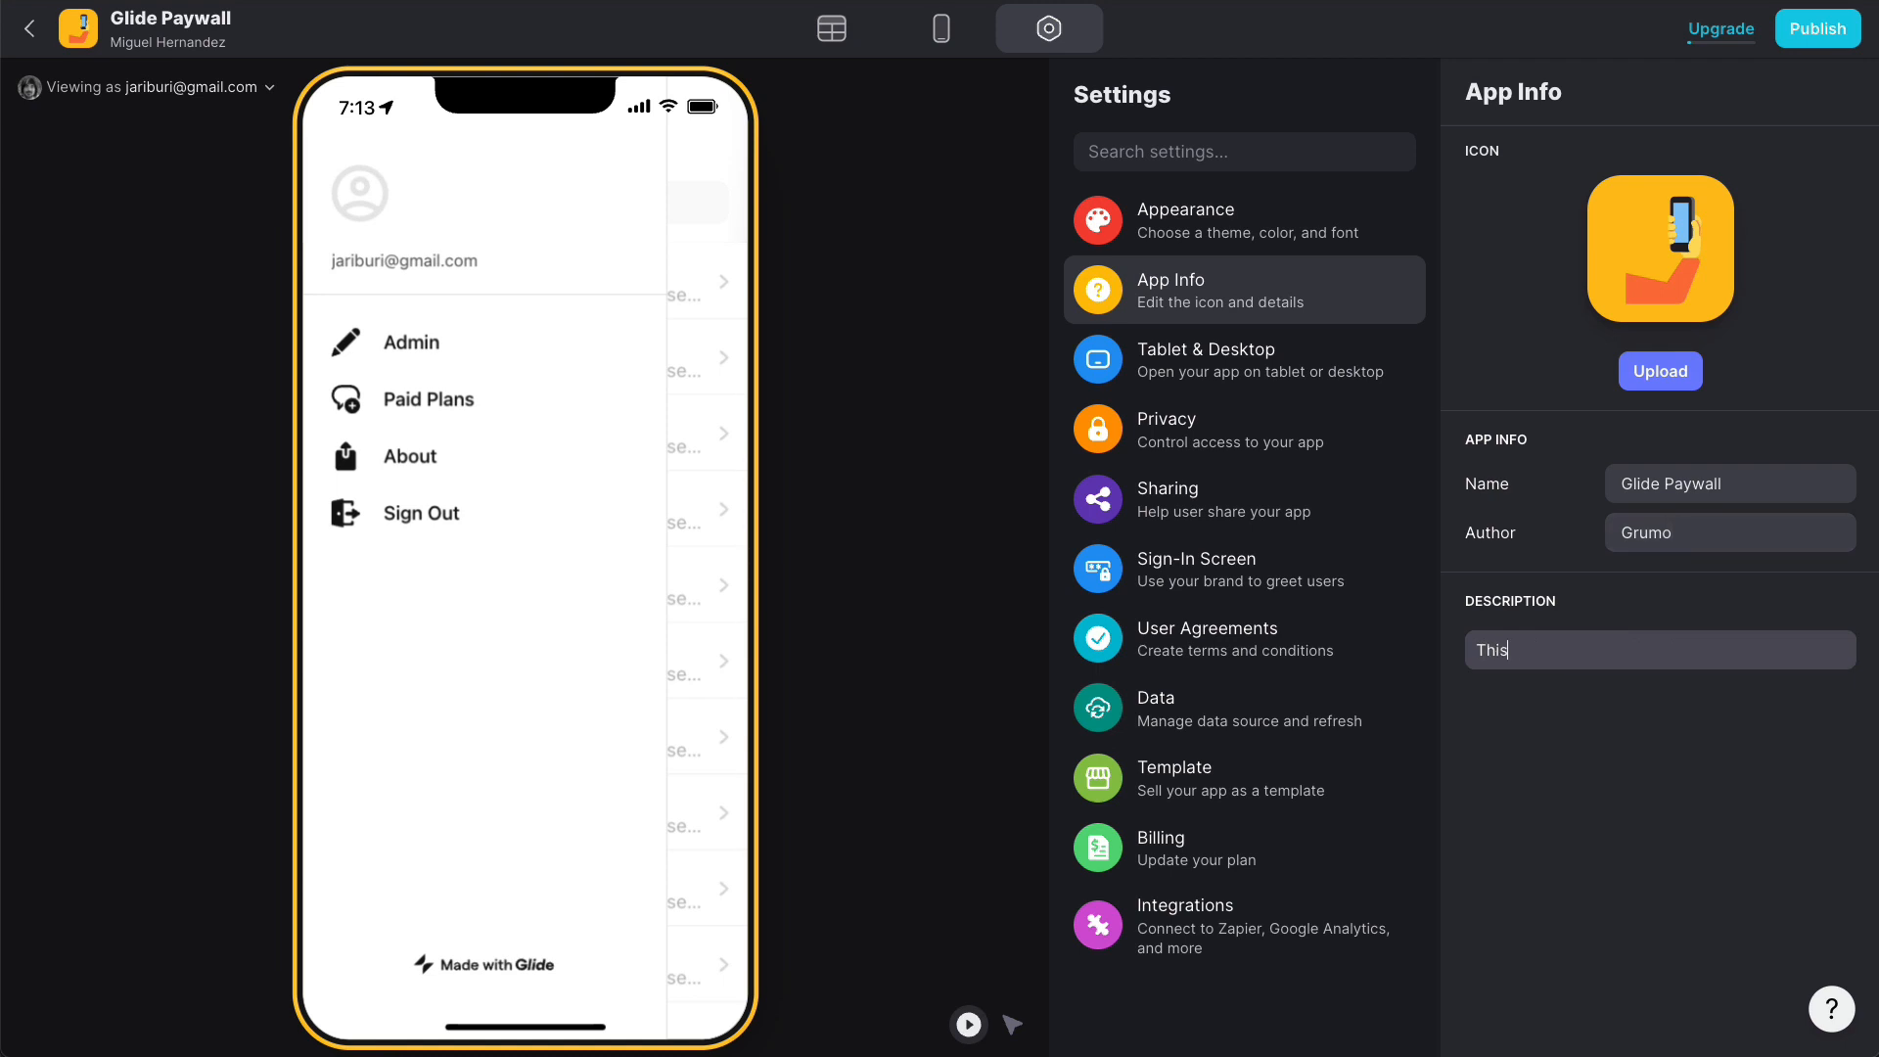
pyautogui.write('p to test paywalls')
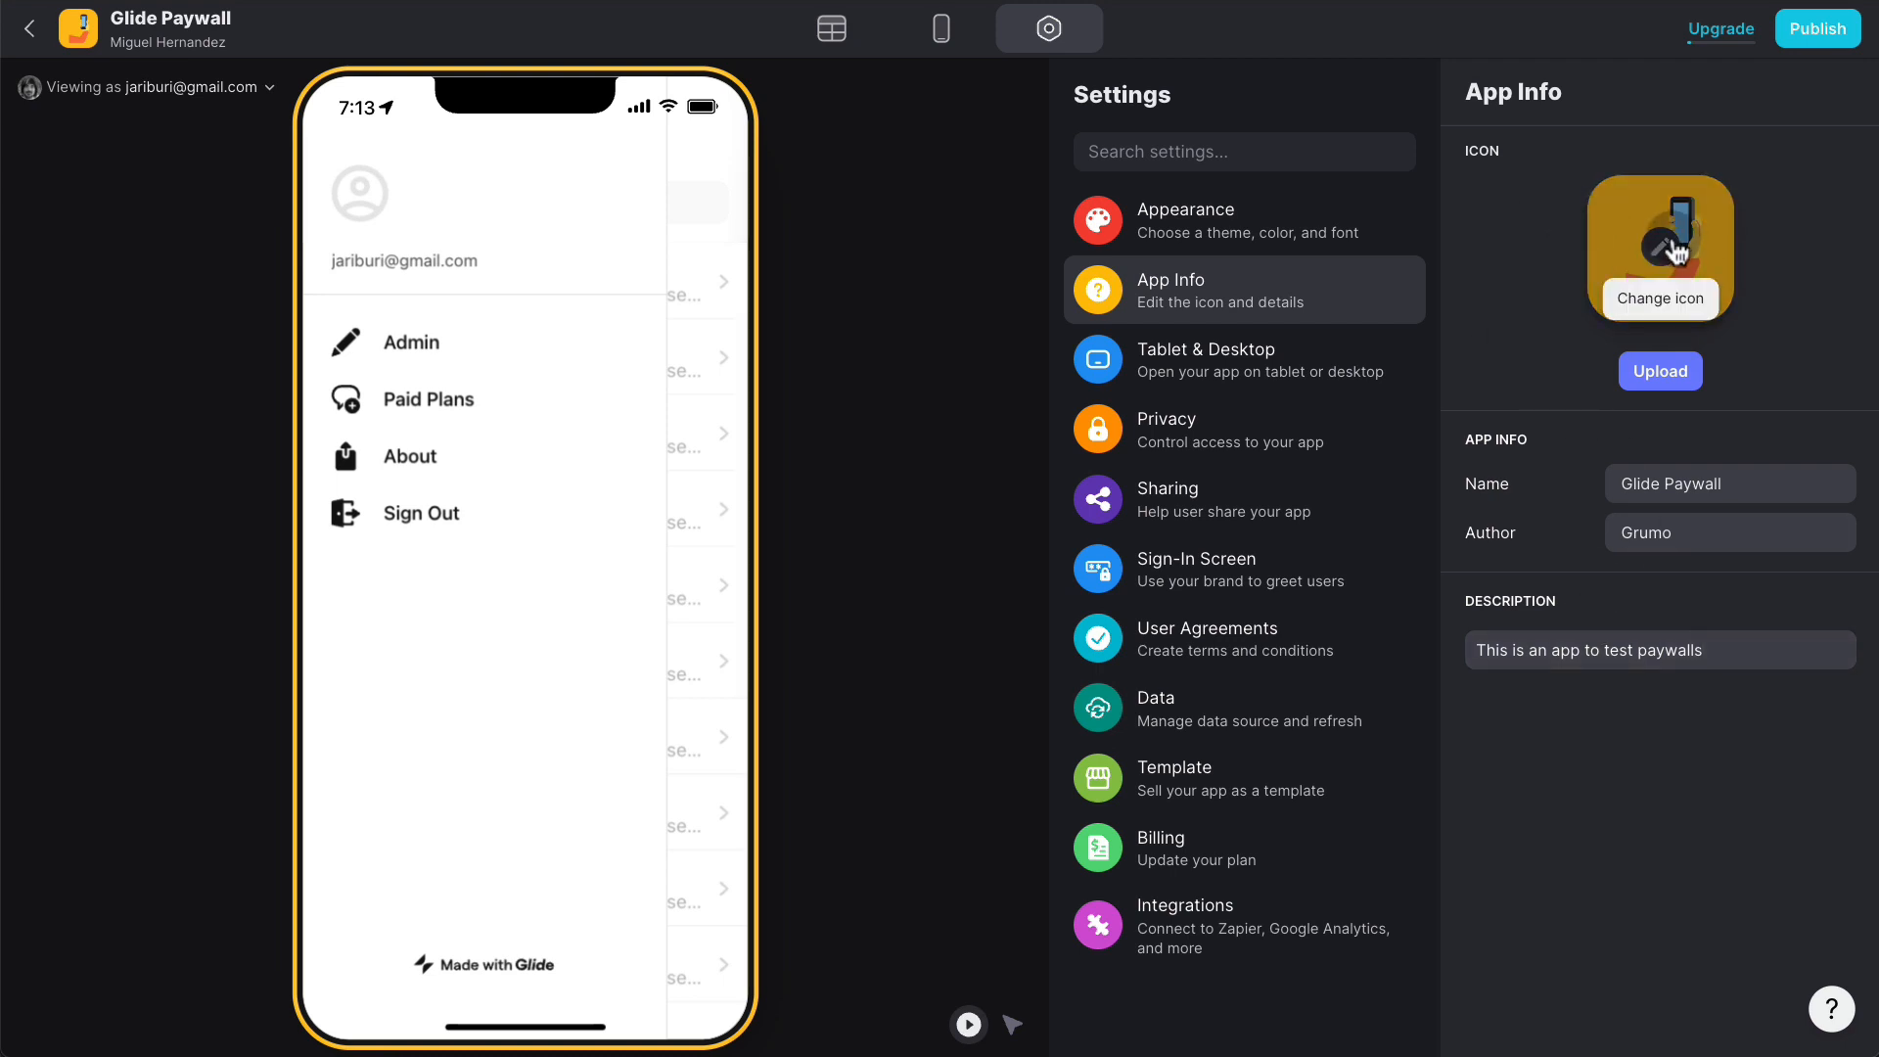
# Step: Change the app icon to the dollar sign emoji, found by searching for "dol"
pyautogui.click(1669, 244)
pyautogui.write('dolar')
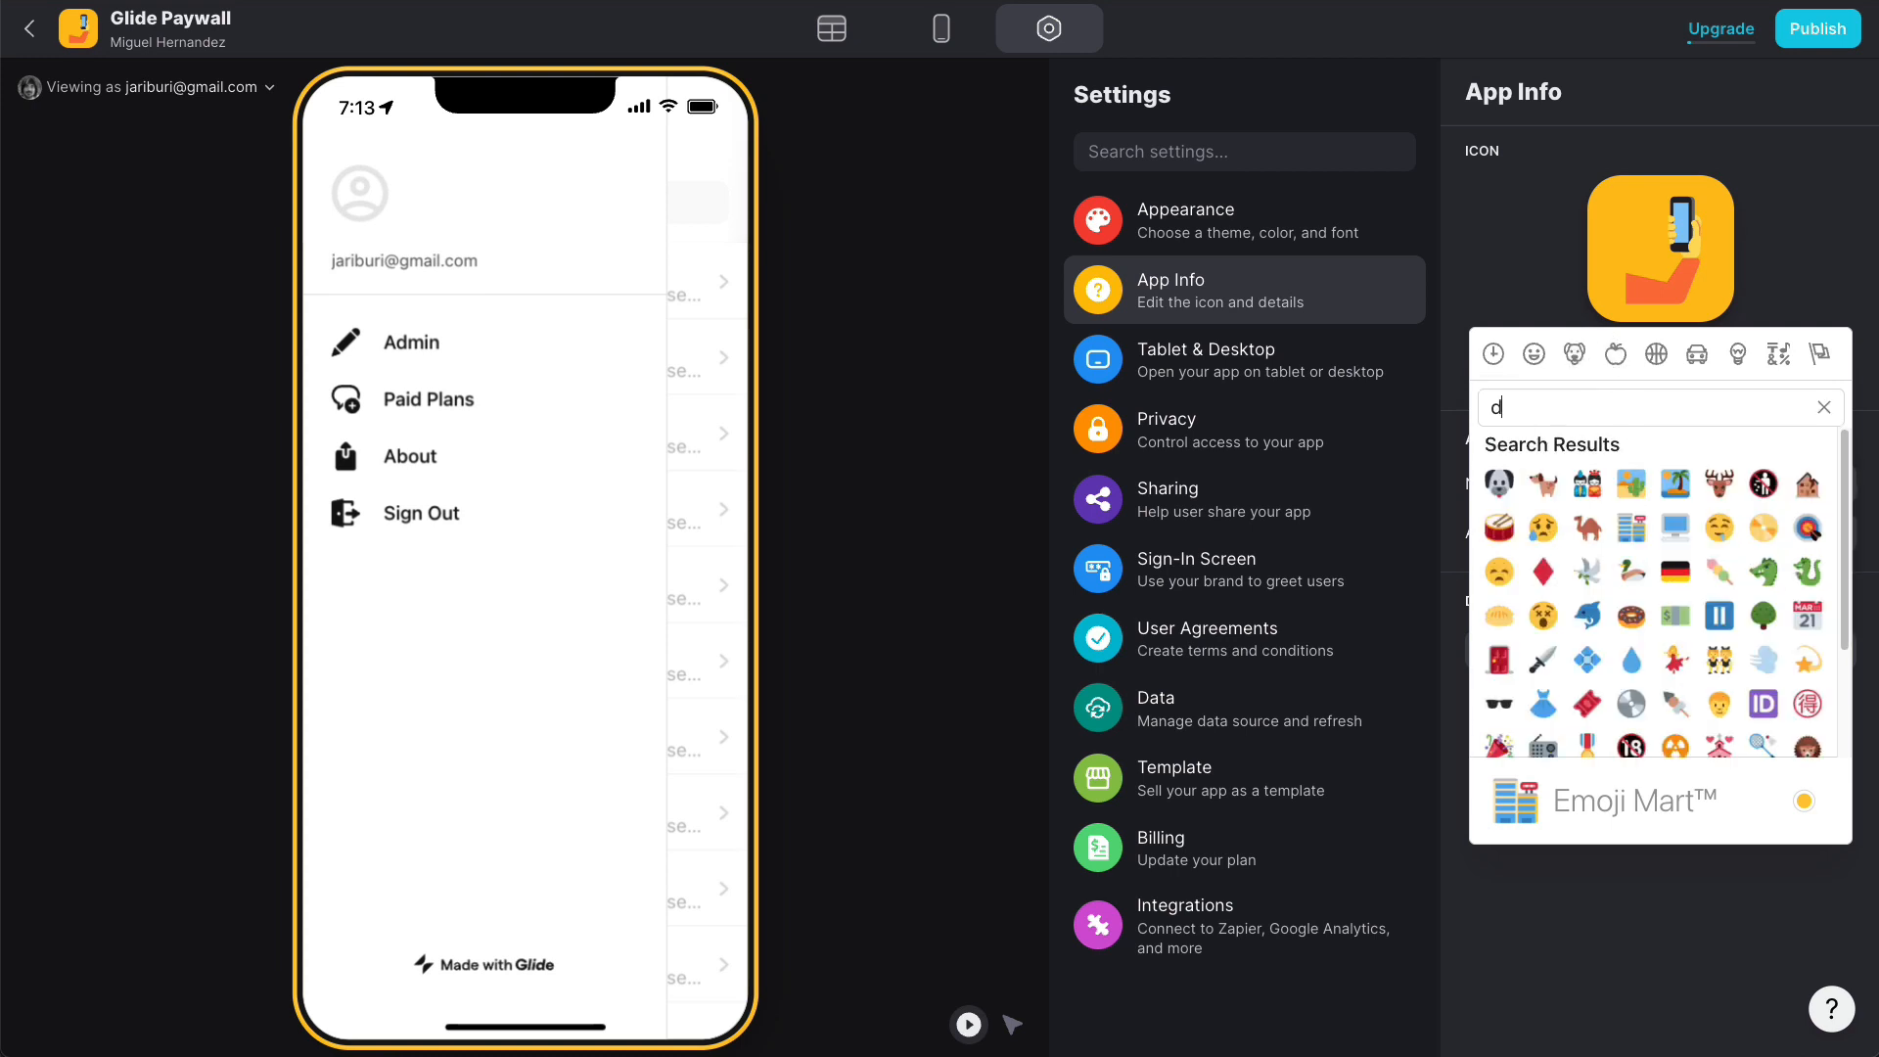
pyautogui.press('BackSpace')
pyautogui.press('BackSpace')
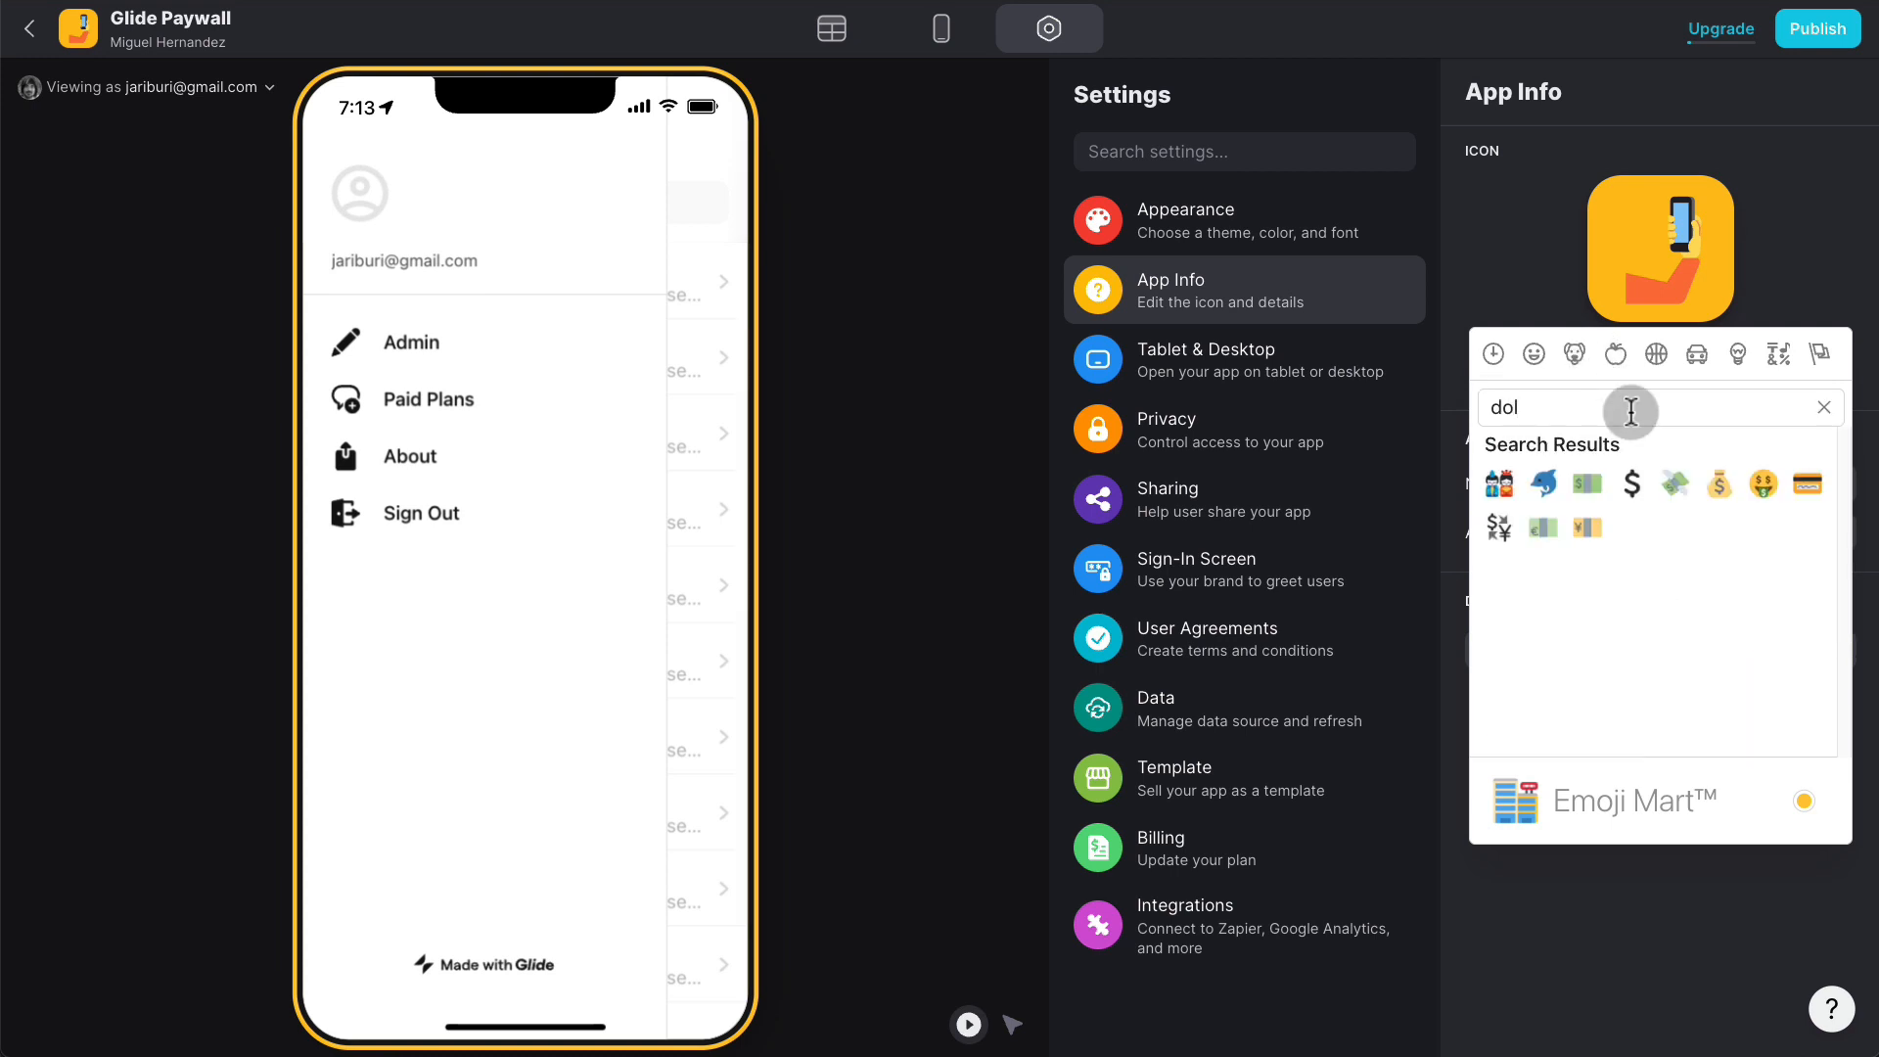
pyautogui.click(1636, 473)
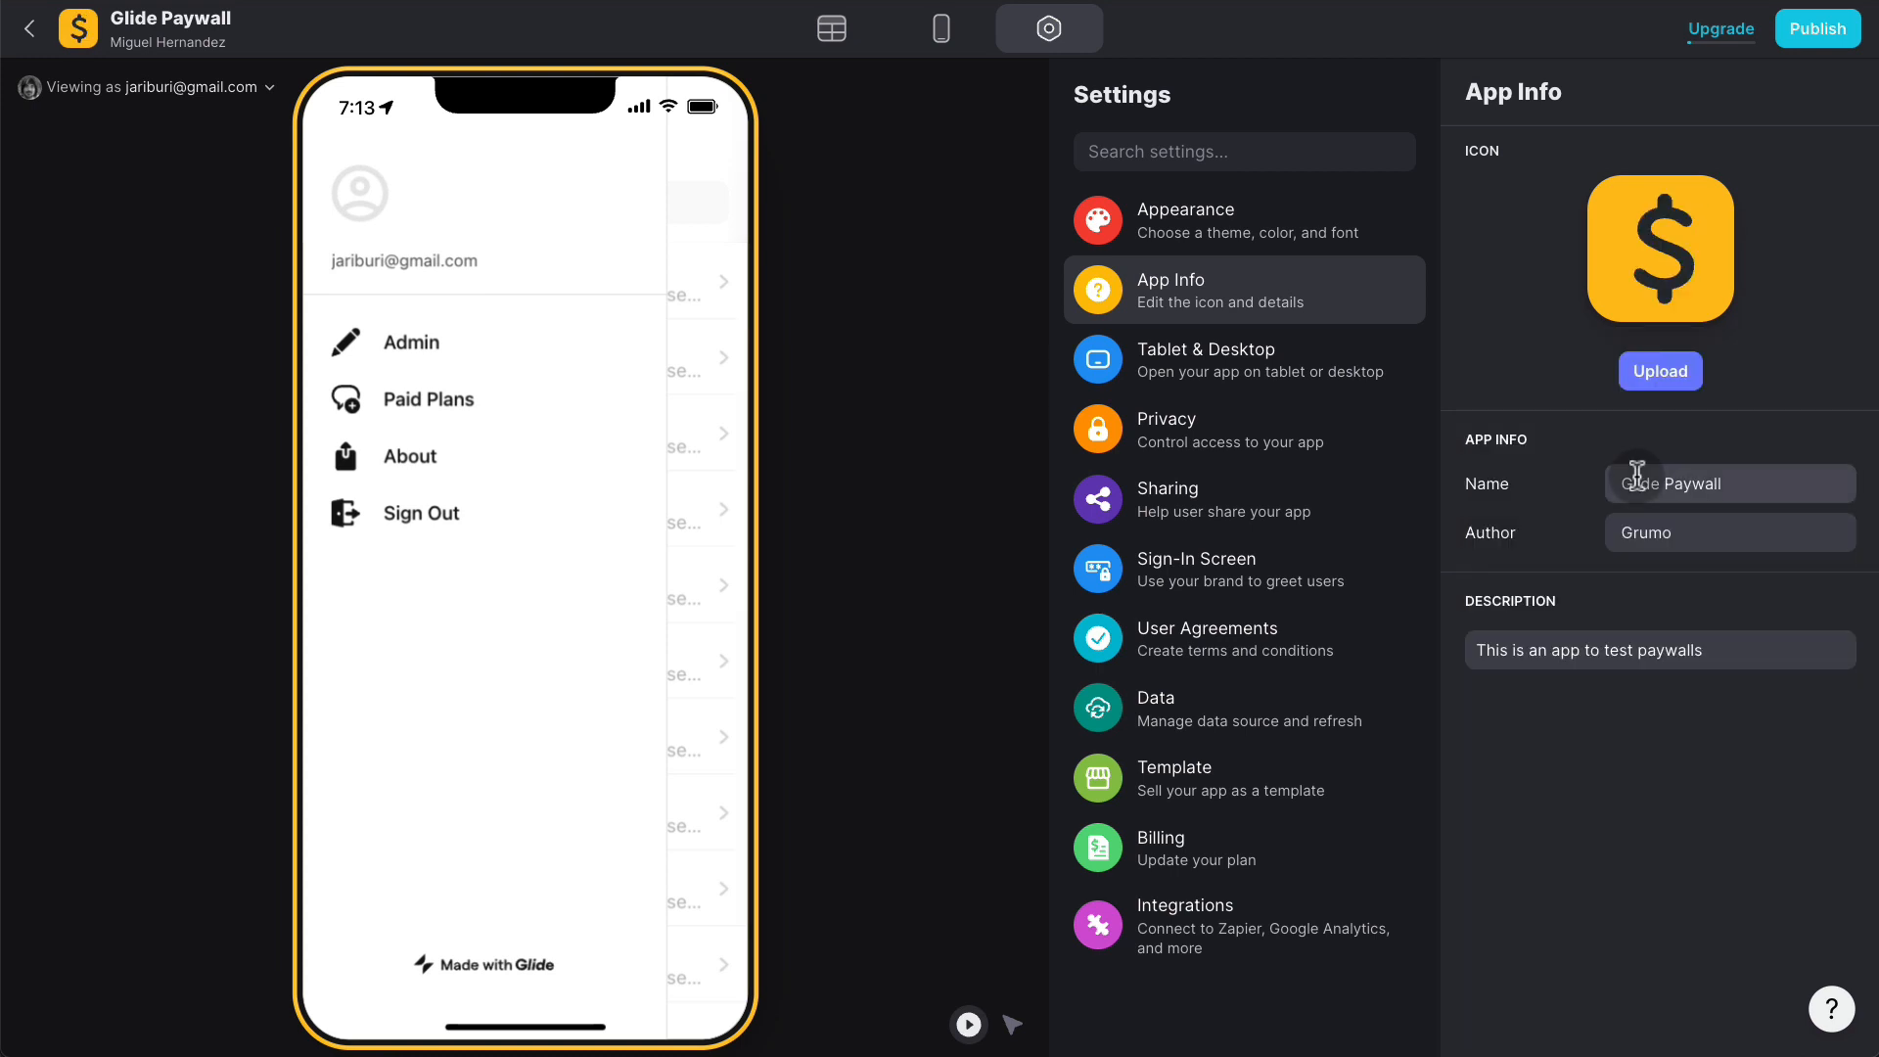
# Step: Switch the Articles list to the Cards style and reduce its lines of text to two
pyautogui.click(930, 47)
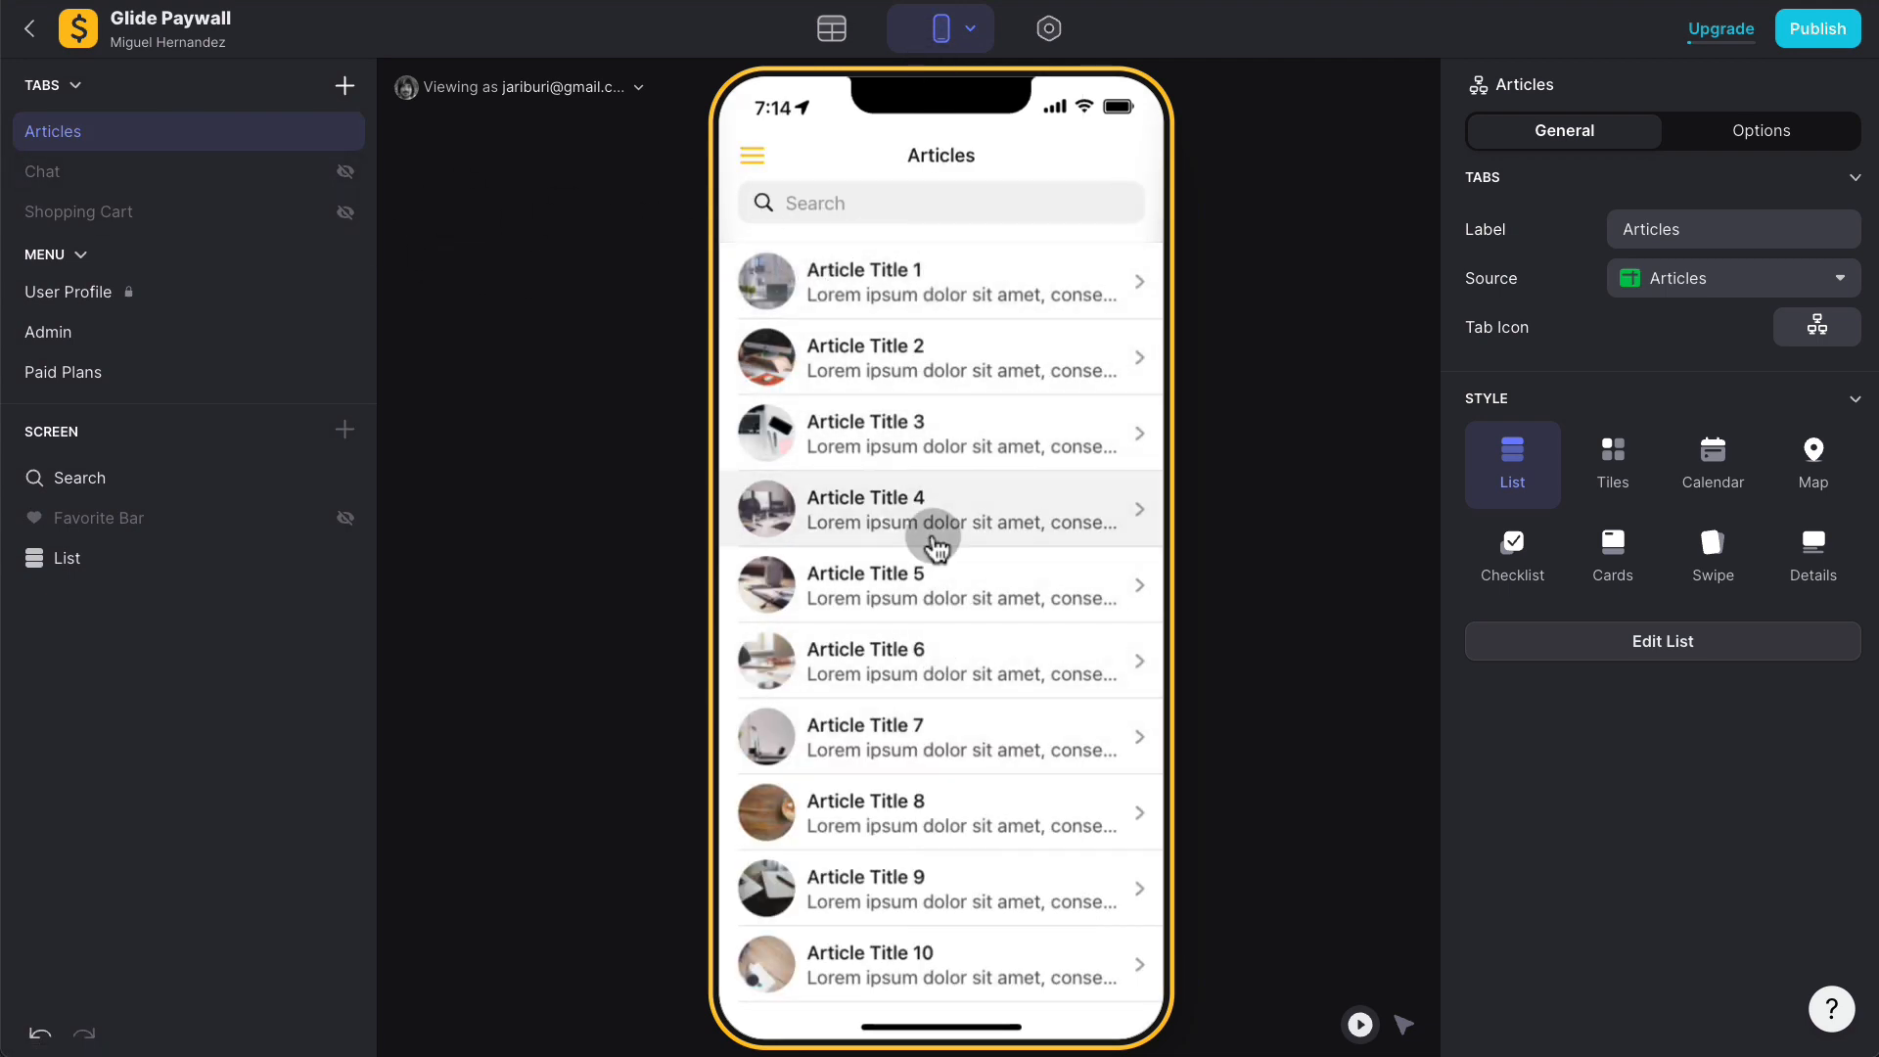
pyautogui.click(21, 557)
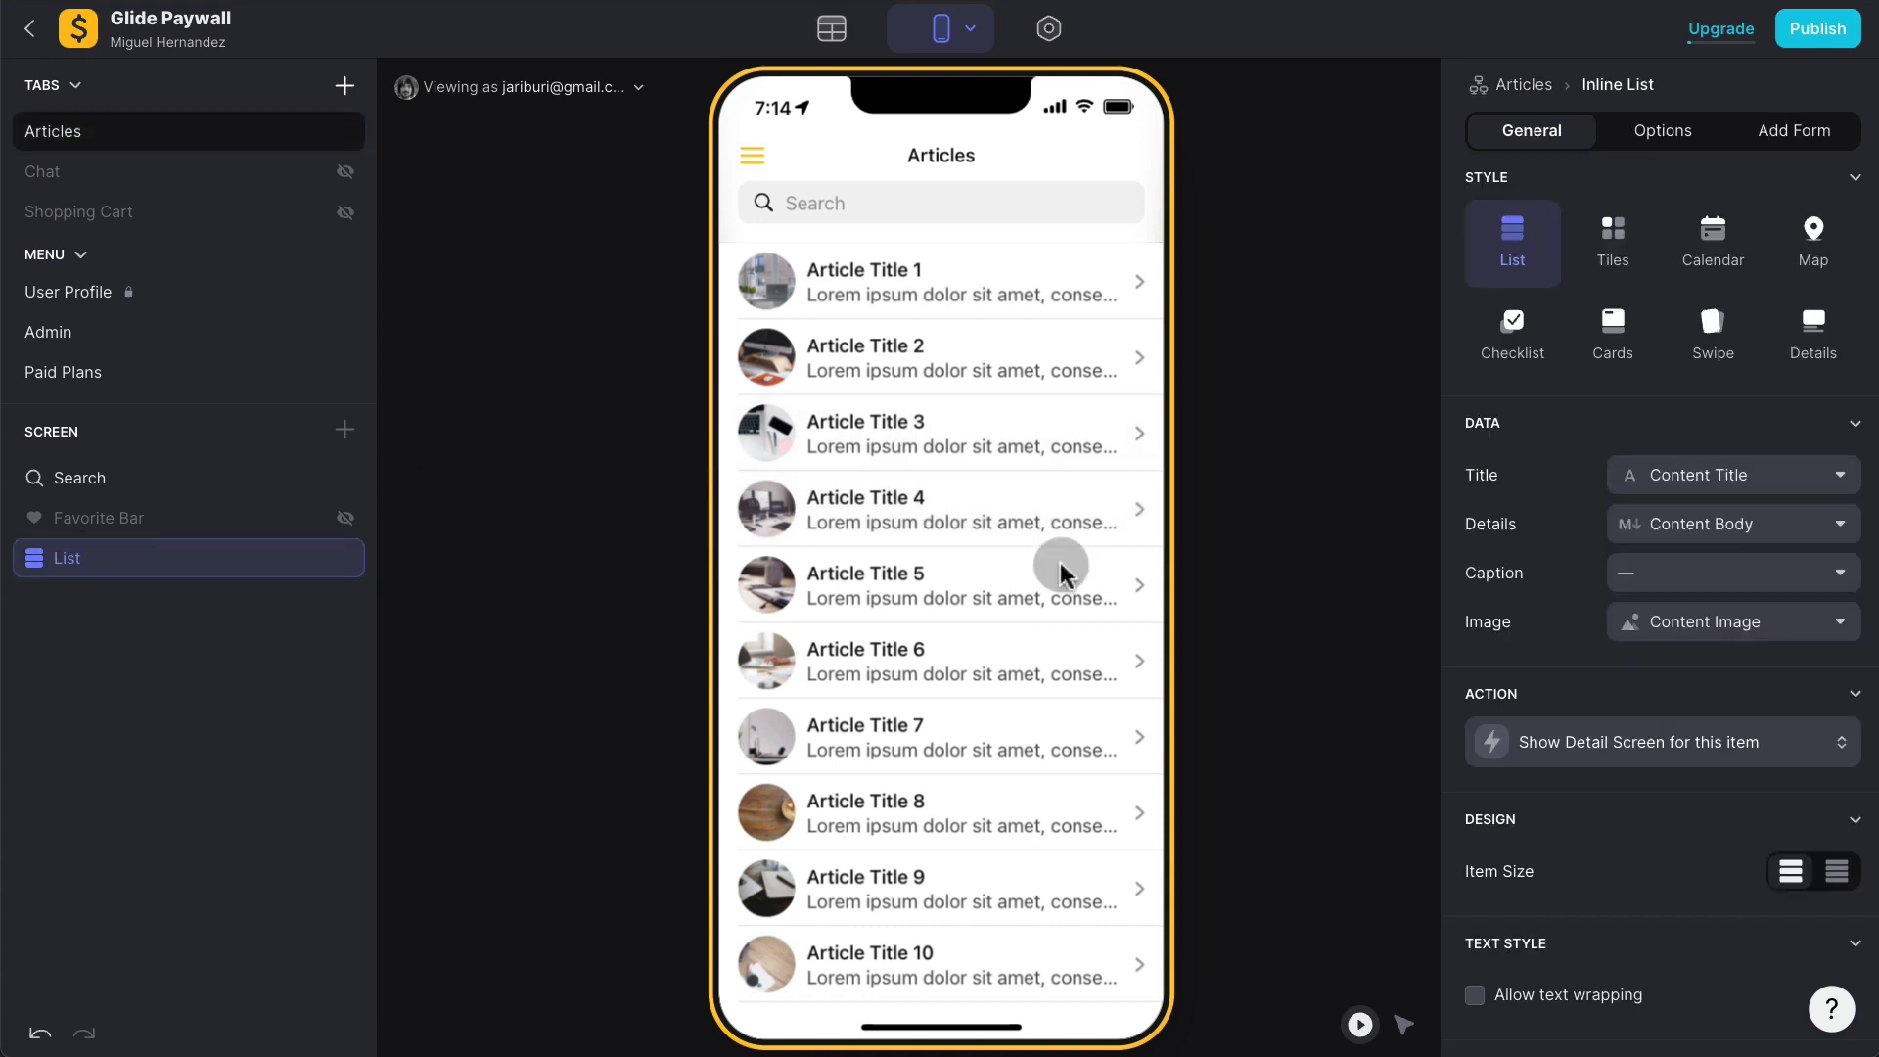
pyautogui.click(1632, 327)
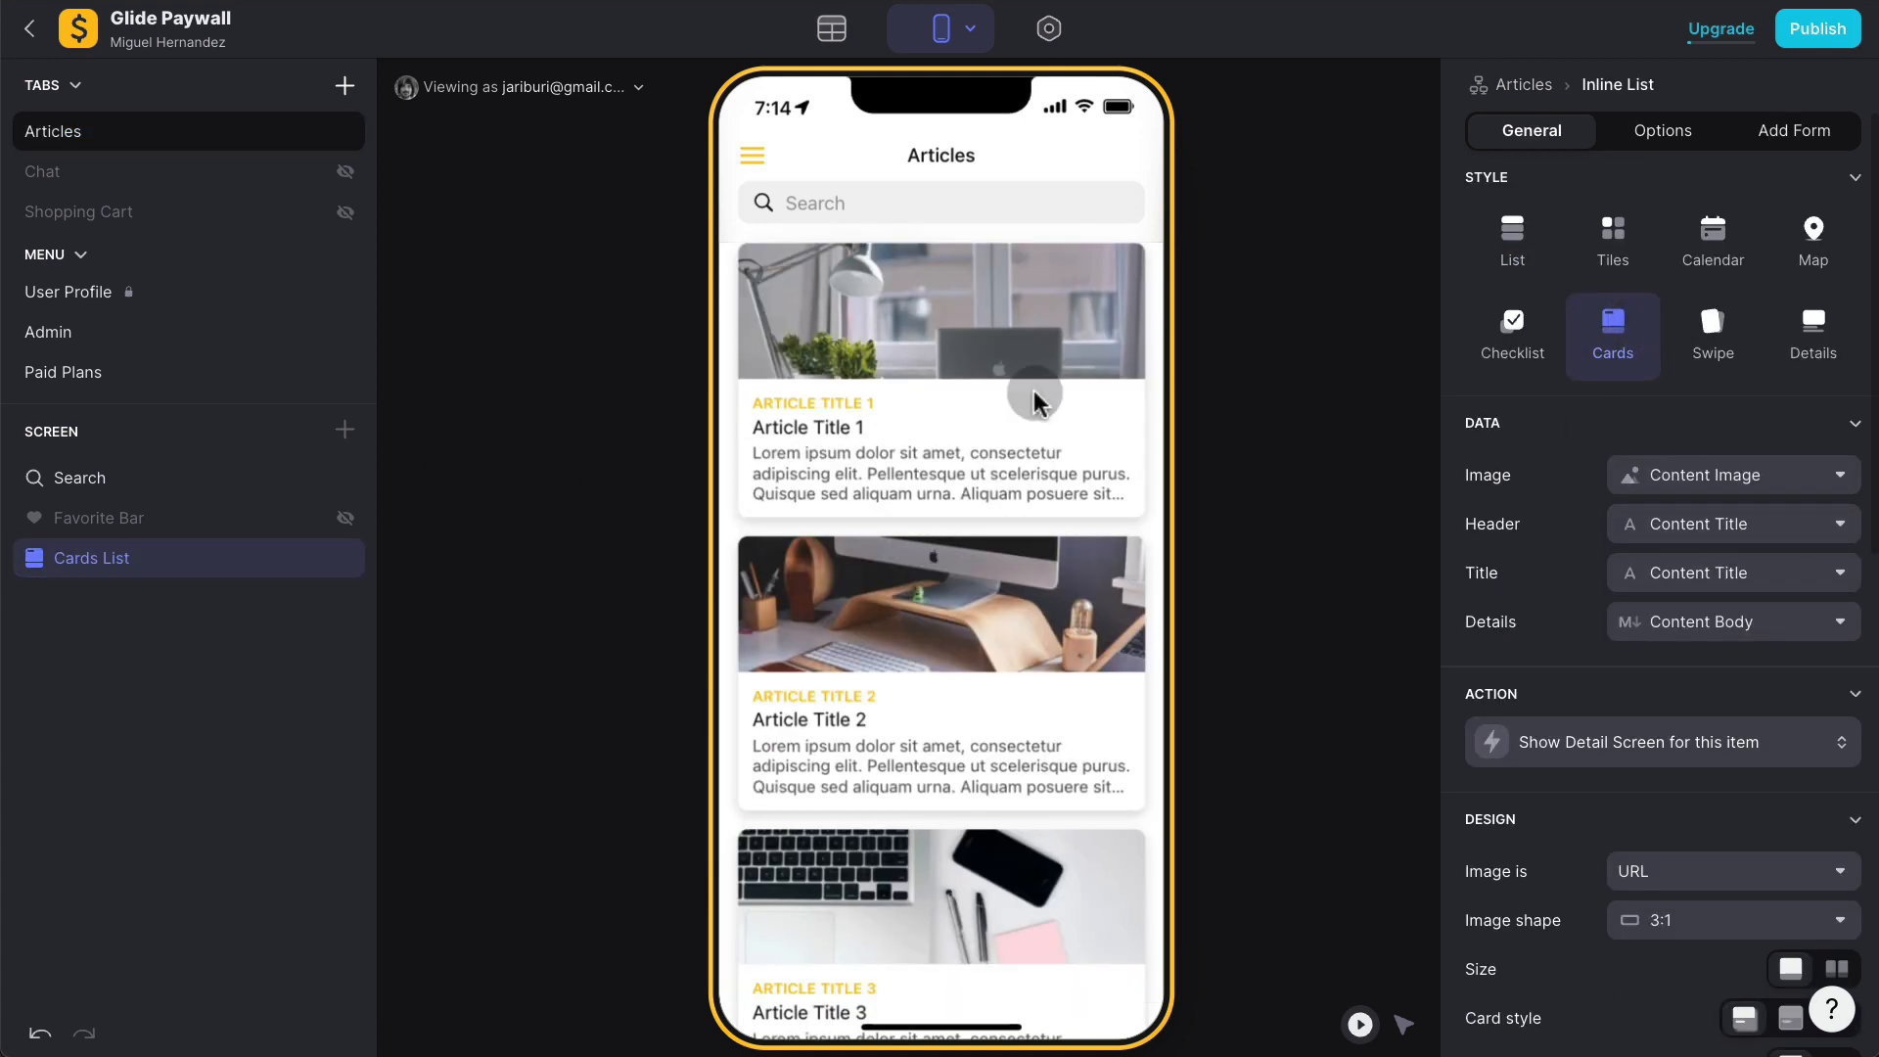
pyautogui.scroll(-6, 1615, 724)
pyautogui.click(1661, 697)
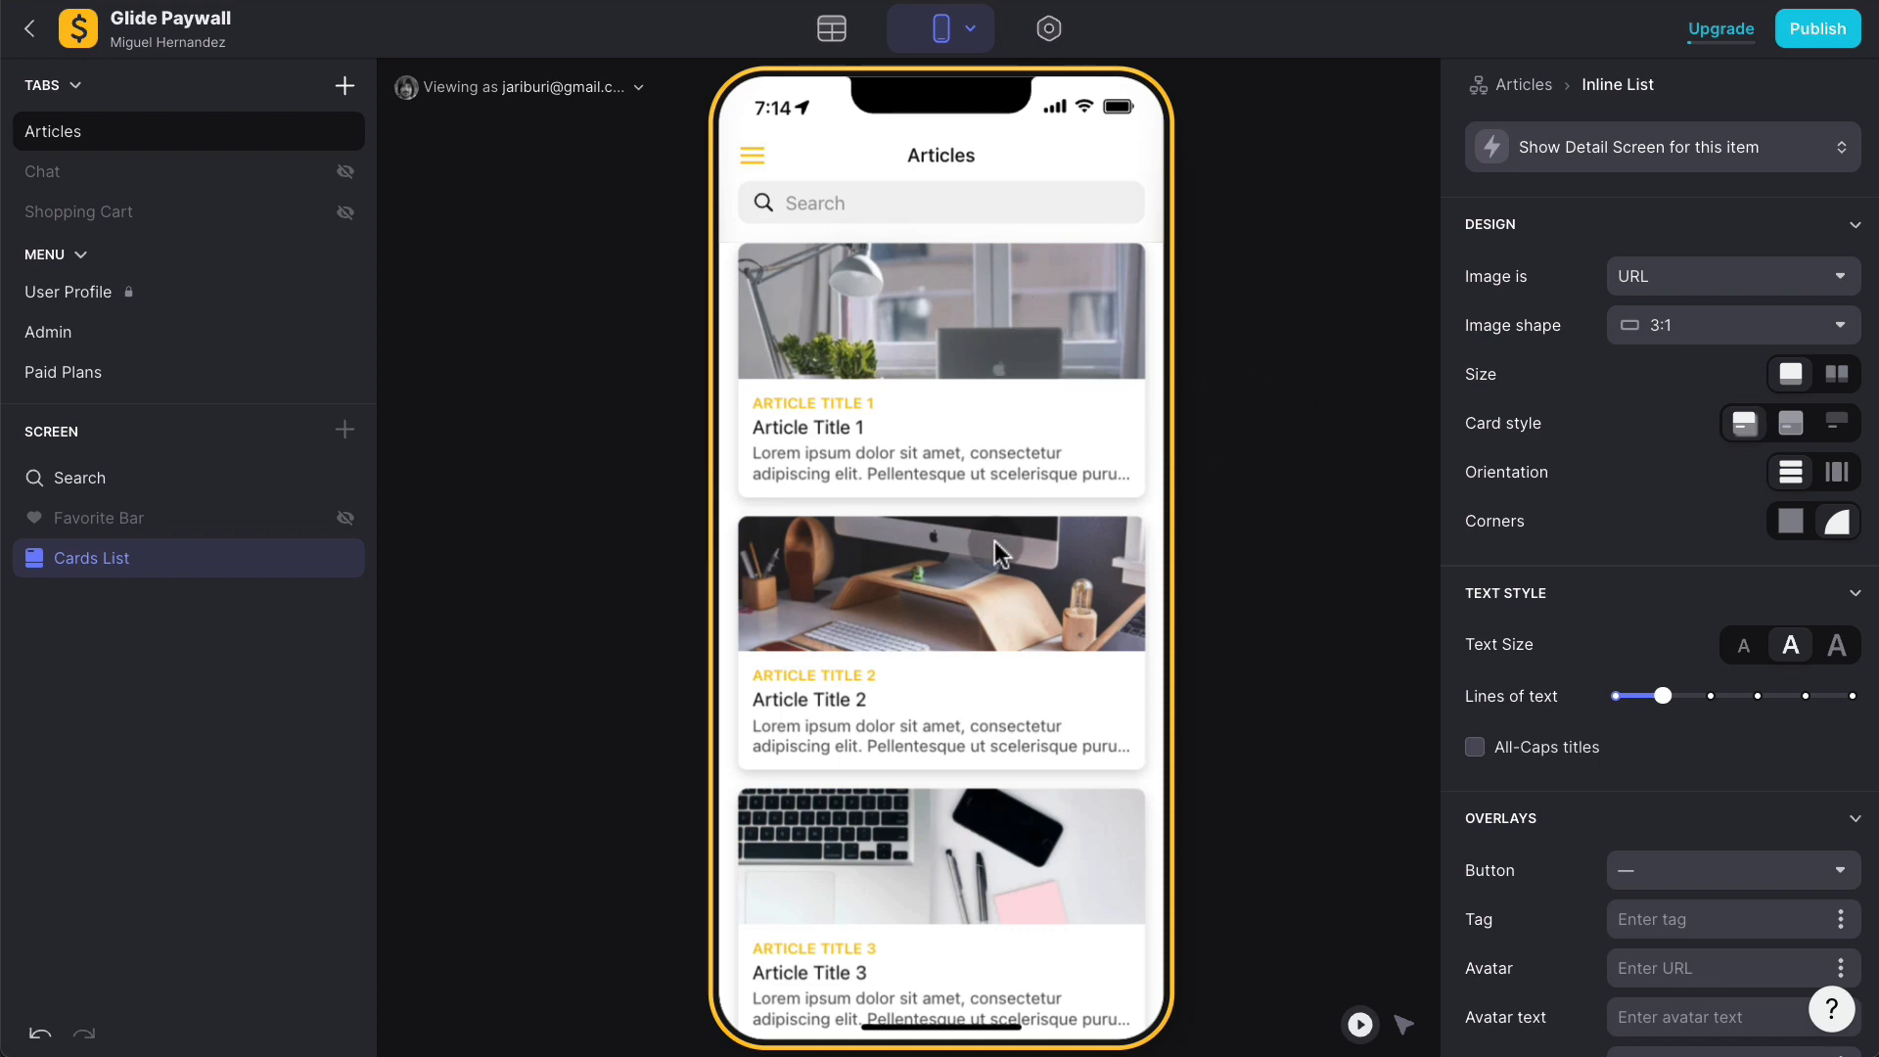
pyautogui.scroll(-15, 1019, 630)
pyautogui.scroll(15, 1021, 631)
# Step: Preview the article cards in the app and check the detail screens of Article Title 6 and Article Title 1
pyautogui.click(969, 372)
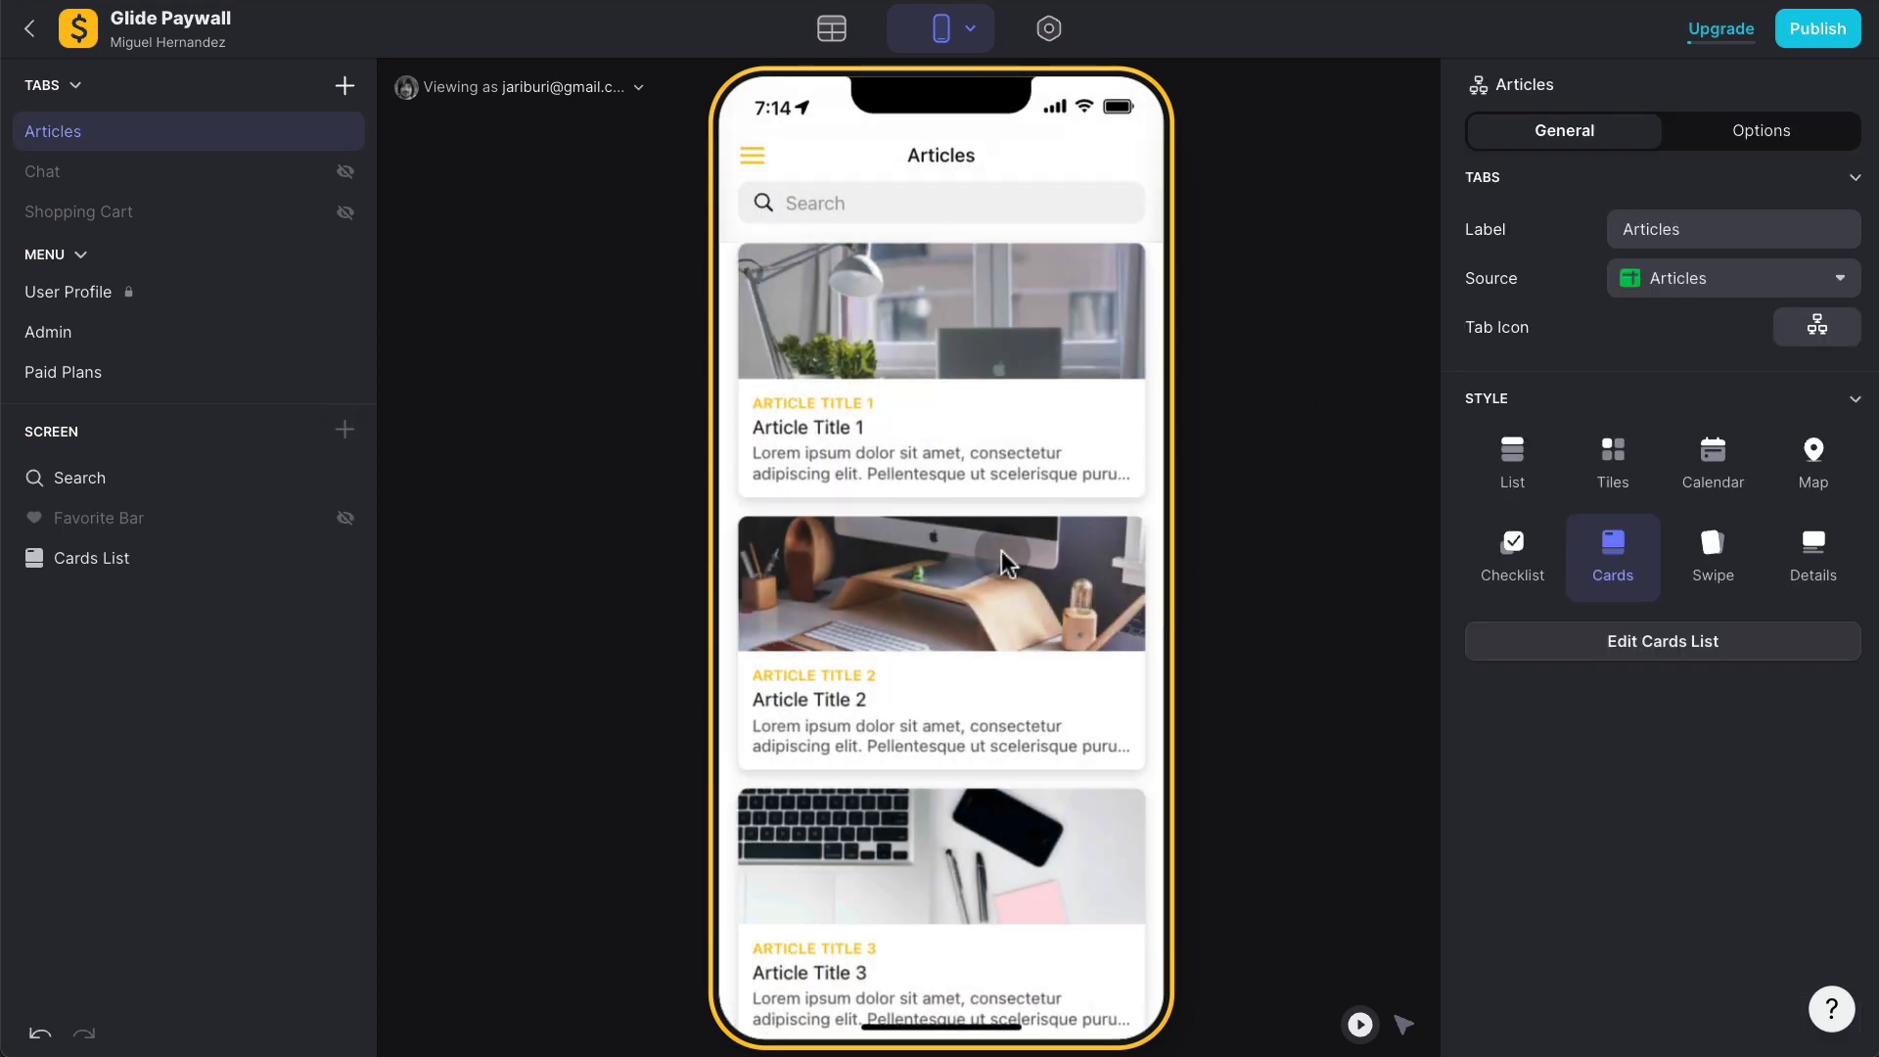
pyautogui.scroll(-11, 978, 617)
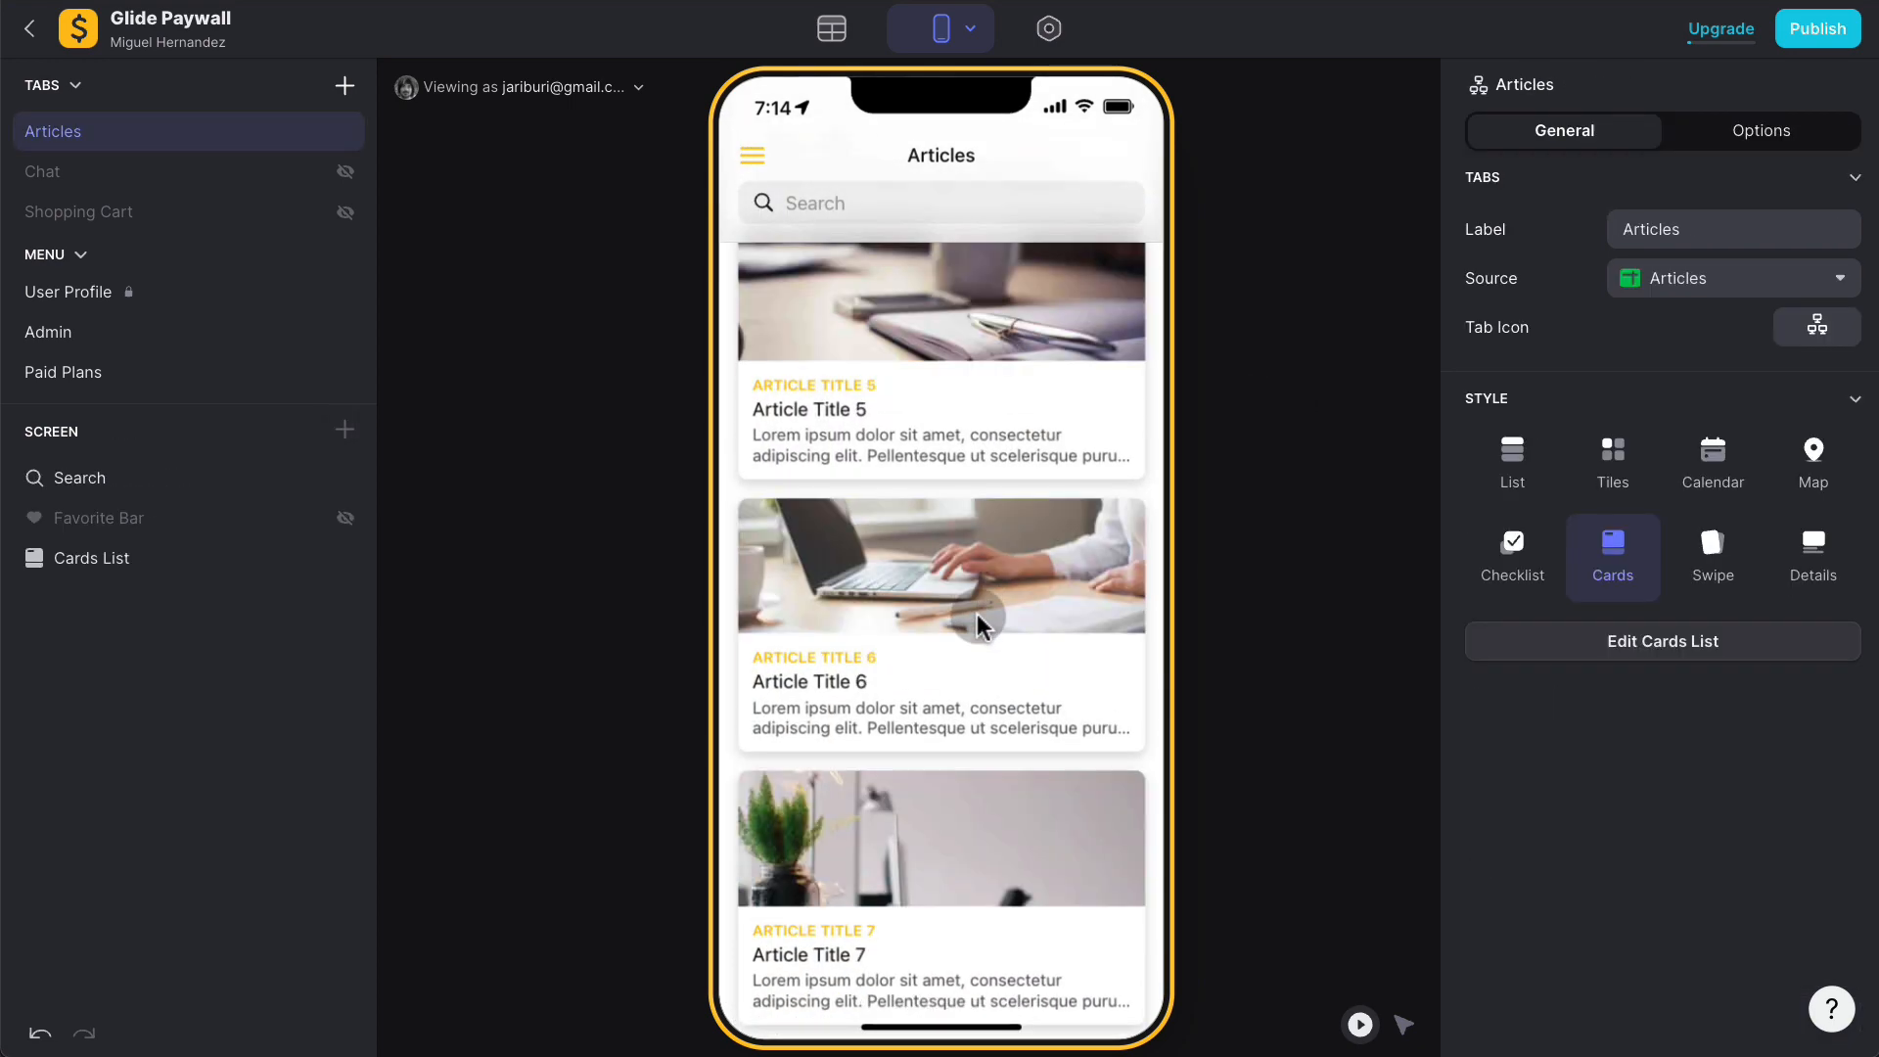
pyautogui.click(967, 584)
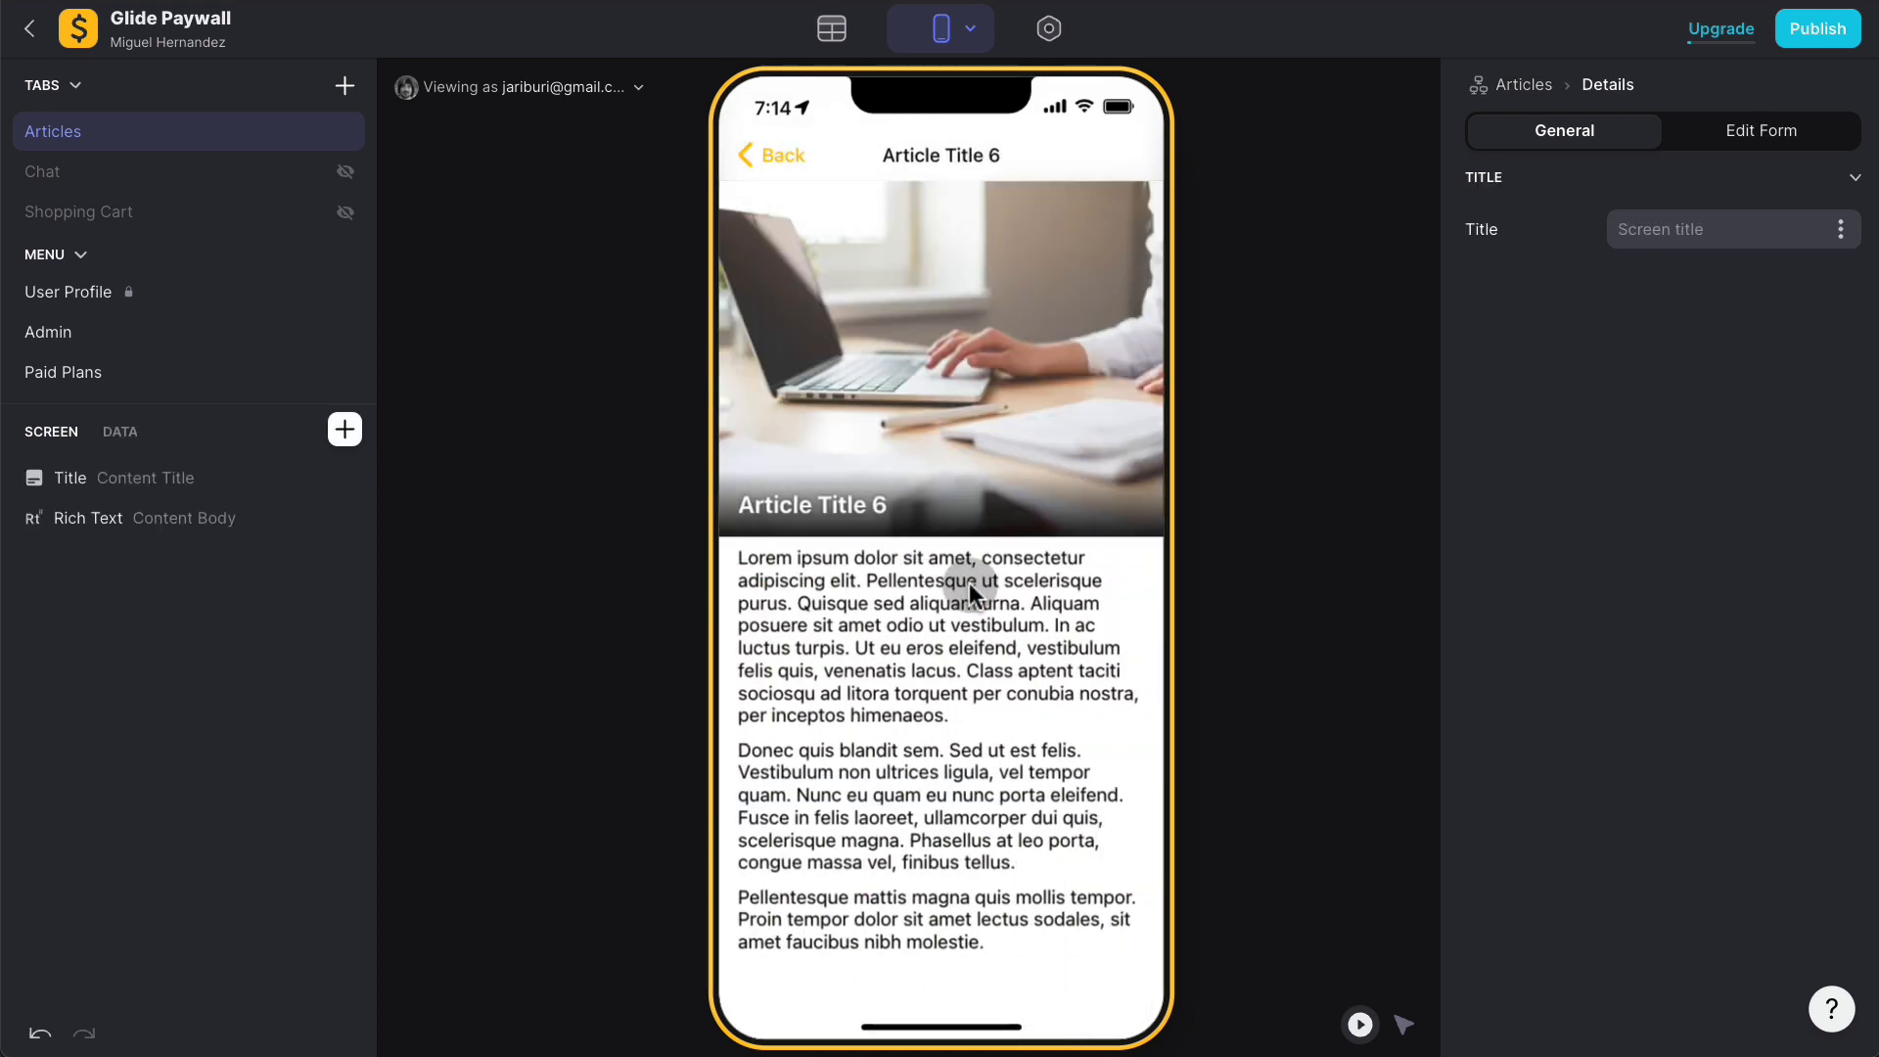
pyautogui.click(778, 154)
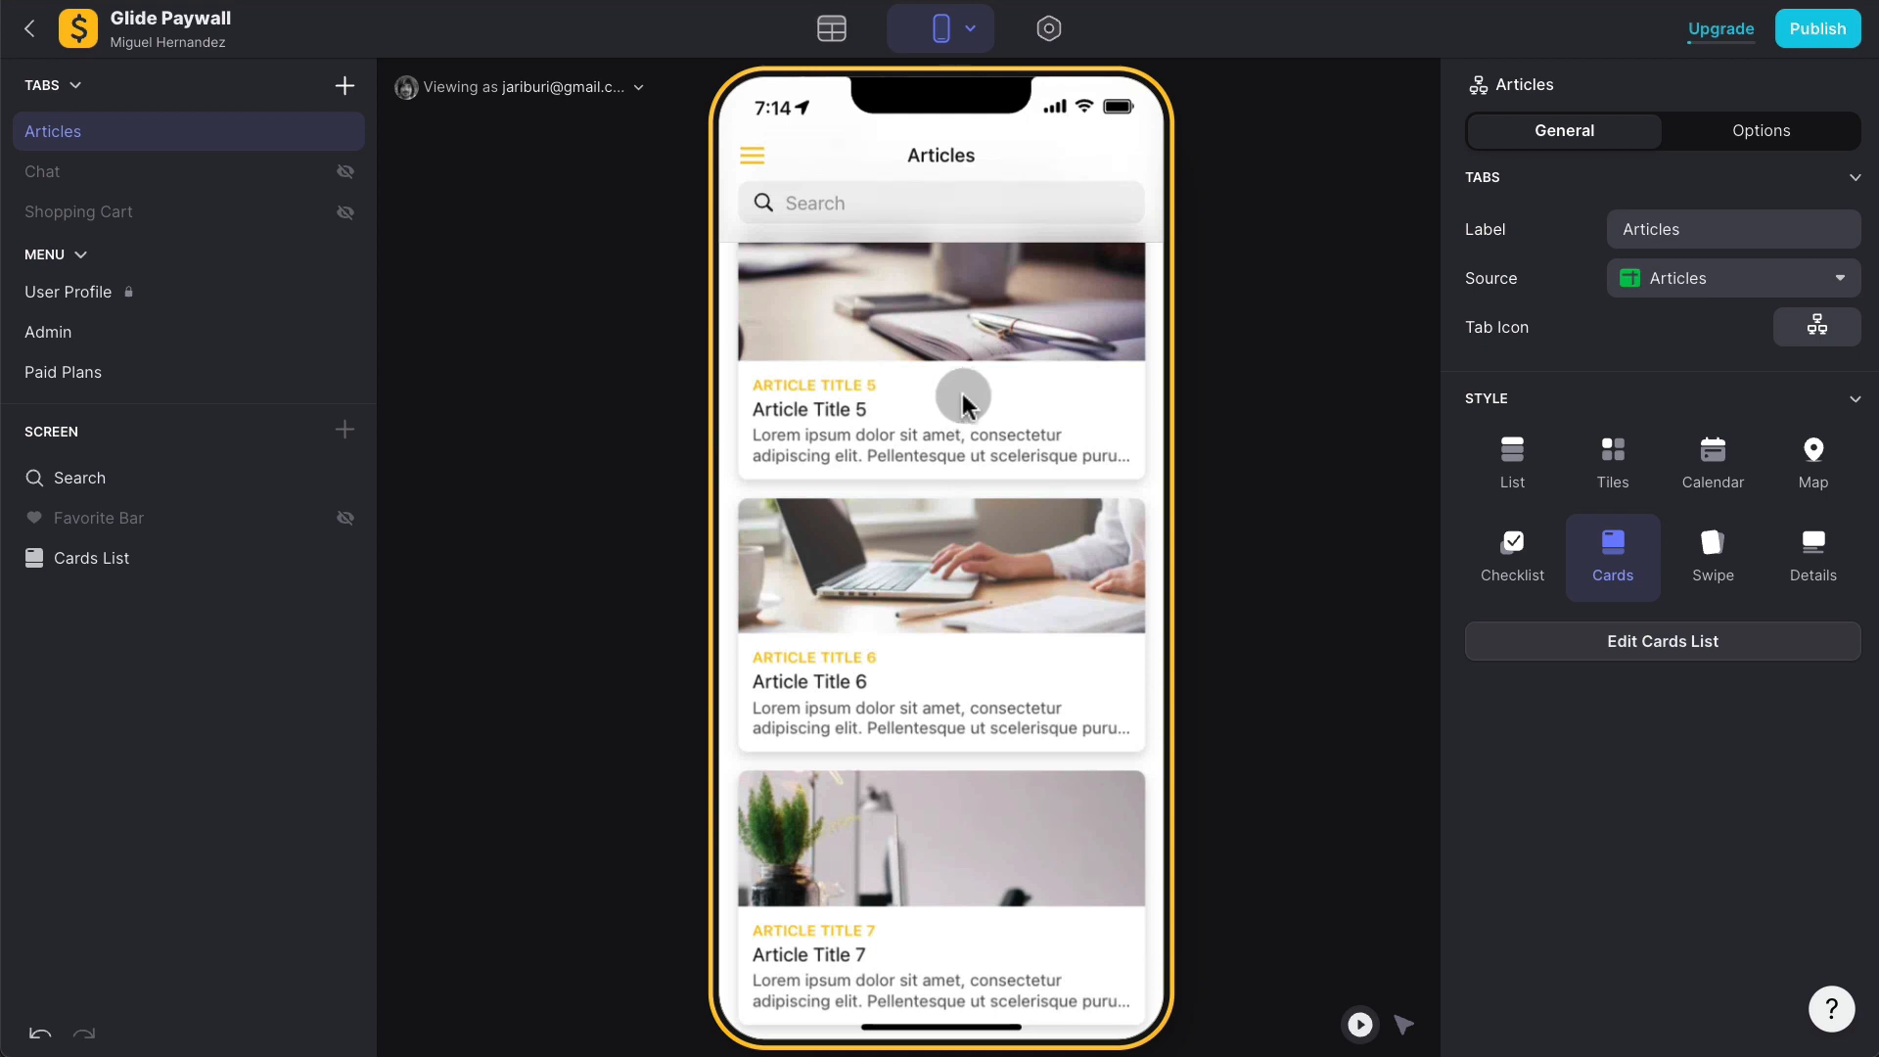
pyautogui.scroll(-8, 973, 568)
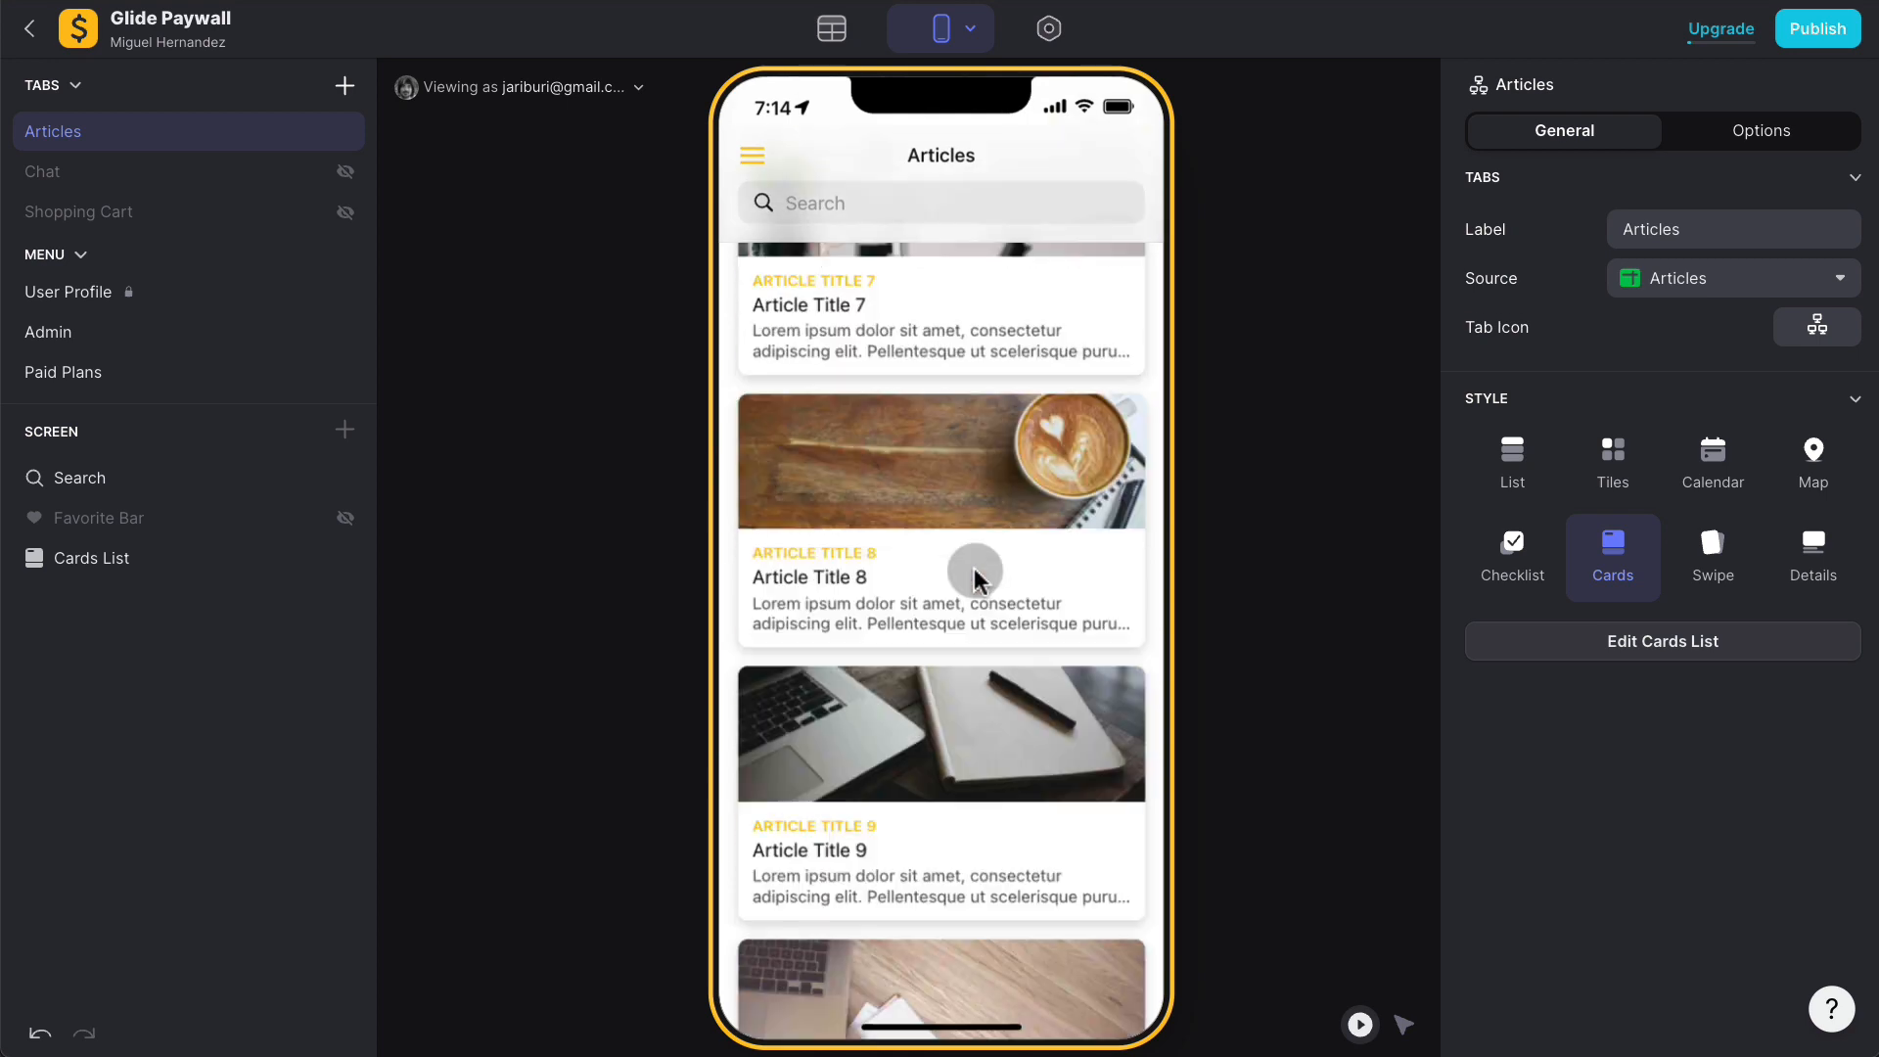
pyautogui.scroll(15, 974, 572)
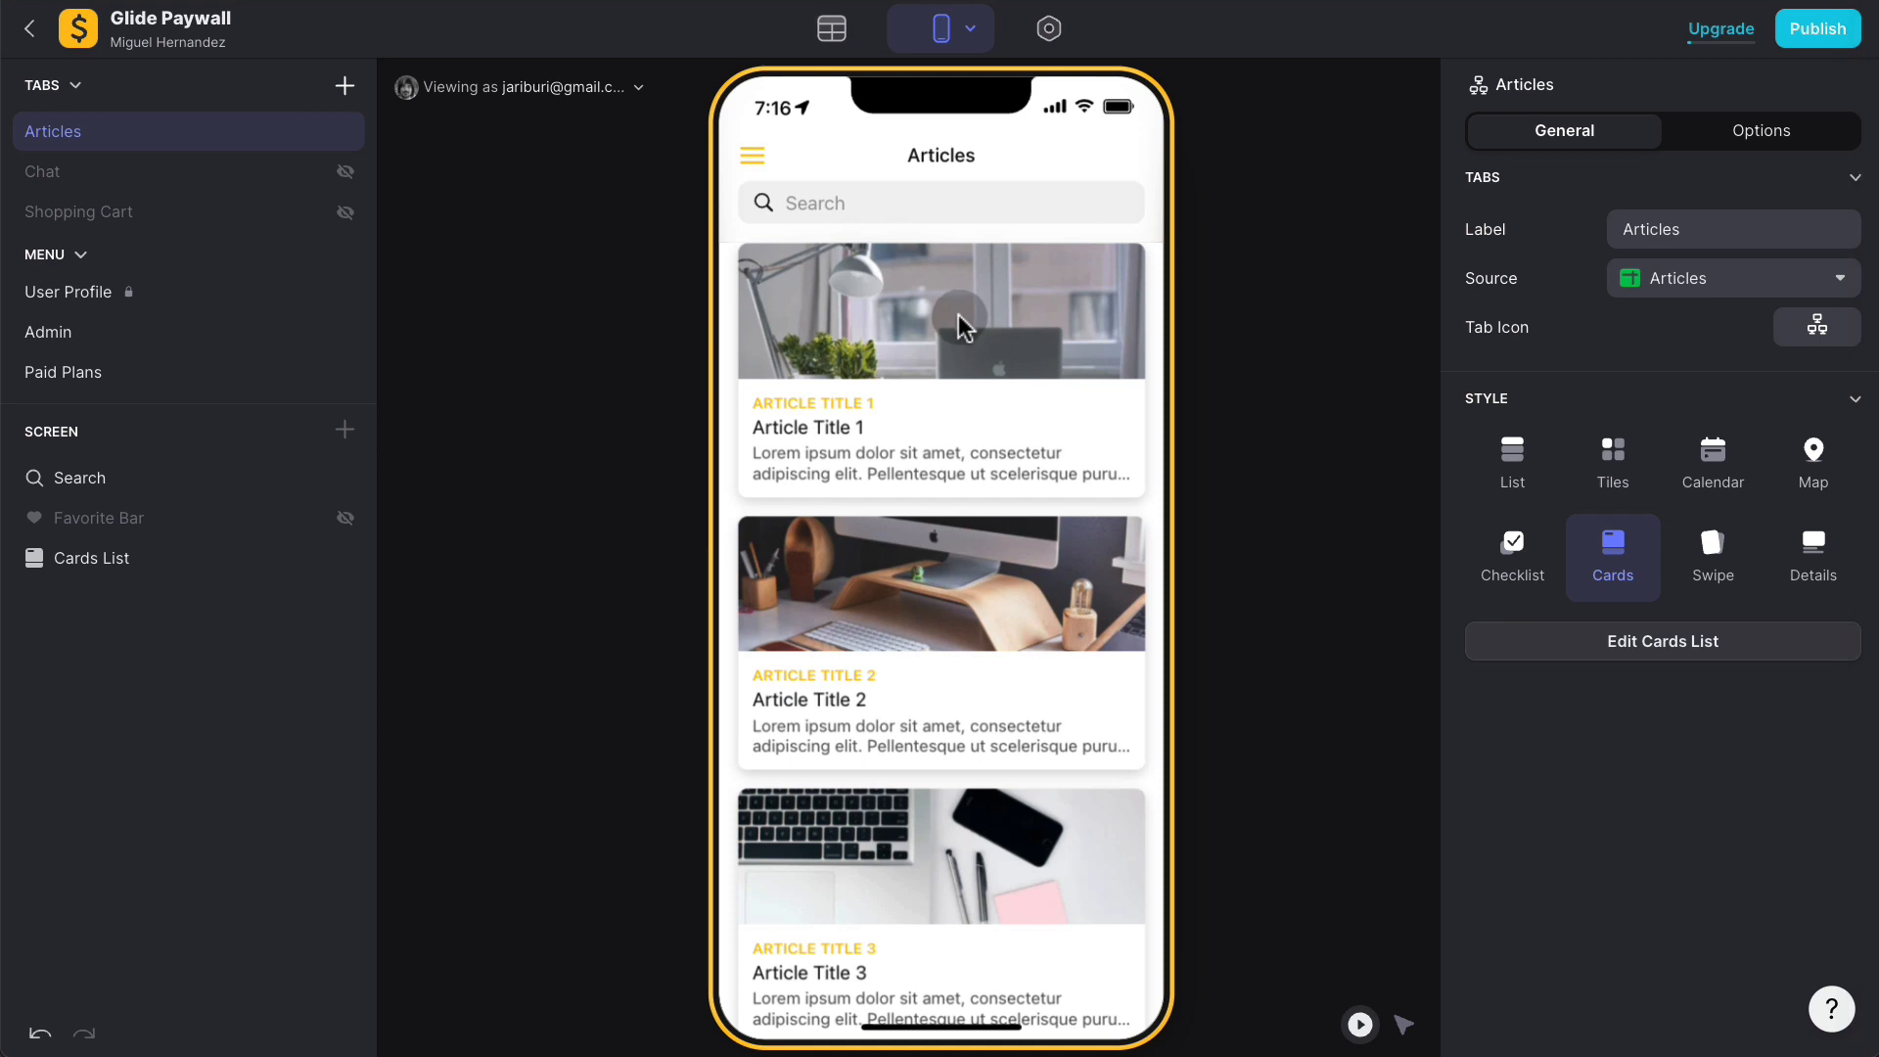
pyautogui.click(963, 345)
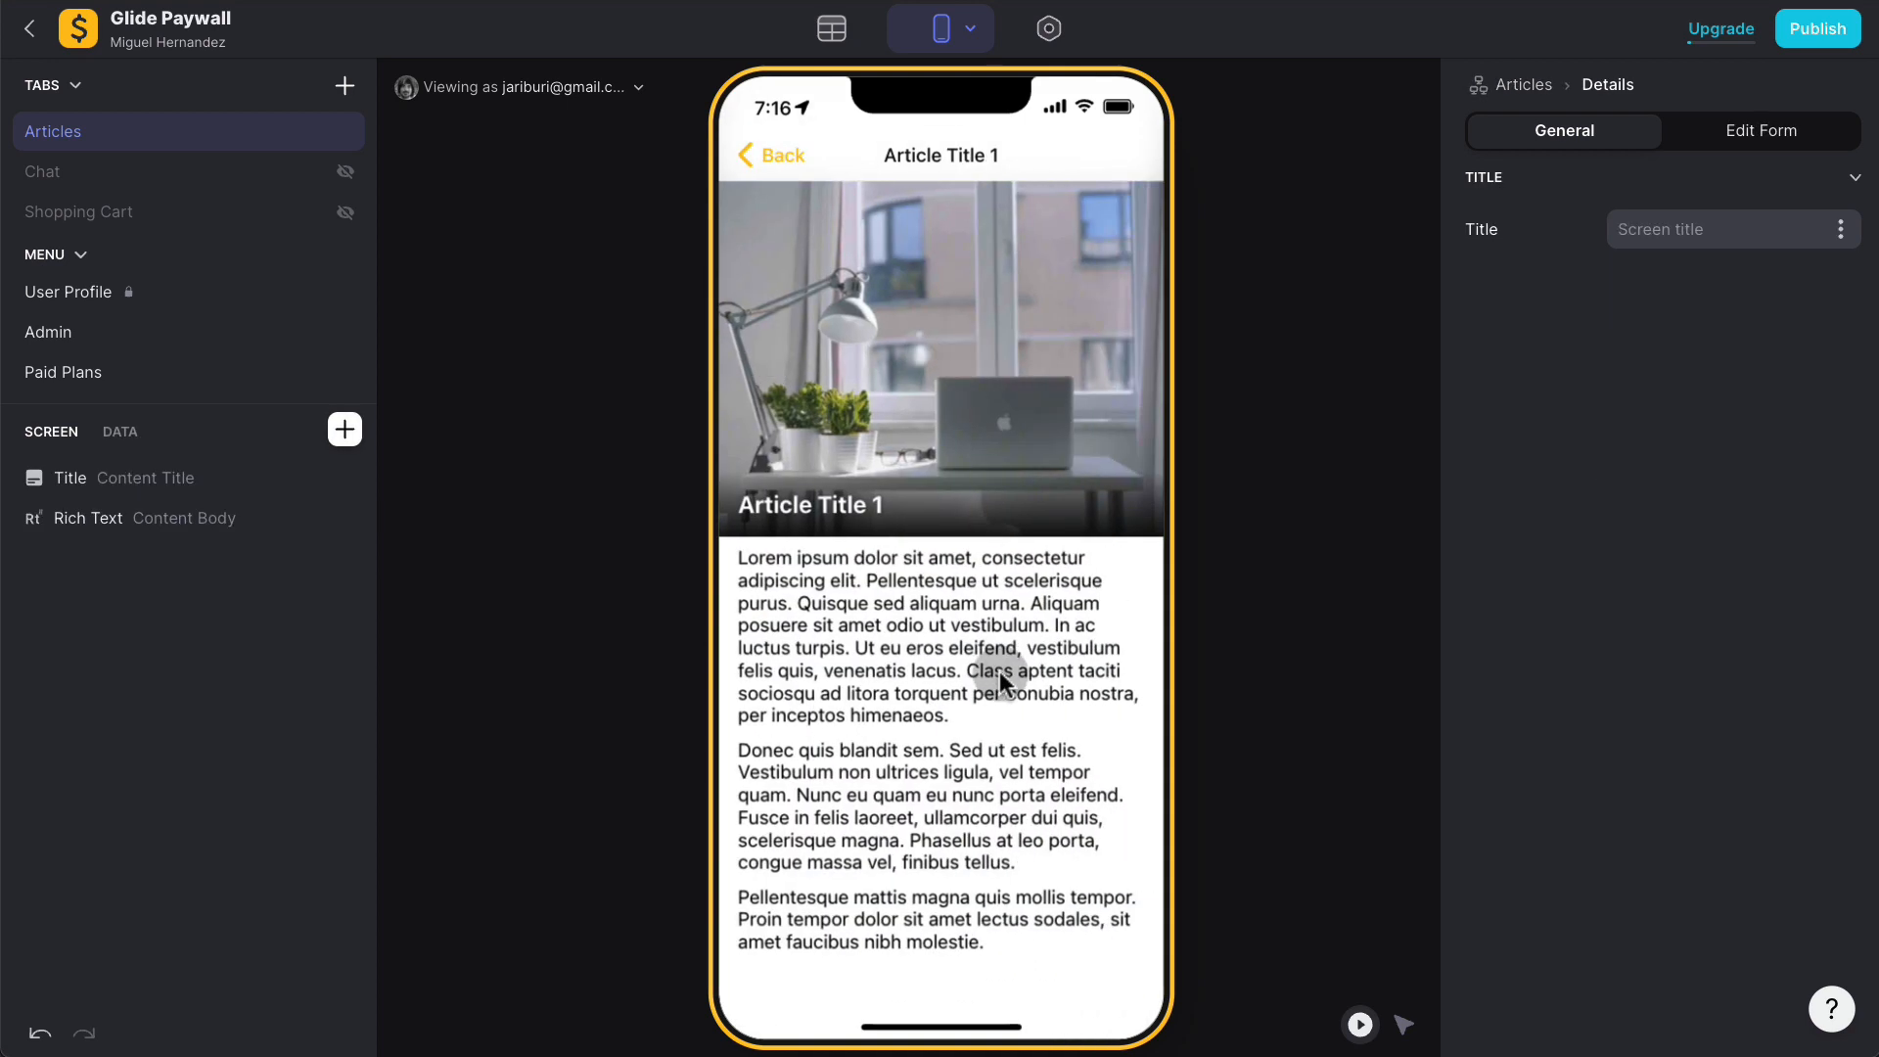
pyautogui.click(770, 173)
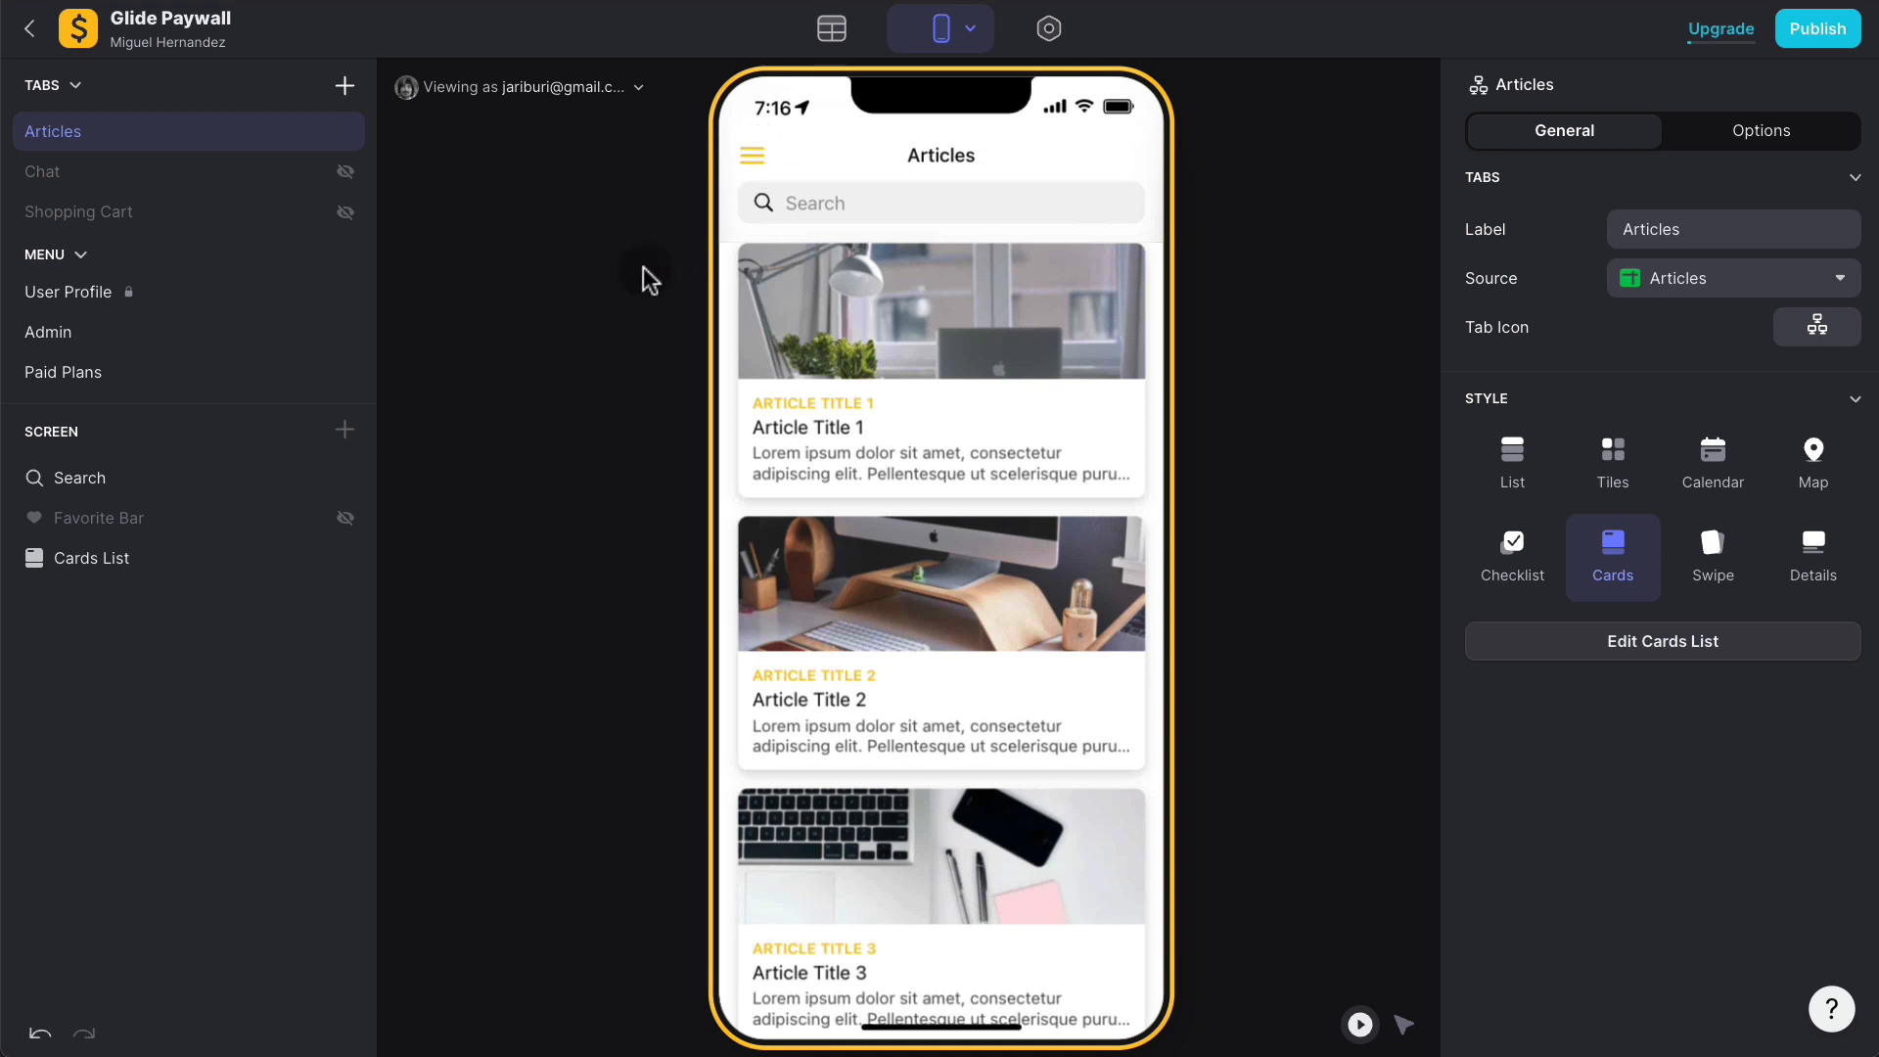
# Step: Add a new column labelled "Read Articles" to the Users data table
pyautogui.click(835, 39)
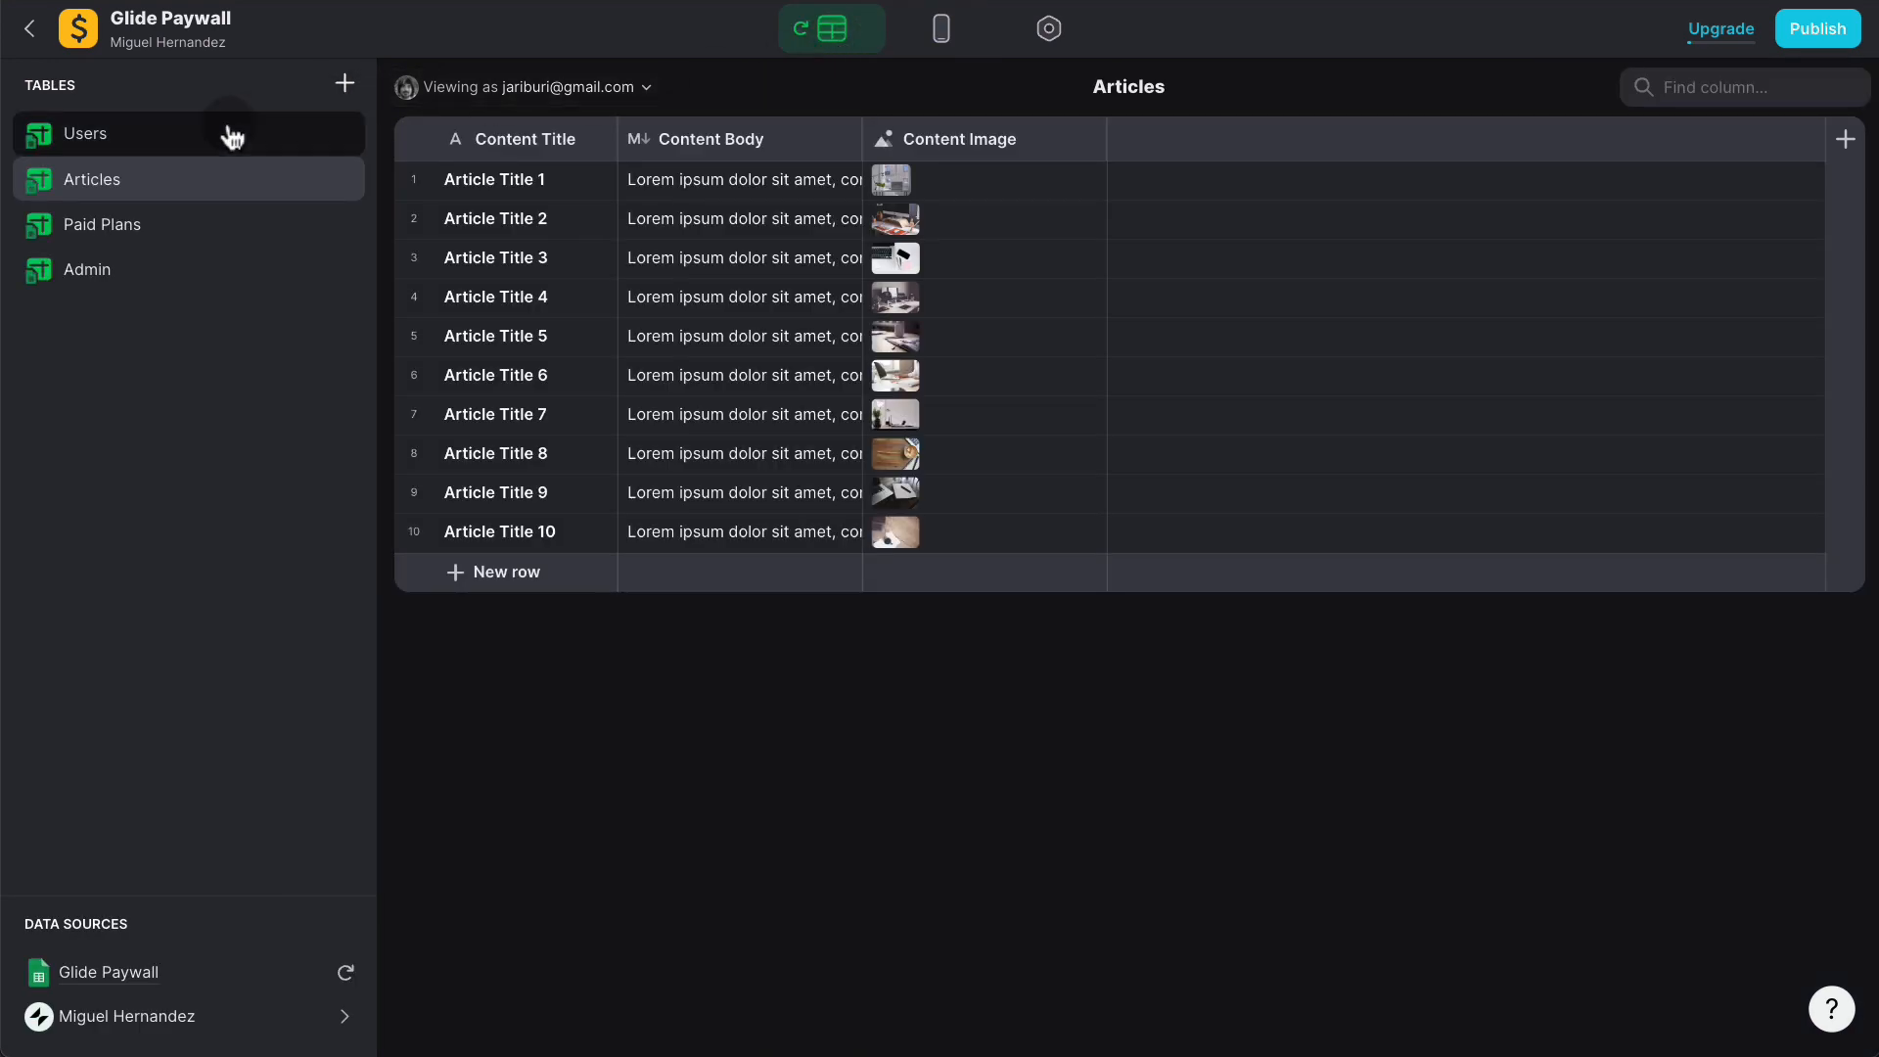
pyautogui.click(228, 137)
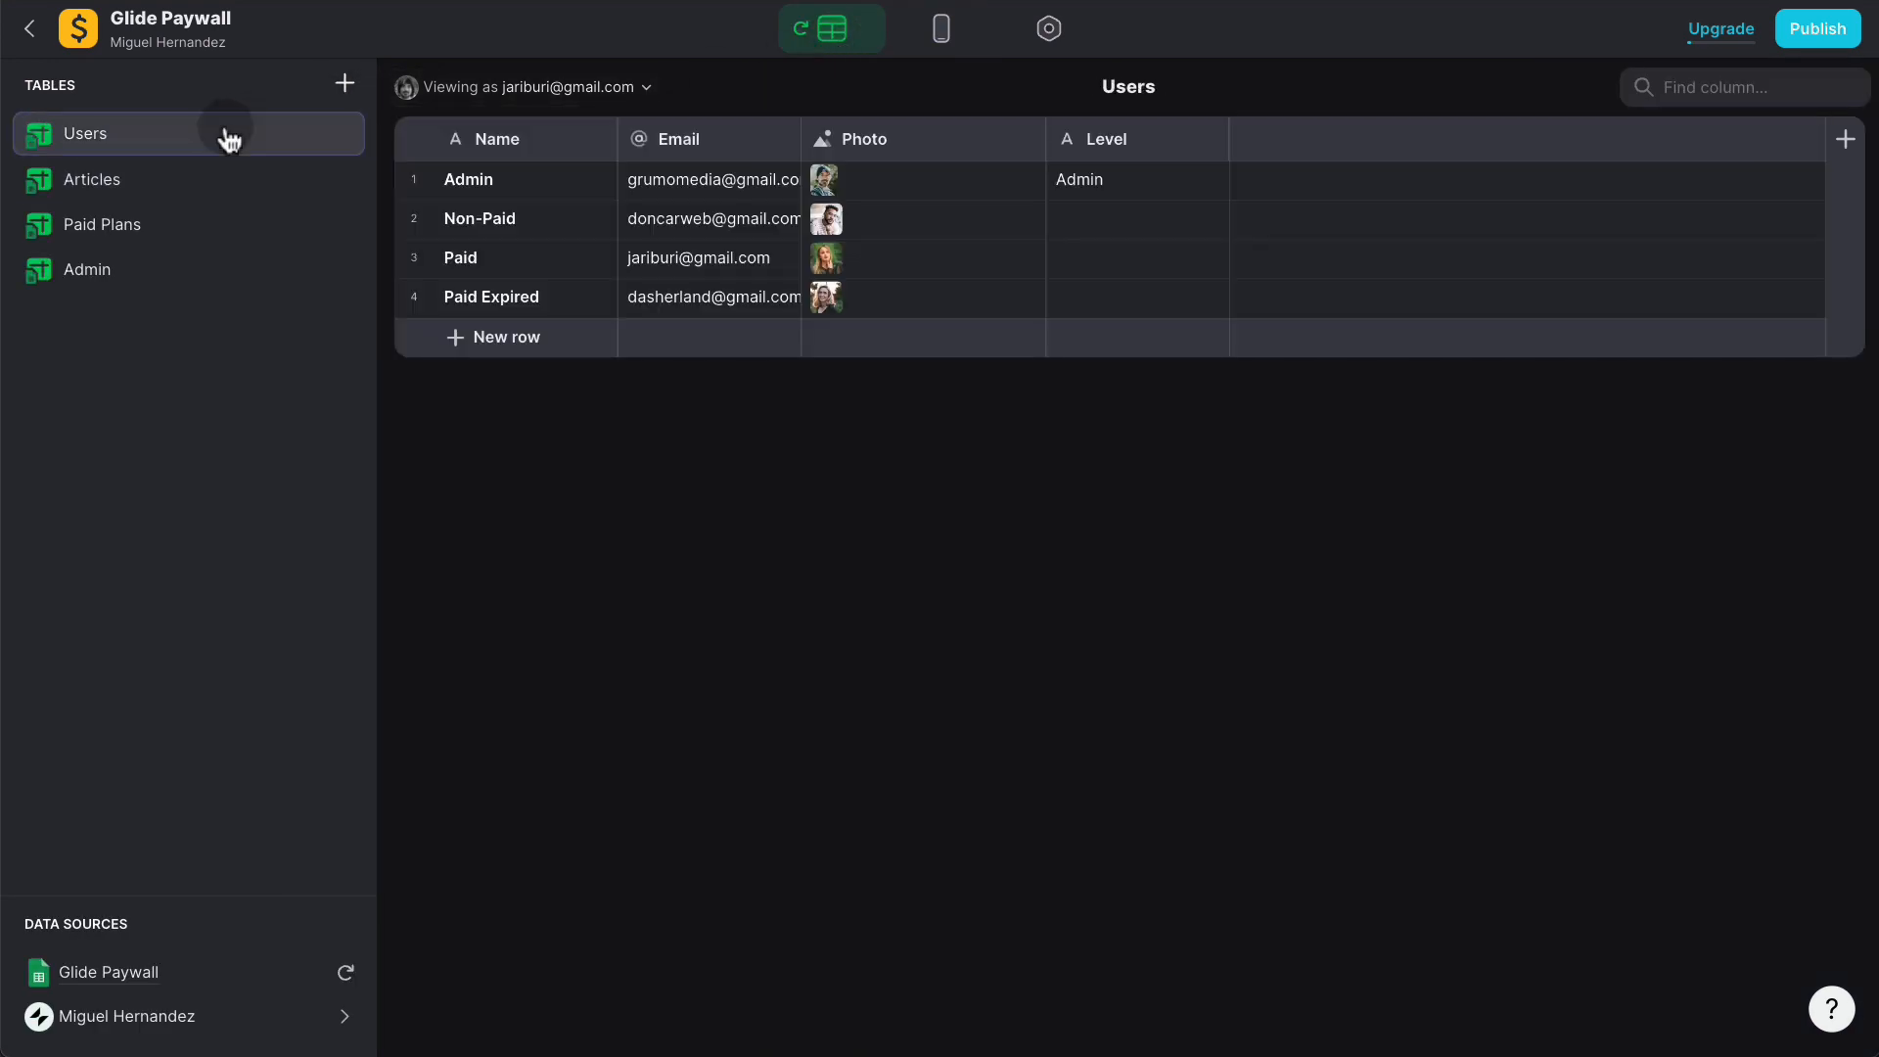
pyautogui.click(1845, 139)
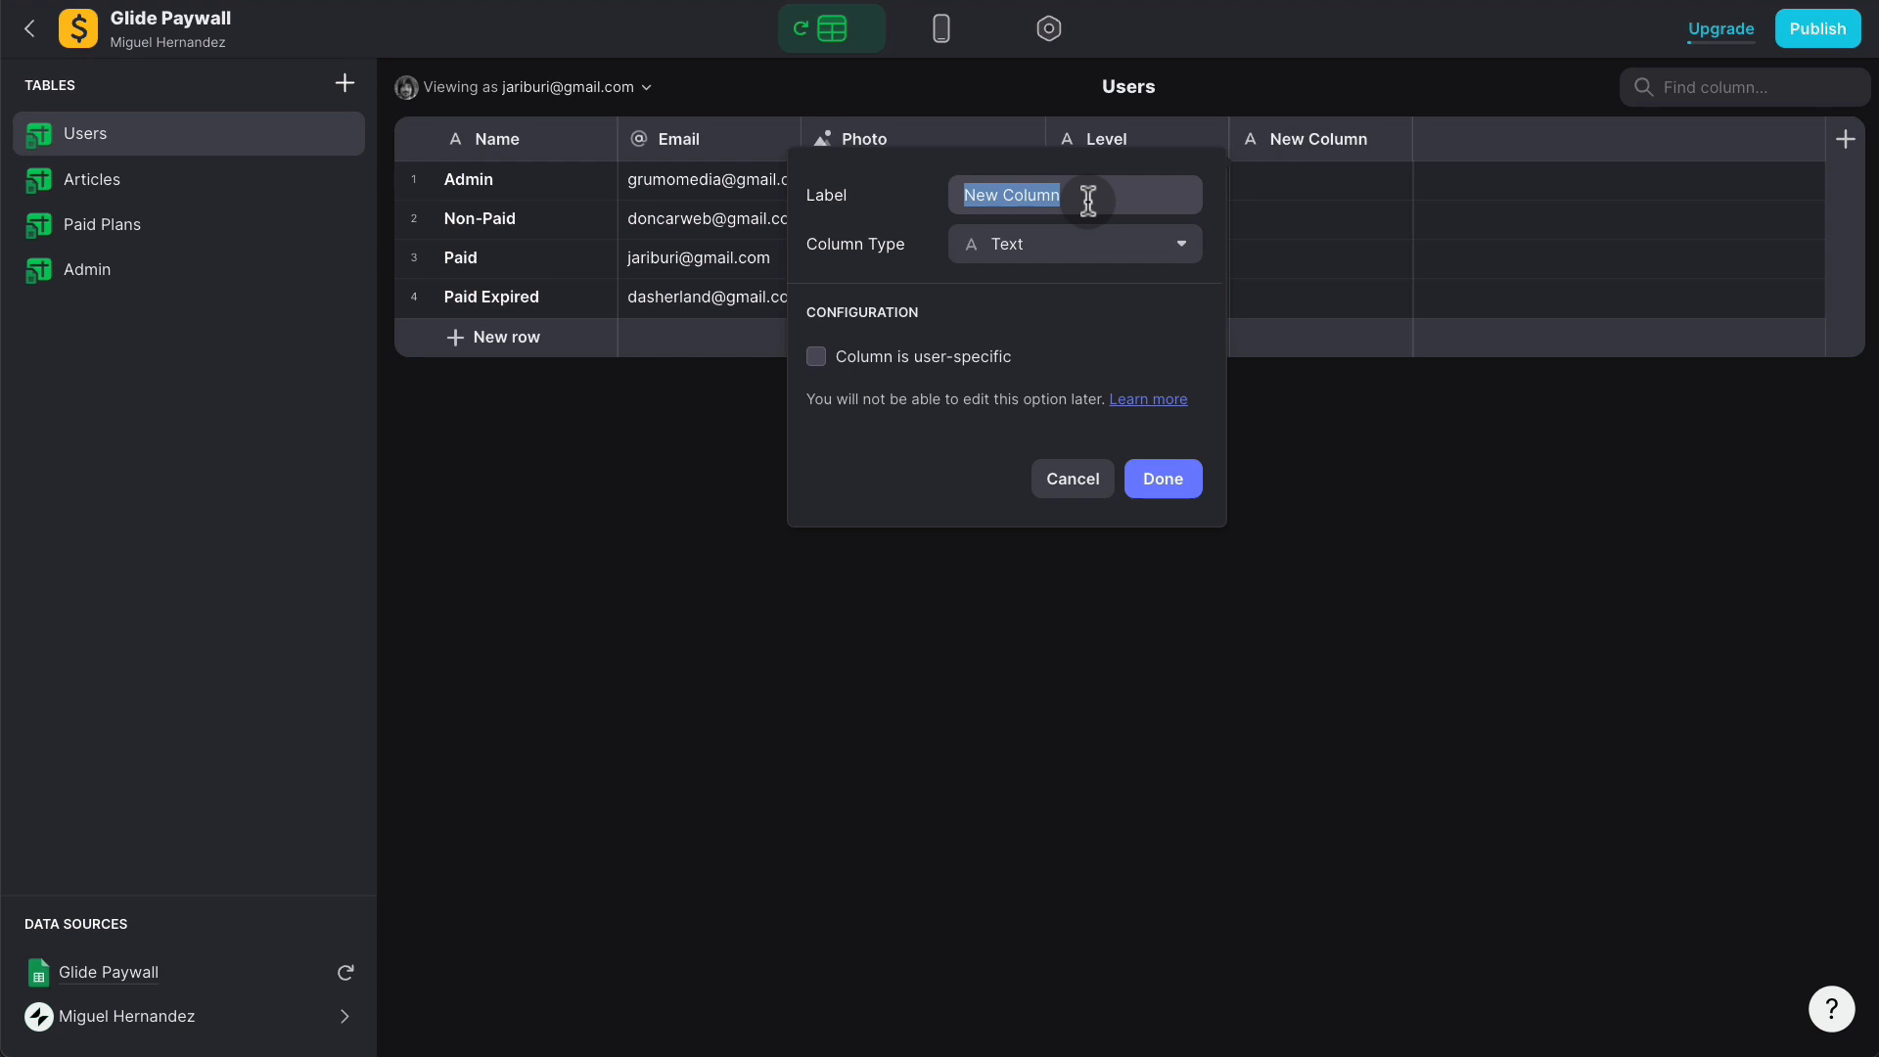
pyautogui.write('Read Art')
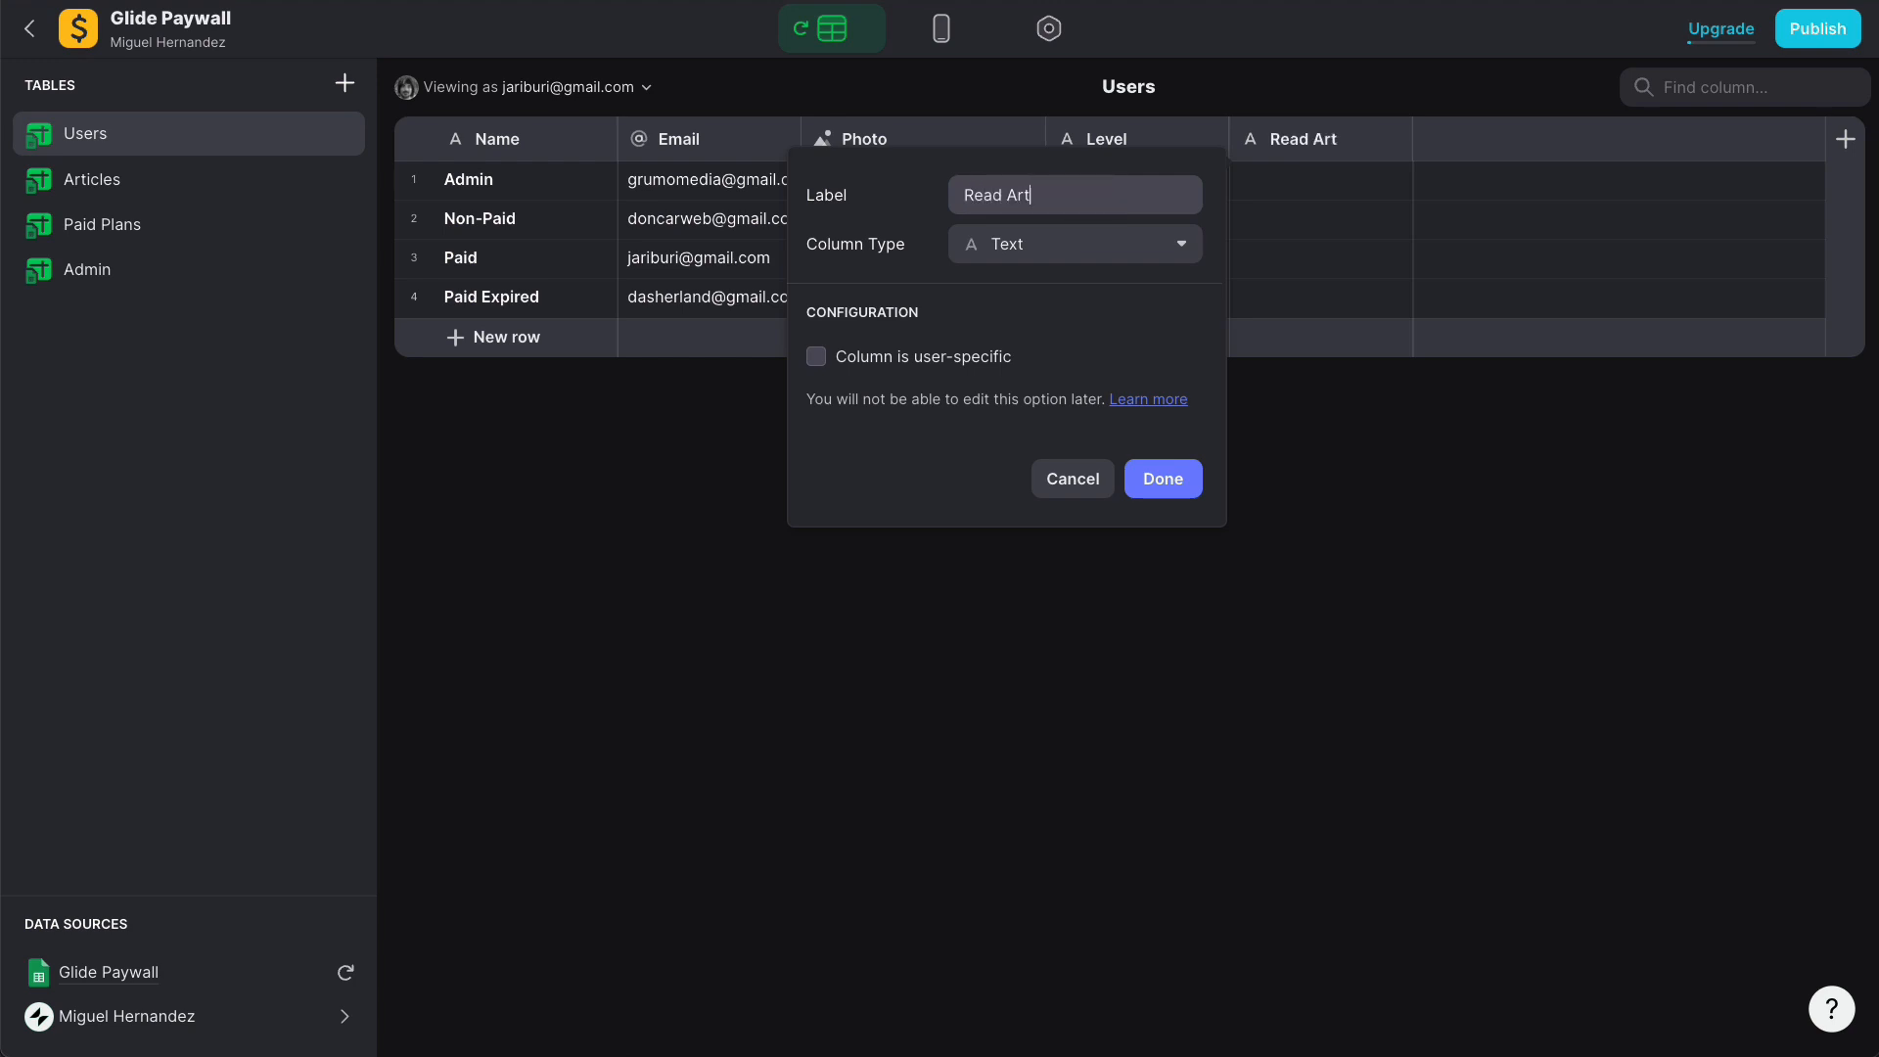
pyautogui.write('icles')
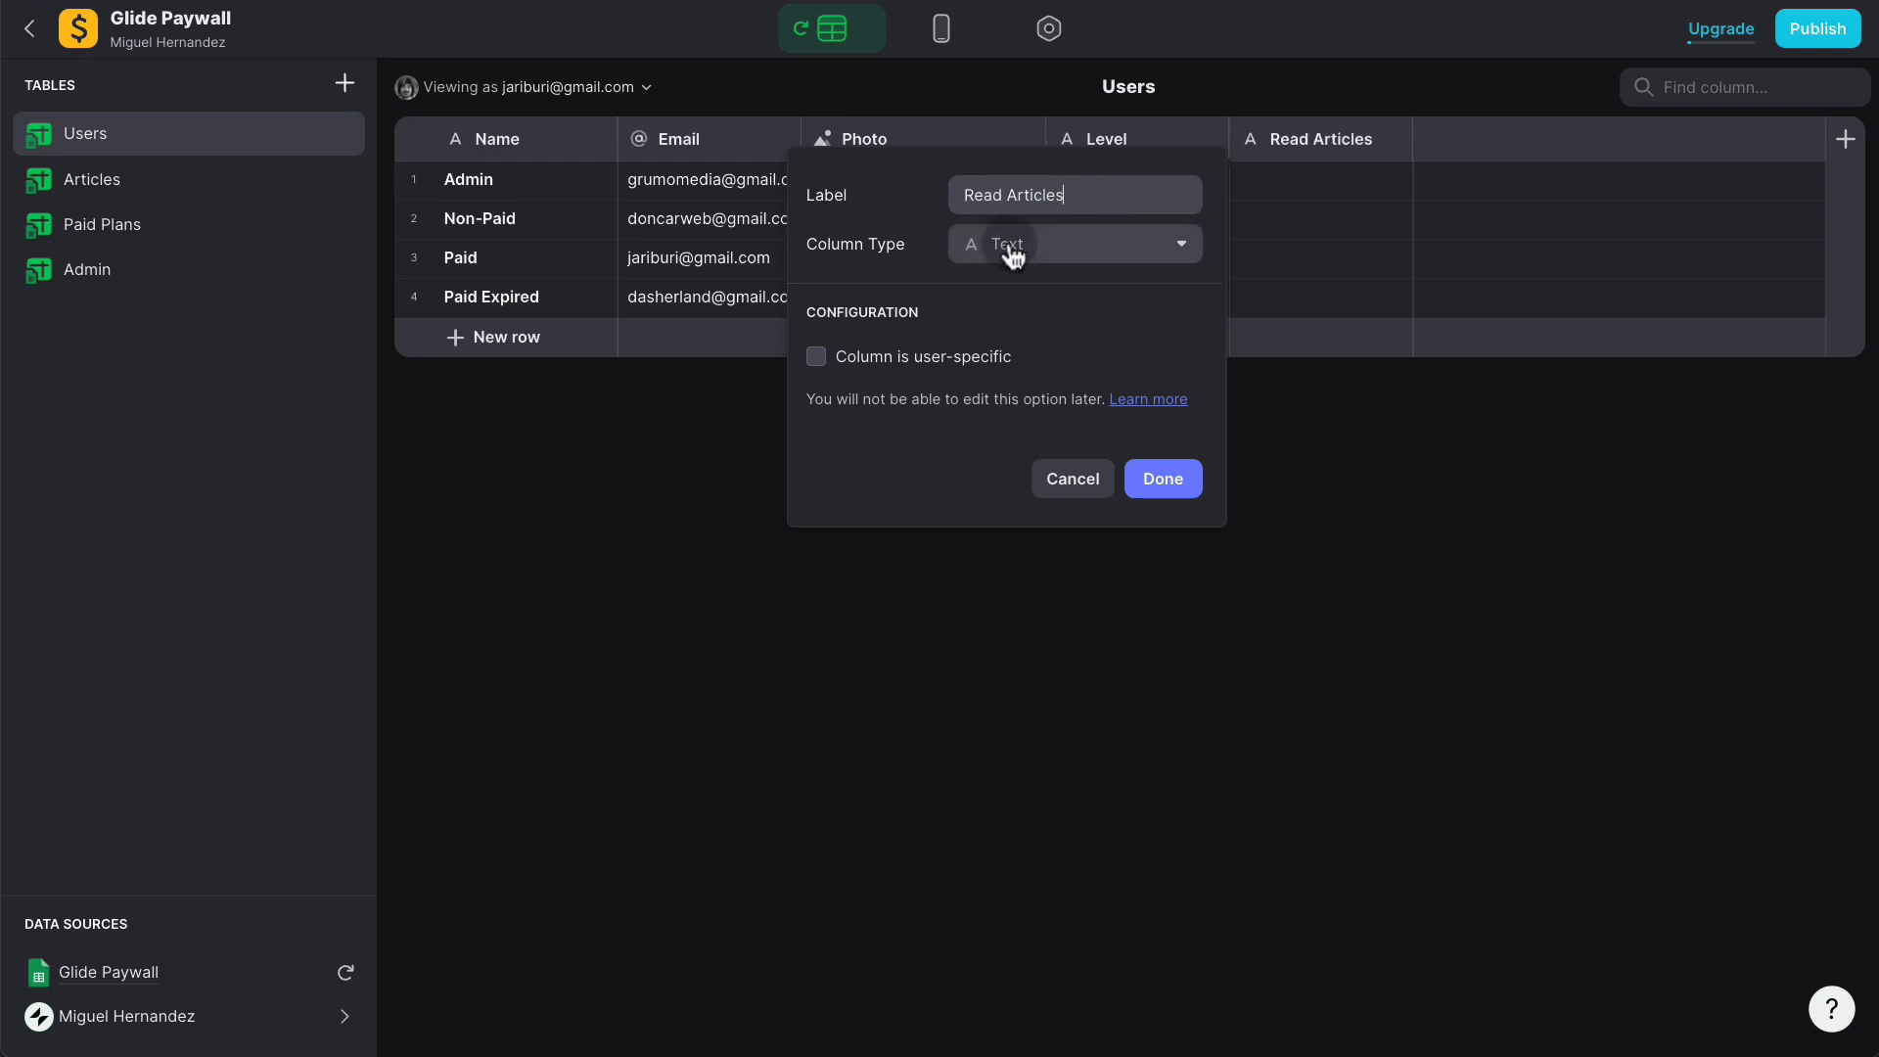
# Step: Make Read Articles a Number column with precision 1 and no group separator, and save it
pyautogui.click(1013, 253)
pyautogui.moveTo(1007, 284)
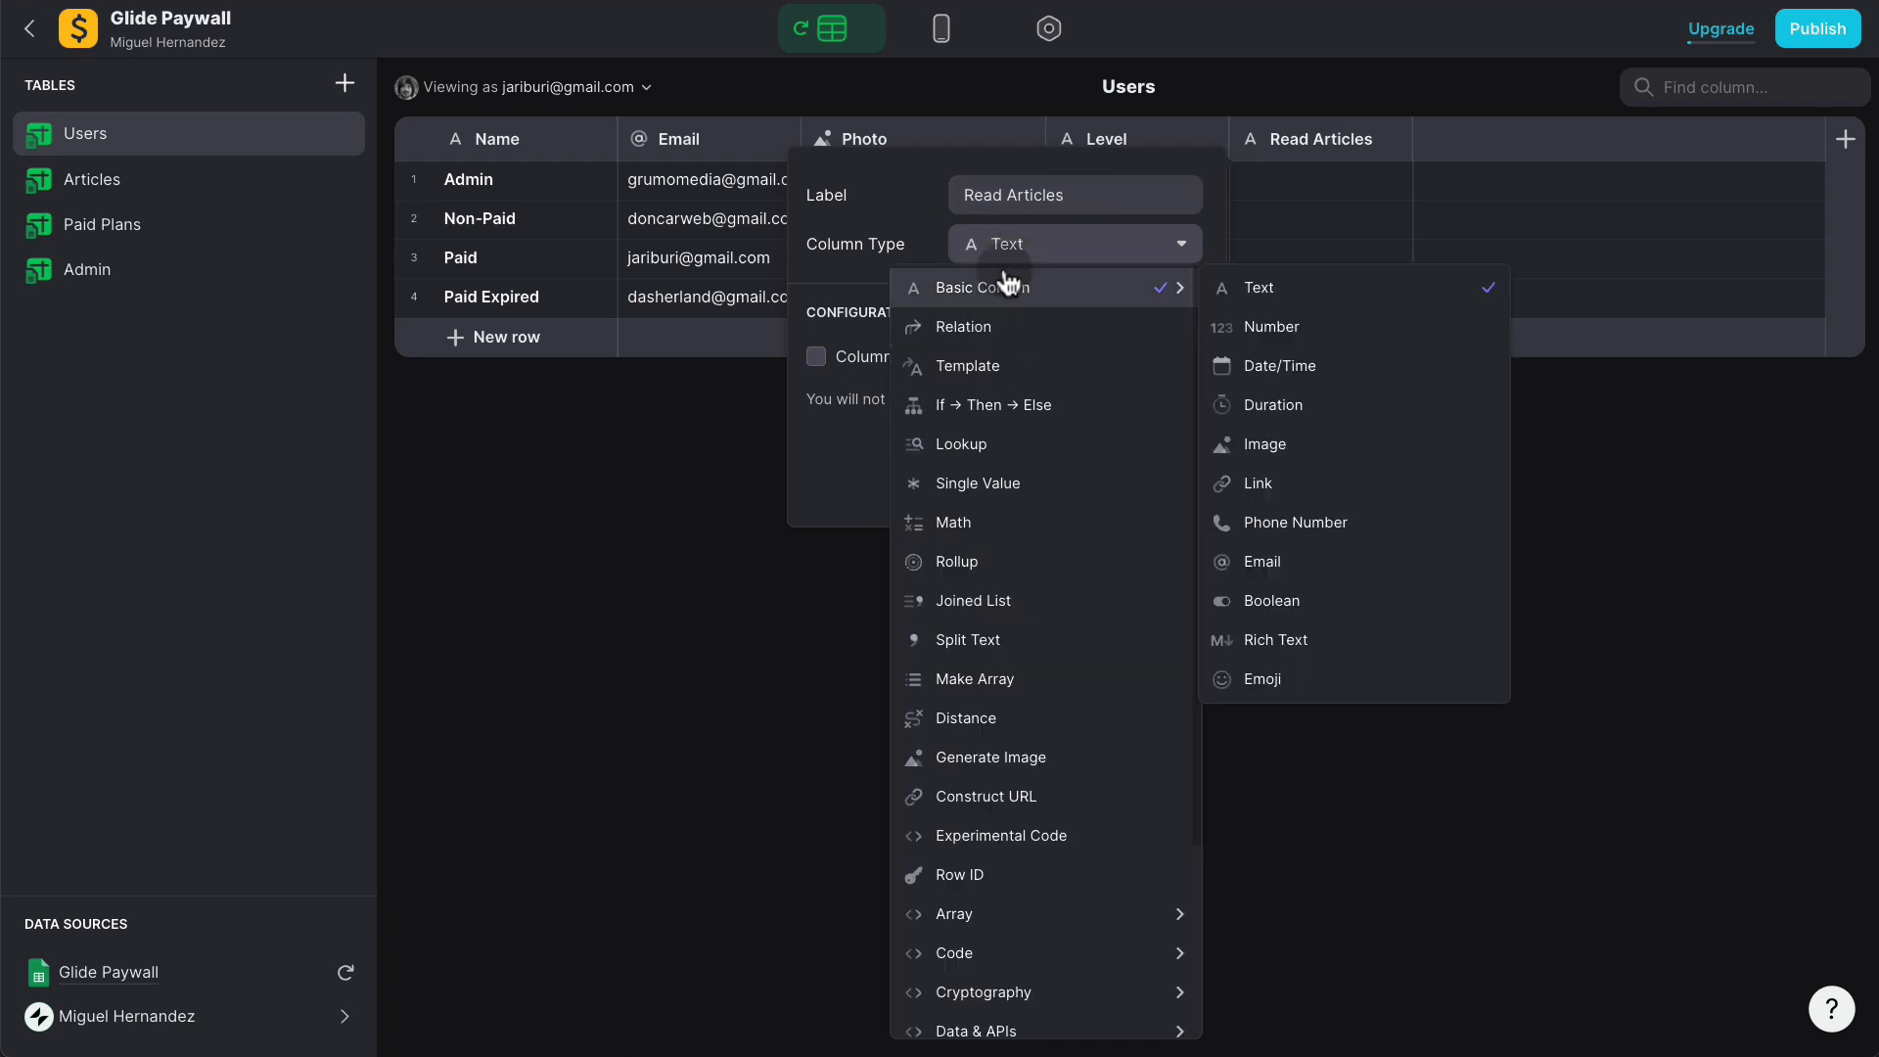
pyautogui.click(1253, 323)
pyautogui.click(968, 526)
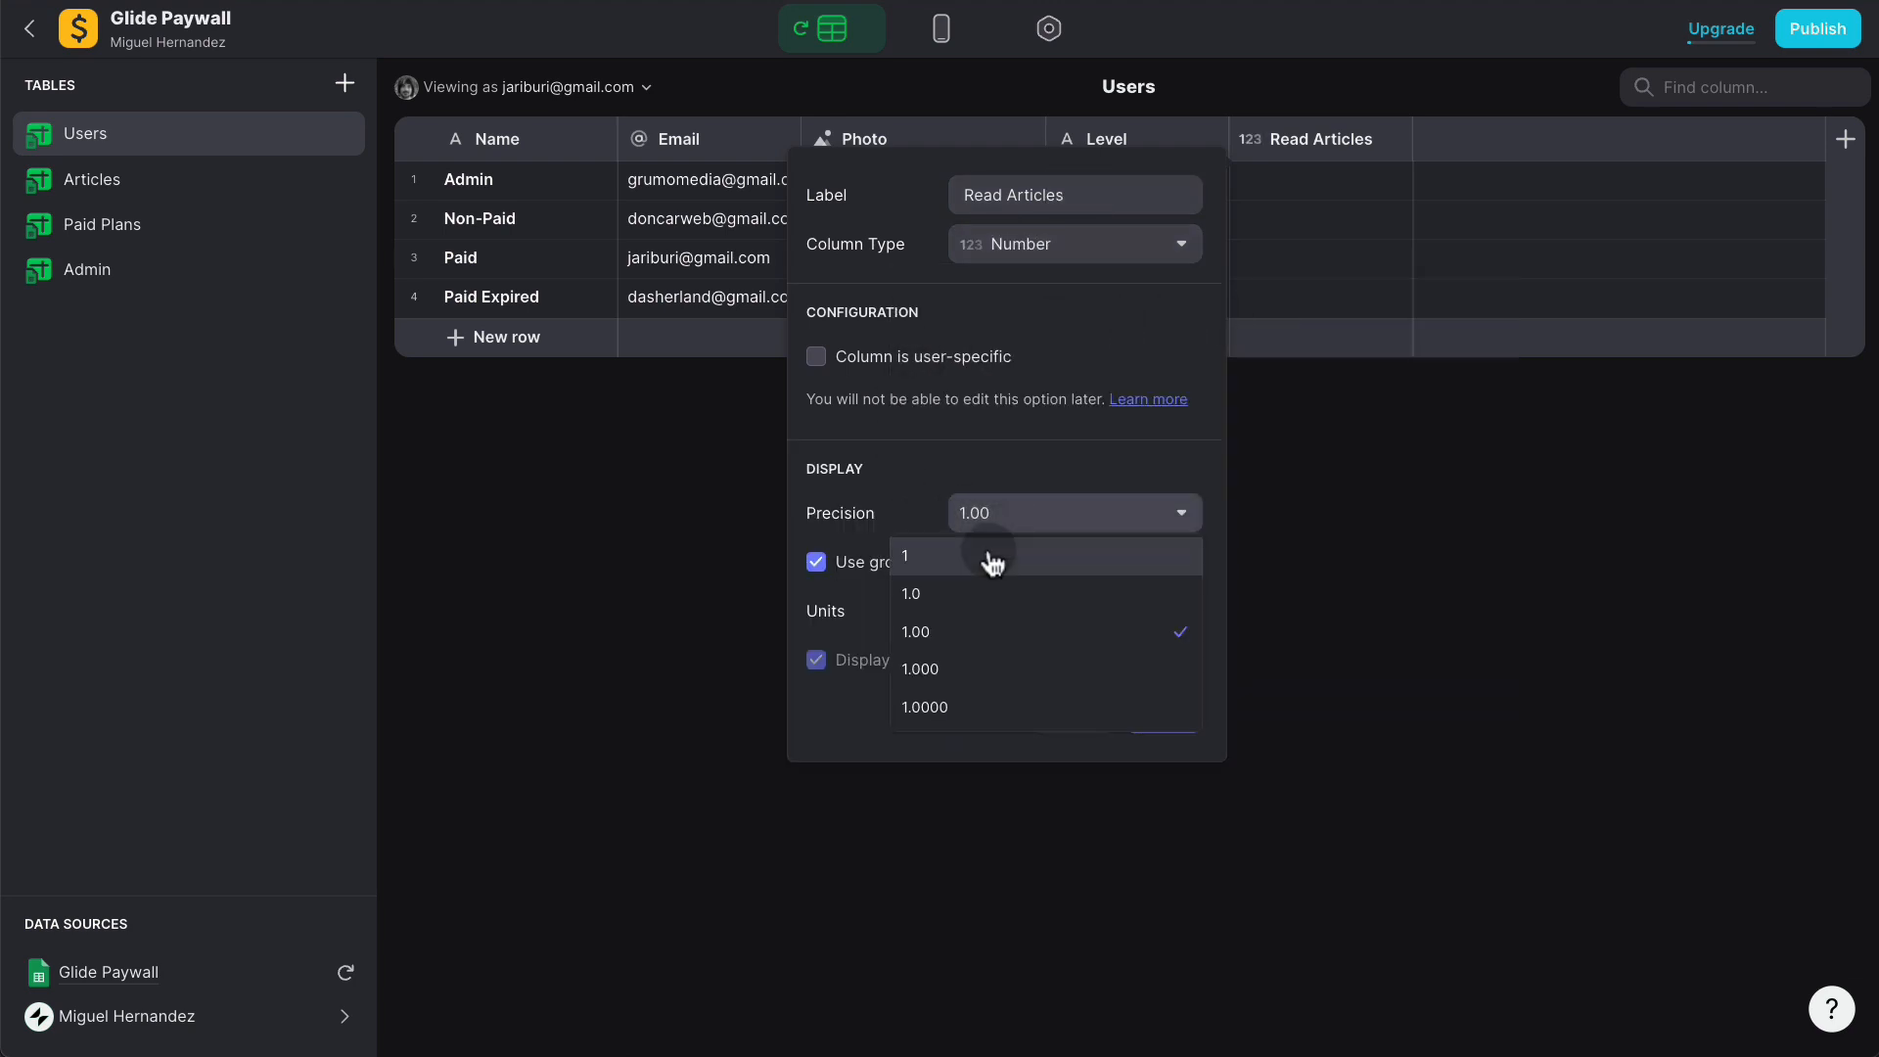
pyautogui.click(993, 553)
pyautogui.click(932, 564)
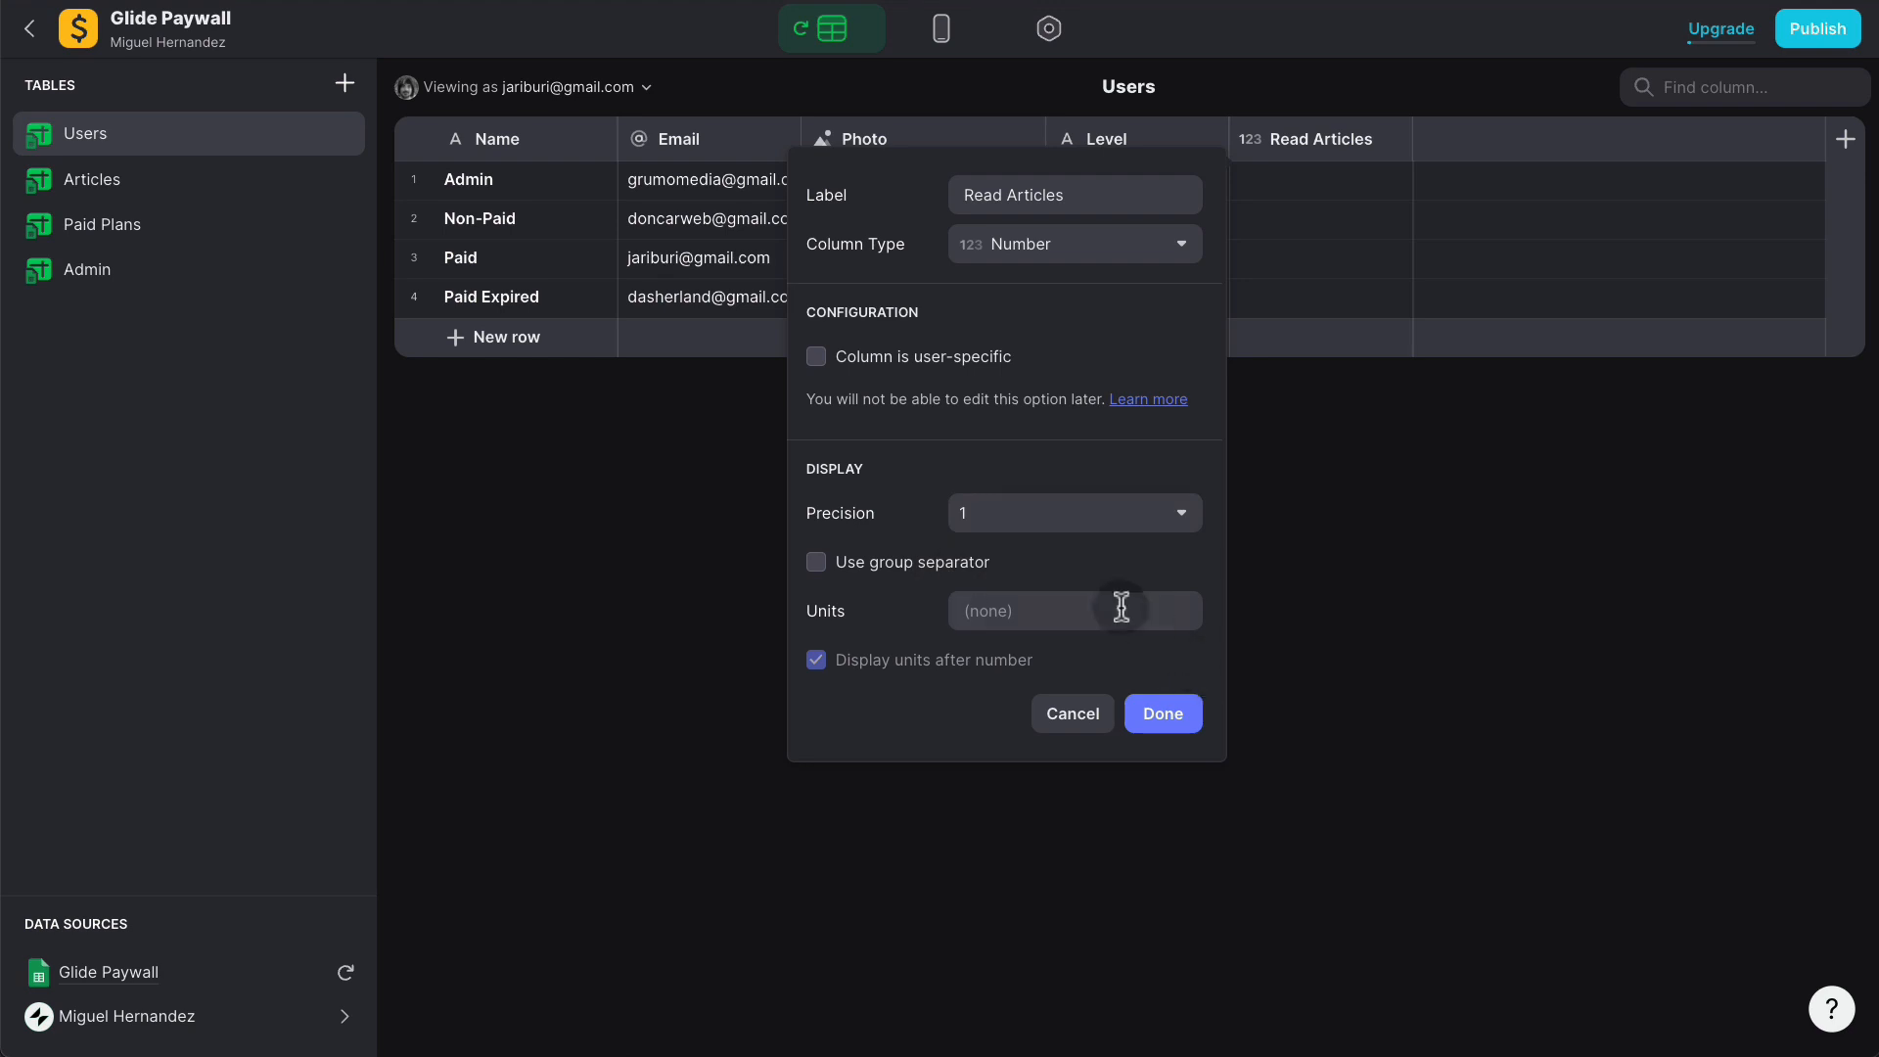
pyautogui.click(1186, 724)
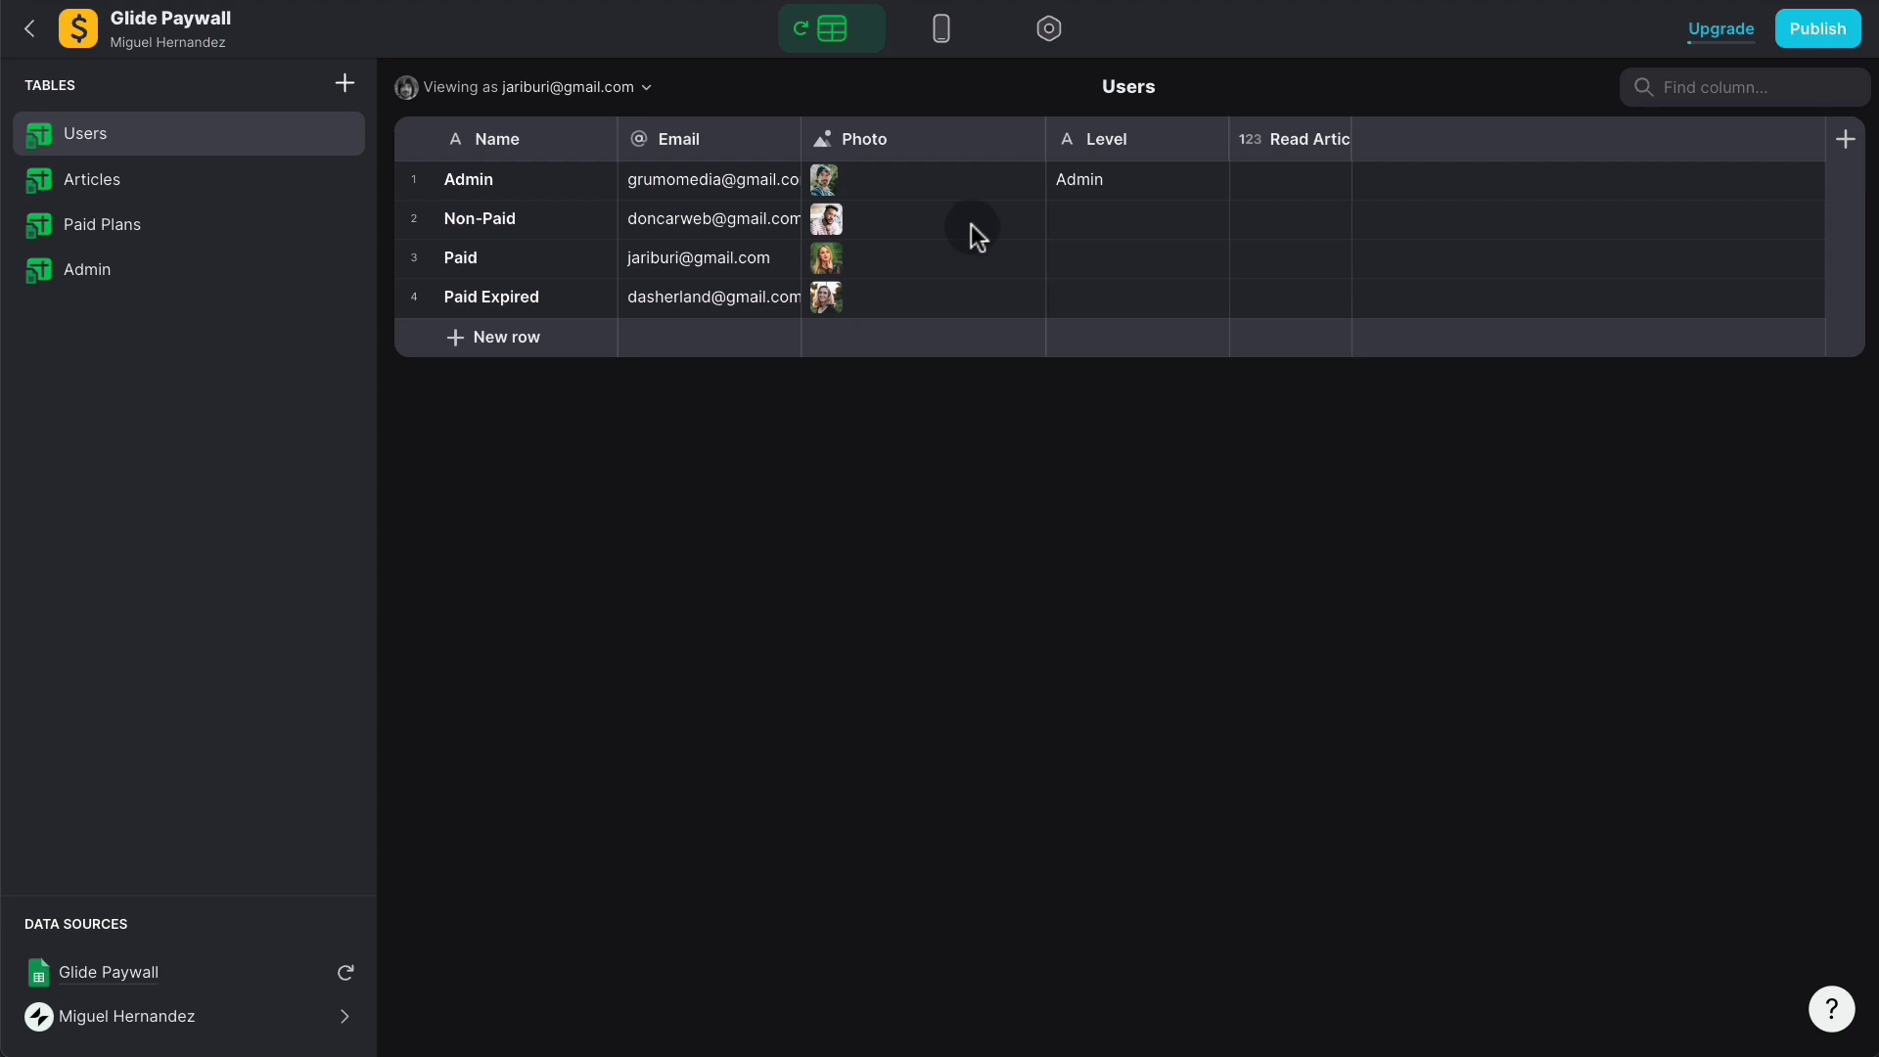
# Step: Check the Admin table's Free Articles column, and add a Single Value column labelled "Max Free Artcles" to the Users table
pyautogui.click(157, 281)
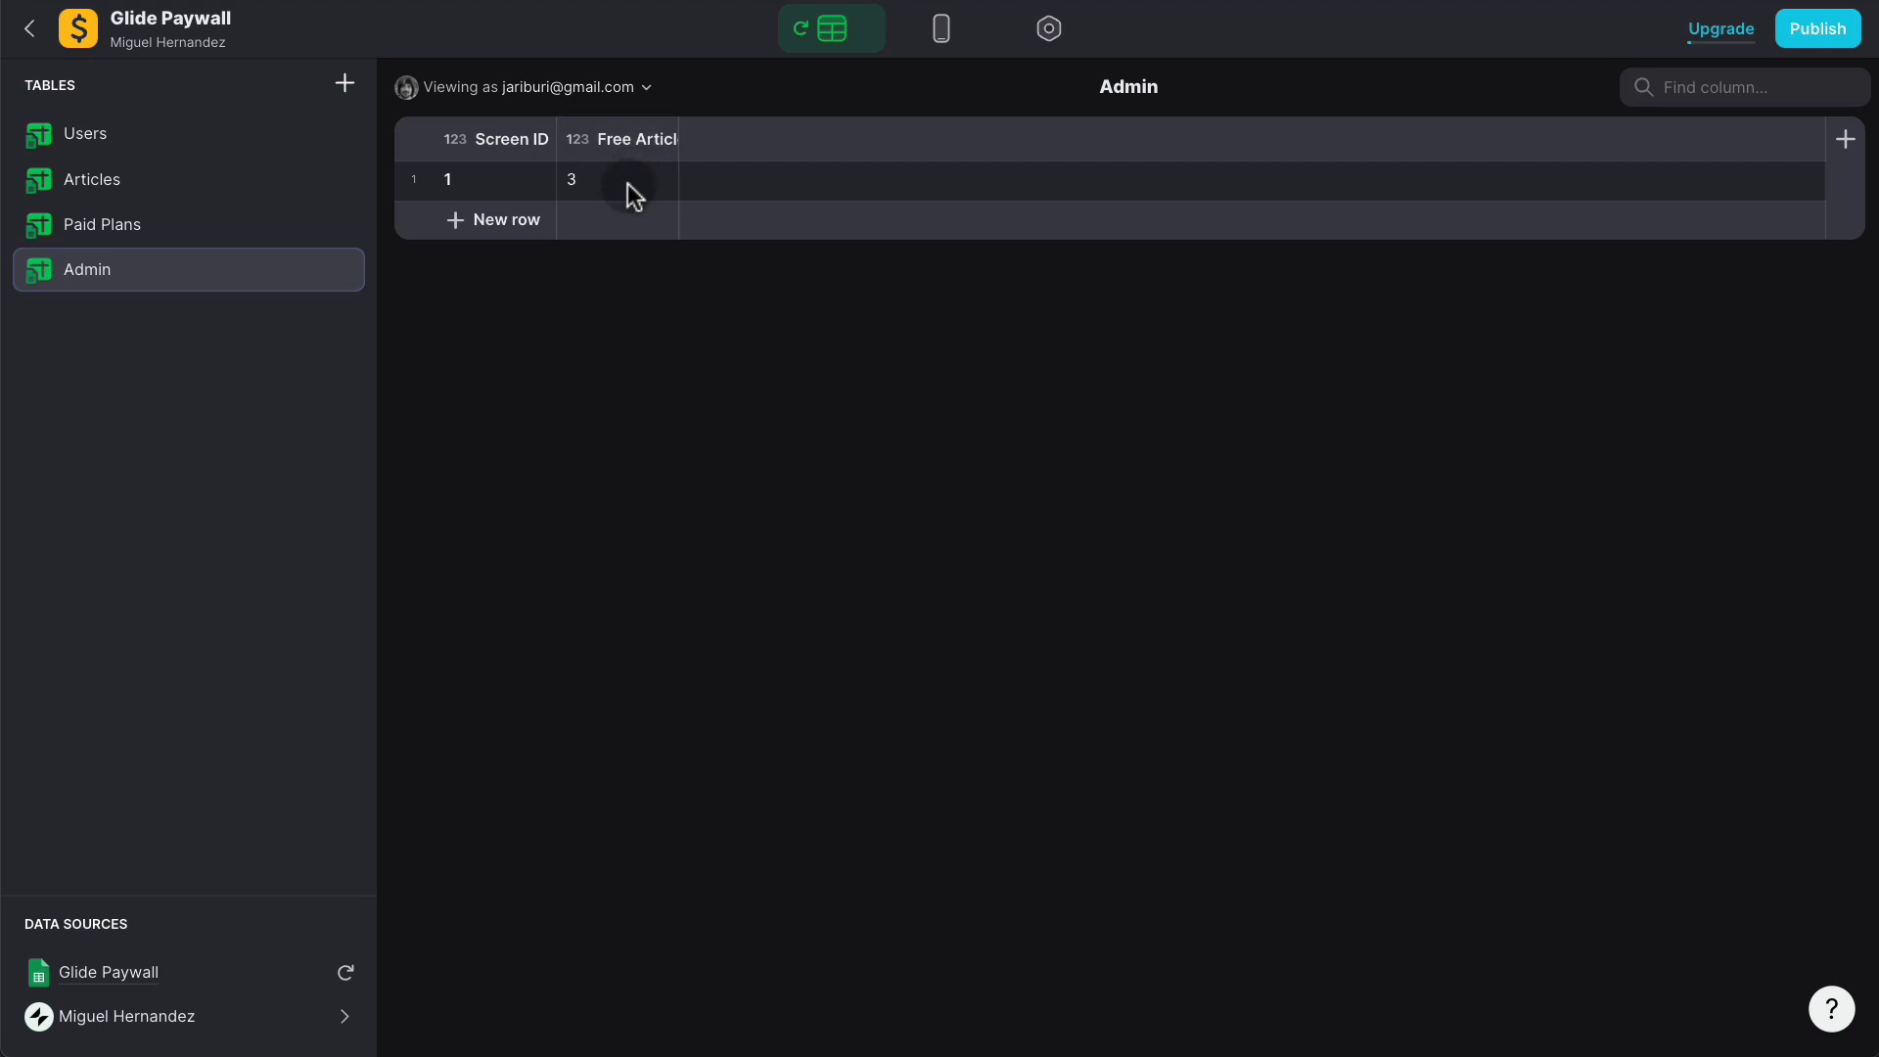
pyautogui.click(152, 139)
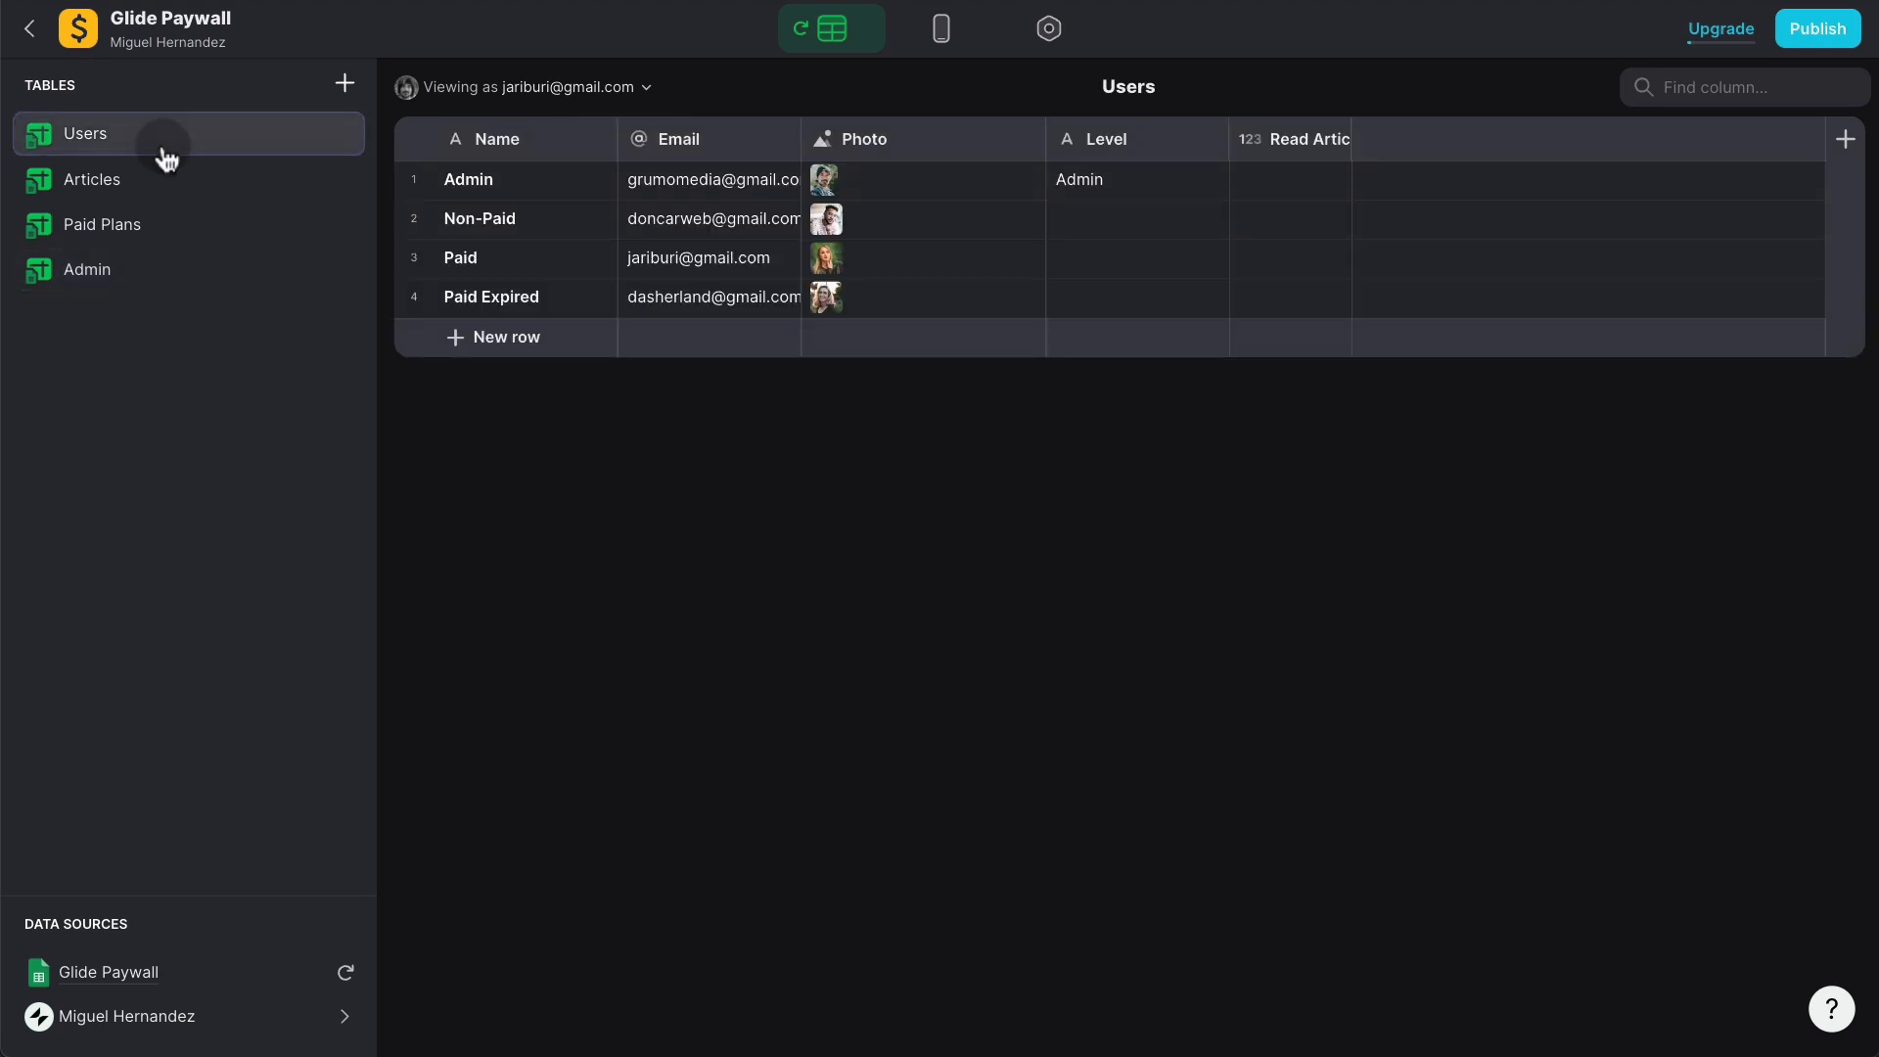
pyautogui.click(196, 301)
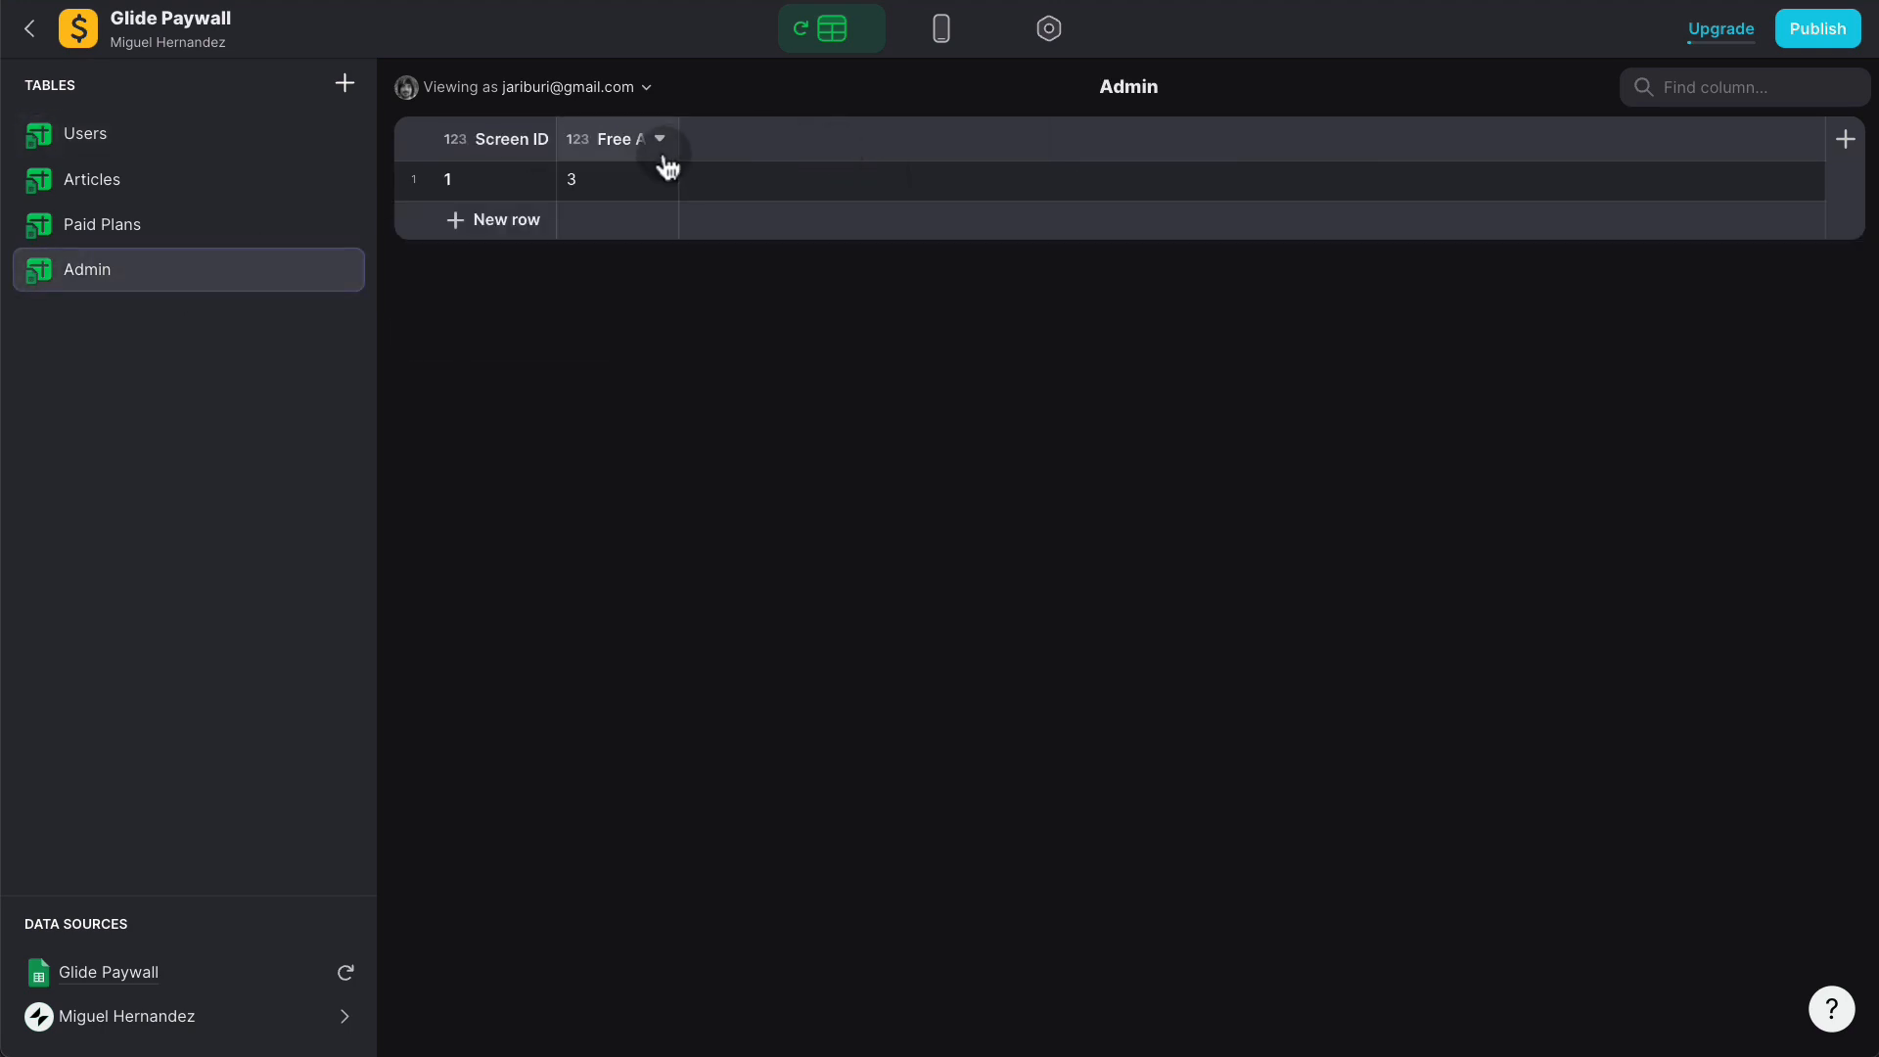
pyautogui.click(161, 139)
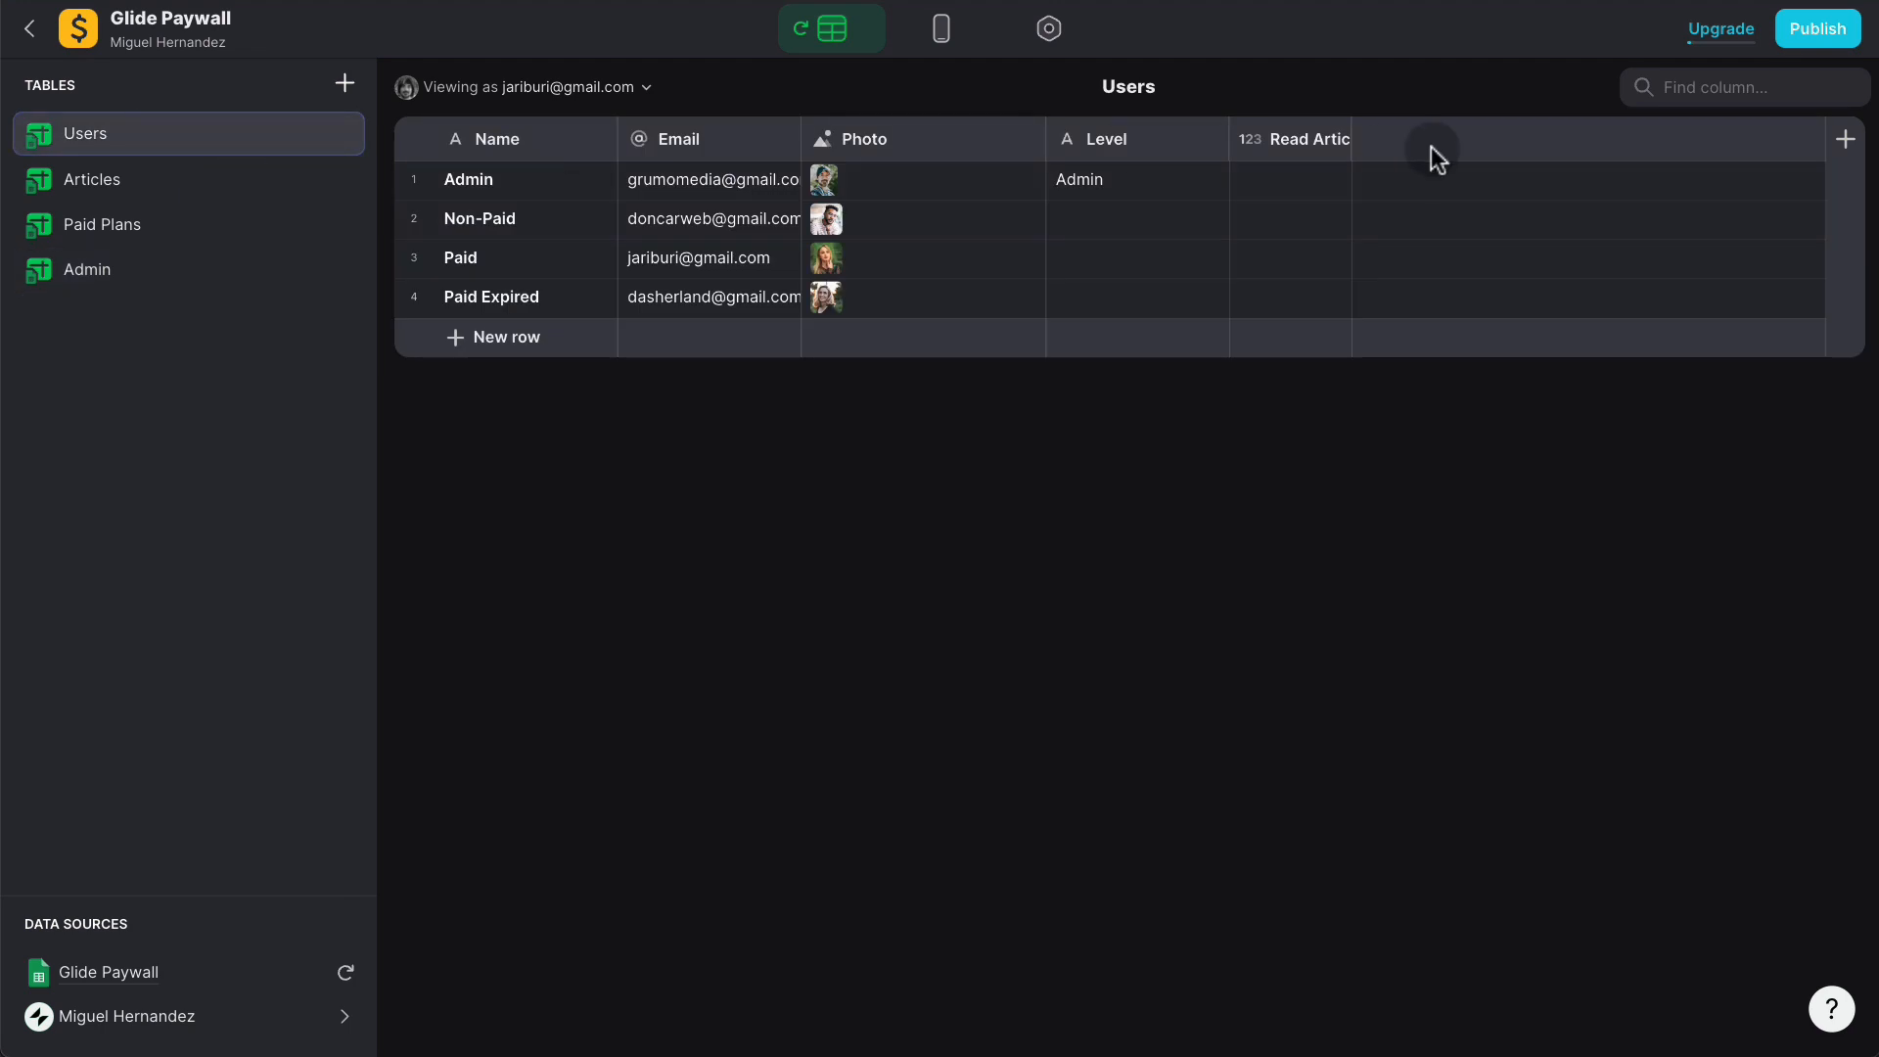
pyautogui.click(1845, 140)
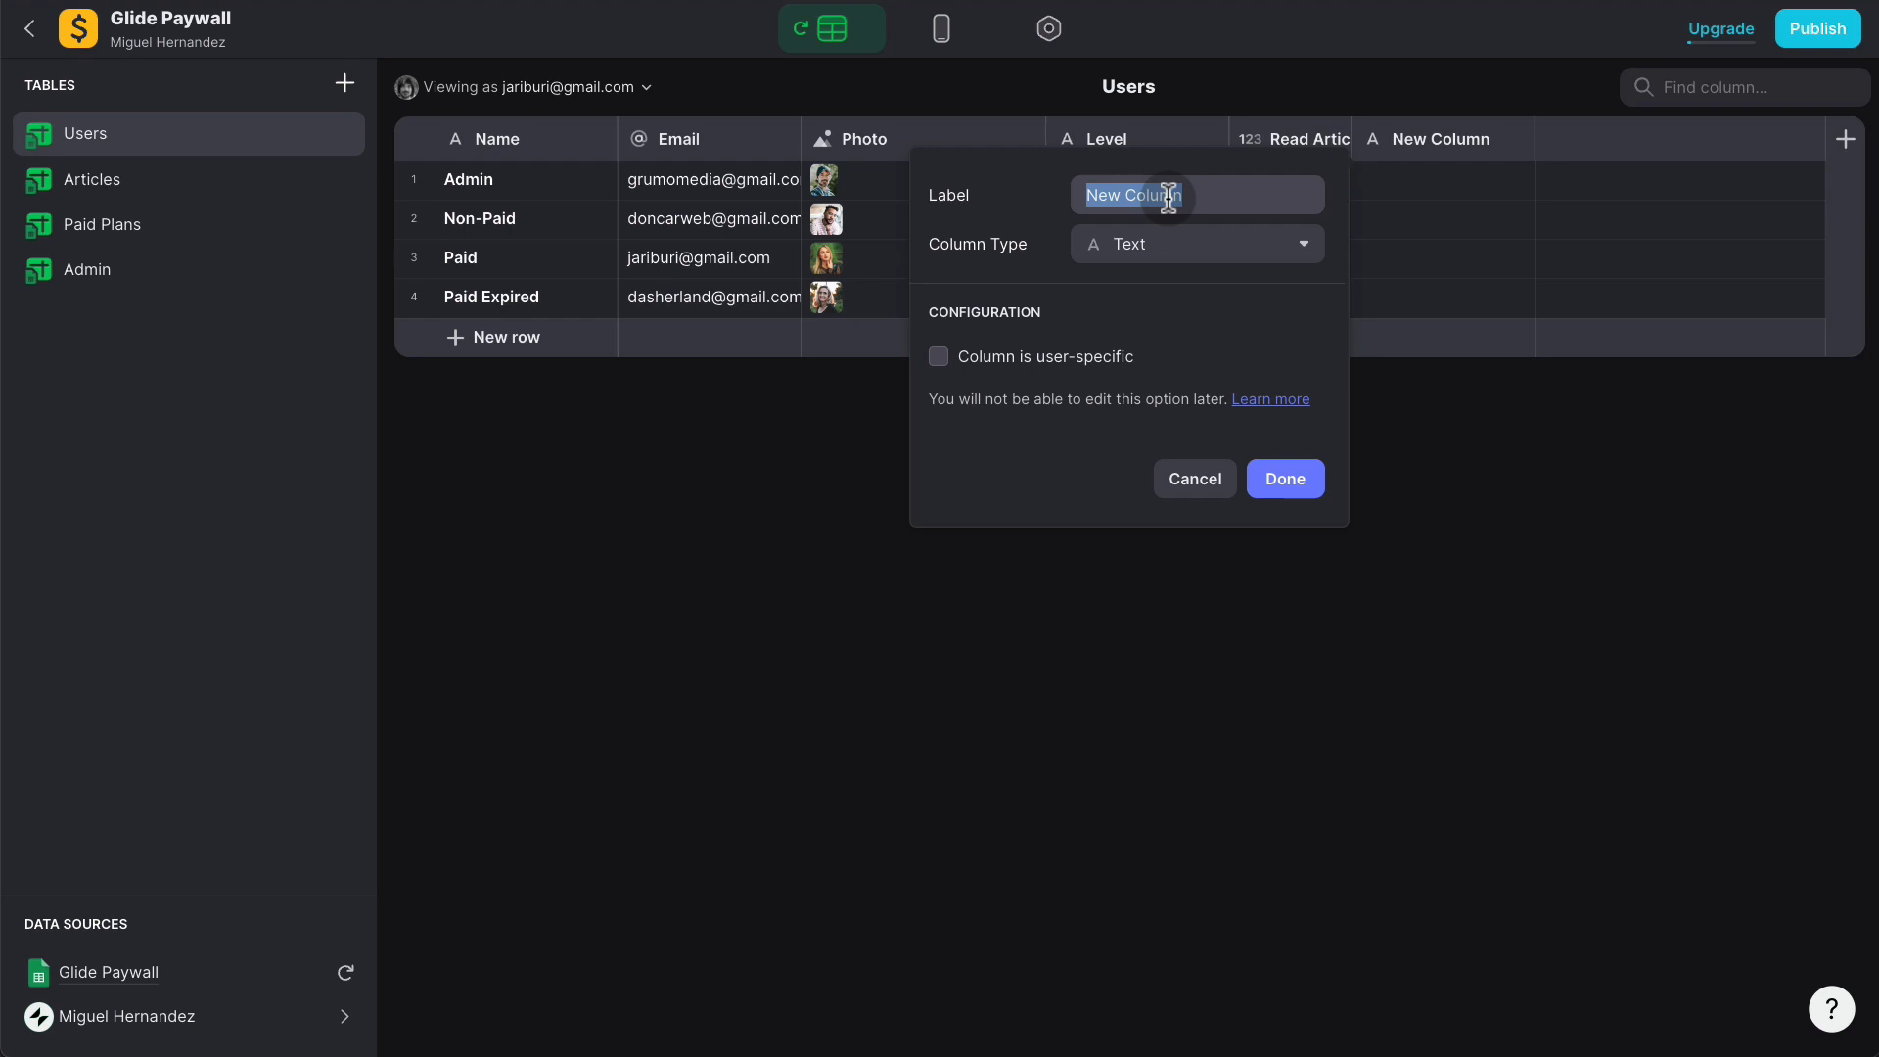
pyautogui.write('Max Free ')
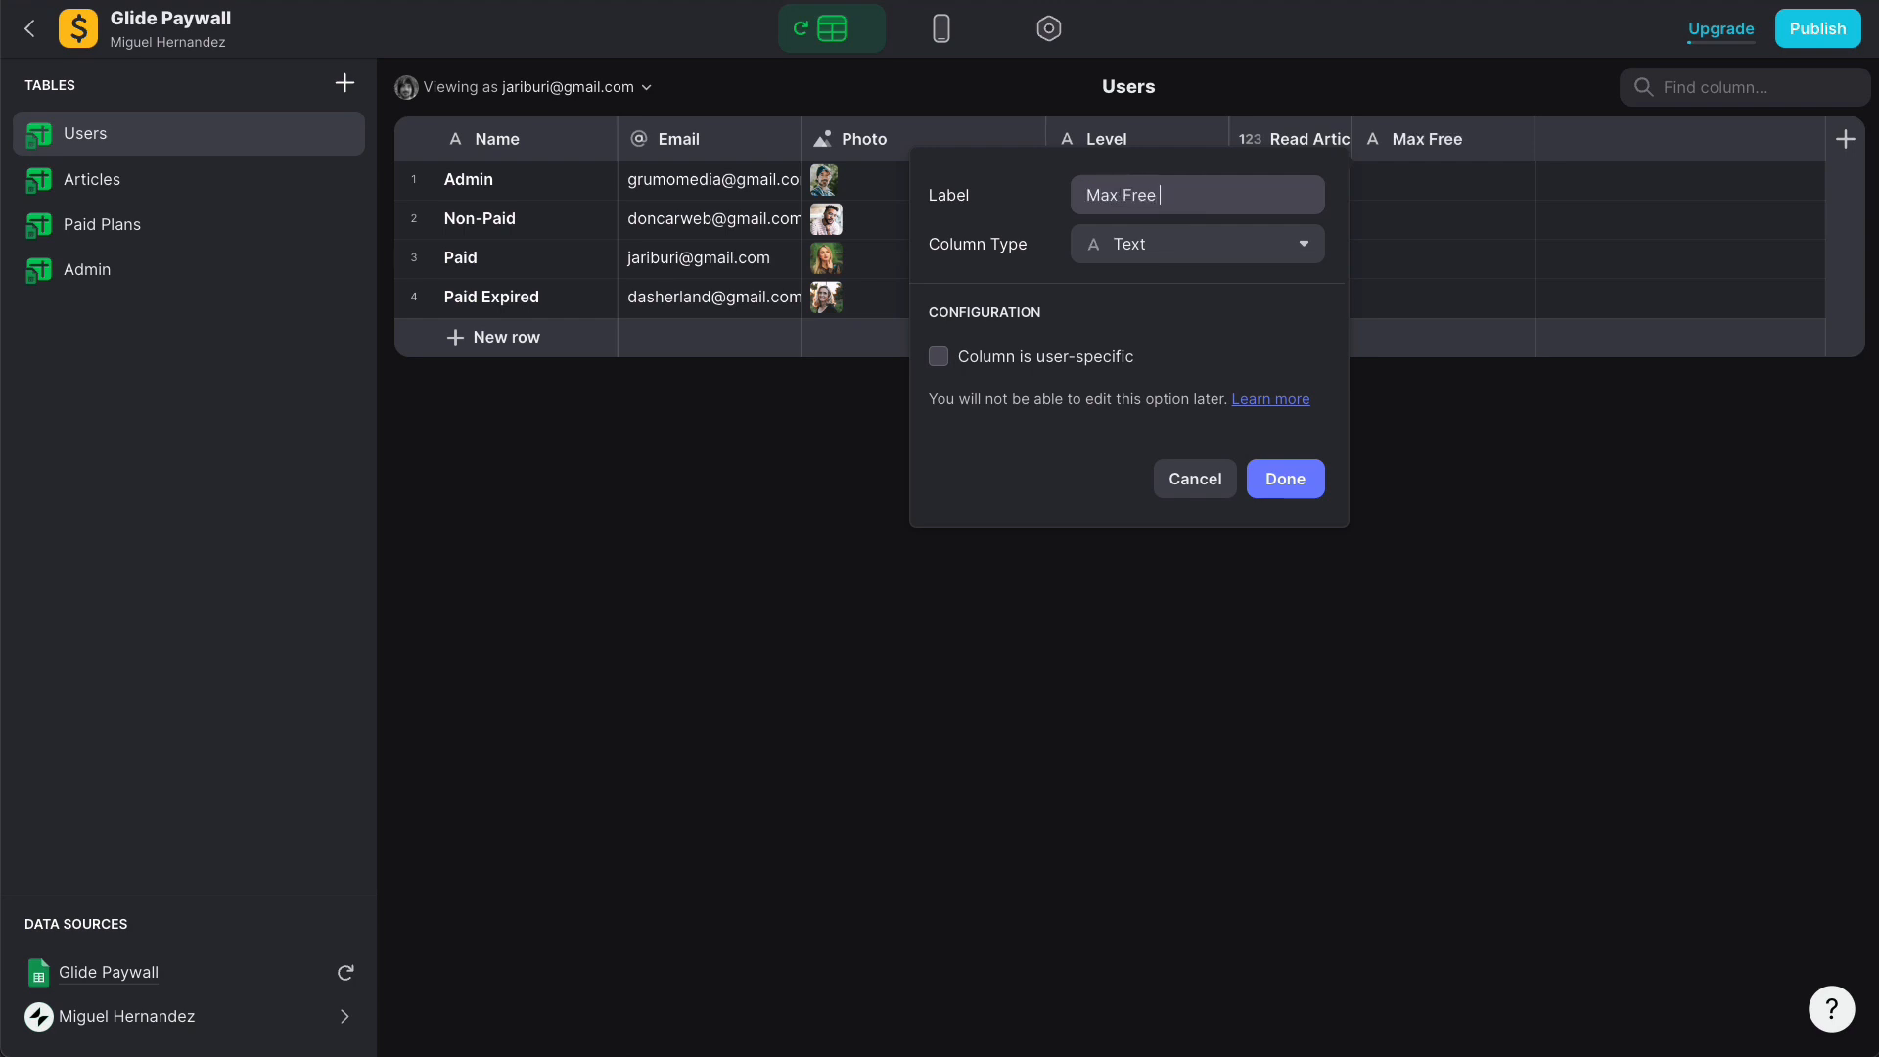
pyautogui.write('Artcles')
pyautogui.click(1162, 247)
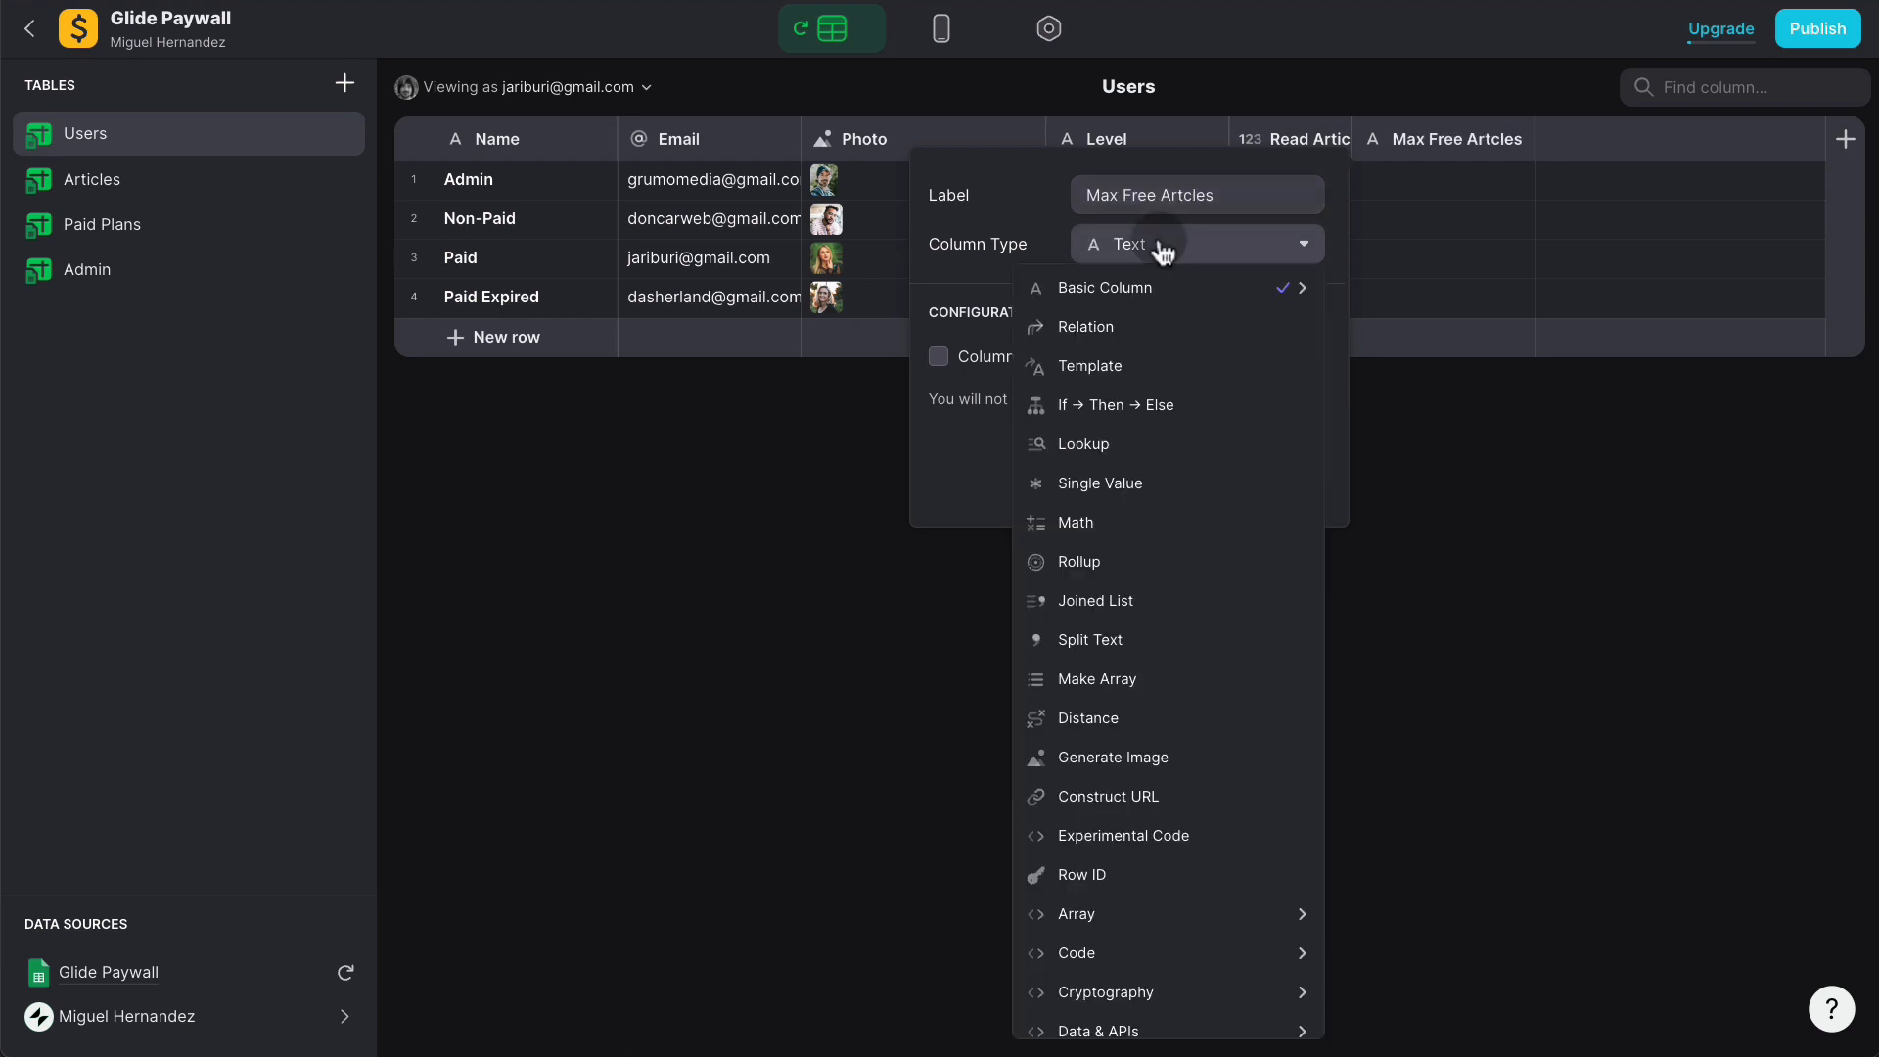
pyautogui.click(1132, 483)
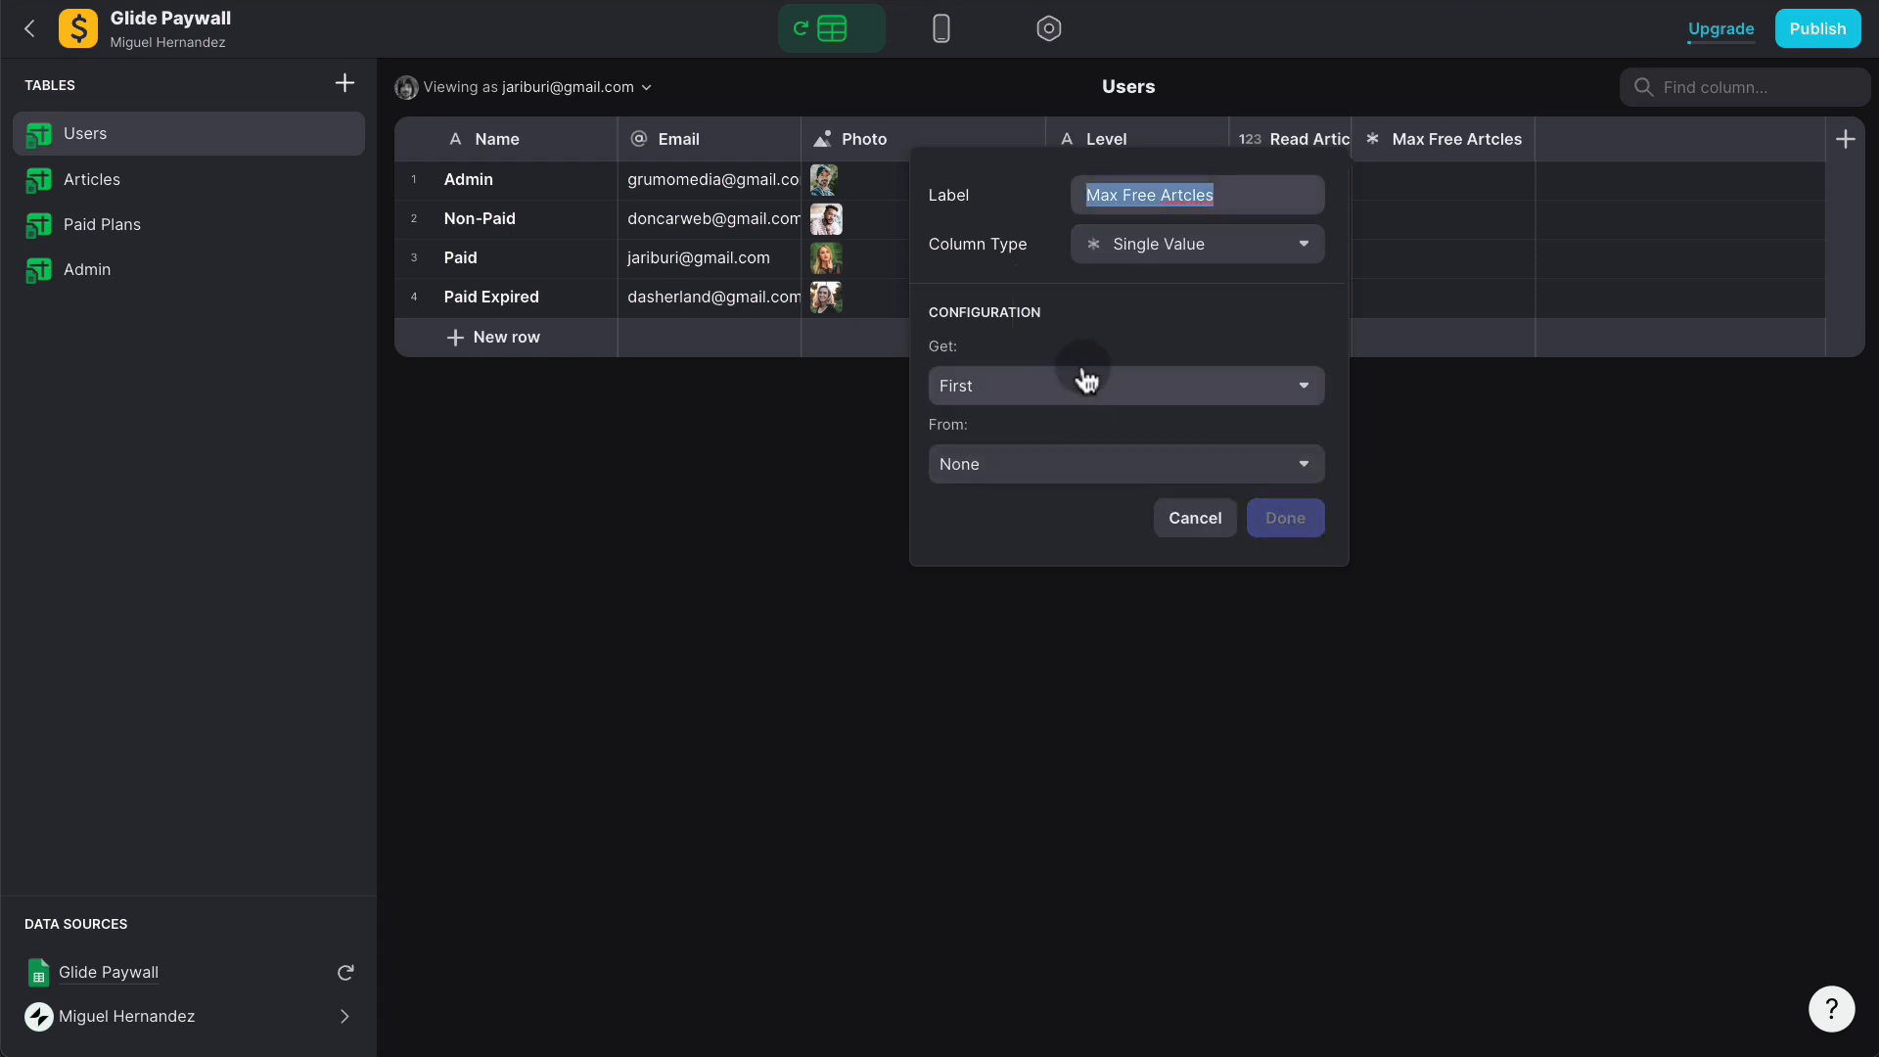
# Step: Have the Max Free Artcles column get the first Free Articles value from the Admin table, and place it before Read Articles
pyautogui.click(1104, 465)
pyautogui.moveTo(1094, 691)
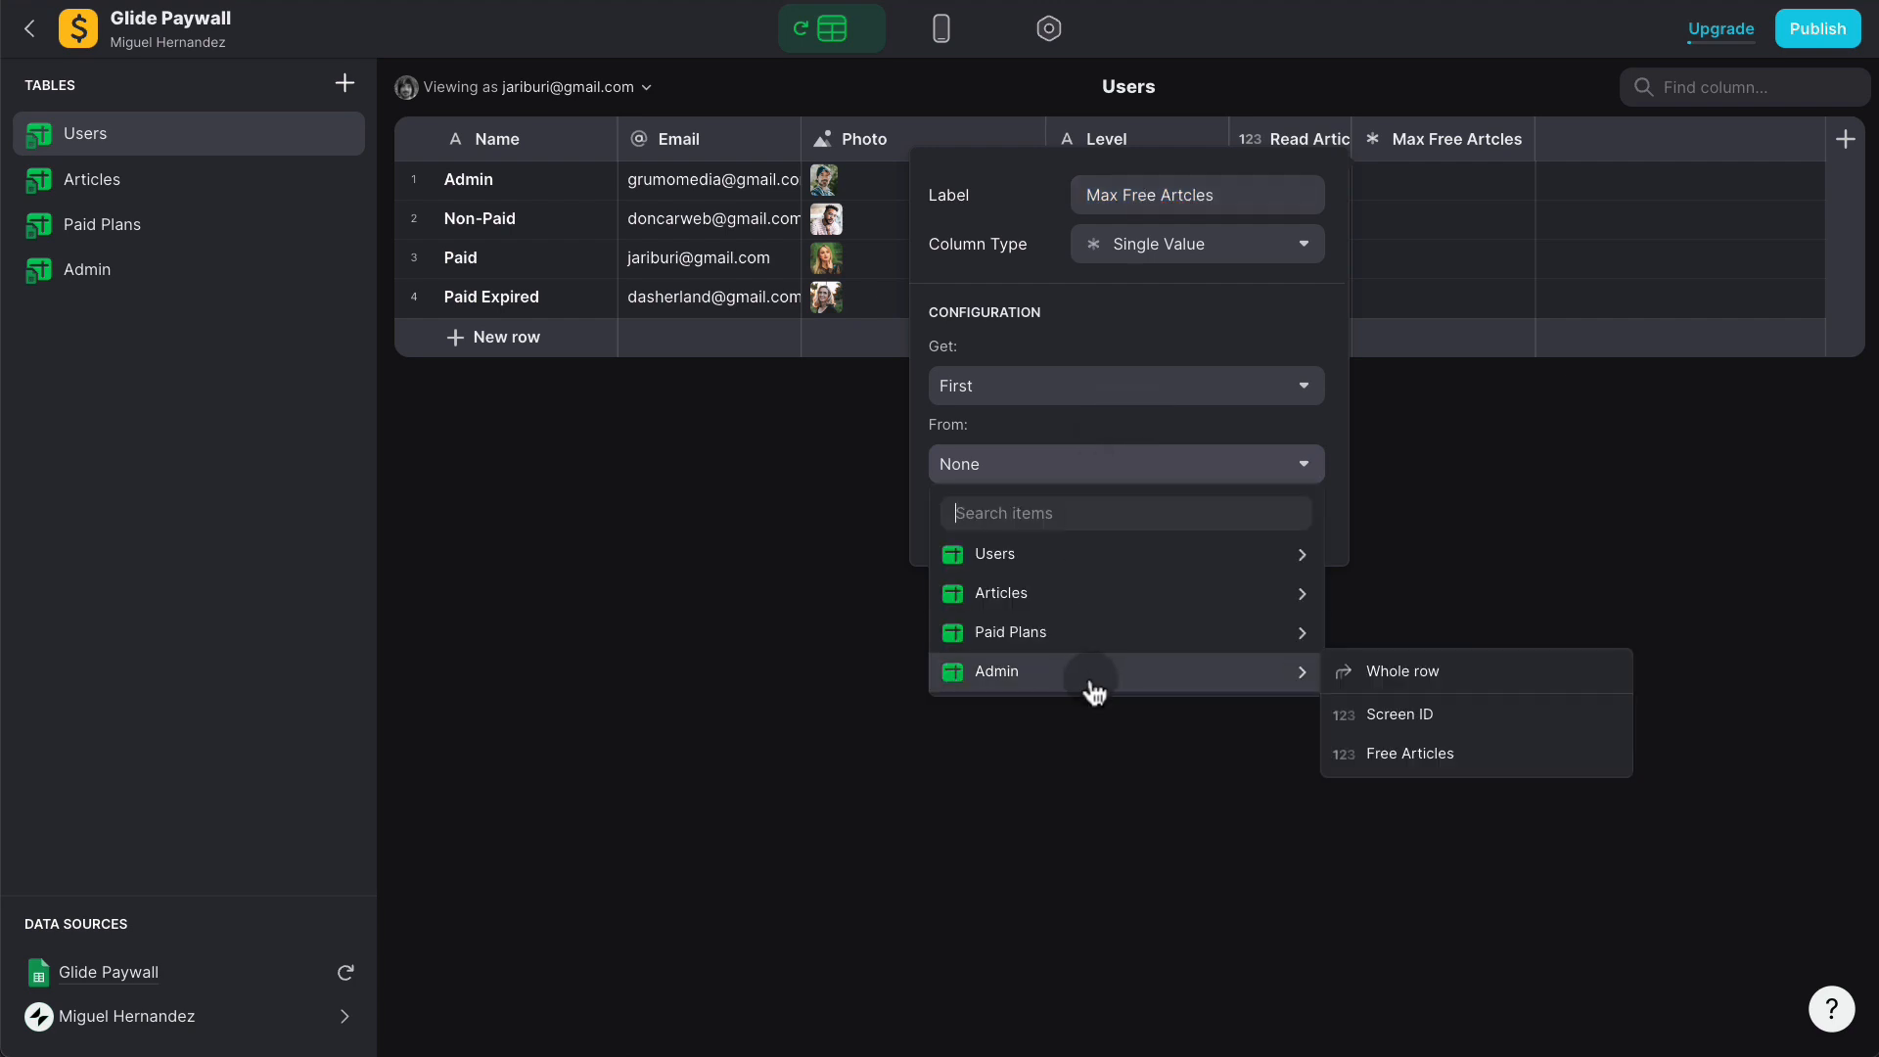
pyautogui.click(1421, 753)
pyautogui.click(1285, 517)
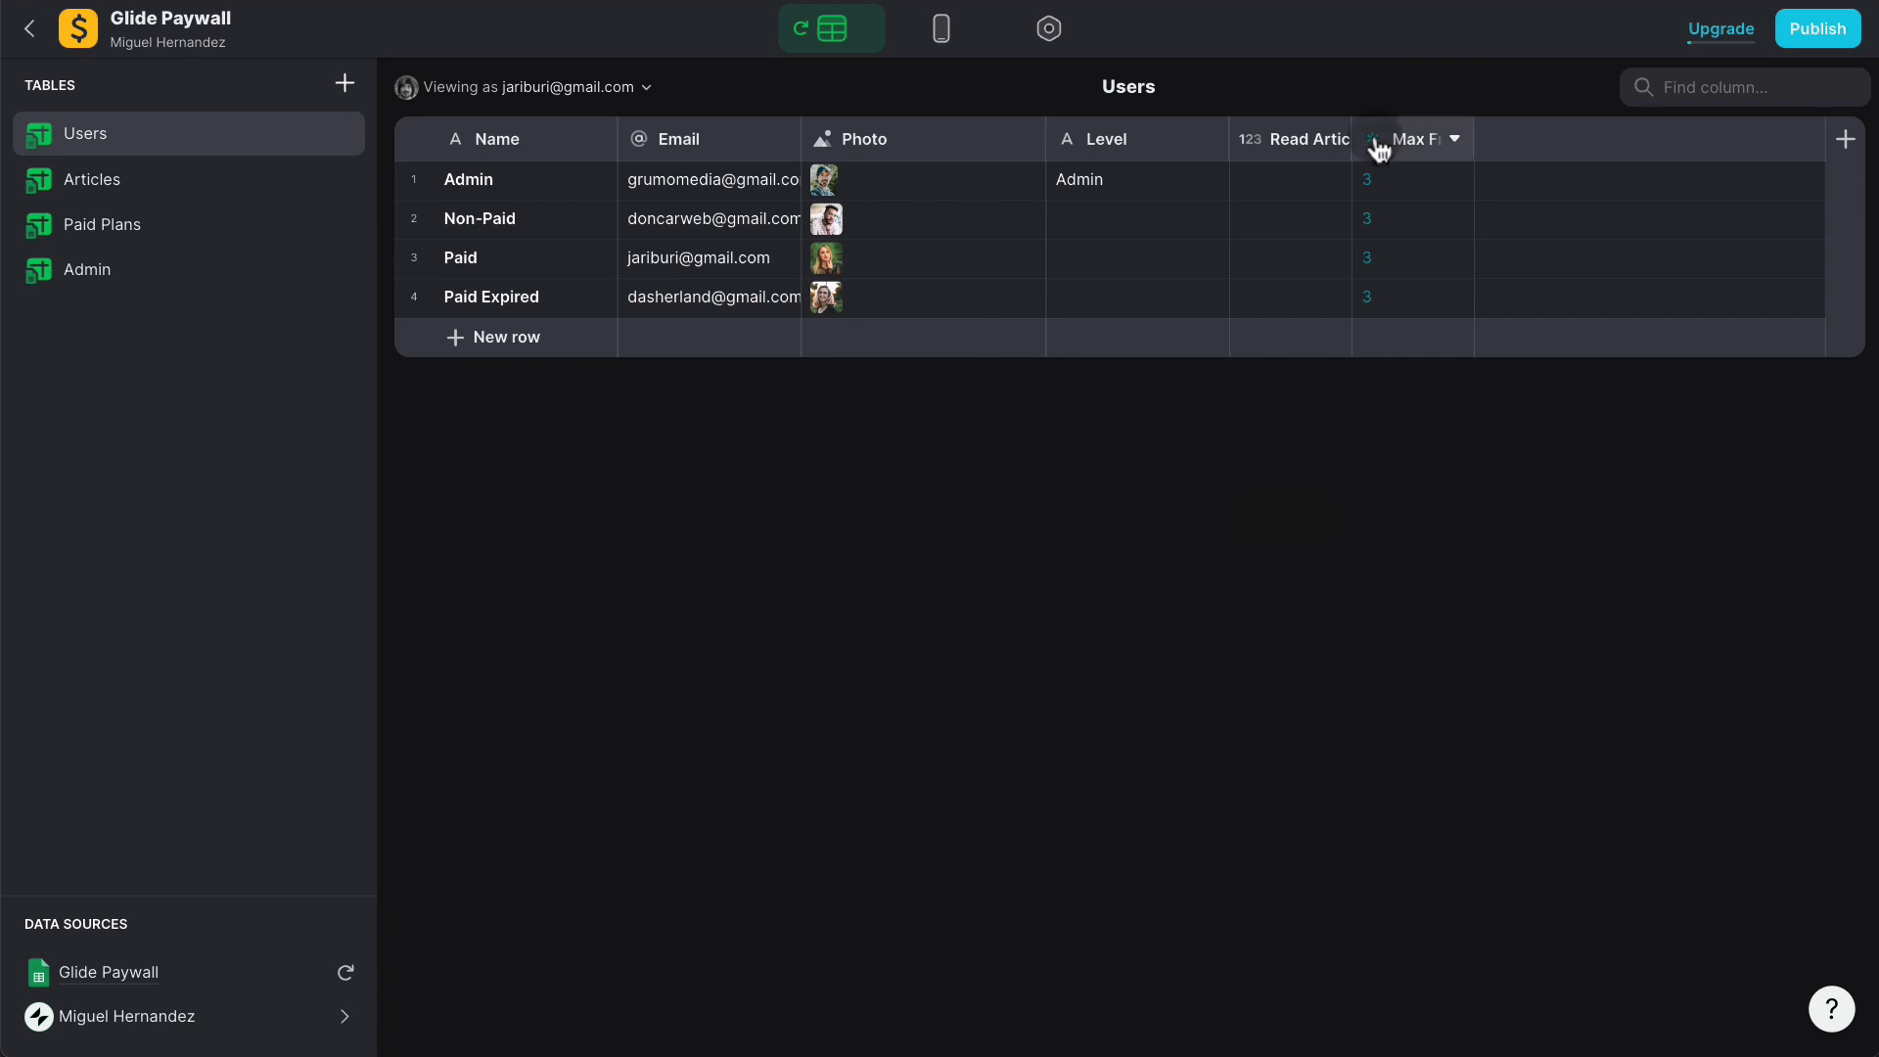
pyautogui.moveTo(1380, 151); pyautogui.dragTo(1301, 147)
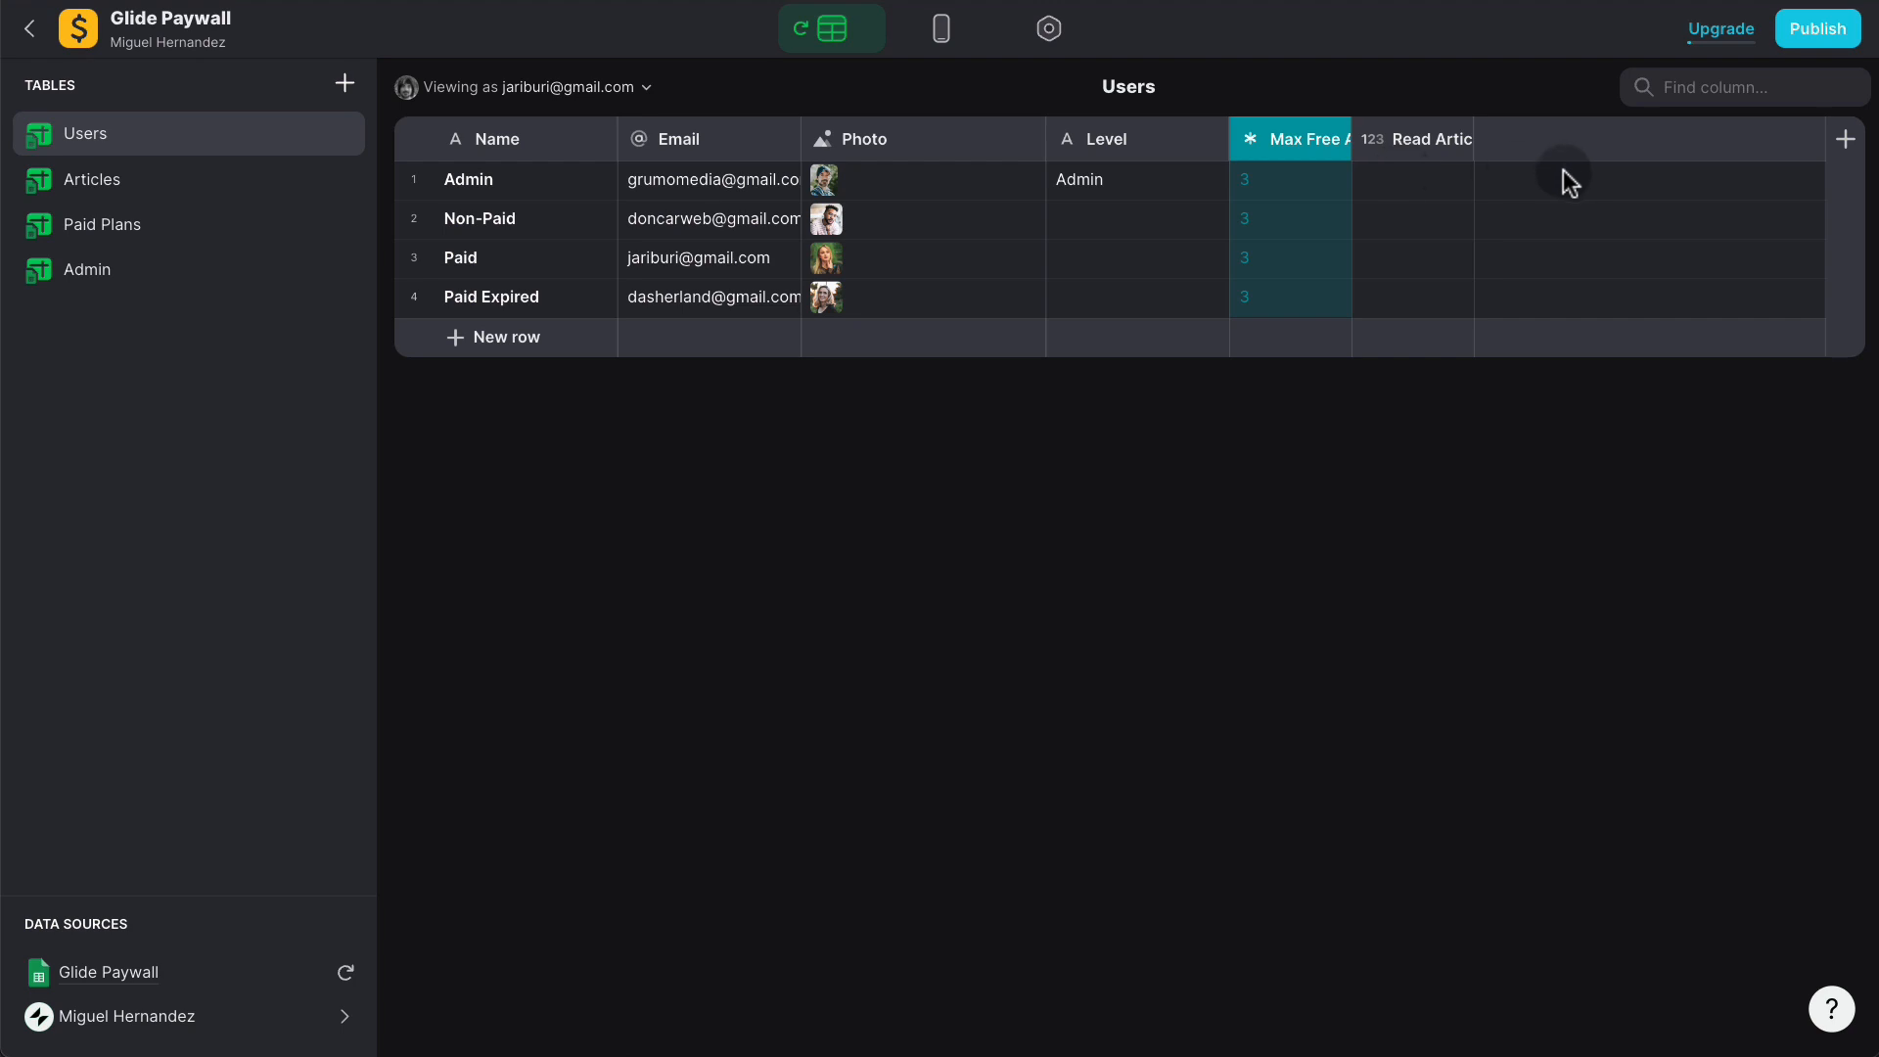
# Step: Add an If → Then → Else column labelled "HasFreeArticlesLeft?" to the Users table
pyautogui.click(1849, 143)
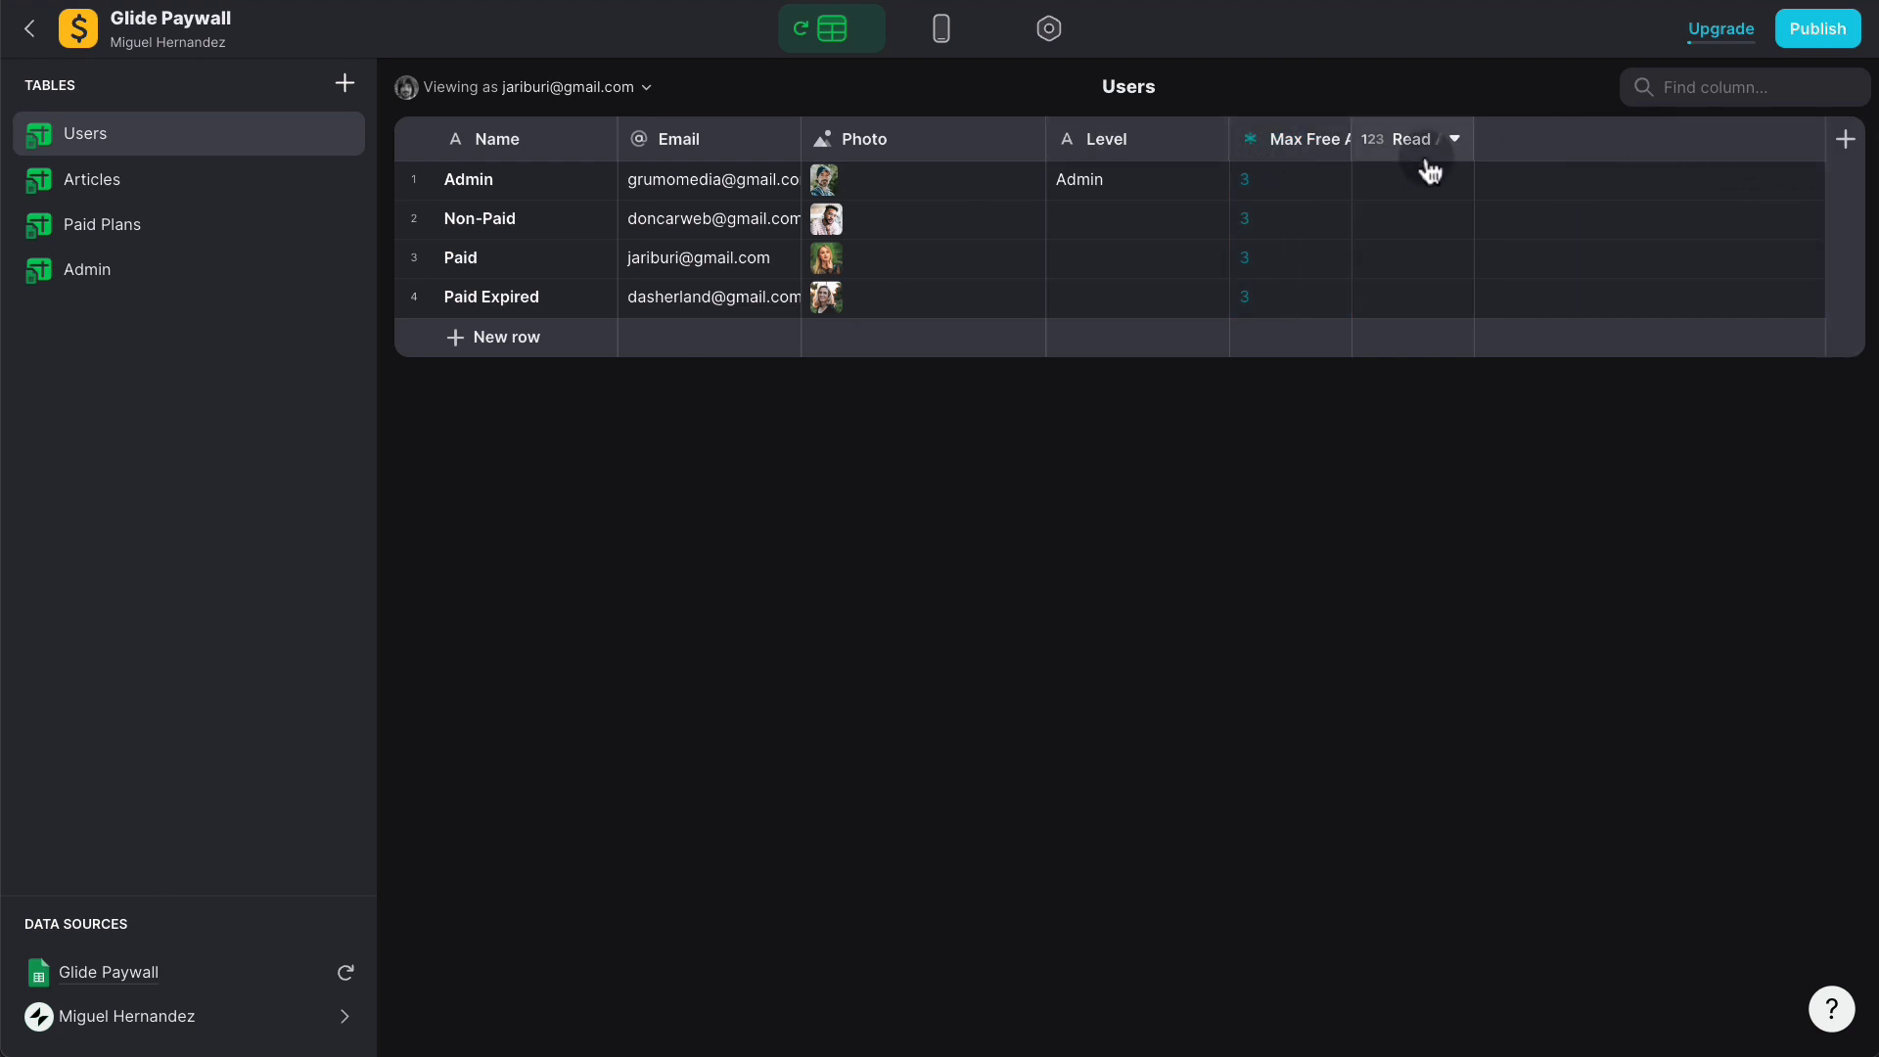
pyautogui.click(1844, 141)
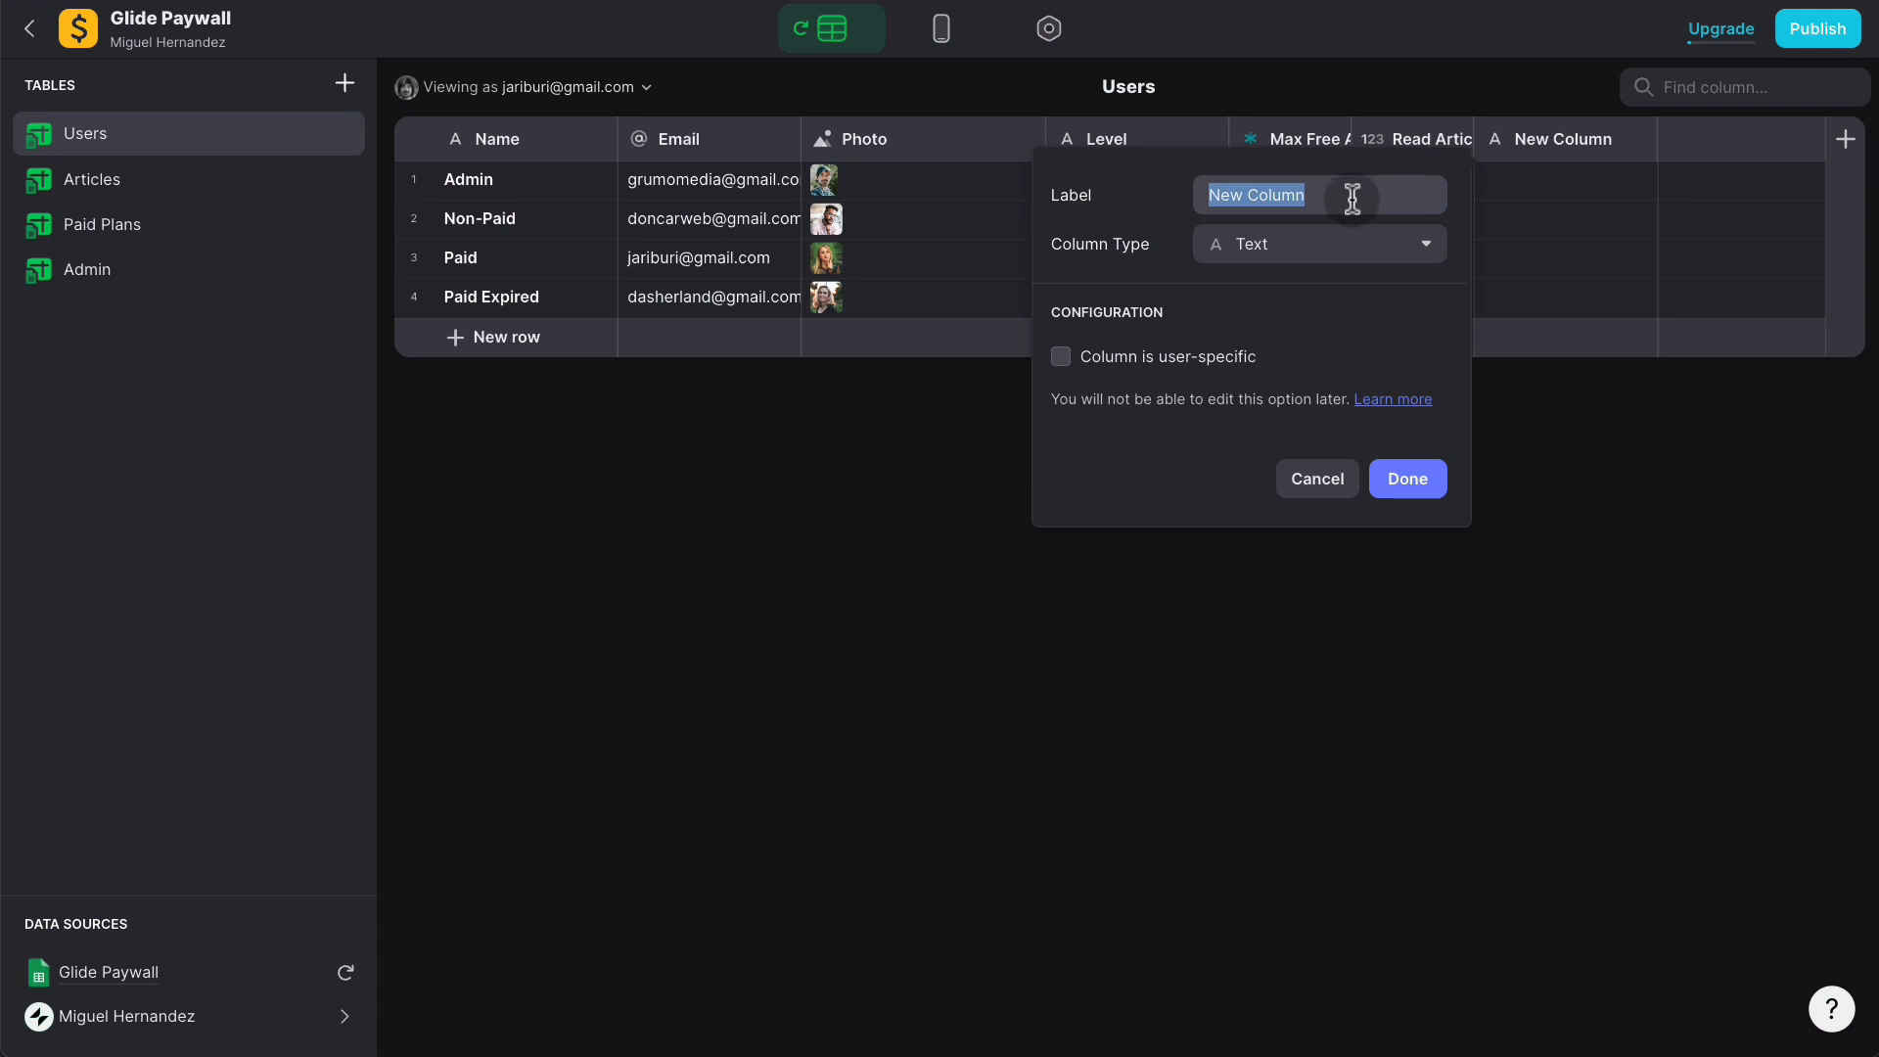
pyautogui.write('Has')
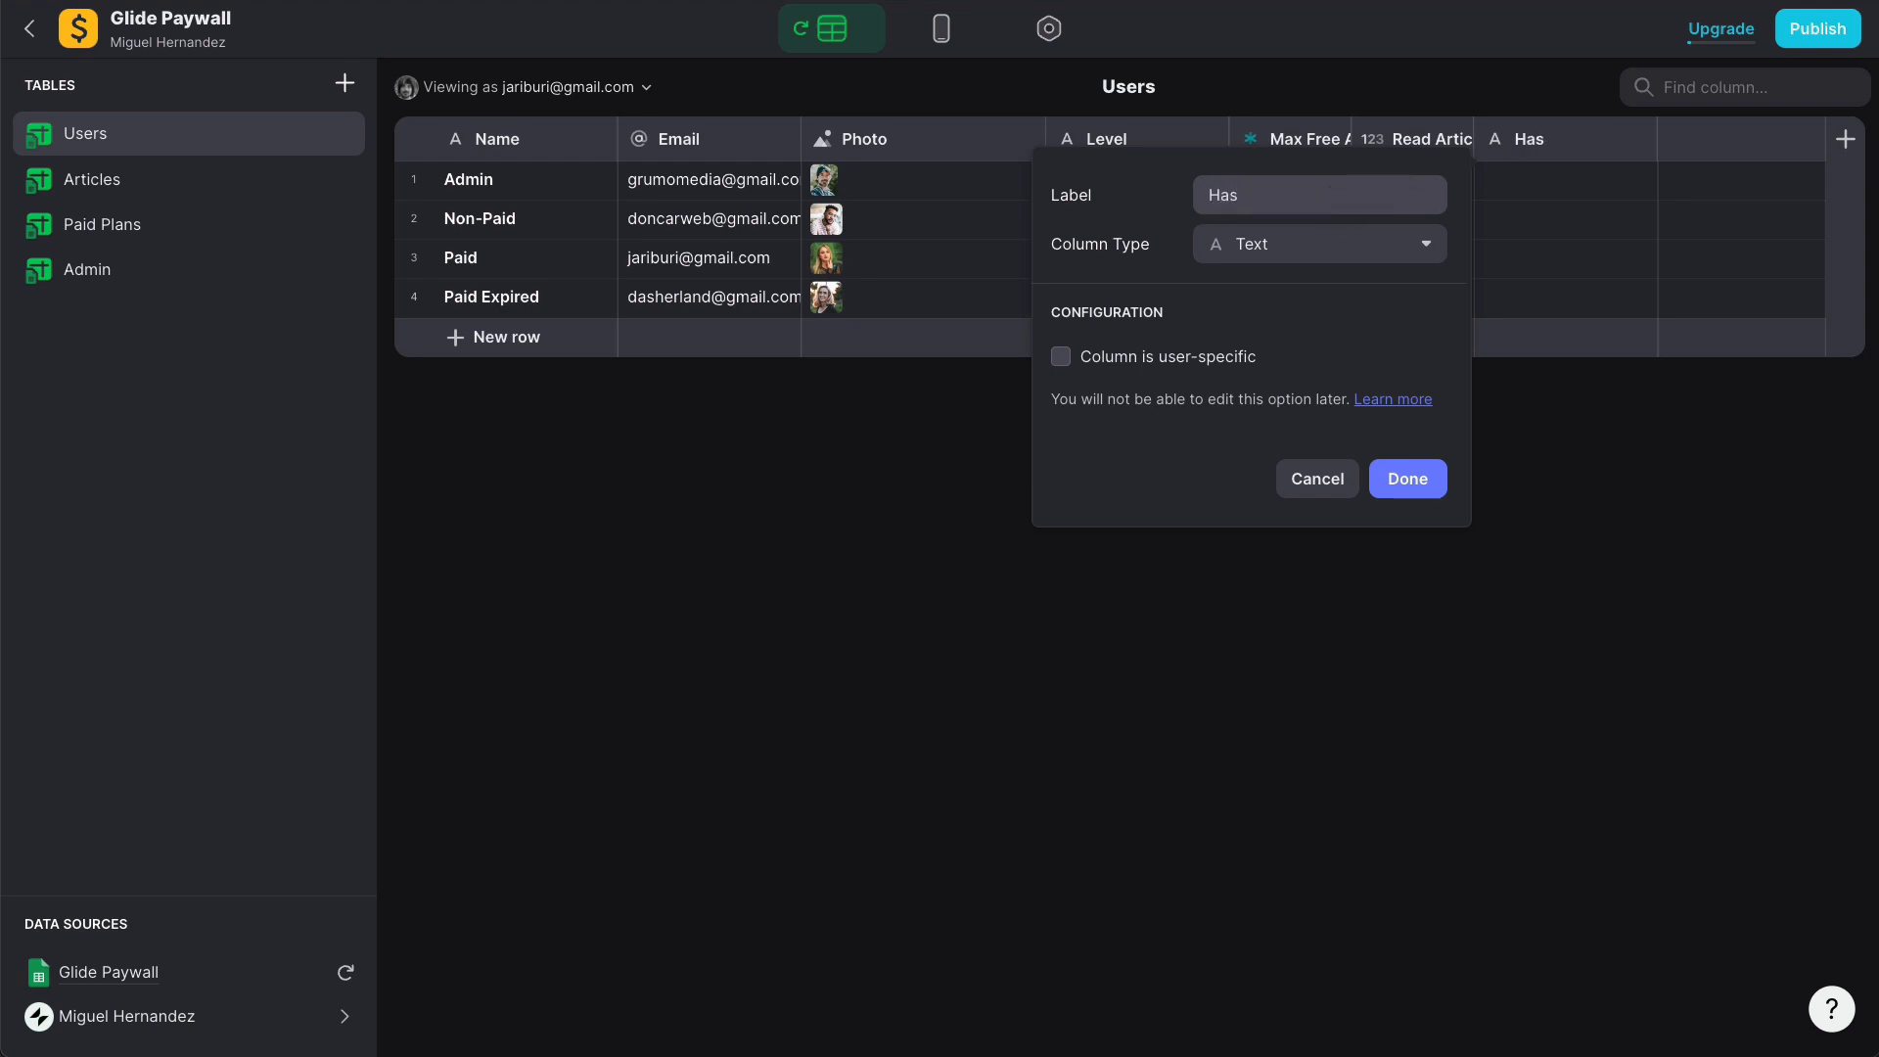
pyautogui.write('FreeArticlesLeft?')
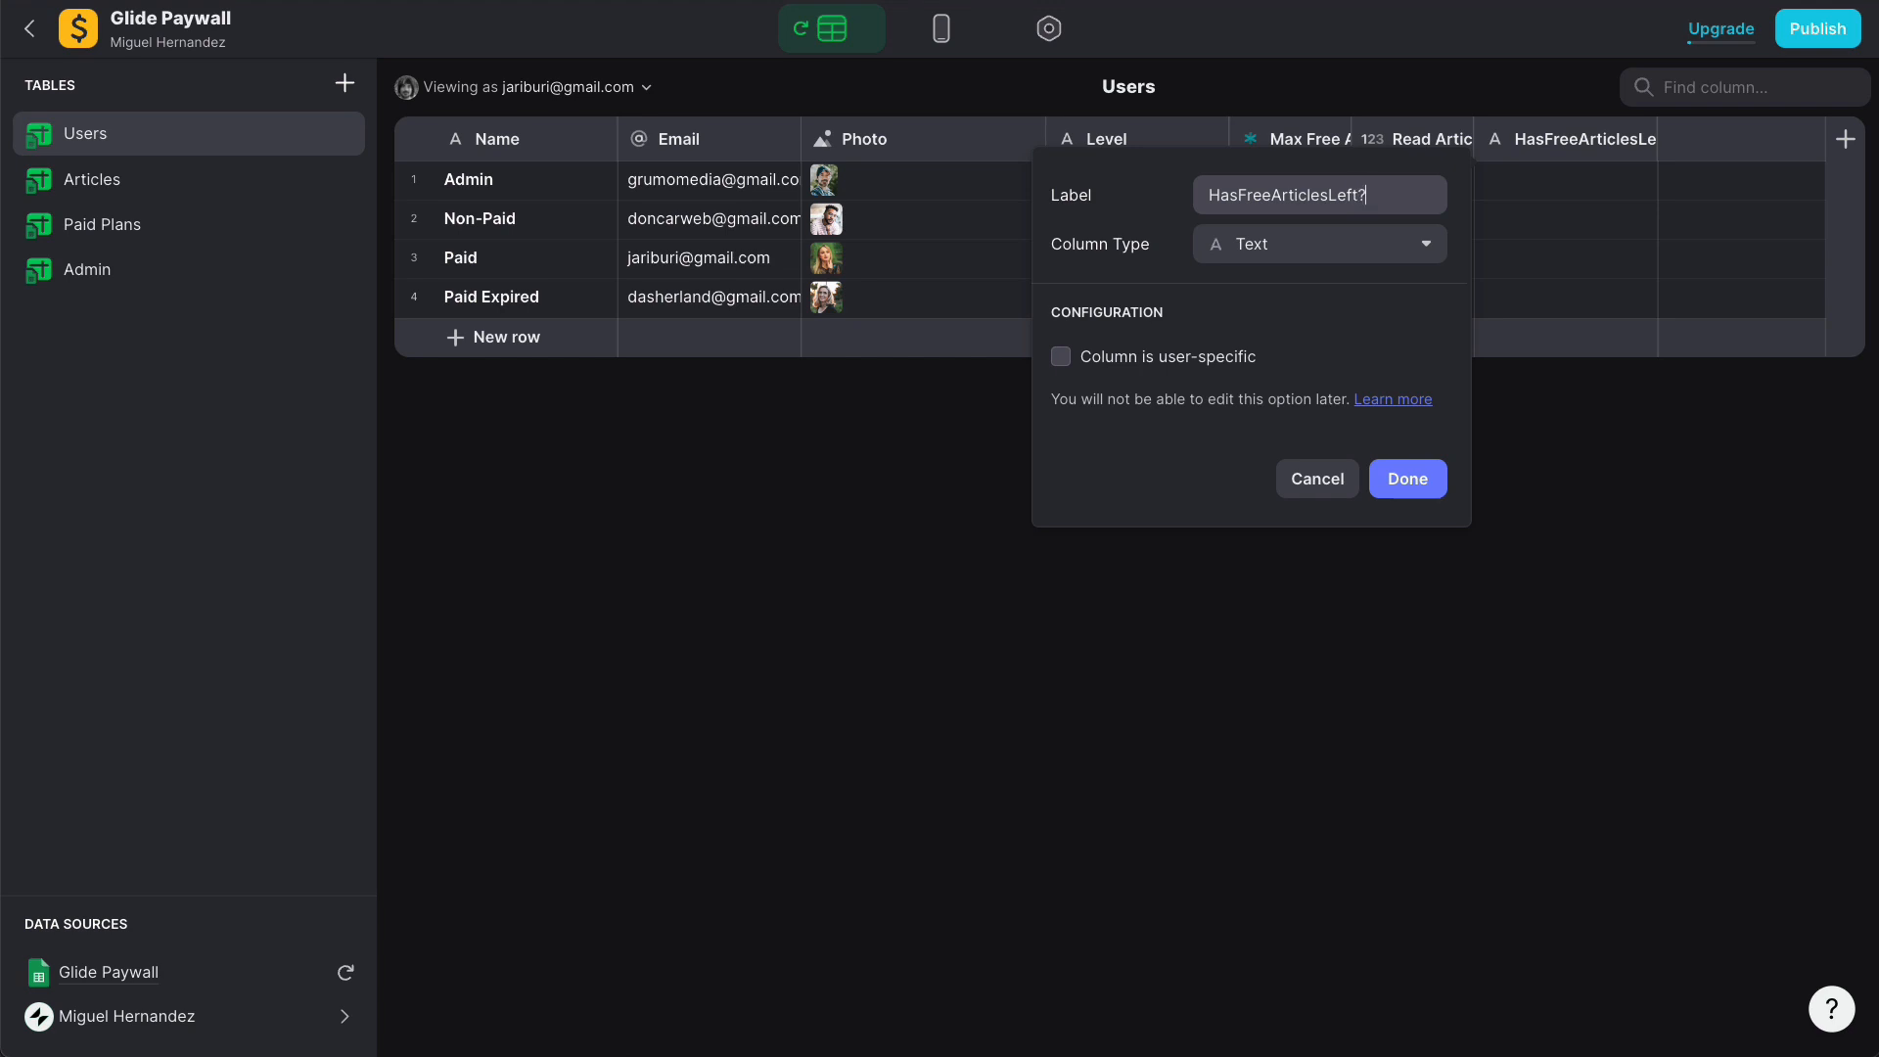
pyautogui.click(1329, 243)
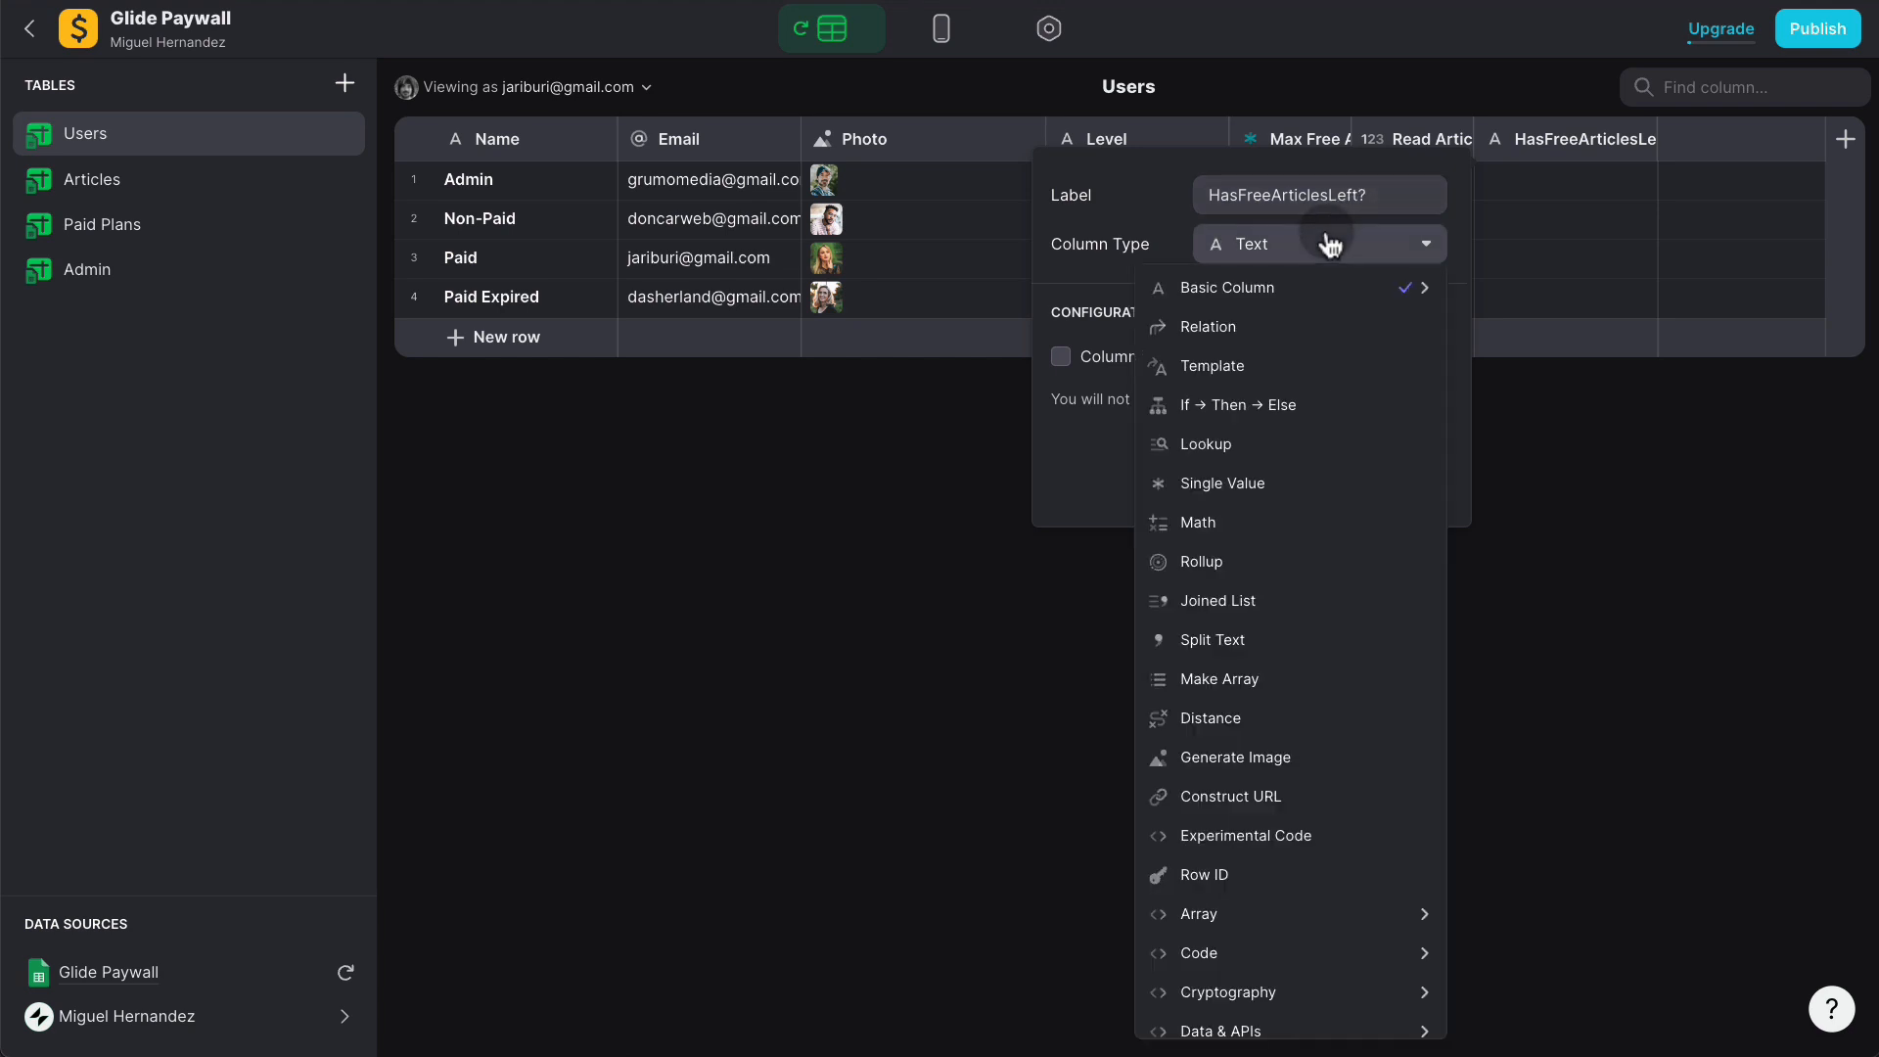
pyautogui.click(1289, 404)
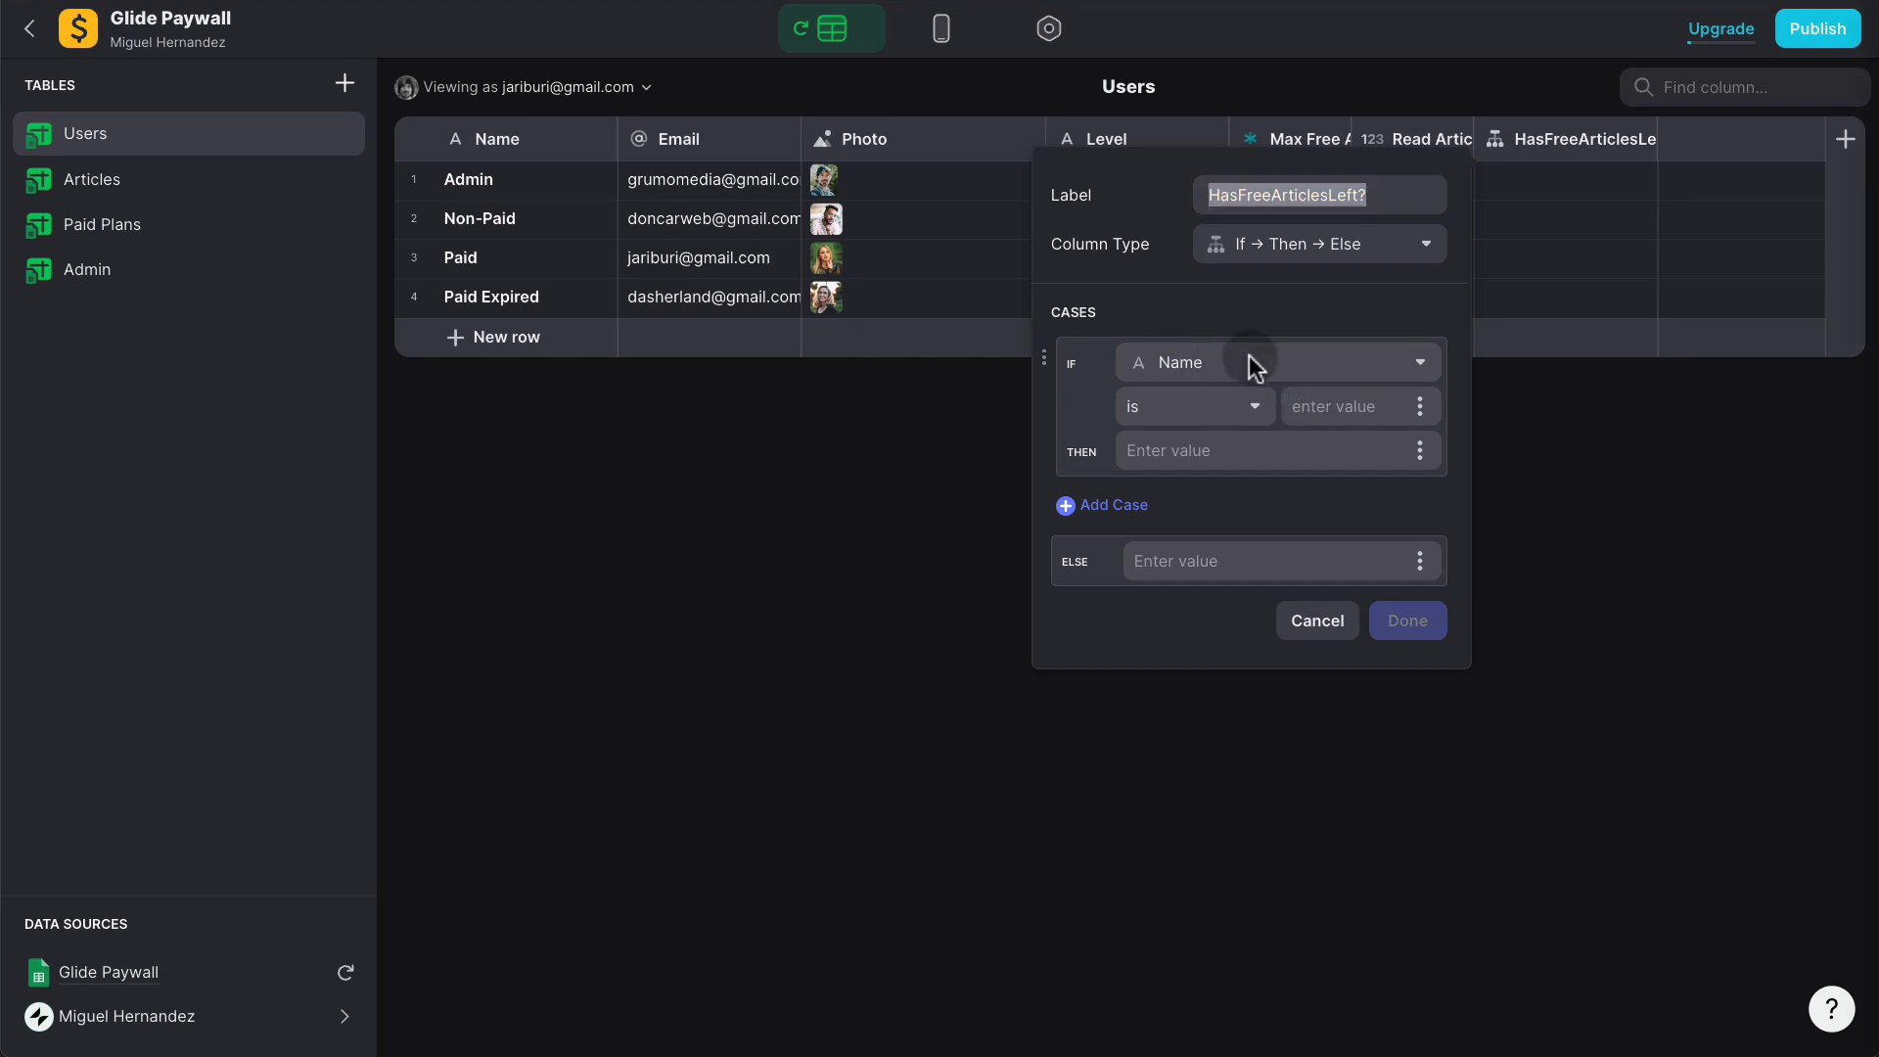
# Step: Have HasFreeArticlesLeft? return 1 if Read Articles is less than Max Free Artcles and 0 otherwise, and save it
pyautogui.click(1250, 361)
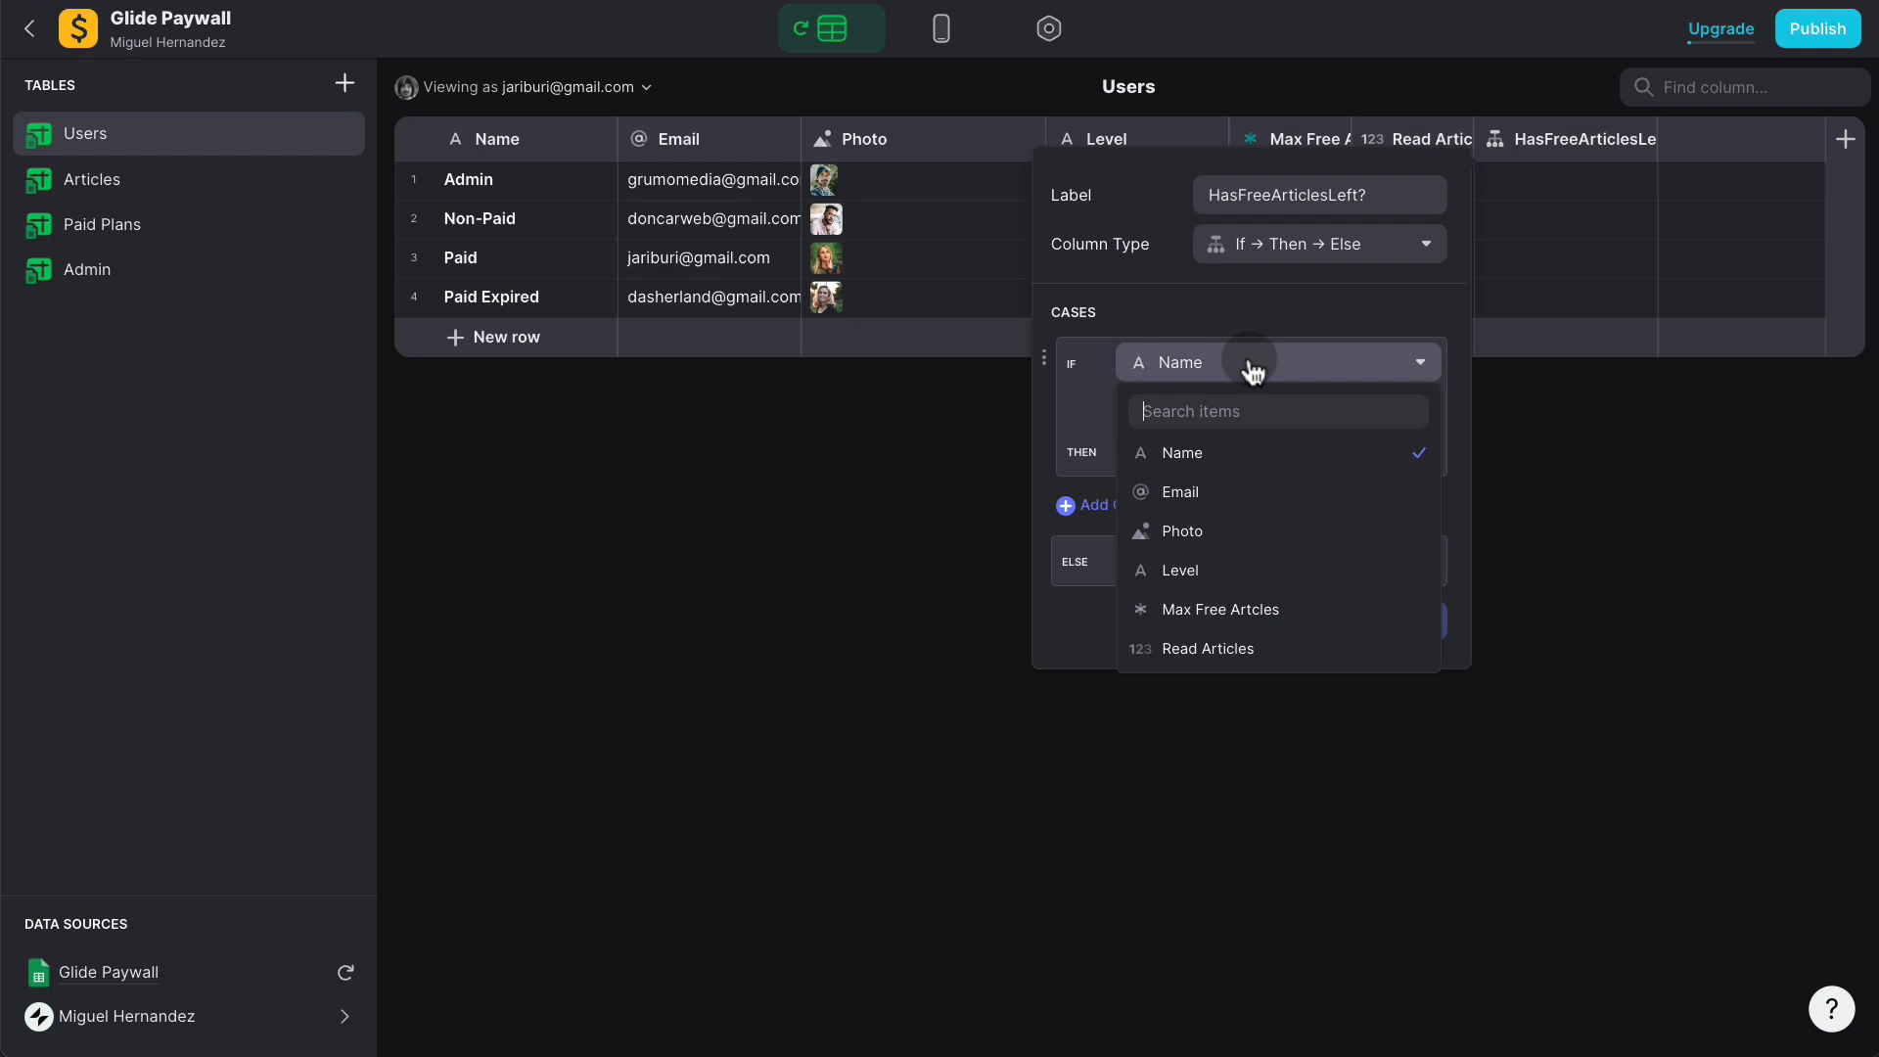
pyautogui.click(1246, 646)
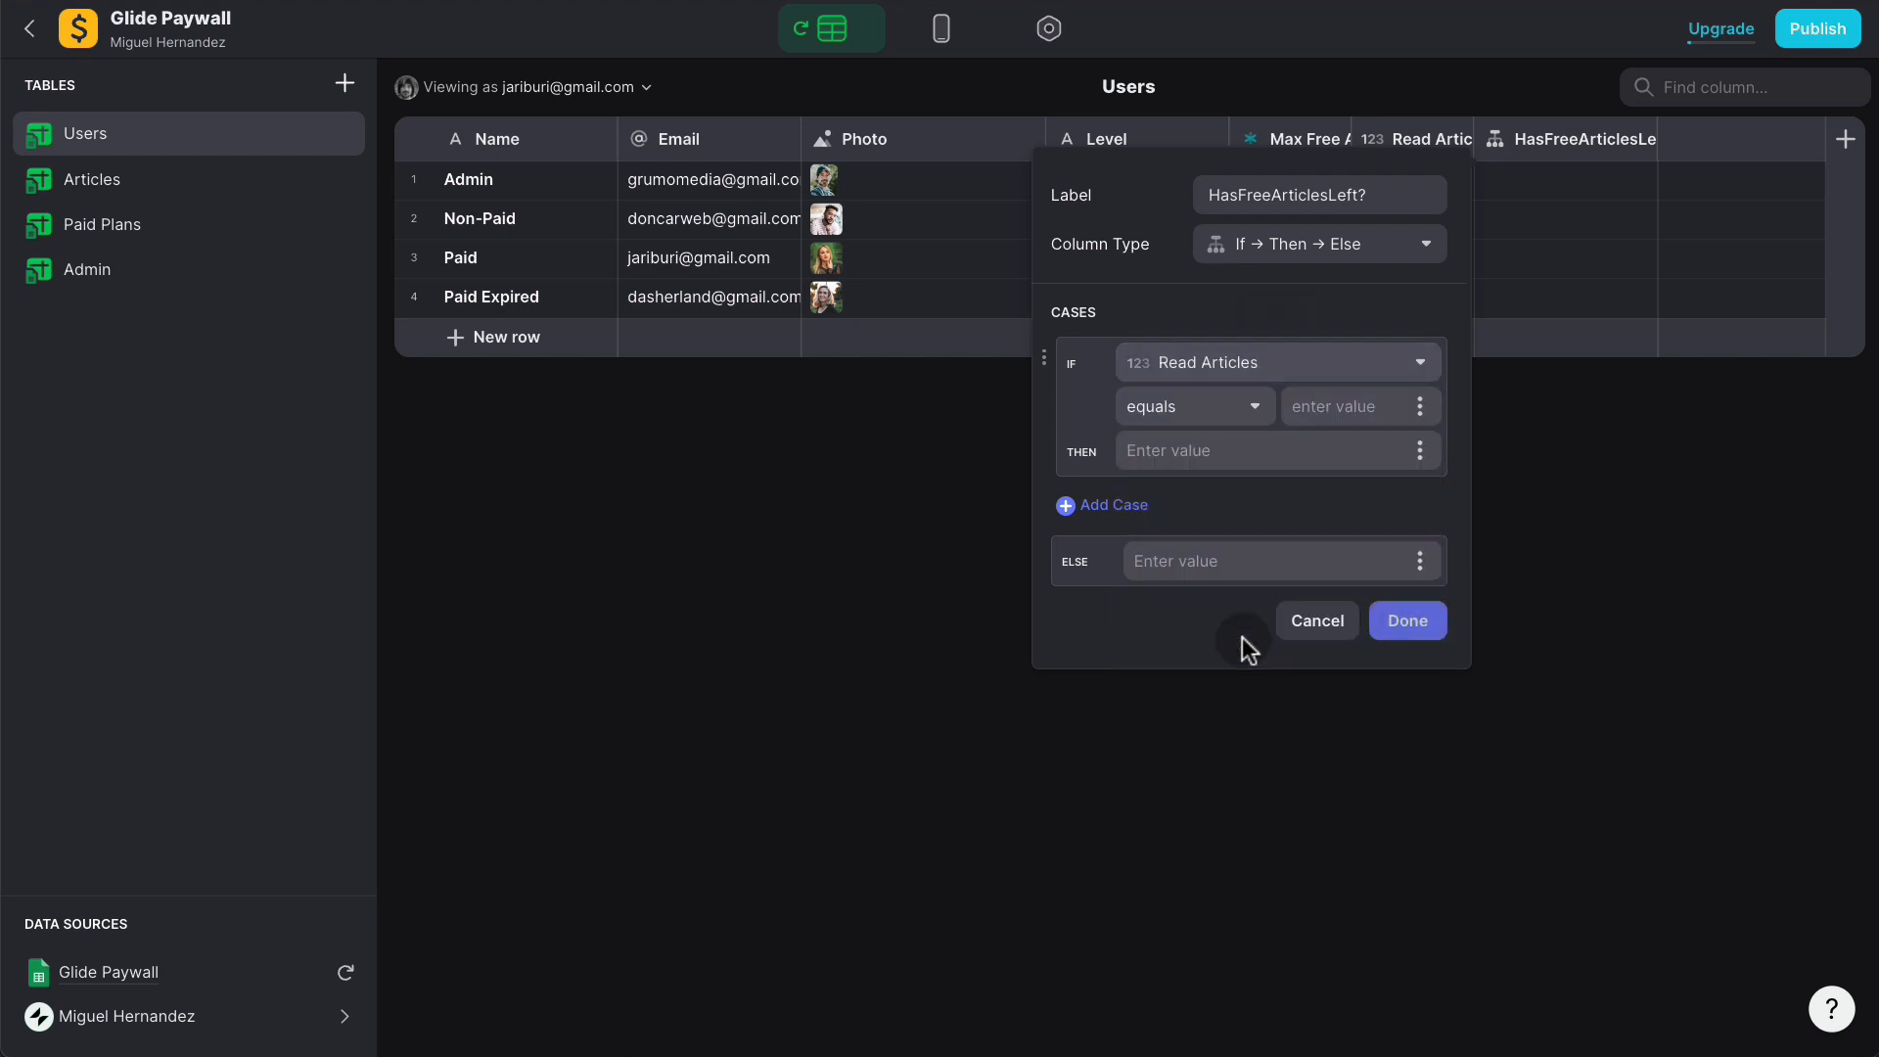
pyautogui.click(1249, 409)
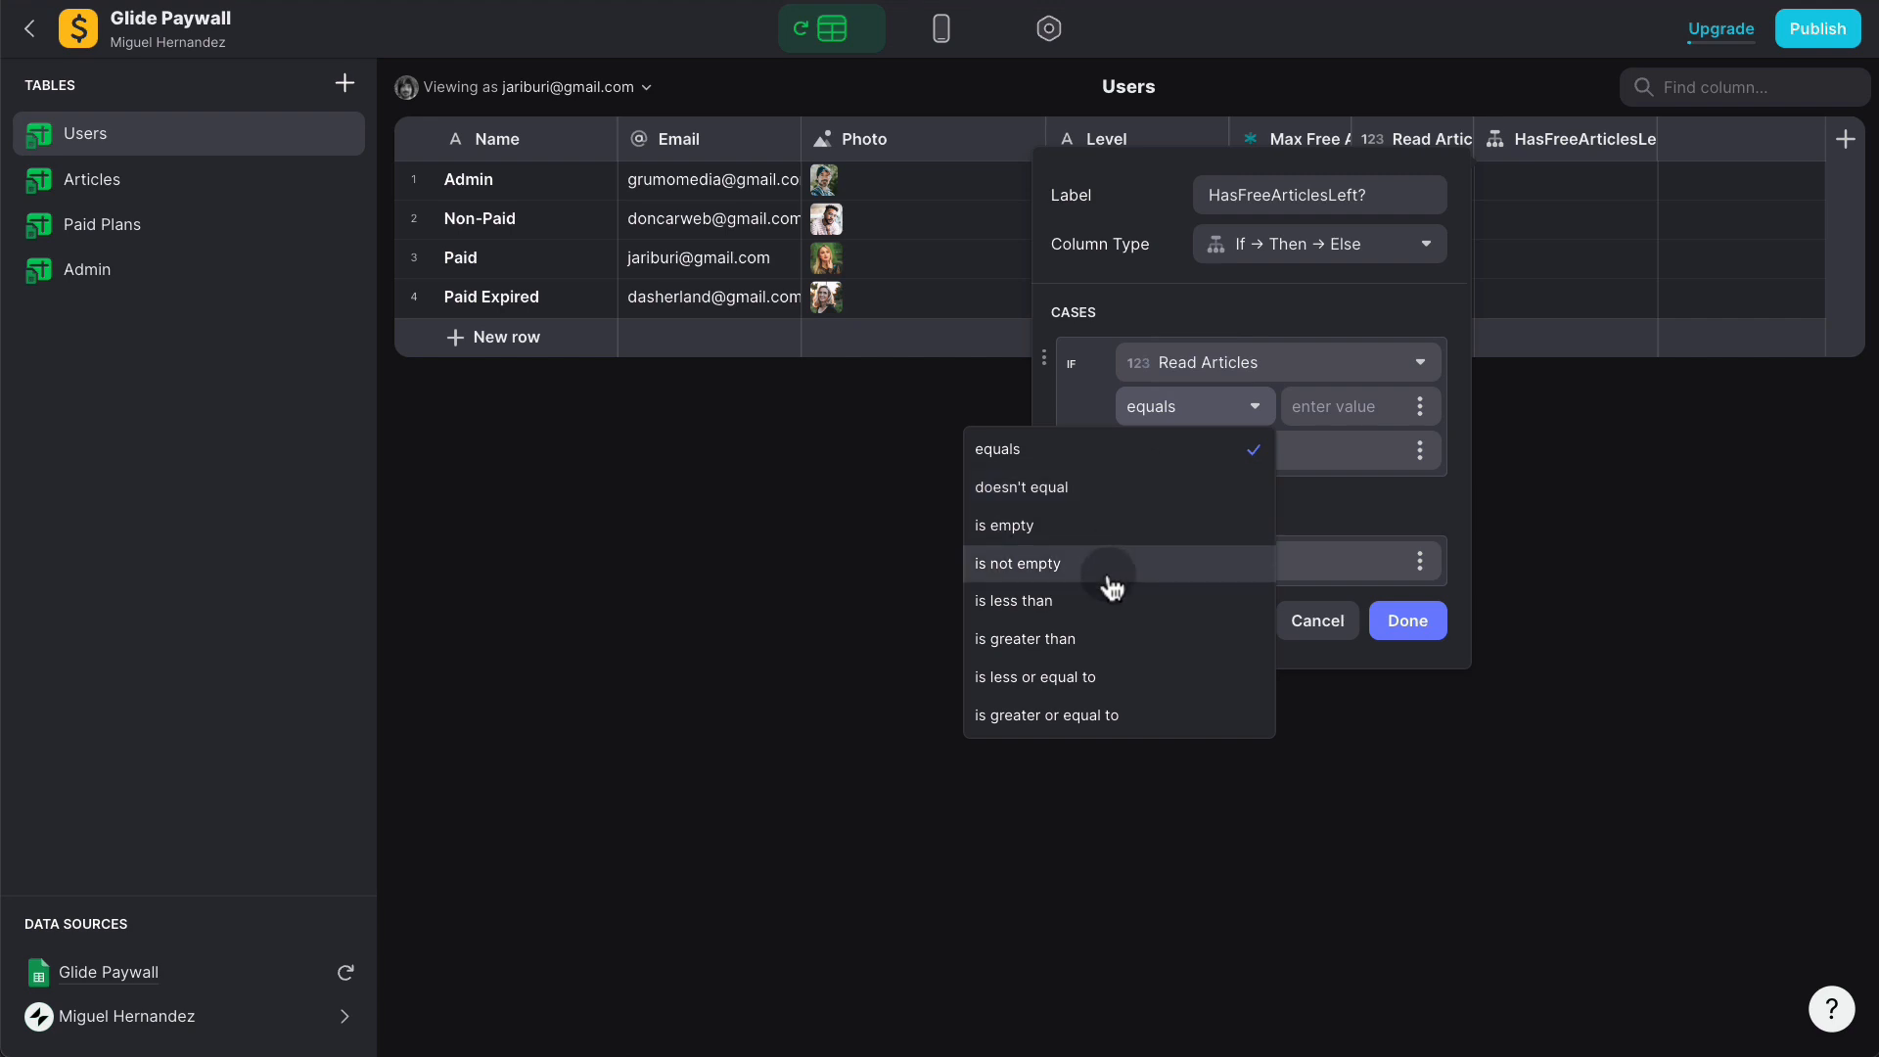
pyautogui.click(1091, 605)
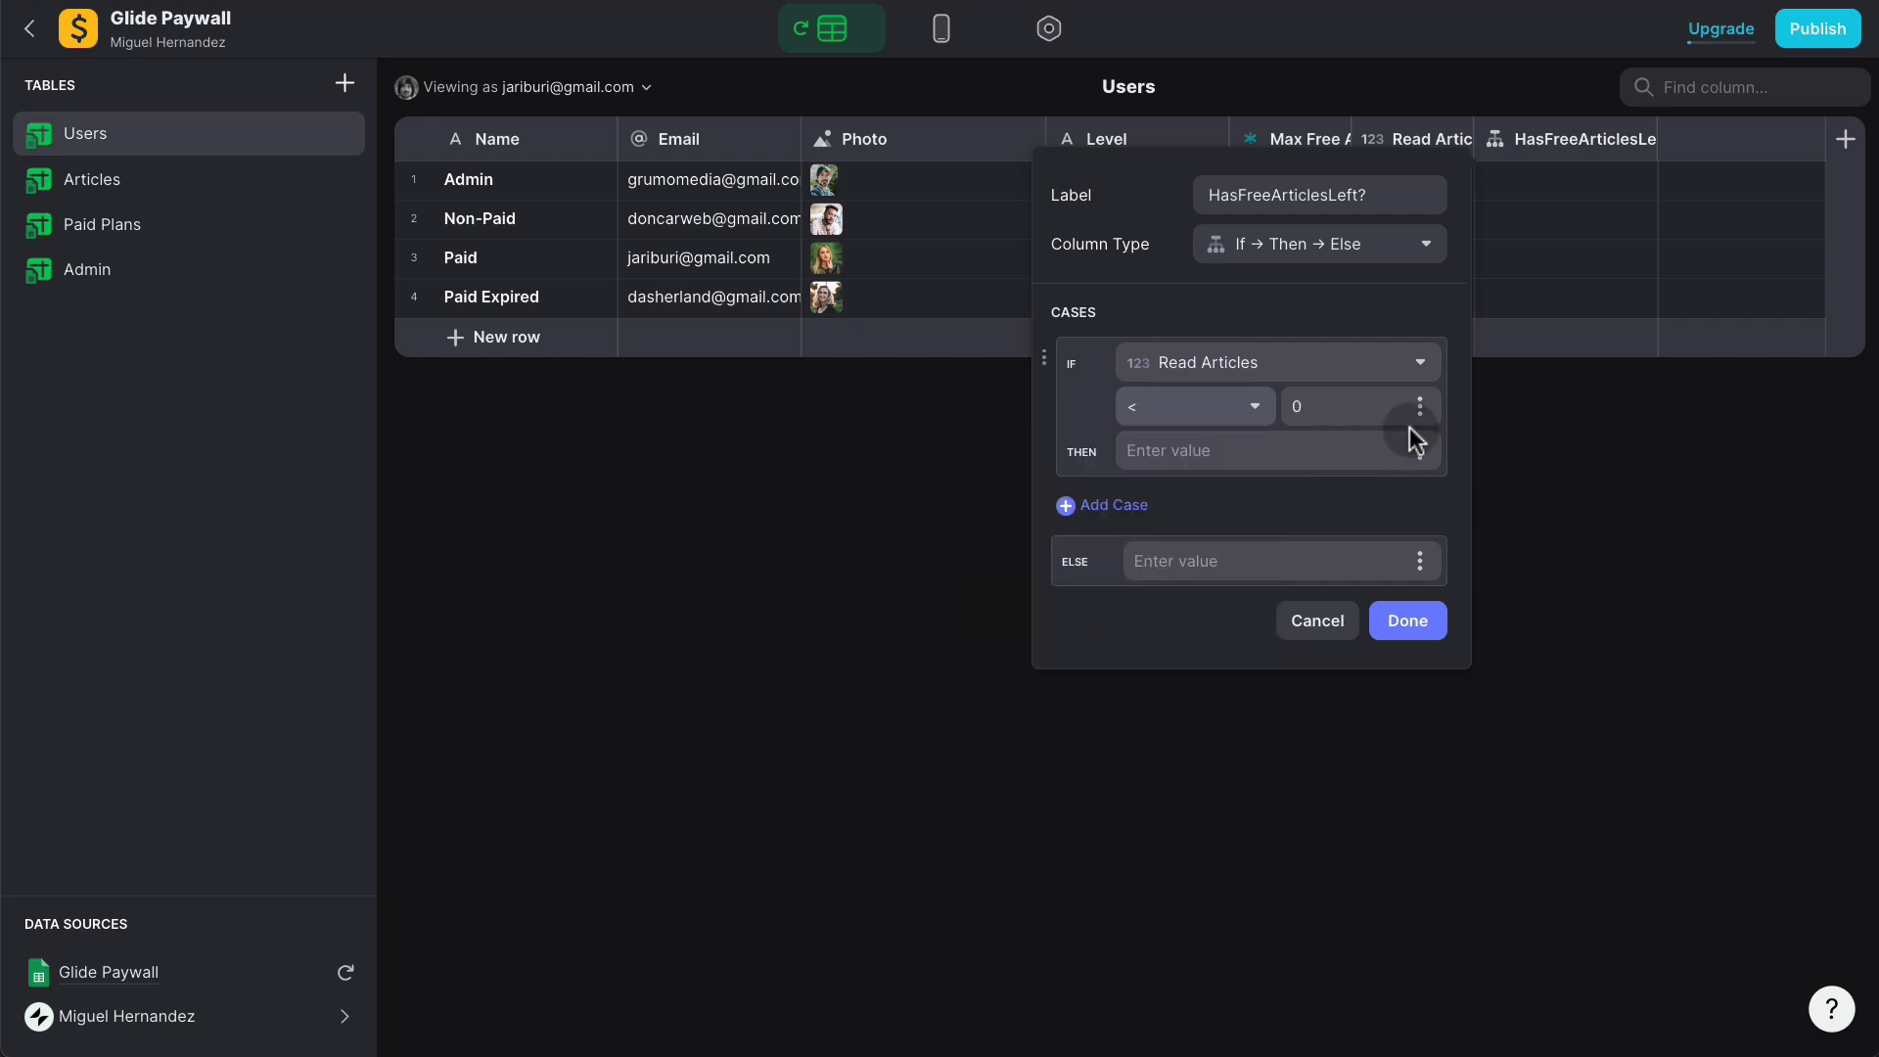
pyautogui.click(1418, 409)
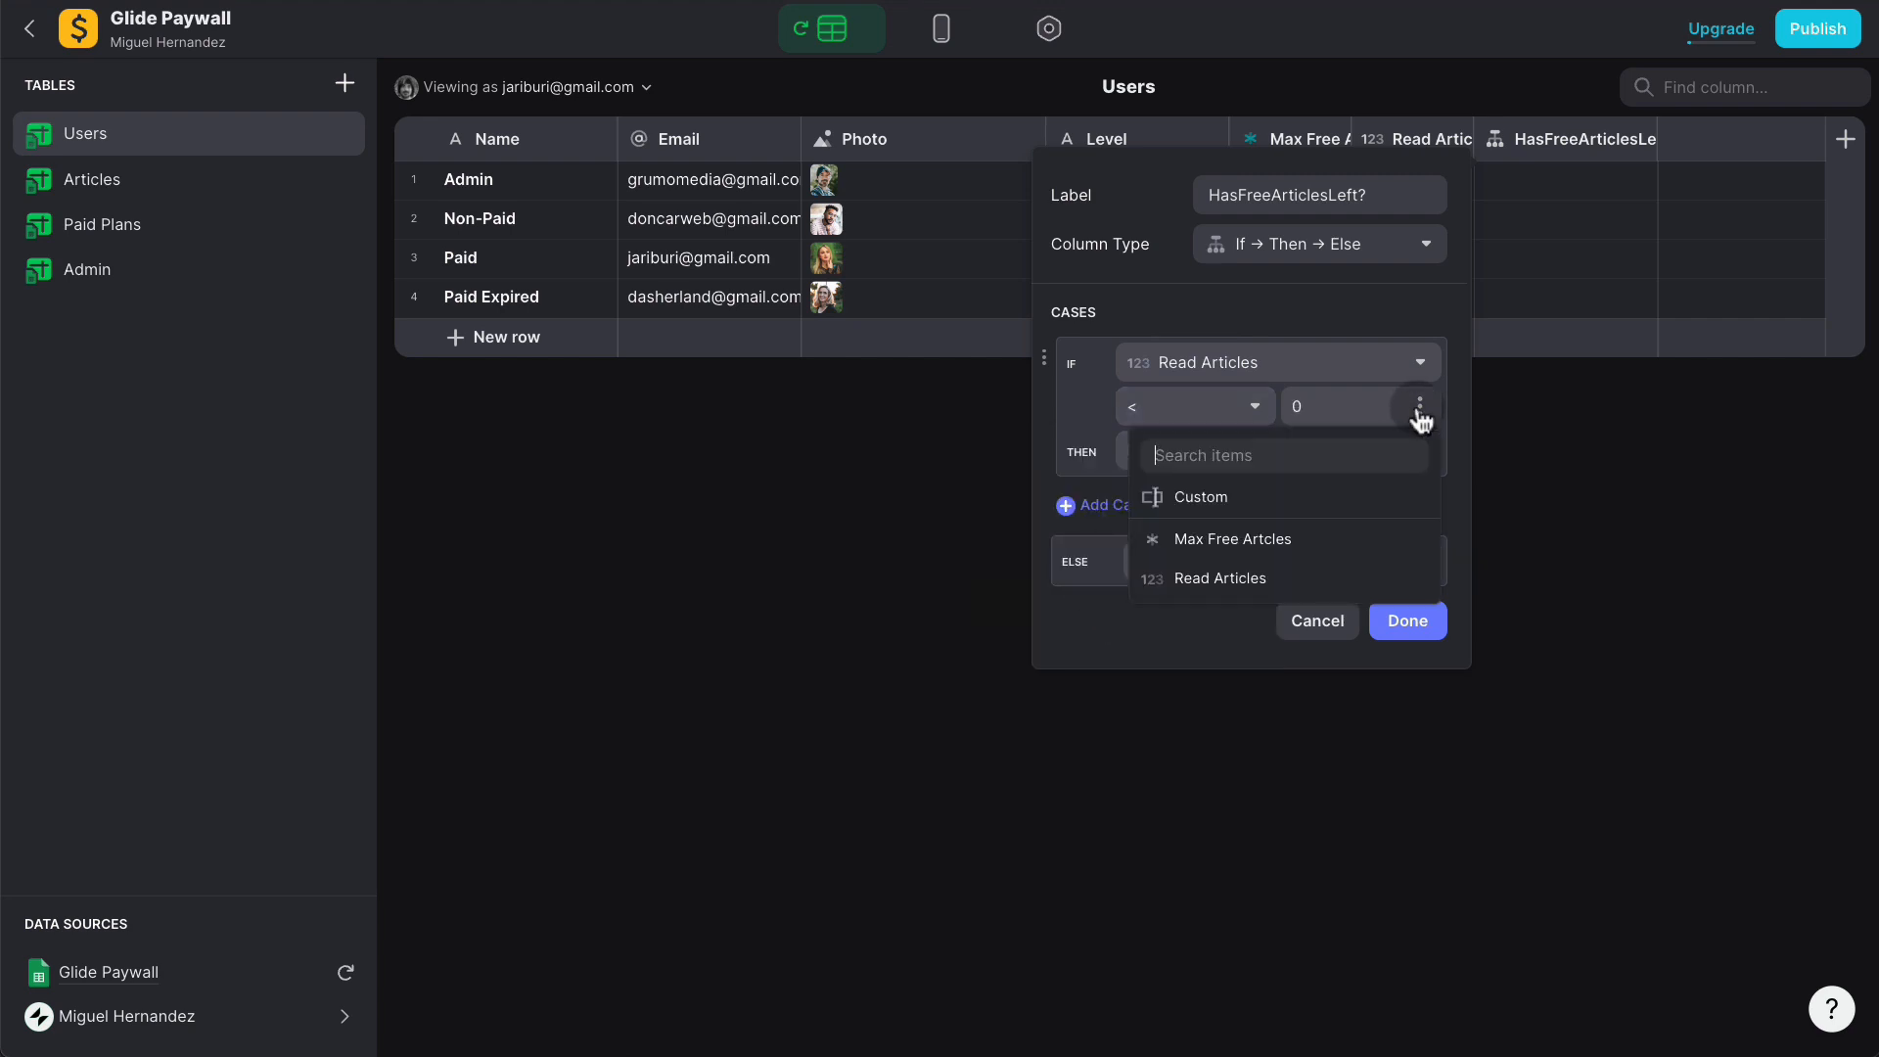
pyautogui.click(1294, 541)
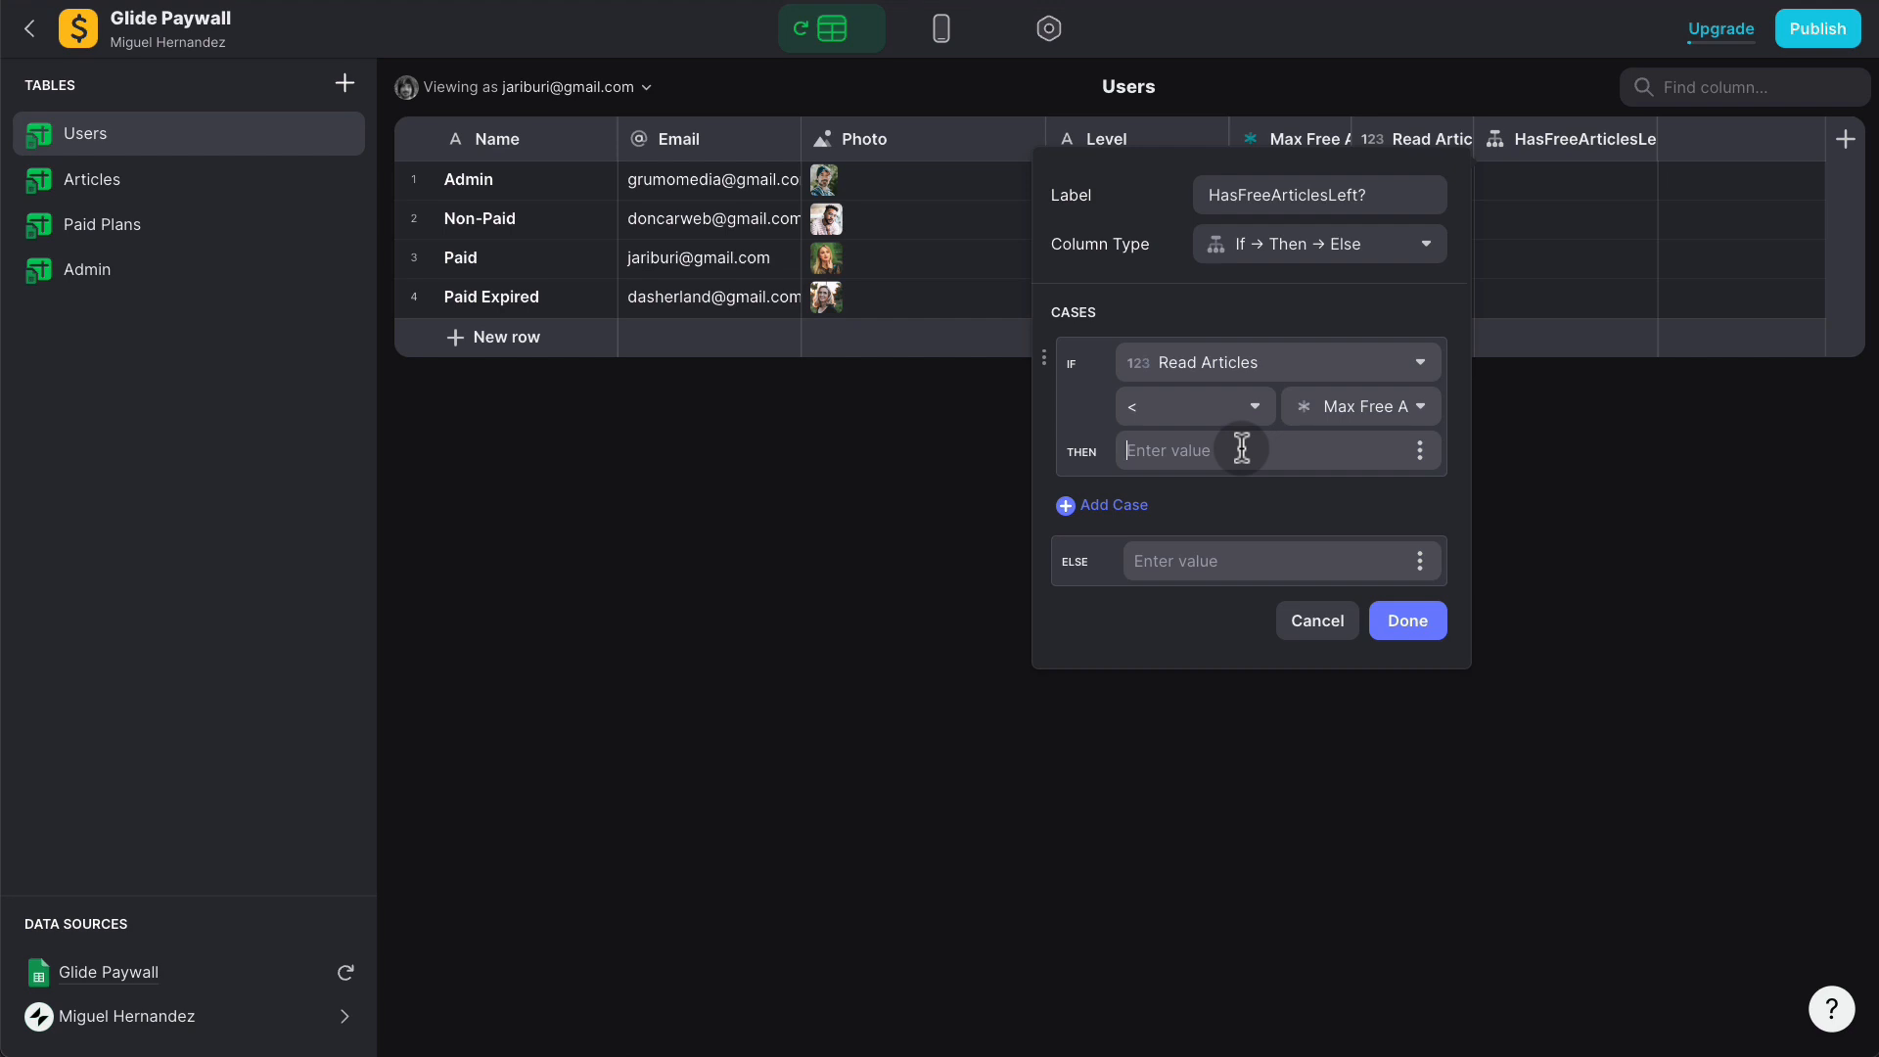
pyautogui.write('1')
pyautogui.click(1229, 548)
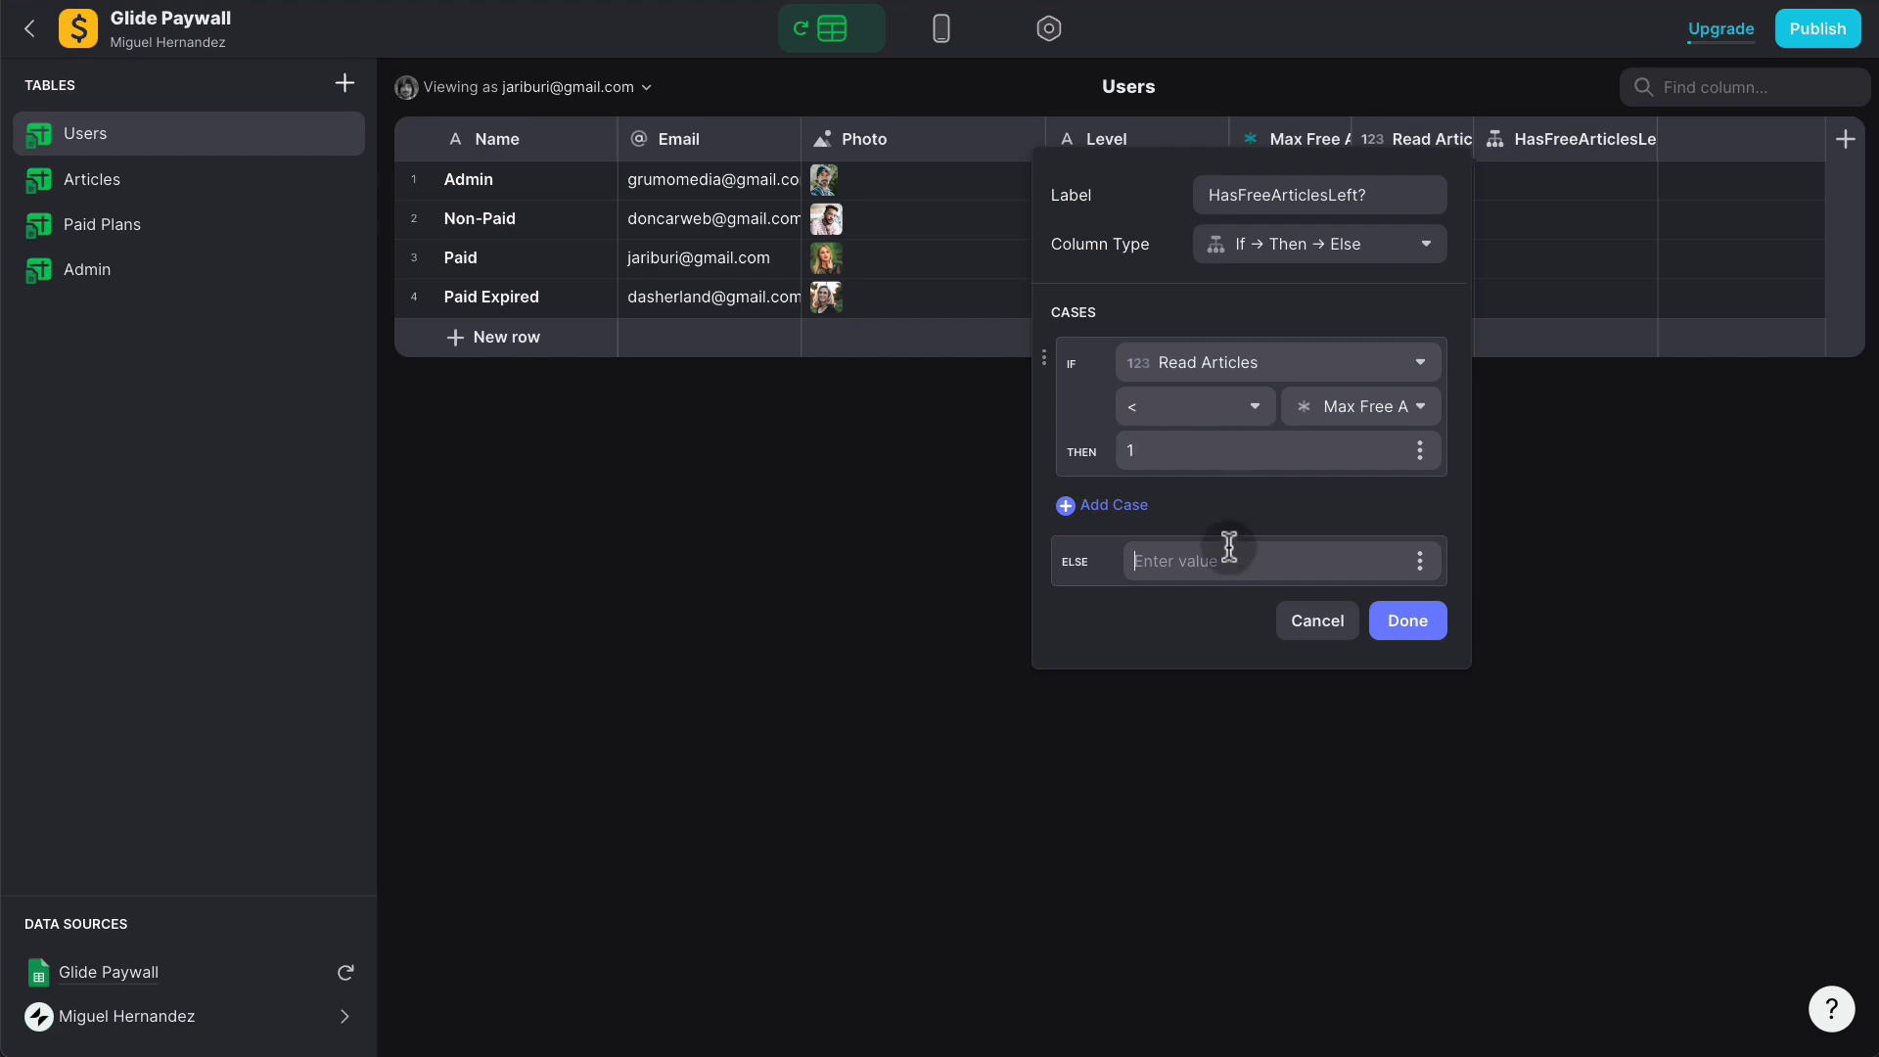
pyautogui.write('0')
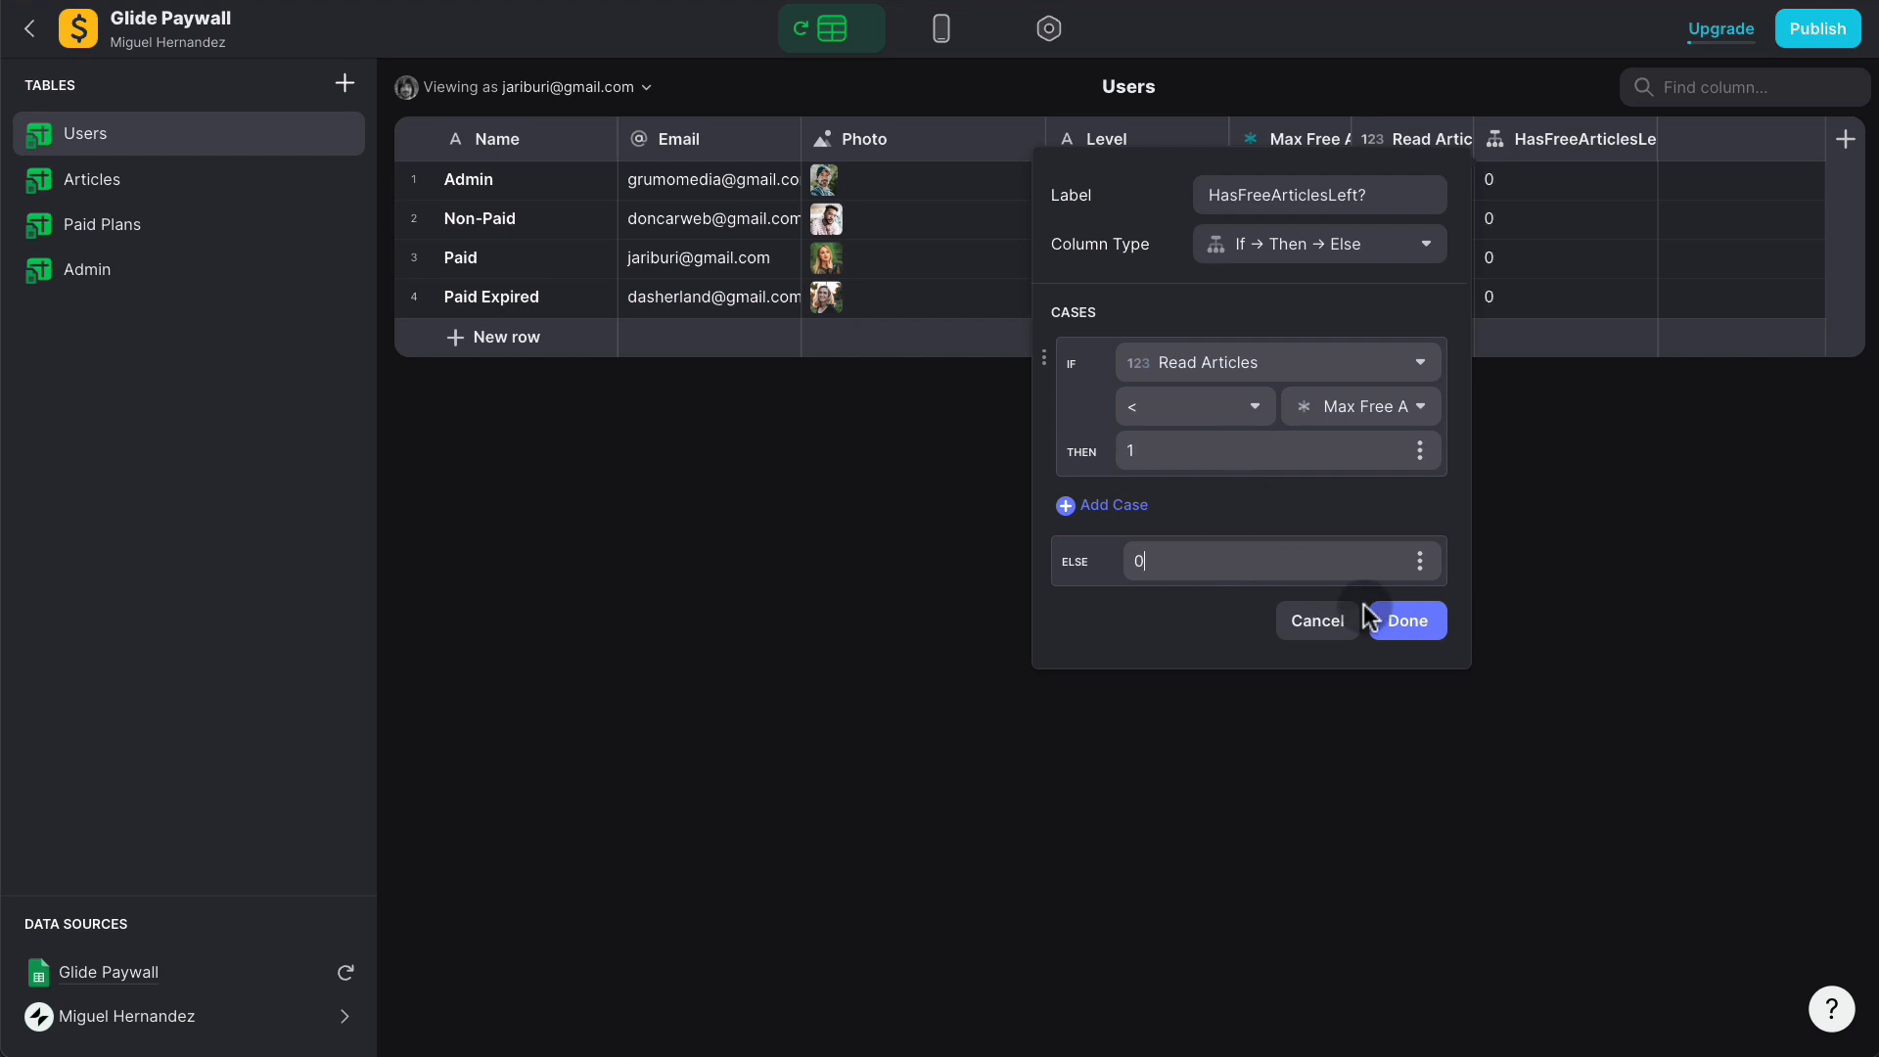
pyautogui.click(1382, 620)
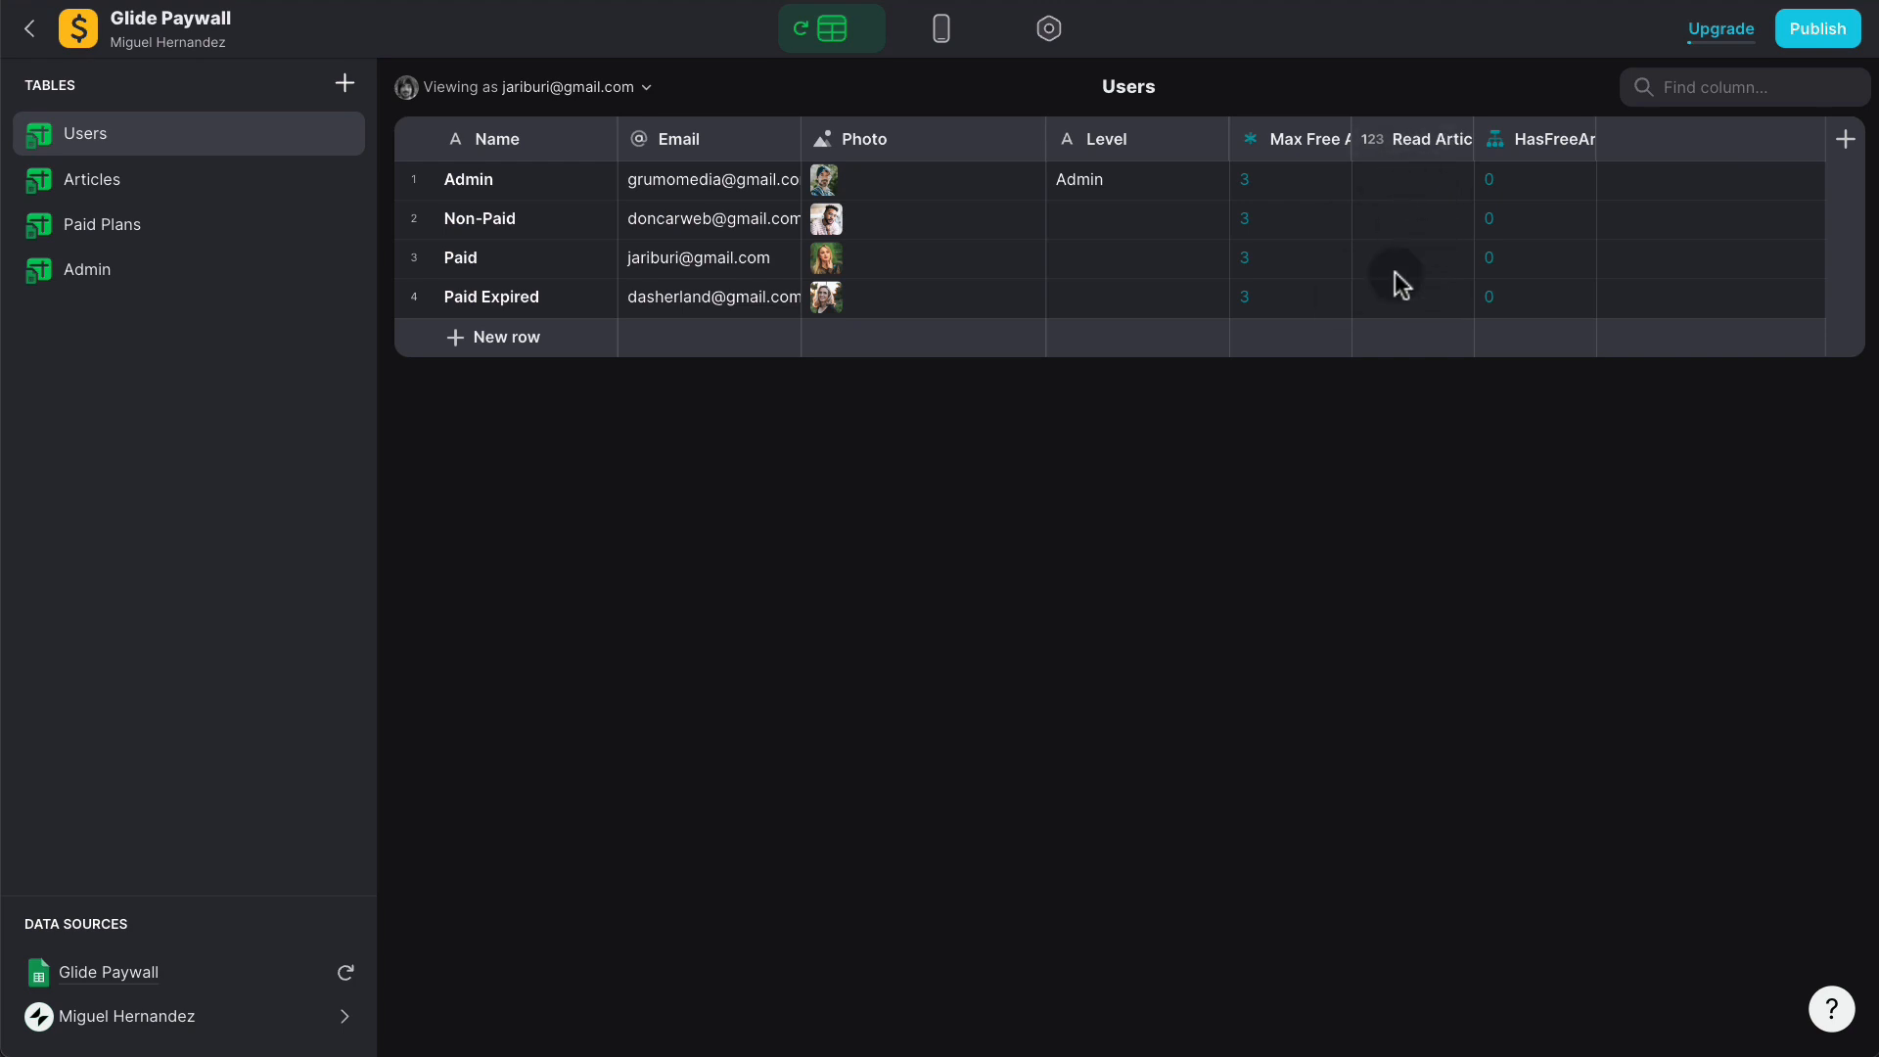
# Step: Duplicate the HasFreeArticlesLeft? column and label the copy "Read IF"
pyautogui.moveTo(1458, 149)
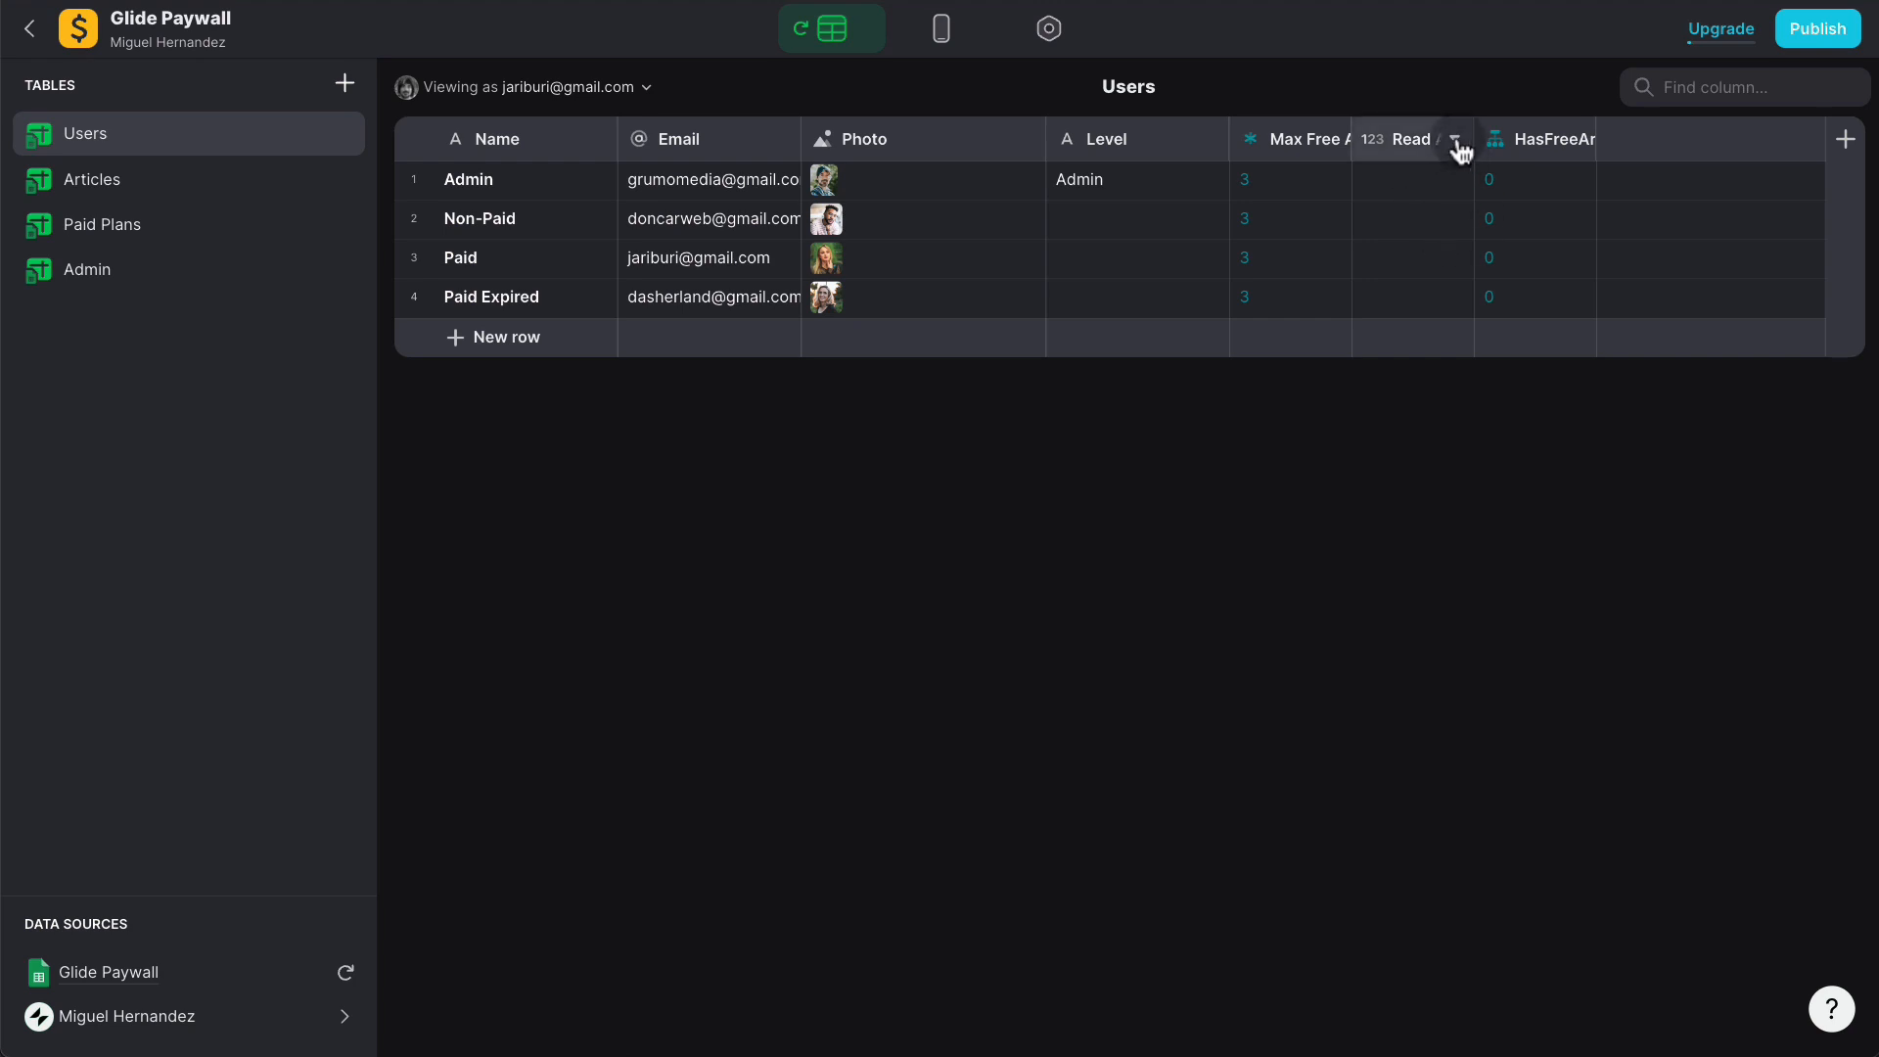
pyautogui.click(1580, 139)
pyautogui.click(1446, 223)
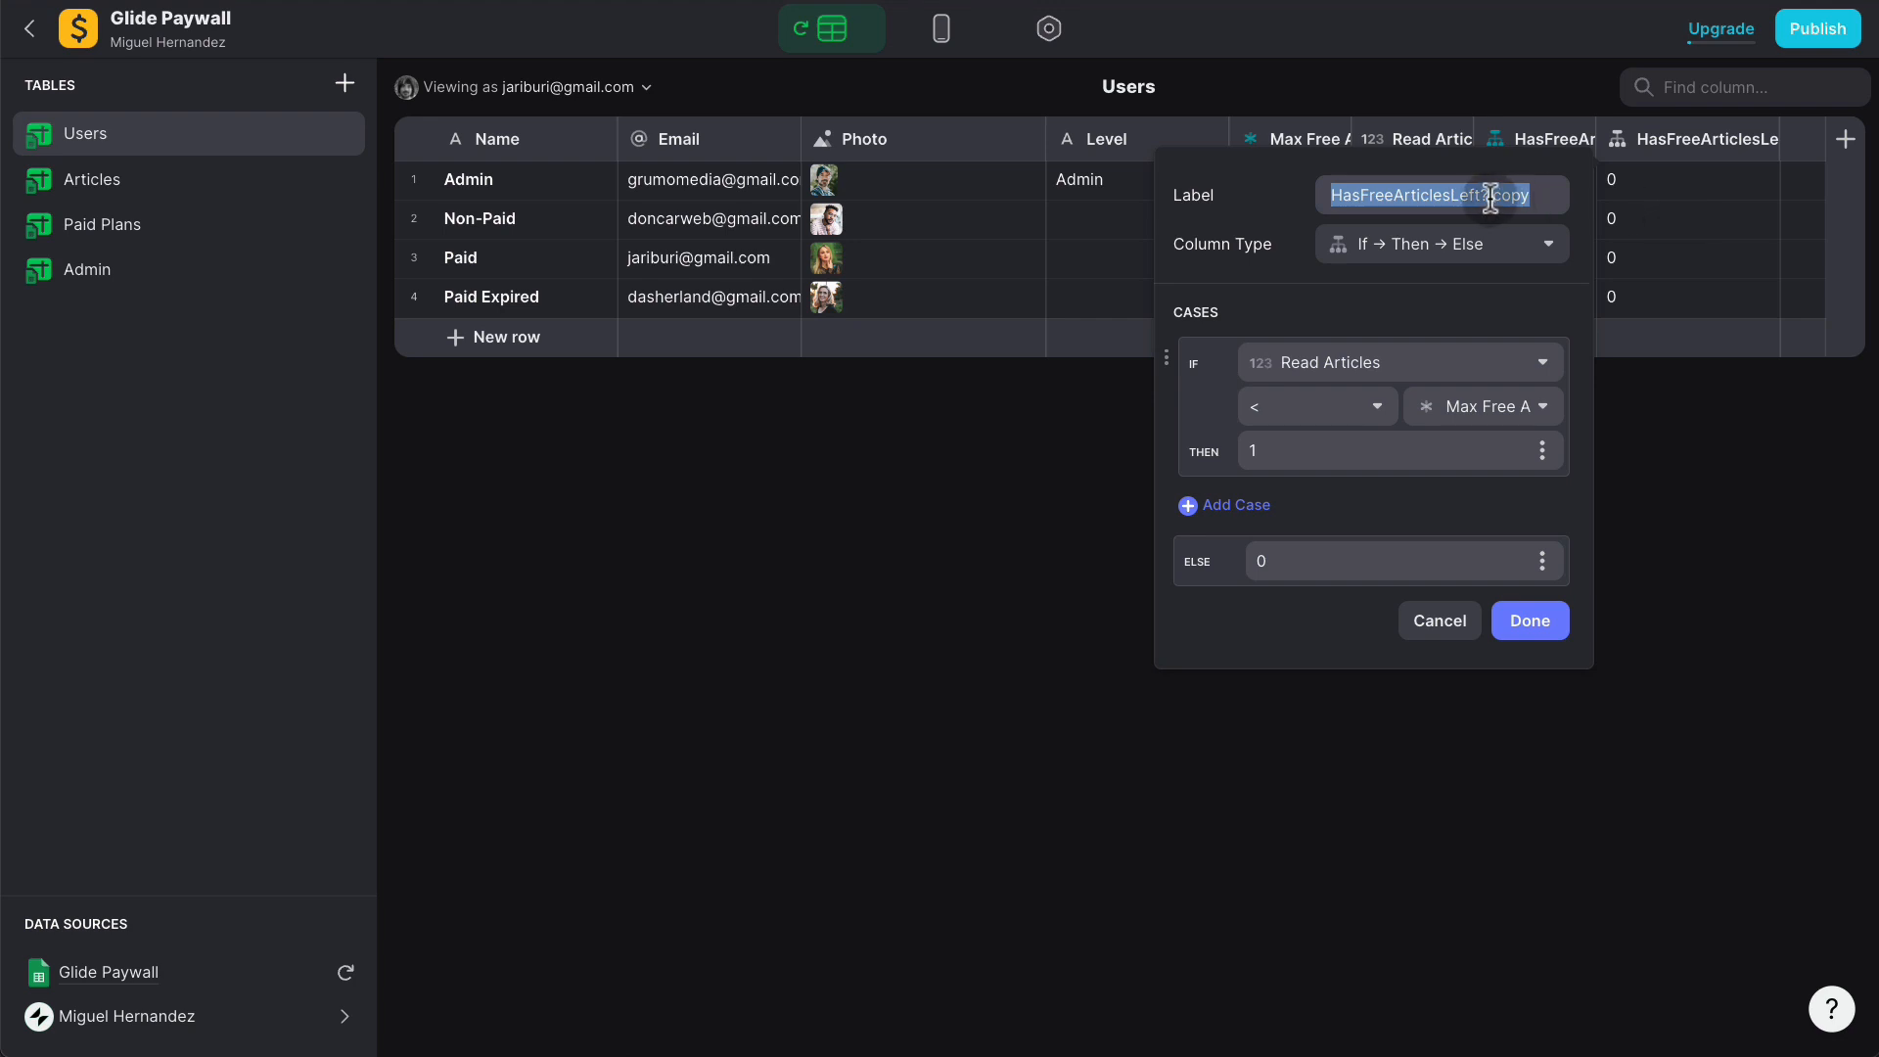
pyautogui.write('Read IF')
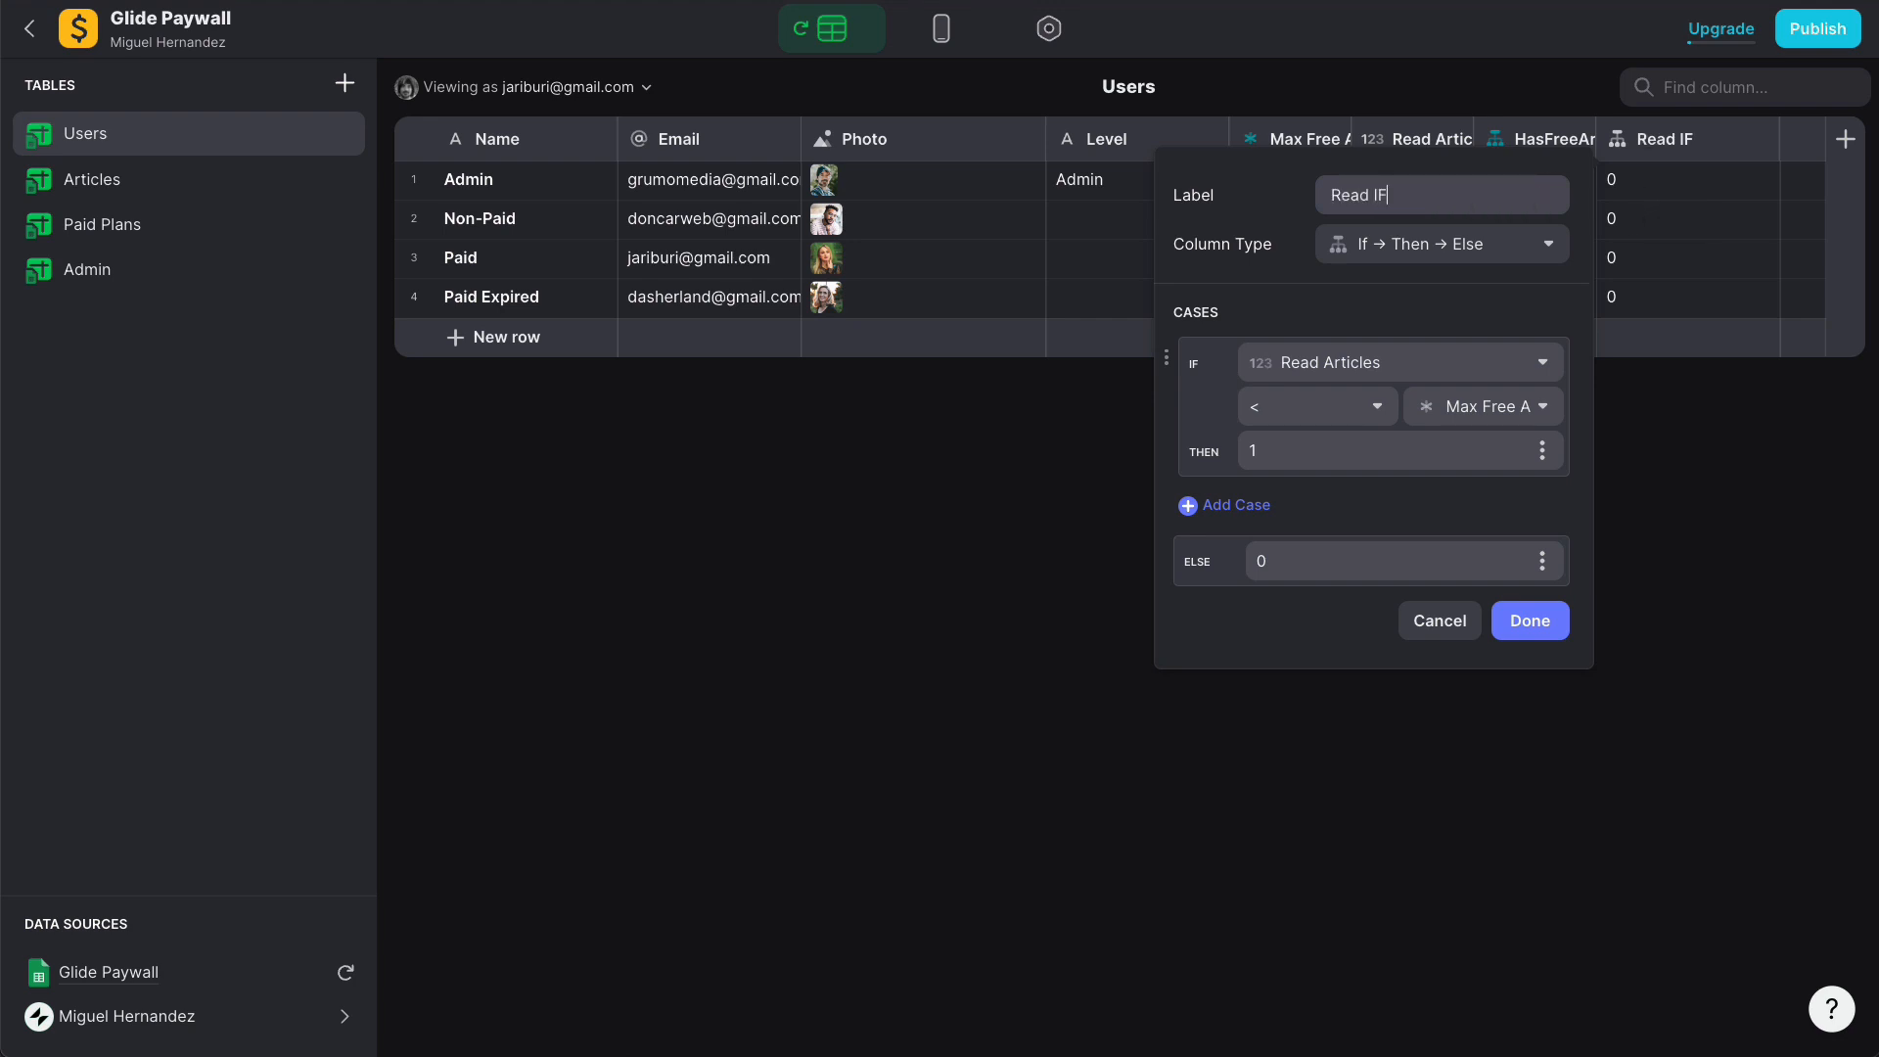
# Step: Have Read IF return 0 if Read Articles is empty and the Read Articles value otherwise, and place it before HasFreeArticlesLeft?
pyautogui.click(1382, 364)
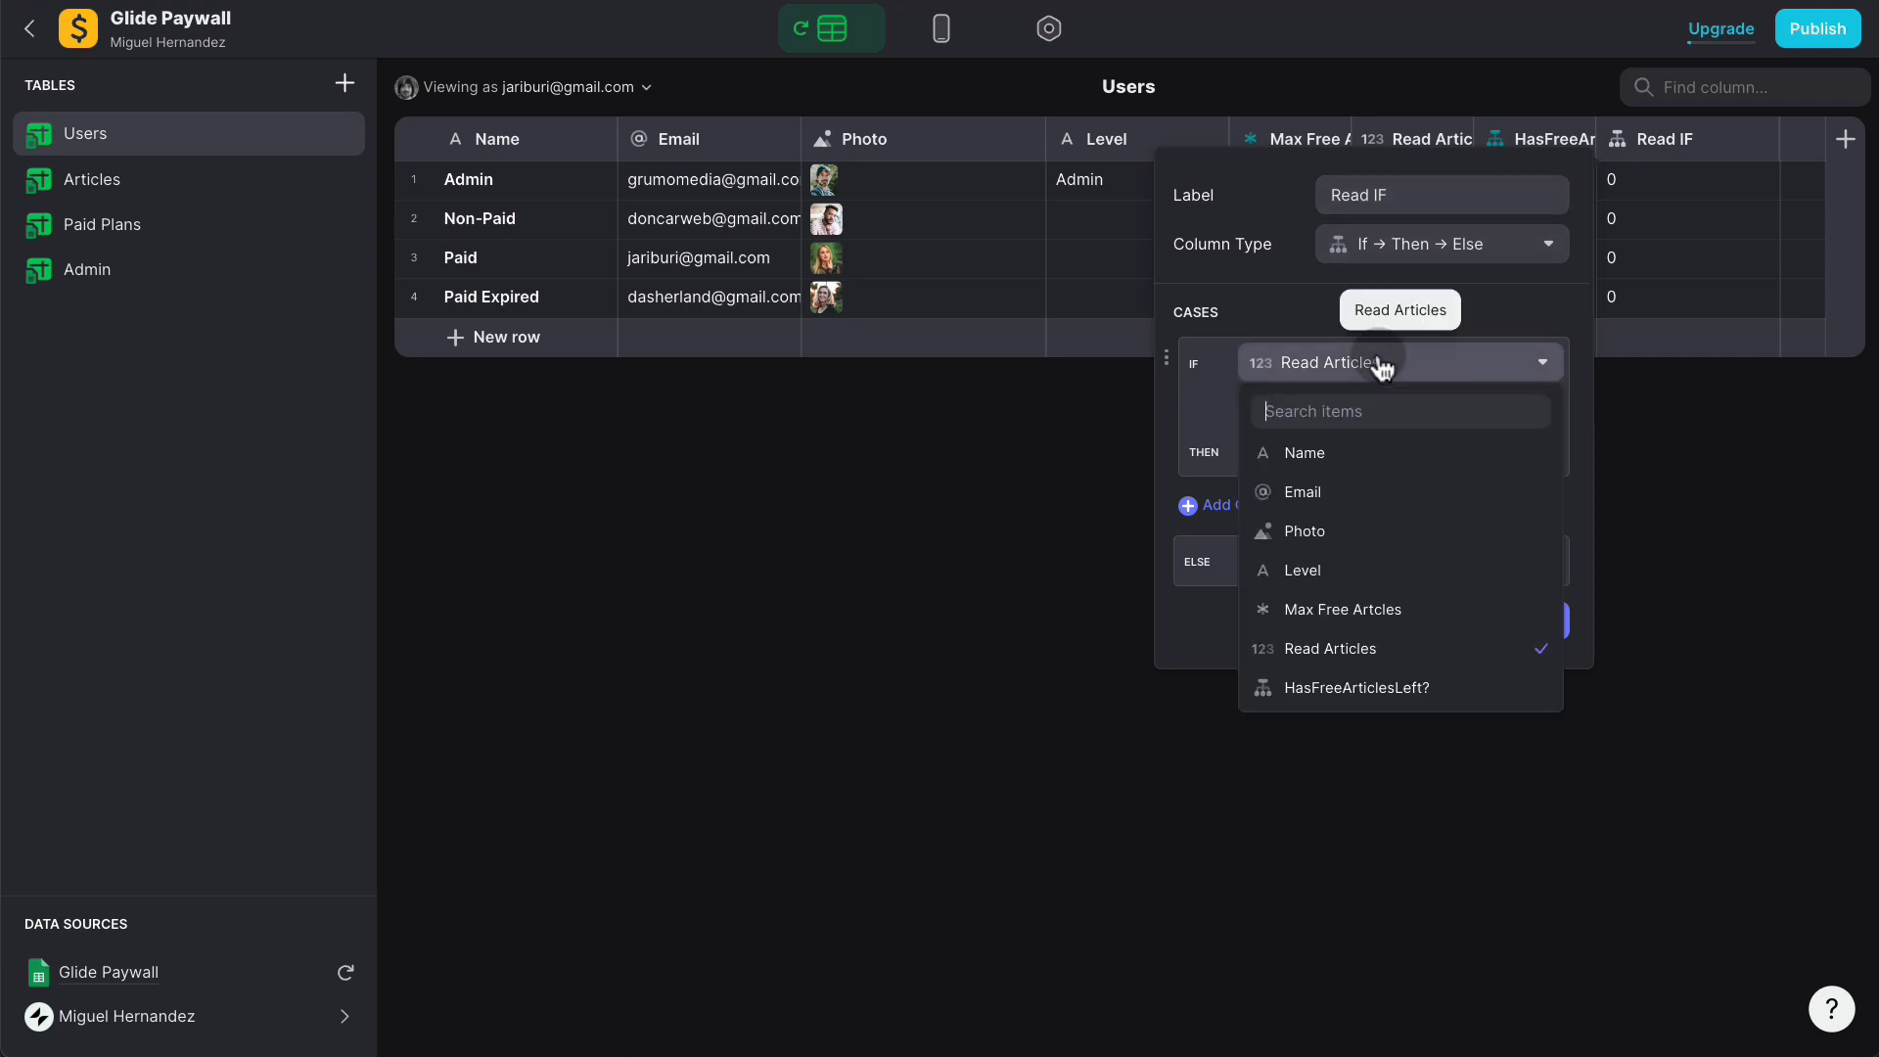
pyautogui.click(1377, 313)
pyautogui.click(1327, 411)
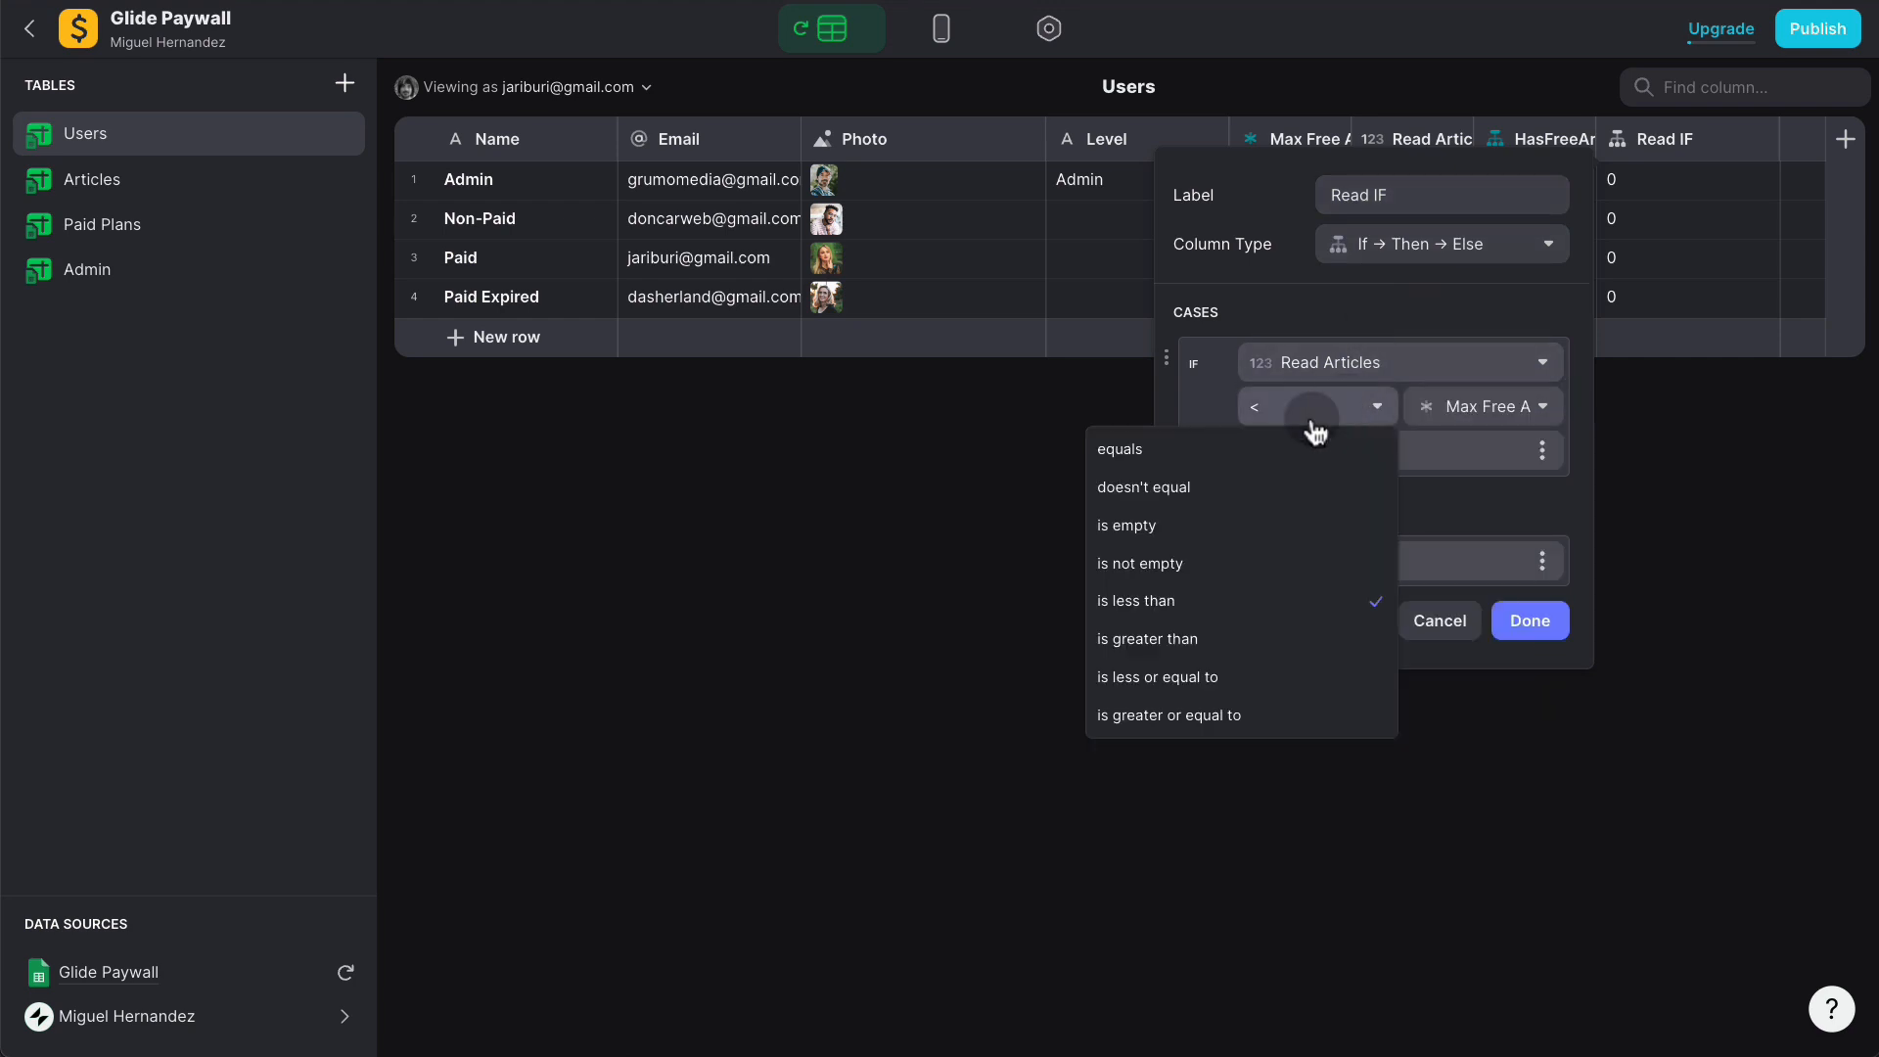
pyautogui.click(1211, 524)
pyautogui.click(1409, 453)
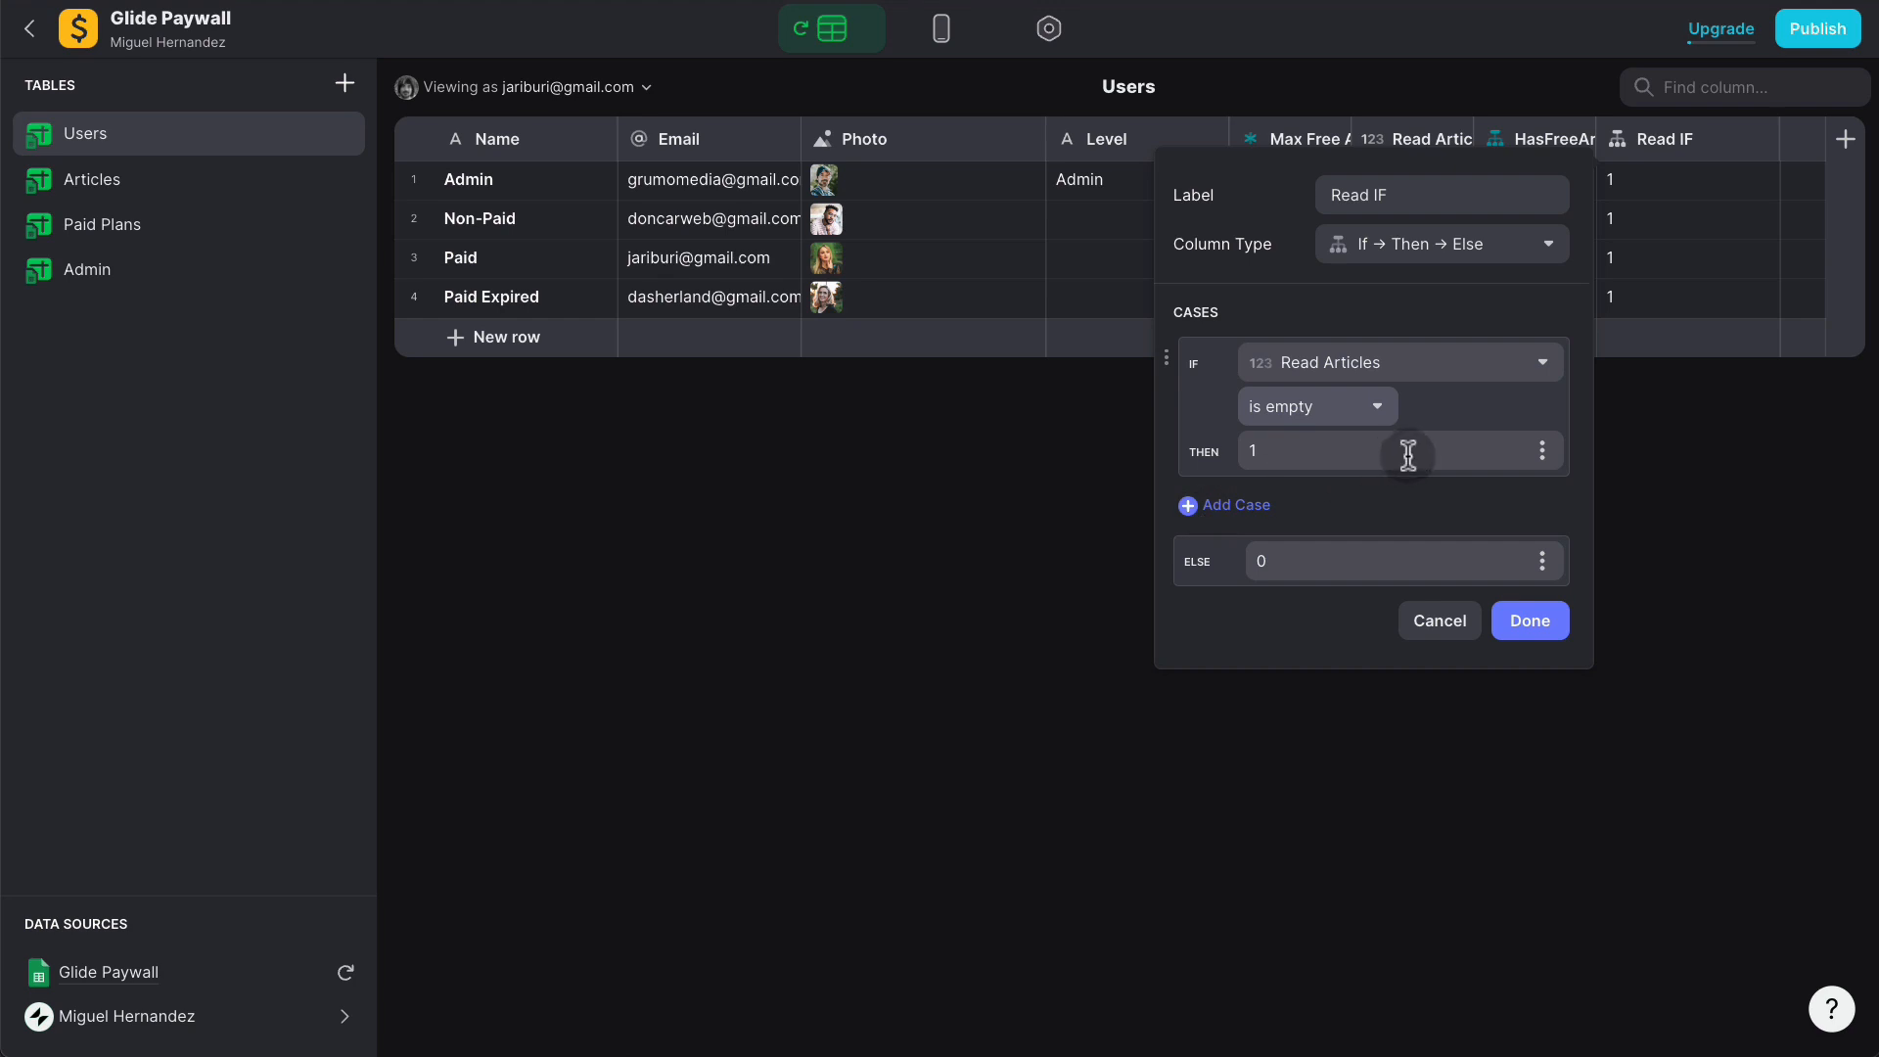
pyautogui.press('BackSpace')
pyautogui.write('0')
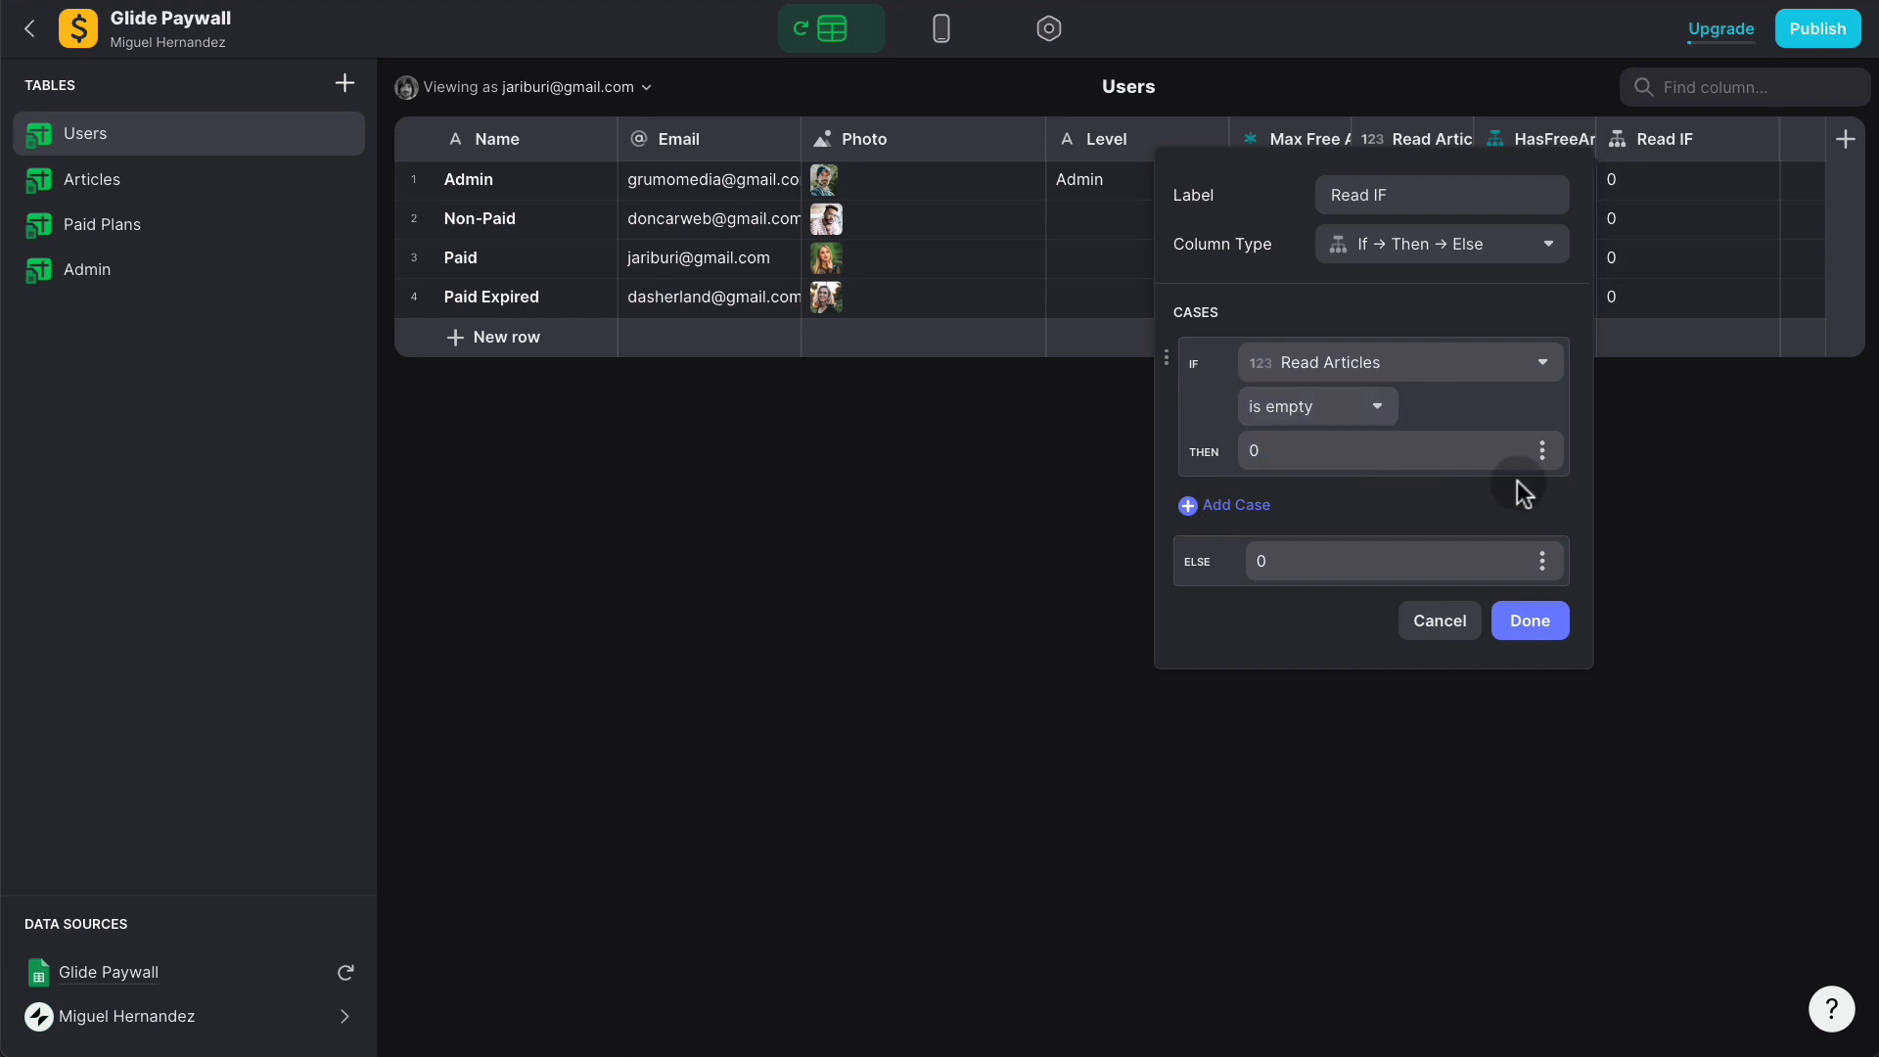
pyautogui.click(1544, 561)
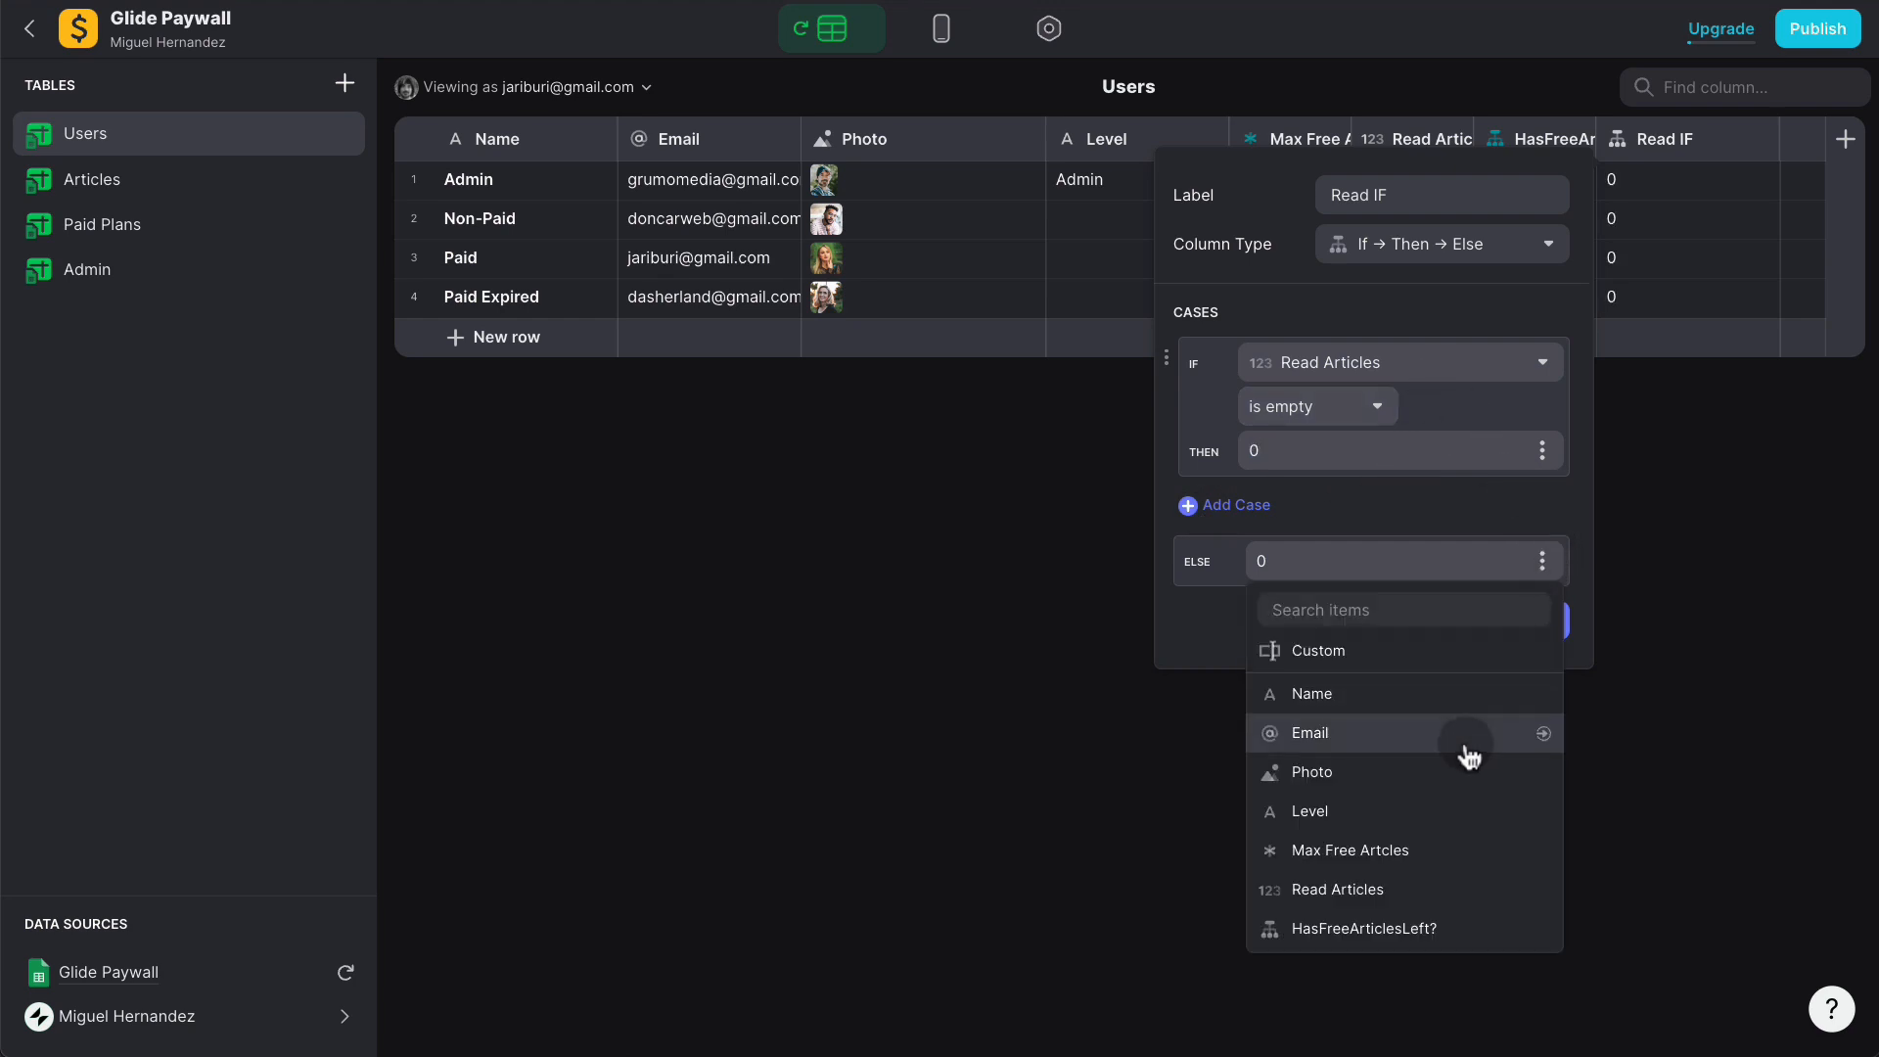
pyautogui.click(1427, 887)
pyautogui.click(1532, 636)
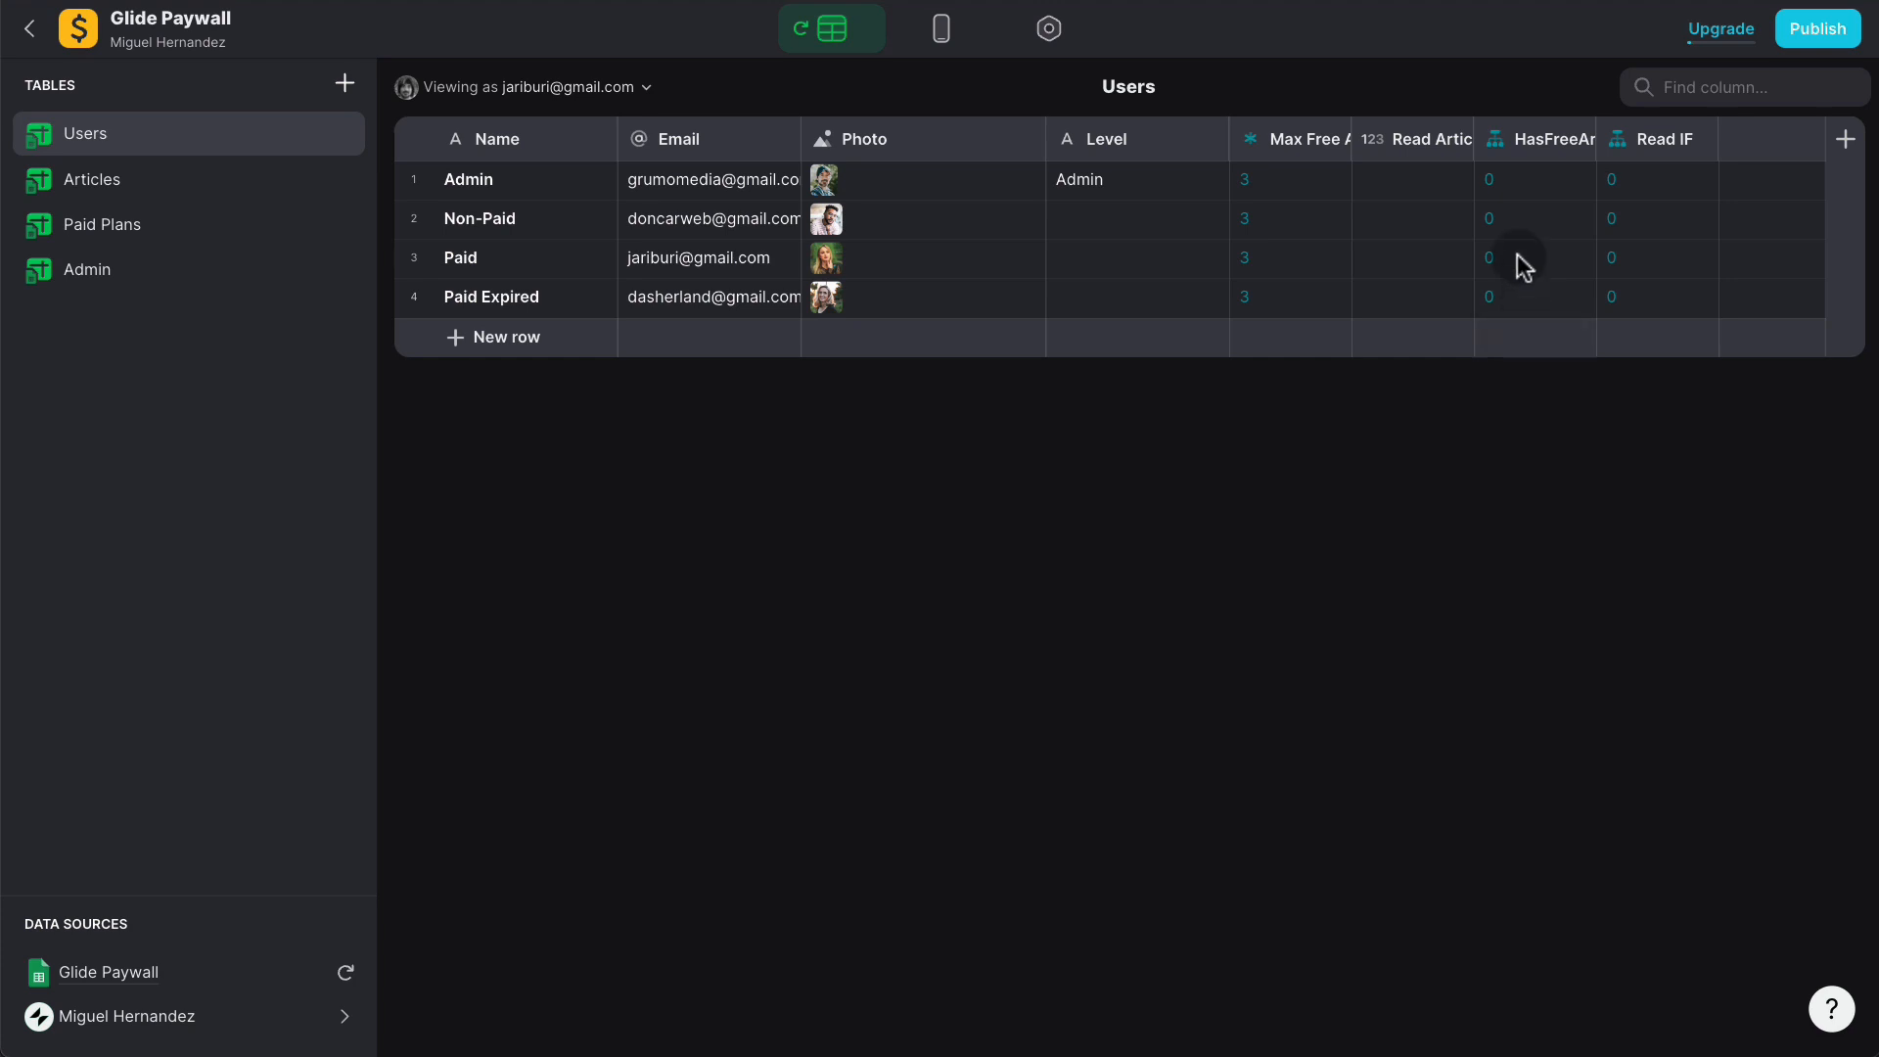
pyautogui.click(1636, 142)
pyautogui.moveTo(1636, 142); pyautogui.dragTo(1539, 138)
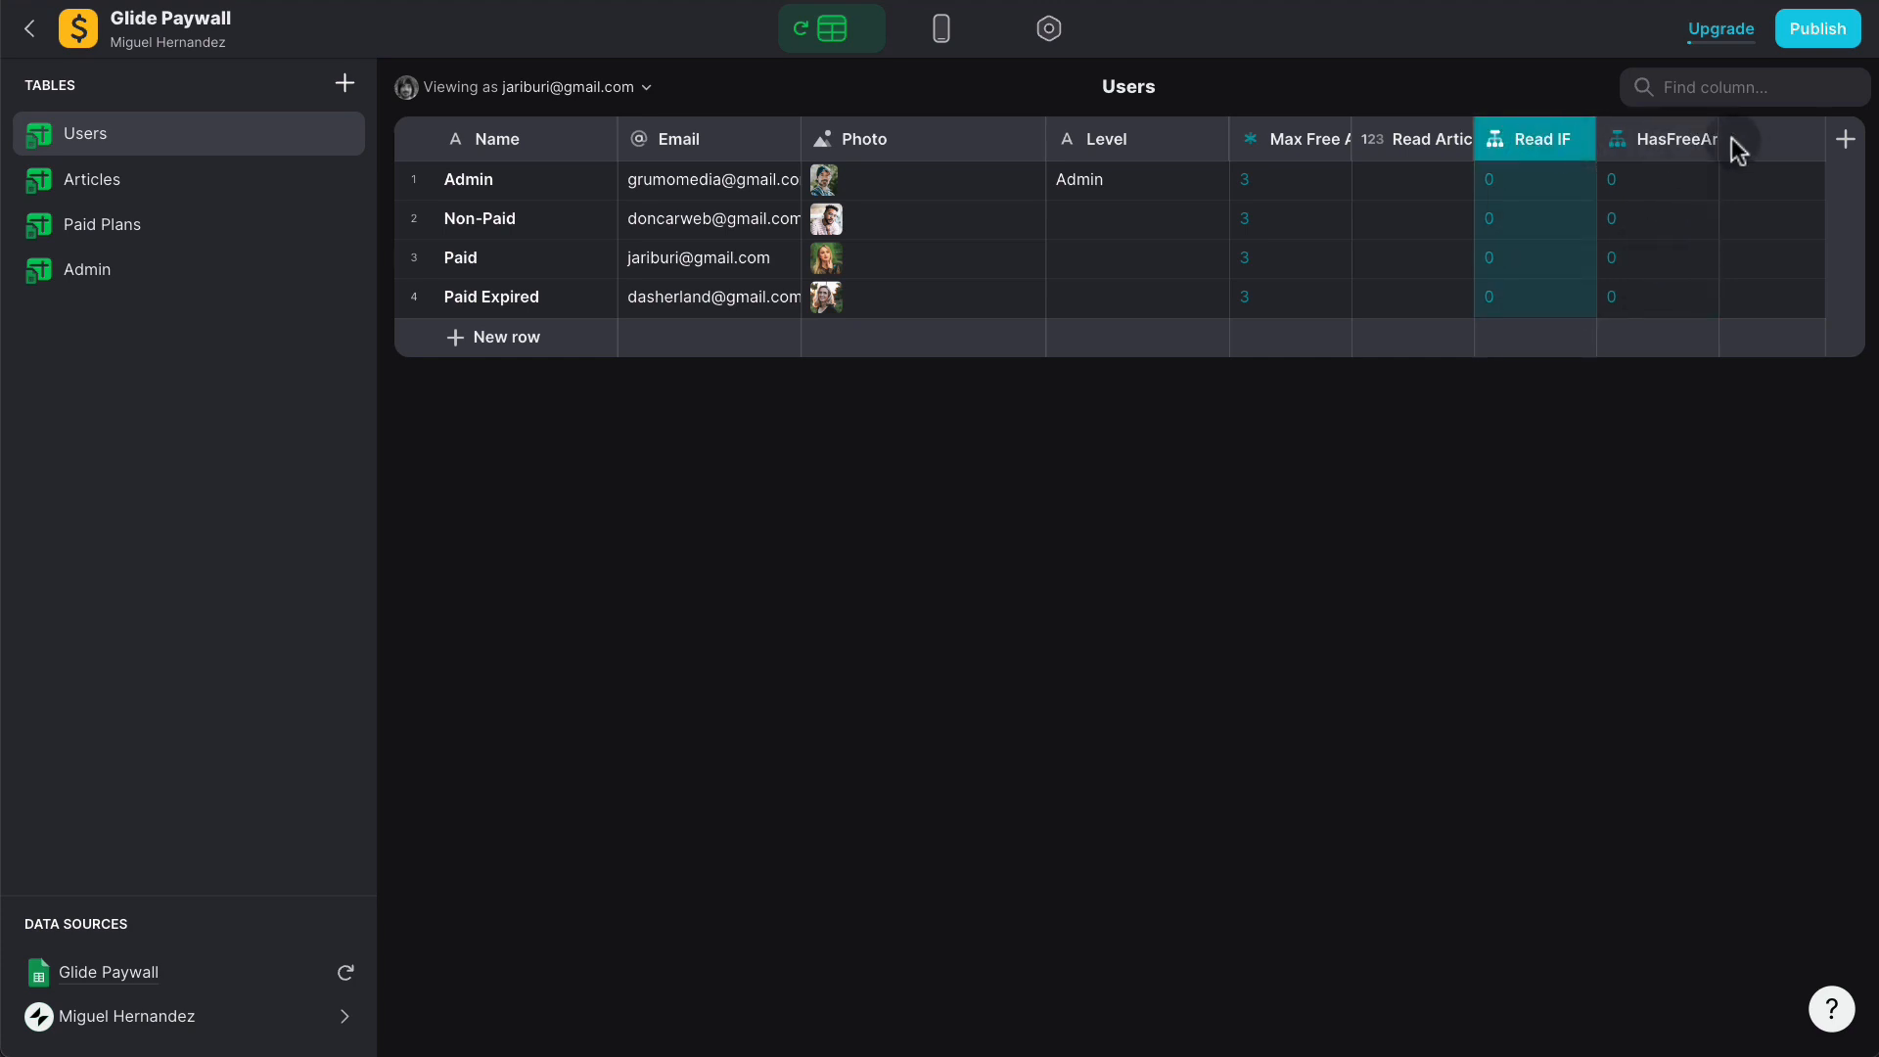
# Step: Edit the HasFreeArticlesLeft? column so its condition compares Read IF with Max Free Artcles, and save it
pyautogui.click(1696, 140)
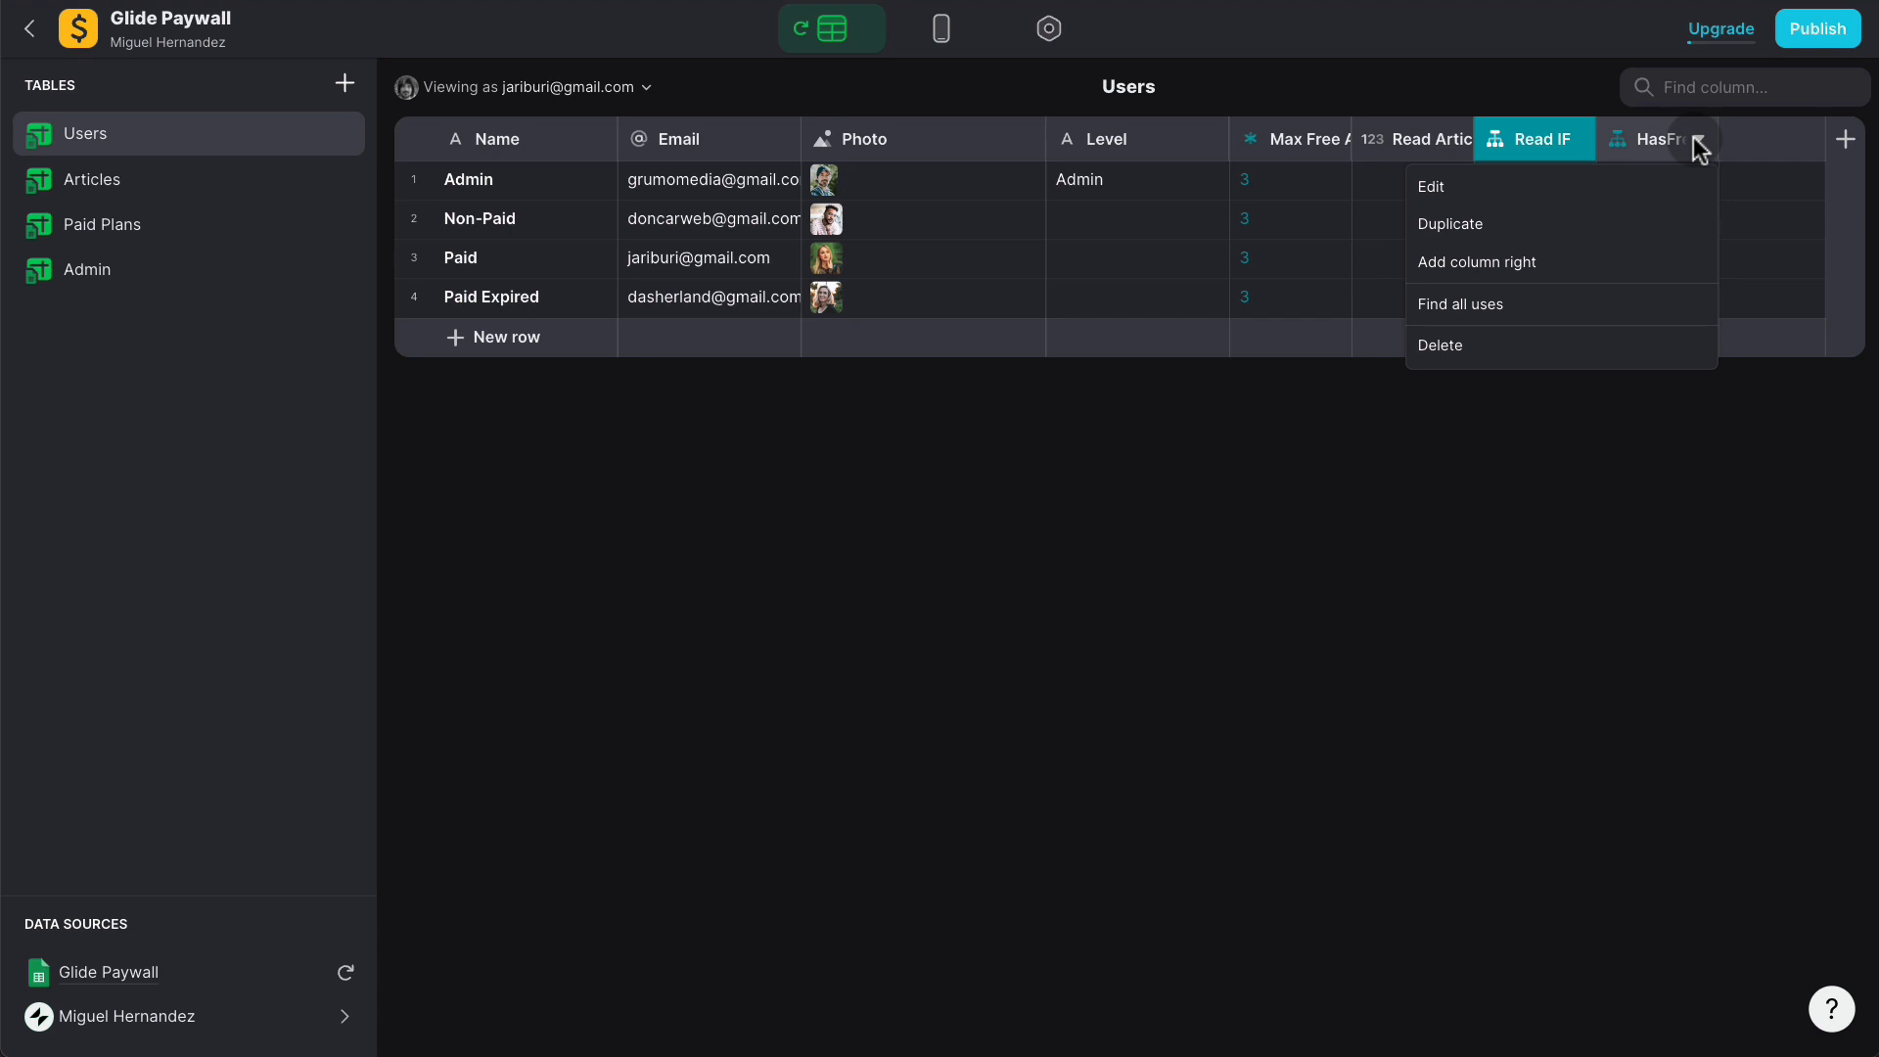
pyautogui.click(1548, 192)
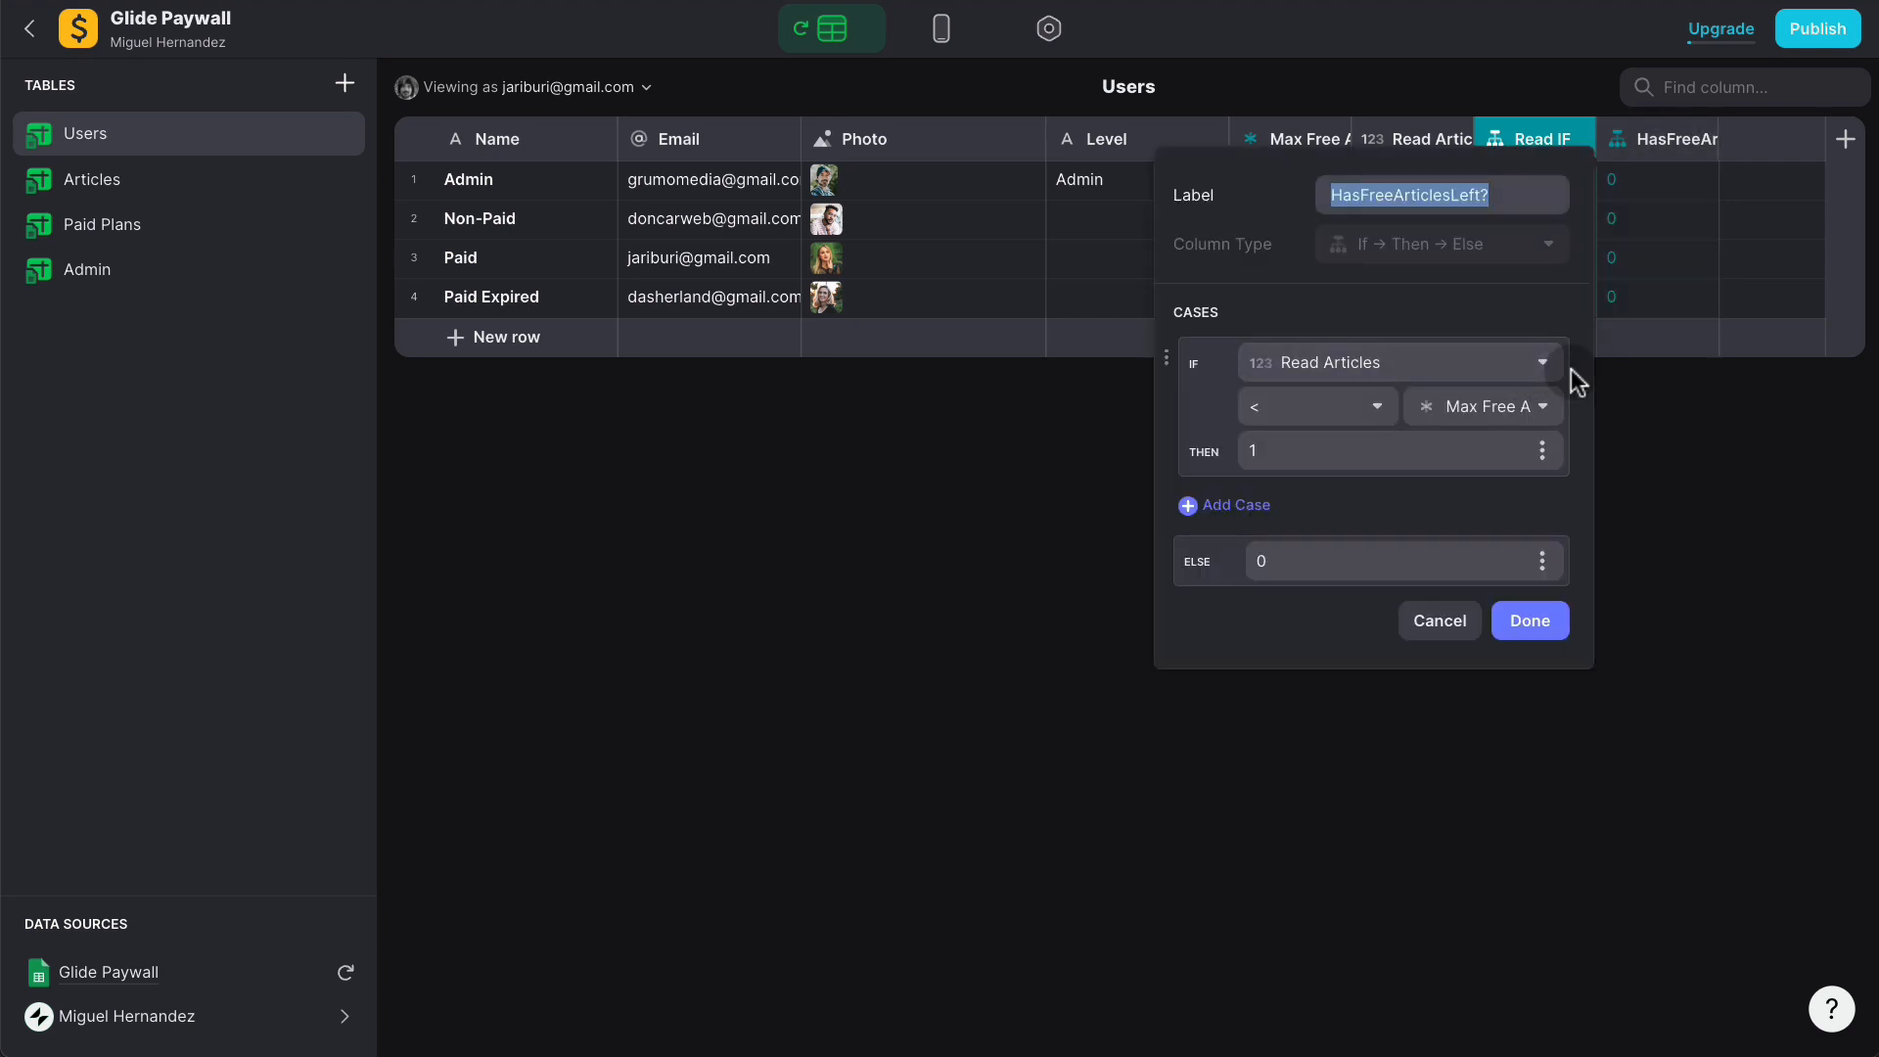
pyautogui.click(1423, 364)
pyautogui.click(1425, 366)
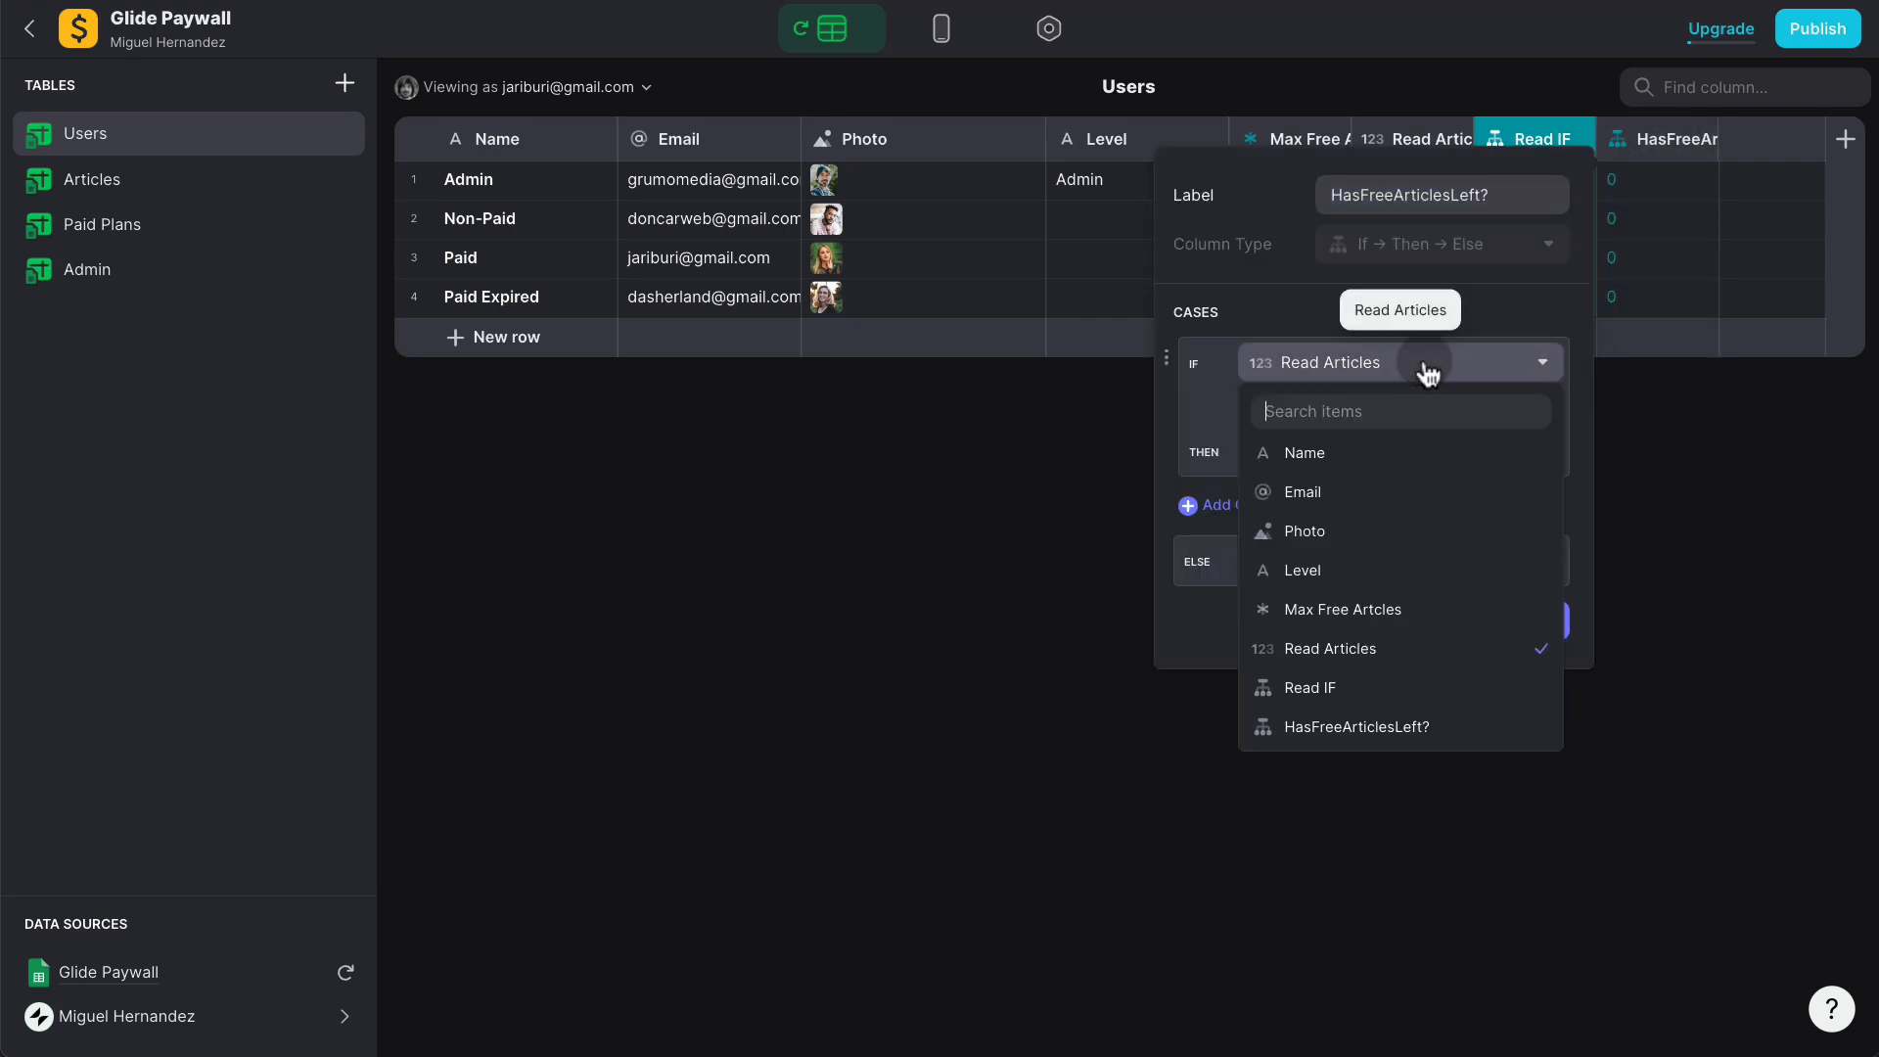
pyautogui.click(1338, 689)
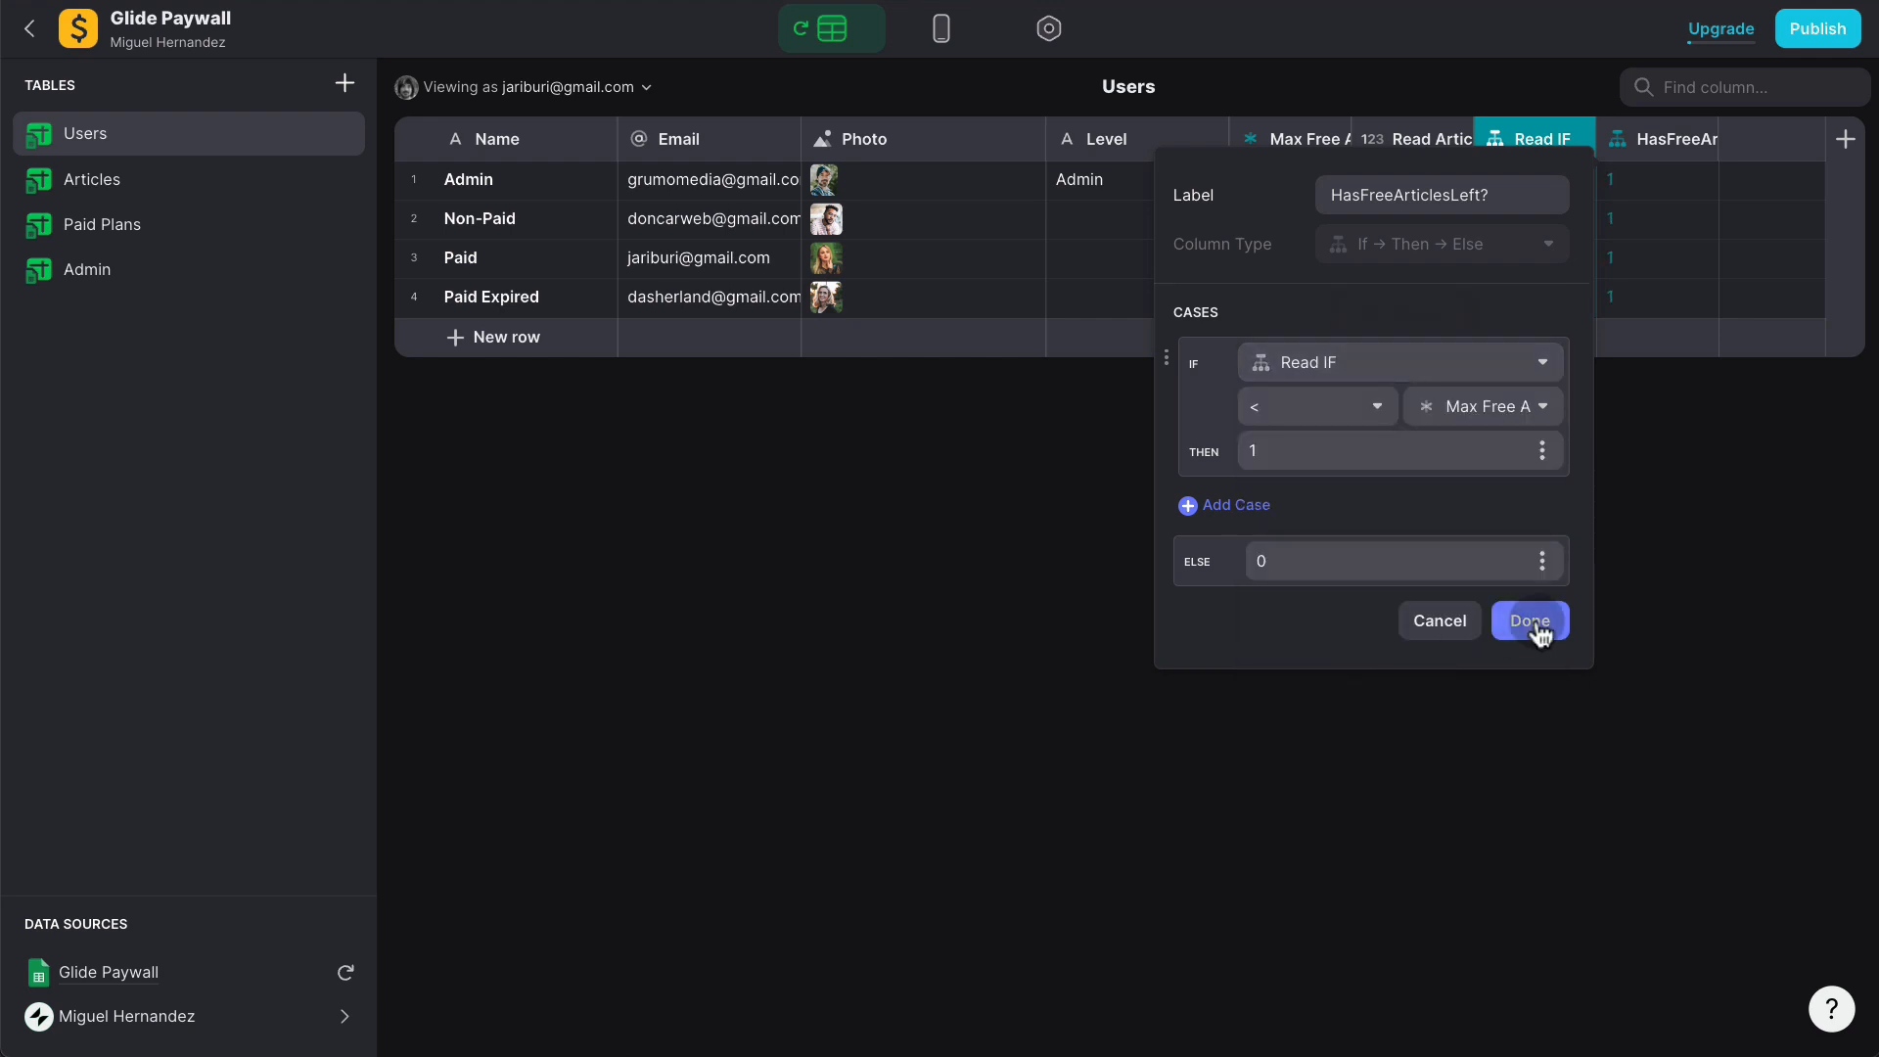
pyautogui.click(1539, 623)
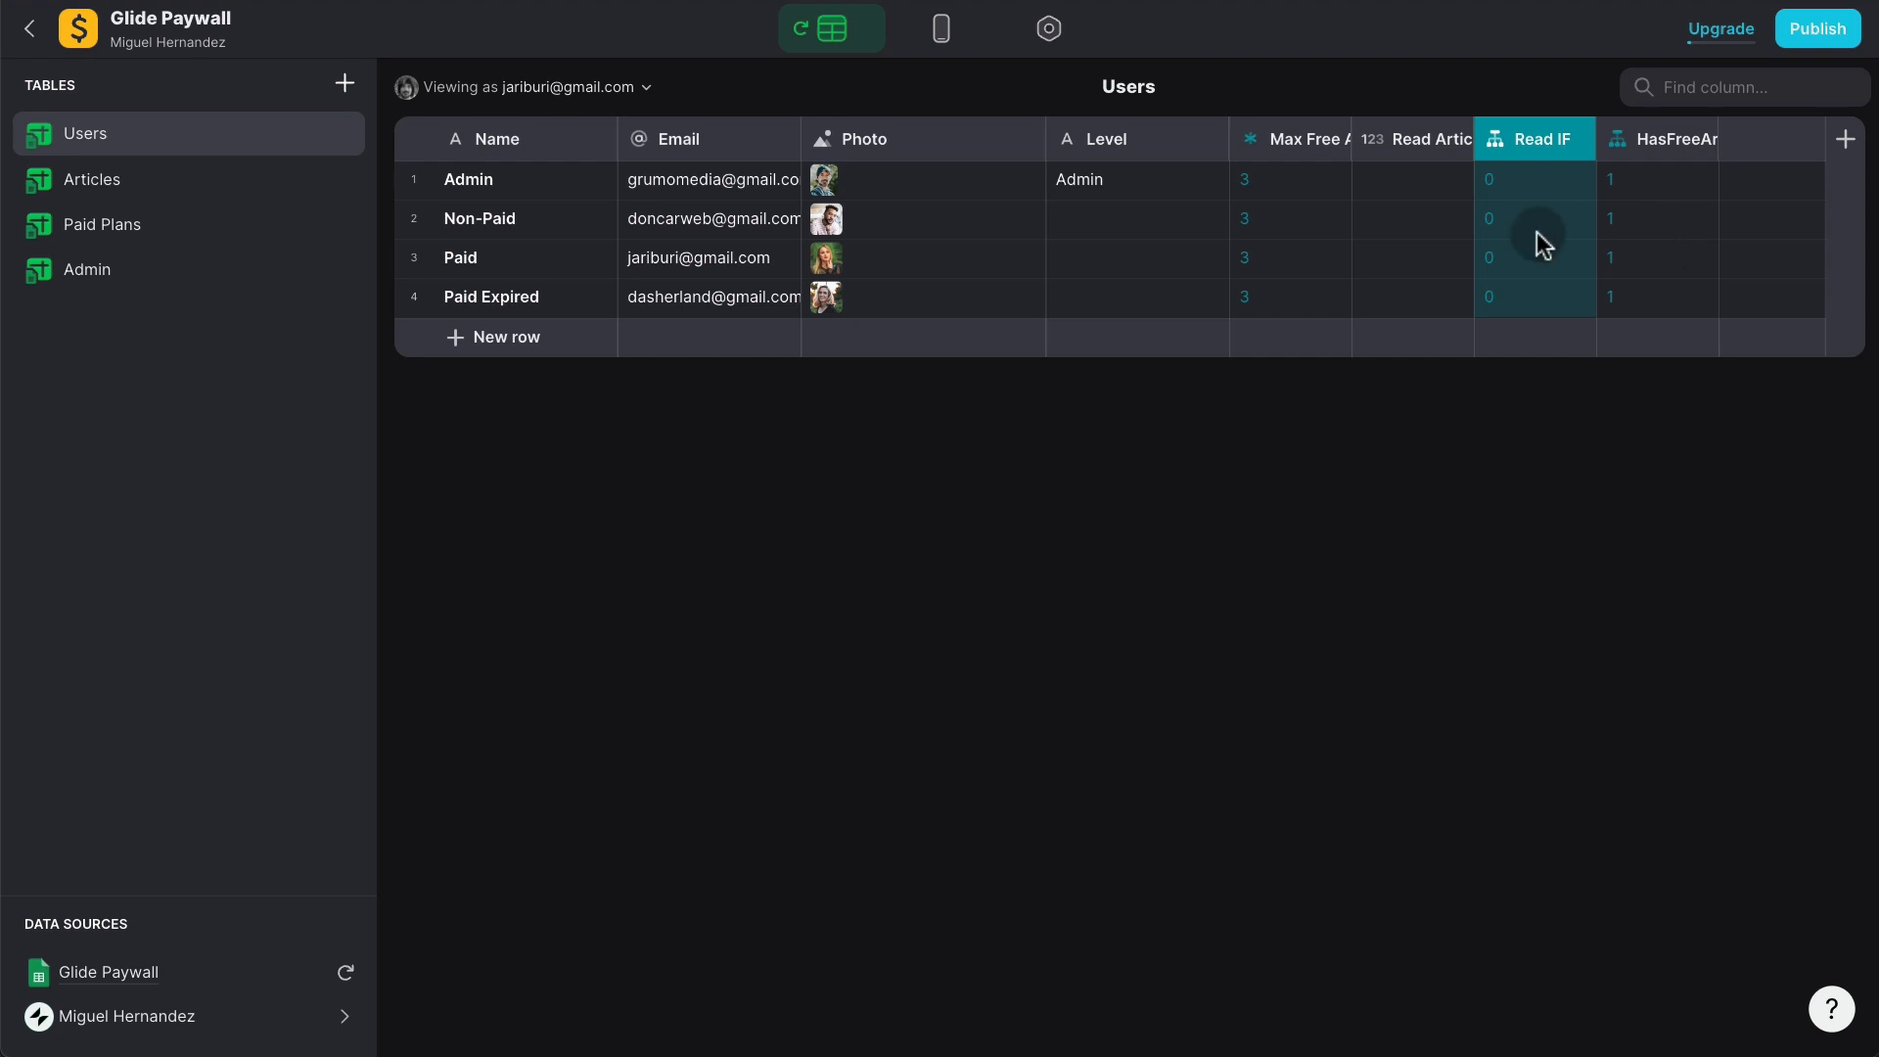
# Step: Test the Non-Paid user's row with Read Articles values of 3 and 2, and clear the cell
pyautogui.click(1419, 225)
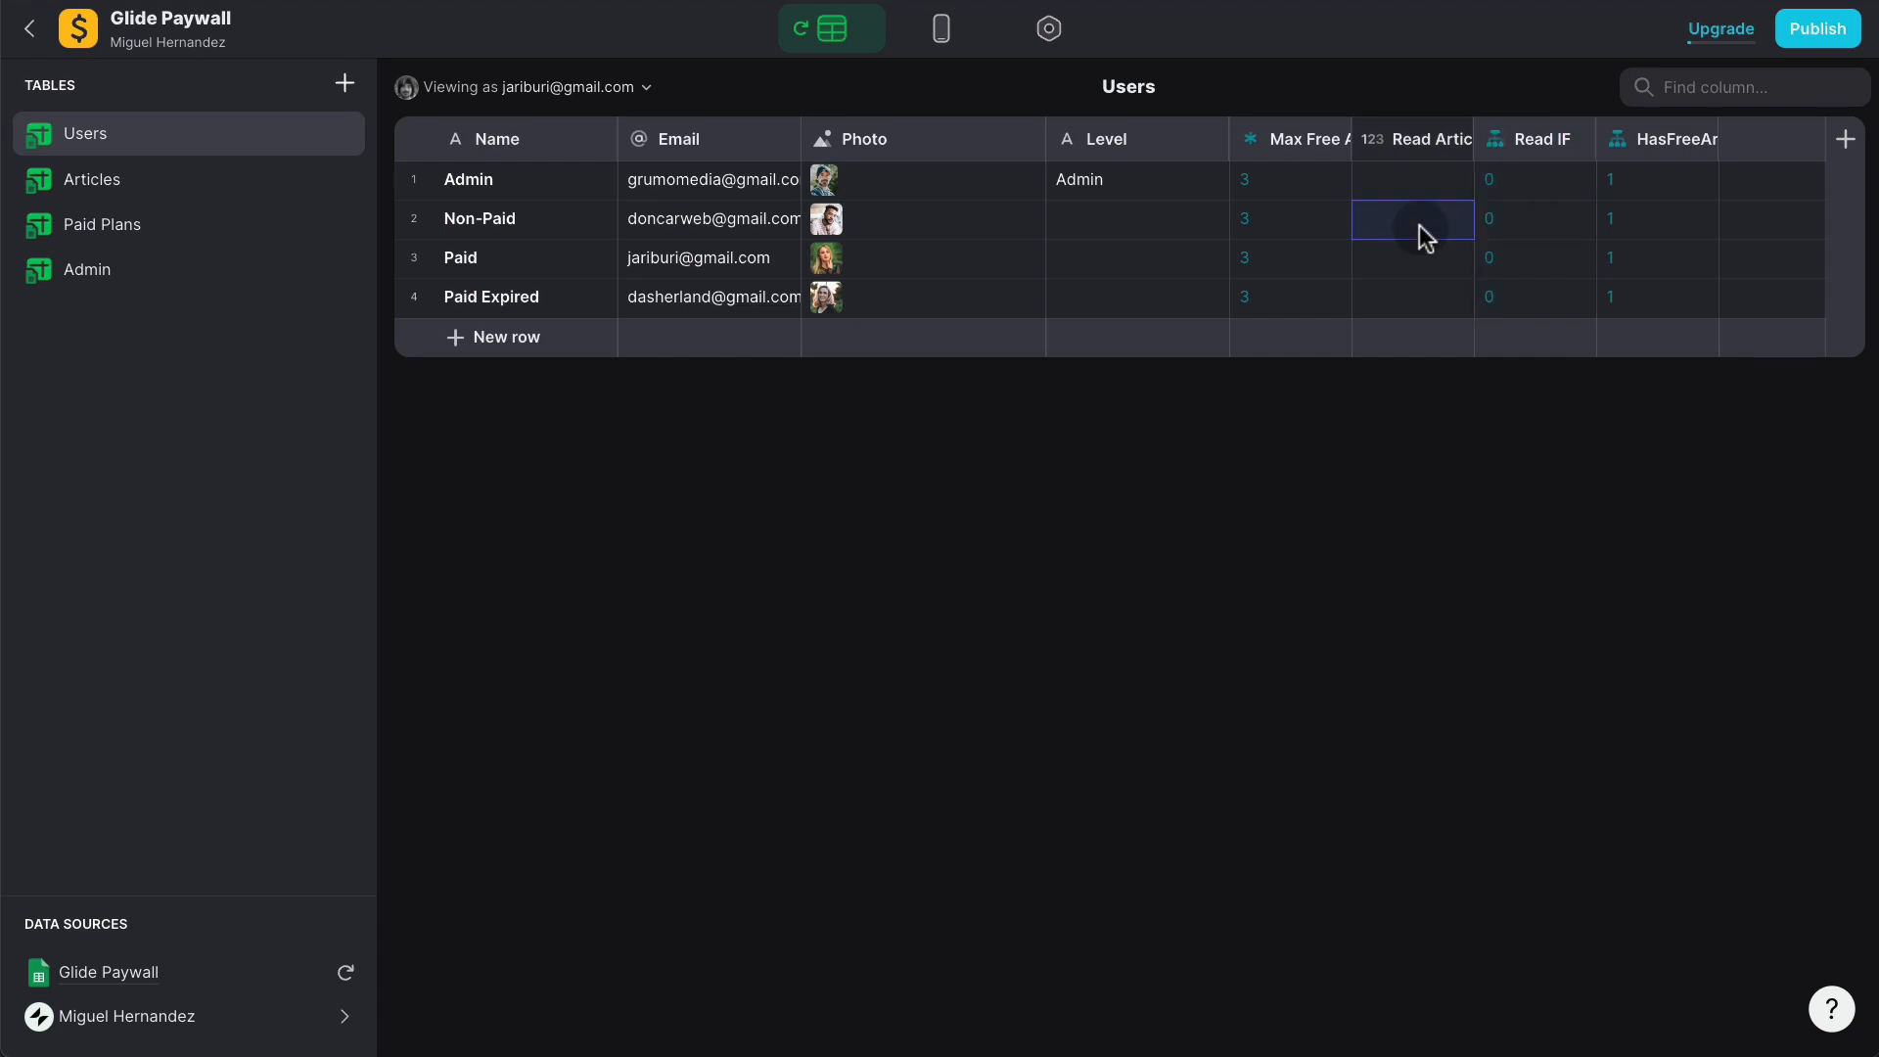
pyautogui.write('3')
pyautogui.press('Return')
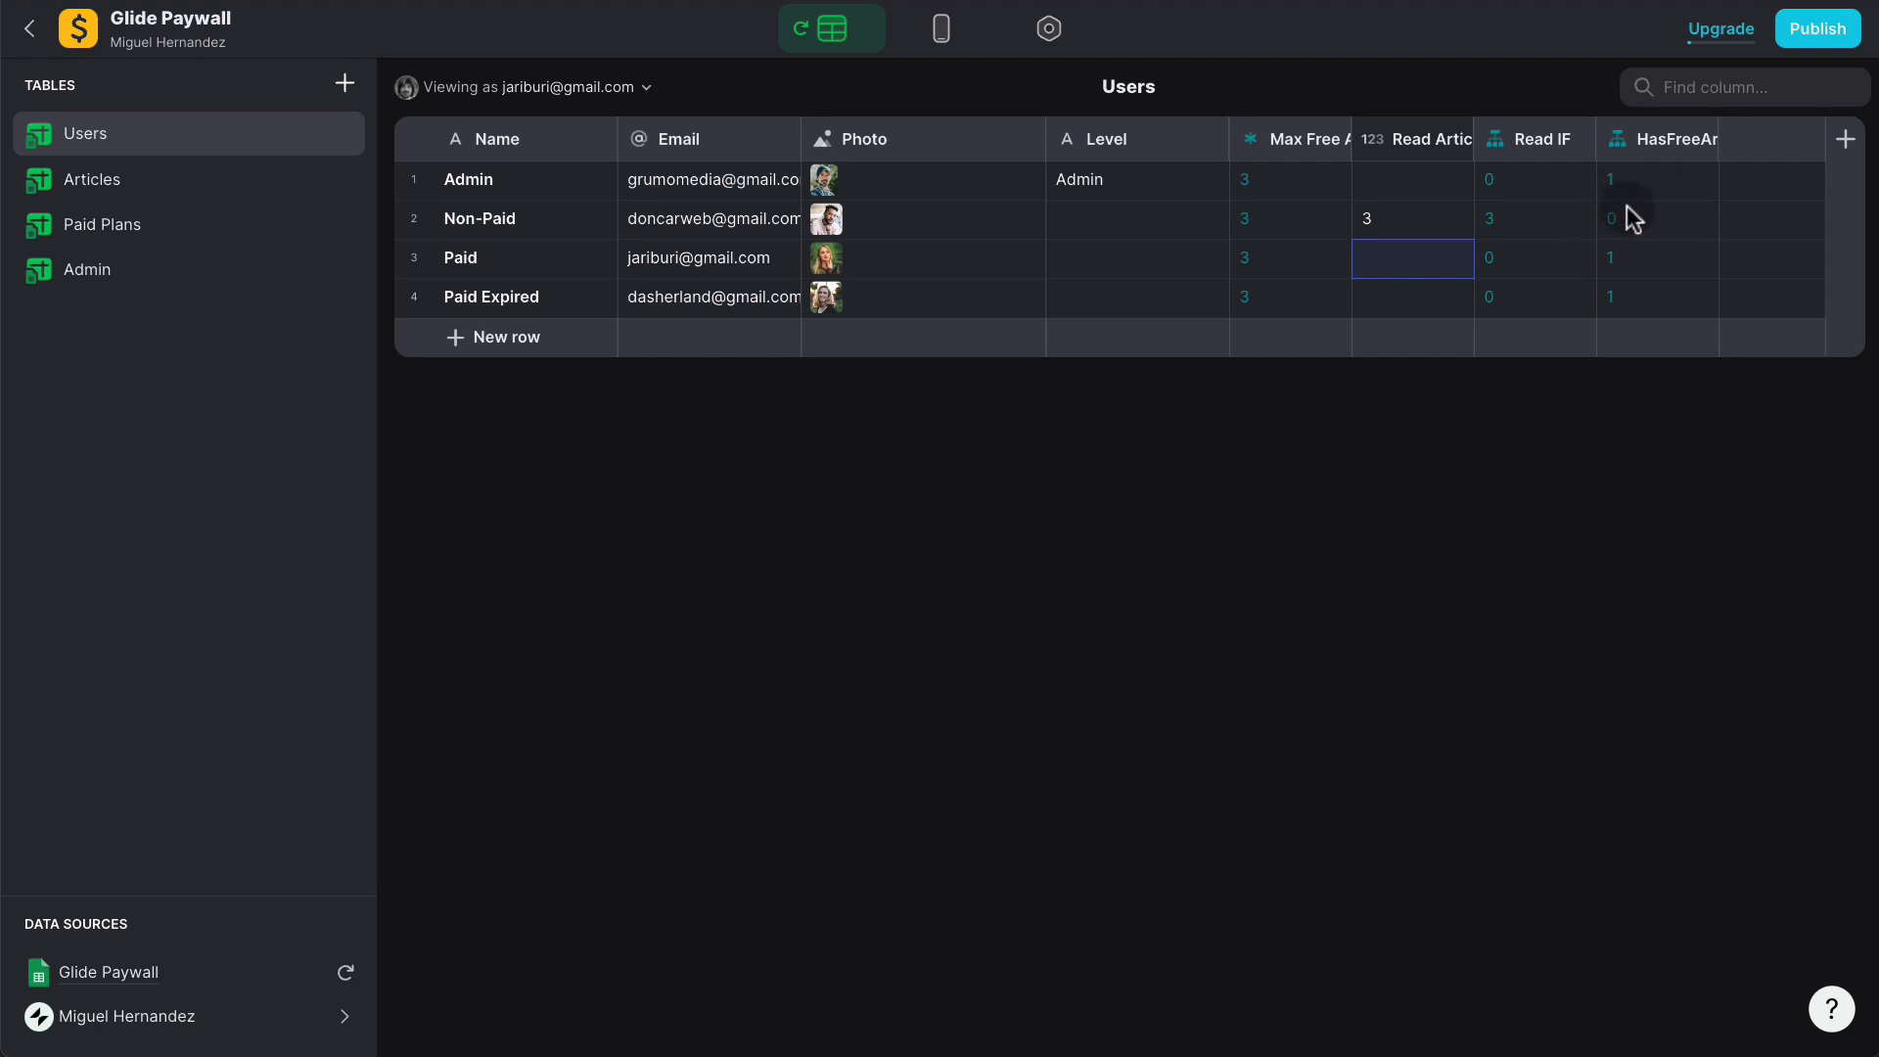
pyautogui.click(1421, 226)
pyautogui.write('2')
pyautogui.press('Return')
pyautogui.click(1399, 227)
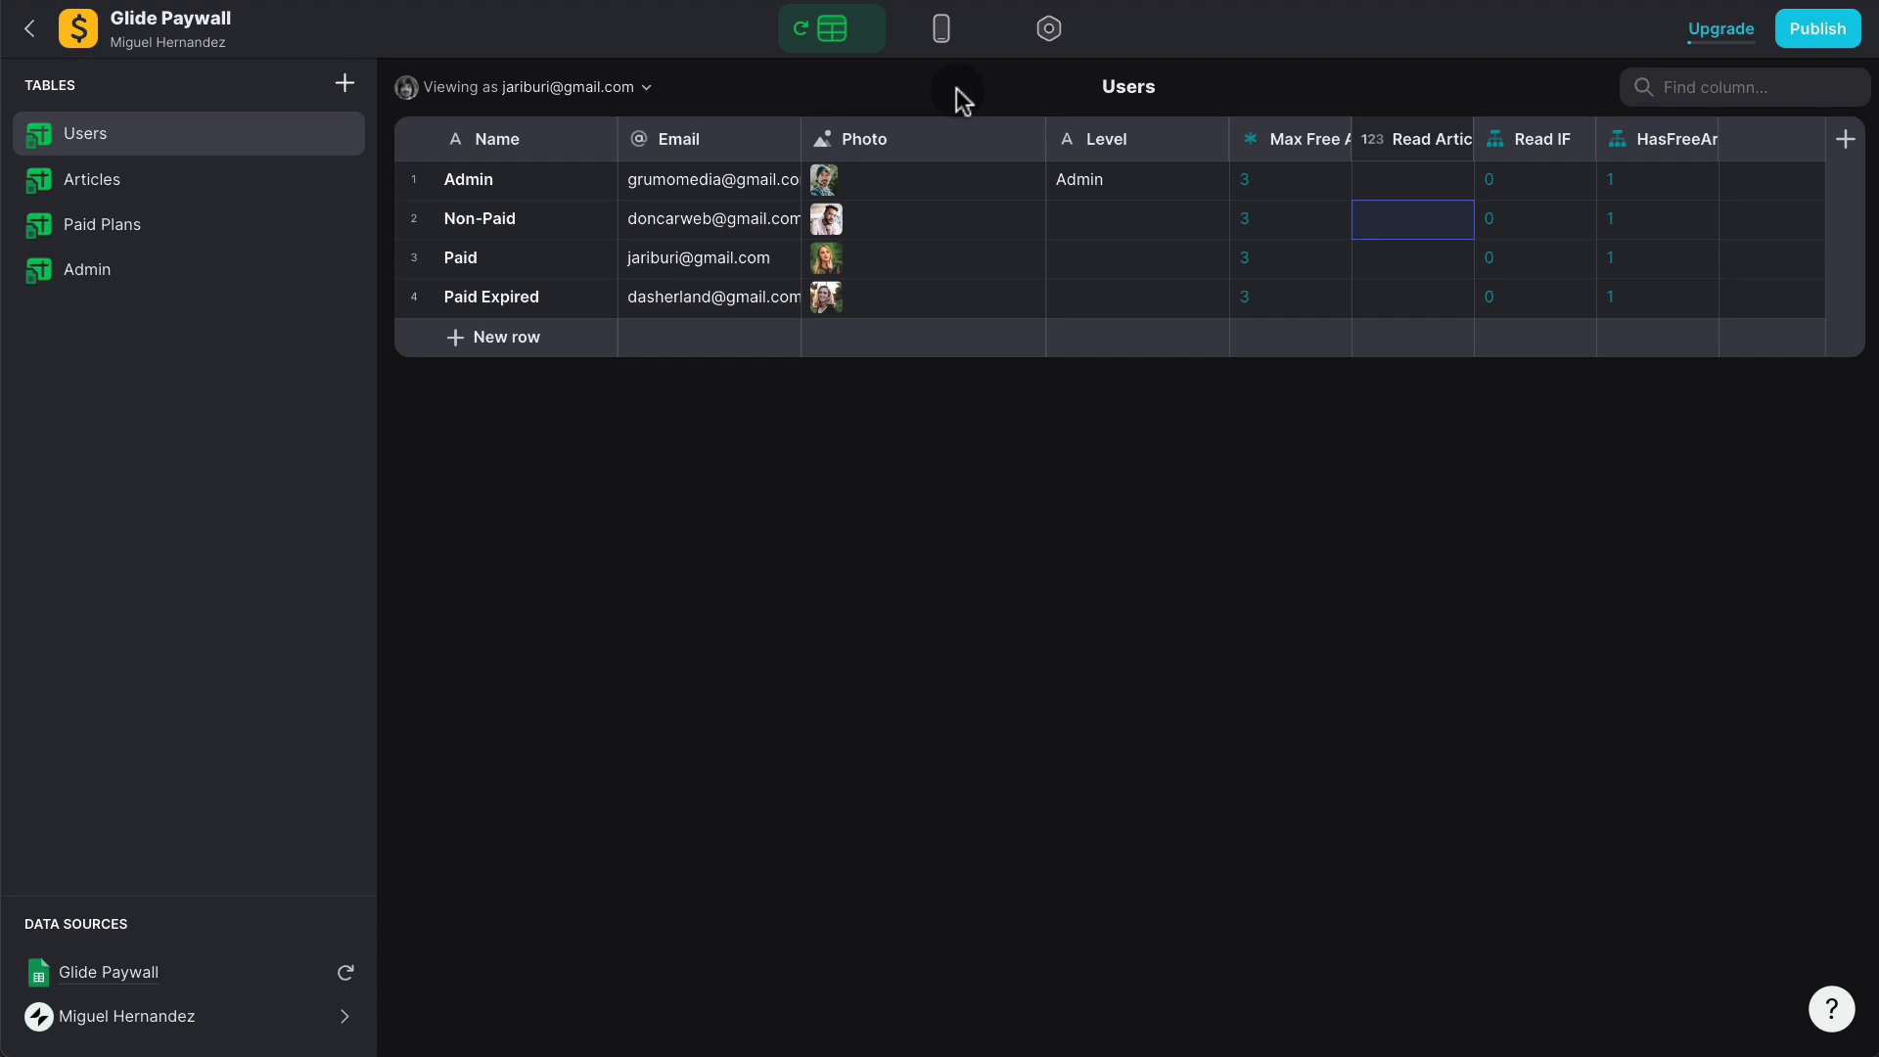
# Step: Create a custom action named "Read Article" for the Articles cards list in the app layout and save it
pyautogui.click(943, 32)
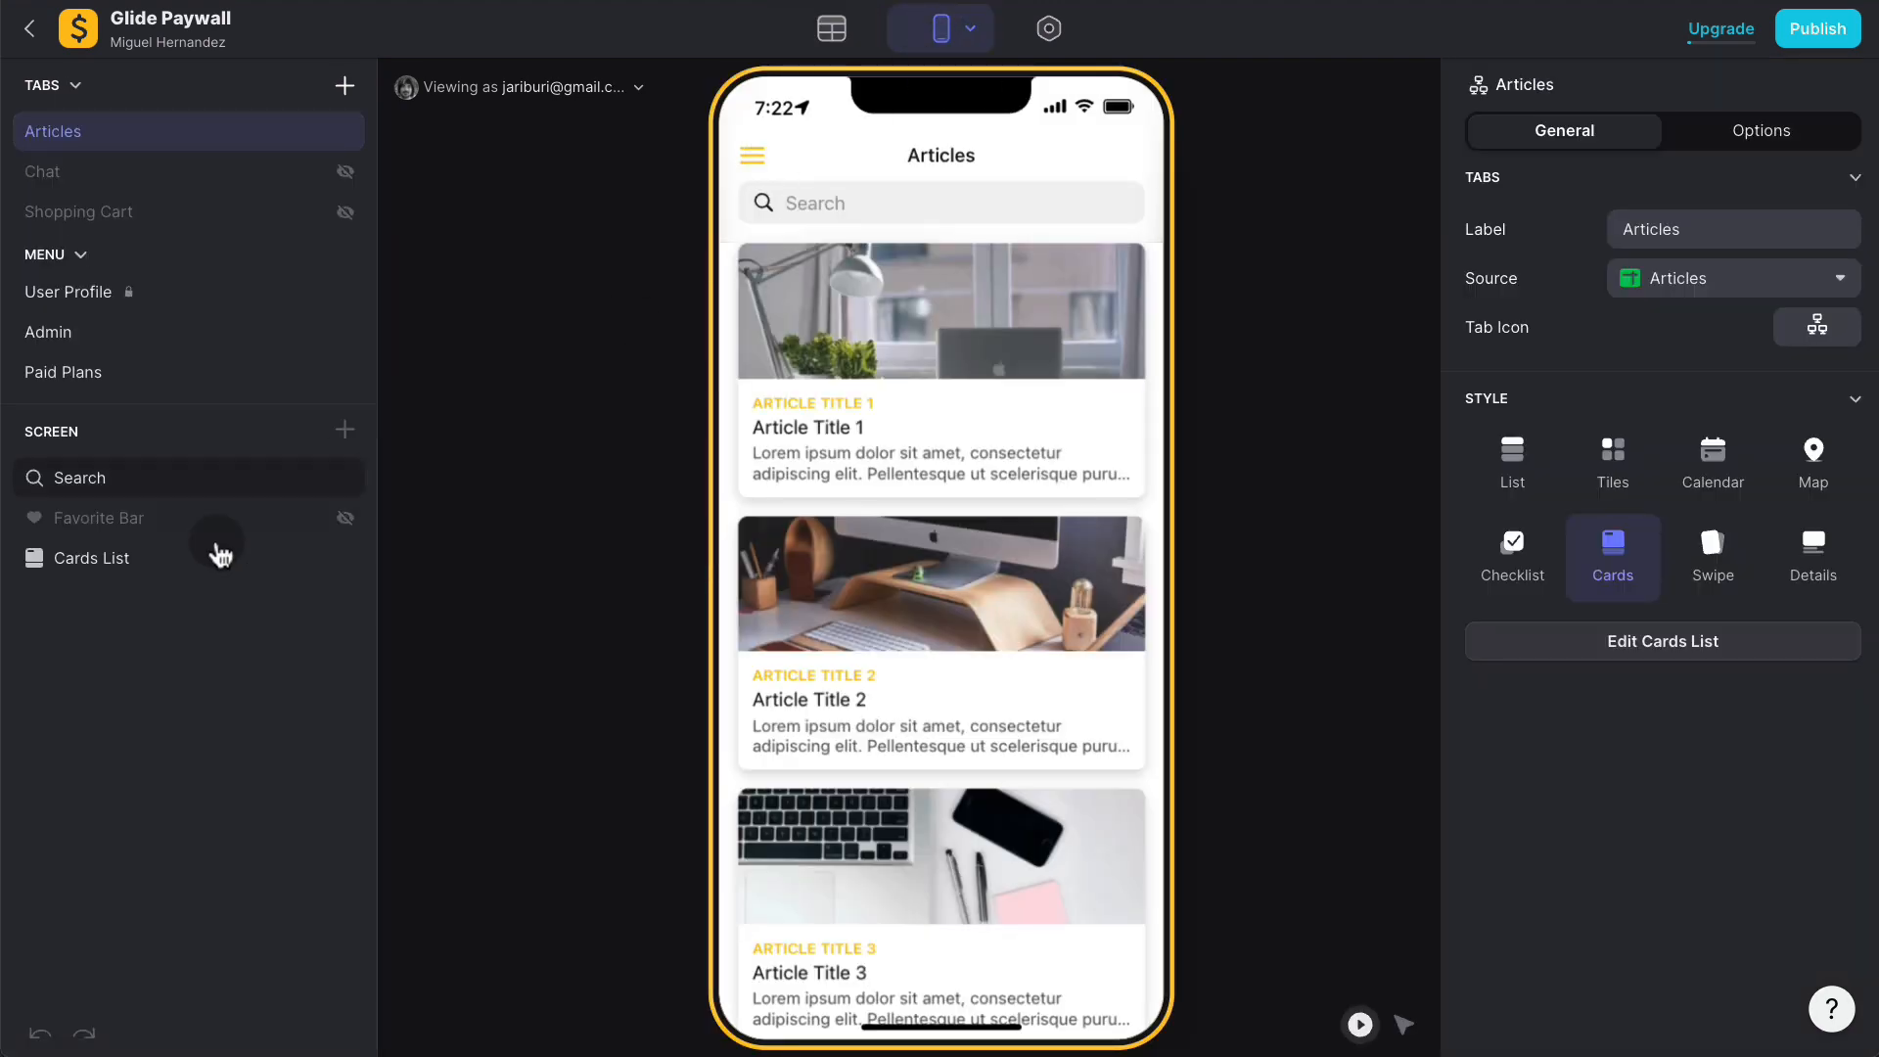
pyautogui.click(143, 584)
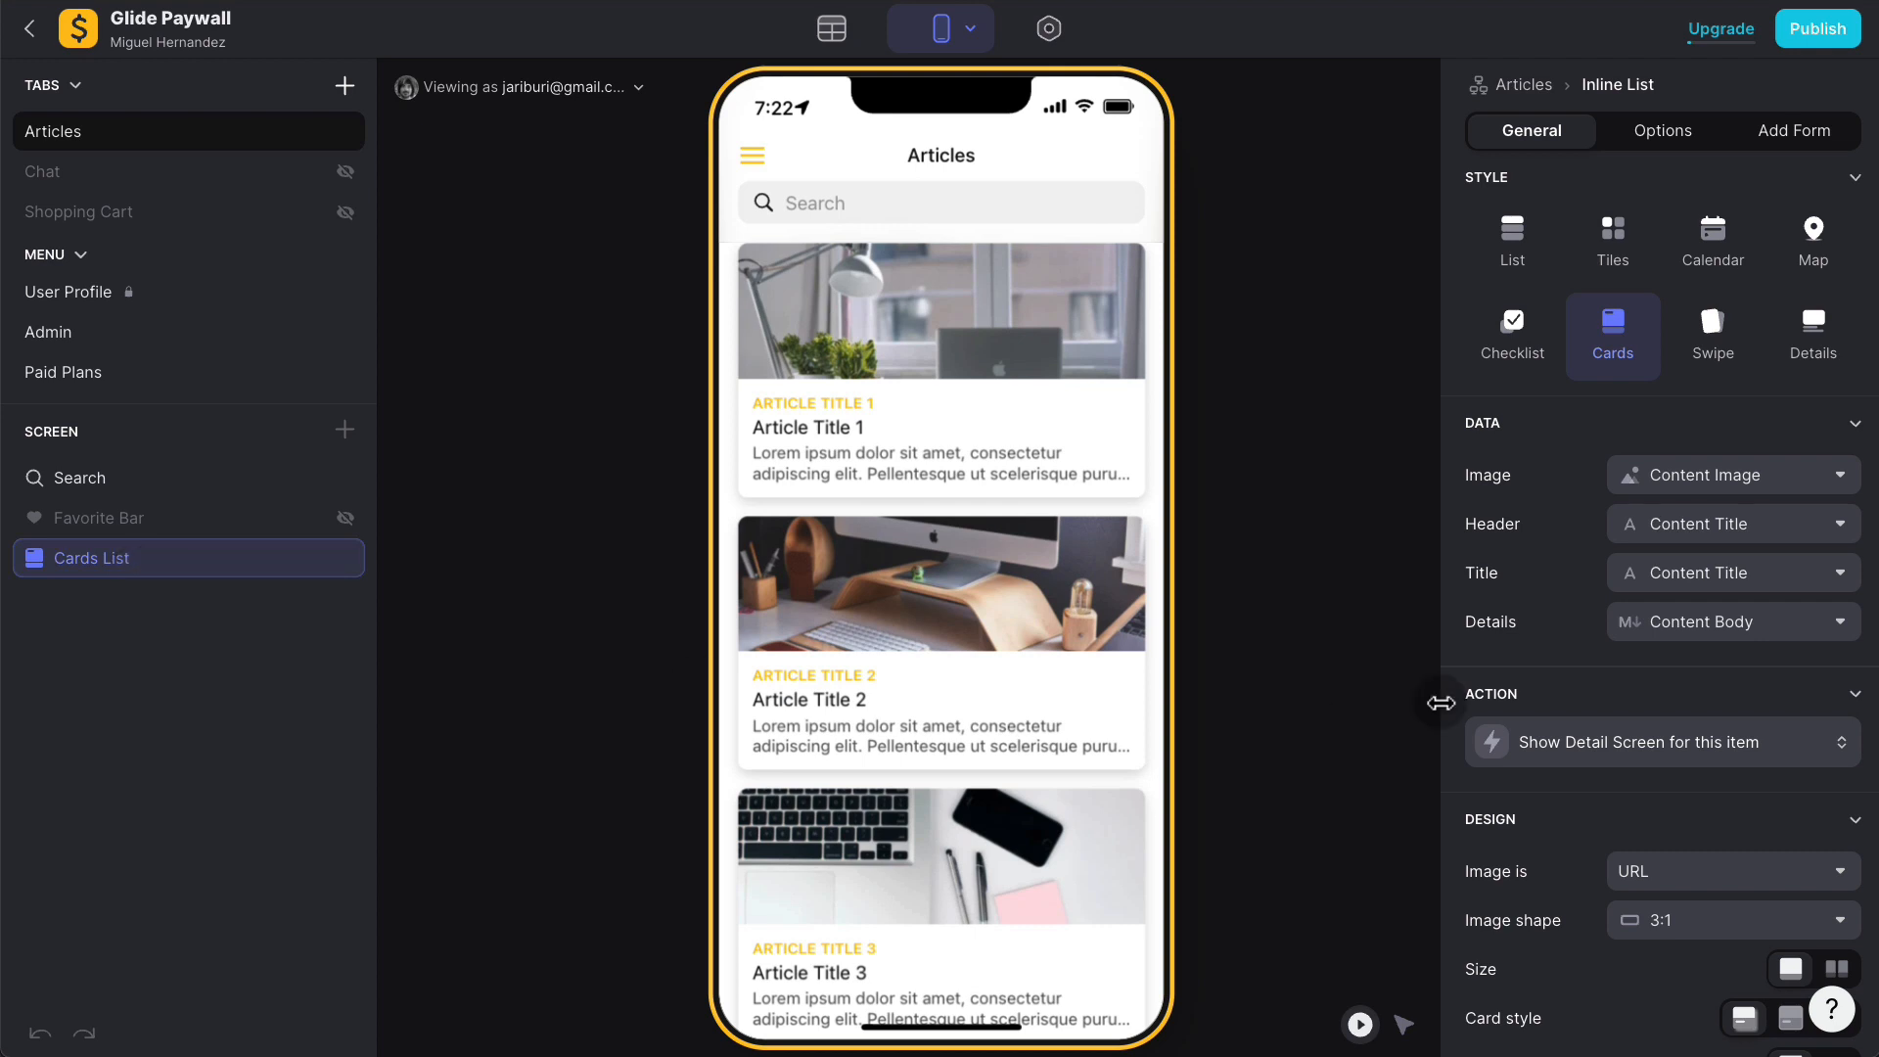
pyautogui.click(1693, 746)
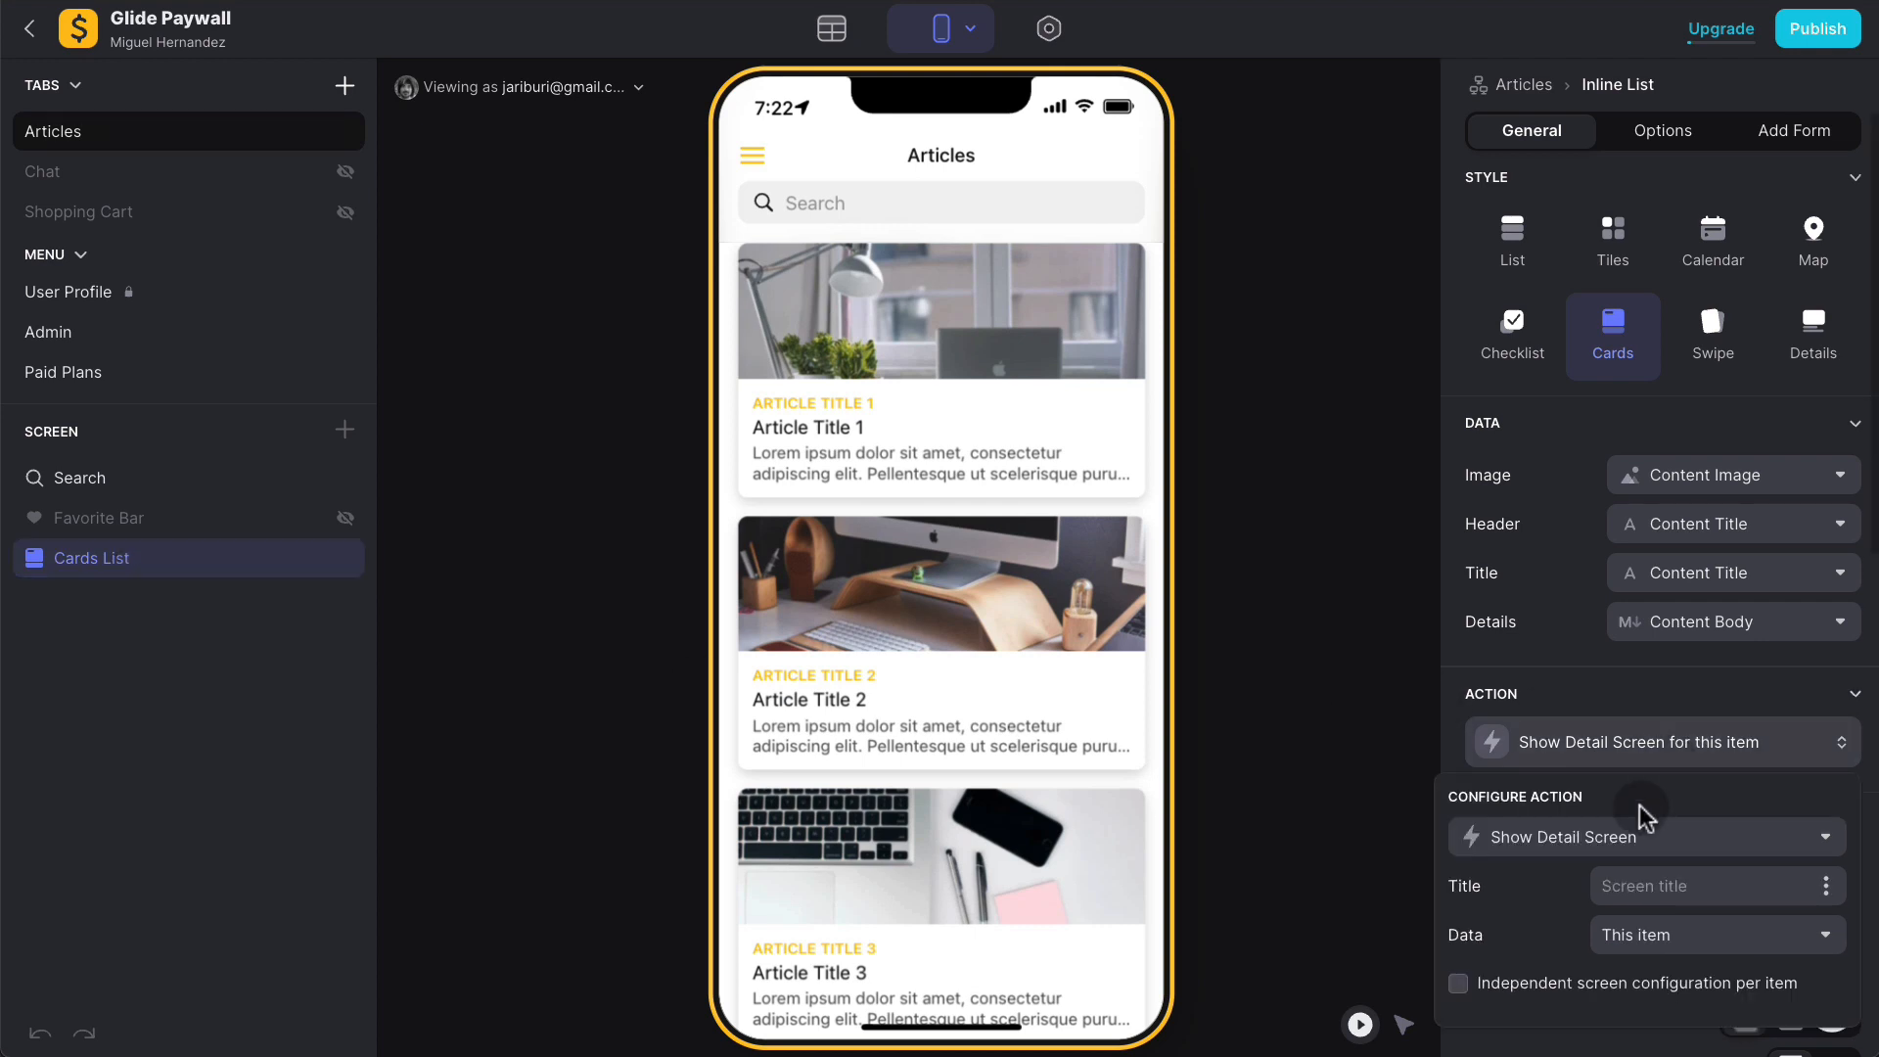
pyautogui.click(1637, 833)
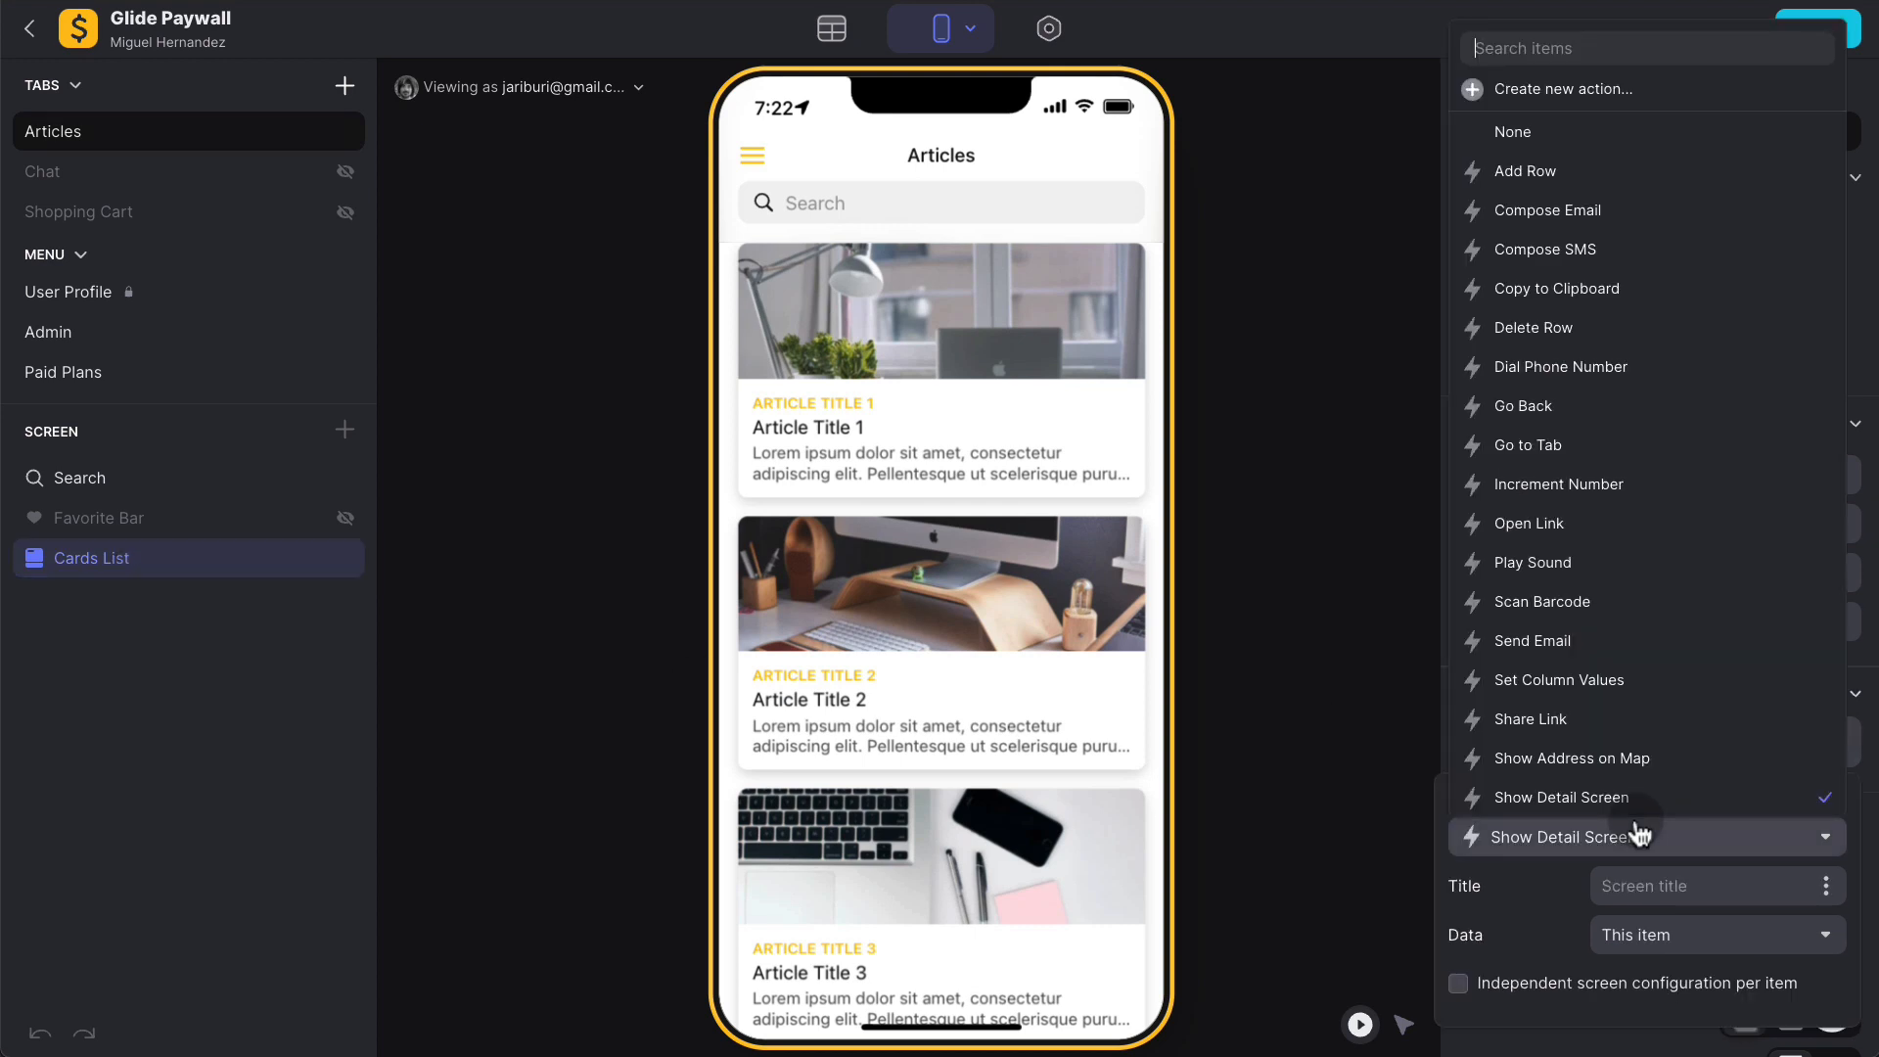
pyautogui.click(1553, 91)
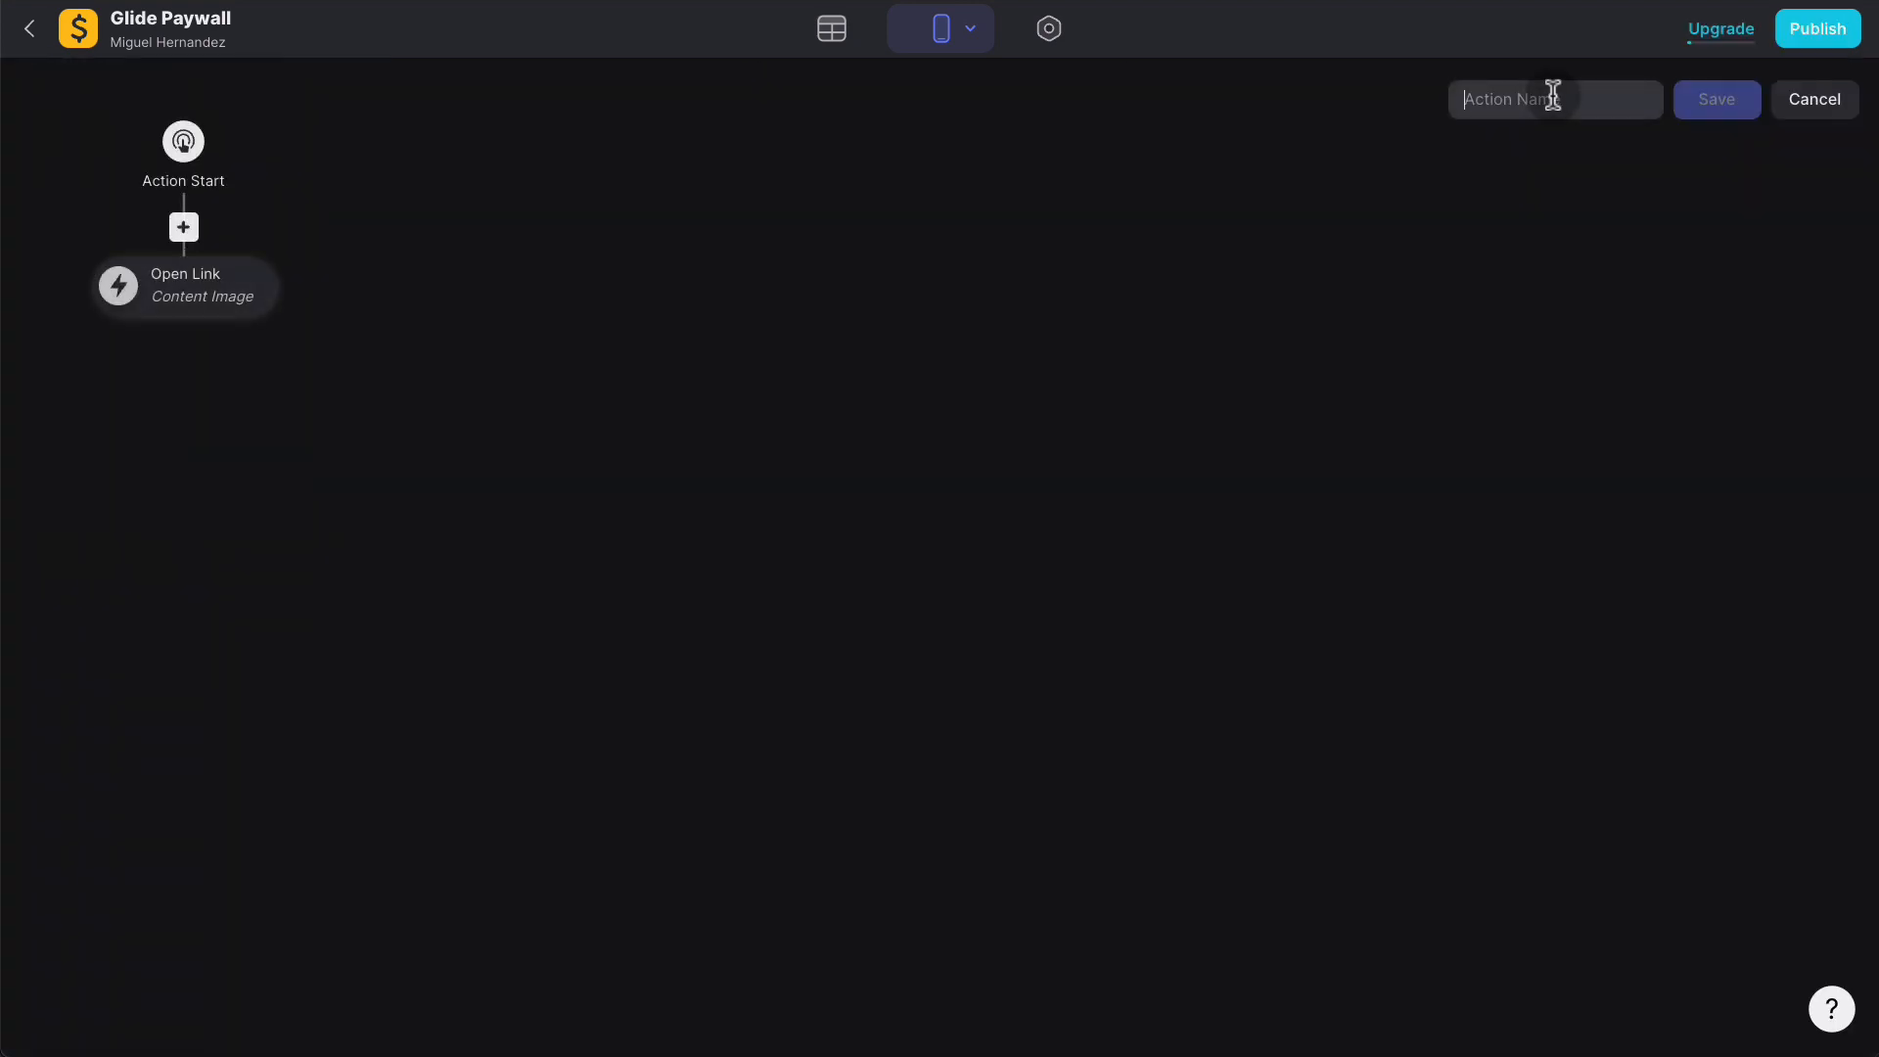
pyautogui.write('Read Article')
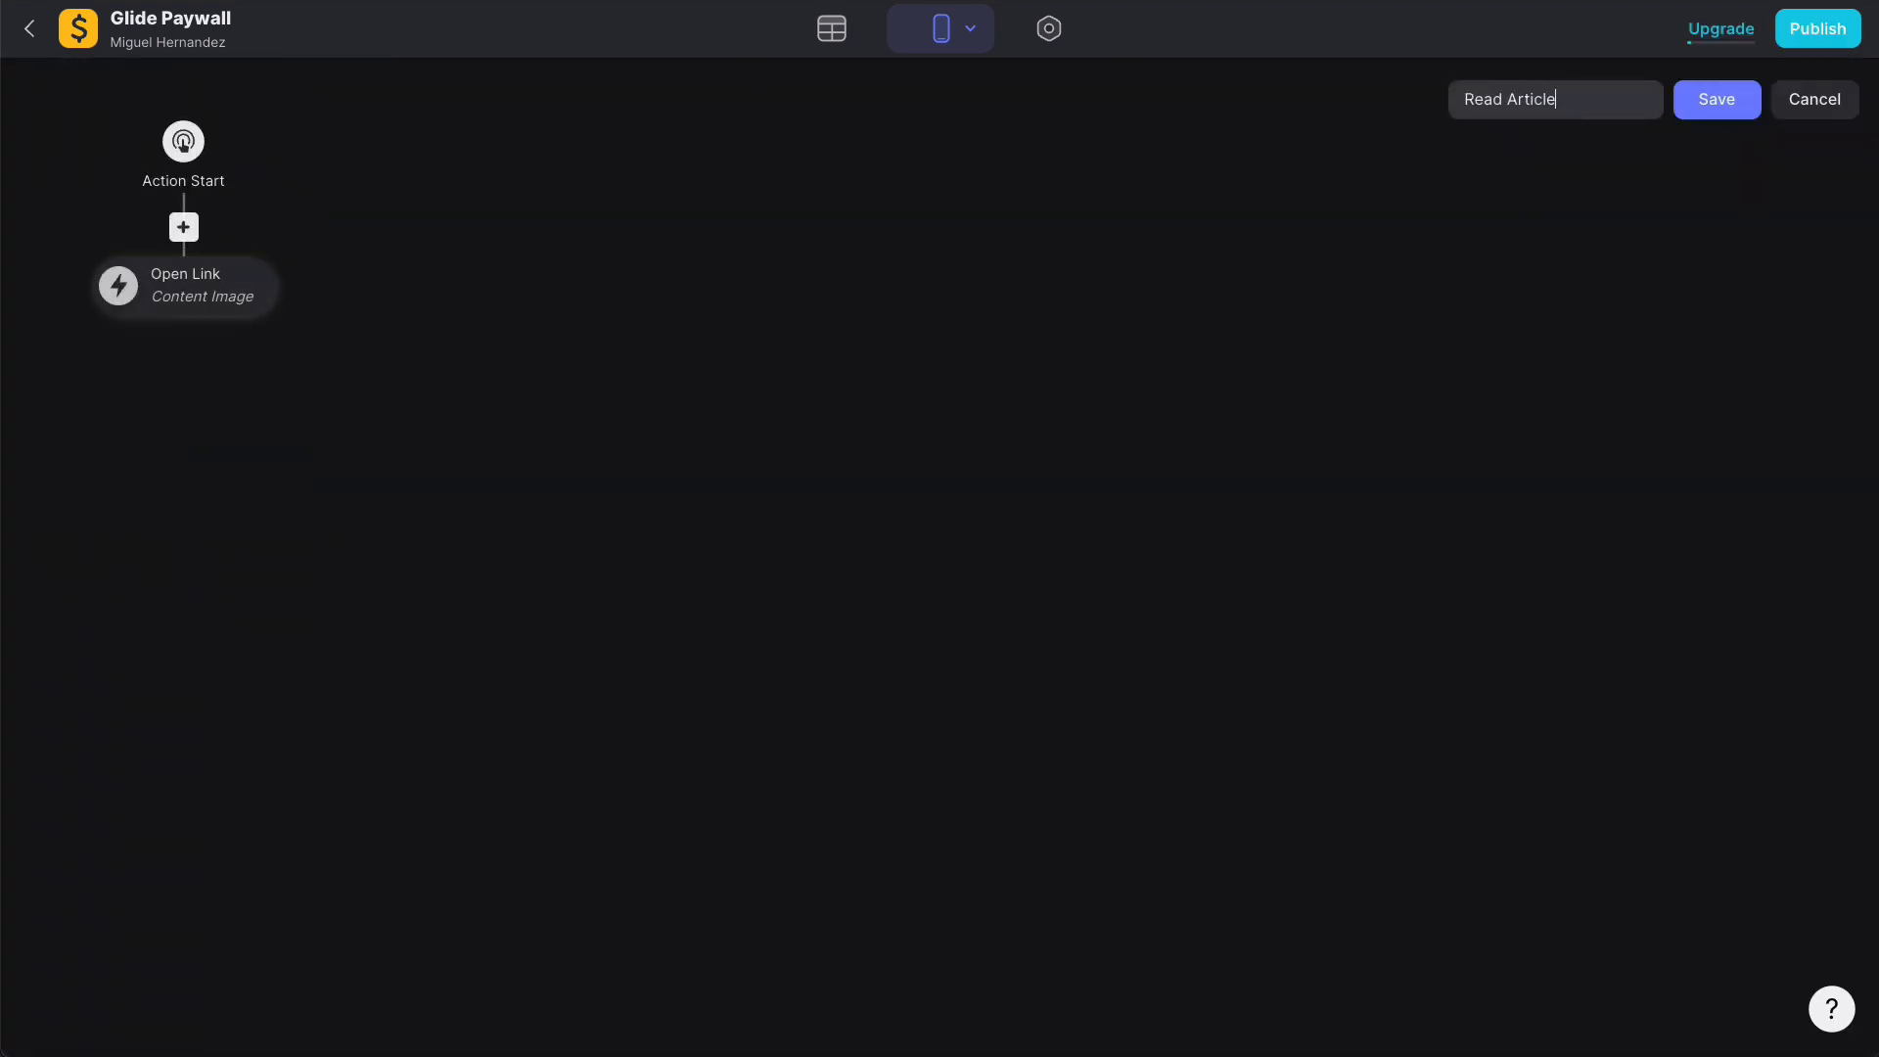
pyautogui.click(1715, 106)
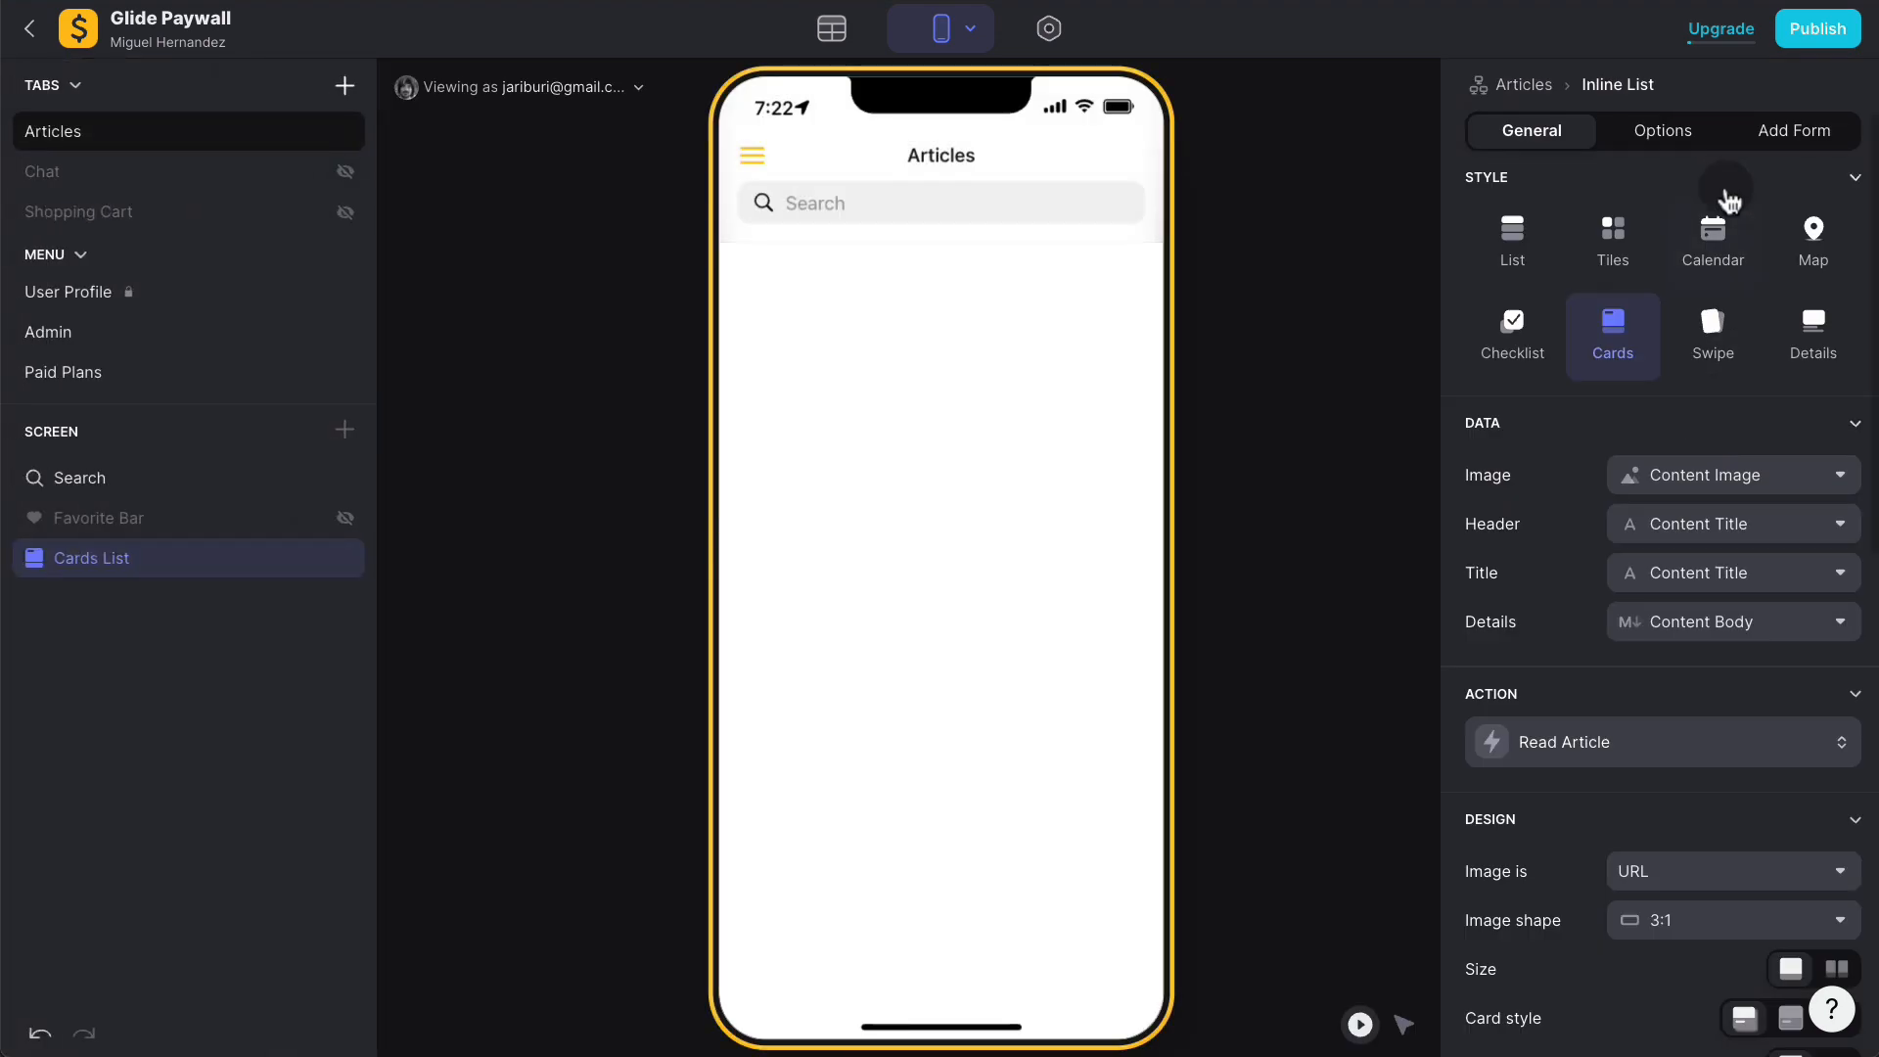
# Step: Check the Read Articles column in the Users table, then return to the app layout
pyautogui.click(1468, 881)
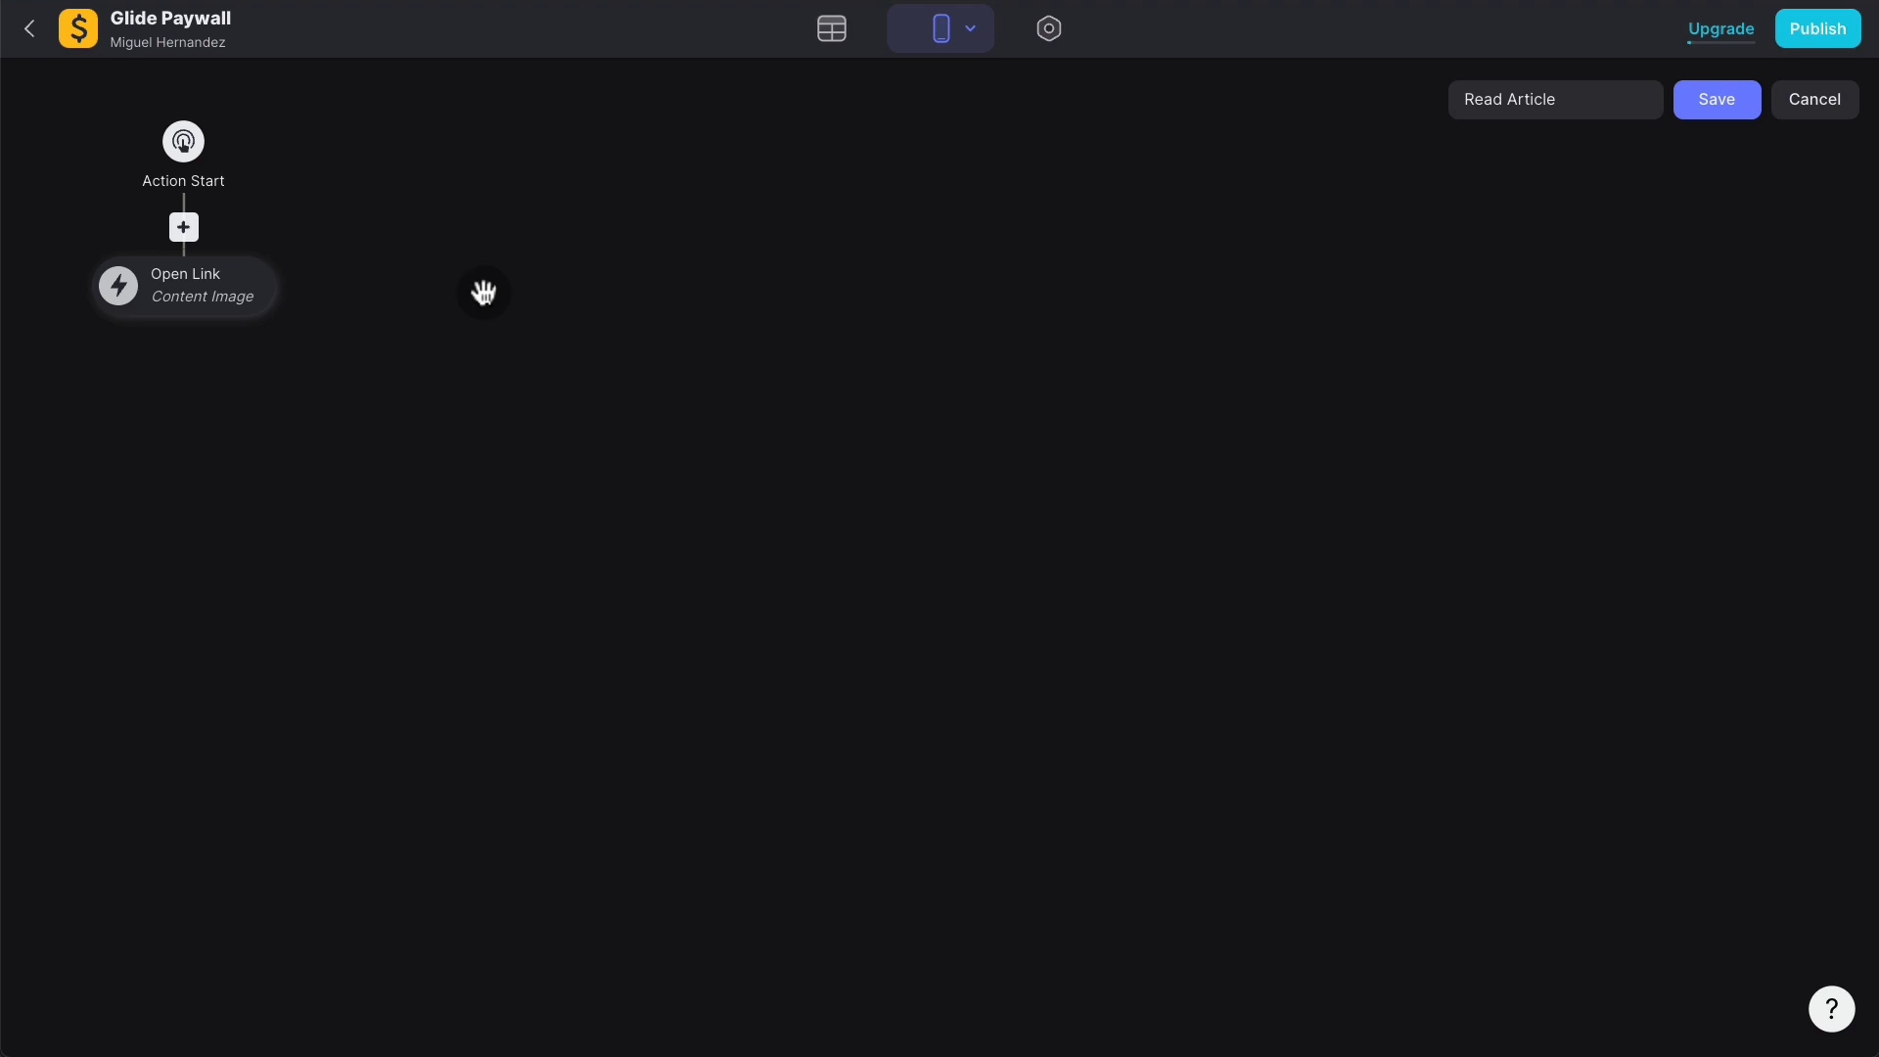
pyautogui.click(830, 37)
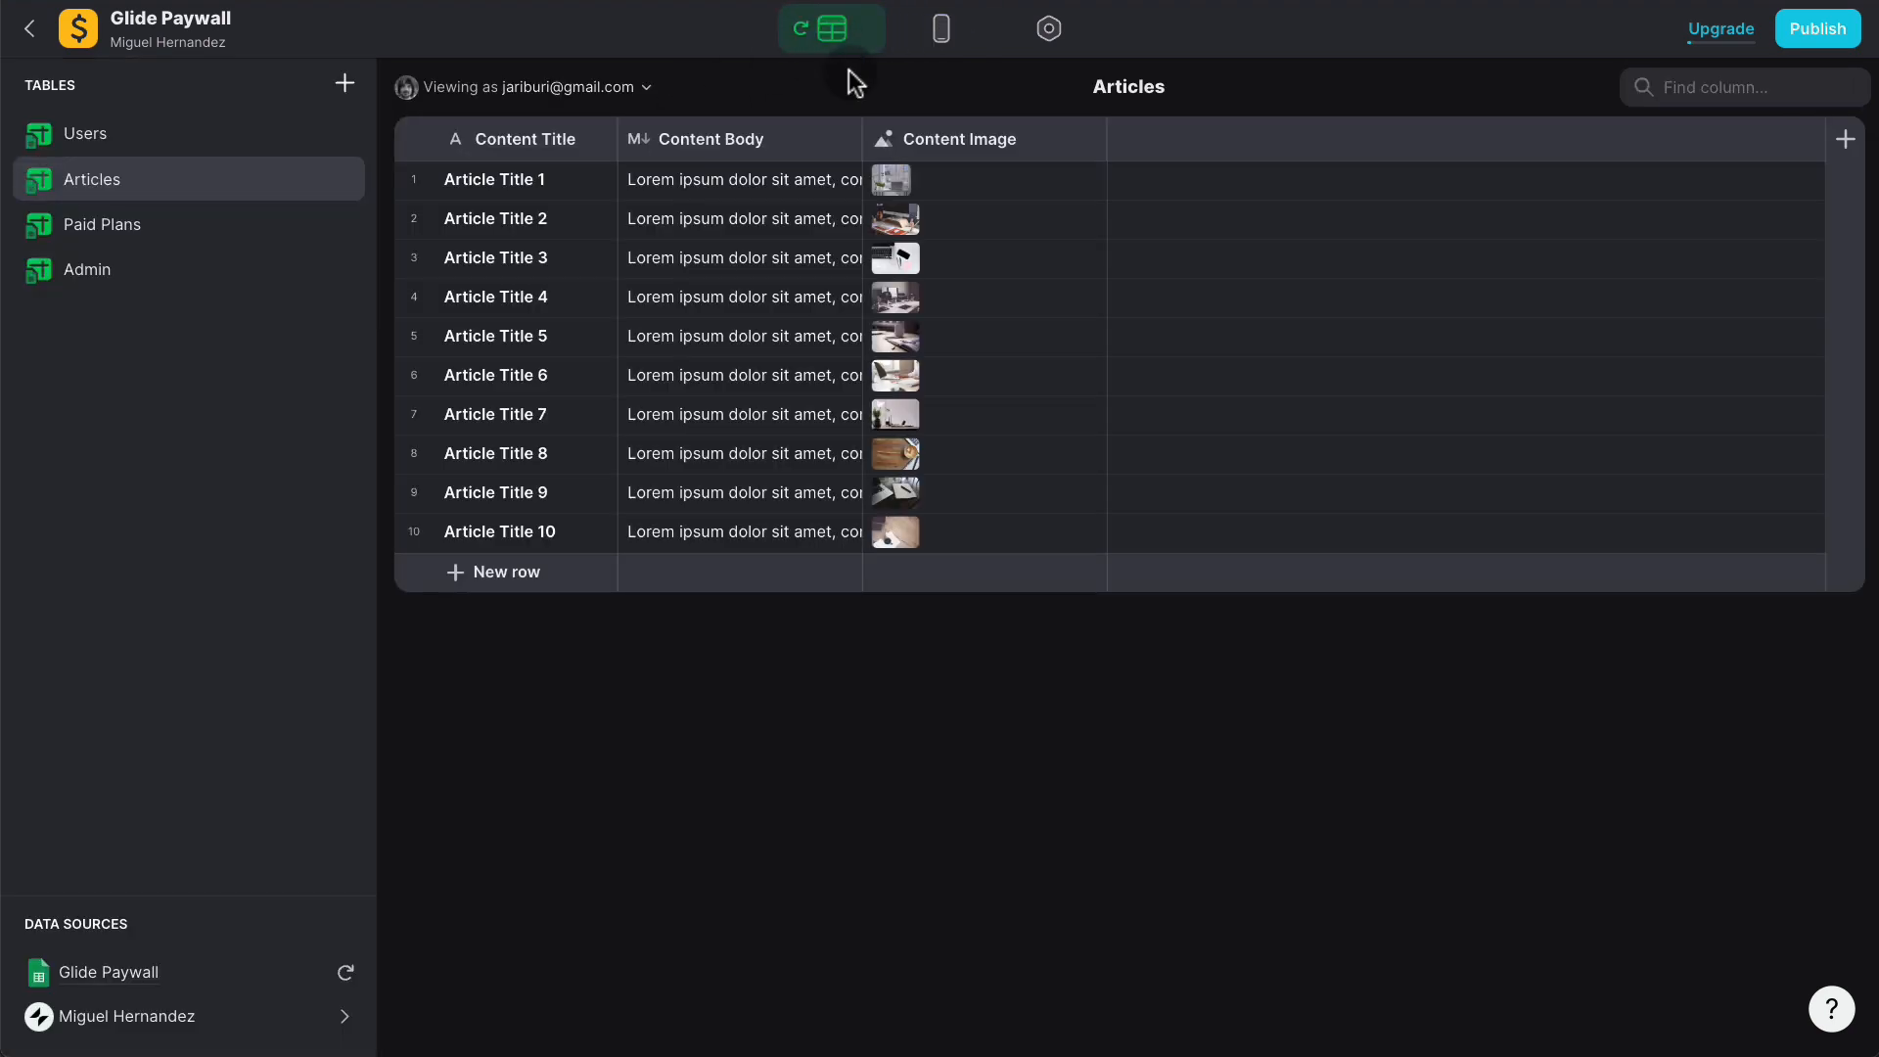
pyautogui.click(117, 137)
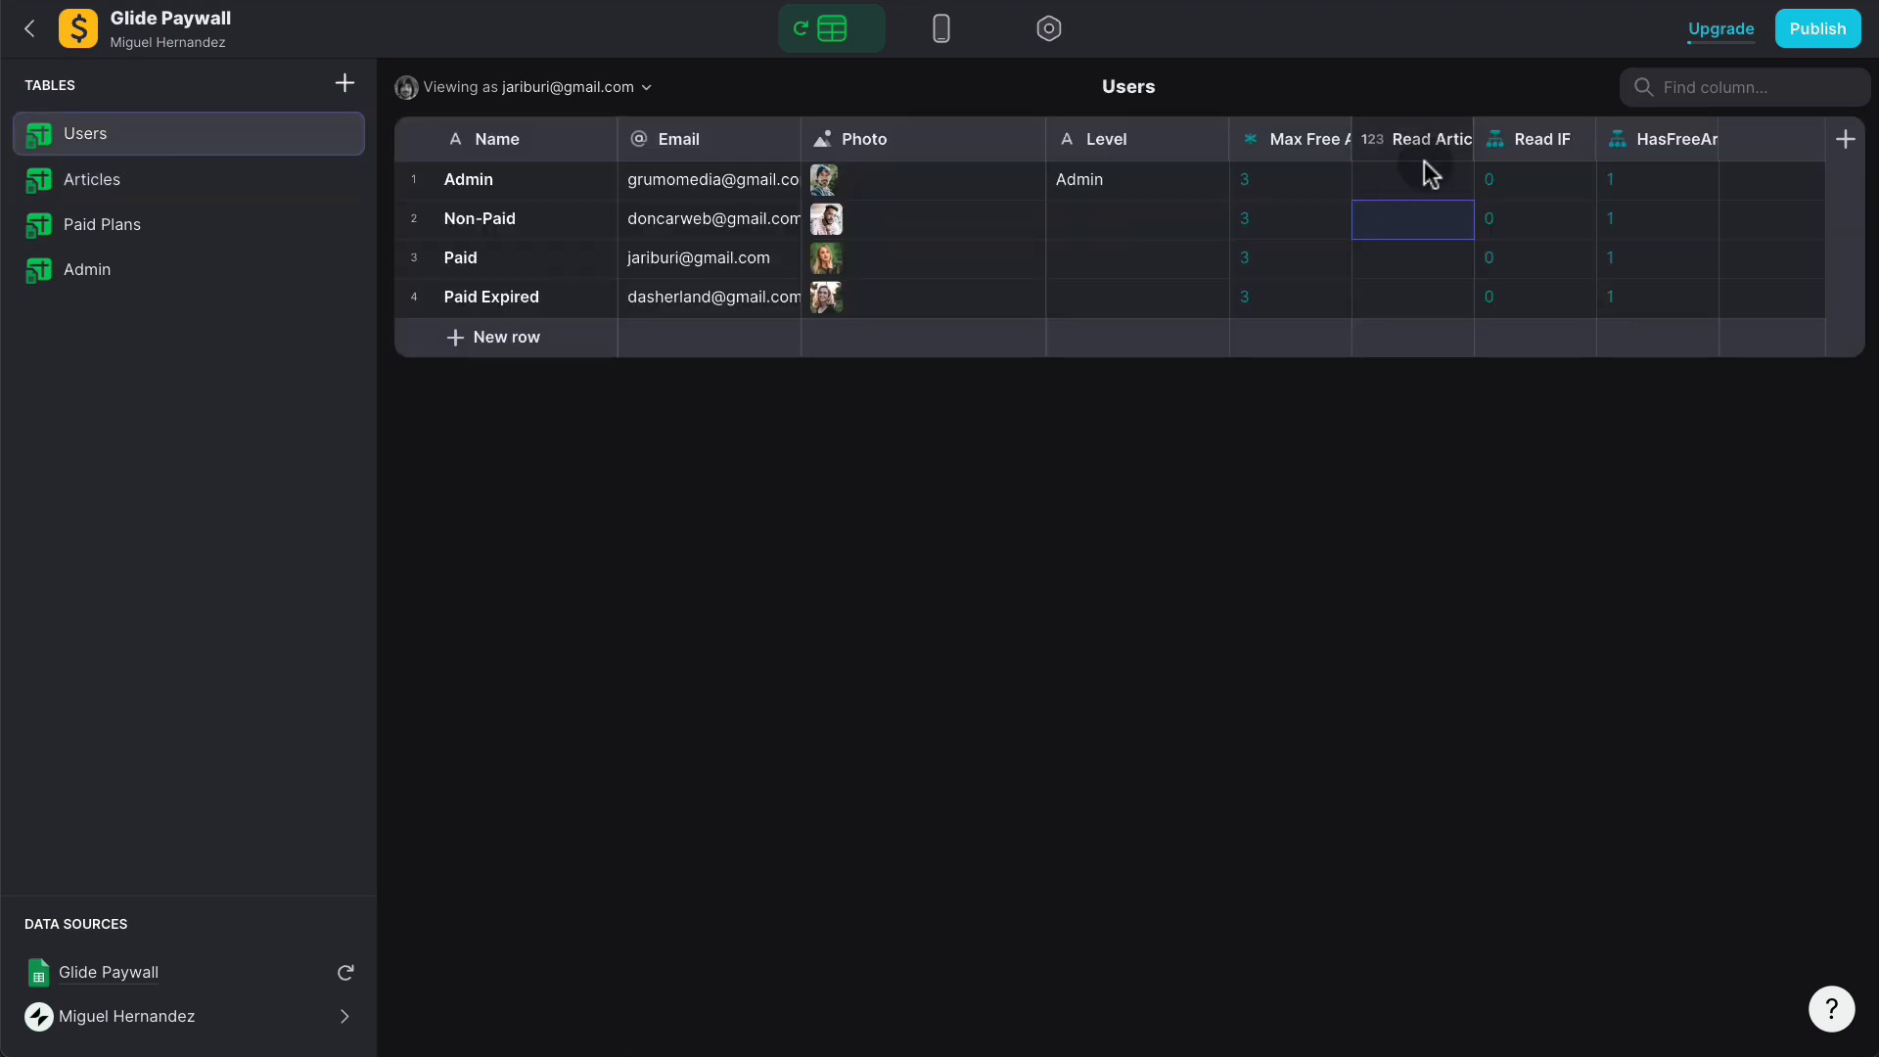
pyautogui.click(960, 49)
# Step: Try to change the Read Article action from Open Link to Increment Number and check which rows it can target
pyautogui.click(1719, 742)
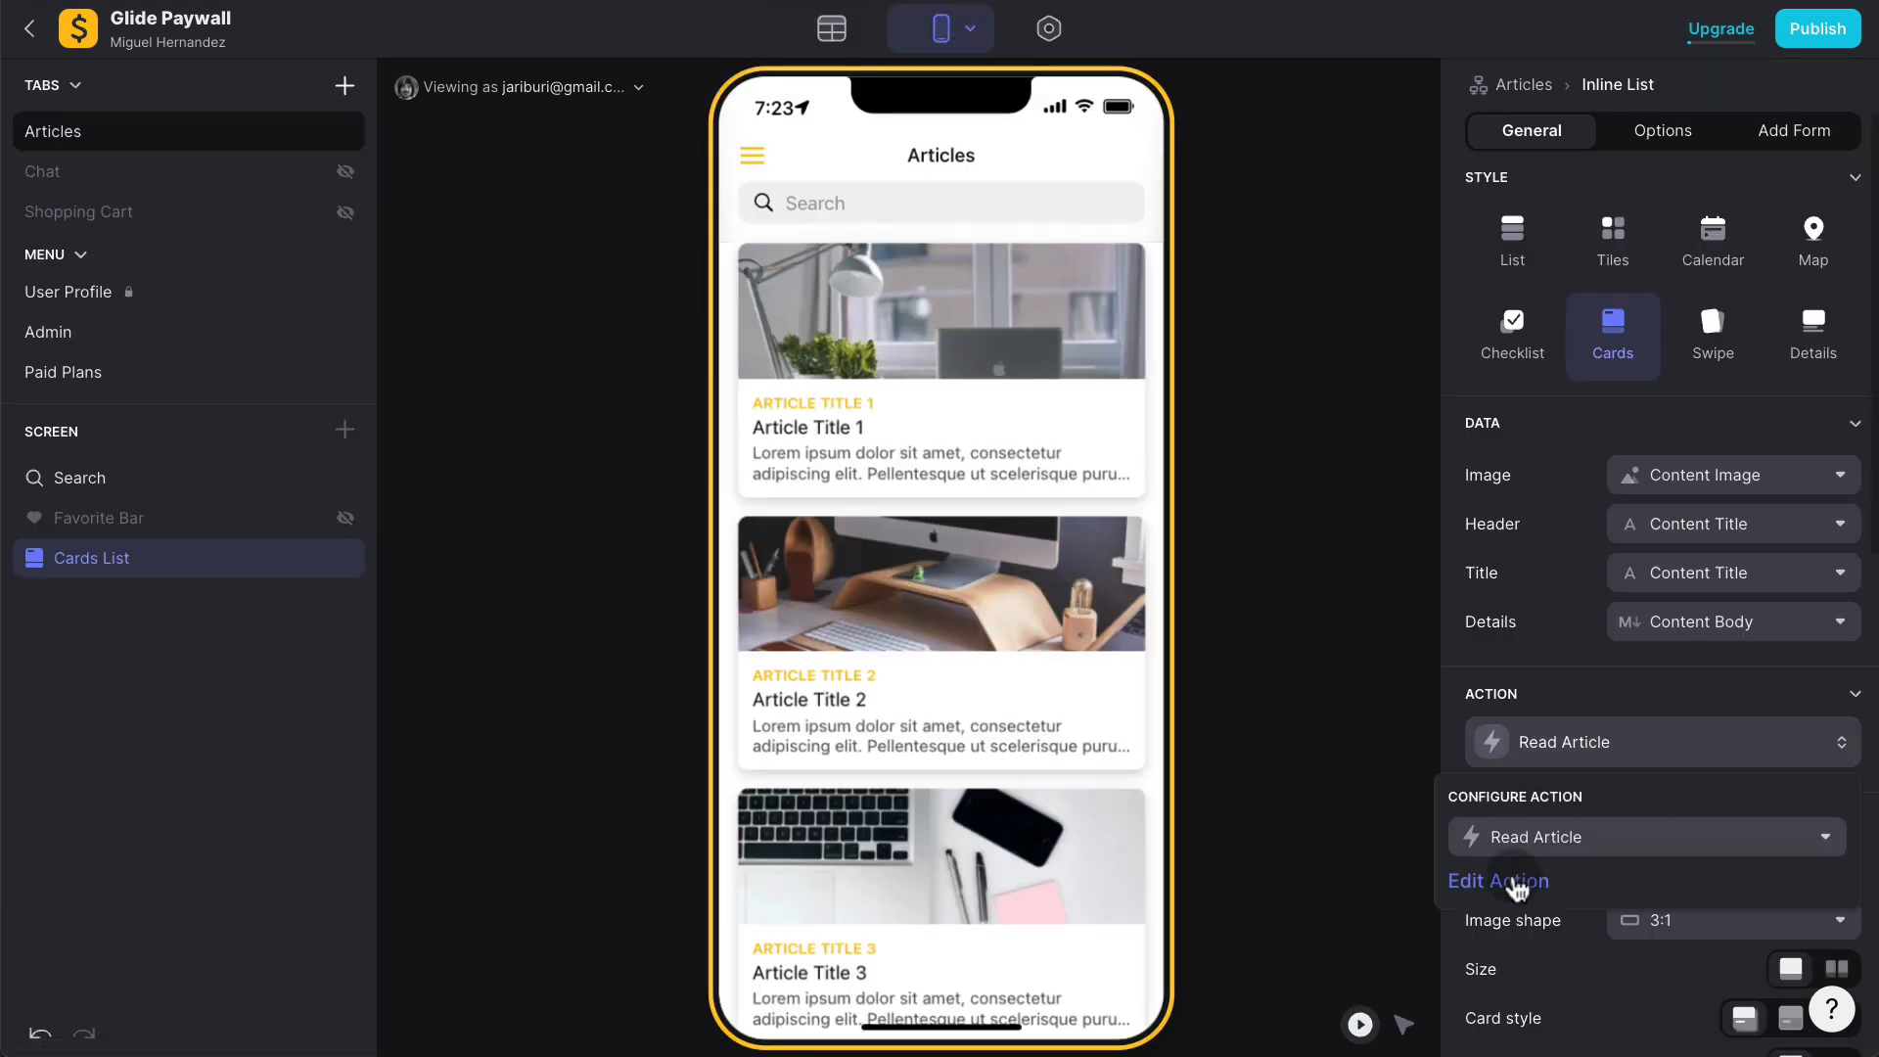
pyautogui.click(1513, 884)
pyautogui.click(254, 302)
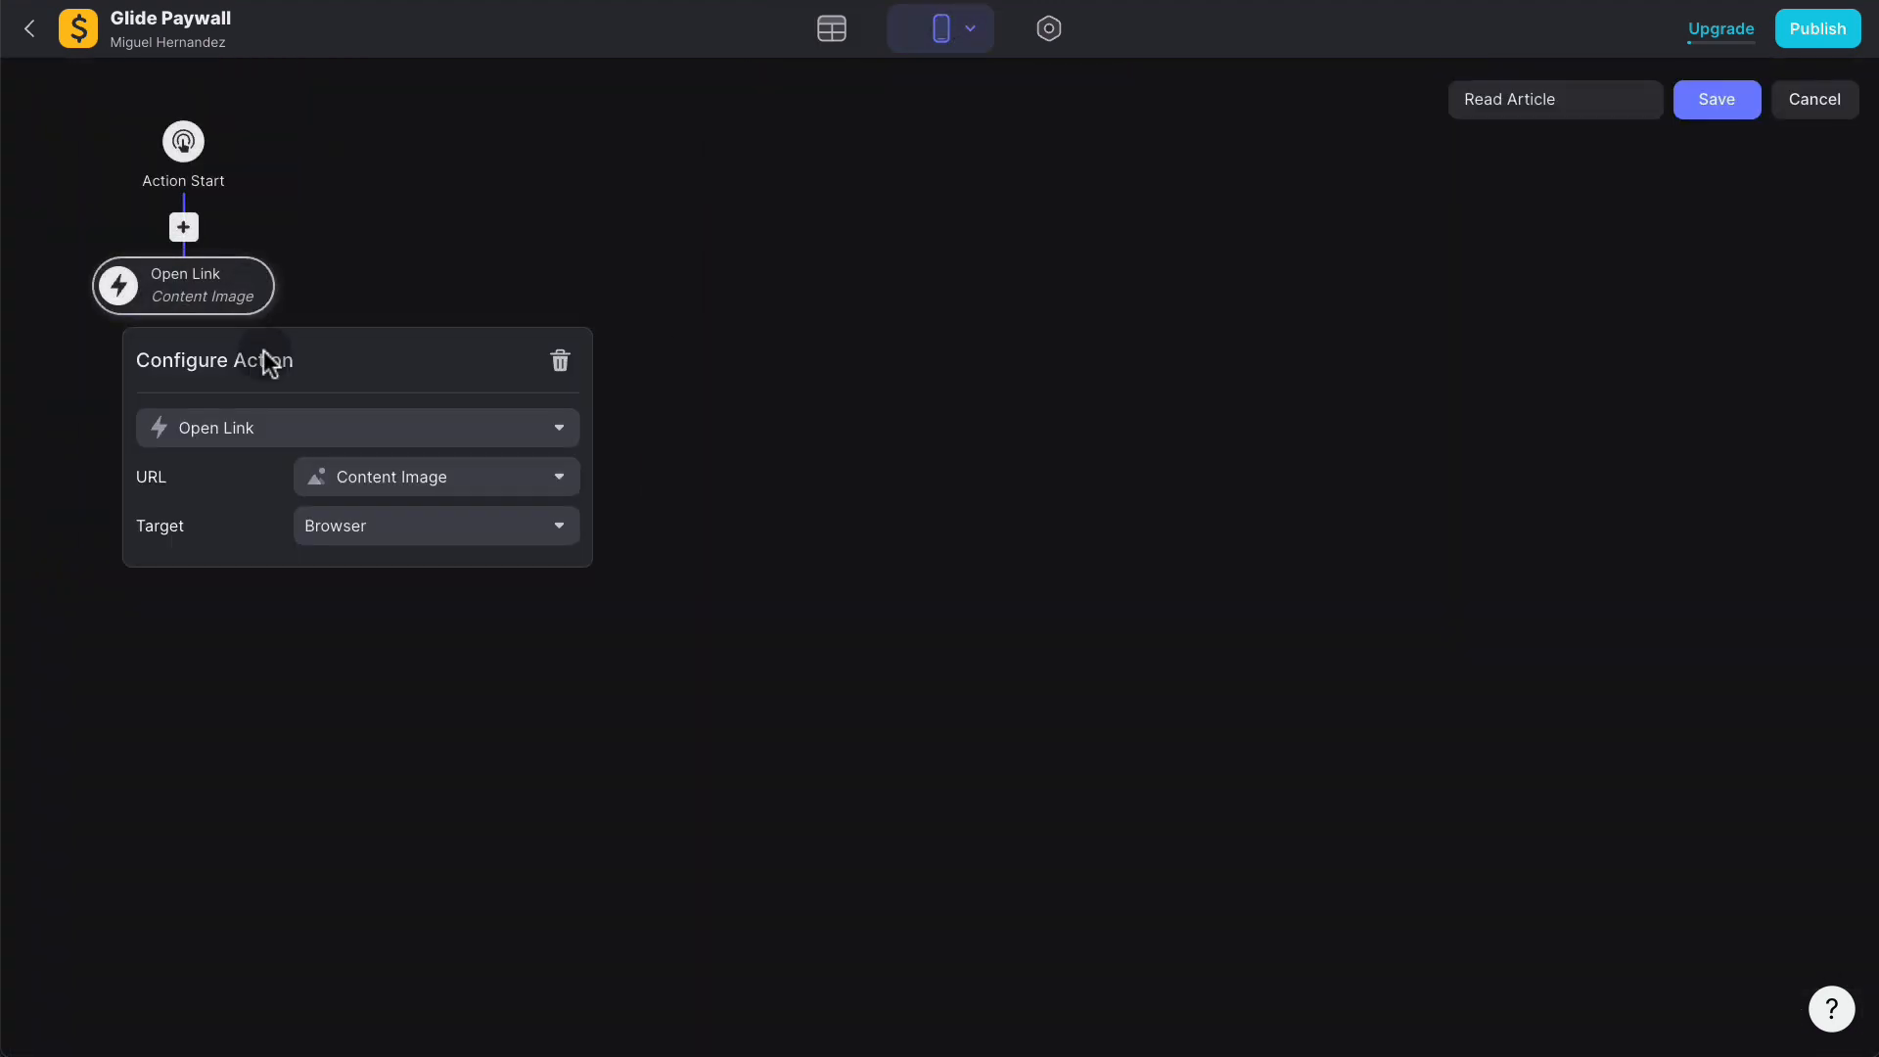
pyautogui.click(261, 443)
pyautogui.write('incre')
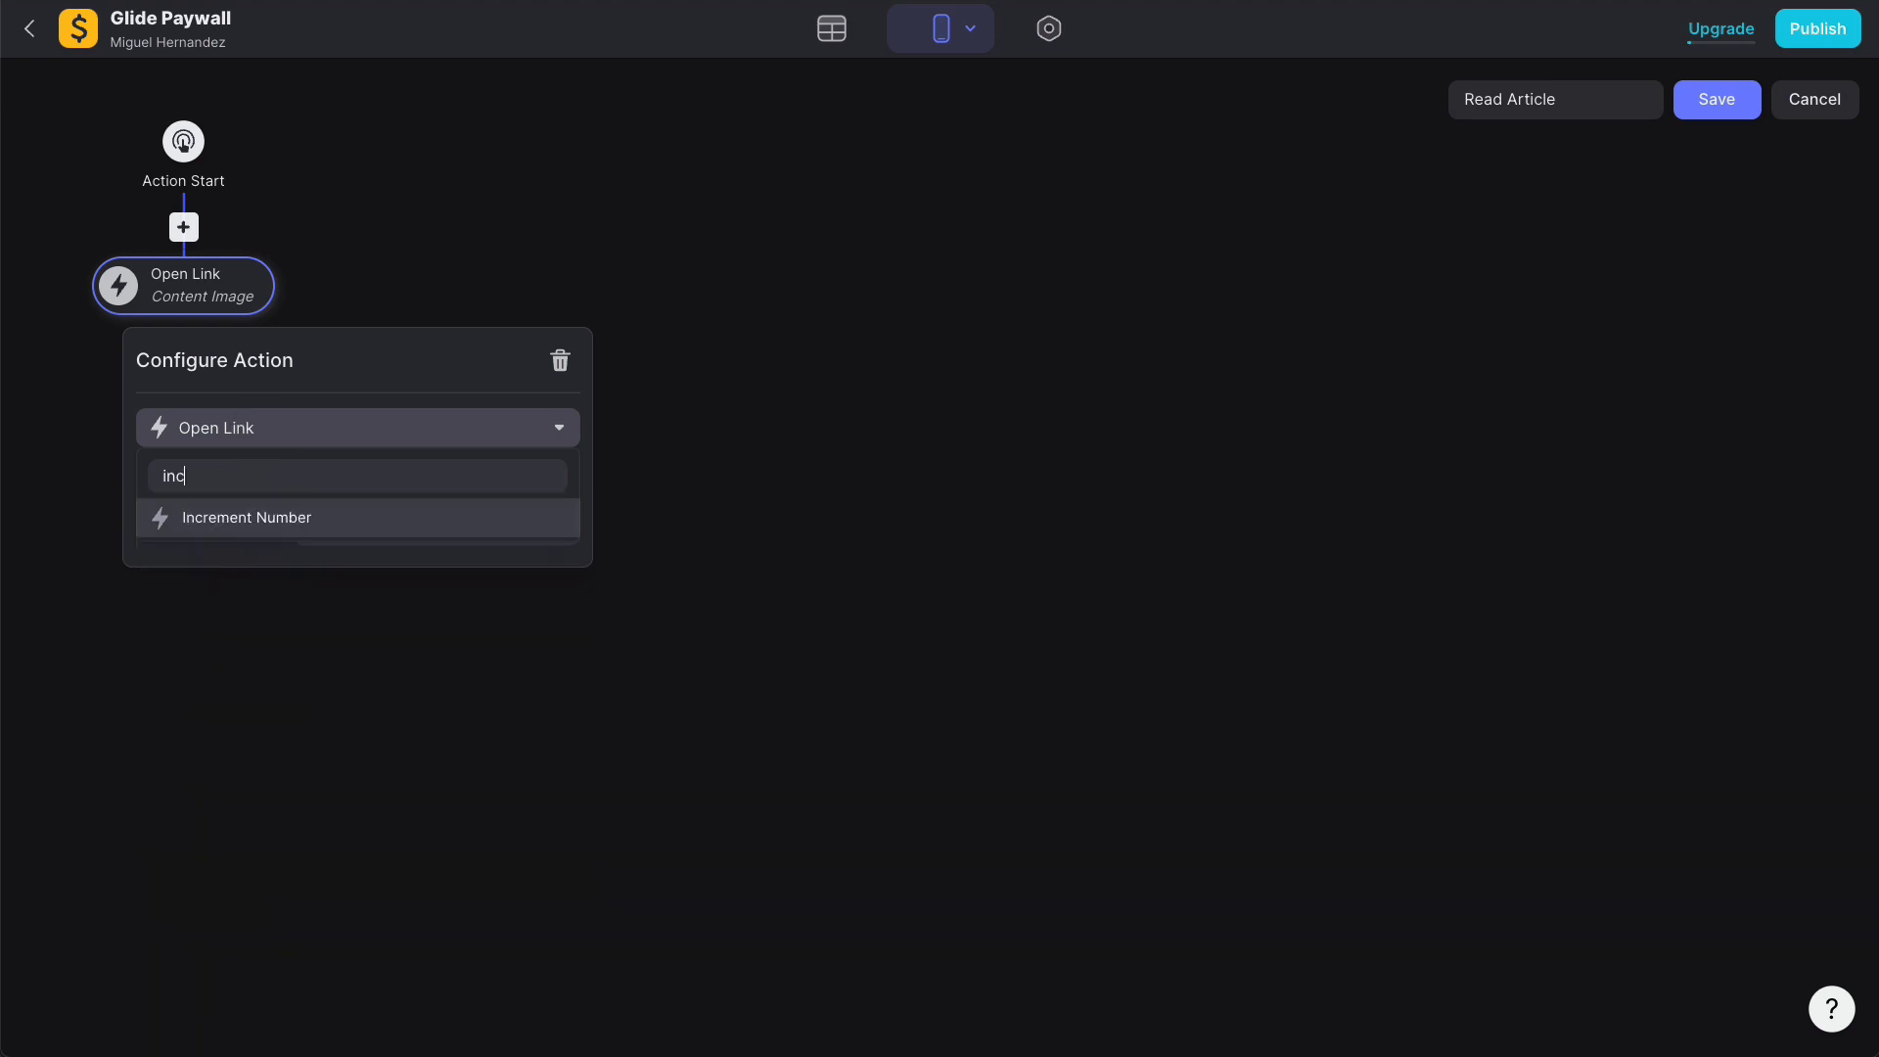
pyautogui.click(366, 534)
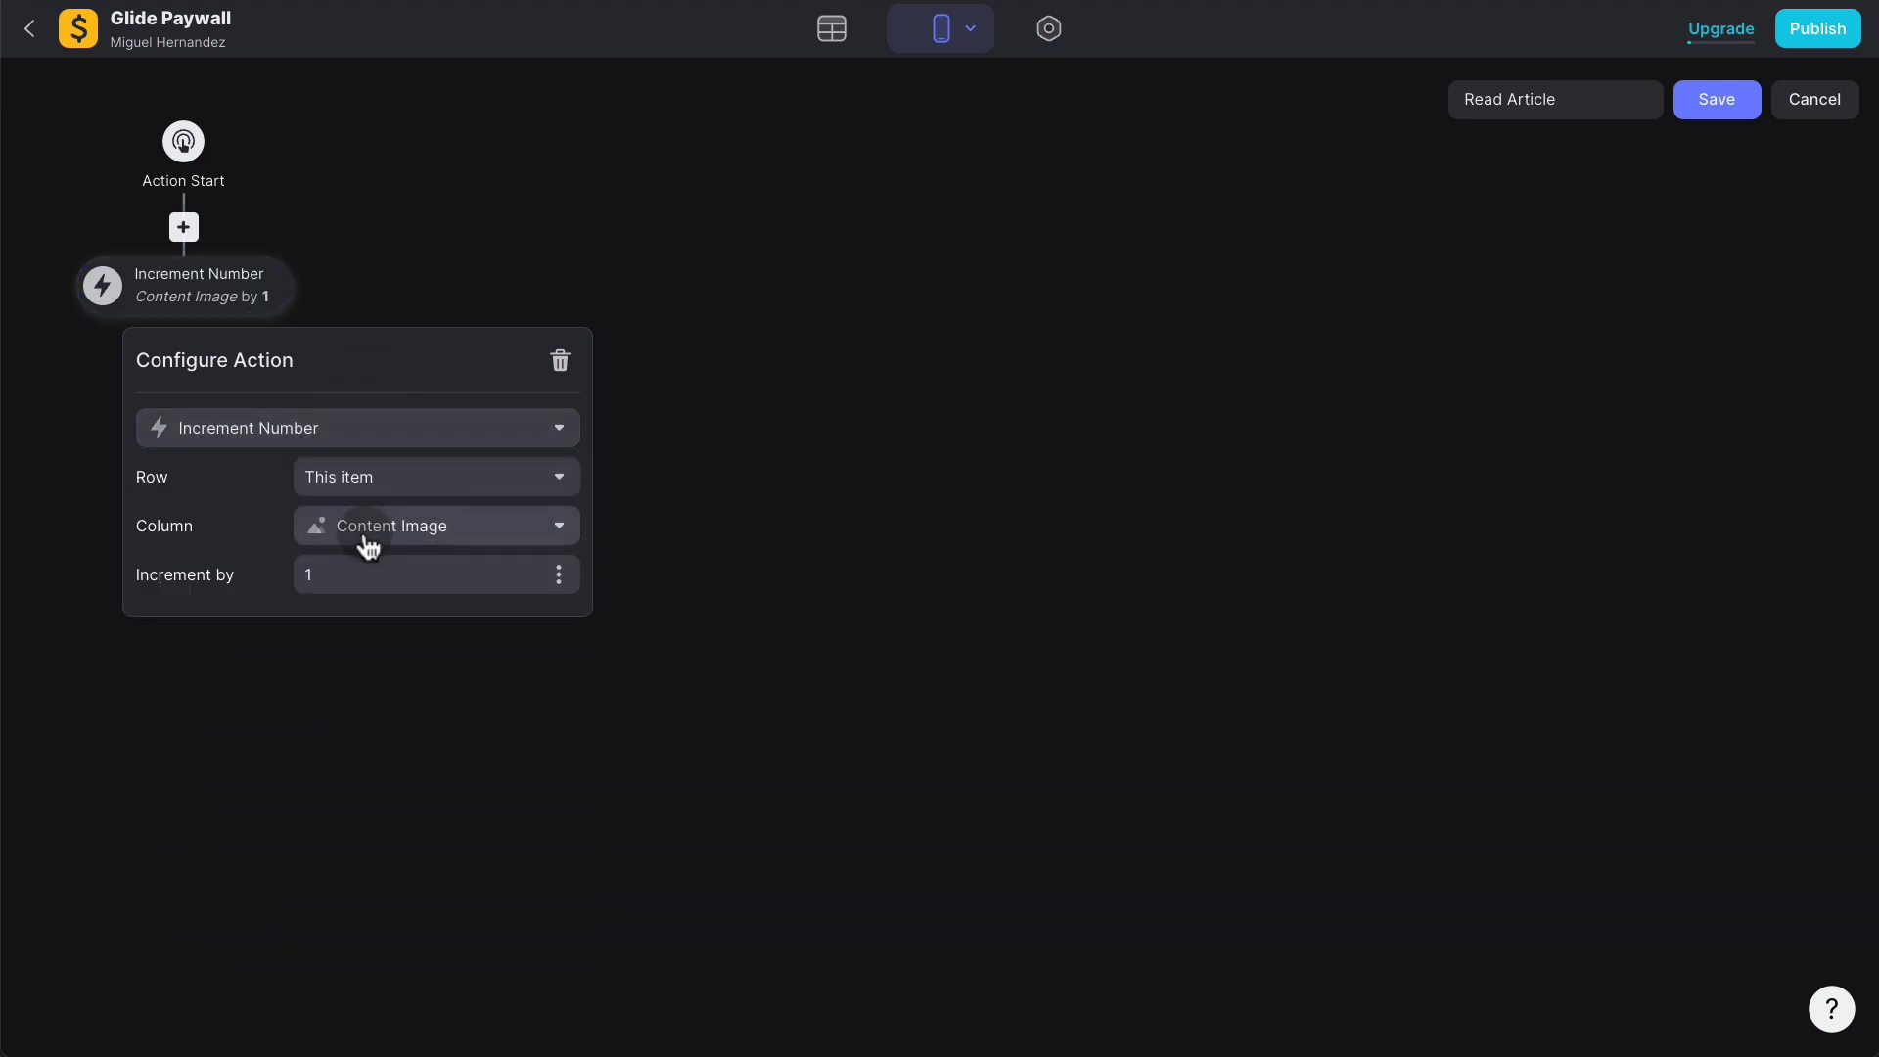
pyautogui.click(401, 484)
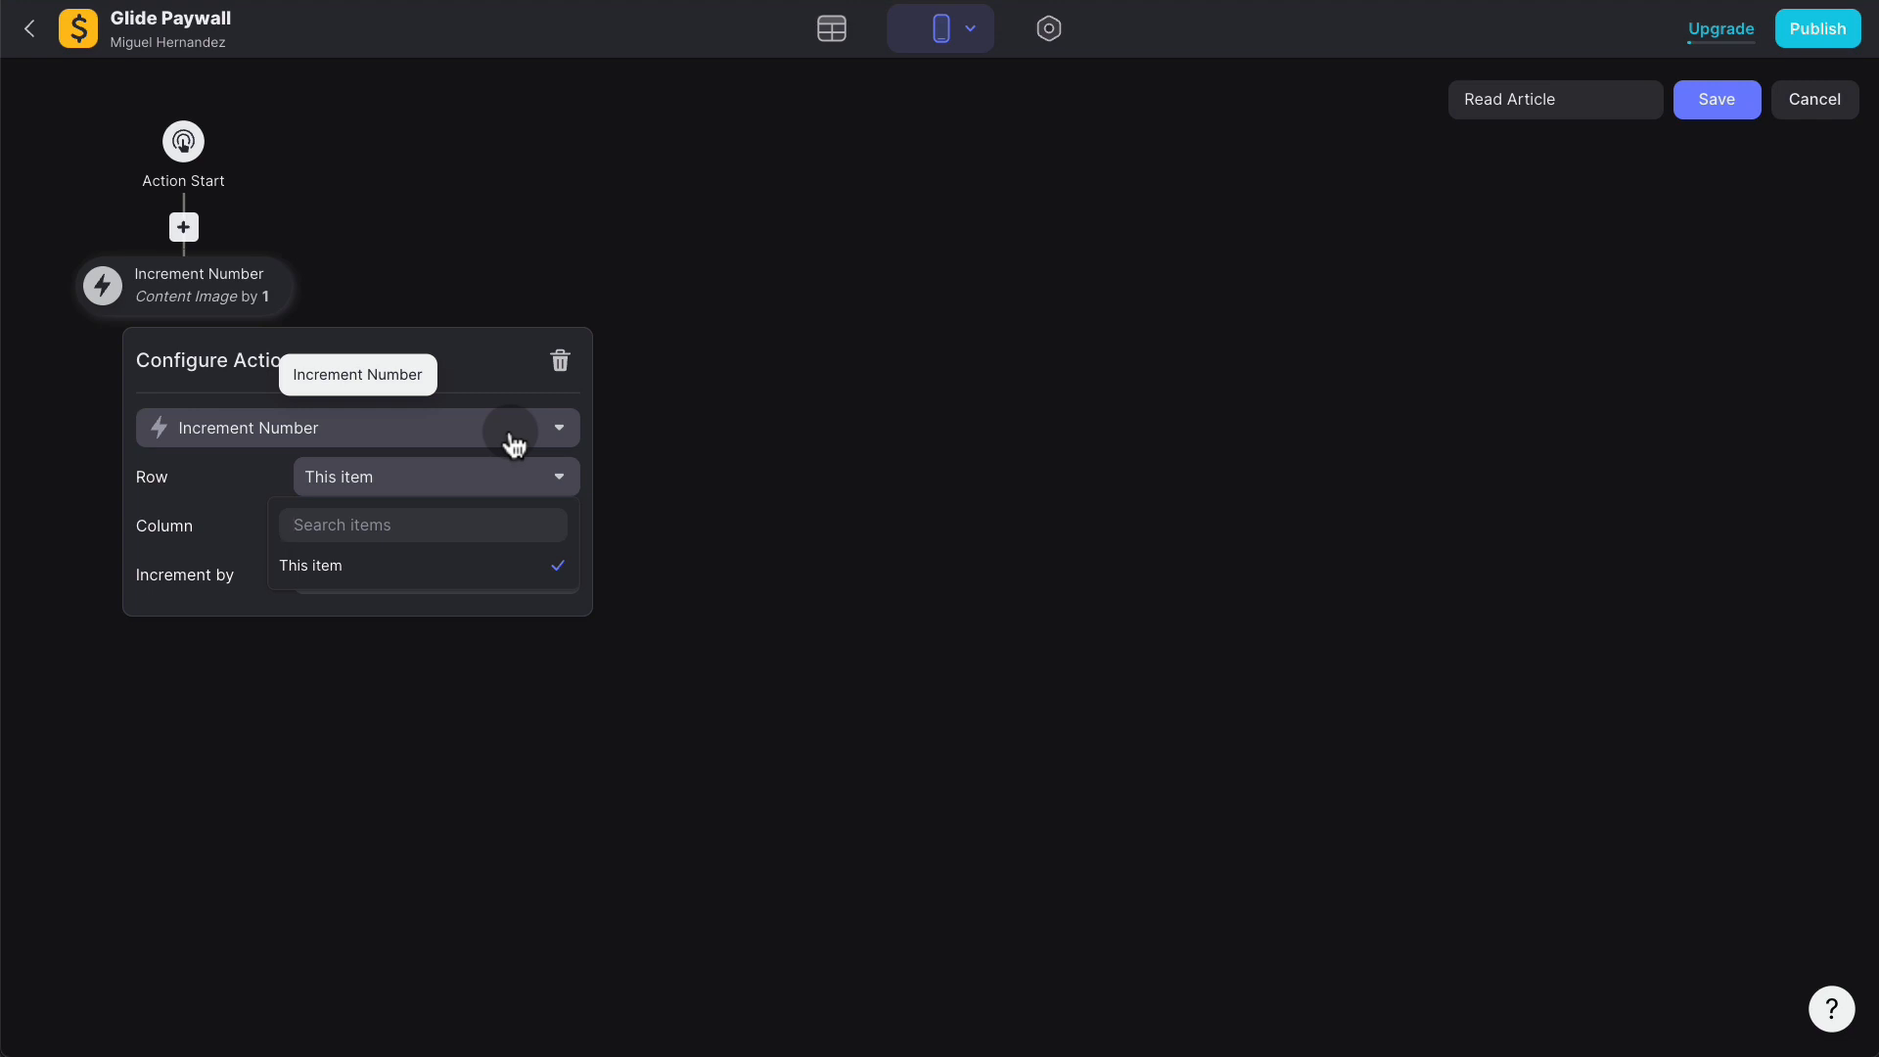
pyautogui.click(1027, 381)
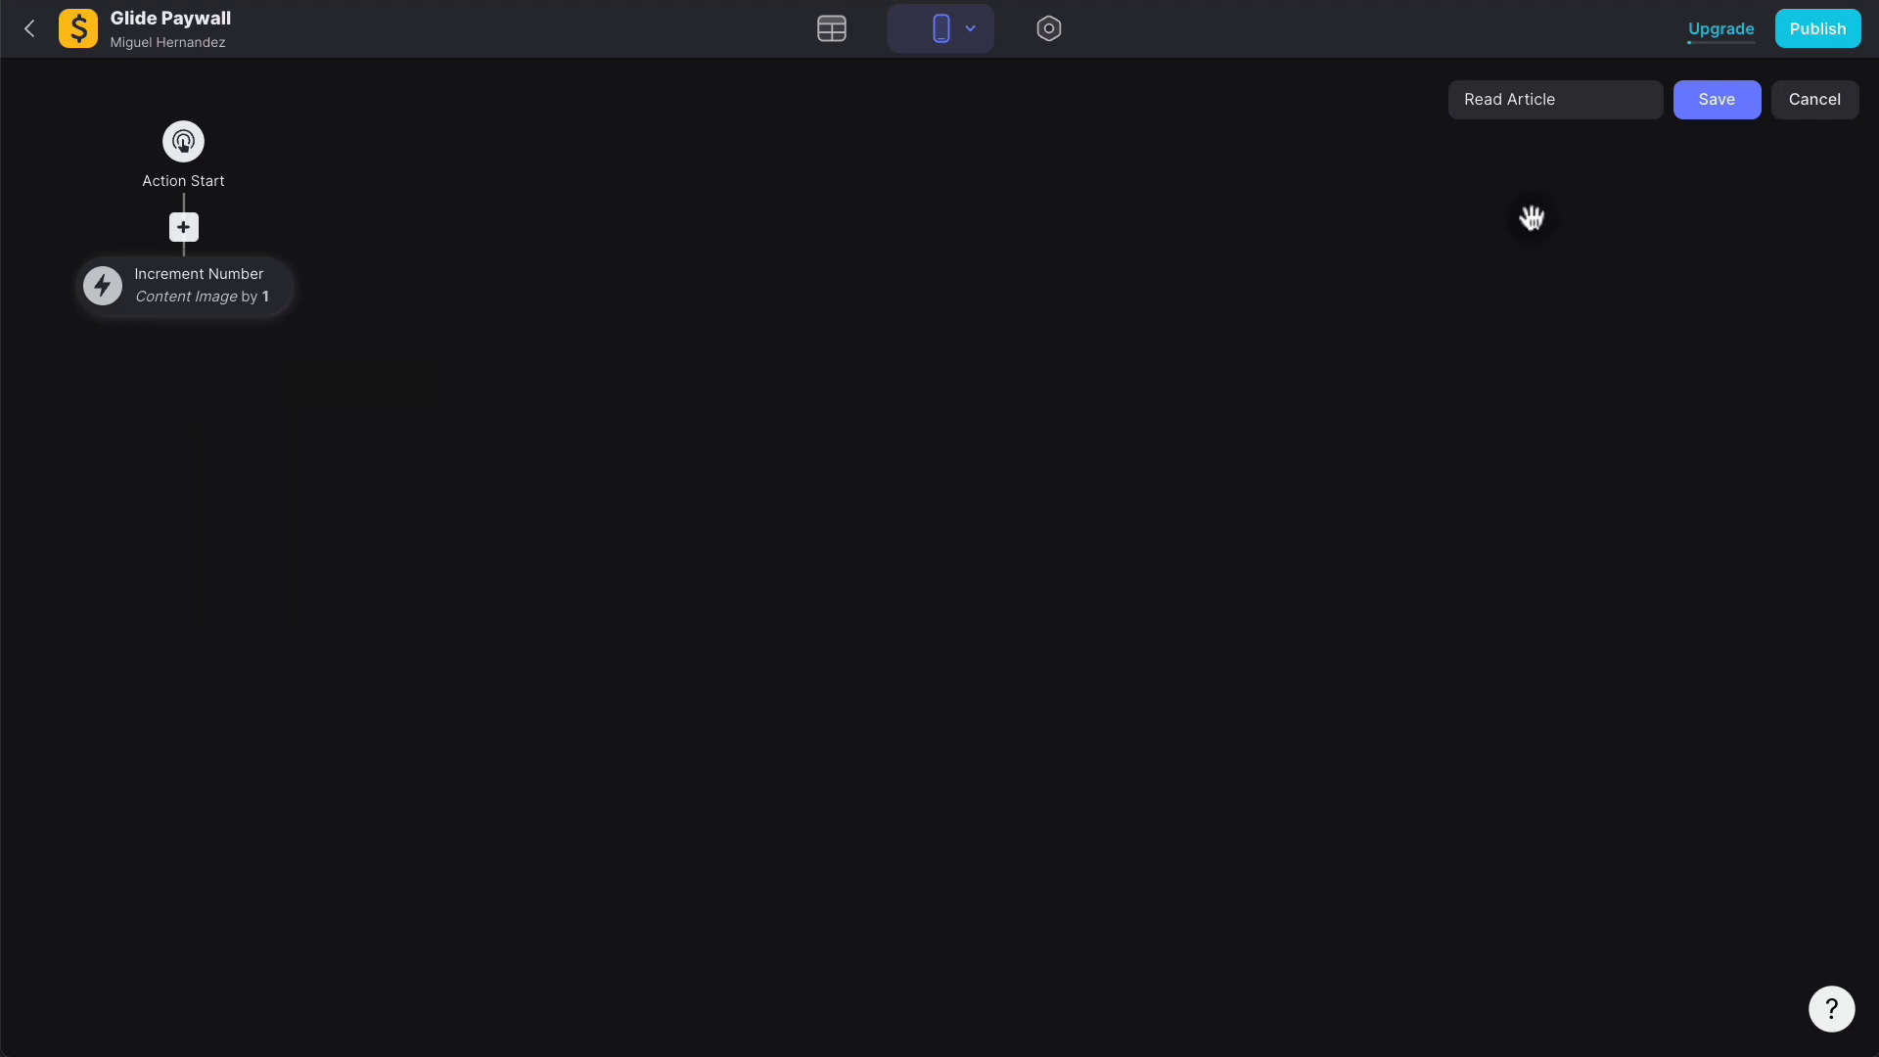
pyautogui.click(1806, 108)
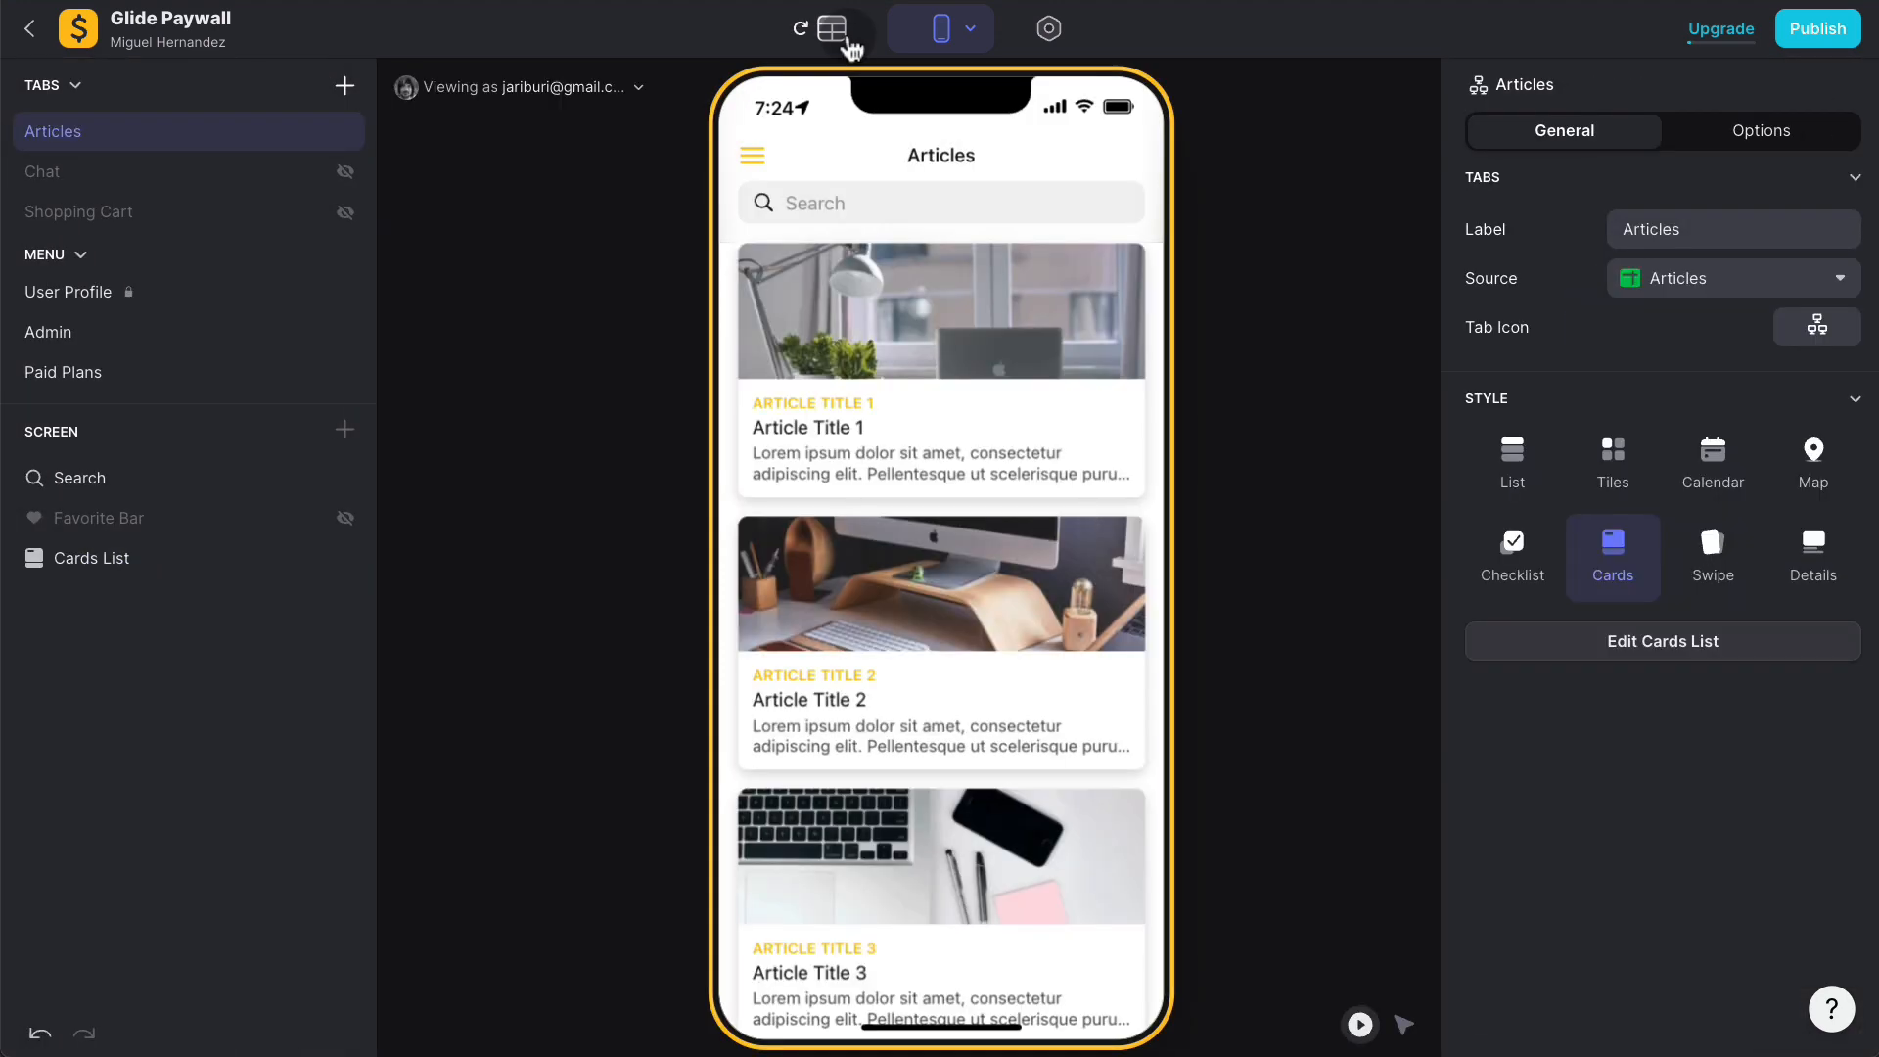
pyautogui.click(844, 39)
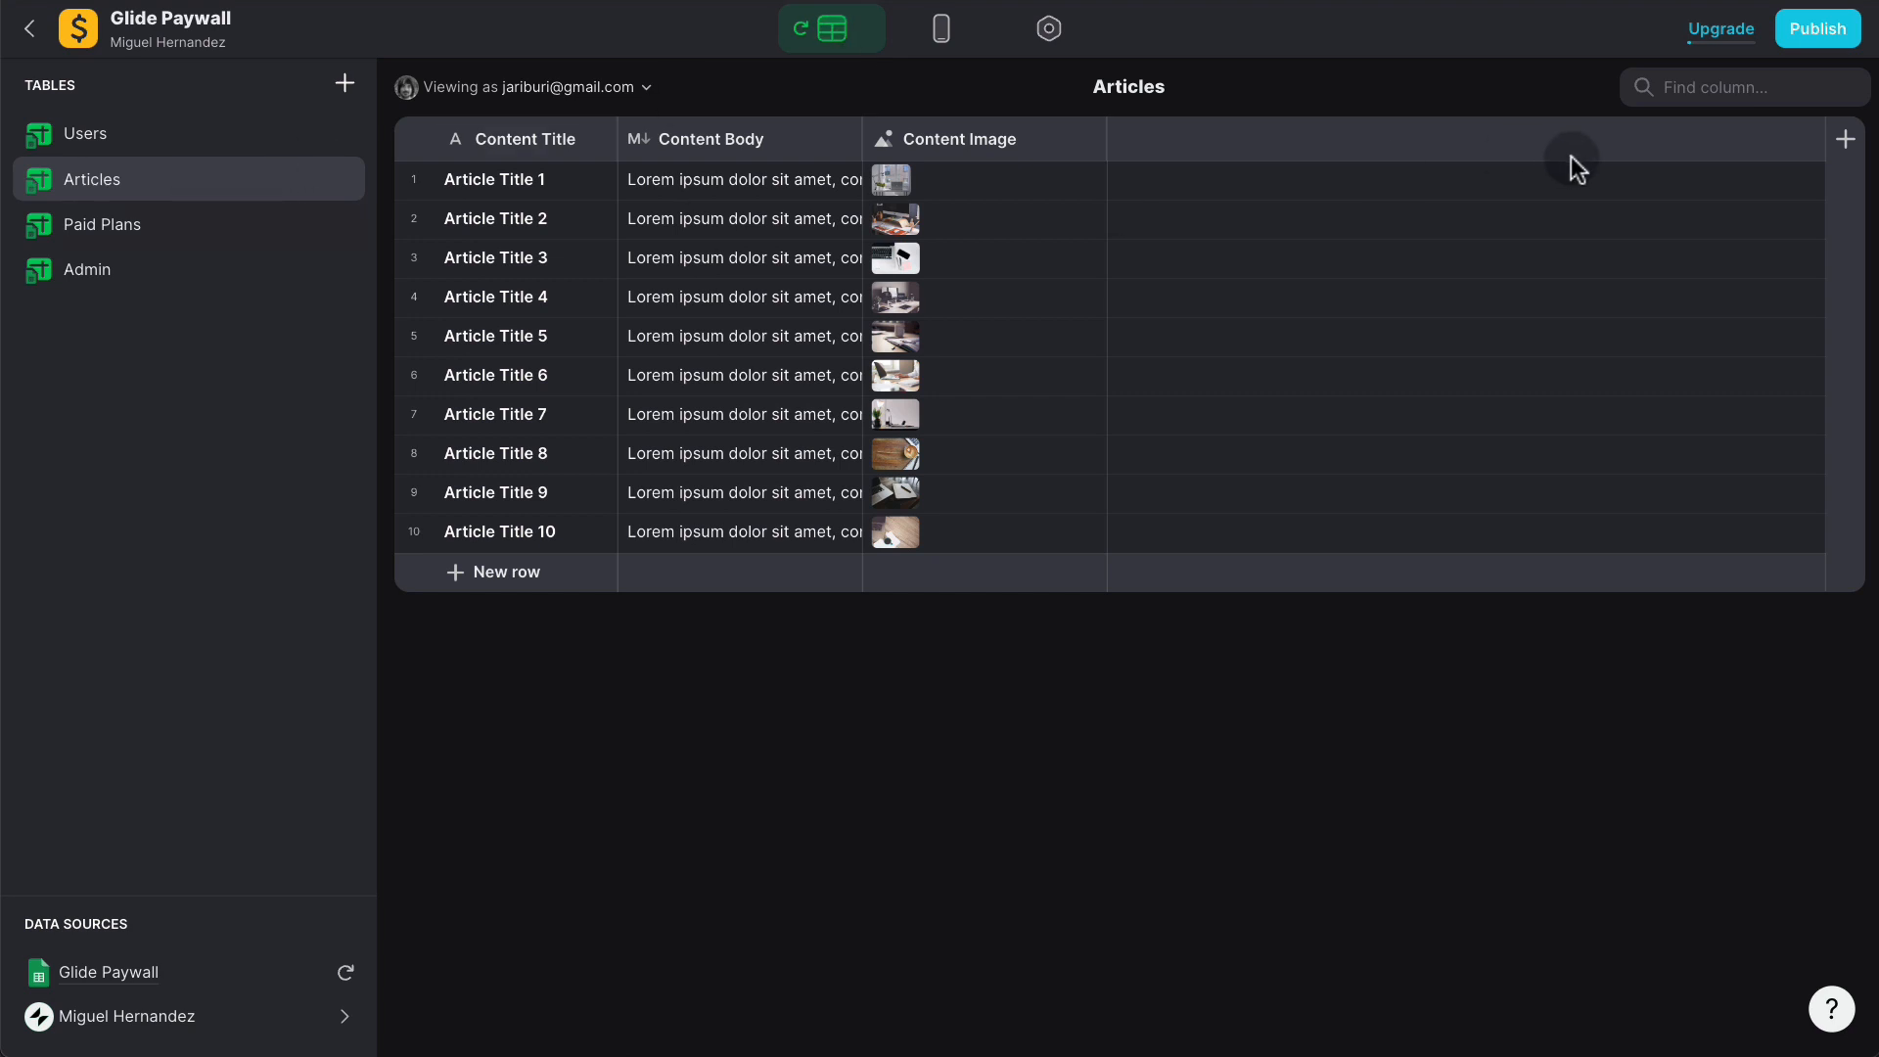
pyautogui.click(1847, 147)
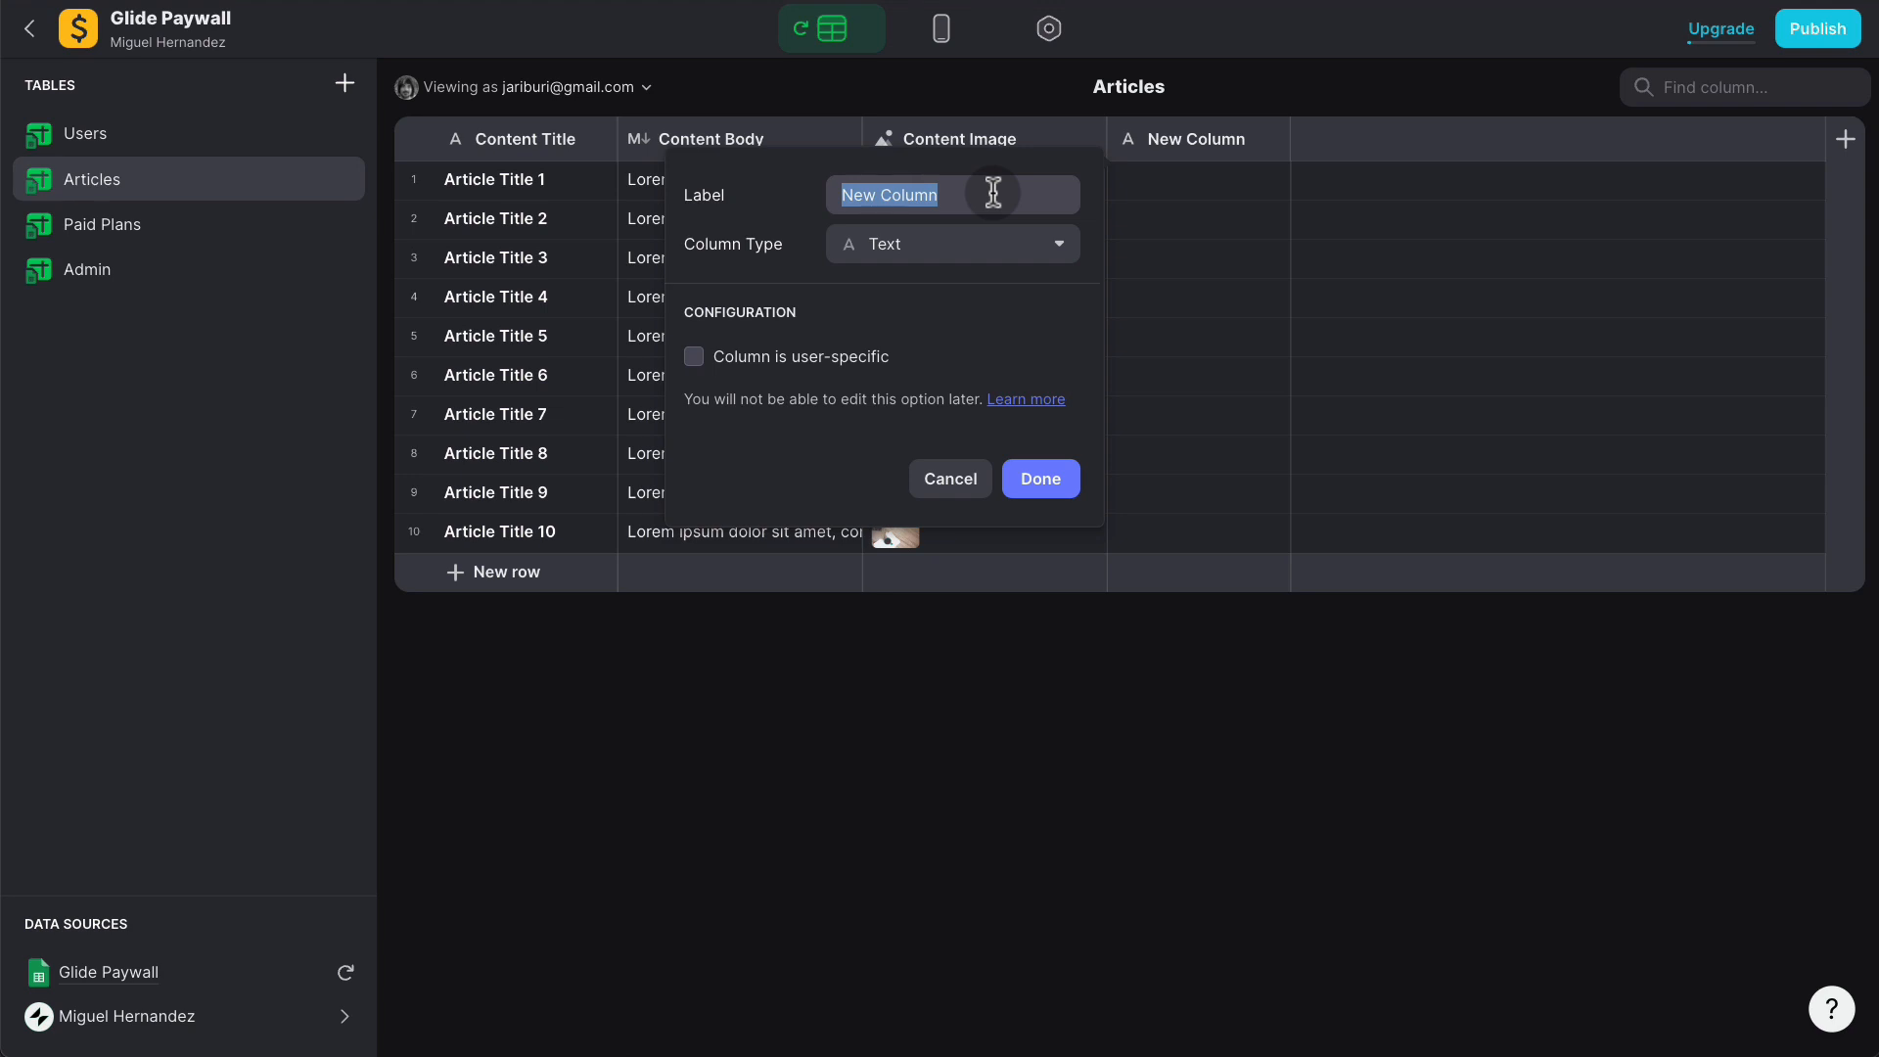
pyautogui.write('CUUID')
pyautogui.press('BackSpace')
pyautogui.press('BackSpace')
pyautogui.press('BackSpace')
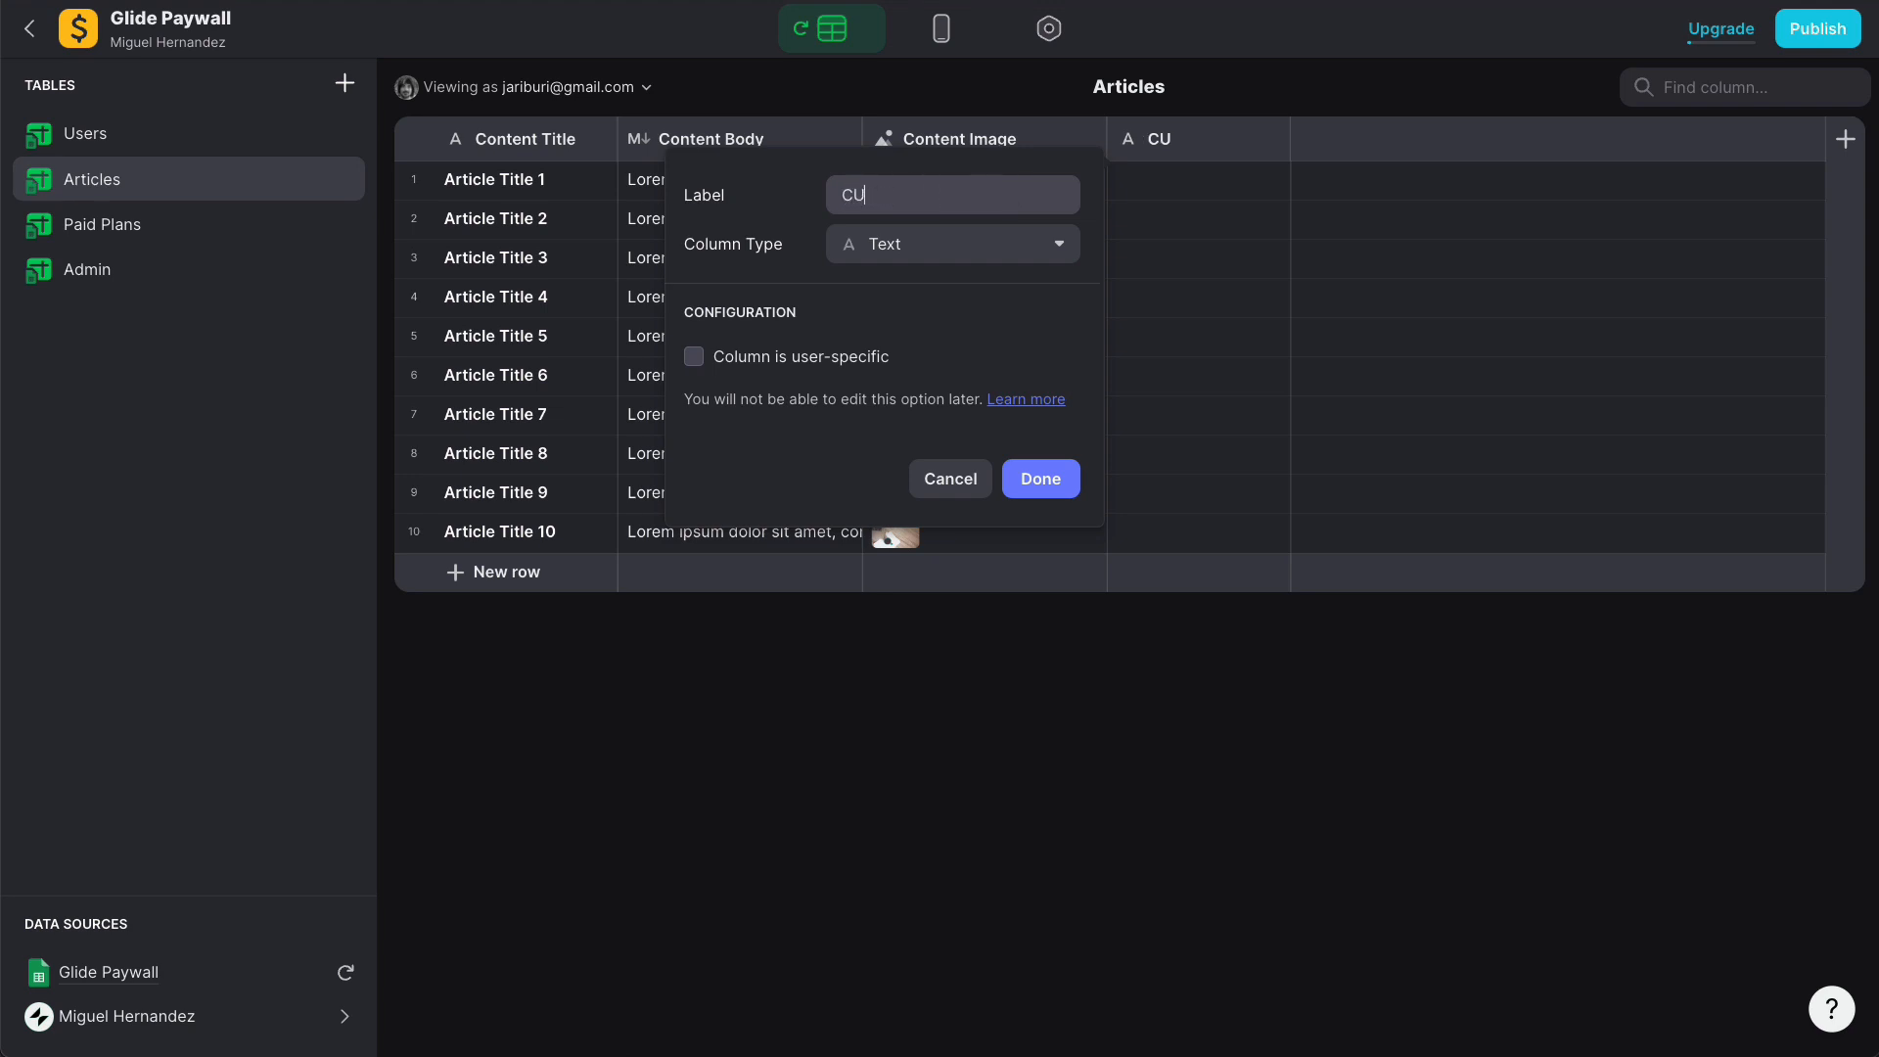
pyautogui.write('ID')
pyautogui.click(976, 251)
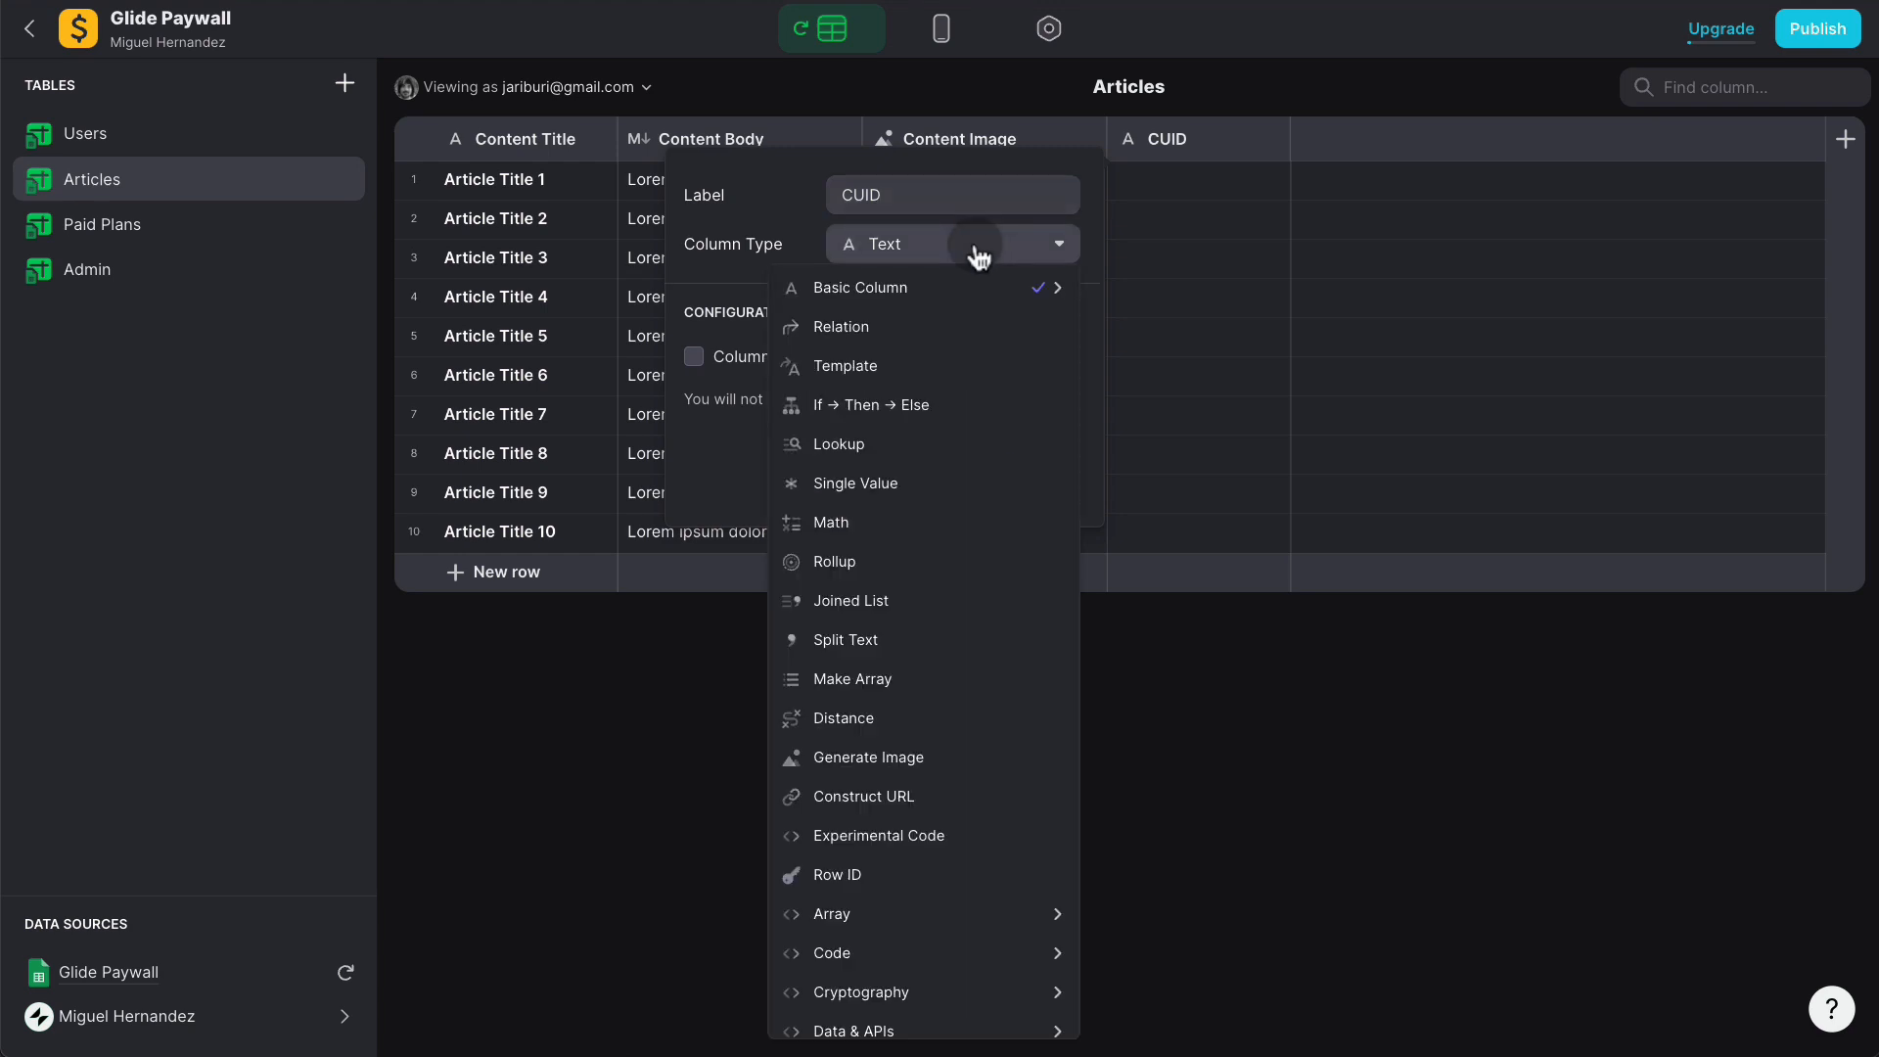
pyautogui.click(905, 366)
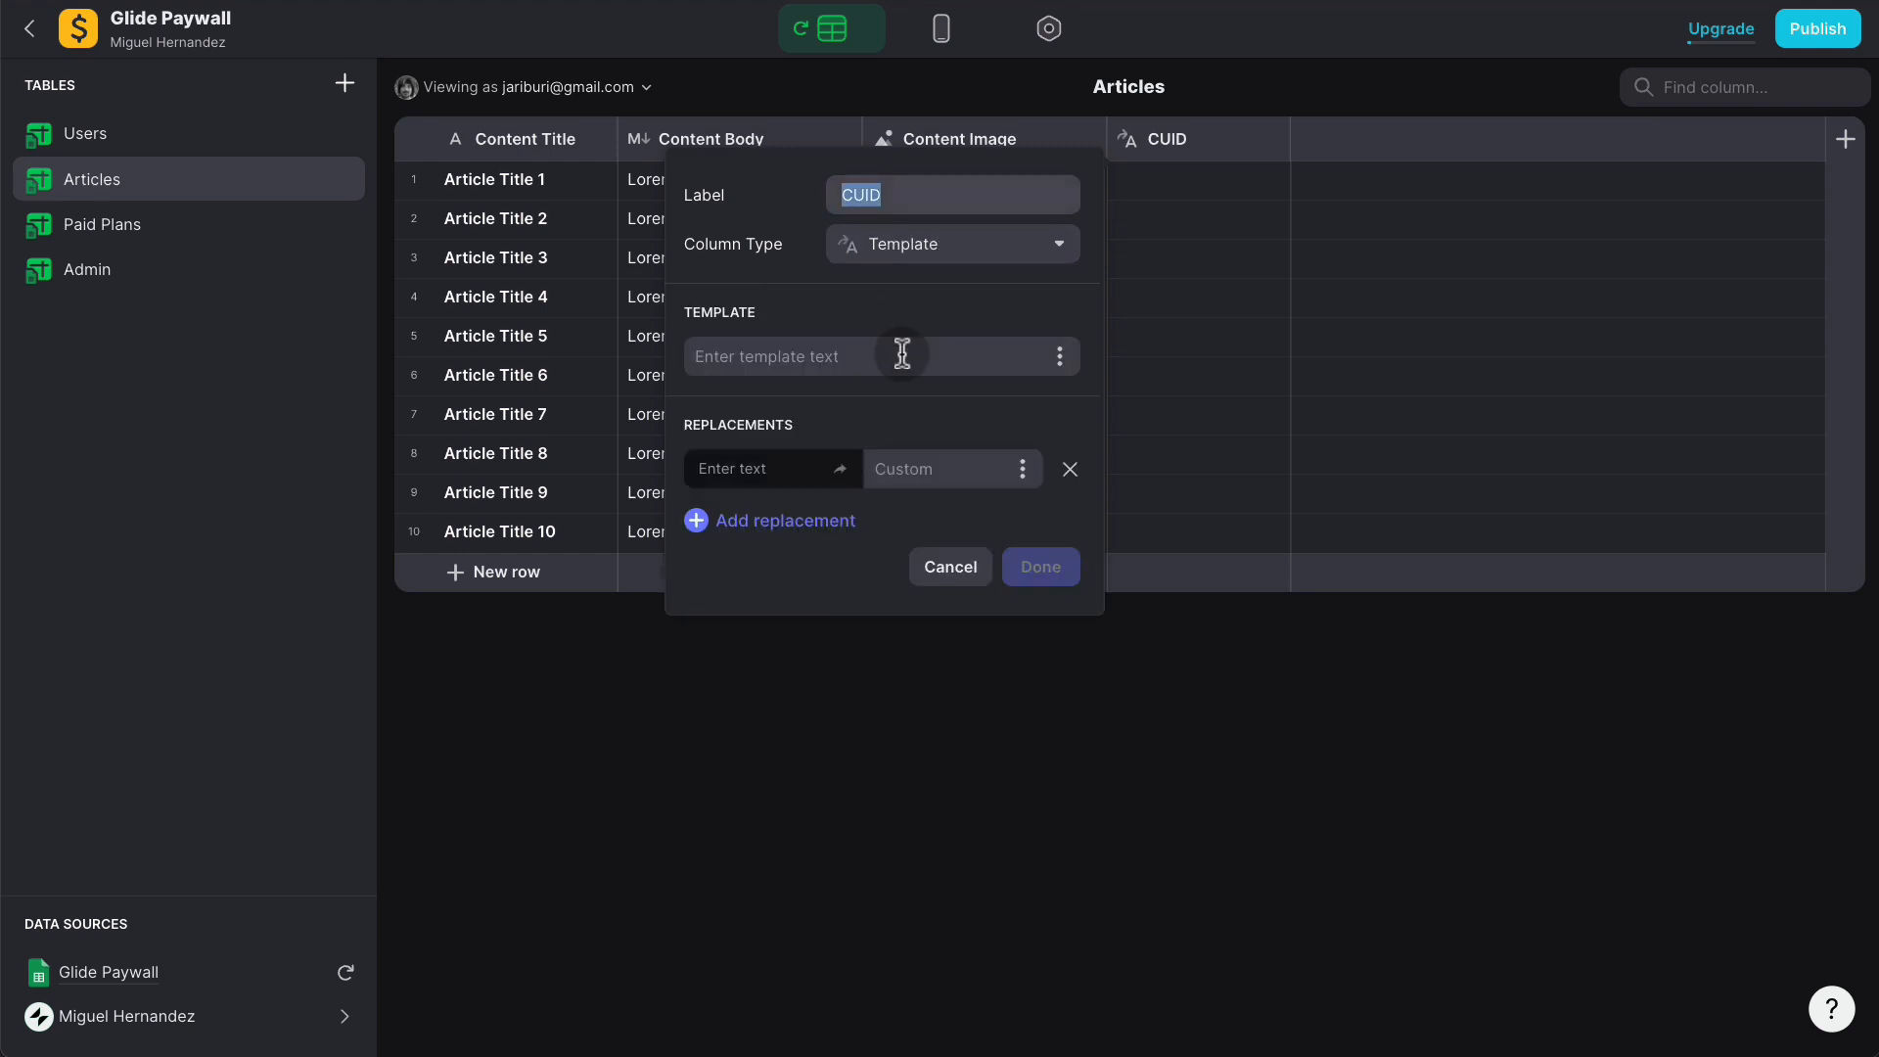
pyautogui.click(1059, 358)
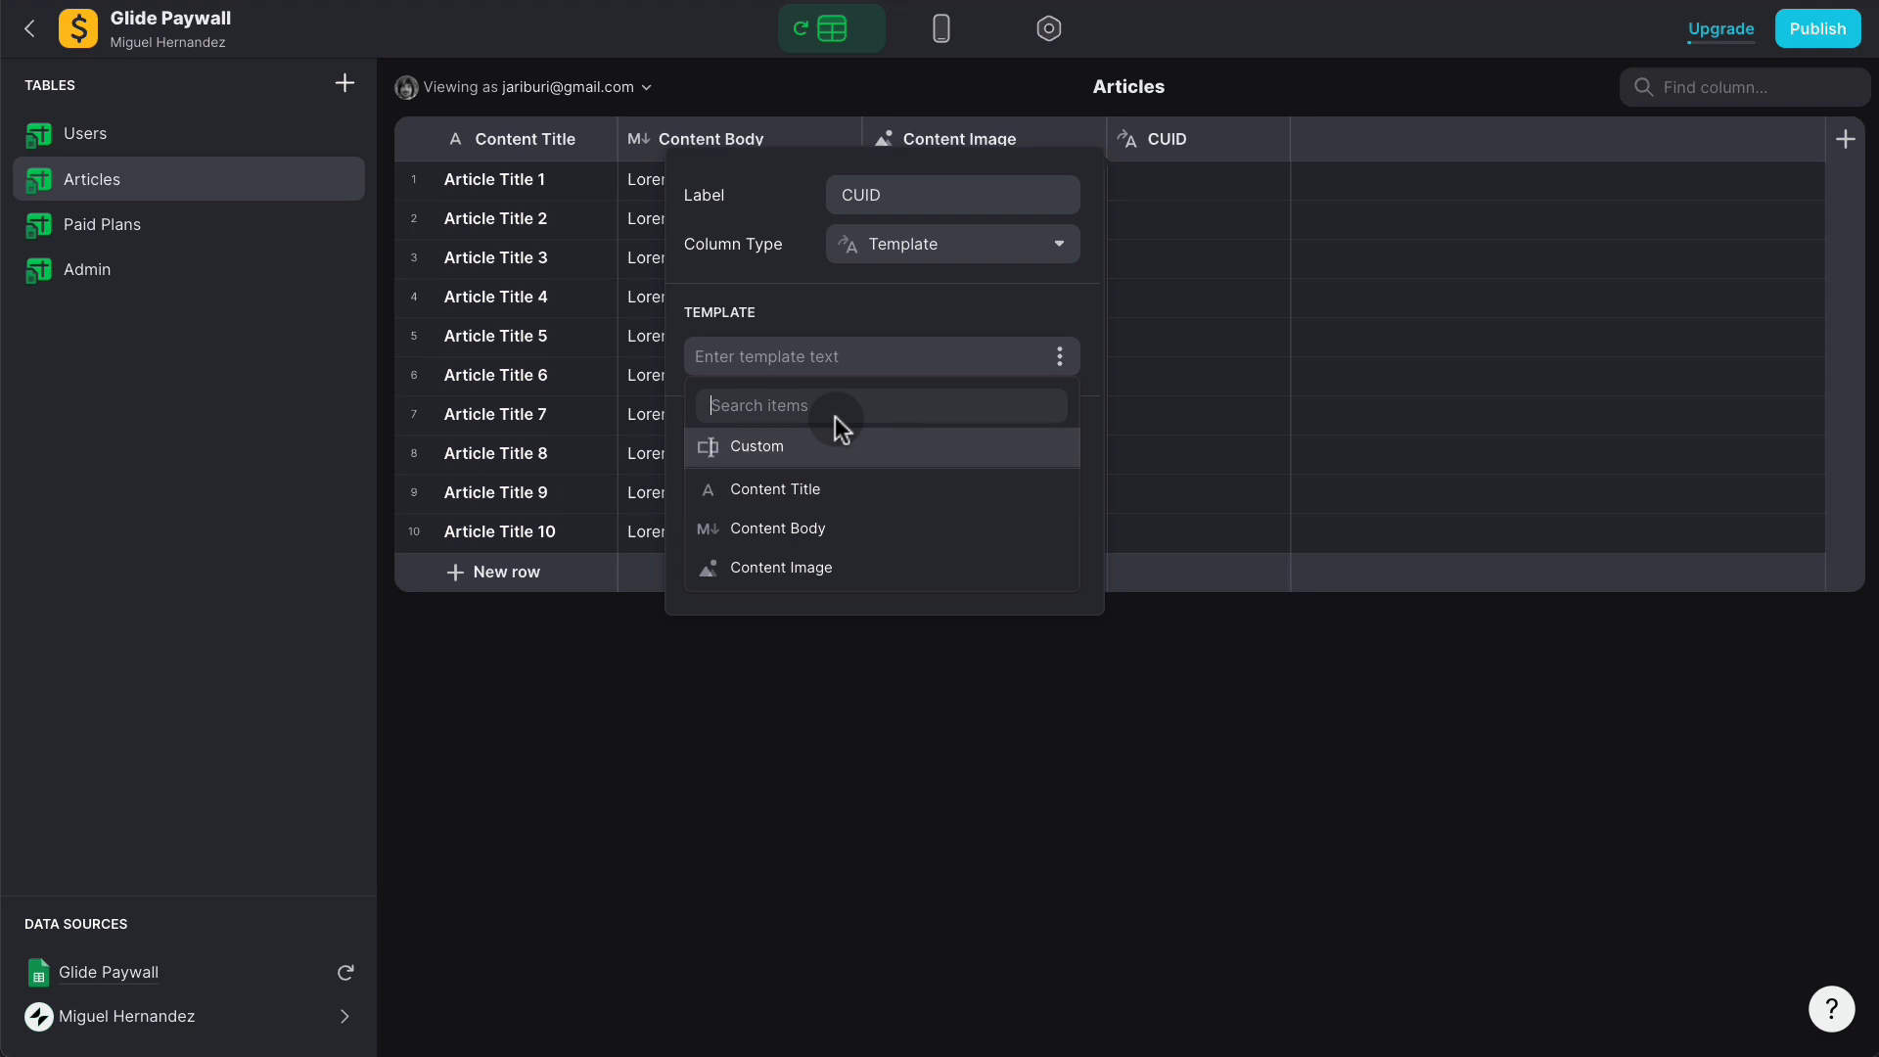
pyautogui.click(1394, 70)
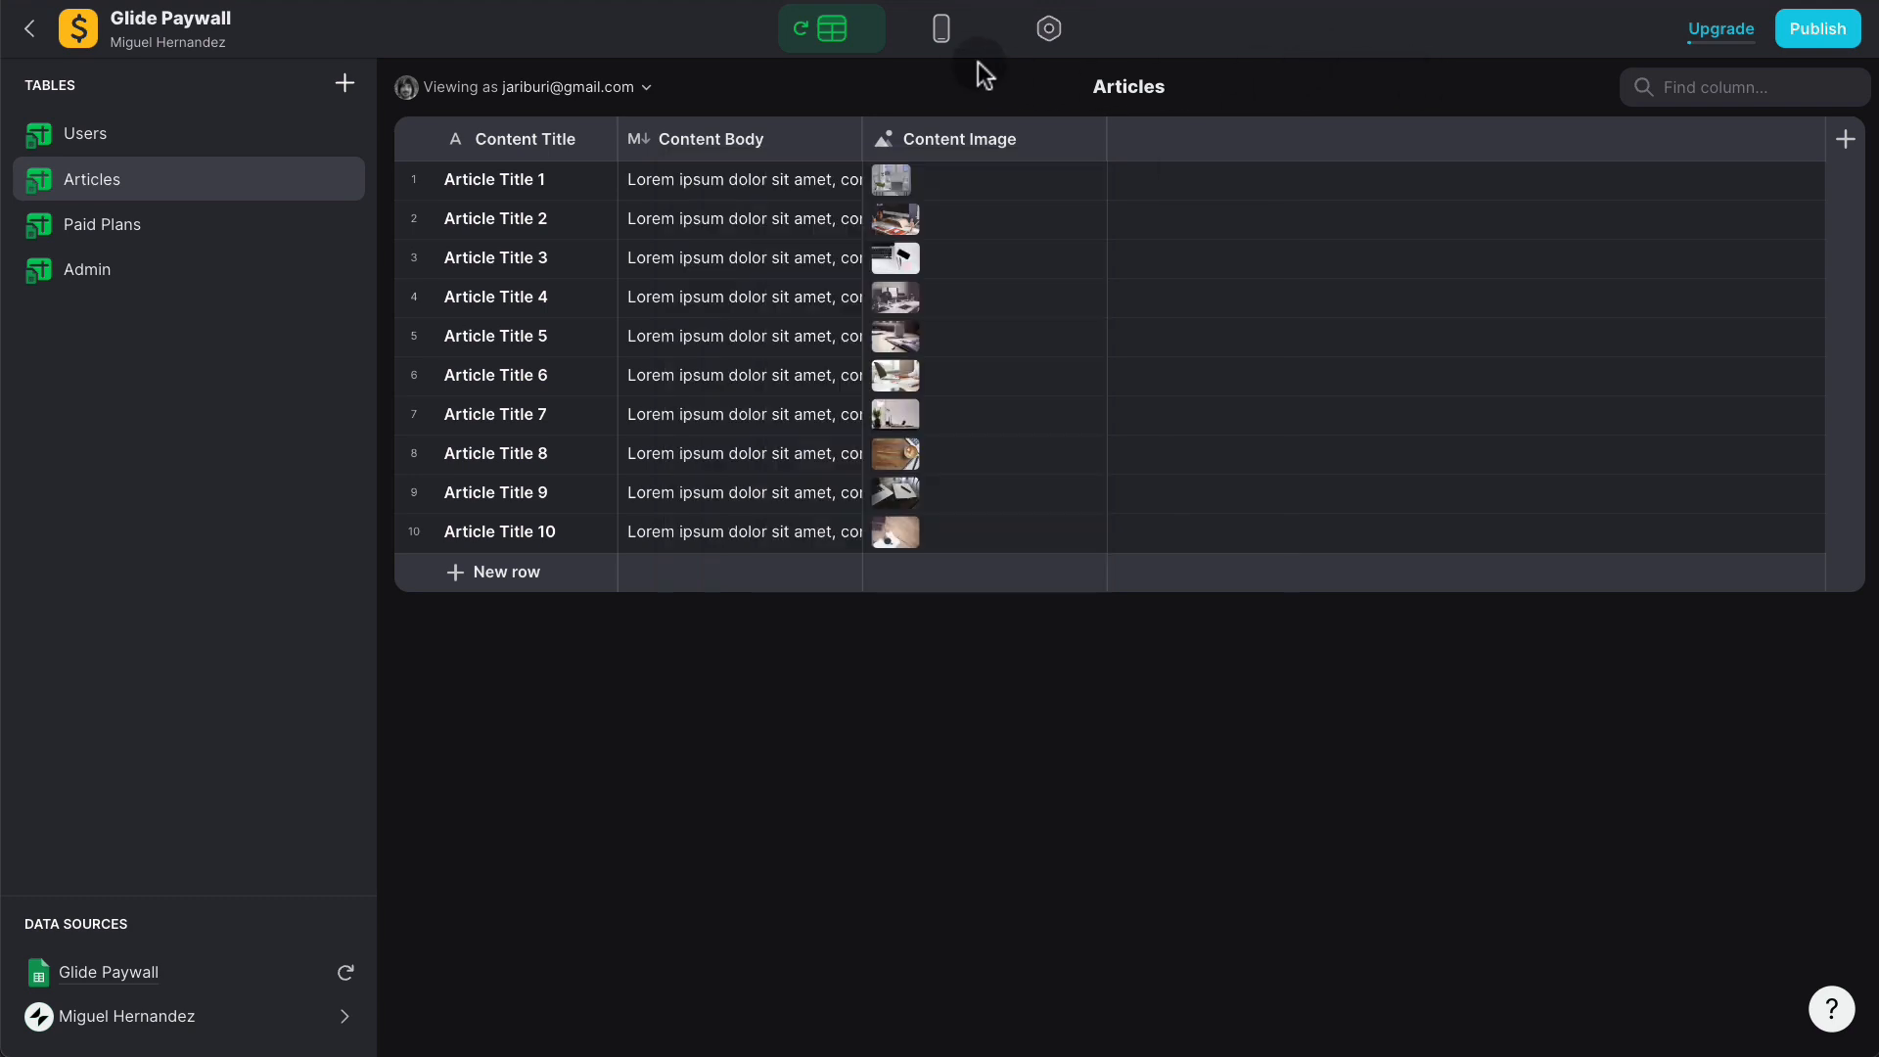
# Step: Set the User Profile's source sheet to Users in the app layout
pyautogui.click(954, 54)
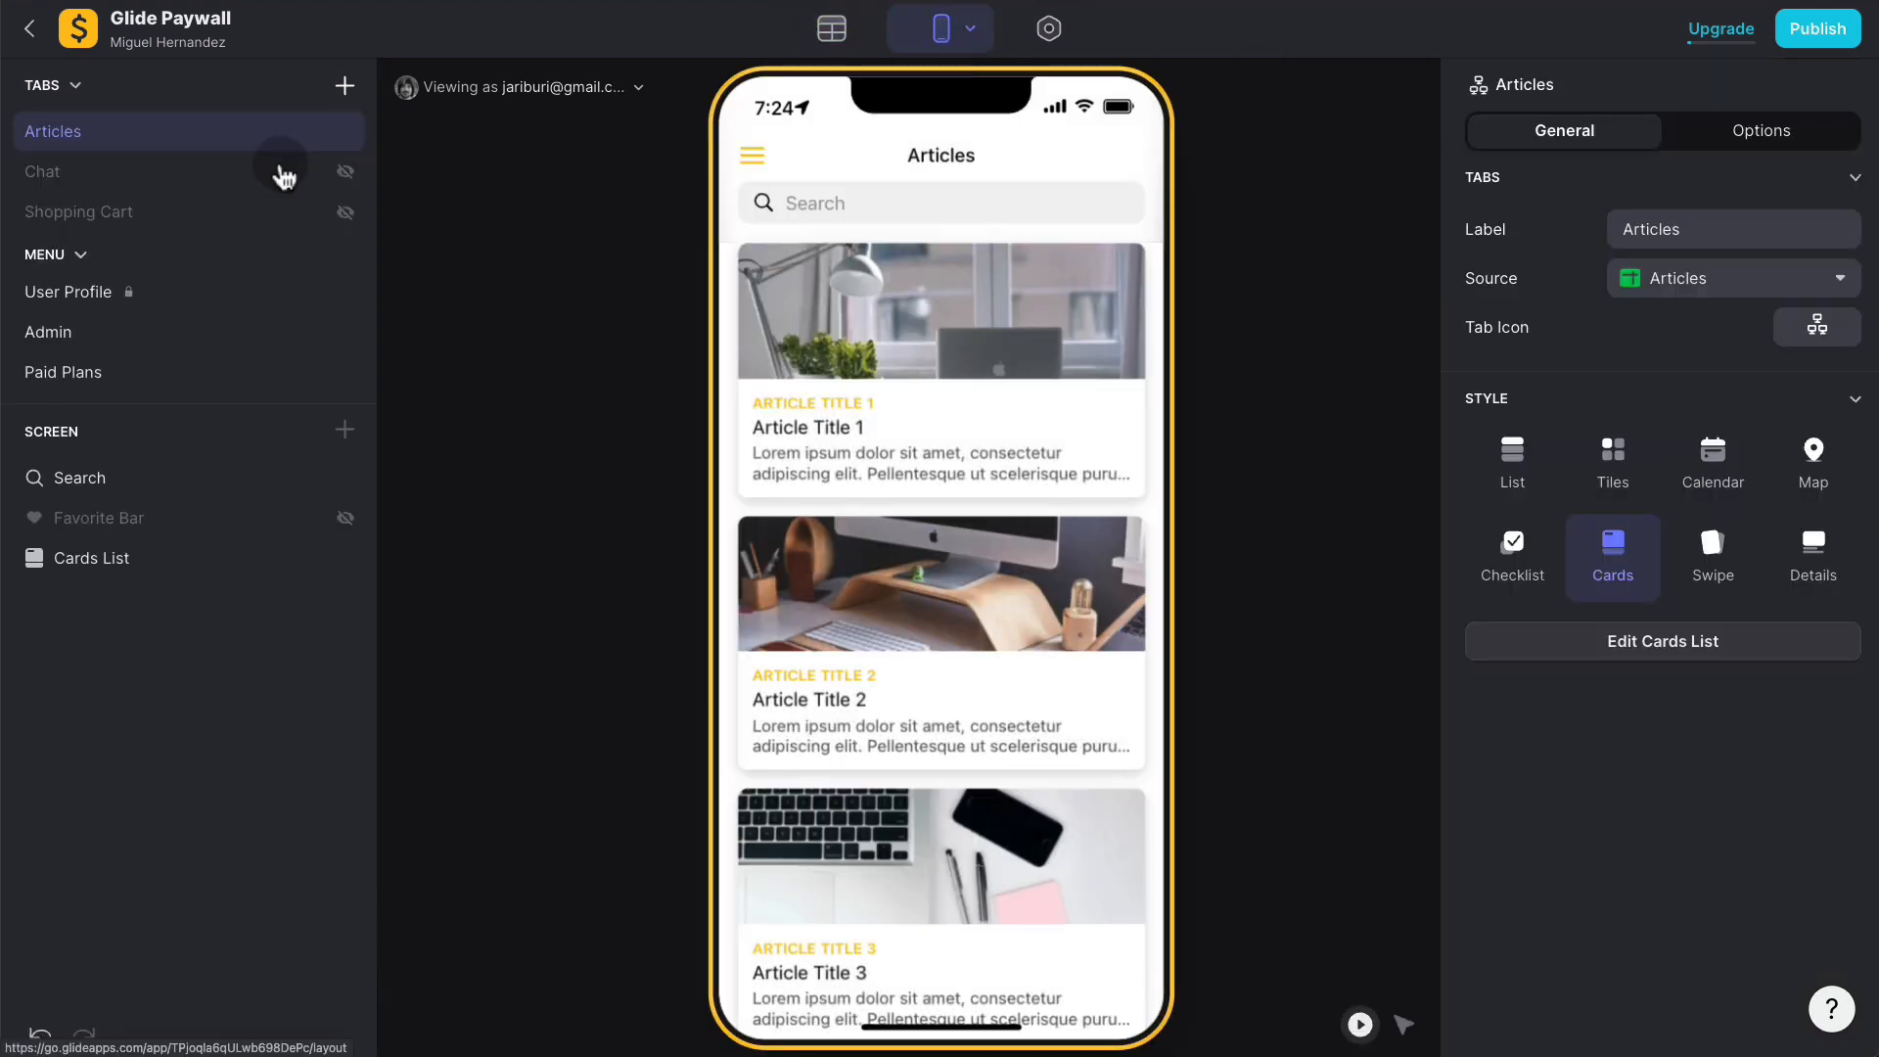
pyautogui.click(90, 306)
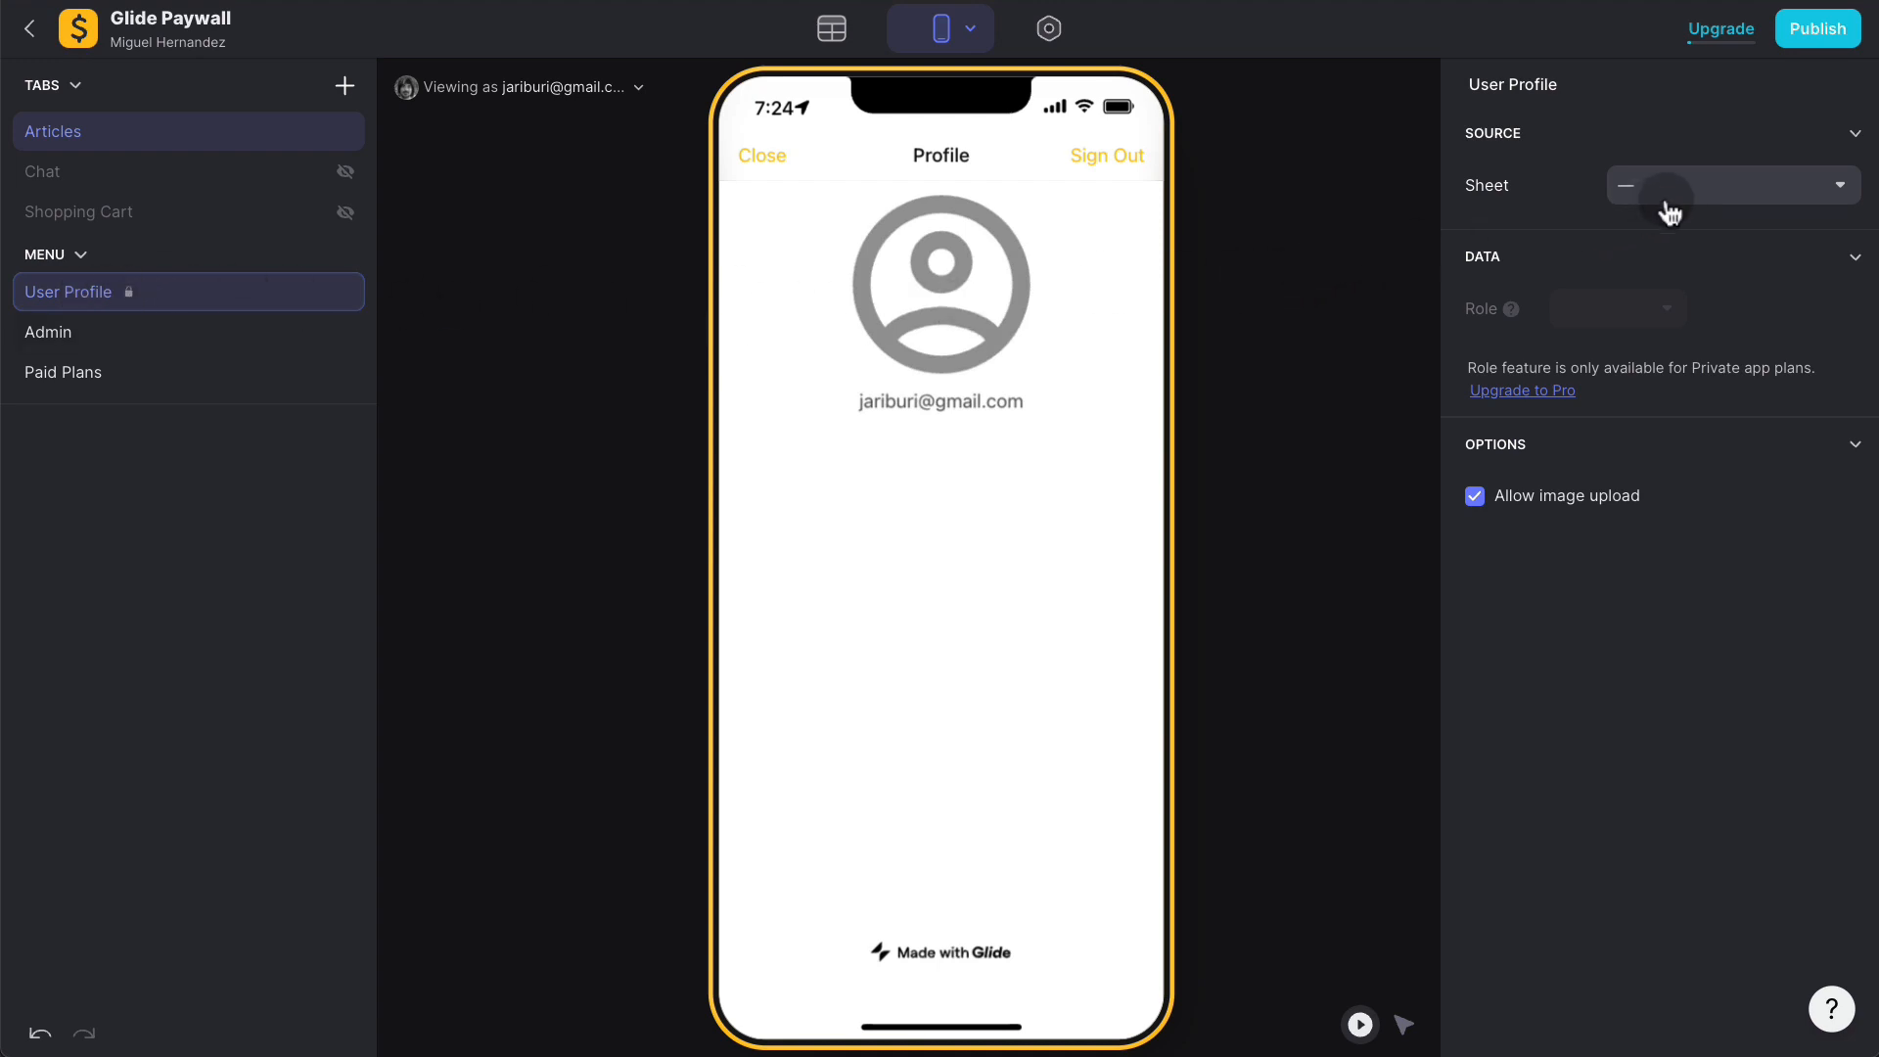
pyautogui.click(1724, 188)
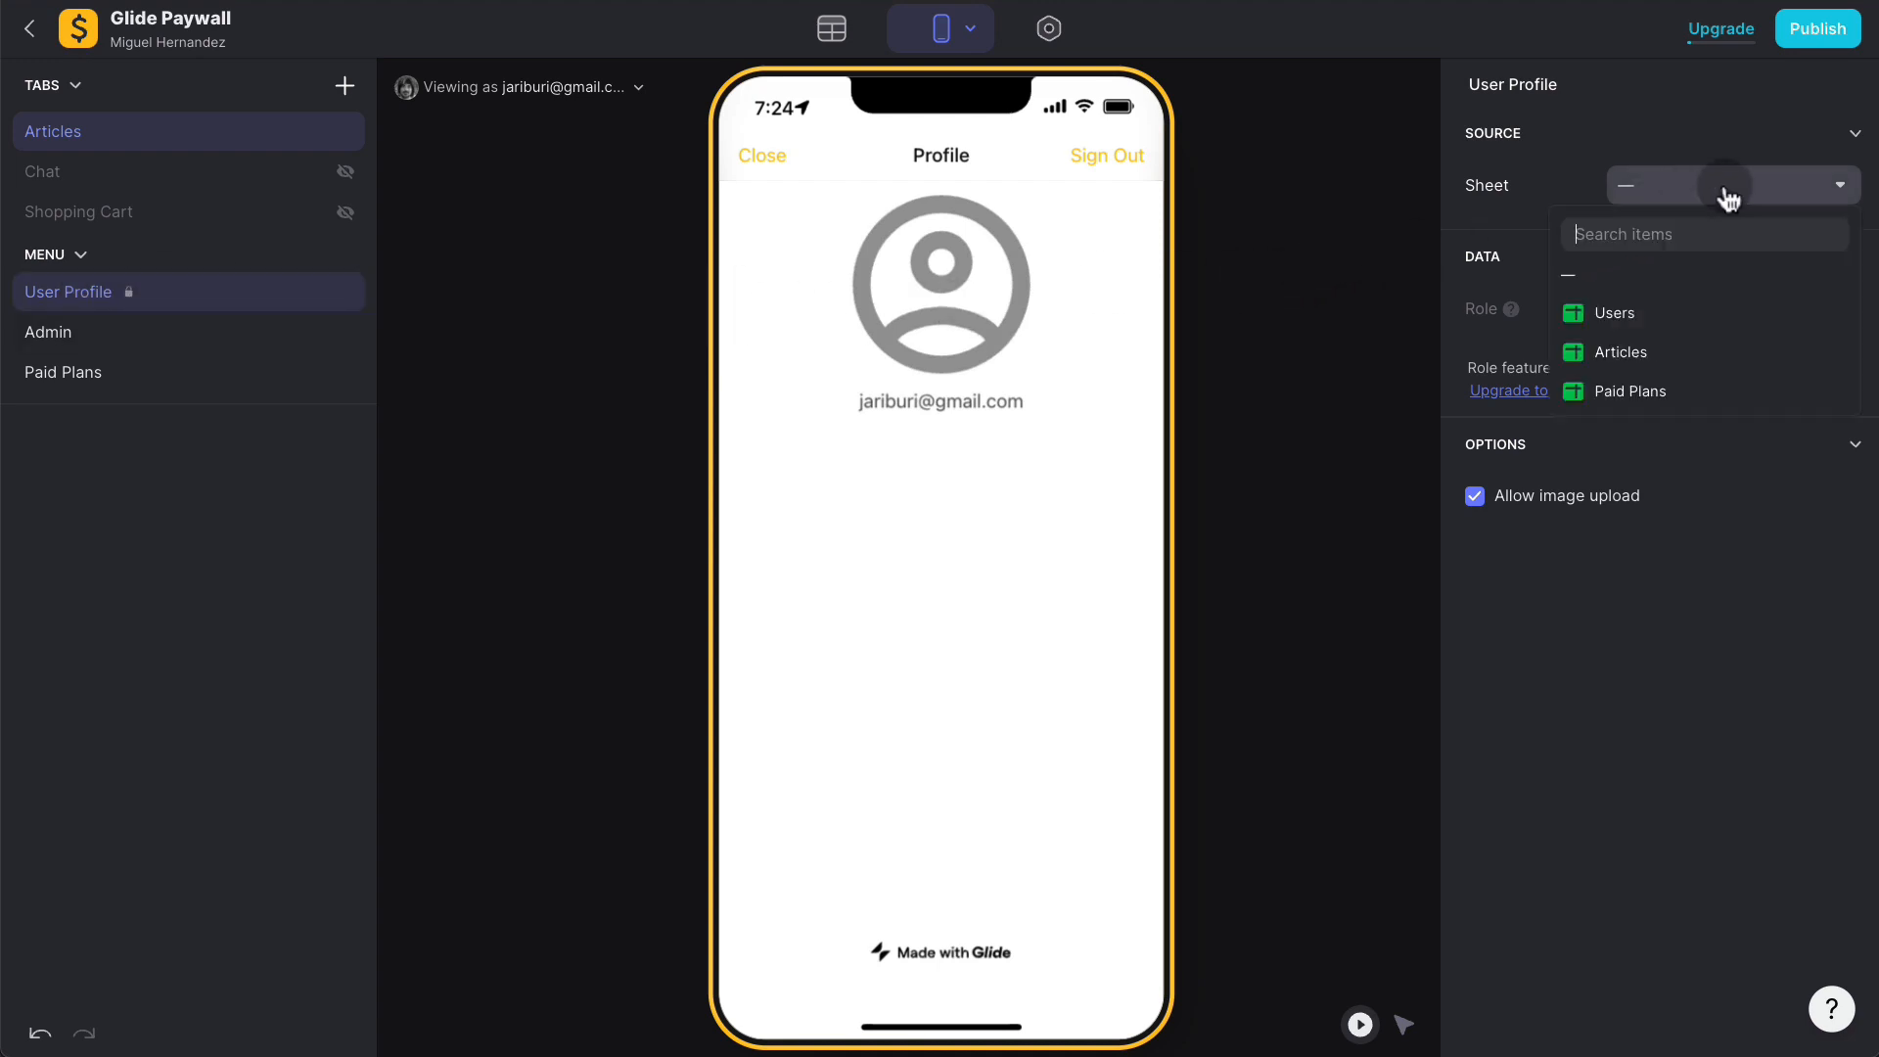
pyautogui.click(1657, 313)
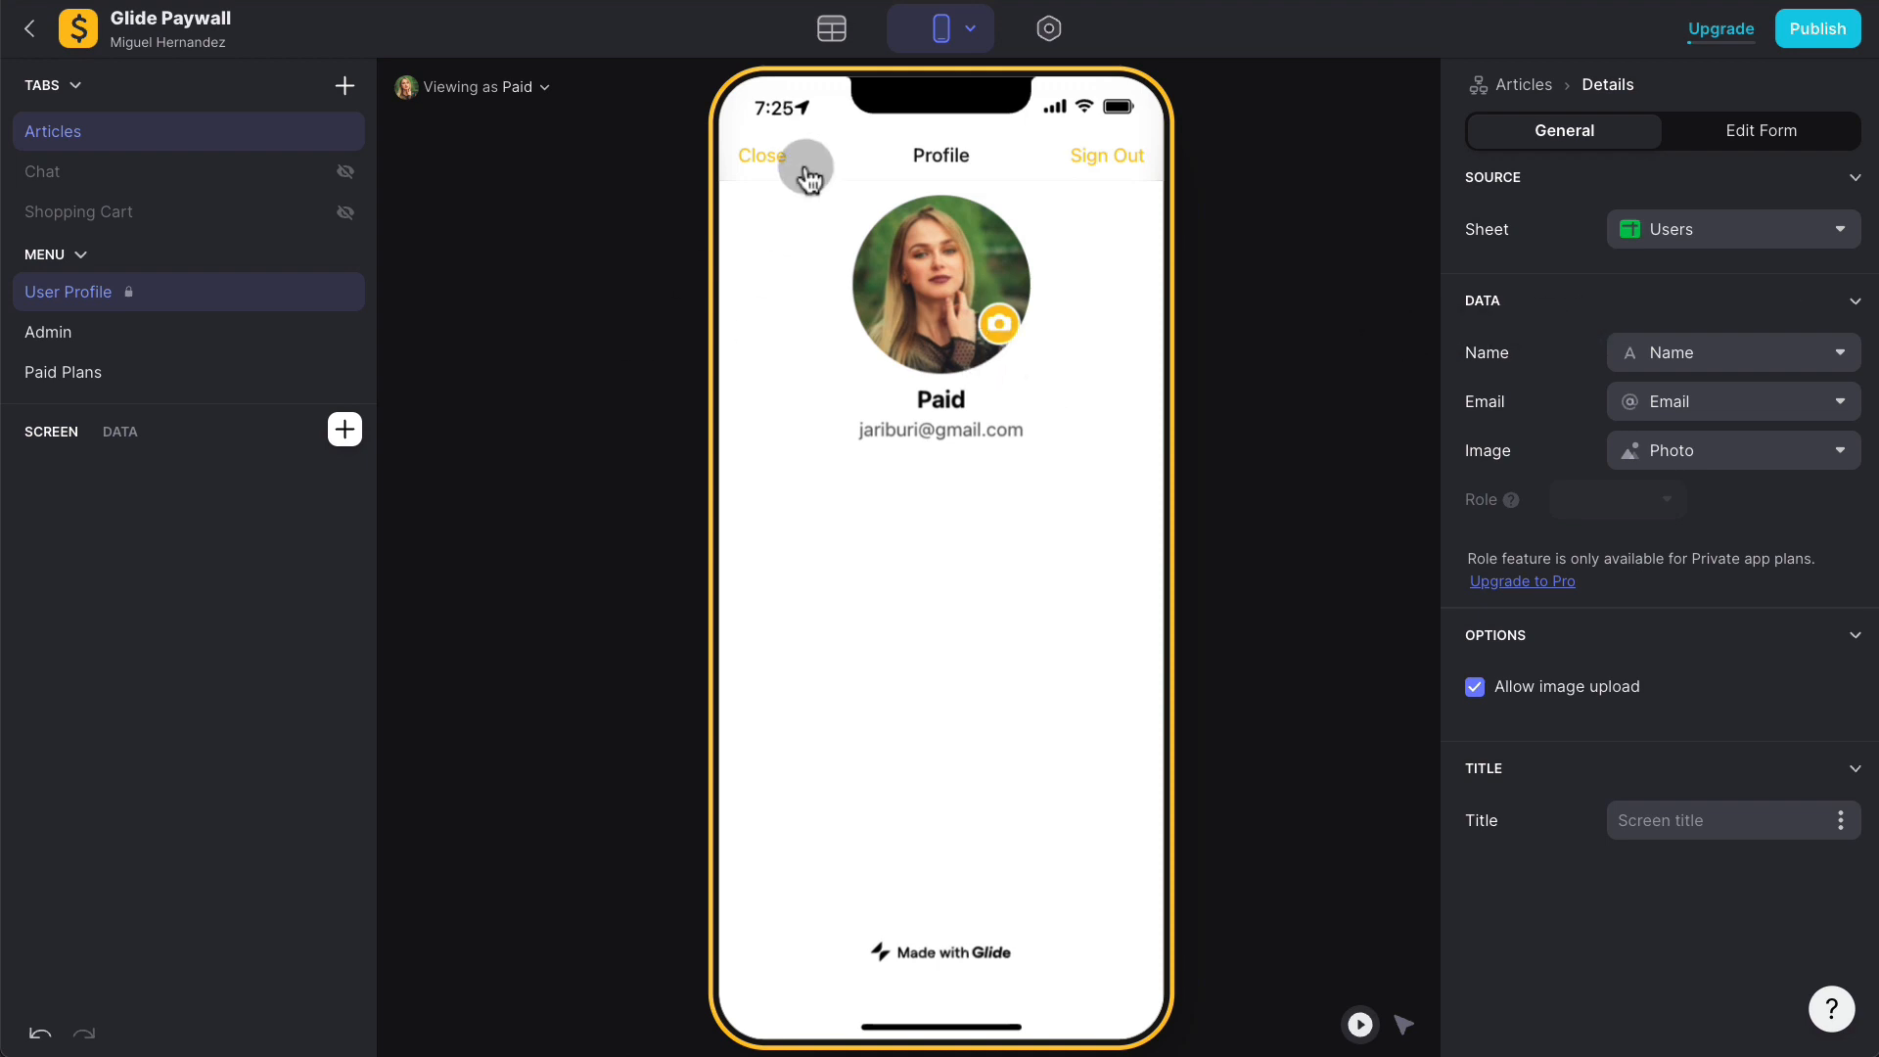
pyautogui.click(832, 44)
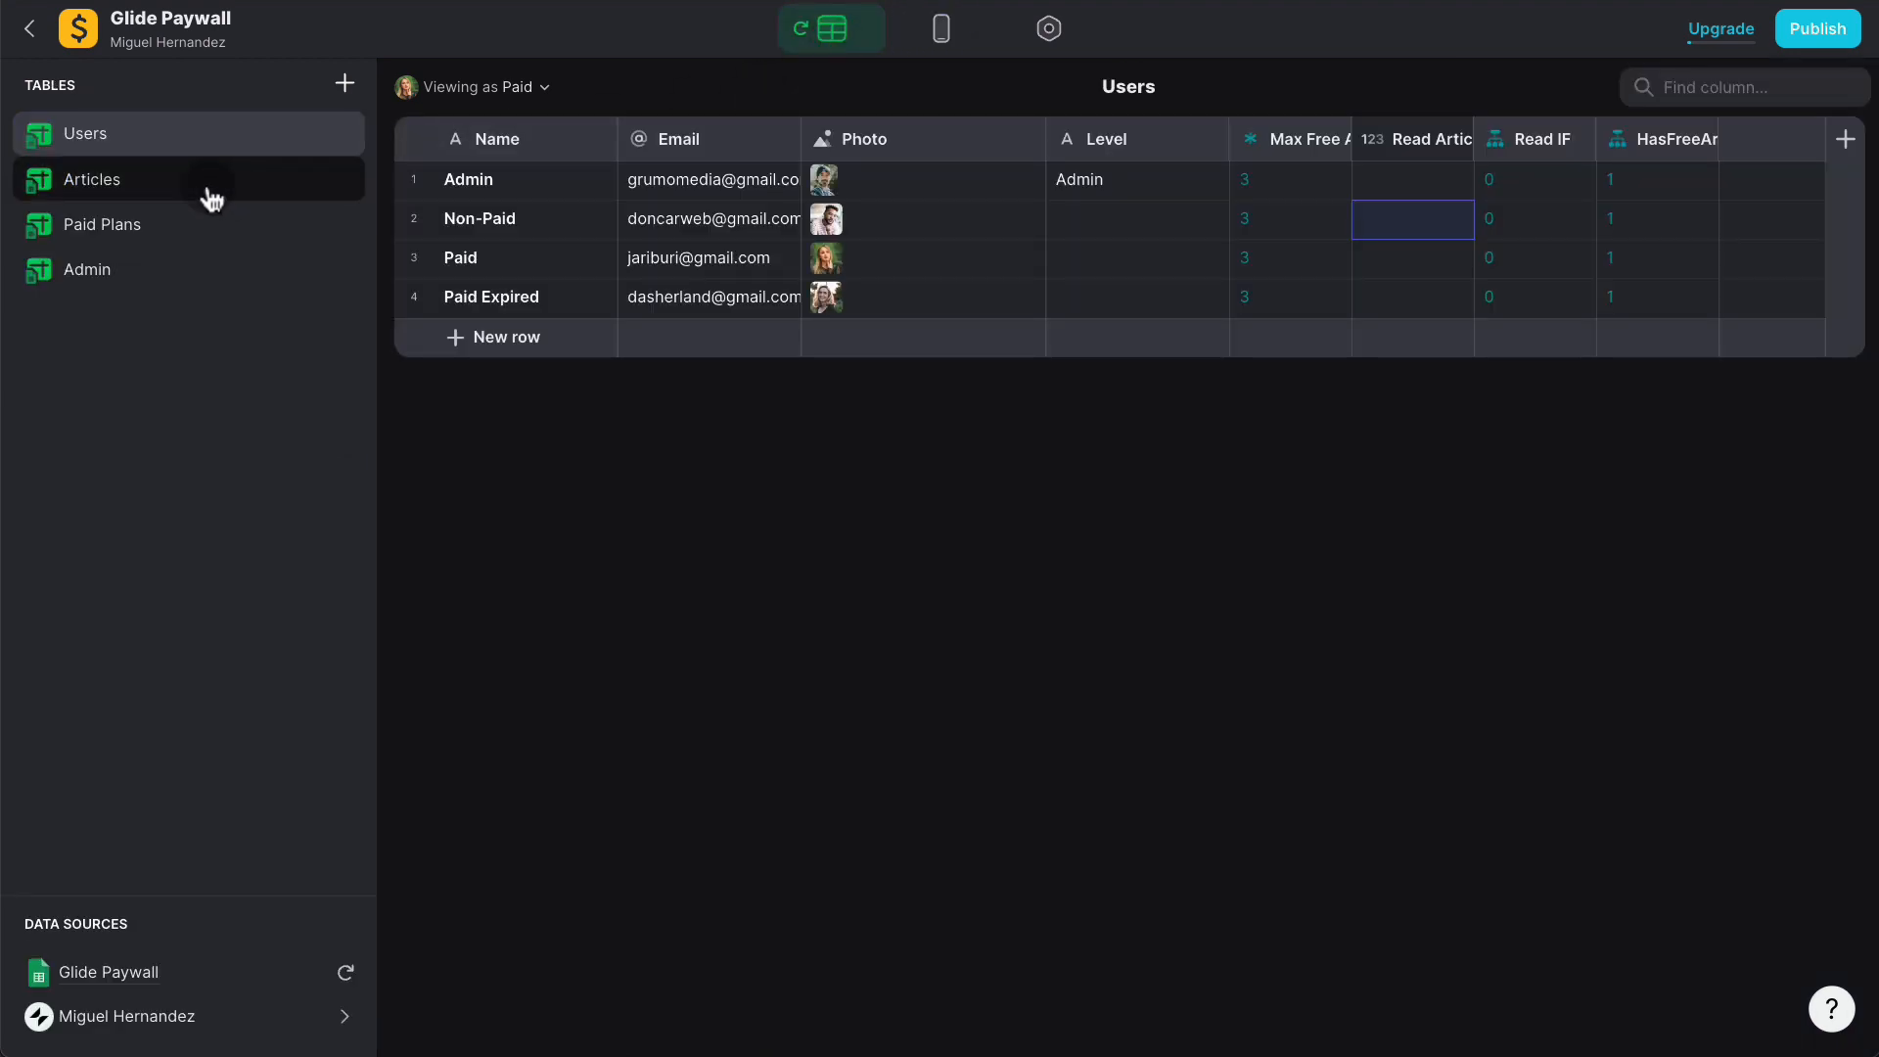
pyautogui.click(212, 198)
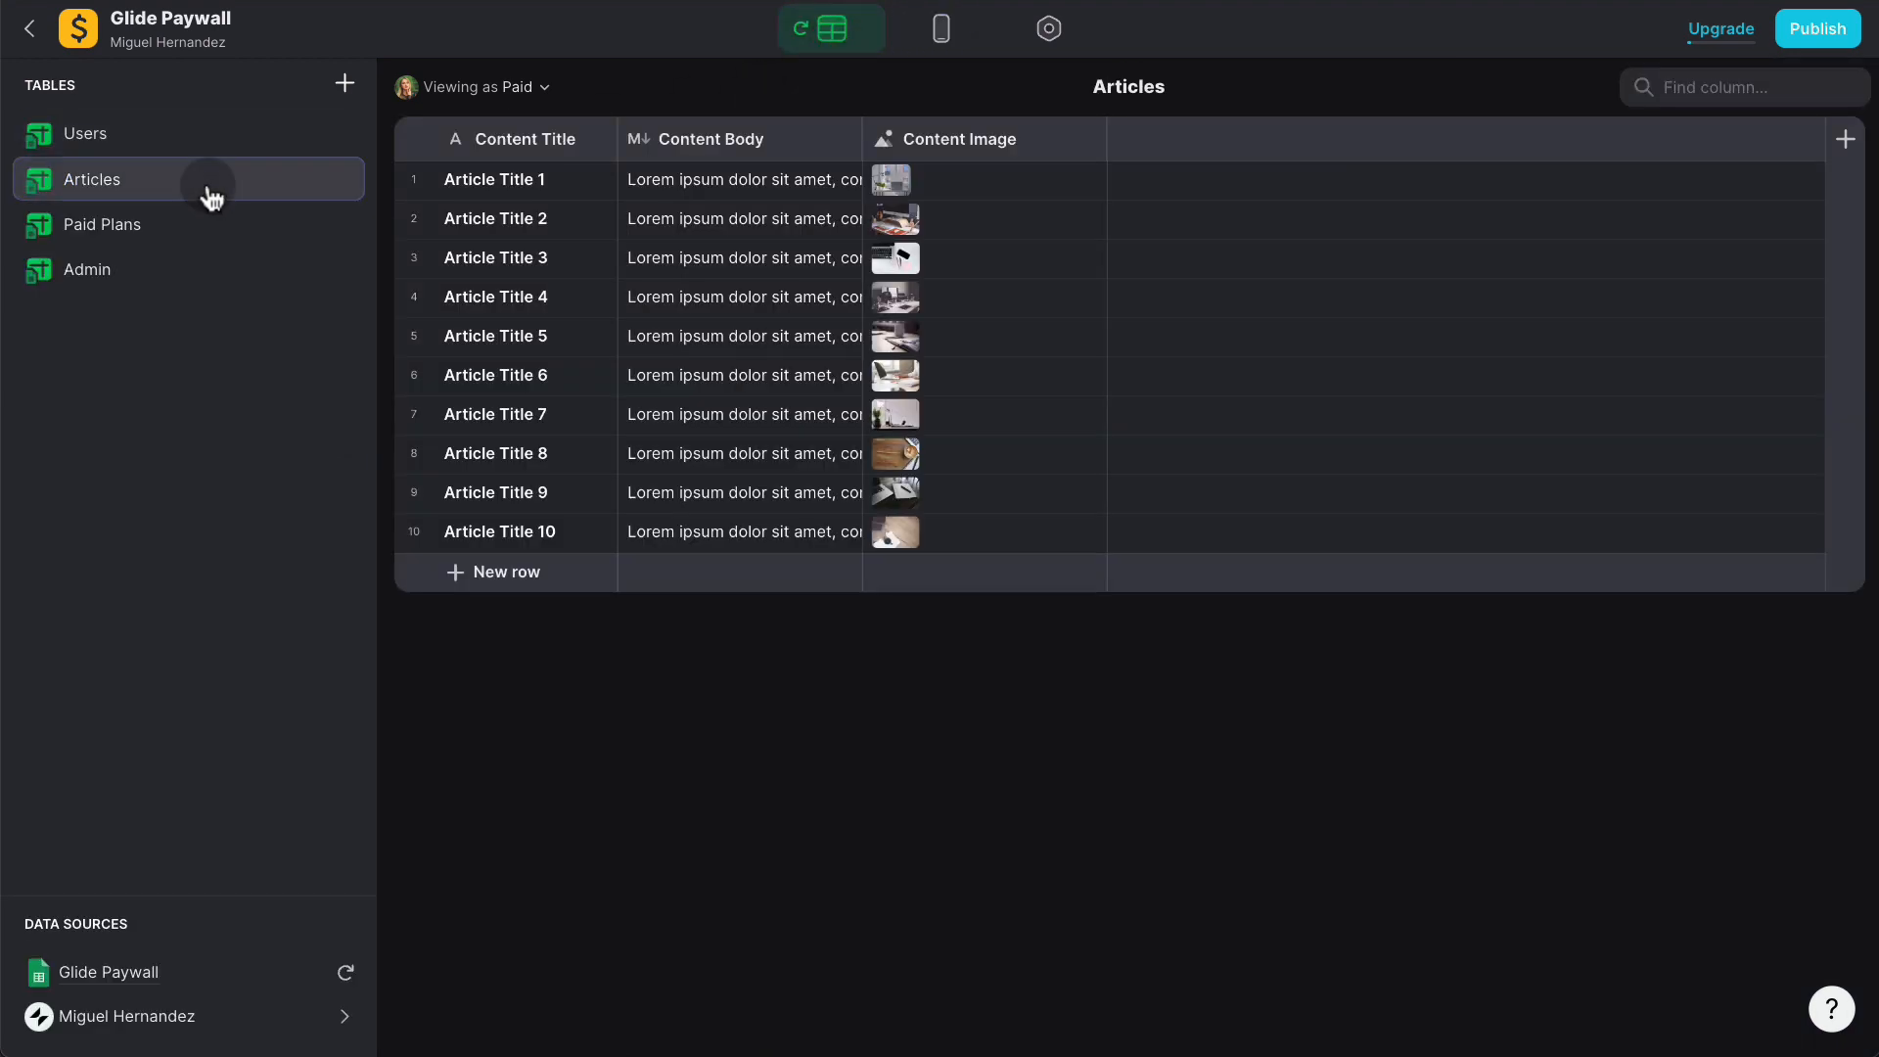
pyautogui.click(1846, 139)
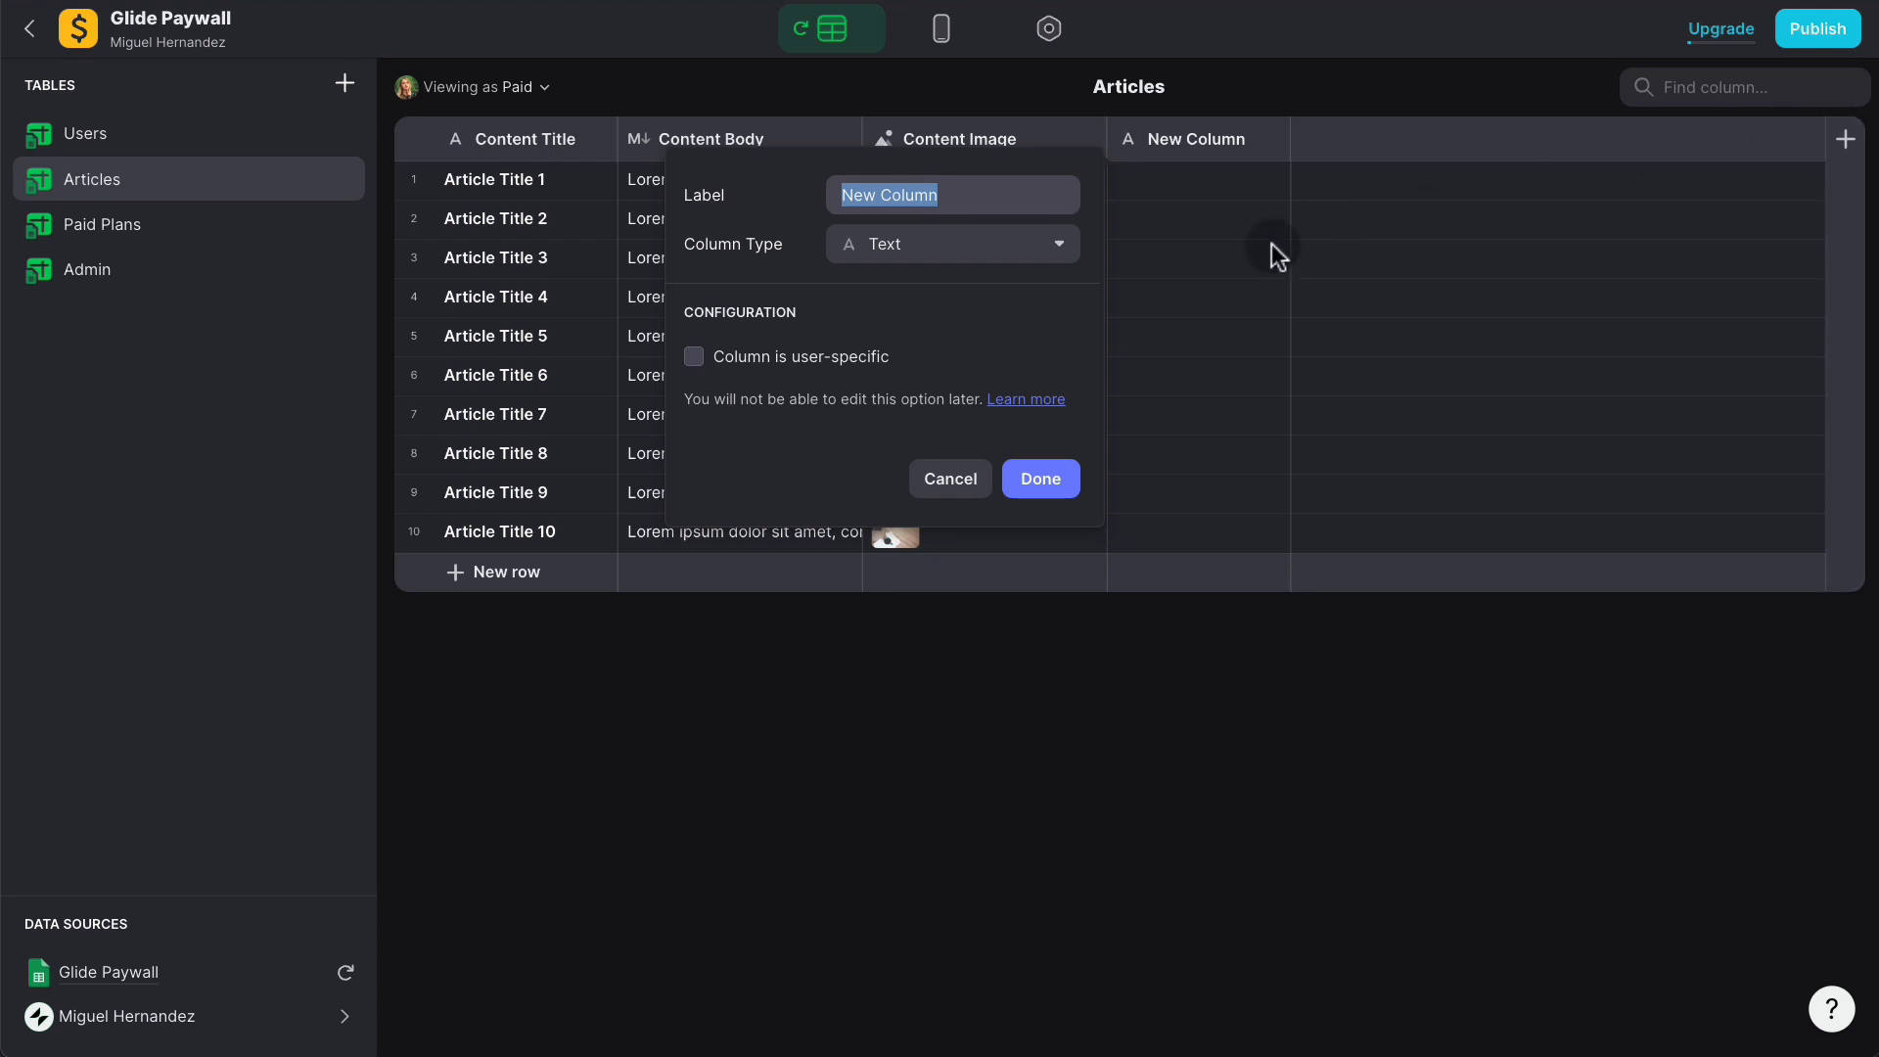
pyautogui.click(969, 480)
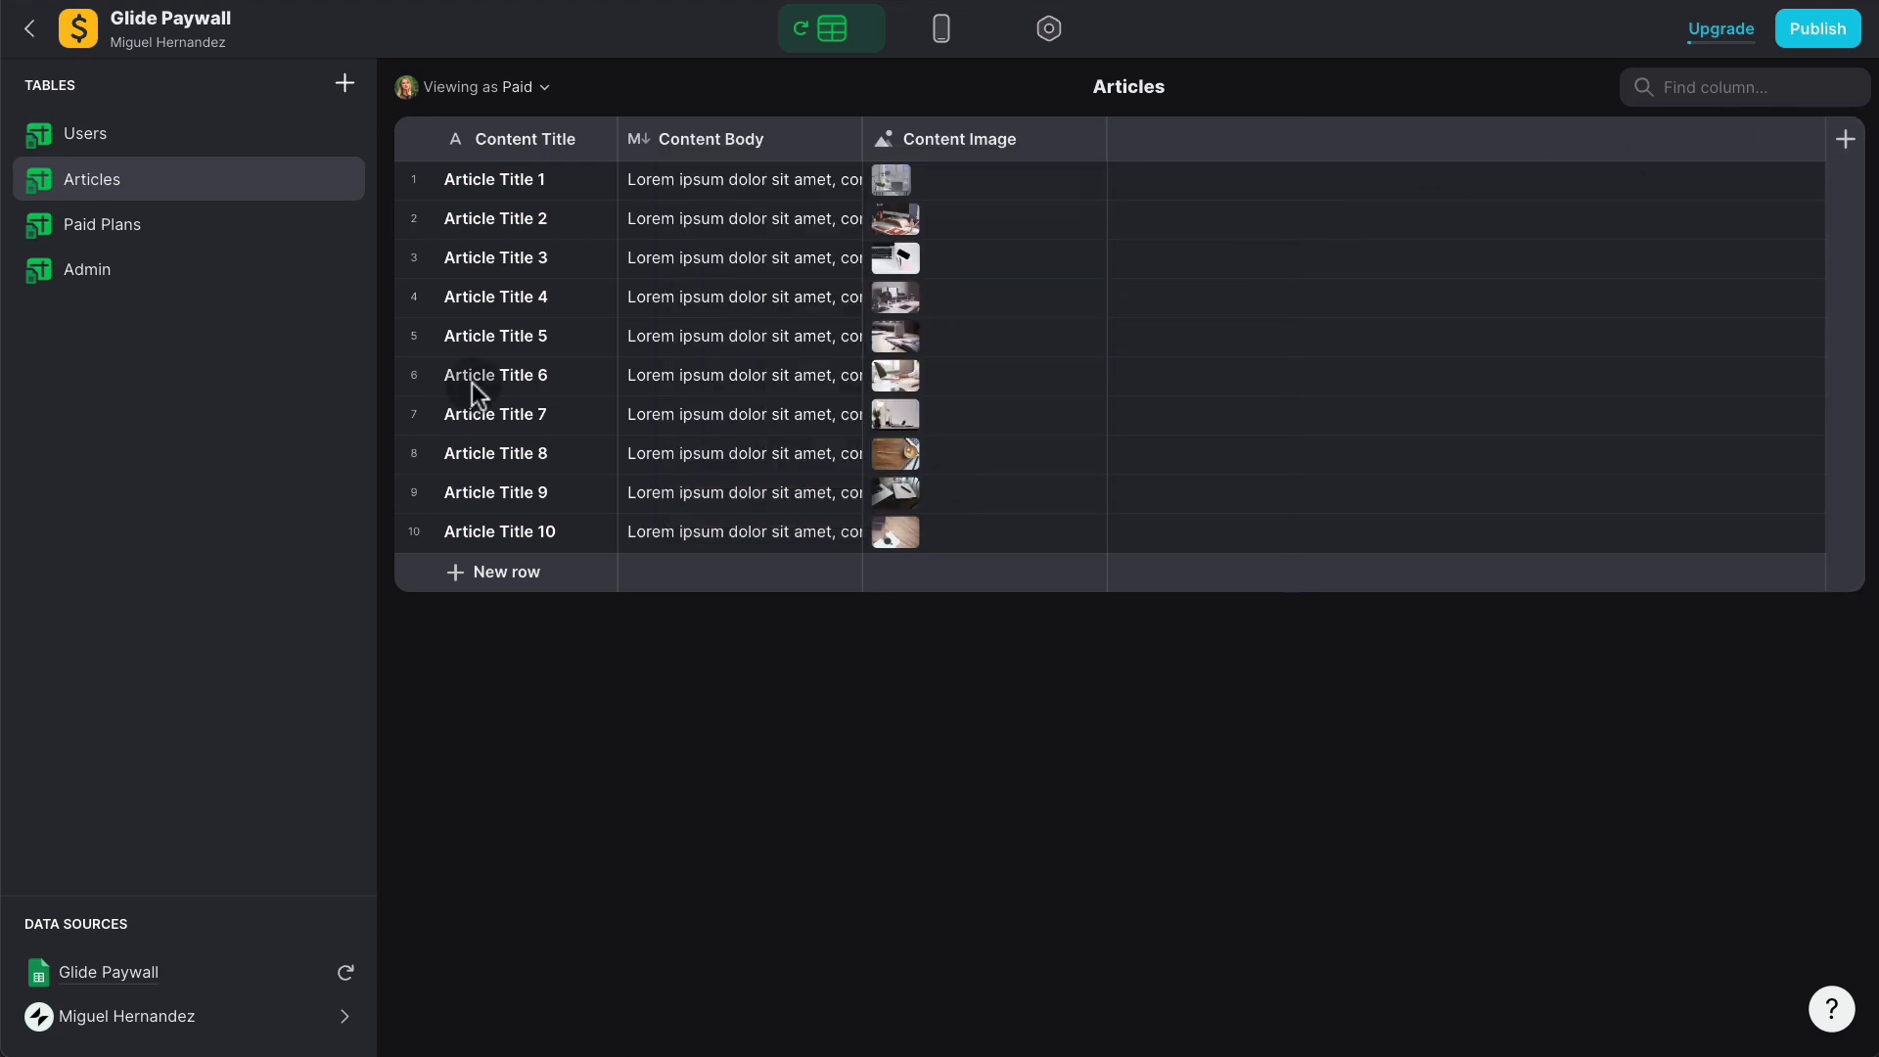
# Step: Add a Row ID column to the Users table
pyautogui.click(128, 158)
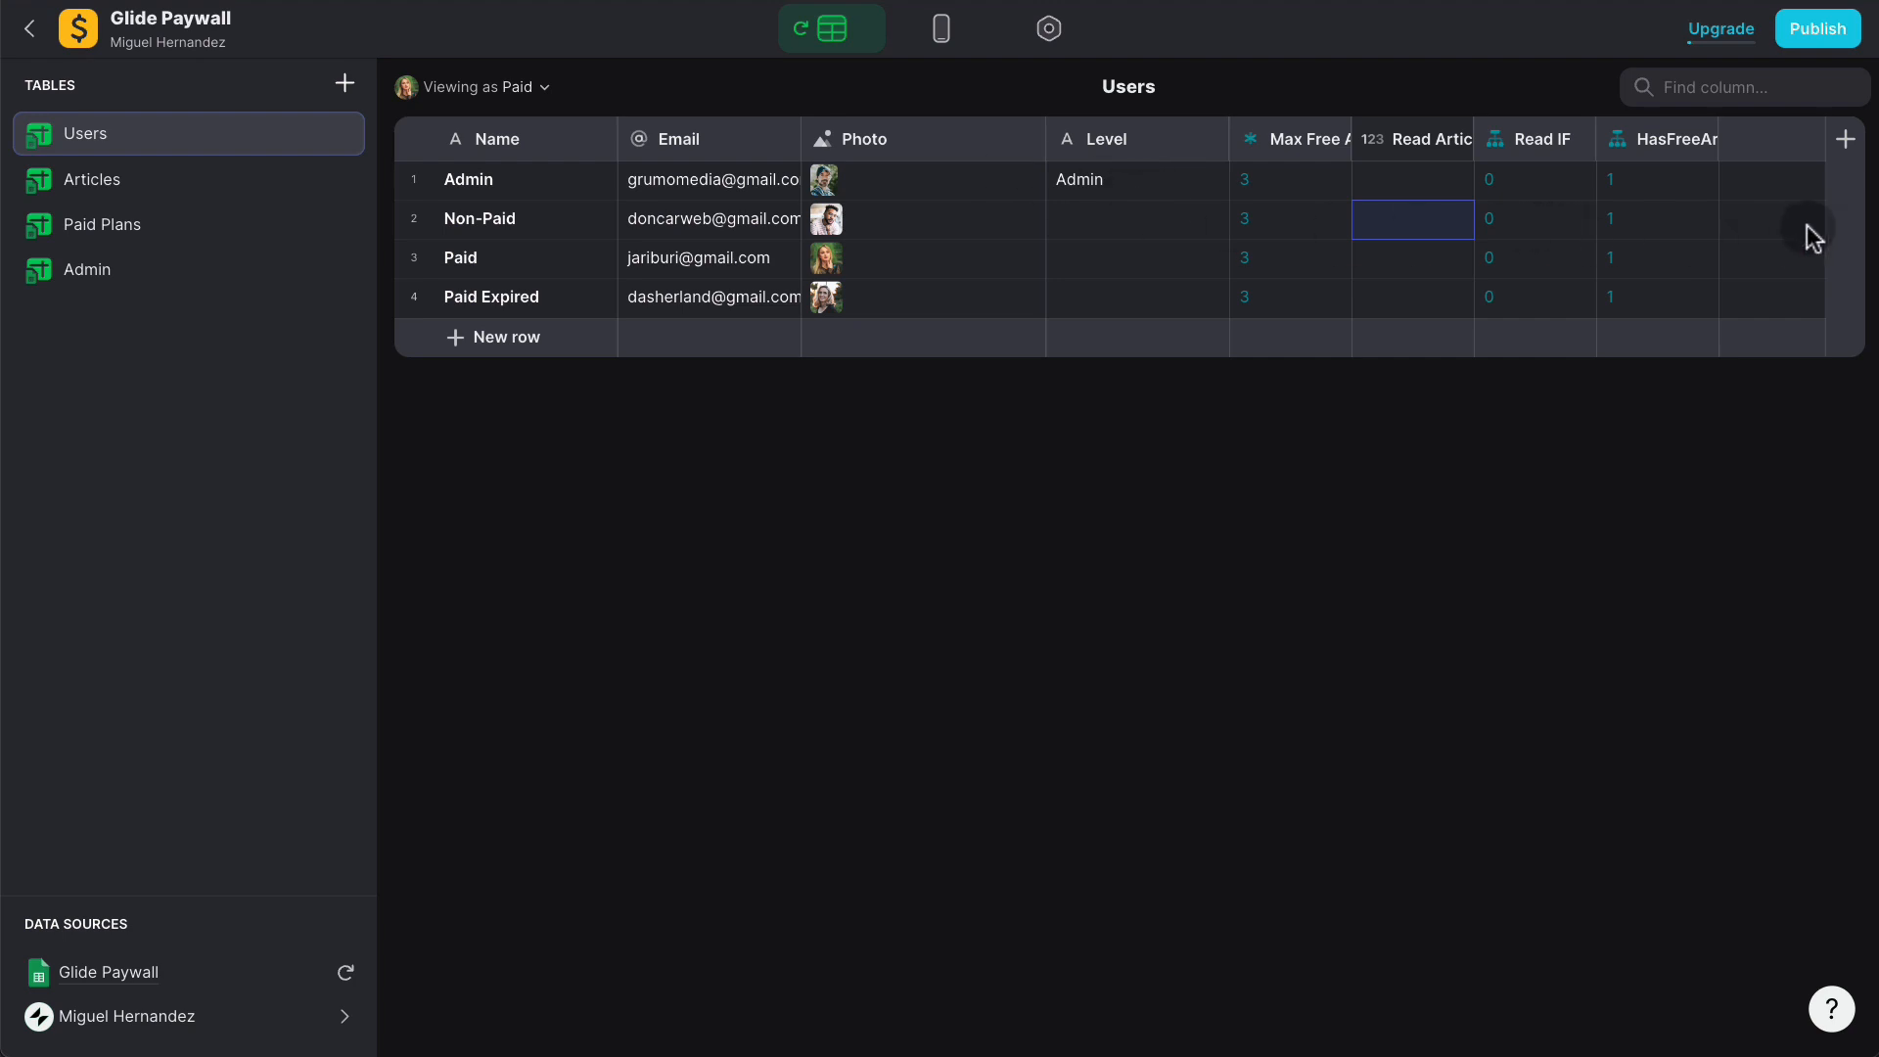
pyautogui.click(1845, 147)
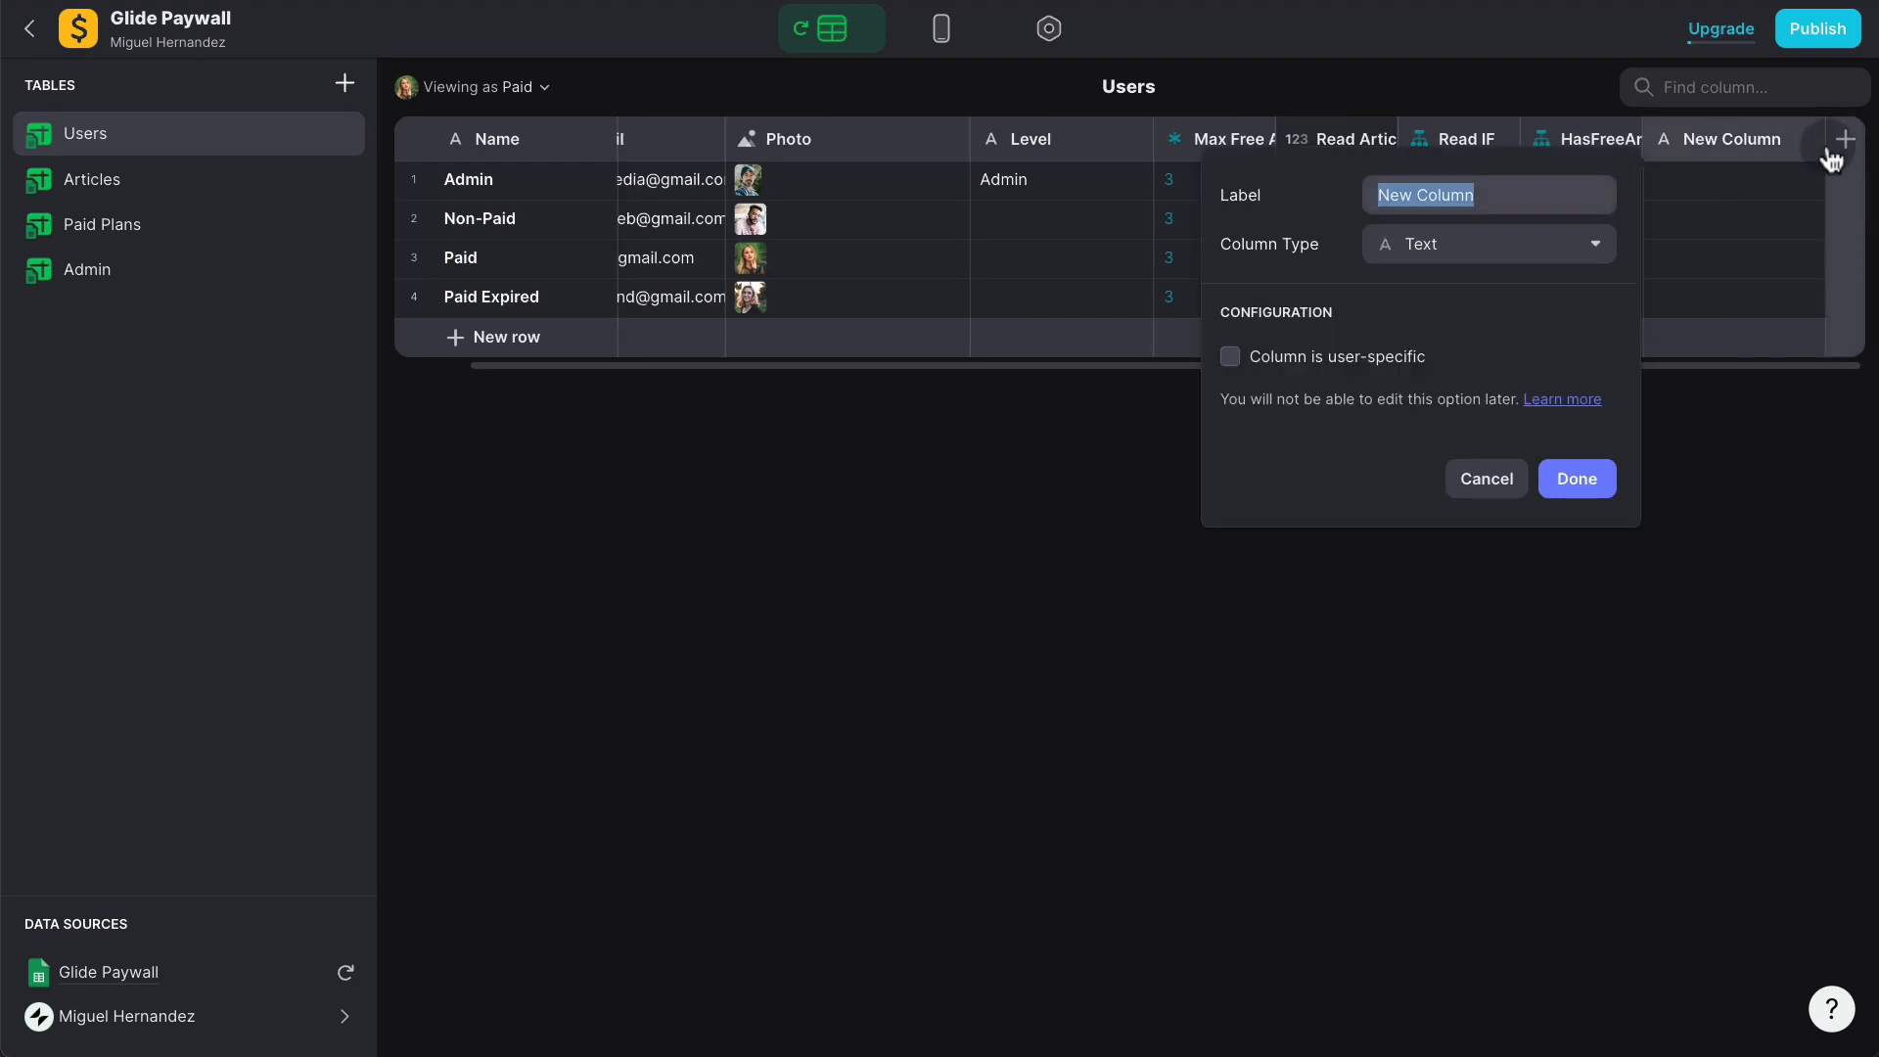
pyautogui.click(1473, 239)
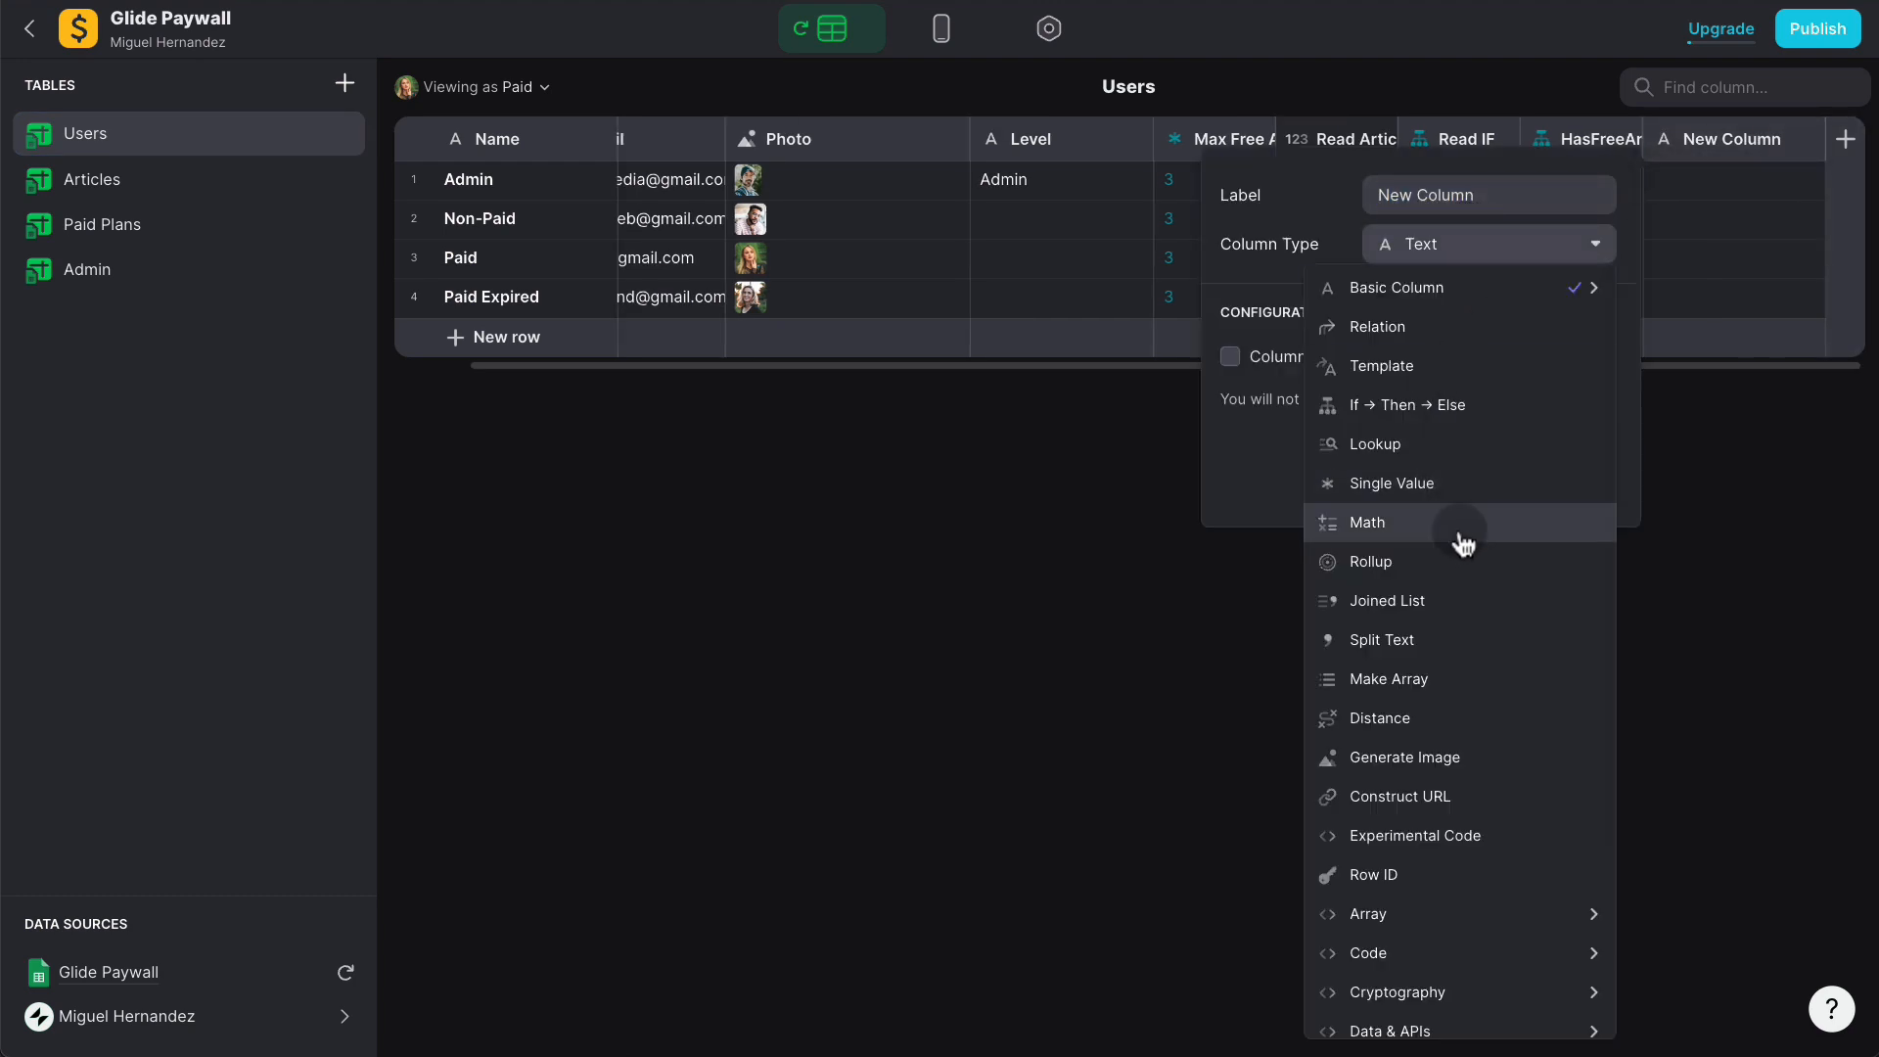
pyautogui.click(1415, 874)
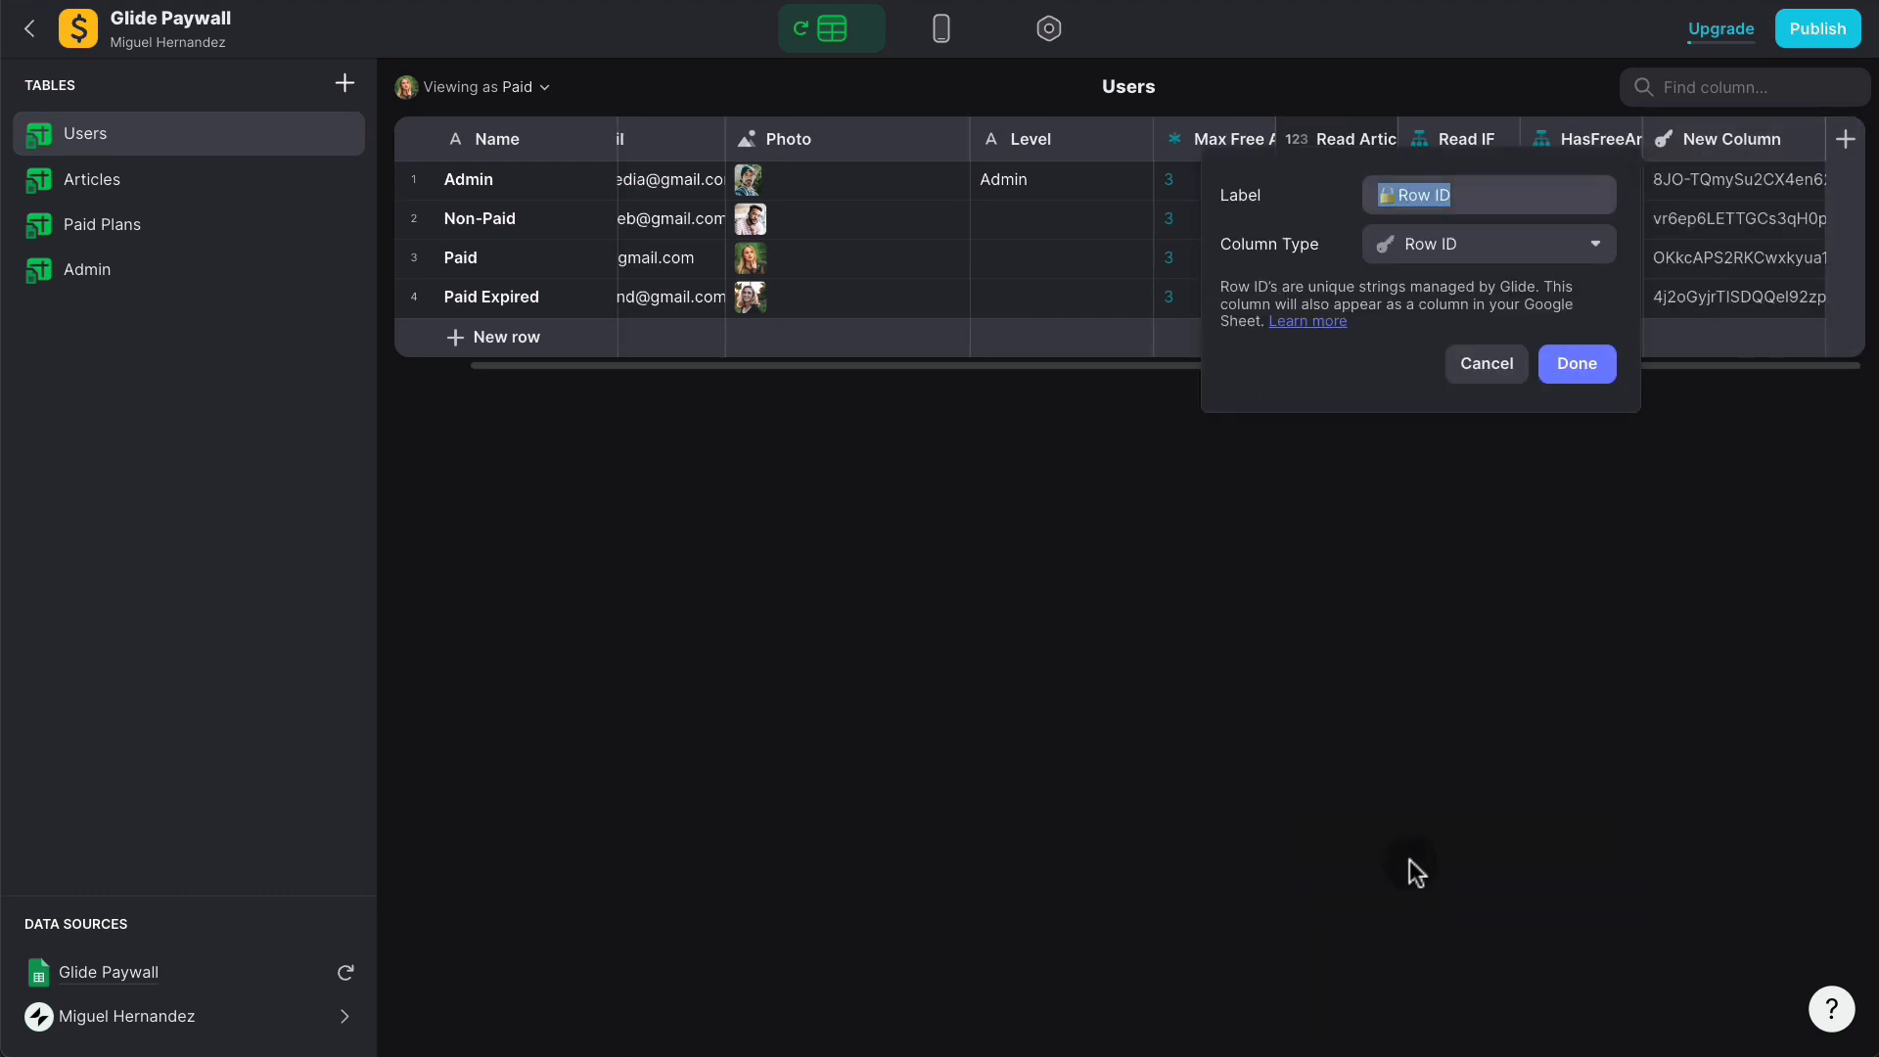
pyautogui.click(1580, 362)
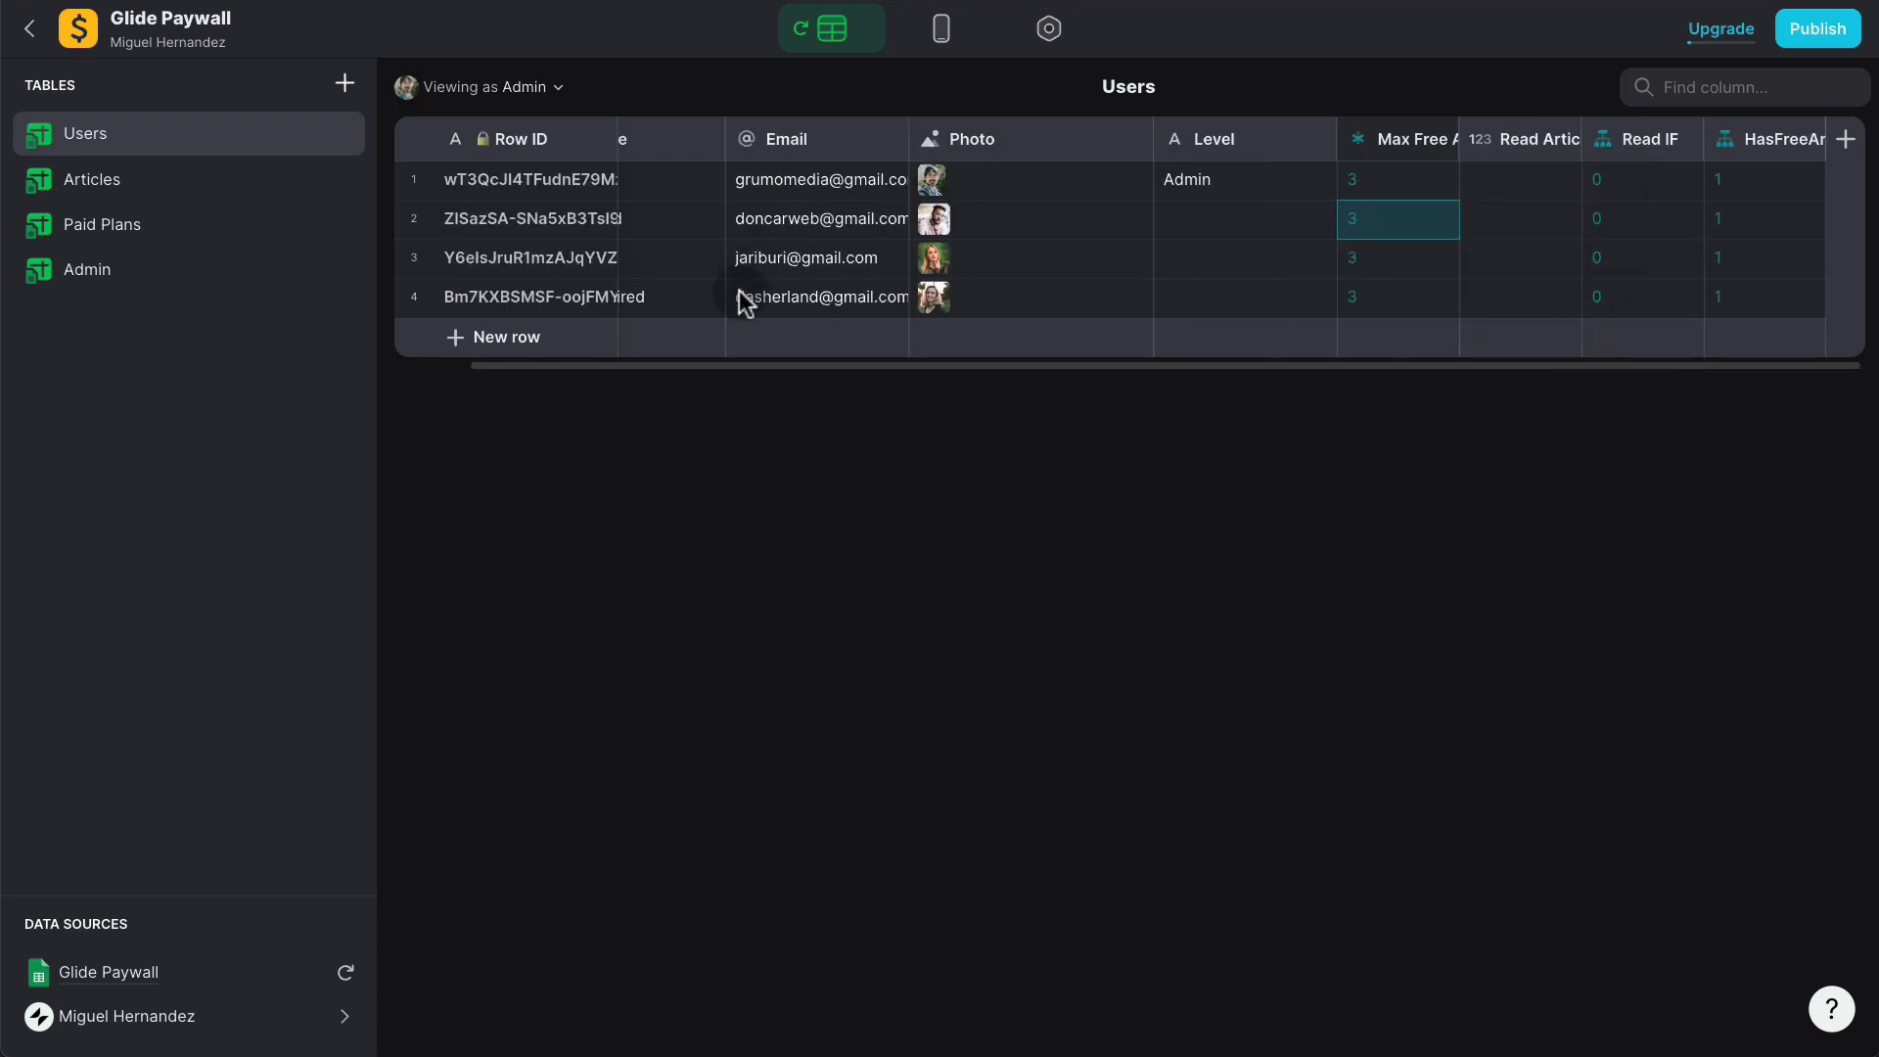
pyautogui.hscroll(-2, 822, 242)
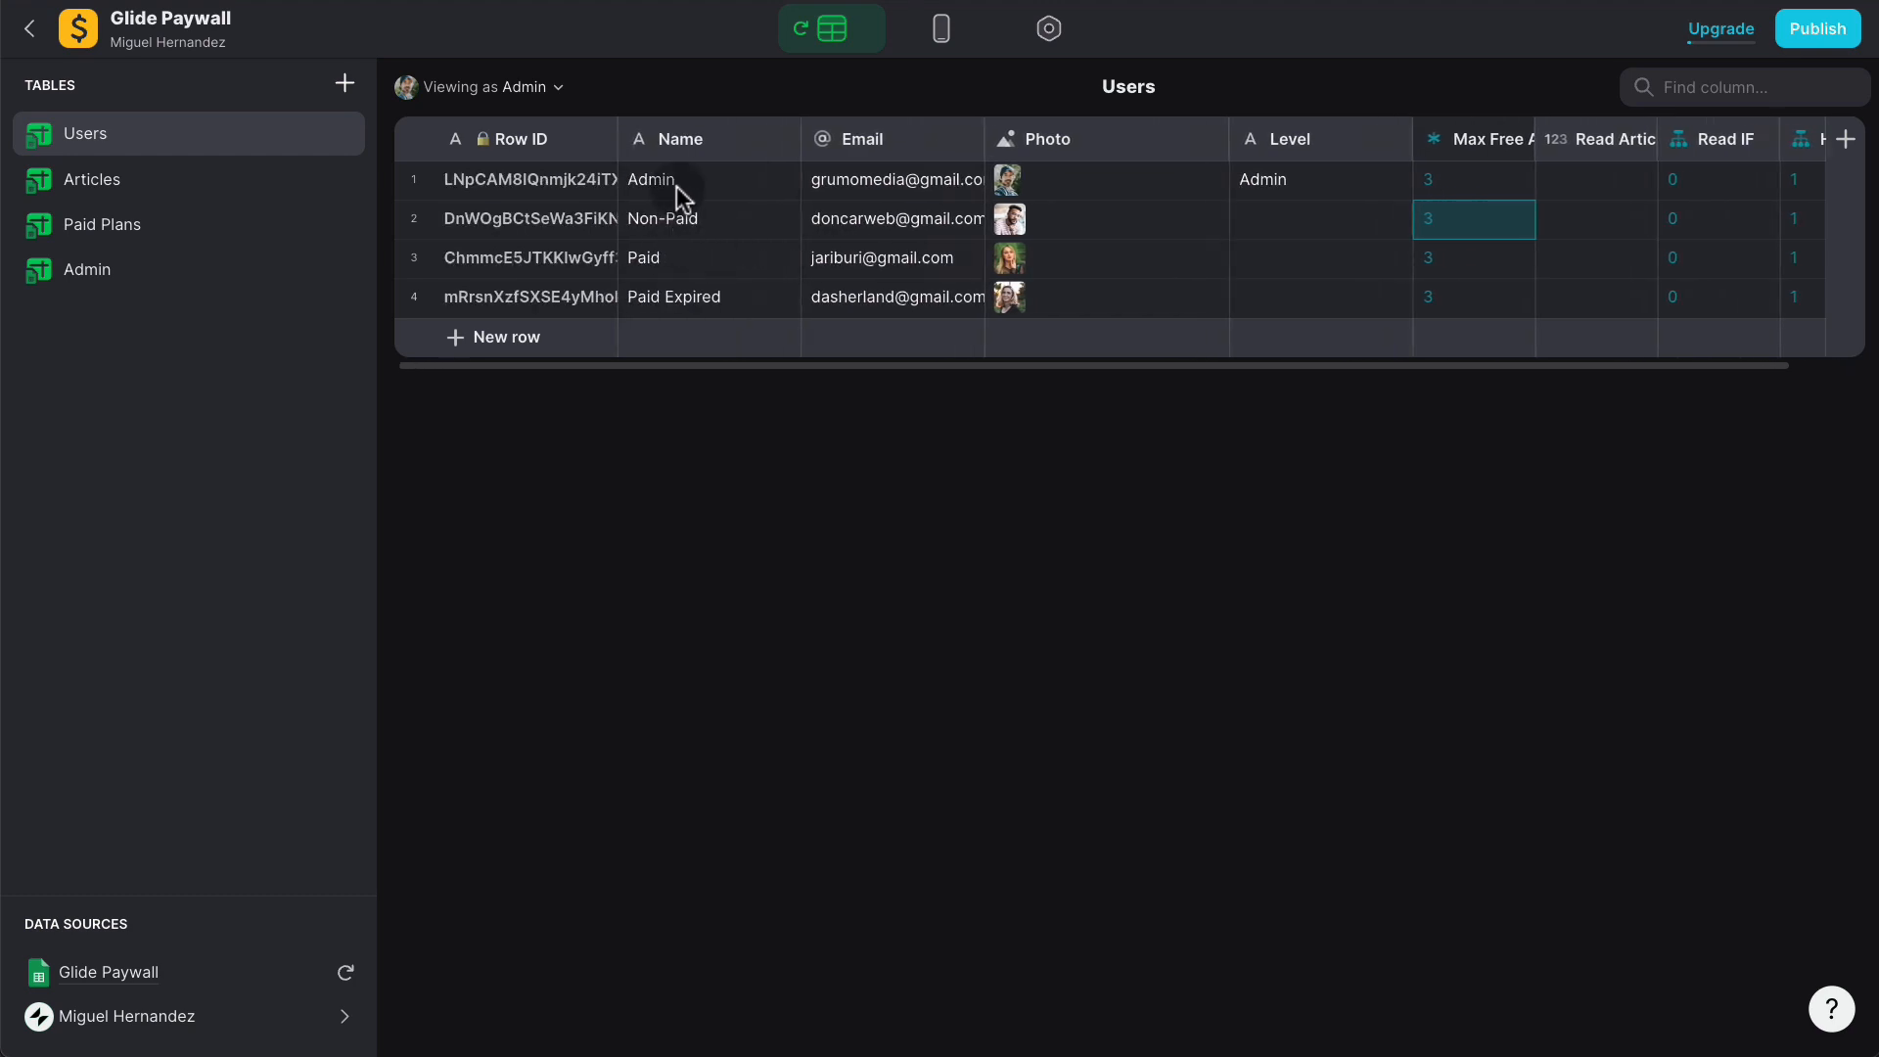
# Step: Add a Template column named "CUID" to the Articles table, using the User Profile's Row ID as its template
pyautogui.click(241, 205)
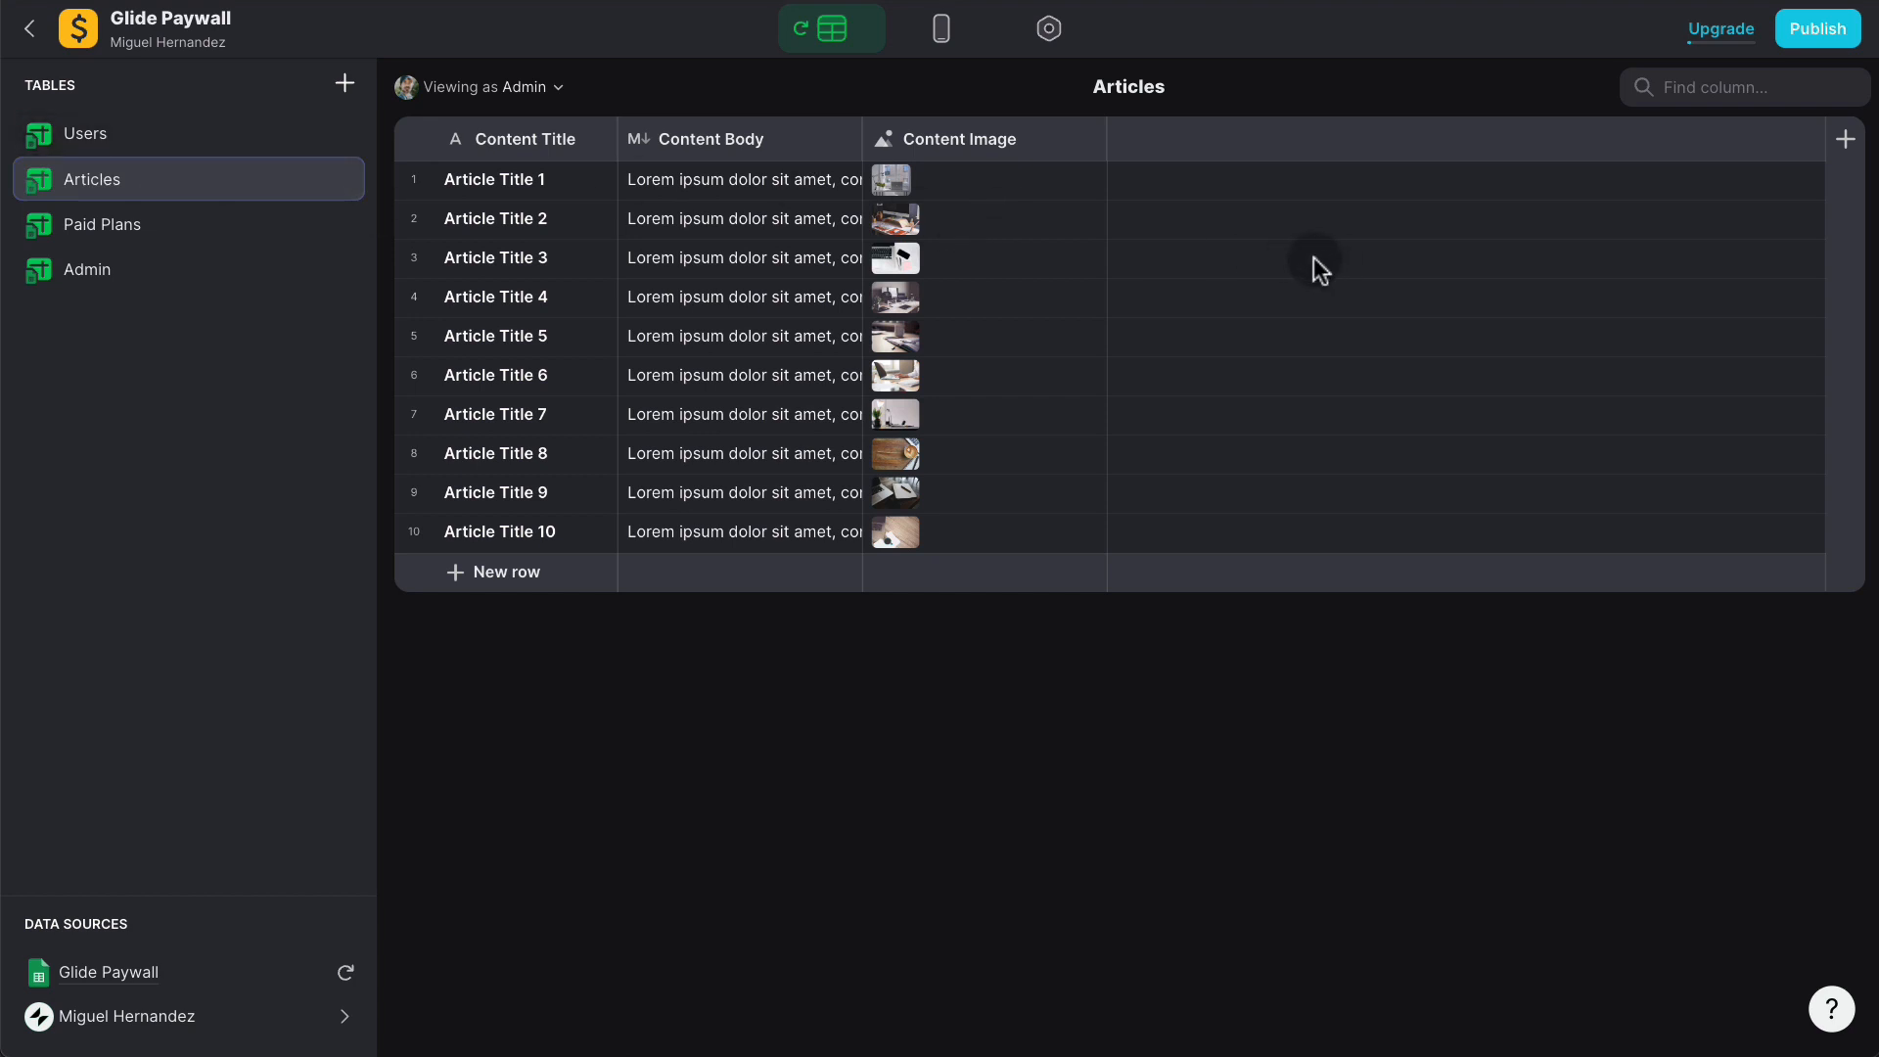
pyautogui.click(1846, 139)
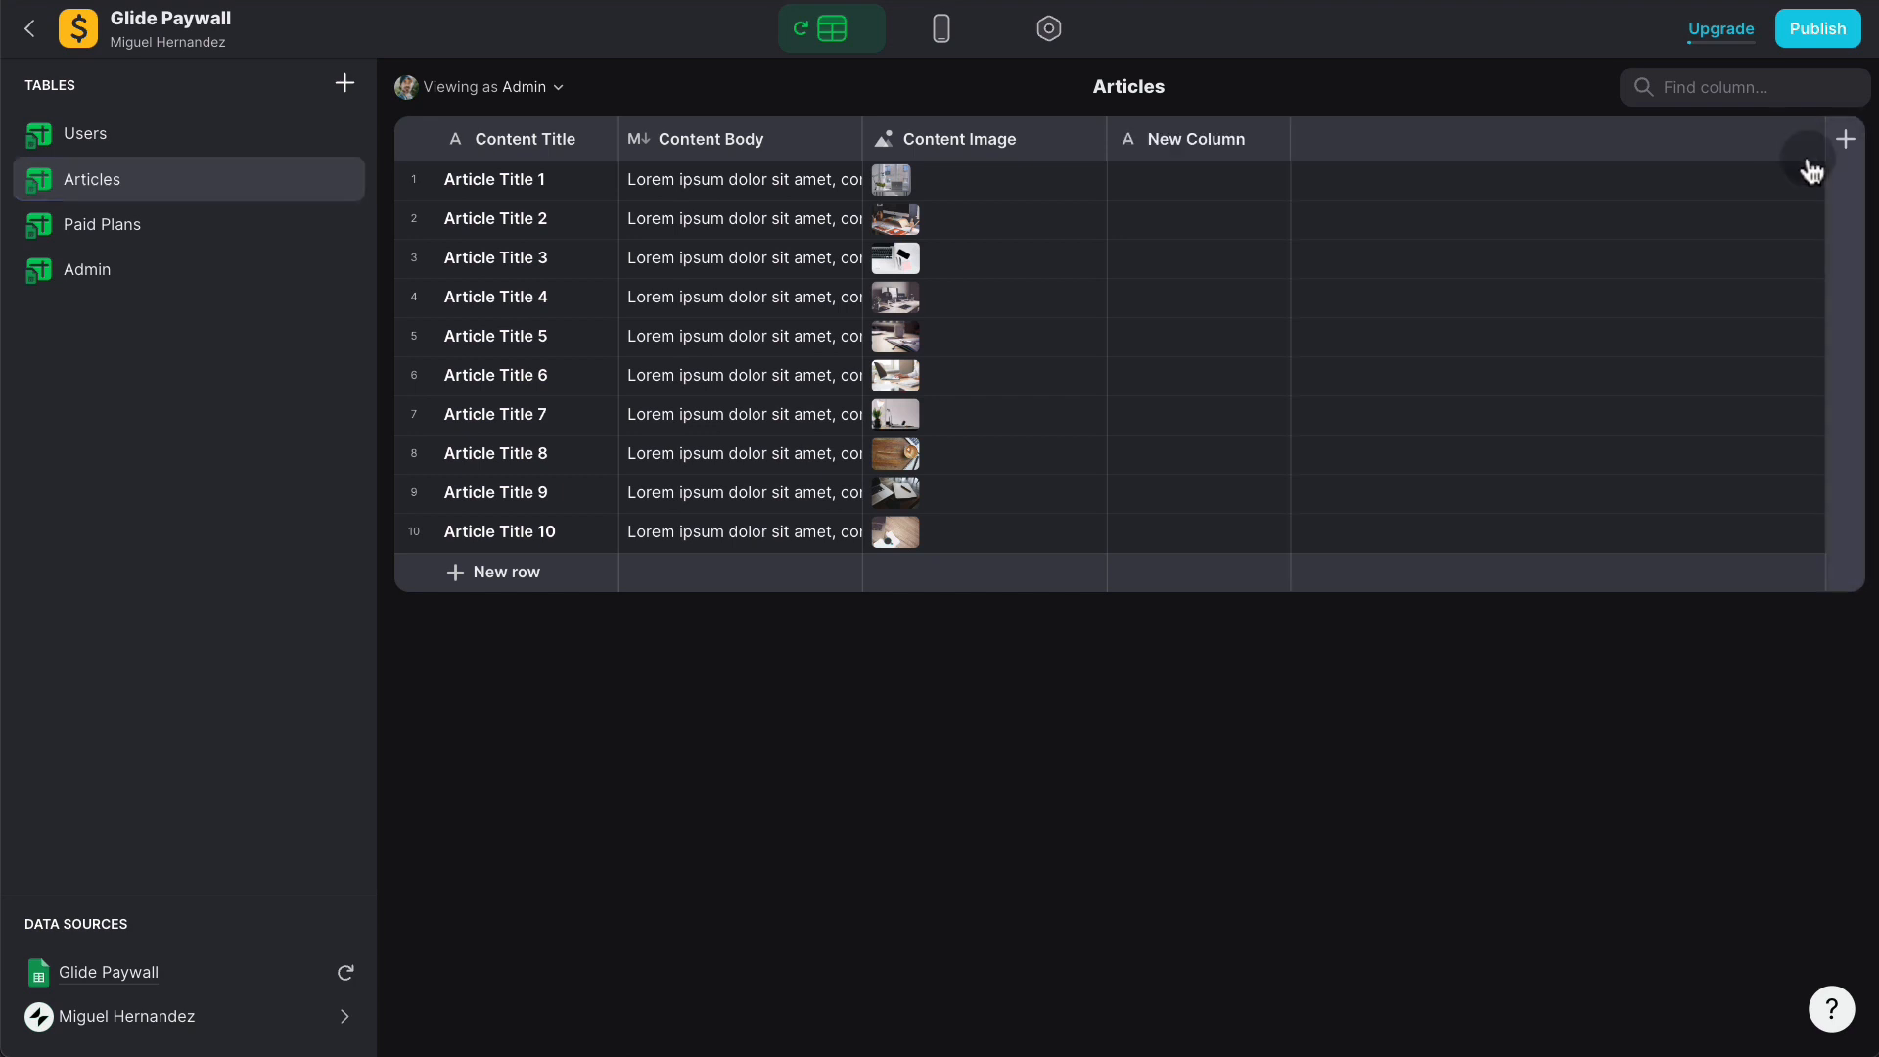
pyautogui.write('CUI')
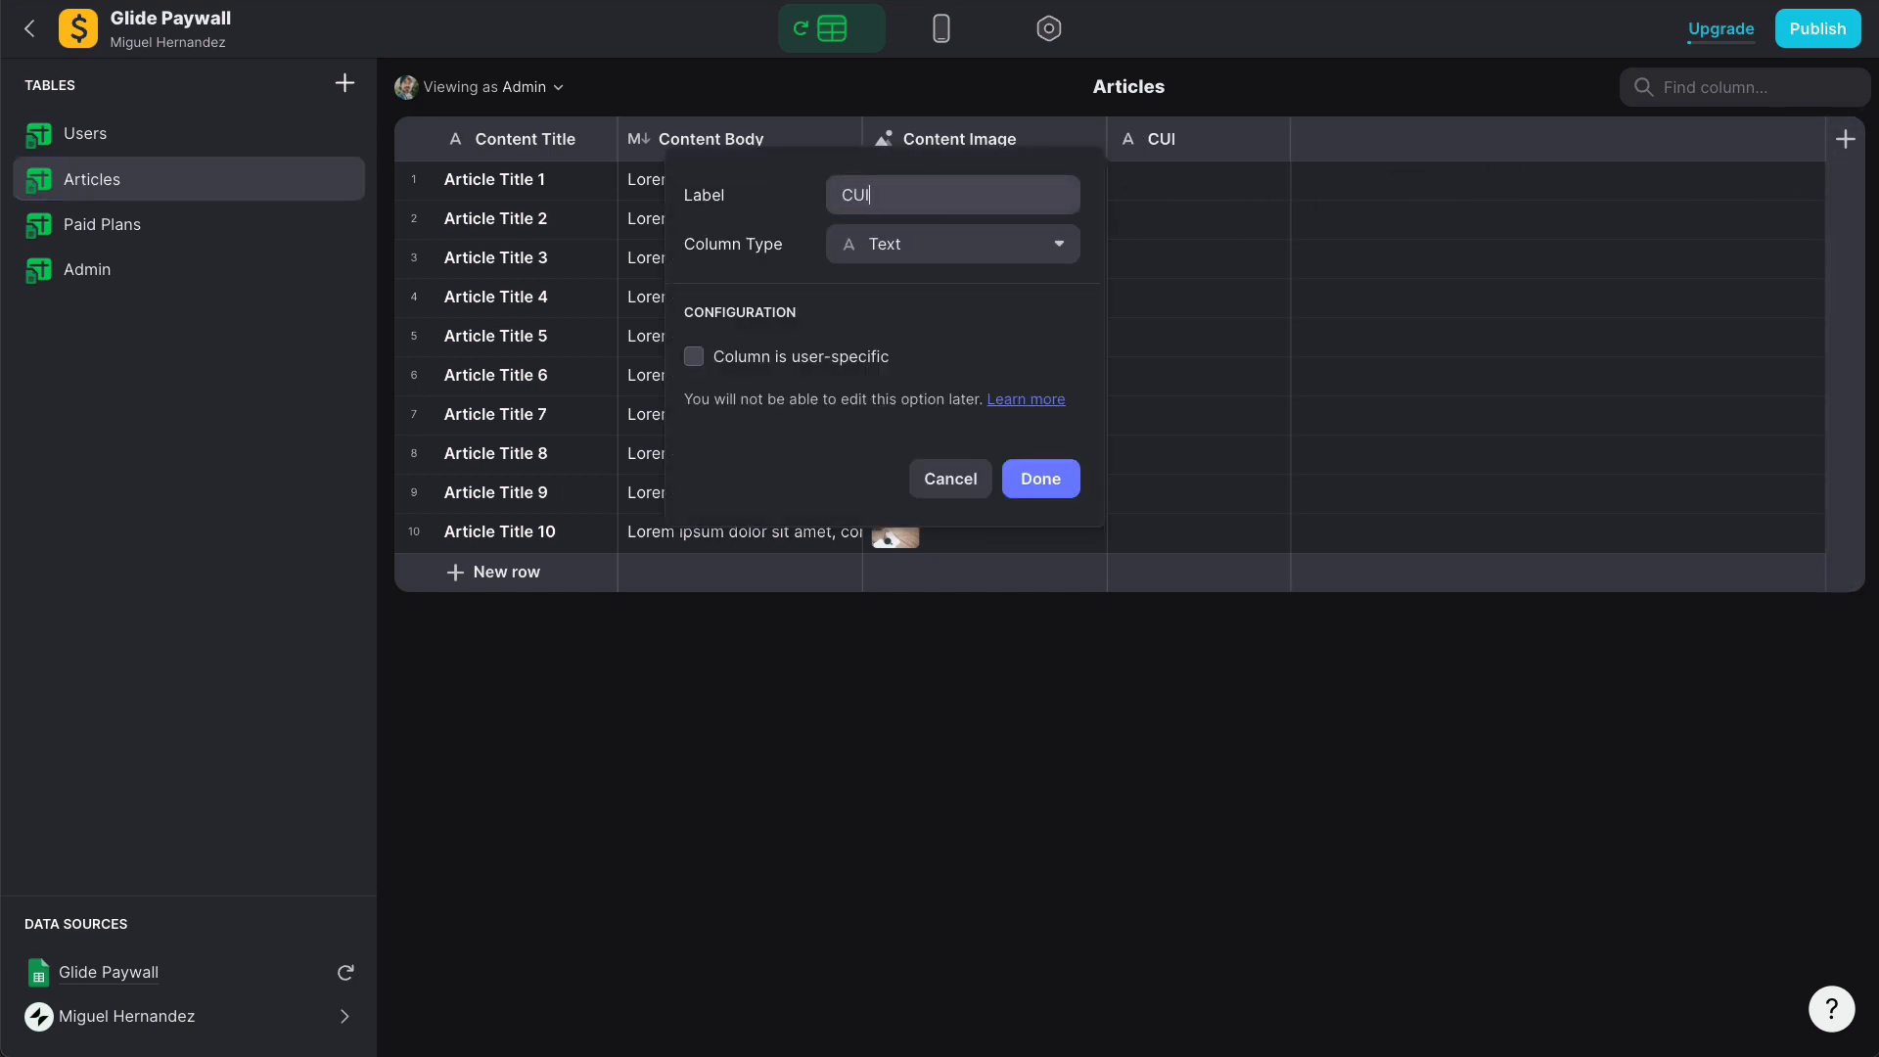
pyautogui.write('ID')
pyautogui.press('BackSpace')
pyautogui.press('BackSpace')
pyautogui.write('D')
pyautogui.click(880, 247)
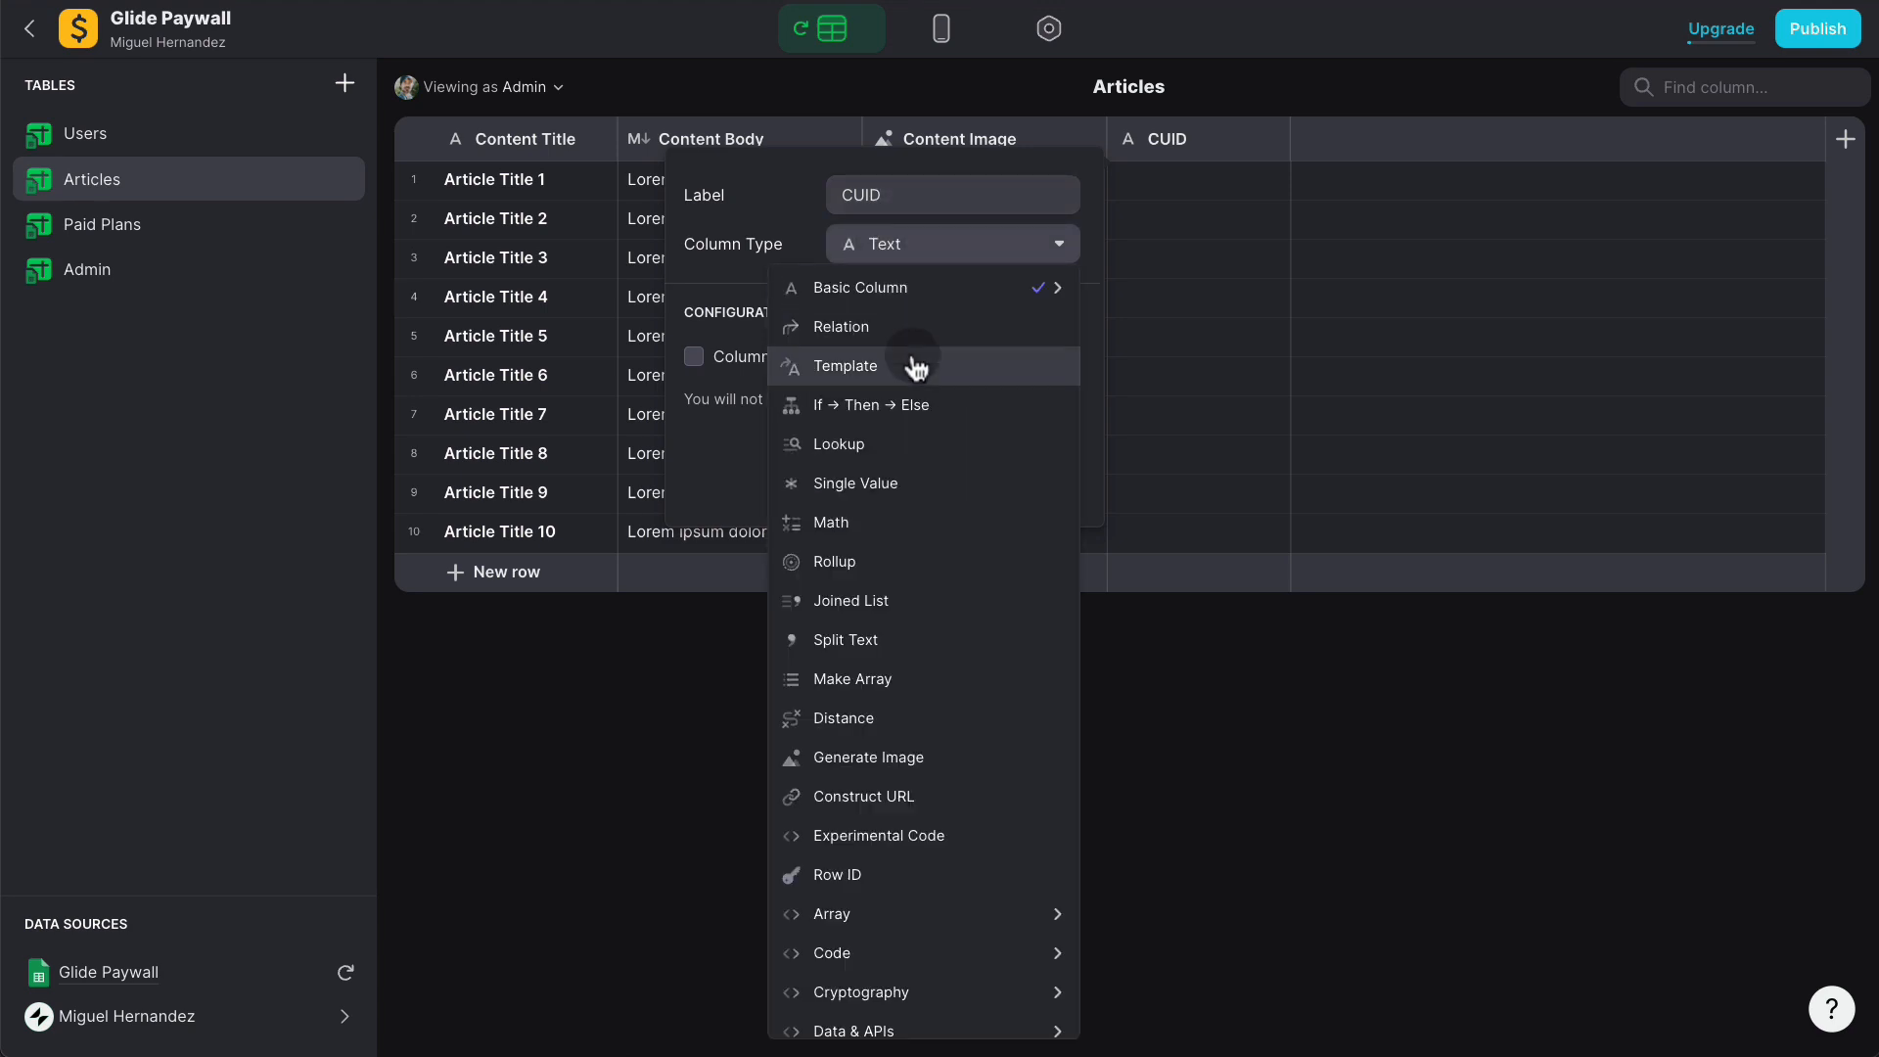
pyautogui.click(910, 364)
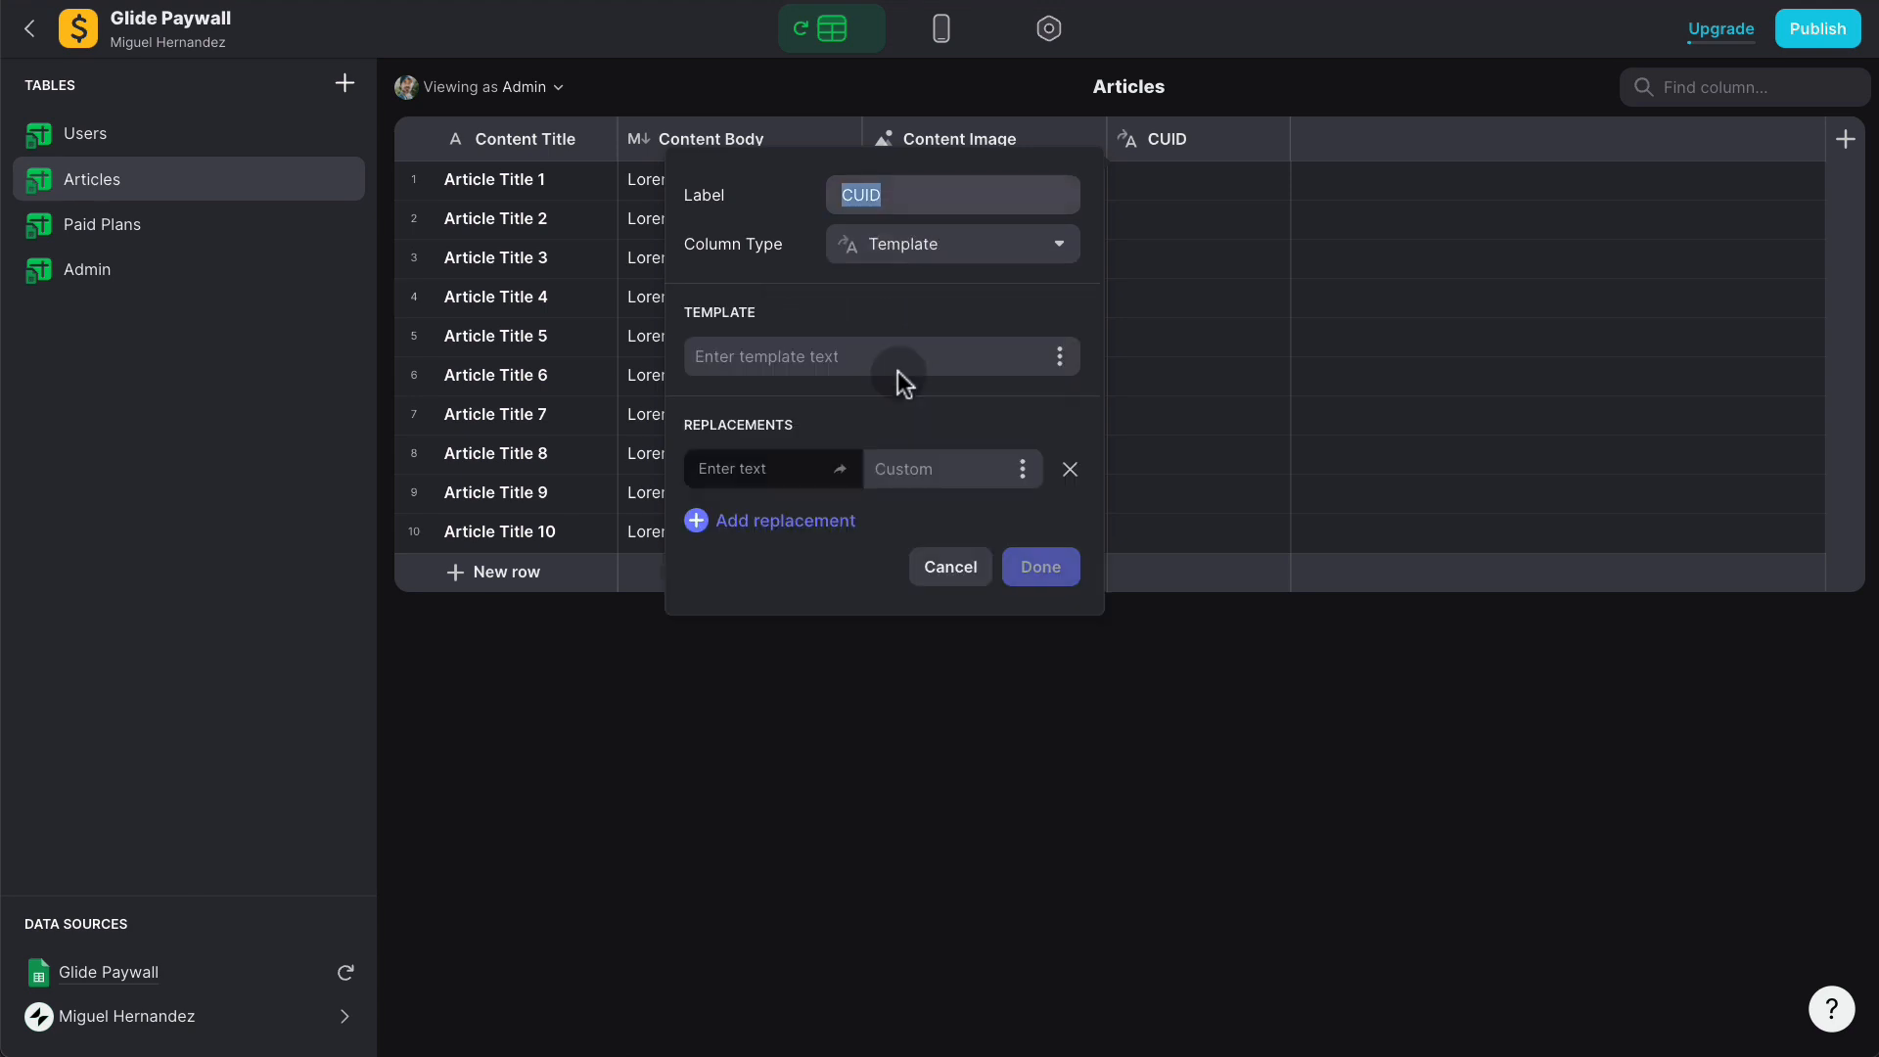
pyautogui.click(1063, 362)
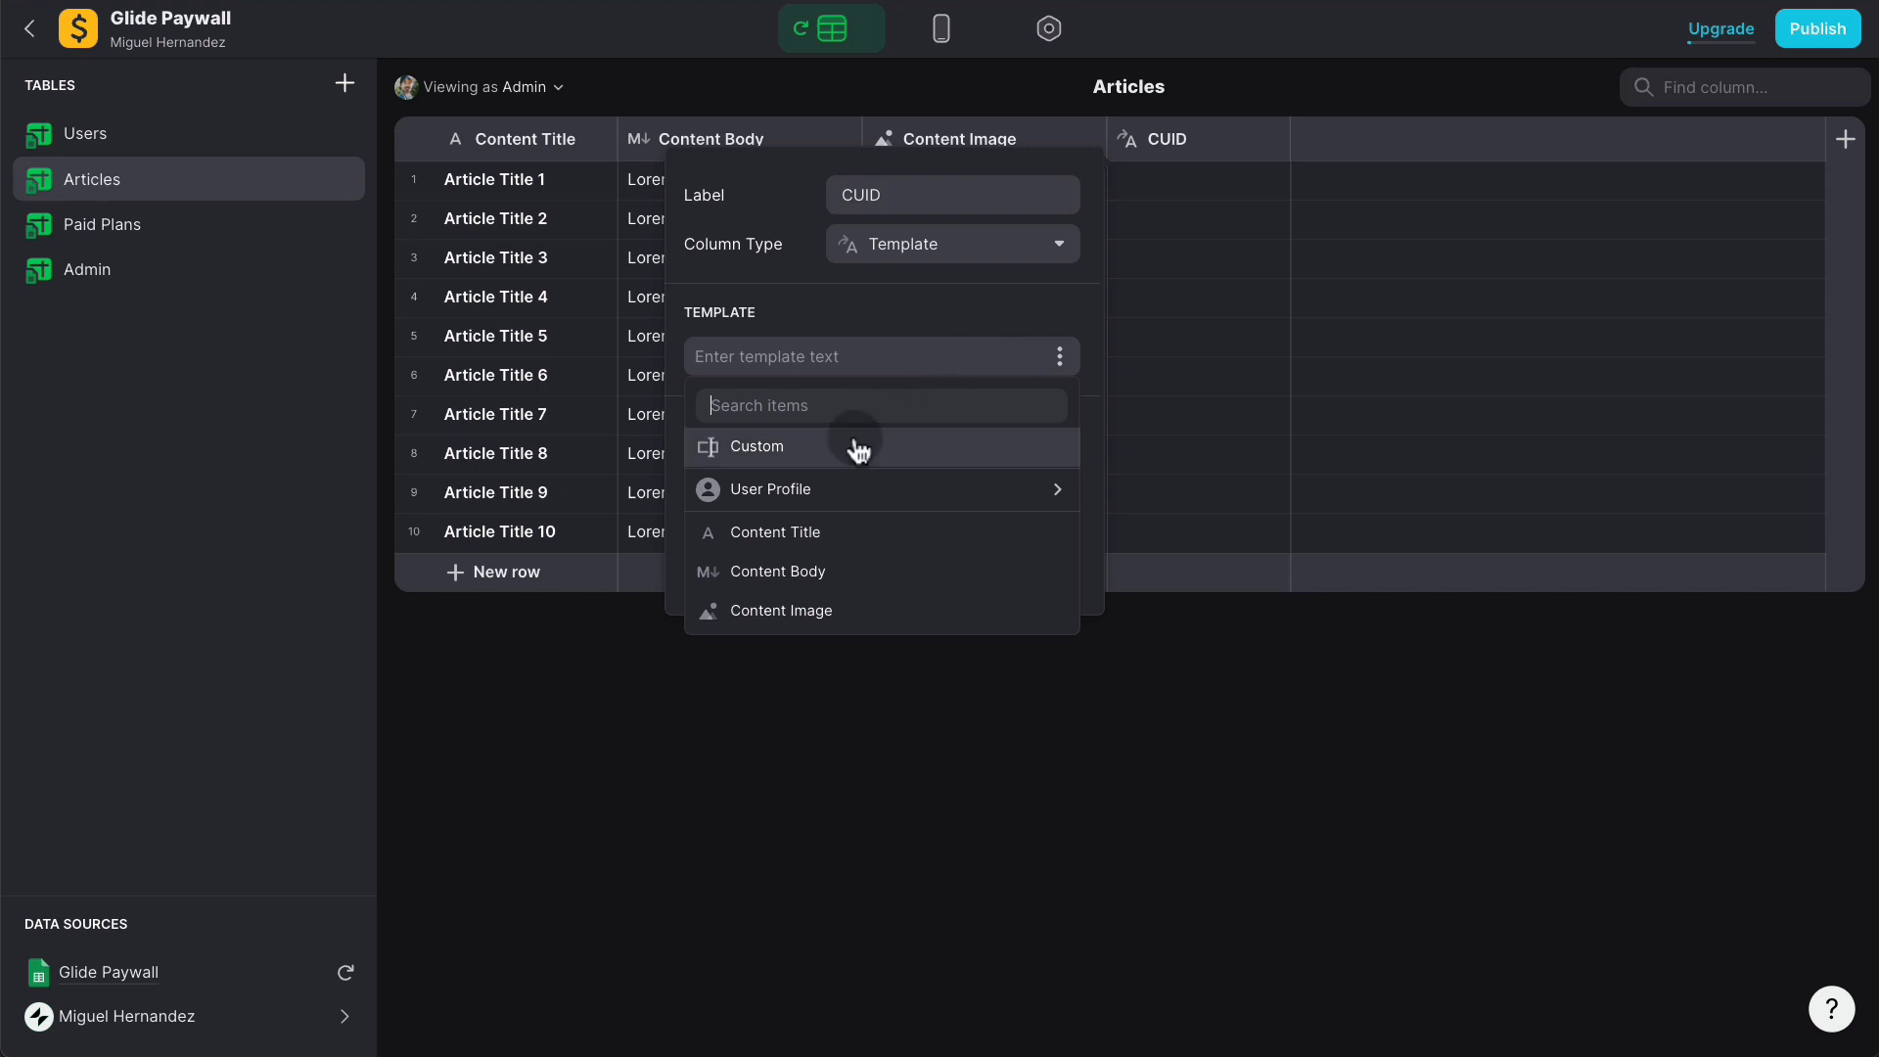
pyautogui.moveTo(830, 507)
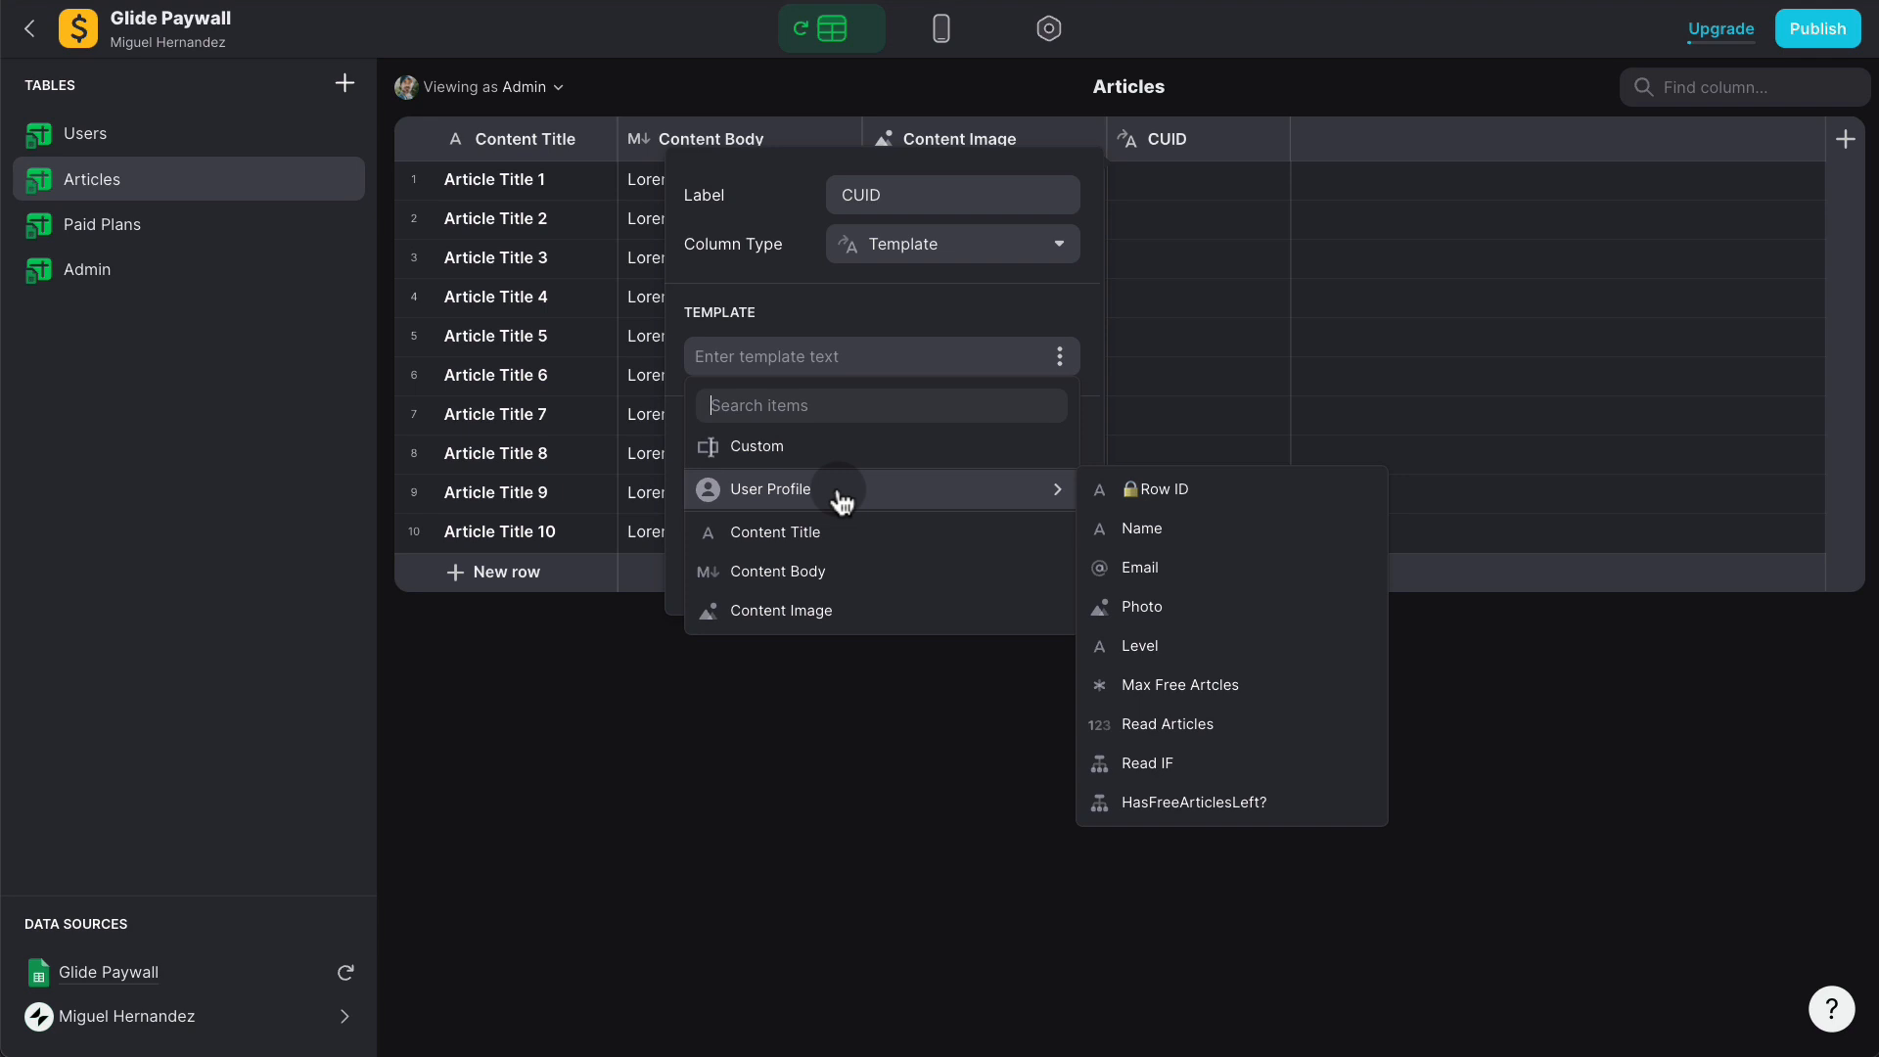
pyautogui.click(1145, 491)
pyautogui.click(1049, 566)
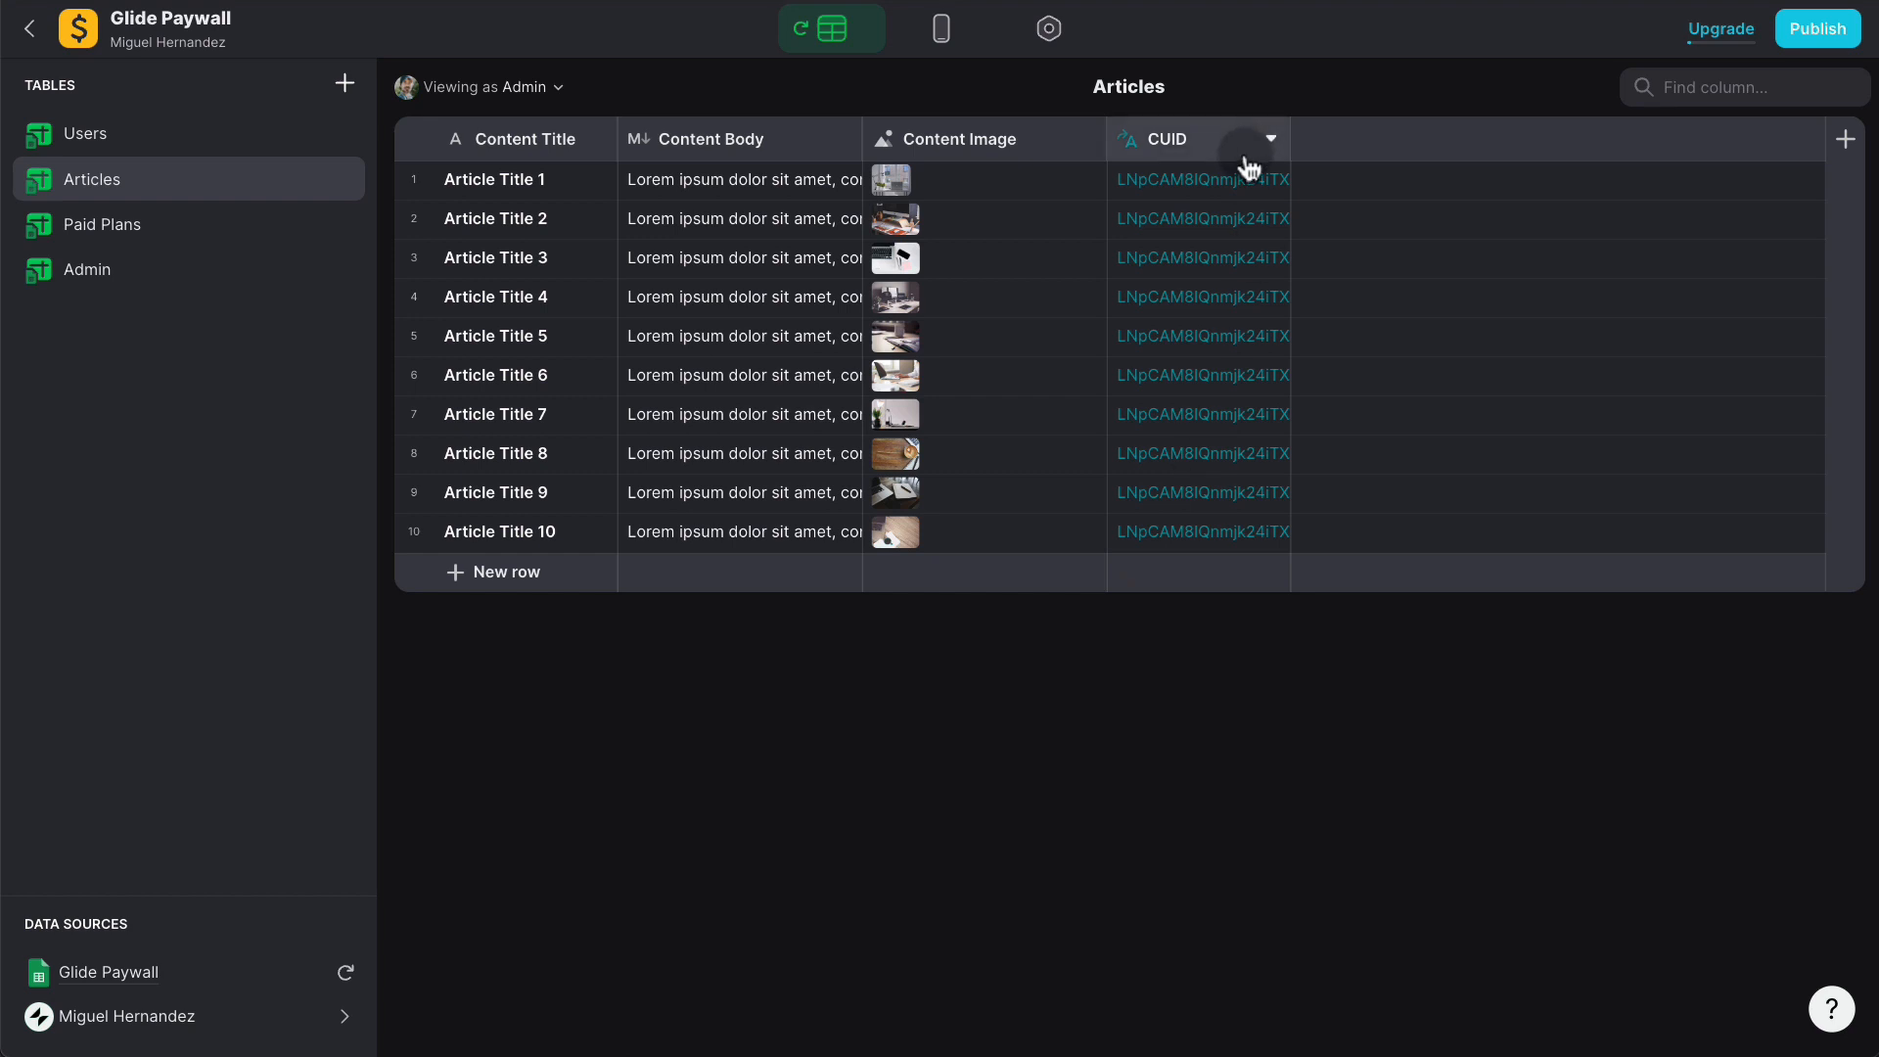
# Step: Add a Relation column named "User REL" to the Articles table, matching CUID to the Row ID in Users
pyautogui.click(1846, 140)
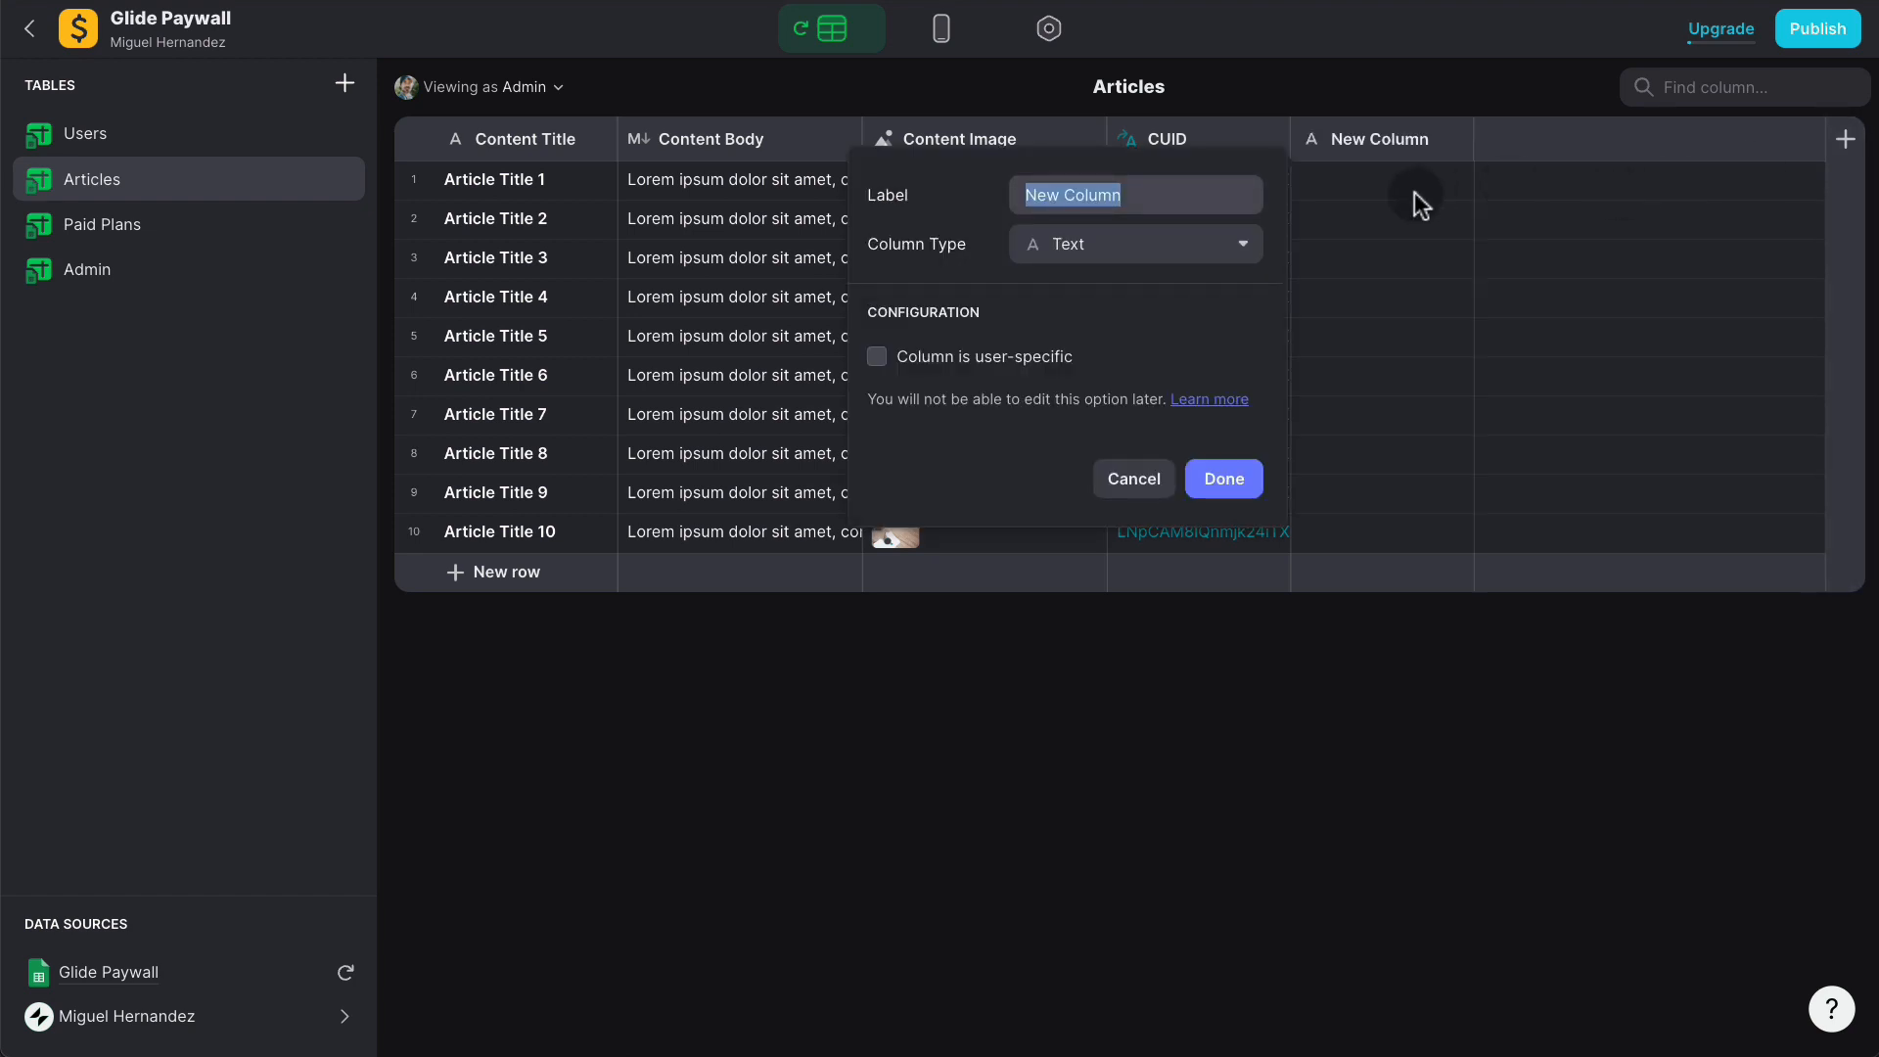
pyautogui.write('User REL')
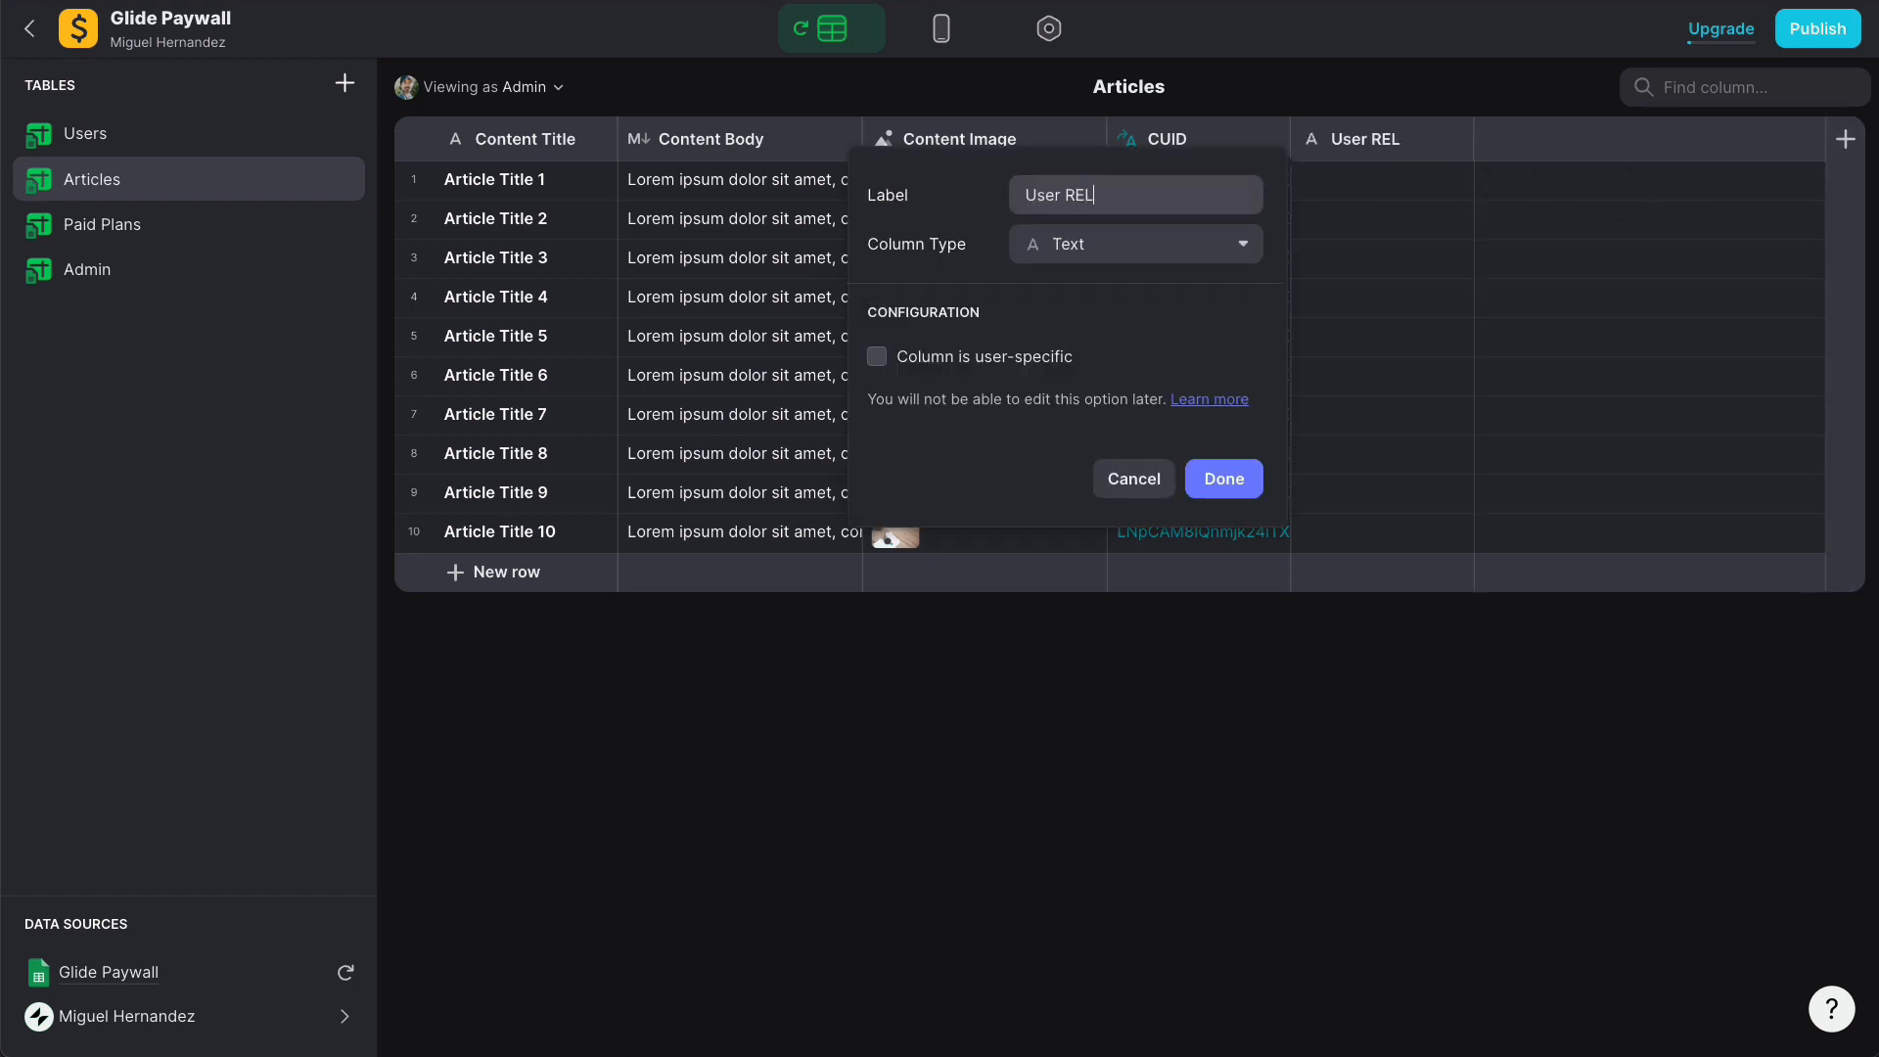
pyautogui.click(1145, 259)
pyautogui.click(1094, 318)
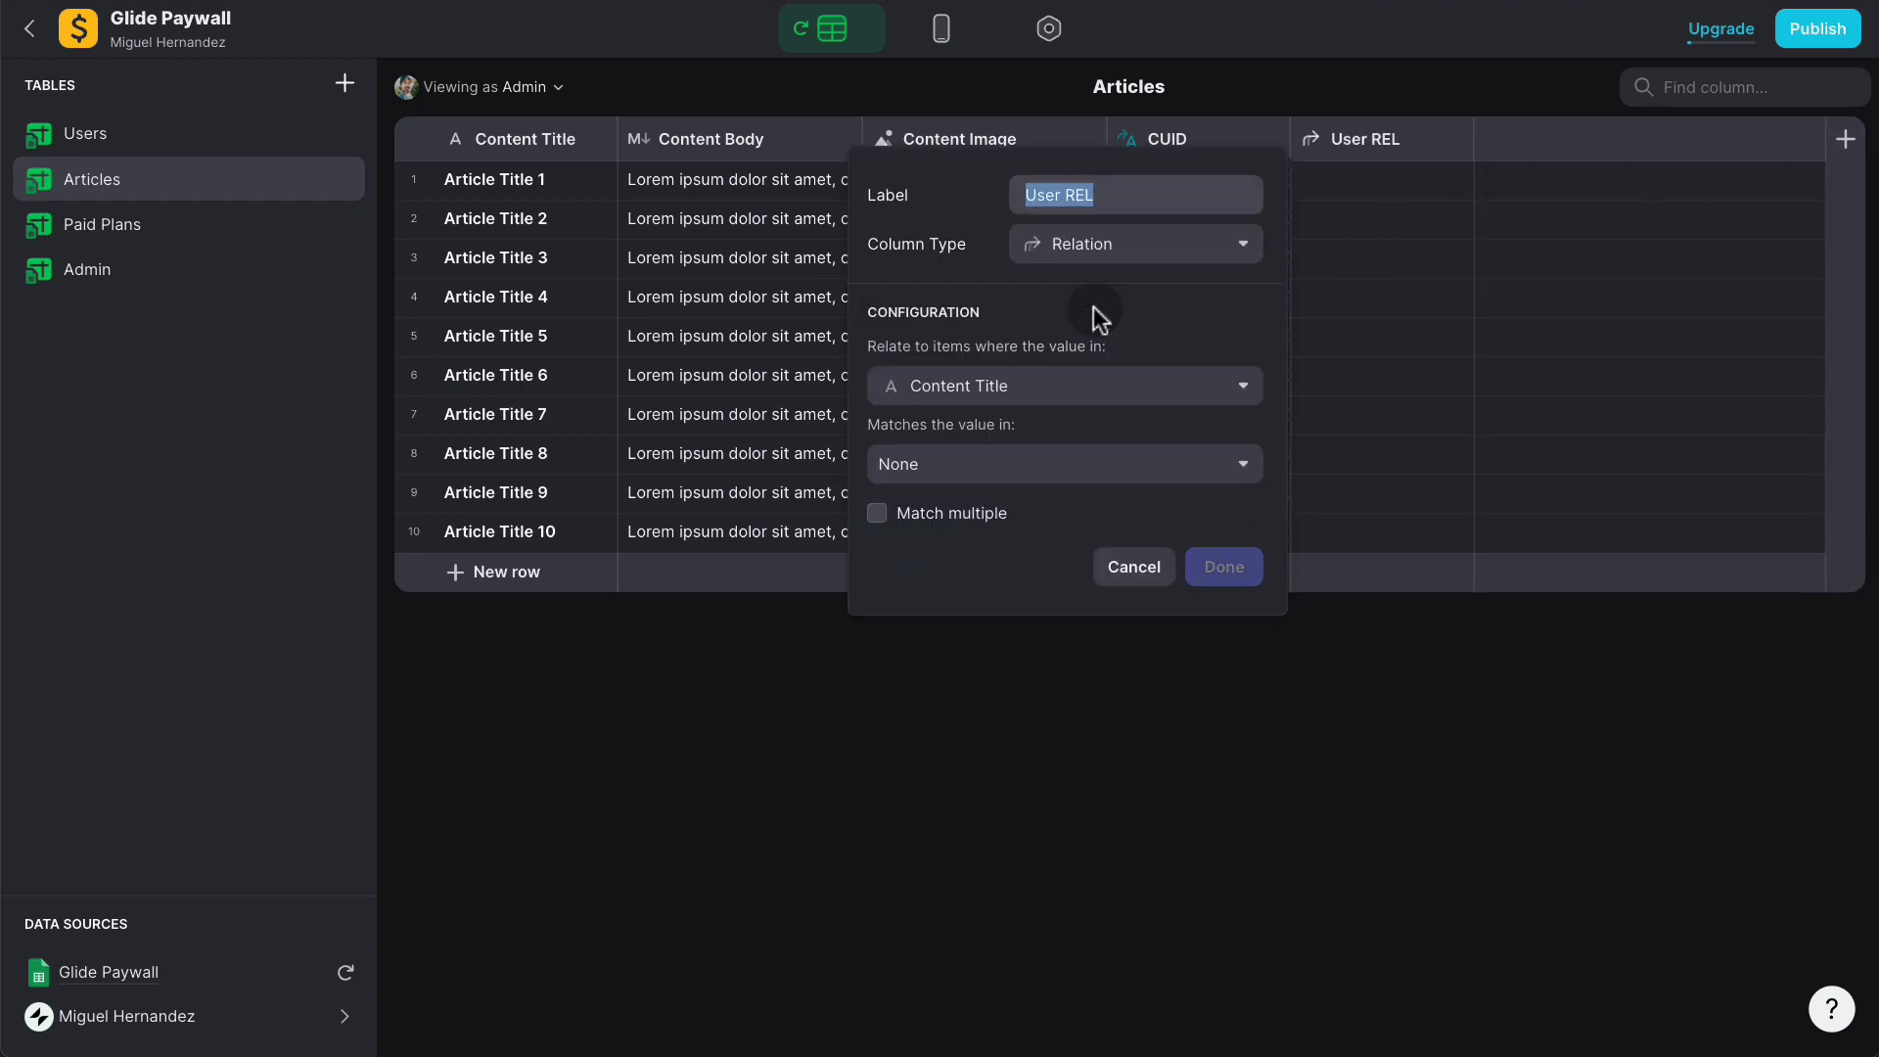
pyautogui.click(1069, 385)
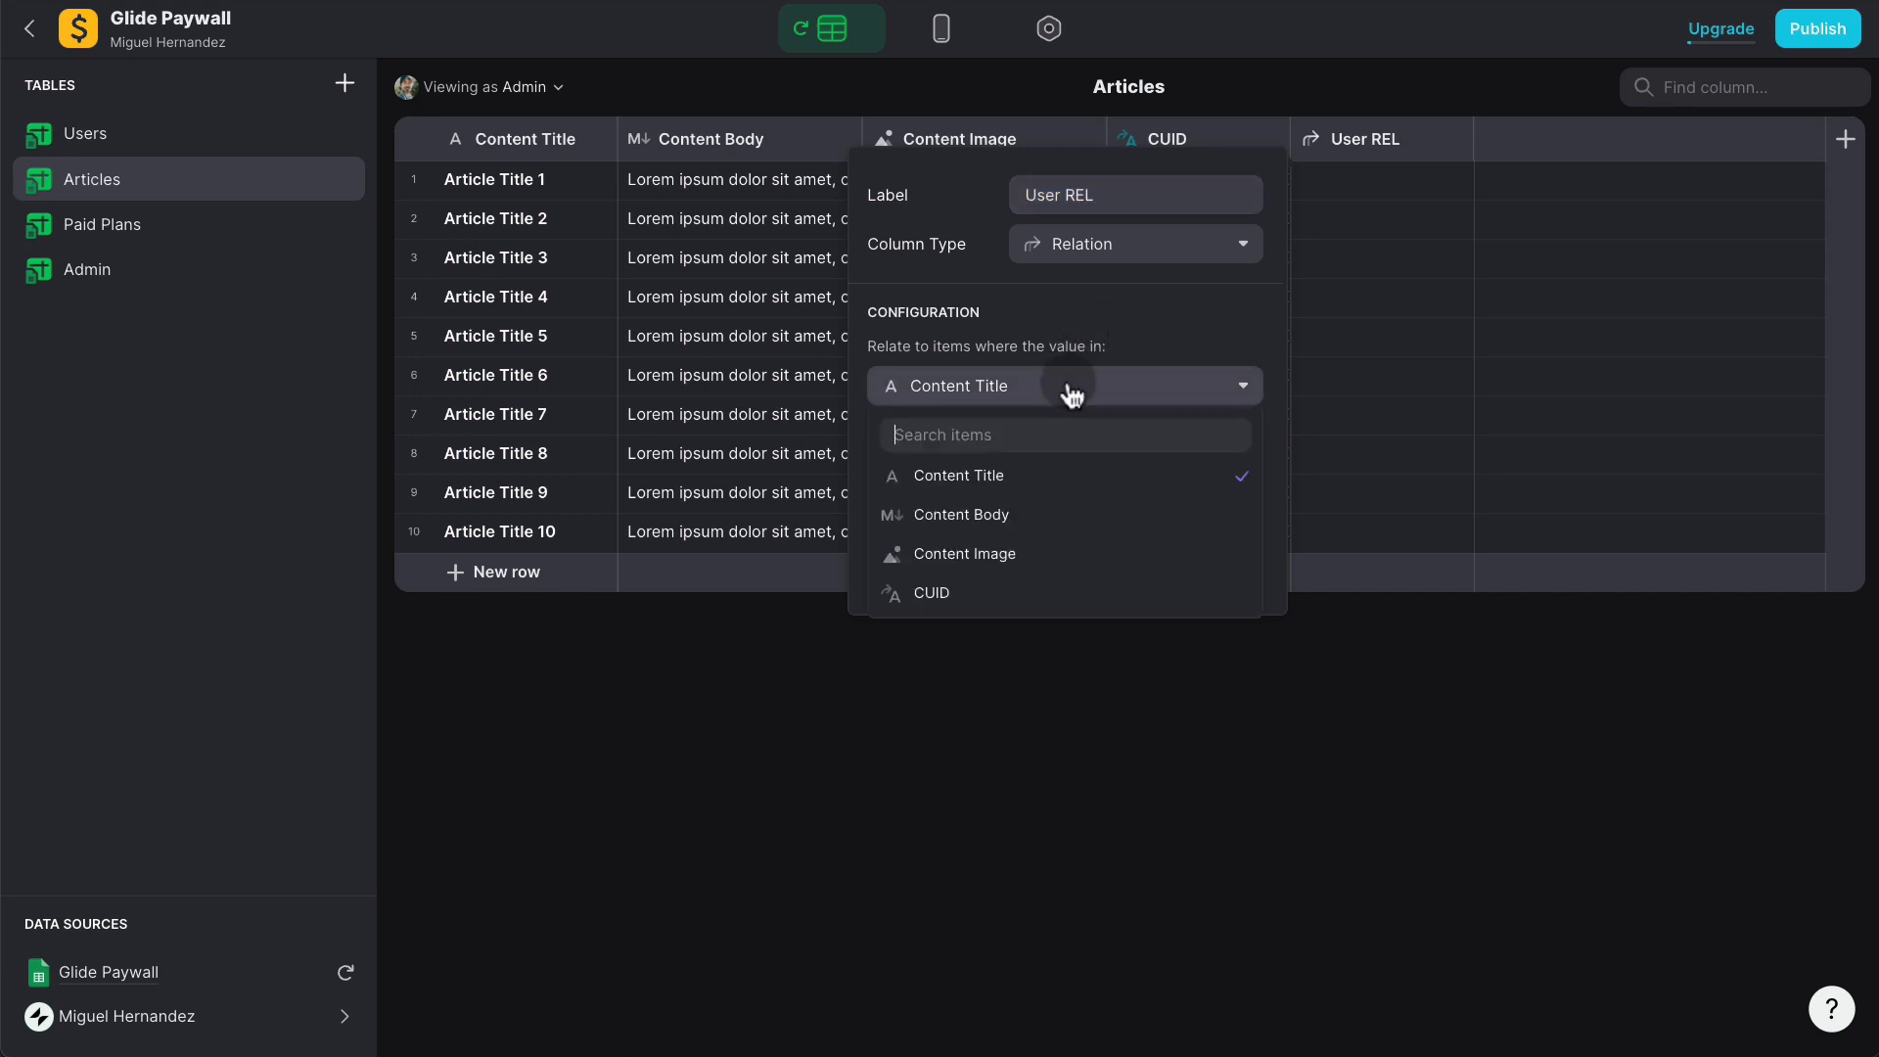
pyautogui.click(1032, 593)
pyautogui.click(1050, 464)
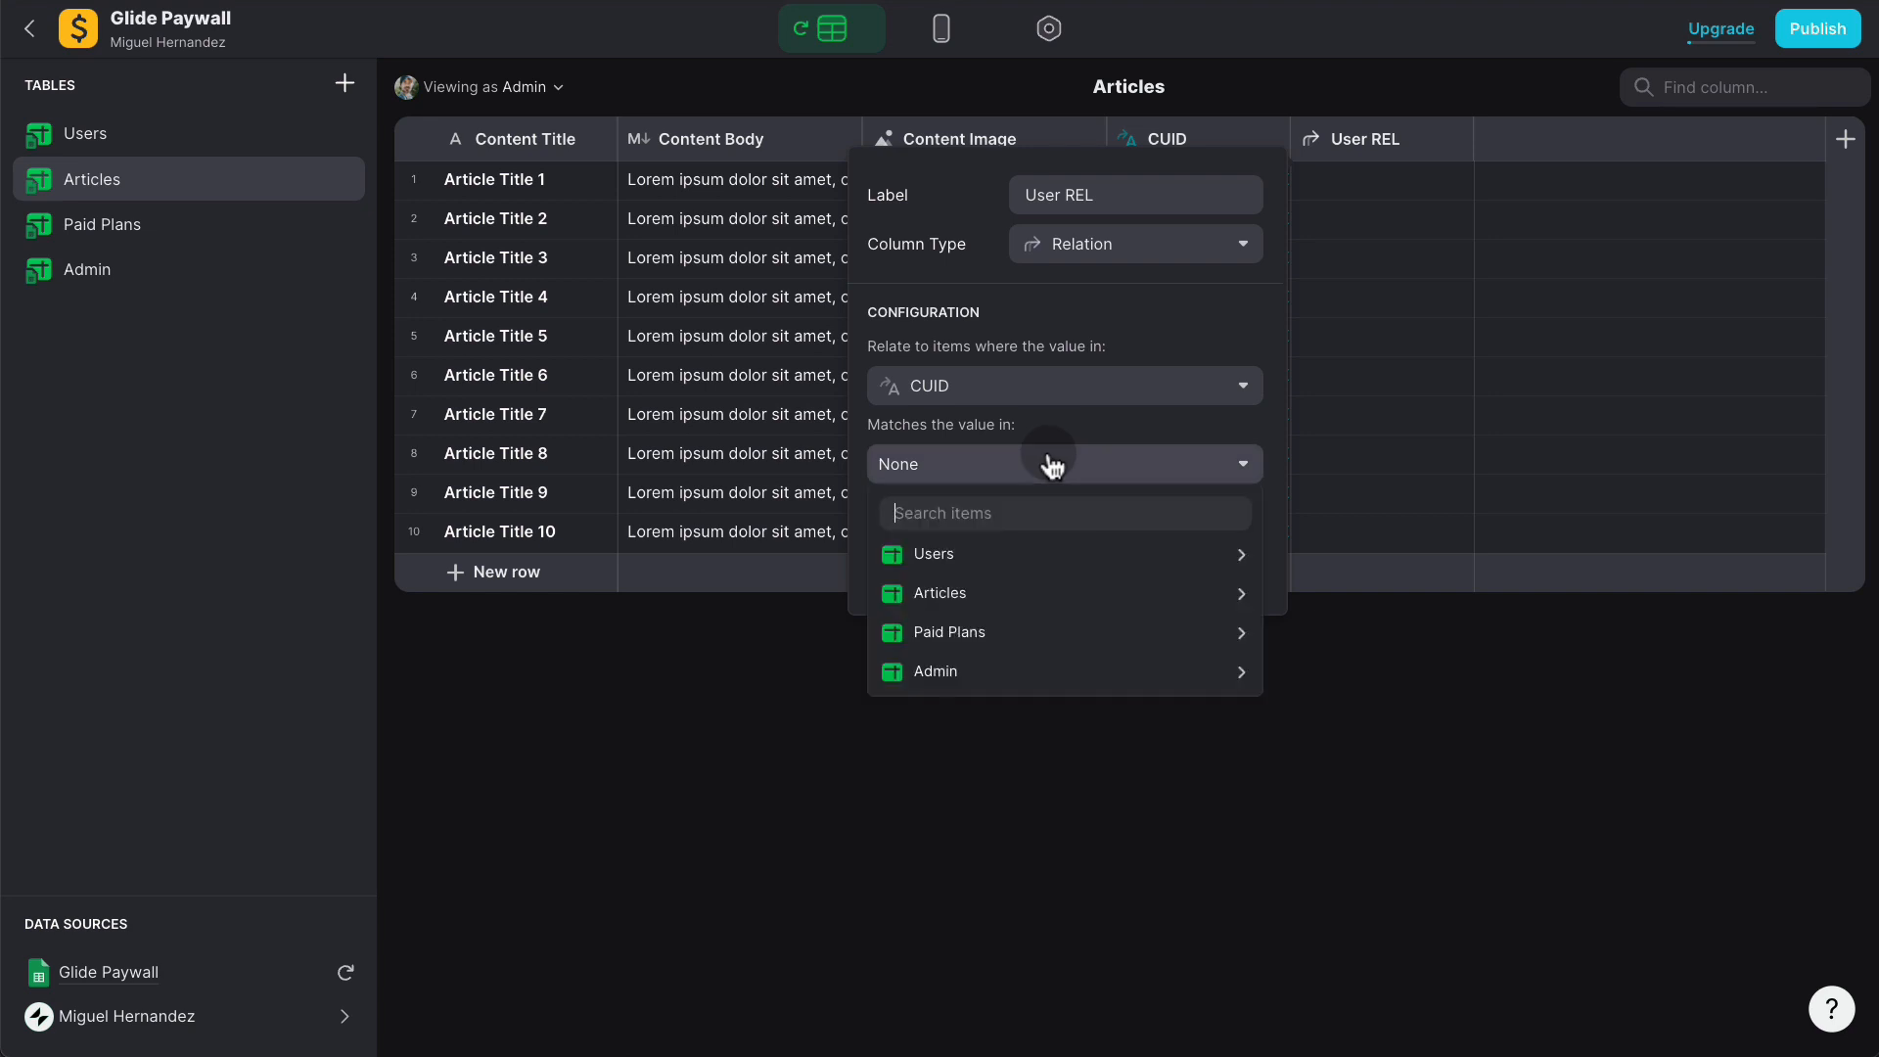
pyautogui.moveTo(1015, 549)
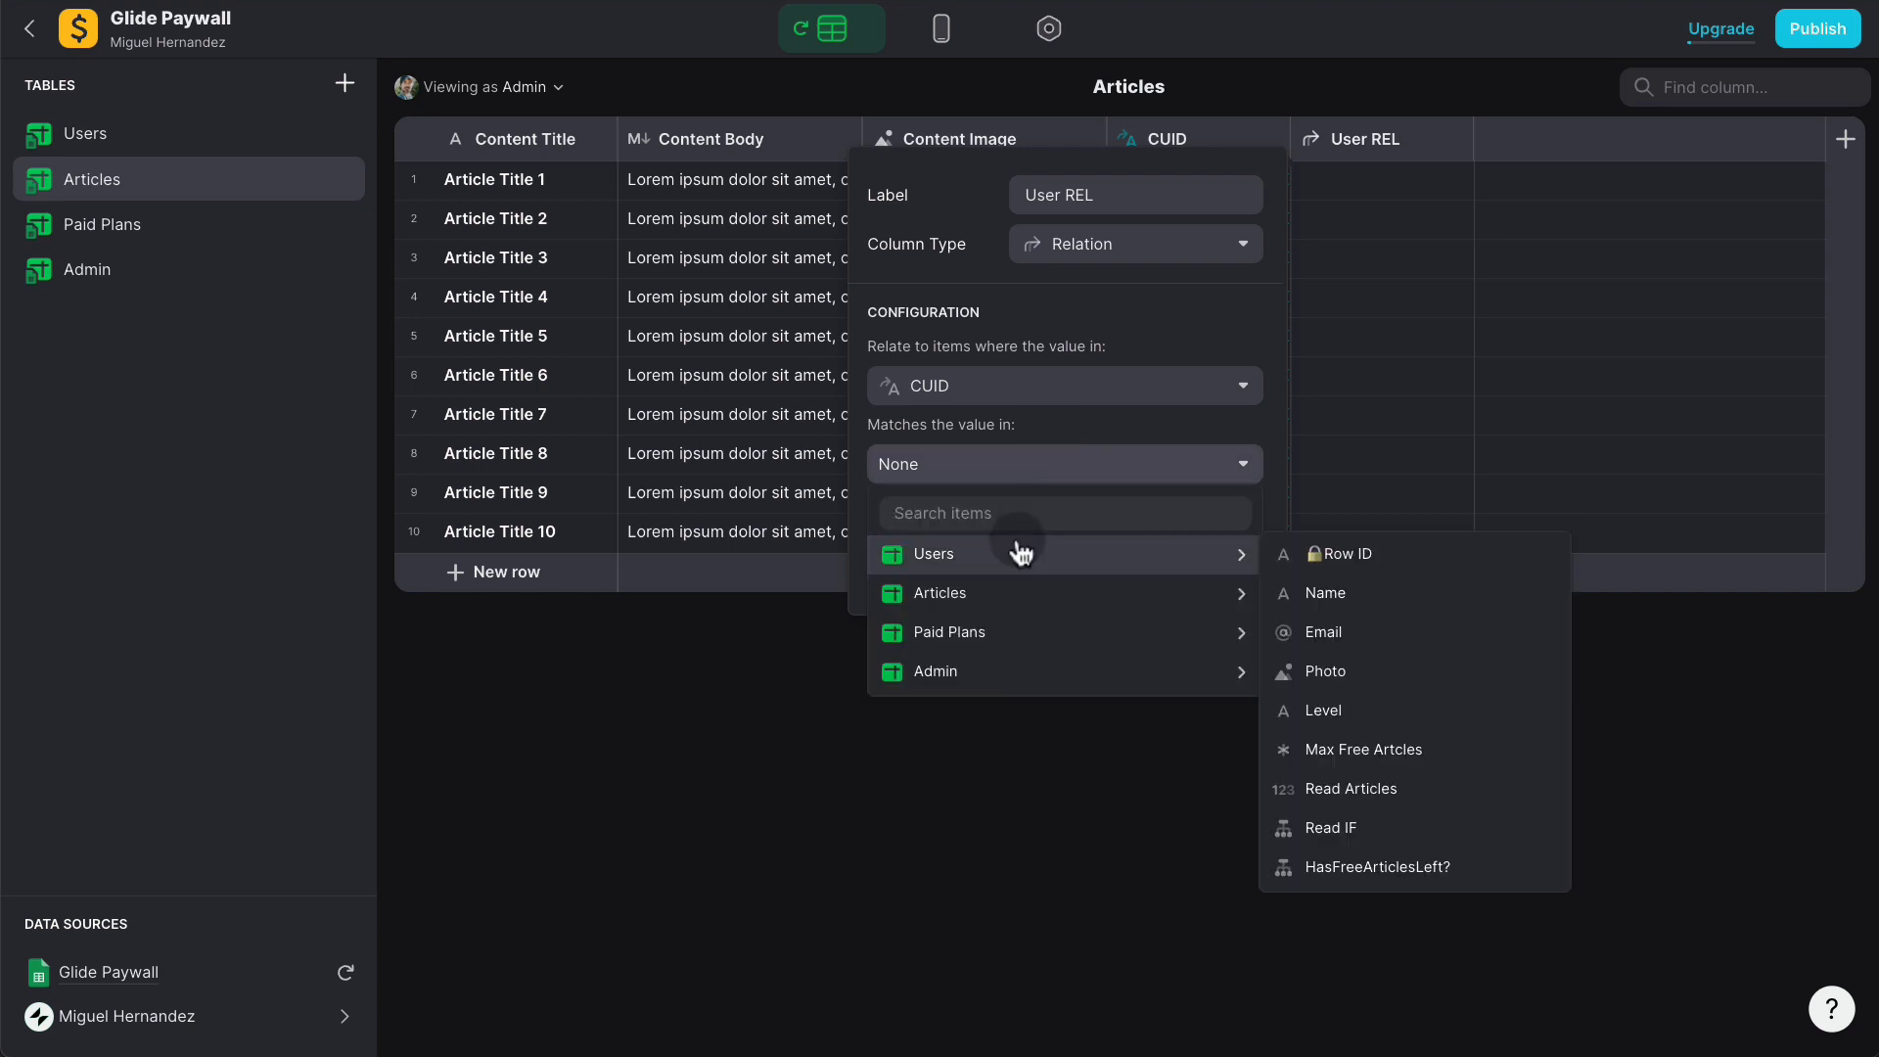
pyautogui.click(1301, 551)
pyautogui.click(1249, 565)
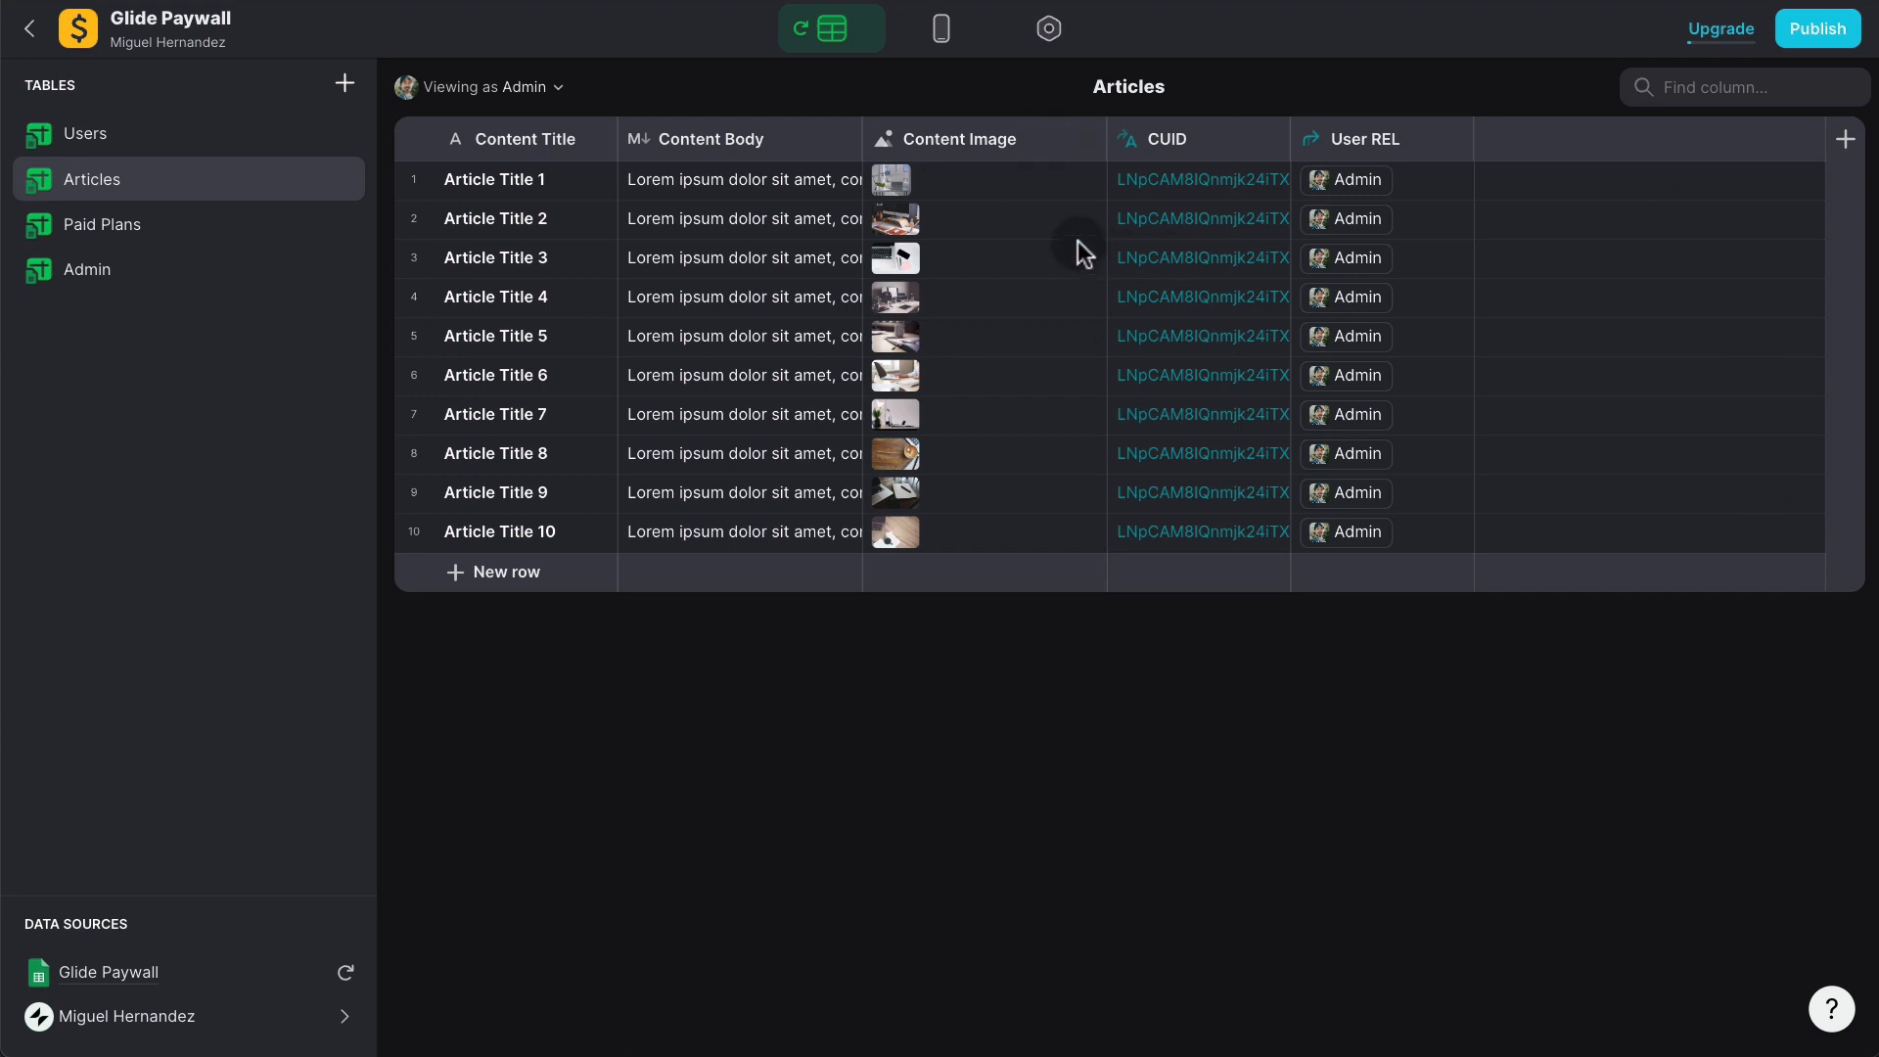
# Step: Look through the article cards in the app preview and check the columns of the Articles table
pyautogui.click(942, 37)
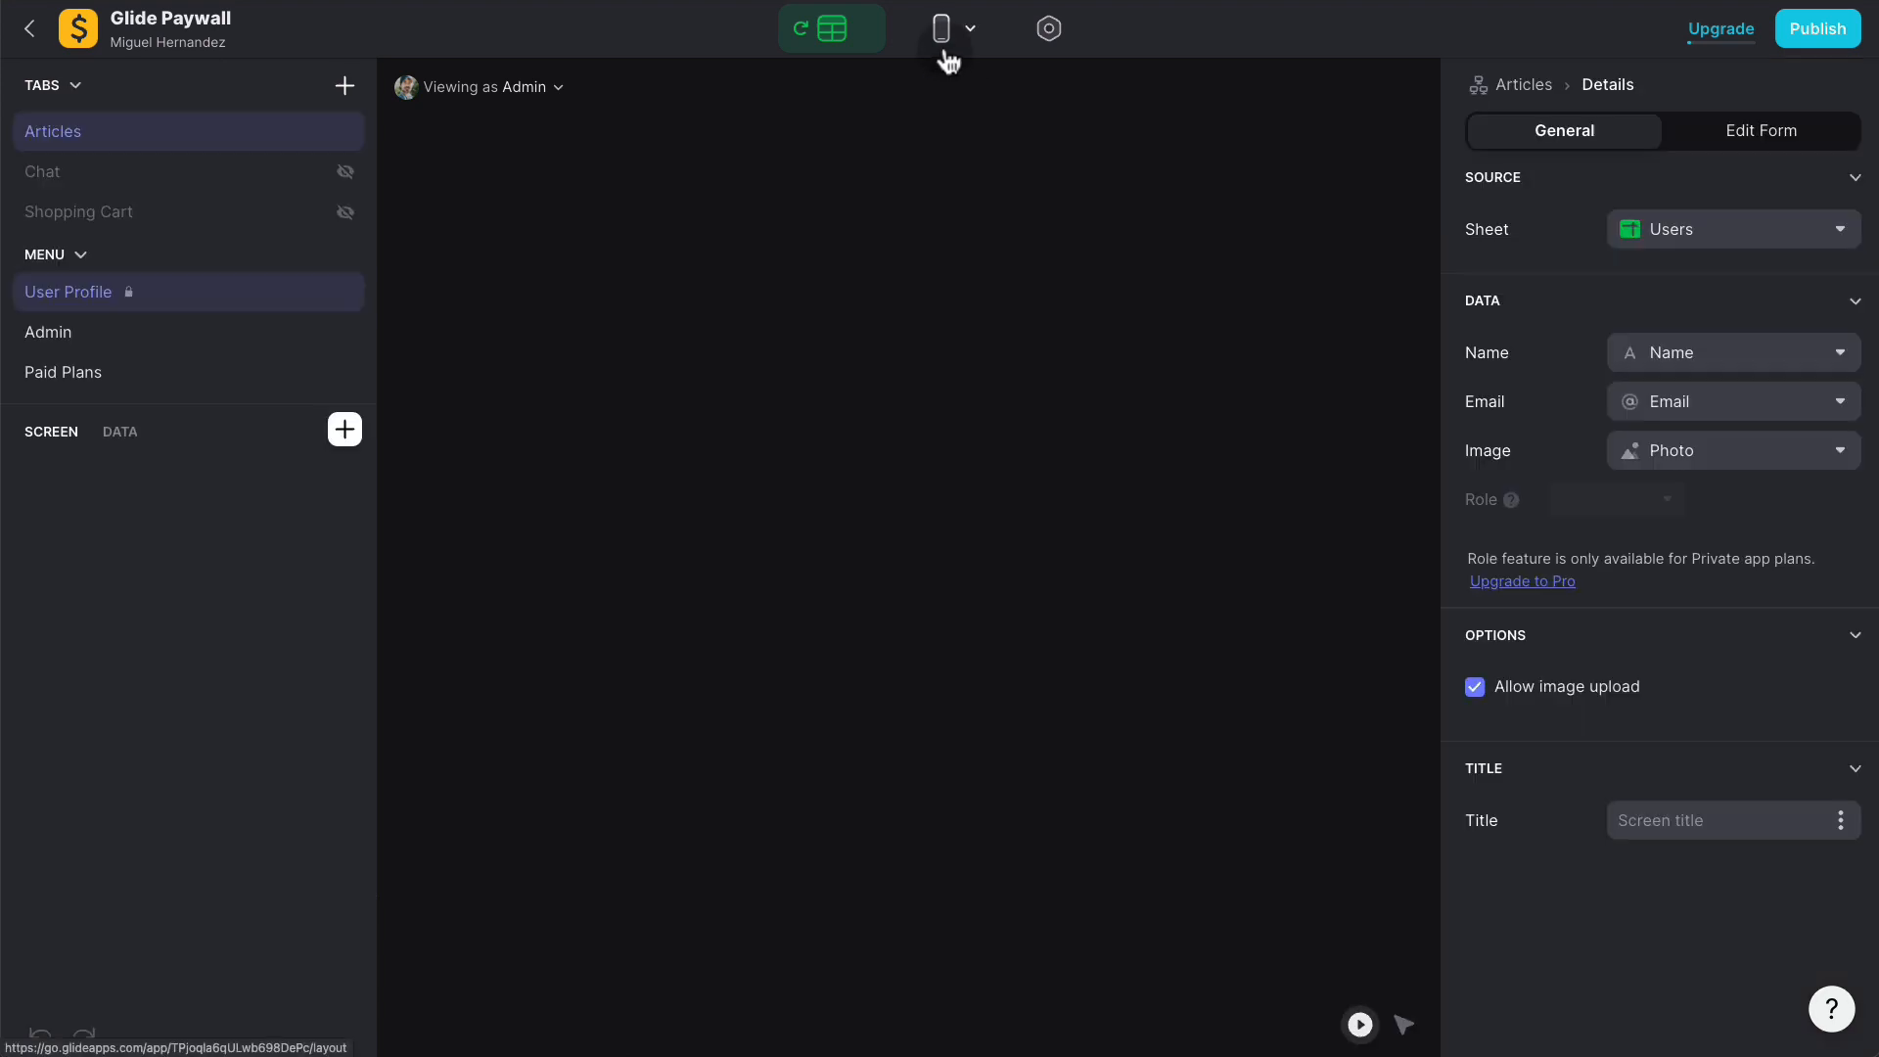
pyautogui.click(759, 156)
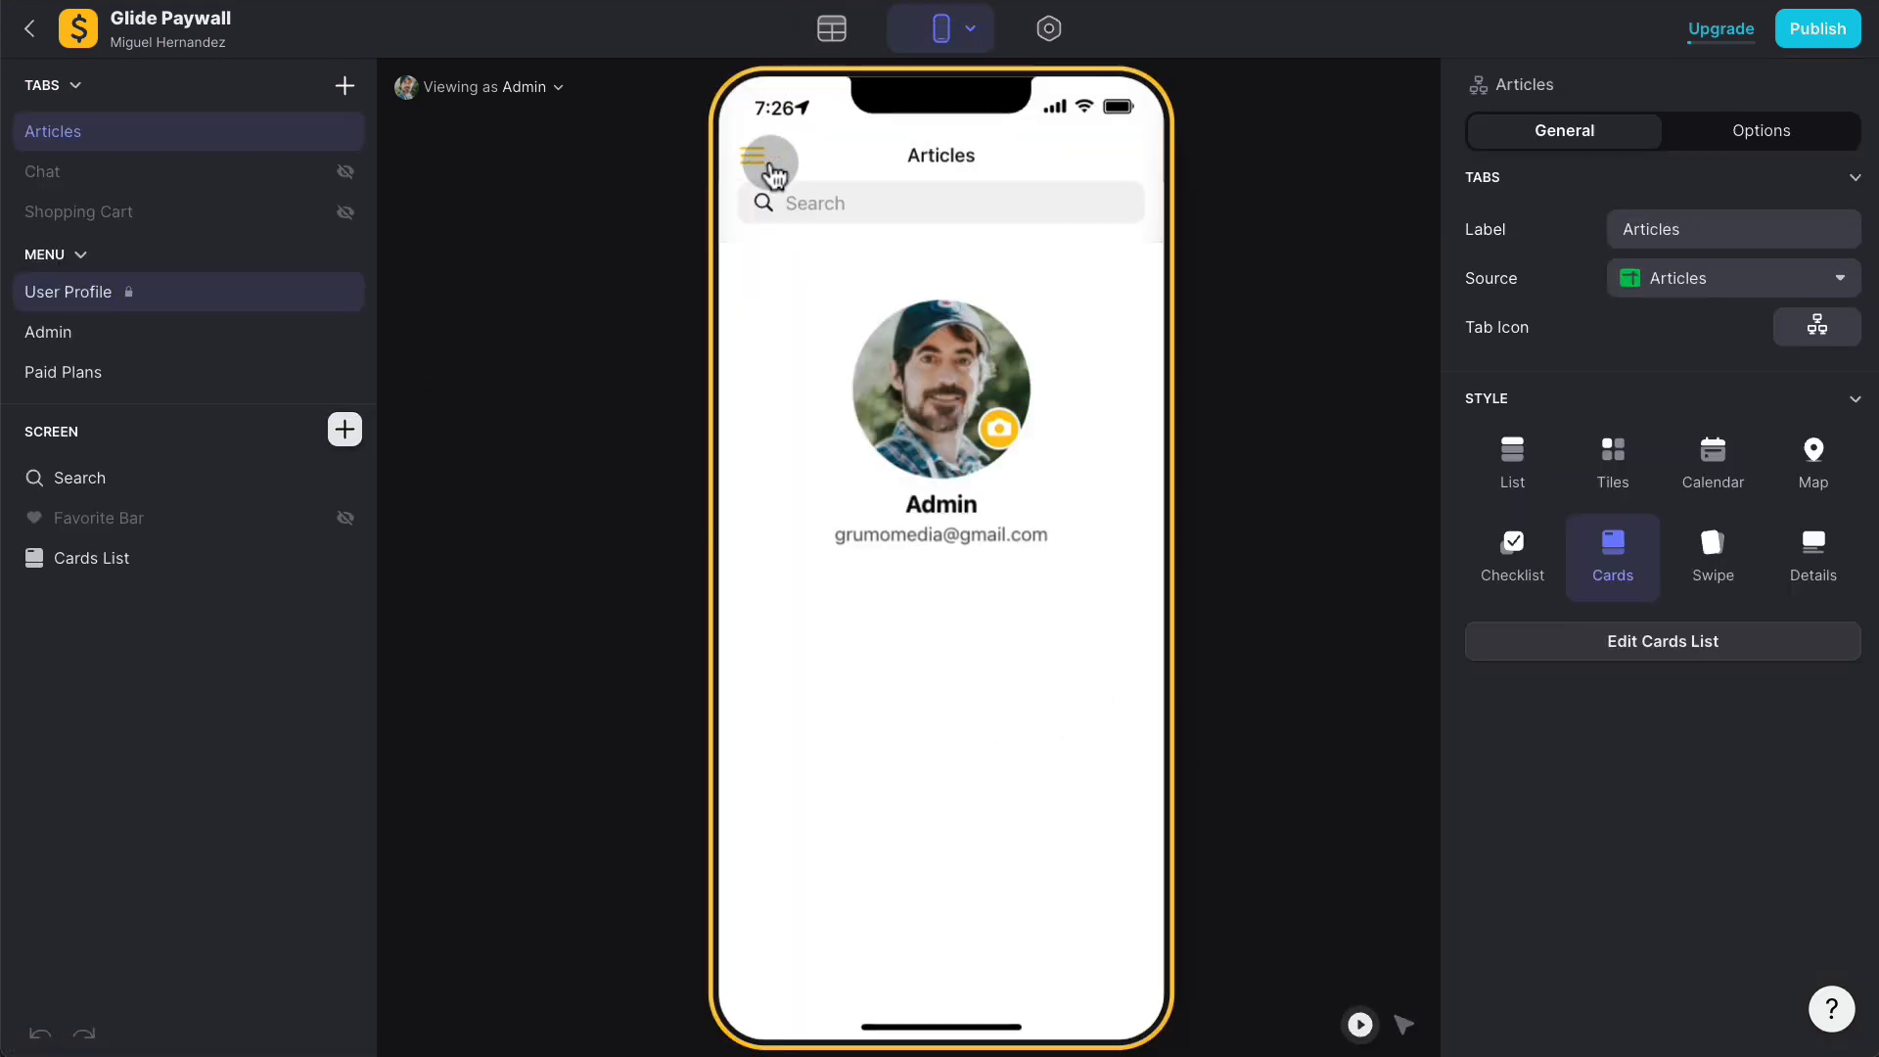
pyautogui.scroll(-8, 939, 665)
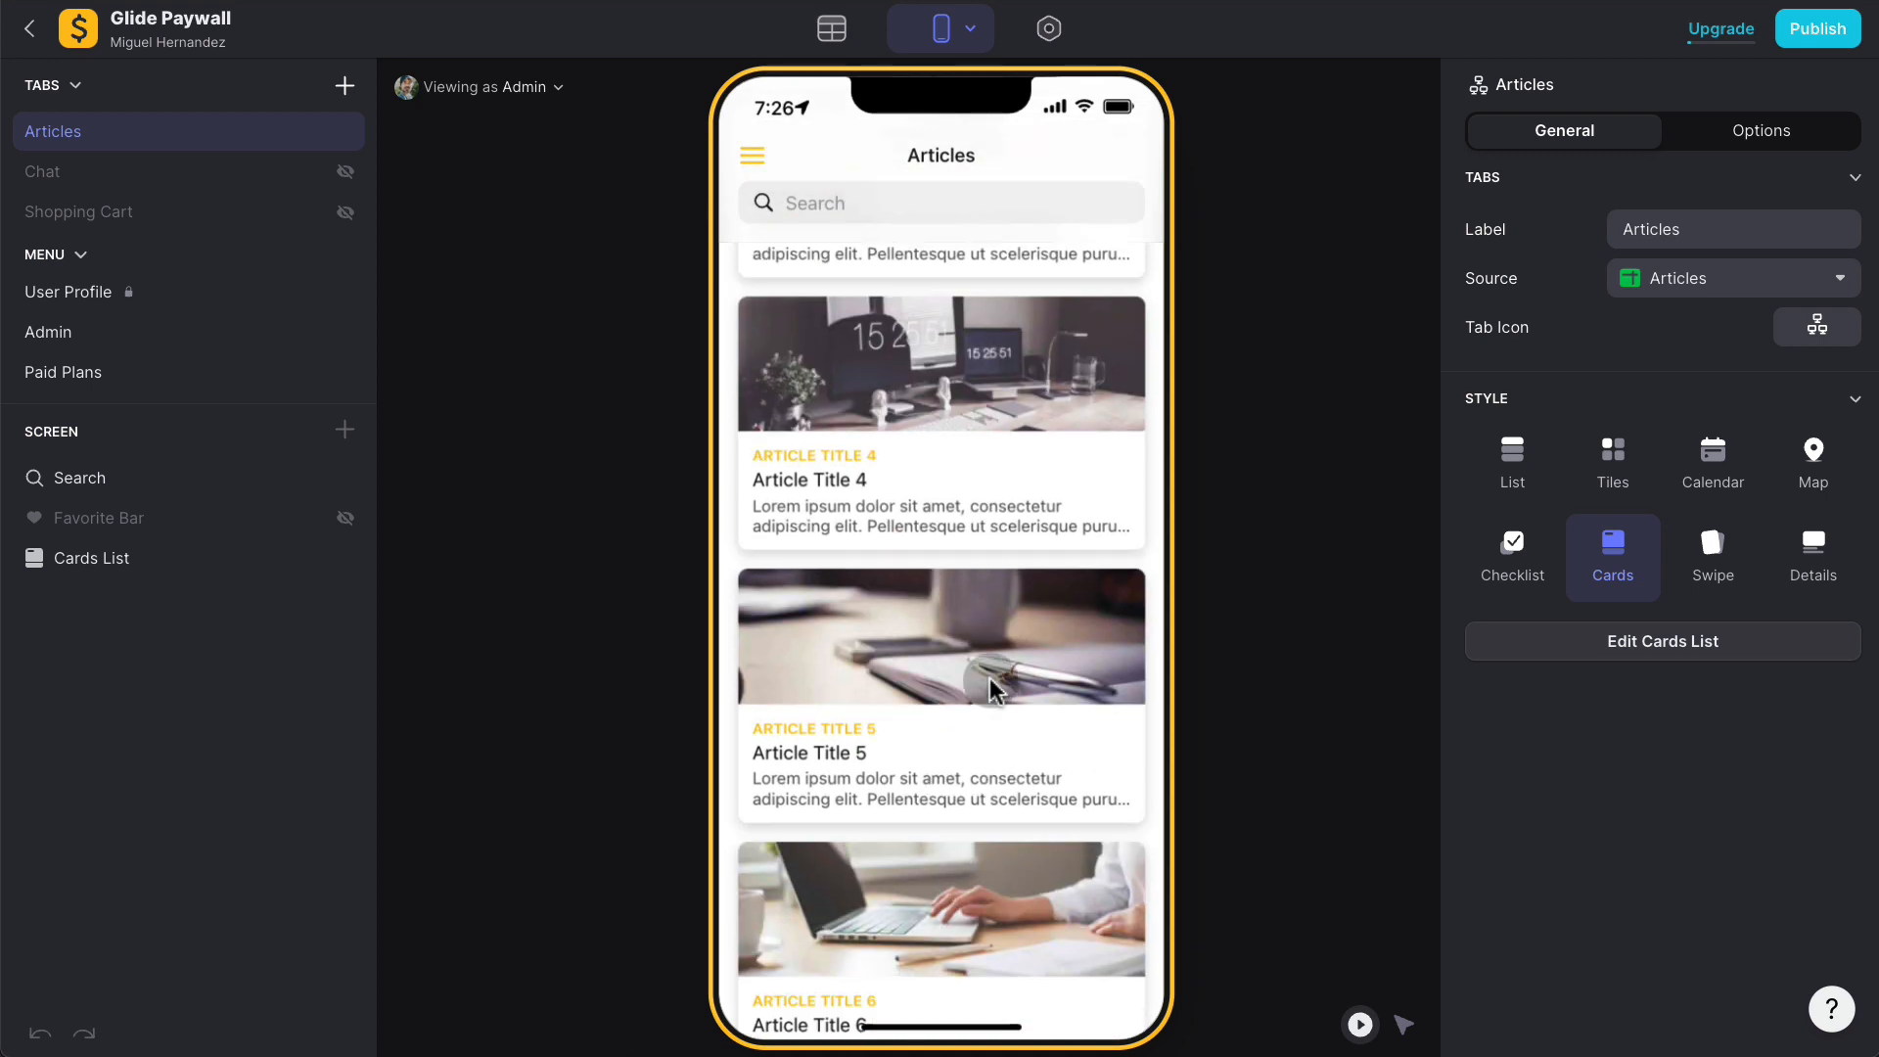
pyautogui.scroll(8, 984, 685)
pyautogui.scroll(-2, 964, 656)
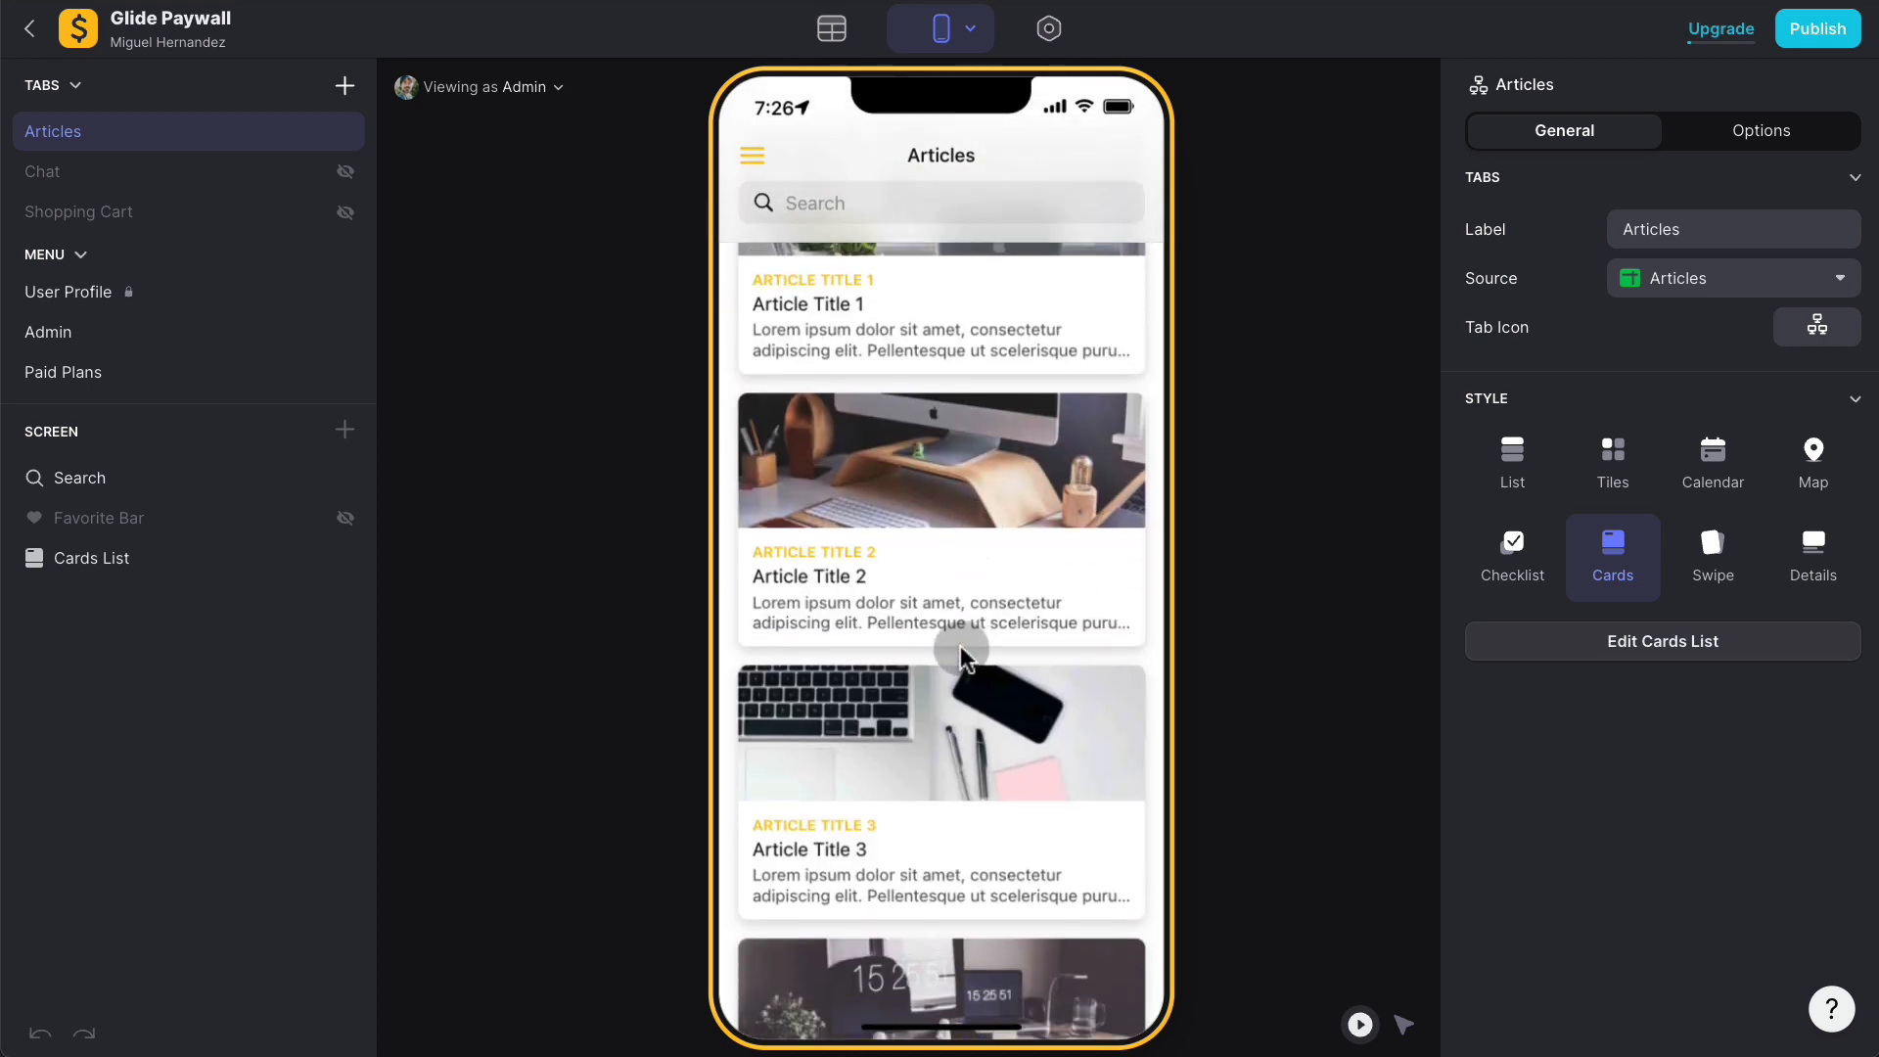
pyautogui.click(839, 44)
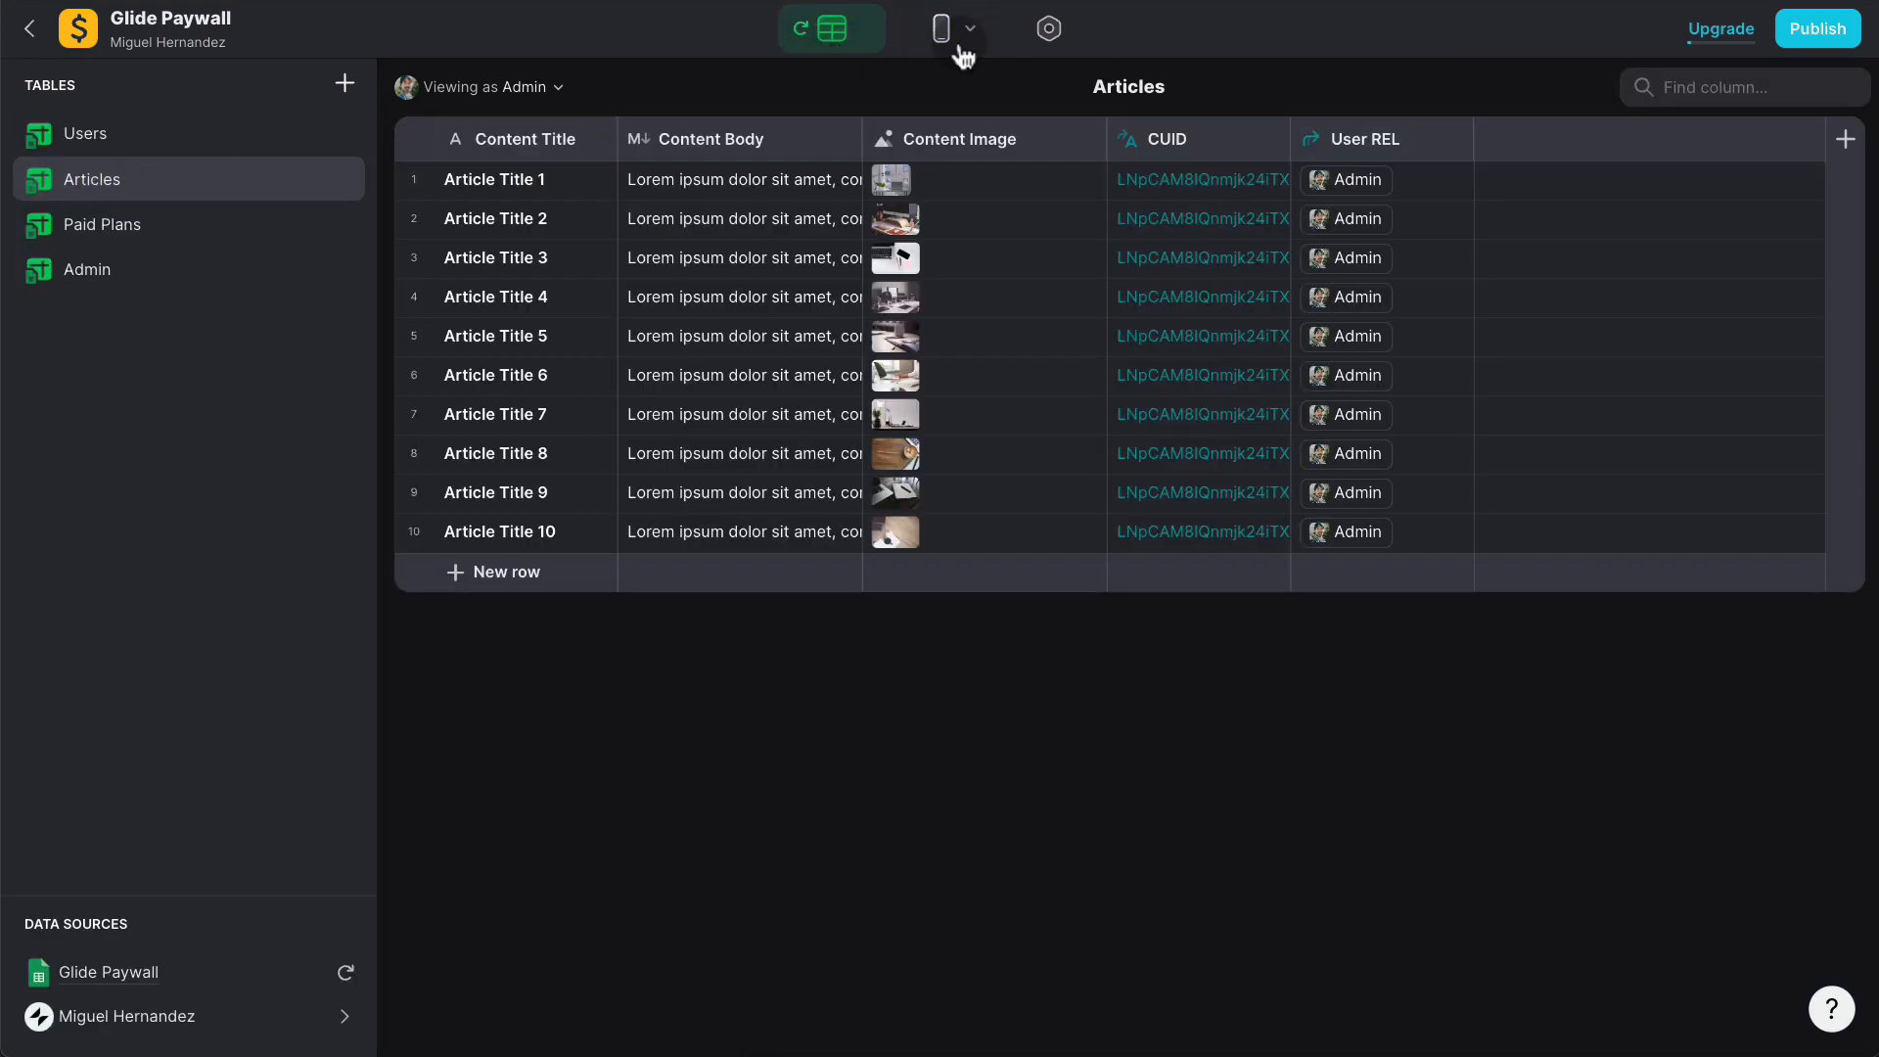
# Step: Edit the Read Article action of the Articles Cards List and change its only action to Increment Number
pyautogui.click(939, 44)
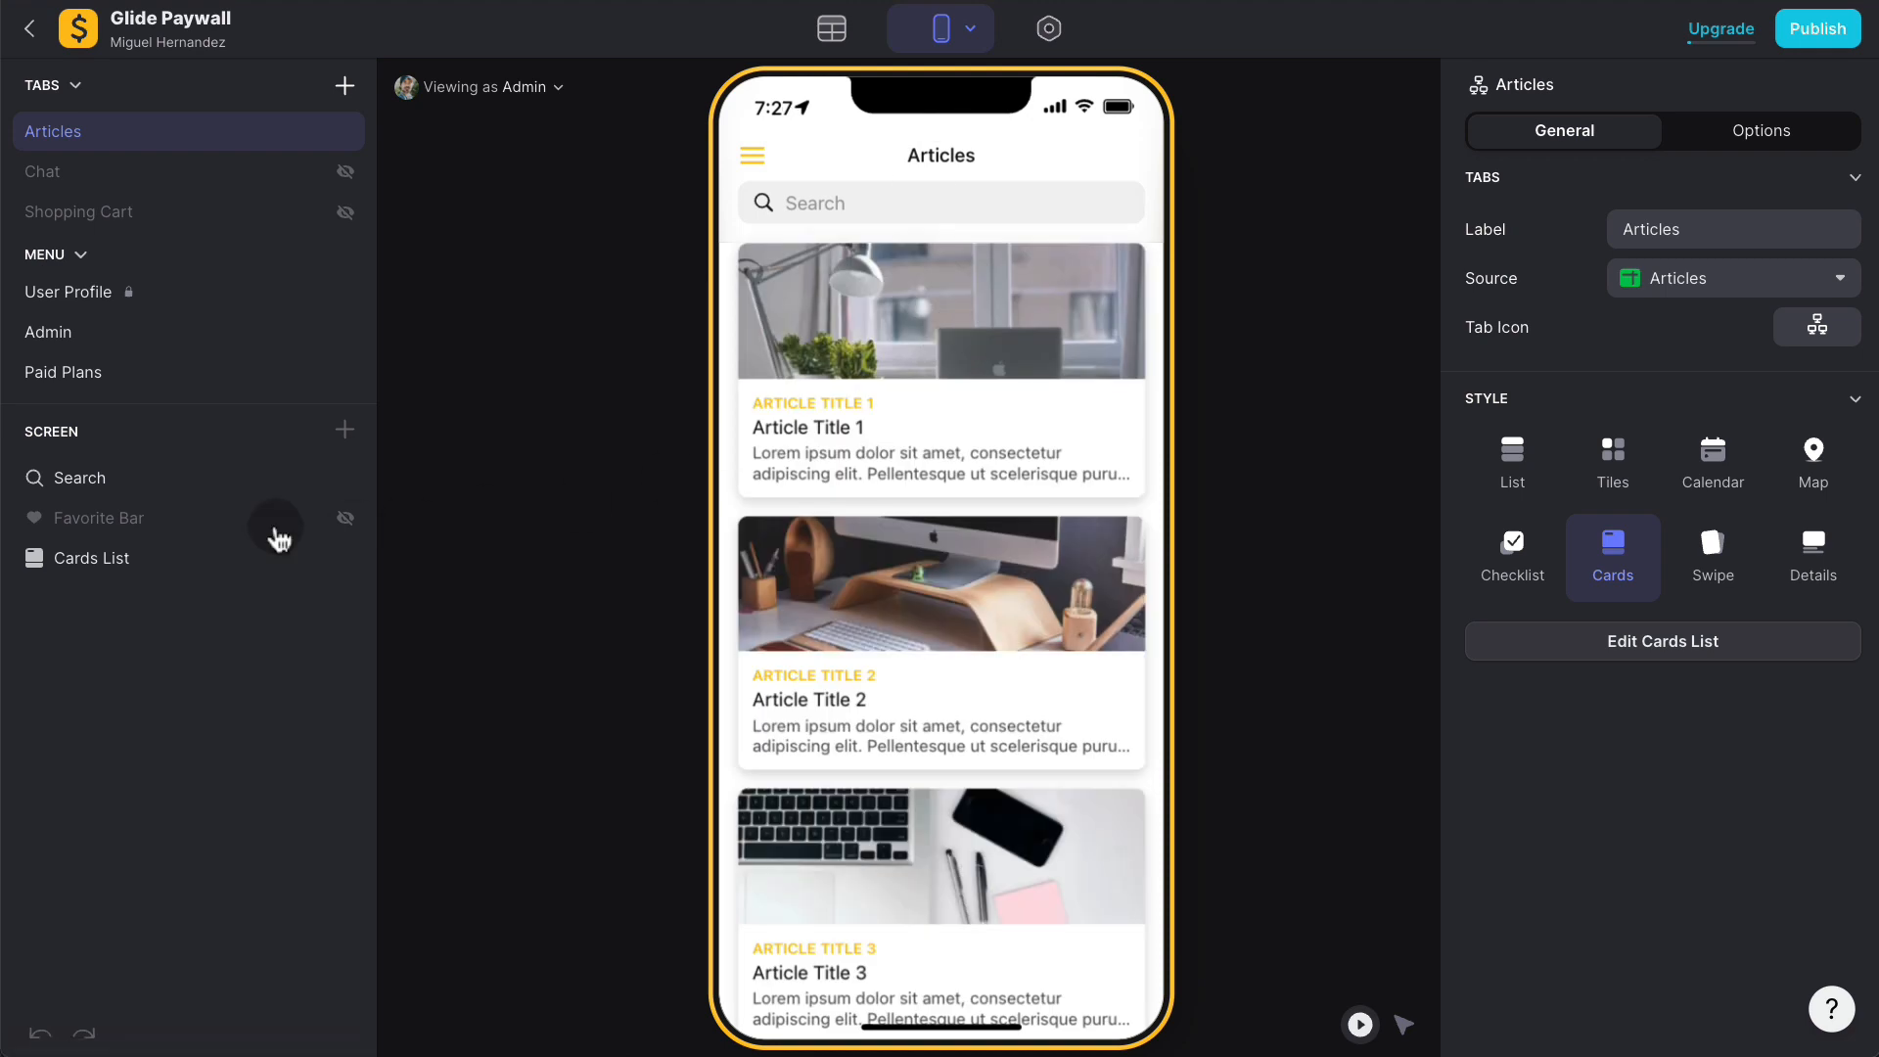
pyautogui.click(168, 564)
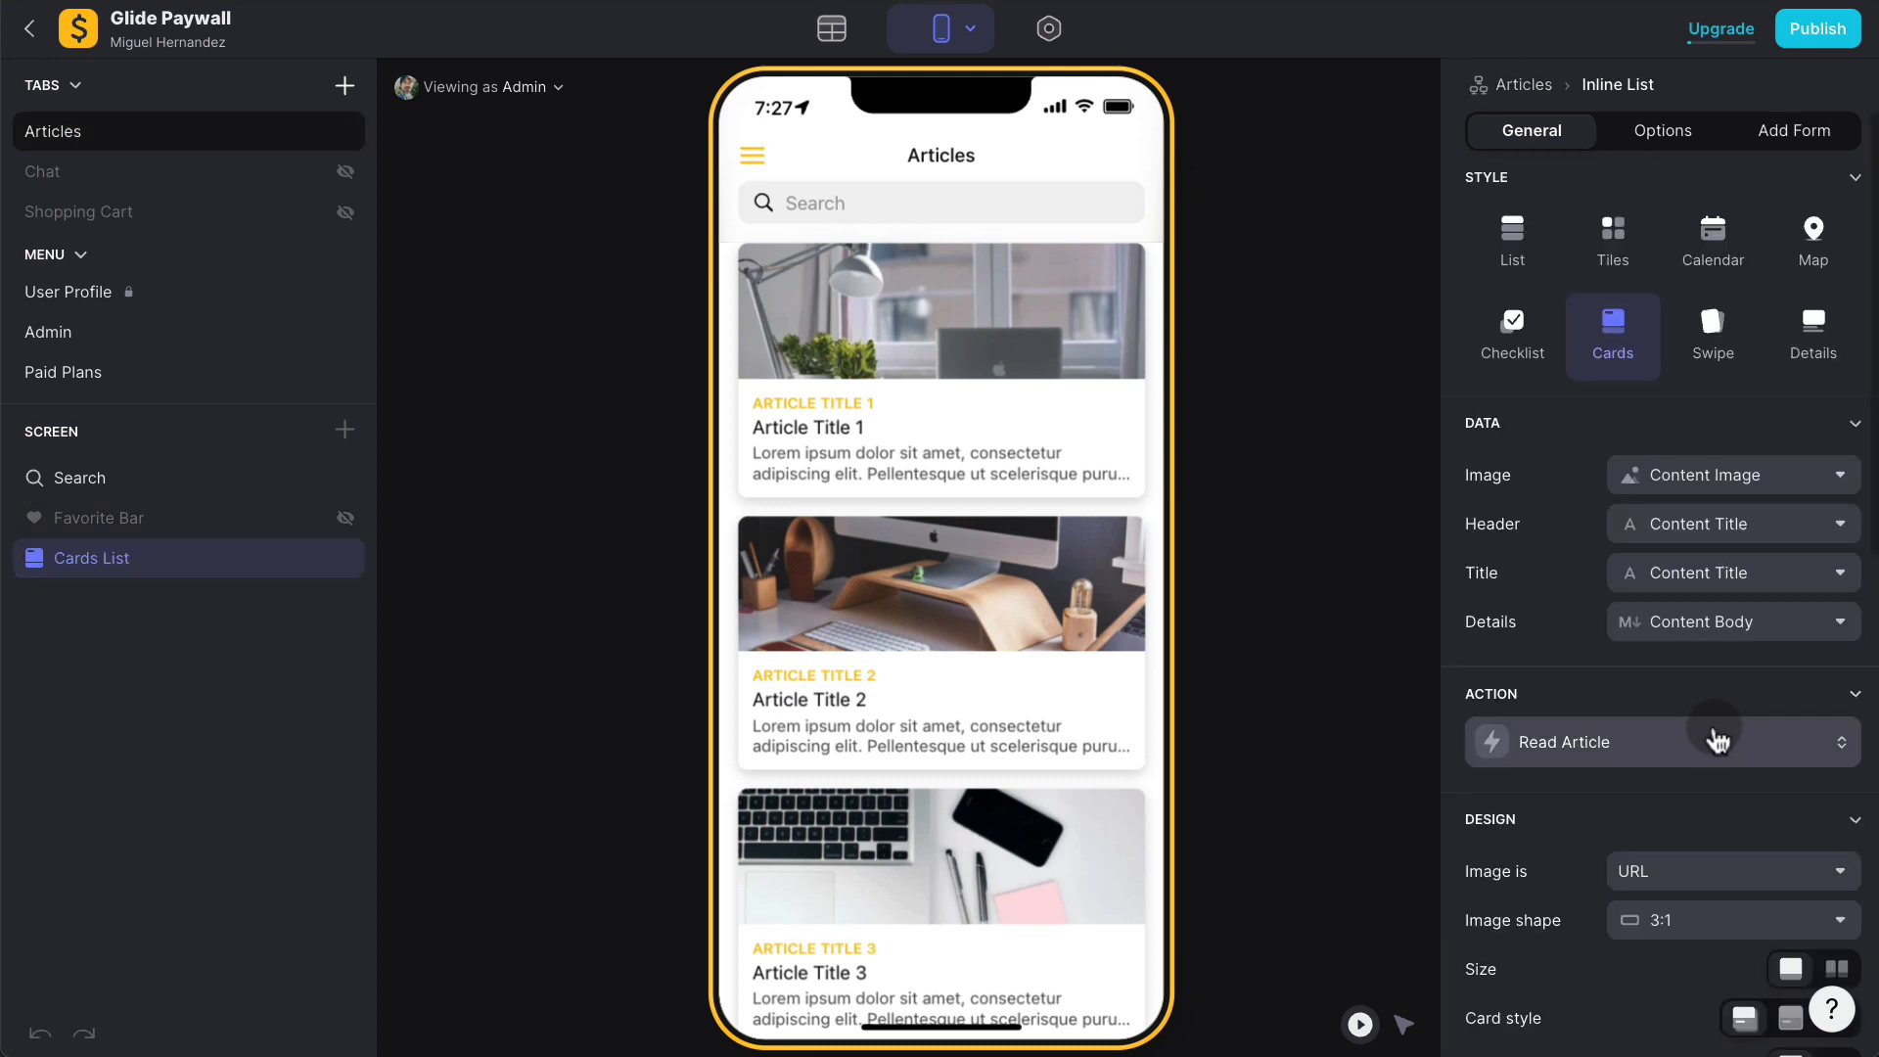
pyautogui.click(1594, 742)
pyautogui.click(1538, 881)
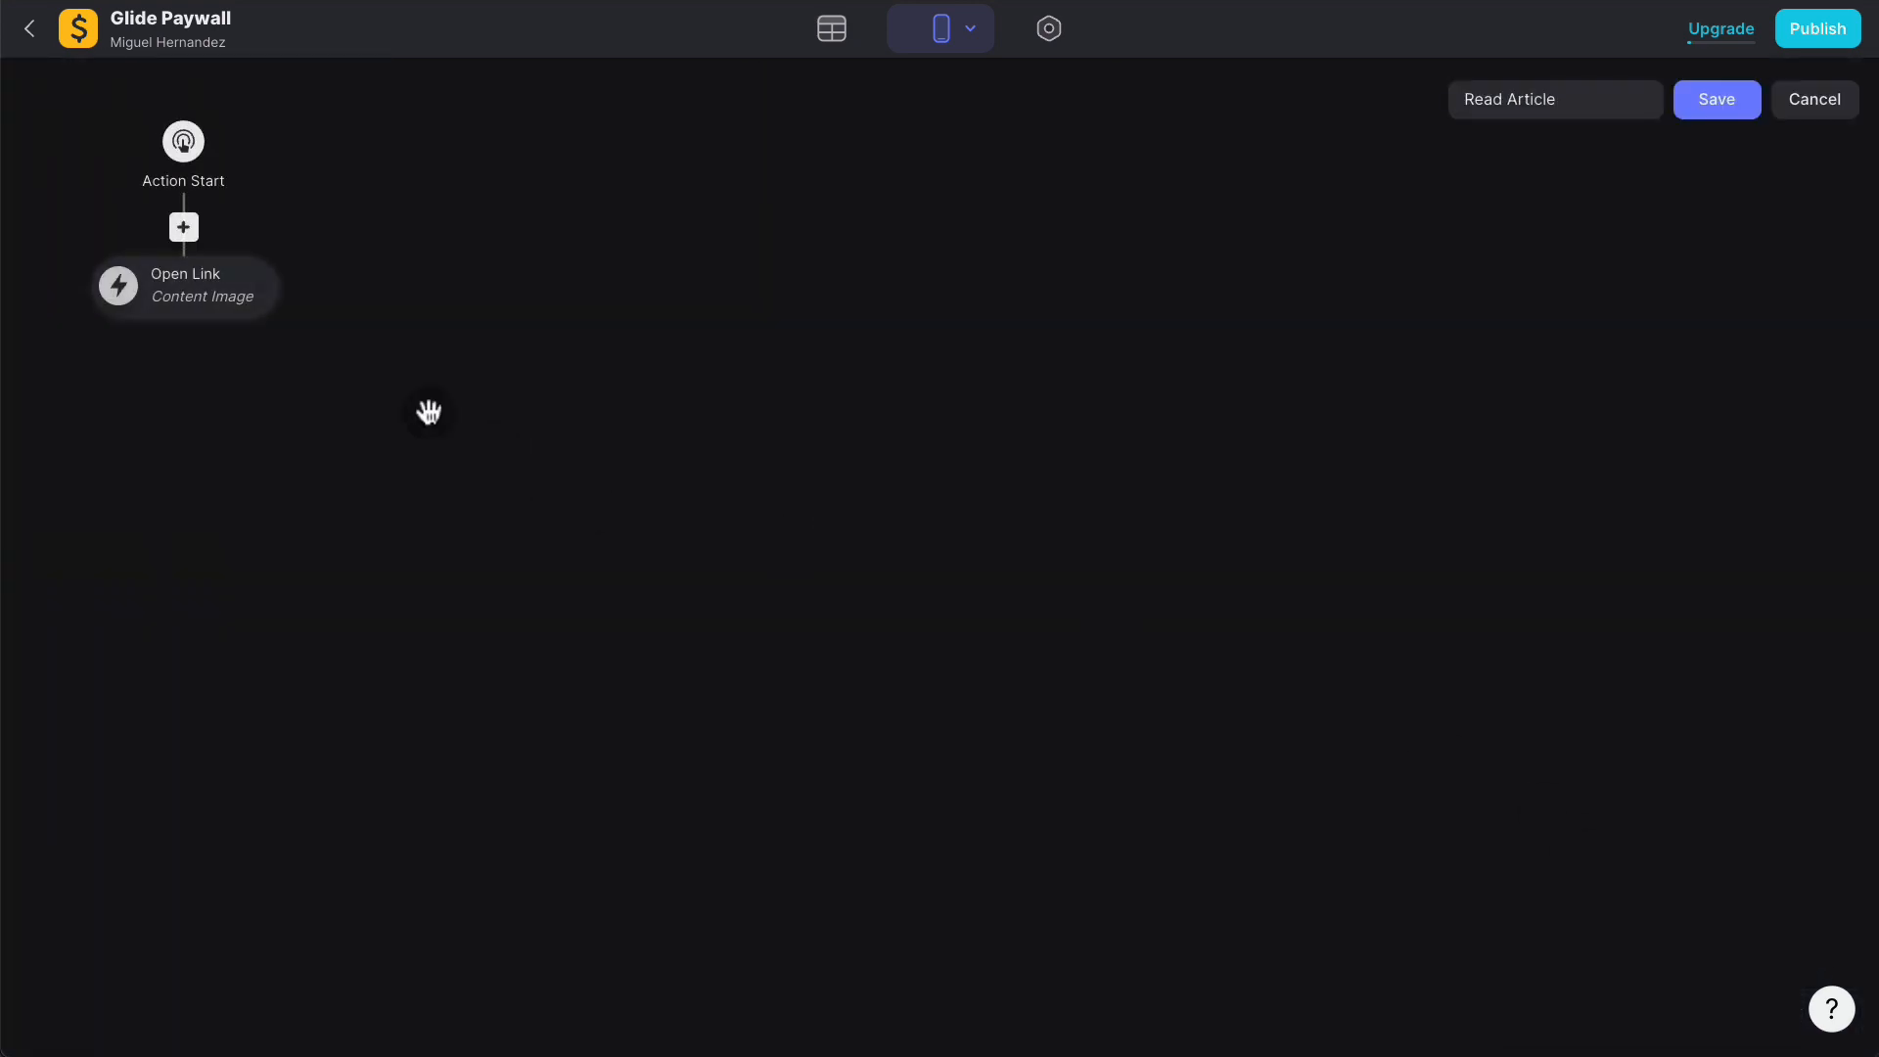
pyautogui.click(251, 308)
pyautogui.click(290, 438)
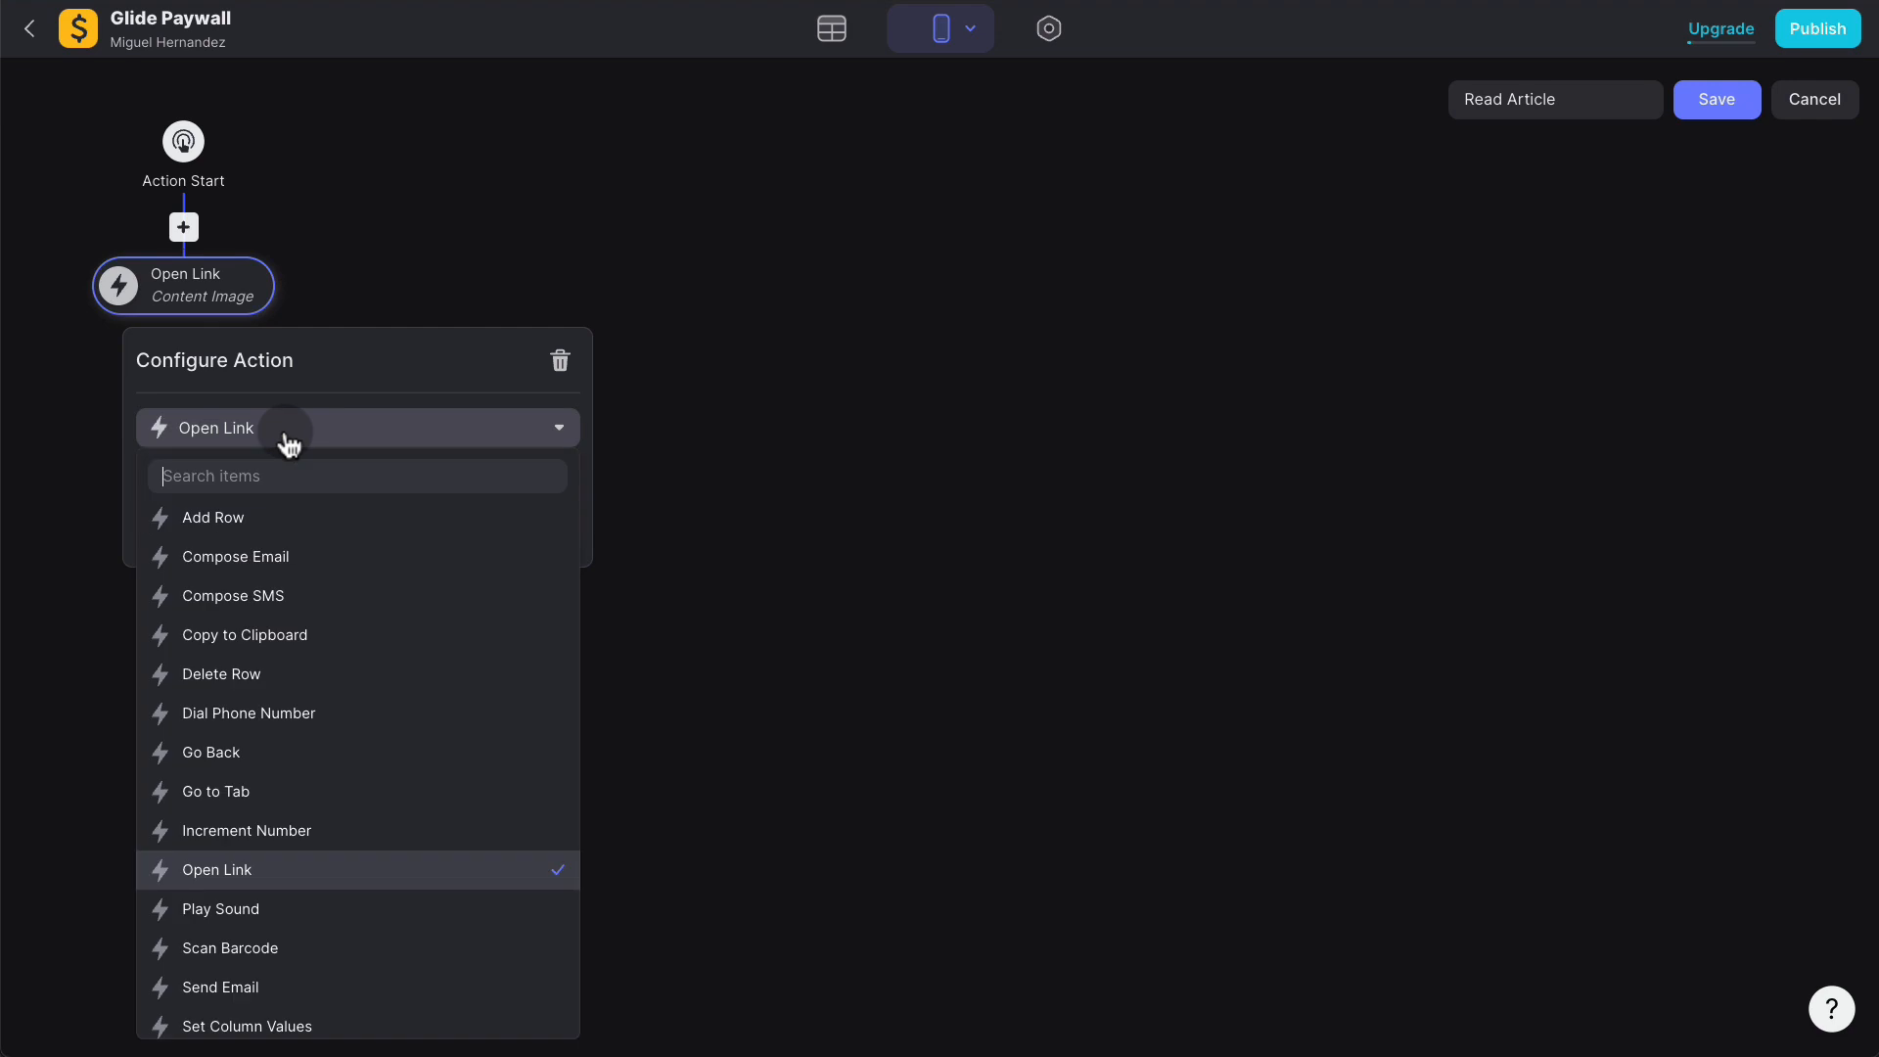
pyautogui.write('incre')
pyautogui.click(303, 516)
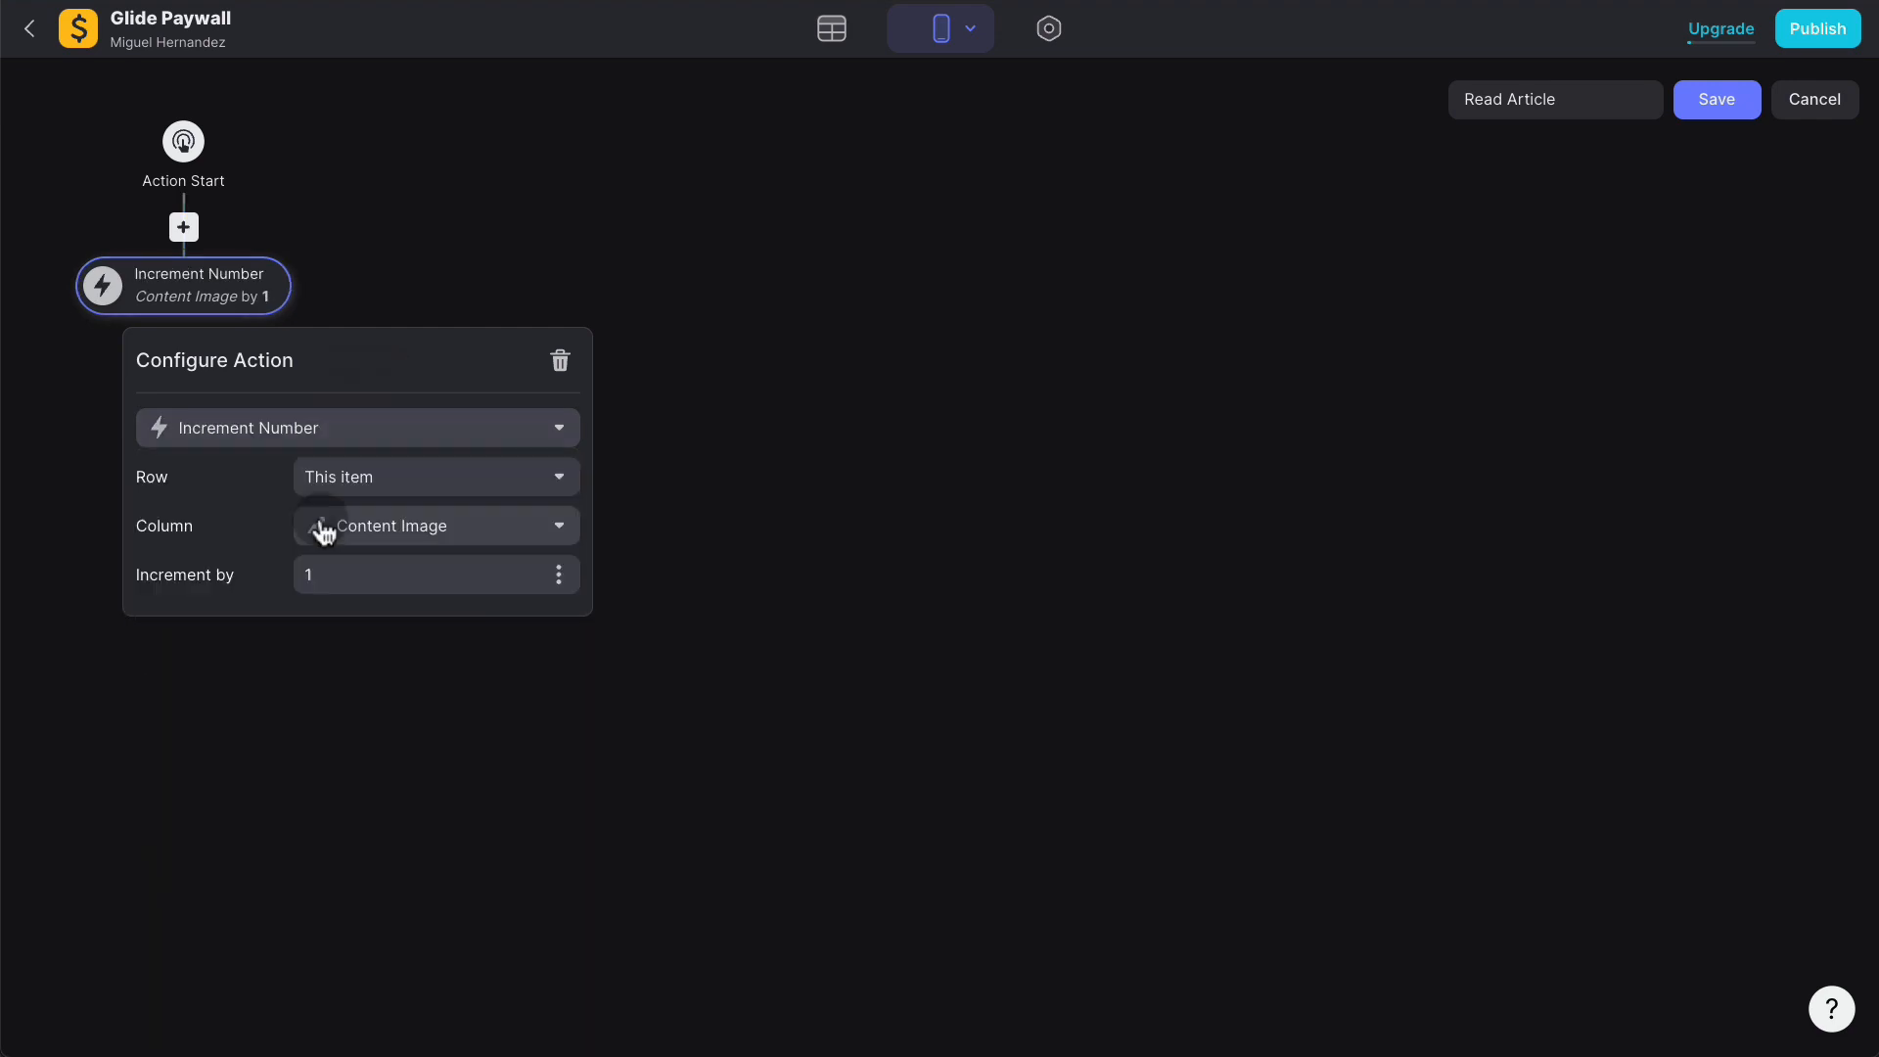
# Step: Target the User REL row and the Read Articles column in the Increment Number action
pyautogui.click(357, 484)
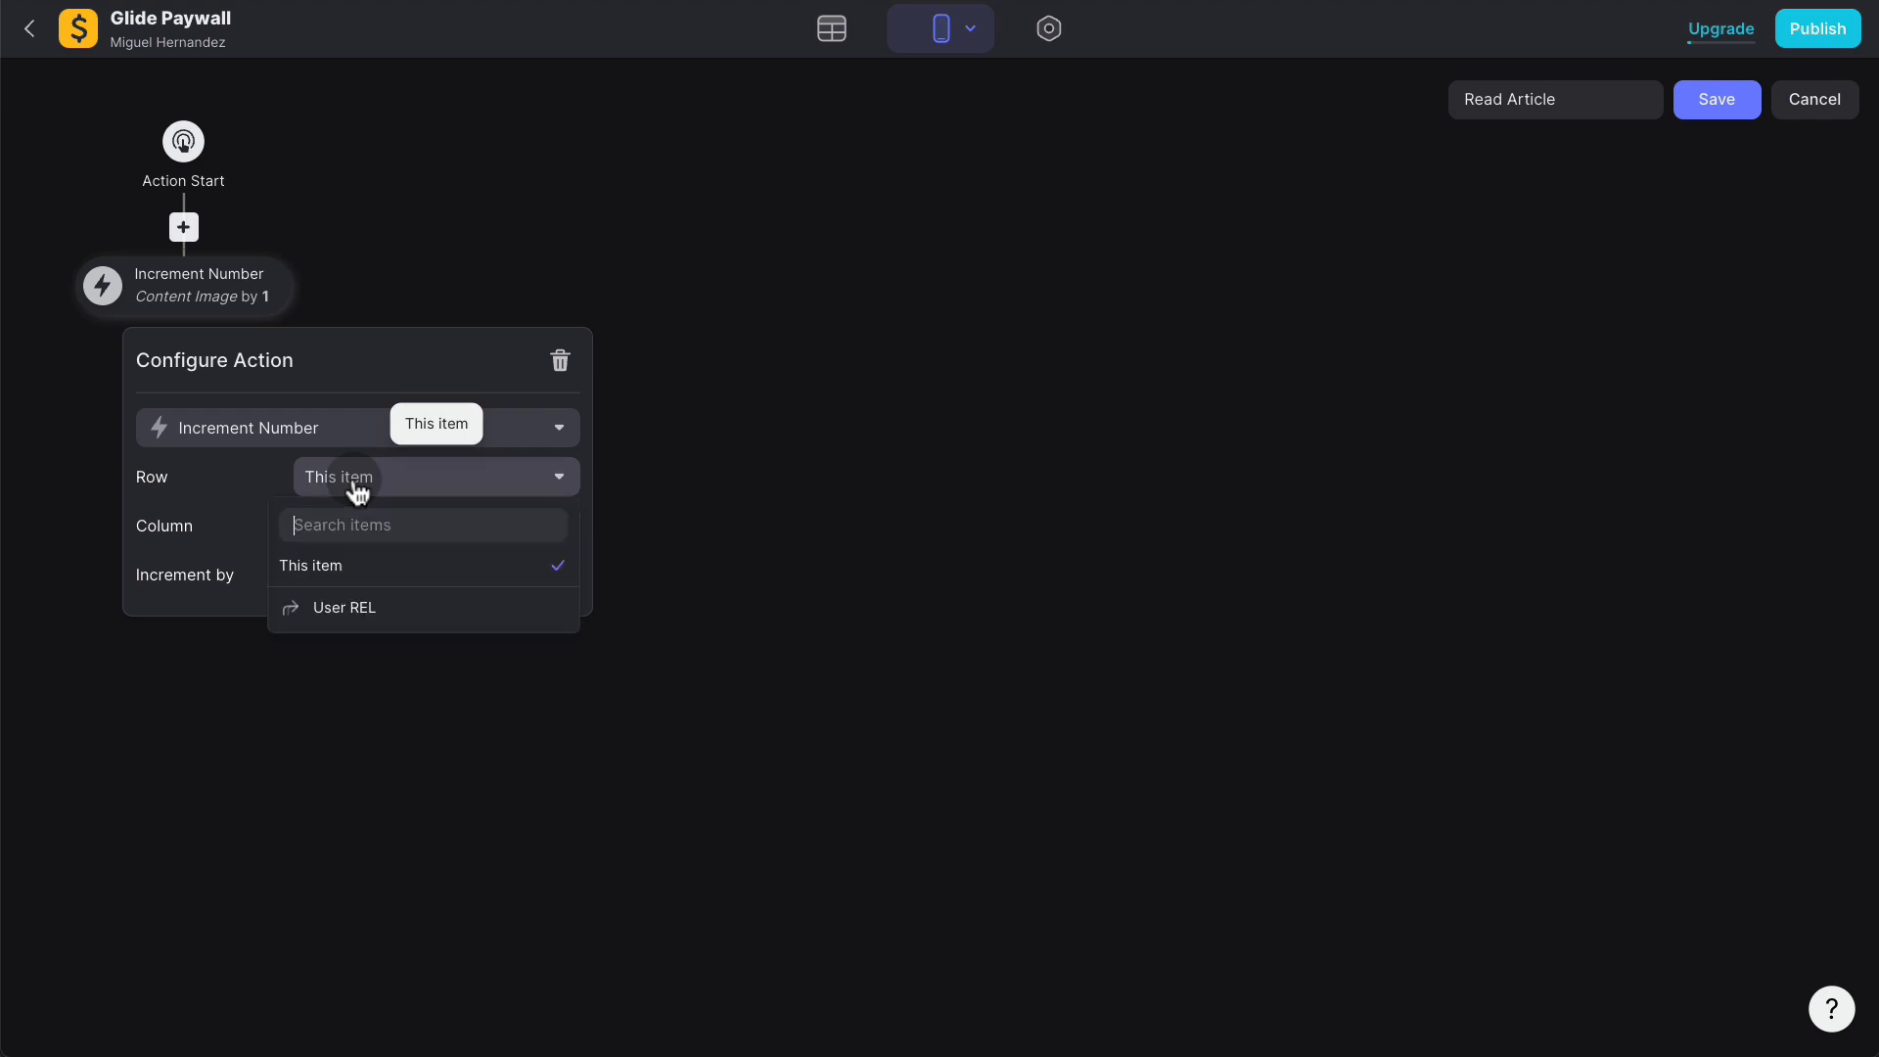
pyautogui.click(356, 607)
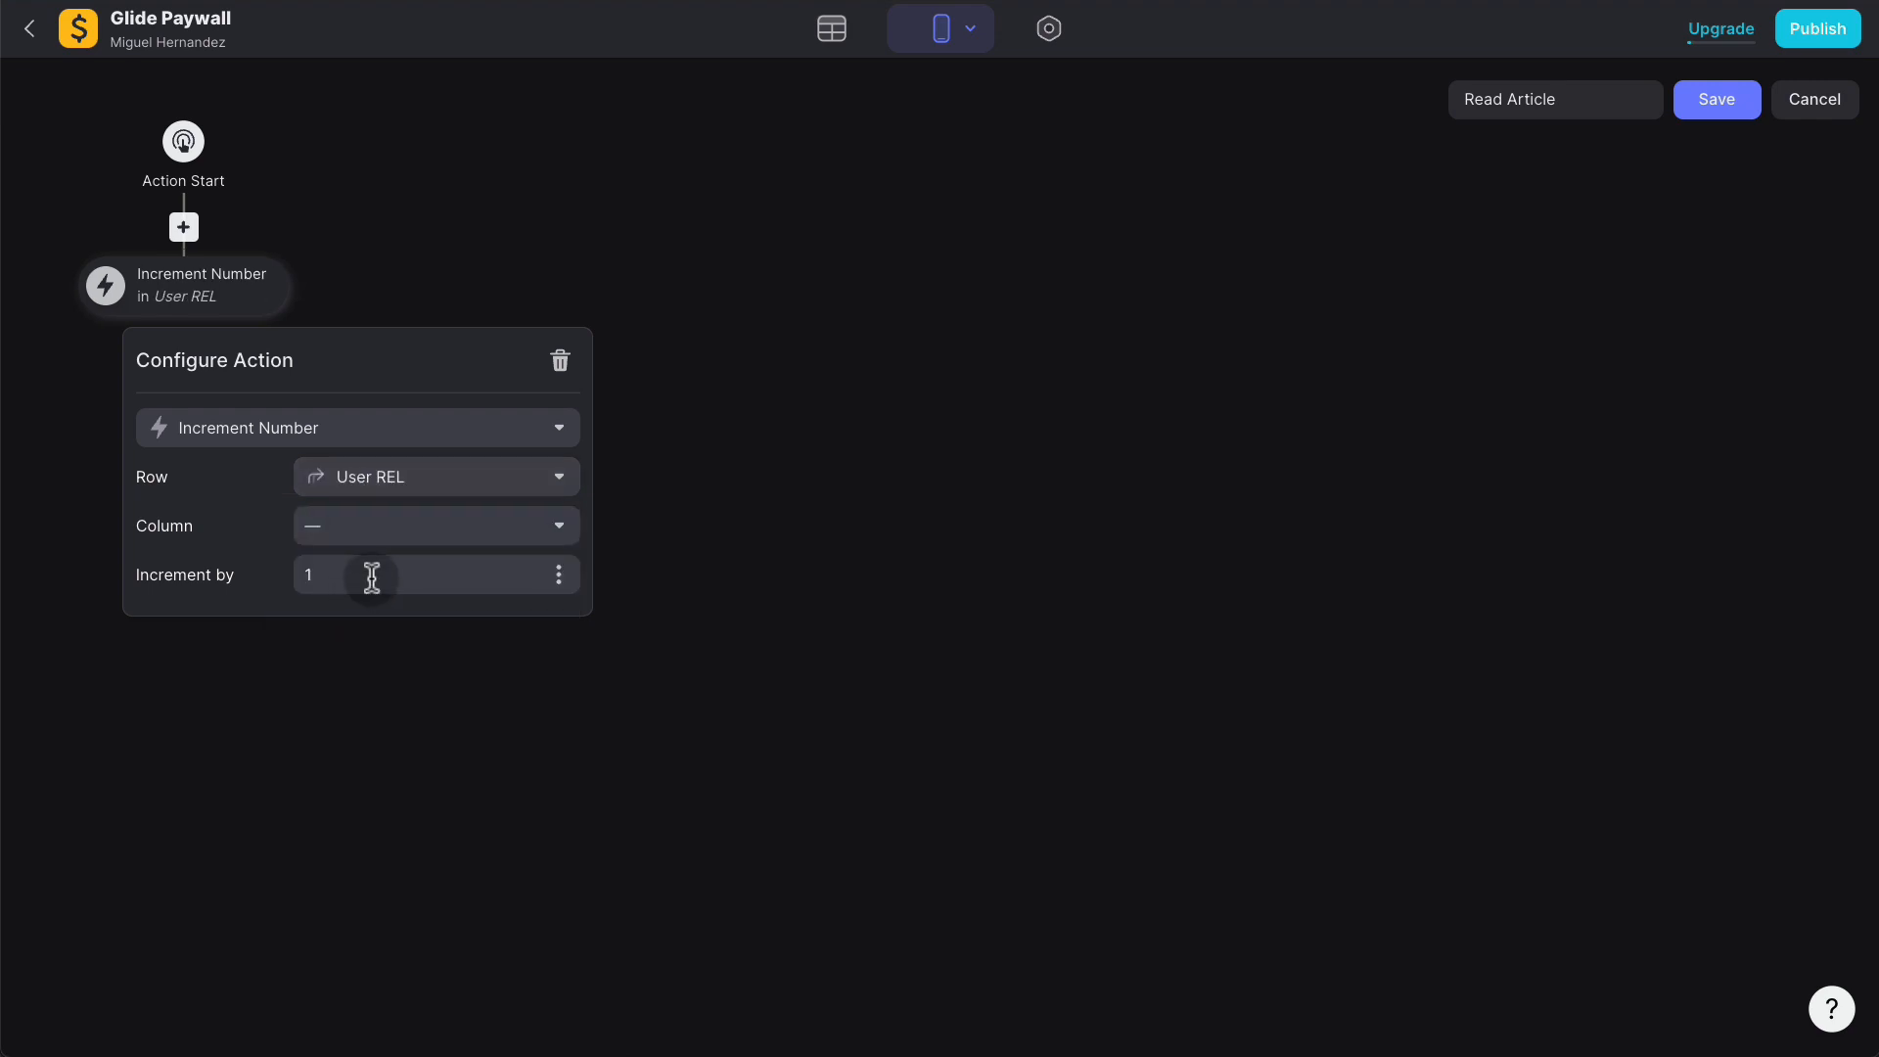
pyautogui.click(380, 529)
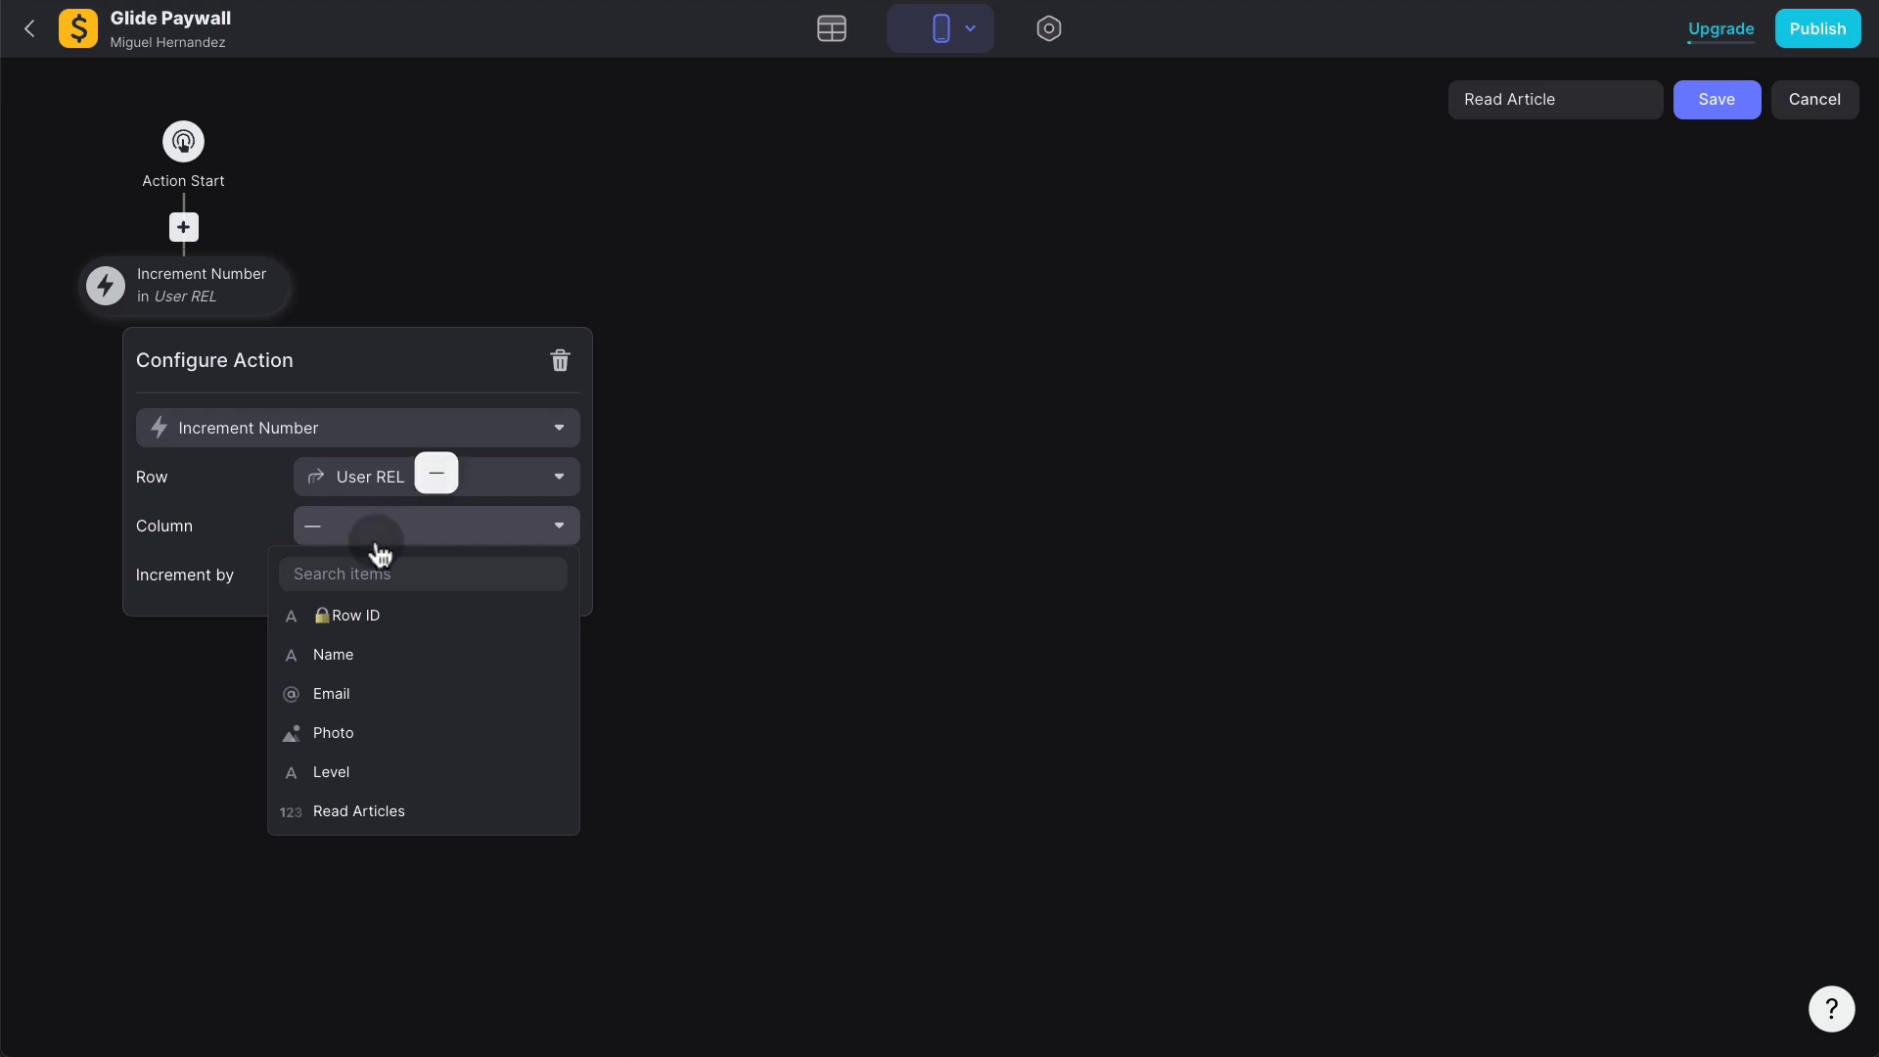
pyautogui.click(369, 809)
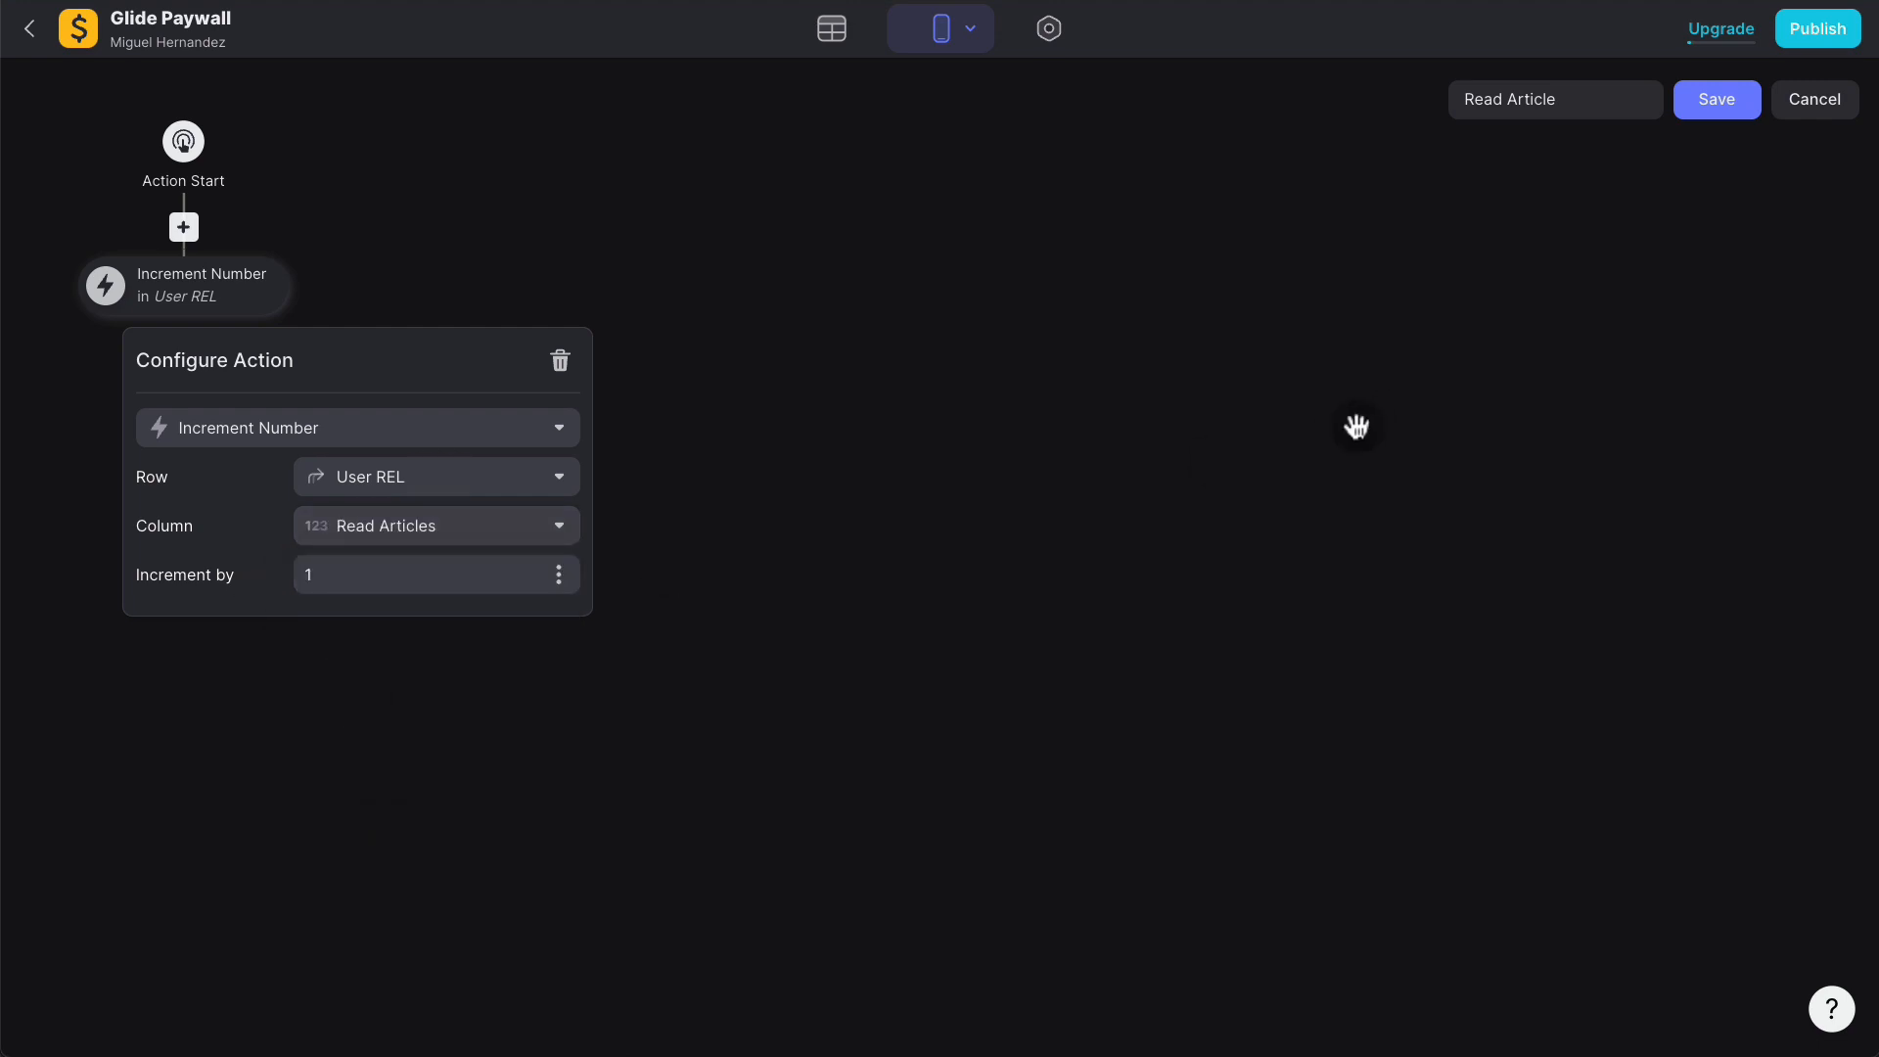
# Step: Save the Read Article action and check the Read Articles column in the Users table
pyautogui.click(1736, 107)
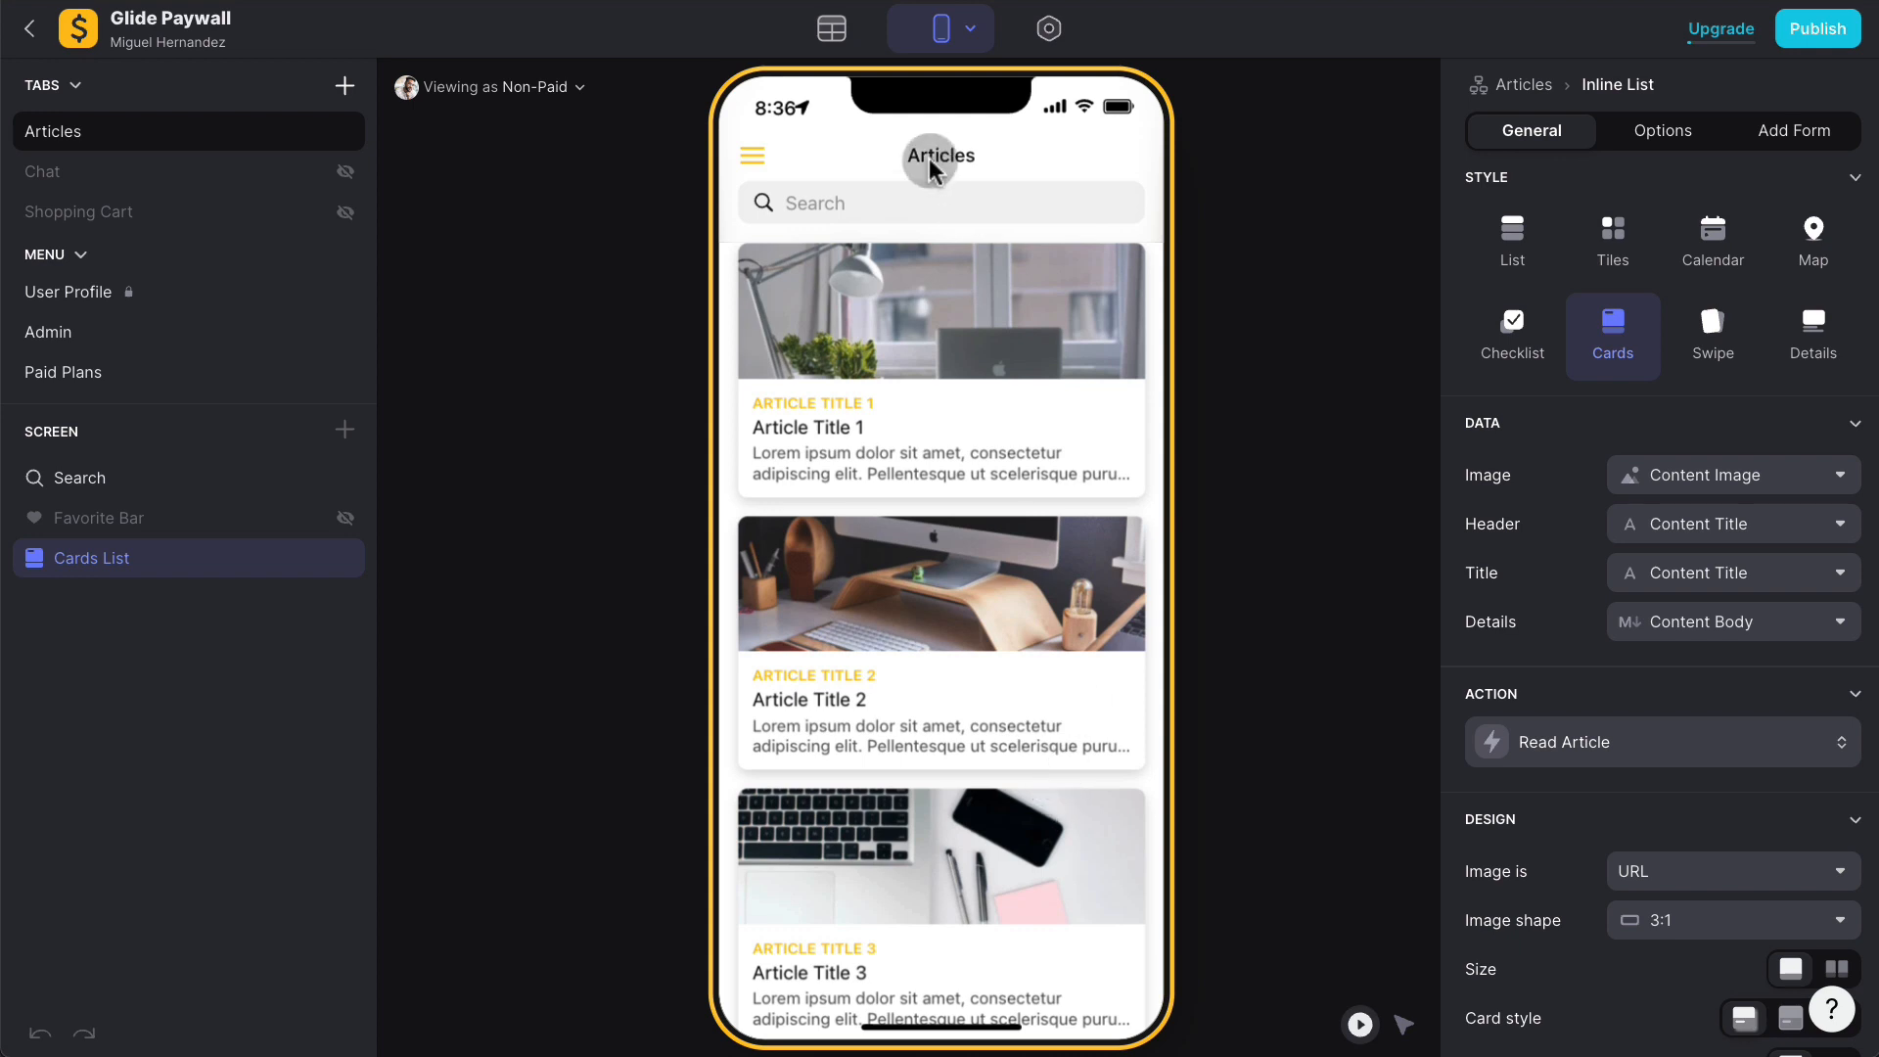
pyautogui.click(832, 30)
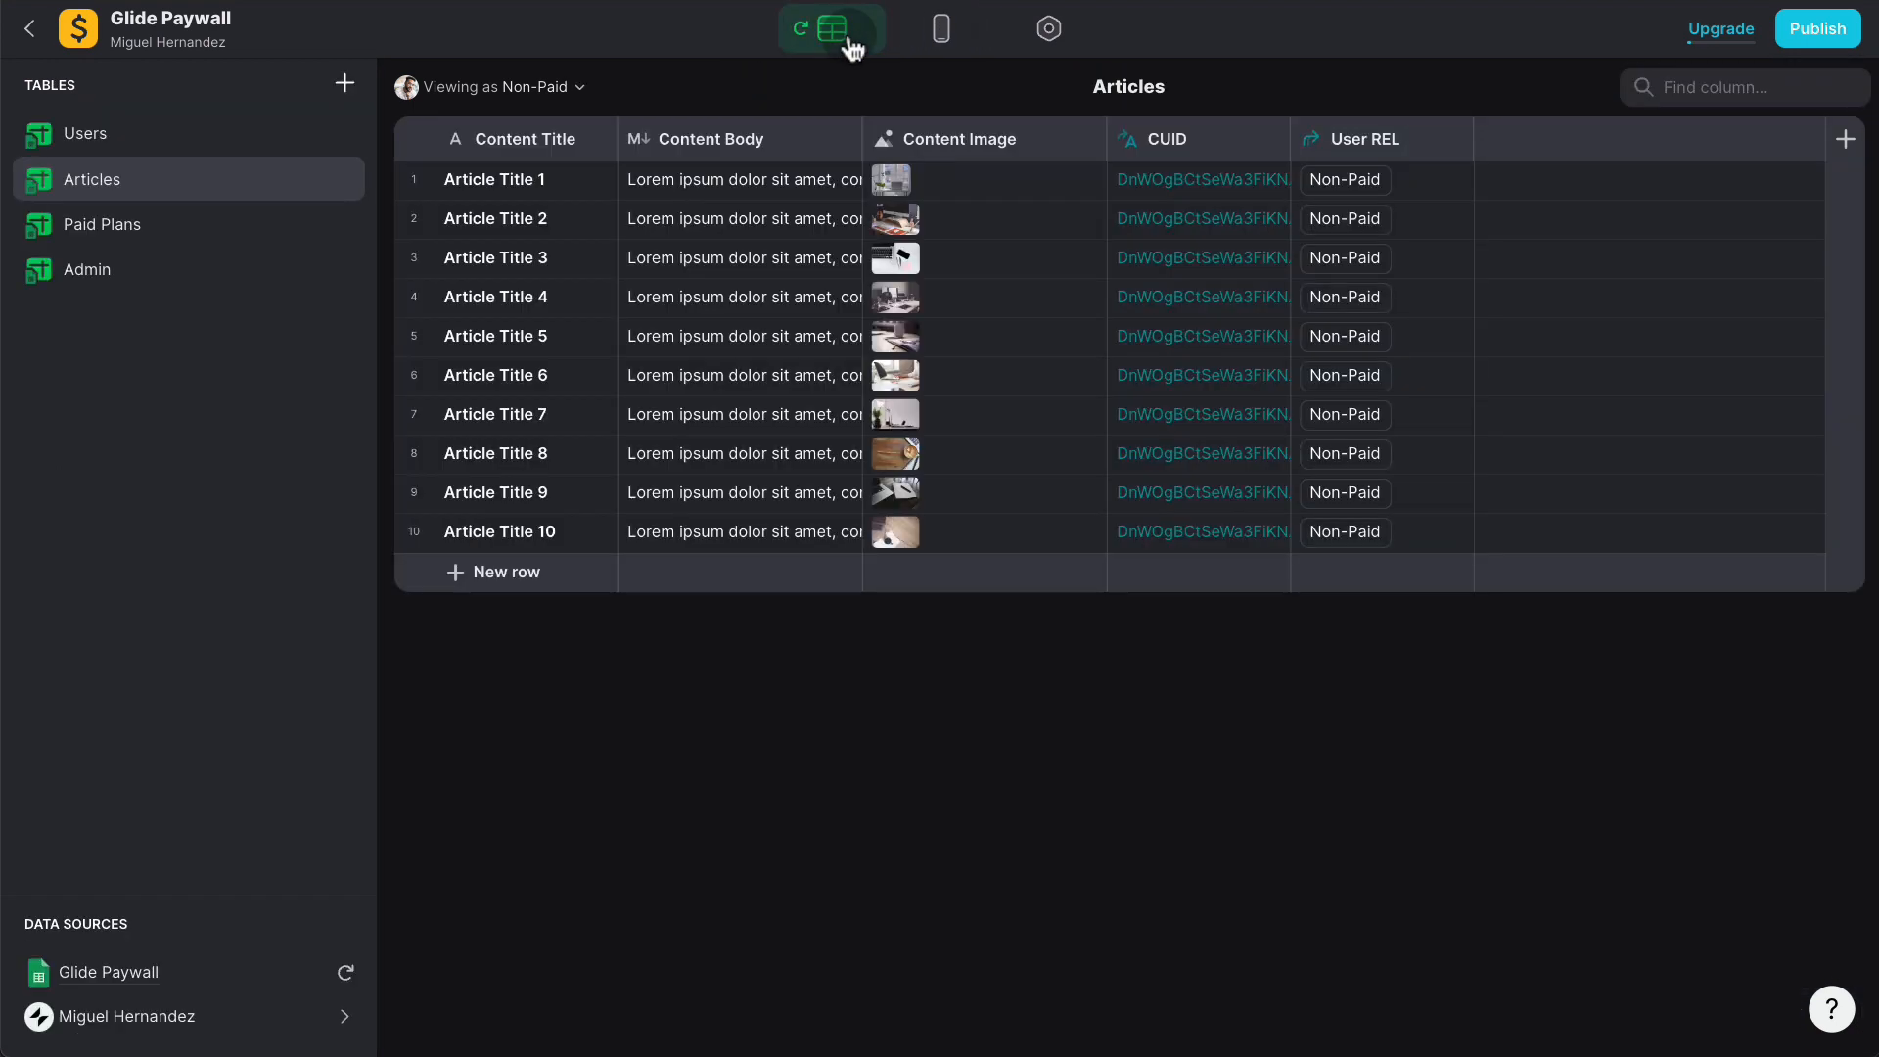
pyautogui.click(155, 143)
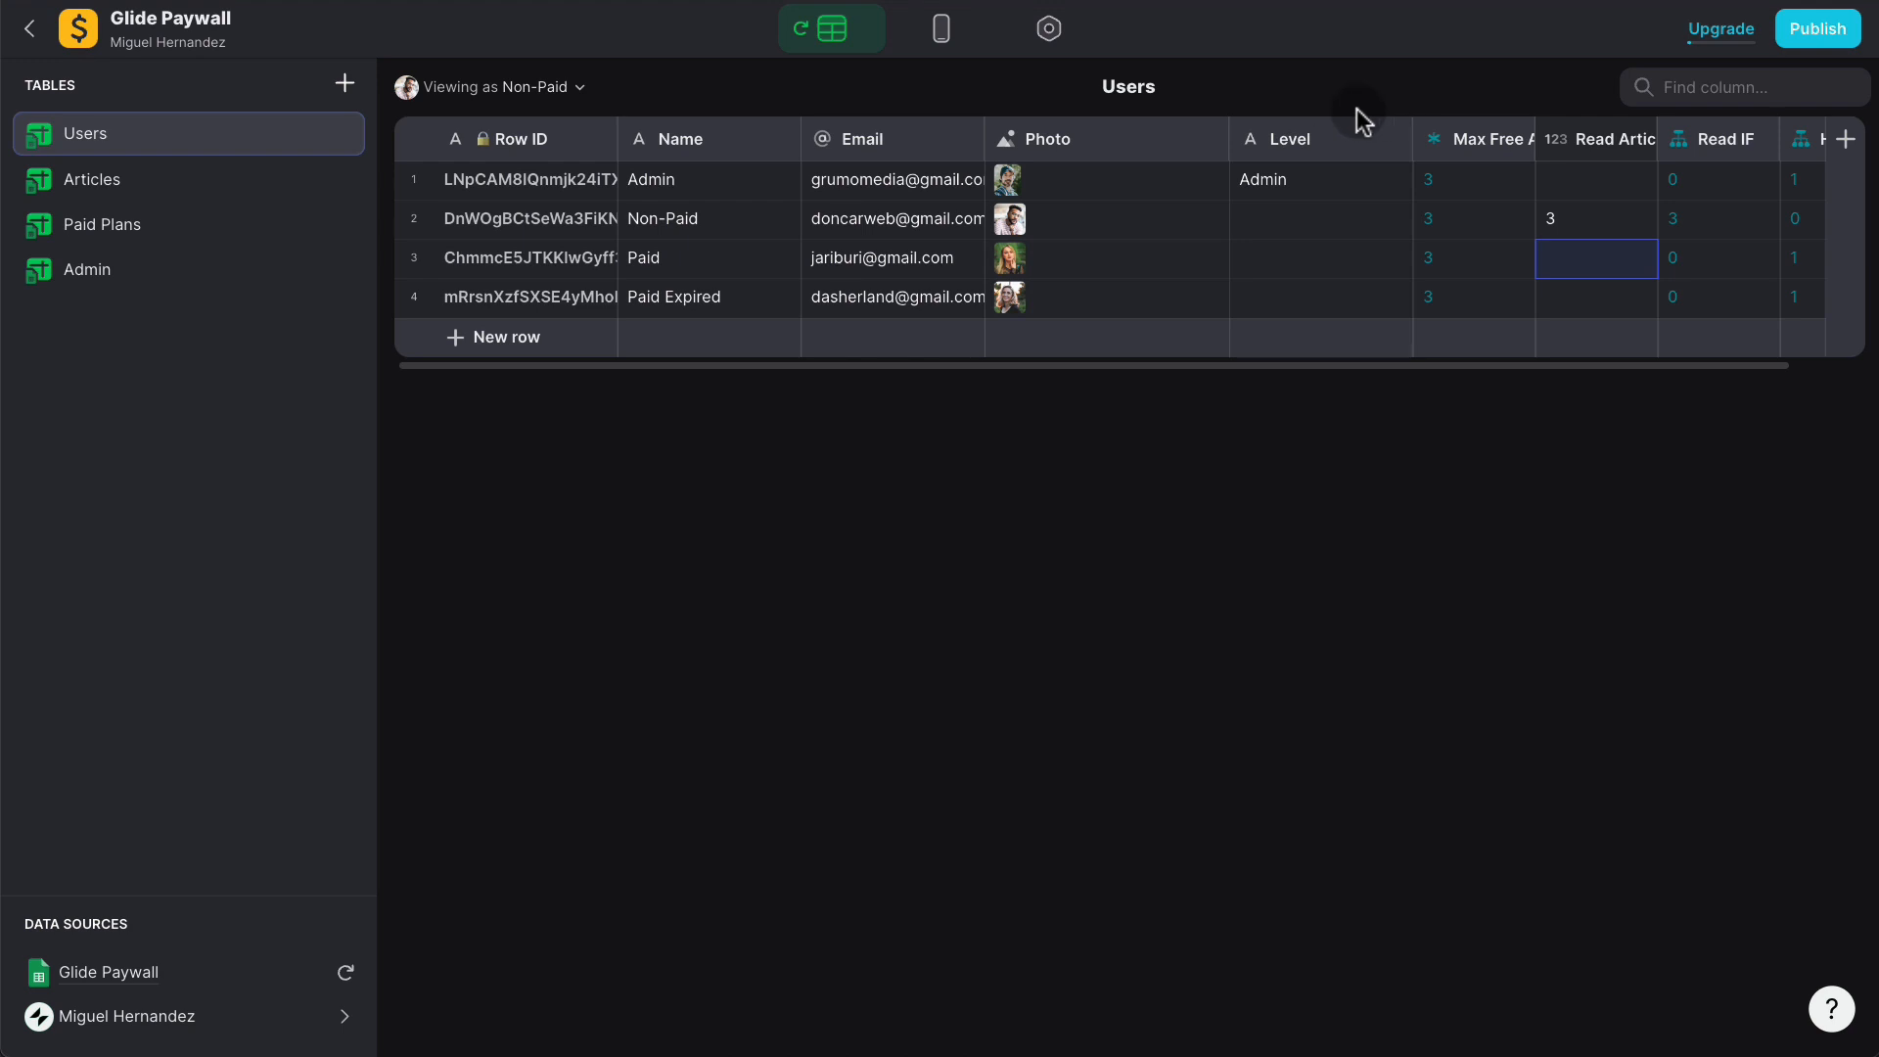
# Step: Add a Show Detail Screen action after Increment Number in the Cards List's Read Article action and save it
pyautogui.click(944, 39)
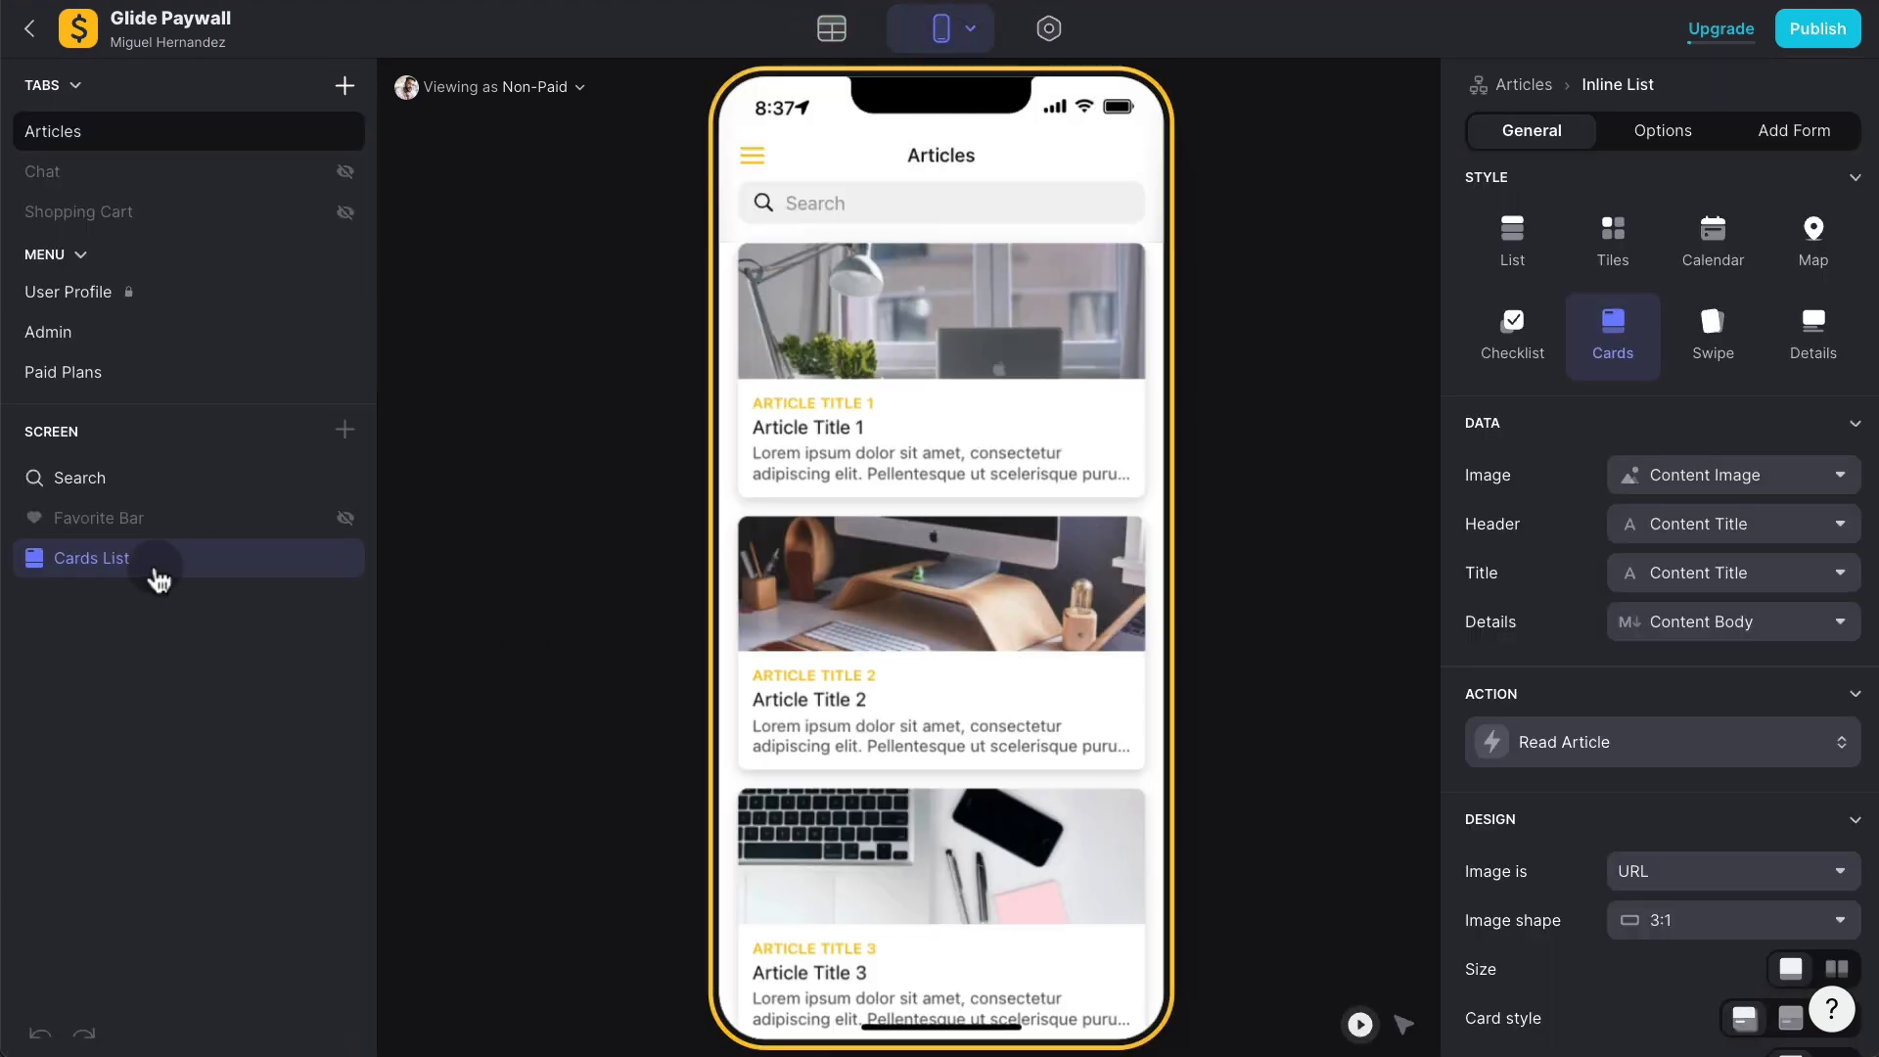
pyautogui.click(1615, 741)
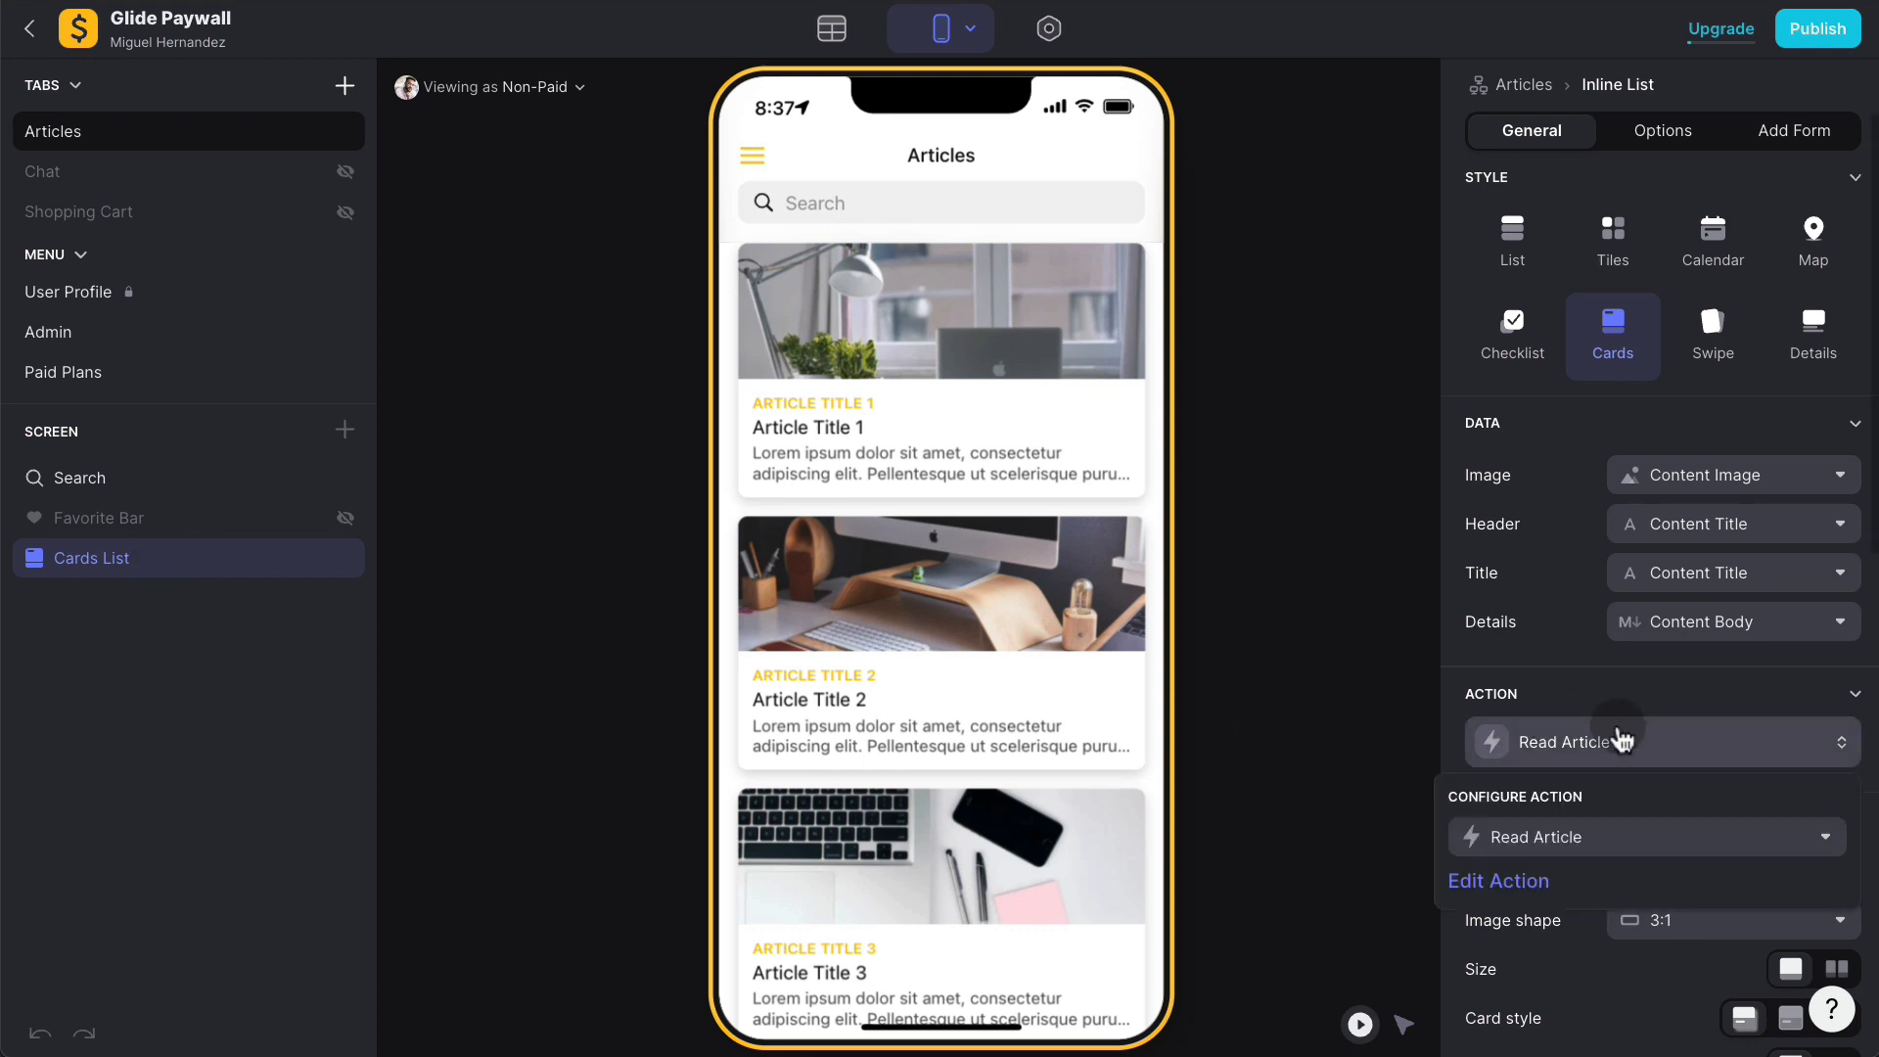
pyautogui.click(1524, 867)
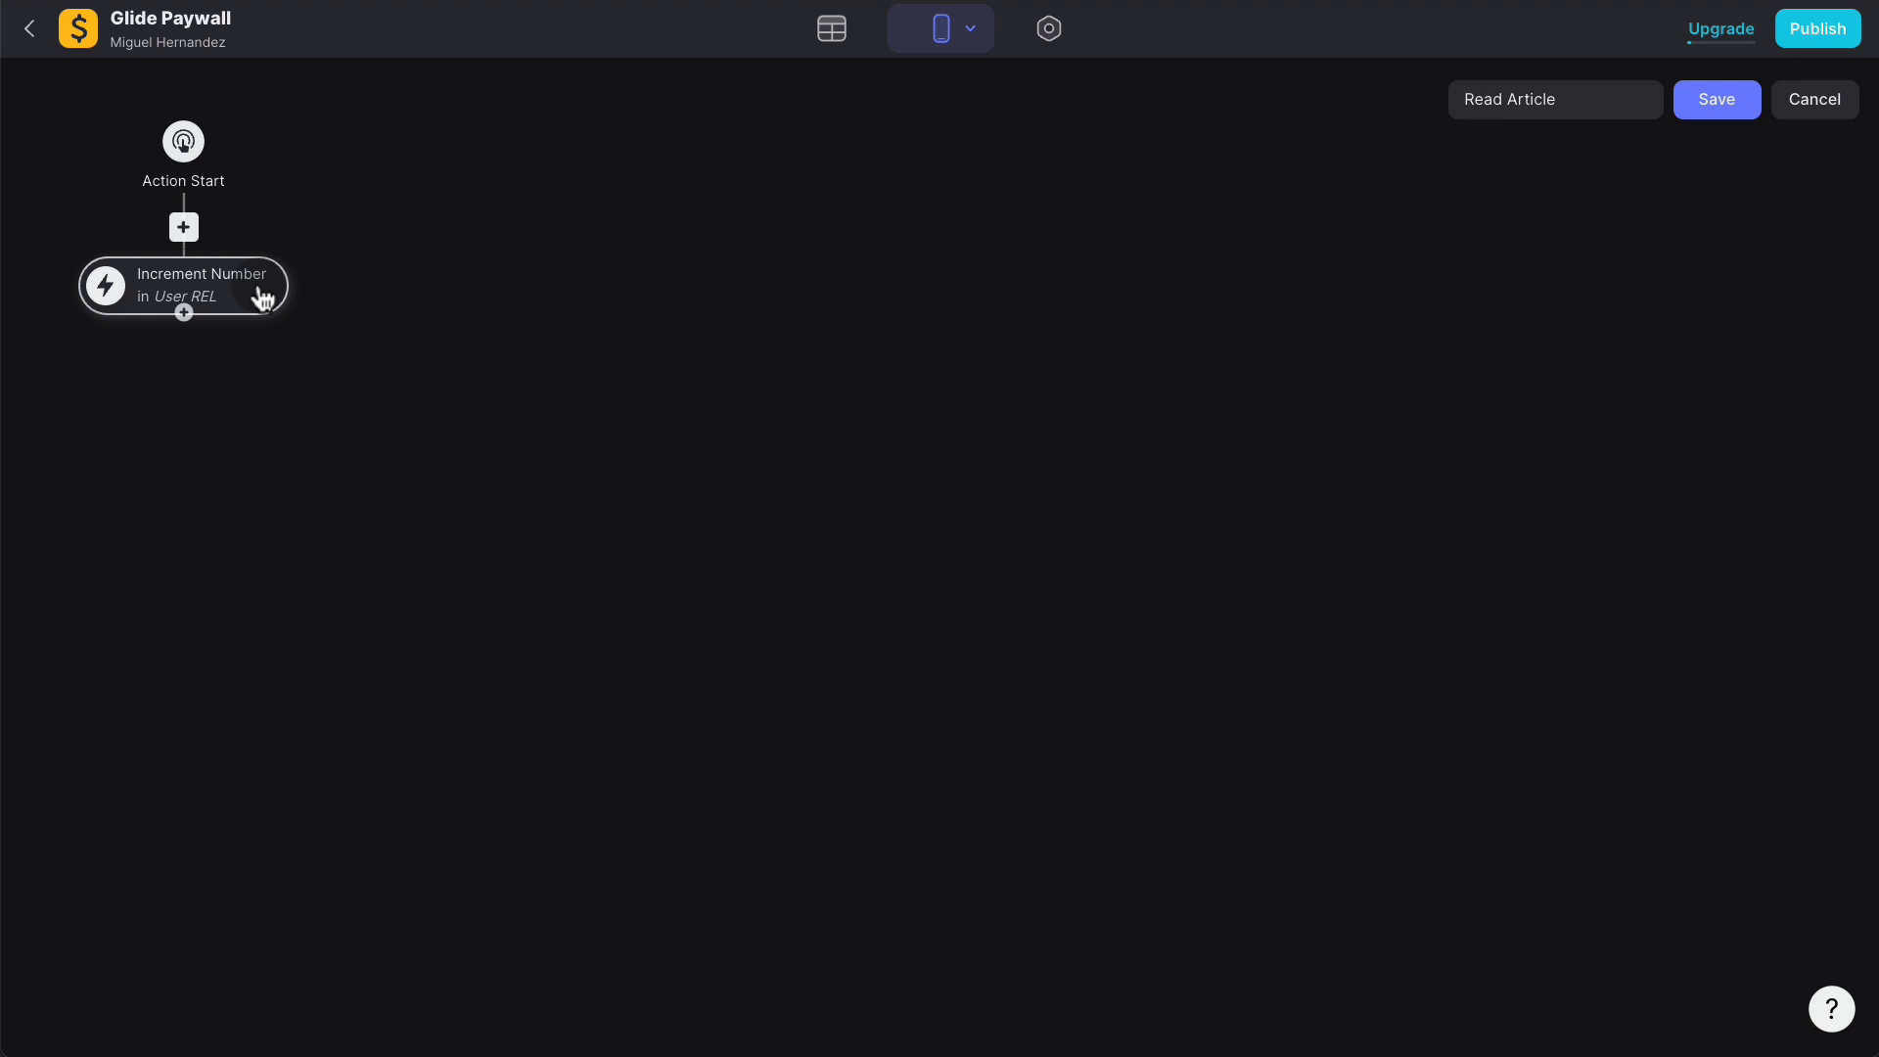
pyautogui.click(184, 313)
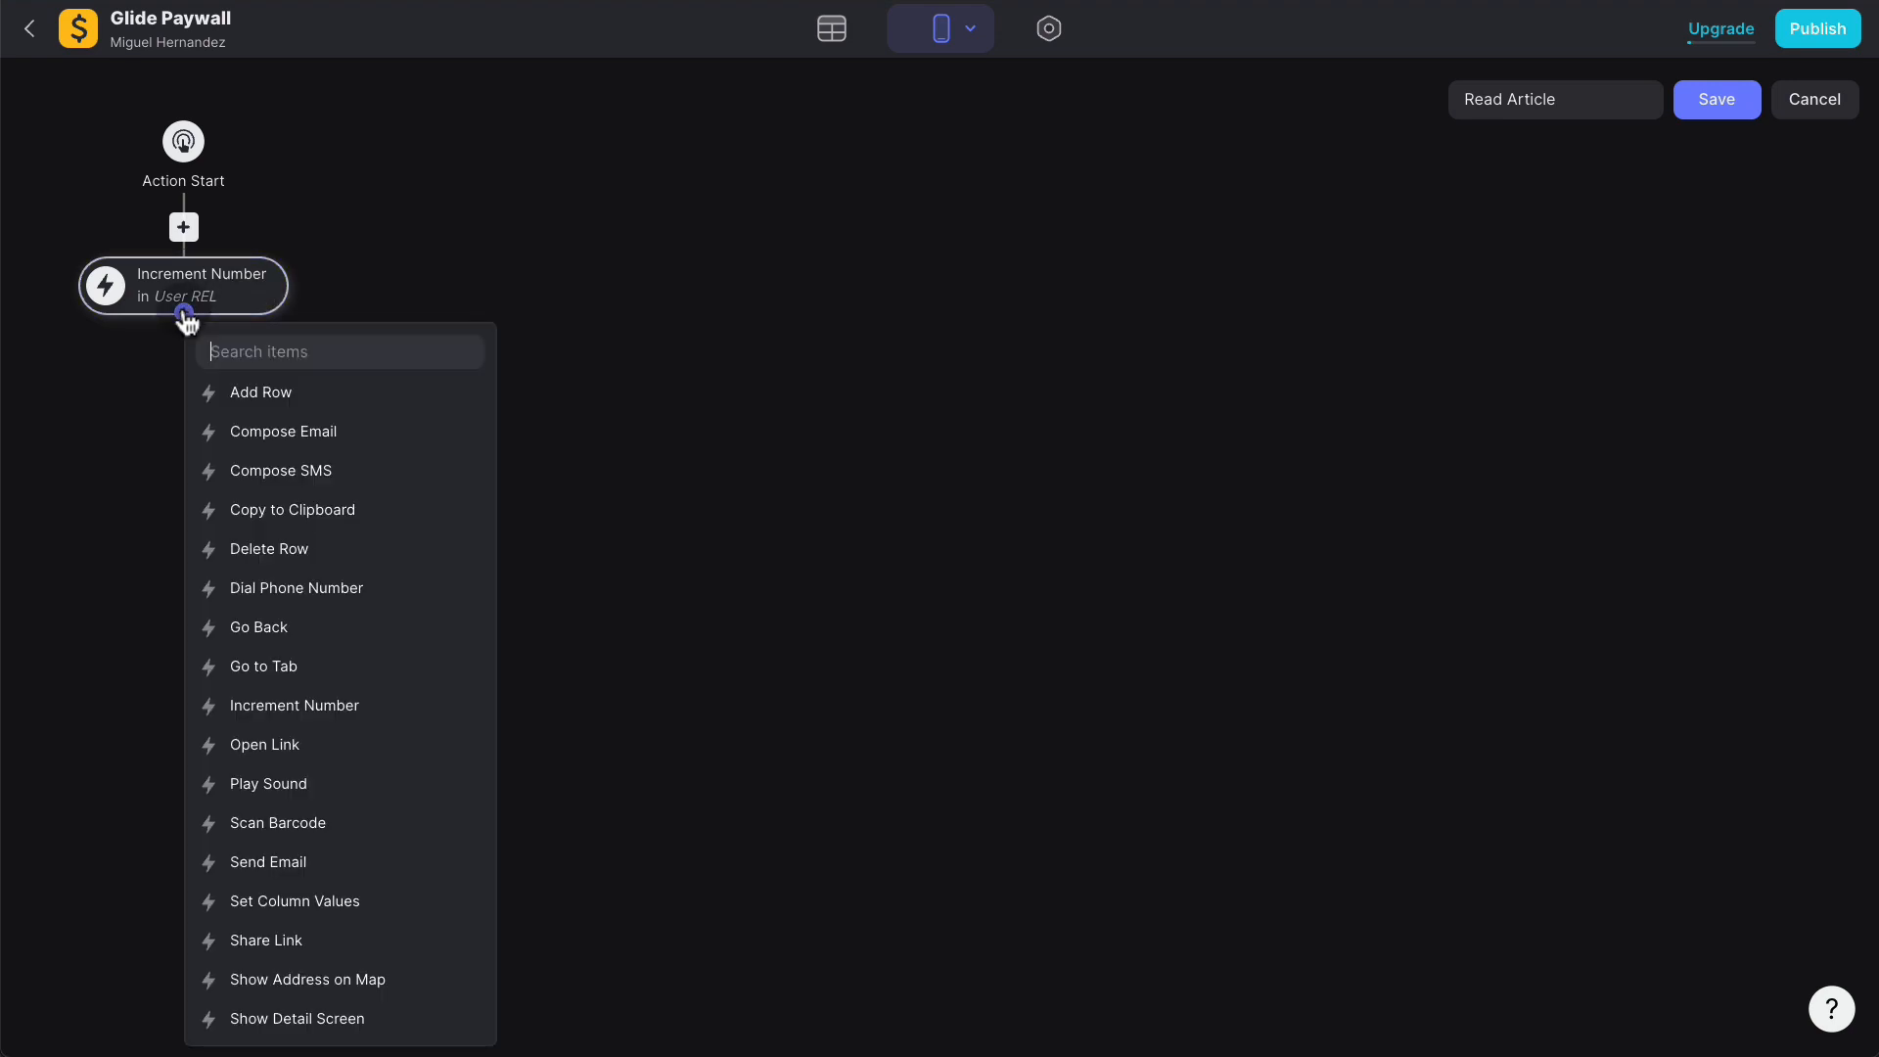
pyautogui.write('det')
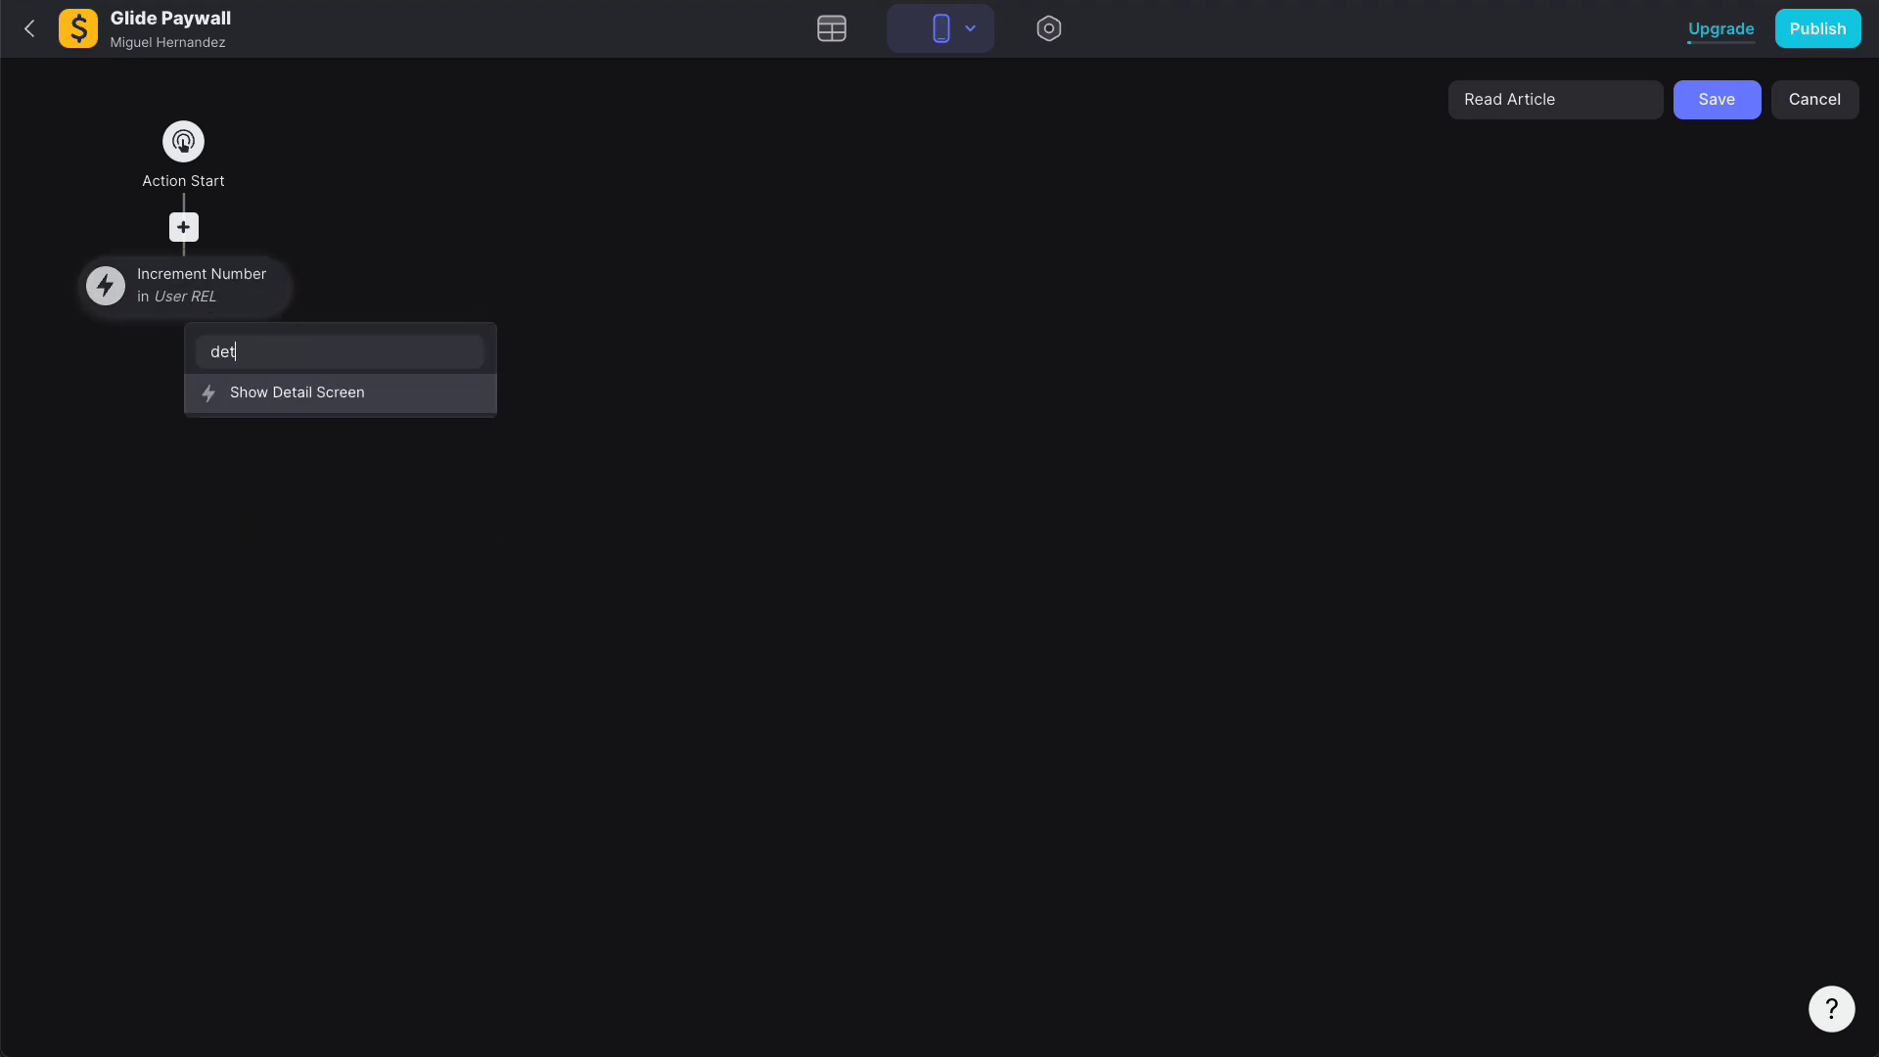
pyautogui.click(303, 391)
pyautogui.click(1713, 108)
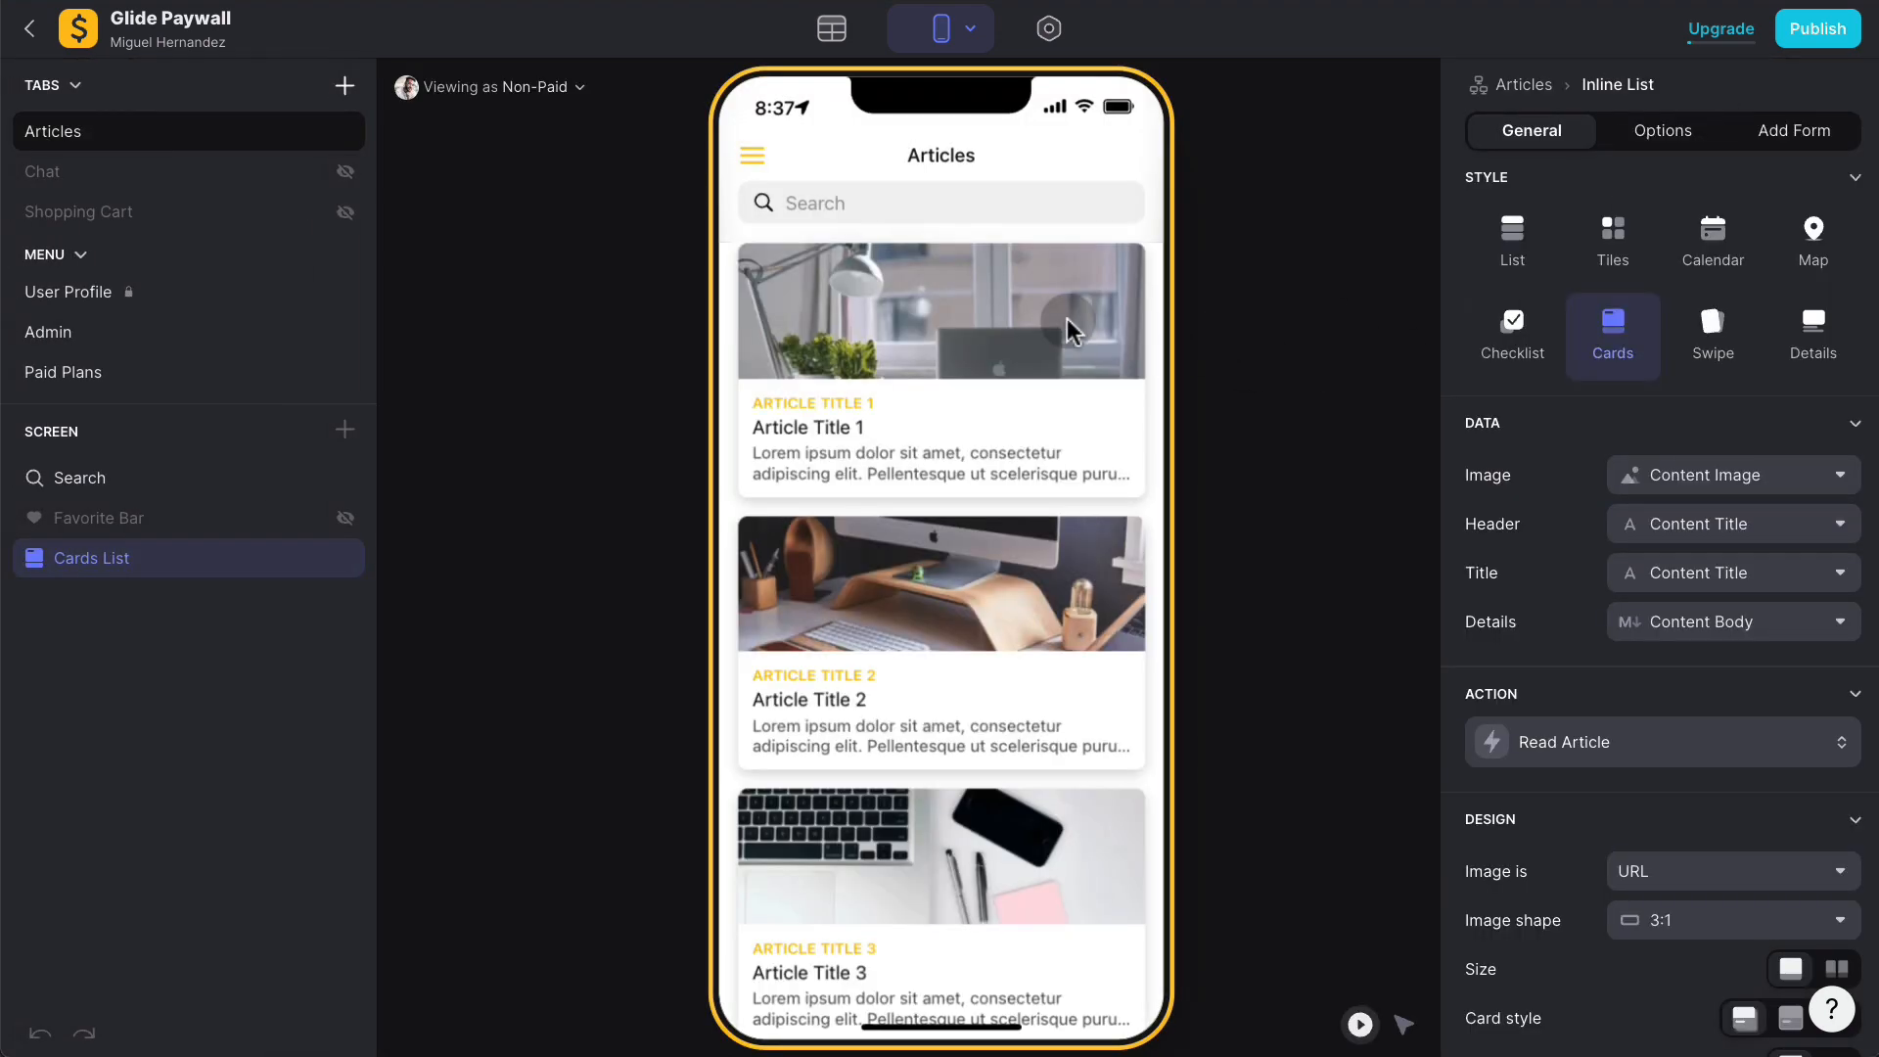
# Step: Open Article Title 1 in the app preview and check the Read Articles count in the Users table
pyautogui.click(1036, 327)
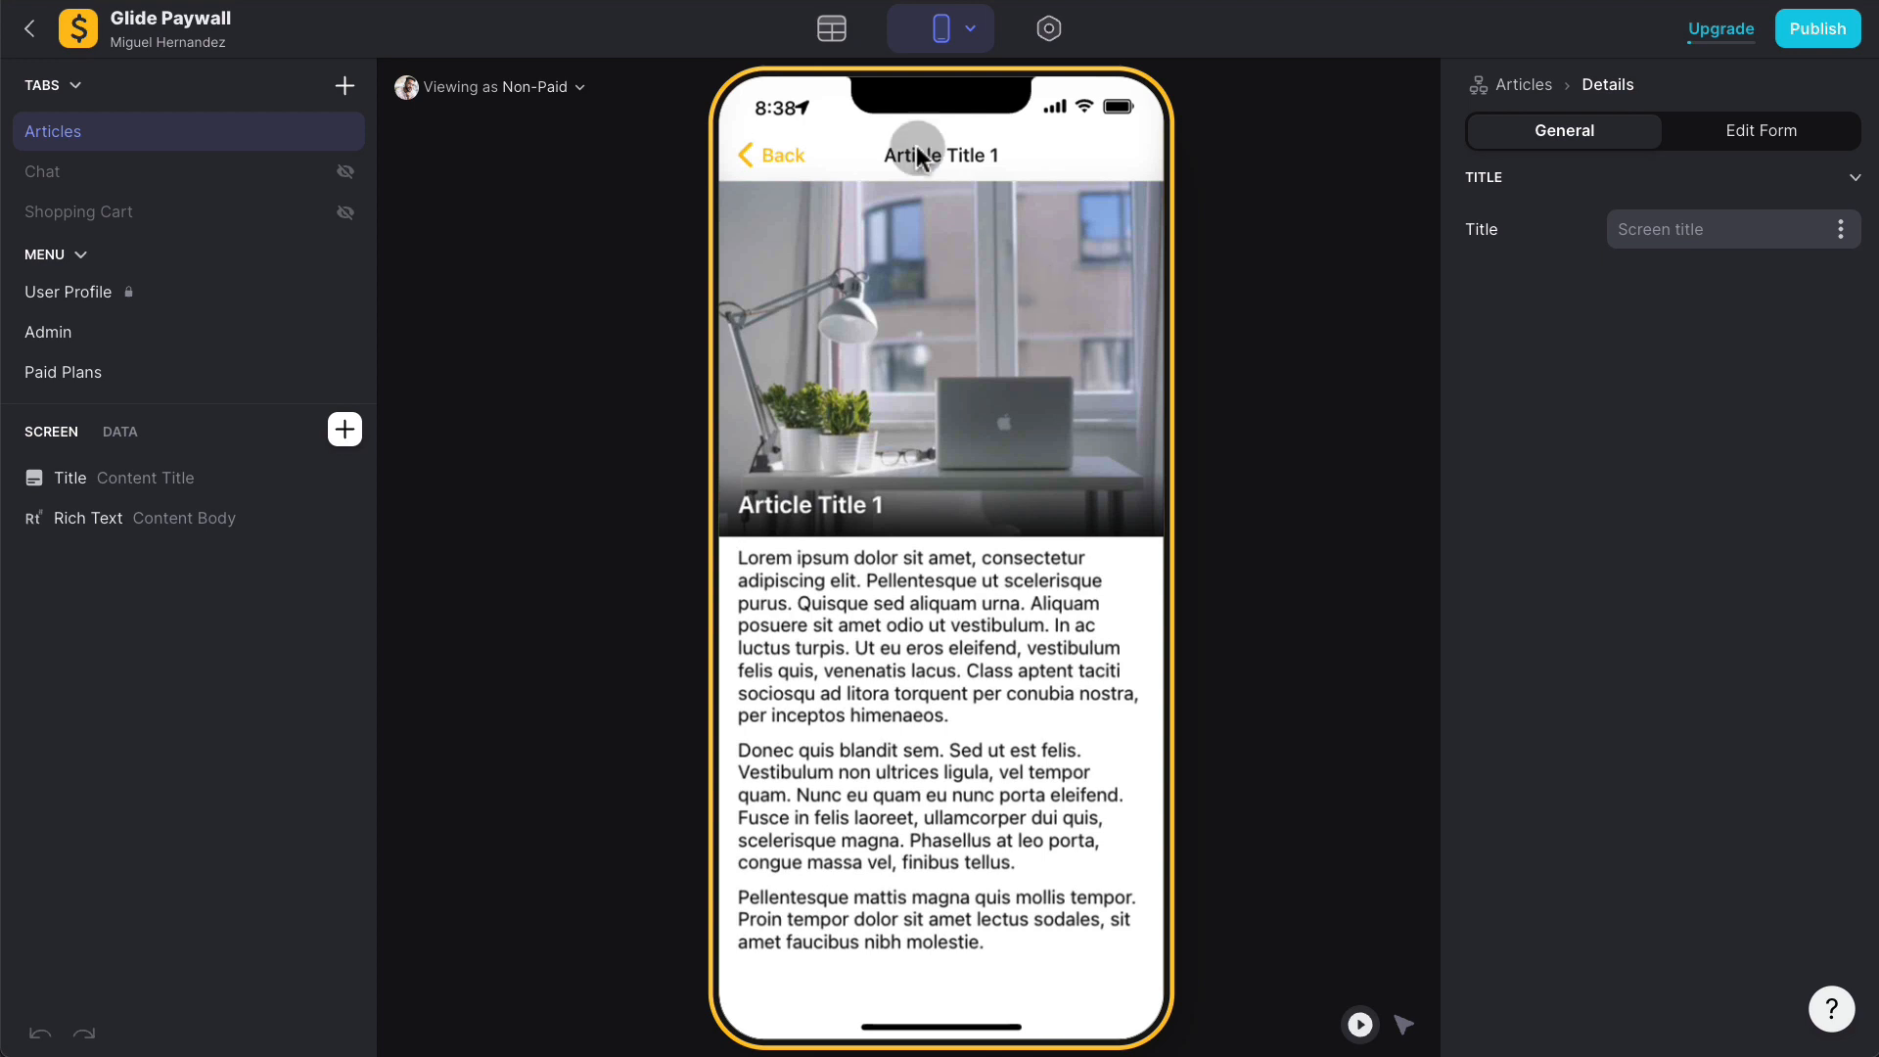
pyautogui.click(832, 28)
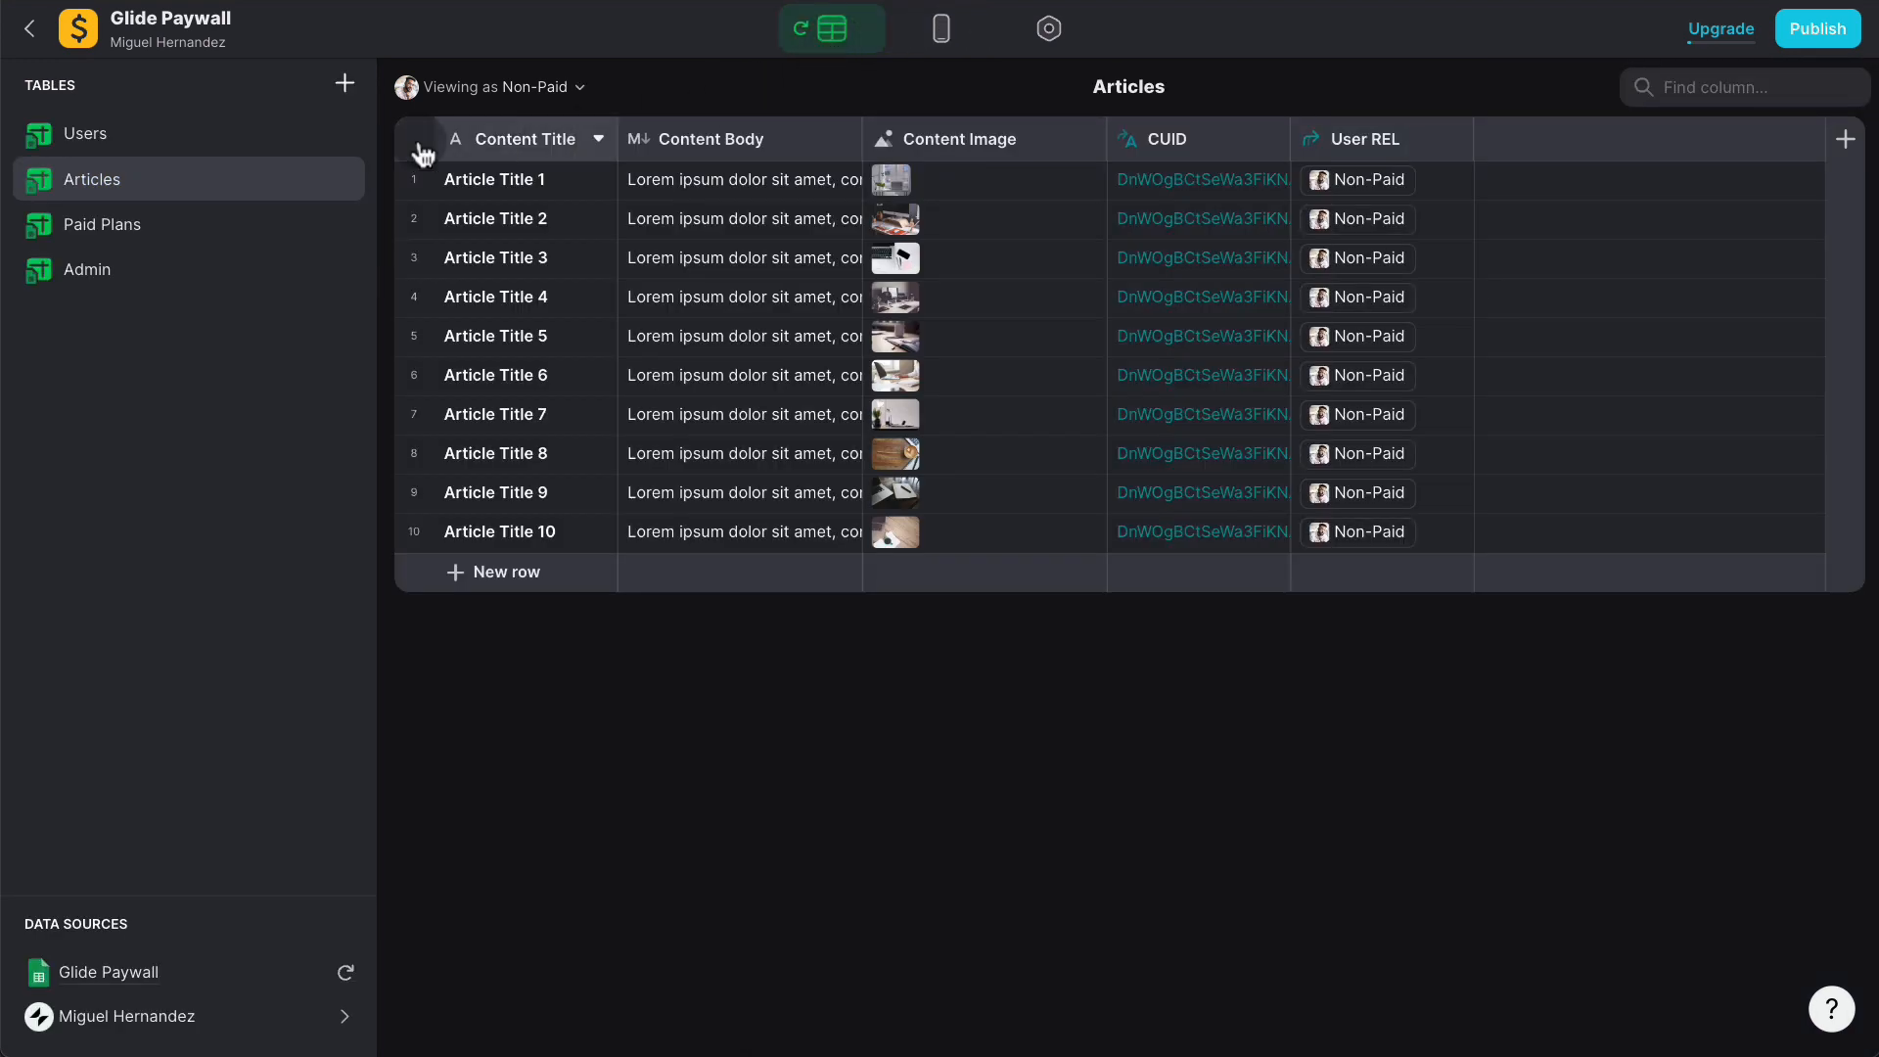
pyautogui.click(248, 138)
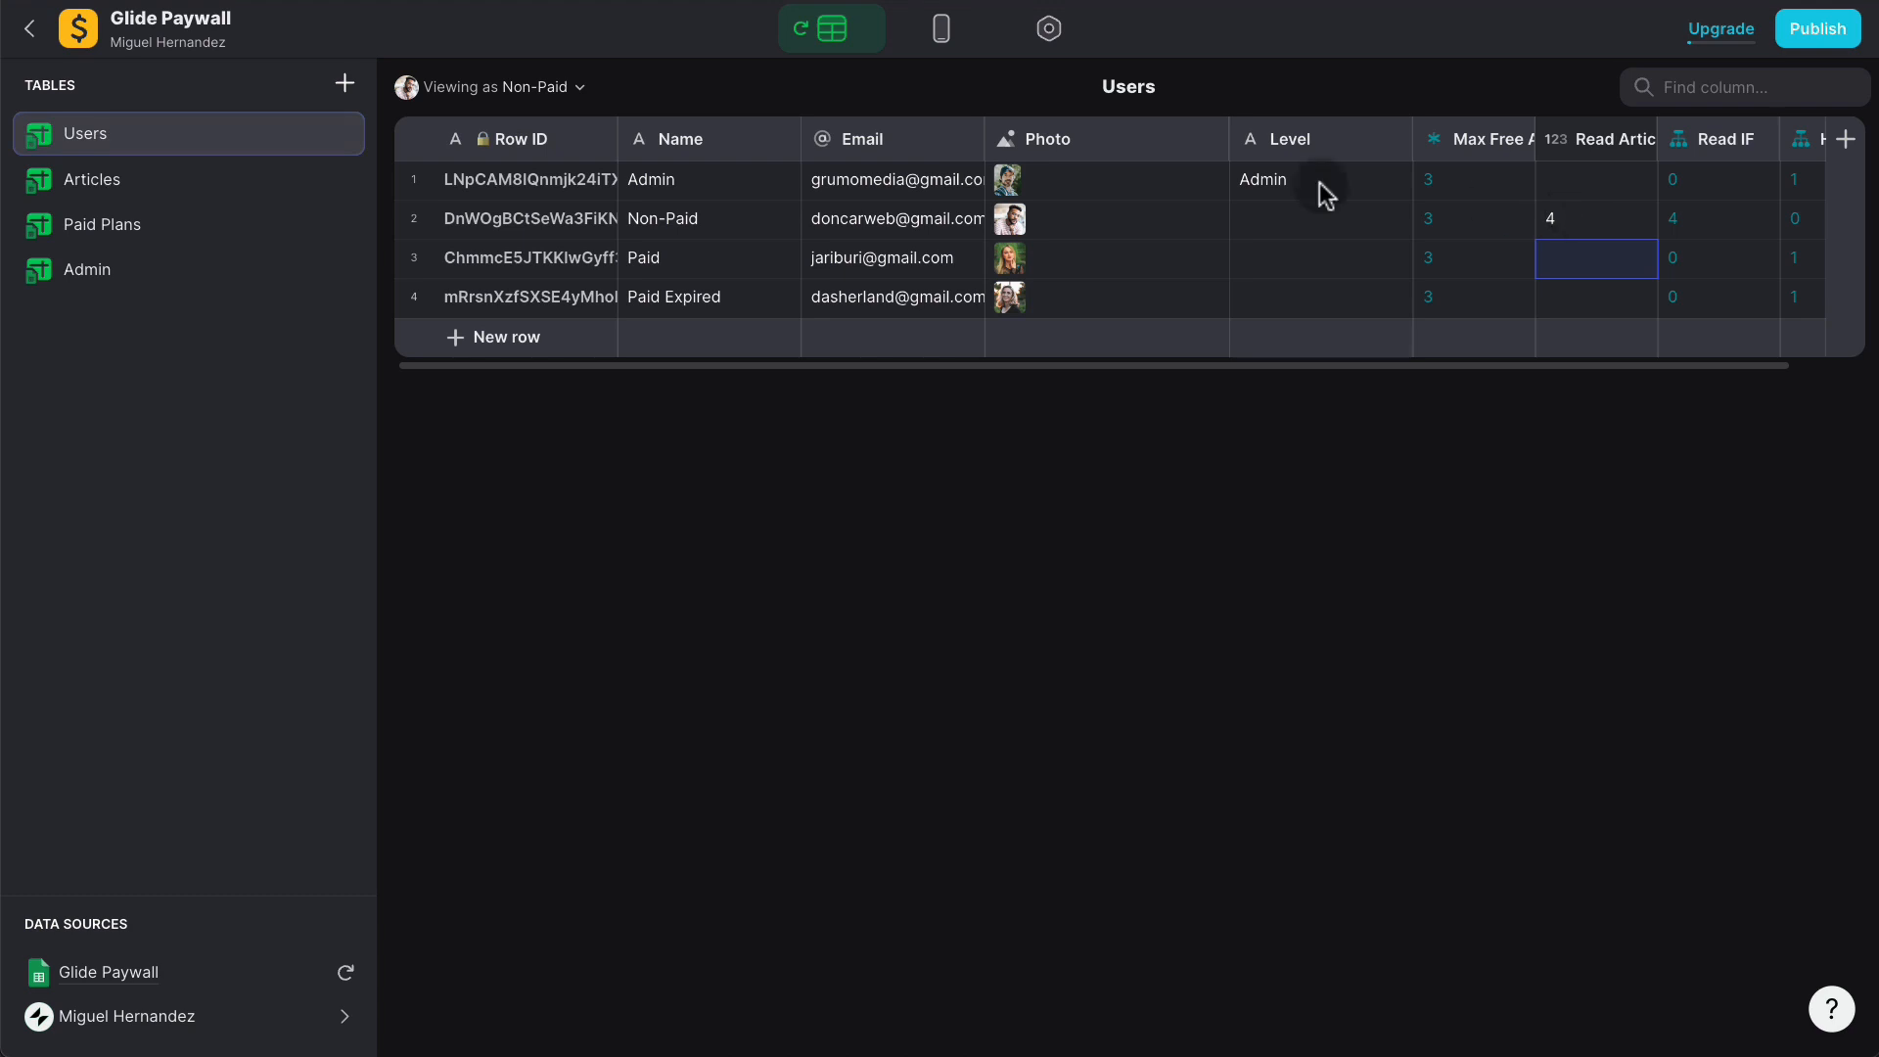
# Step: View the Paid Plans screen in the app preview, starting from the open article, and return to the articles list
pyautogui.click(941, 28)
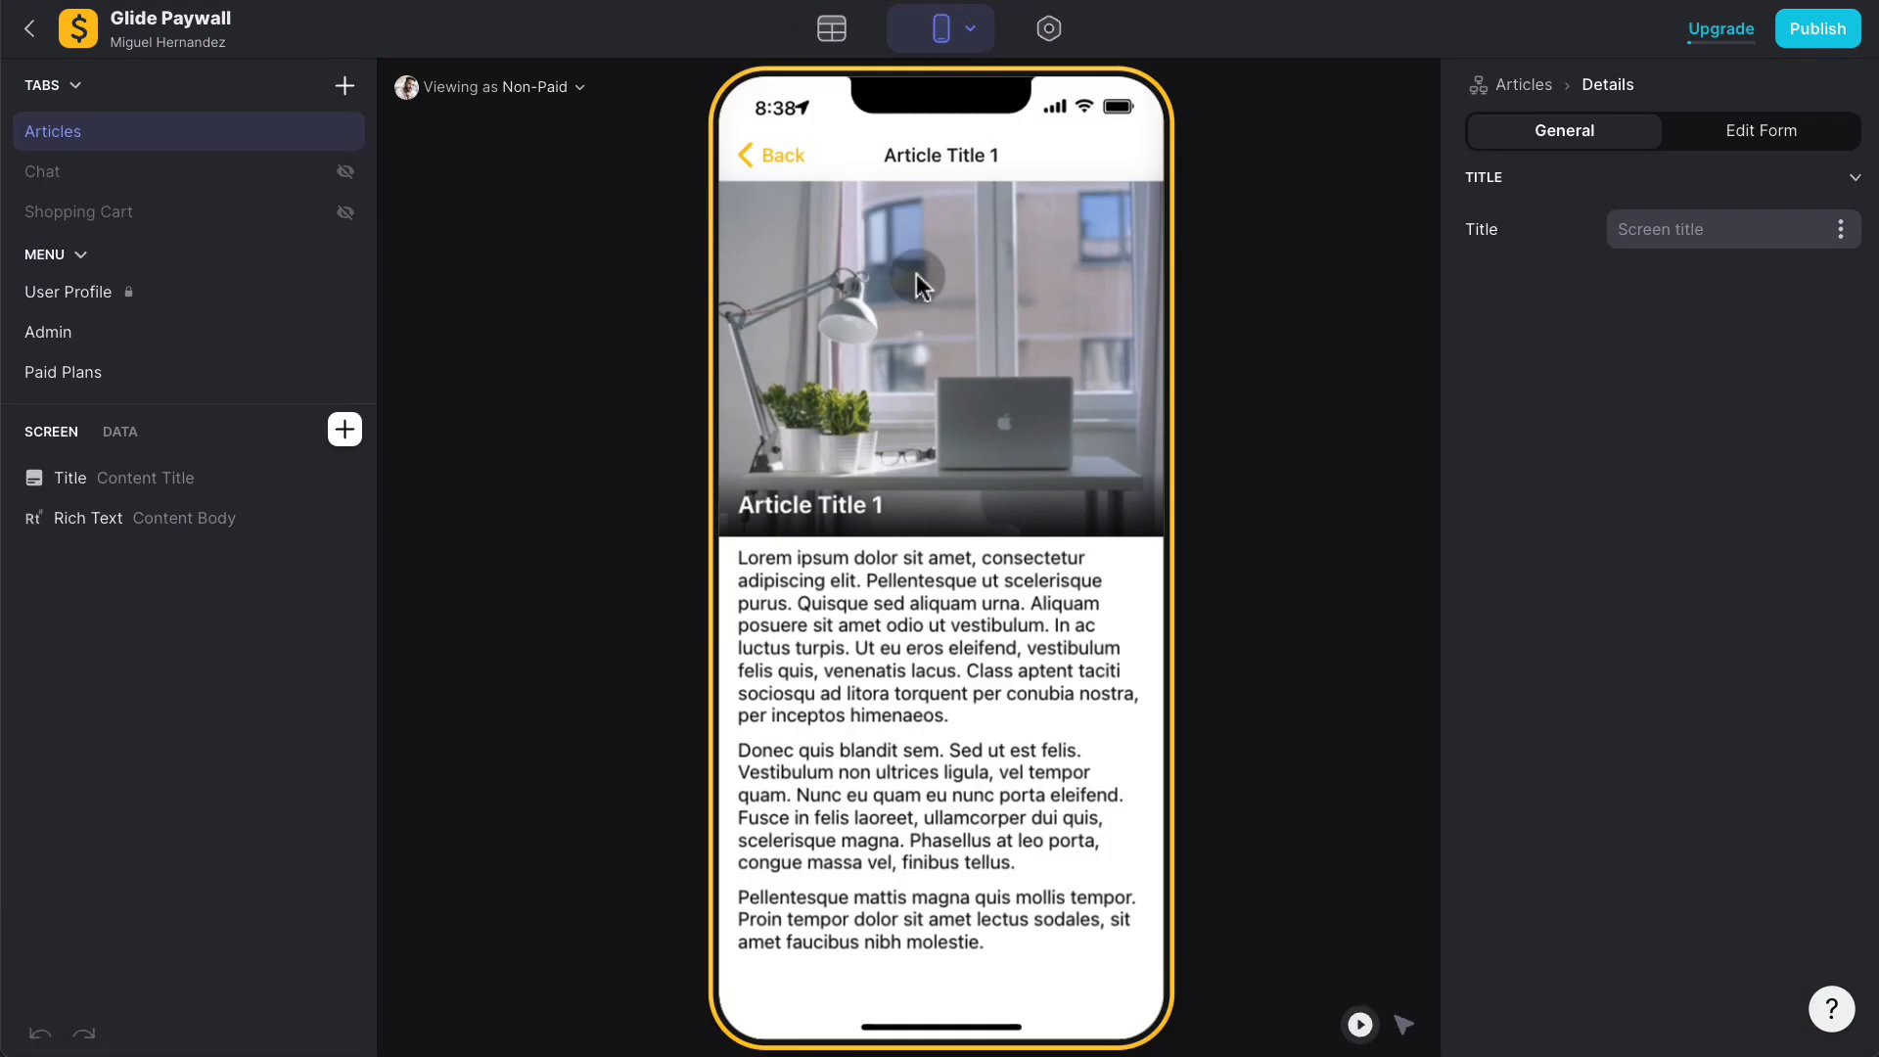
pyautogui.click(786, 182)
pyautogui.click(764, 162)
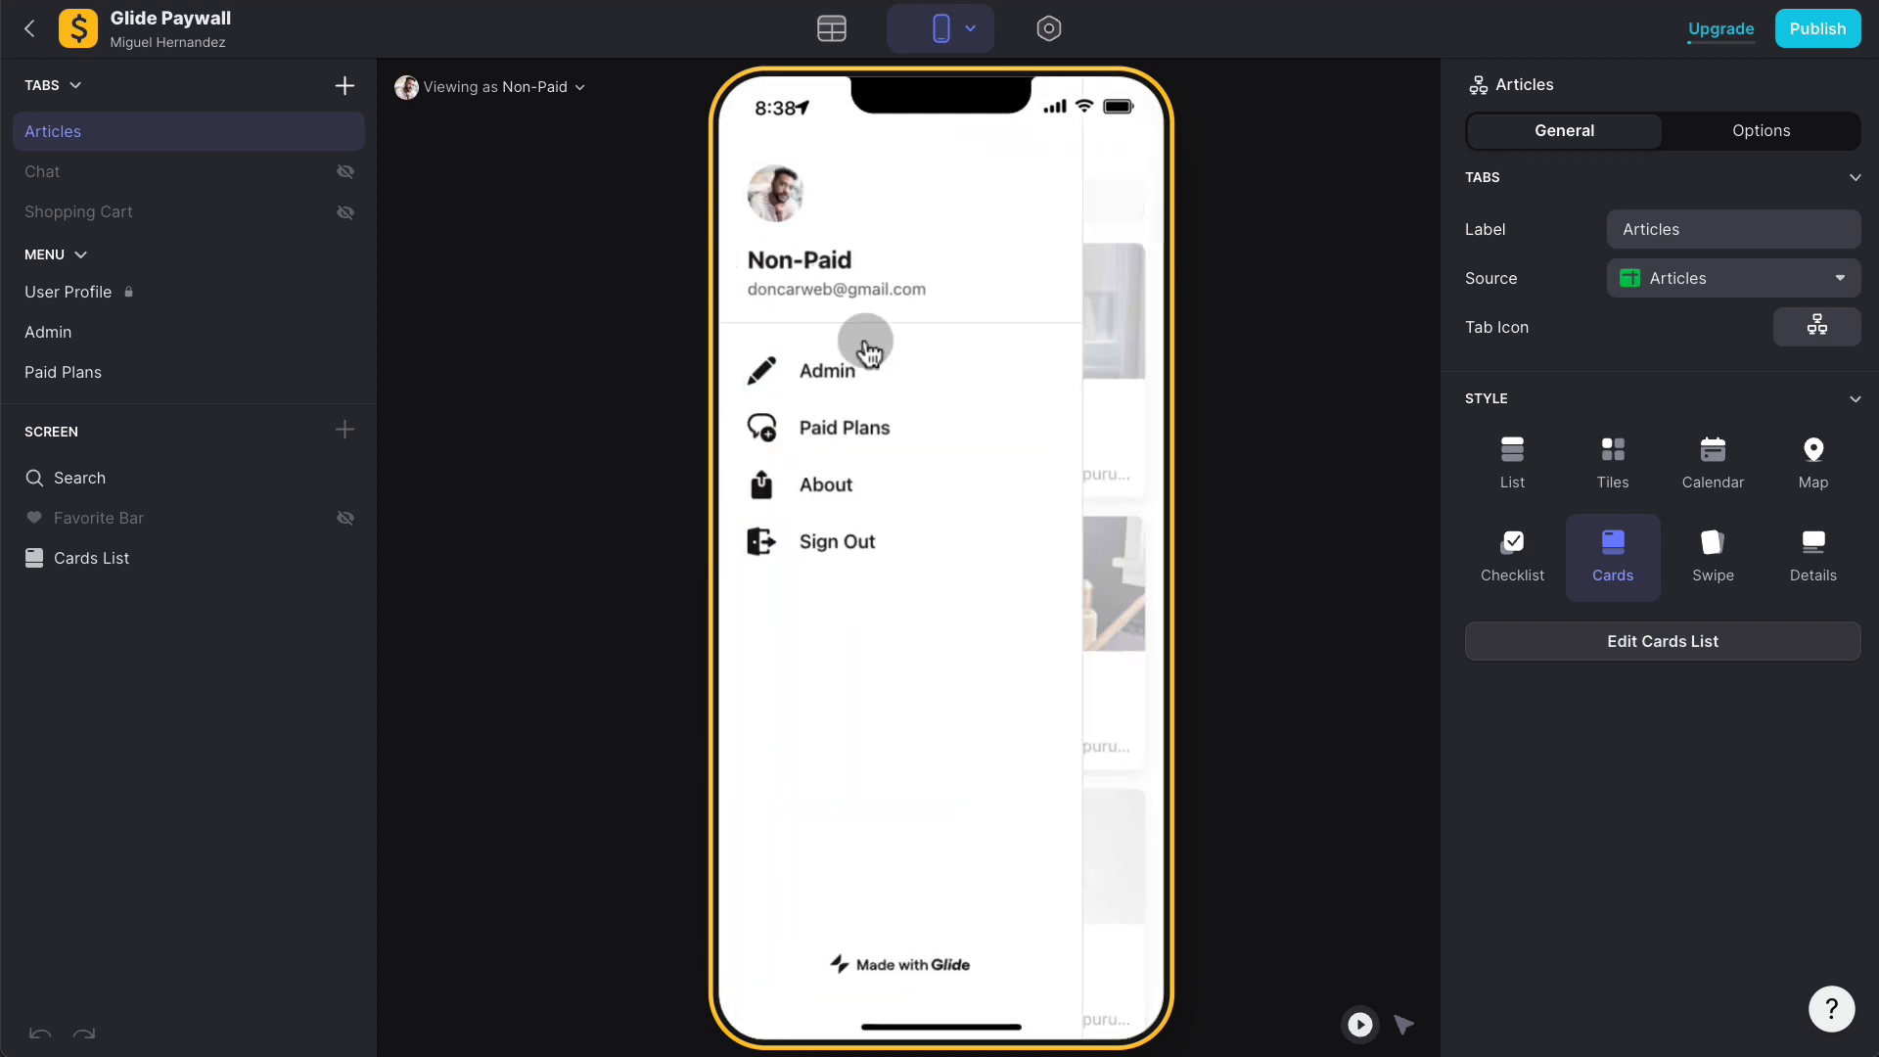
pyautogui.click(867, 427)
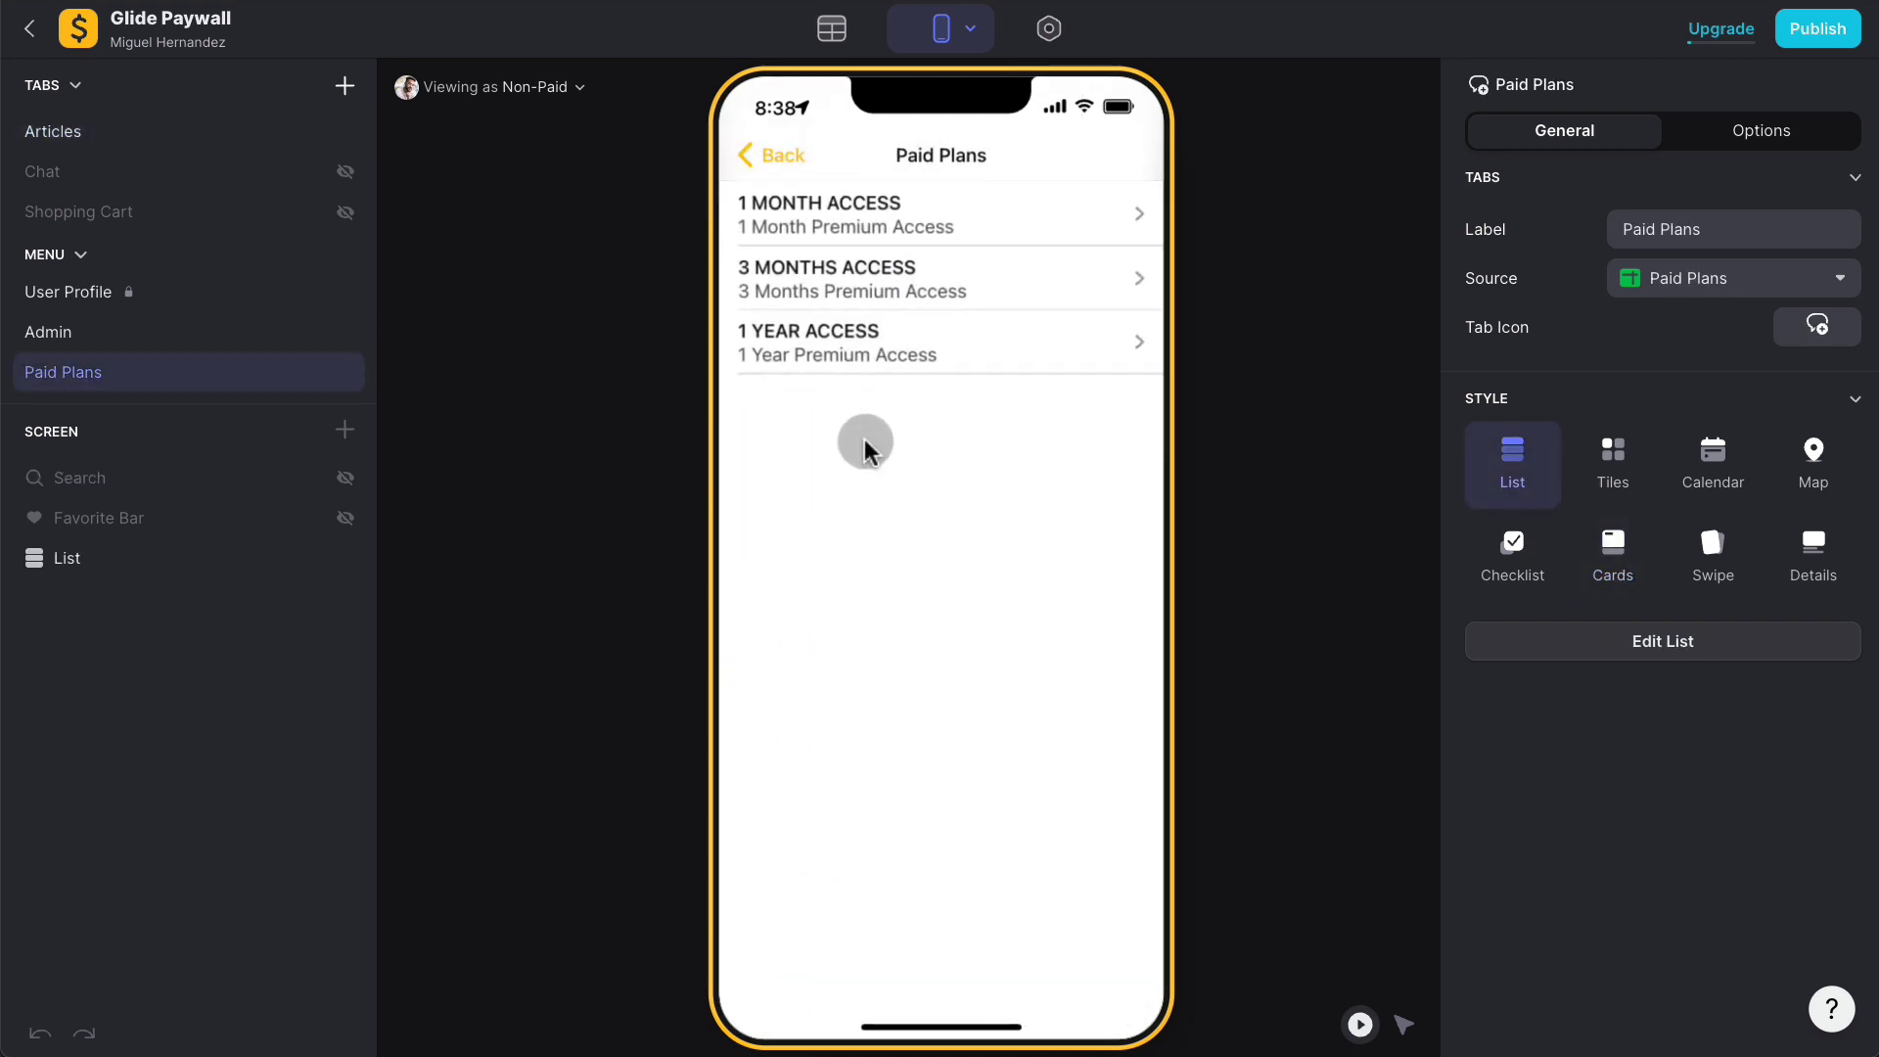
pyautogui.click(780, 157)
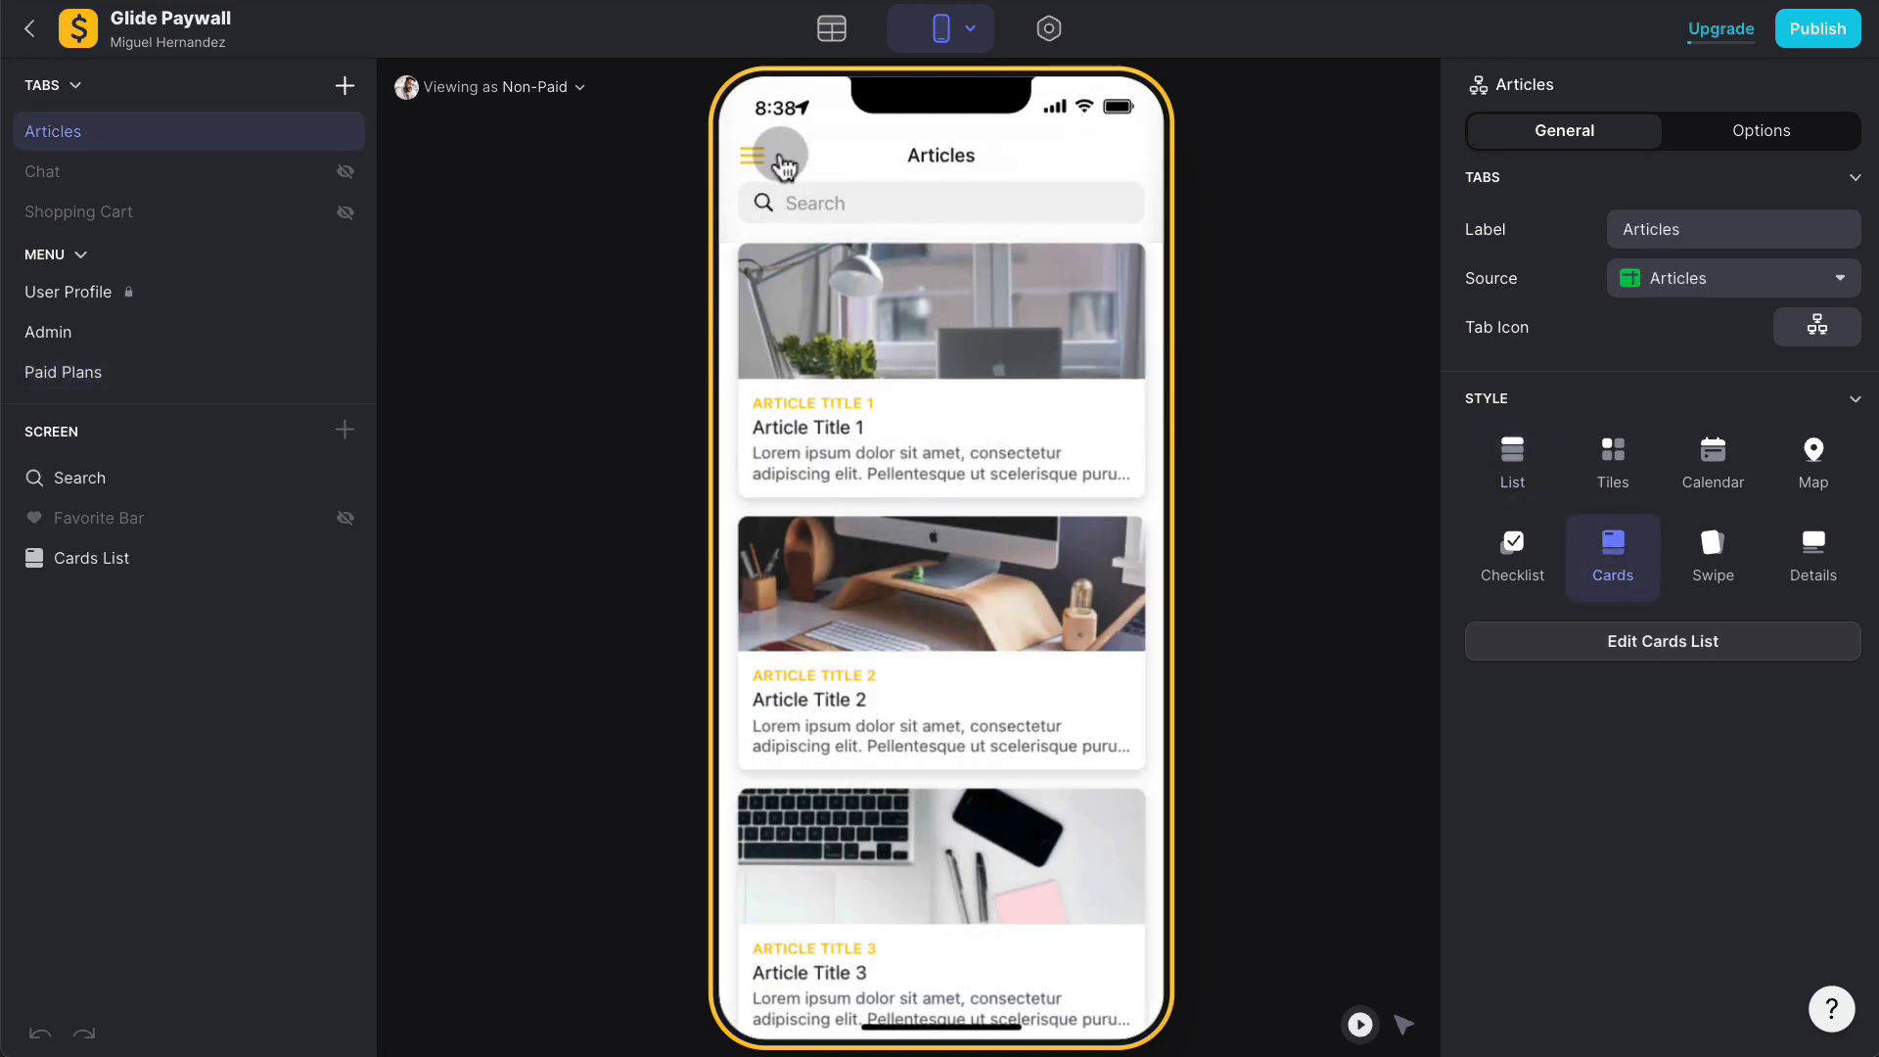
# Step: Add a condition to the start of the Read Article action that the User Profile's HasFreeArticlesLeft? equals 0
pyautogui.click(95, 576)
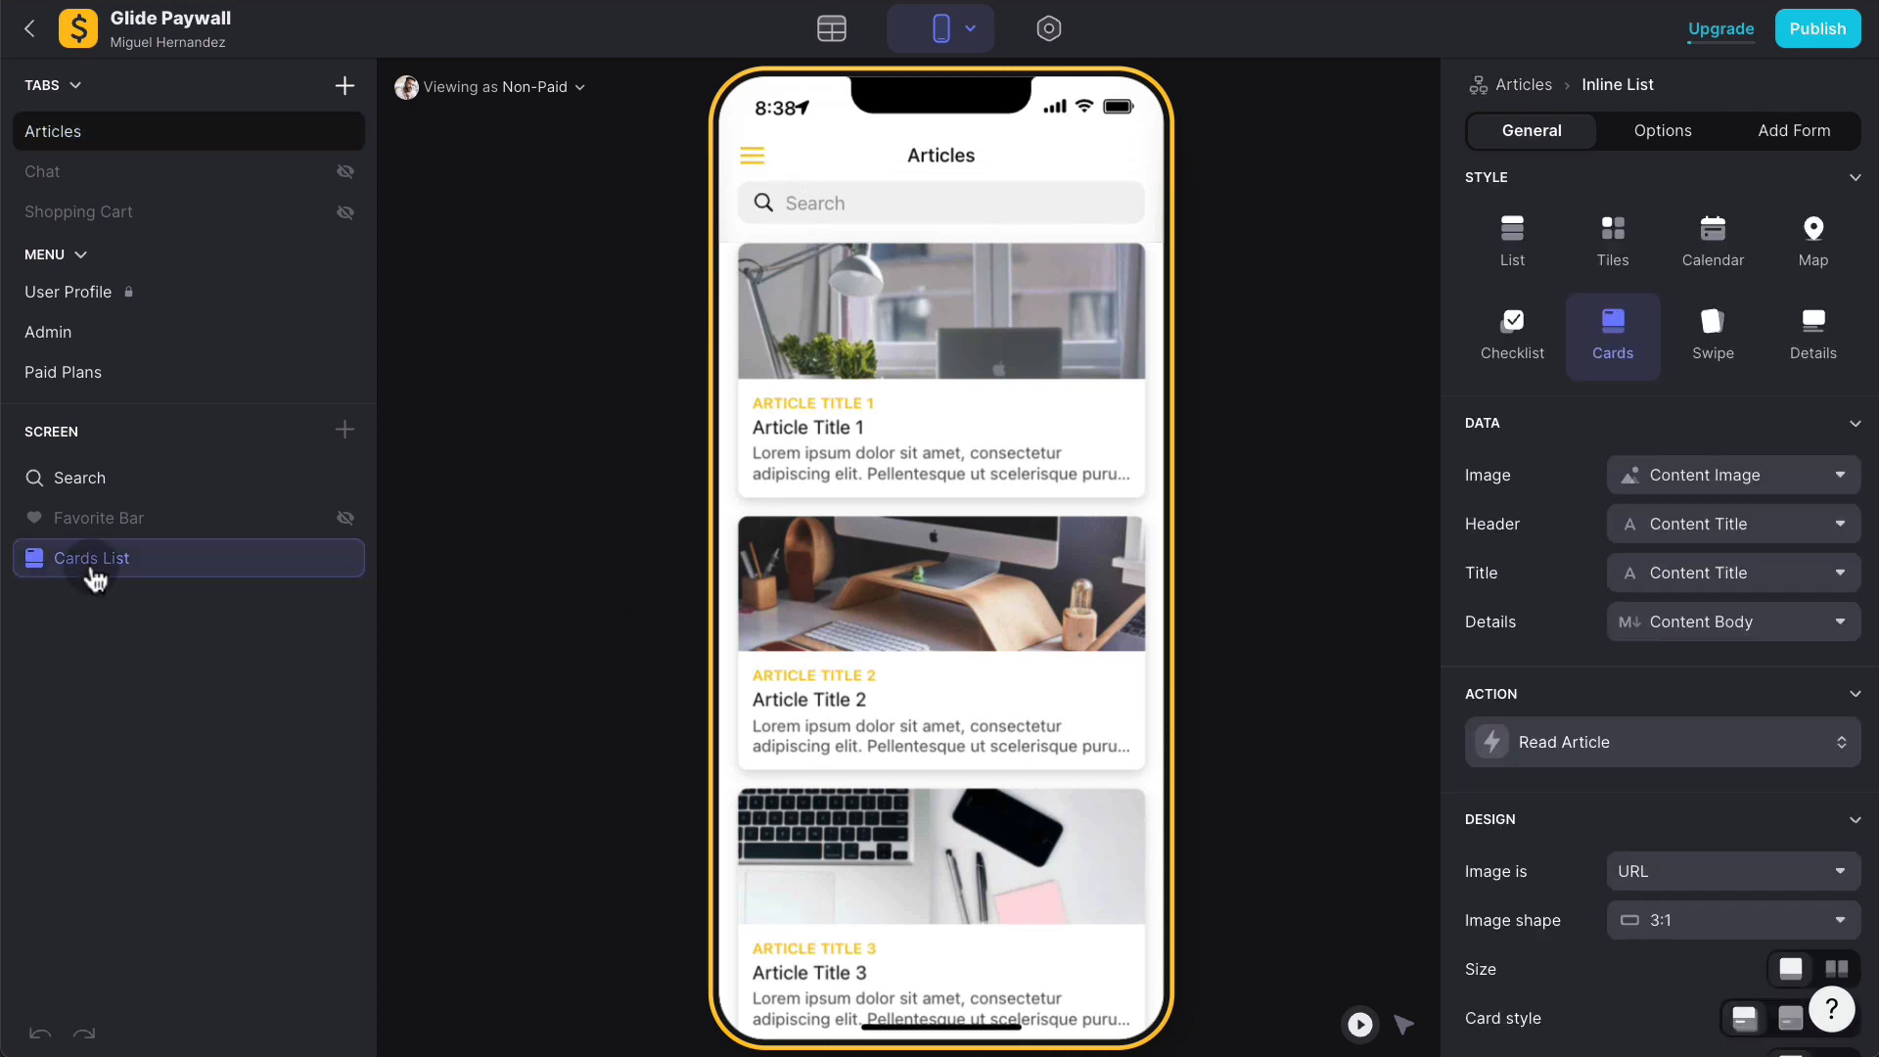
pyautogui.click(1607, 747)
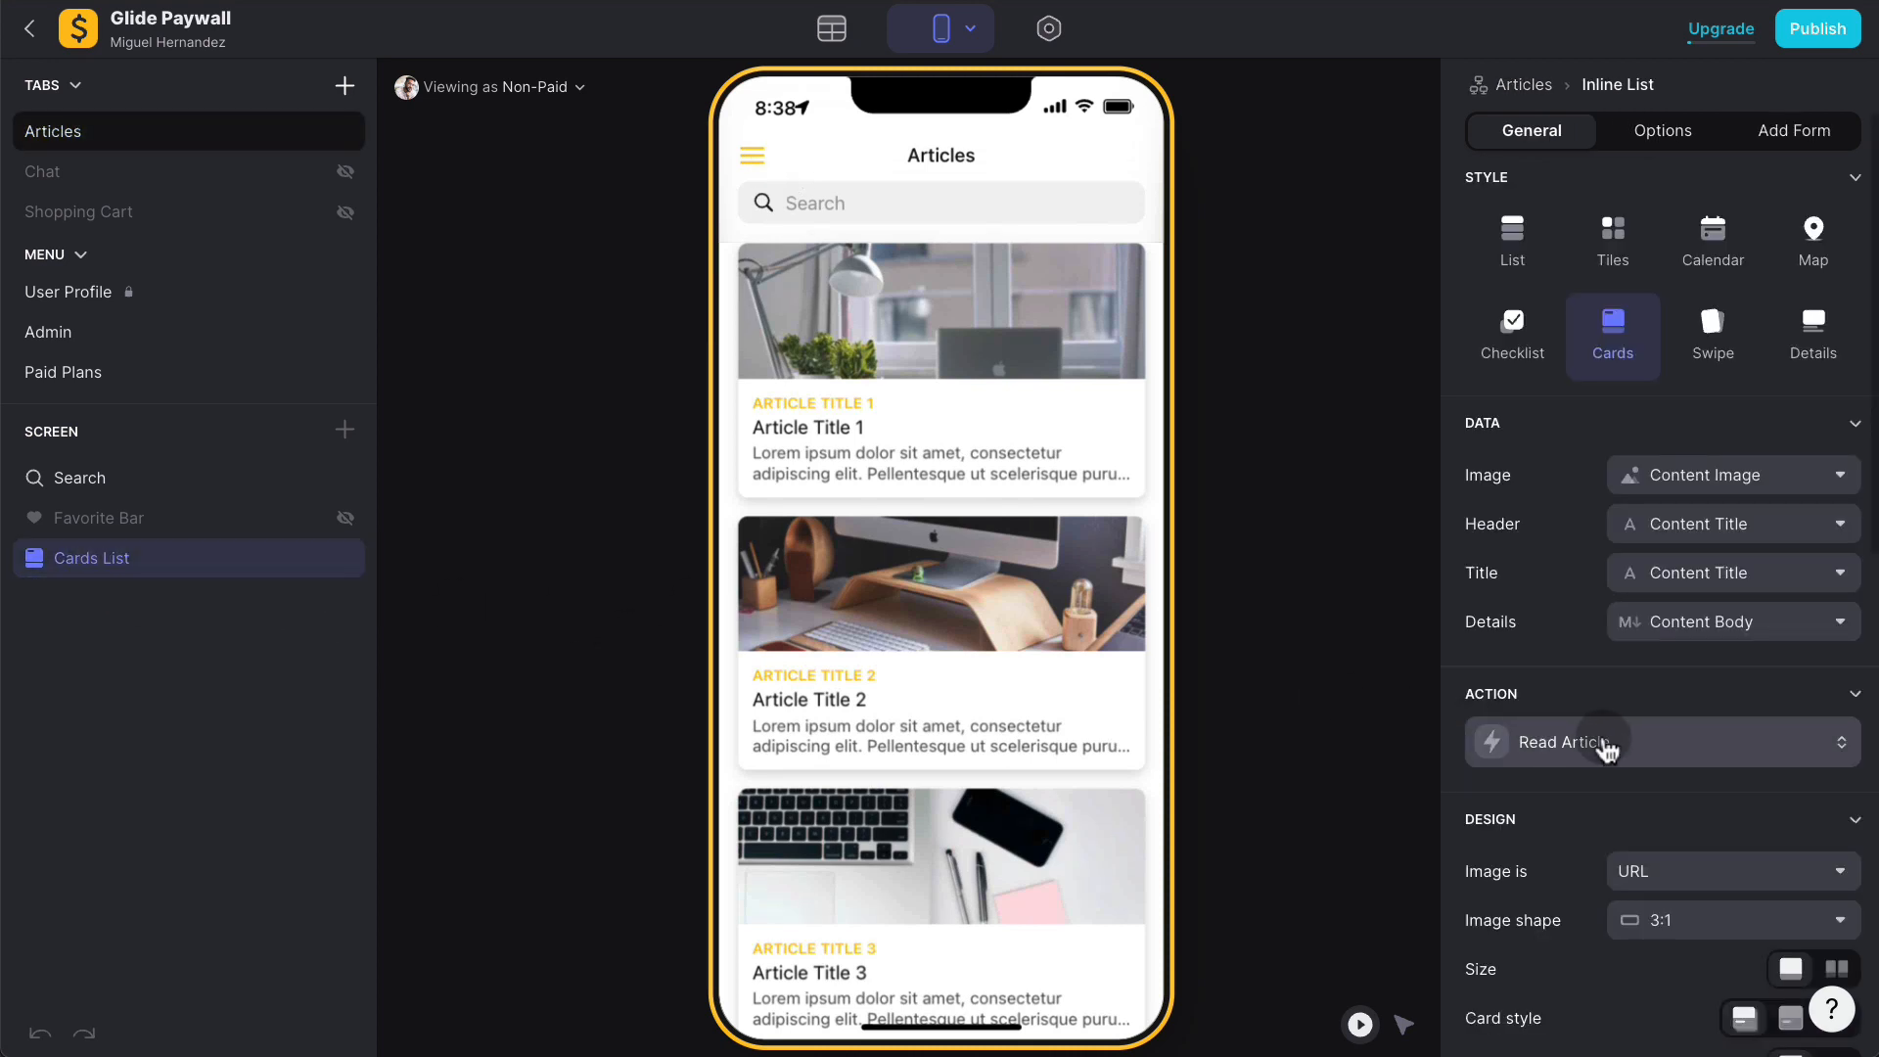
pyautogui.click(1520, 867)
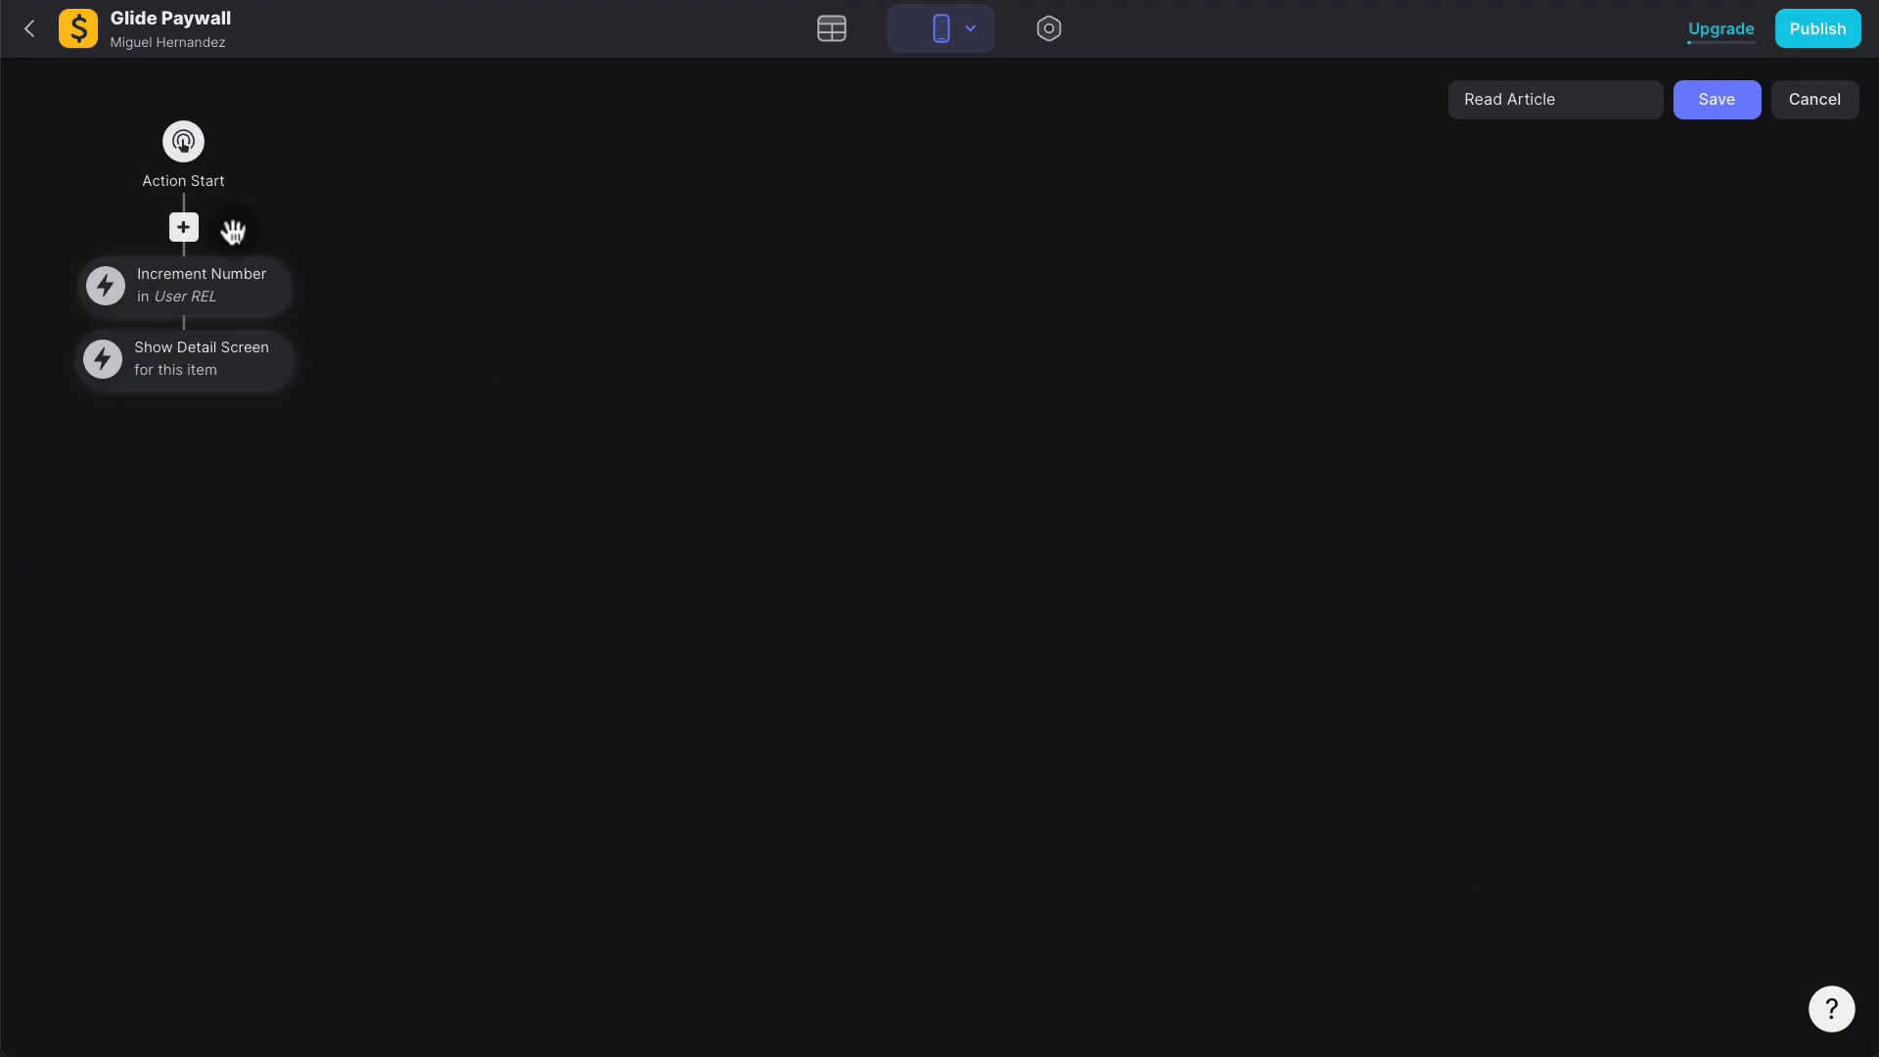
pyautogui.click(185, 230)
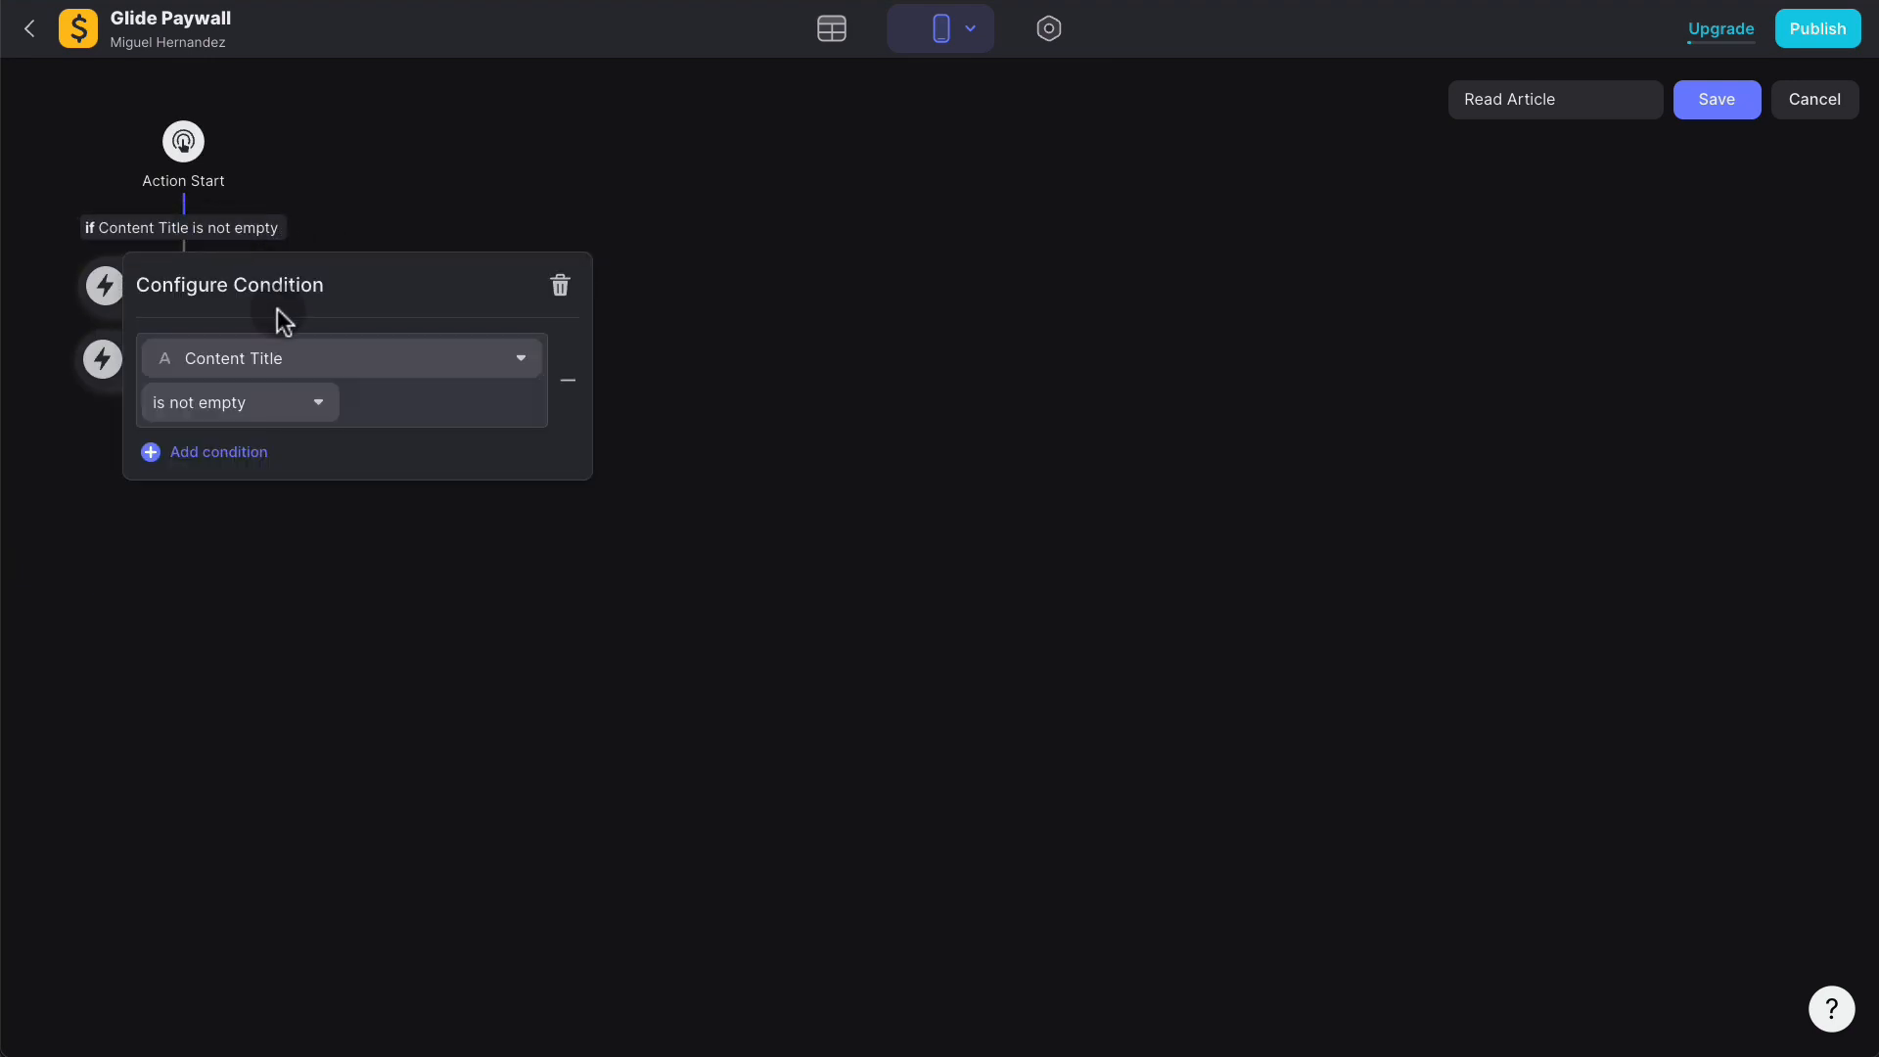
pyautogui.click(277, 358)
pyautogui.moveTo(285, 446)
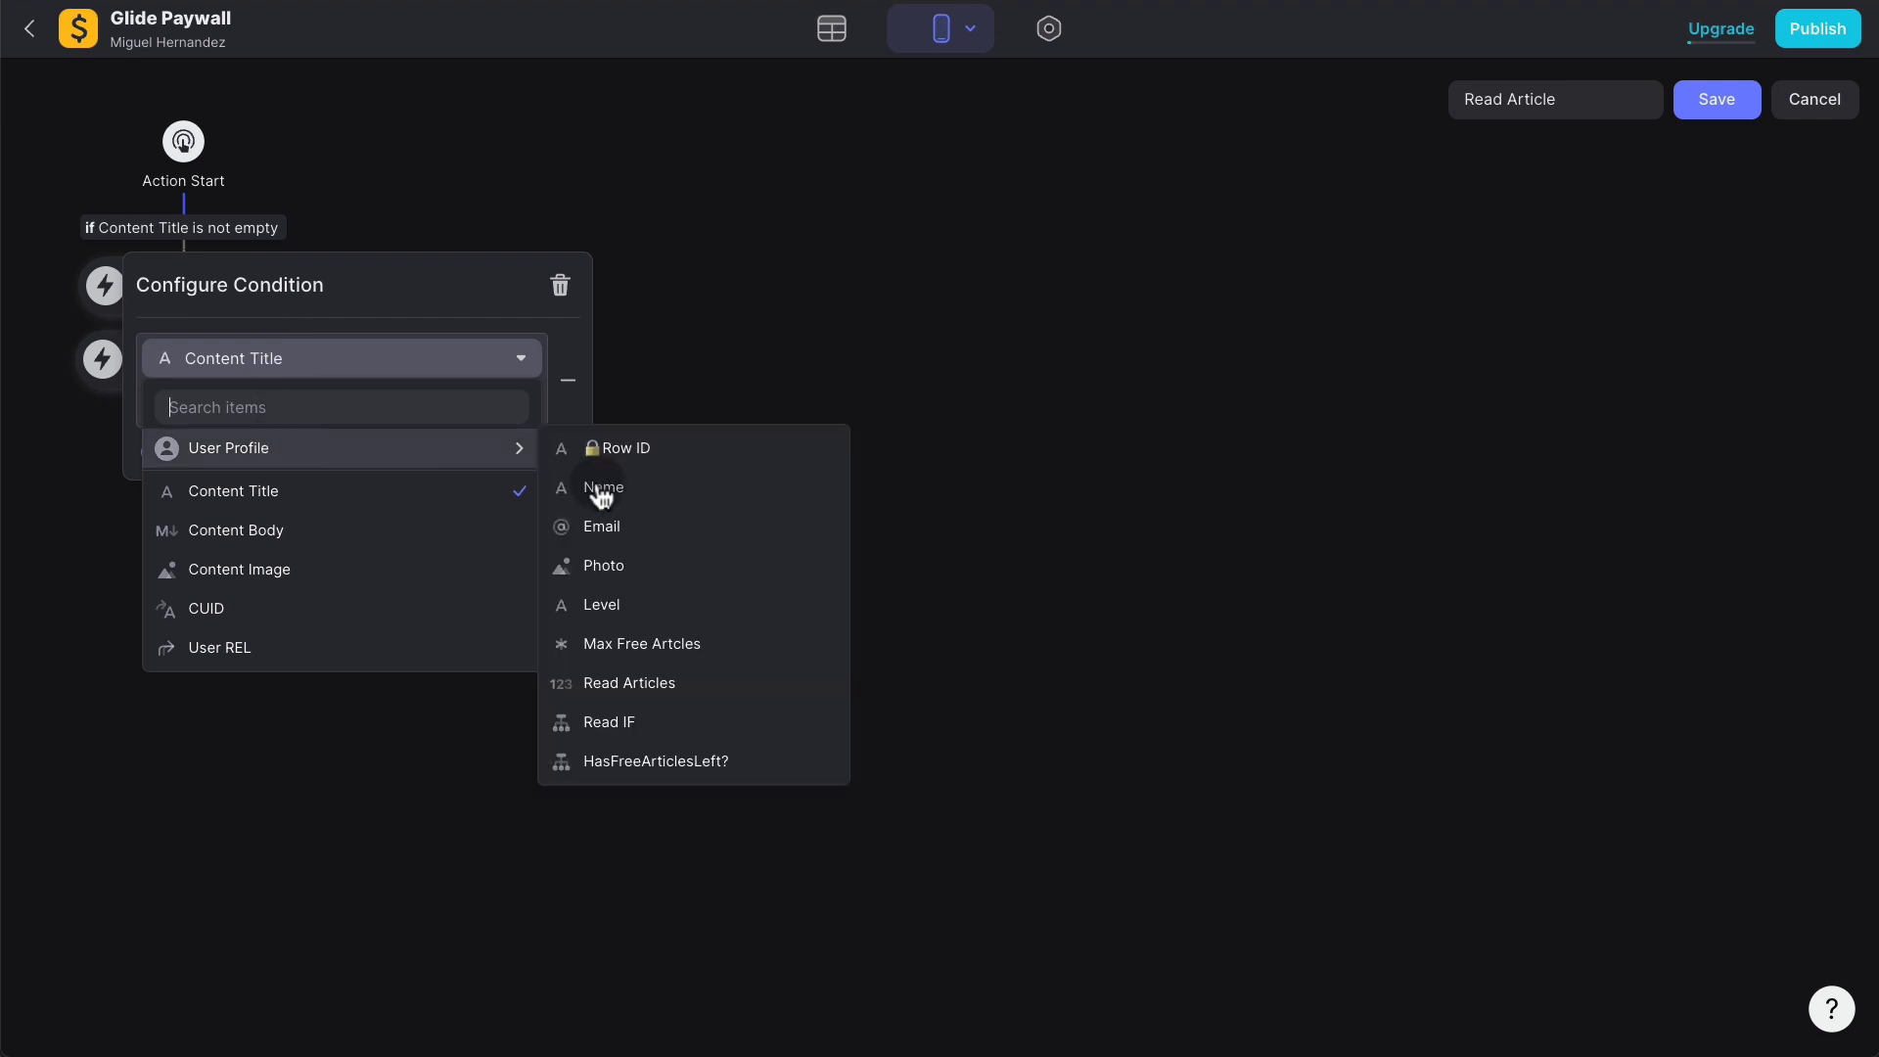
pyautogui.click(632, 762)
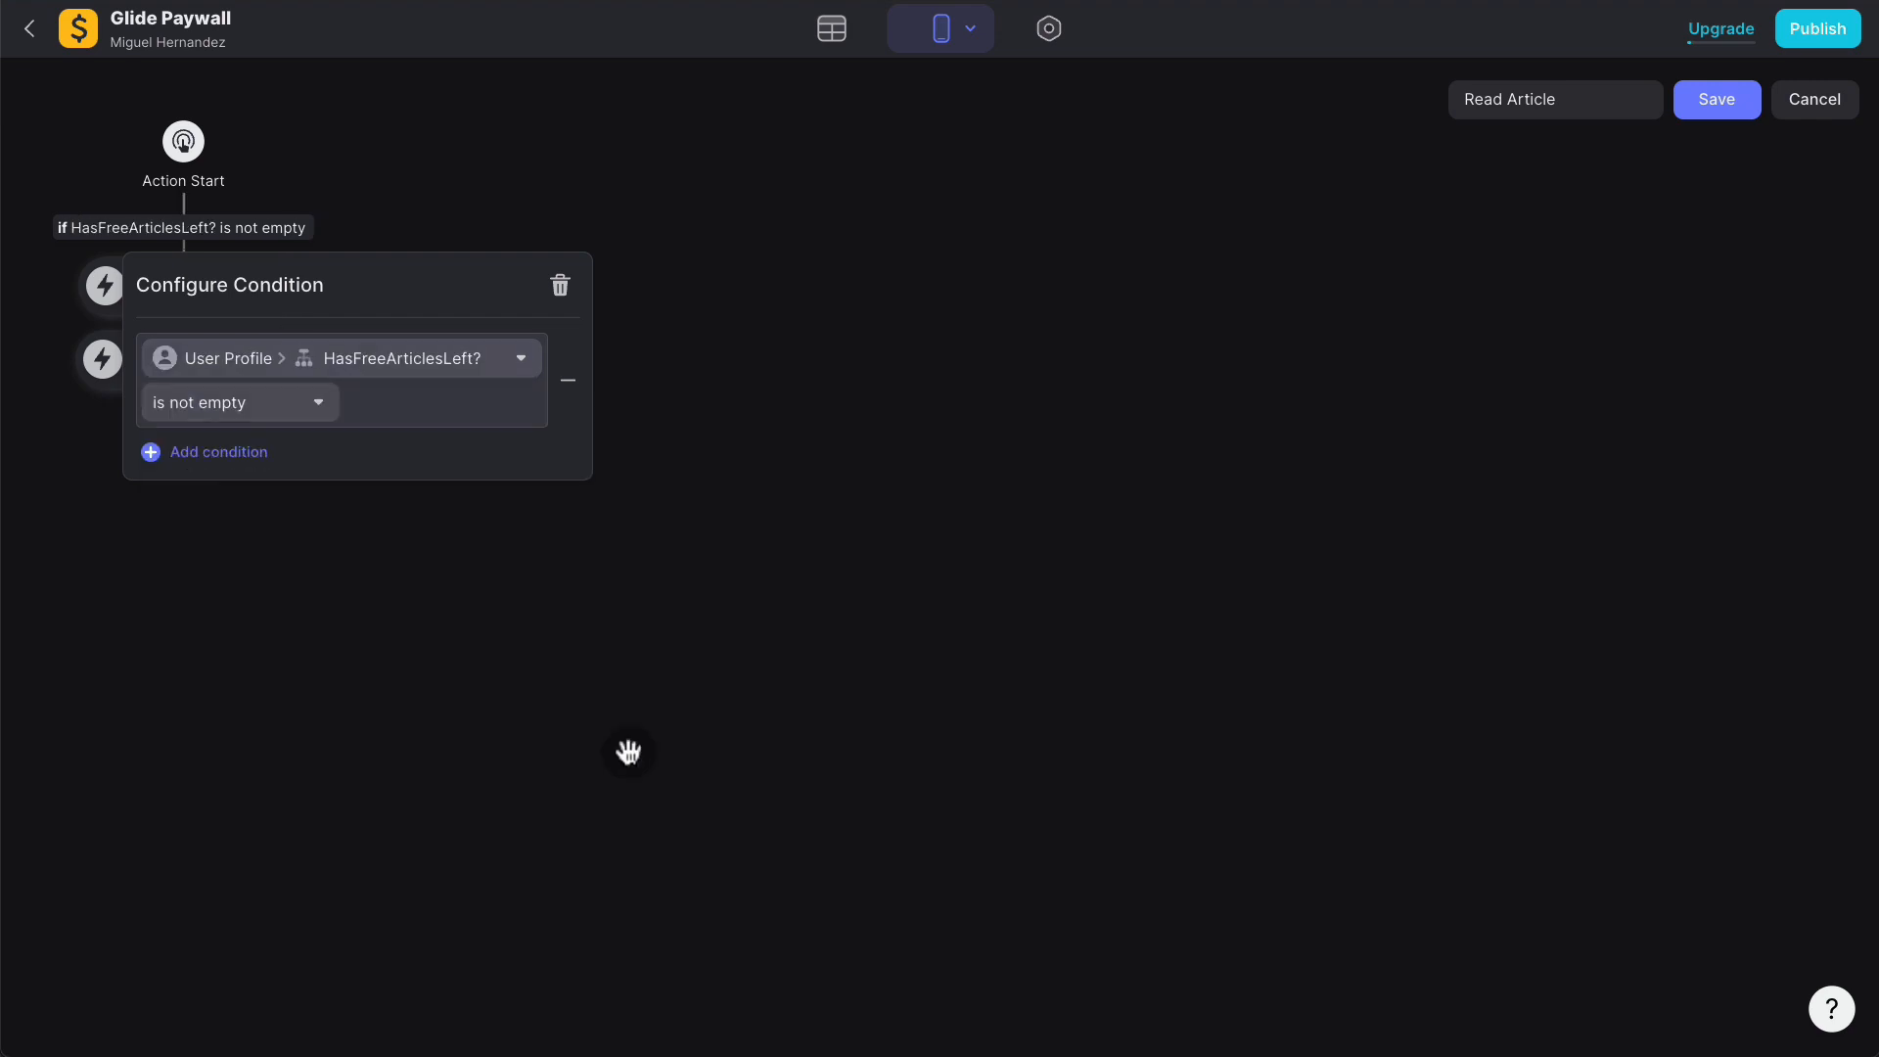
pyautogui.click(277, 388)
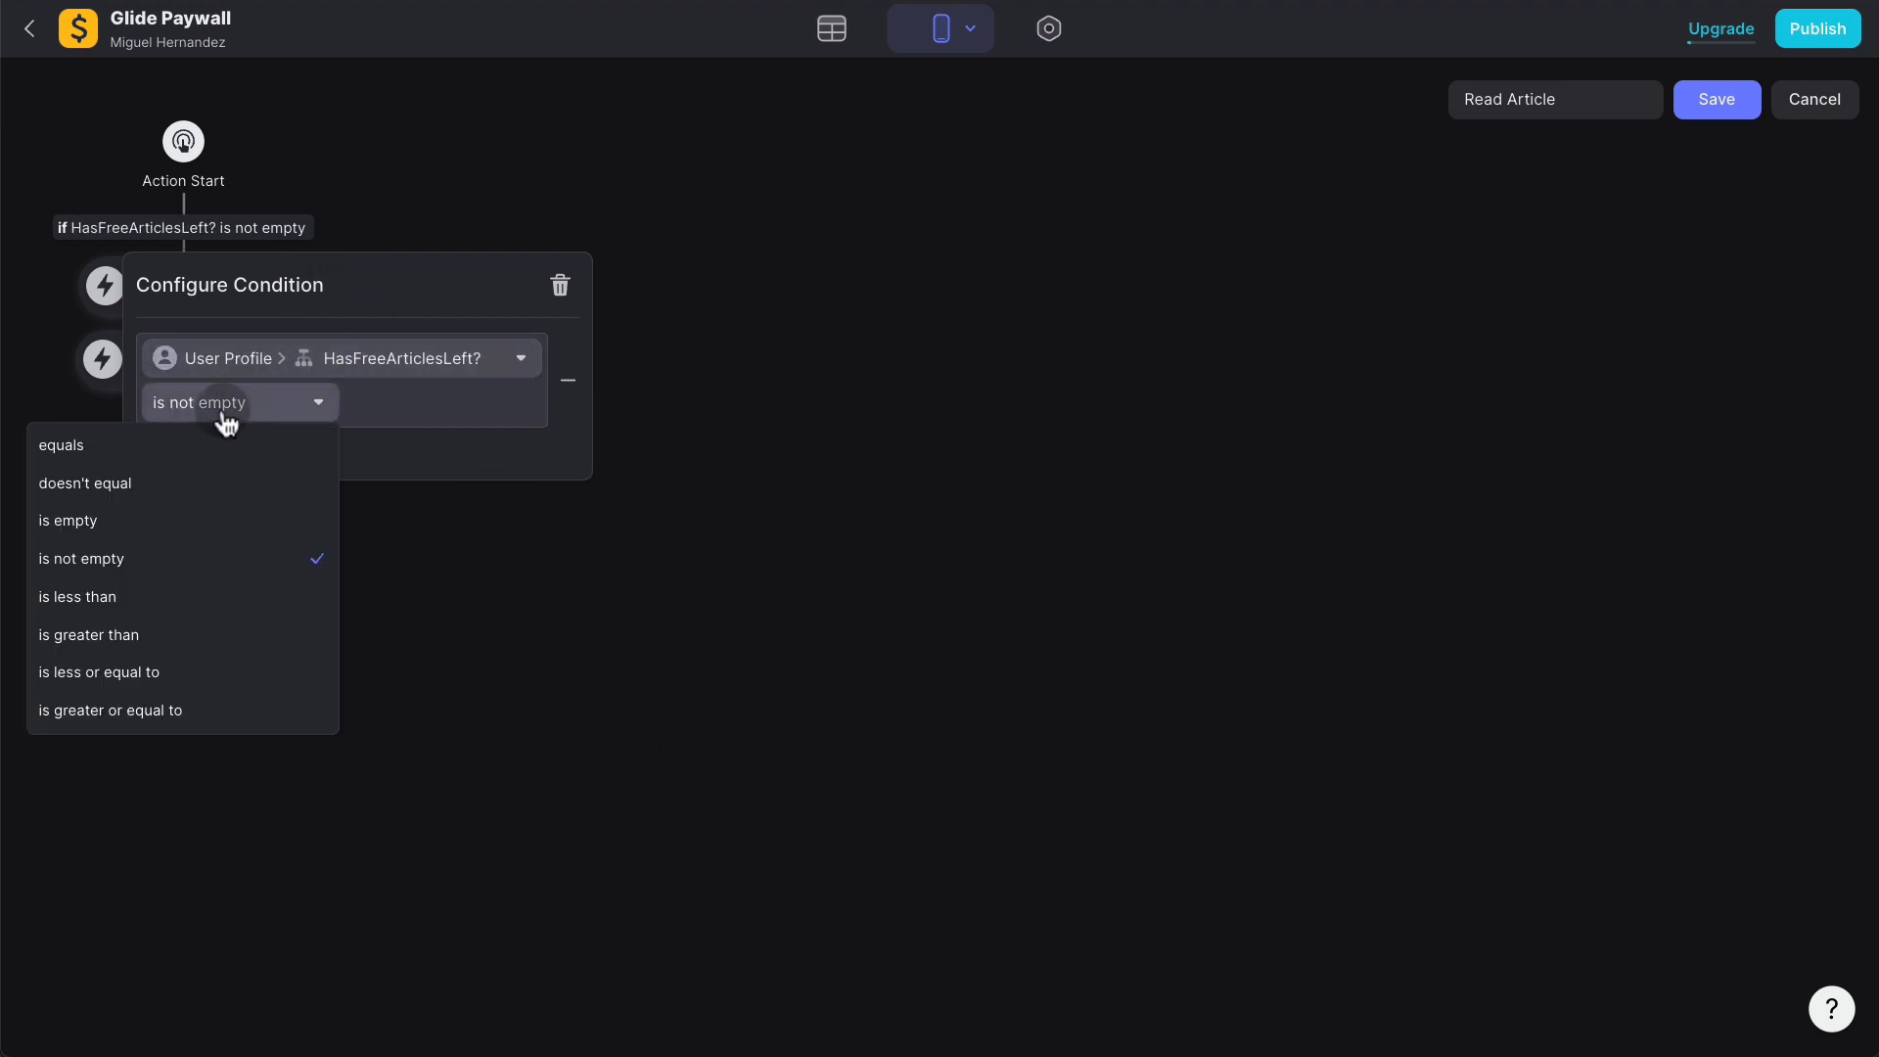
pyautogui.click(176, 440)
pyautogui.click(421, 402)
pyautogui.write('0')
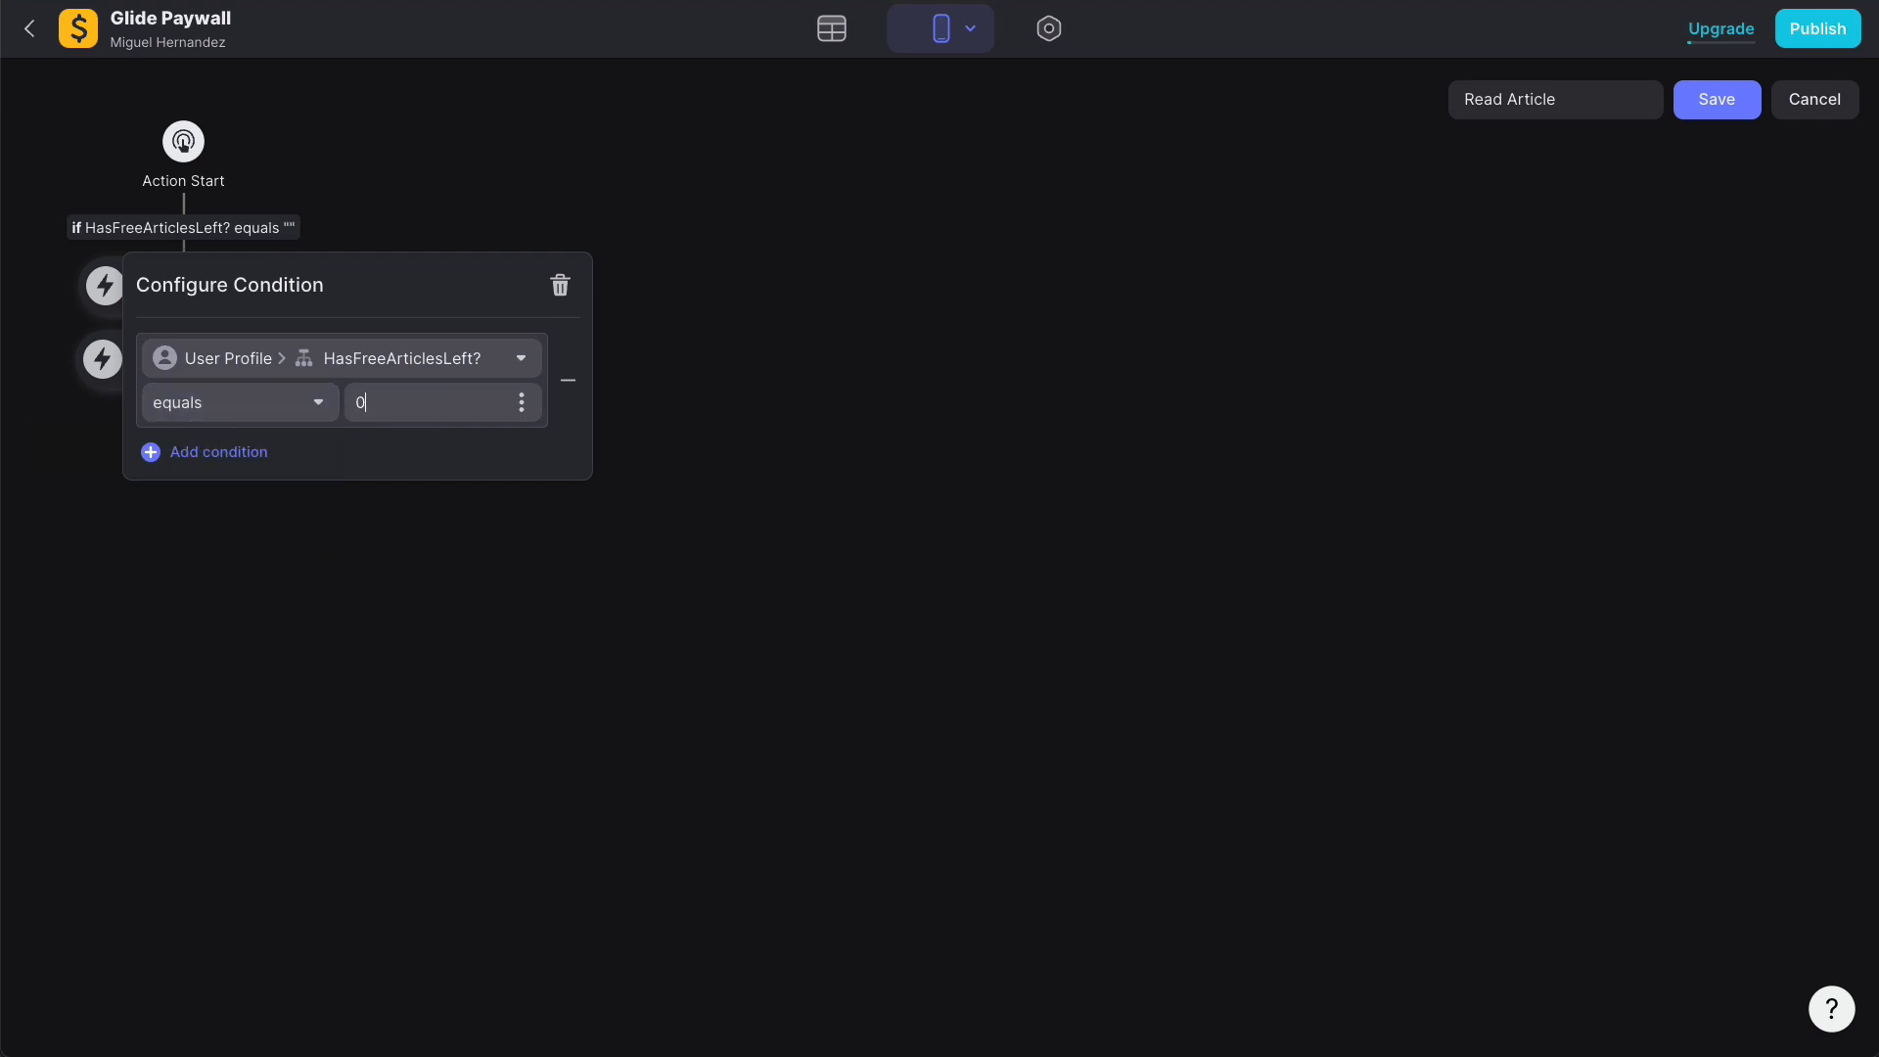
pyautogui.click(652, 389)
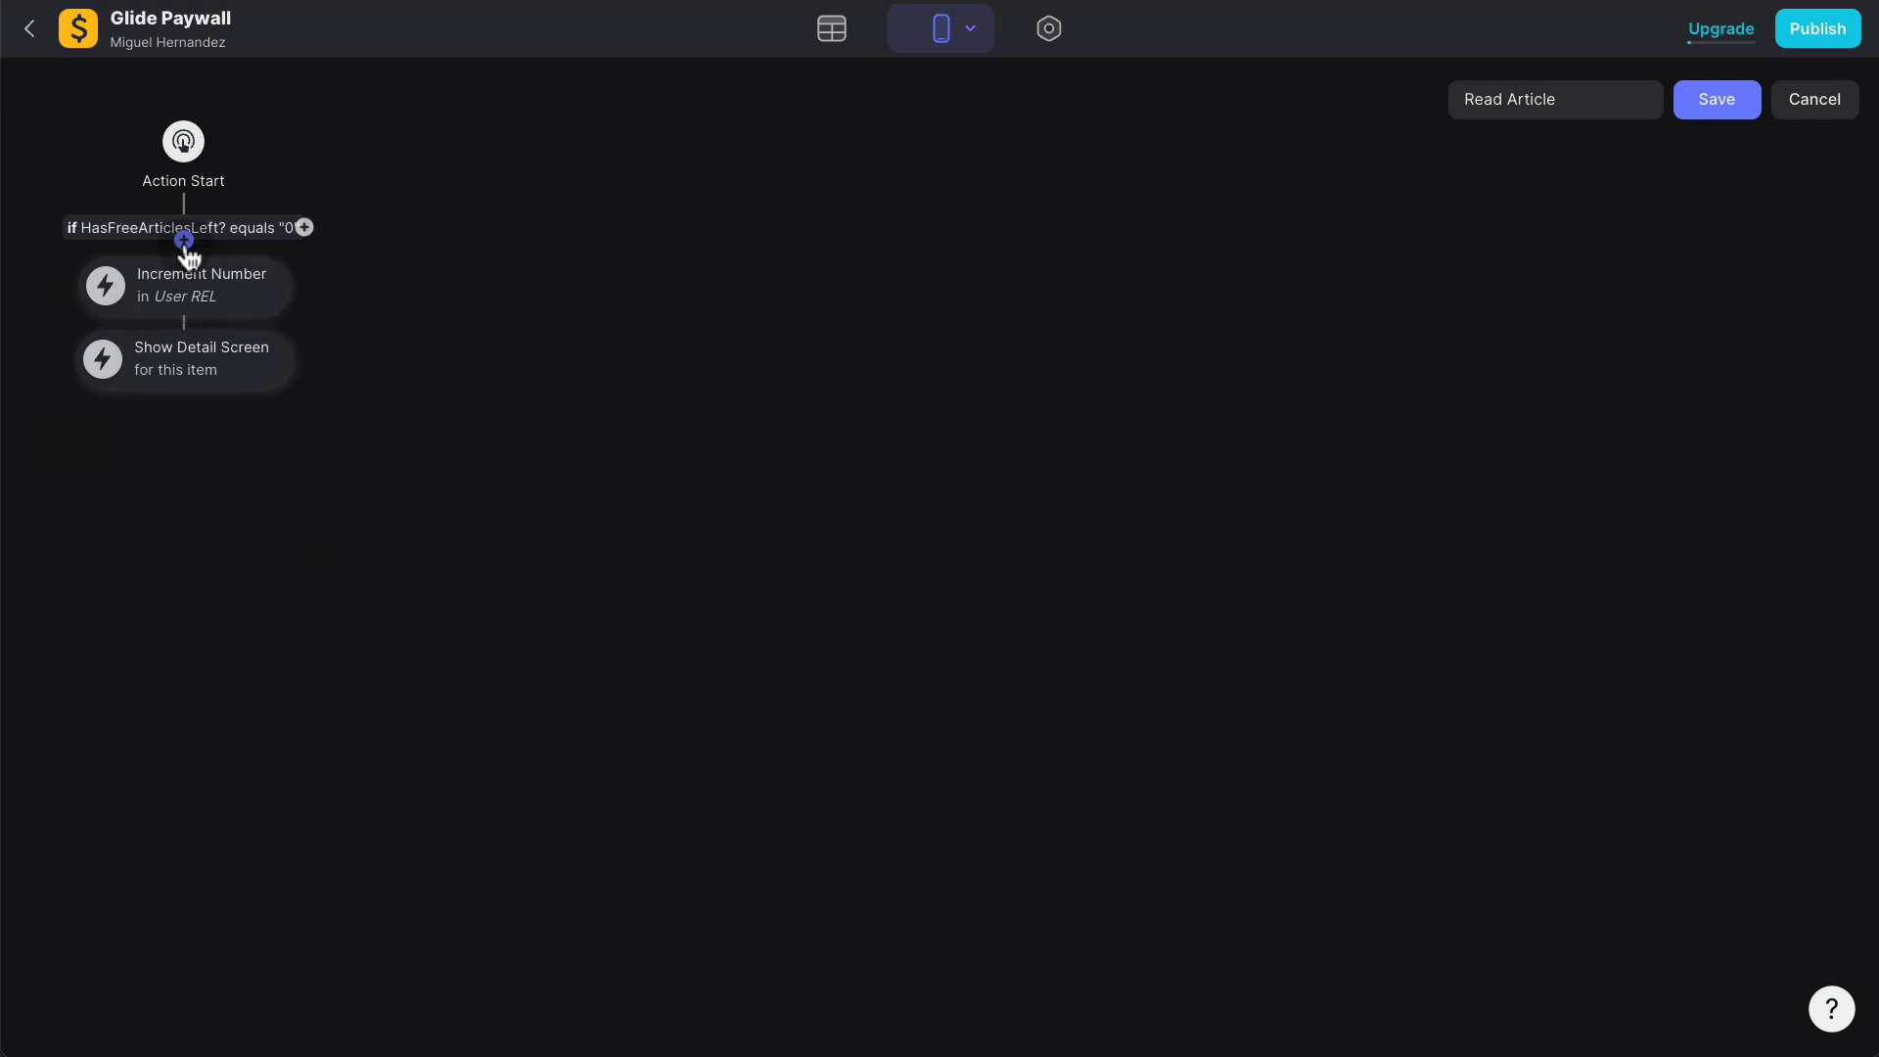
# Step: Add a Go to Tab action directly under the HasFreeArticlesLeft? condition and target the Paid Plans tab
pyautogui.click(184, 241)
pyautogui.write('tab')
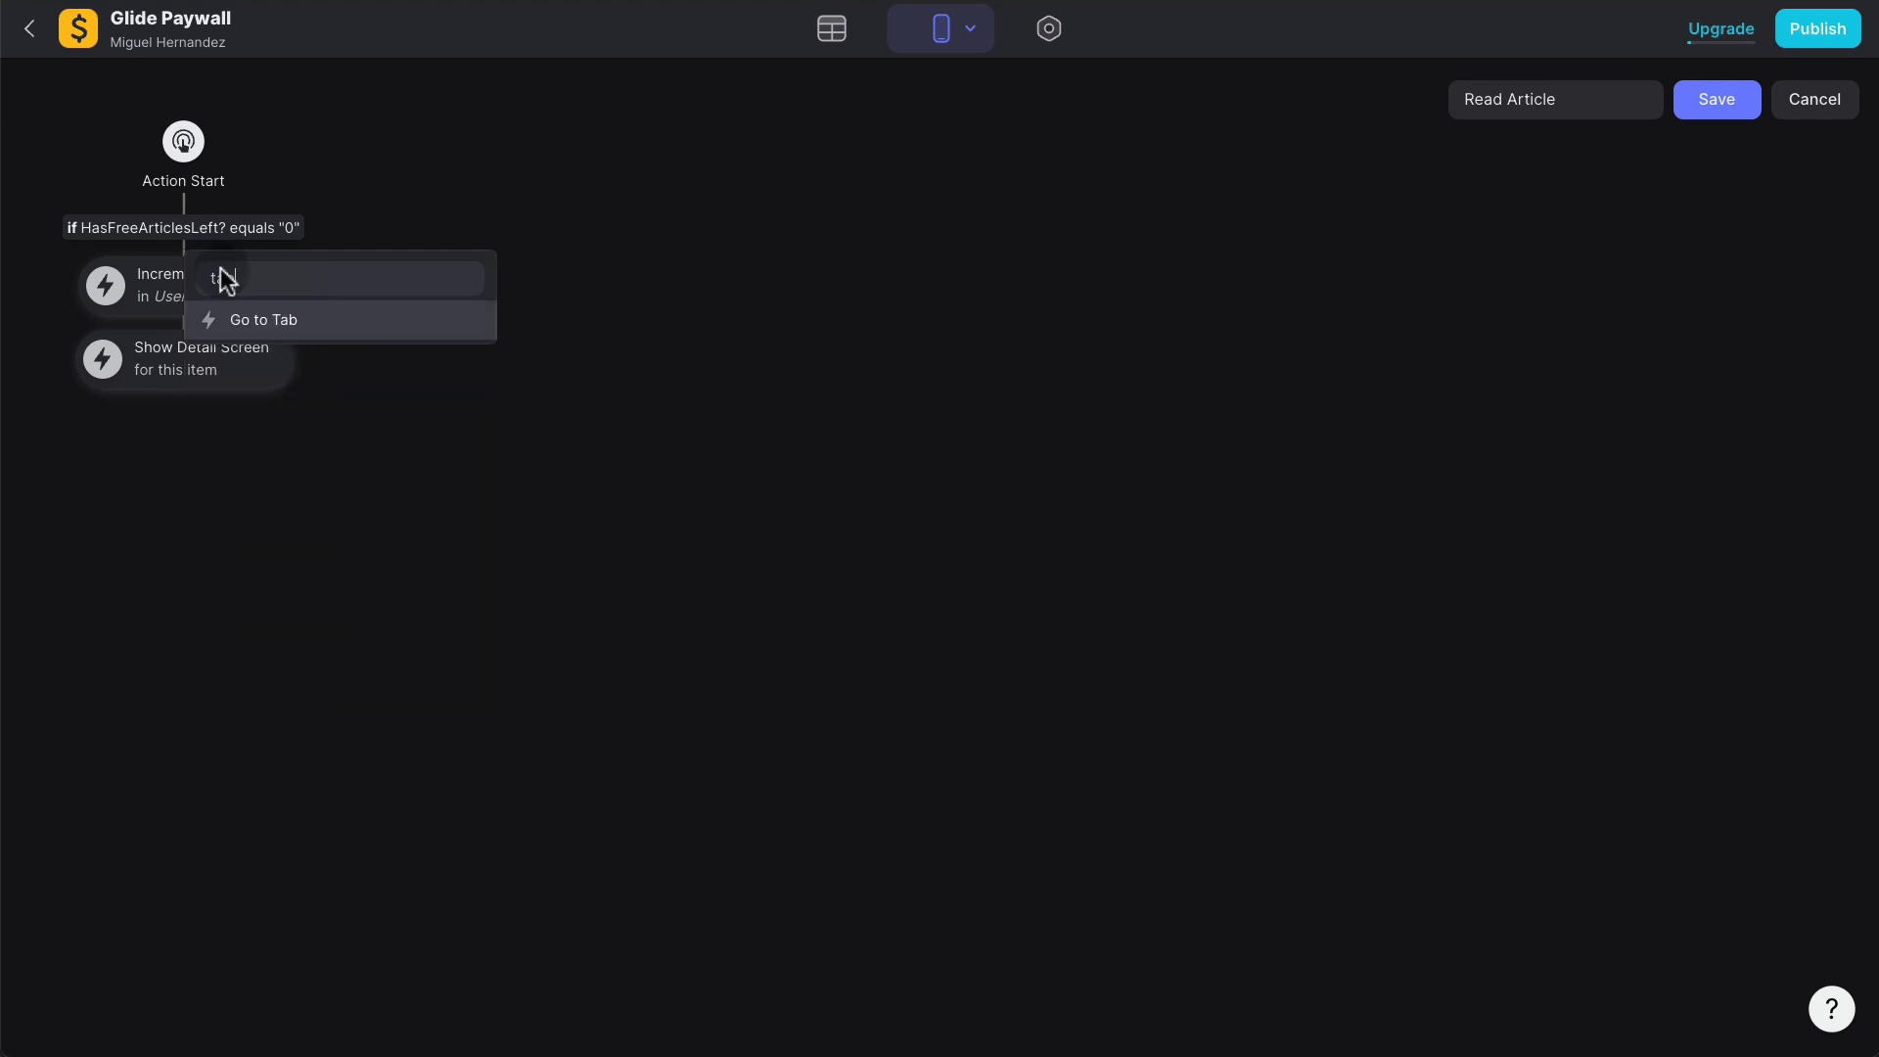
pyautogui.click(252, 315)
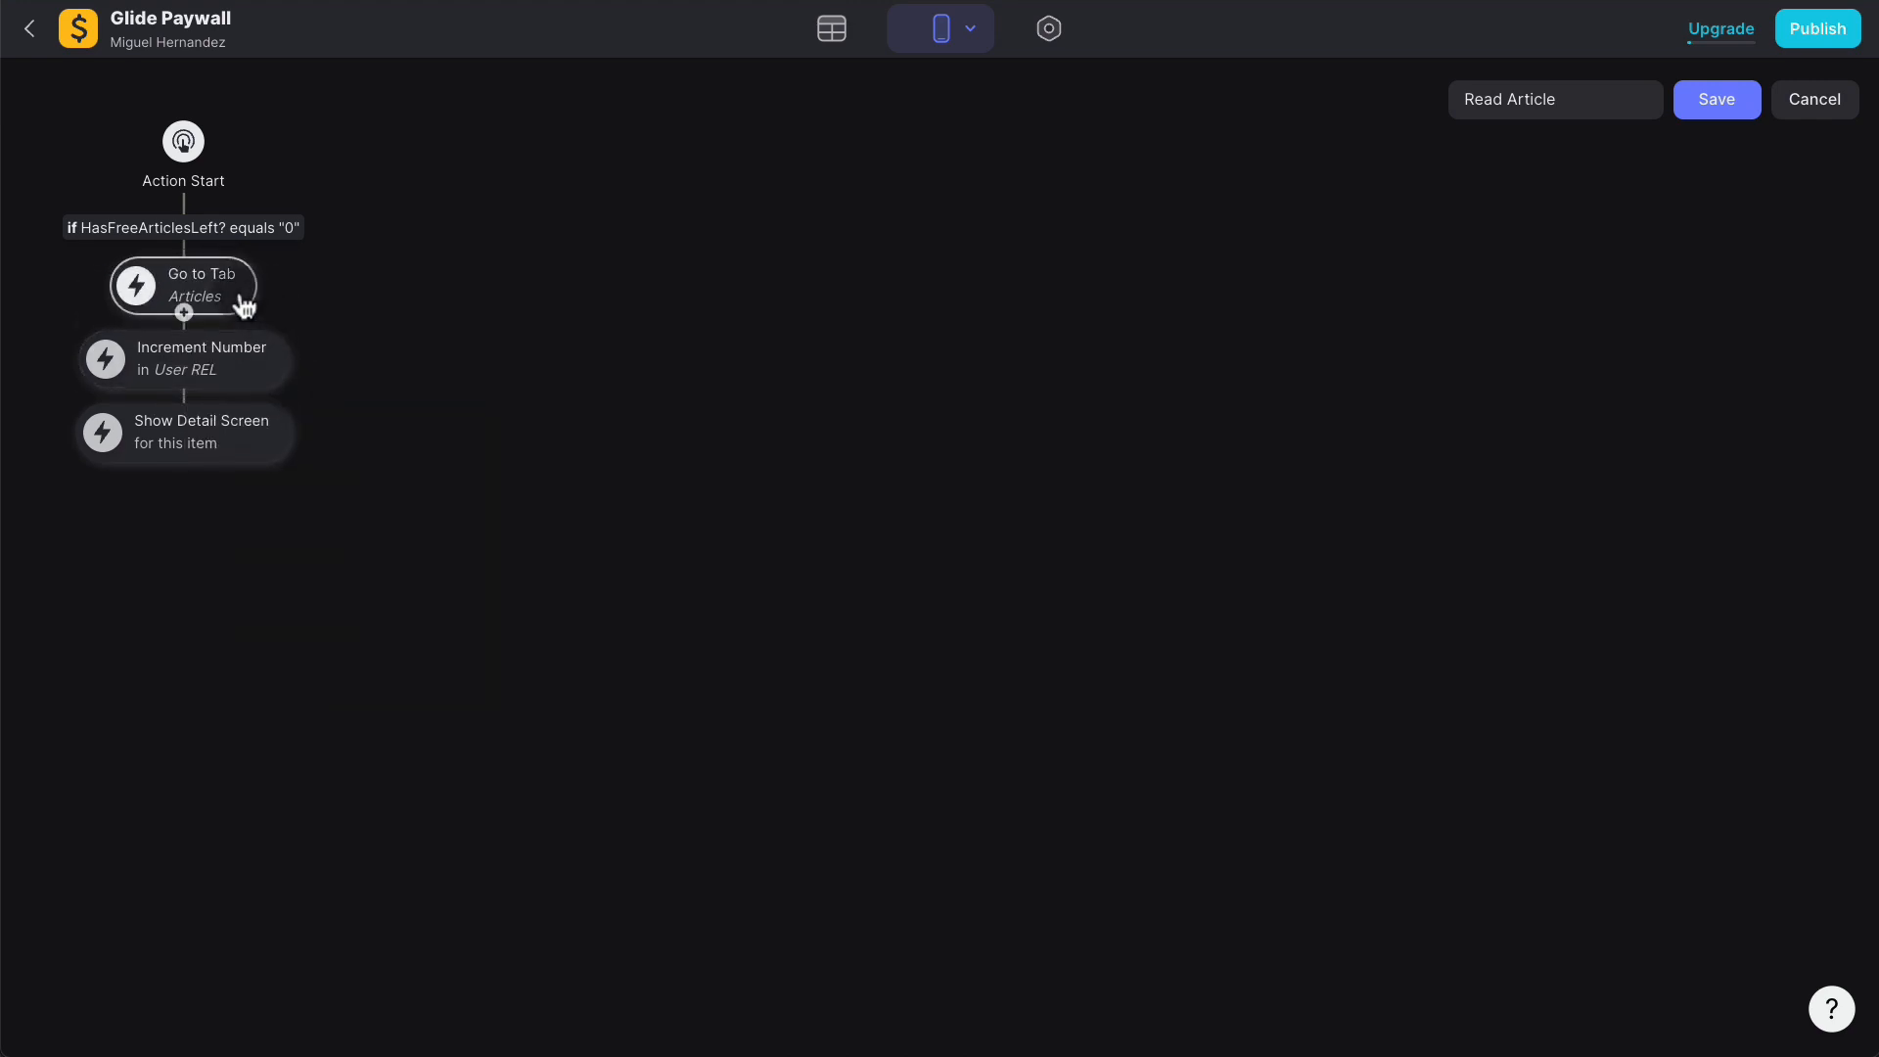
pyautogui.click(244, 305)
pyautogui.click(348, 480)
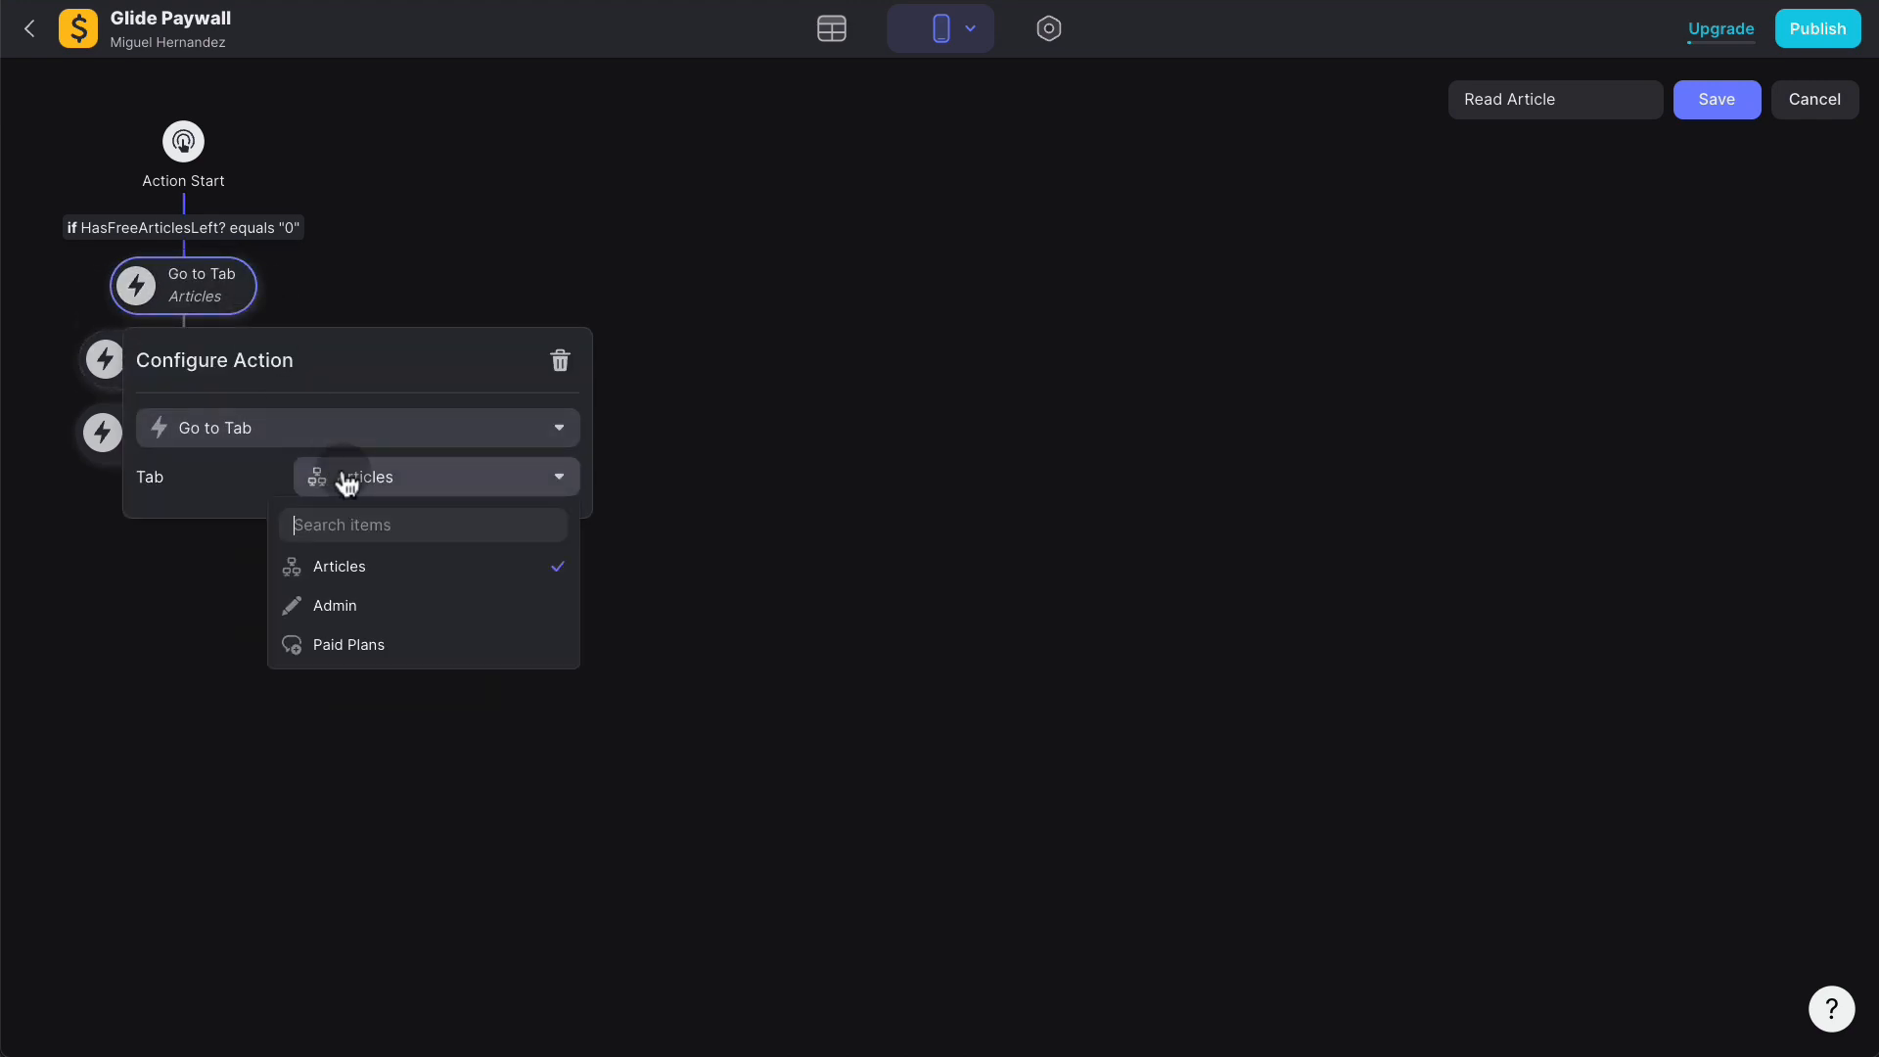
pyautogui.click(407, 642)
pyautogui.click(734, 512)
# Step: Add an else branch holding Increment Number followed by Show Detail Screen, and save the Read Article action
pyautogui.moveTo(306, 240)
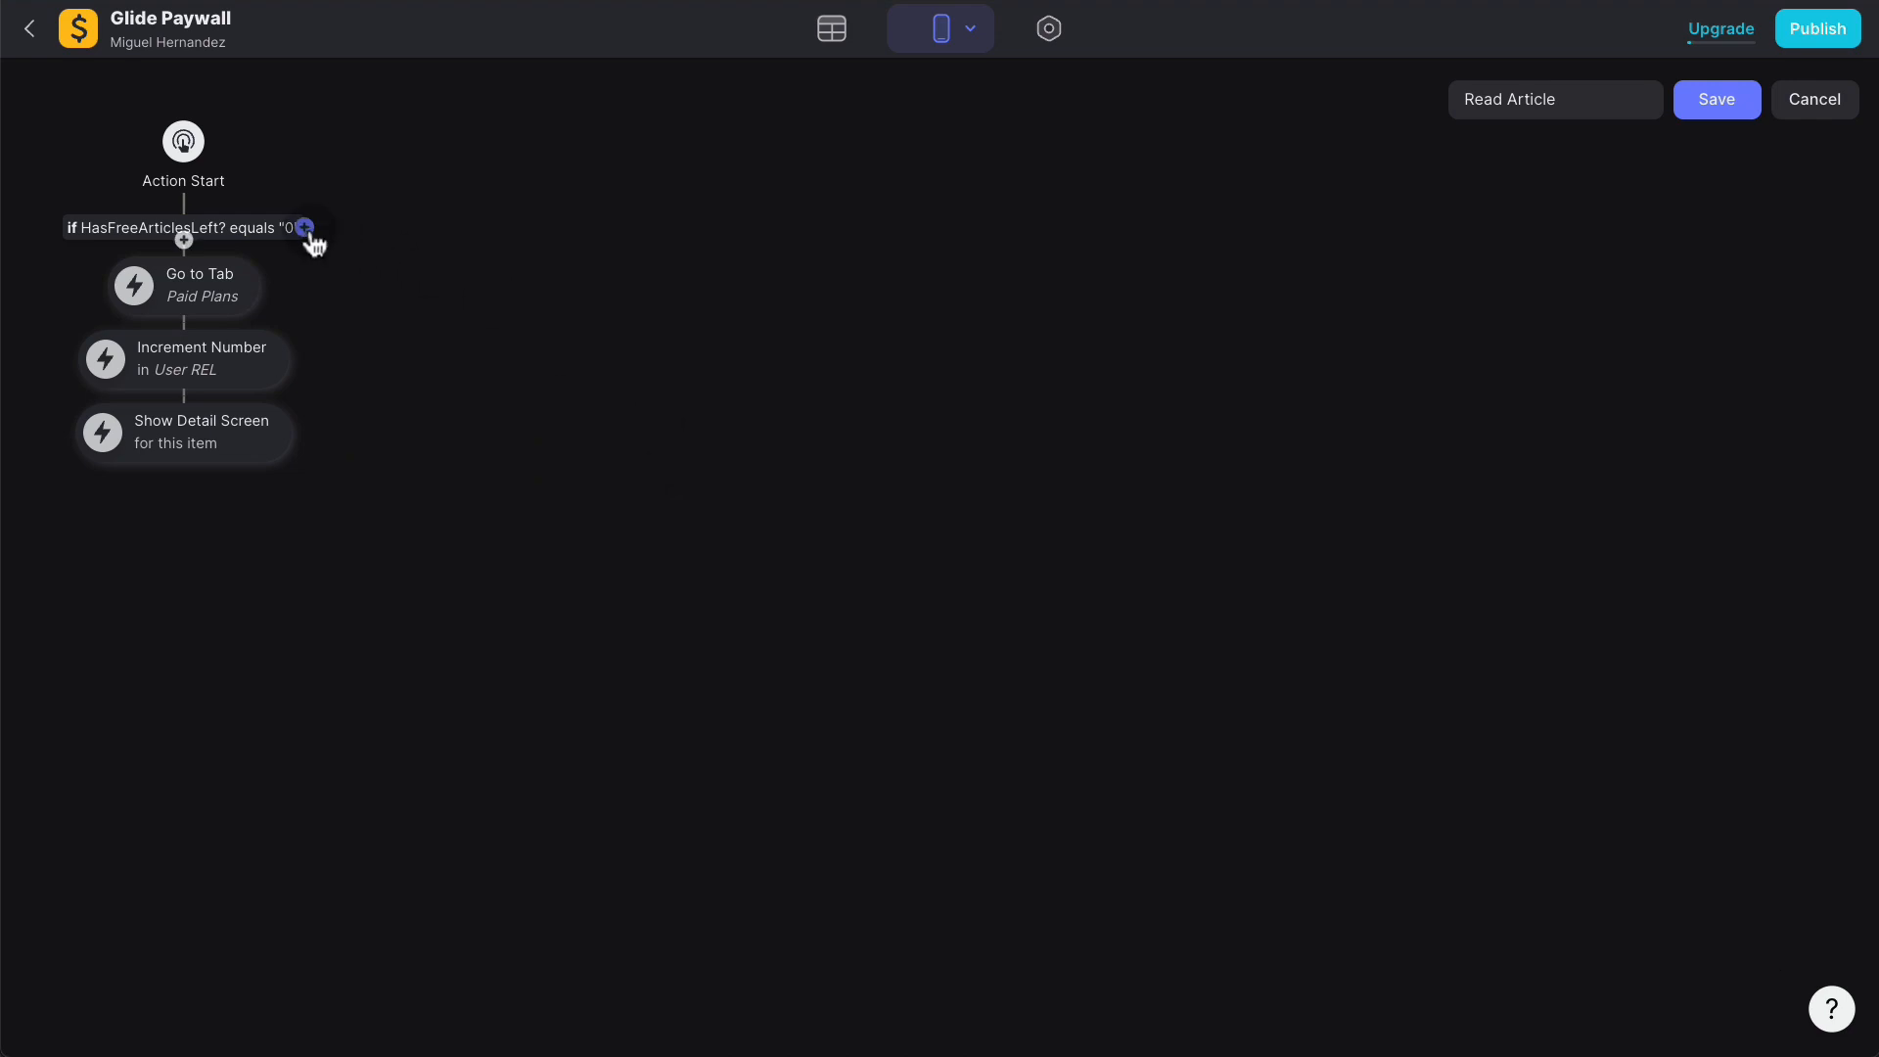
pyautogui.click(305, 227)
pyautogui.moveTo(223, 369); pyautogui.dragTo(558, 228)
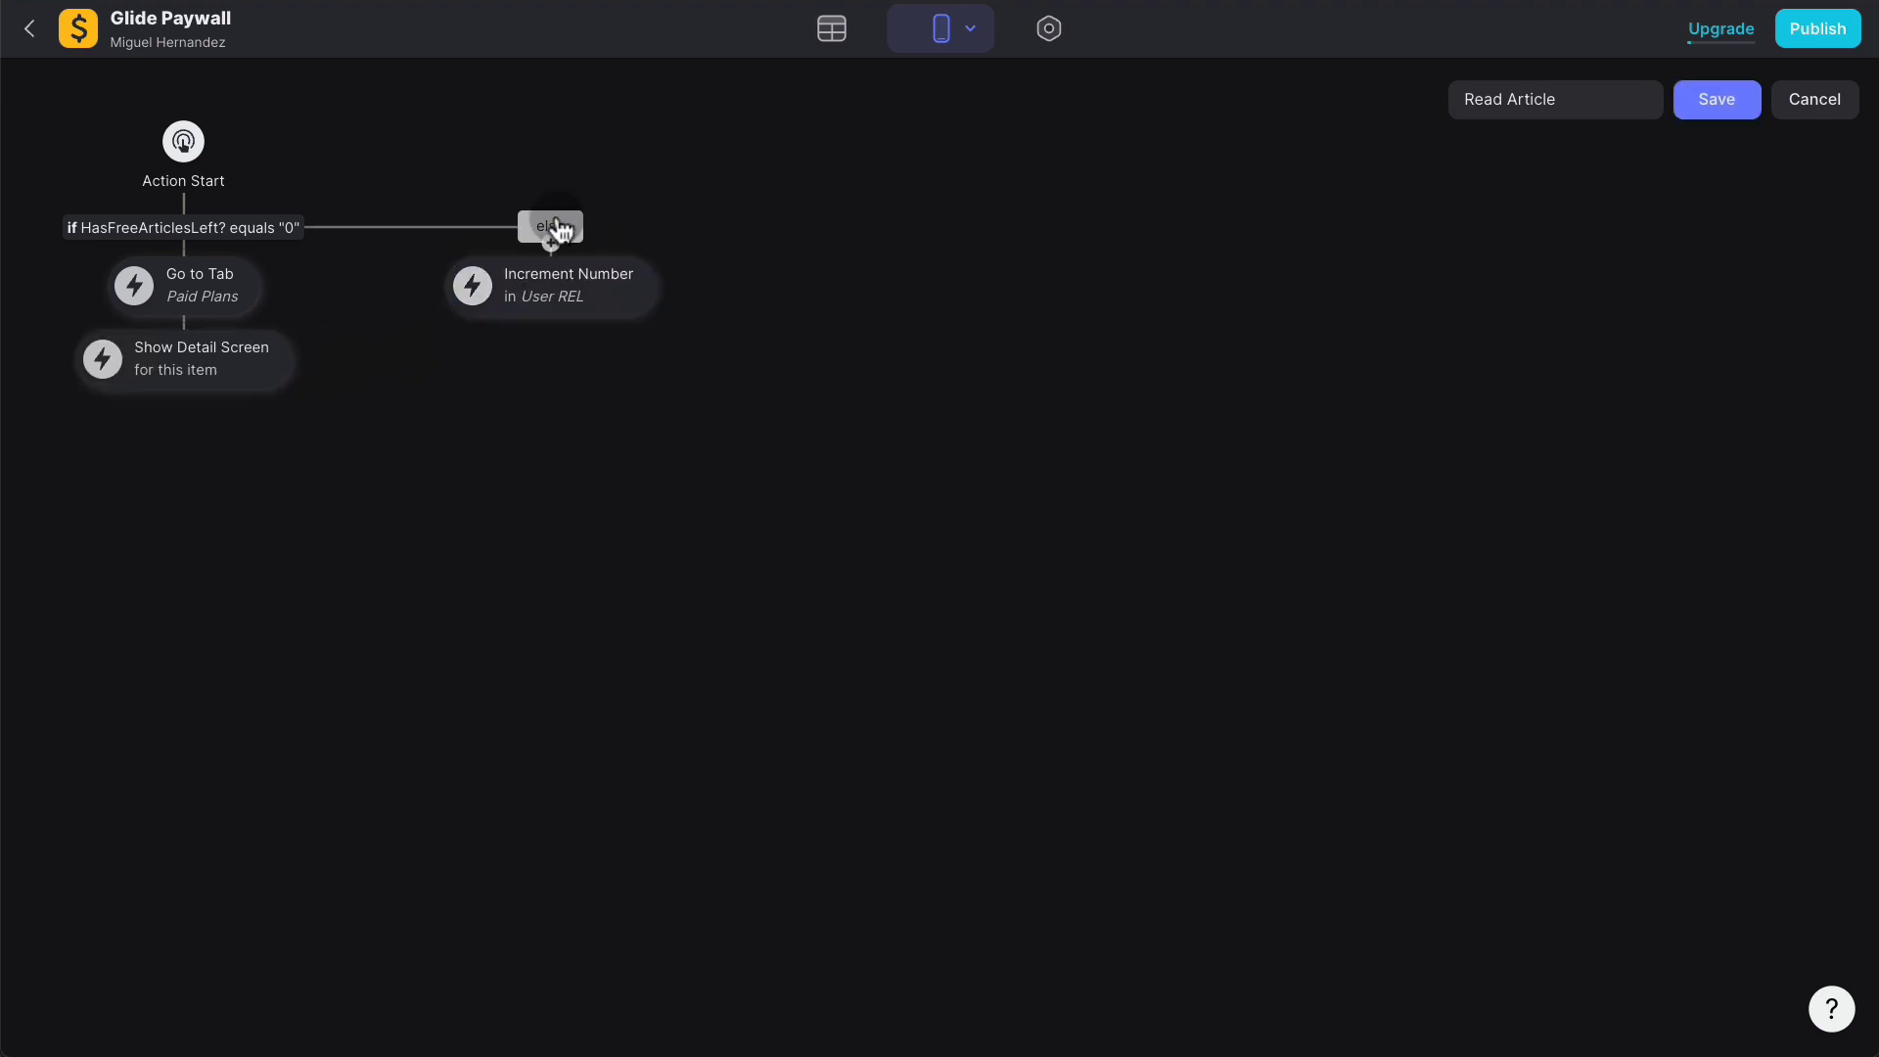
pyautogui.moveTo(197, 385); pyautogui.dragTo(548, 284)
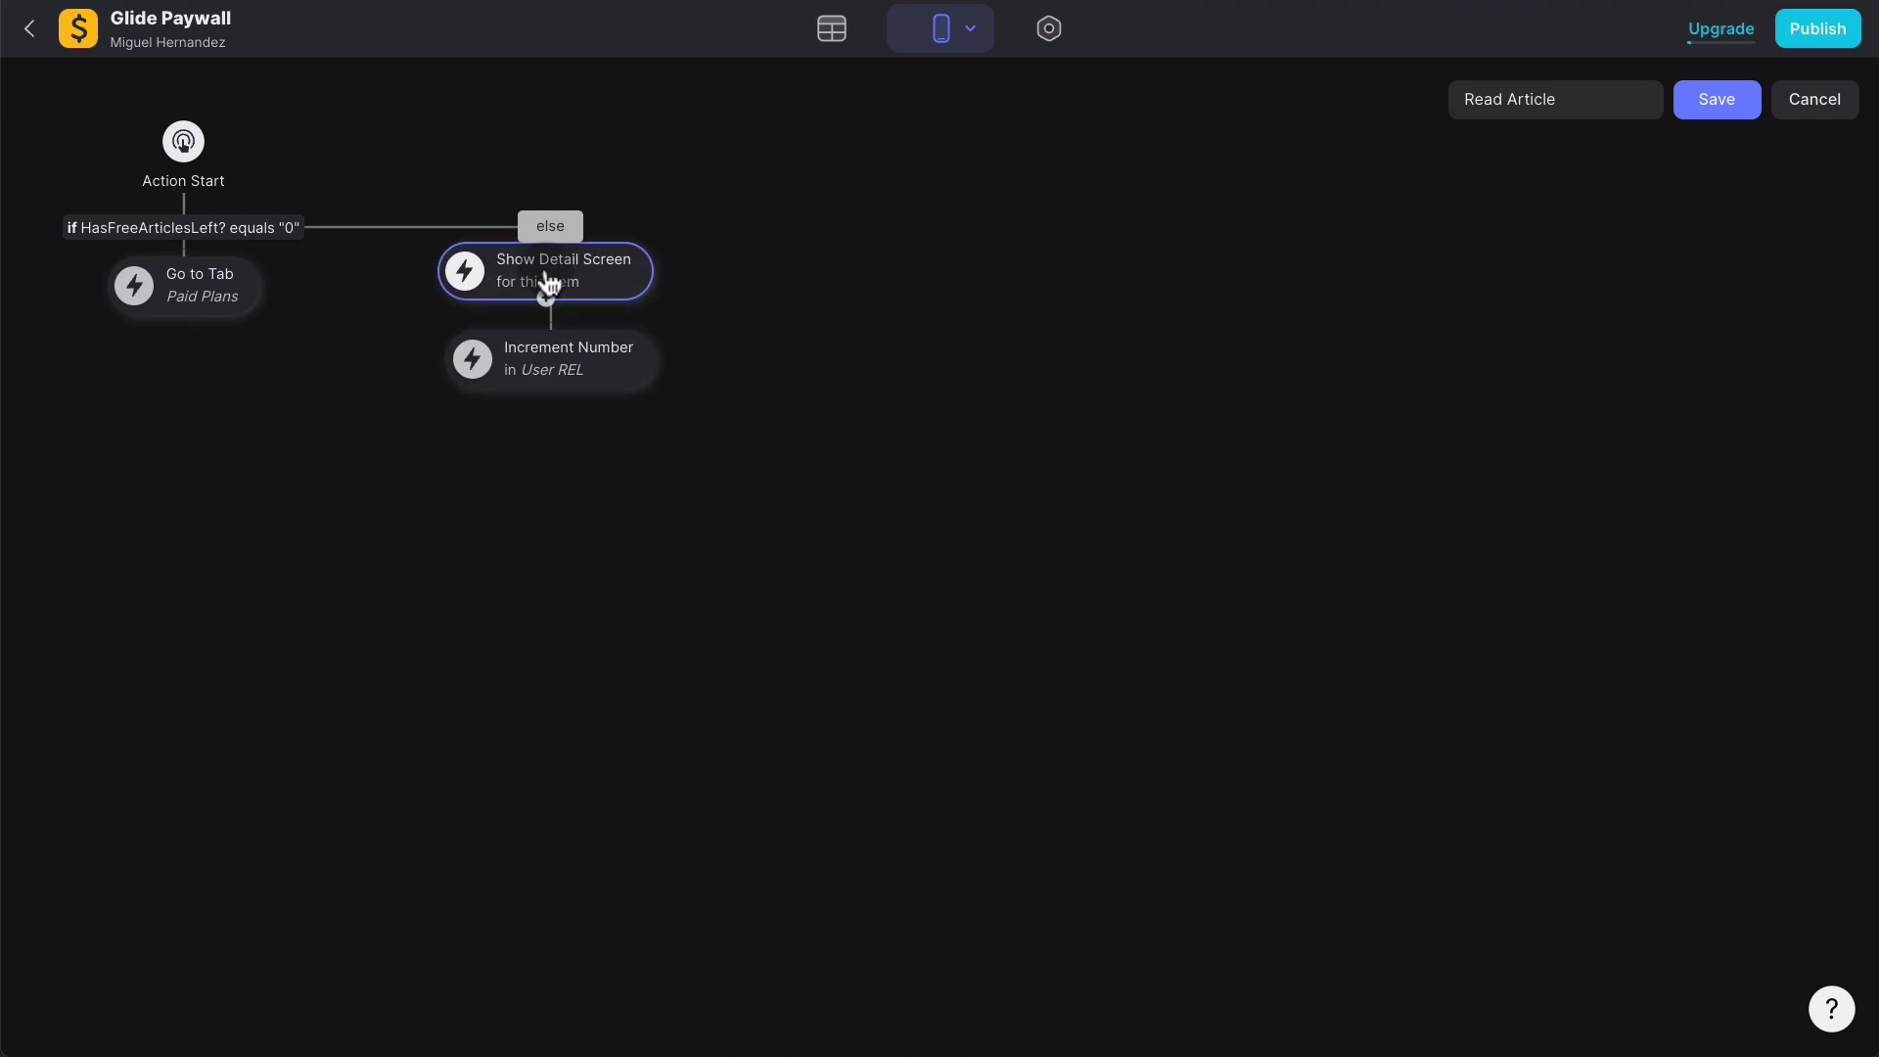
pyautogui.moveTo(567, 357); pyautogui.dragTo(560, 313)
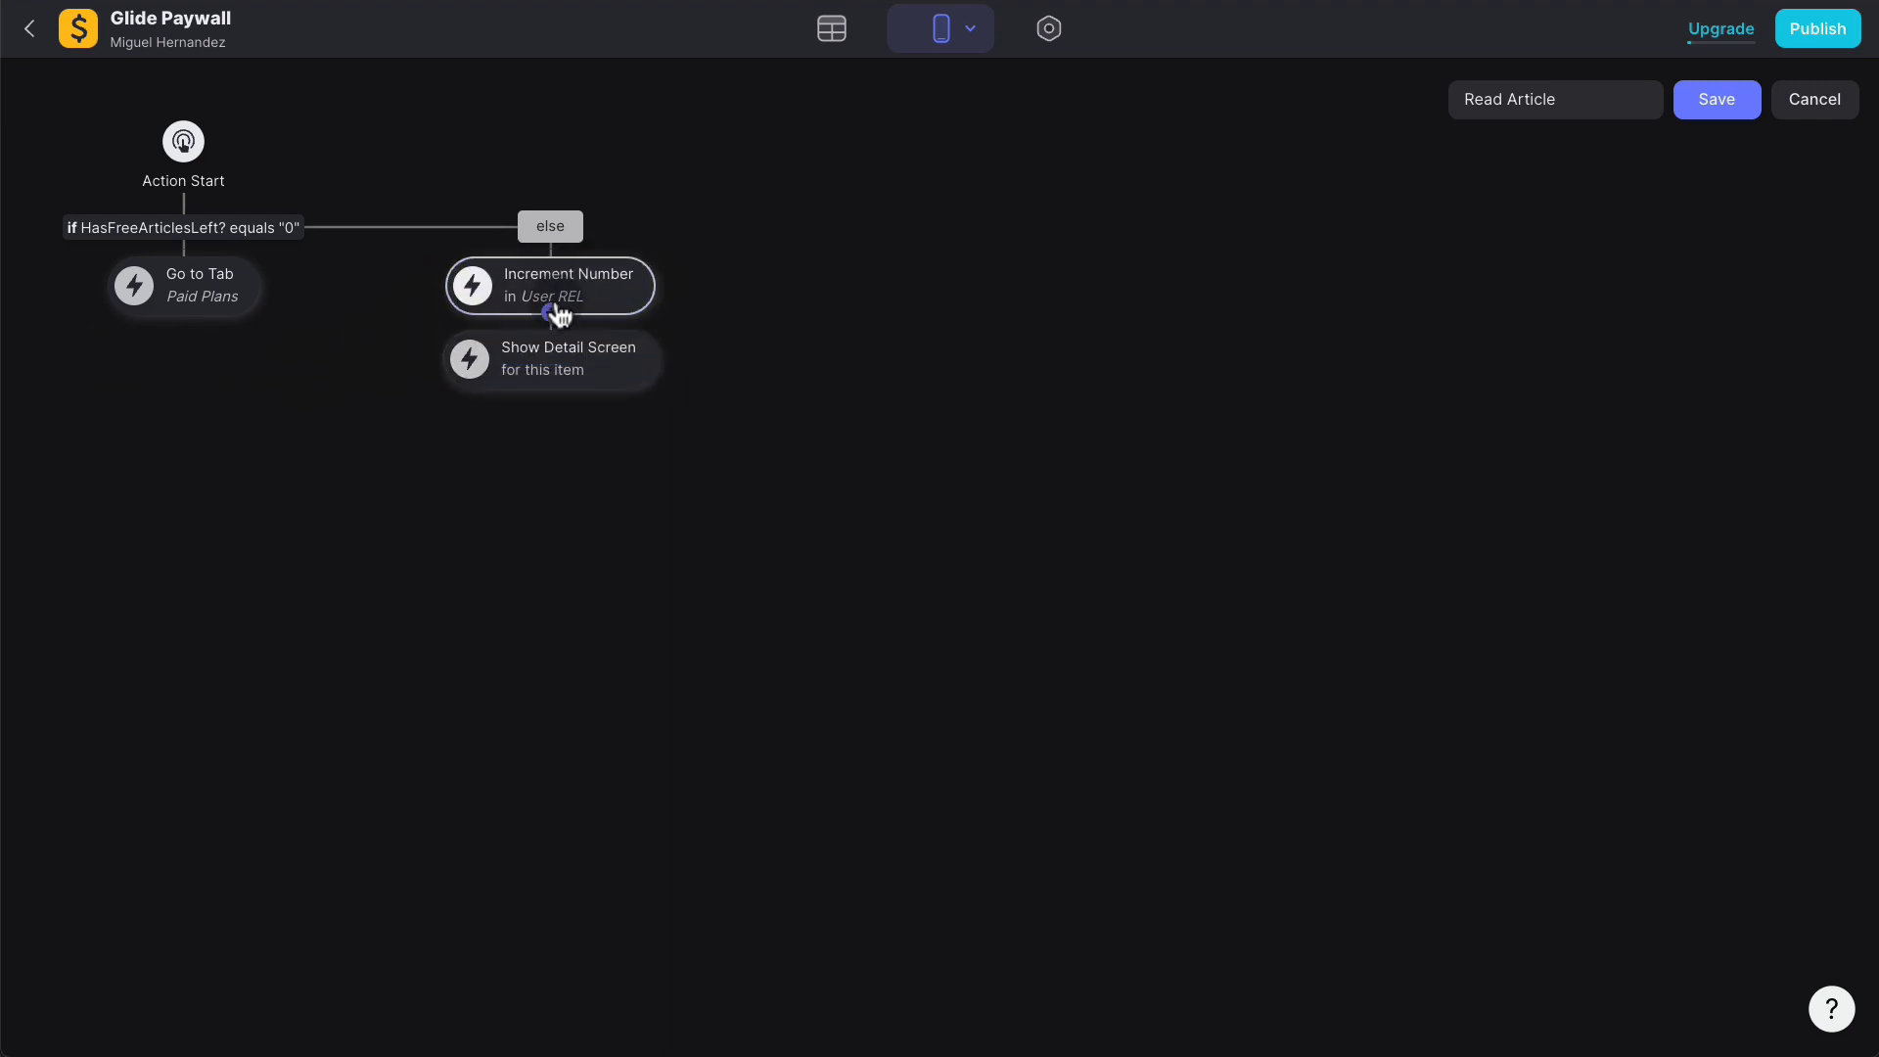
pyautogui.click(1745, 111)
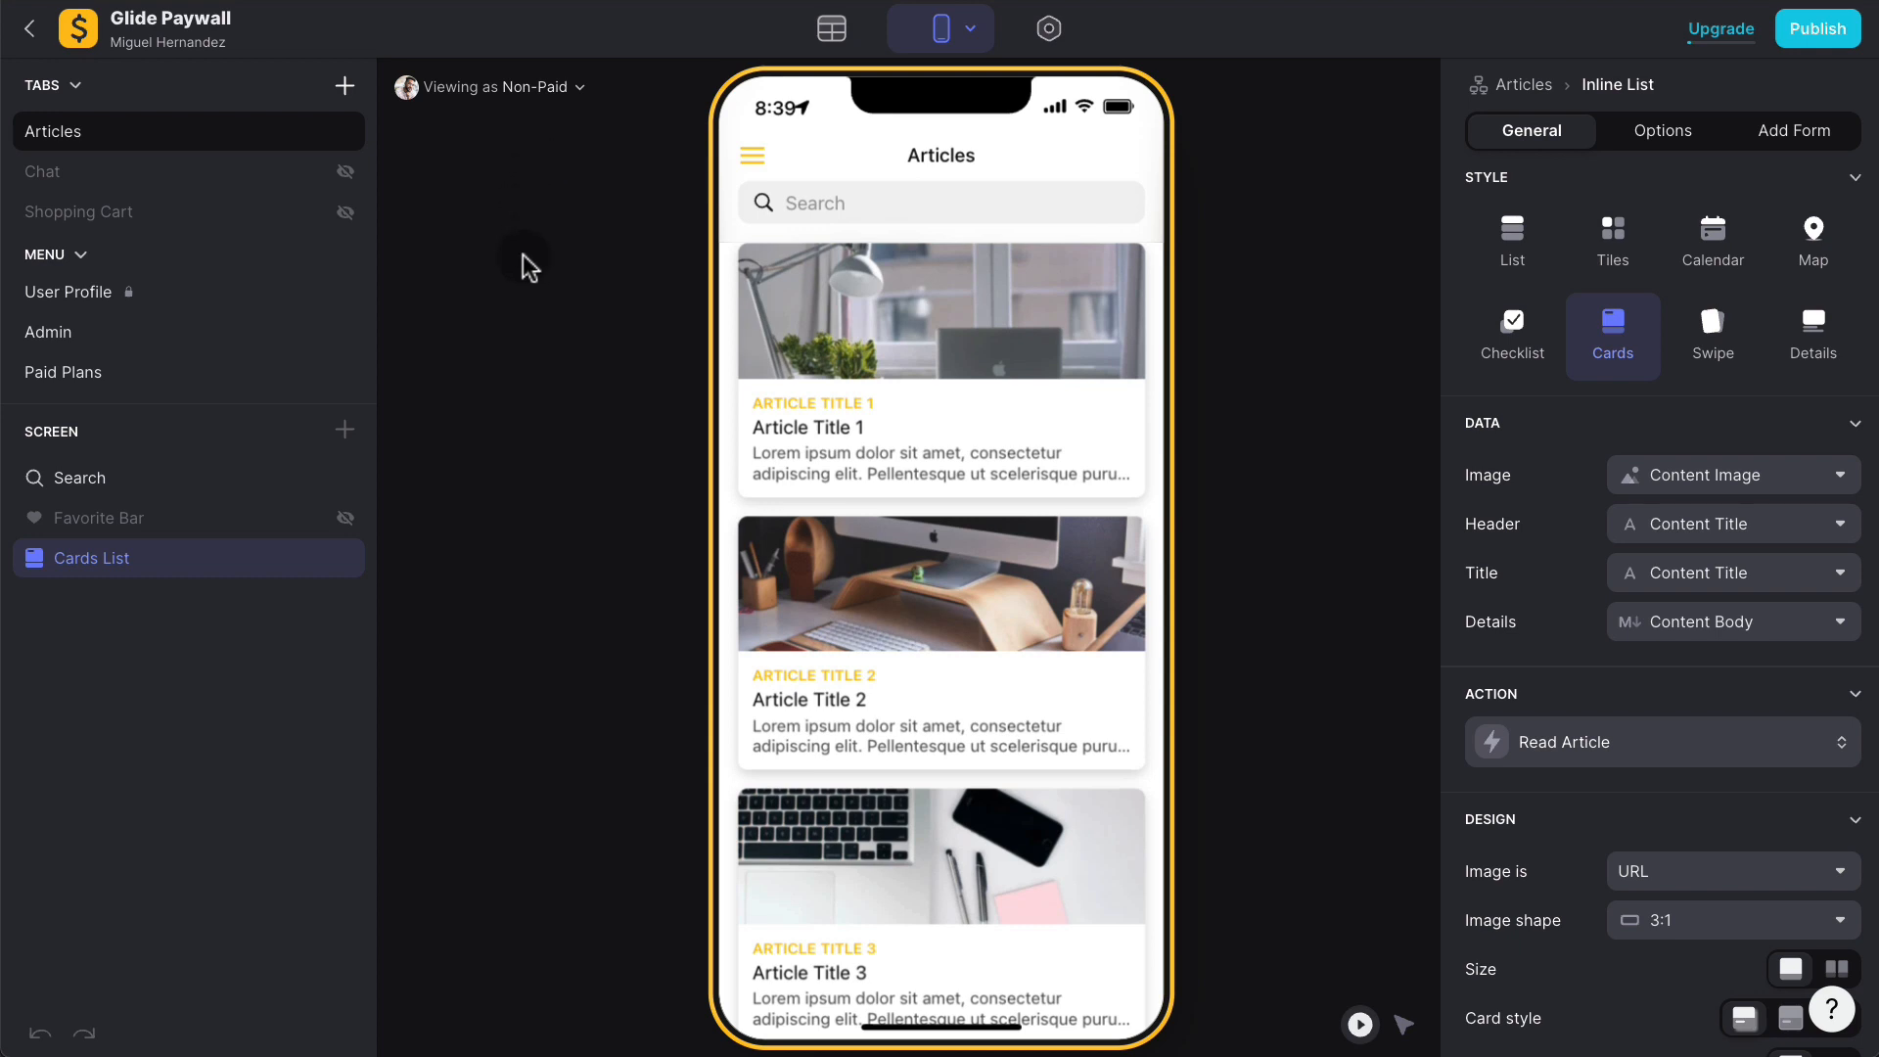
# Step: Test the paywall by opening Article Title 1 in the preview as the Non-Paid user, and return to the articles list
pyautogui.click(939, 315)
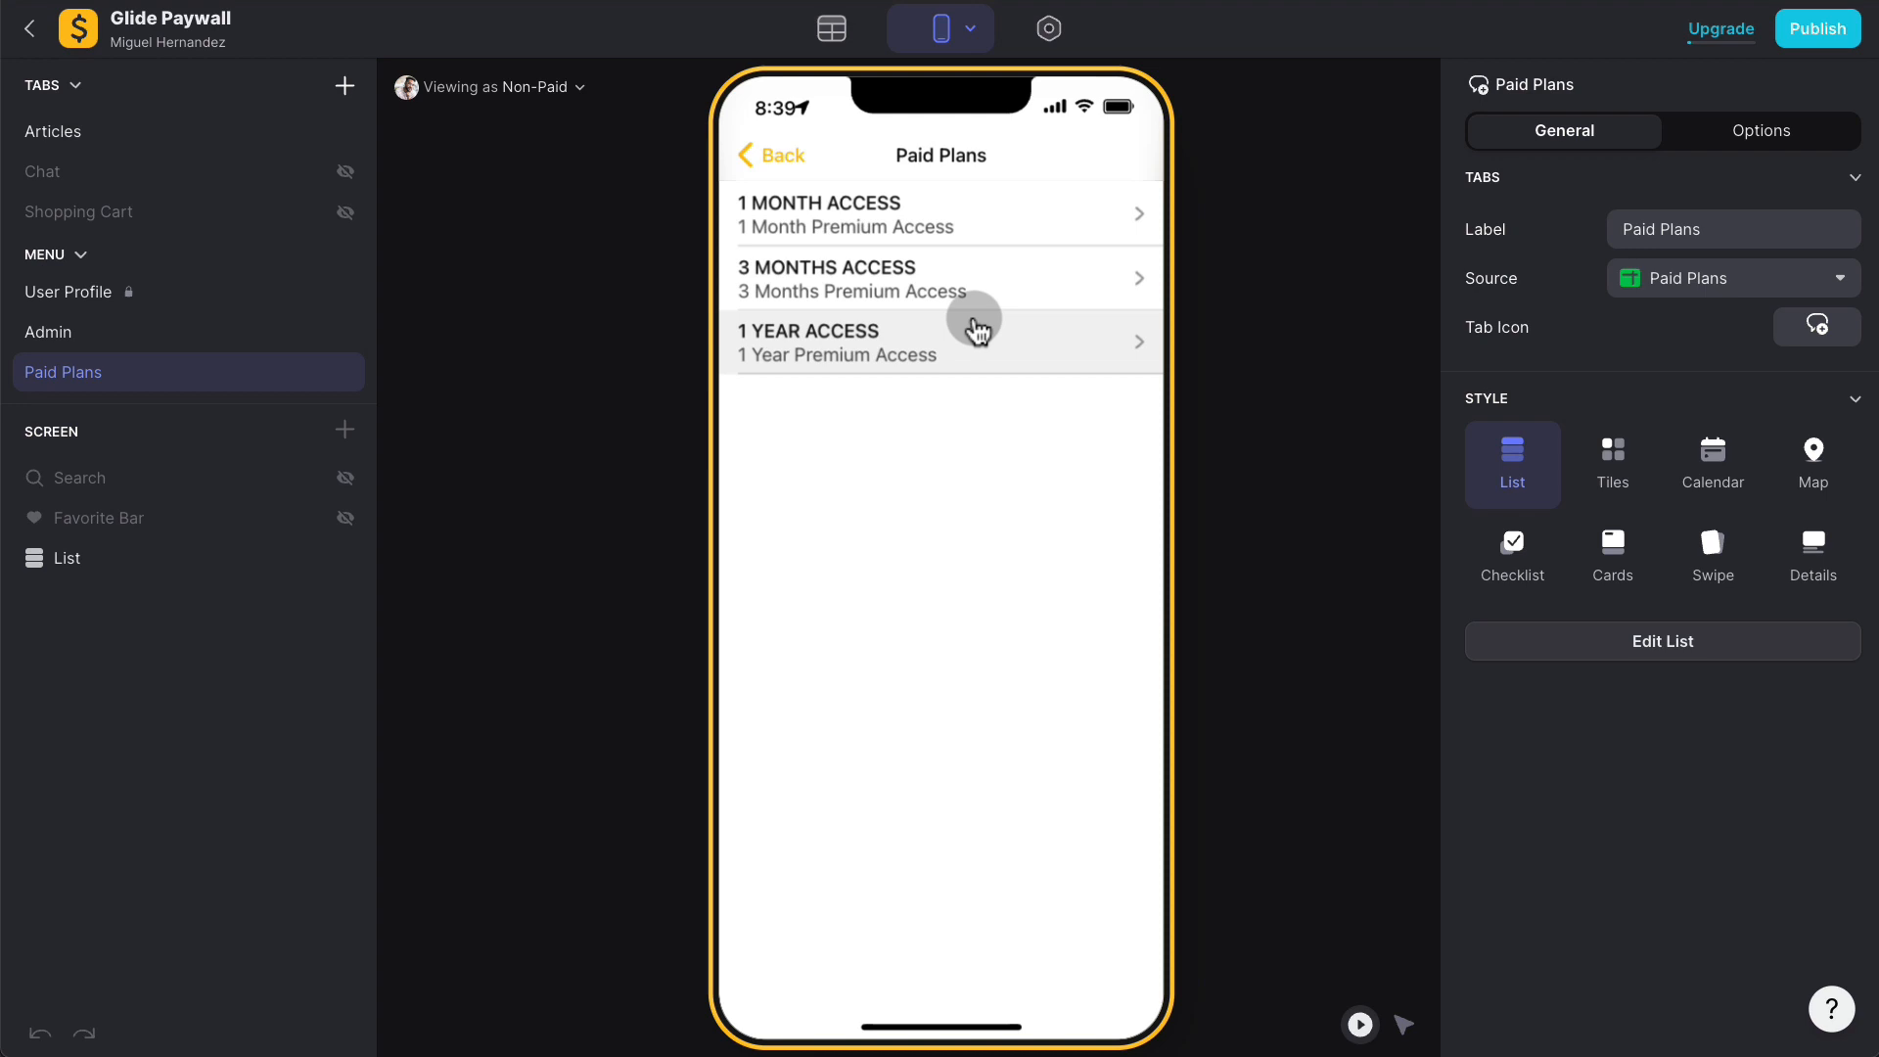
pyautogui.click(797, 168)
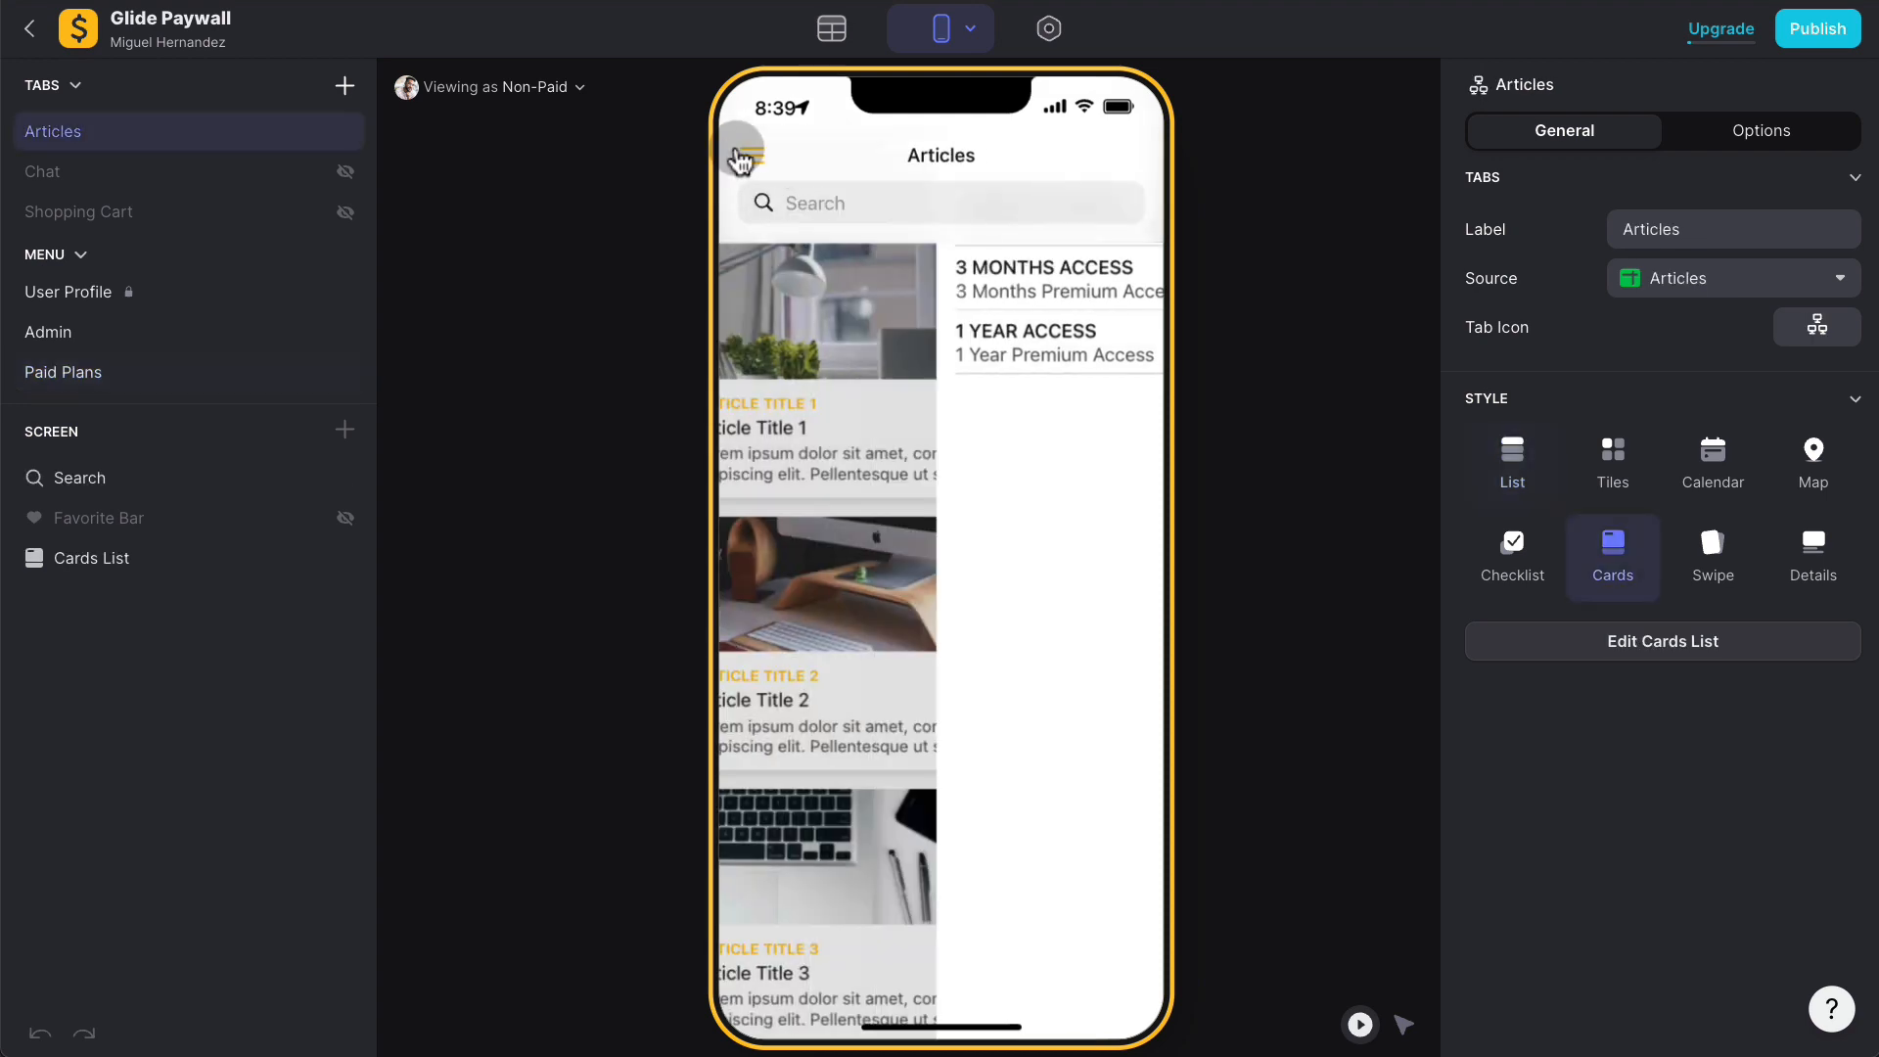
# Step: Switch the preview to view the app as the Paid user
pyautogui.click(499, 88)
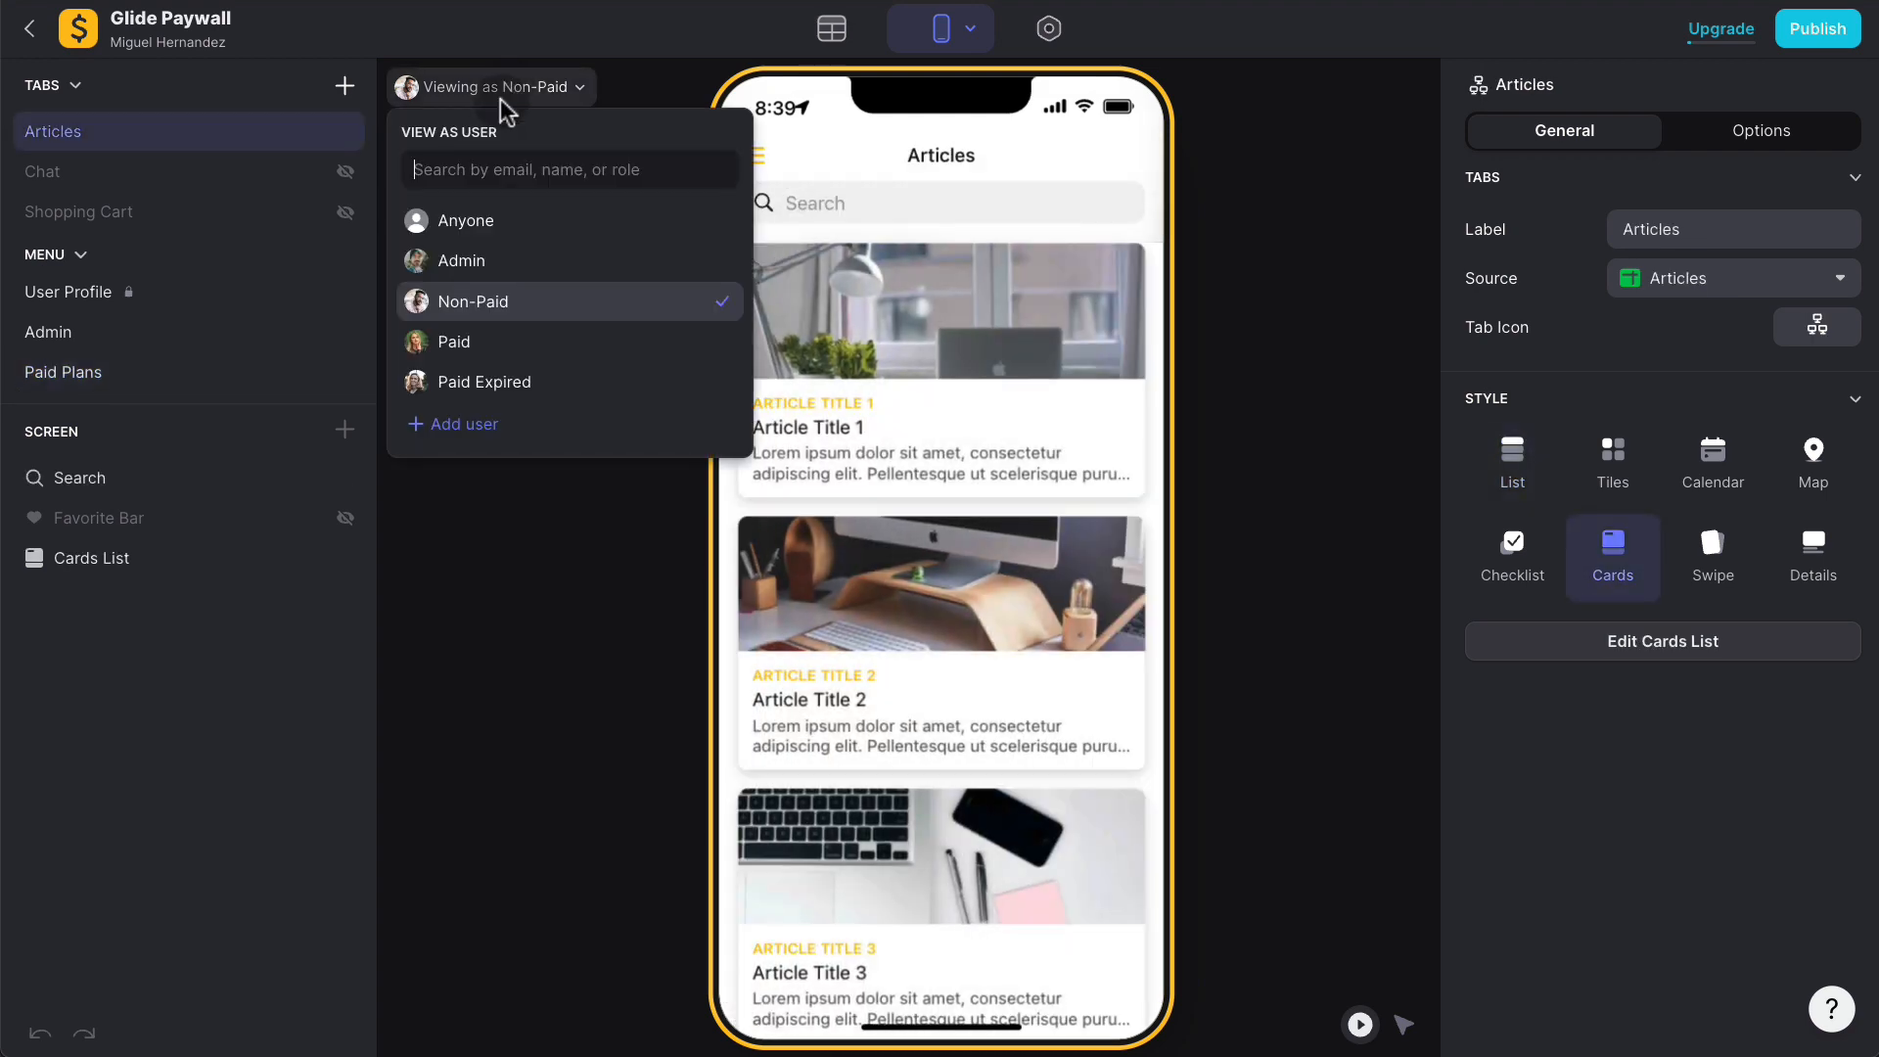
pyautogui.click(458, 343)
pyautogui.click(1265, 265)
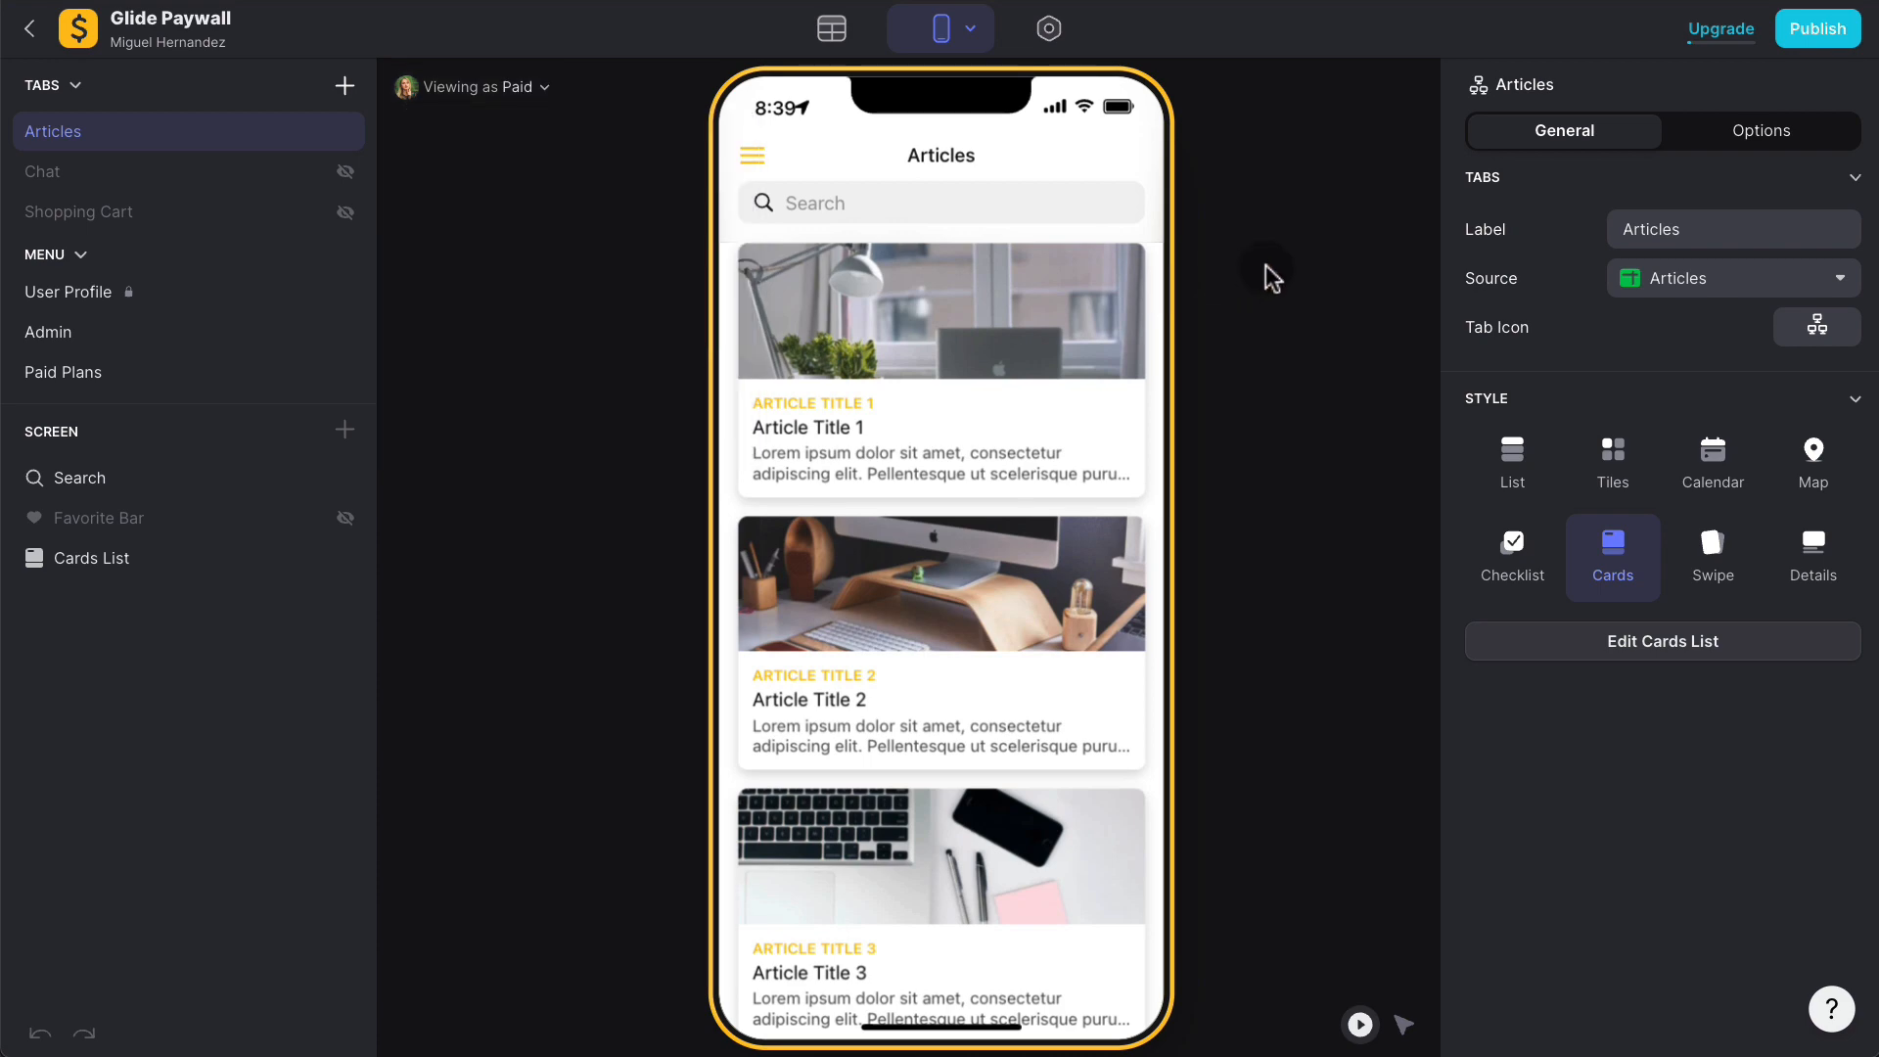
# Step: Test the paywall as this user by opening several articles in turn, returning to the list after each, until redirected to Paid Plans
pyautogui.click(978, 333)
pyautogui.click(778, 157)
pyautogui.click(947, 507)
pyautogui.click(773, 157)
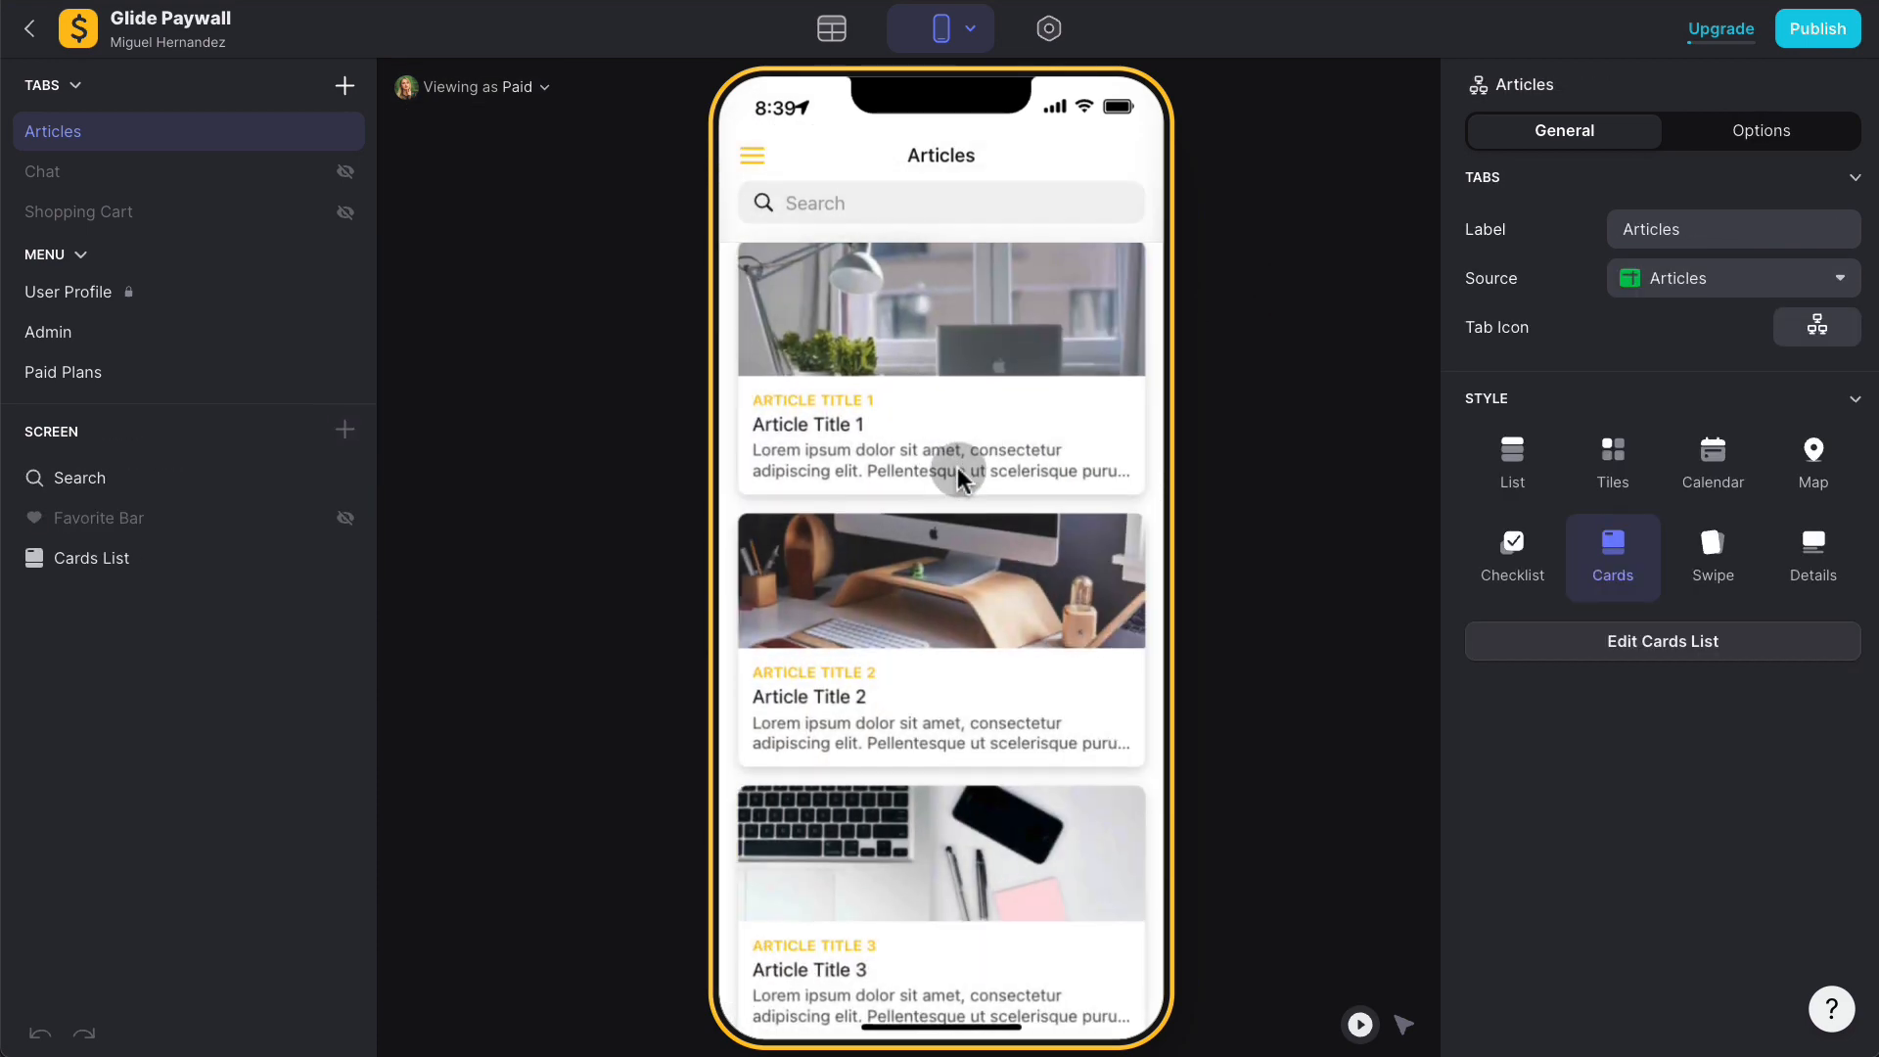
pyautogui.scroll(-3, 908, 680)
pyautogui.click(908, 679)
pyautogui.click(795, 154)
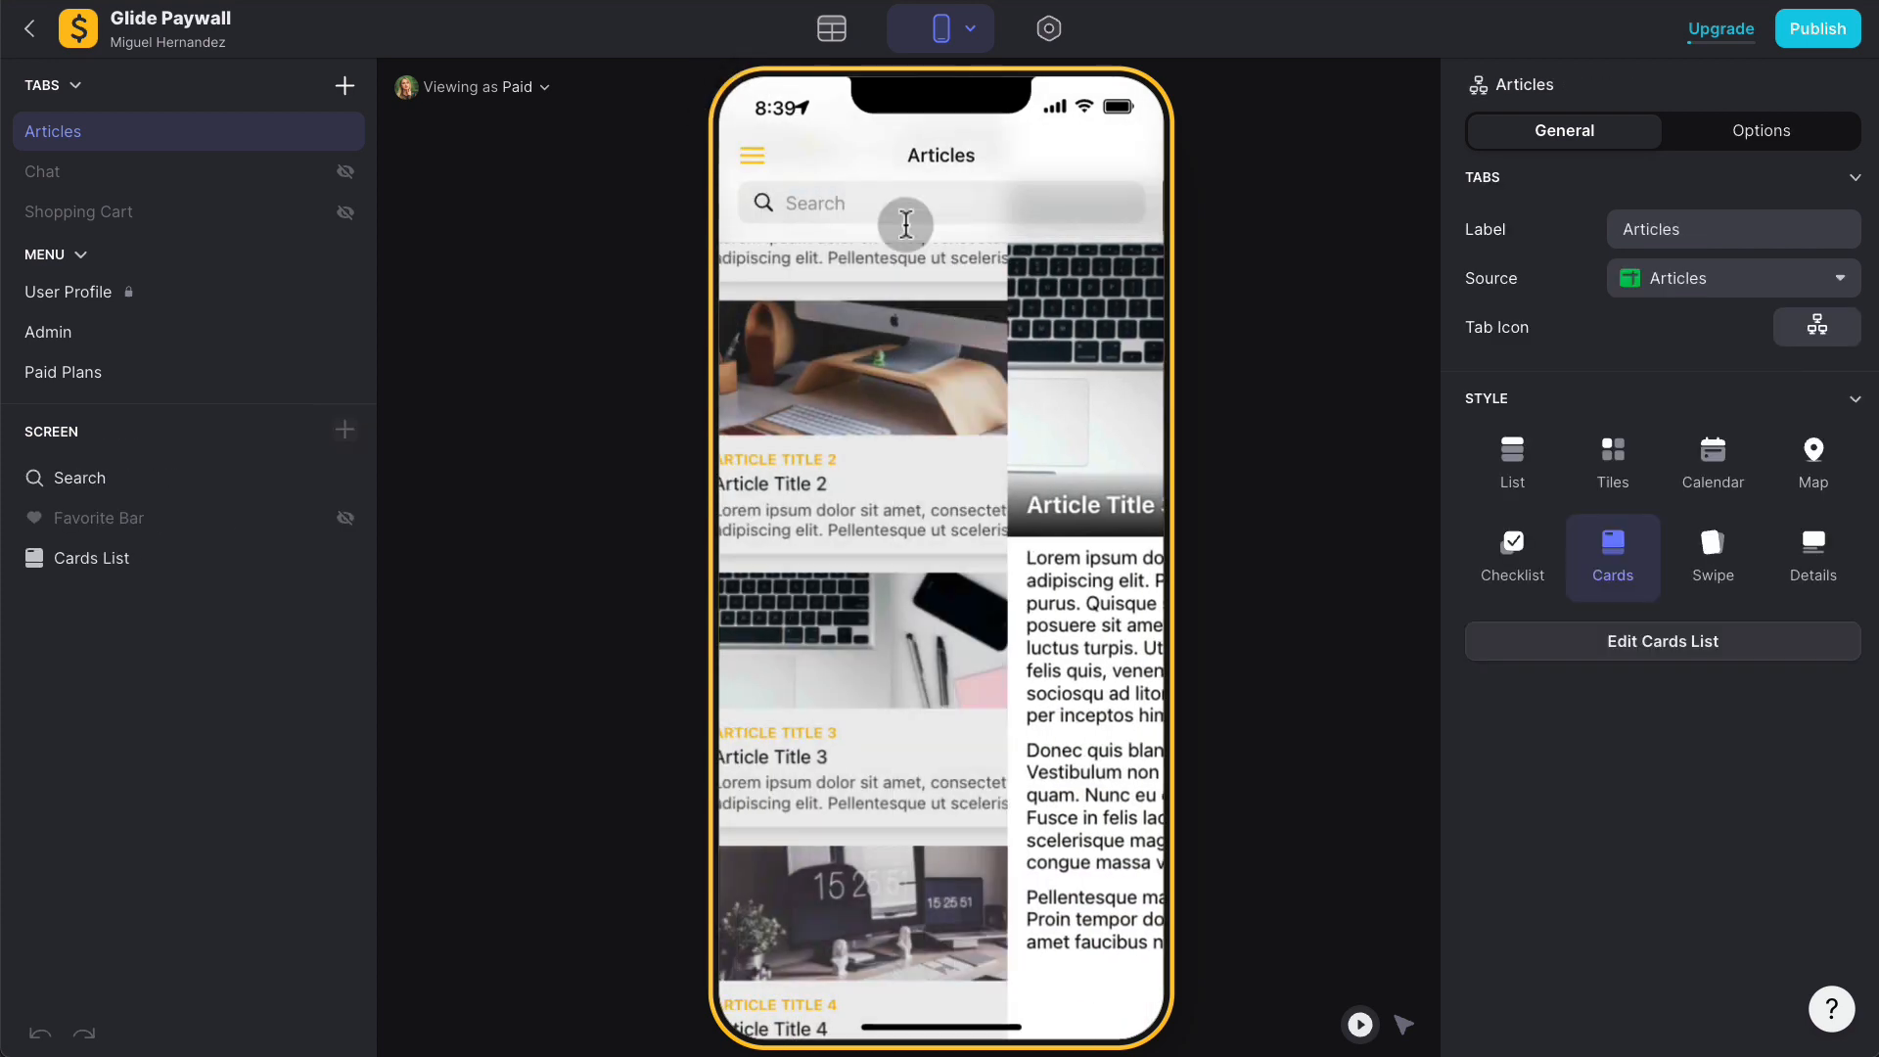
pyautogui.scroll(-3, 905, 446)
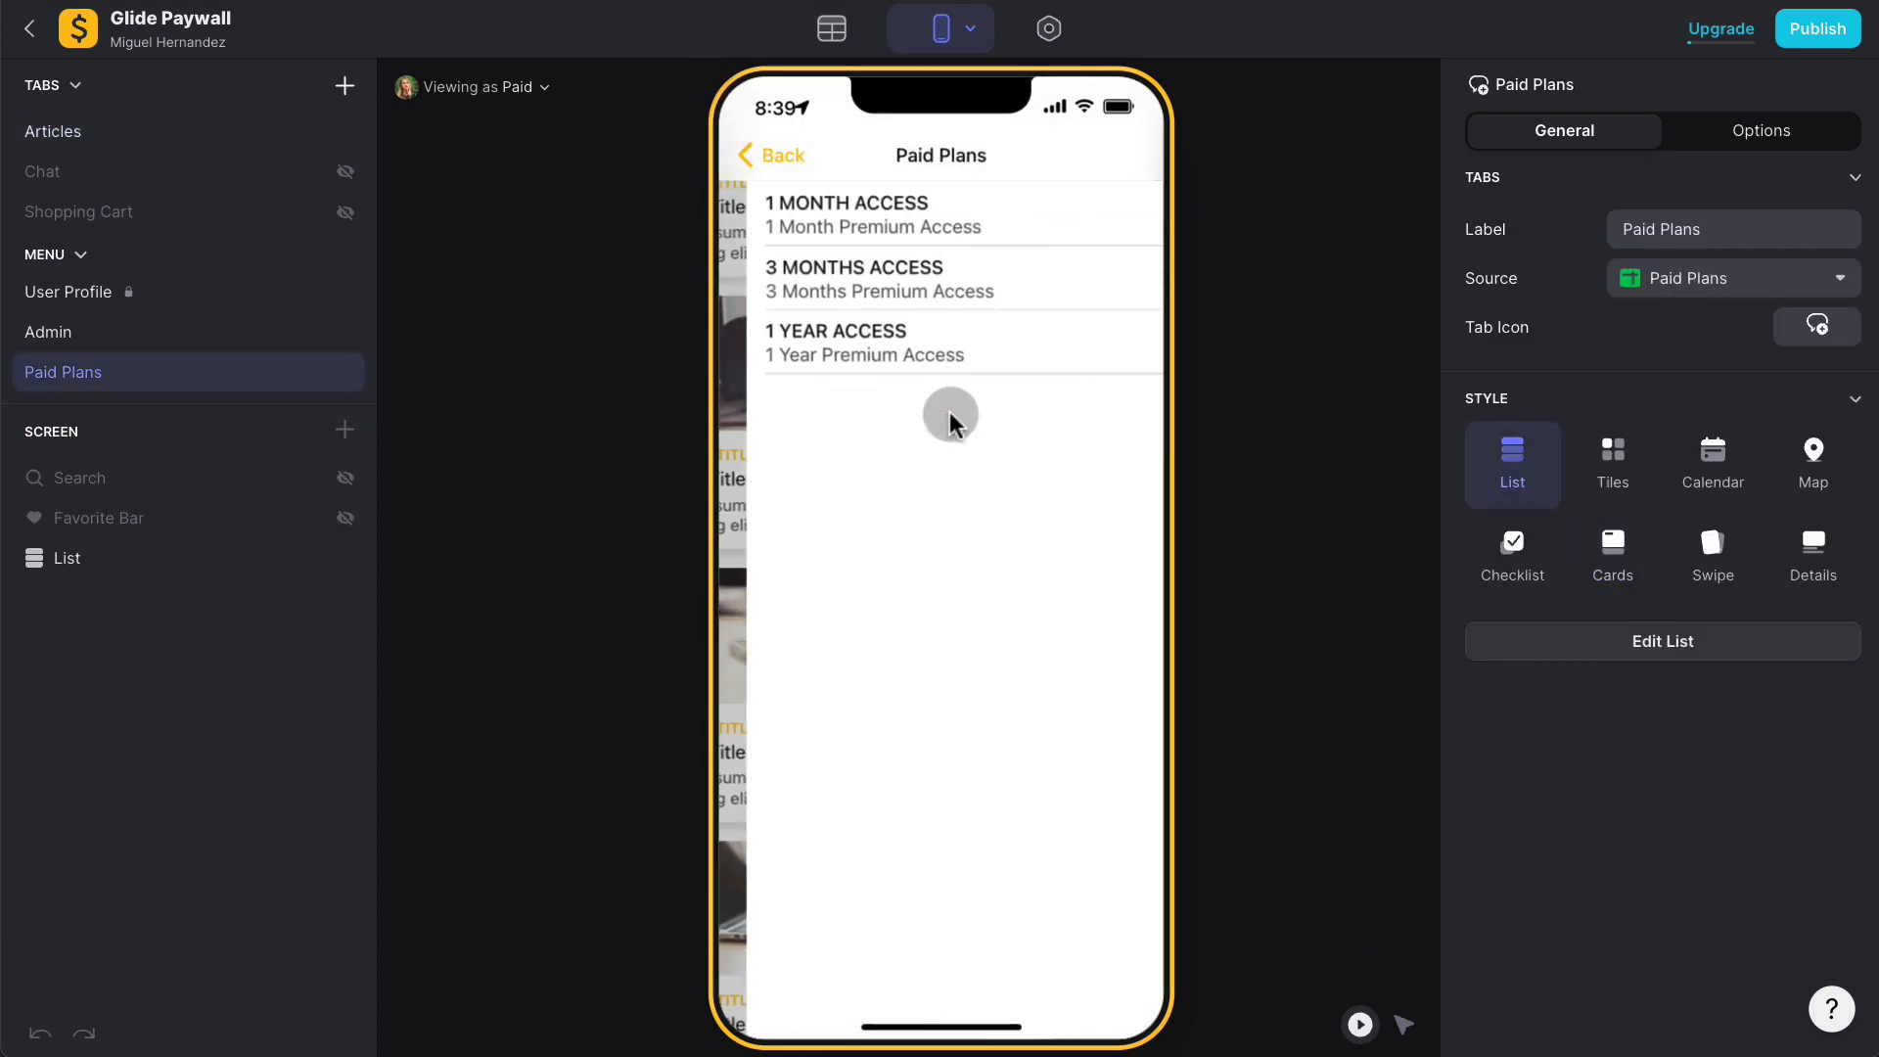
pyautogui.click(815, 354)
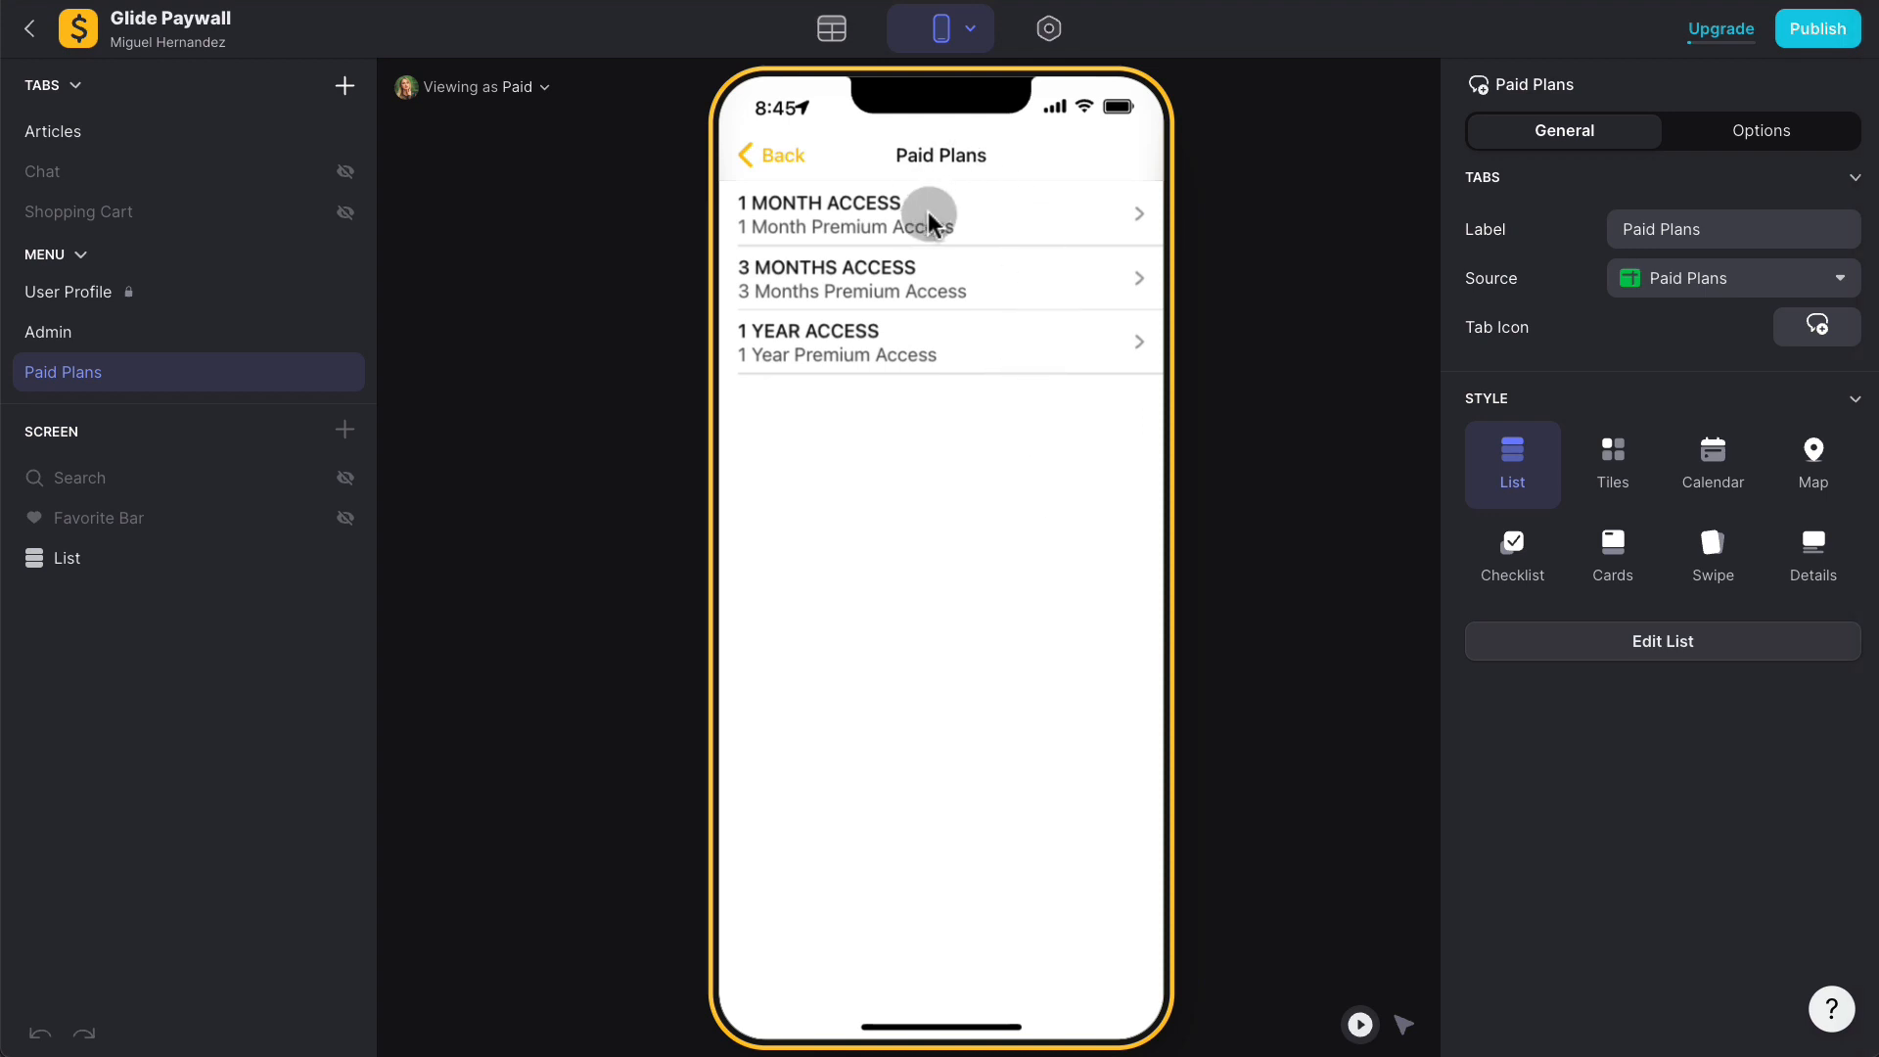
# Step: Open the 1 MONTH ACCESS plan's details in the preview and add a Buy Button component to its screen
pyautogui.click(960, 214)
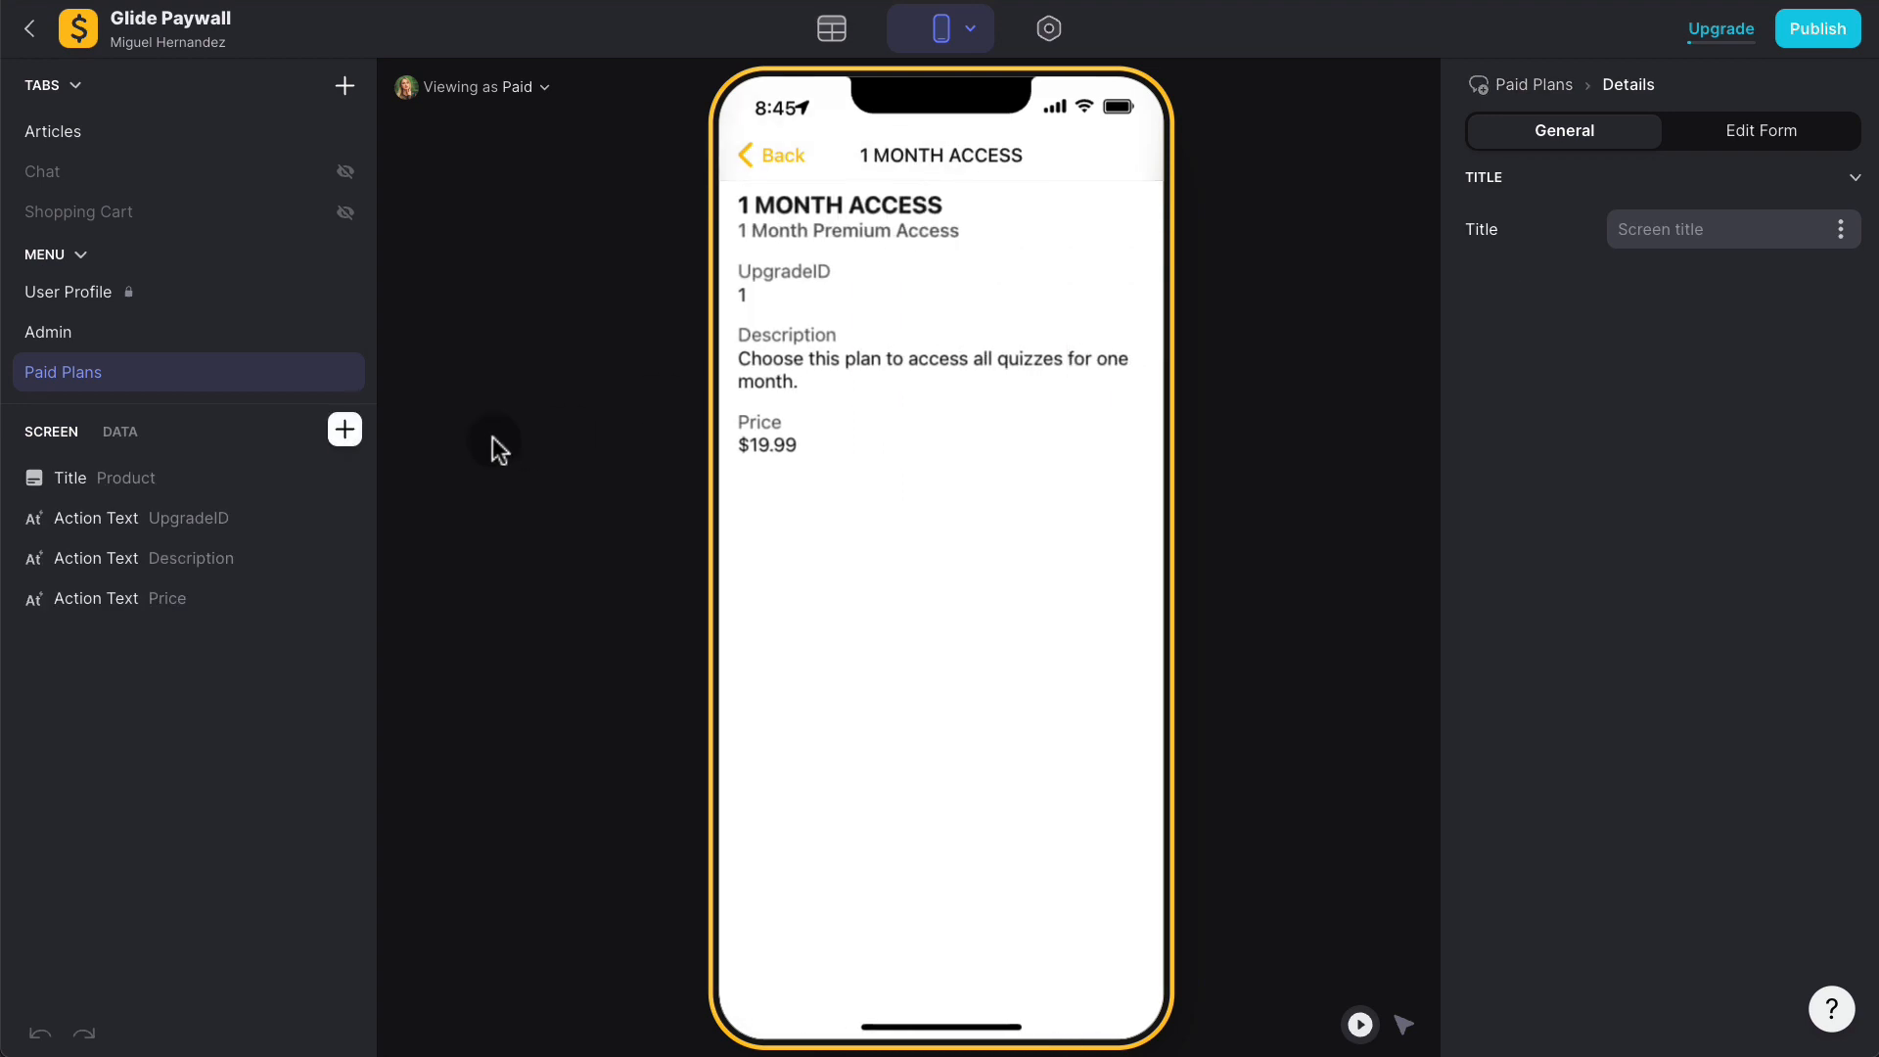
pyautogui.click(360, 441)
pyautogui.write('buy')
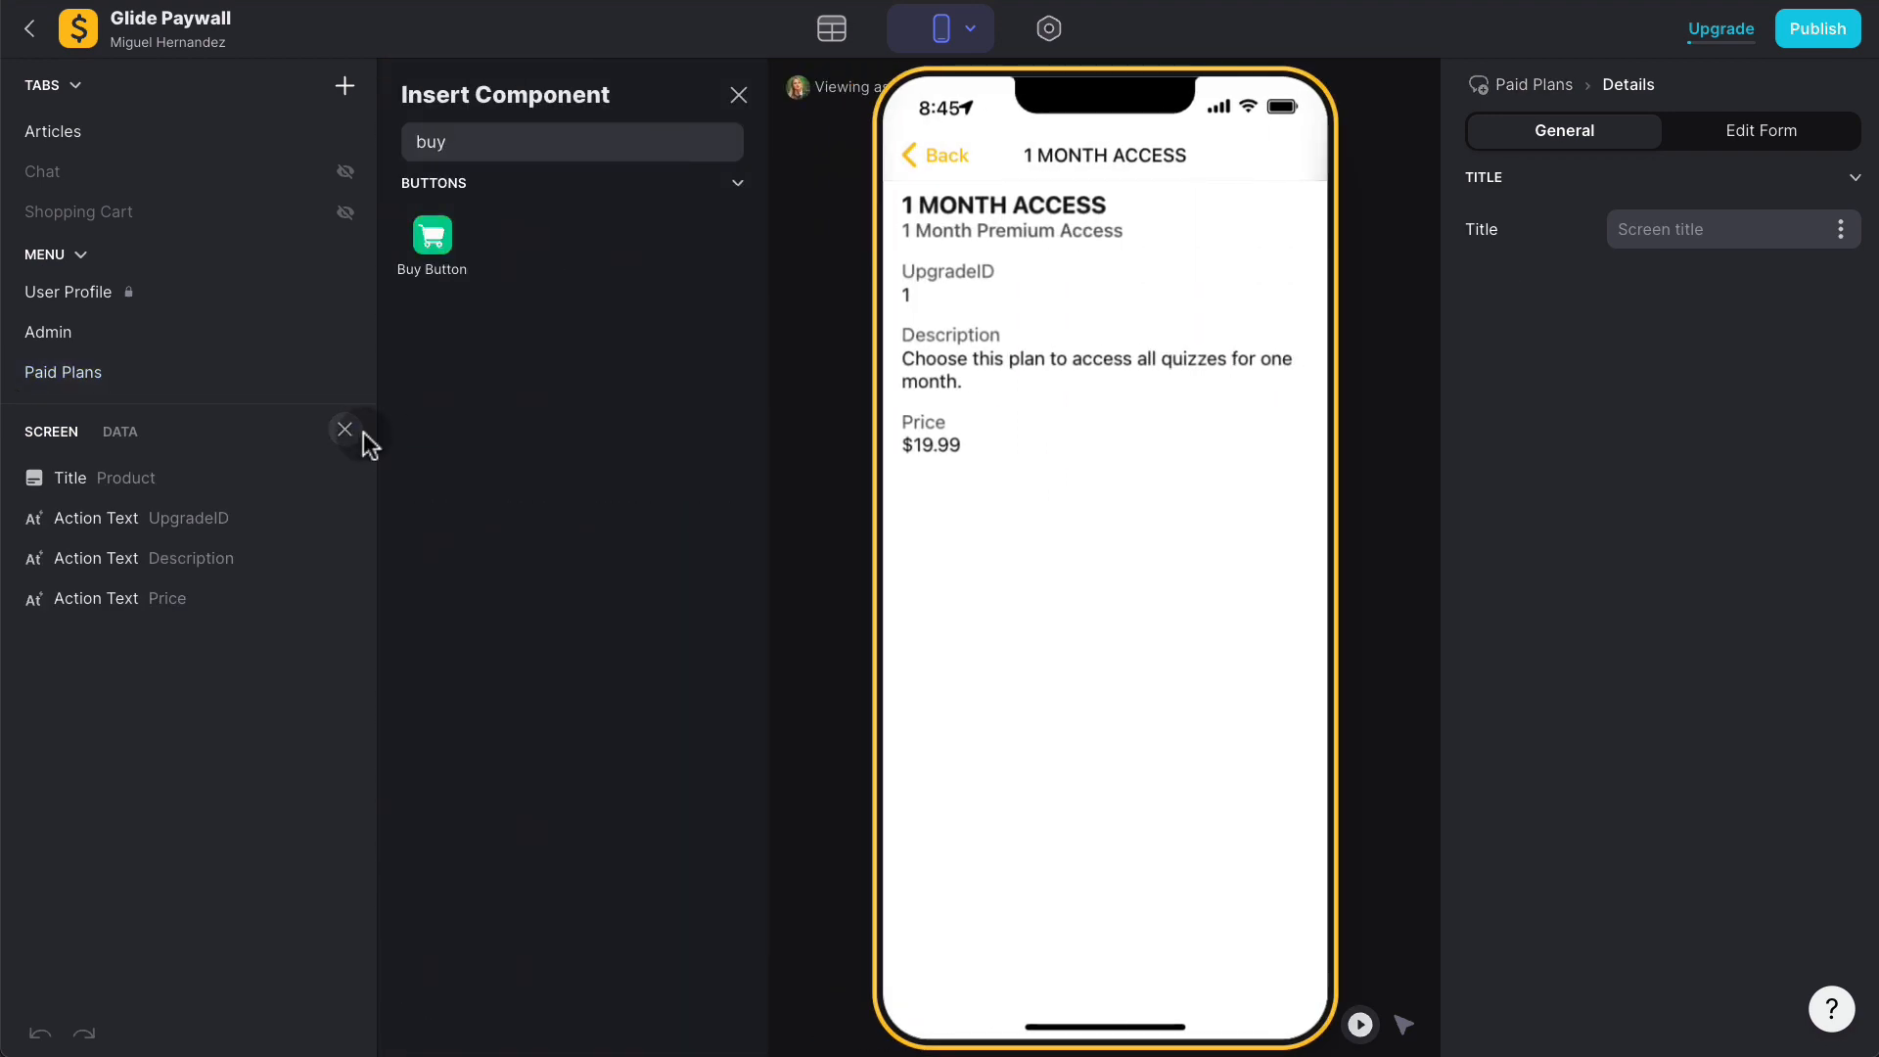
pyautogui.click(450, 243)
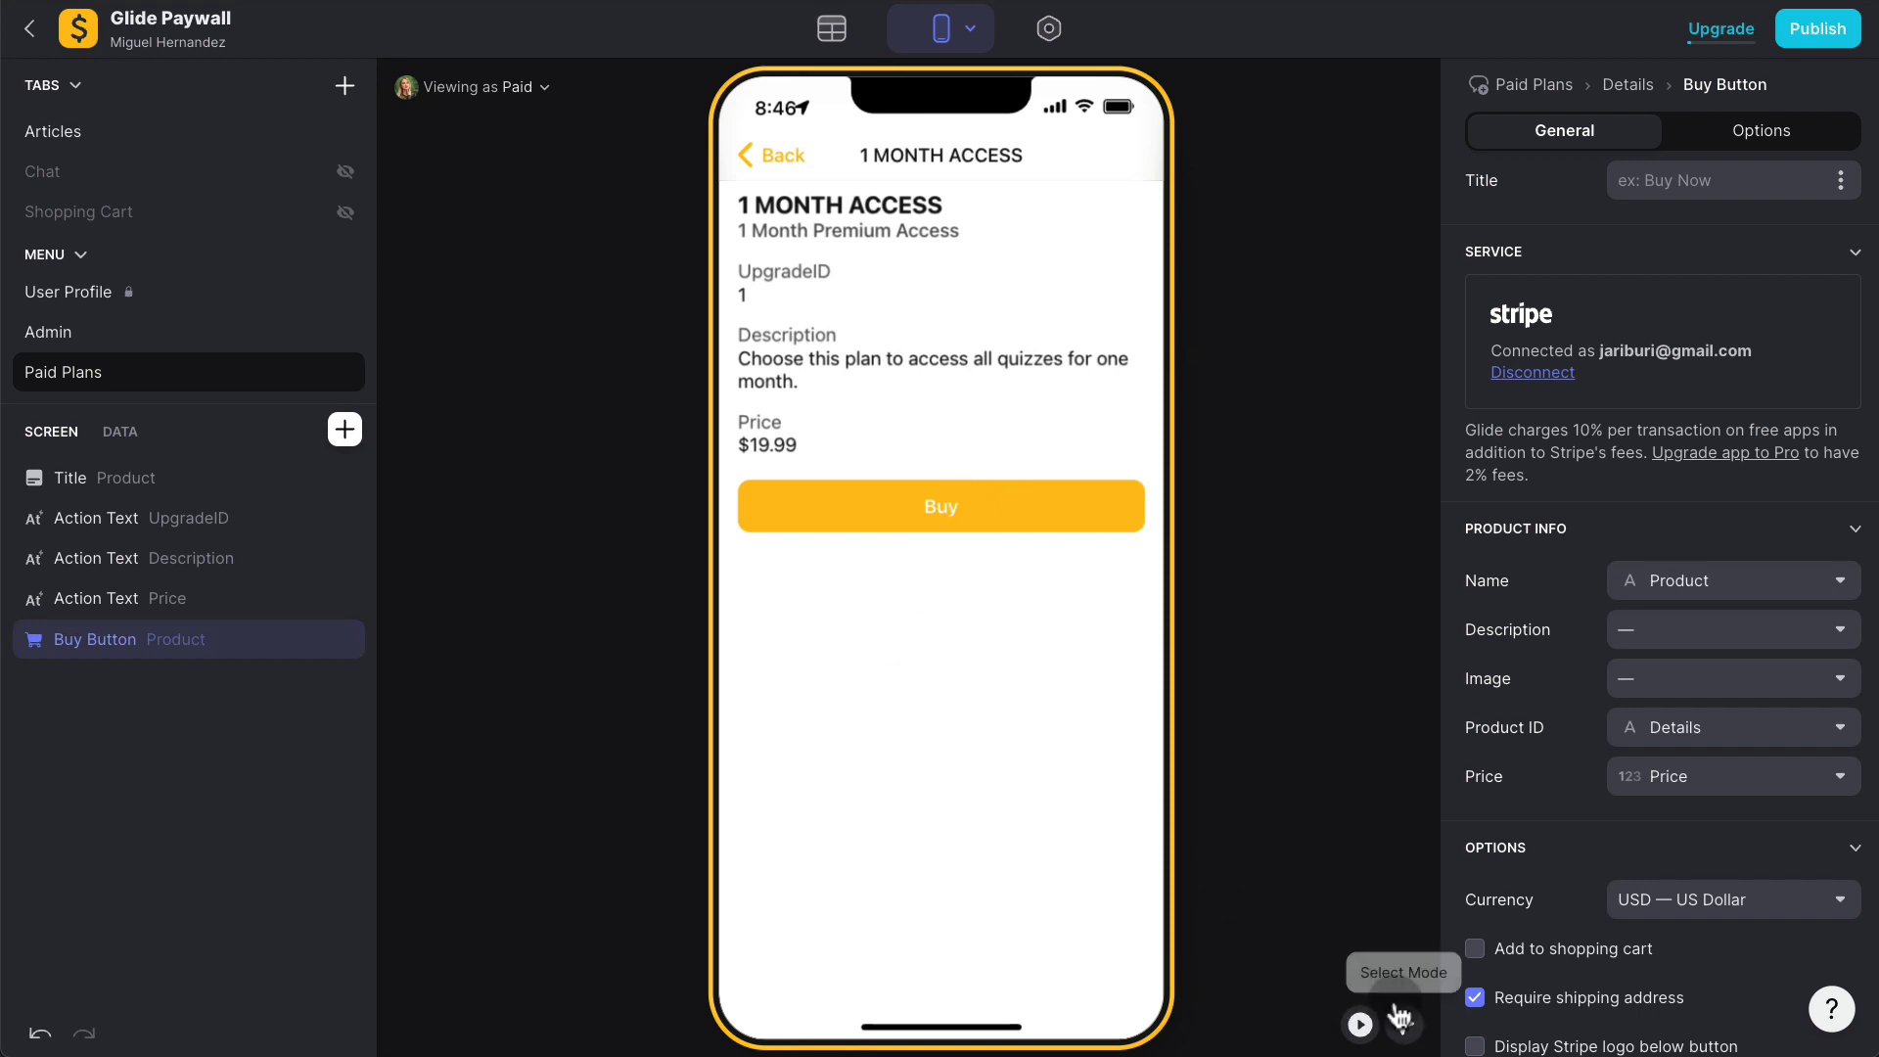
# Step: Map the Buy Button's product description to the Description column and its product ID to the UpgradeID column
pyautogui.click(1403, 1024)
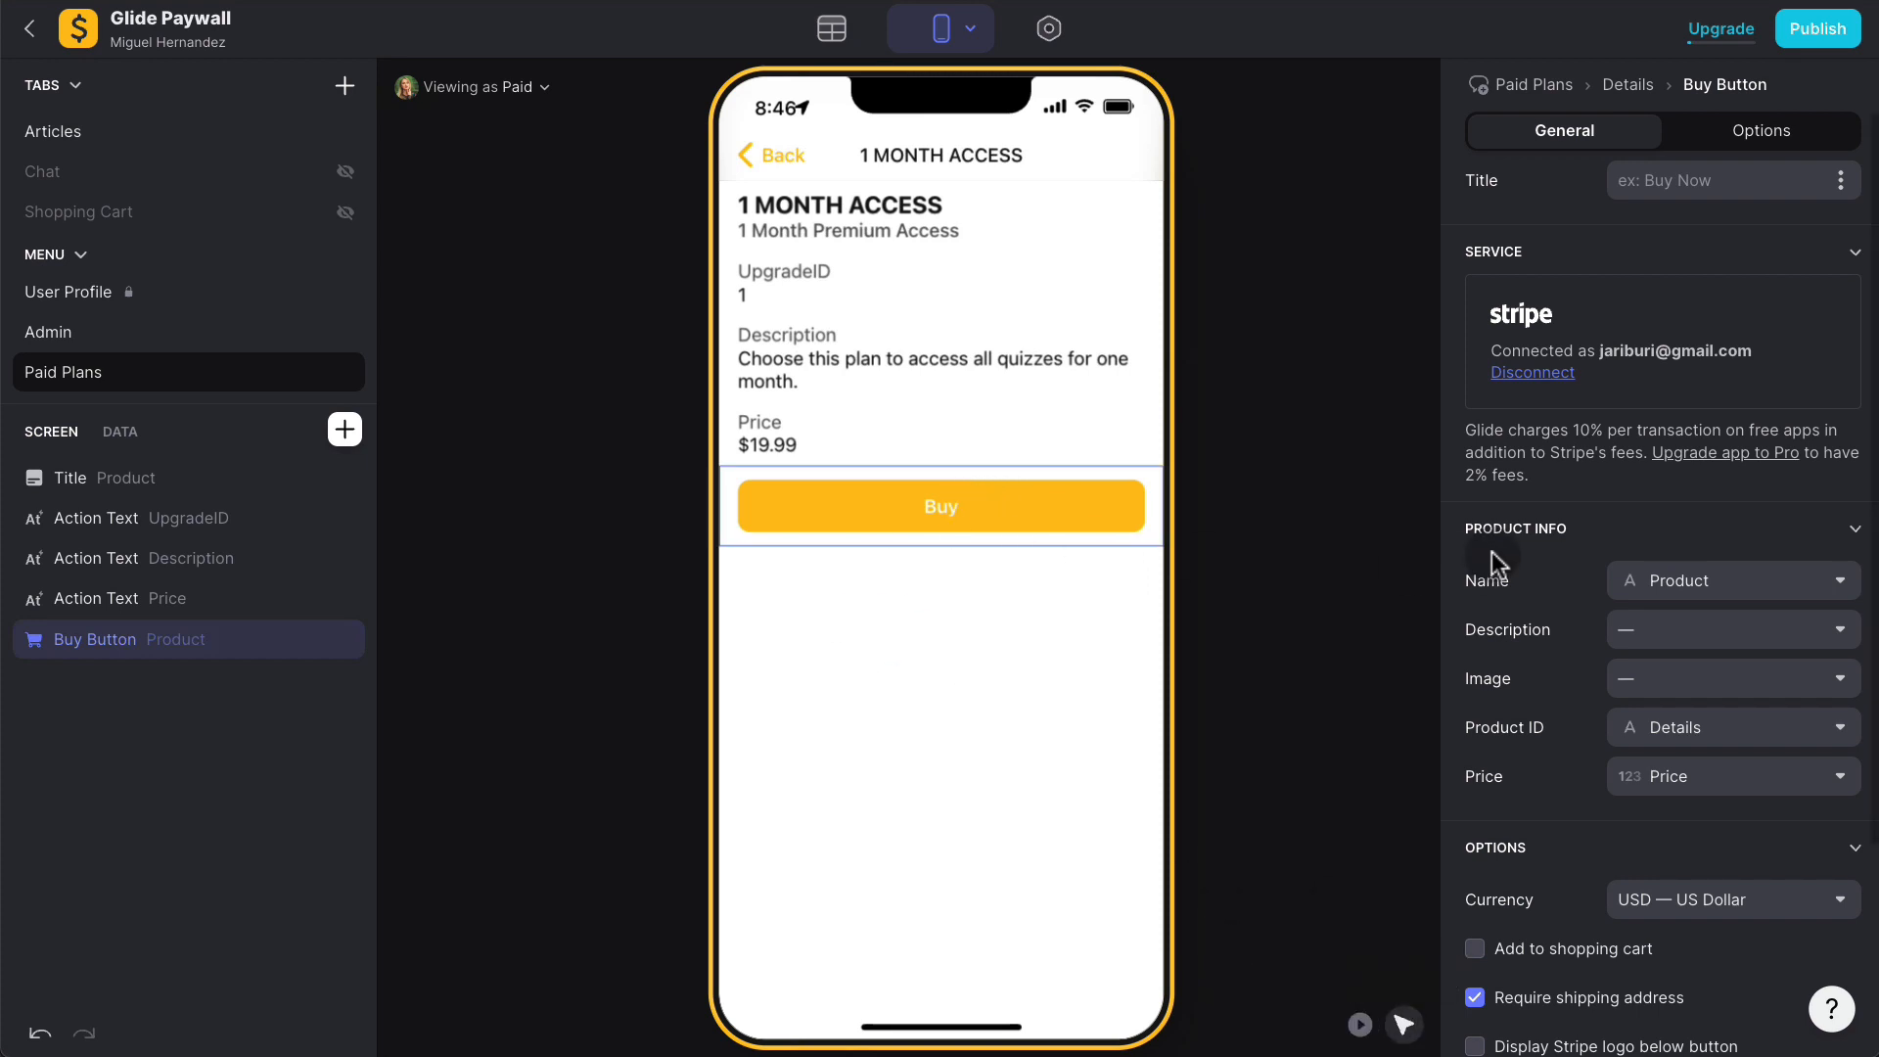
pyautogui.click(1707, 619)
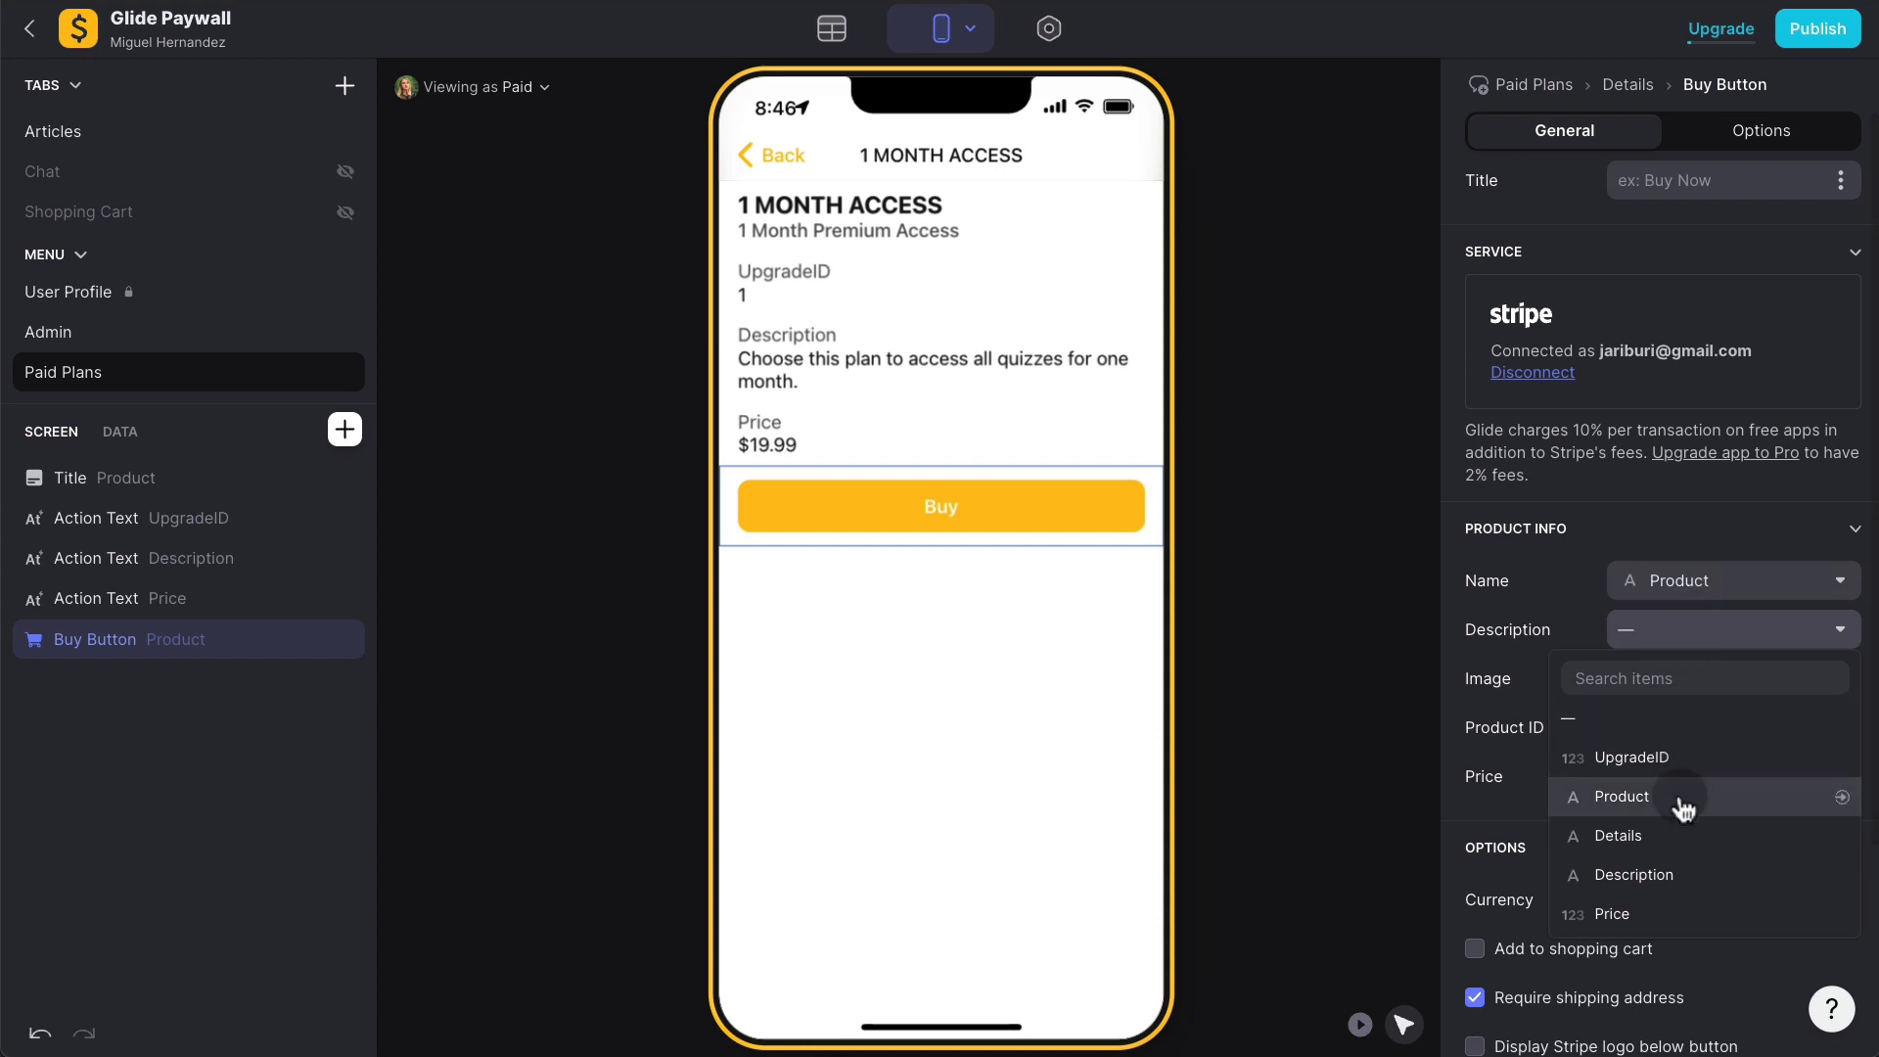
pyautogui.click(1677, 871)
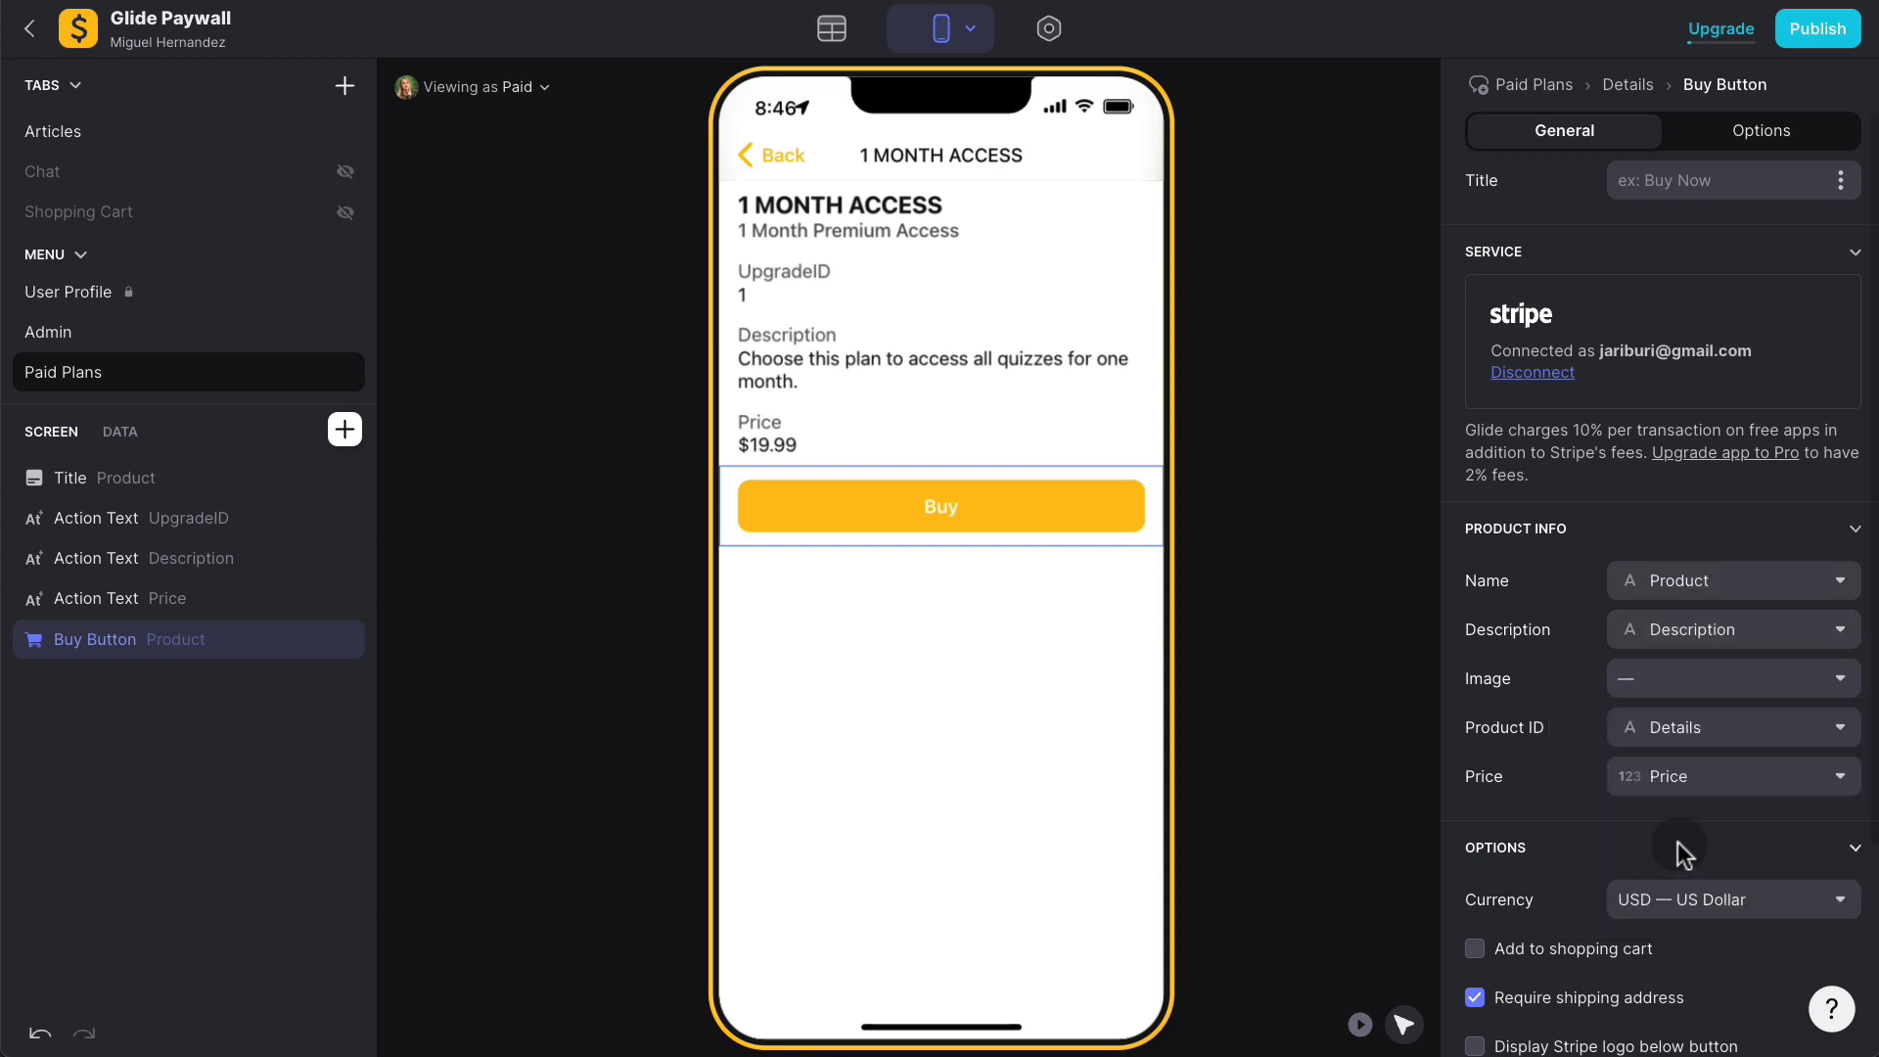
pyautogui.click(1732, 724)
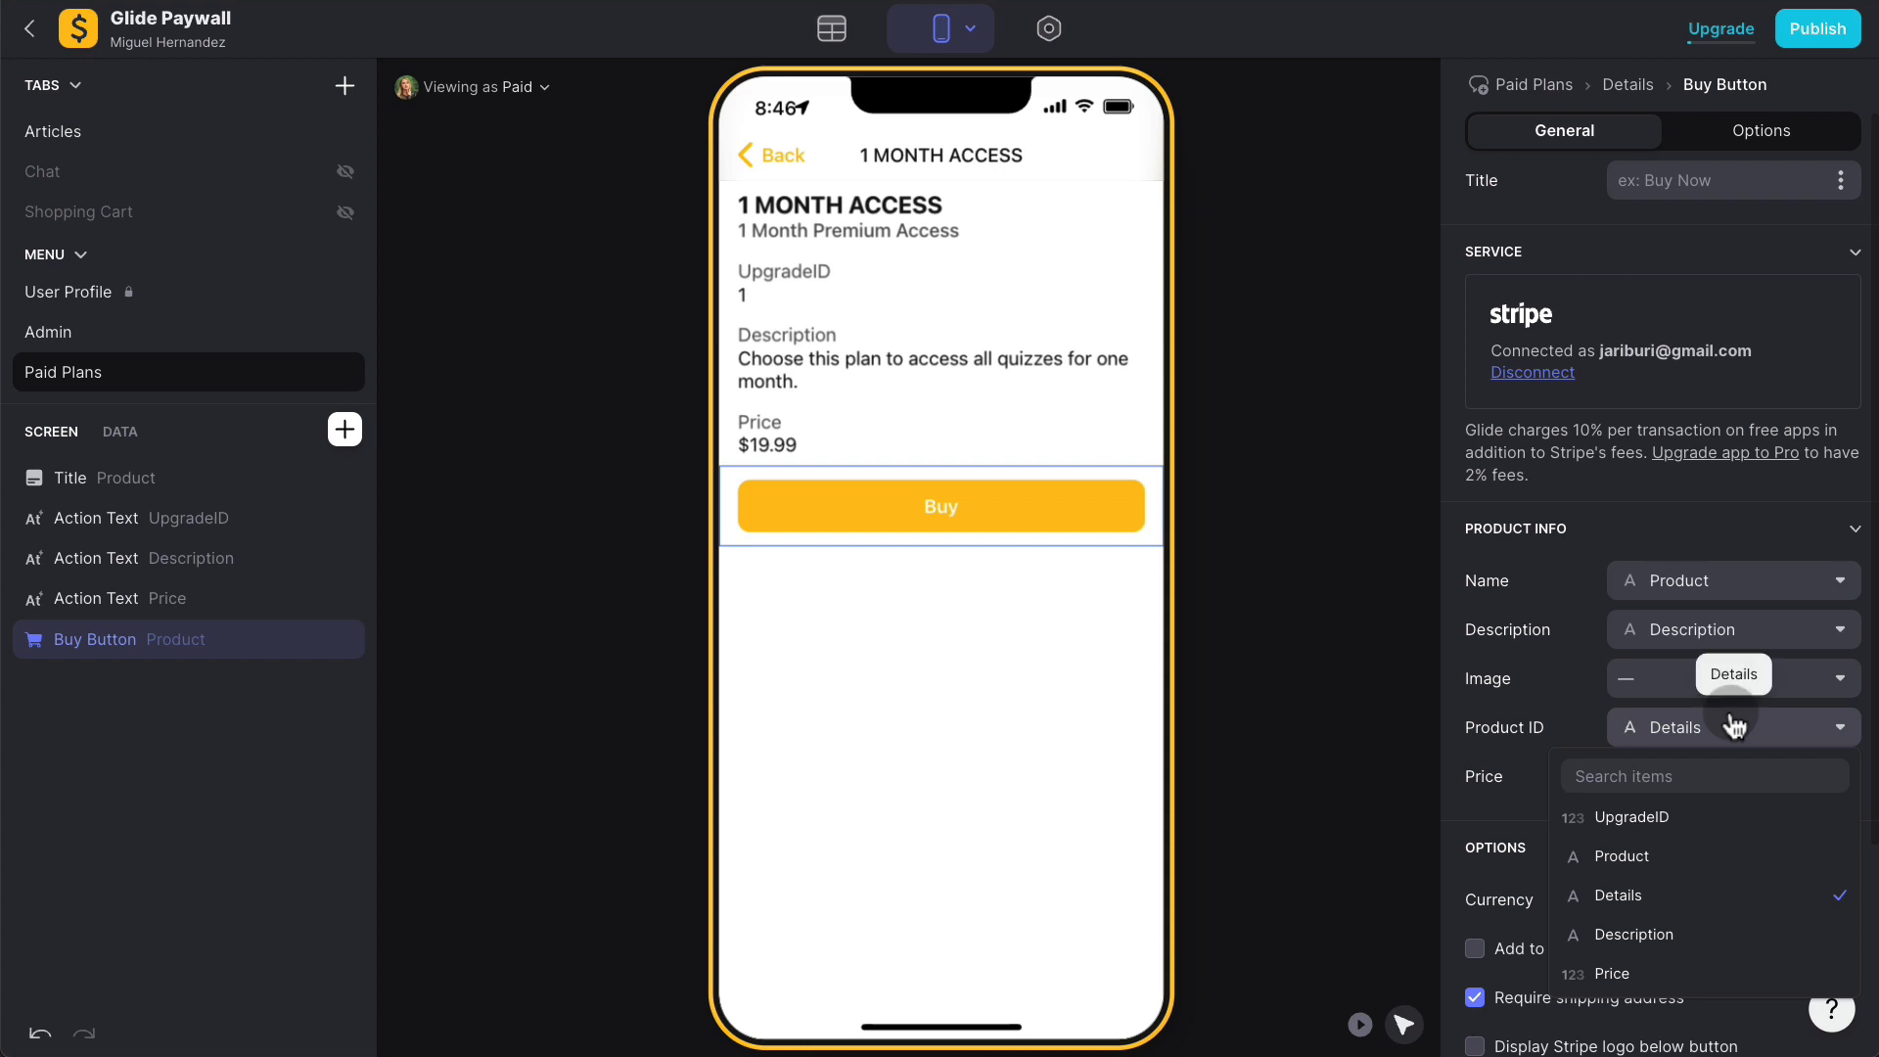
pyautogui.click(1690, 819)
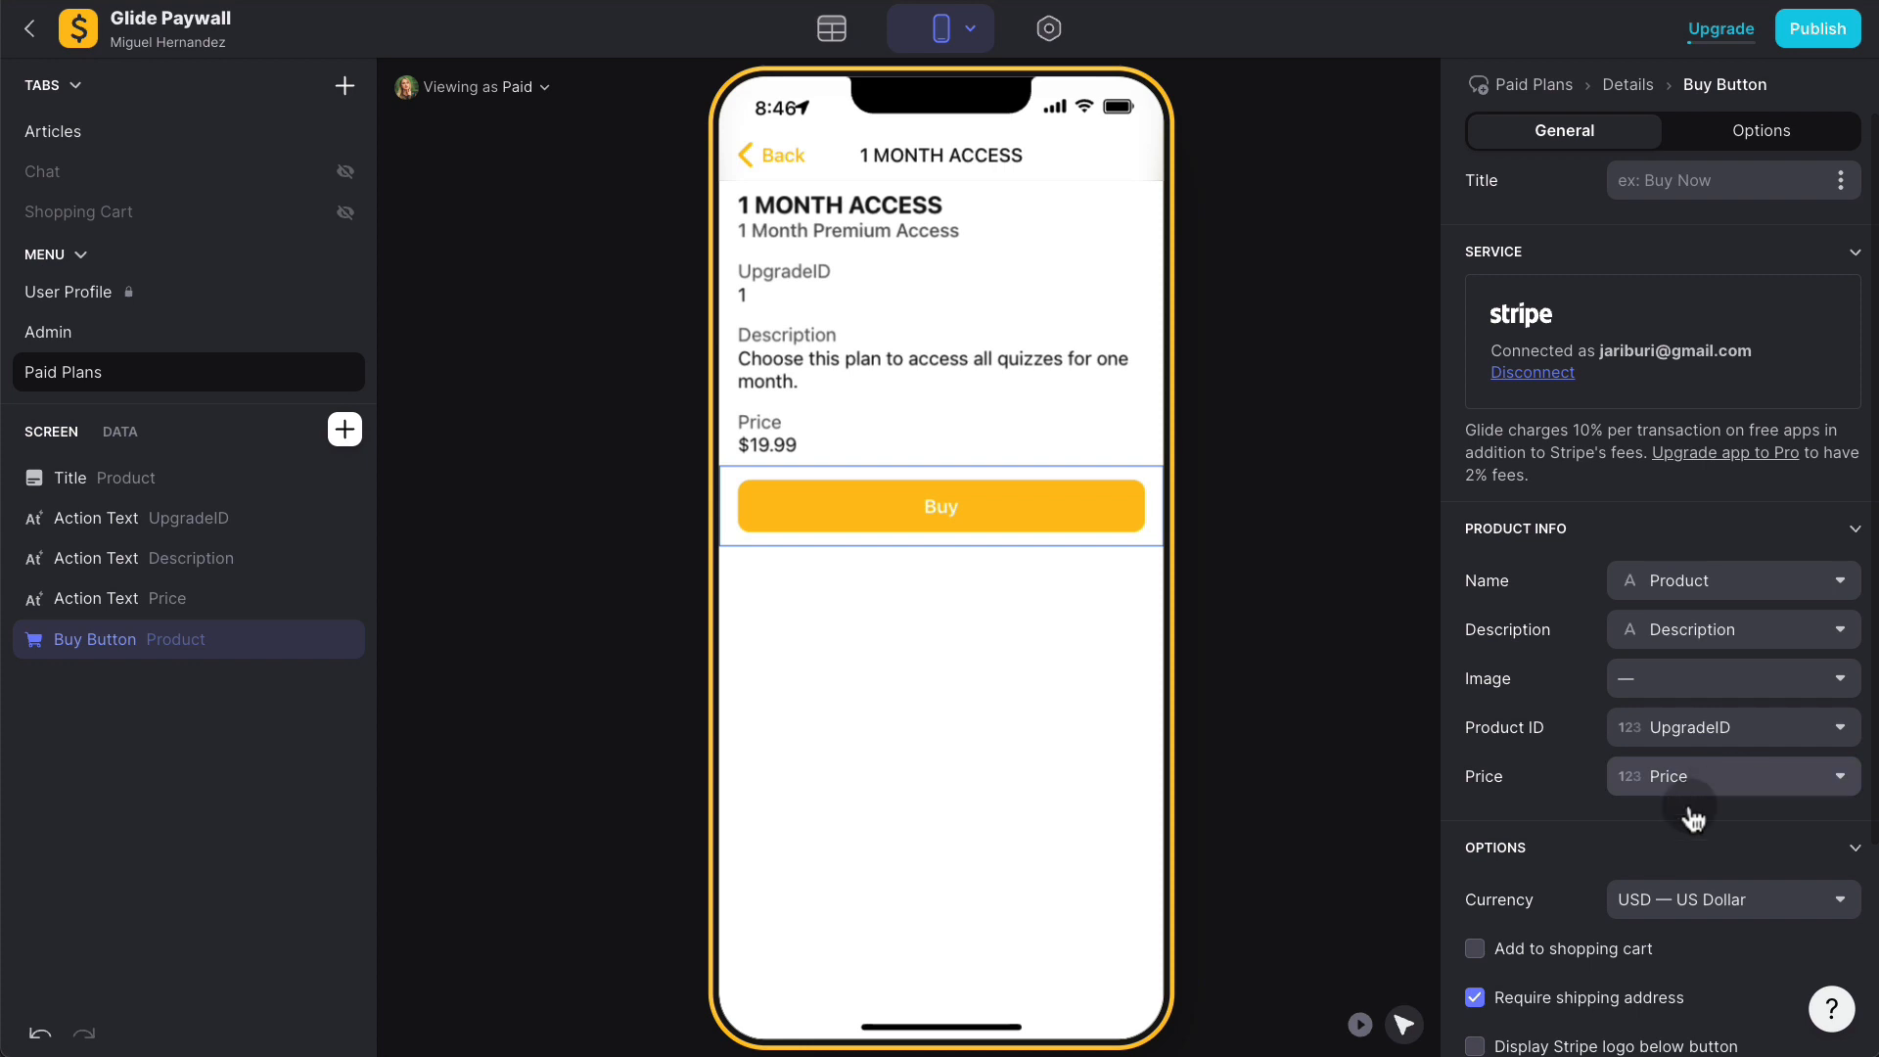
# Step: Turn off the shipping address requirement for the Buy Button and display the Stripe logo below it
pyautogui.scroll(-1, 1603, 850)
pyautogui.scroll(-2, 1603, 849)
pyautogui.click(1475, 876)
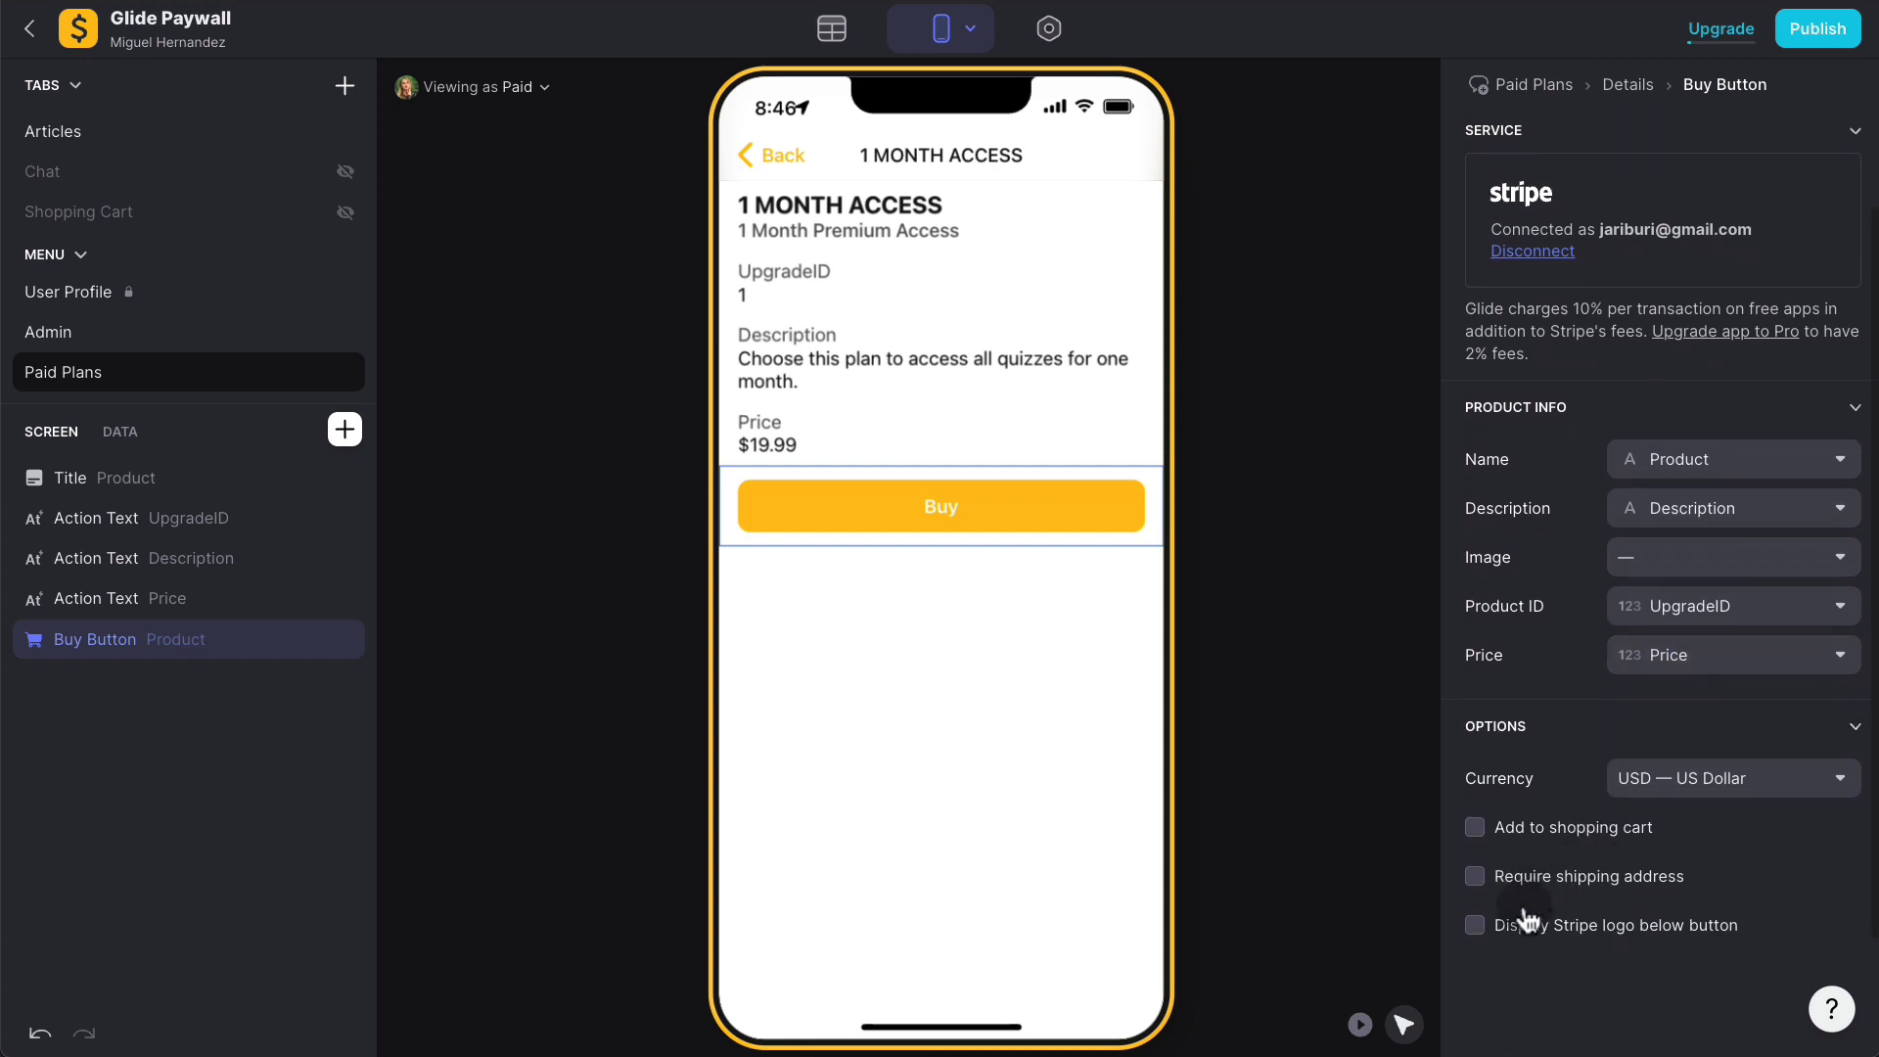
pyautogui.click(1483, 925)
pyautogui.scroll(2, 1493, 729)
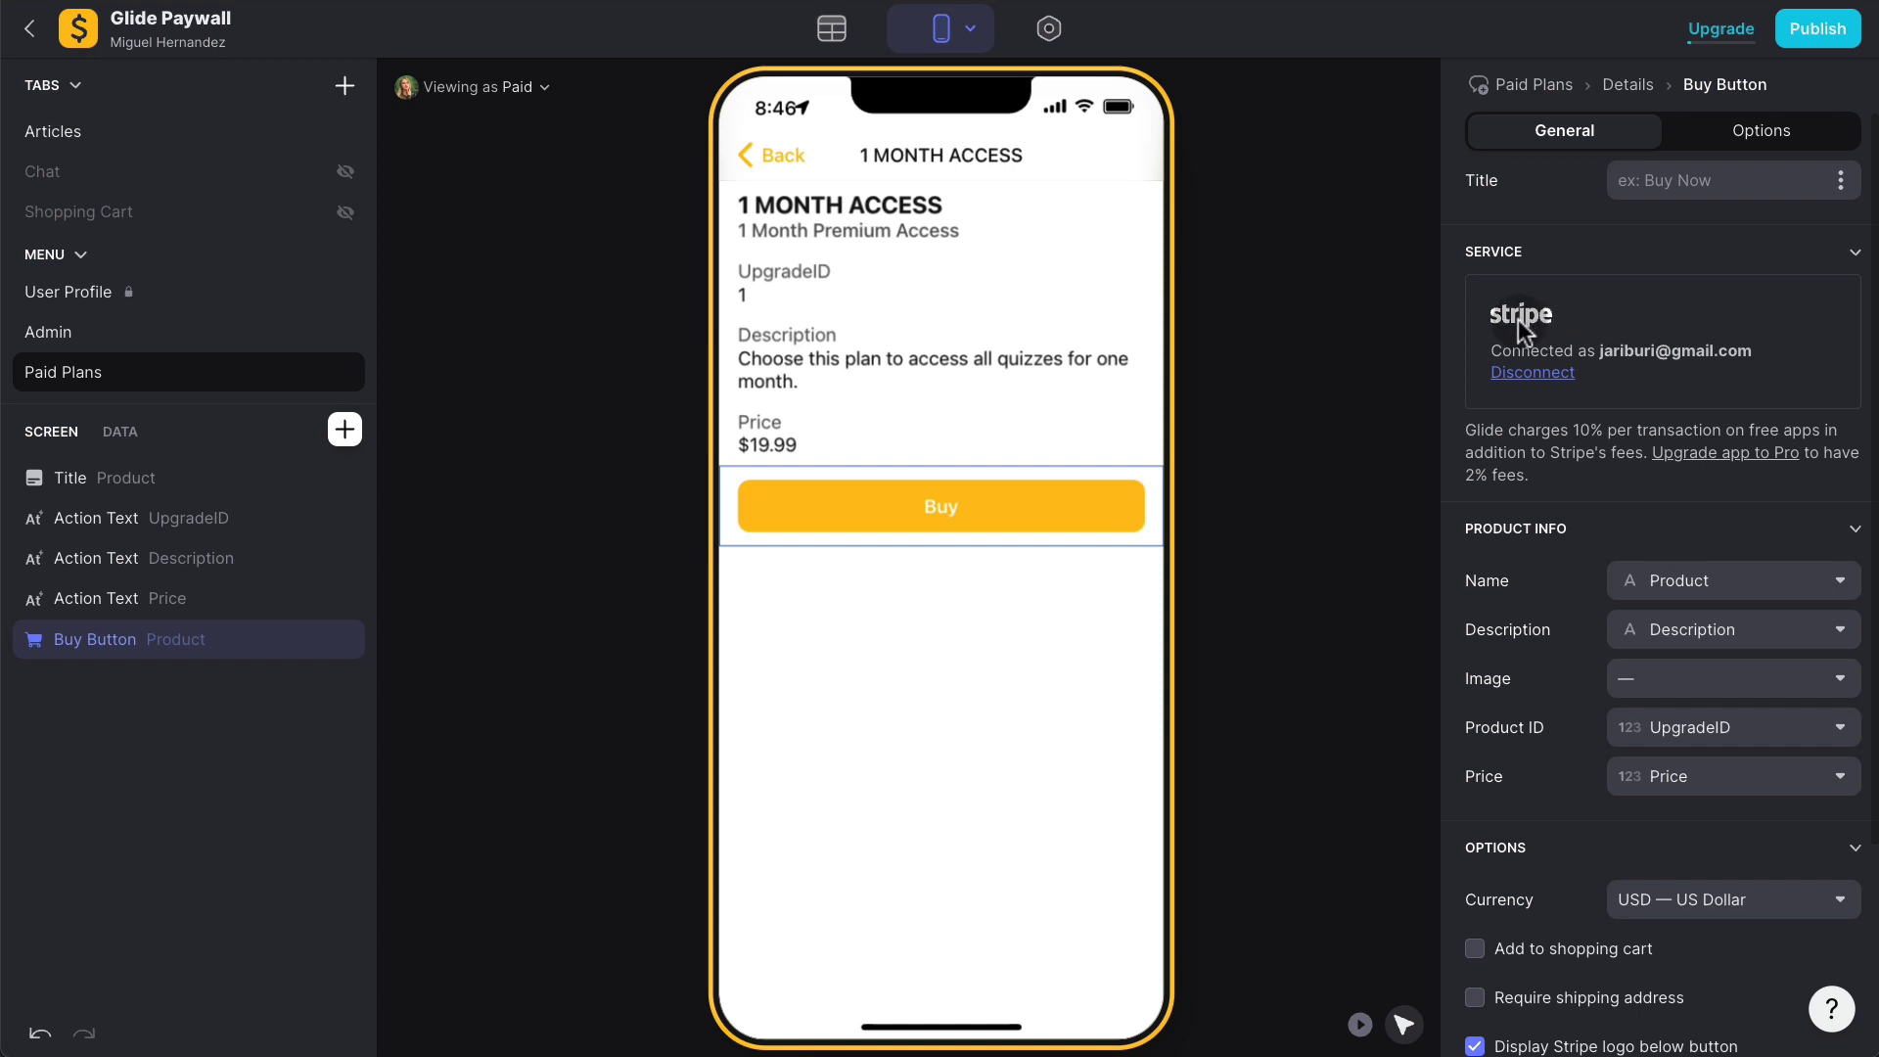
# Step: Open the 1 MONTH ACCESS checkout in the preview, and copy the Visa test card number found through a web search for "stripe fake cards"
pyautogui.click(1360, 1025)
pyautogui.click(942, 501)
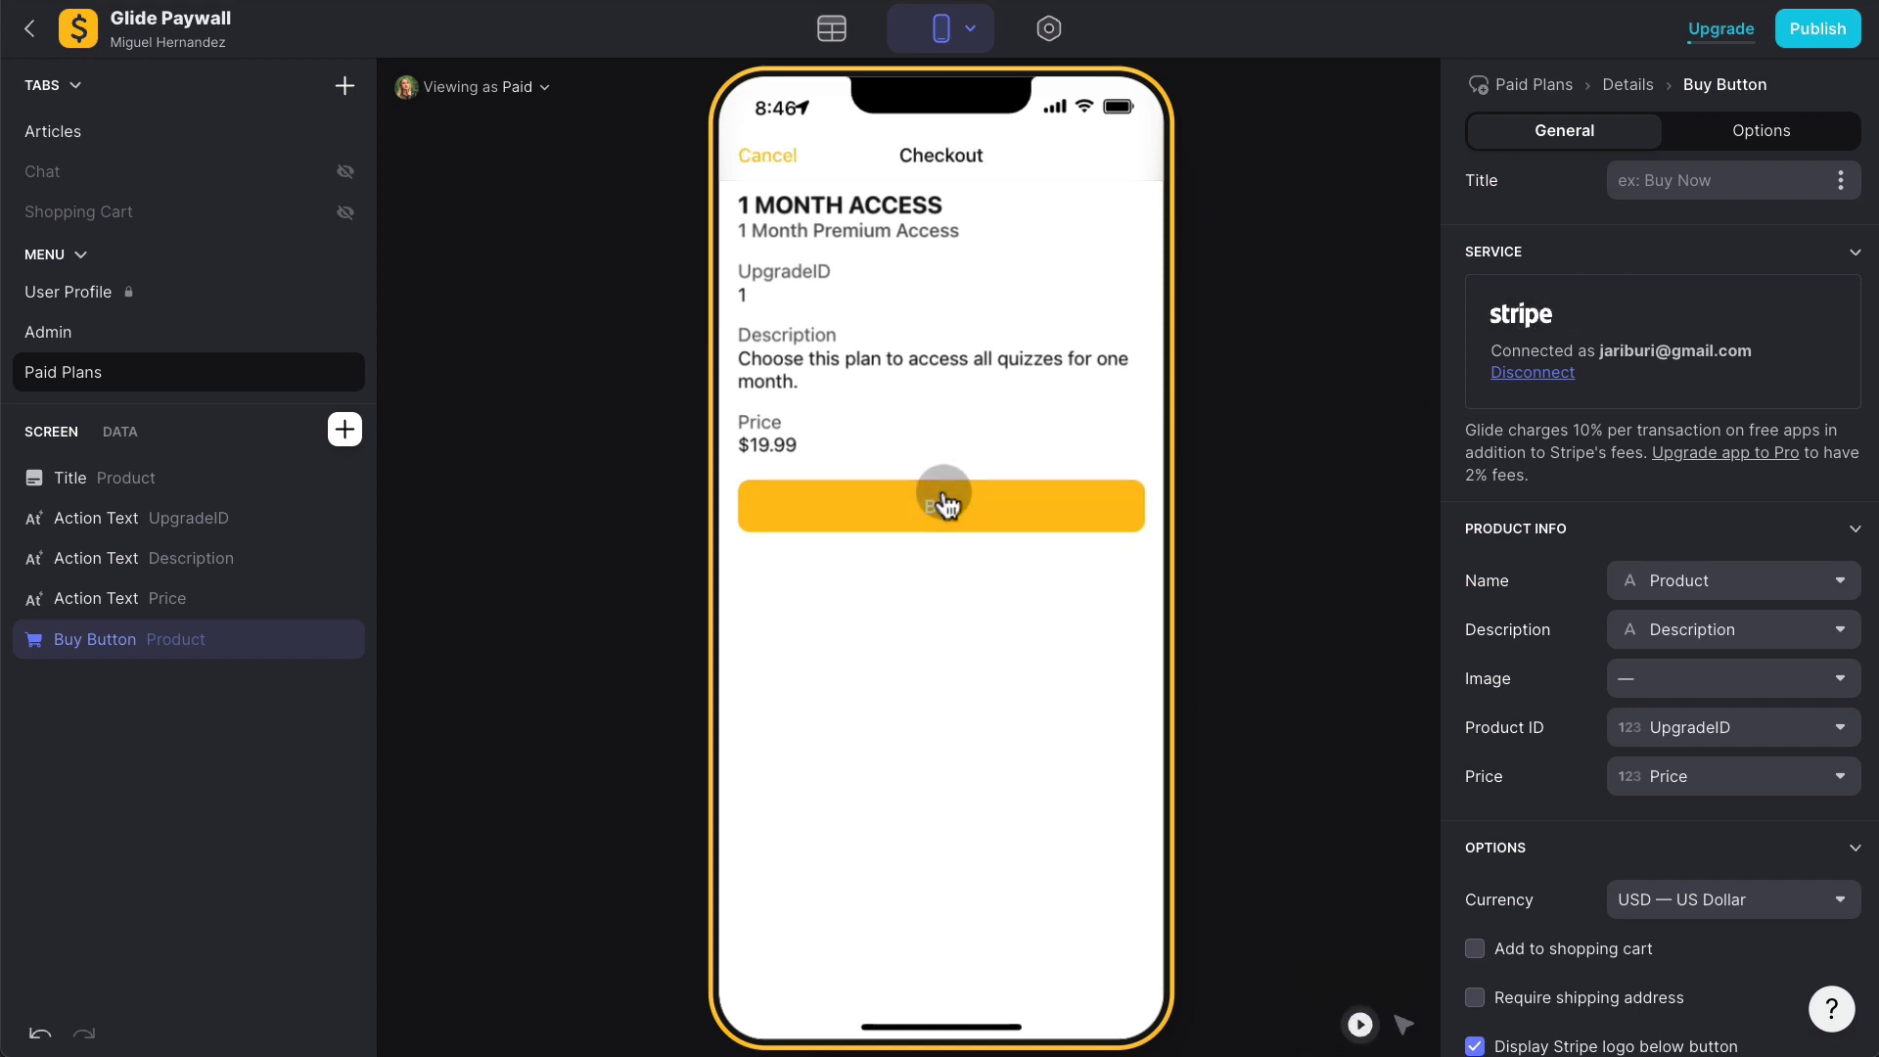
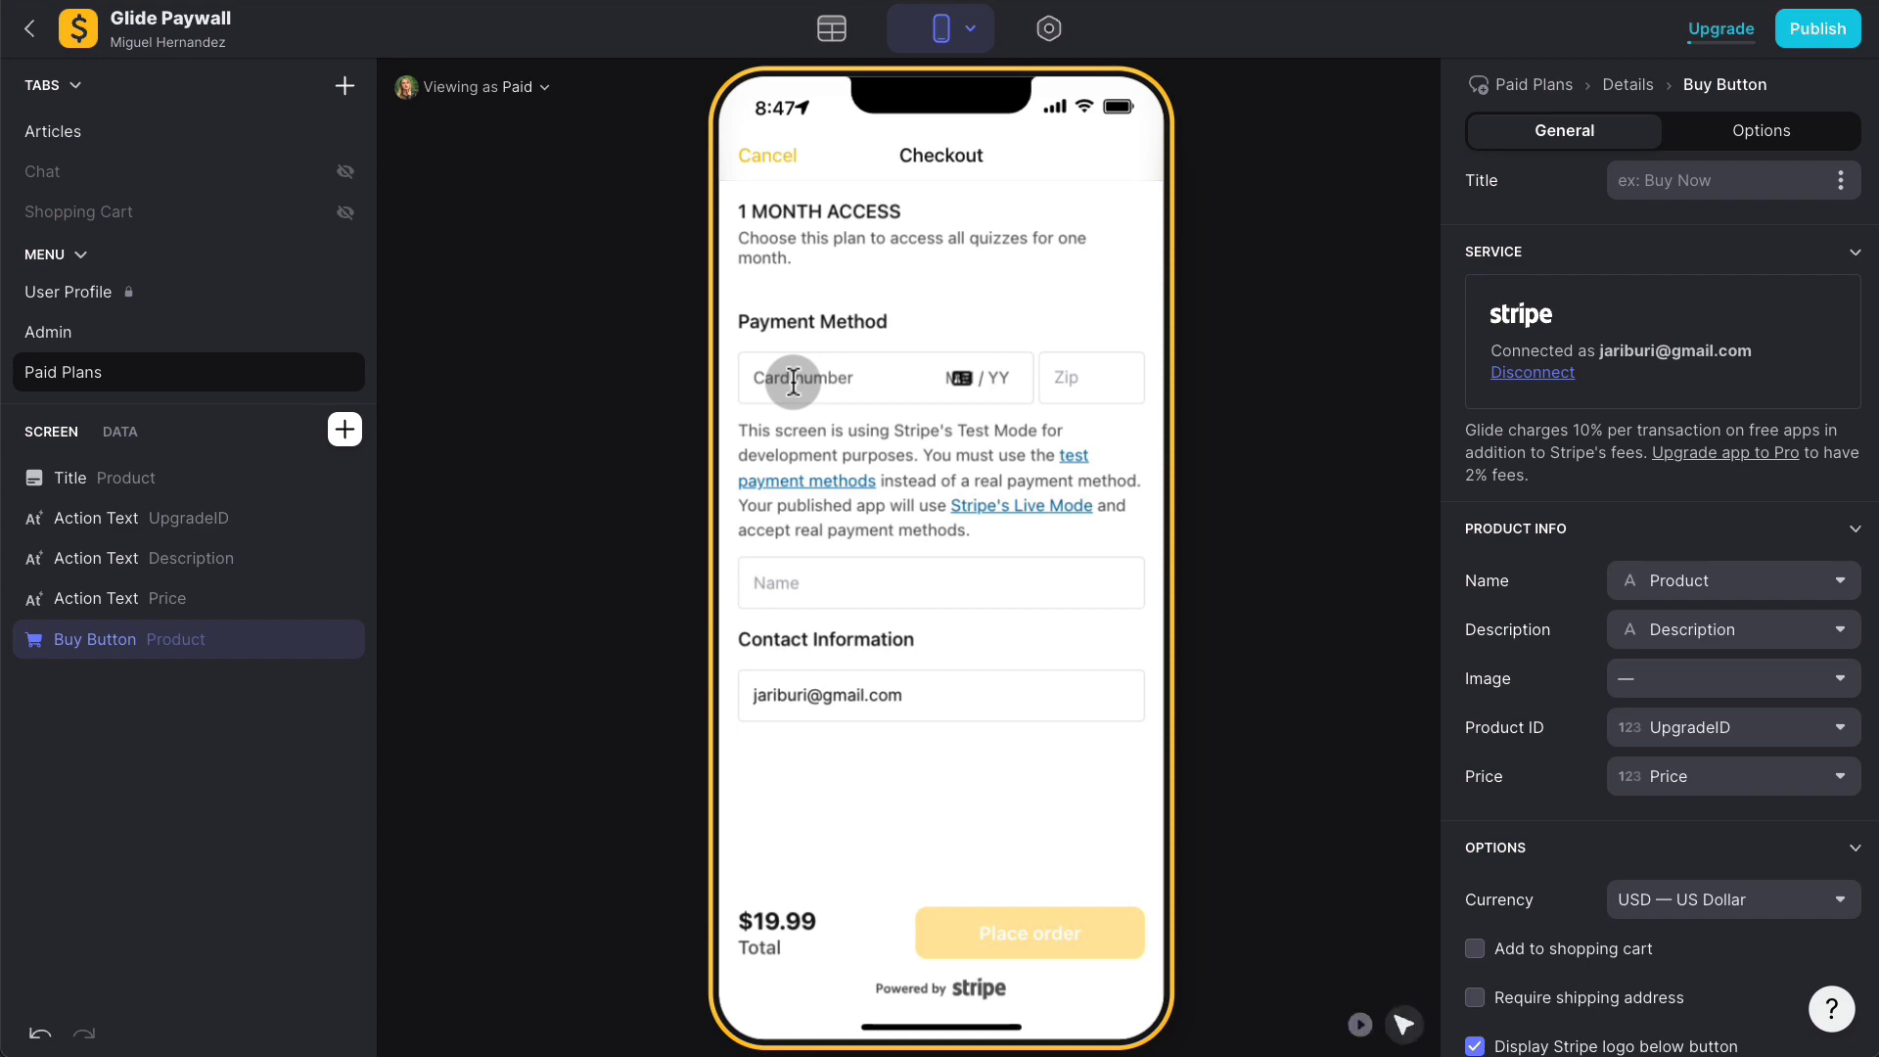
pyautogui.press('super+t')
pyautogui.write('stripe fake cards')
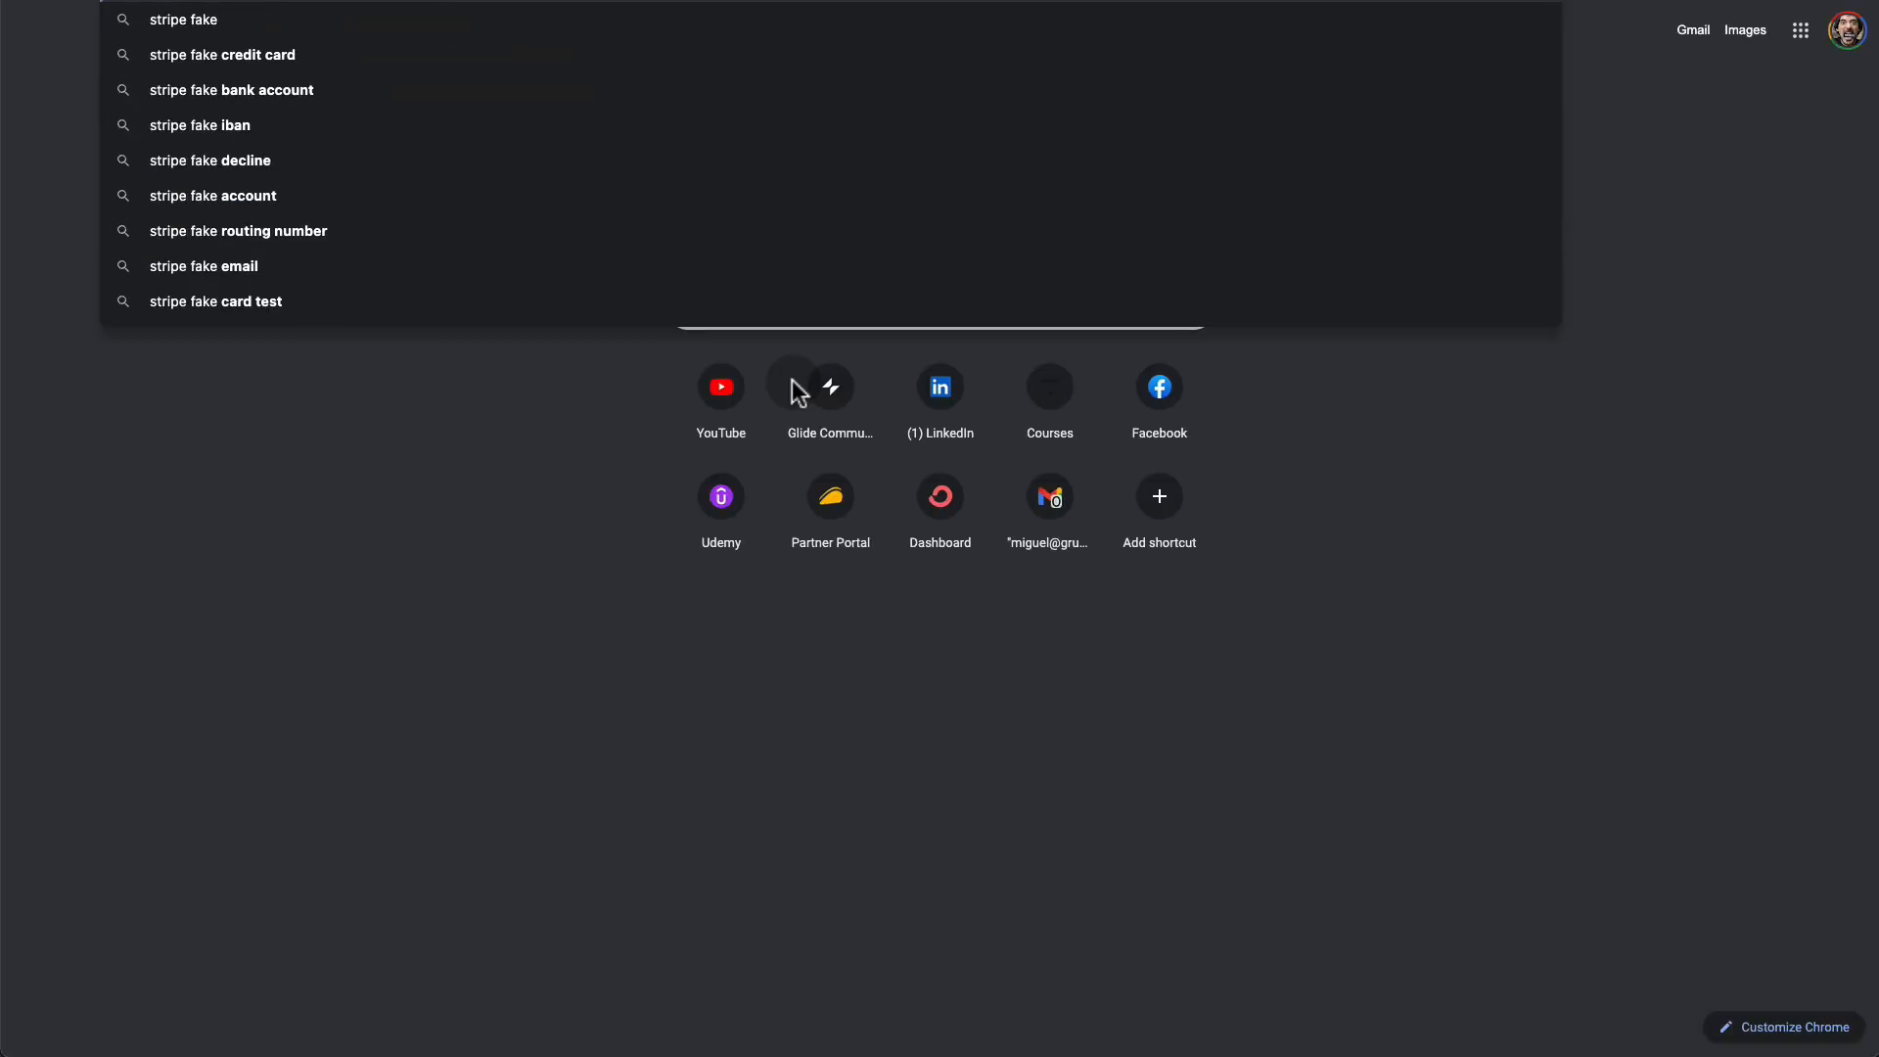
pyautogui.press('Return')
pyautogui.click(451, 266)
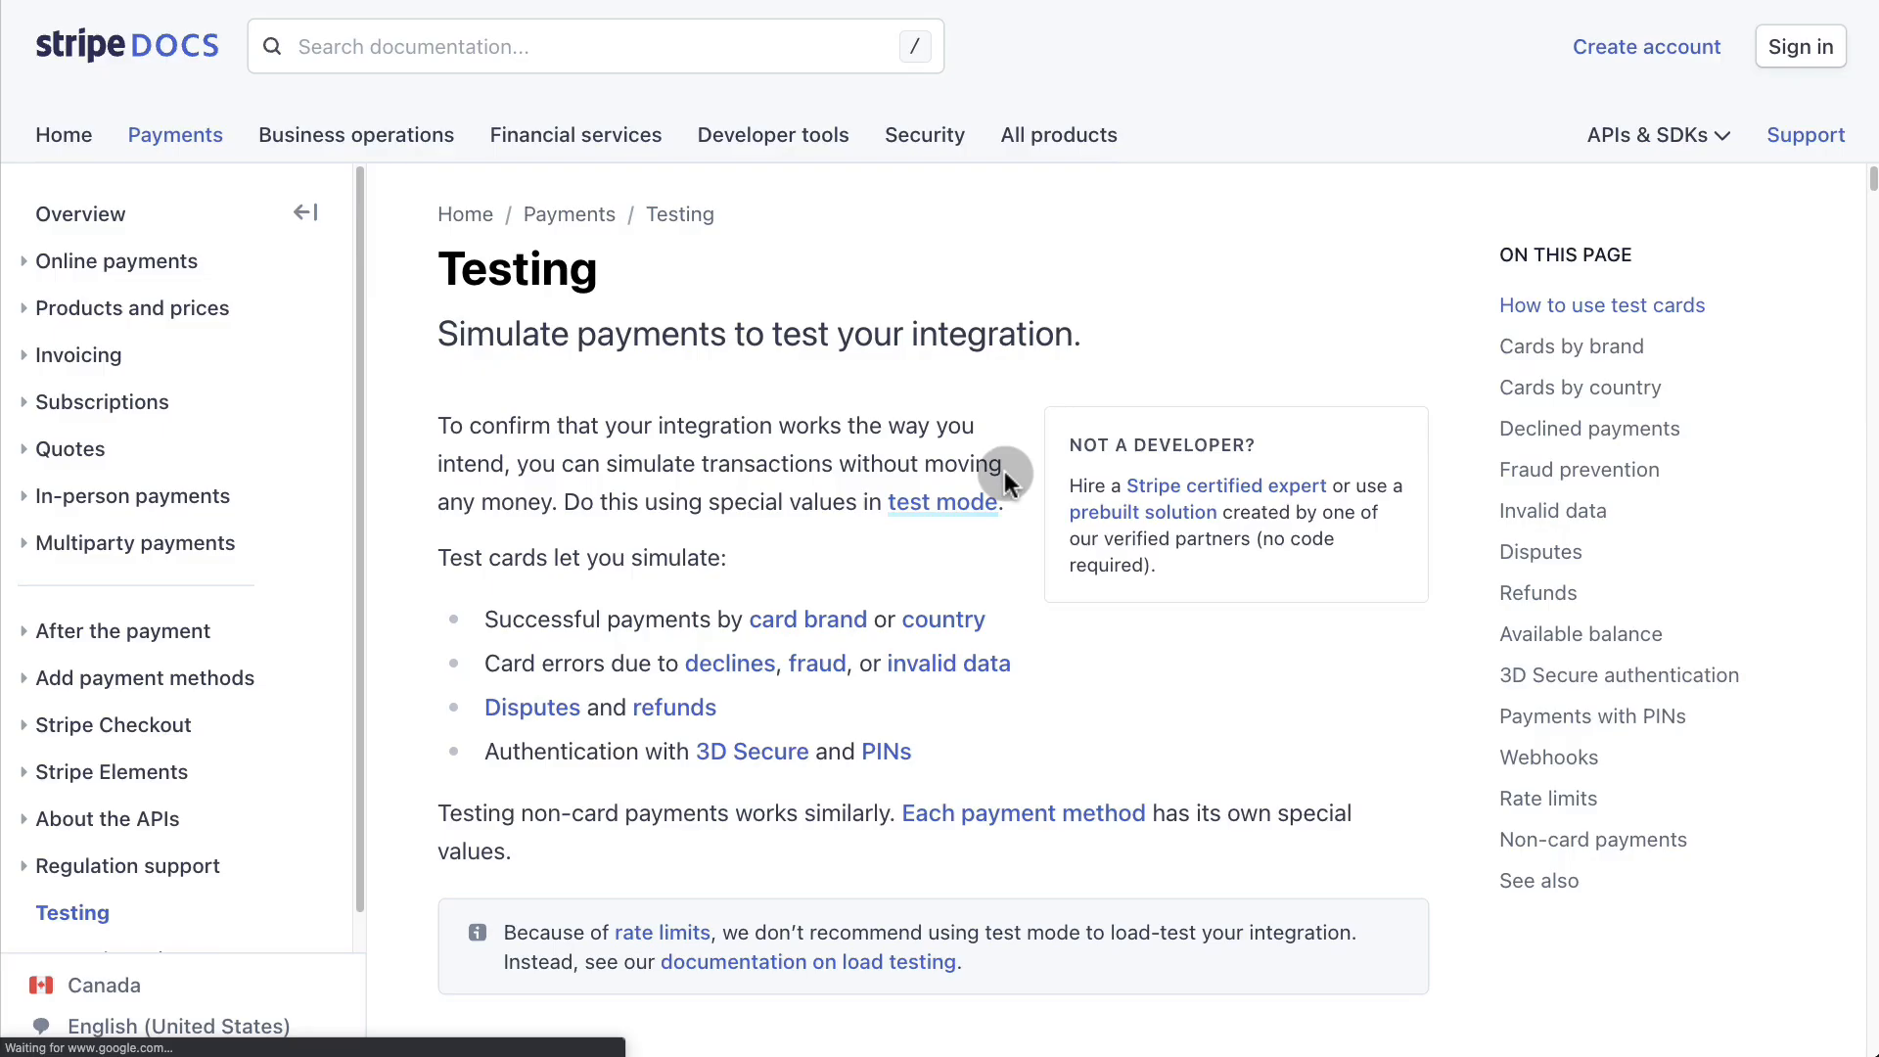
pyautogui.scroll(-15, 977, 654)
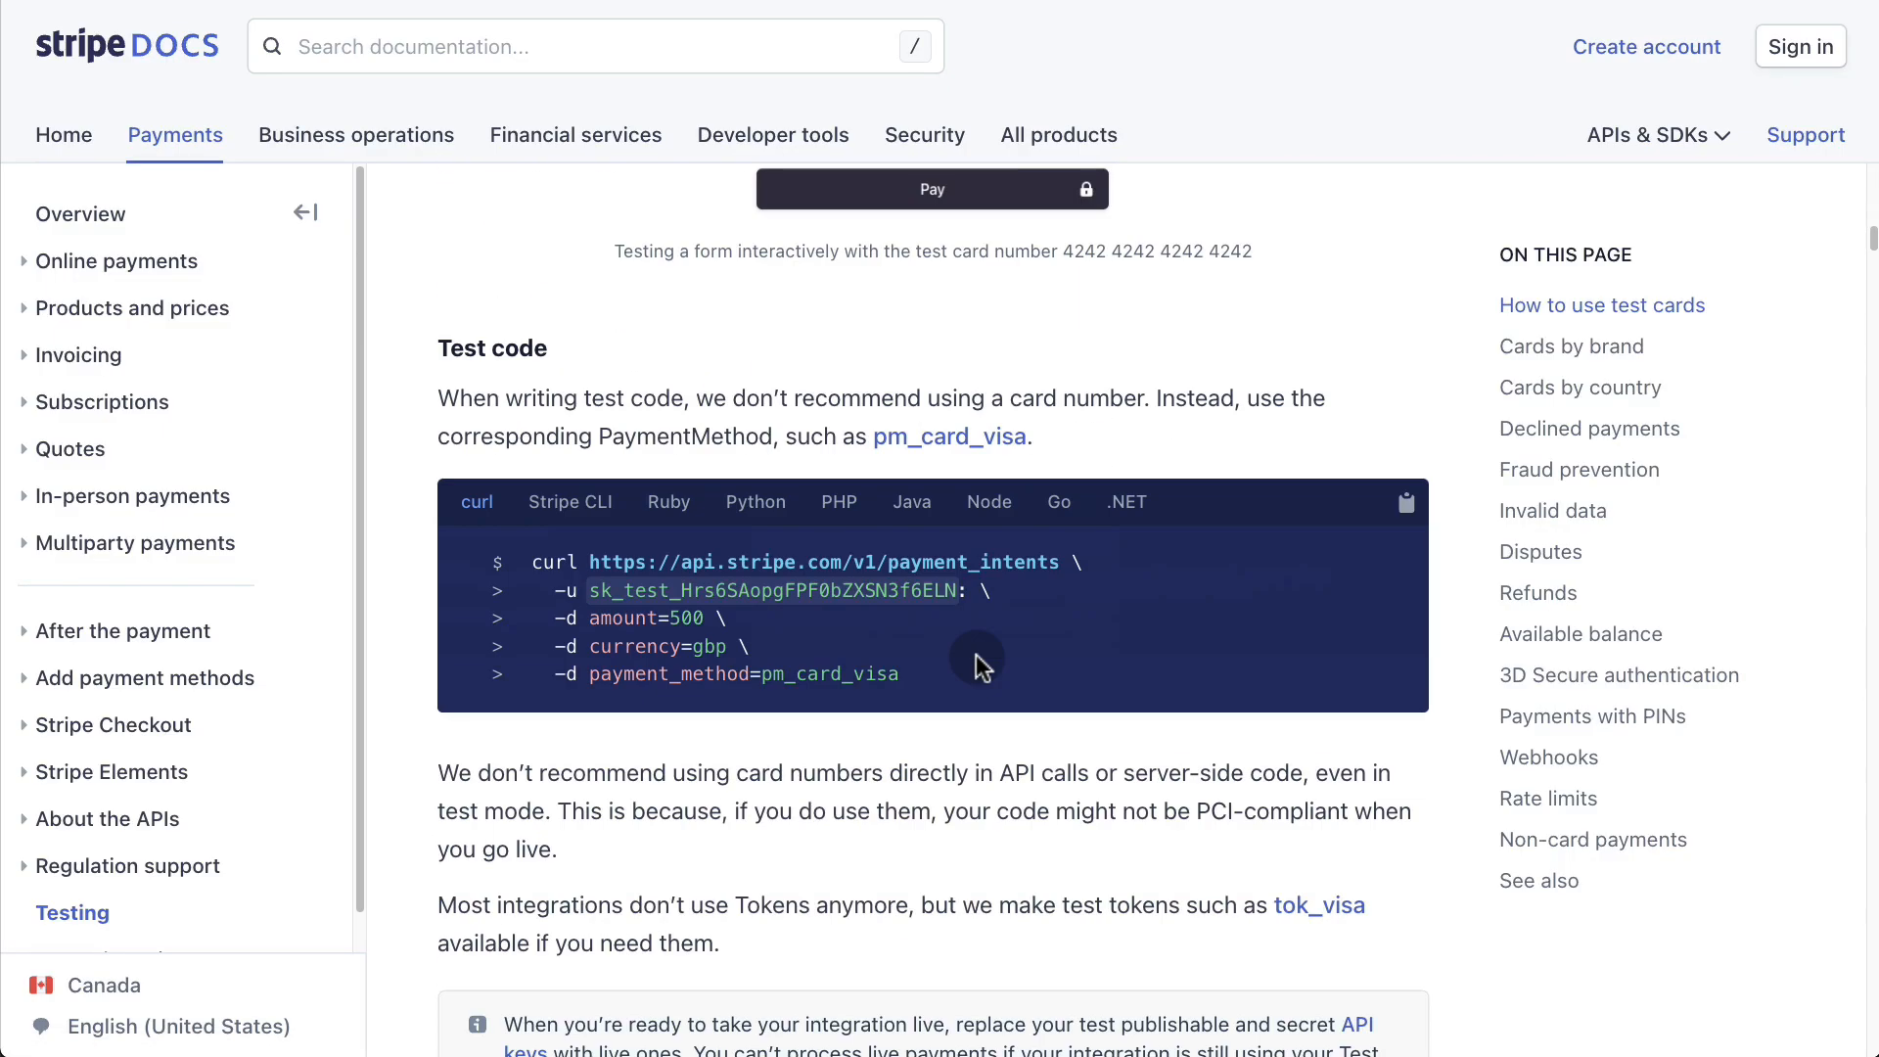
pyautogui.scroll(-10, 976, 654)
pyautogui.click(1023, 282)
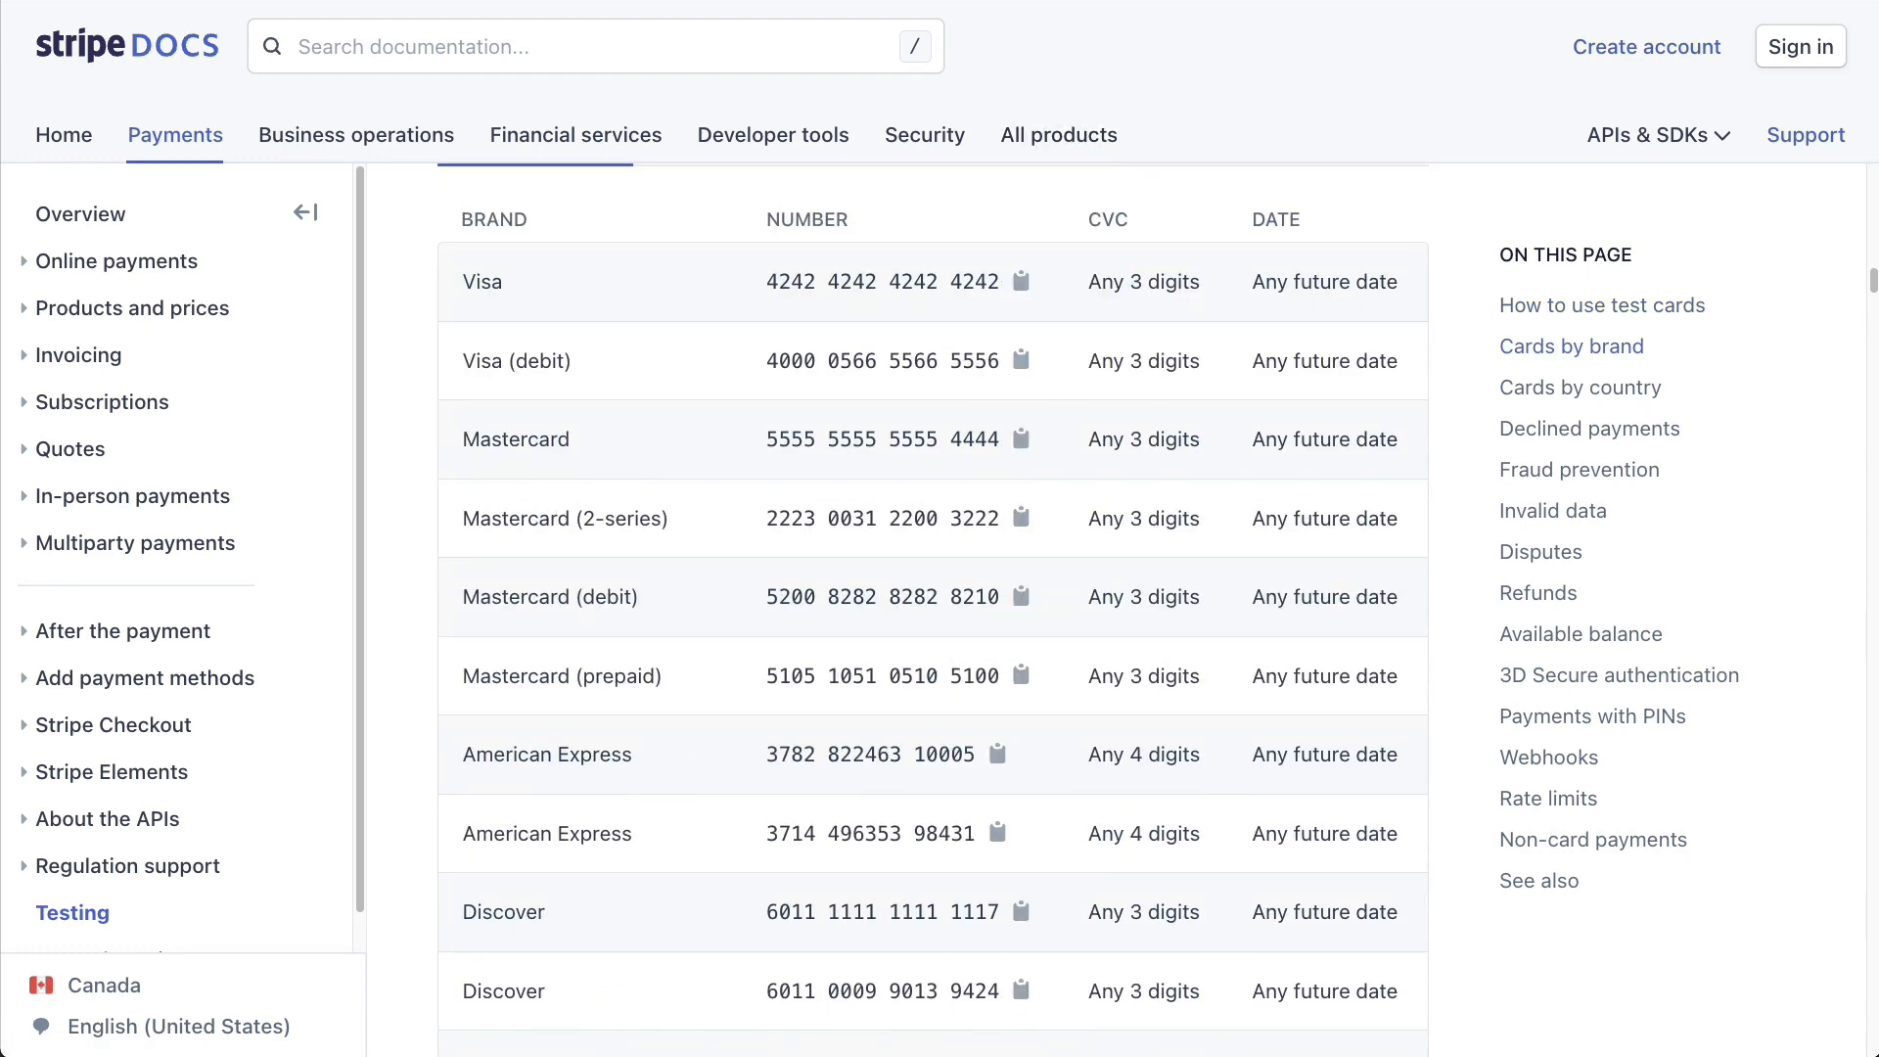
# Step: Back in Glide, complete the checkout with the copied card number, an expiry date, CVC, zip code and the name Paid, and place the order
pyautogui.hotkey('ctrl', 'shift', 'Tab')
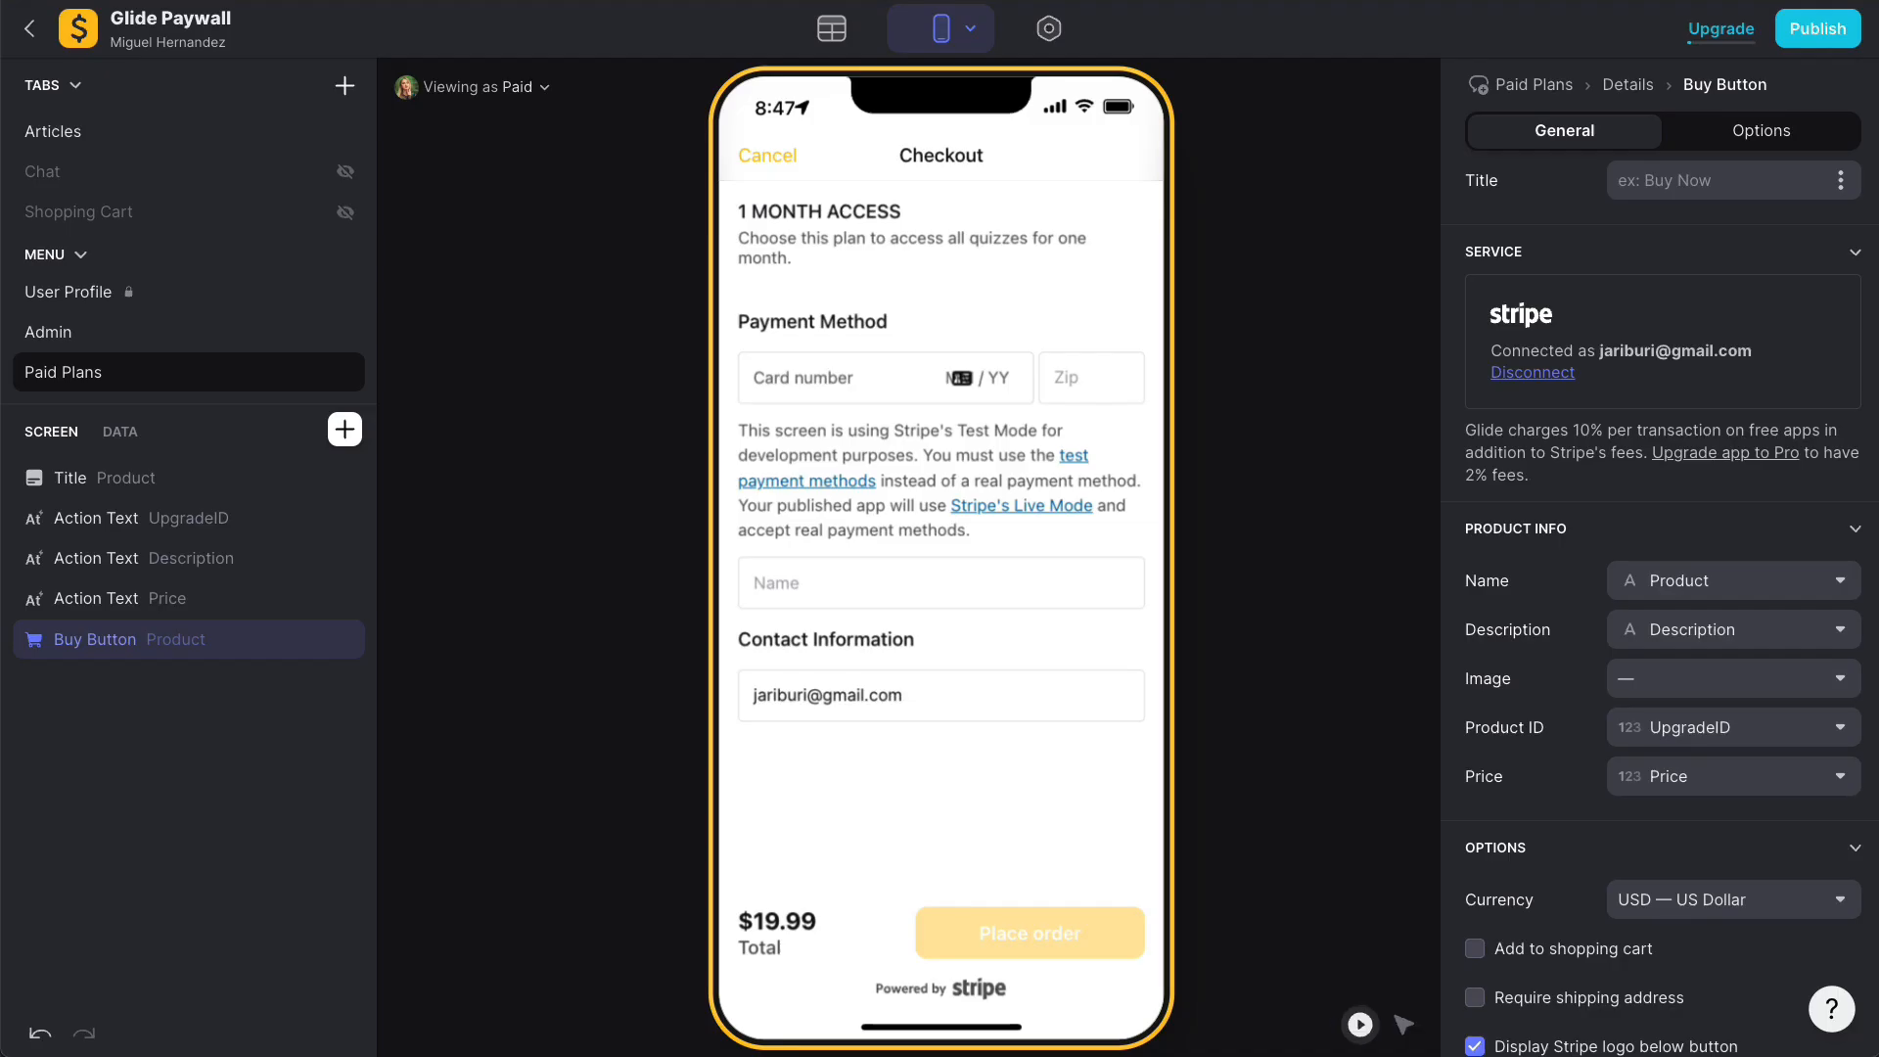
pyautogui.click(798, 366)
pyautogui.hotkey('ctrl', 'v')
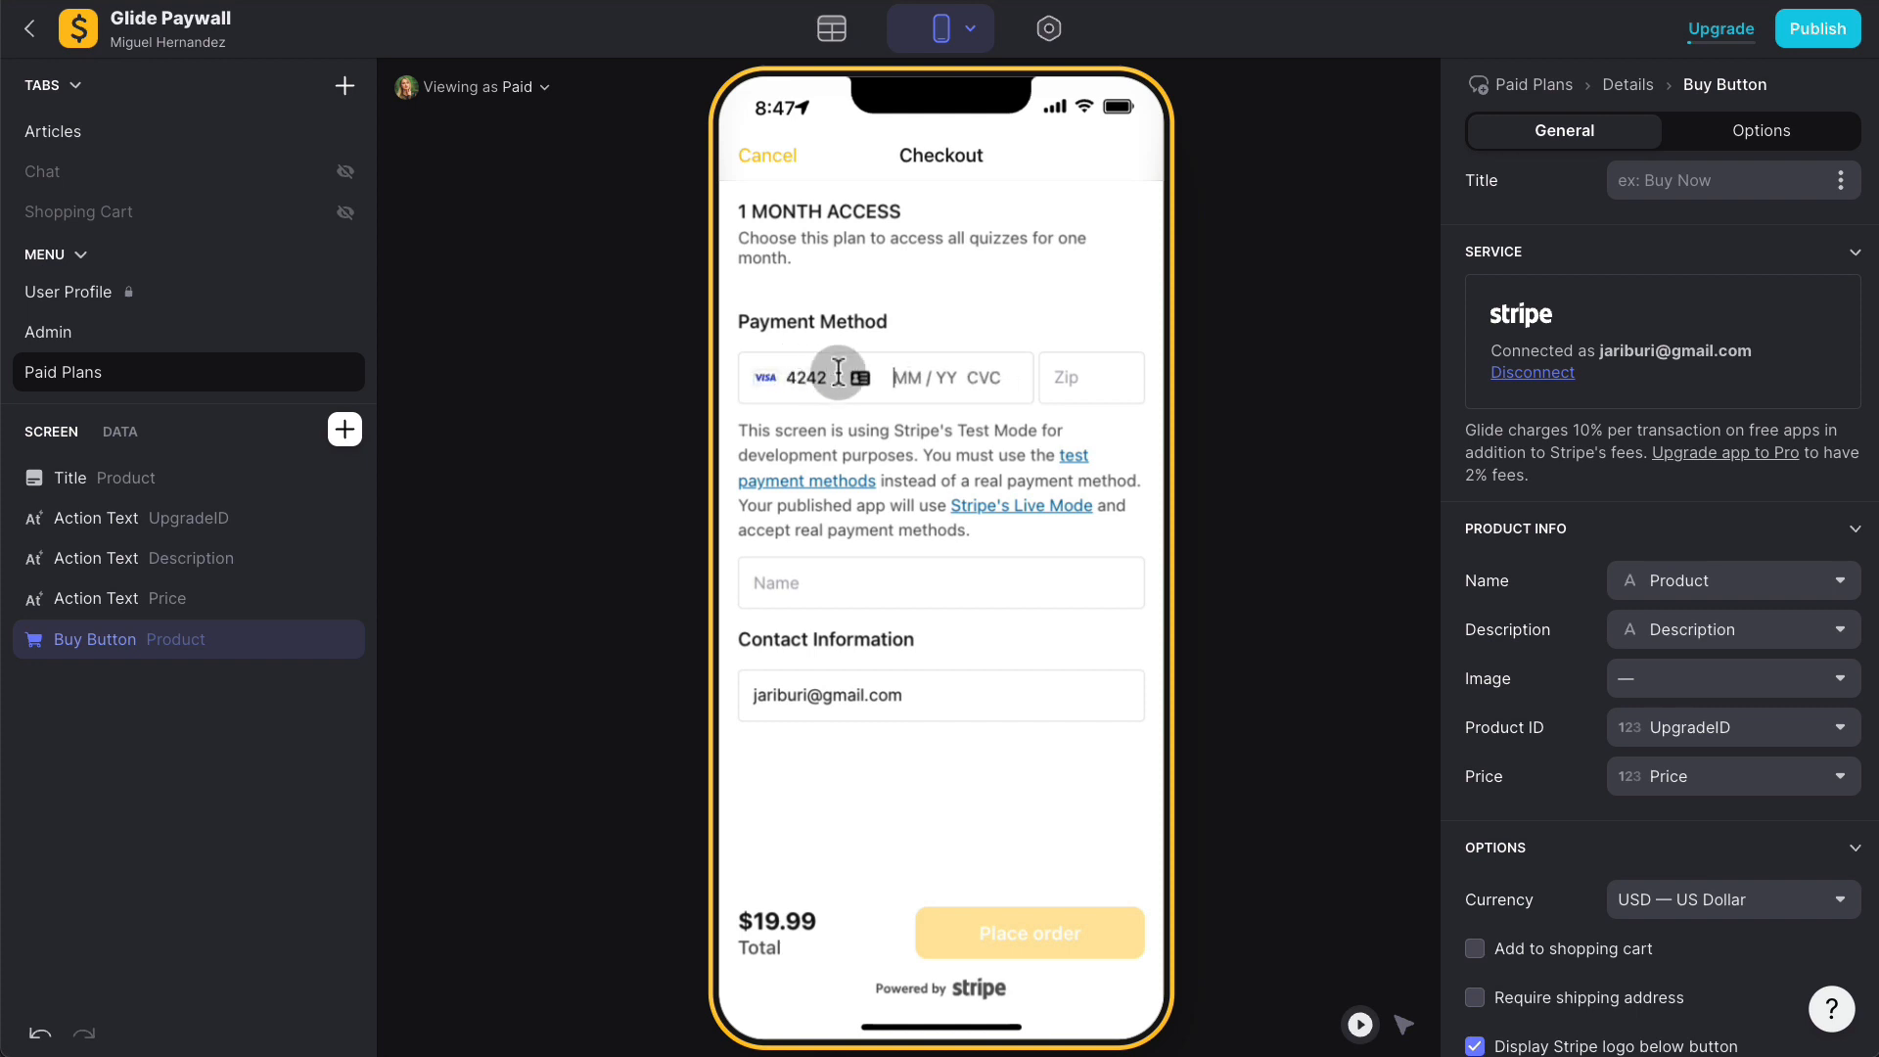
pyautogui.write('0244121')
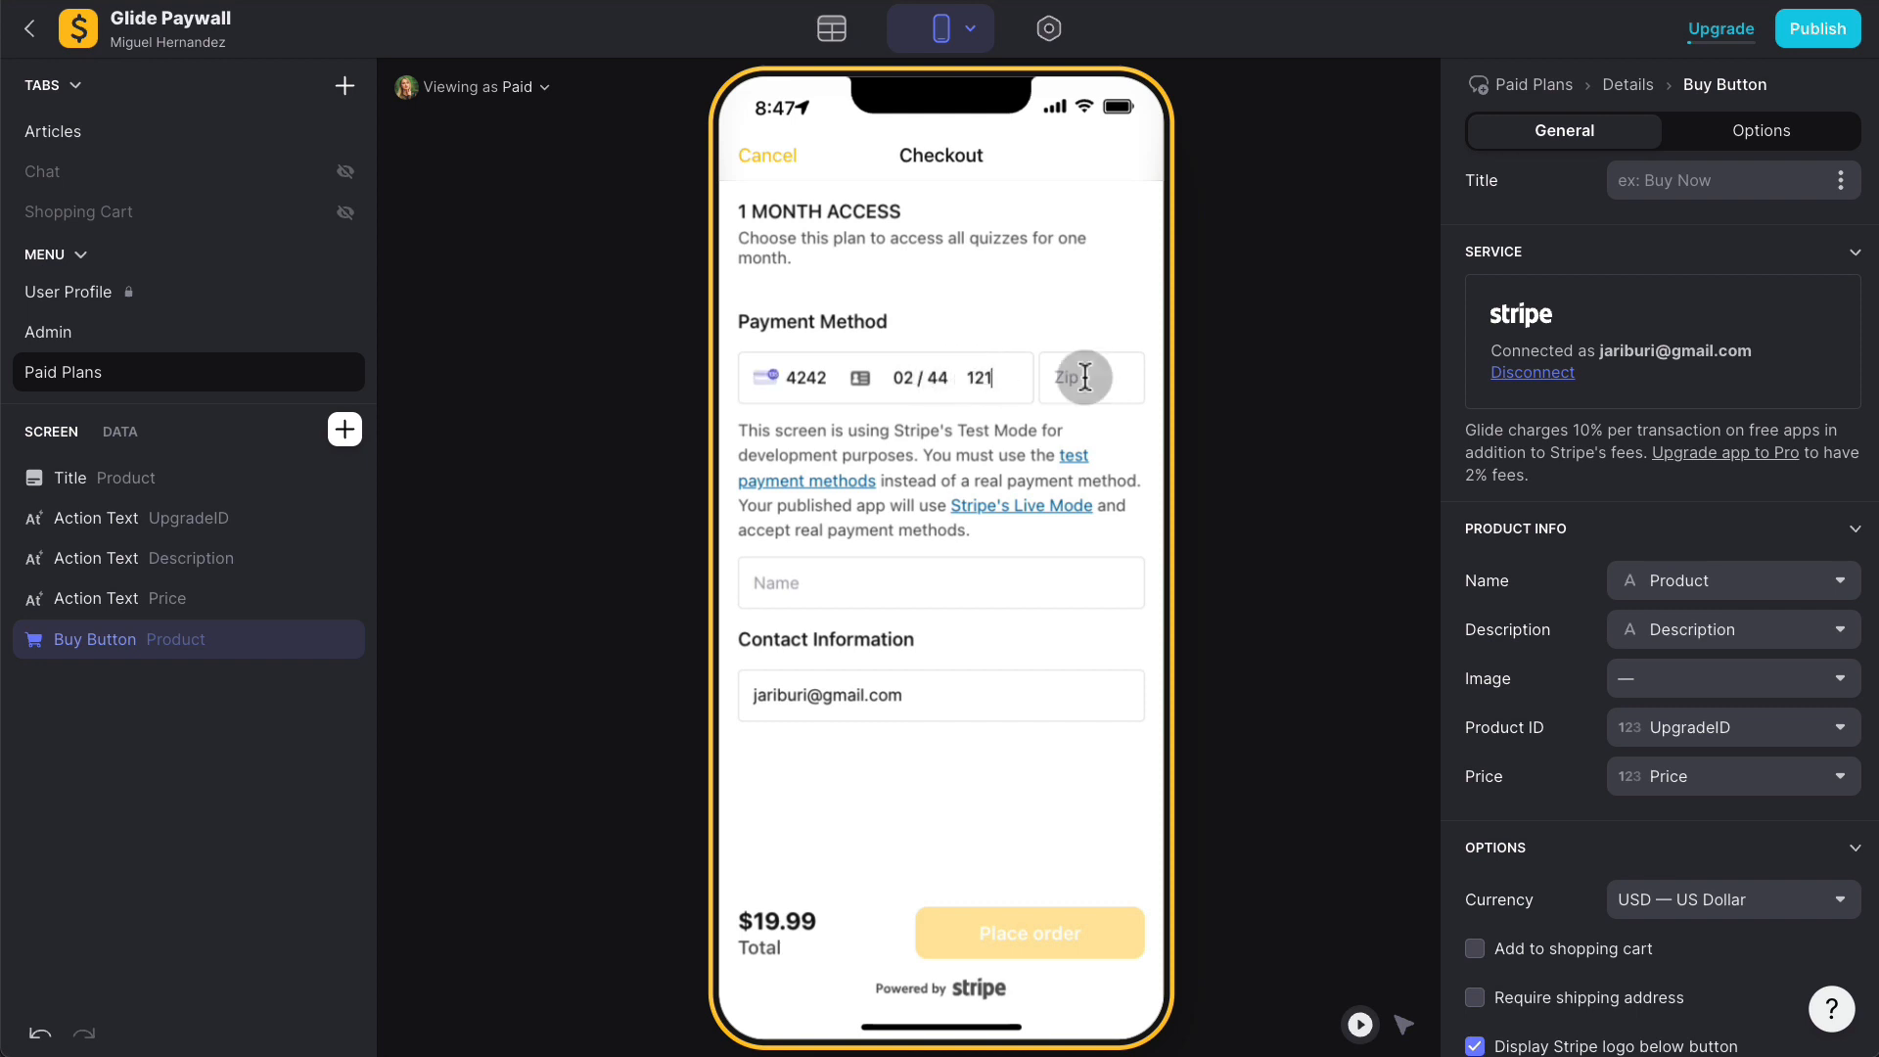
pyautogui.click(1084, 377)
pyautogui.write('aada')
pyautogui.write('Paid')
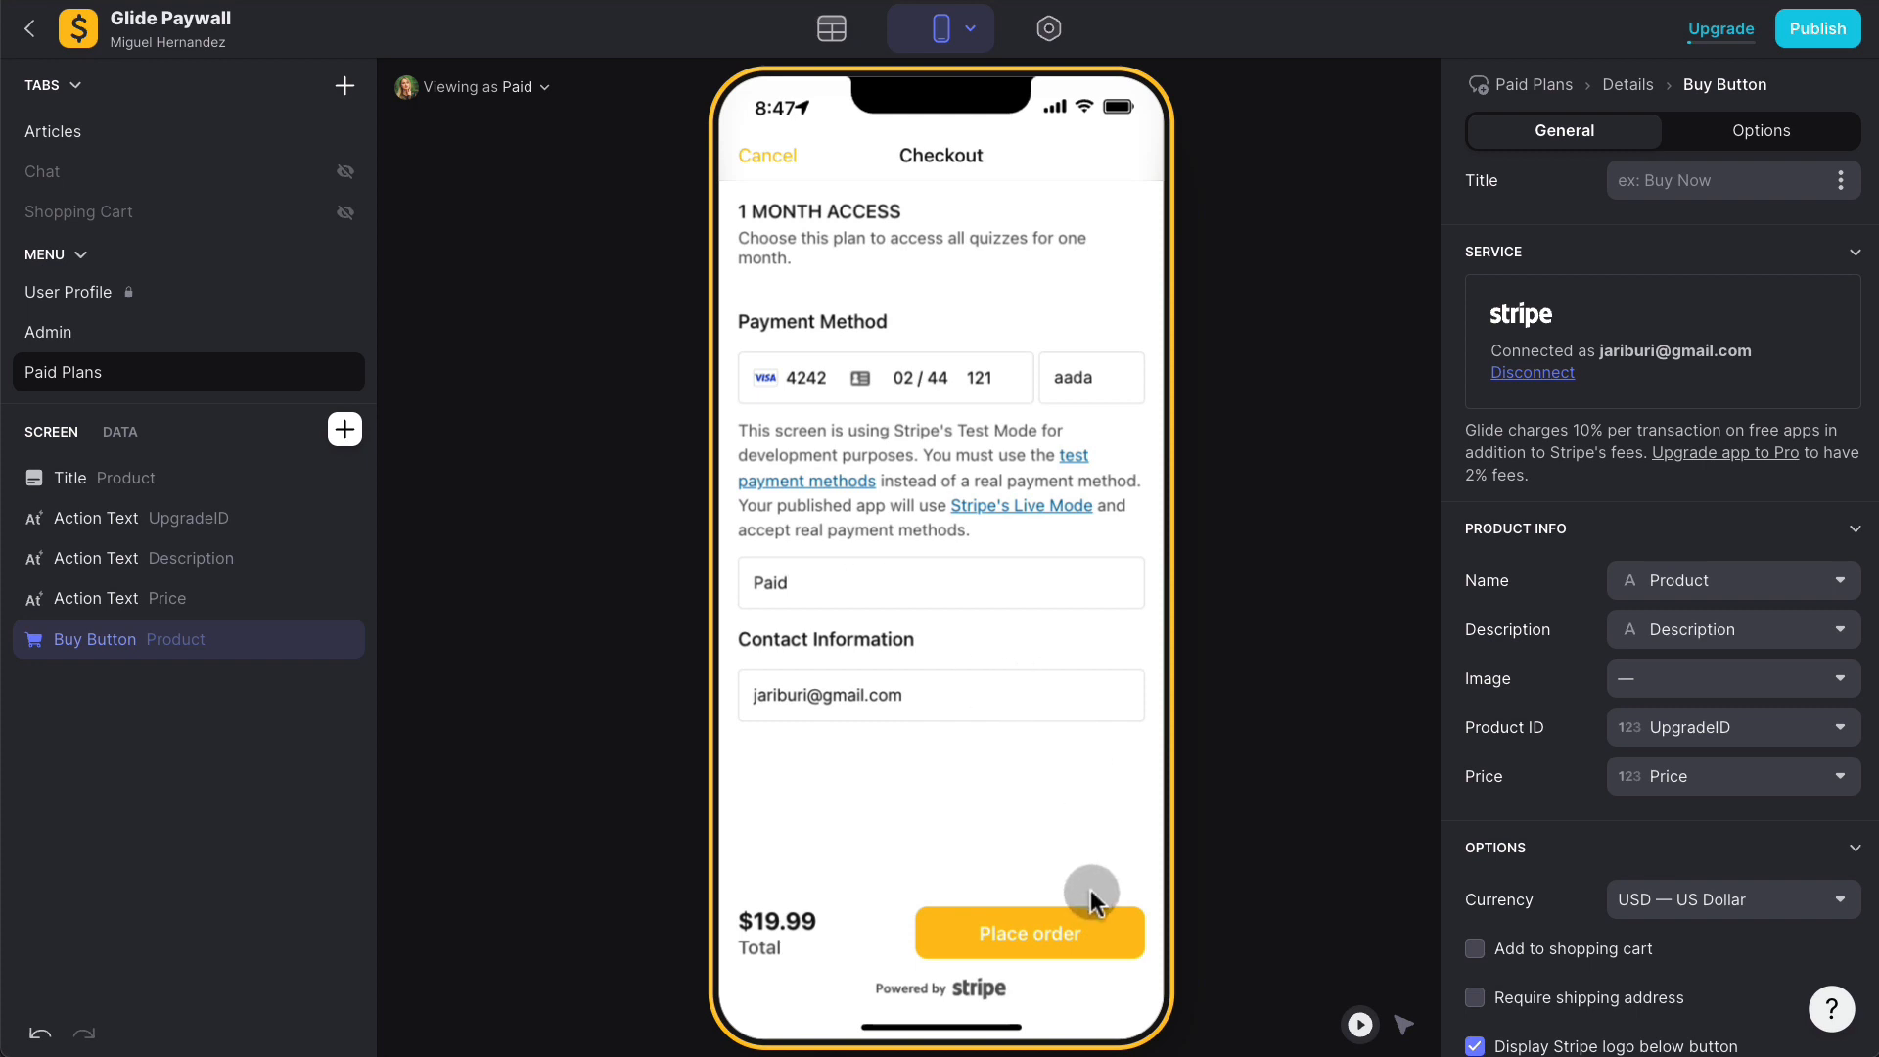
pyautogui.click(1086, 920)
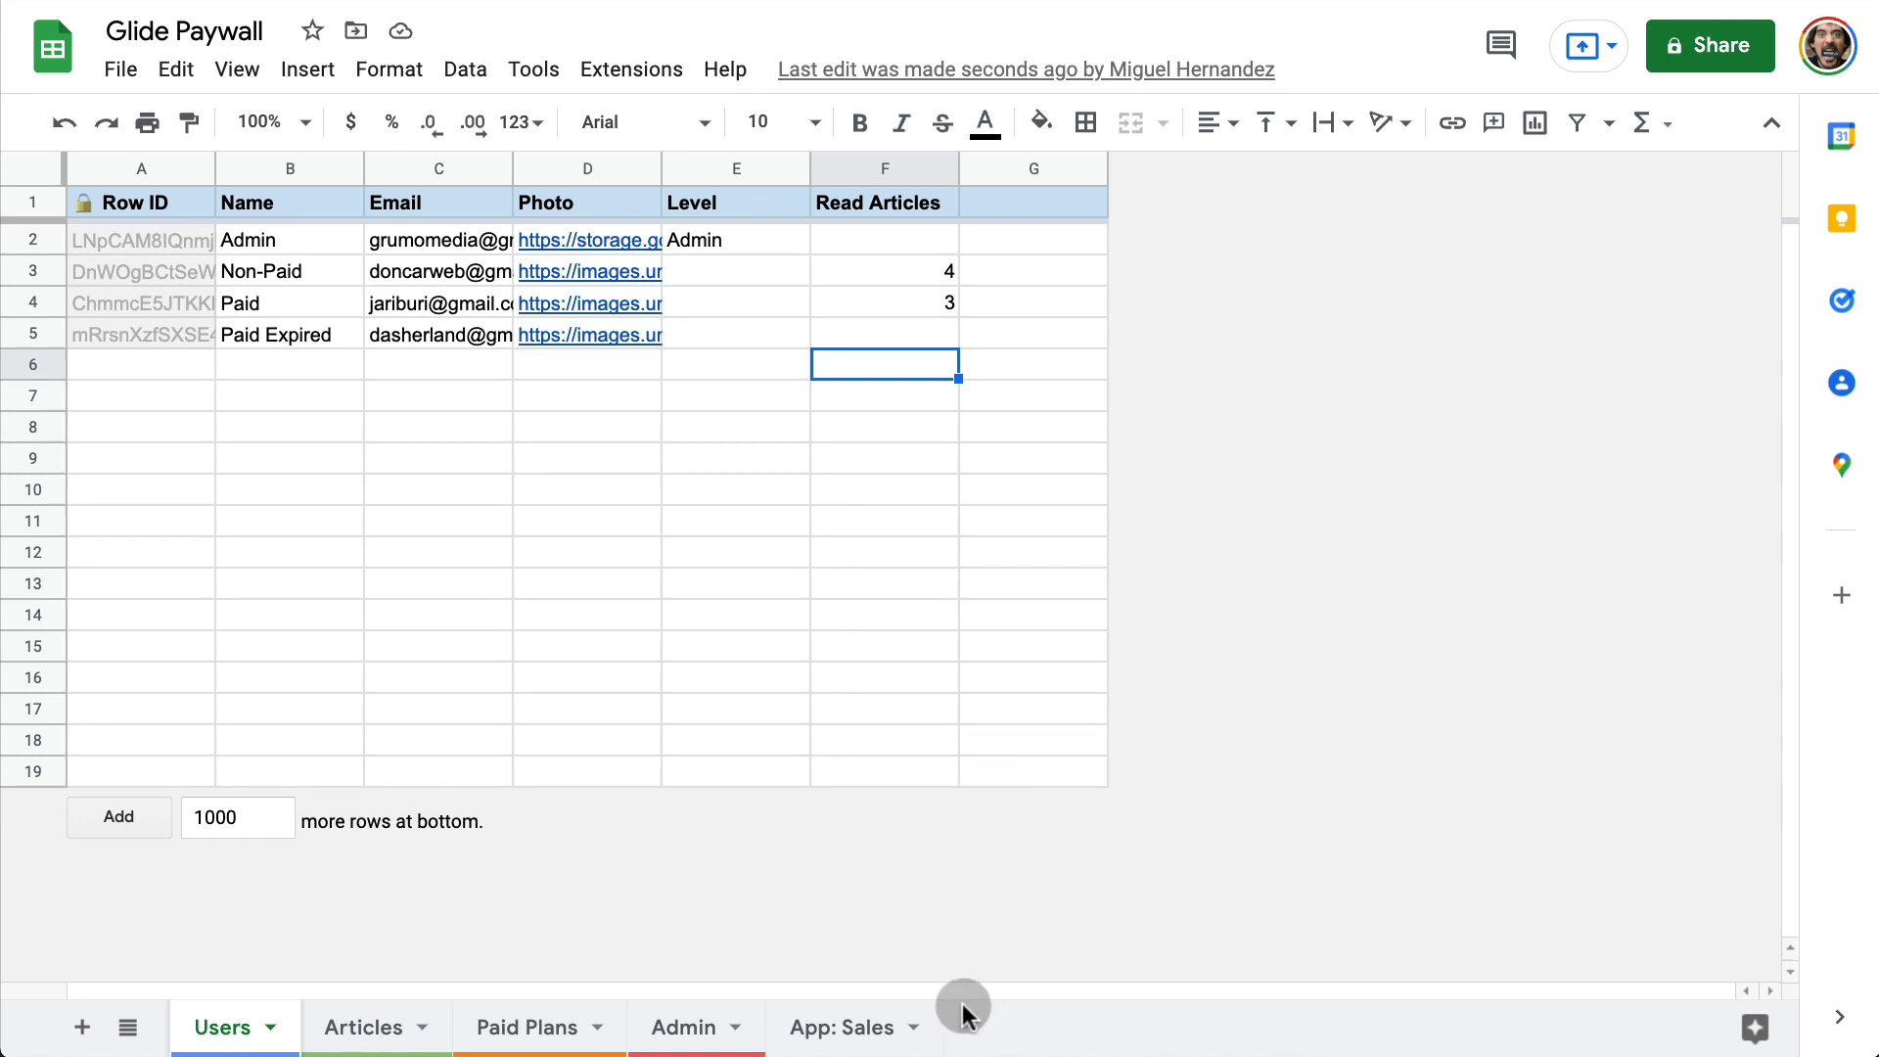
# Step: In the Google Sheets file's App: Sales sheet, make the header row bold and fill it with light blue
pyautogui.click(856, 1023)
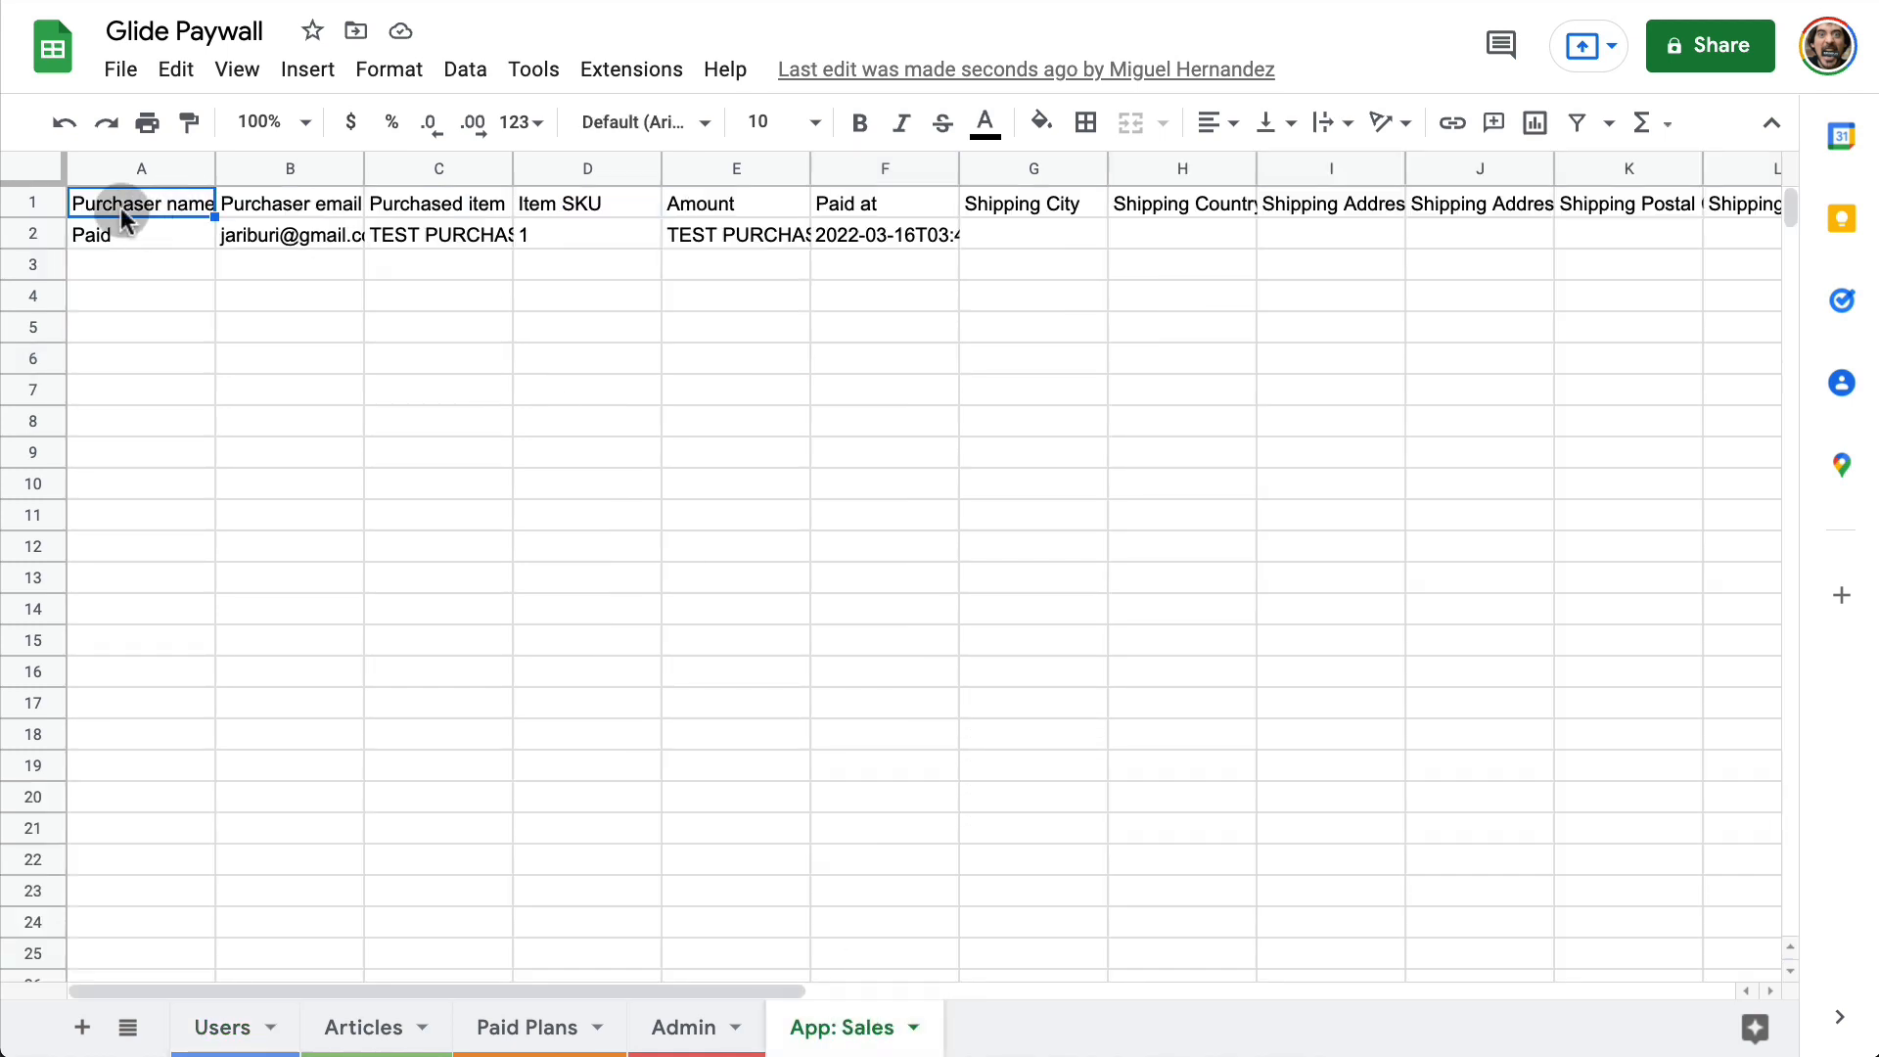
pyautogui.click(35, 202)
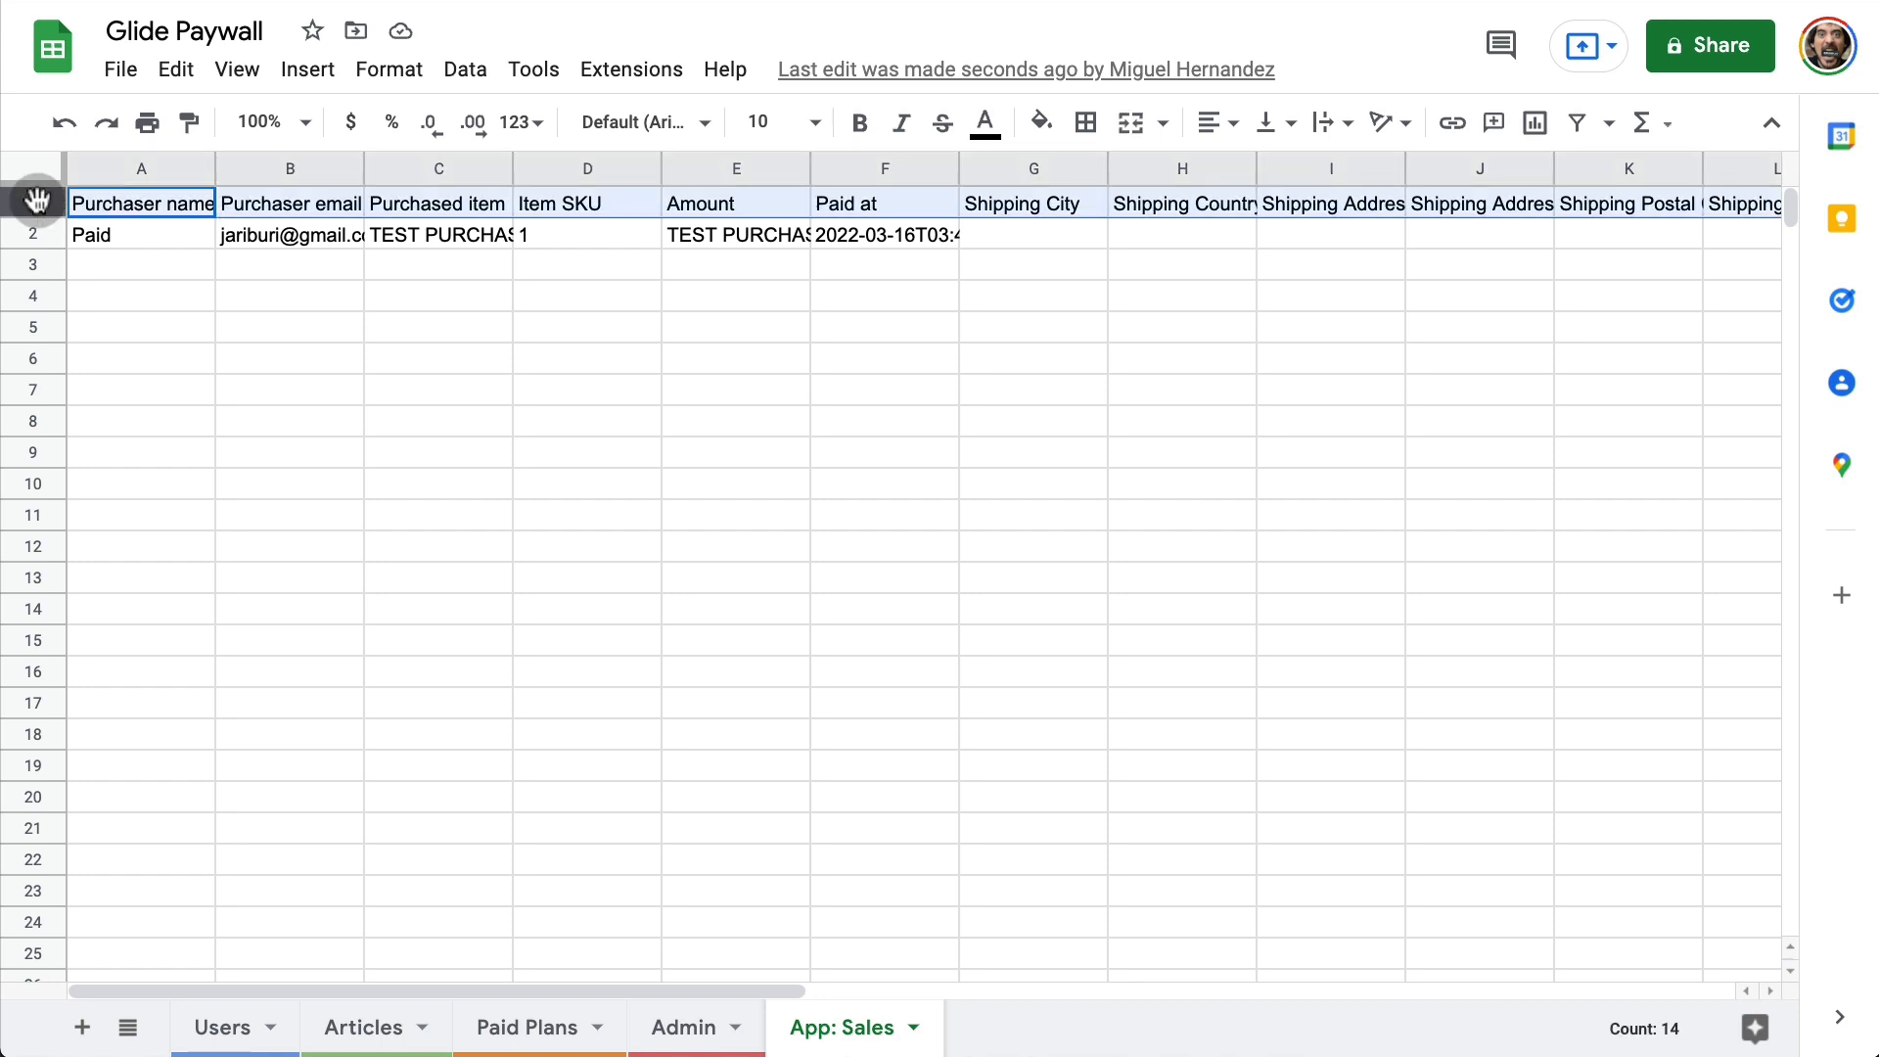
pyautogui.press('super+b')
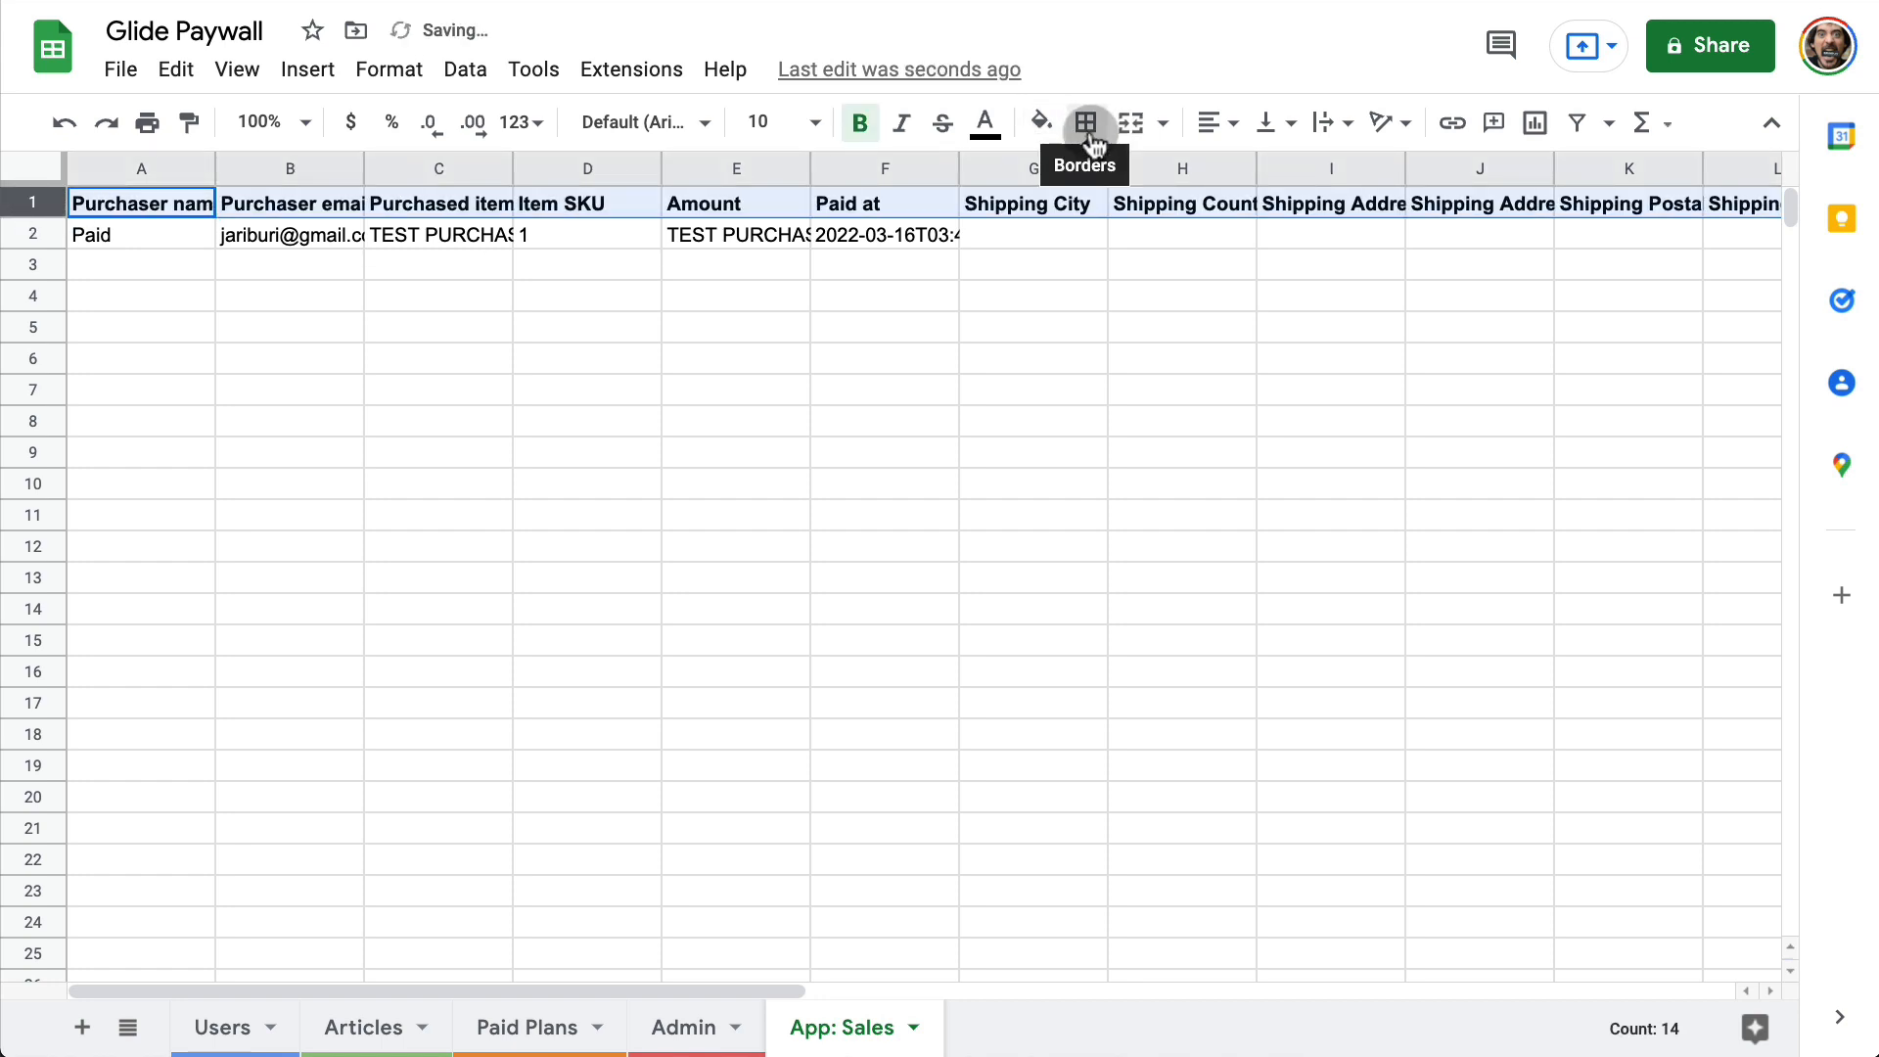
pyautogui.click(1043, 123)
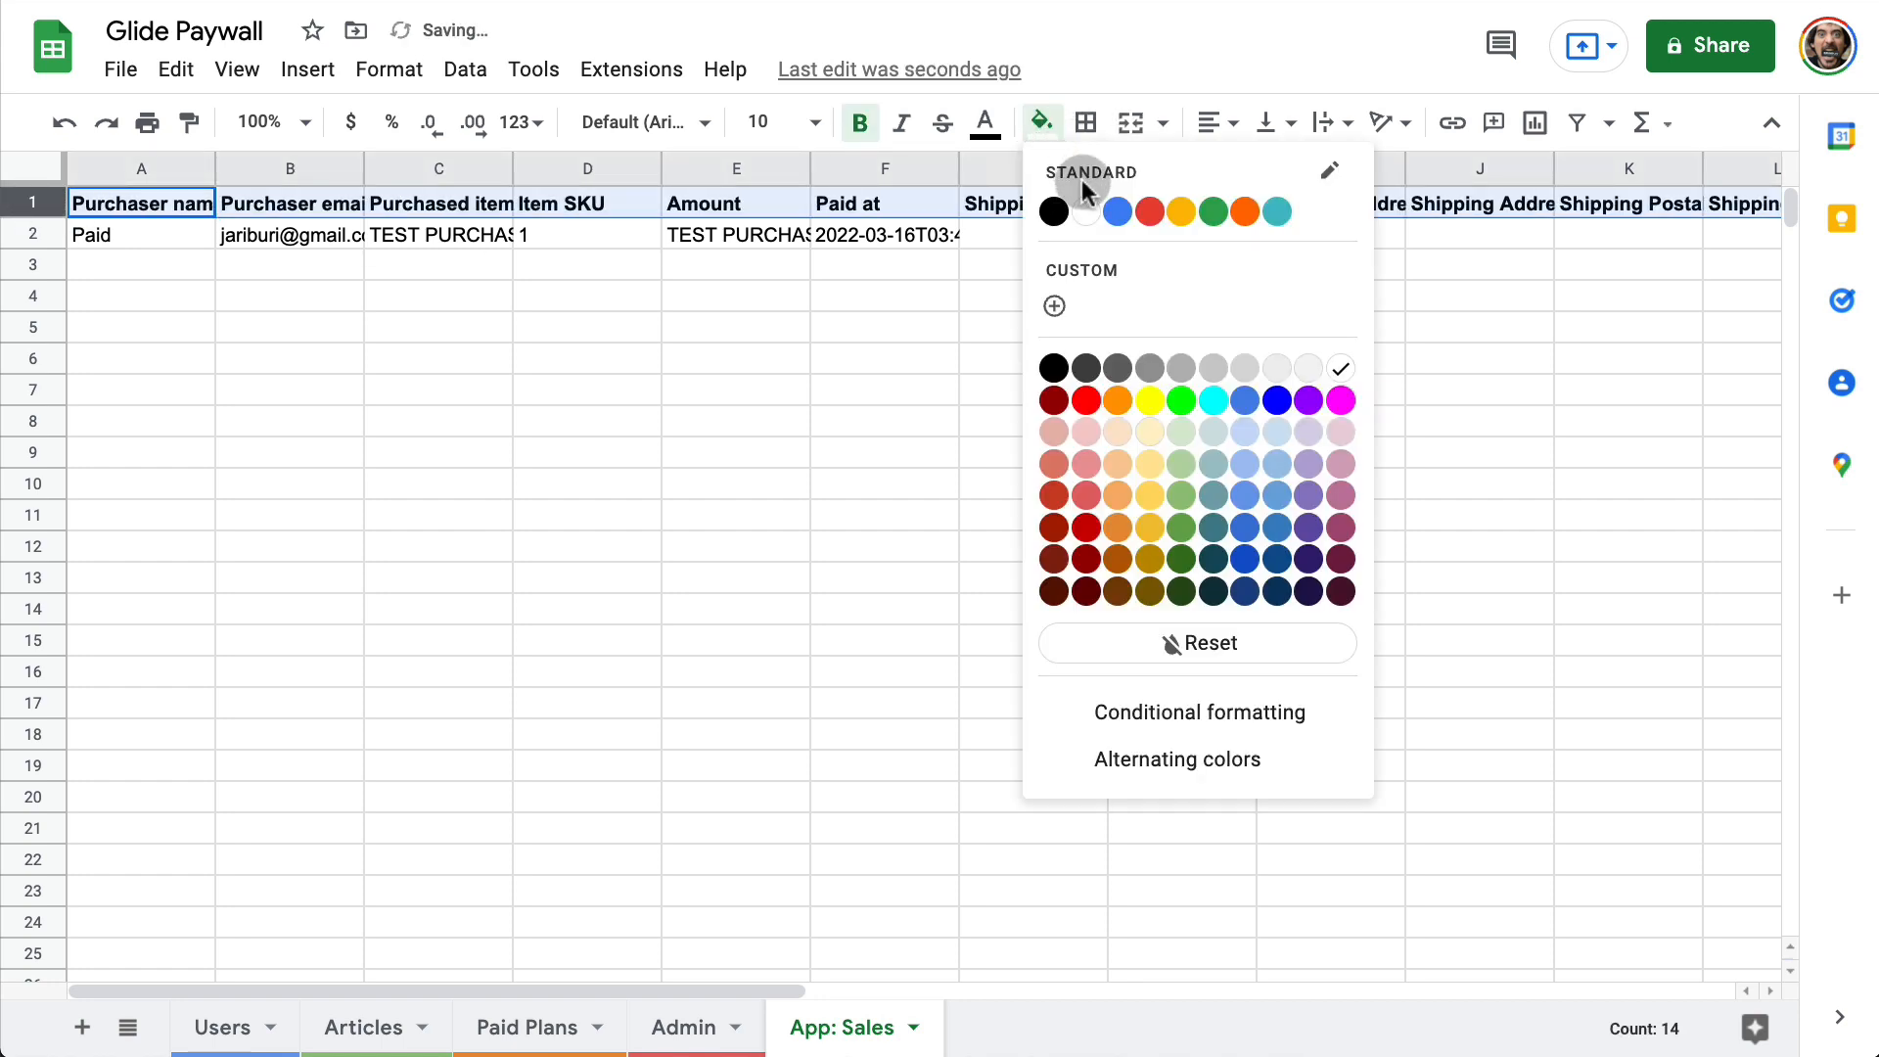
pyautogui.click(1243, 425)
# Step: Freeze the header row of the App: Sales sheet
pyautogui.click(237, 69)
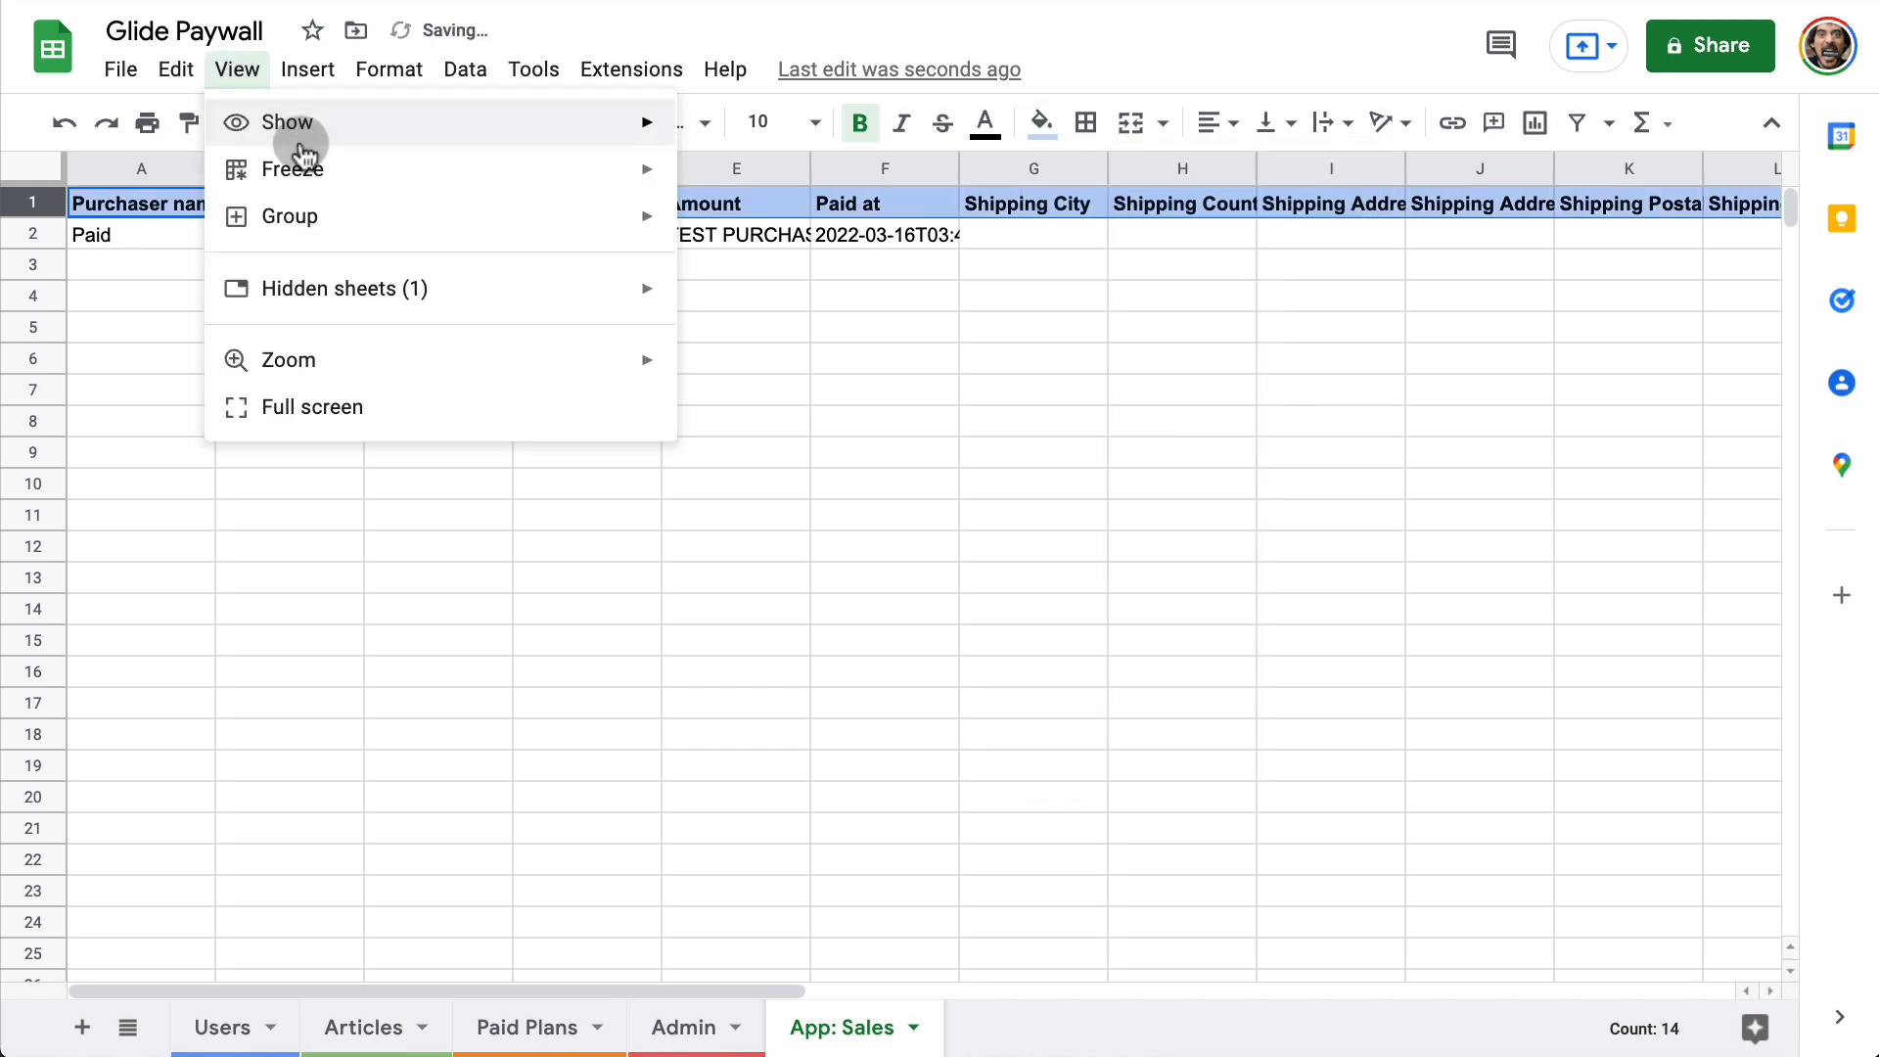
pyautogui.moveTo(305, 142)
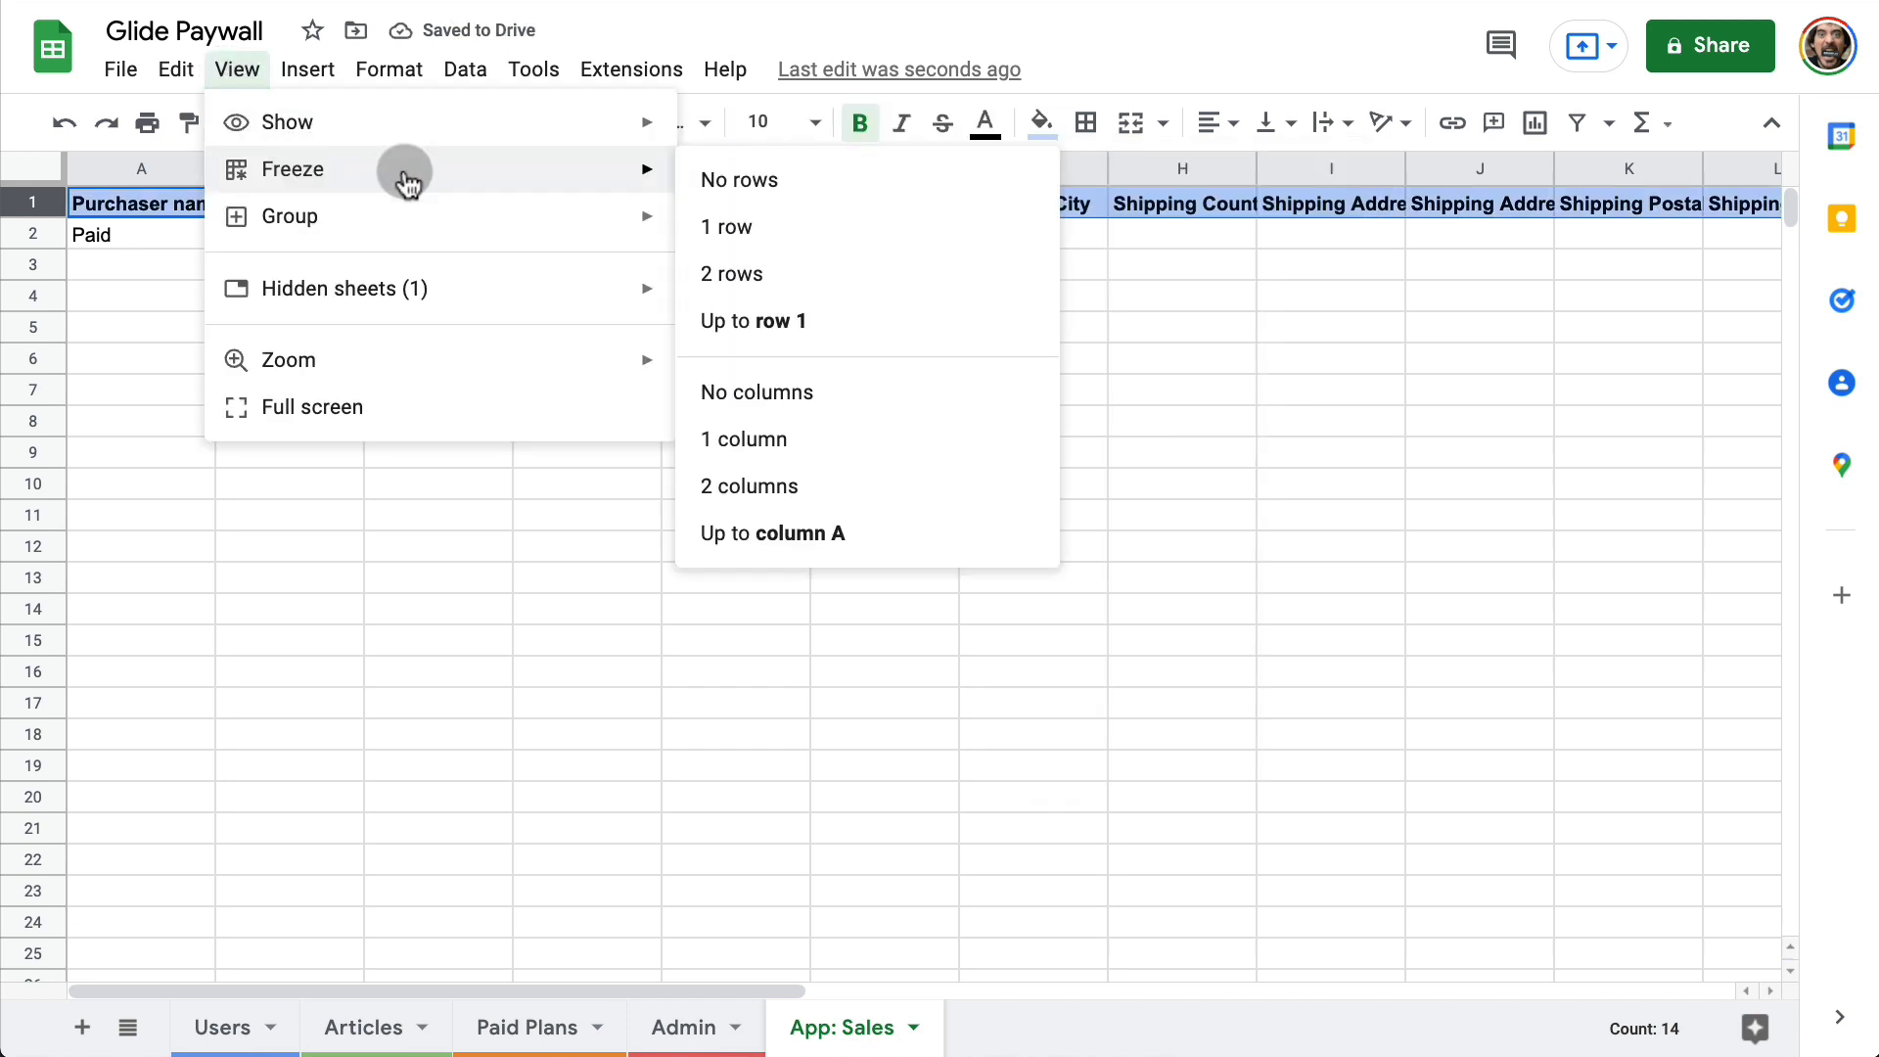
# Step: Freeze the header row of the App: Sales sheet and delete the empty rows 18 to 1000
pyautogui.click(743, 227)
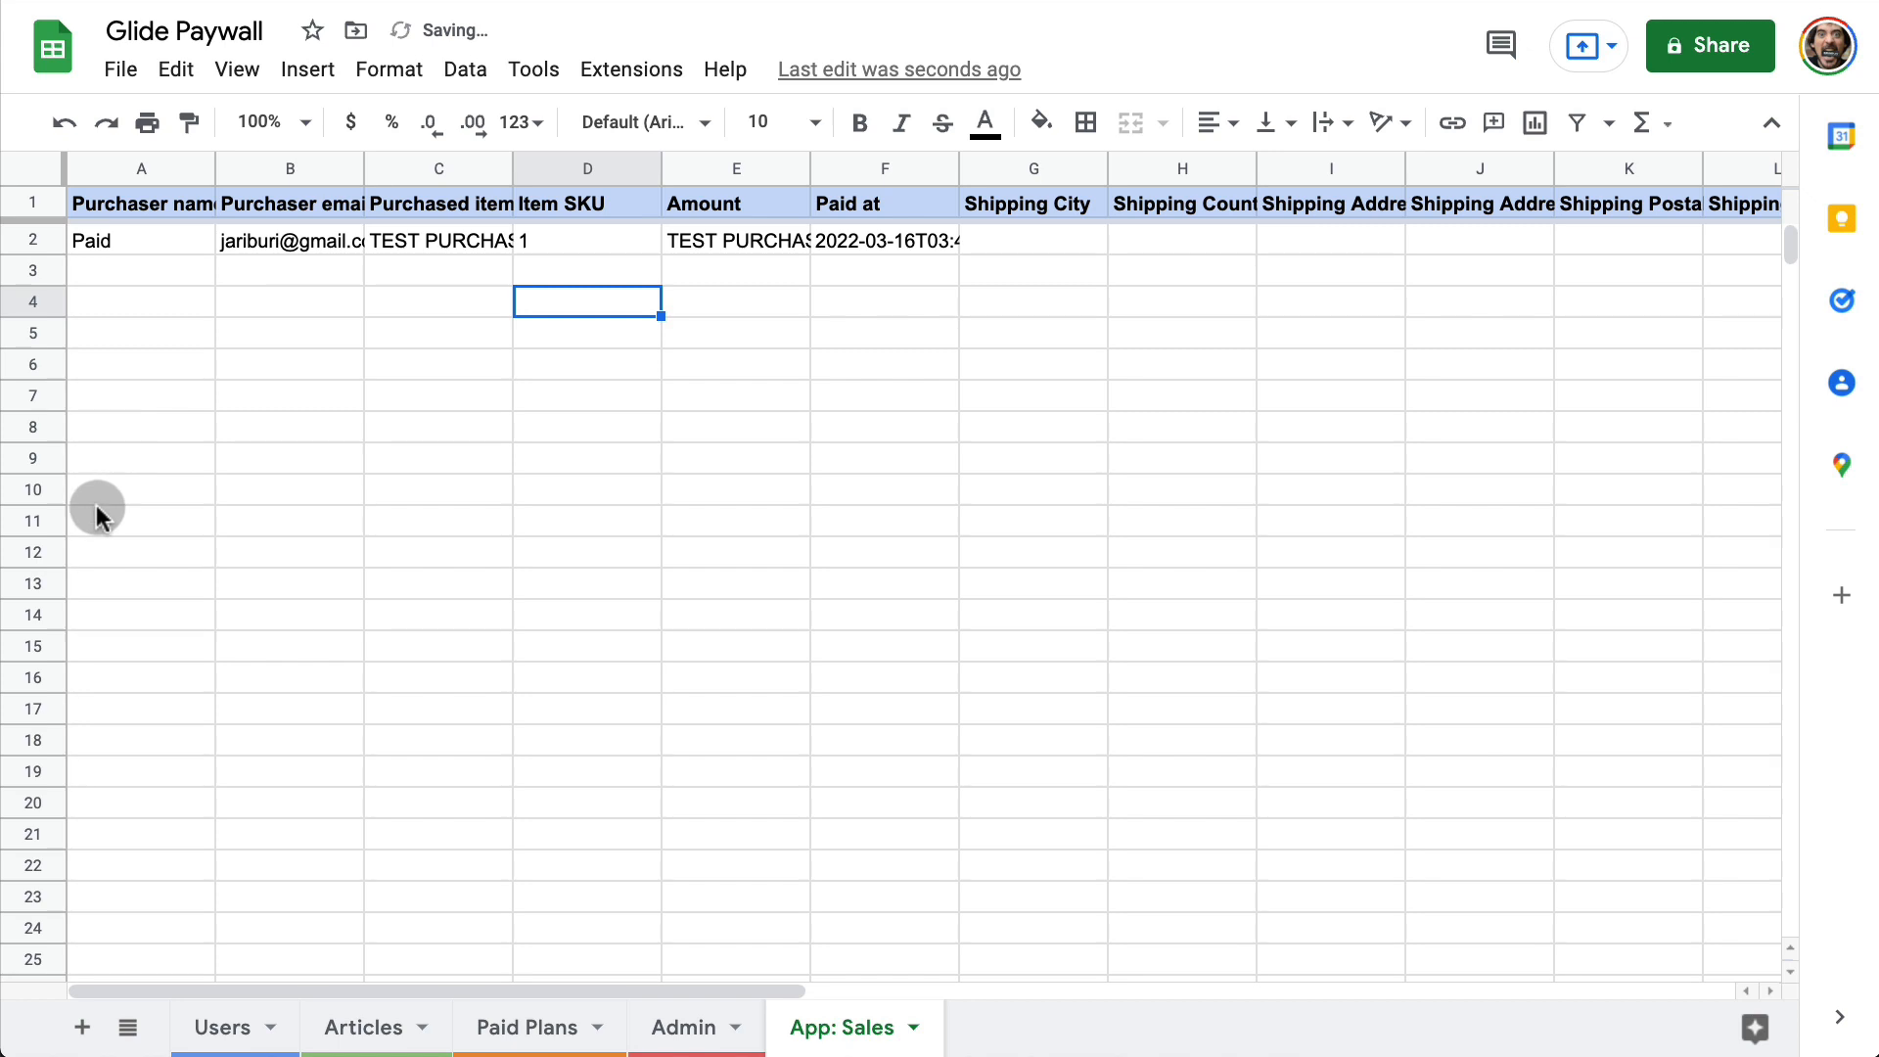
pyautogui.click(35, 736)
pyautogui.scroll(-20, 480, 642)
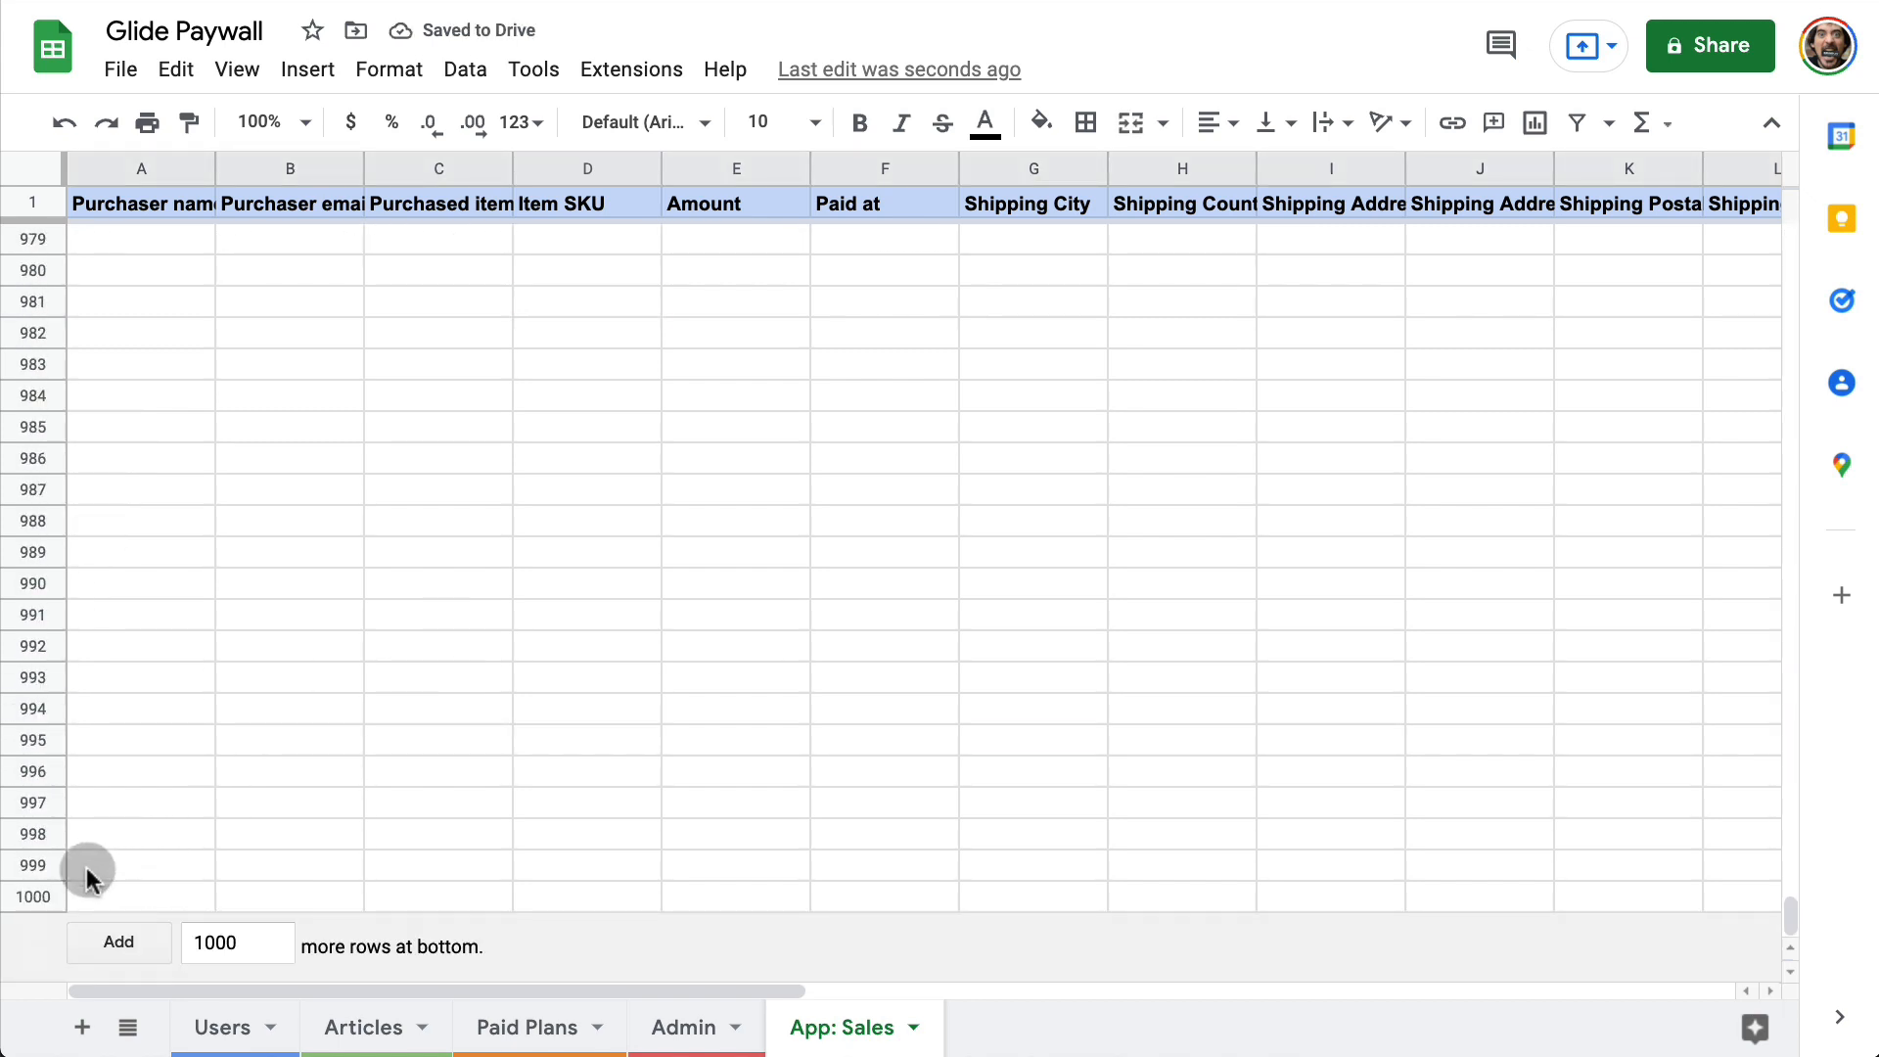
pyautogui.keyDown('shift'); pyautogui.click(38, 894); pyautogui.keyUp('shift')
pyautogui.rightClick(37, 894)
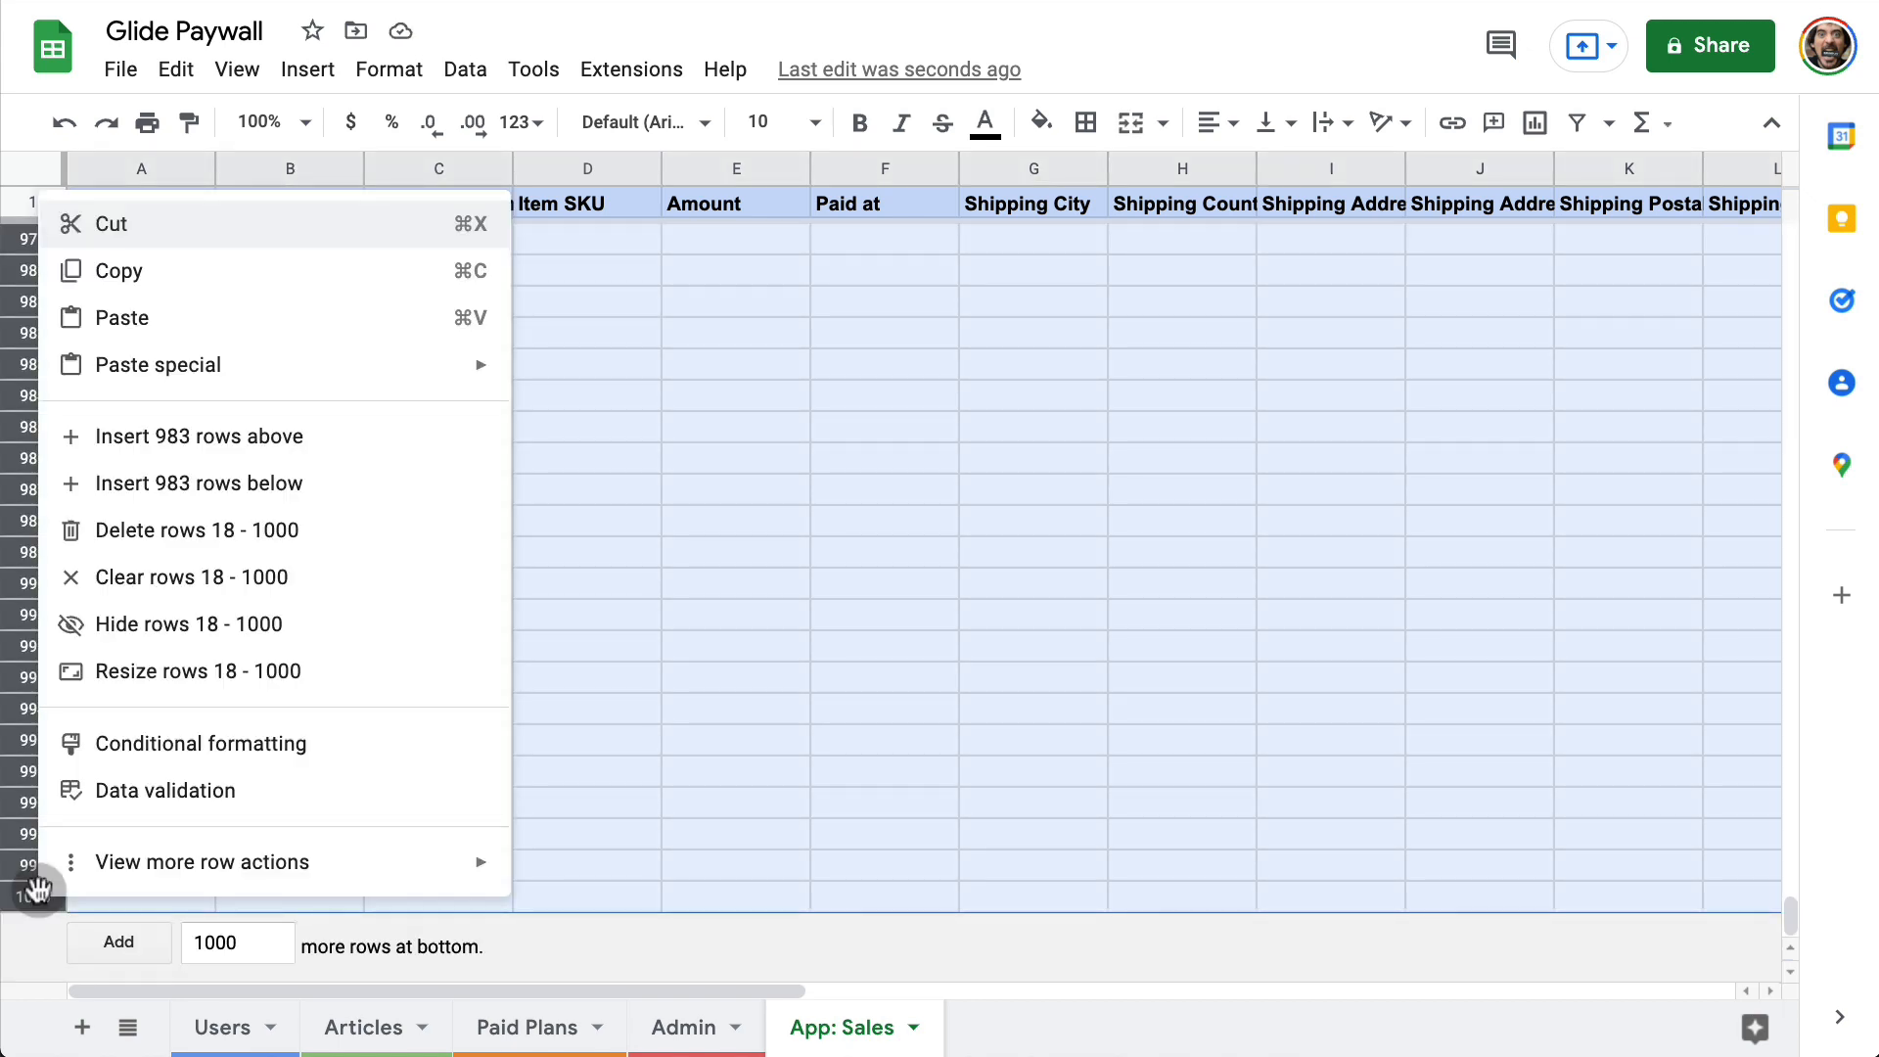
pyautogui.click(226, 529)
# Step: Delete the empty columns Q to Z from the App: Sales sheet
pyautogui.hscroll(10, 1238, 311)
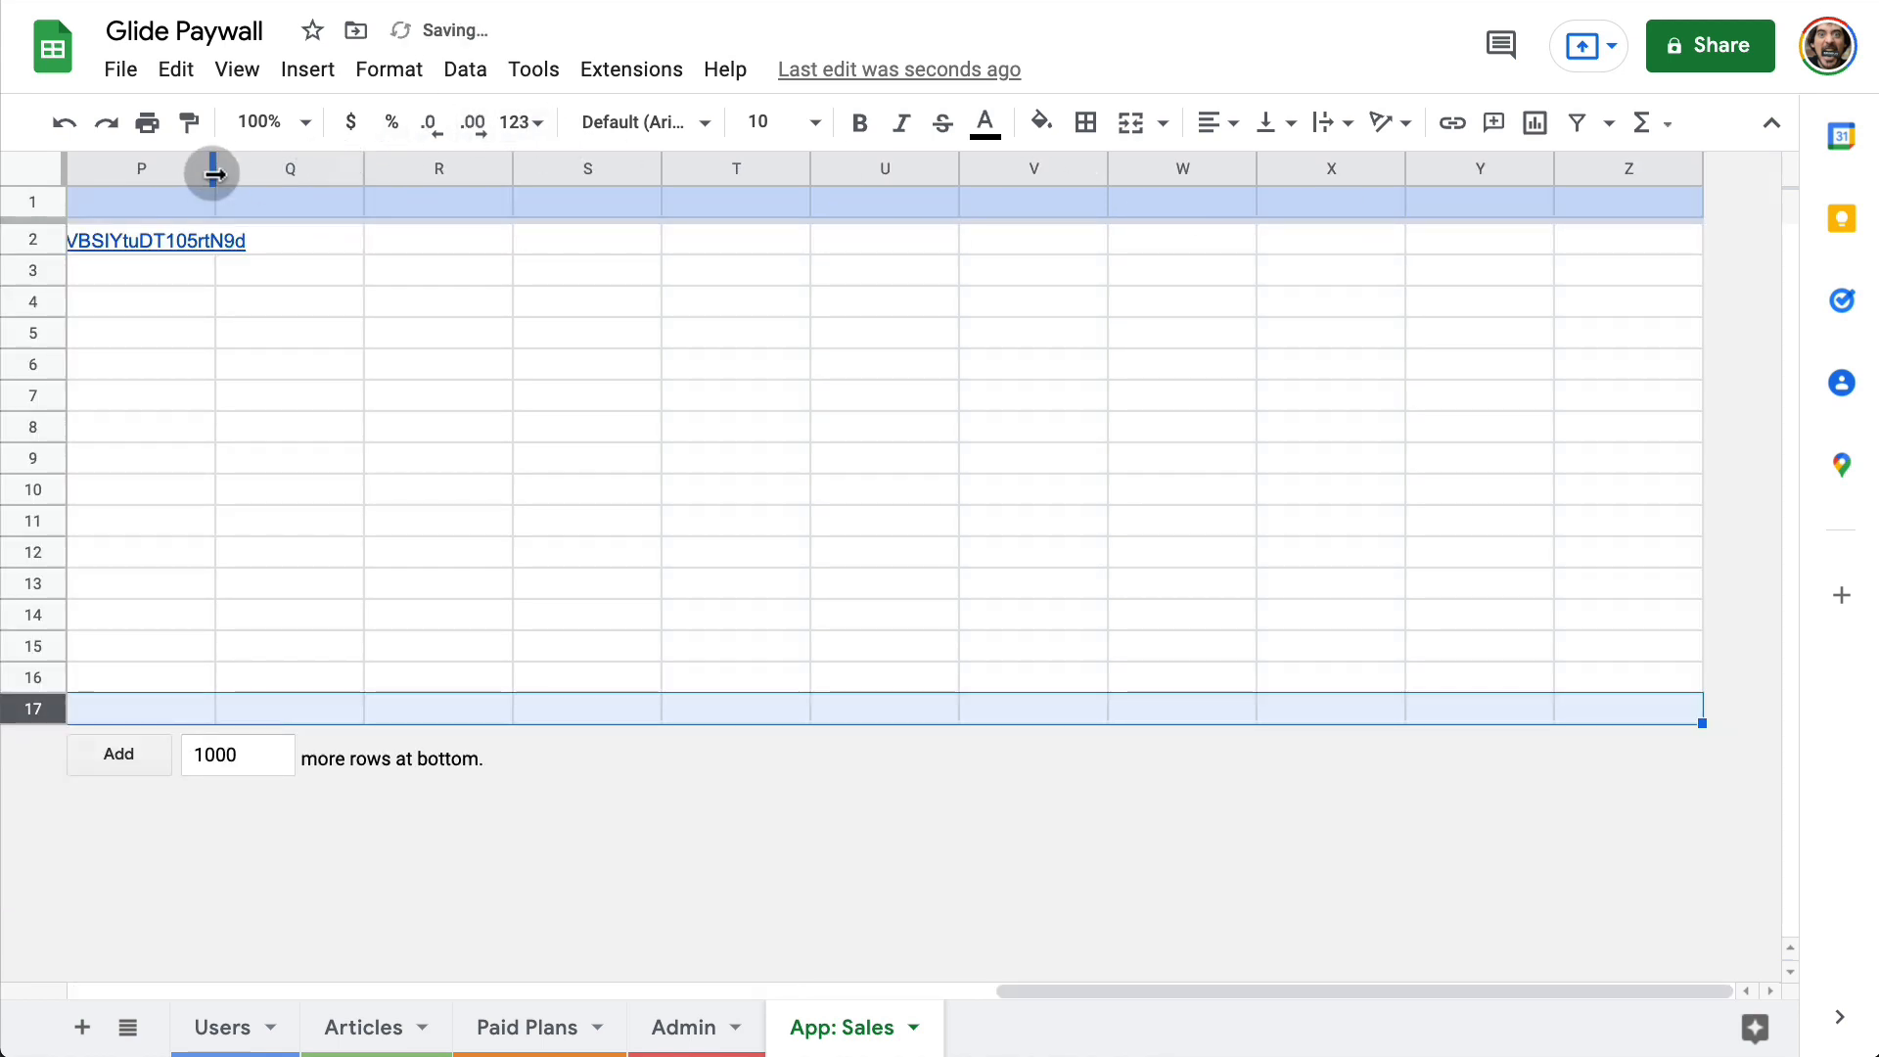
pyautogui.moveTo(305, 172); pyautogui.dragTo(1619, 176)
pyautogui.rightClick(1500, 168)
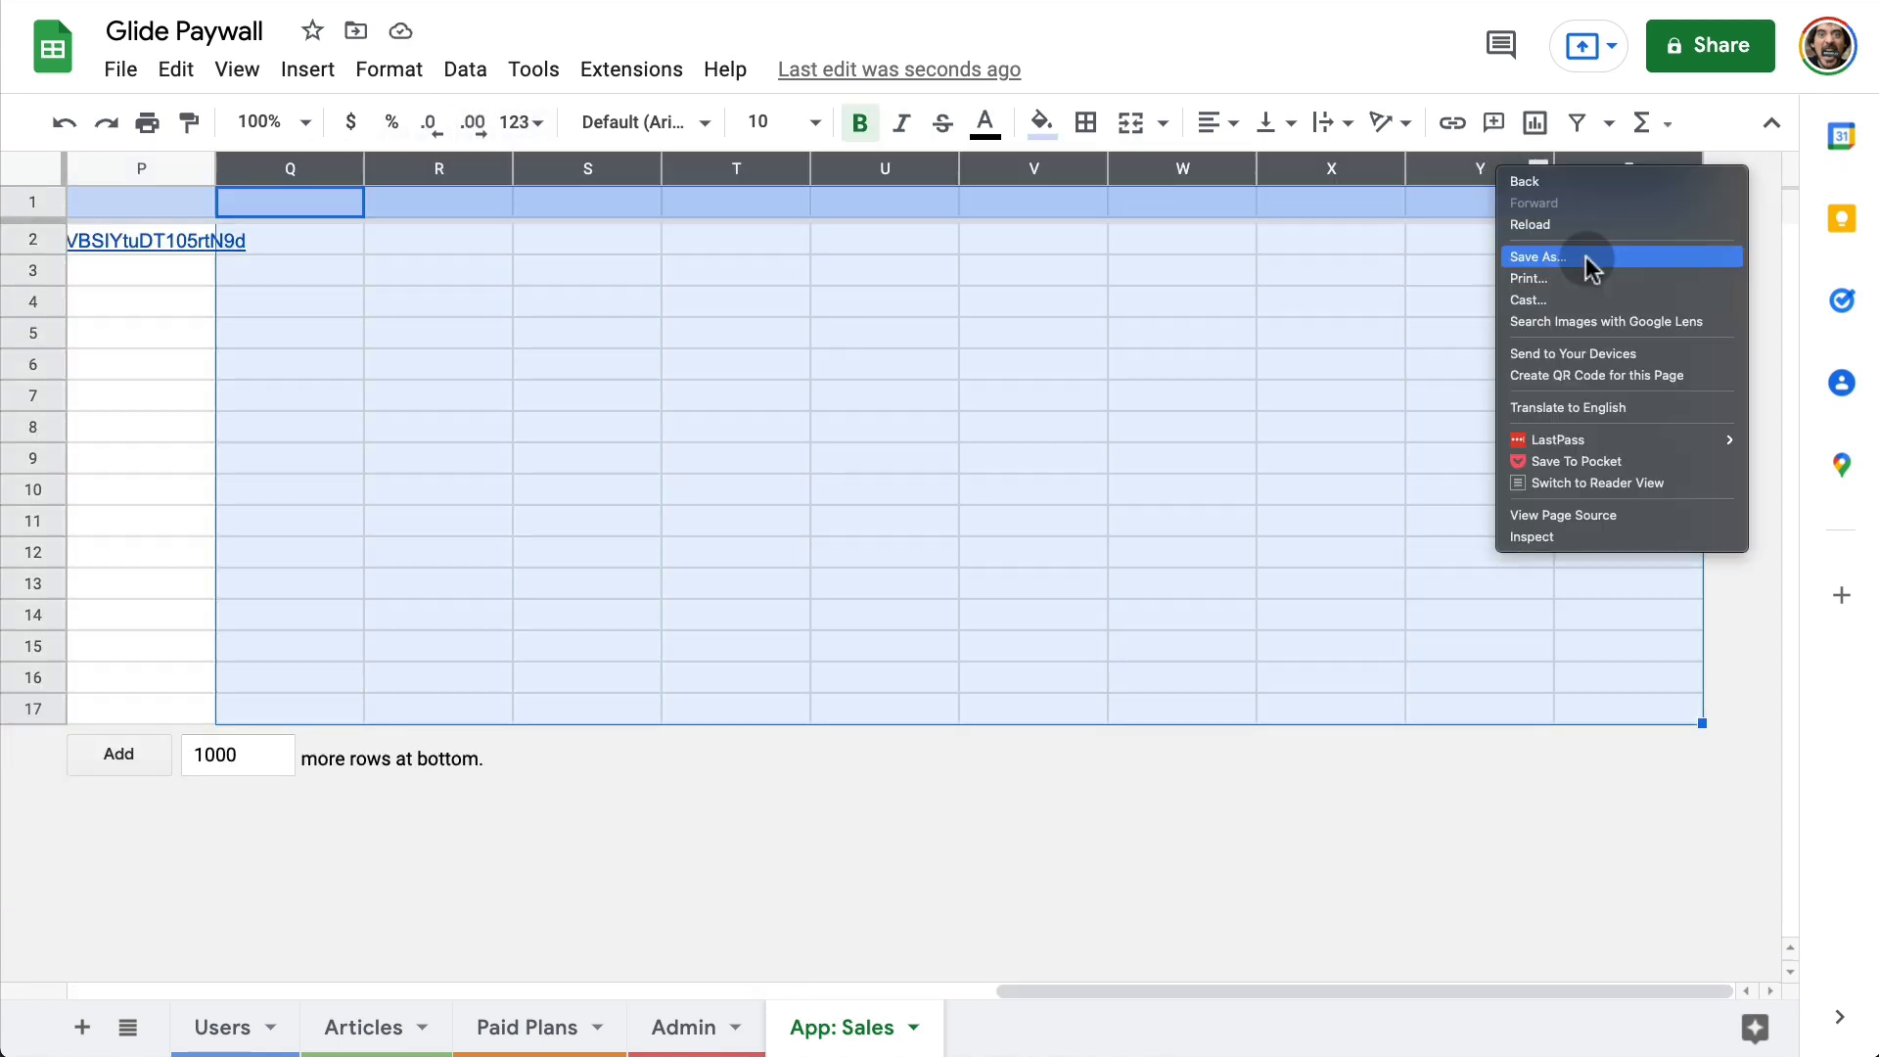
pyautogui.click(1389, 170)
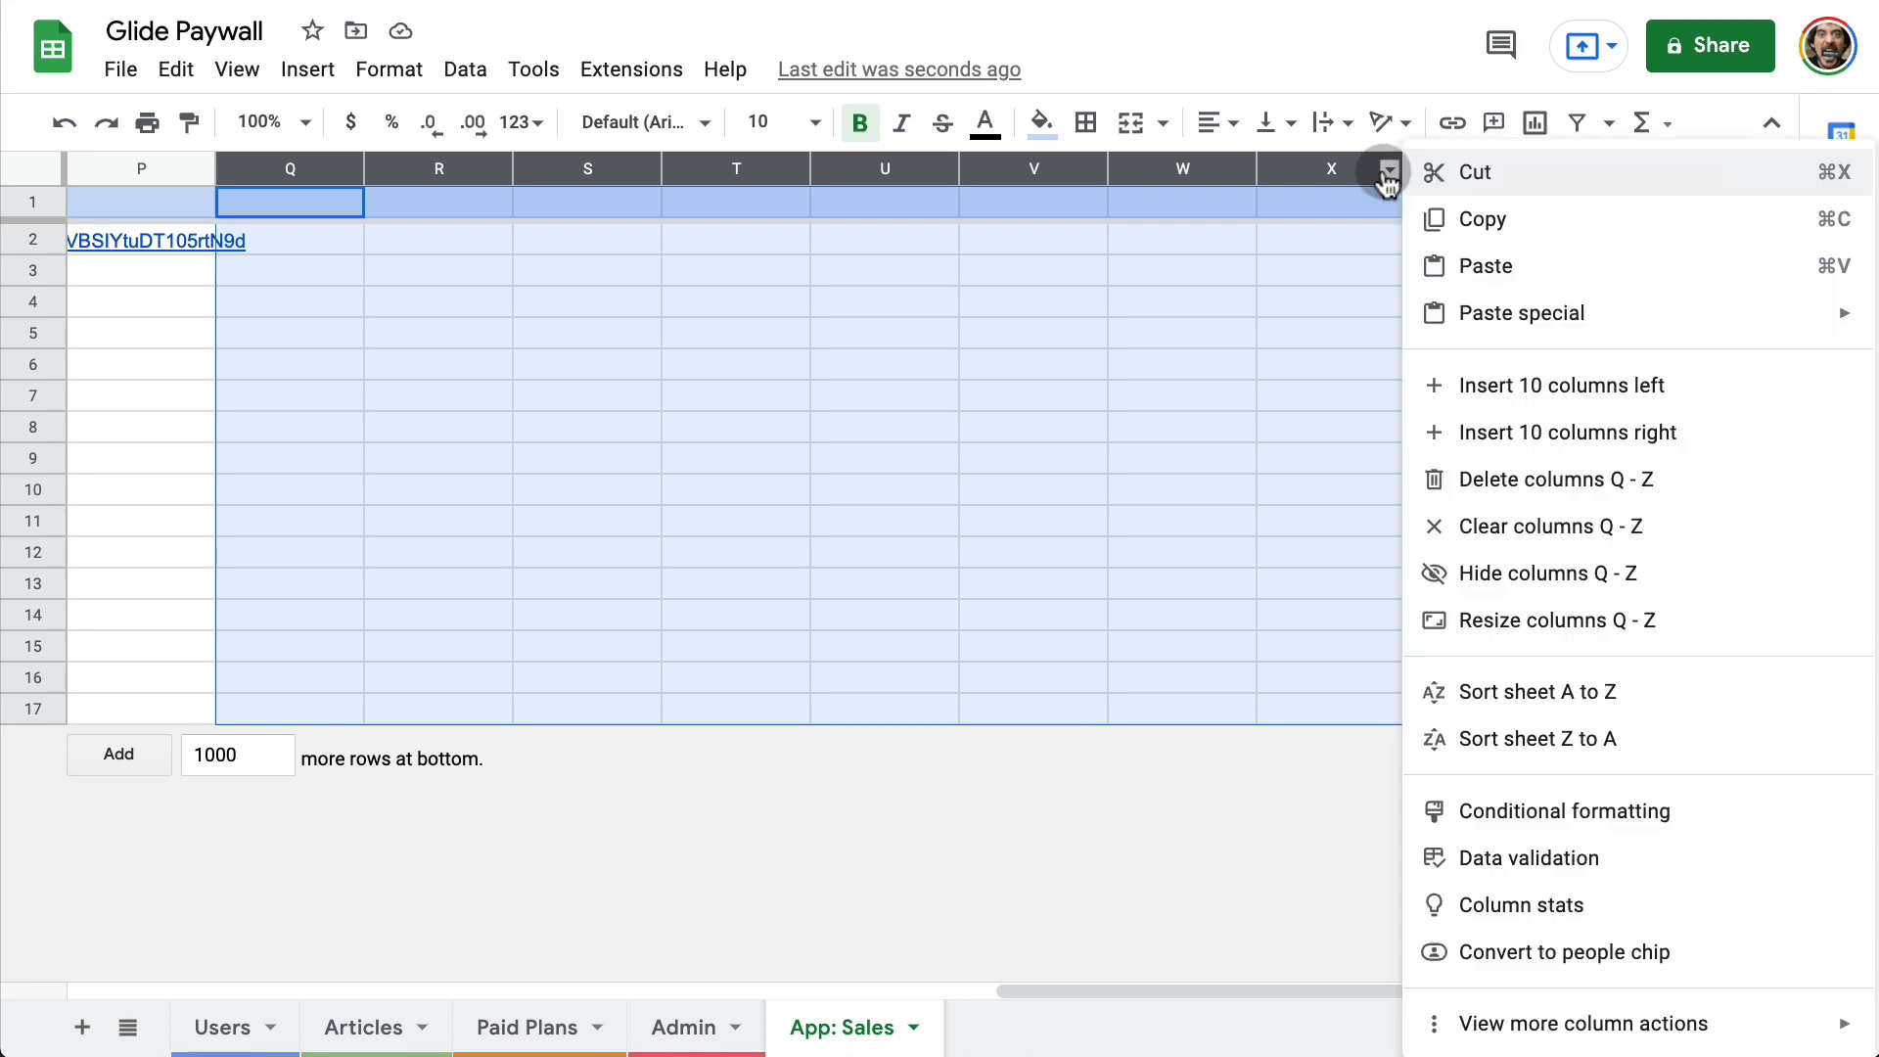
pyautogui.click(1305, 480)
# Step: Align all cells in the App: Sales sheet to the top and set their text wrapping to clip
pyautogui.hscroll(-10, 1048, 395)
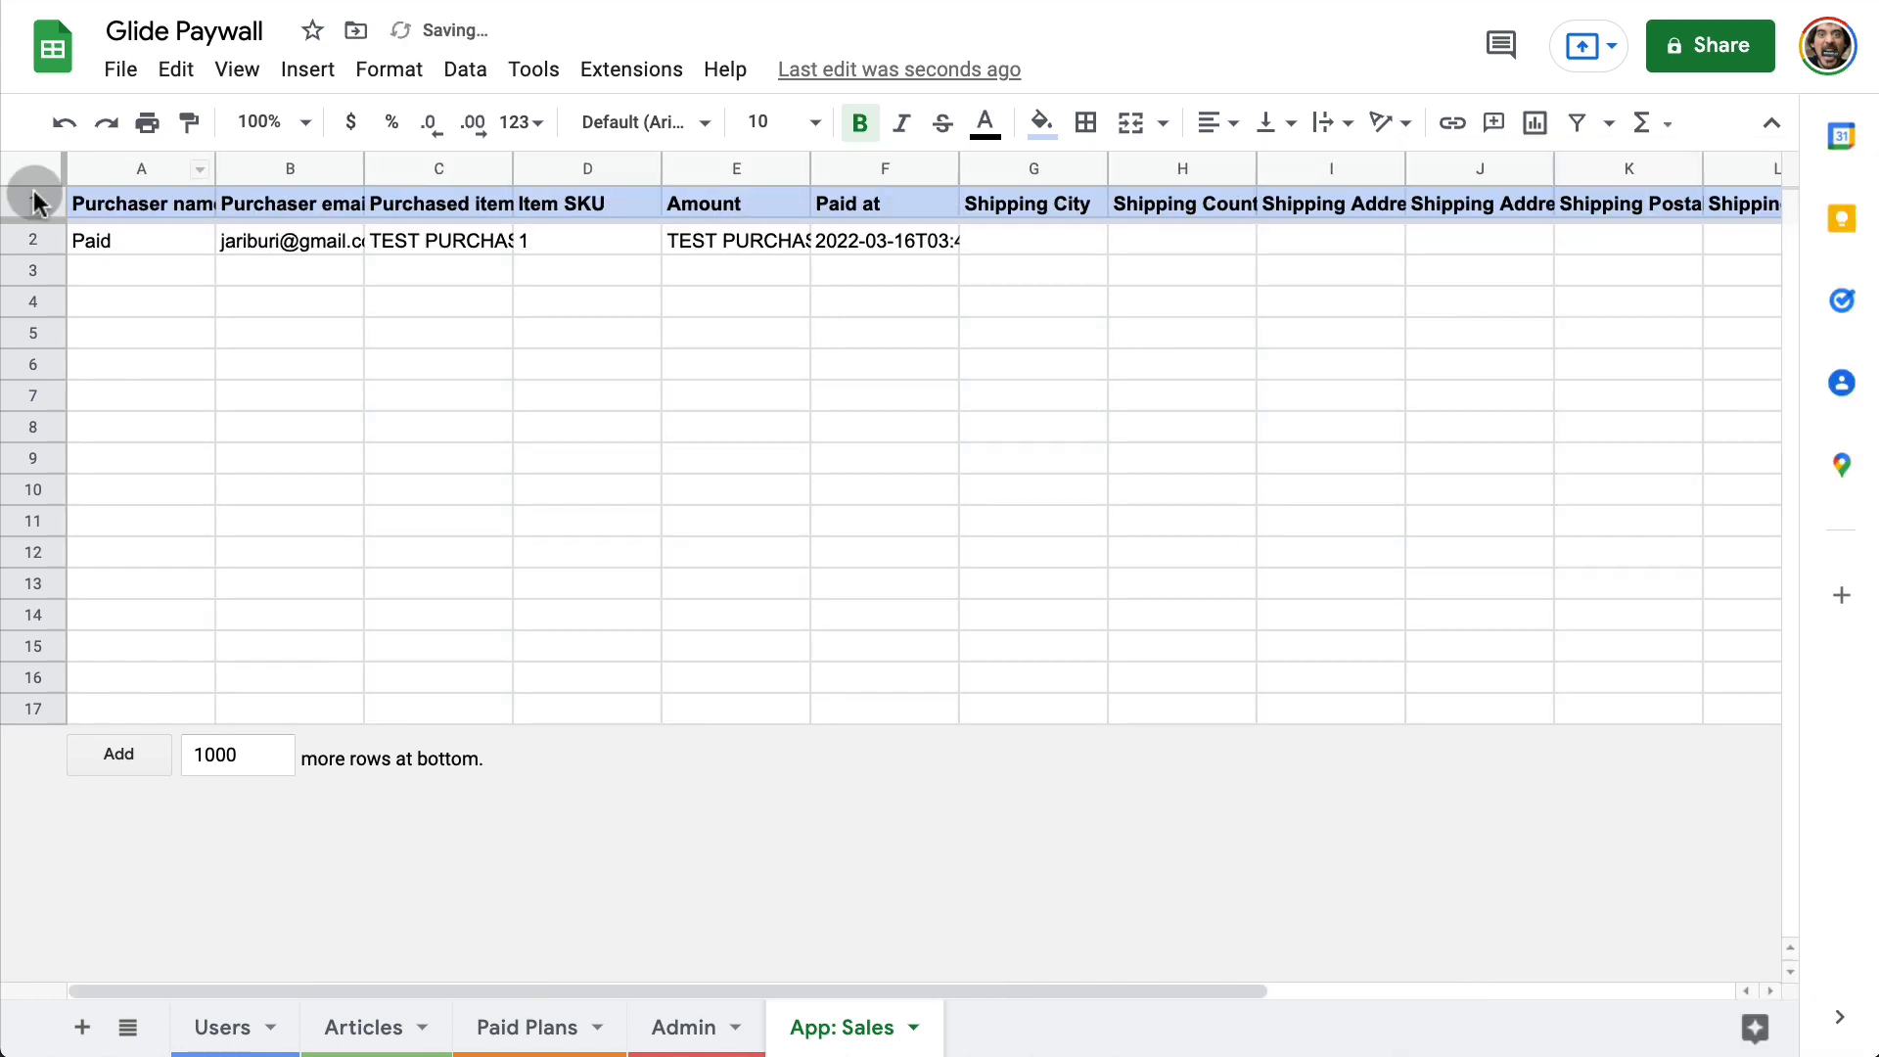
pyautogui.click(39, 179)
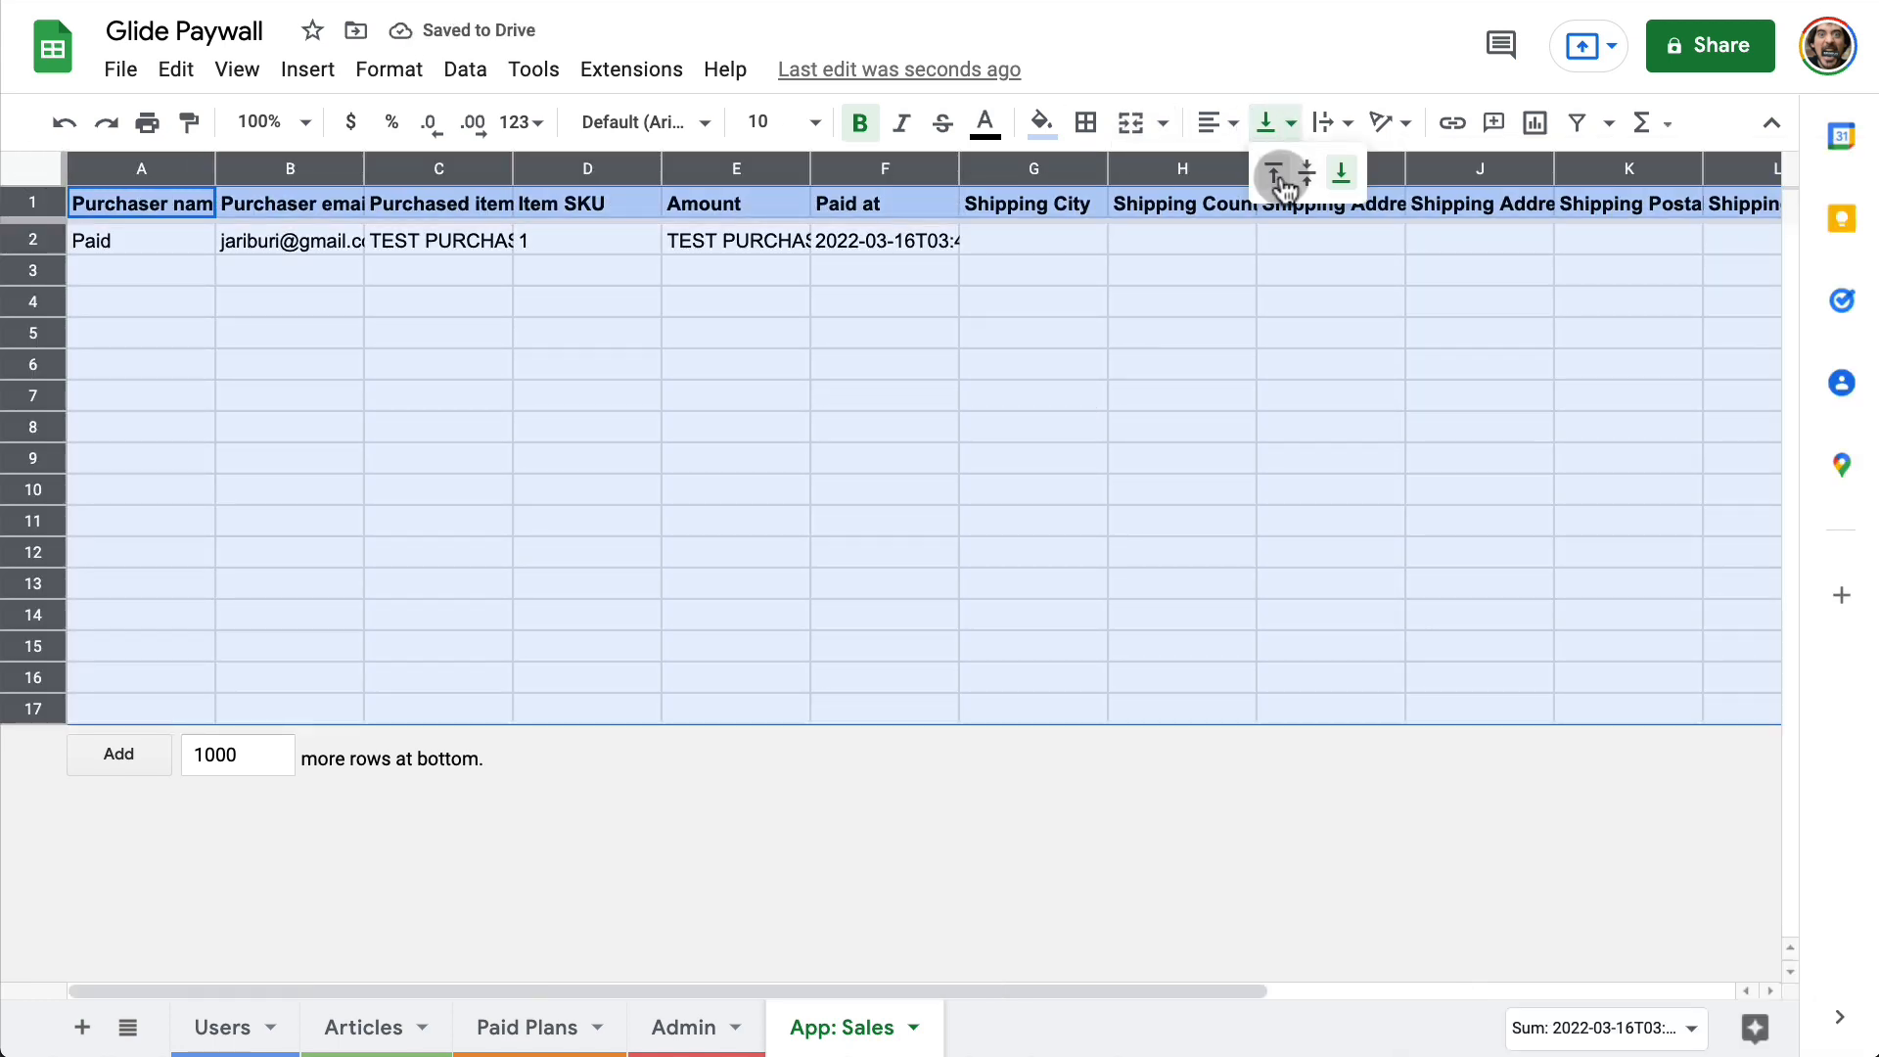
pyautogui.click(1321, 135)
pyautogui.click(1394, 172)
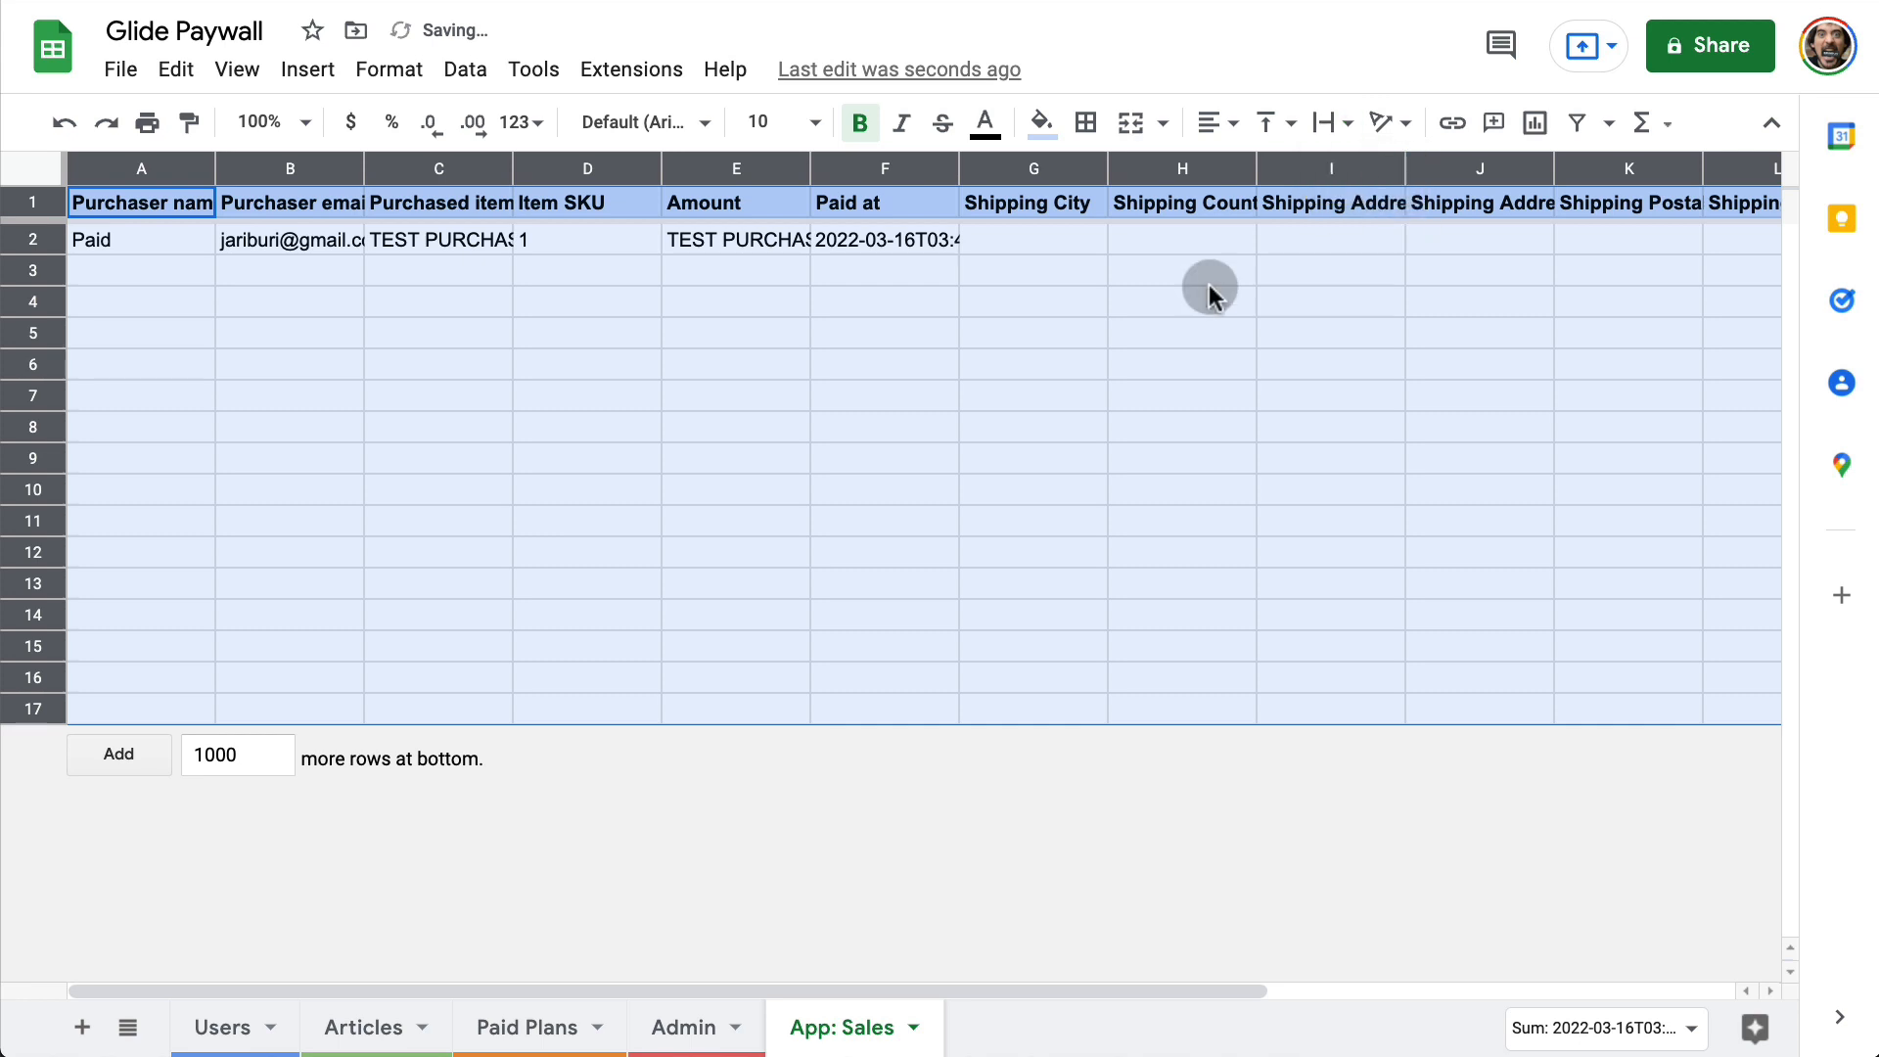
pyautogui.click(1209, 290)
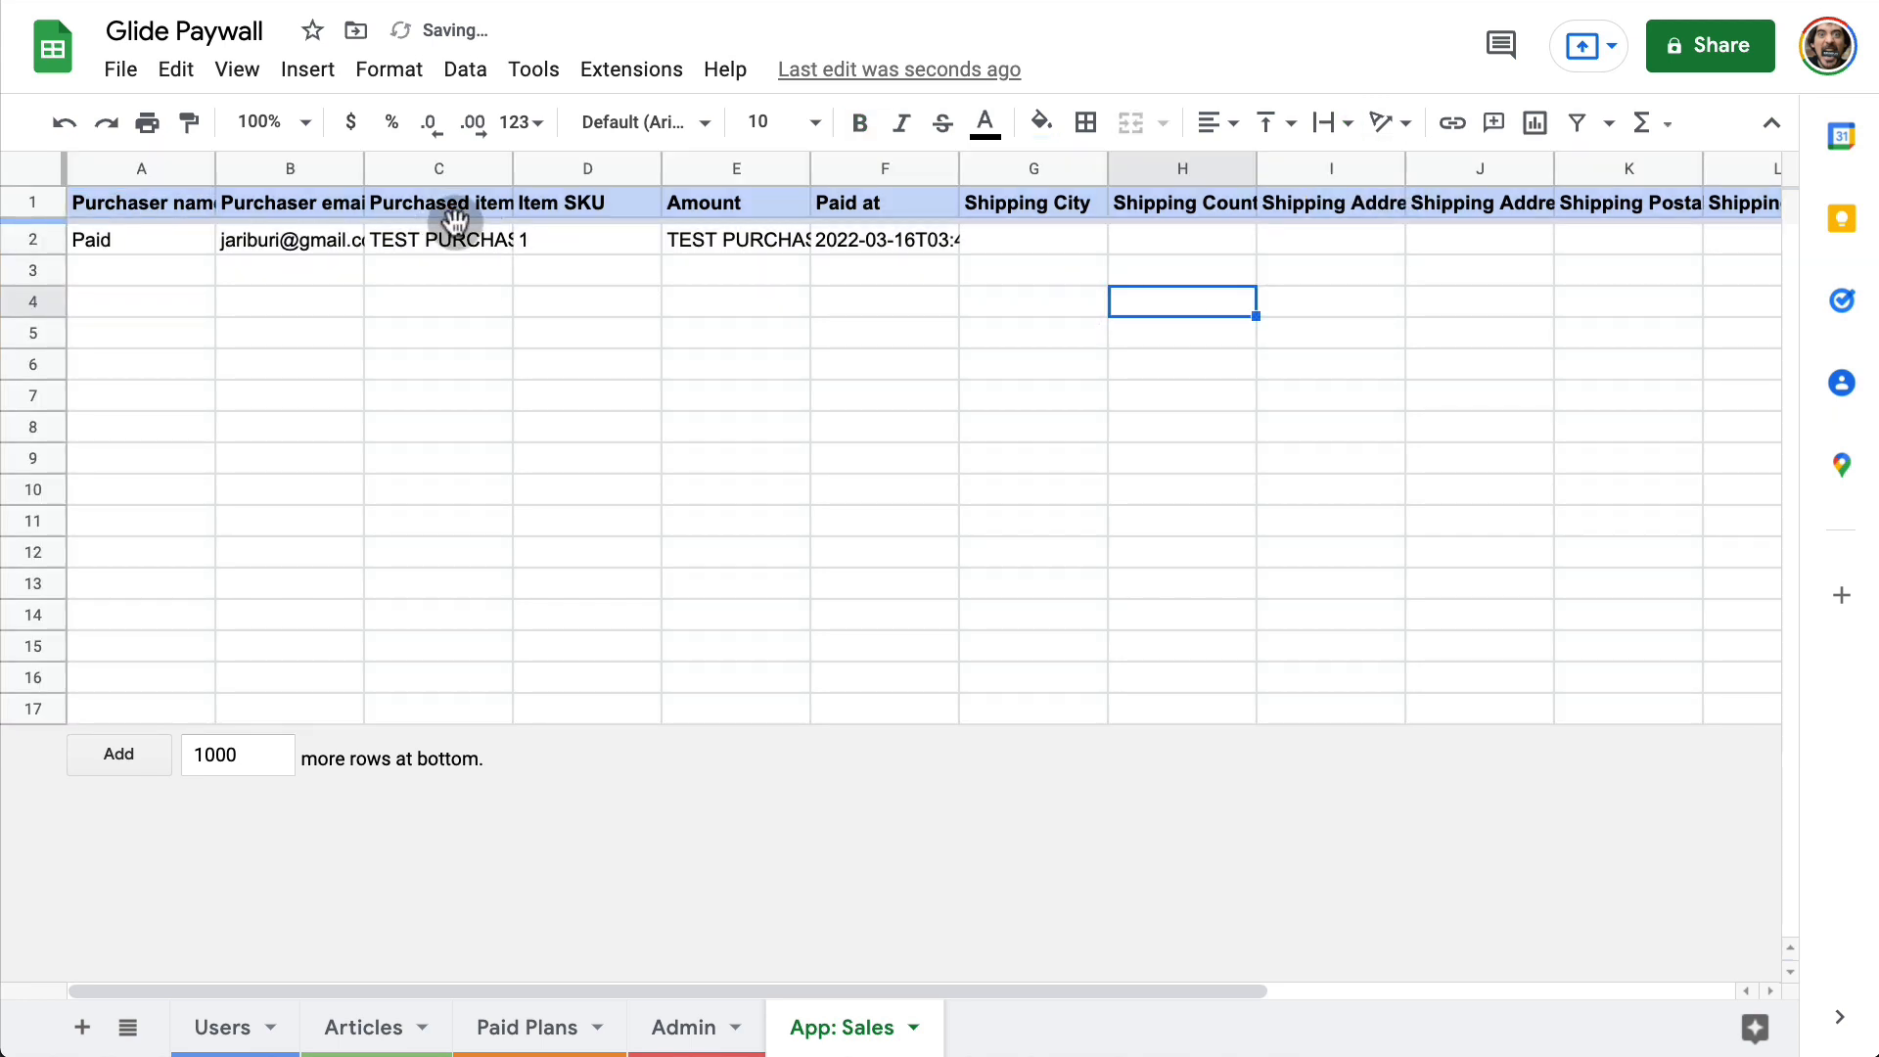
# Step: Remove the "TEST PURCHASE:" prefix from Amount cell E2 so that it holds only 19.99
pyautogui.click(475, 242)
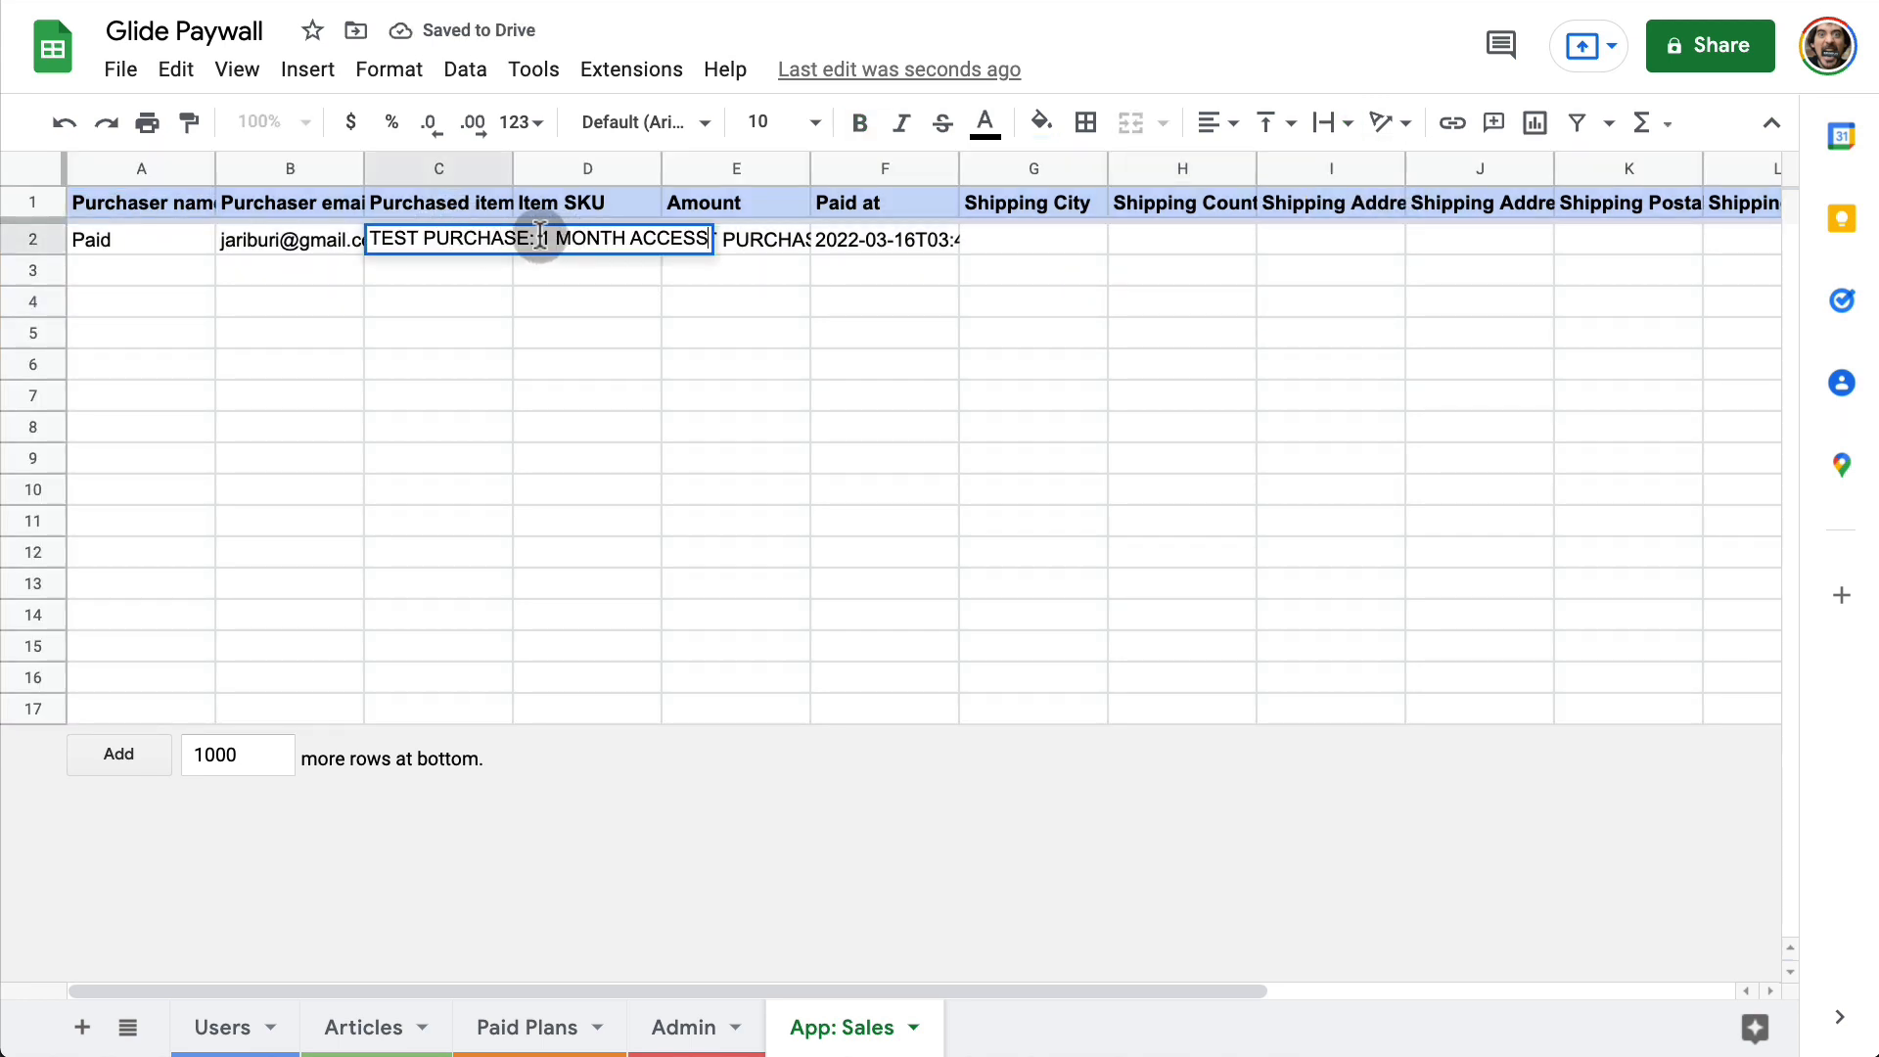
pyautogui.click(709, 282)
pyautogui.doubleClick(748, 238)
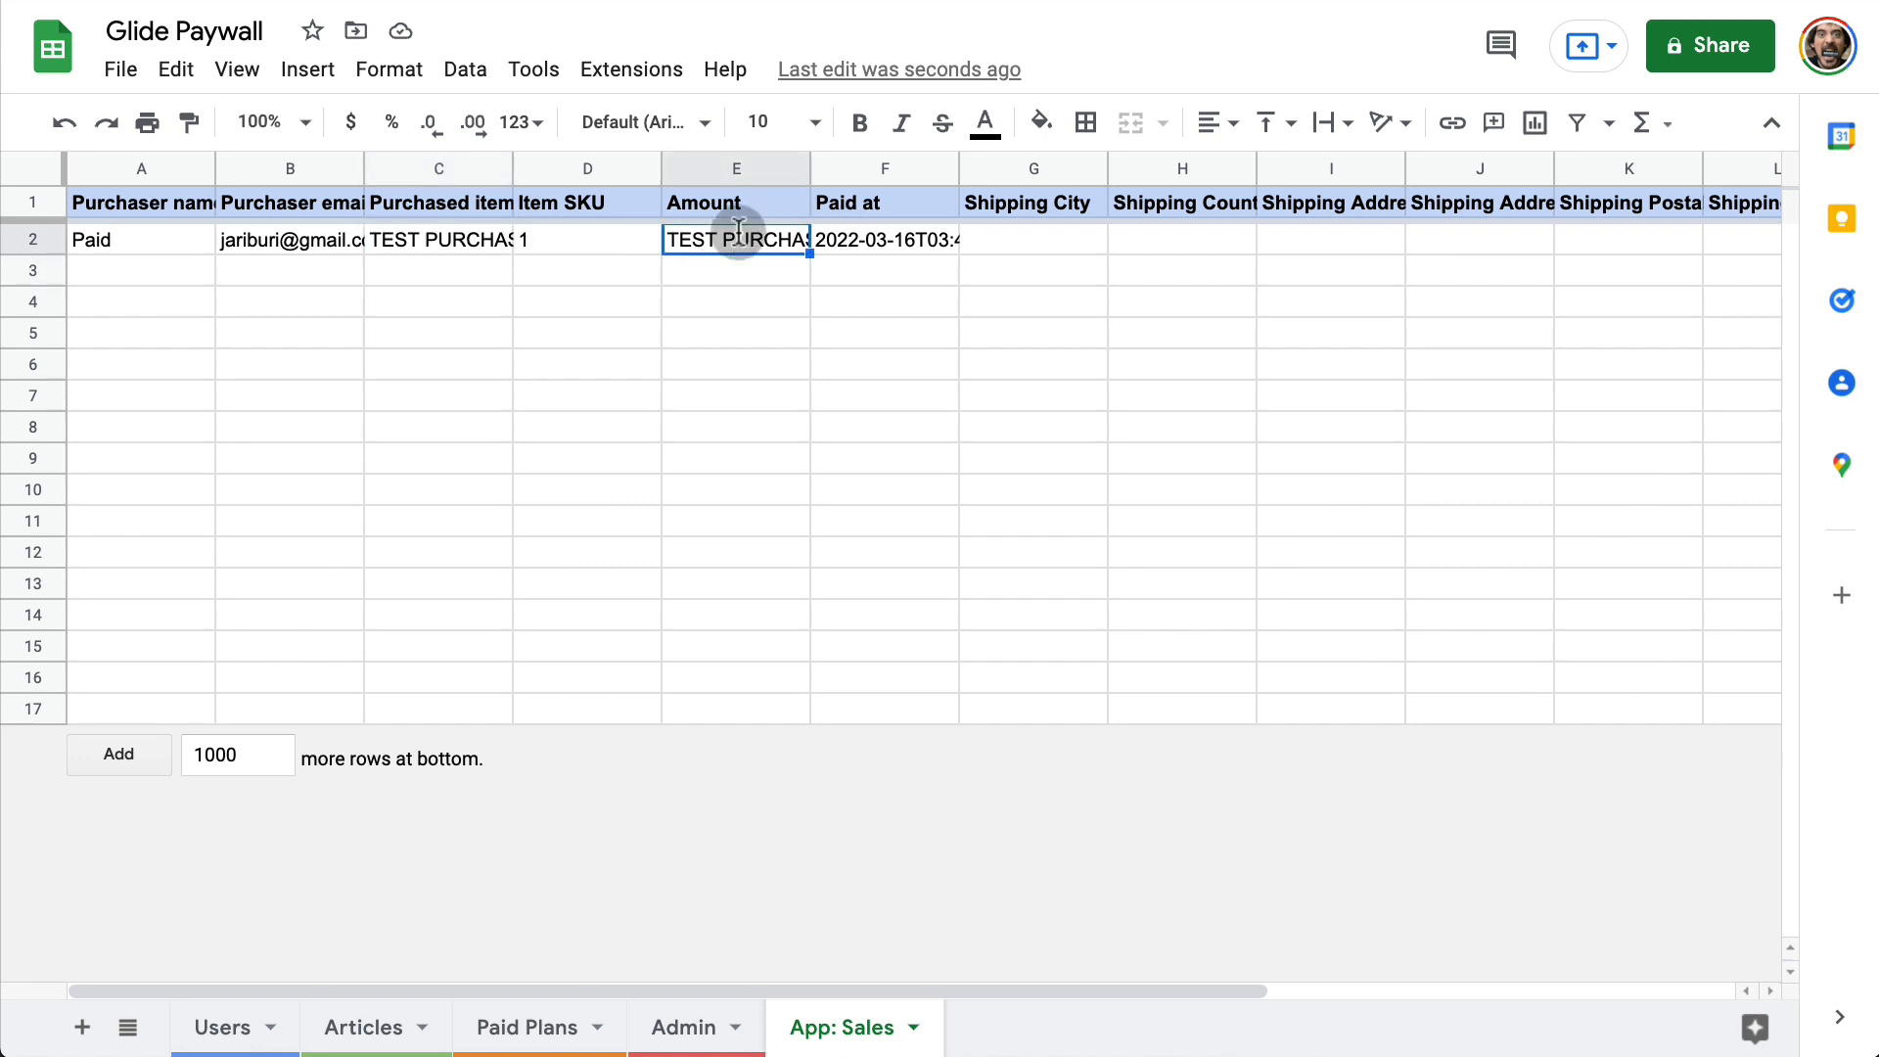
pyautogui.moveTo(840, 237); pyautogui.dragTo(632, 237)
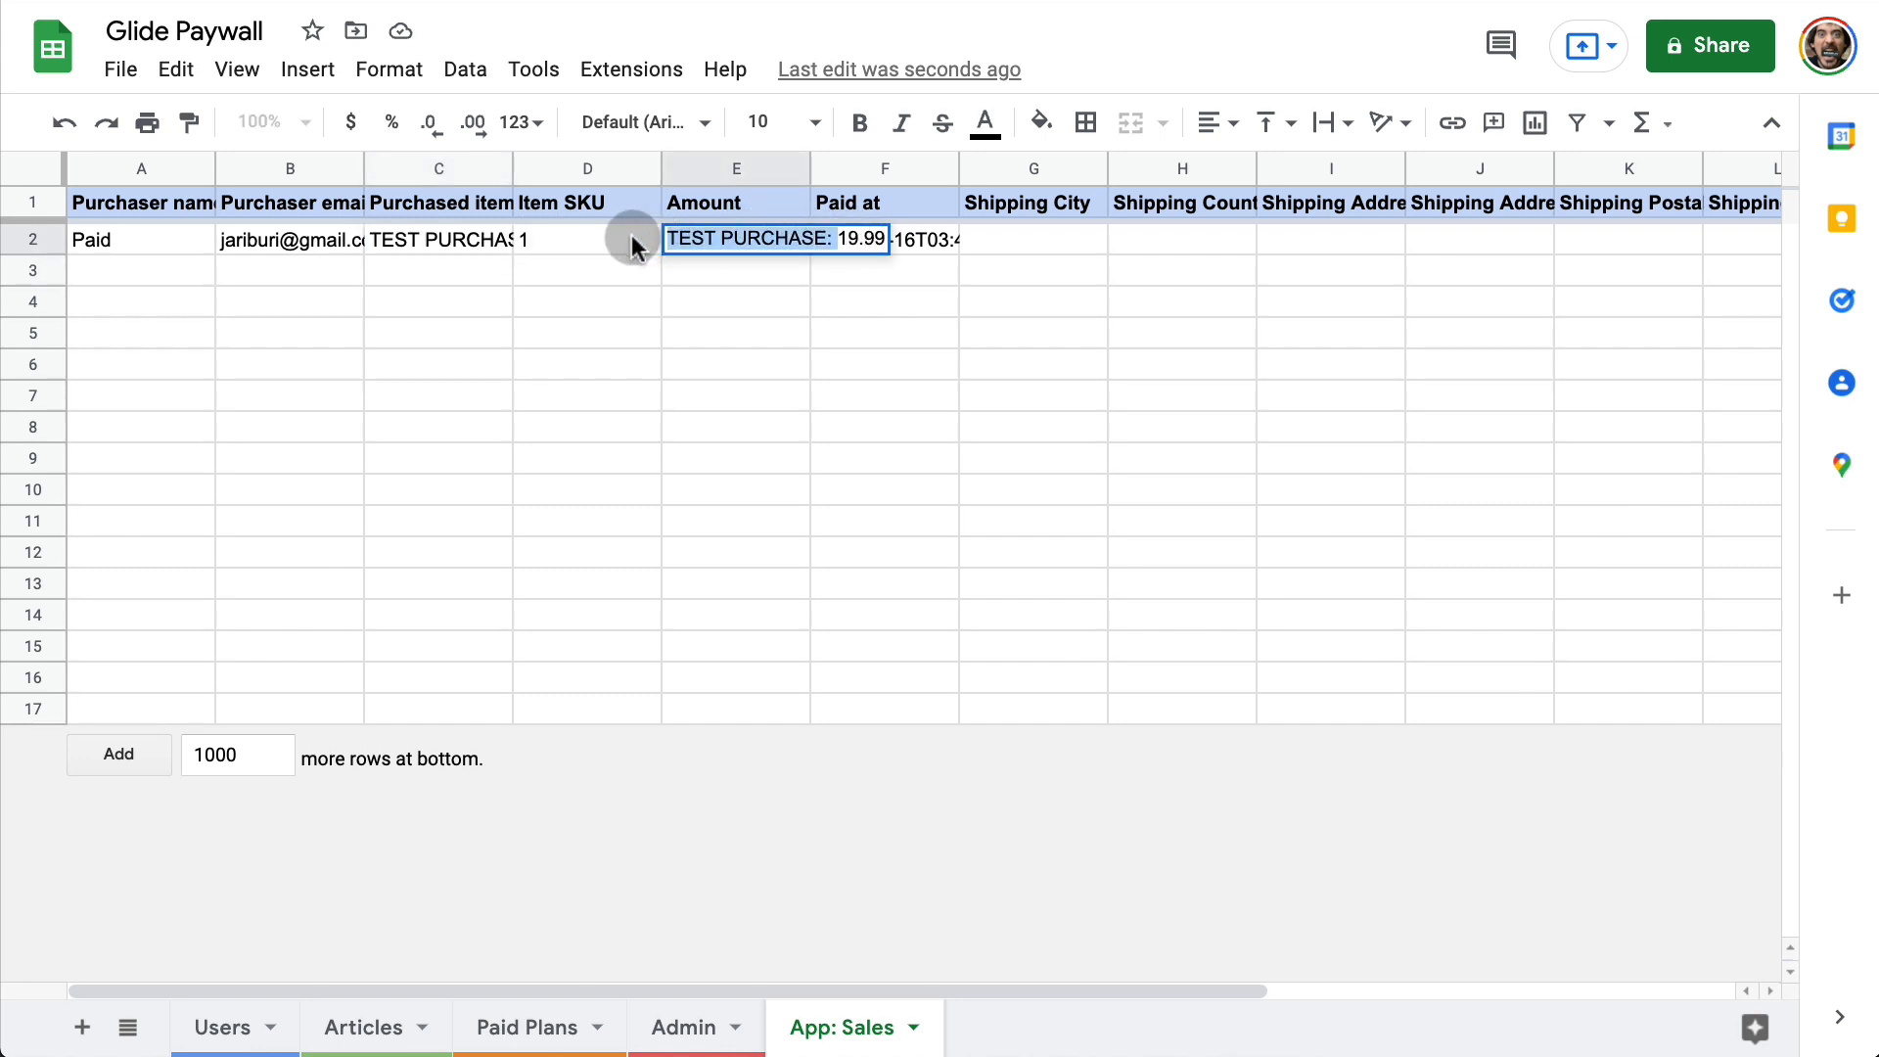
pyautogui.press('BackSpace')
pyautogui.press('Return')
# Step: Format the whole Amount column E as currency
pyautogui.click(716, 168)
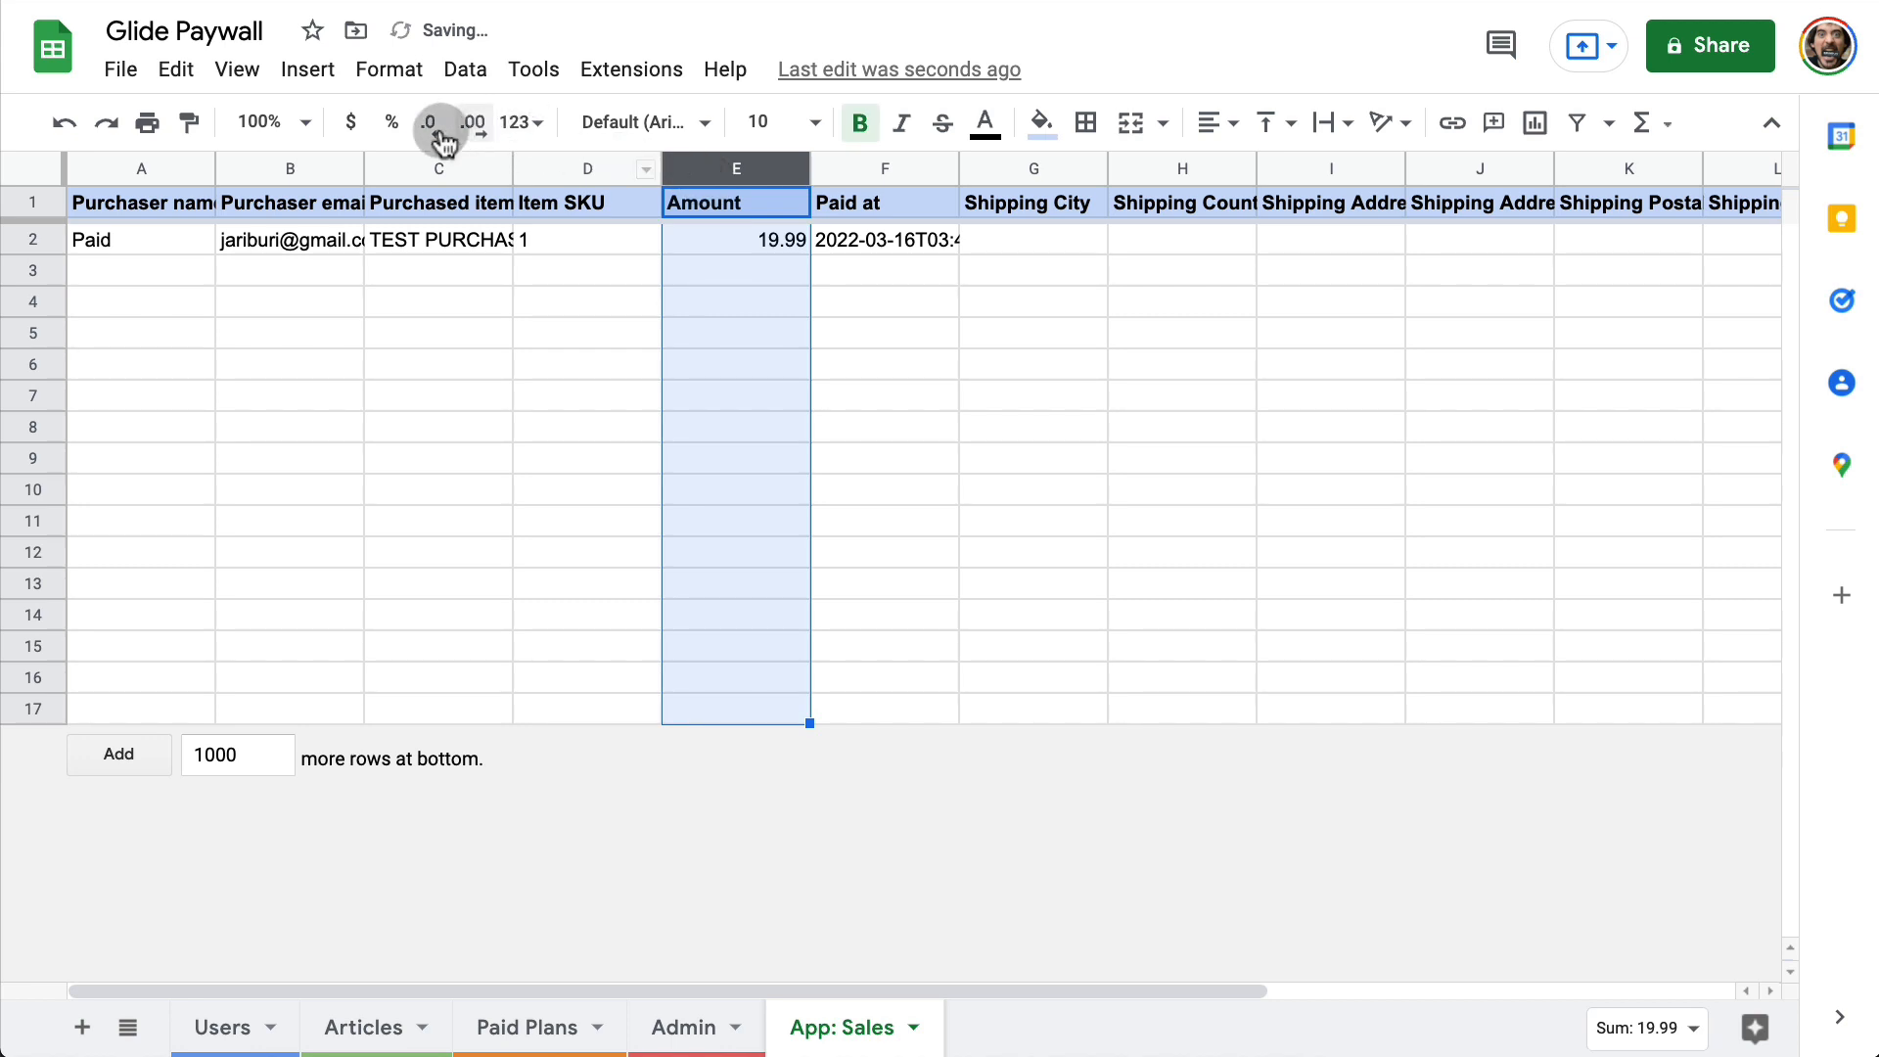
pyautogui.click(351, 121)
pyautogui.click(740, 331)
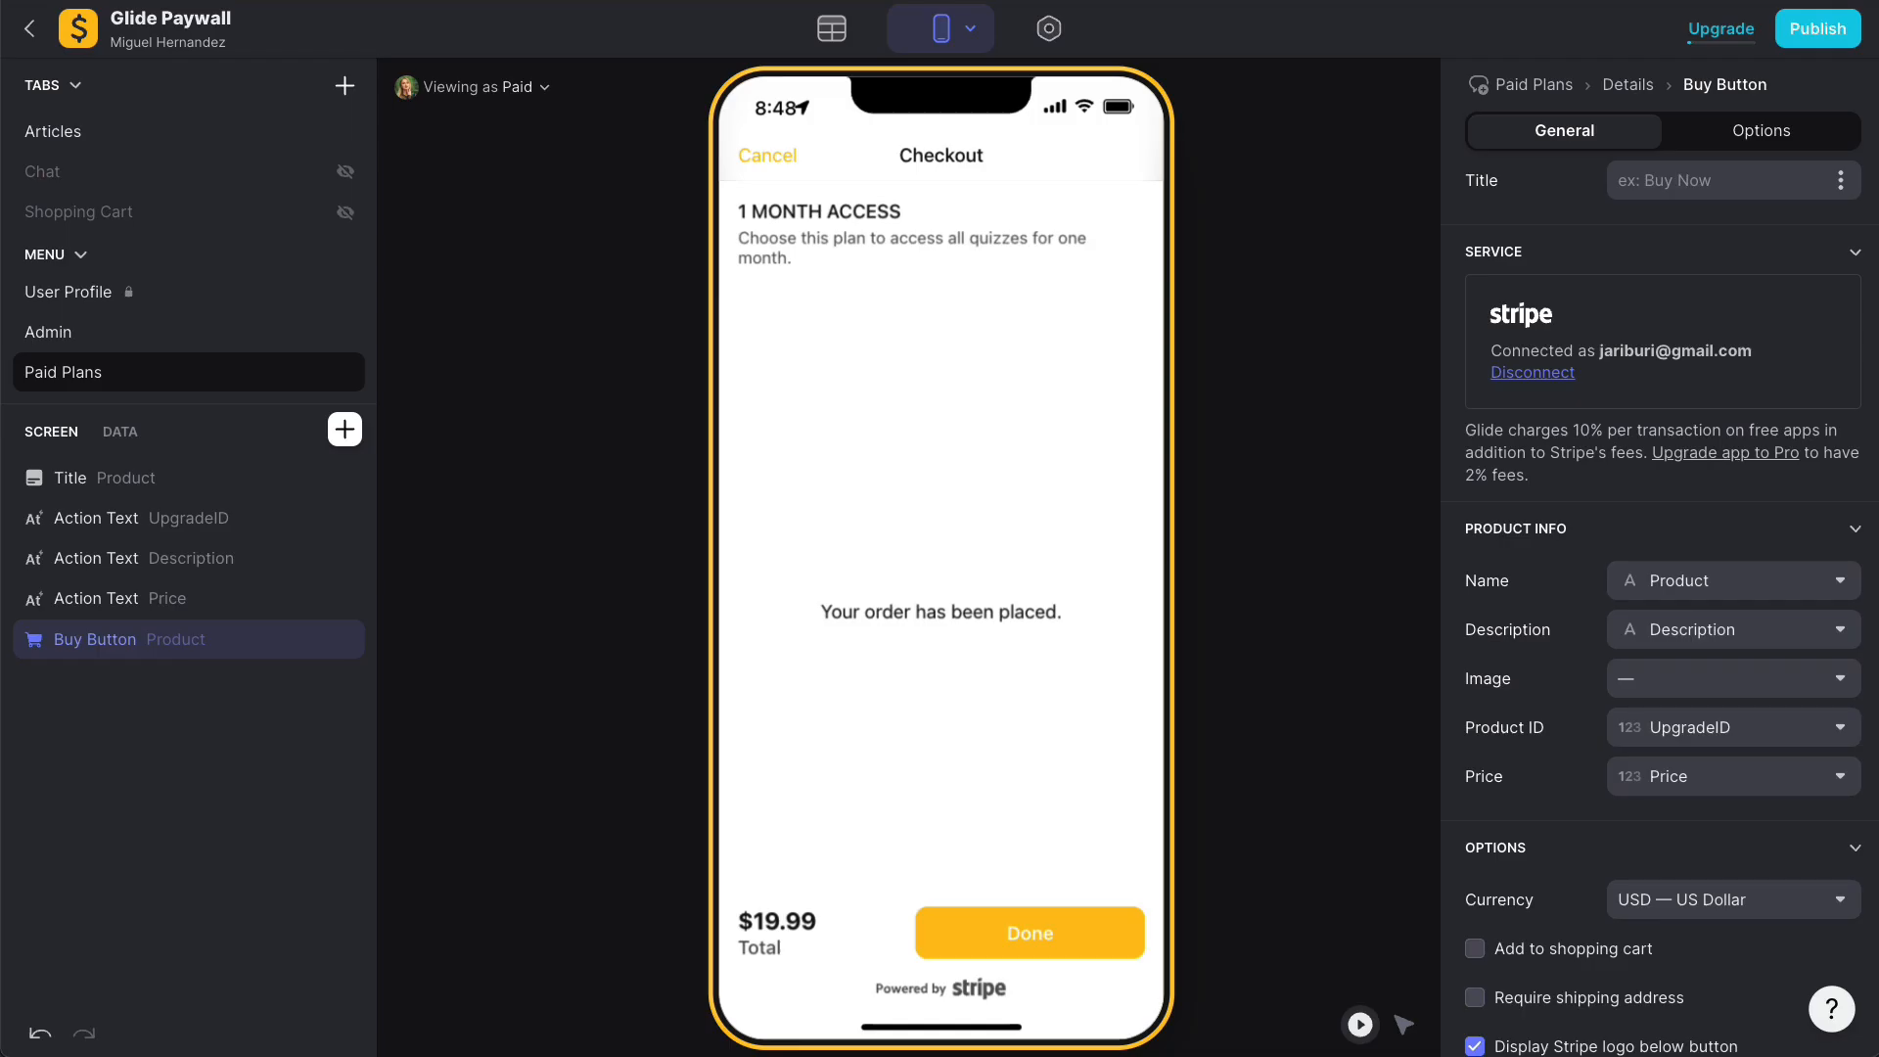
# Step: Duplicate the App: Sales sheet and rename the copy Sales
pyautogui.click(840, 32)
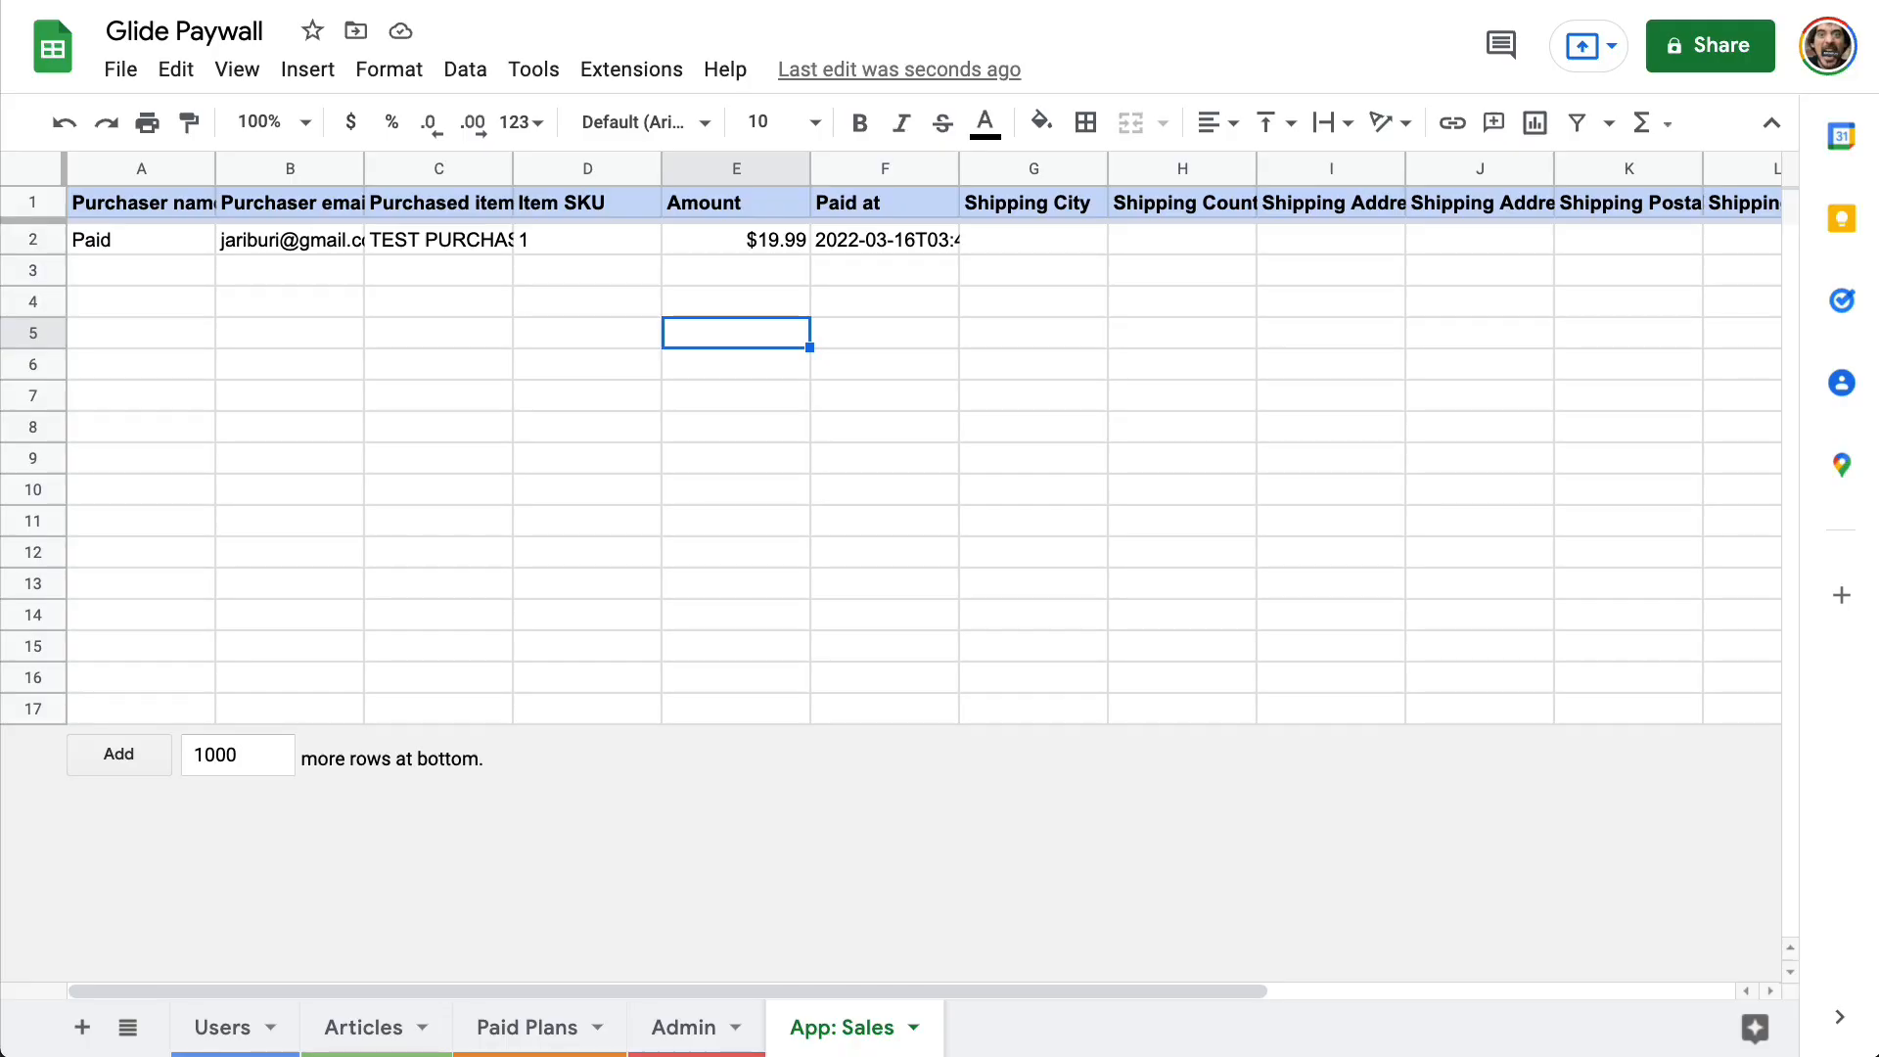
pyautogui.click(915, 1028)
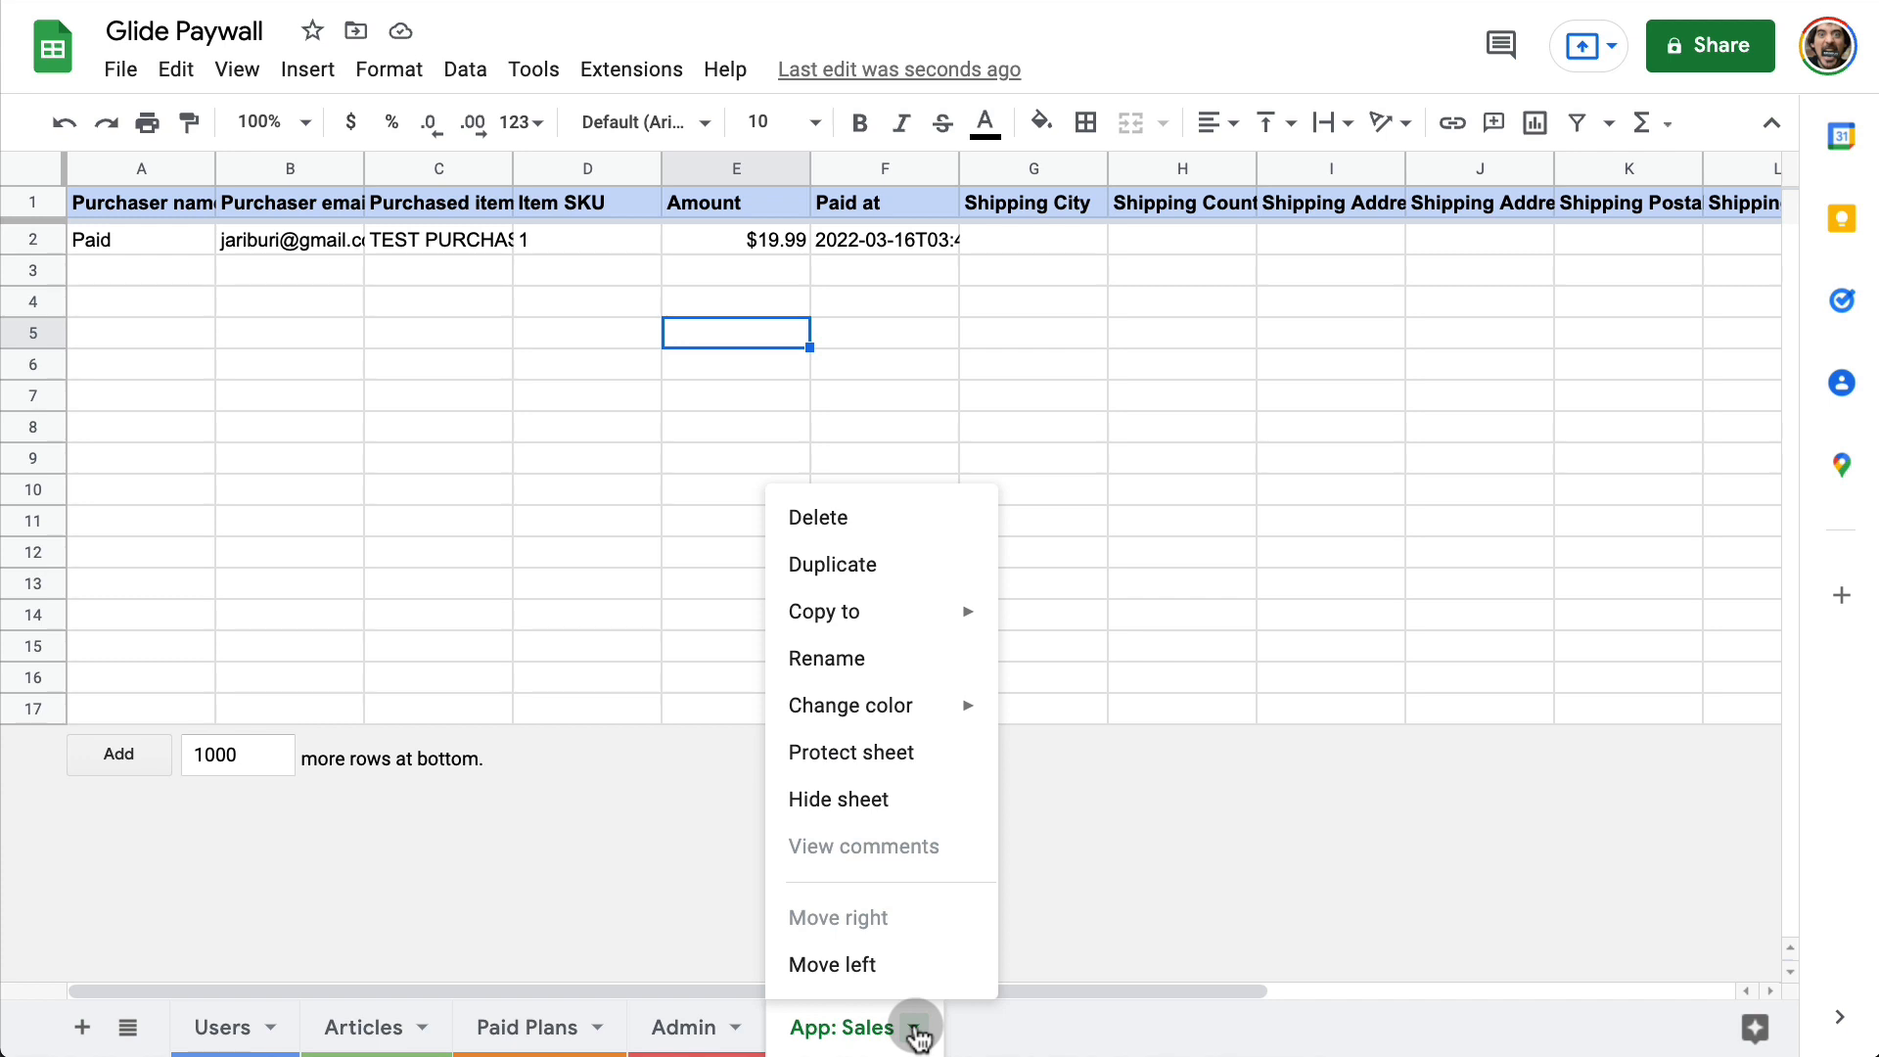
pyautogui.click(925, 566)
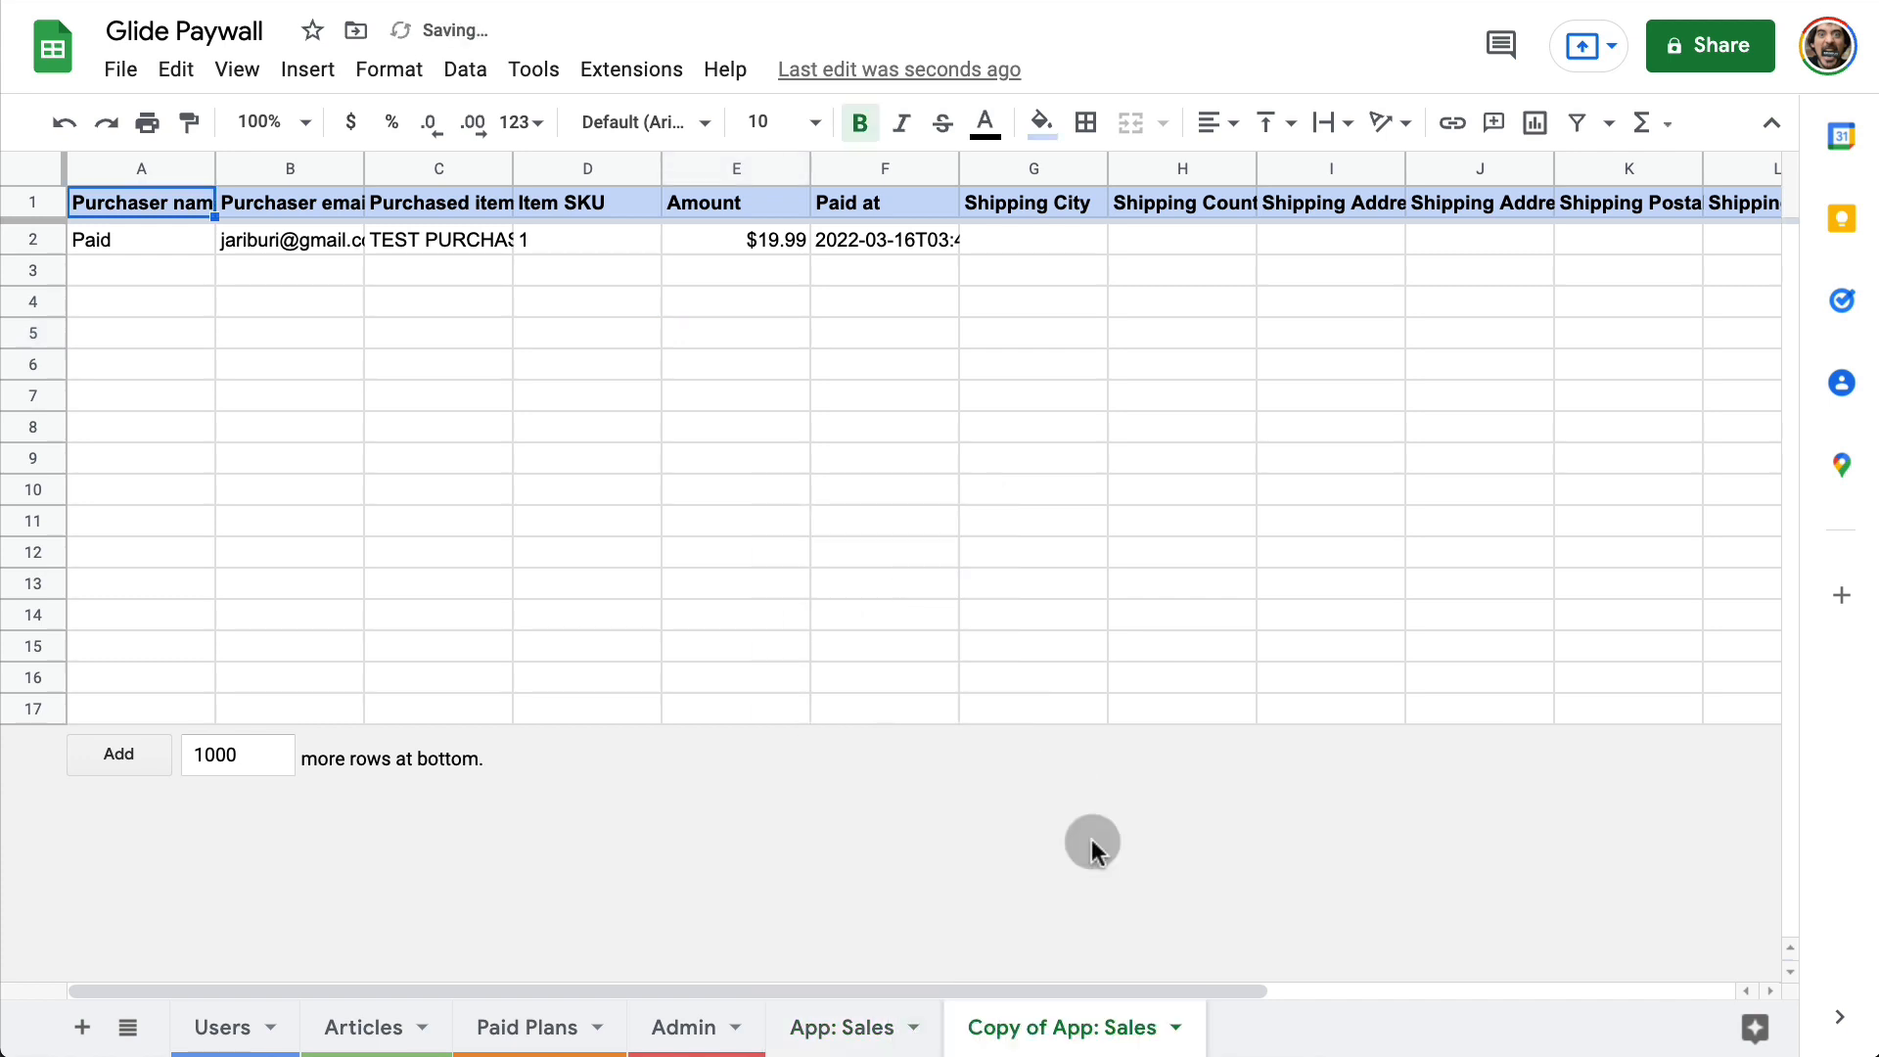
pyautogui.doubleClick(1084, 1026)
pyautogui.write('Sales')
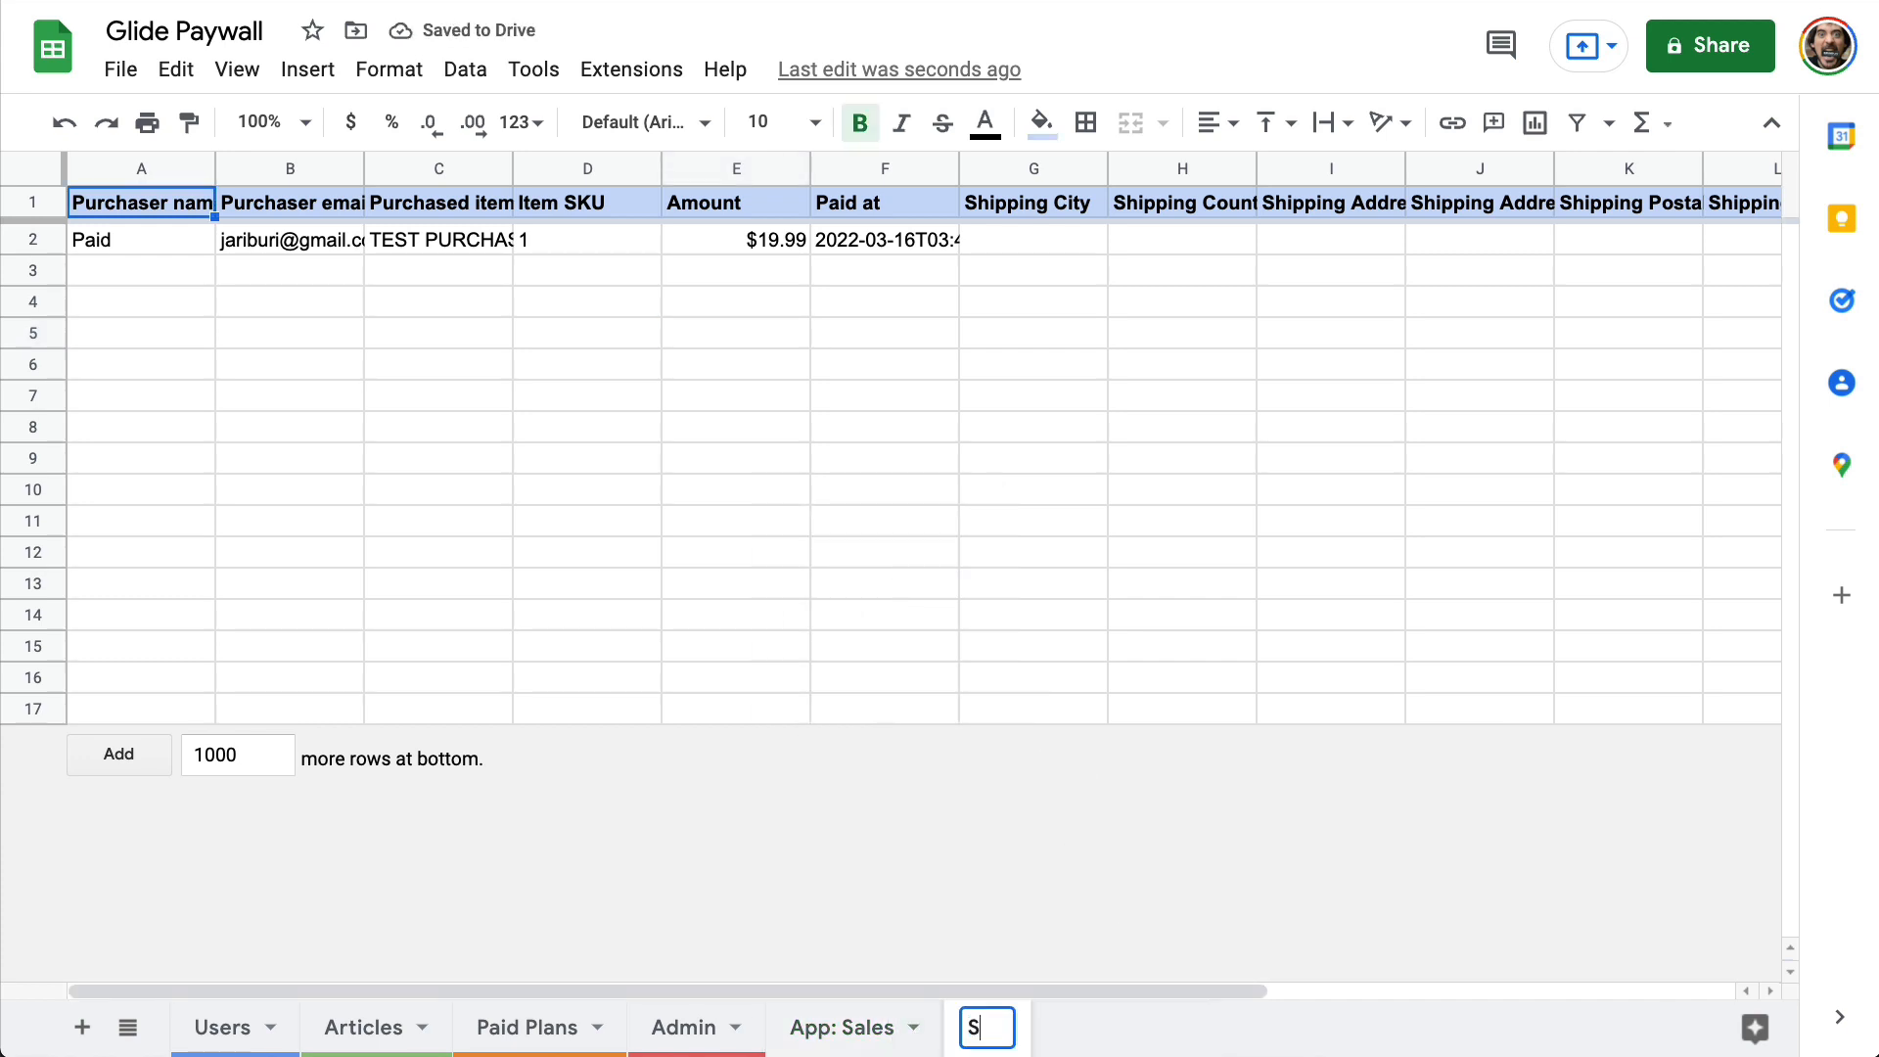
pyautogui.click(1150, 710)
# Step: Place the Sales sheet before App: Sales and clear all of its cell contents
pyautogui.moveTo(979, 1025); pyautogui.dragTo(818, 1024)
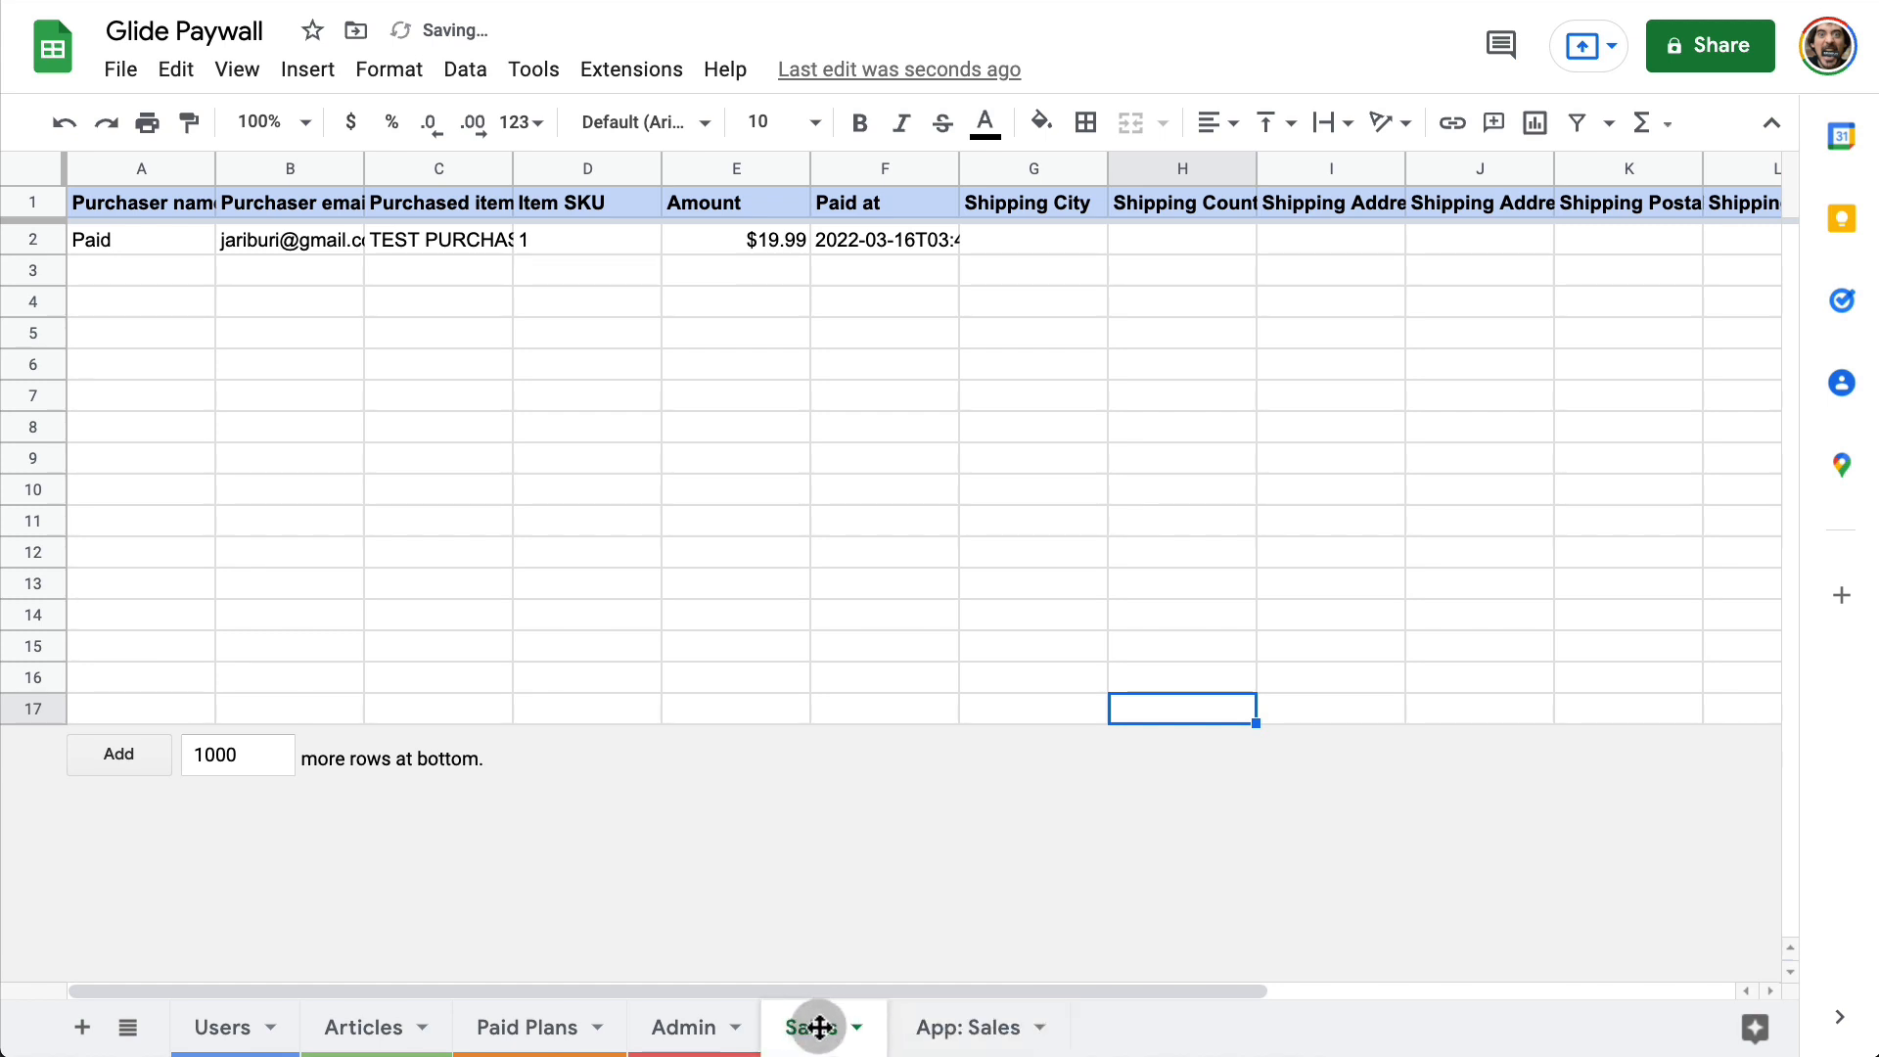
pyautogui.click(342, 390)
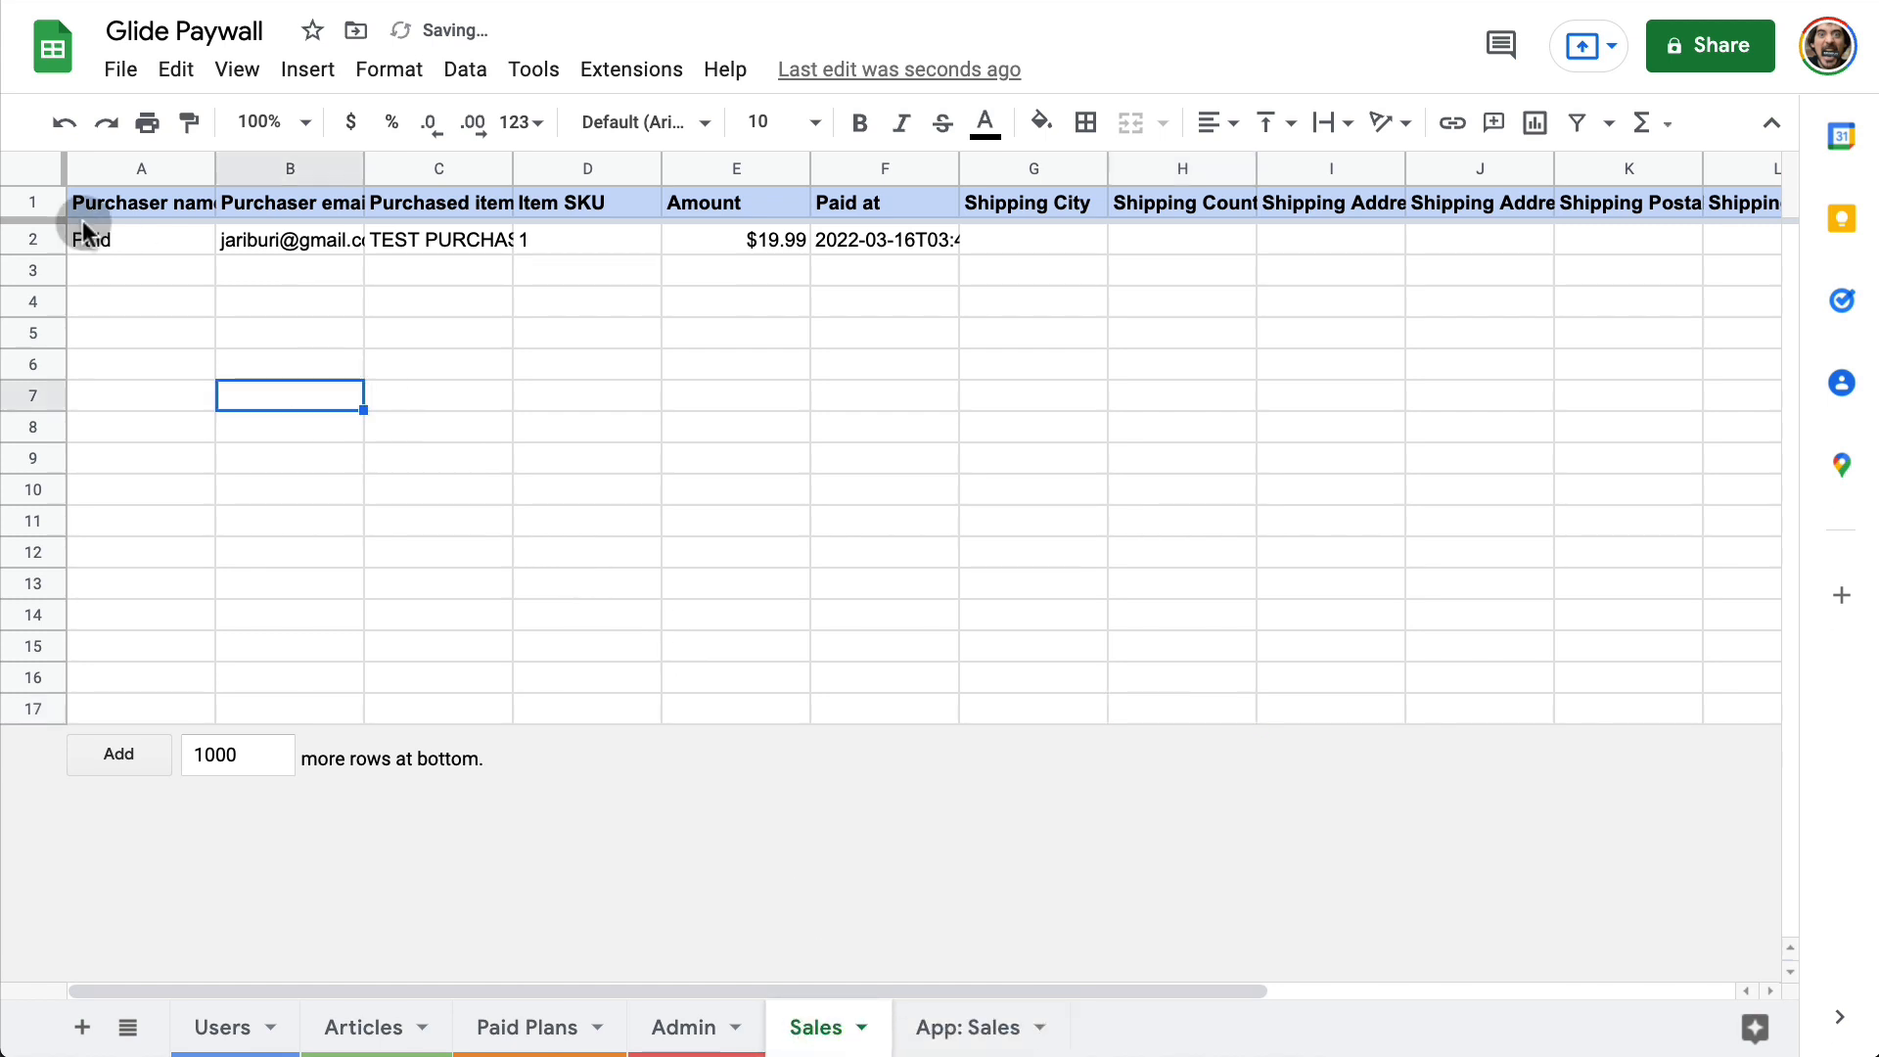
pyautogui.click(42, 180)
pyautogui.press('Delete')
pyautogui.click(327, 281)
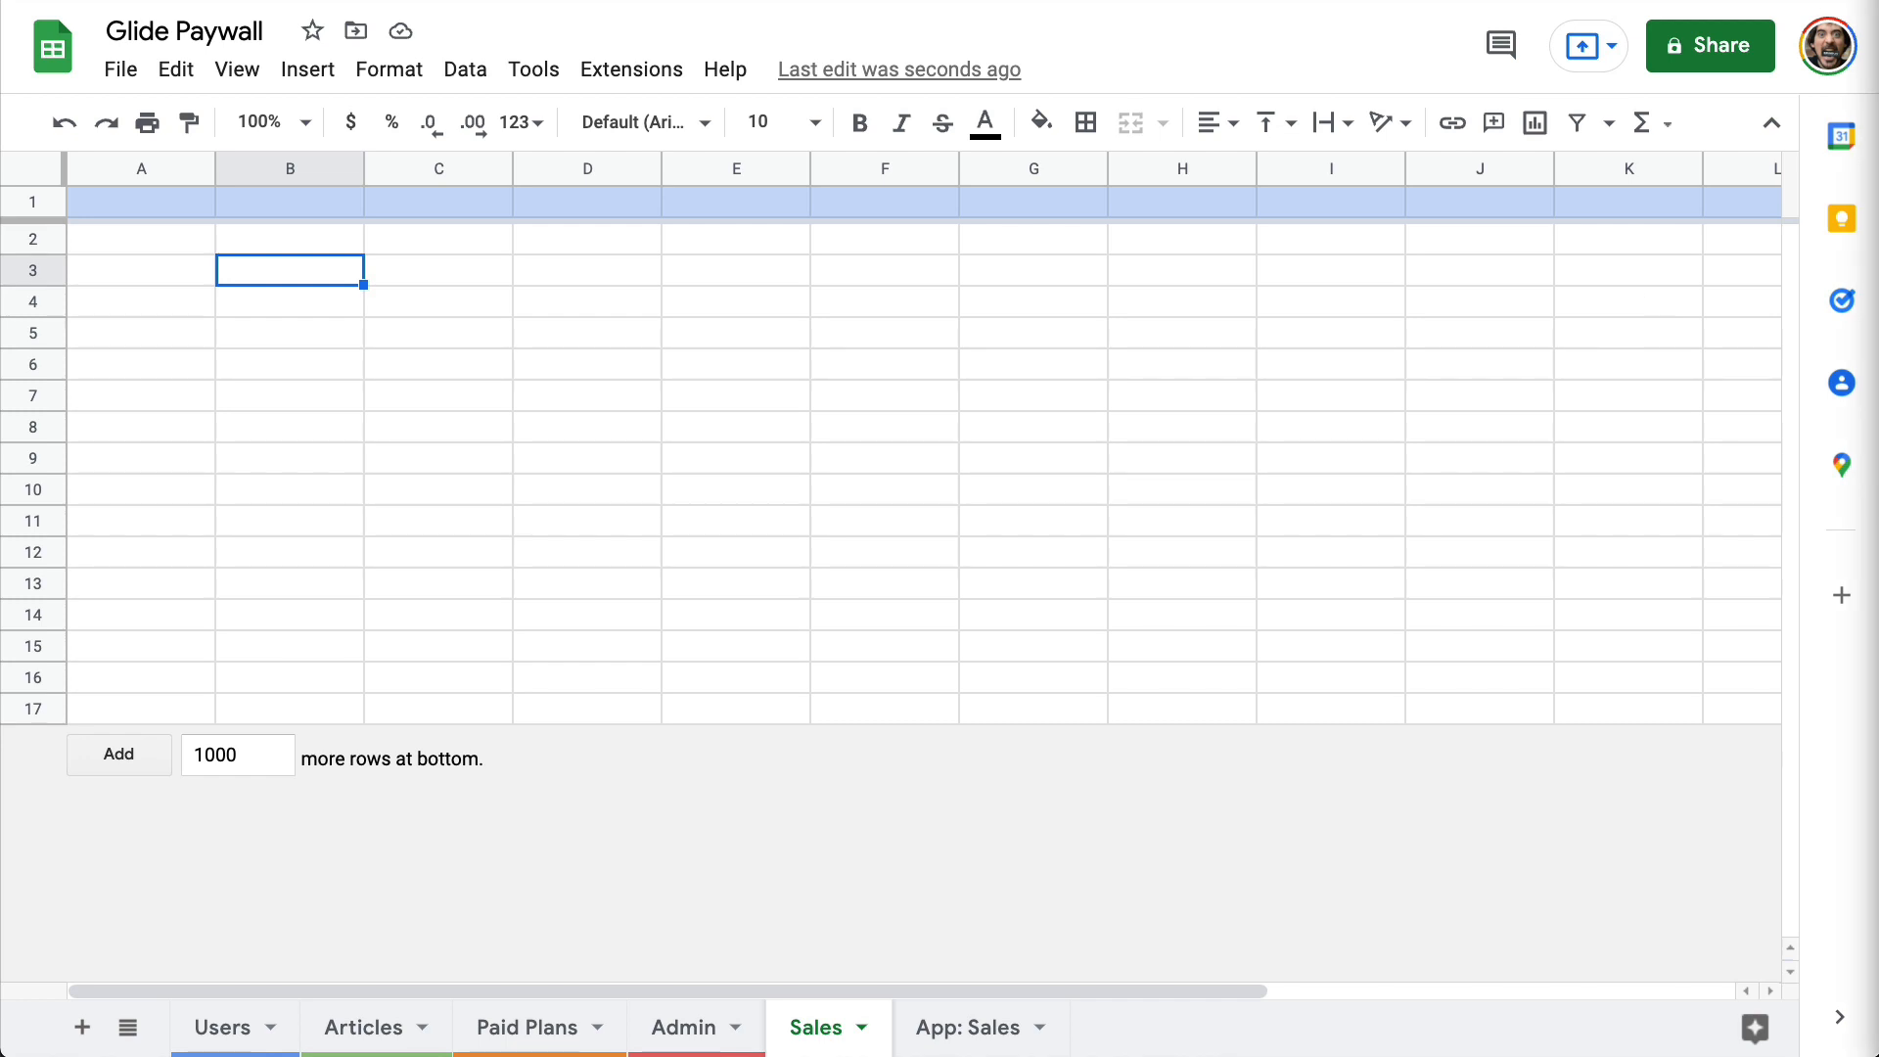
# Step: Enter =FILTER('App: Sales'!A1:N,'App: Sales'!E:E>0) in cell A1 of the Sales sheet and compare the result with App: Sales
pyautogui.click(138, 202)
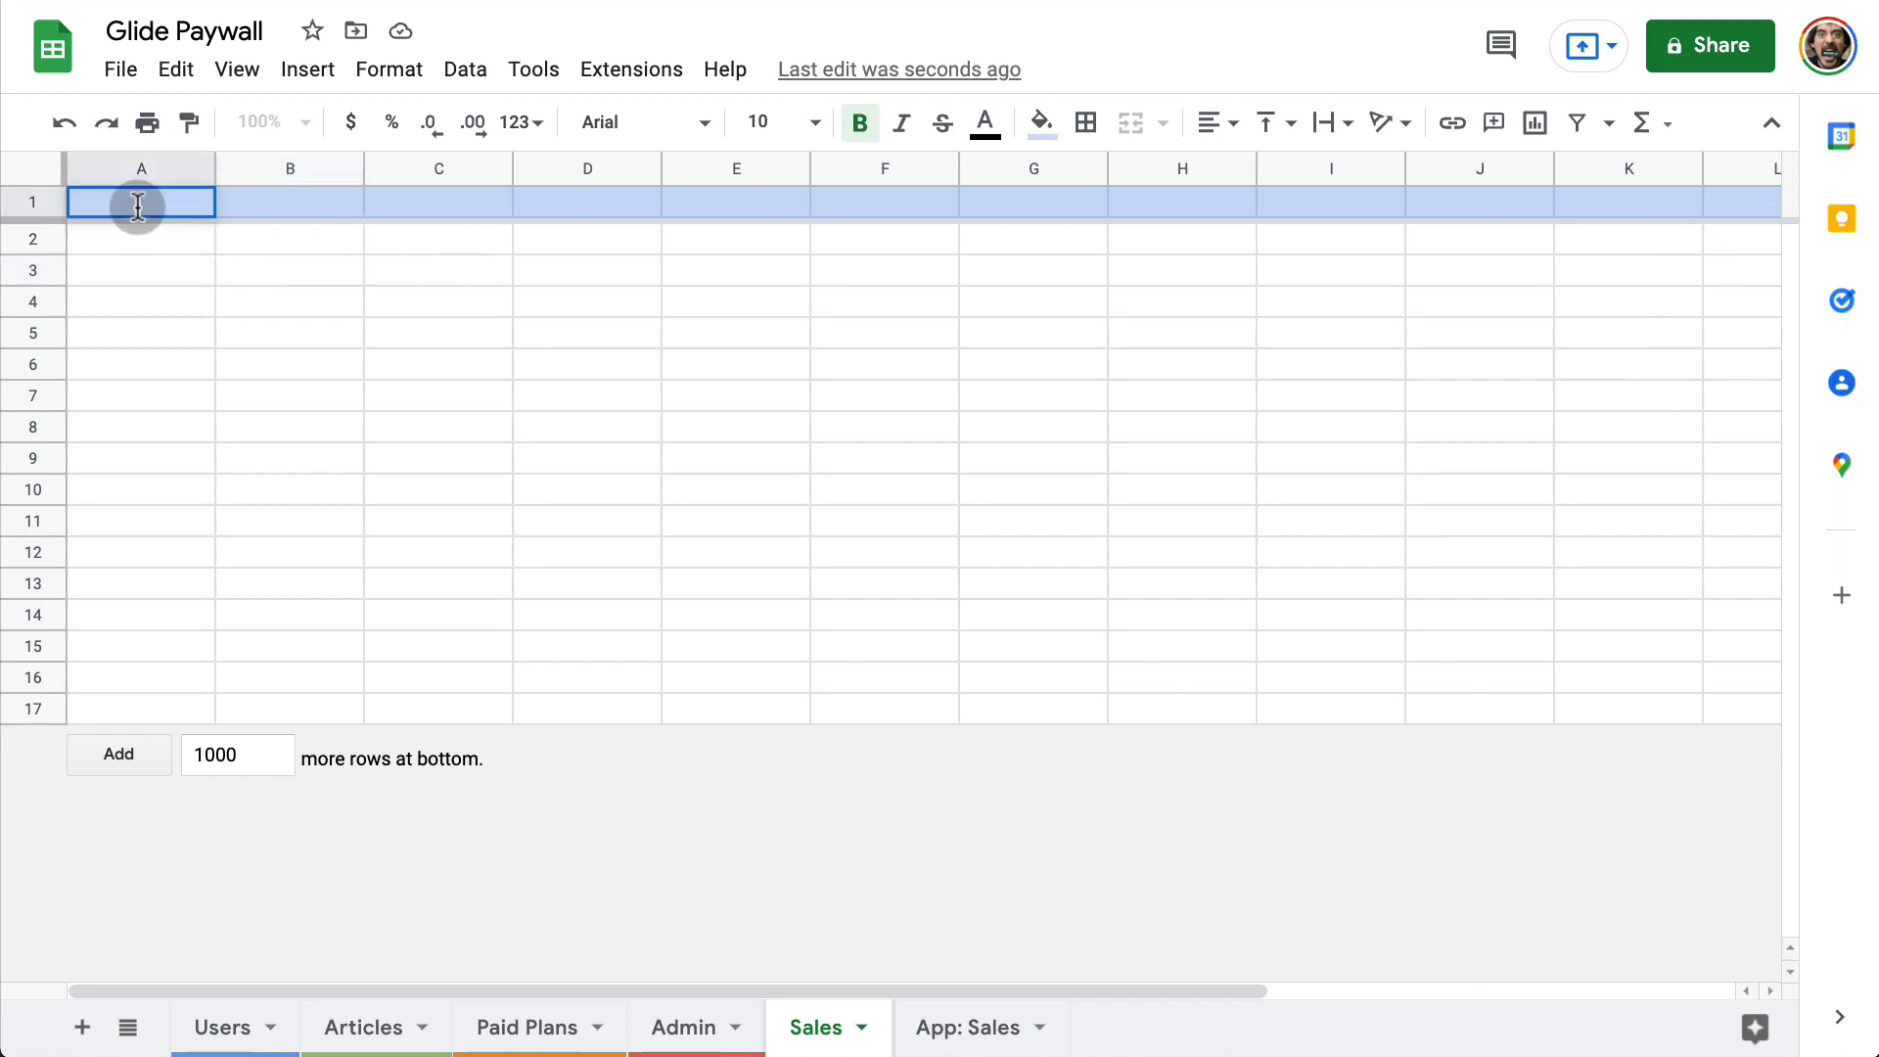
pyautogui.write("=FILTER('App: Sales'!A1:N,'App: Sales'!E:E>0)")
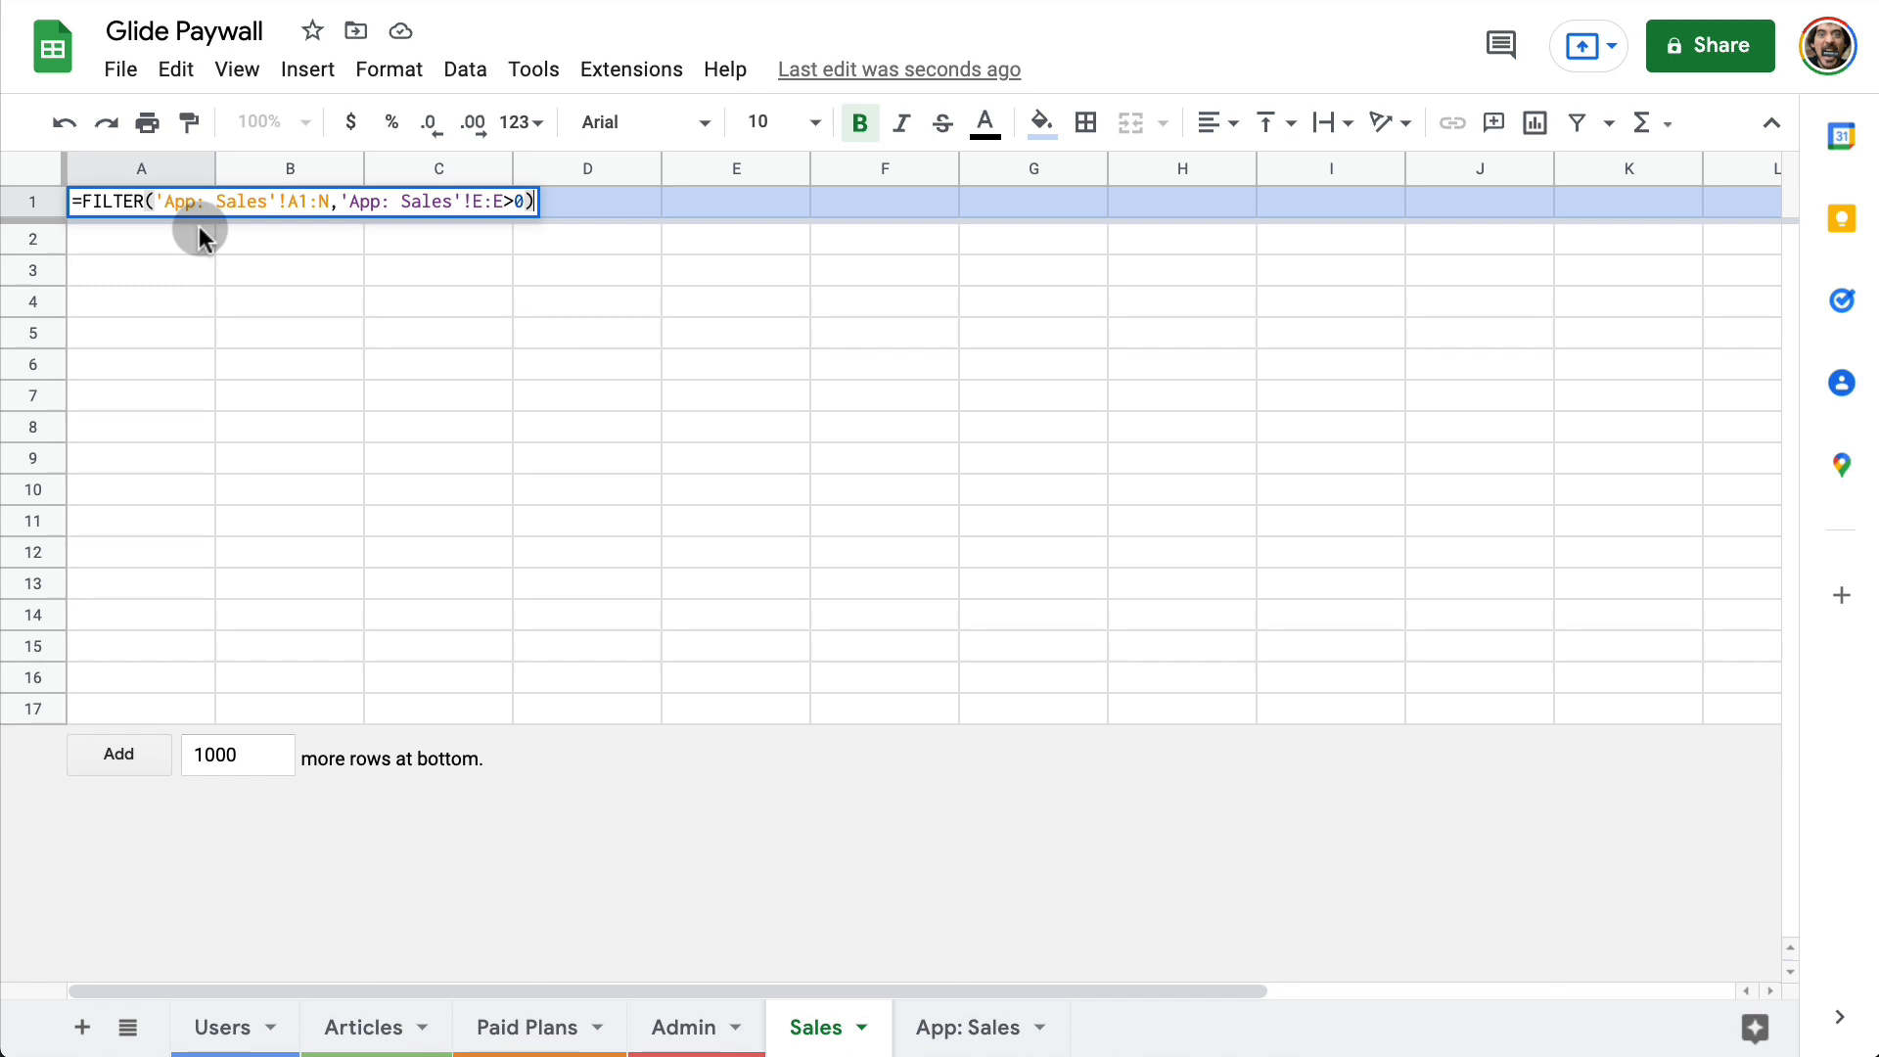
pyautogui.press('Return')
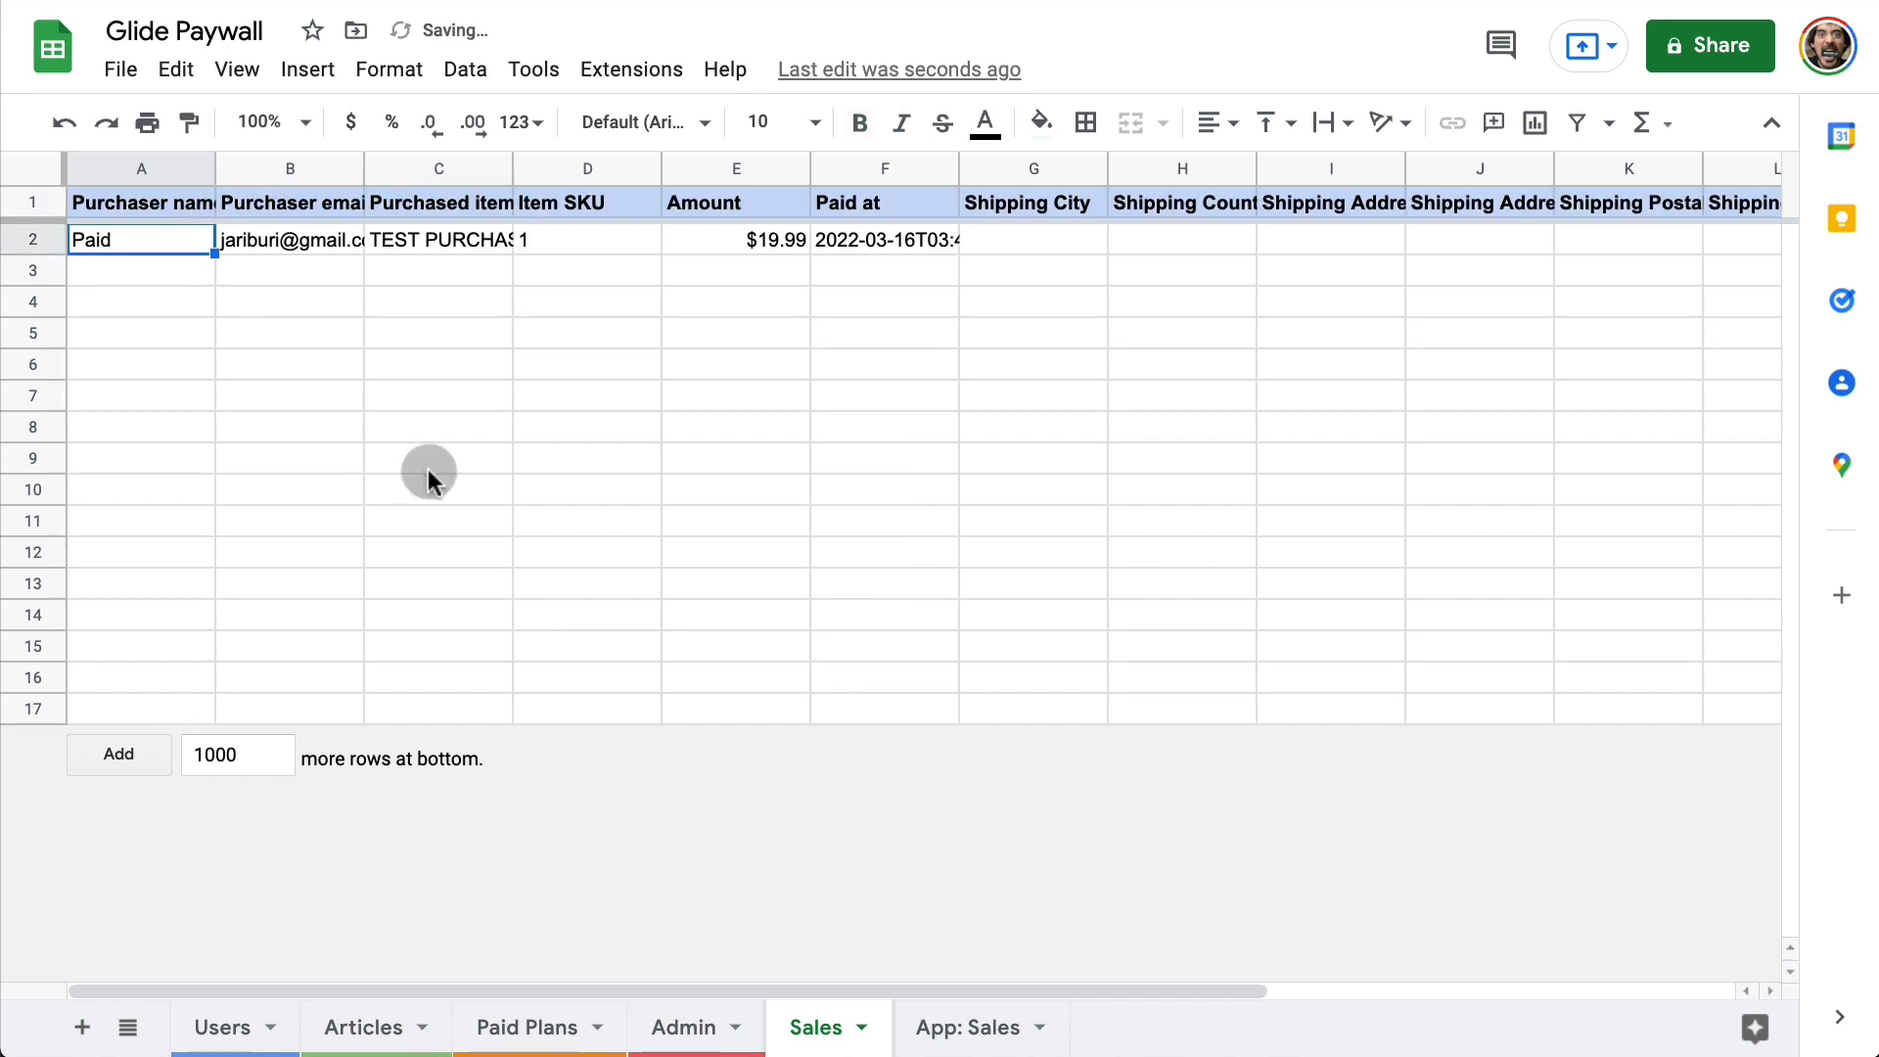
pyautogui.click(974, 1023)
pyautogui.click(835, 1022)
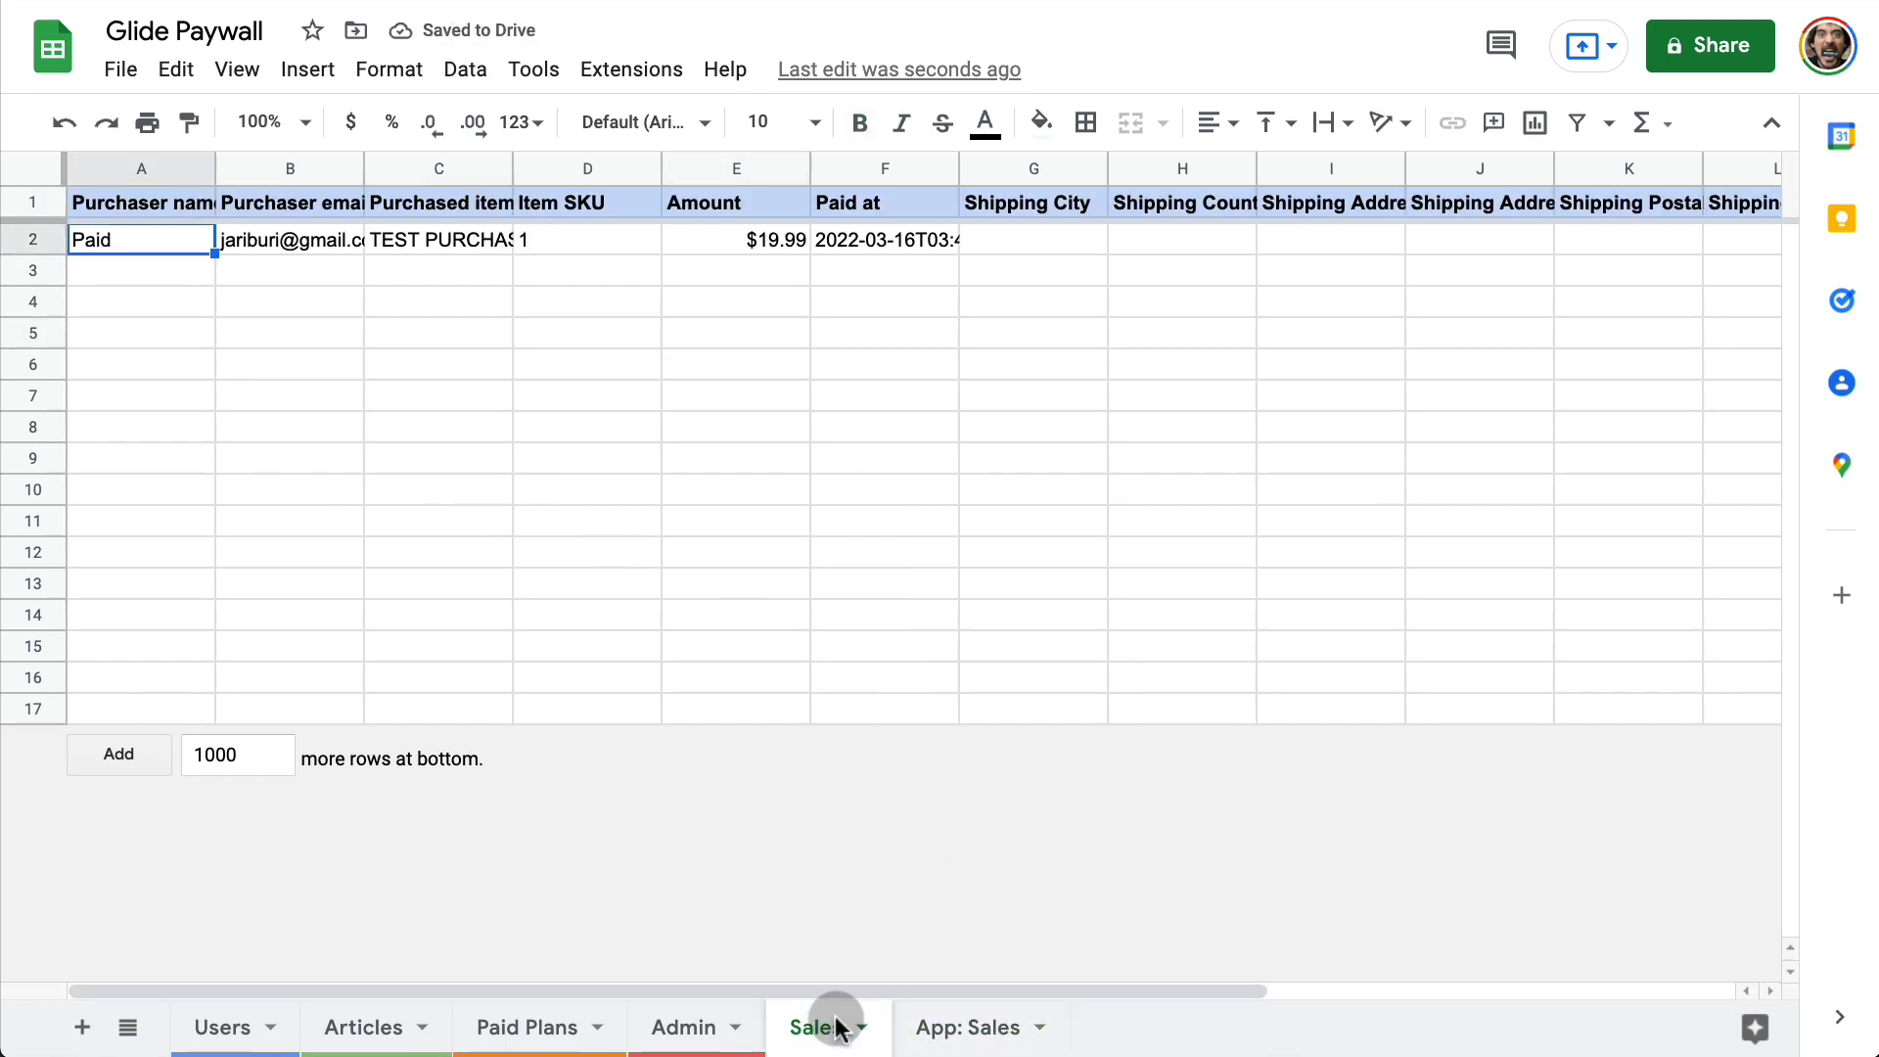
pyautogui.click(935, 1023)
pyautogui.click(830, 1022)
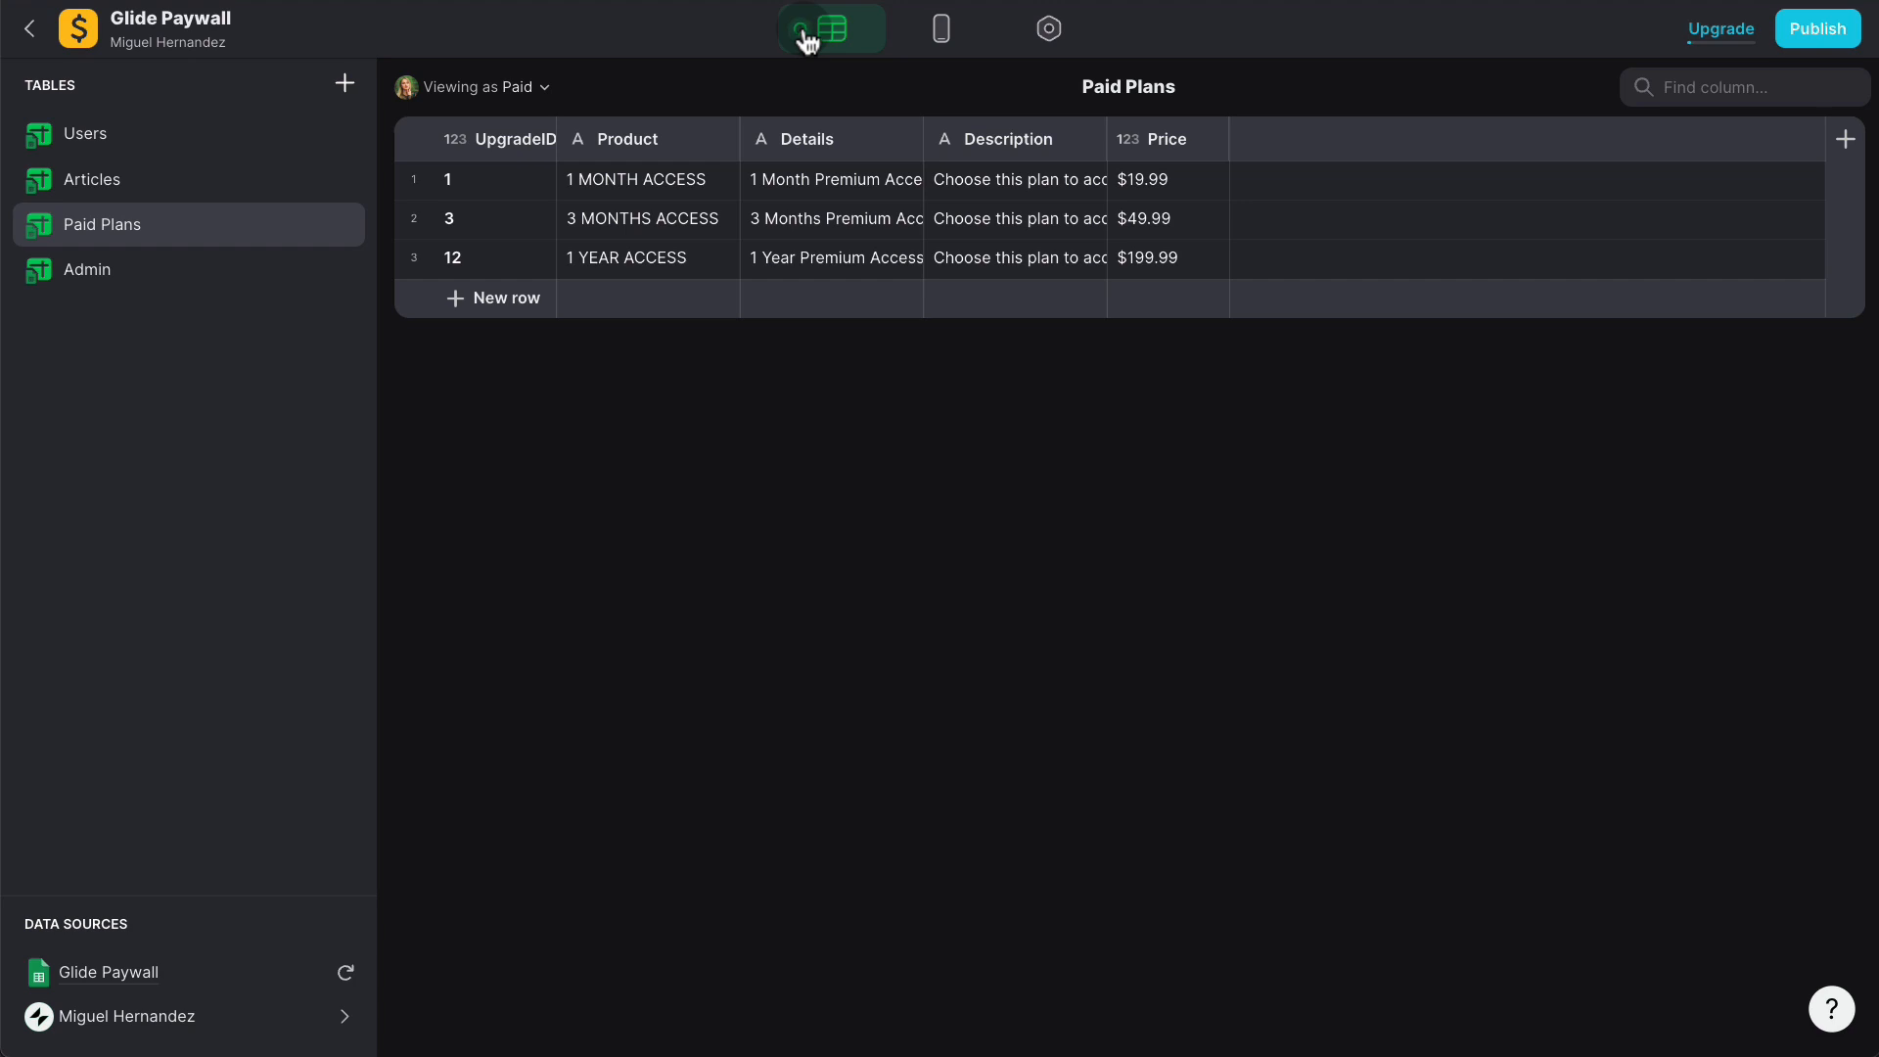
# Step: Switch to the Glide data editor and compare the Sales table's Purchaser email column with the Users table's Email column
pyautogui.click(111, 318)
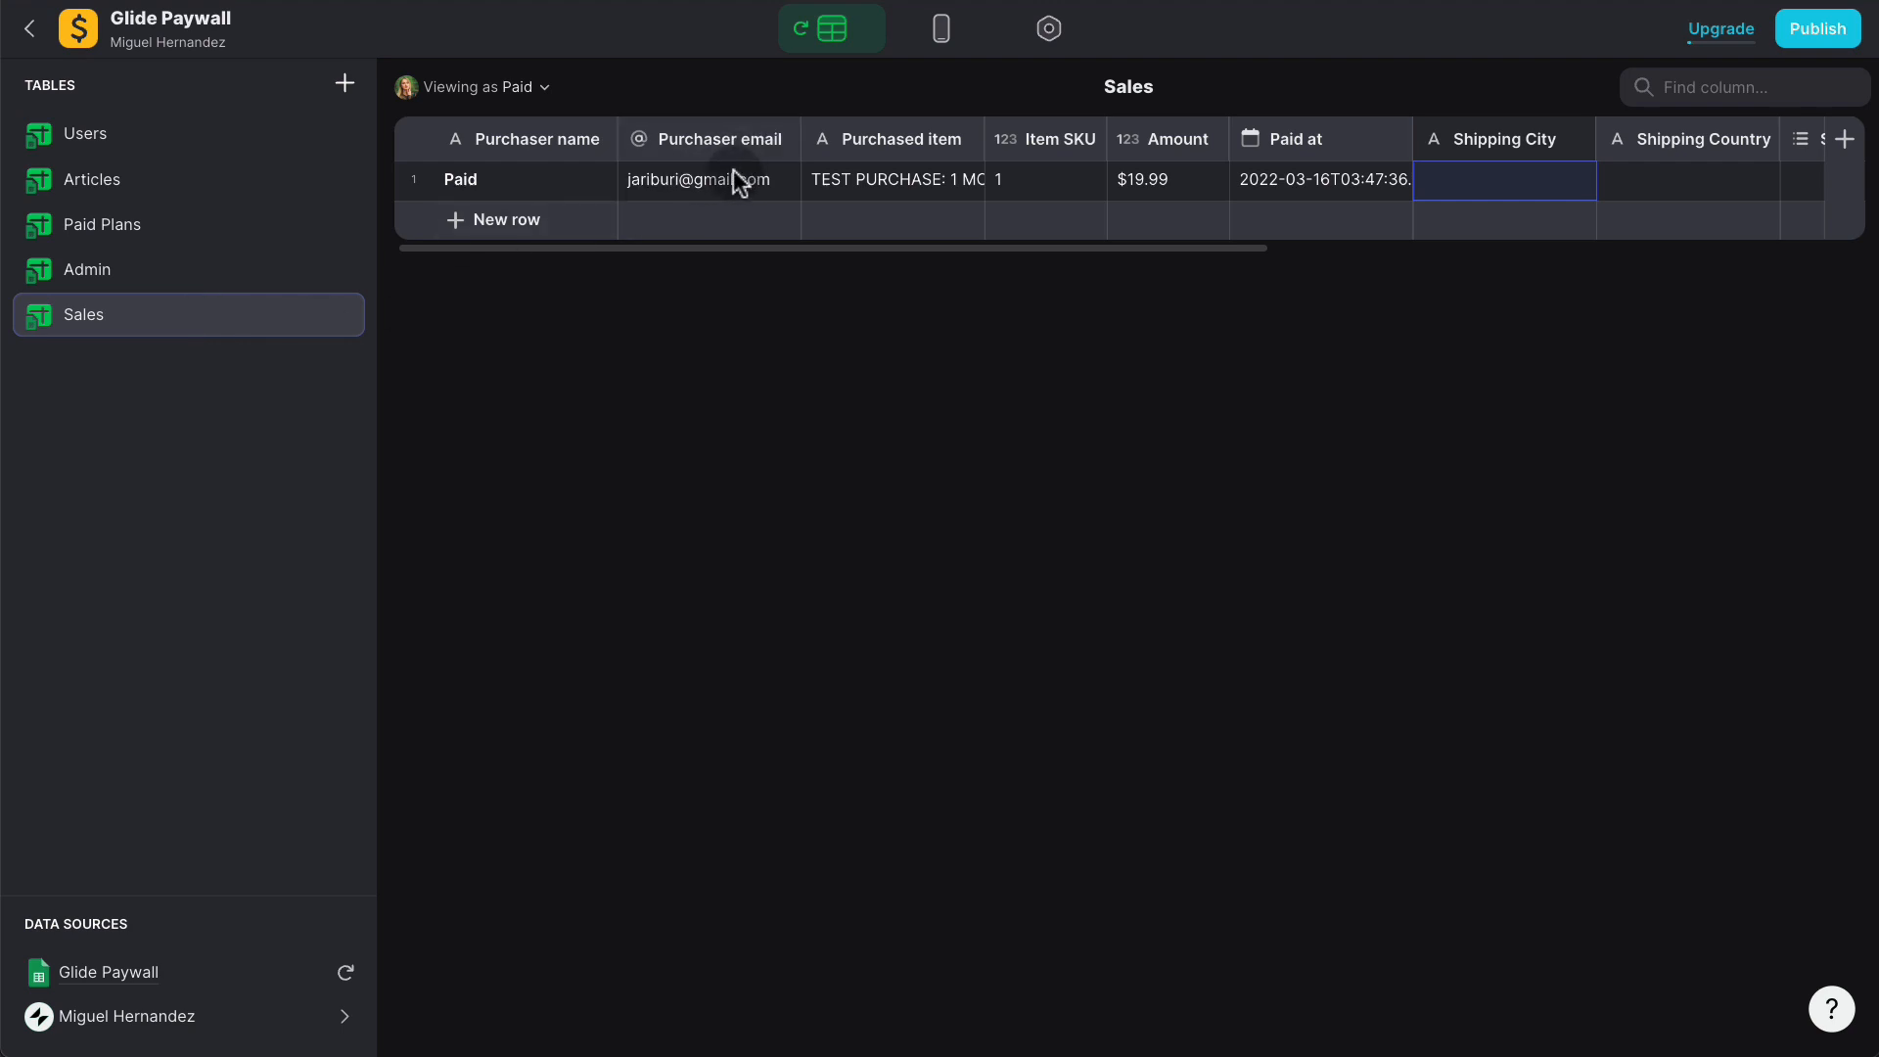
pyautogui.click(152, 147)
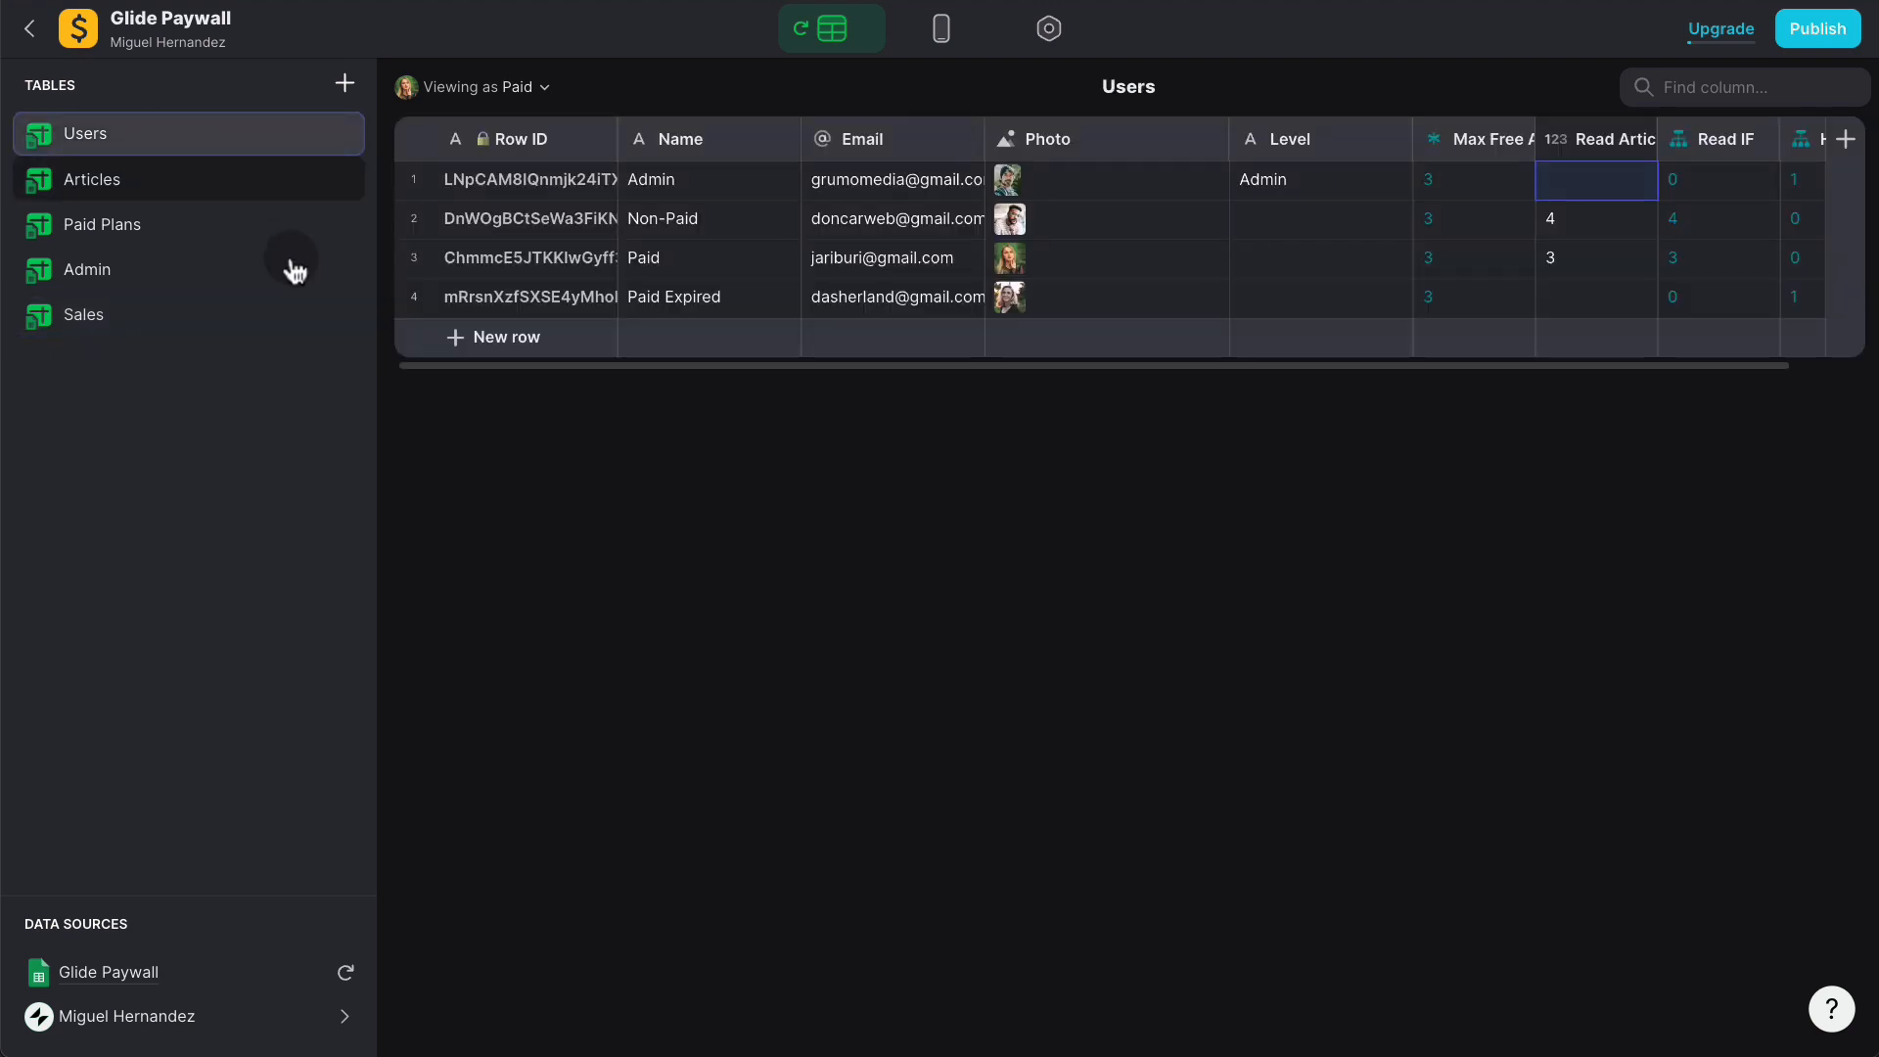
pyautogui.click(110, 333)
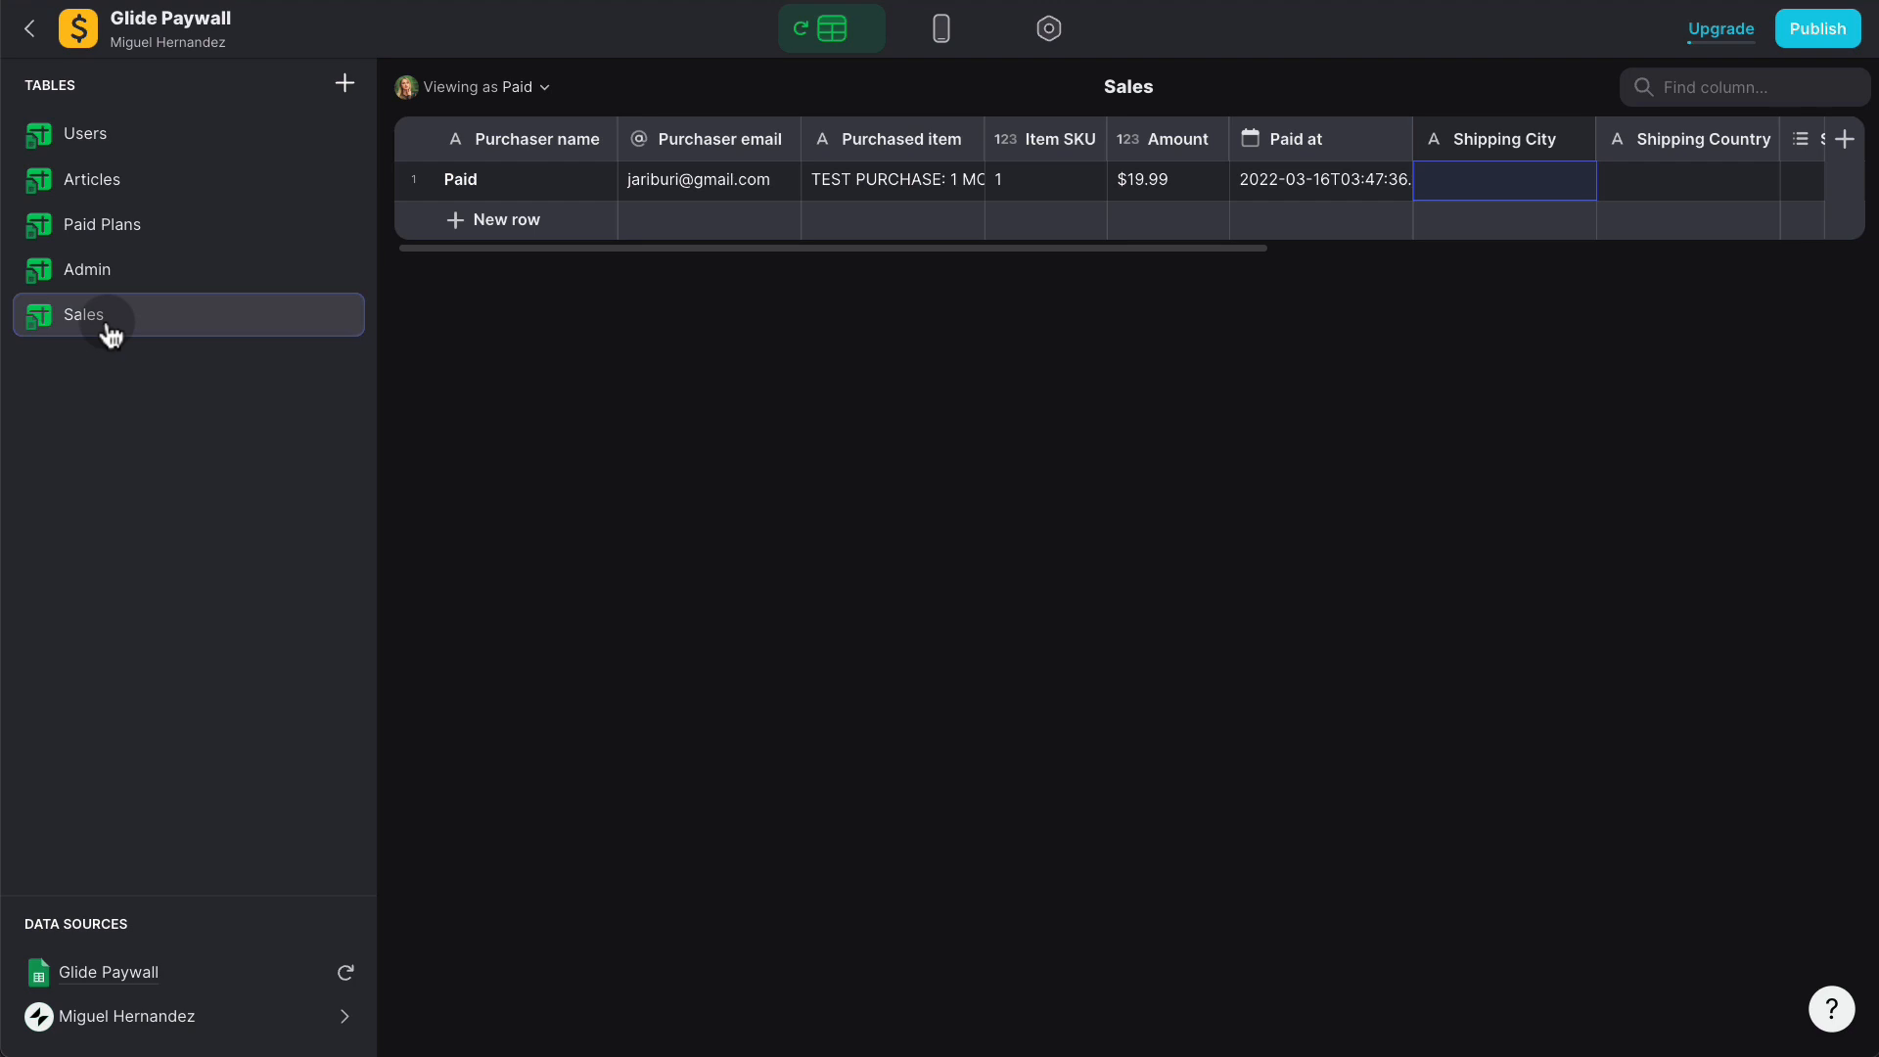
pyautogui.click(166, 142)
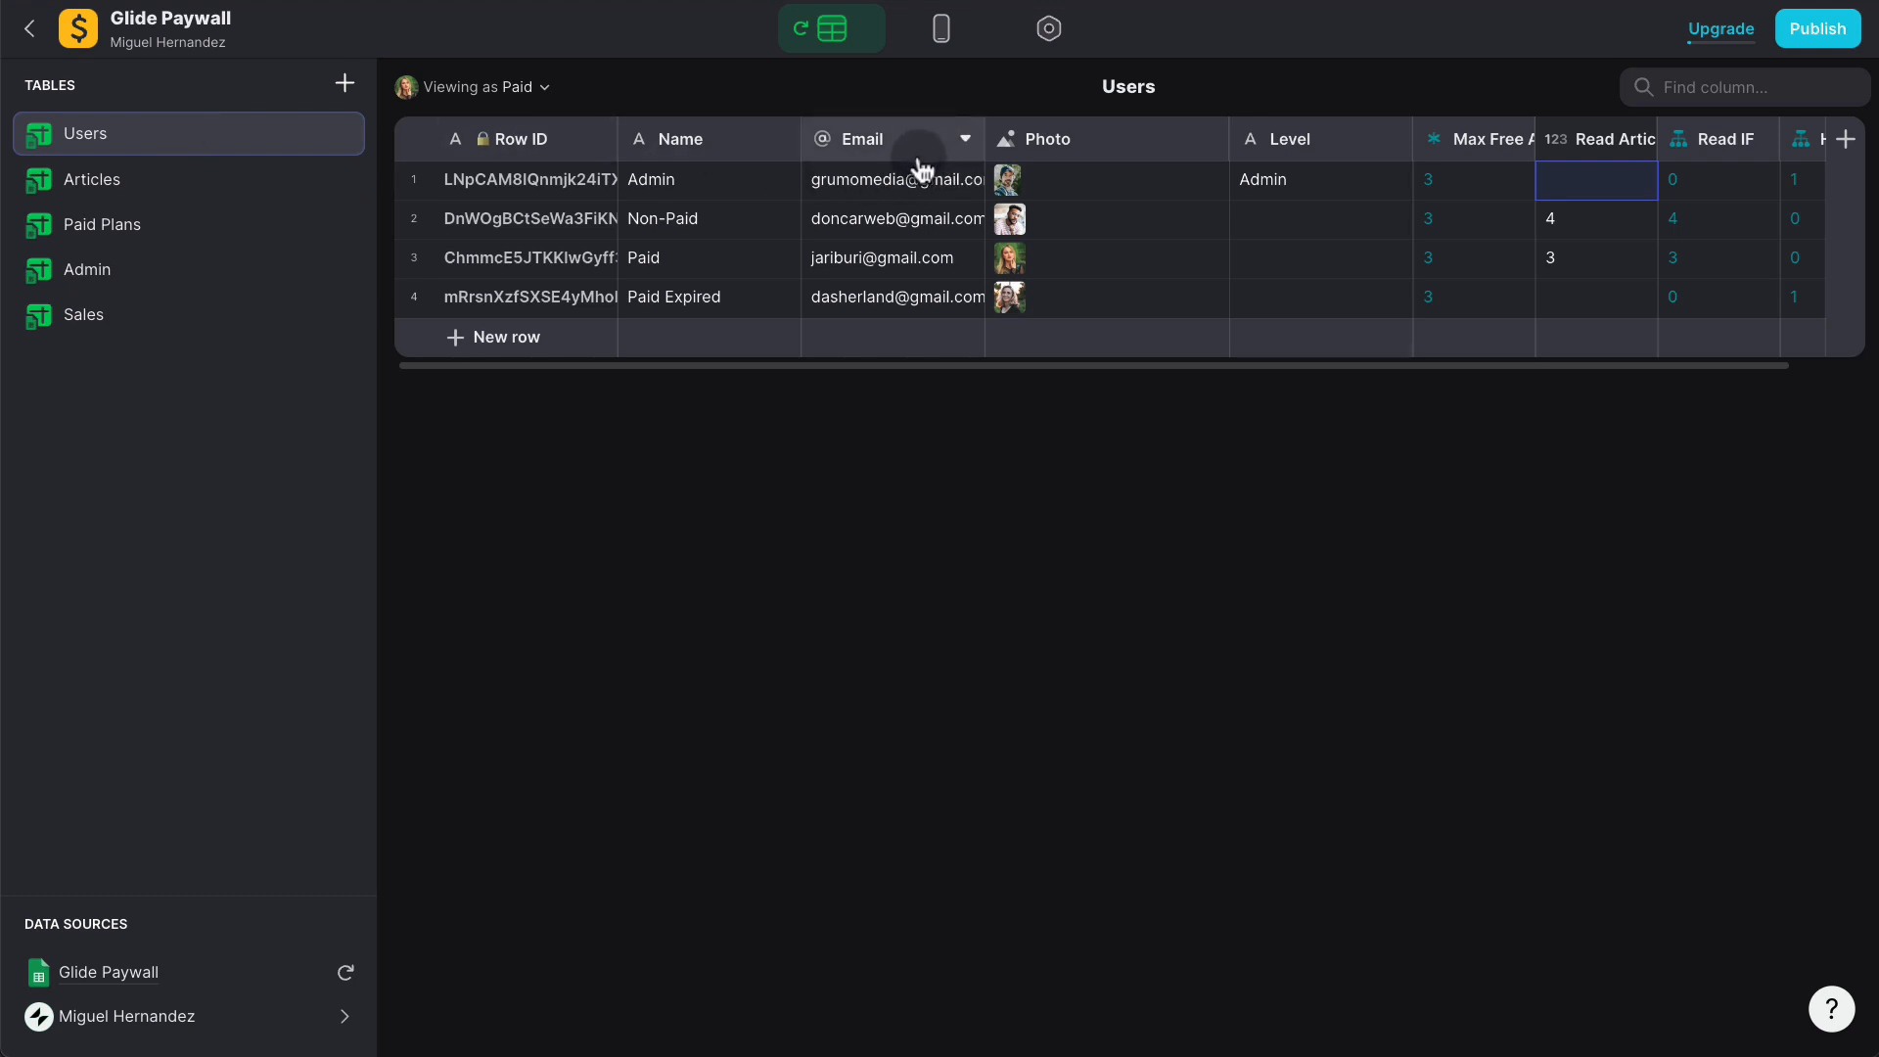
pyautogui.click(108, 334)
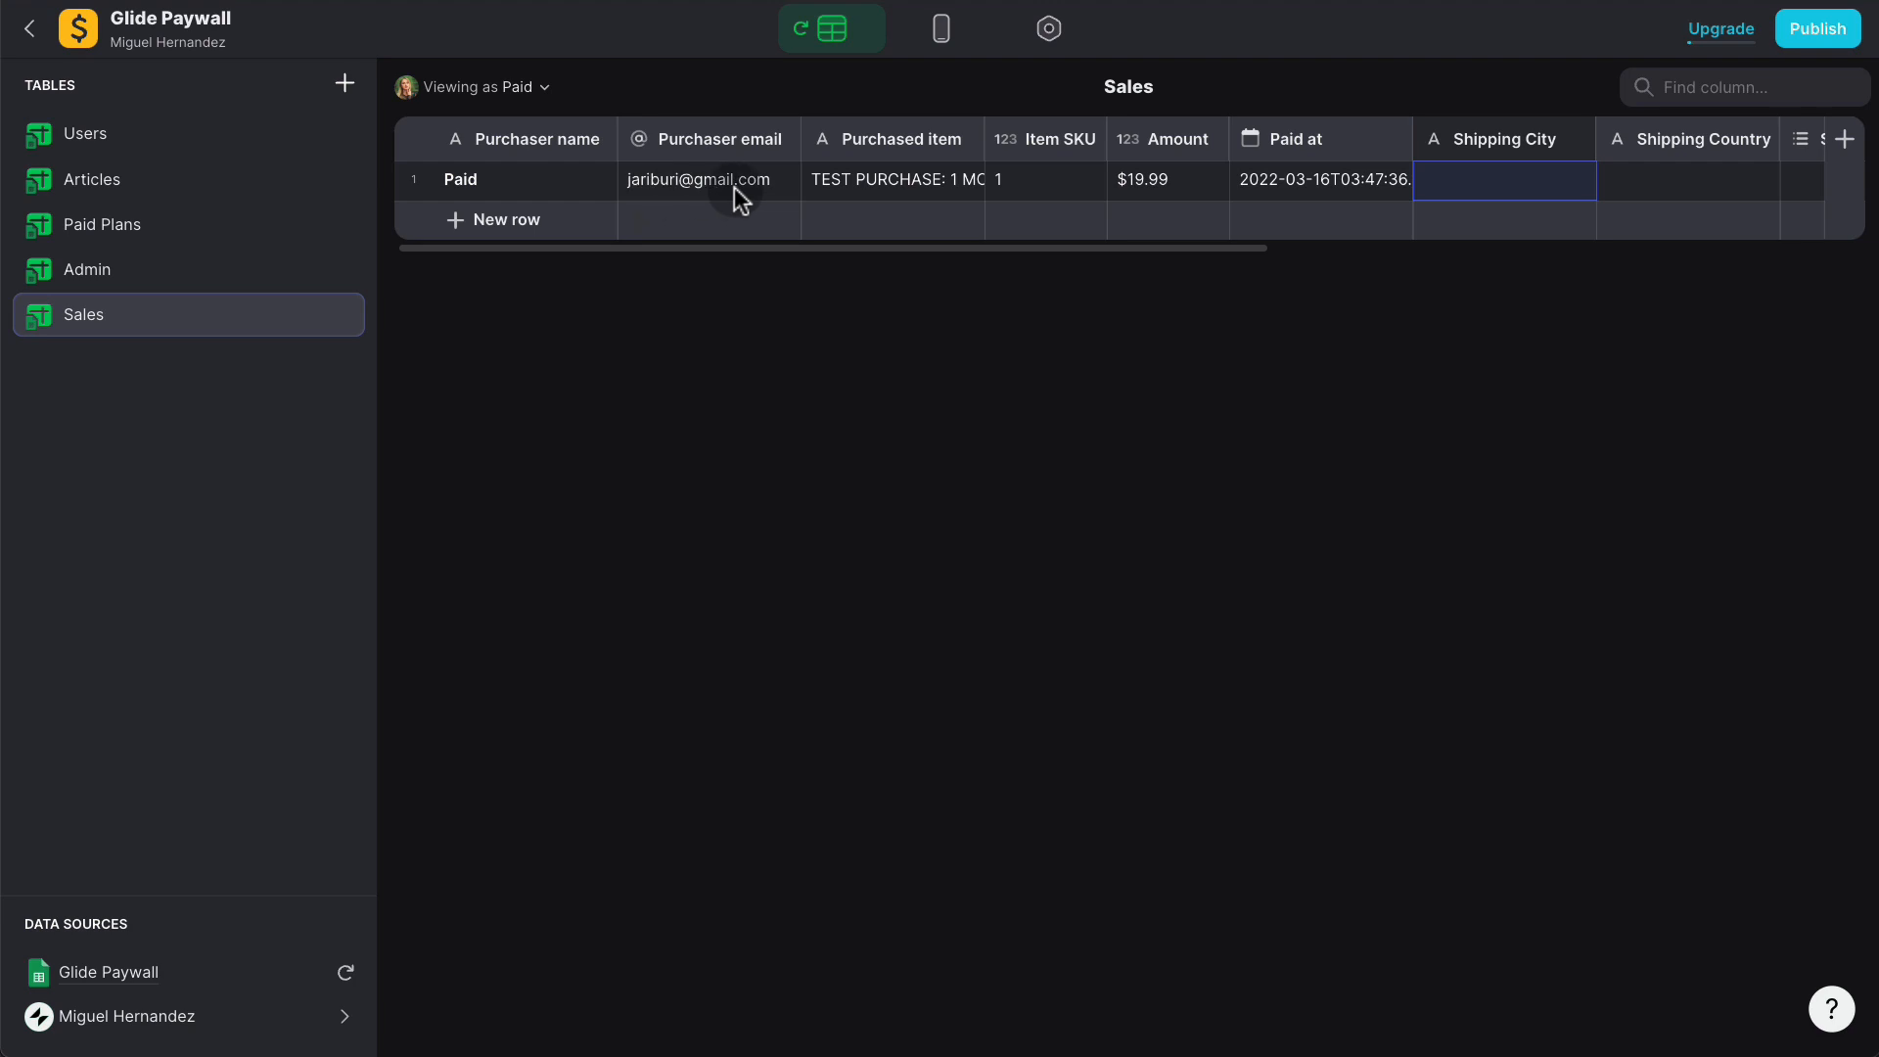
# Step: Add a Relation column named Sales REL to the Users table
pyautogui.click(93, 145)
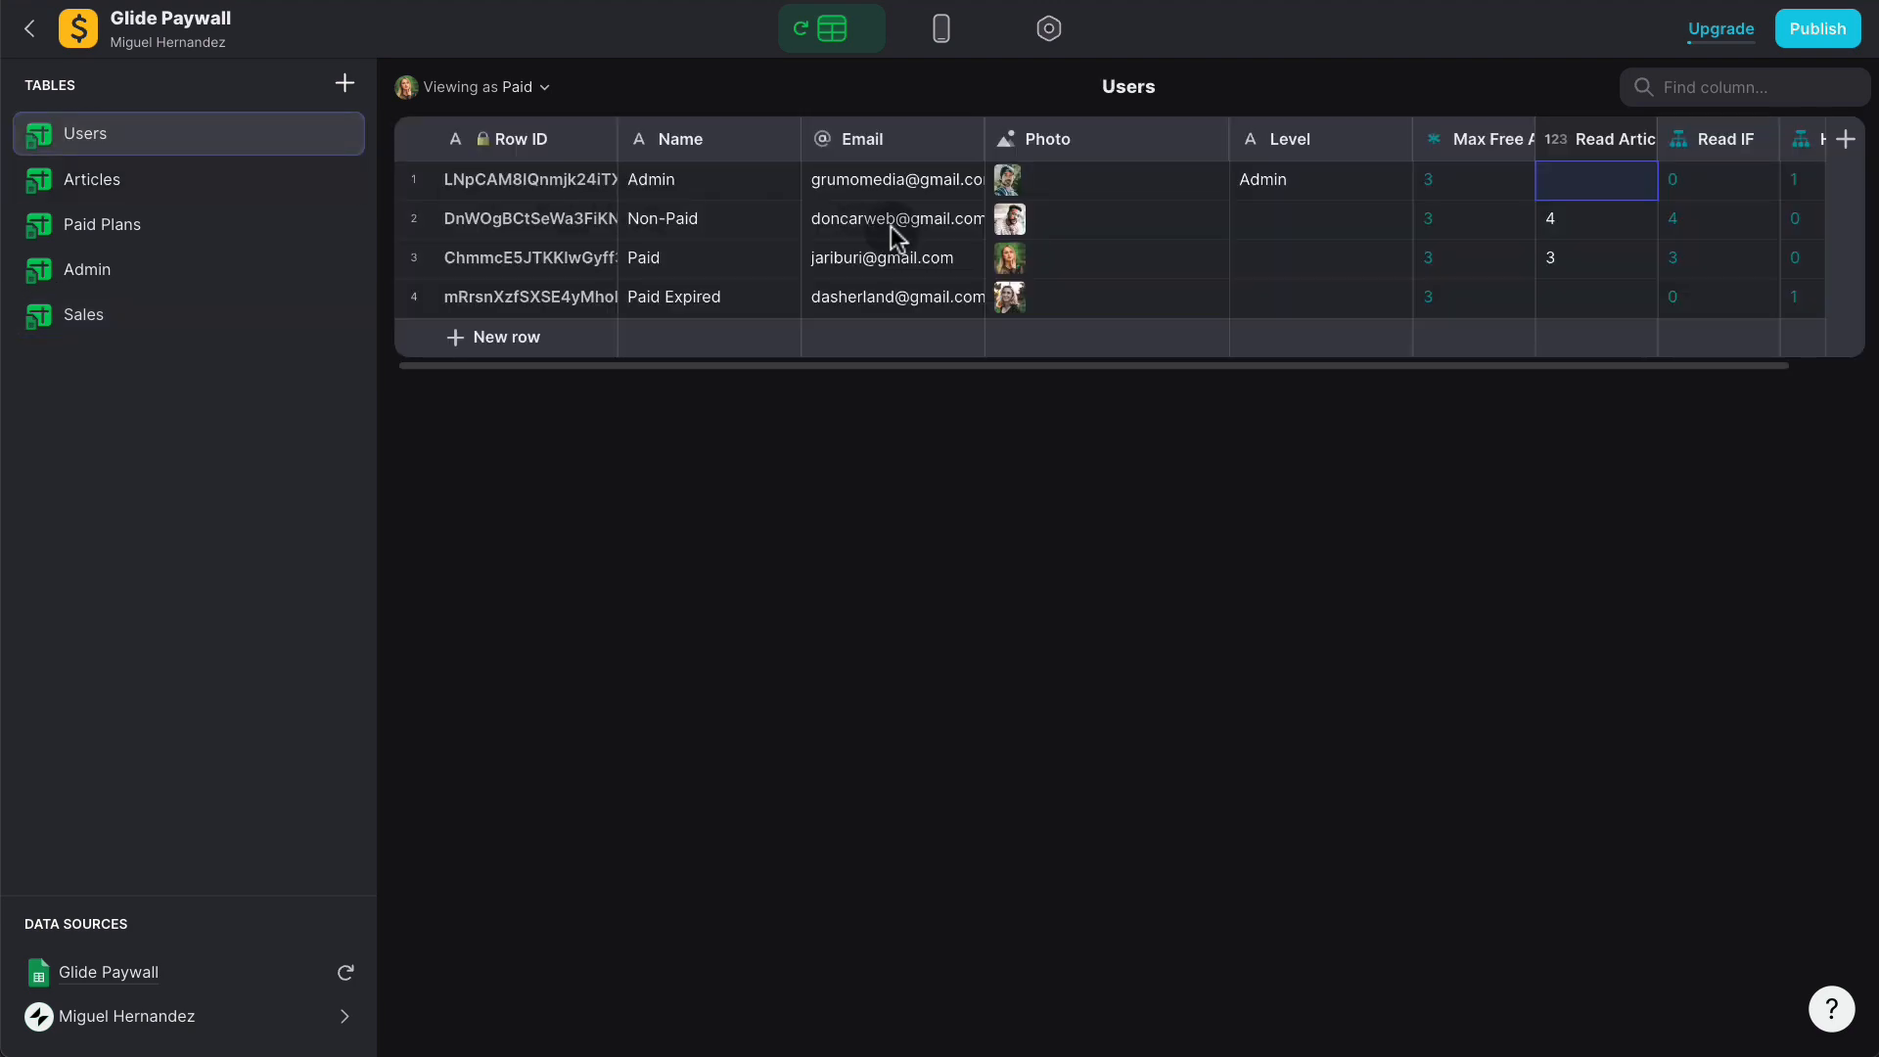
pyautogui.click(1846, 140)
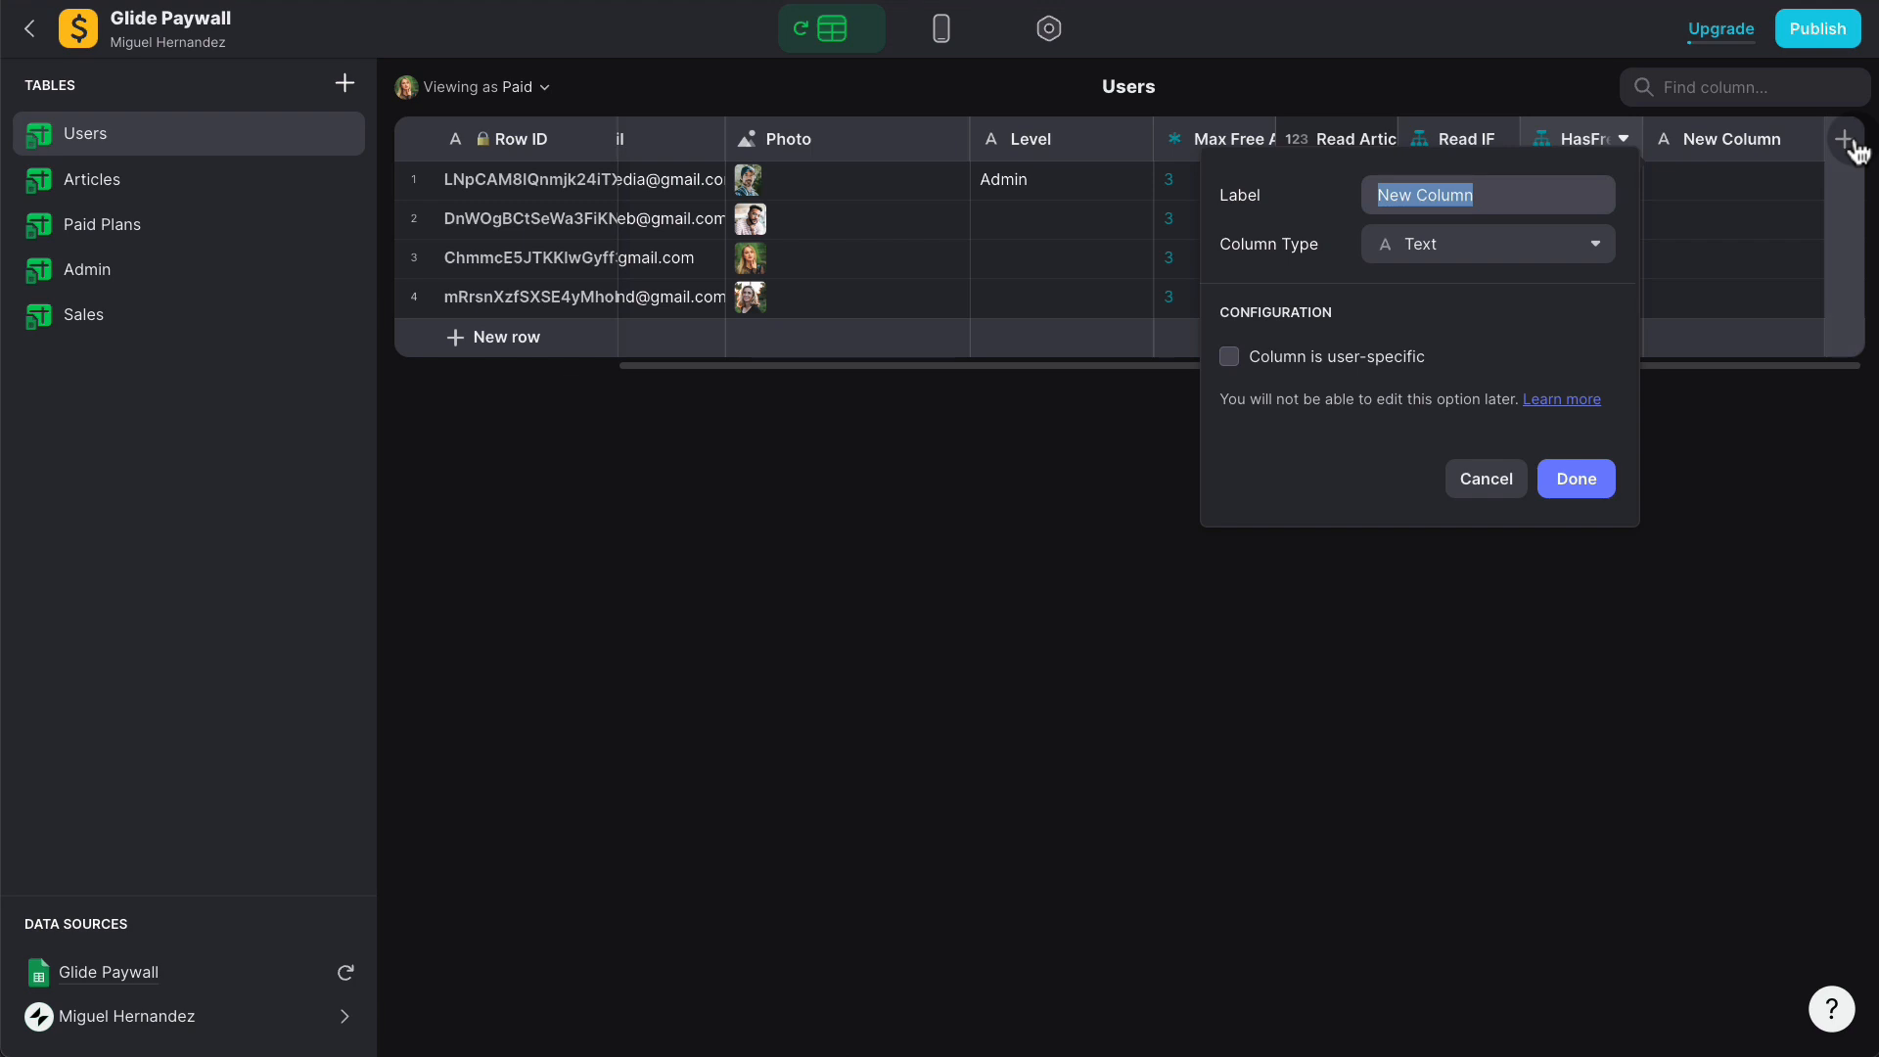
pyautogui.write('Sales REL')
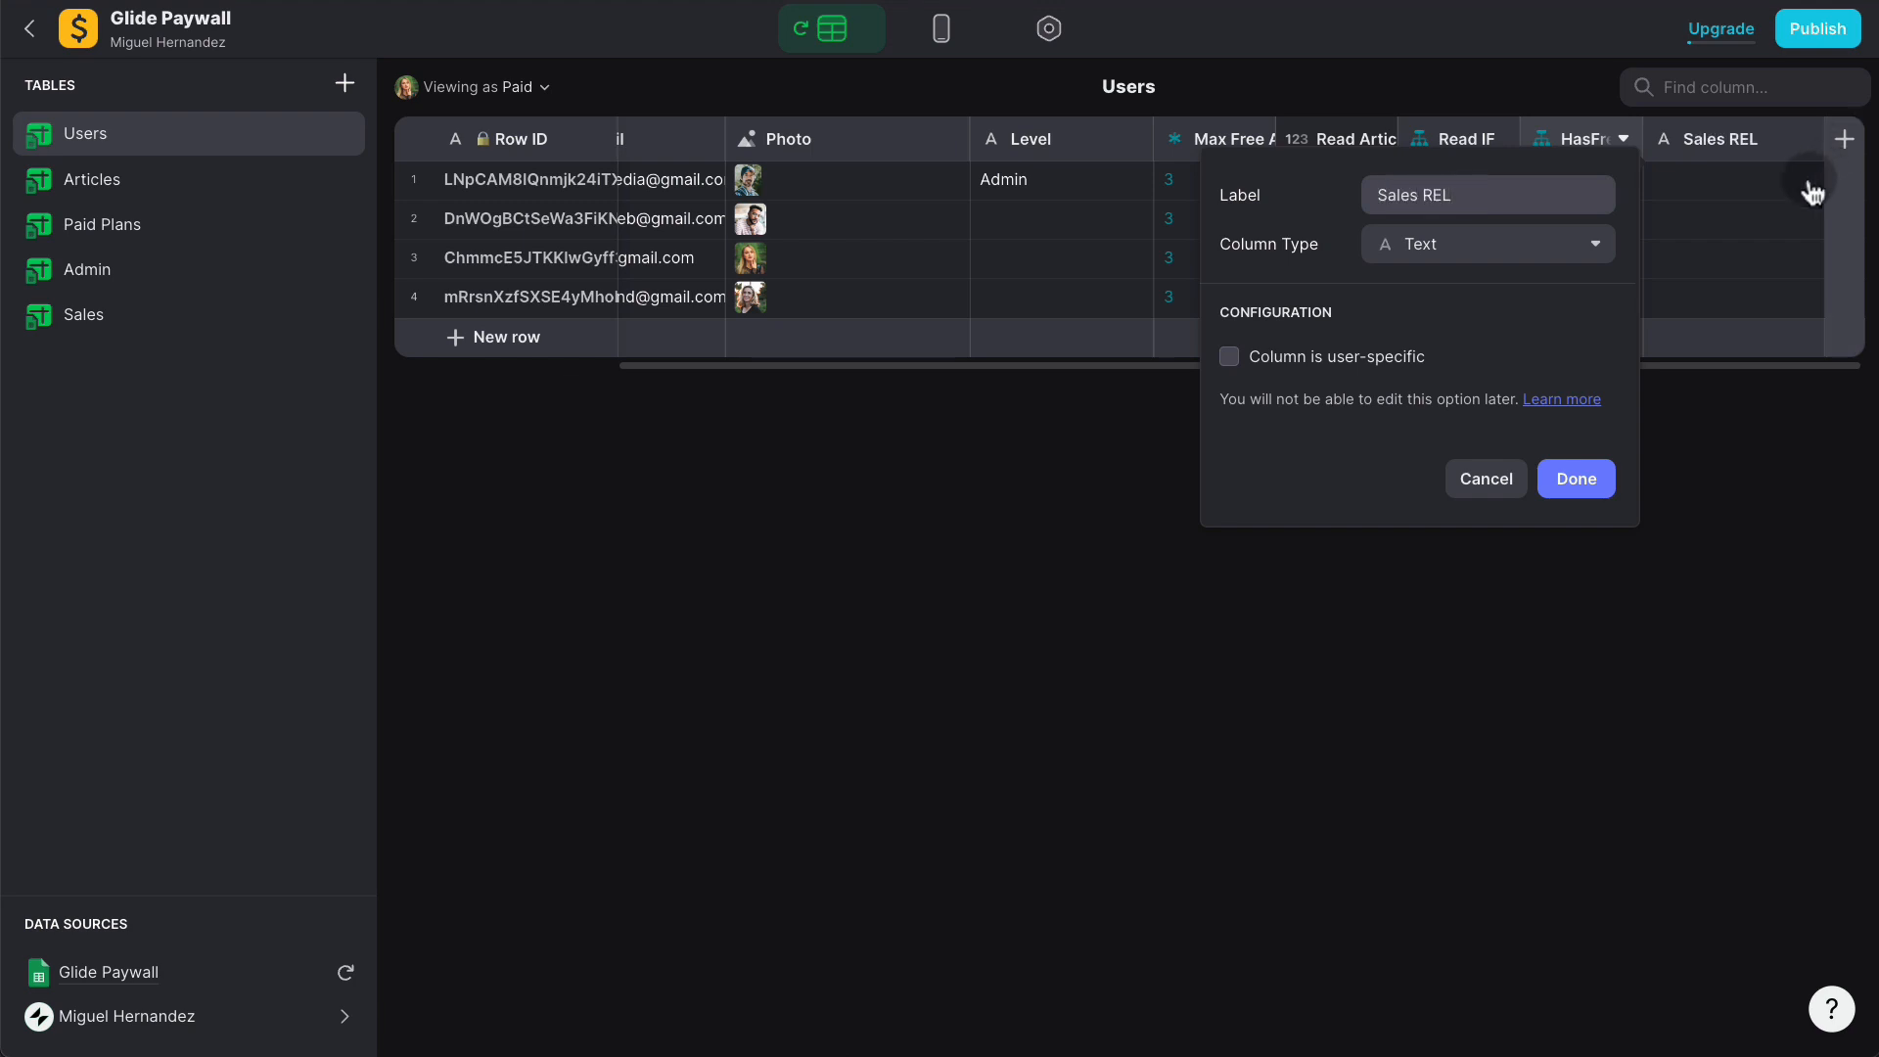
pyautogui.click(1498, 249)
pyautogui.click(1426, 321)
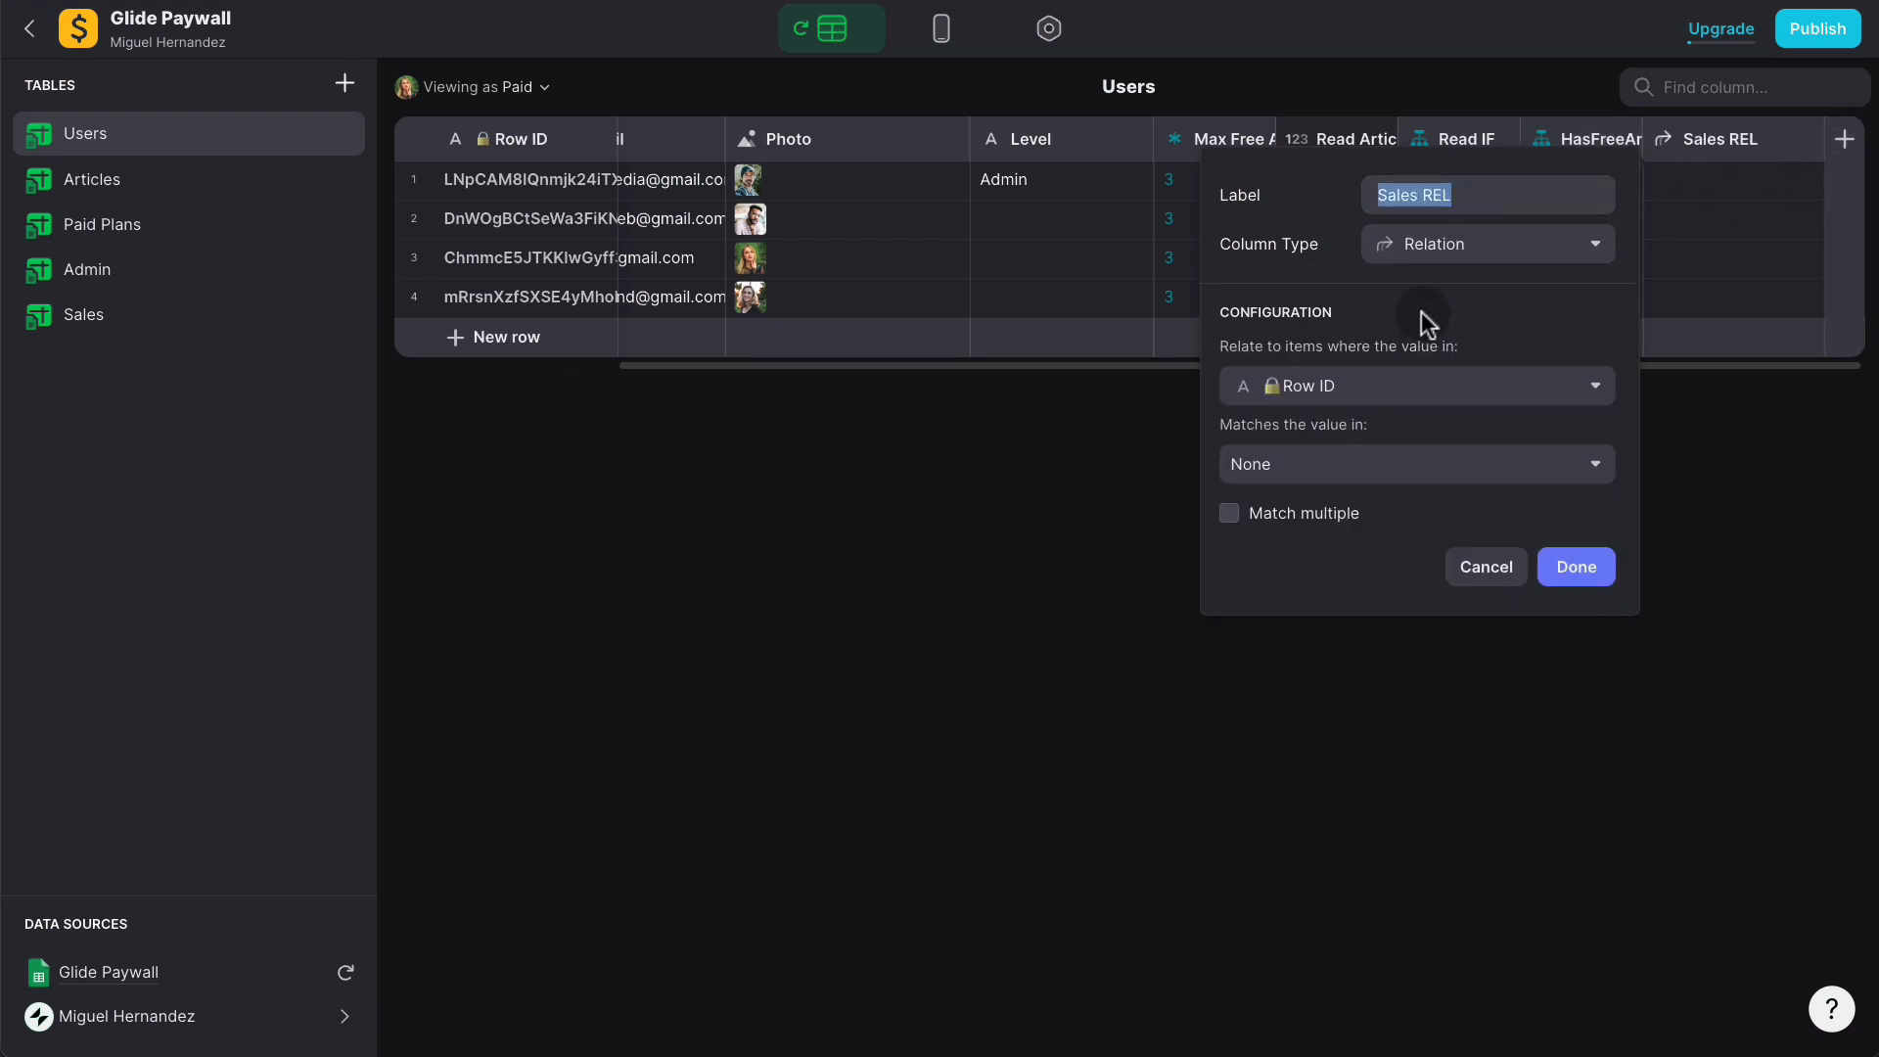
# Step: Relate Sales REL from Email to Purchaser email in the Sales table, with Match multiple enabled, and save the column
pyautogui.click(1383, 382)
pyautogui.click(1349, 549)
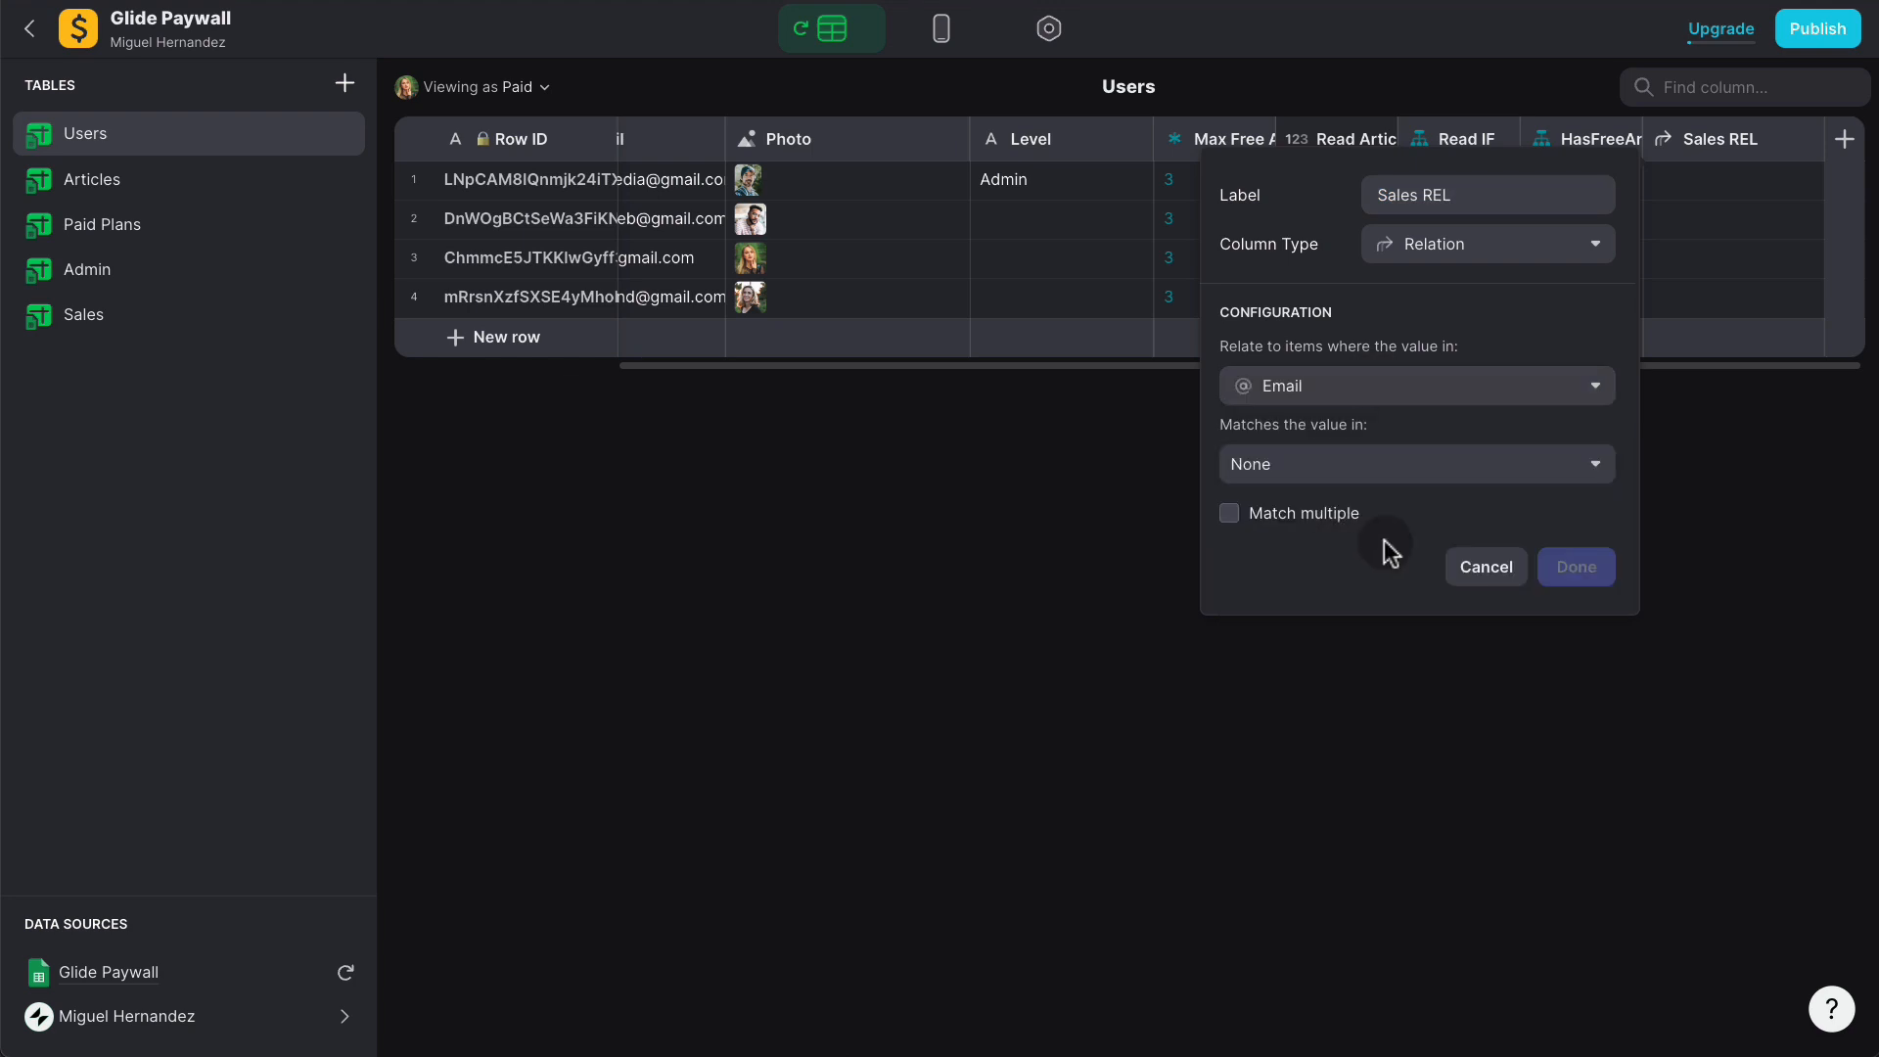
pyautogui.click(1402, 468)
pyautogui.moveTo(1344, 707)
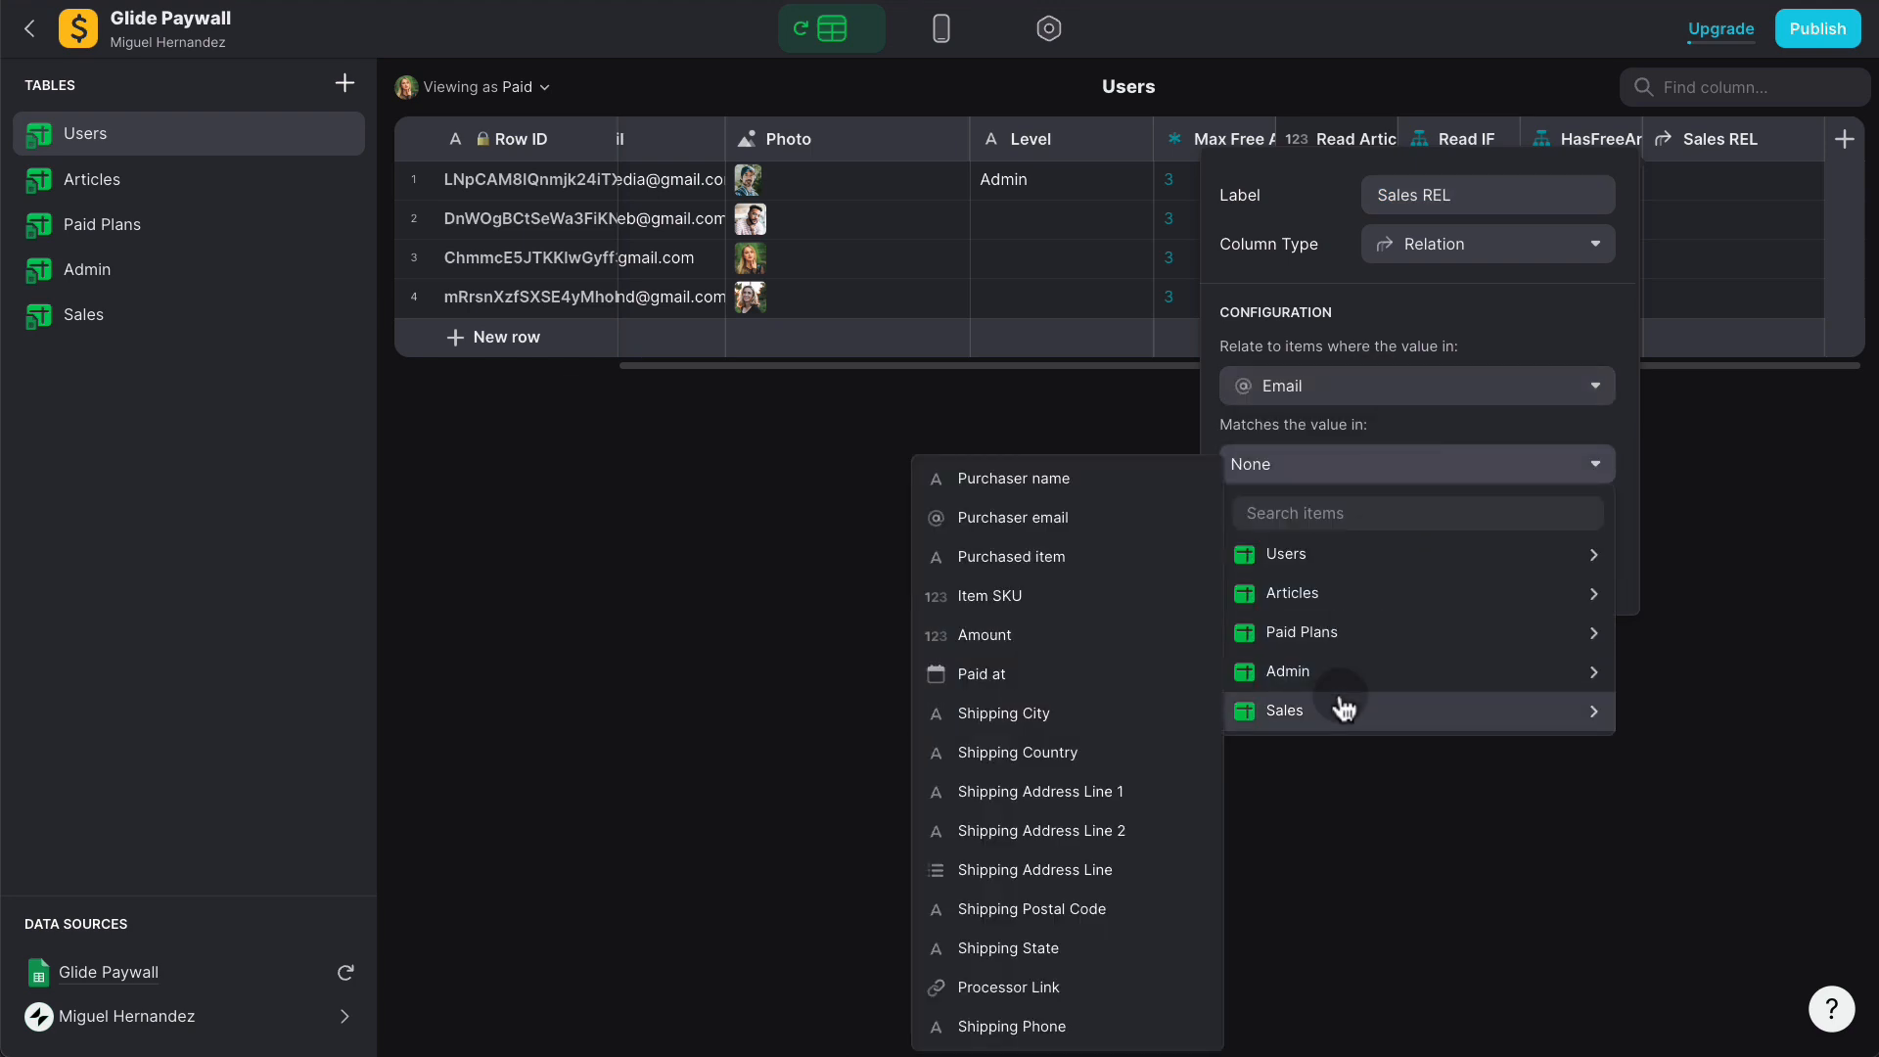
pyautogui.click(1028, 524)
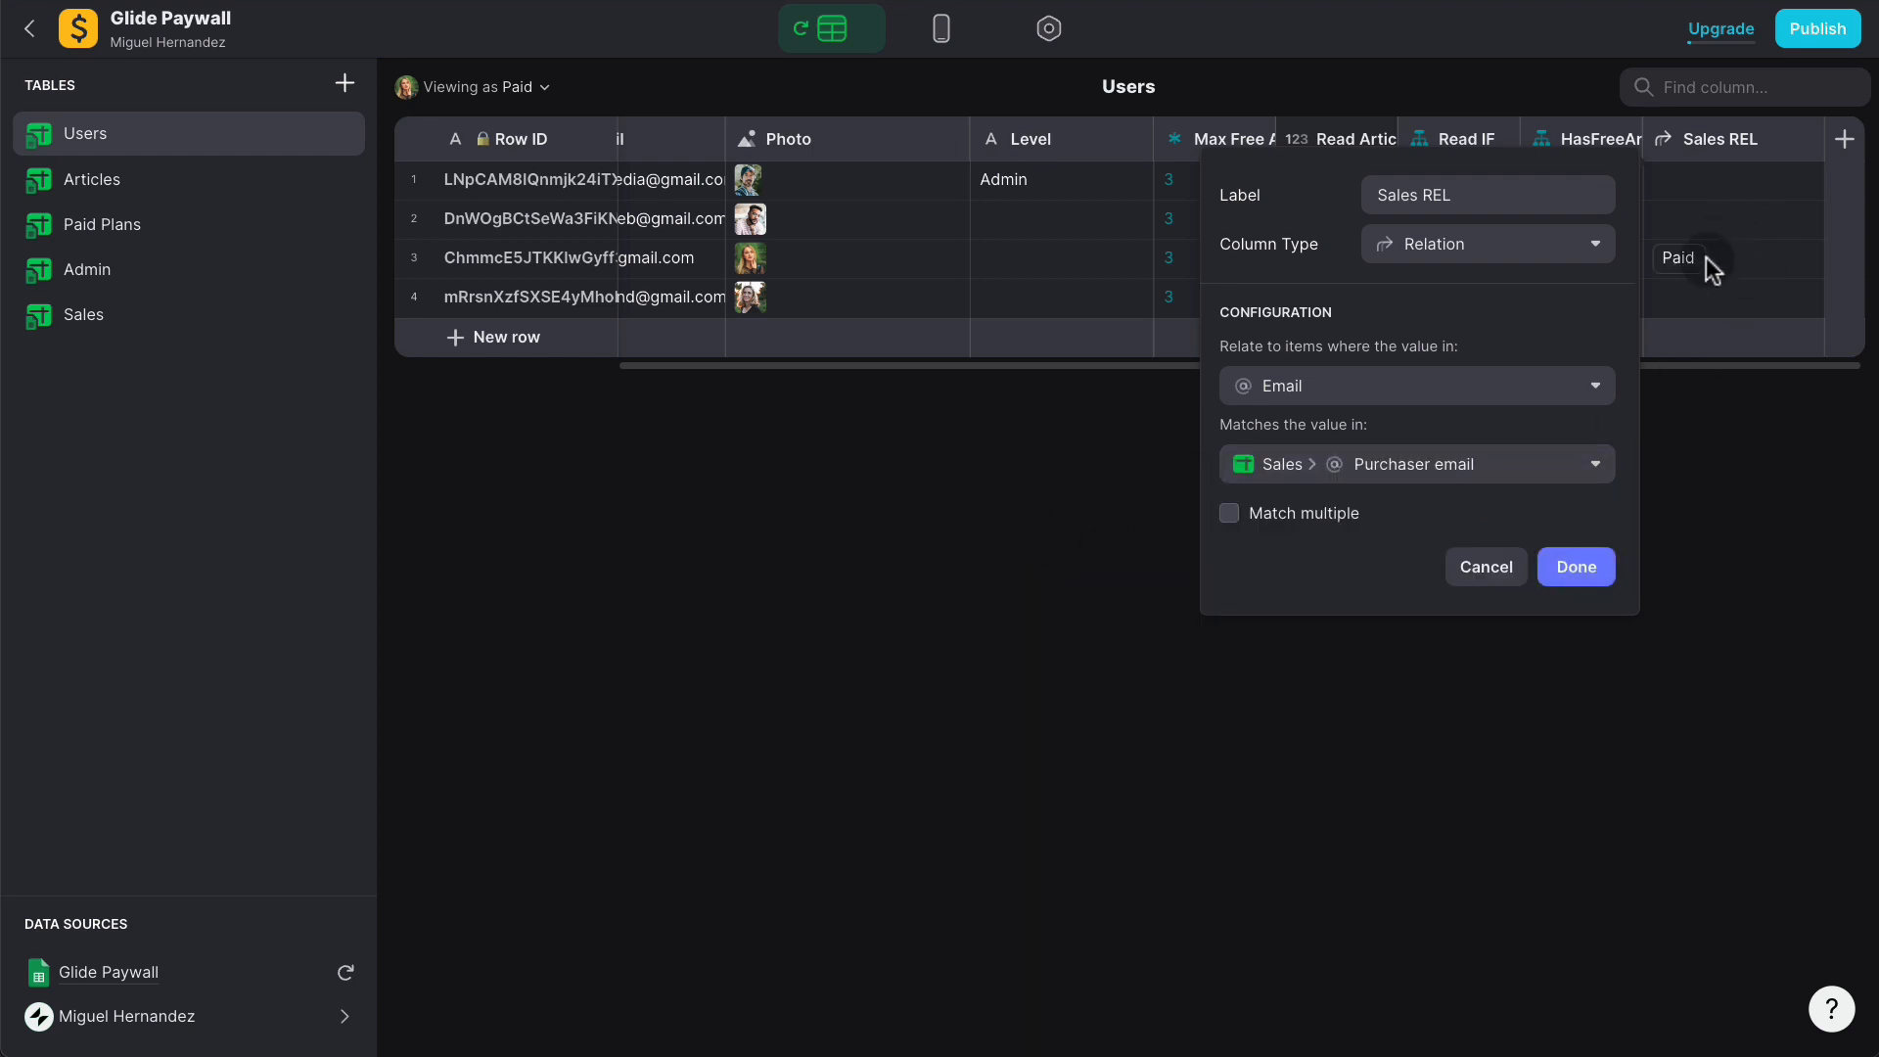
pyautogui.click(1292, 516)
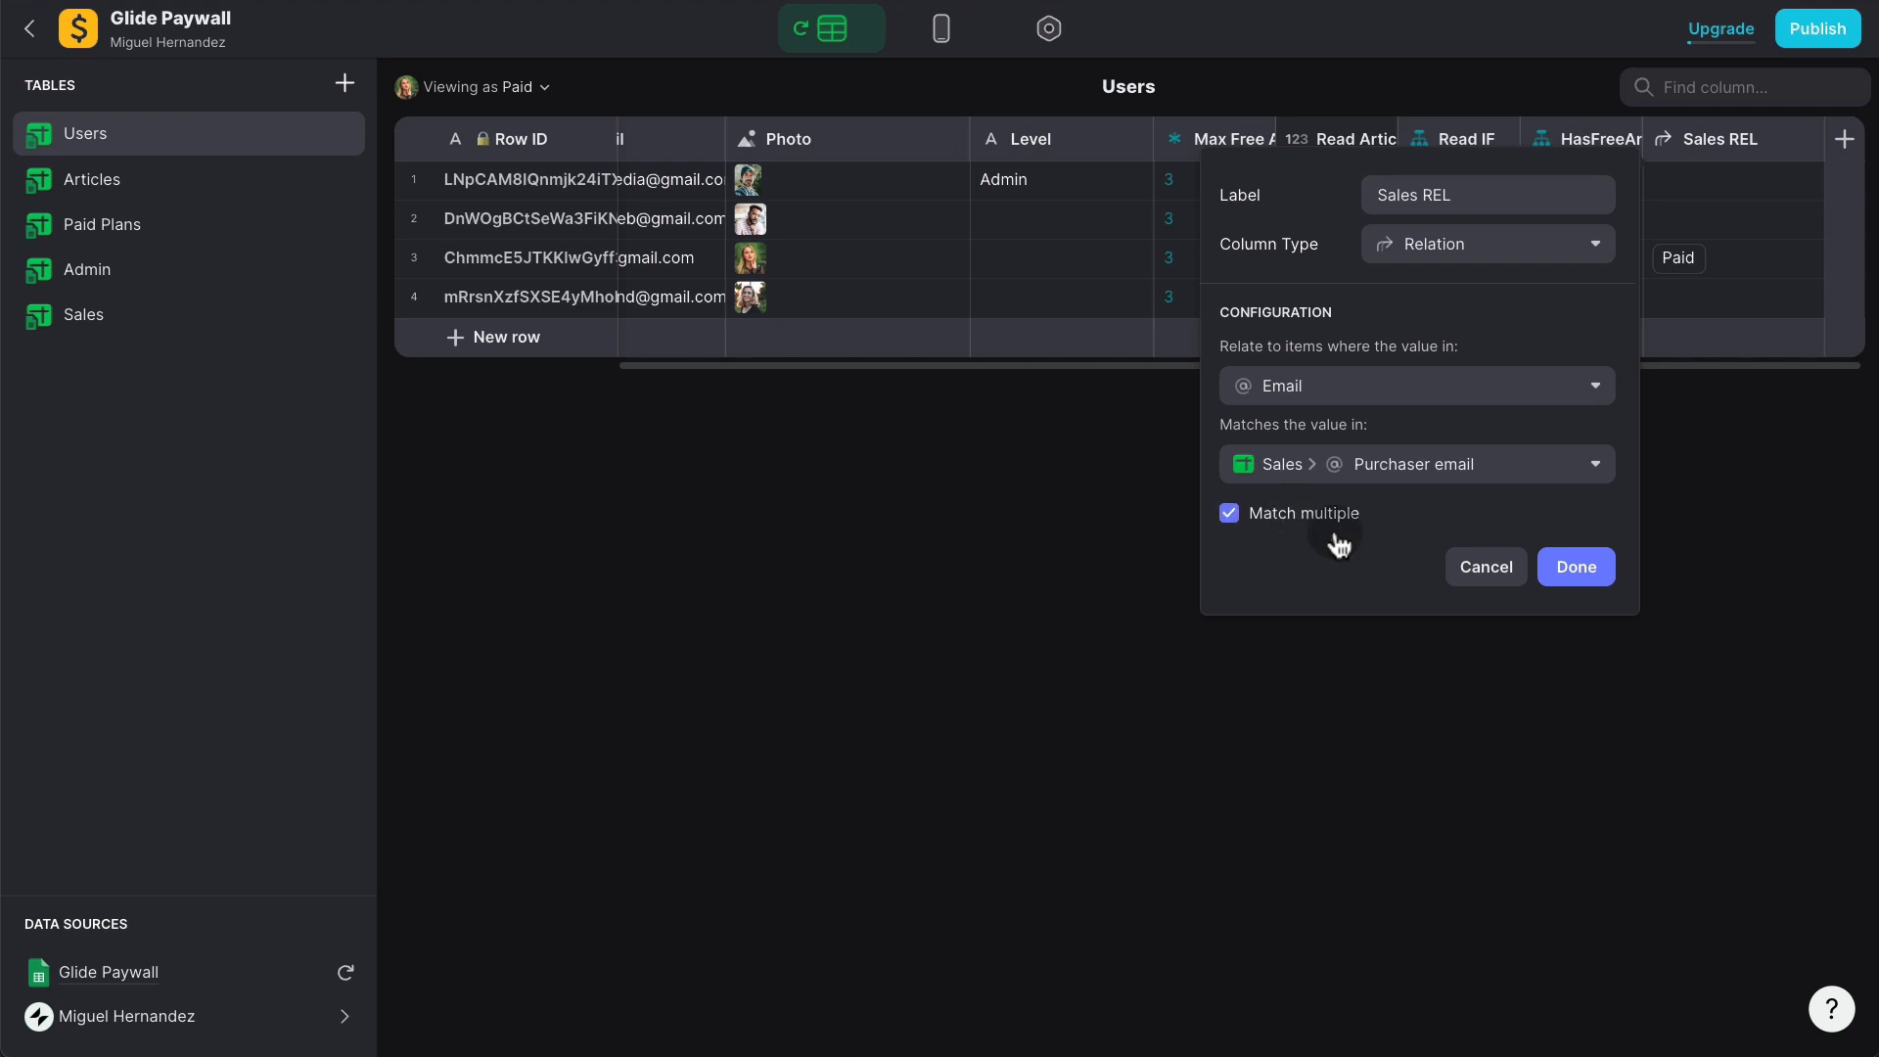
pyautogui.click(1569, 573)
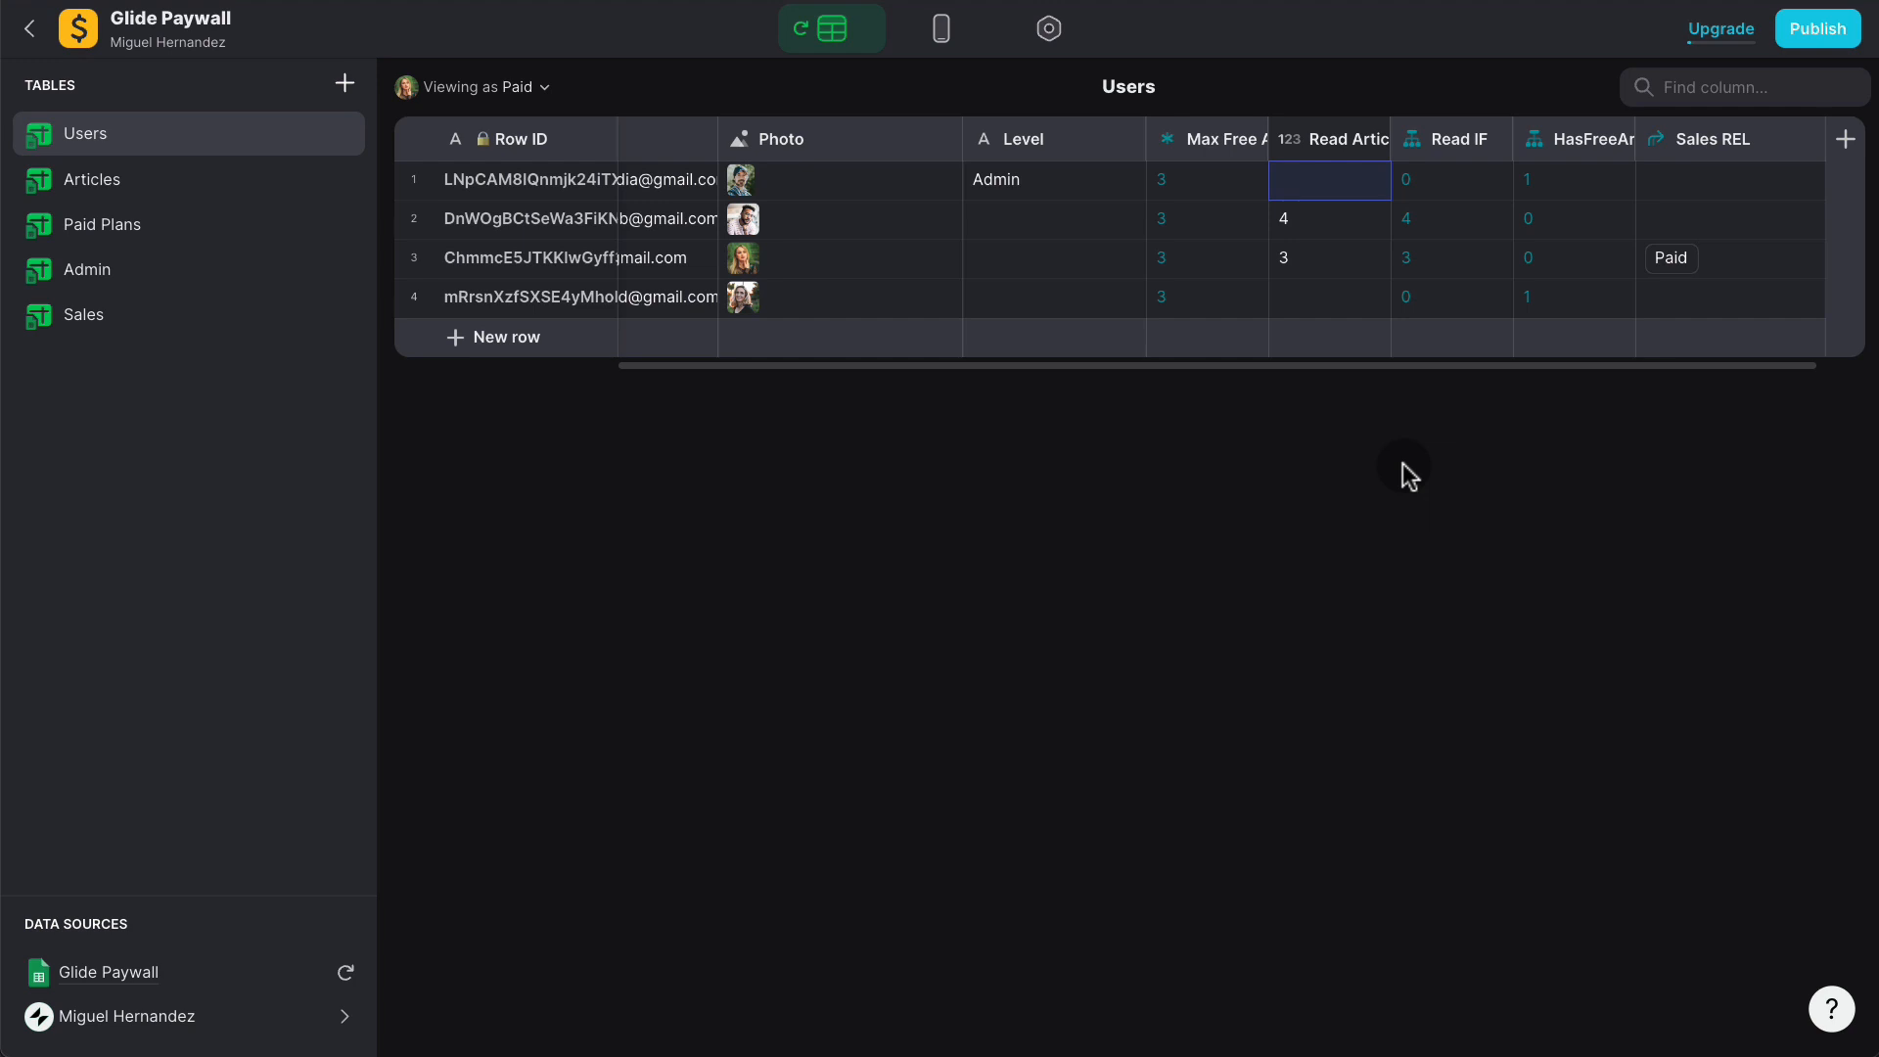
# Step: Add a Single Value column named Date Purchased Last to the Users table
pyautogui.click(1847, 147)
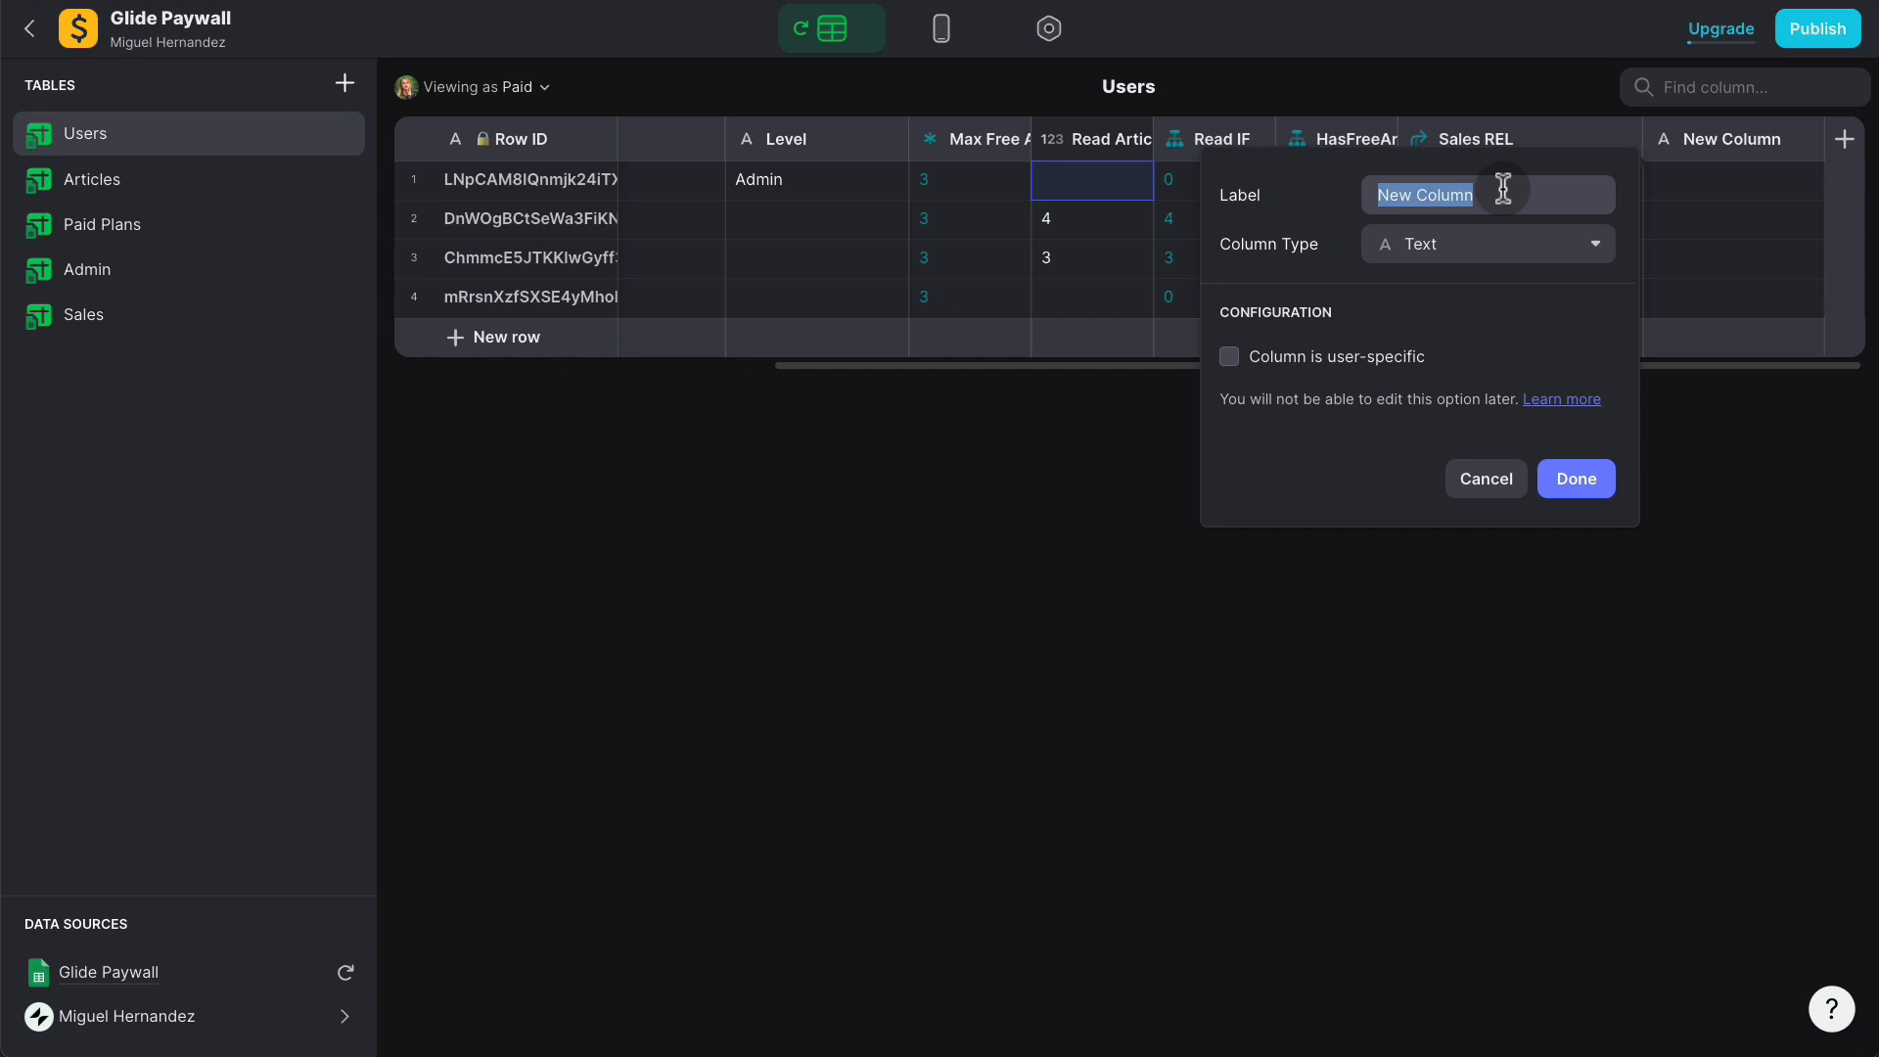
pyautogui.write('Date ')
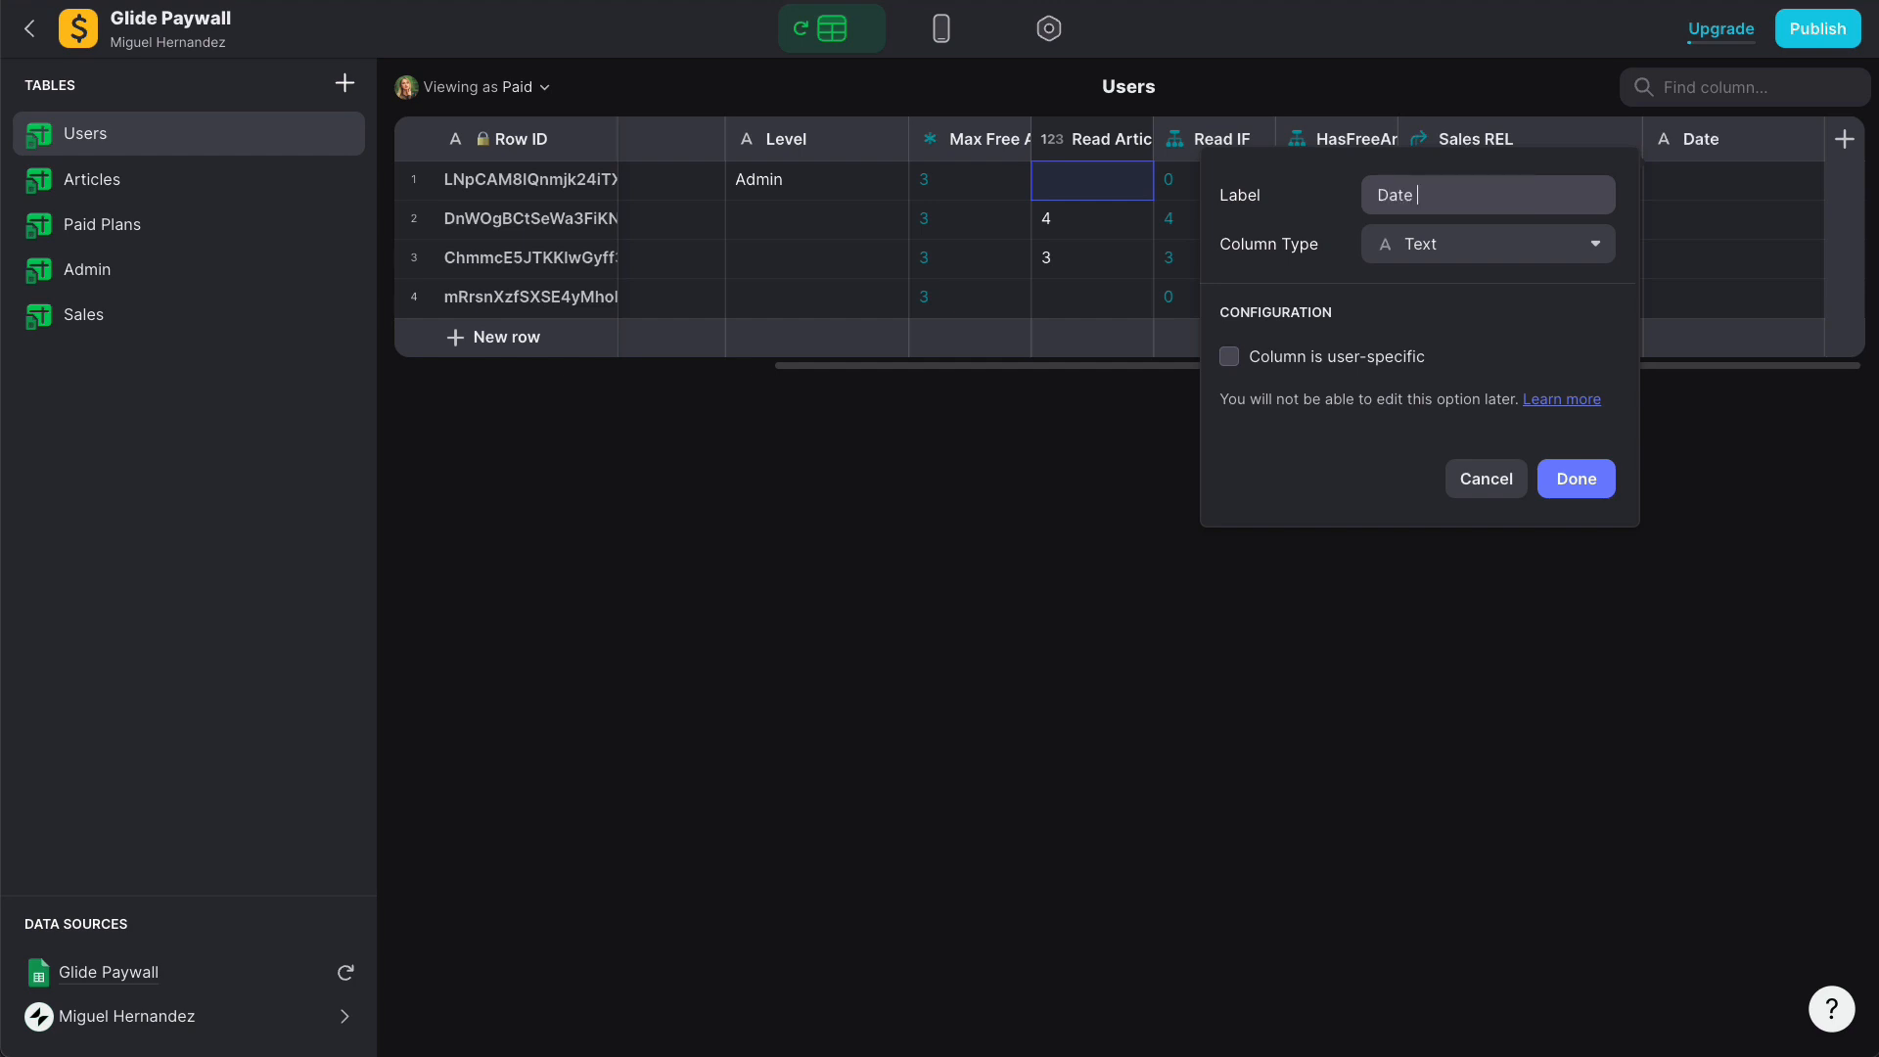
pyautogui.write('Purchased Last')
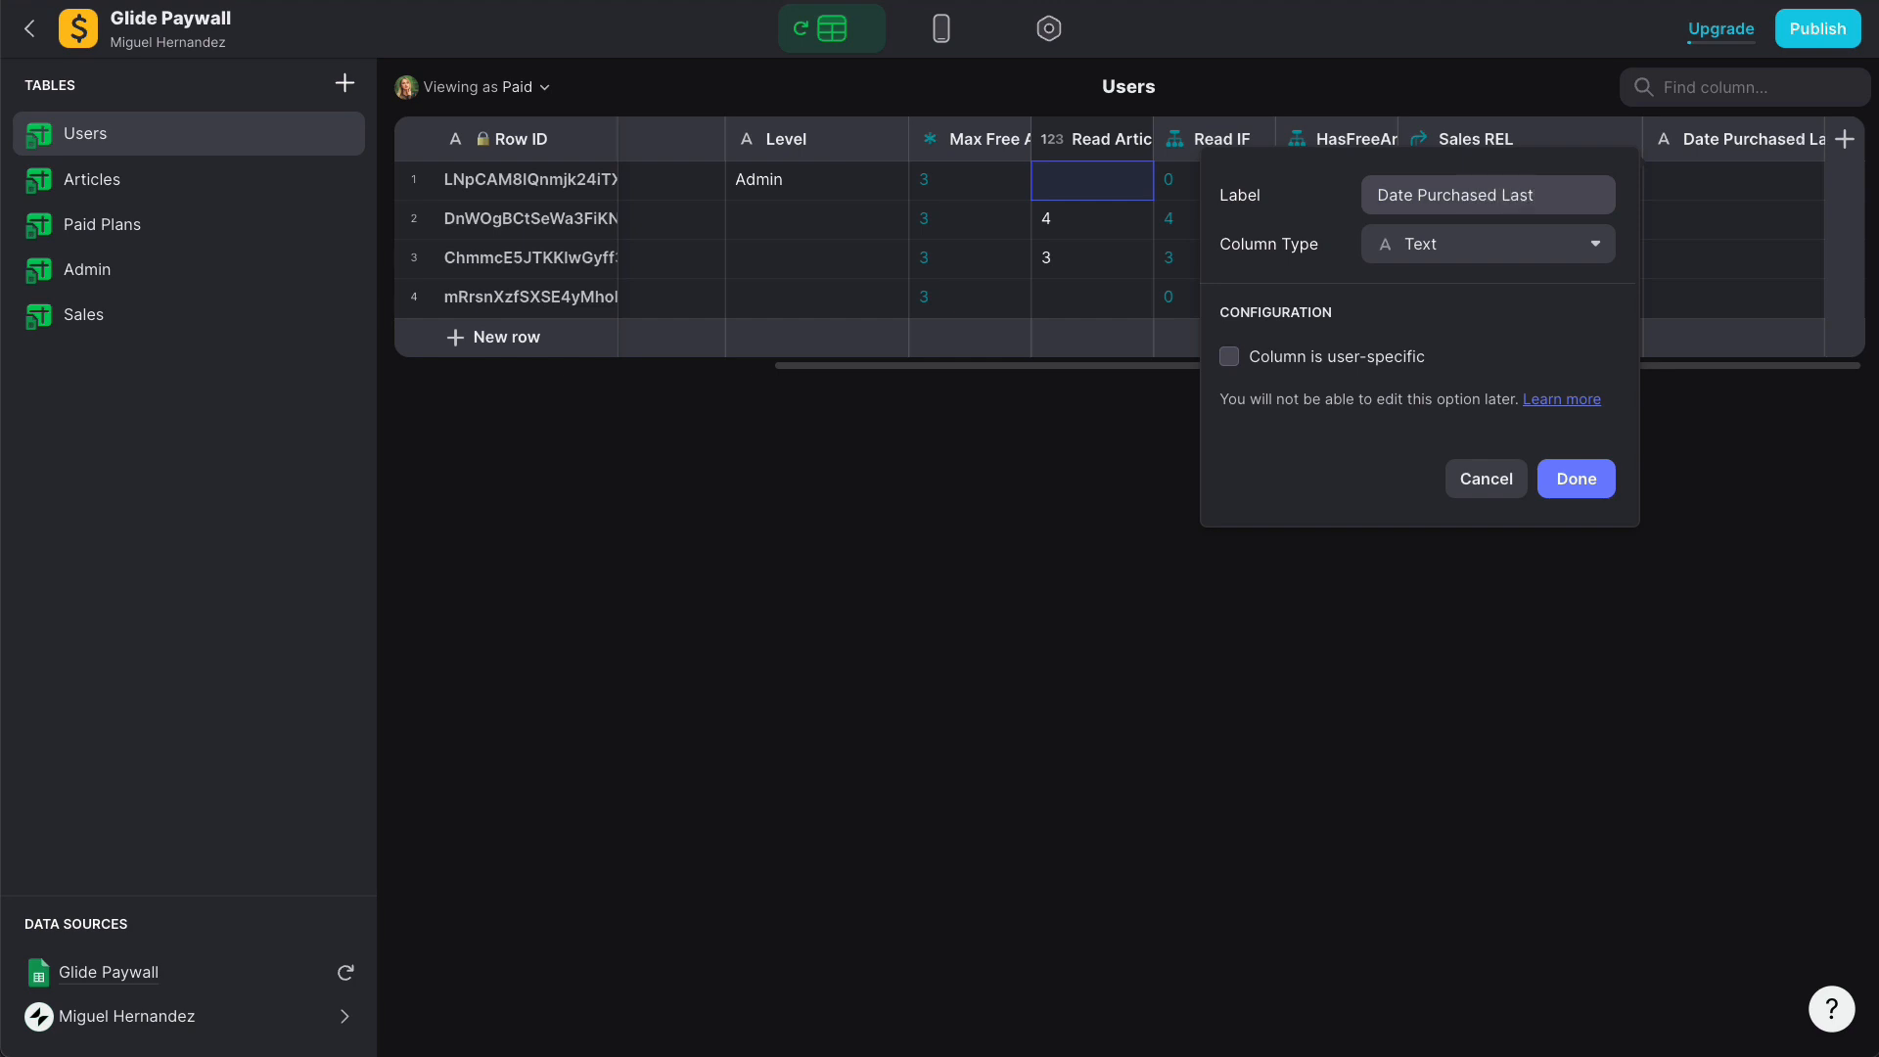
pyautogui.click(1464, 243)
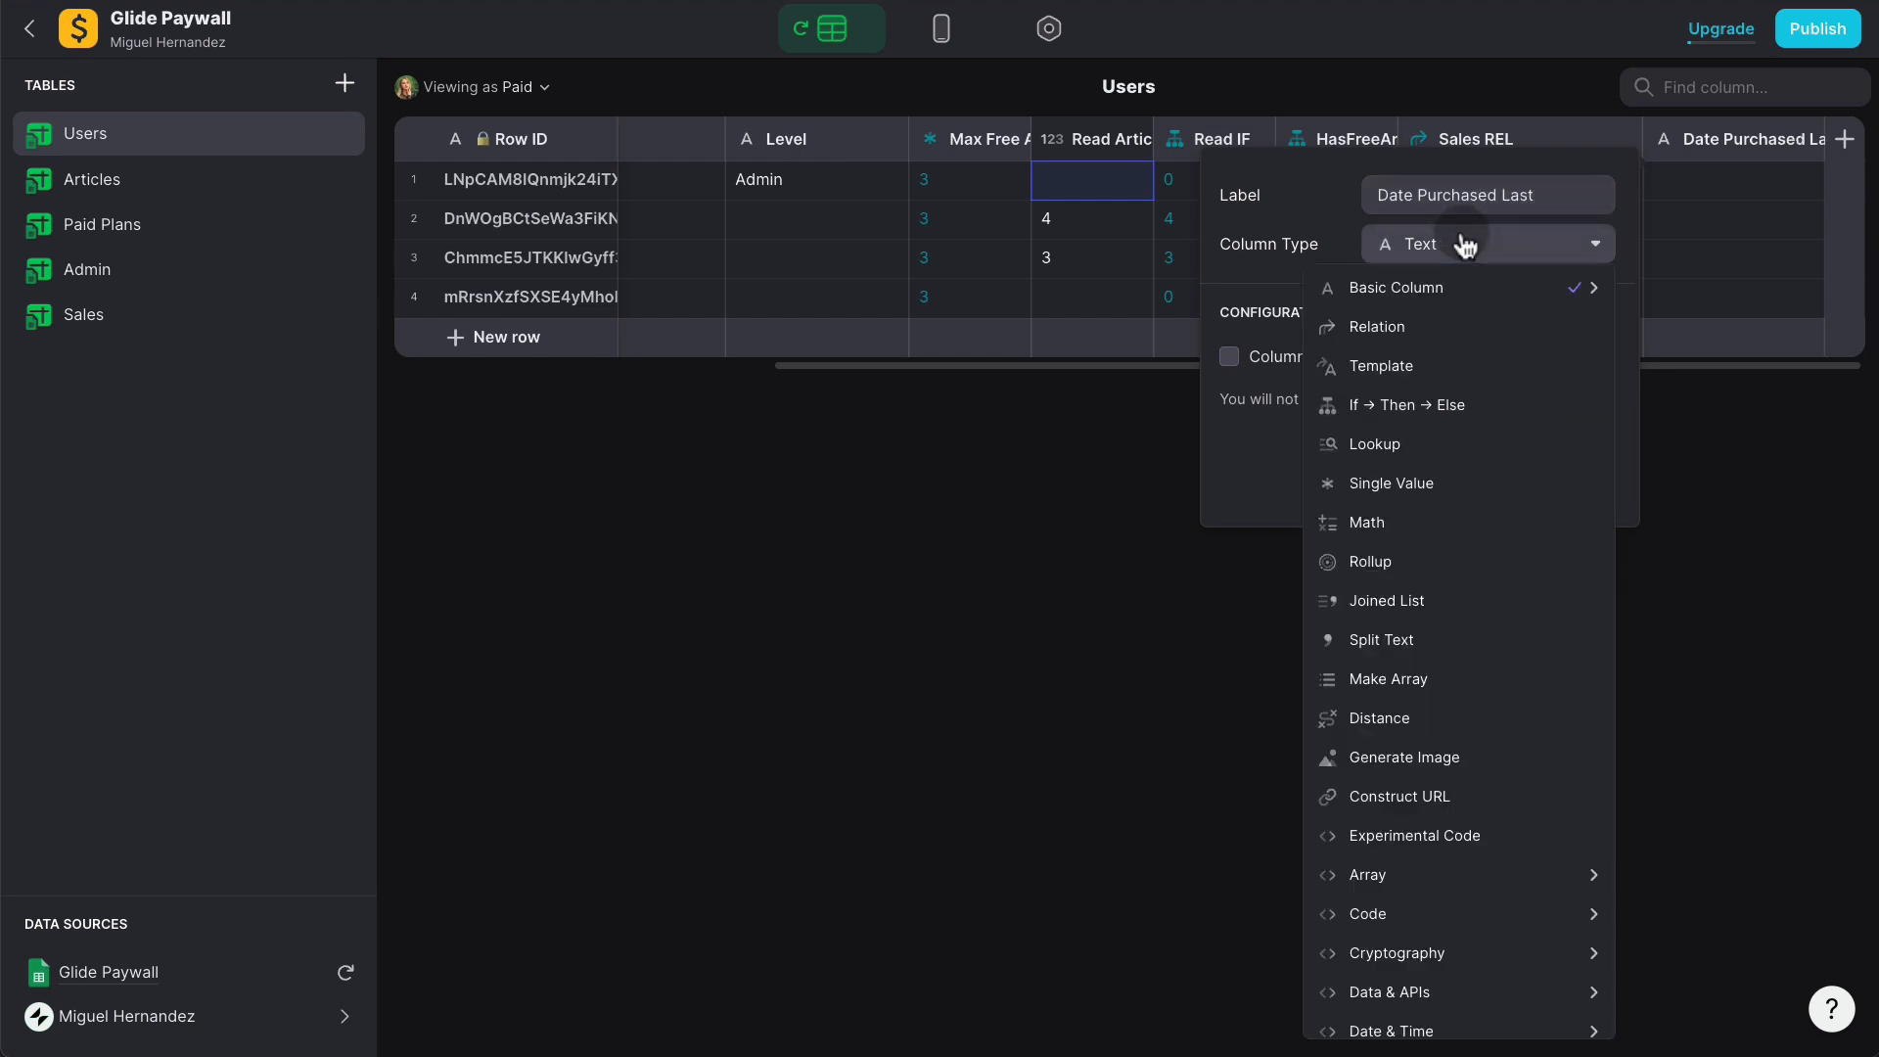
pyautogui.click(1404, 483)
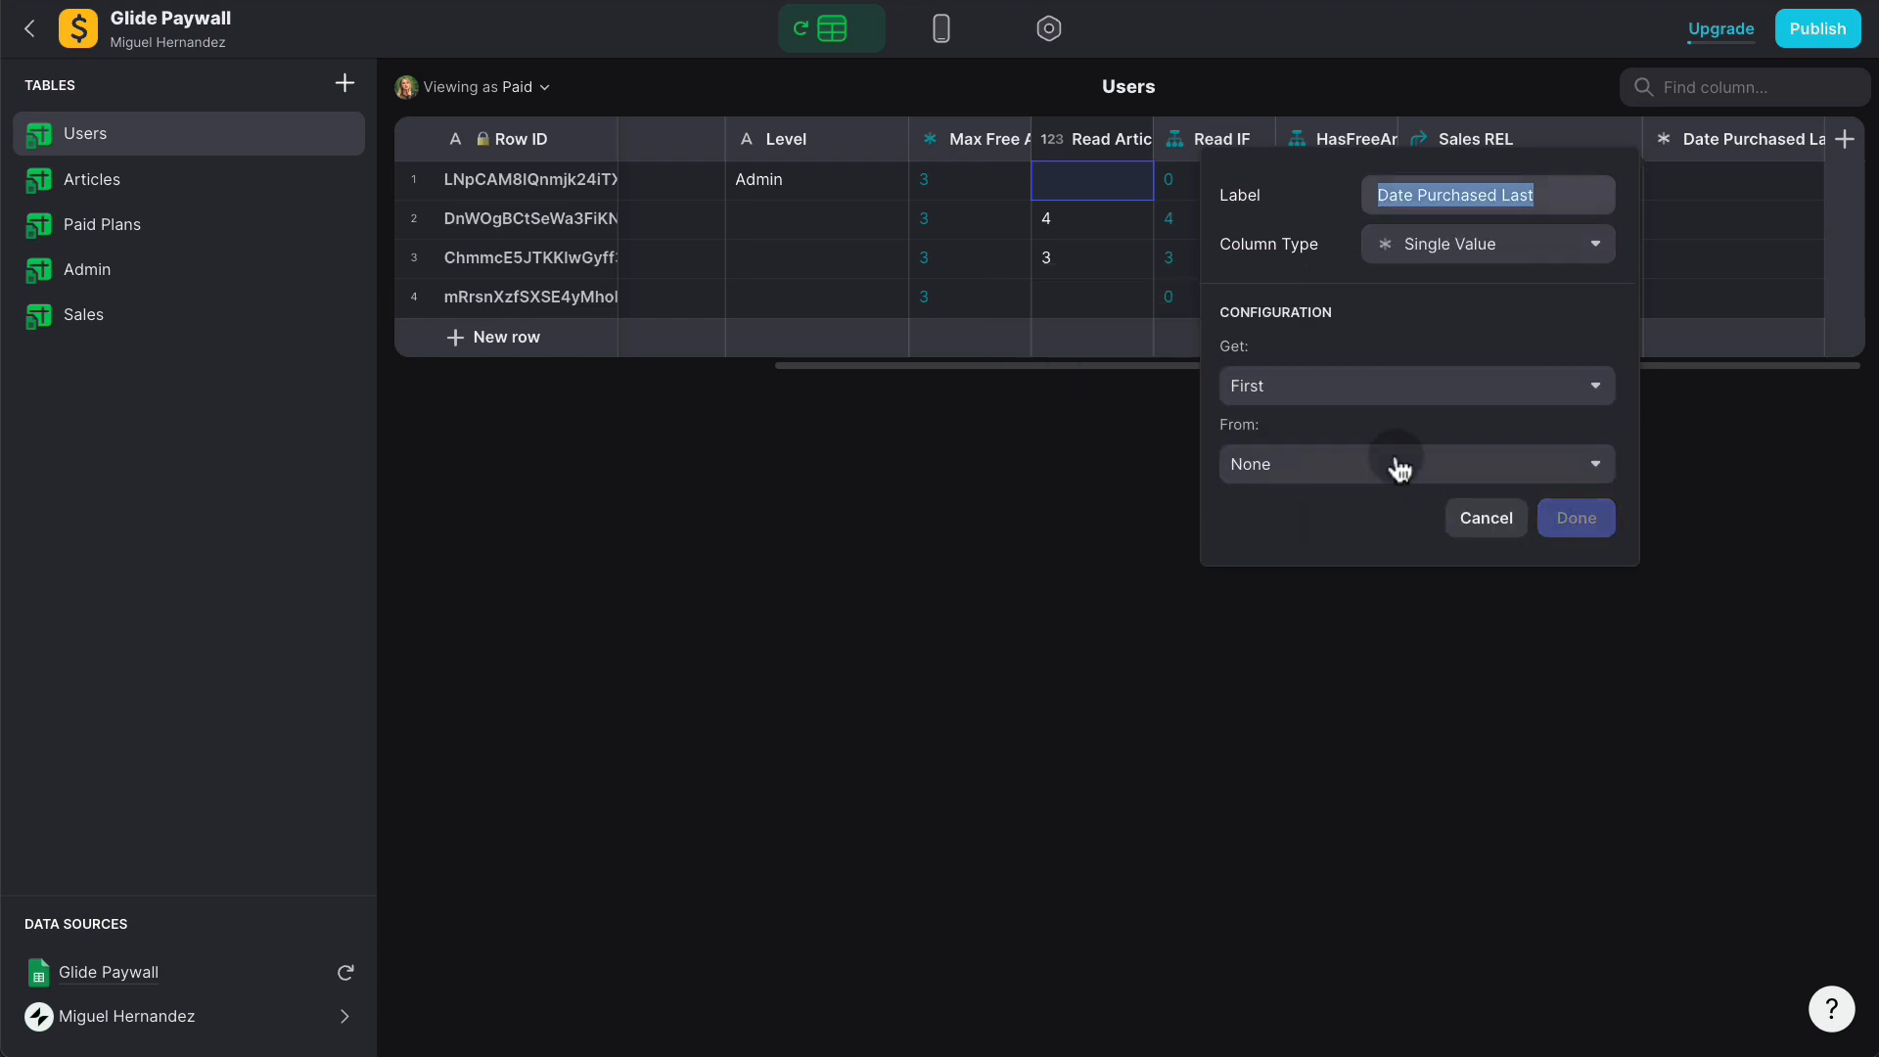
# Step: Configure Date Purchased Last to get the Last value of Paid at from Sales REL, and save the column
pyautogui.click(1331, 390)
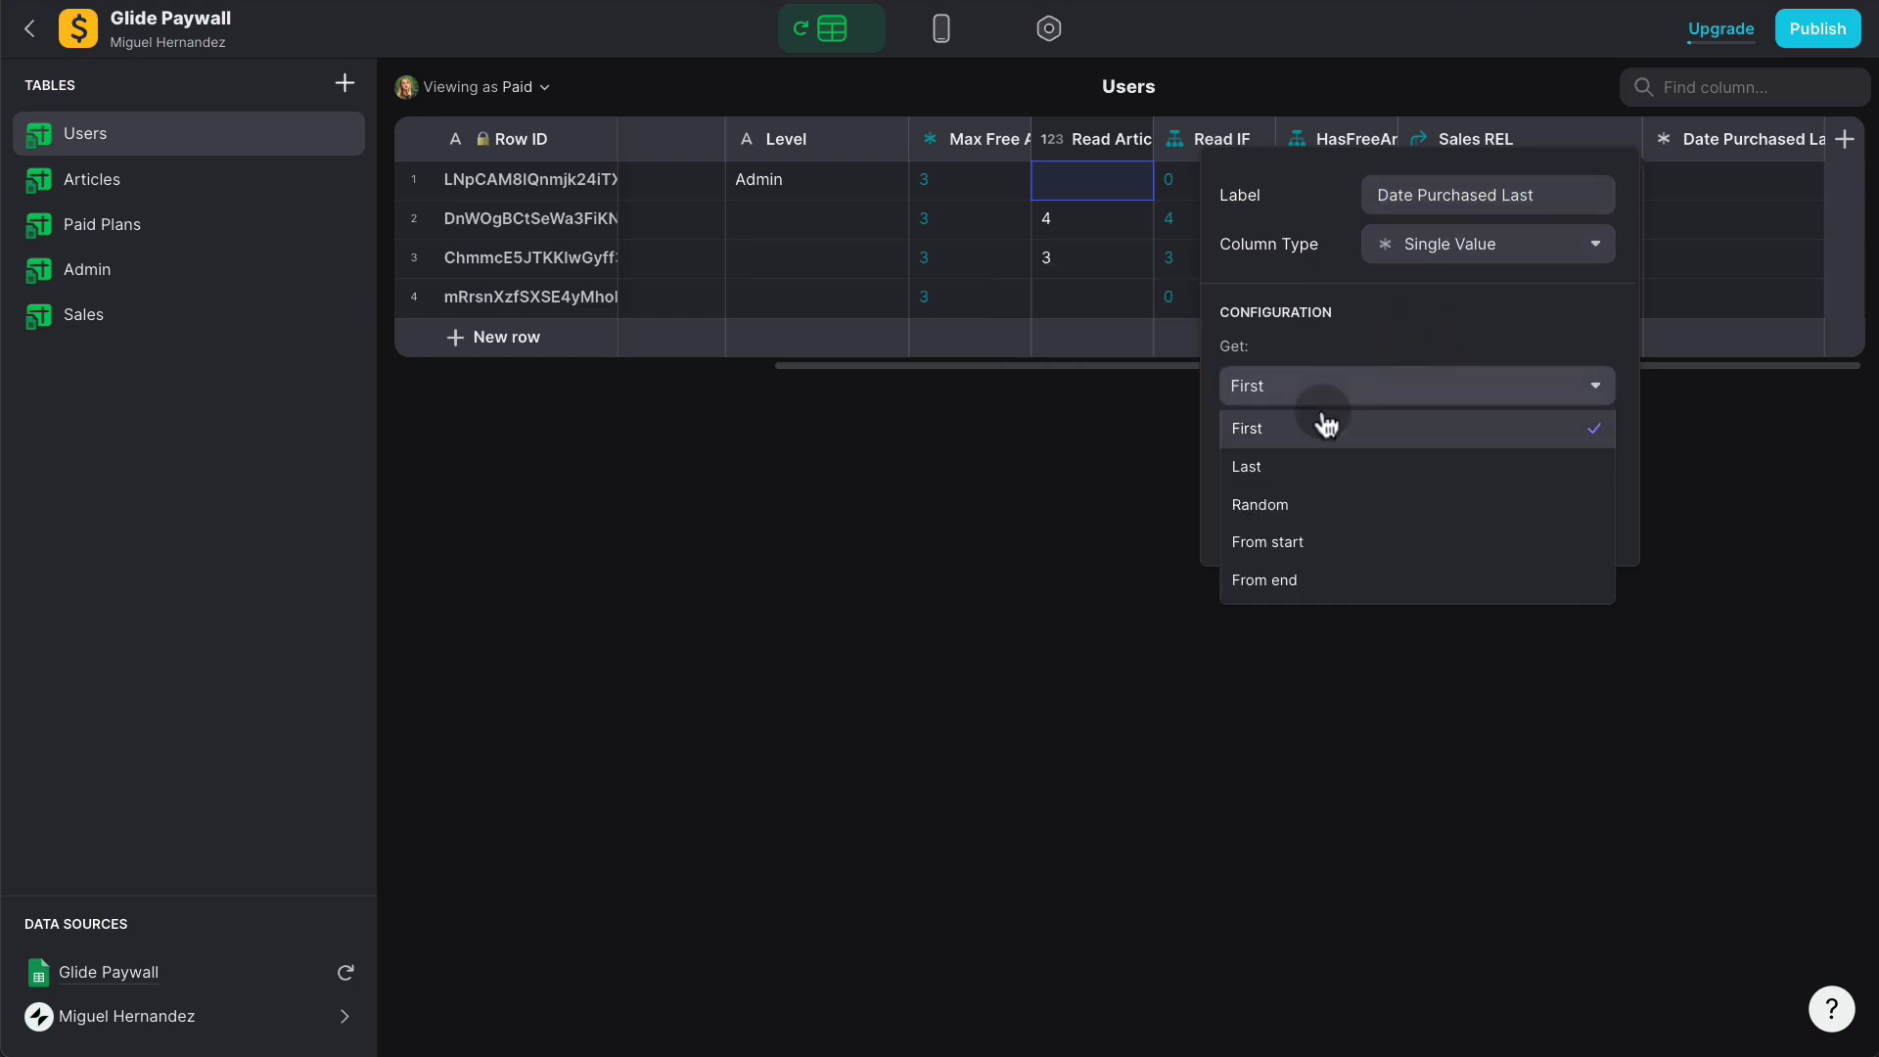
pyautogui.click(1314, 464)
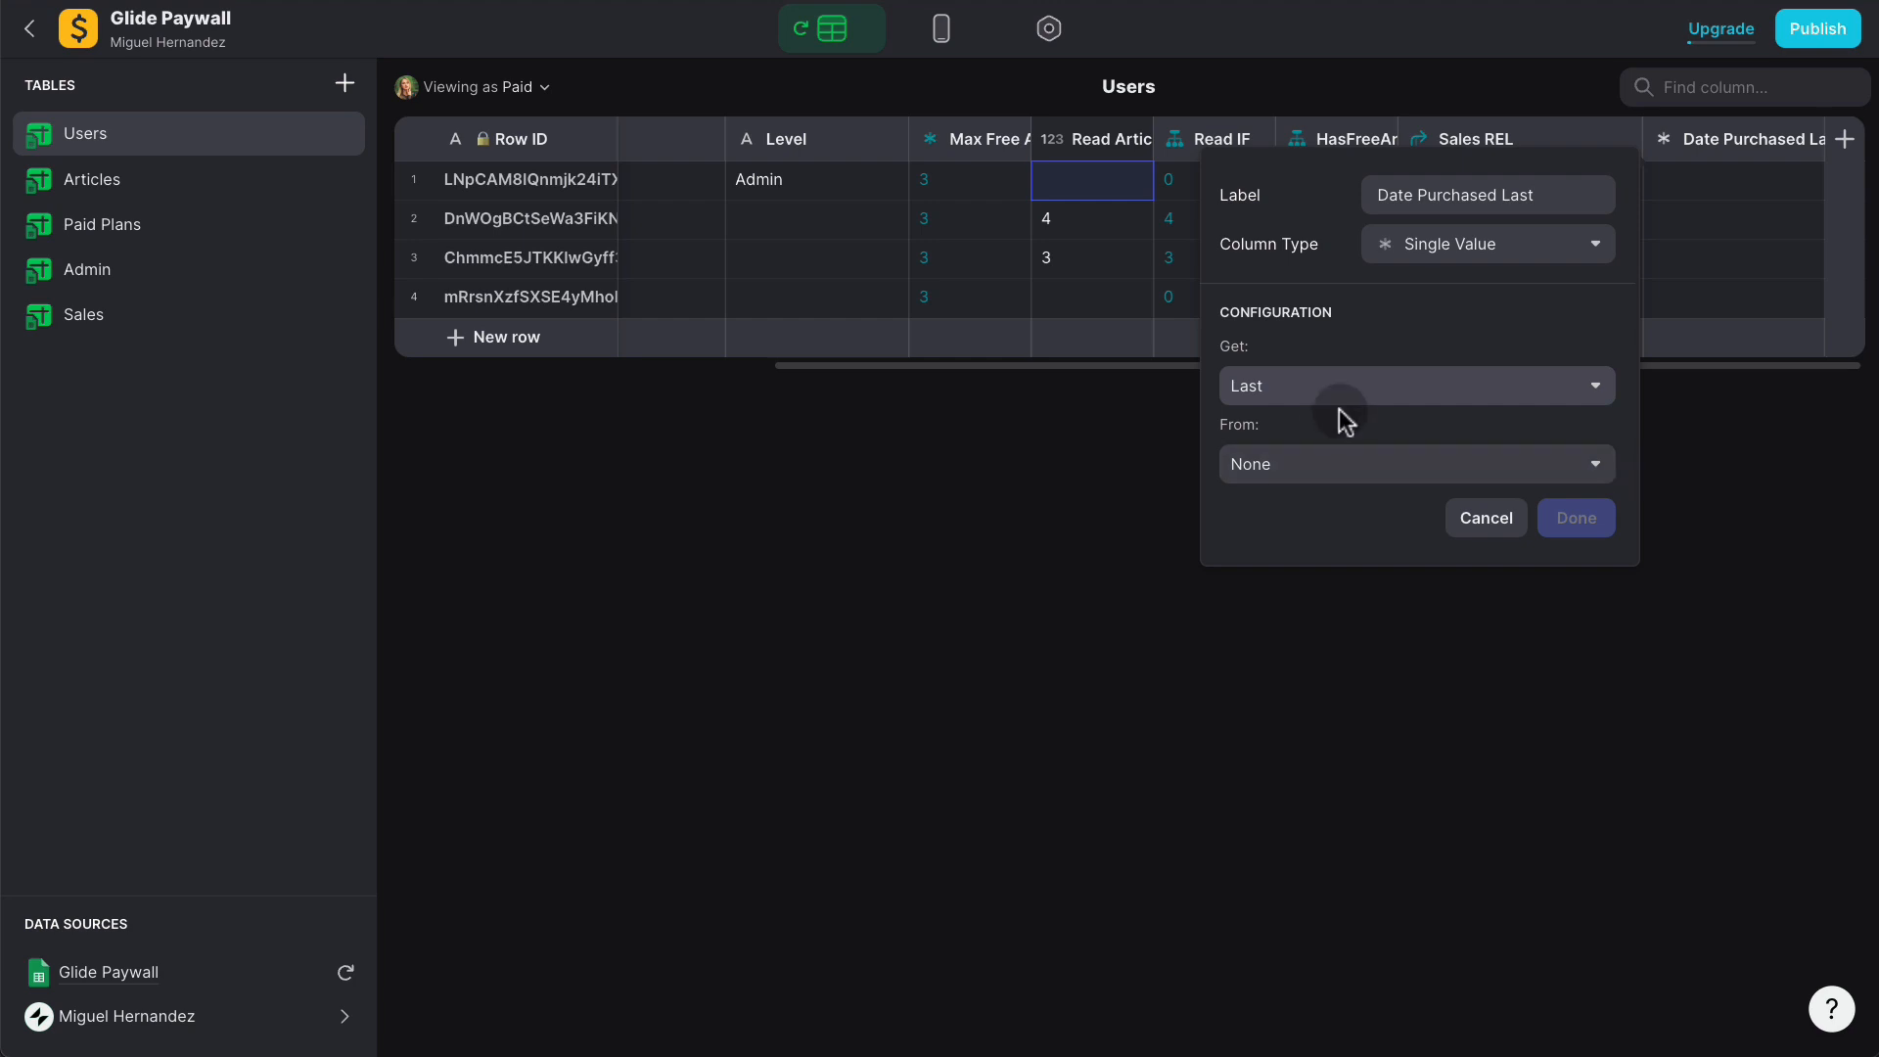
pyautogui.click(1350, 475)
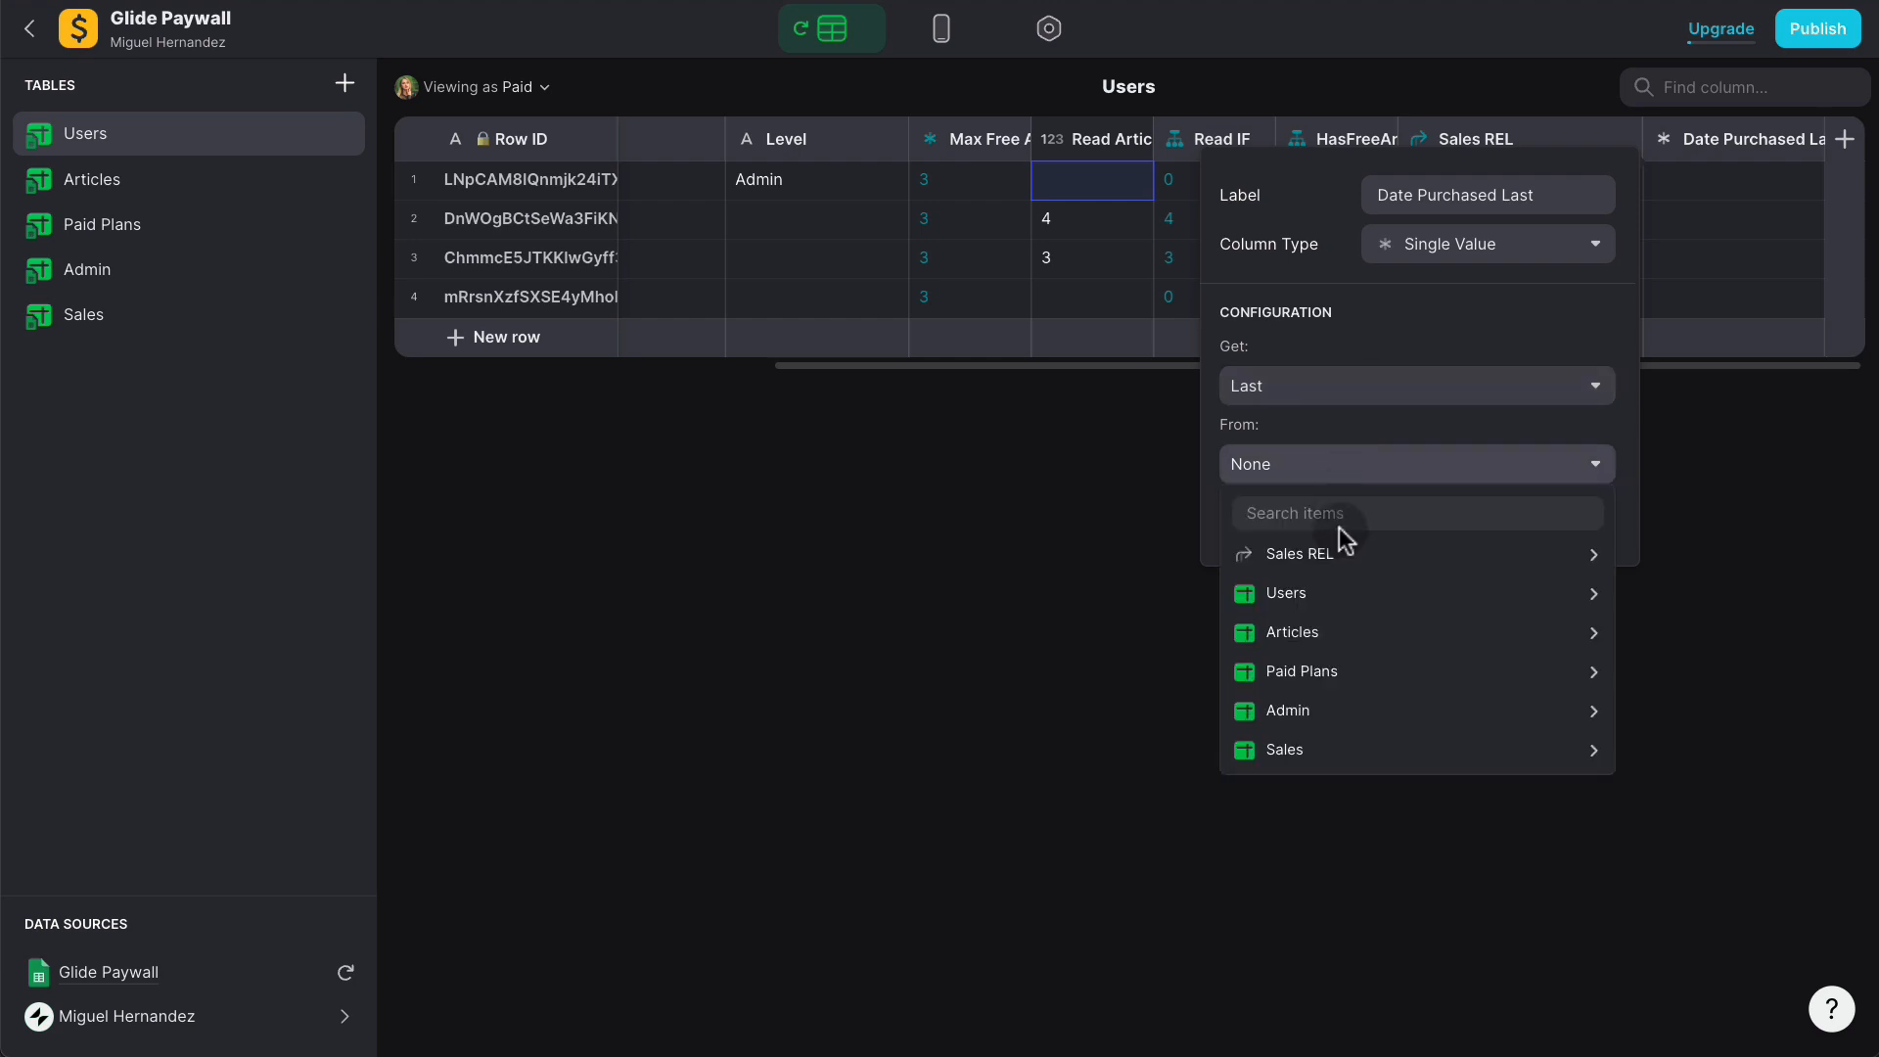
pyautogui.moveTo(1343, 554)
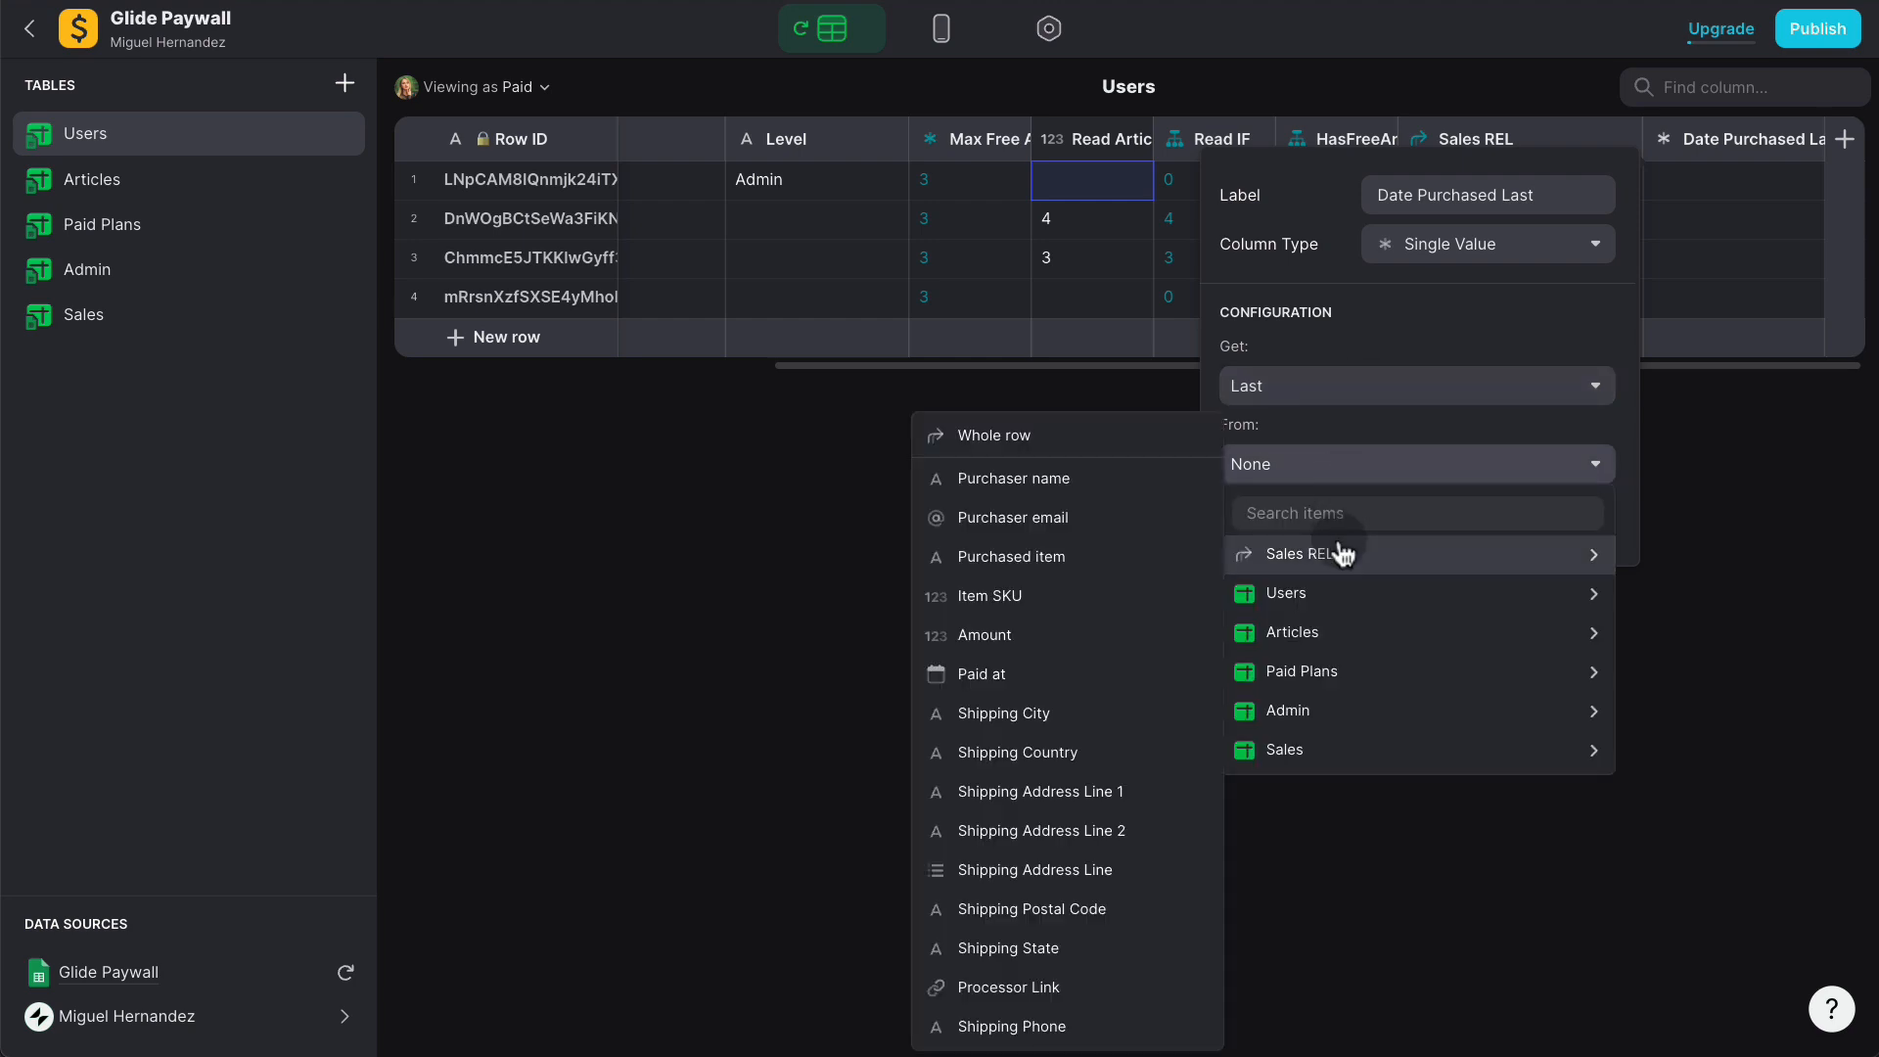
pyautogui.click(1082, 669)
pyautogui.click(1571, 518)
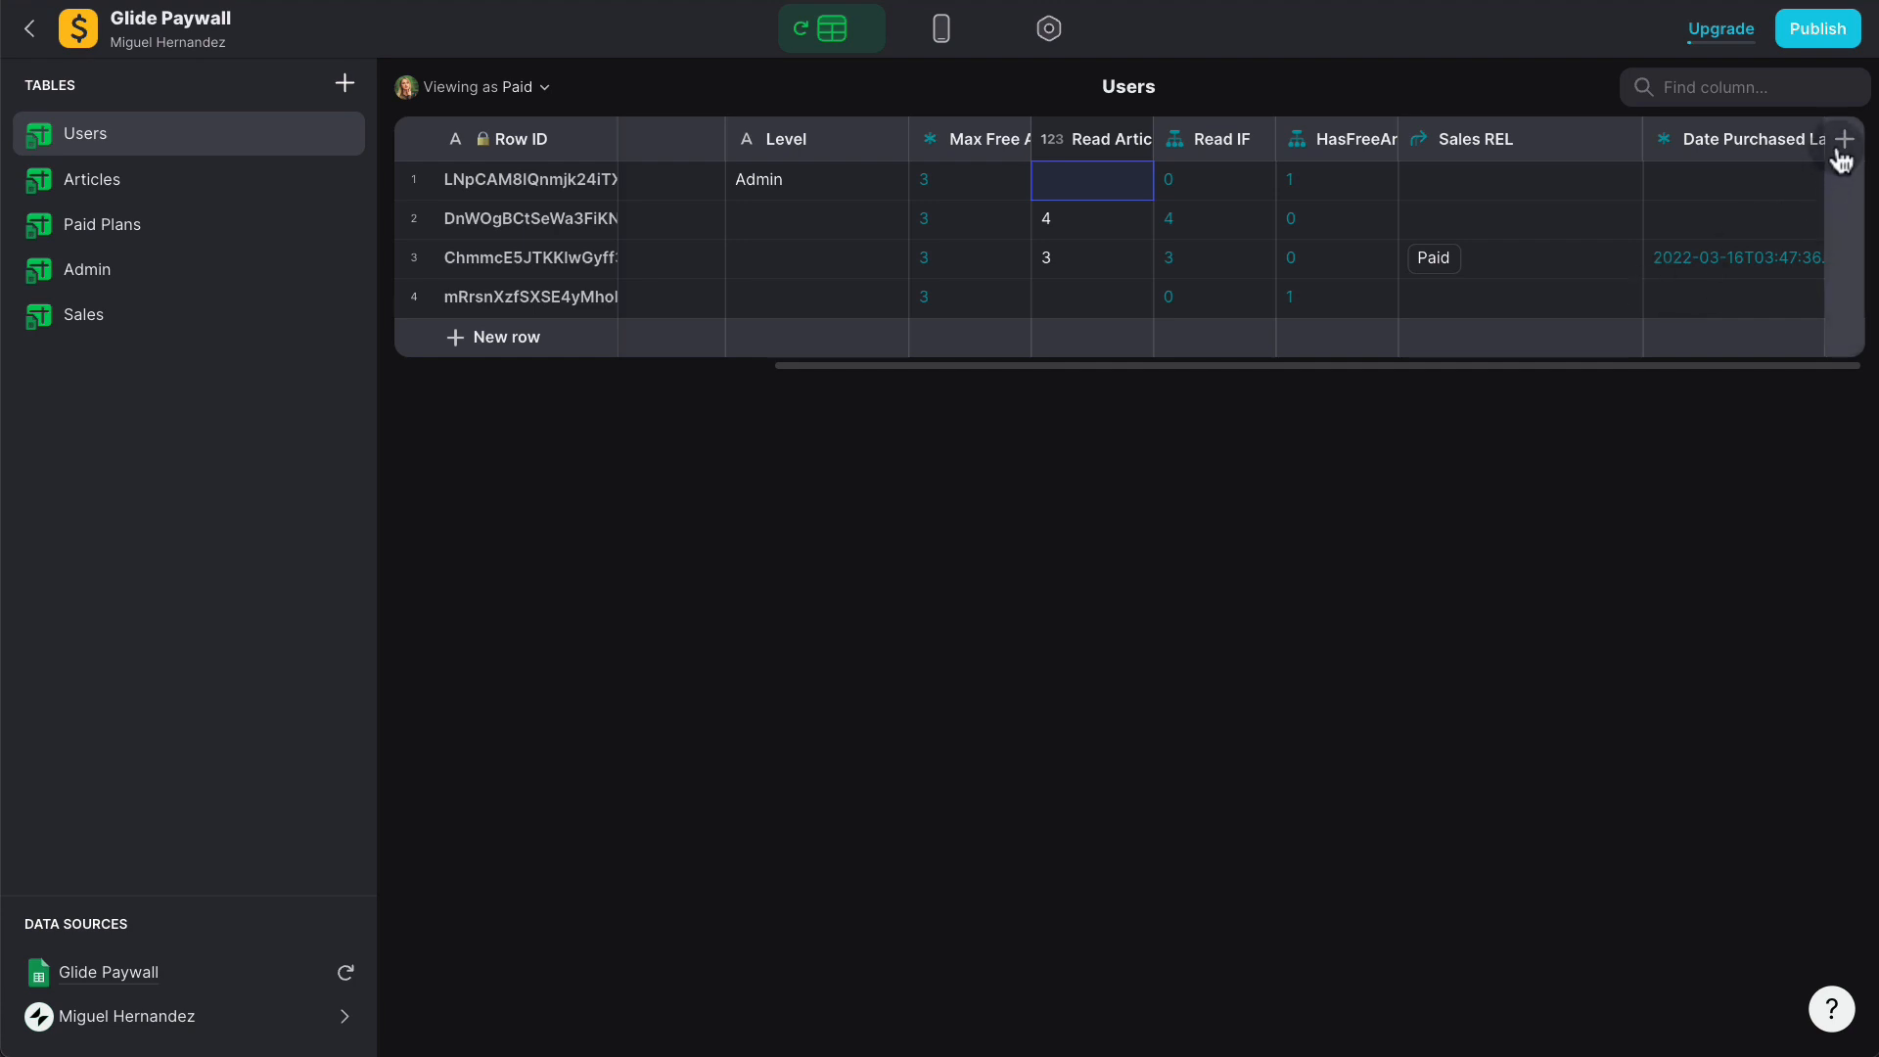
# Step: Duplicate the Date Purchased Last column and label the copy Plan Months
pyautogui.click(1806, 140)
pyautogui.click(1657, 224)
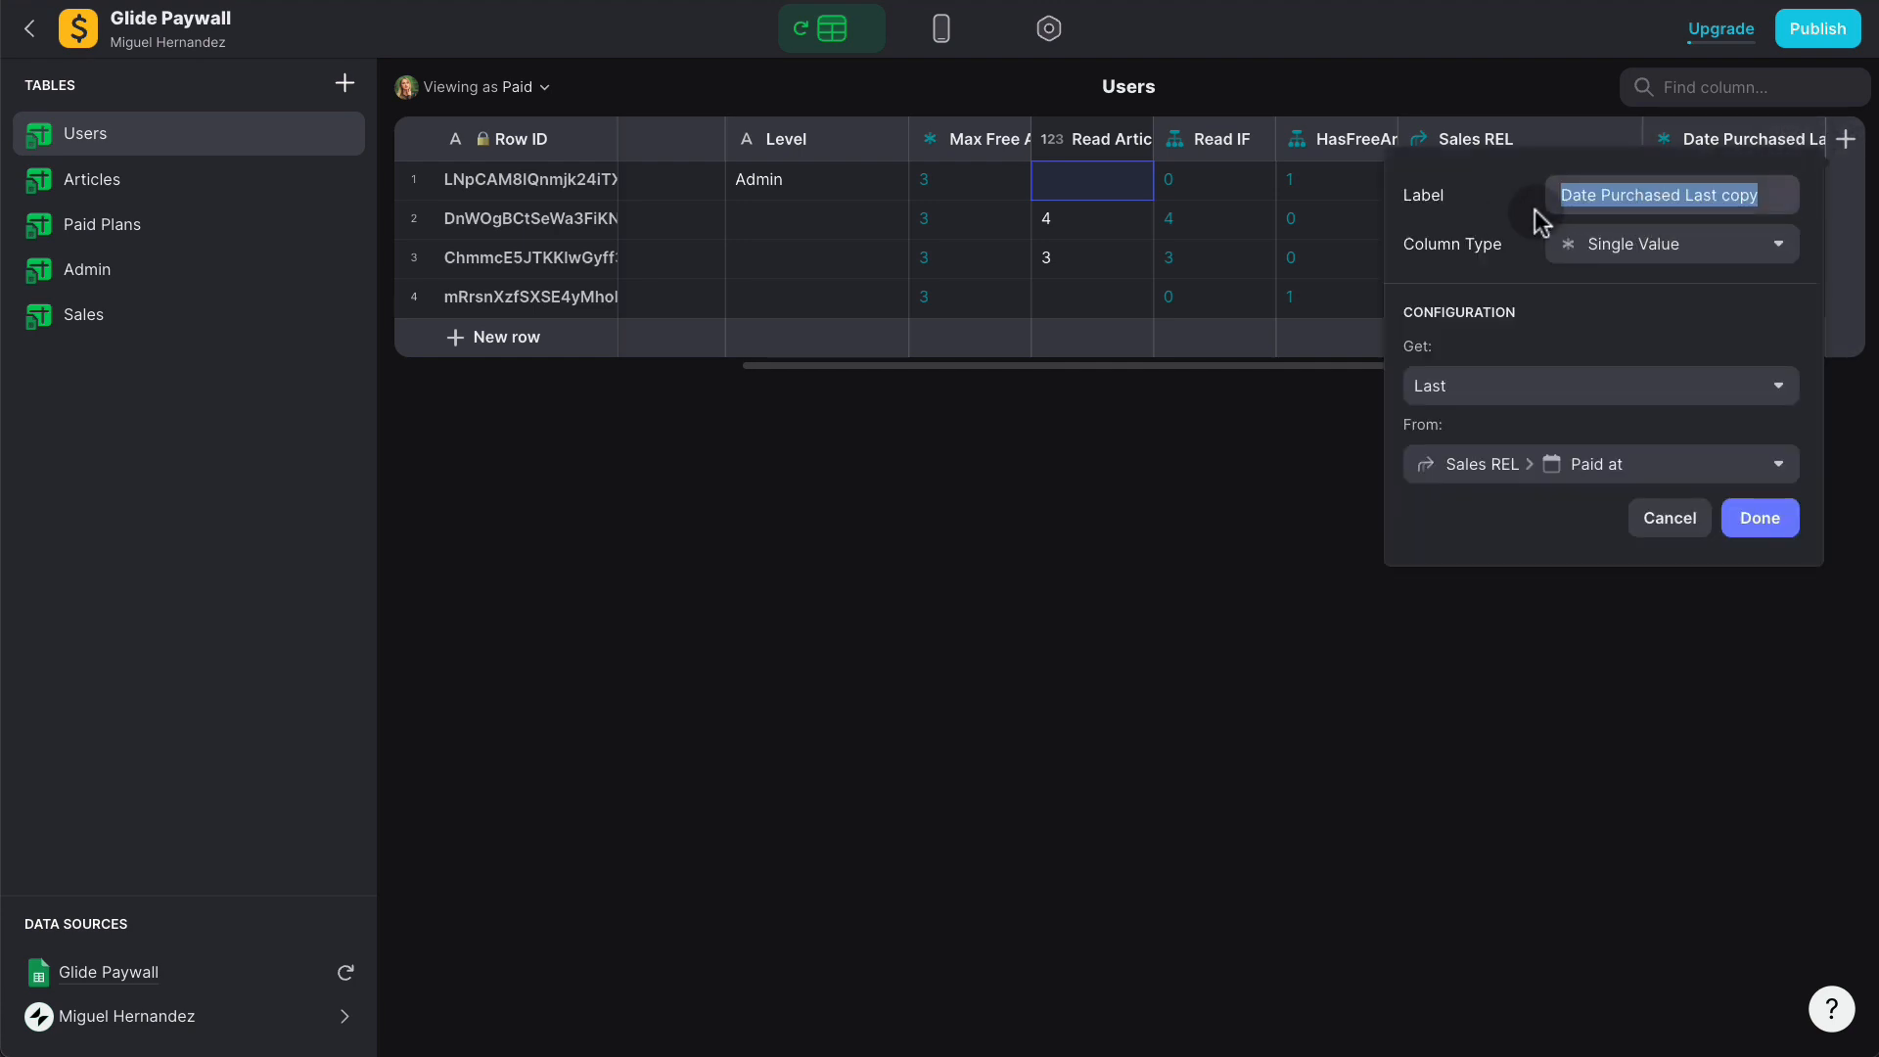
pyautogui.tripleClick(1613, 196)
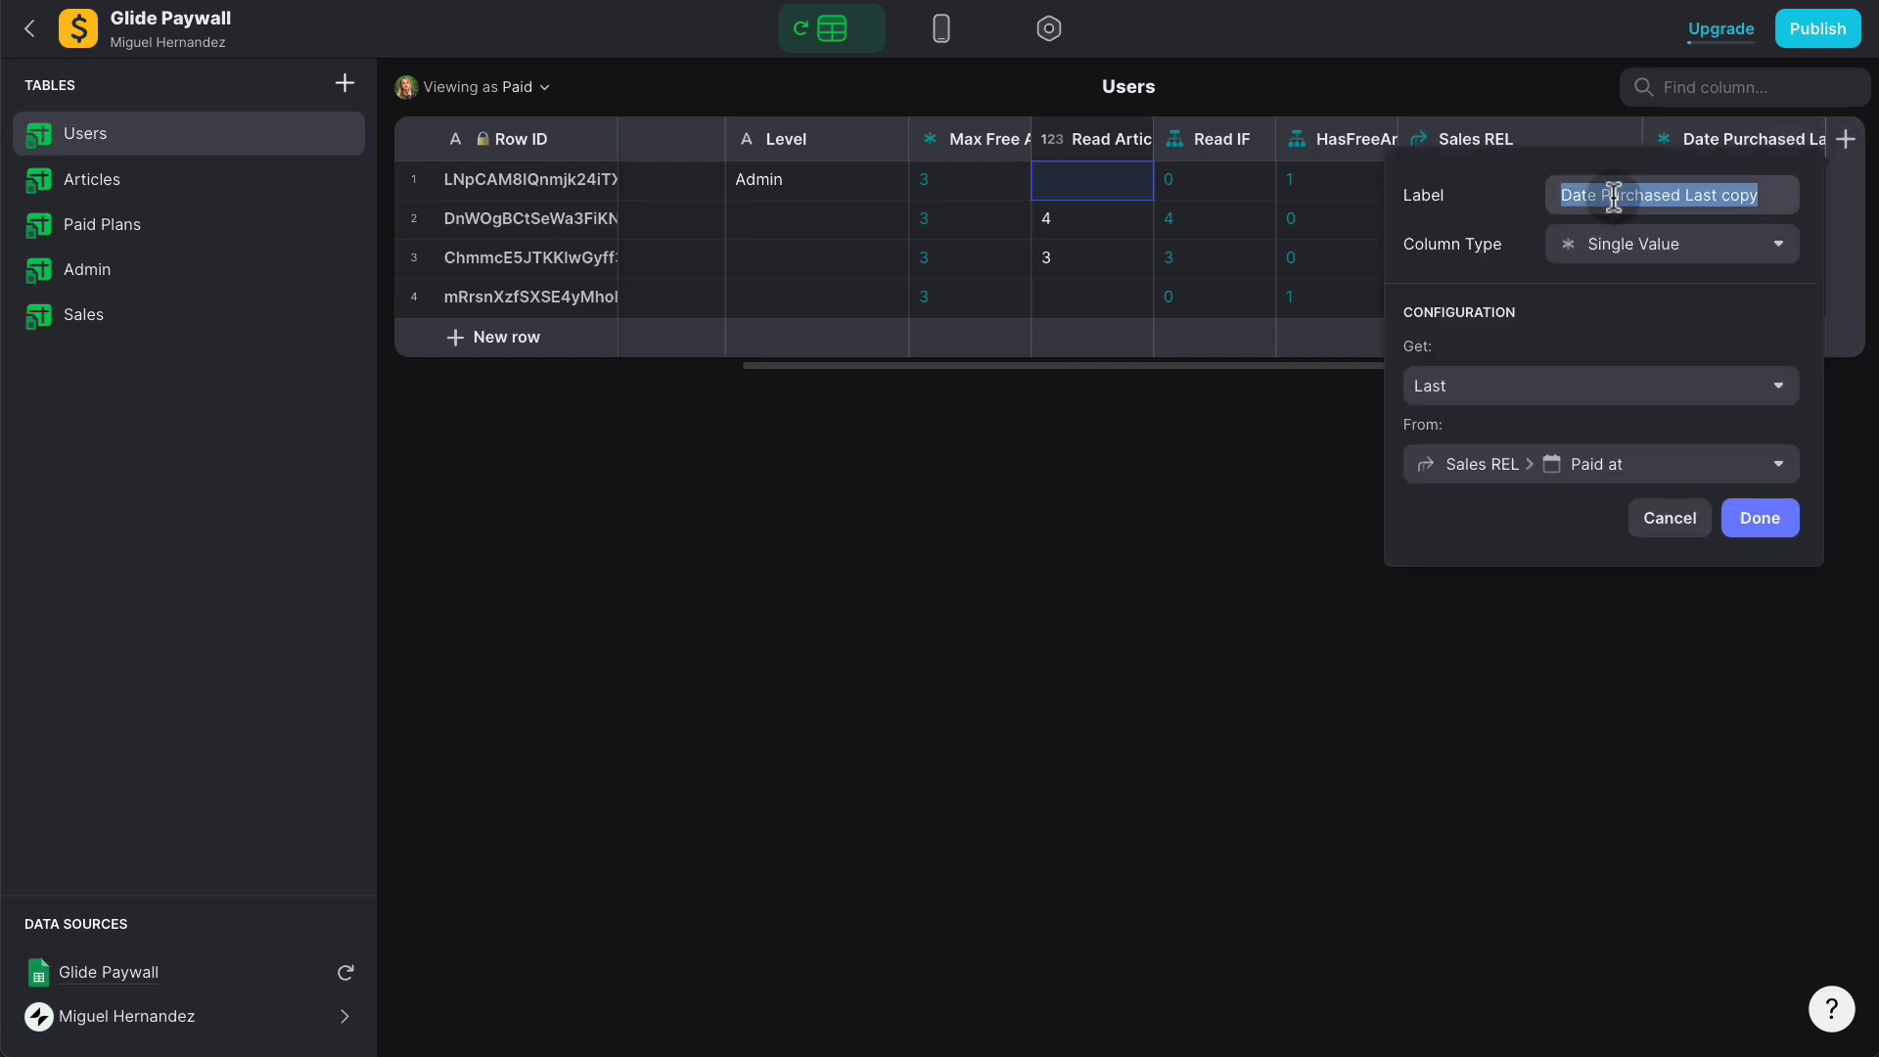
pyautogui.write('Plan Mo')
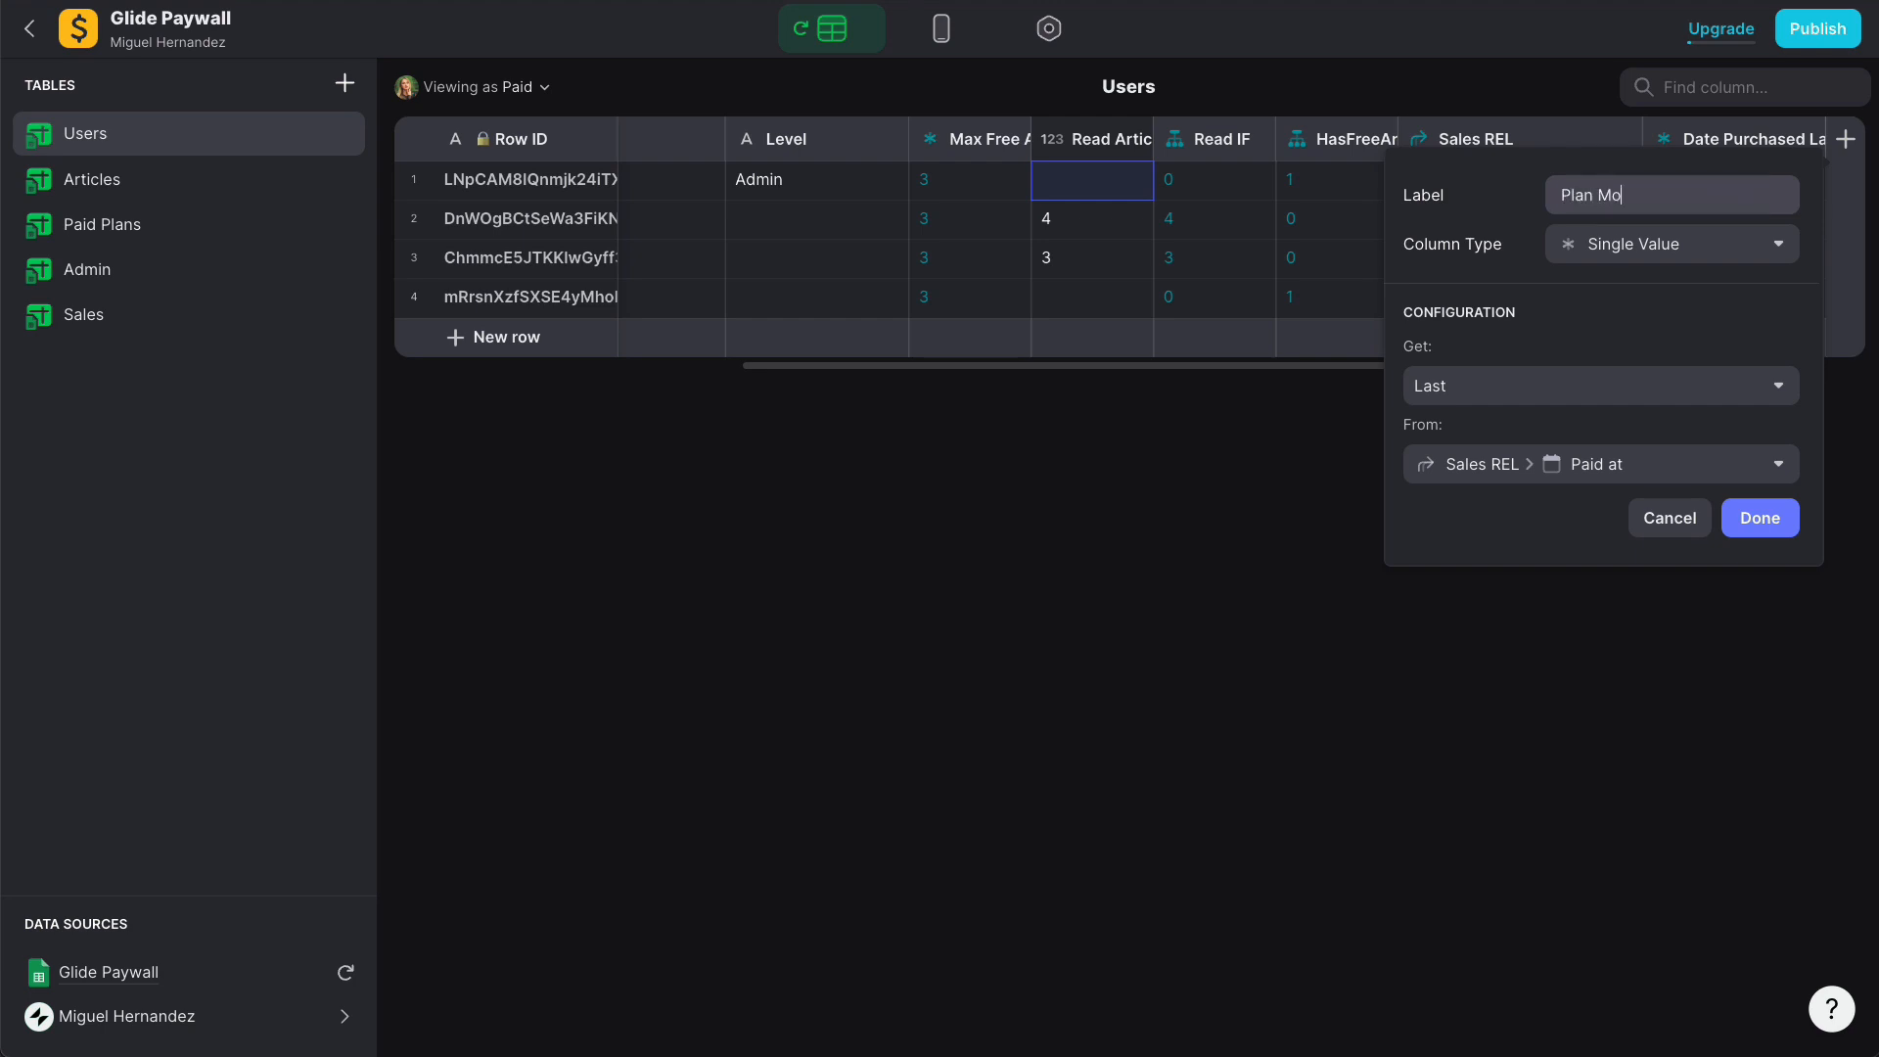
pyautogui.write('nths')
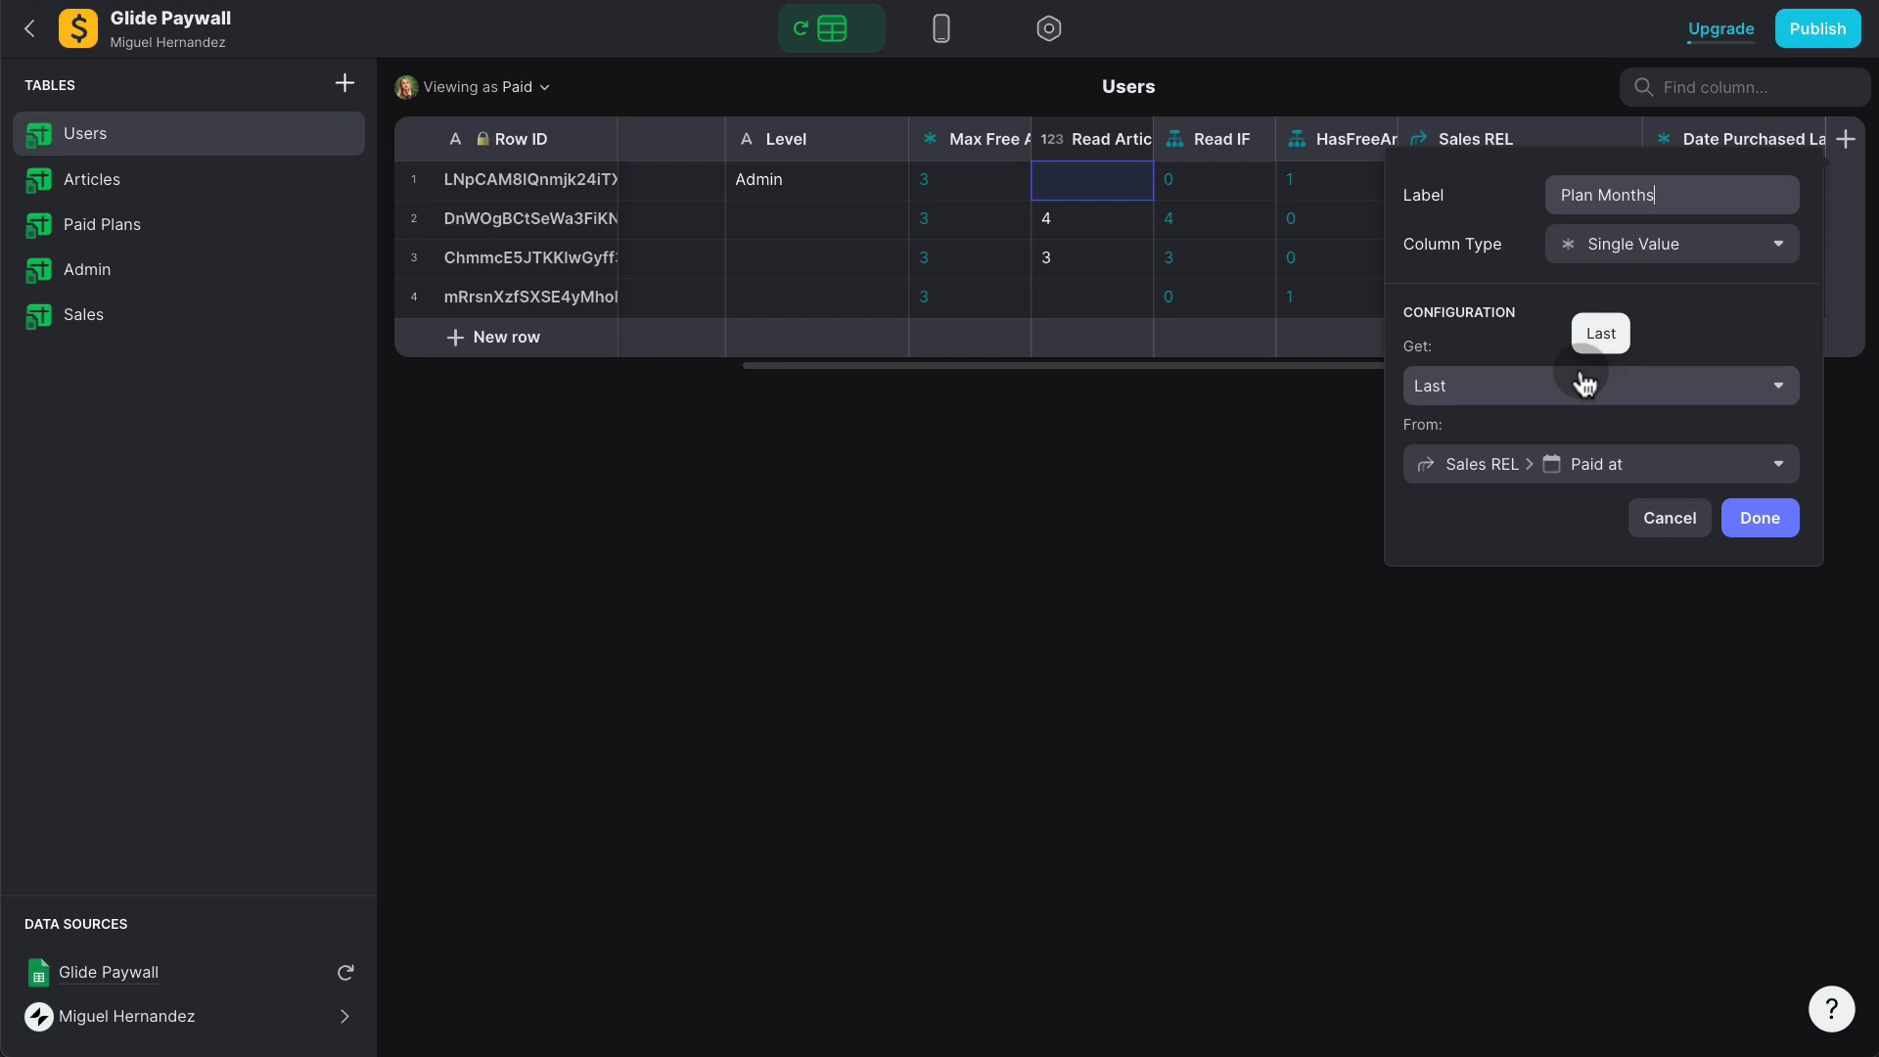
# Step: Set the source of Plan Months to Item SKU from Sales REL and save the column
pyautogui.click(1609, 464)
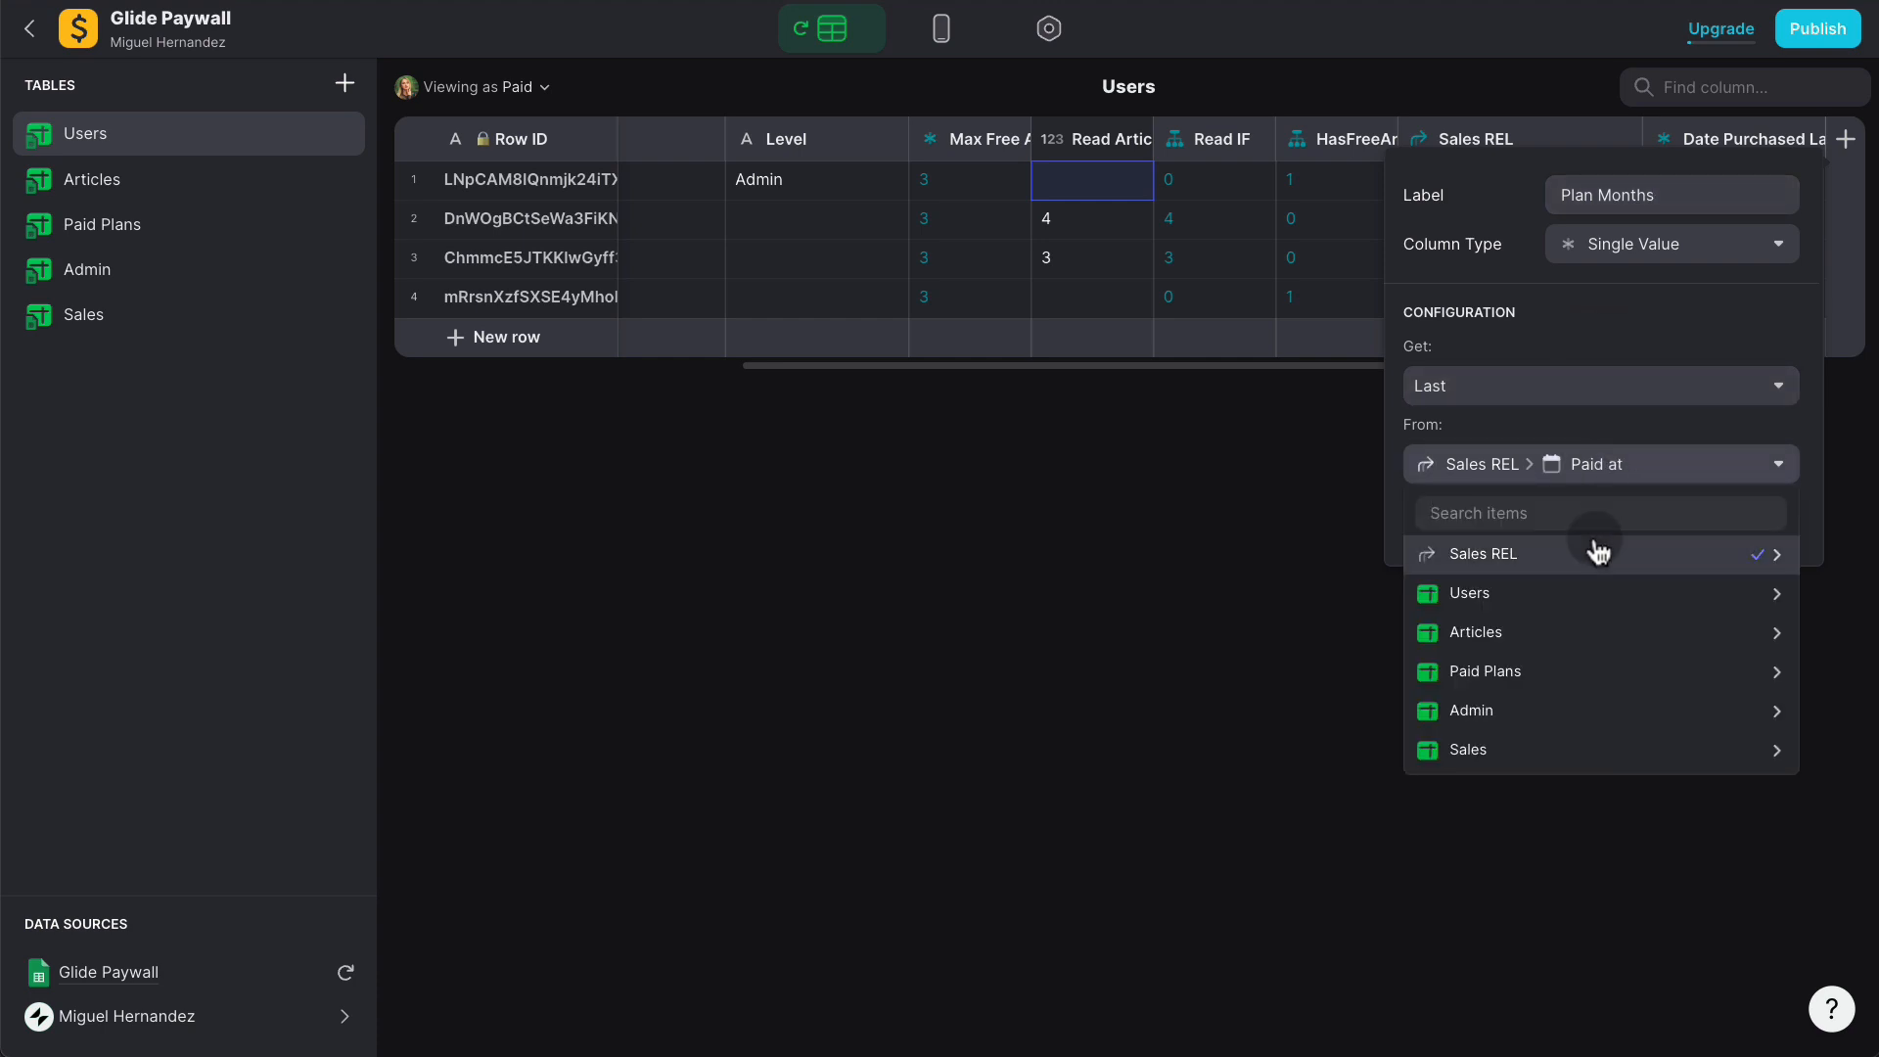
pyautogui.moveTo(1598, 555)
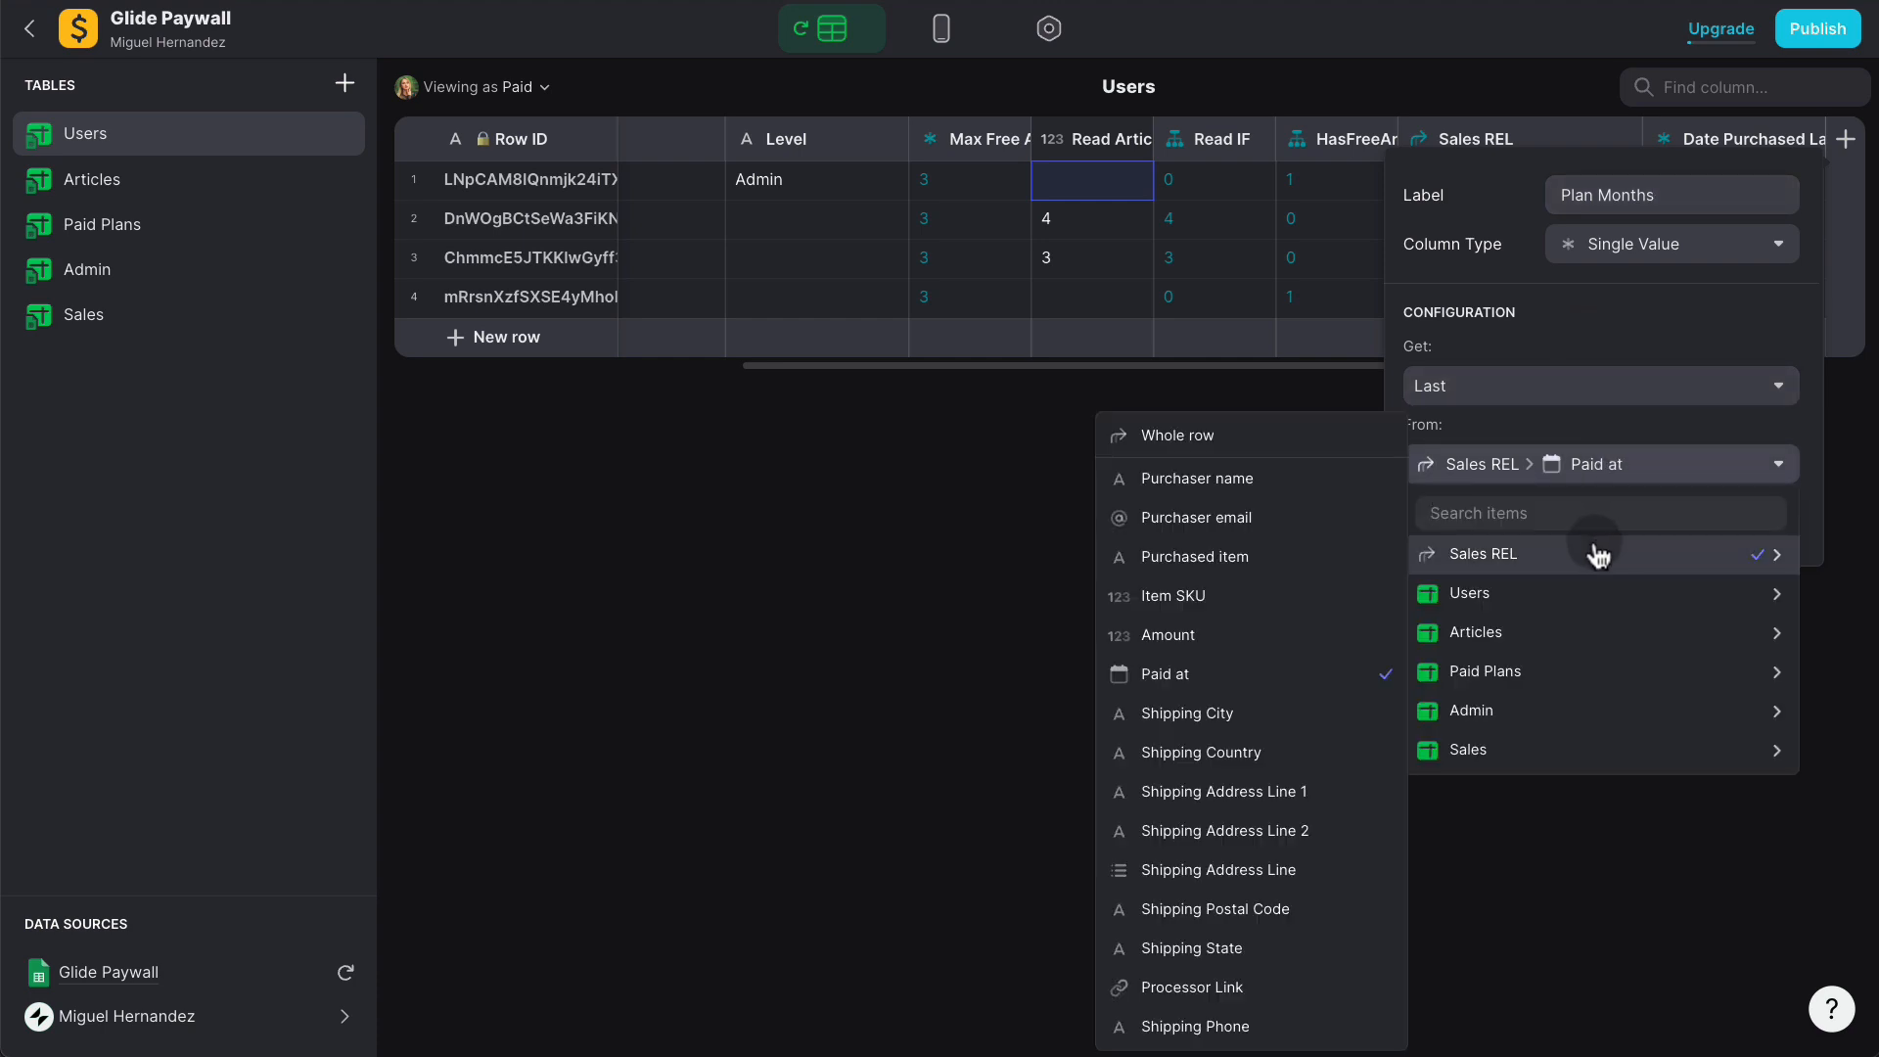
pyautogui.click(1272, 594)
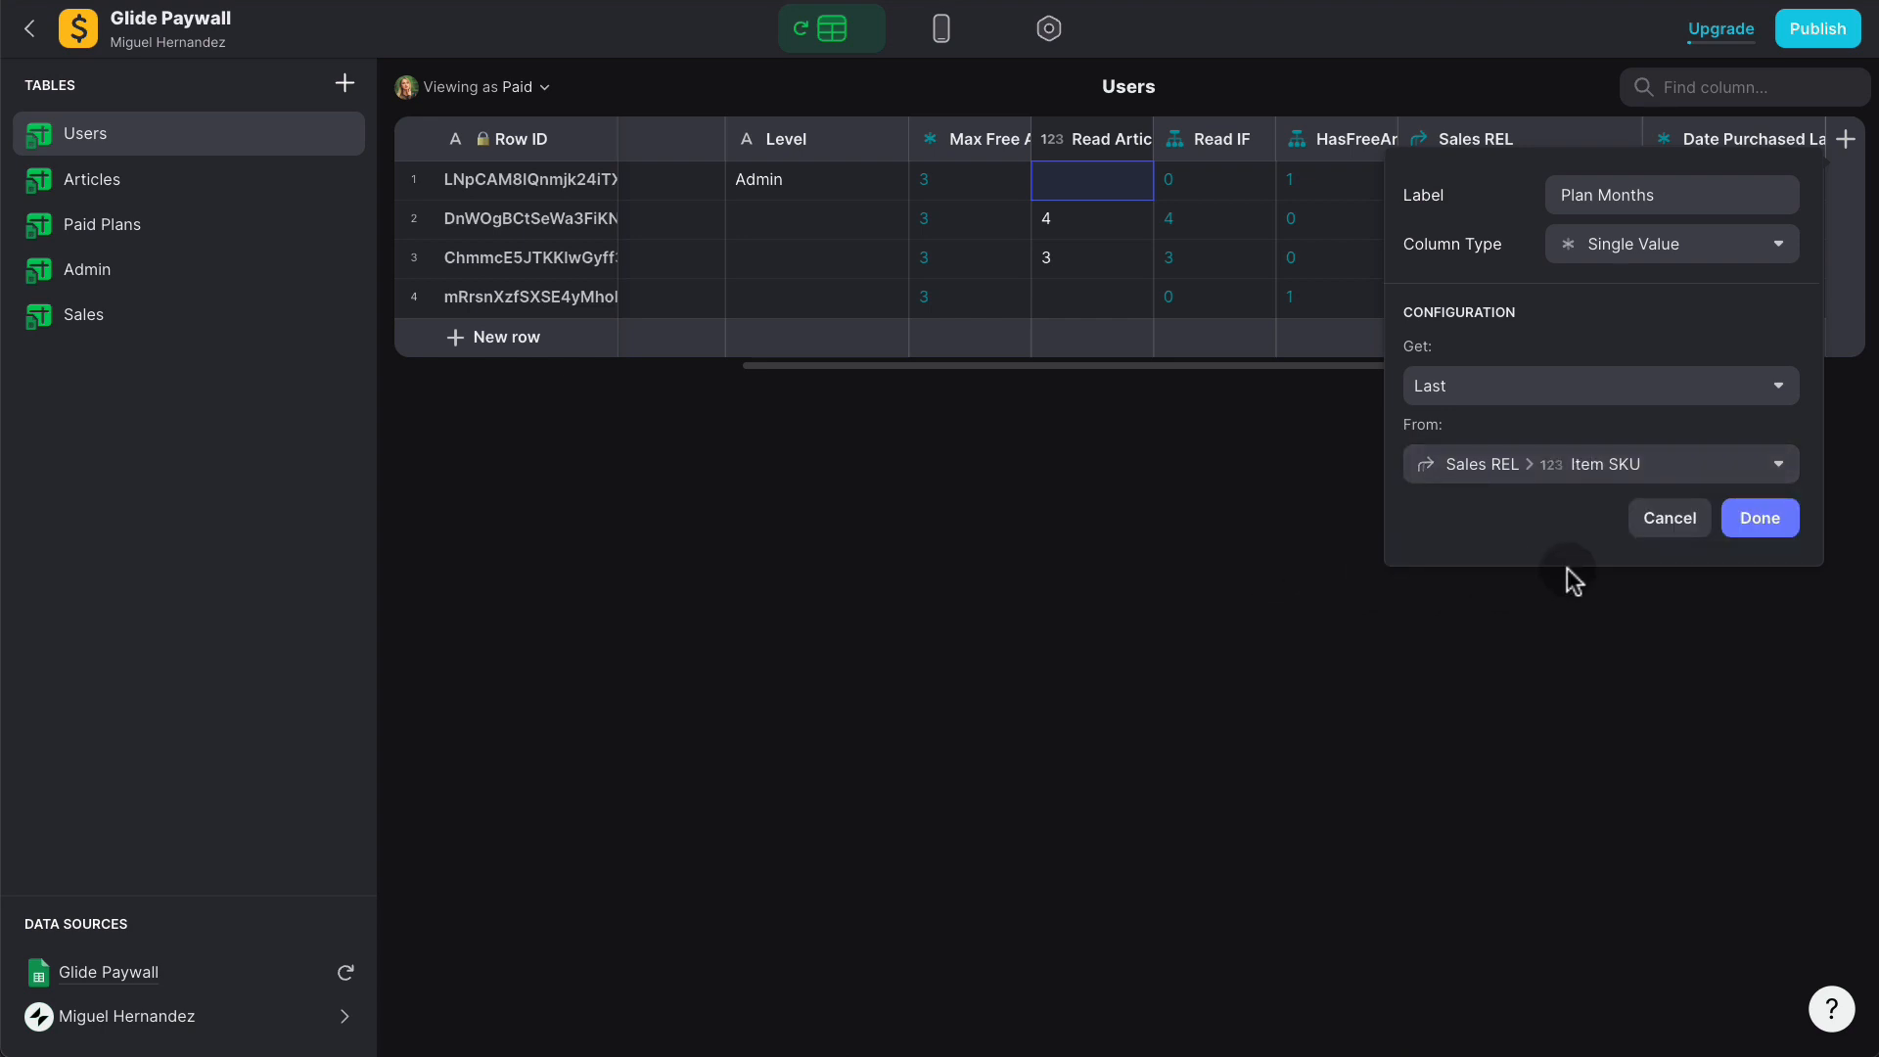
pyautogui.click(1758, 519)
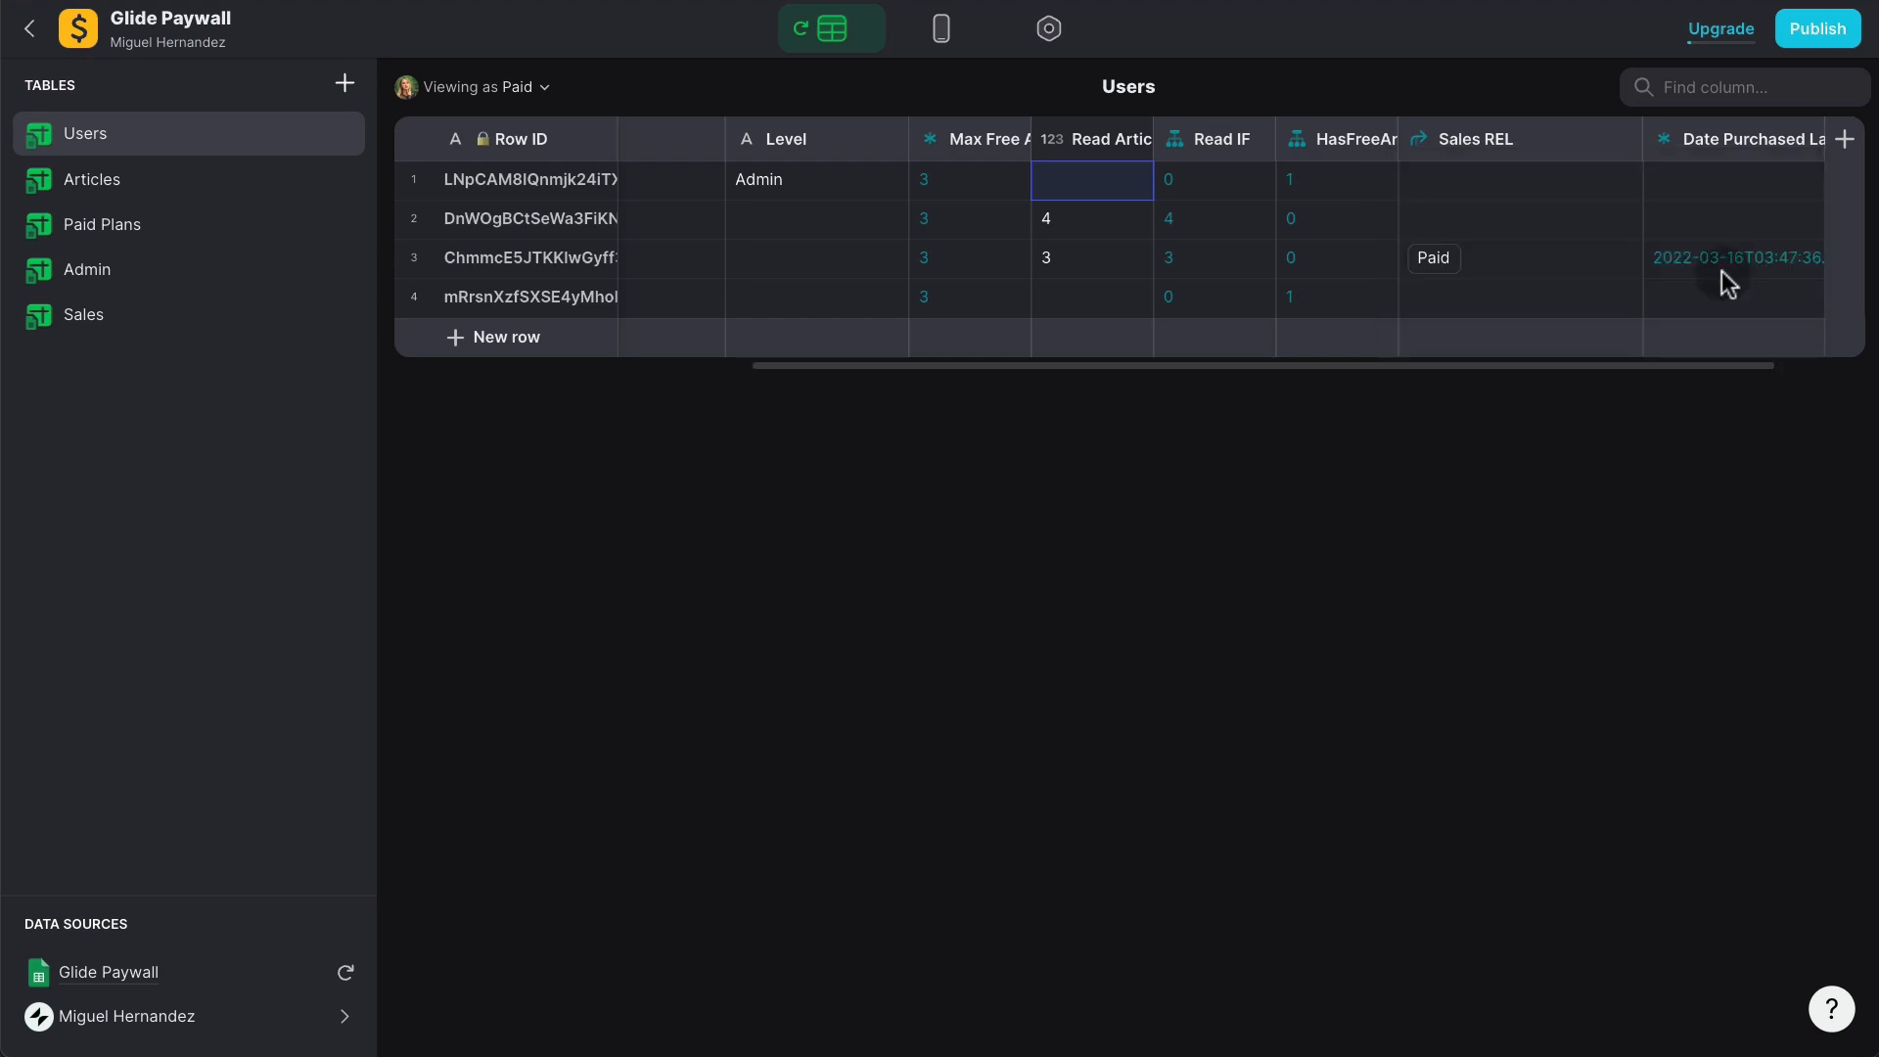
# Step: Add a Math column named Plan Expiry Date to the Users table
pyautogui.hscroll(2, 1727, 283)
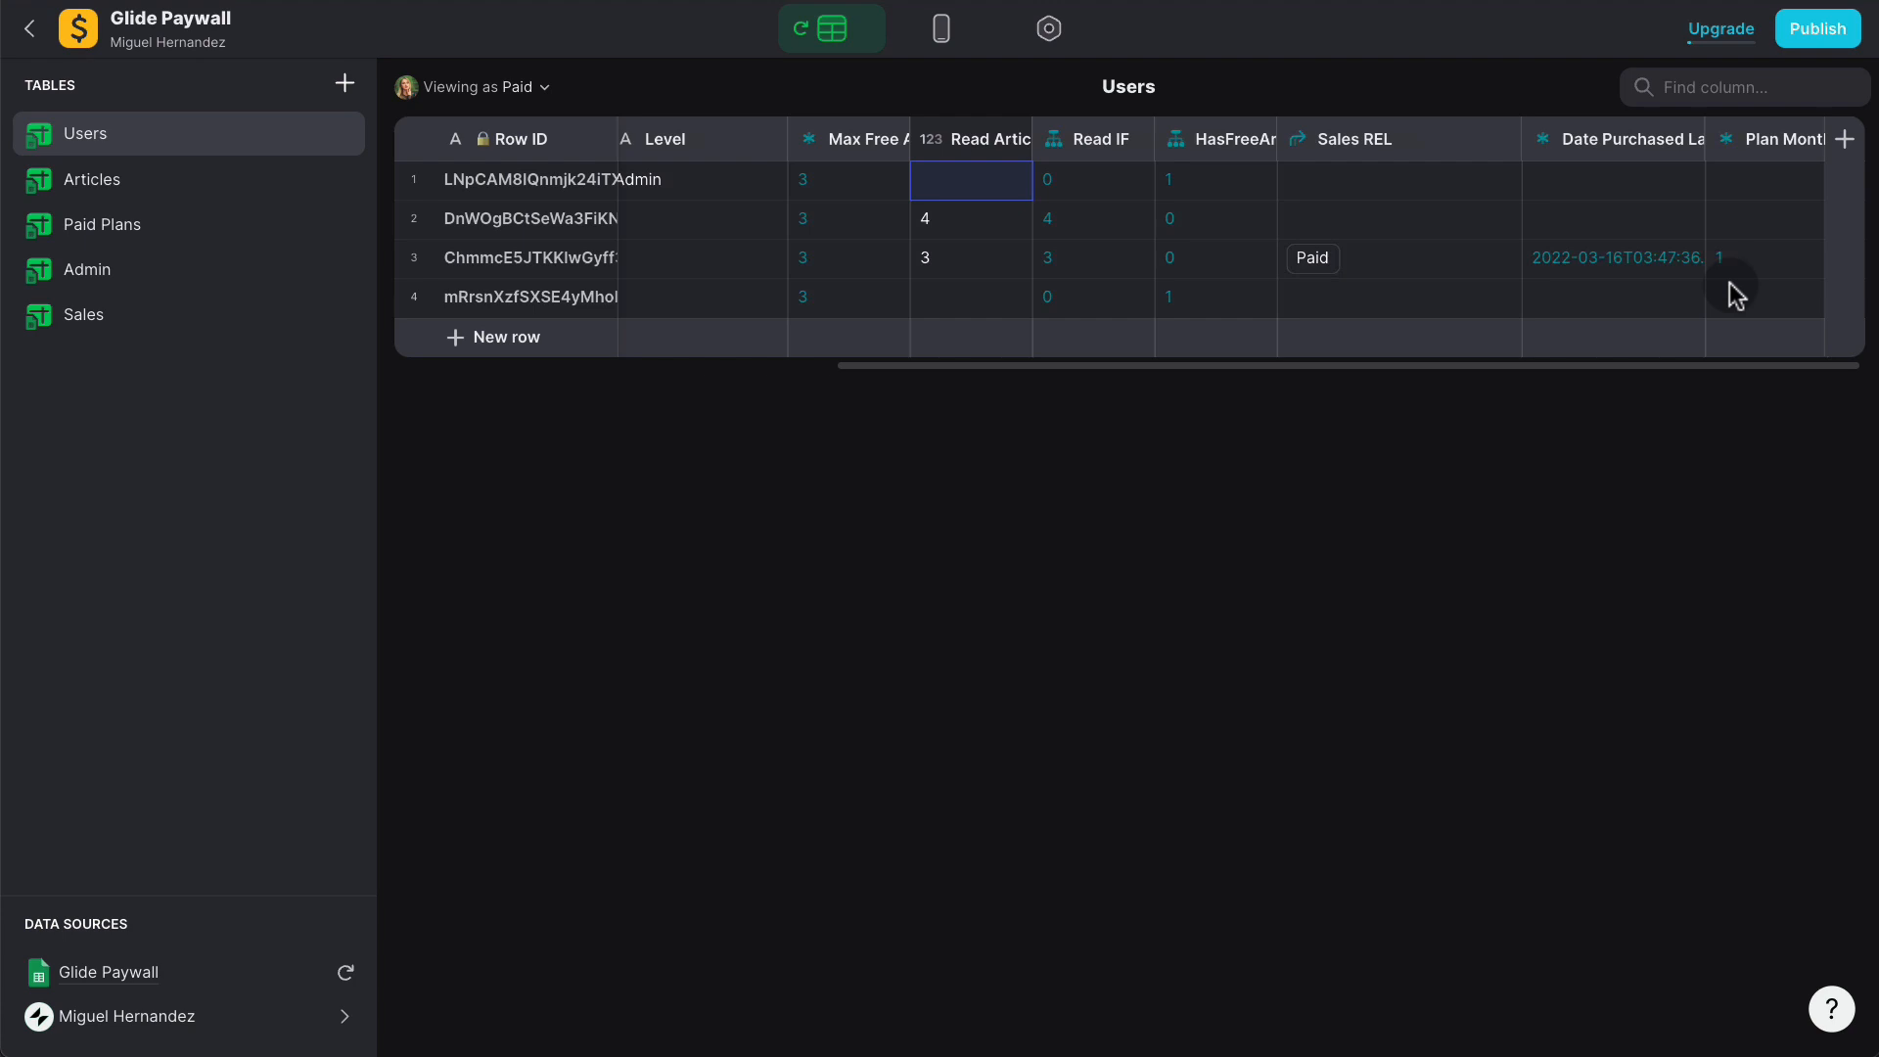
pyautogui.click(1845, 139)
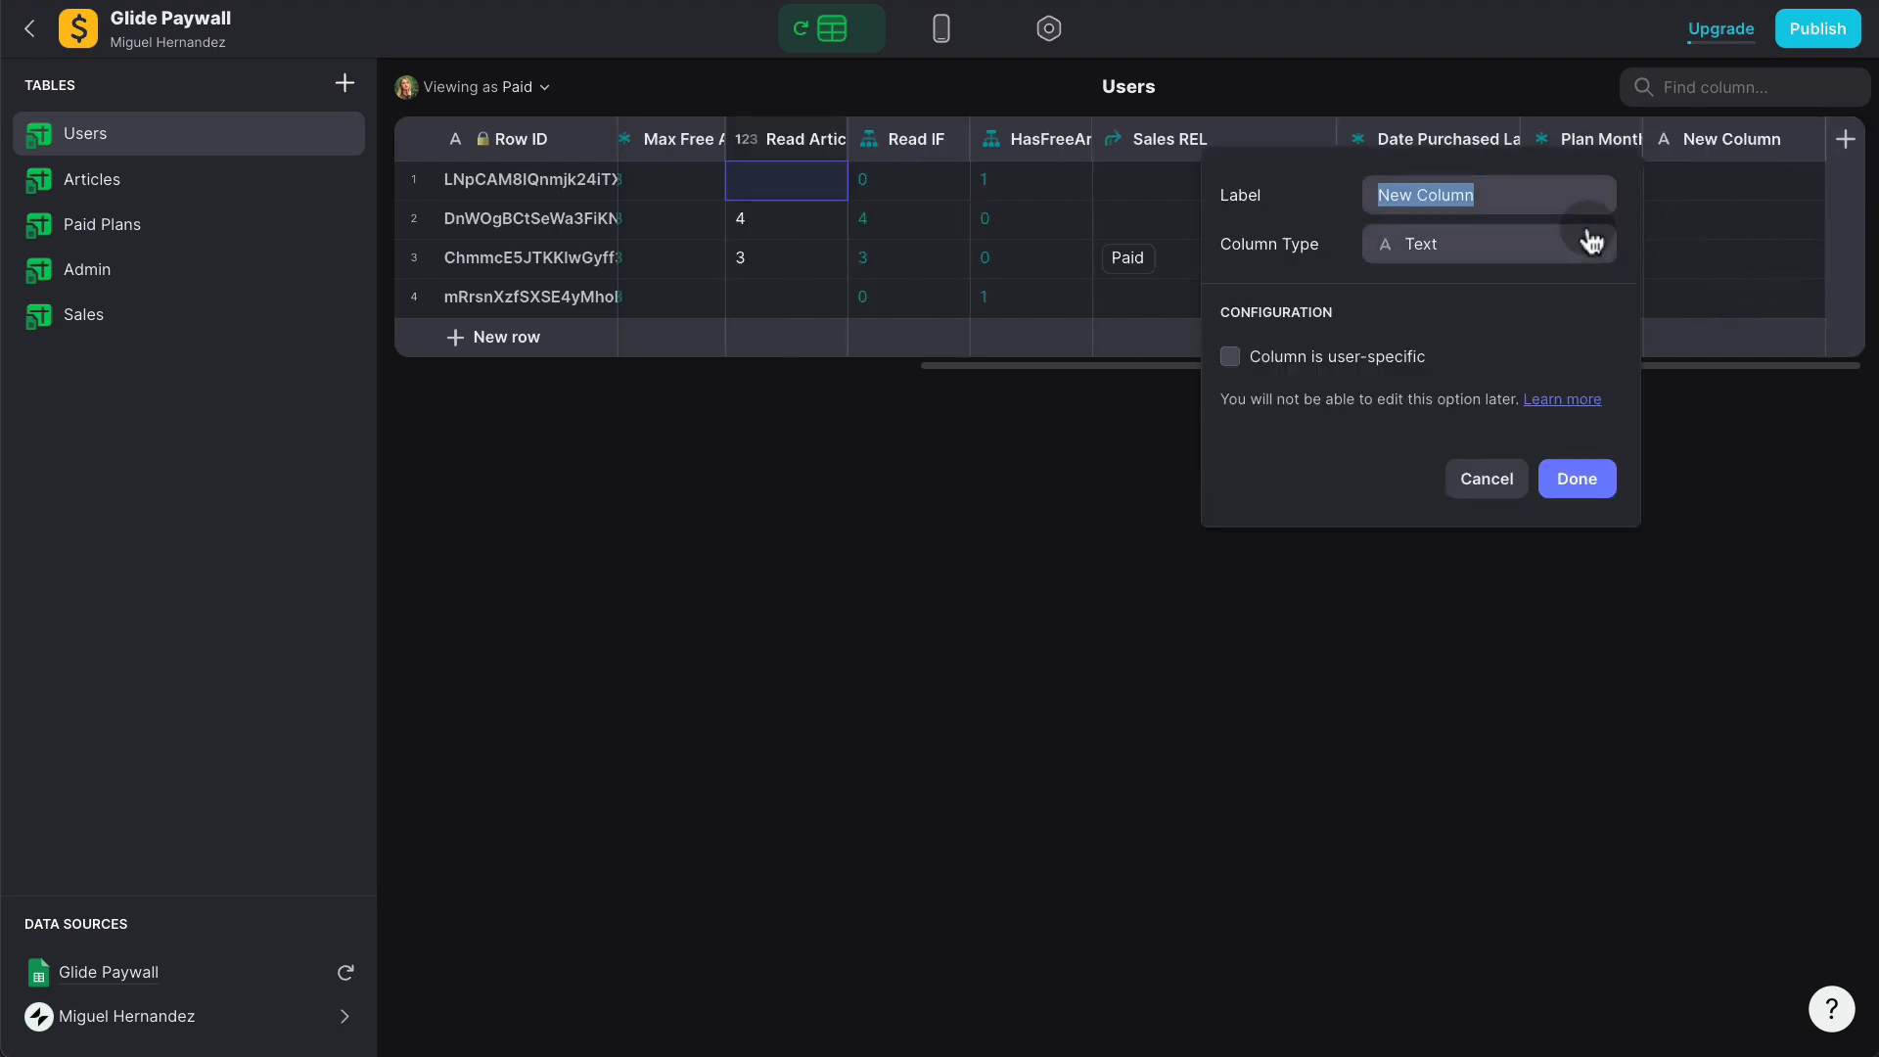
pyautogui.write('Plan Exp')
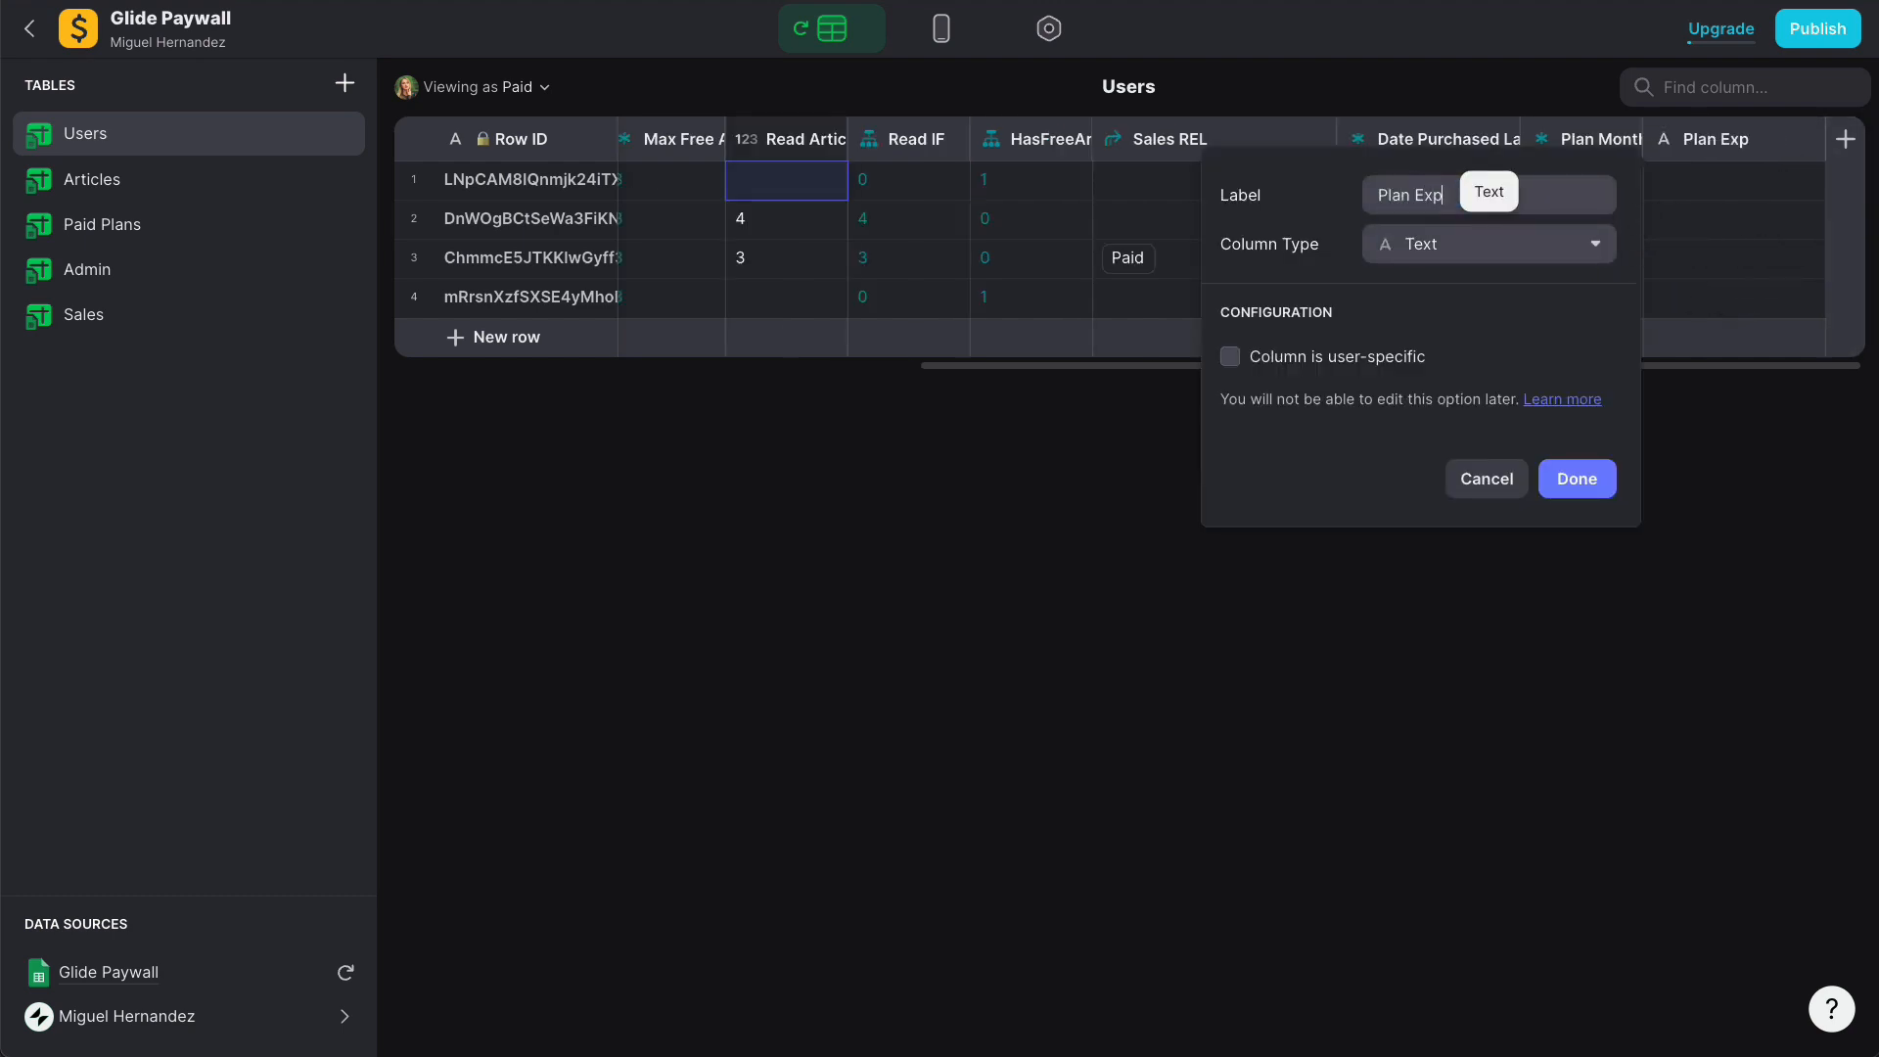
pyautogui.write('iry Date')
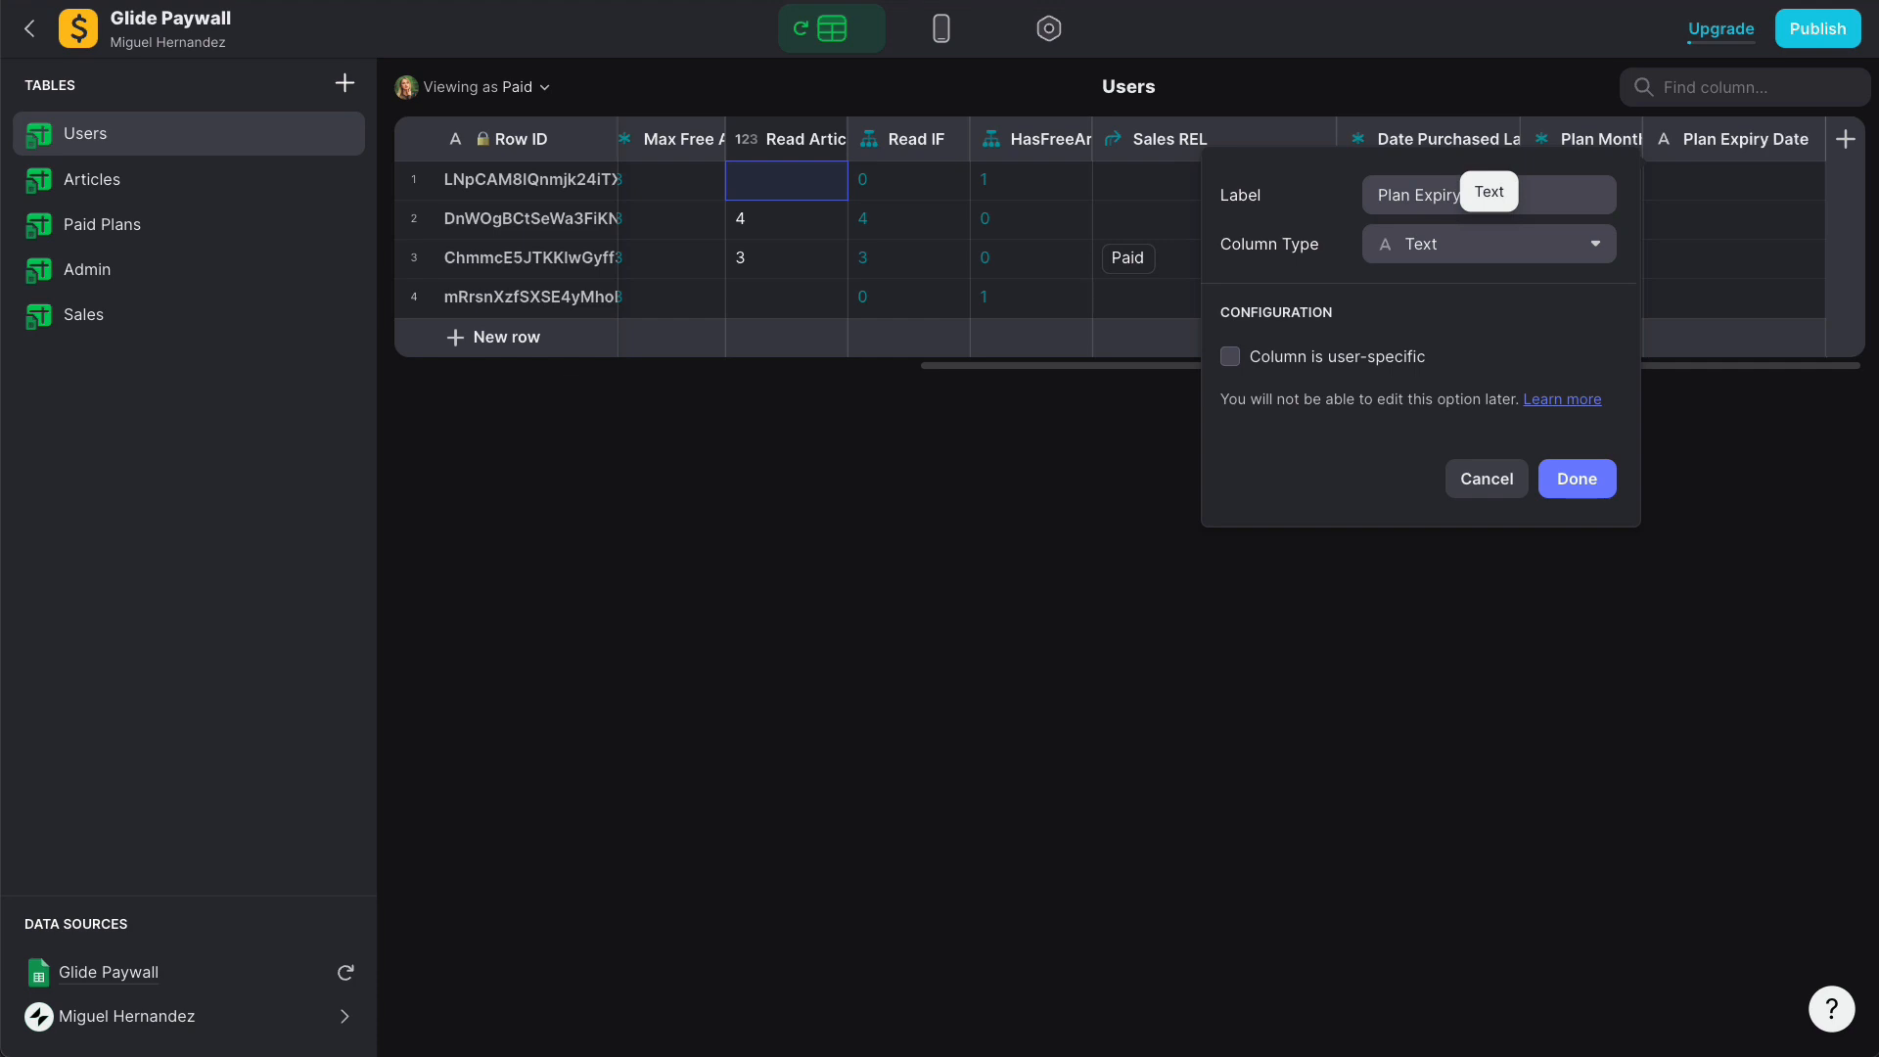
pyautogui.click(1459, 243)
pyautogui.click(1398, 521)
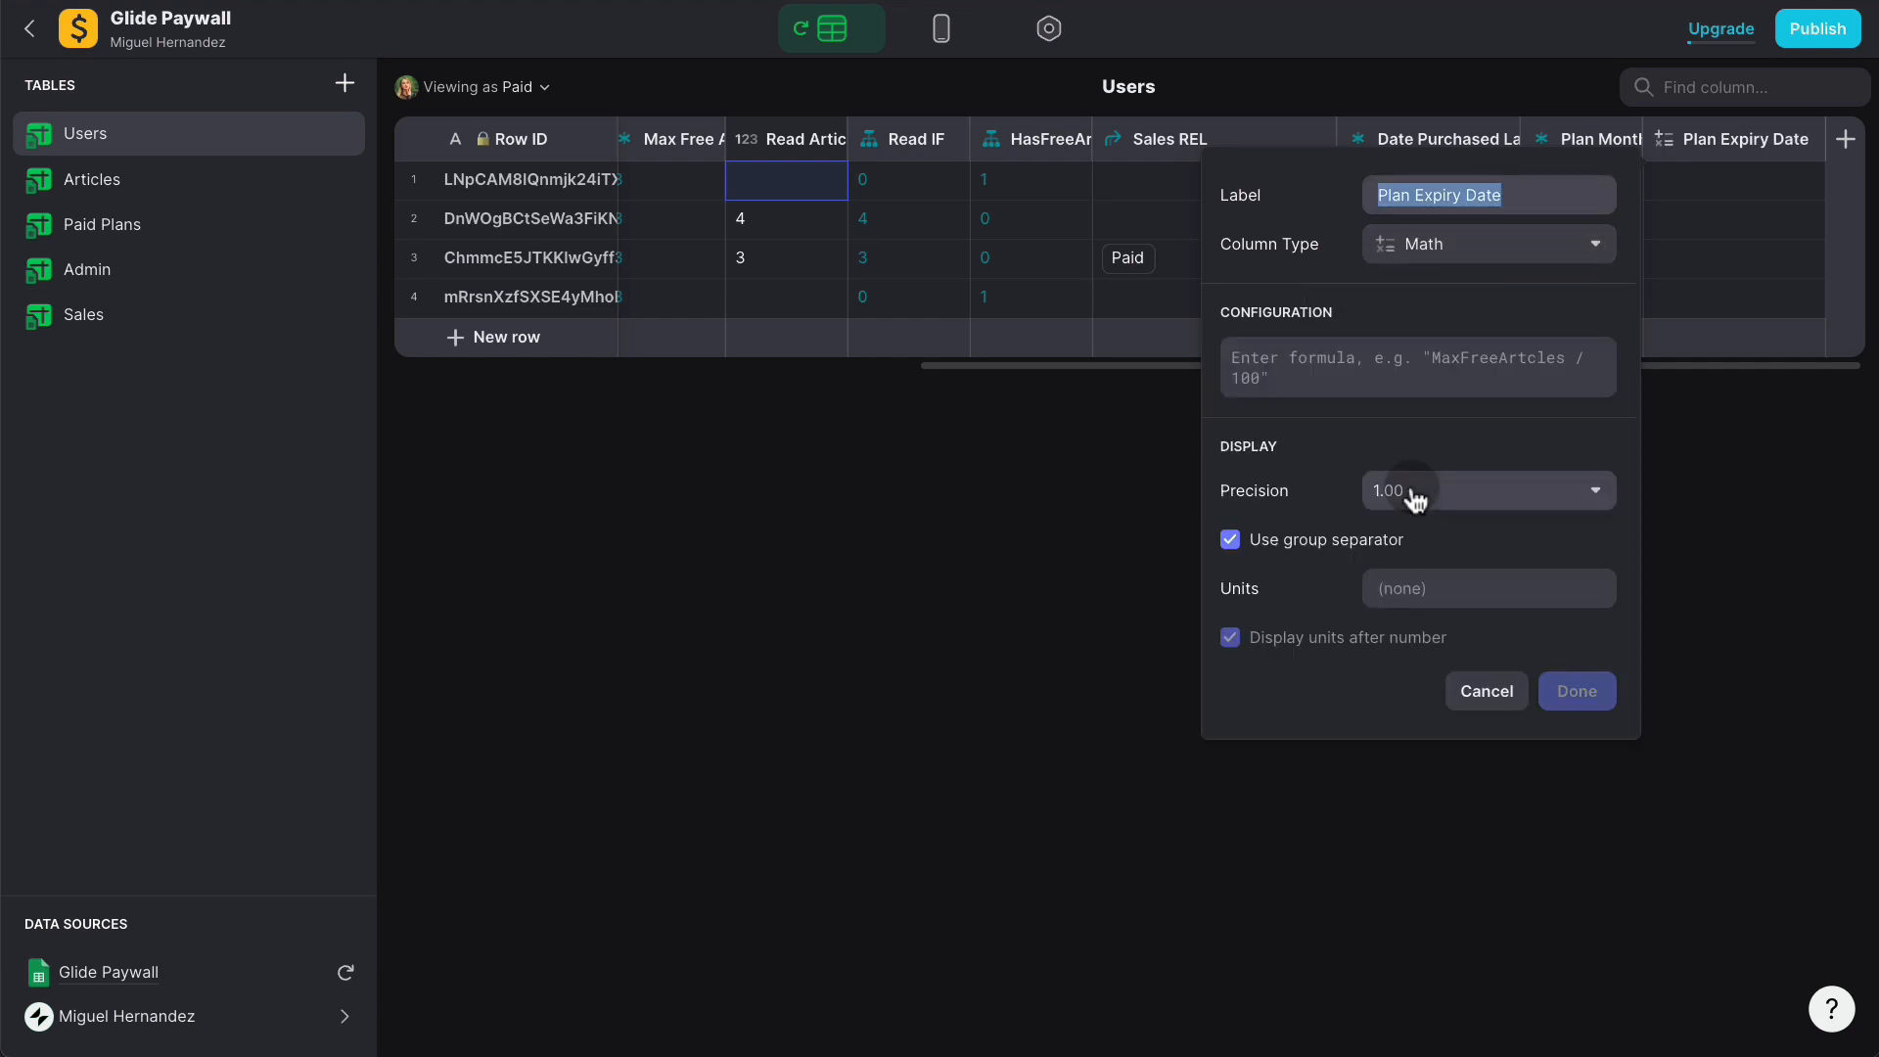
# Step: Enter the formula X + Y*30 for the Plan Expiry Date math column
pyautogui.click(1303, 368)
pyautogui.write('X')
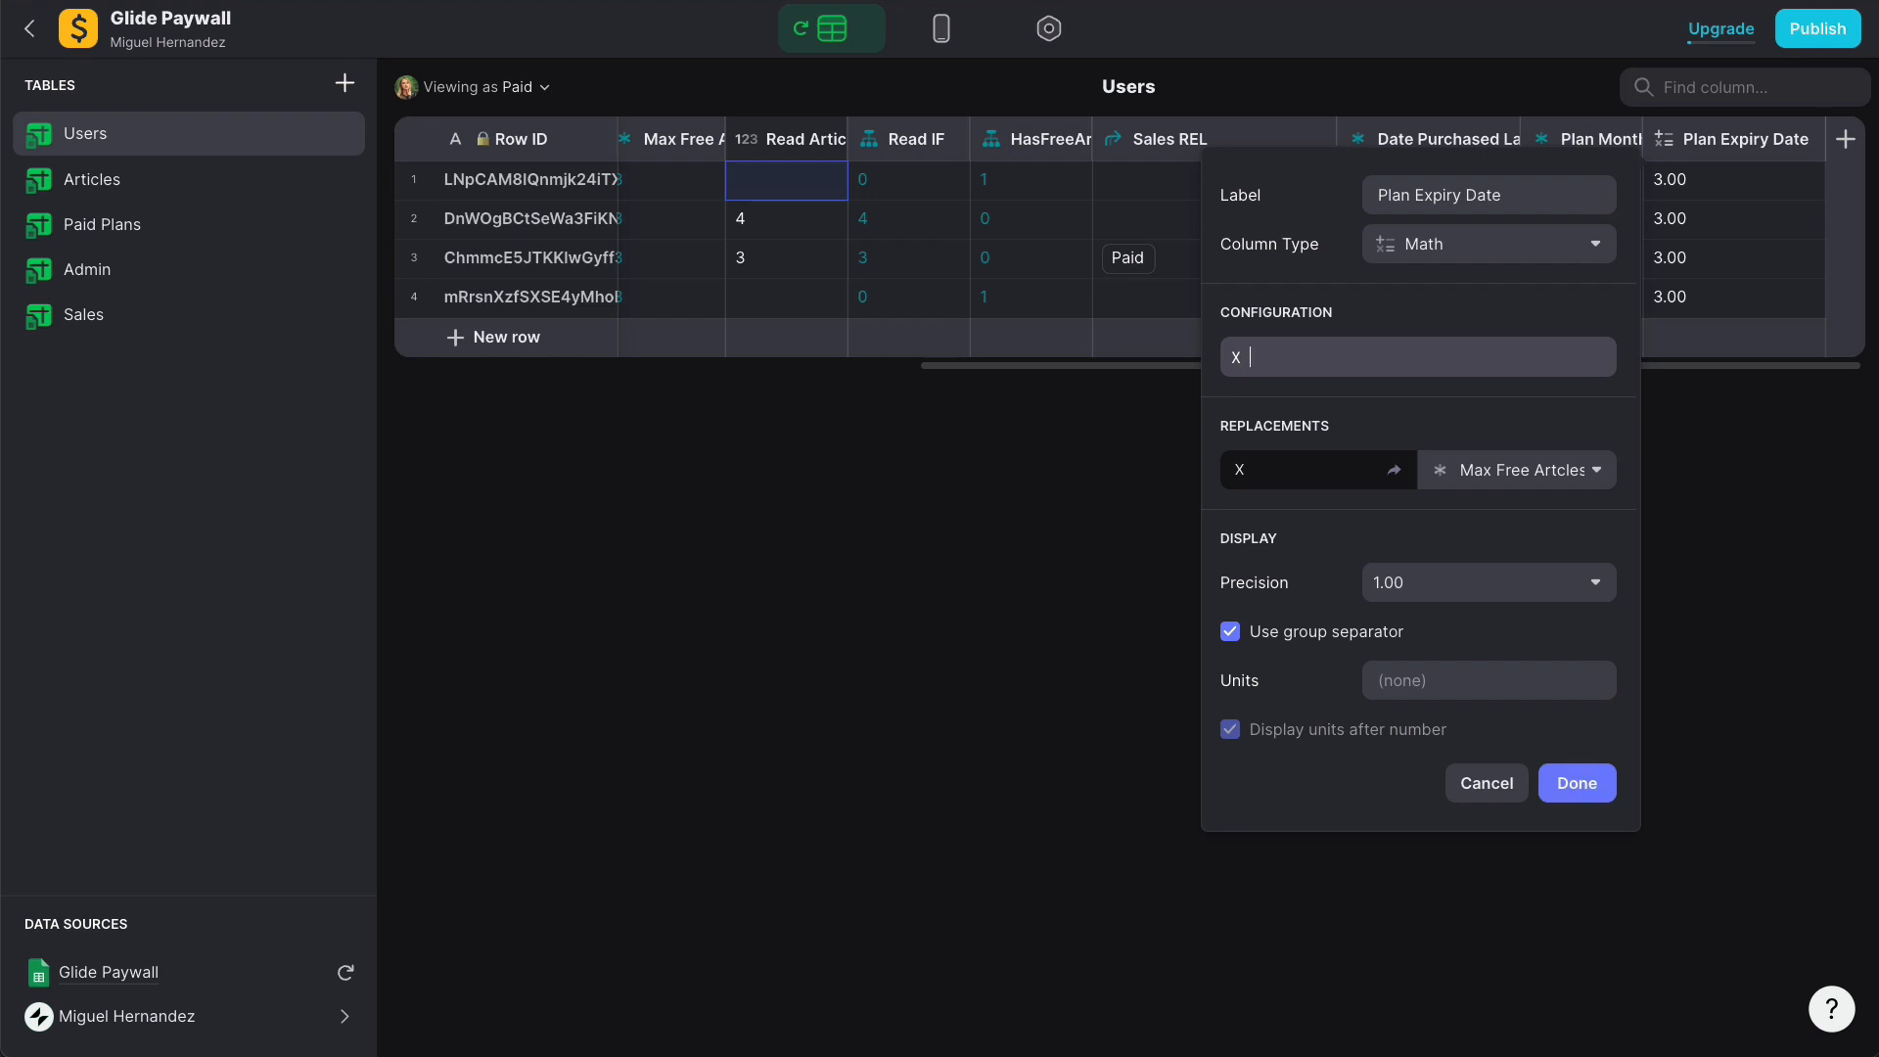
pyautogui.write(' +')
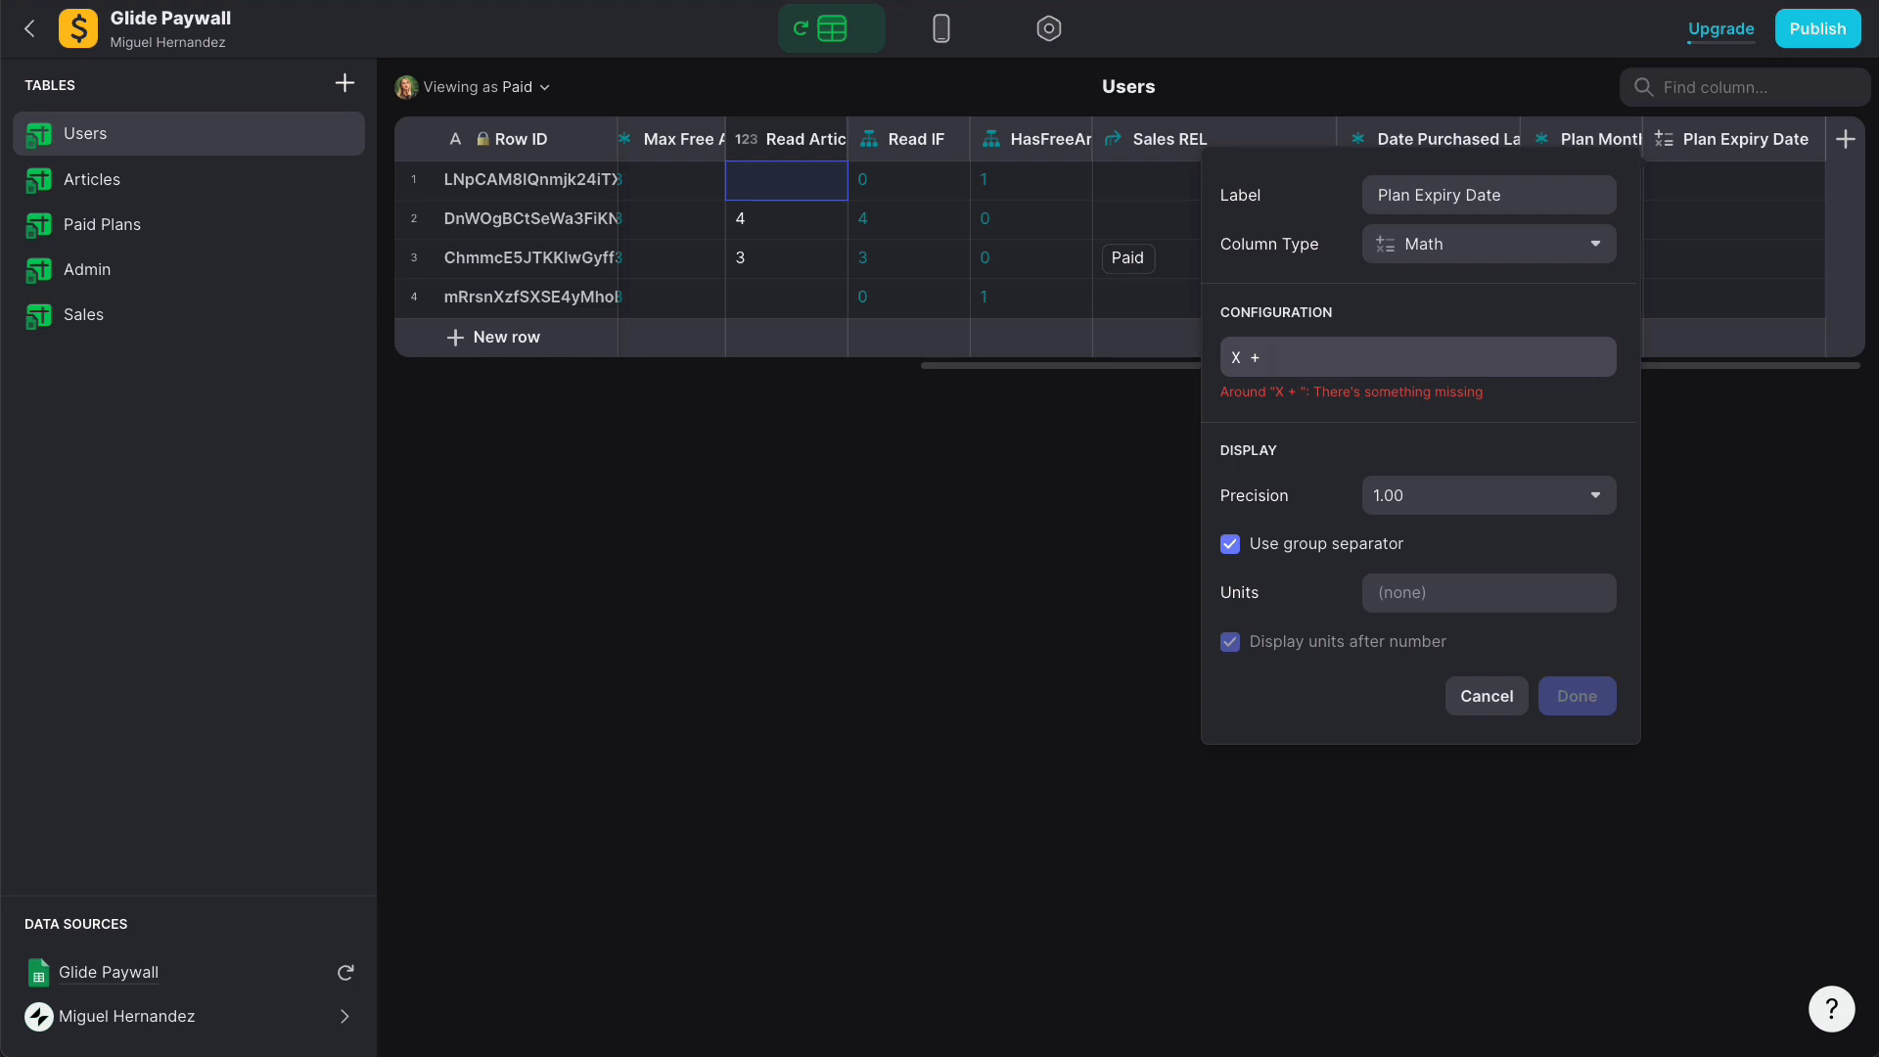
pyautogui.write(' Y')
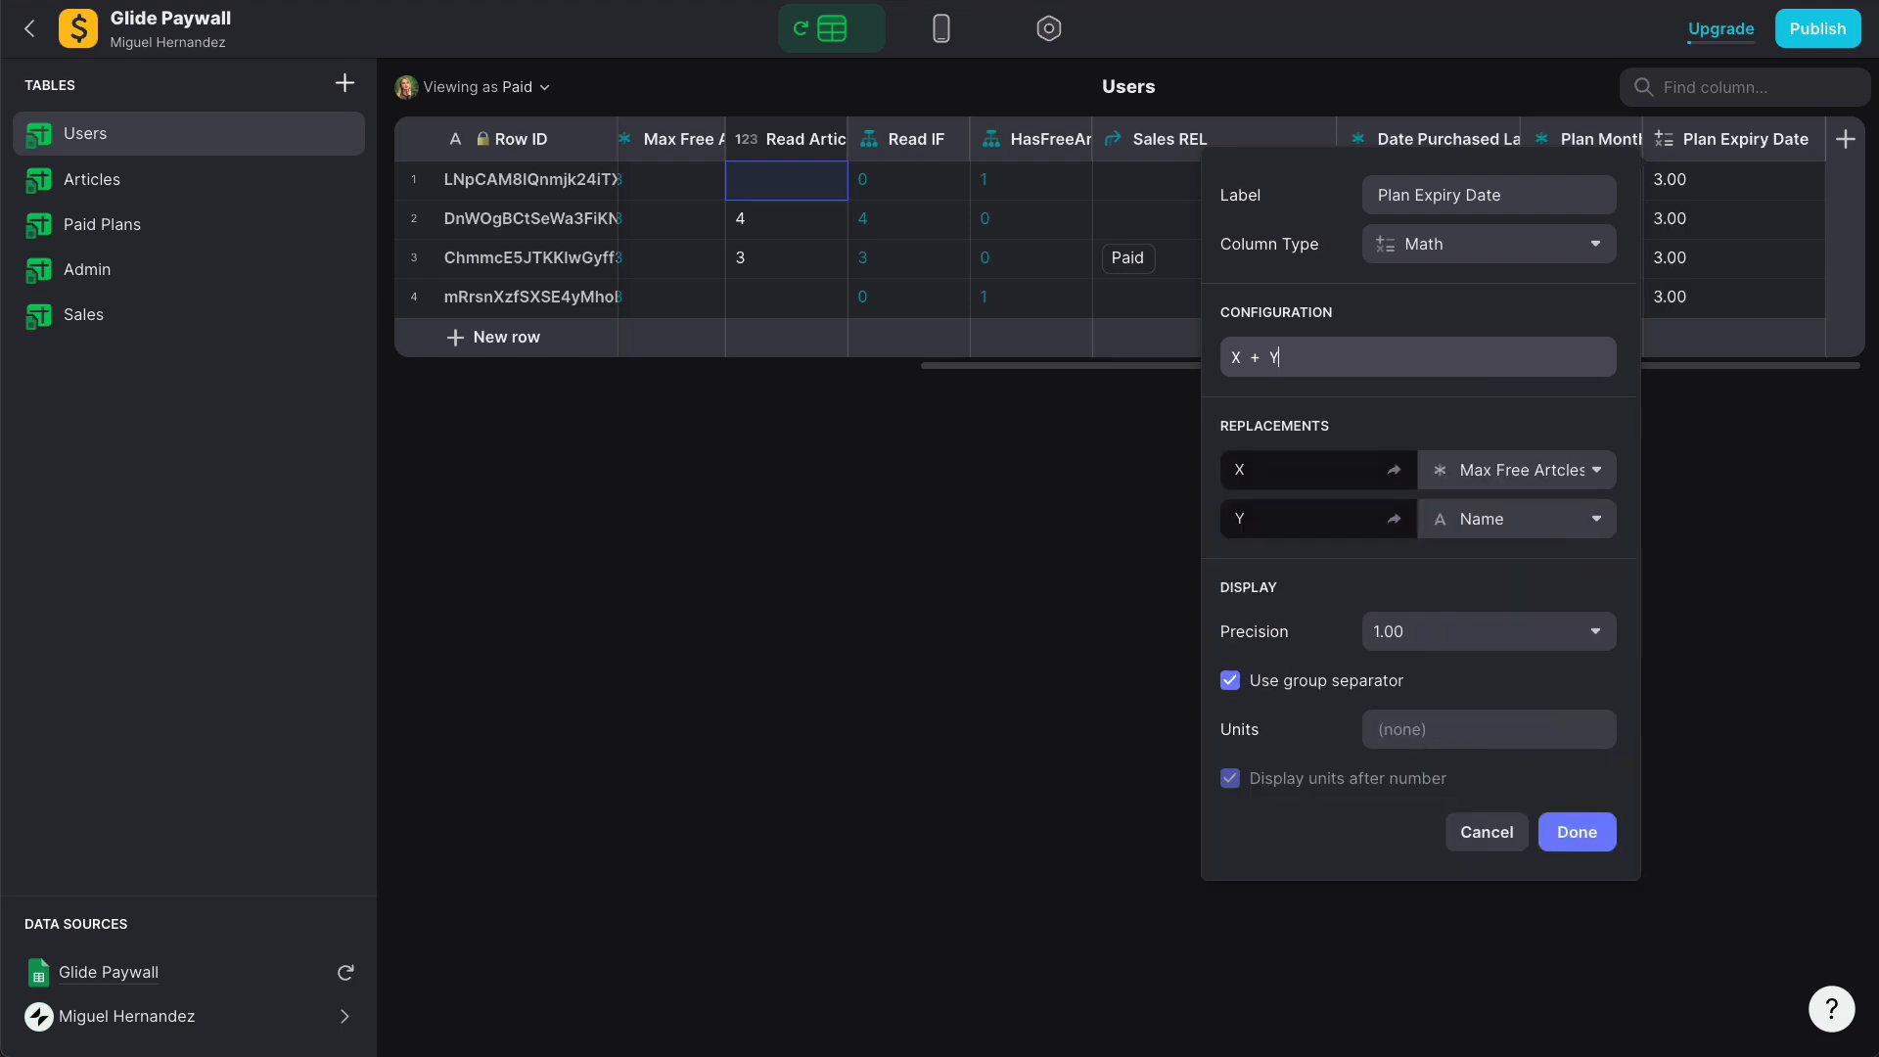
pyautogui.write('*30')
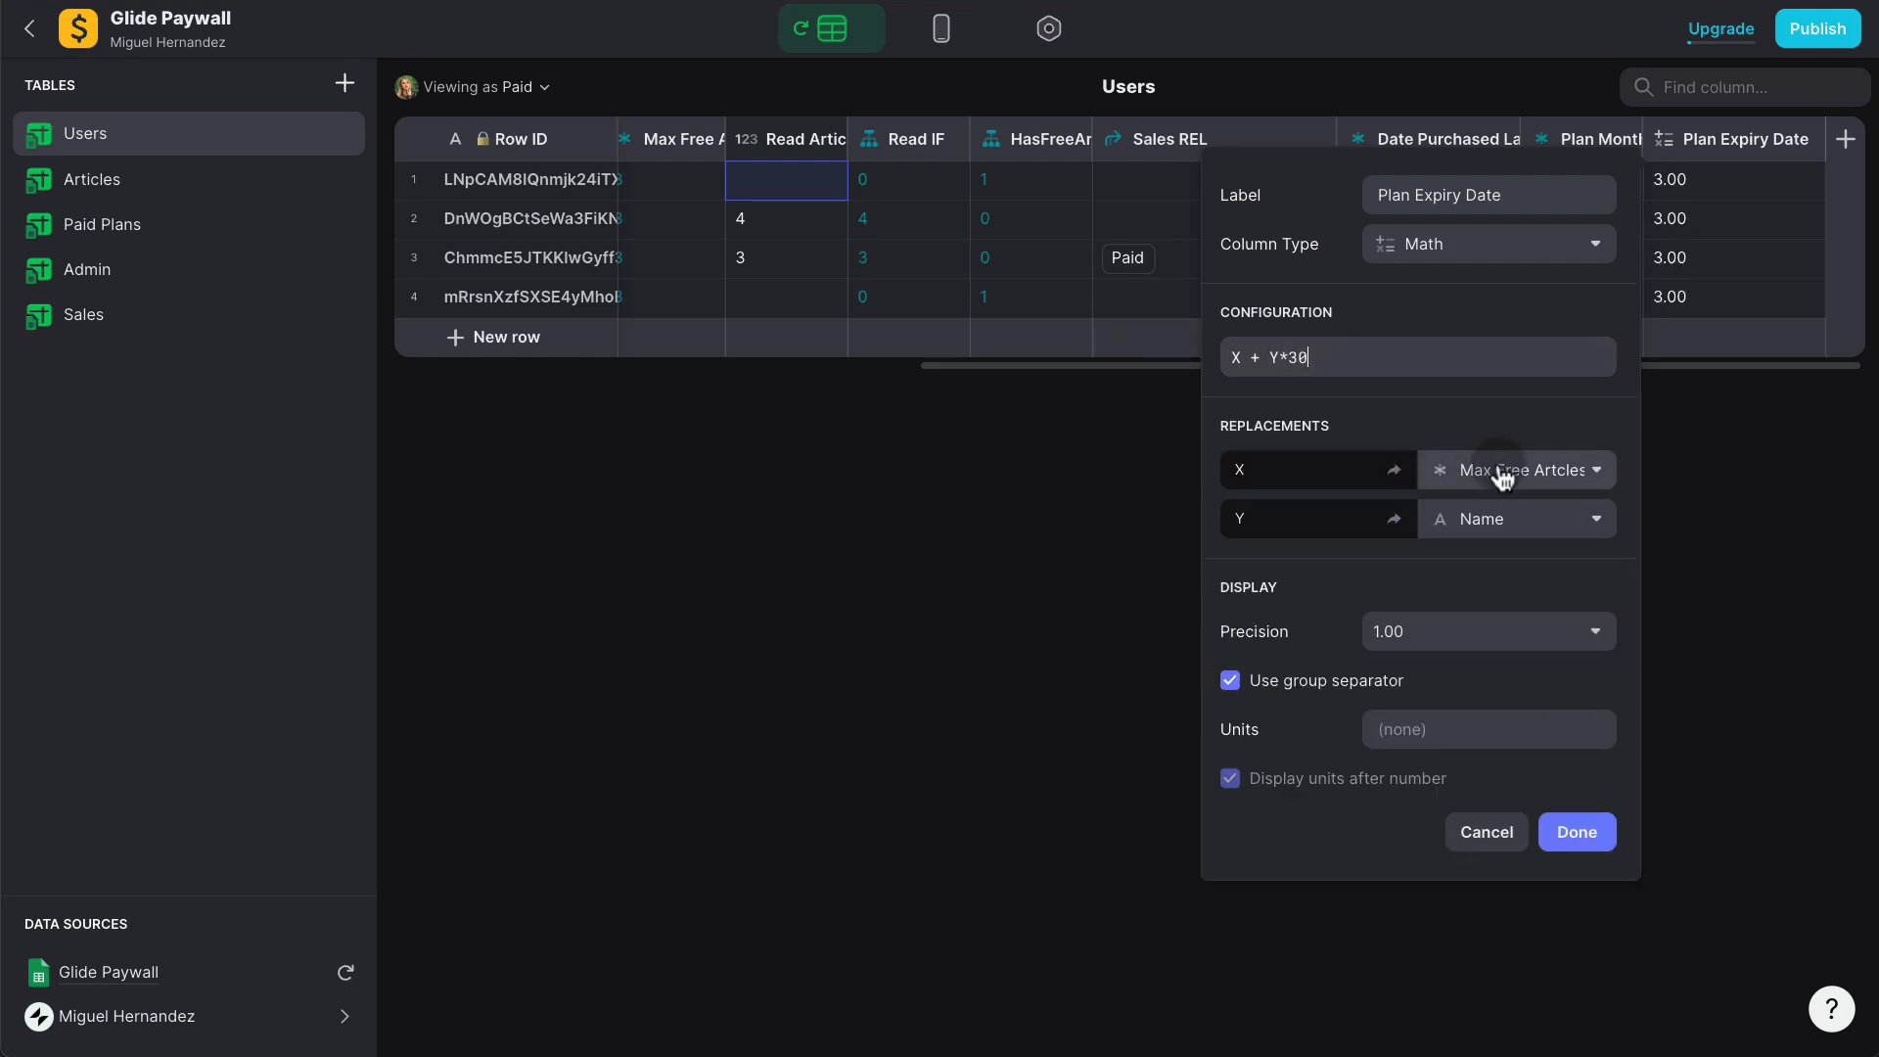
# Step: Map X to Date Purchased Last and Y to Plan Months in the Plan Expiry Date formula, and save the column
pyautogui.click(1486, 486)
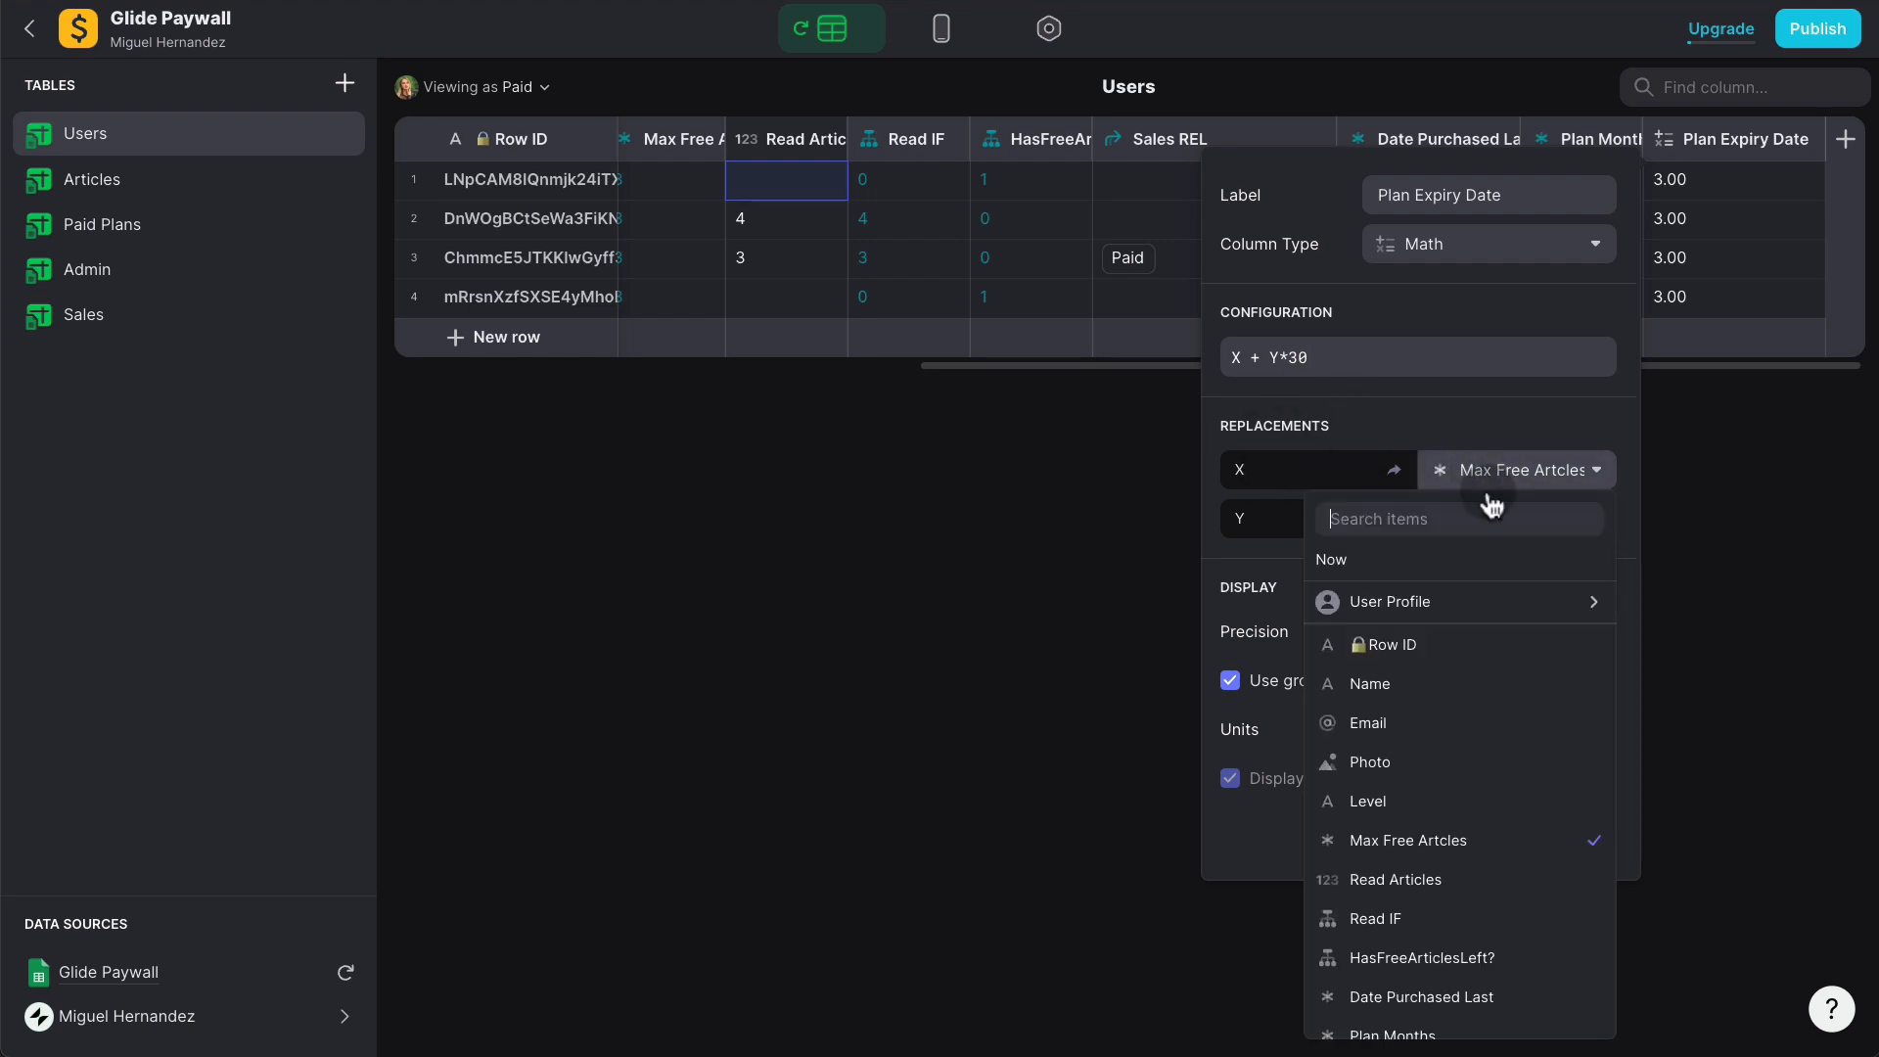
pyautogui.scroll(-1, 1499, 701)
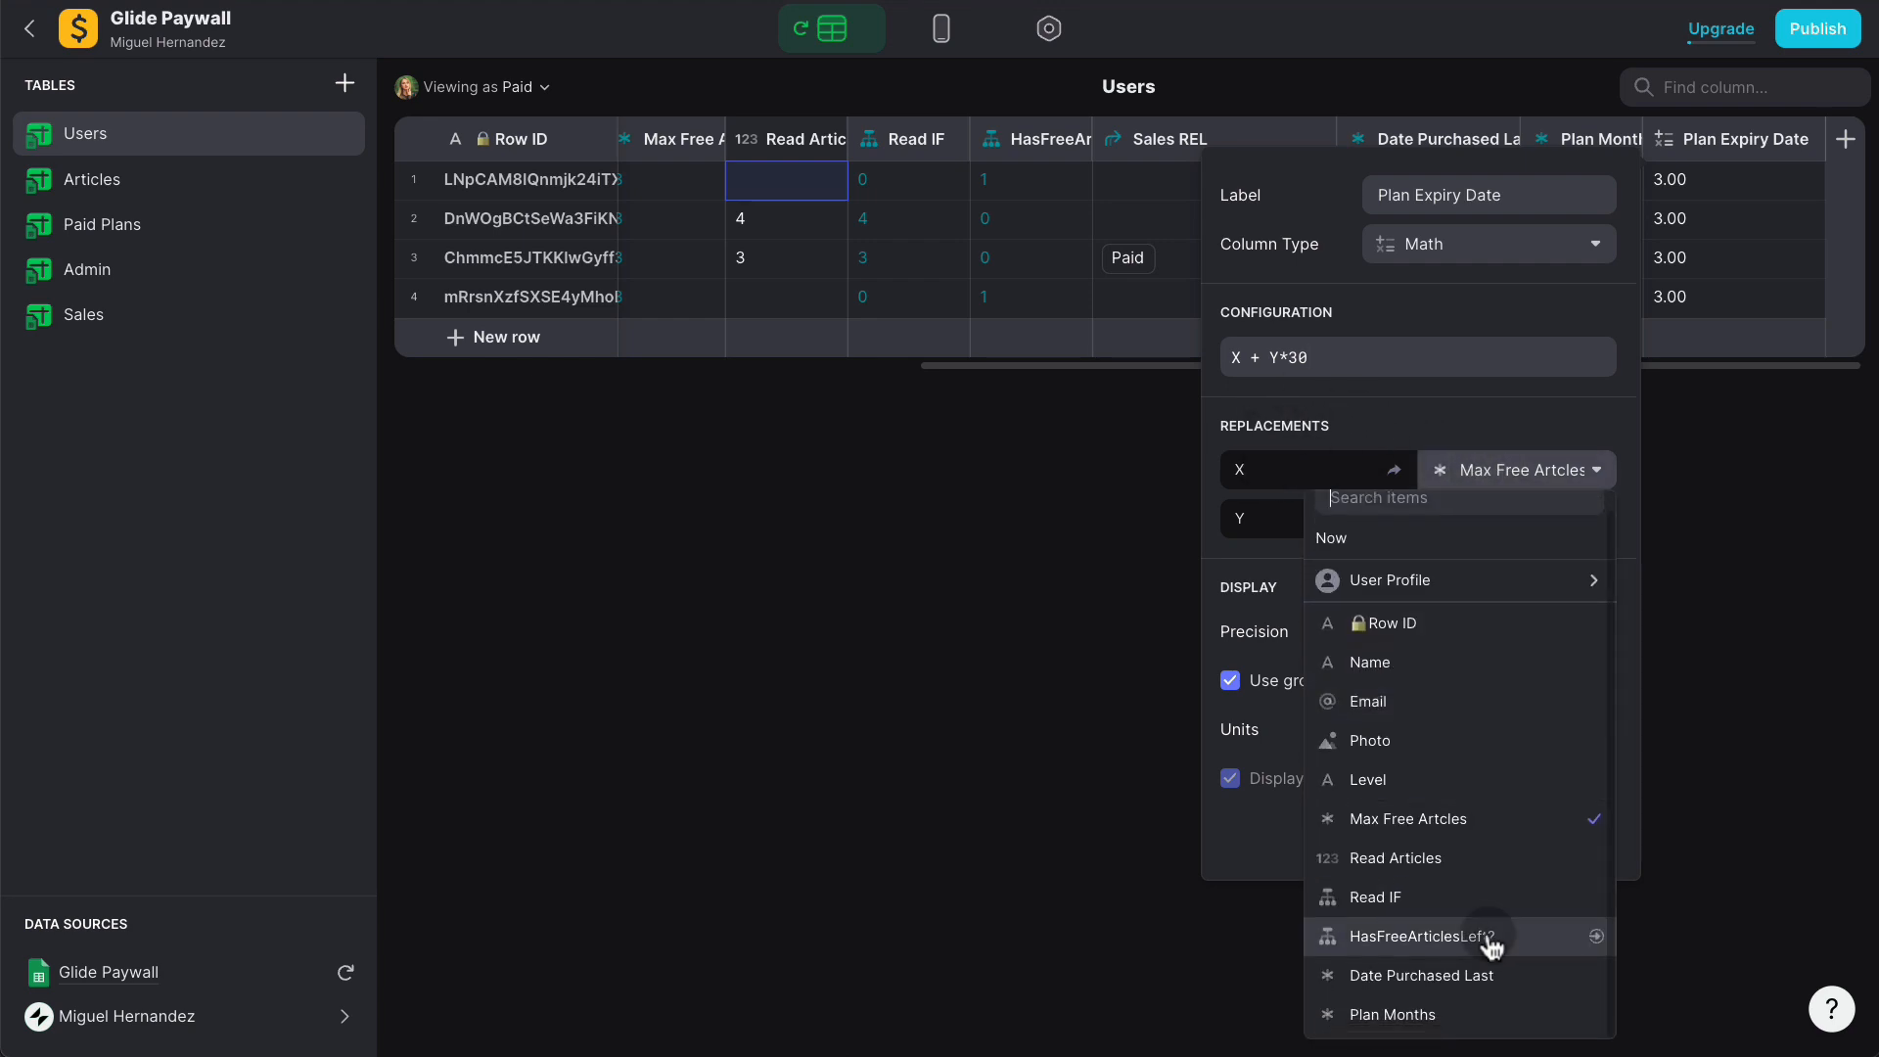
pyautogui.click(1483, 975)
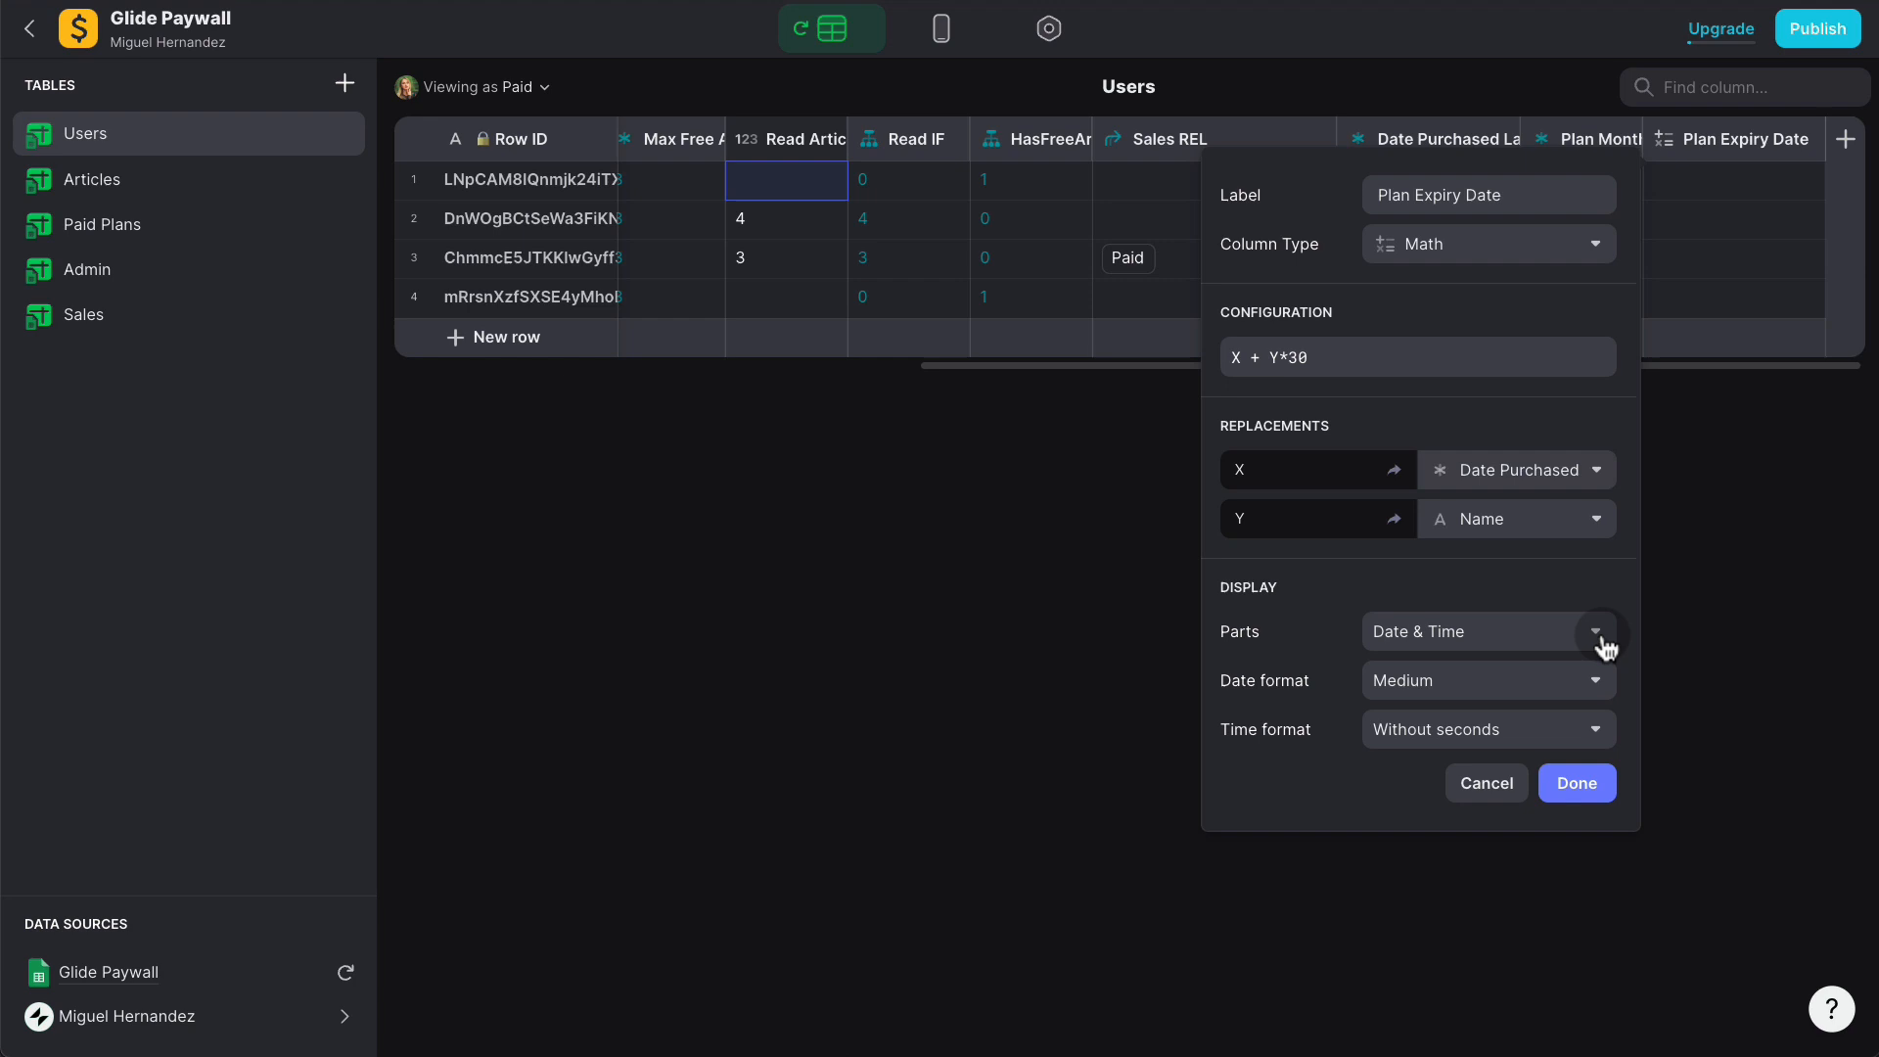
pyautogui.click(1563, 531)
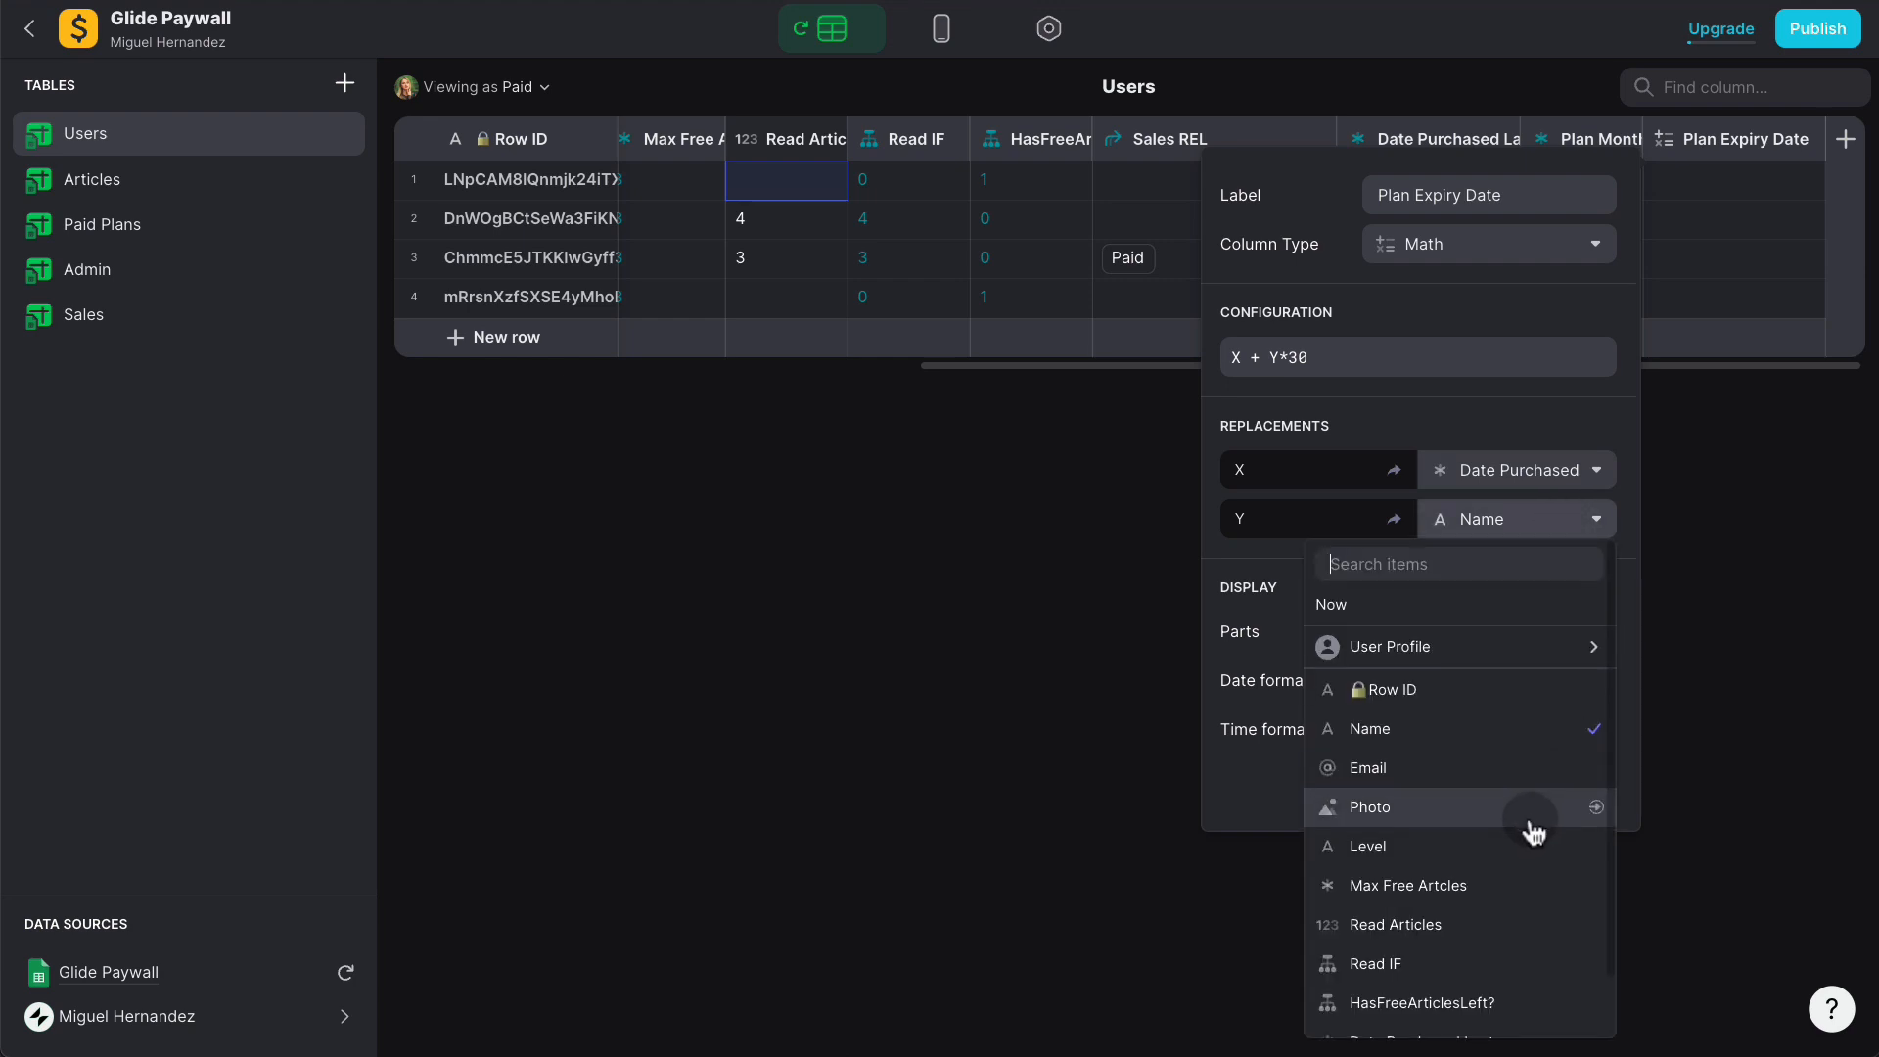
pyautogui.scroll(-3, 1532, 831)
pyautogui.click(1427, 1011)
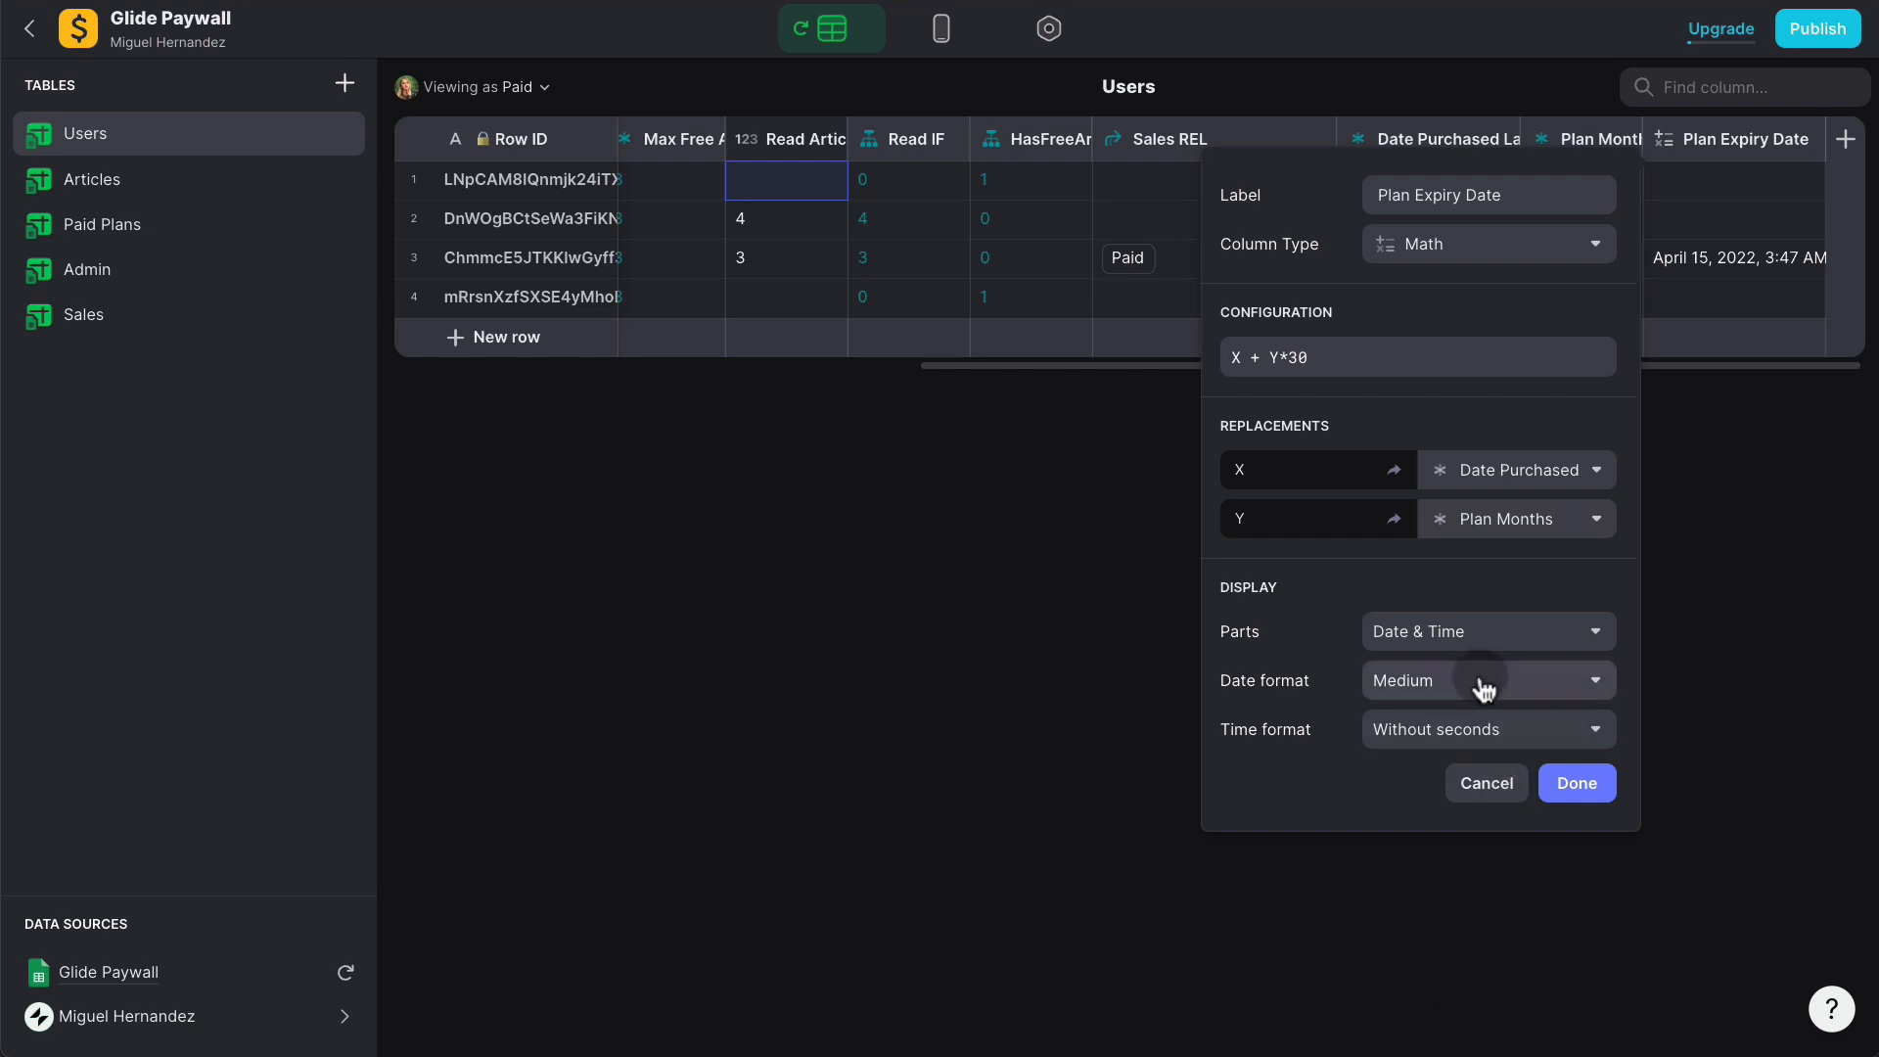
pyautogui.click(1573, 781)
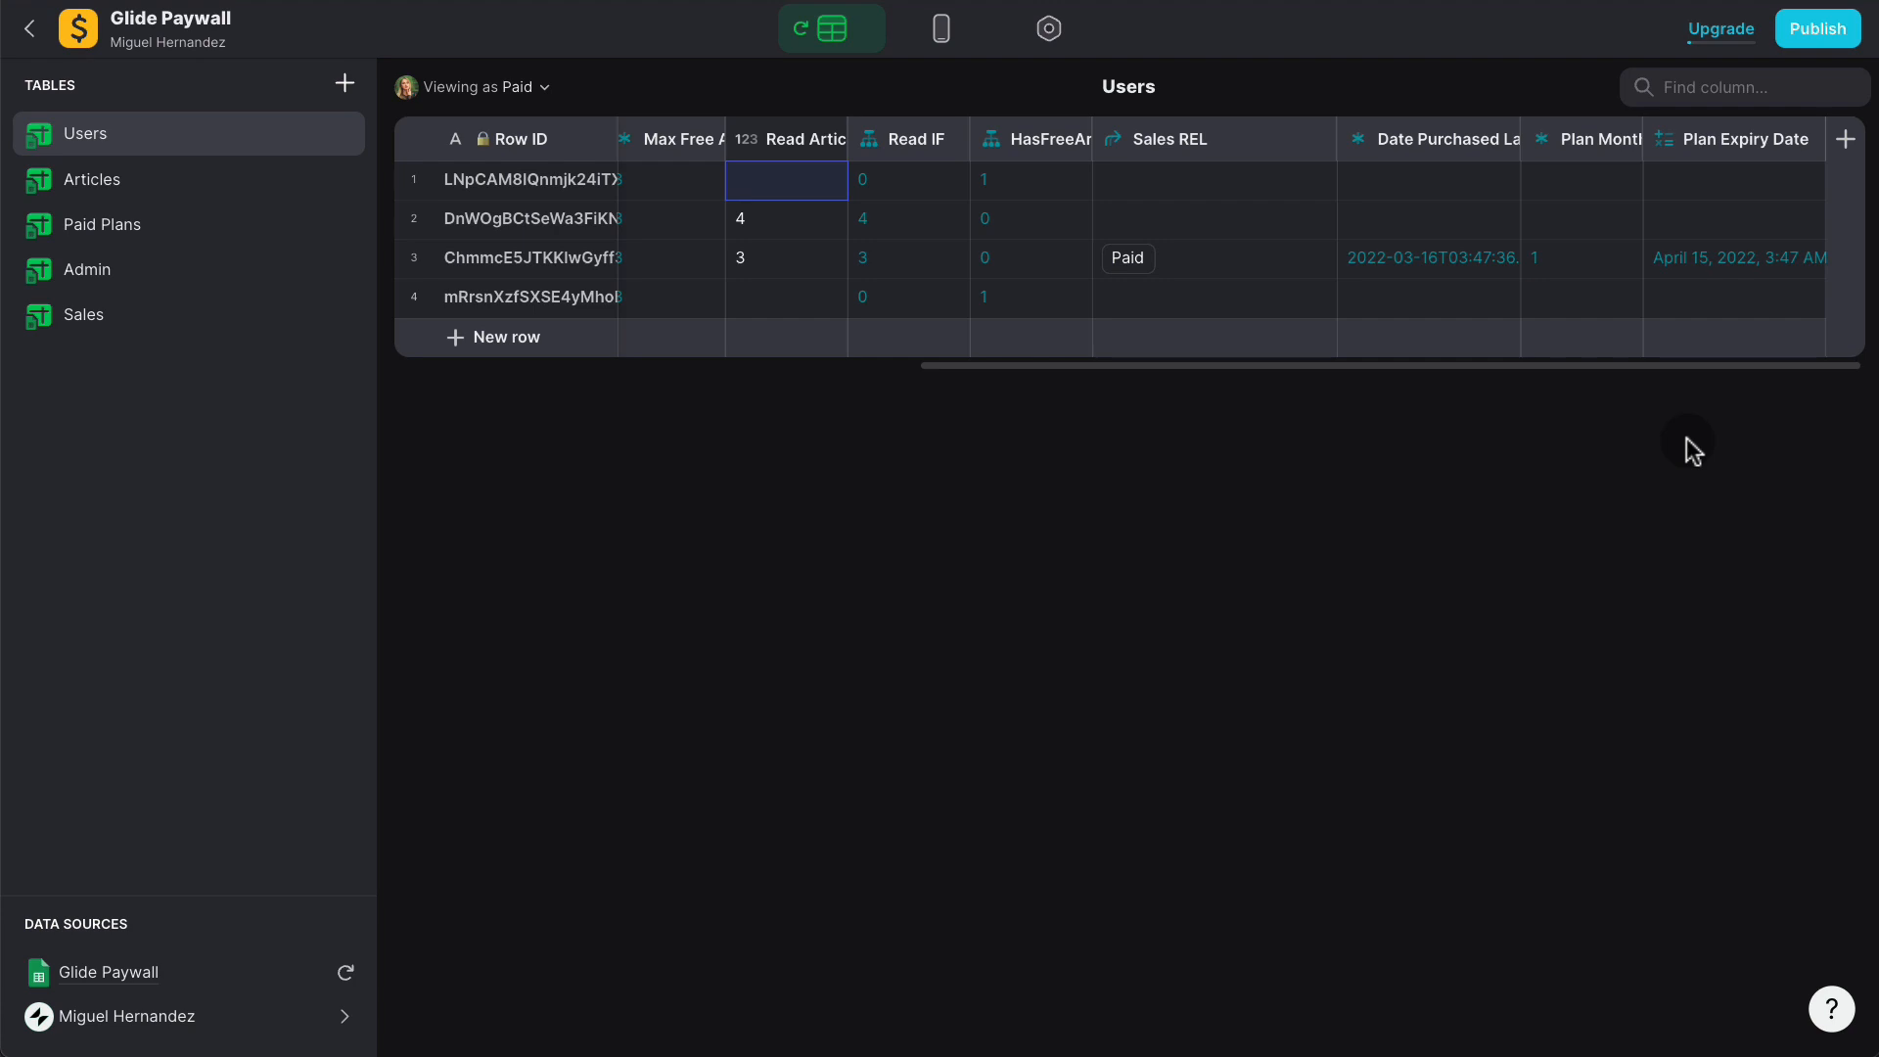
# Step: Add an If → Then → Else column named HasPaid? to the Users table
pyautogui.click(1846, 143)
pyautogui.write('H')
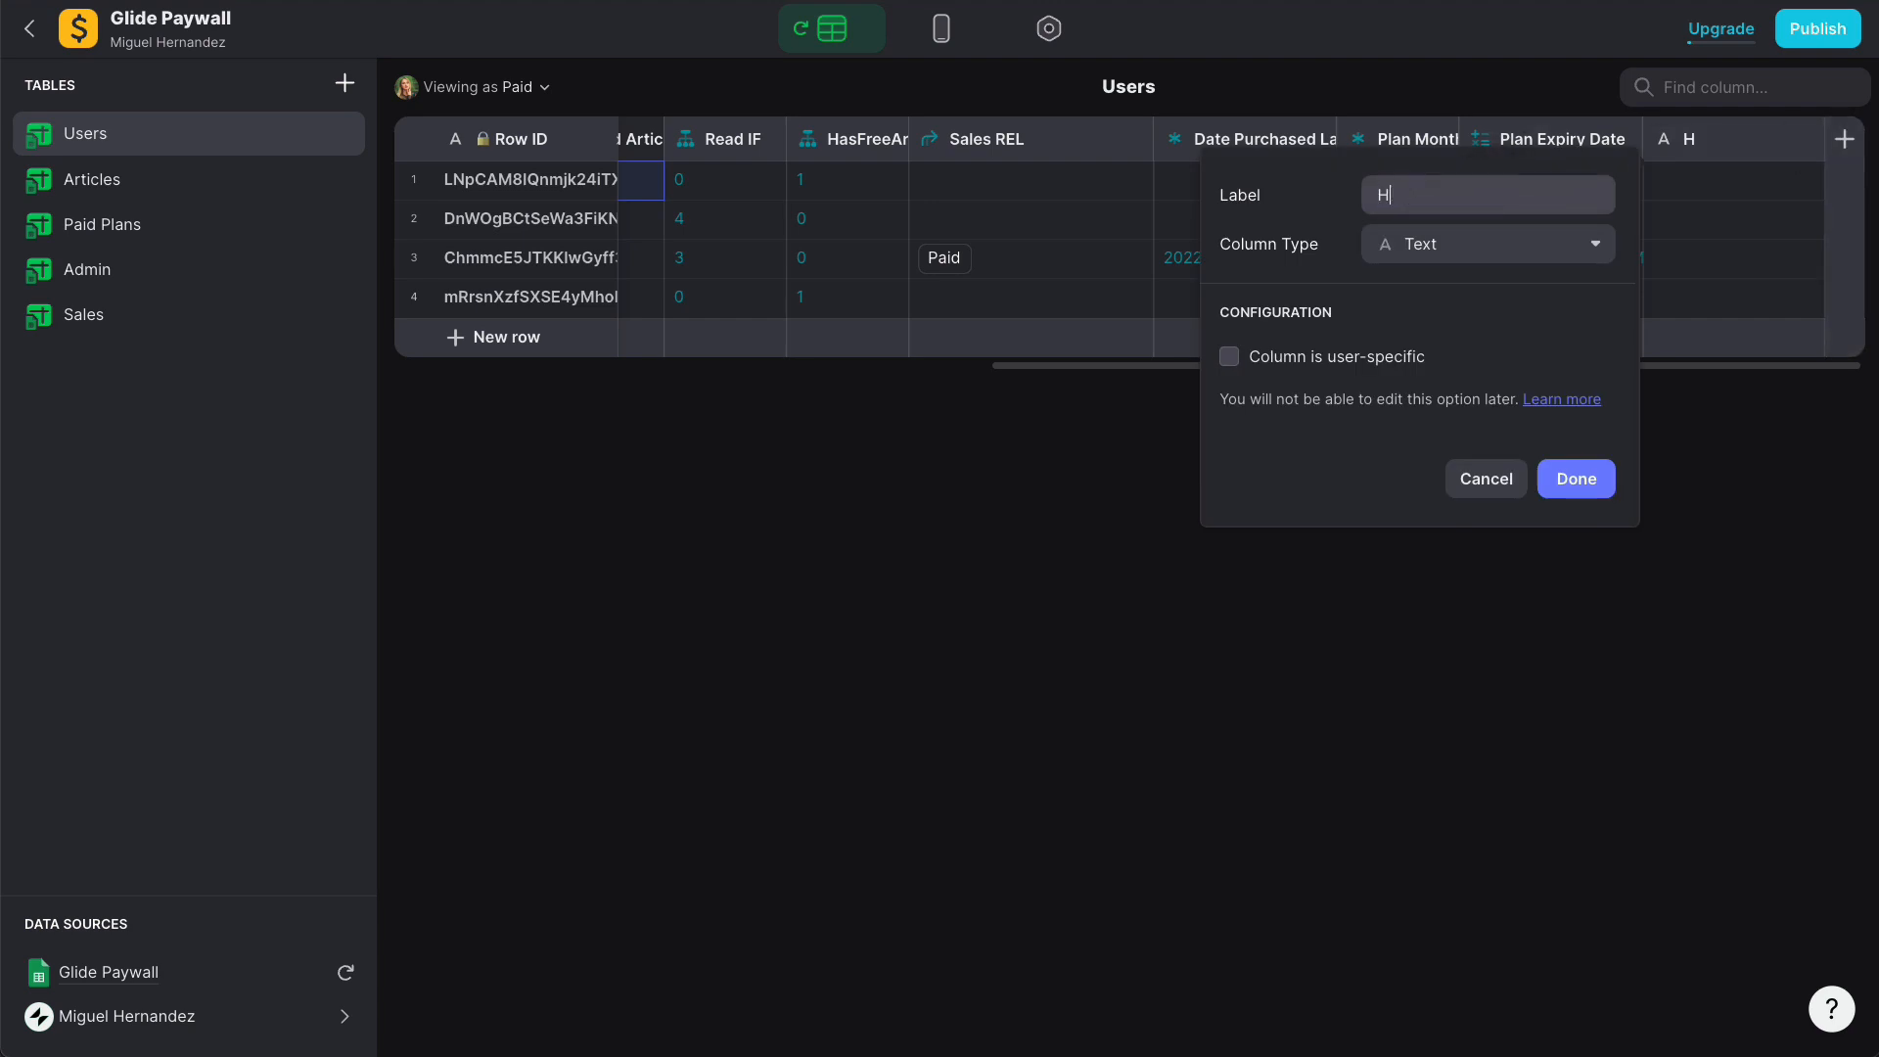
pyautogui.write('asPaid?')
pyautogui.click(1473, 257)
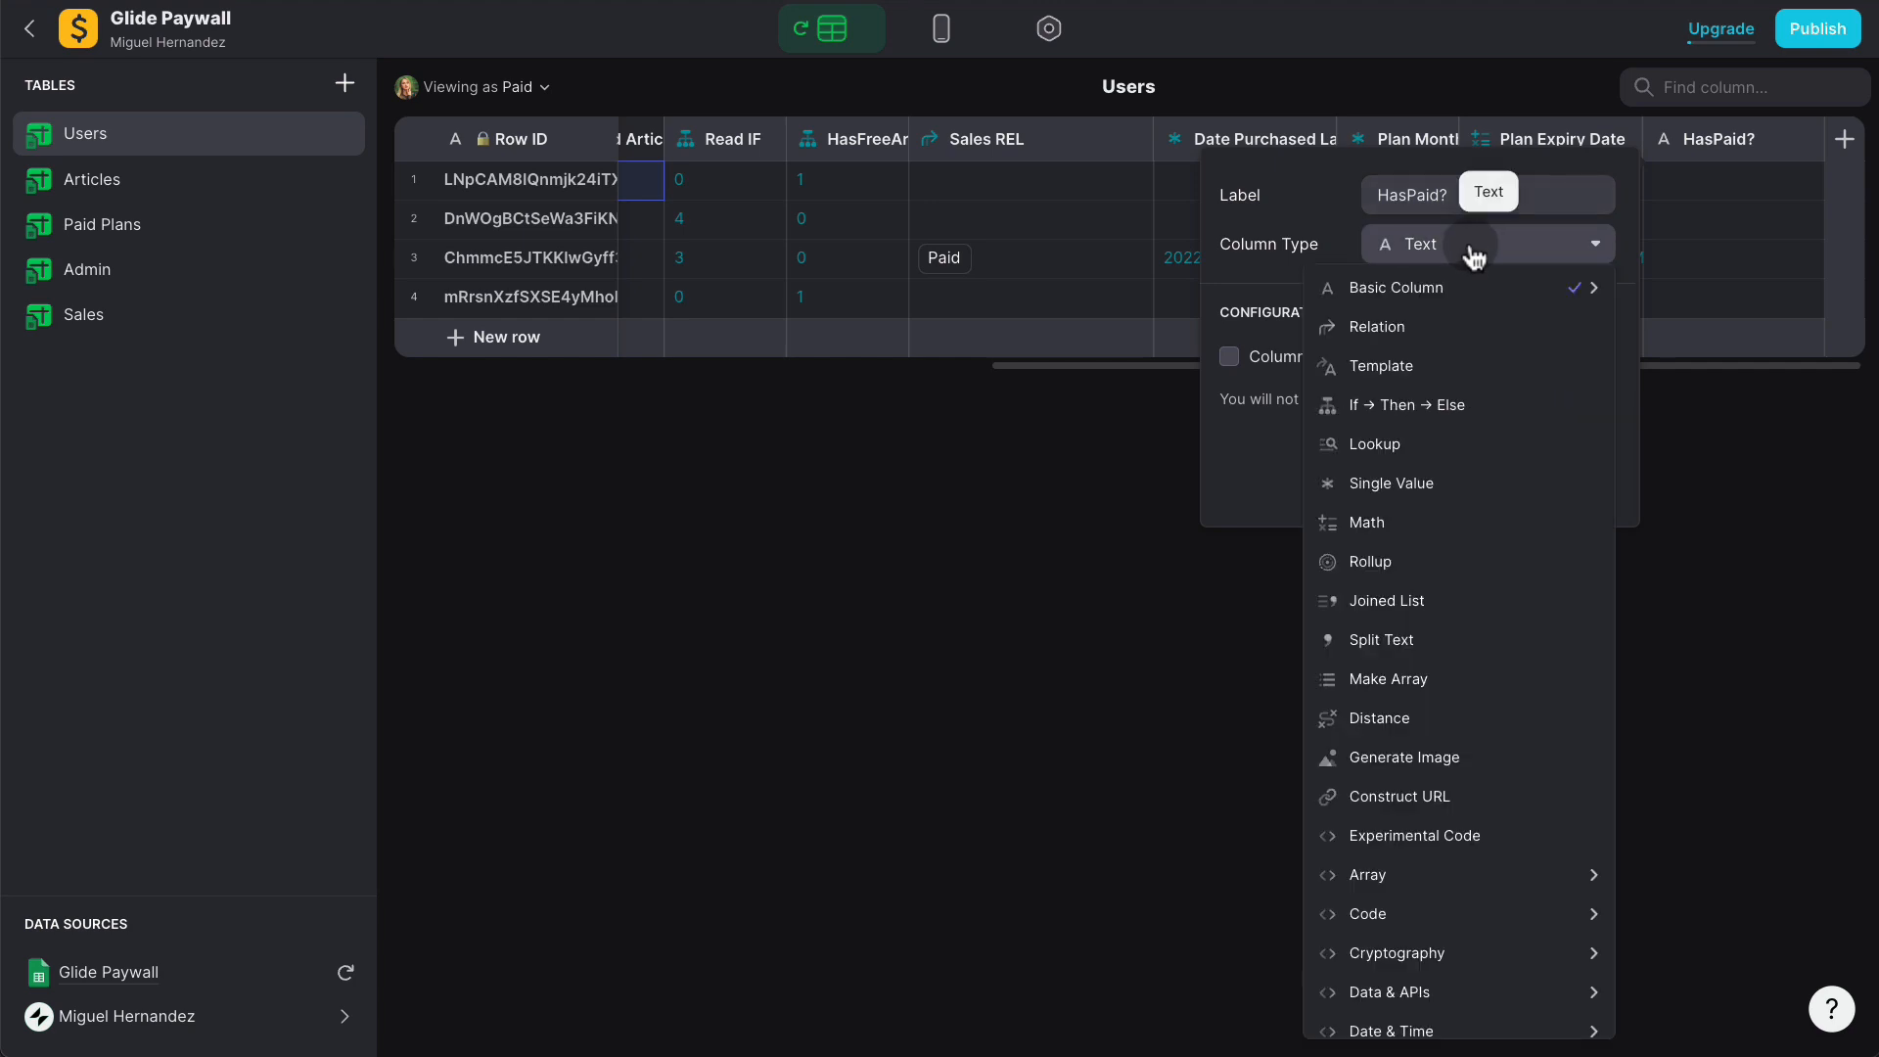
pyautogui.click(1446, 405)
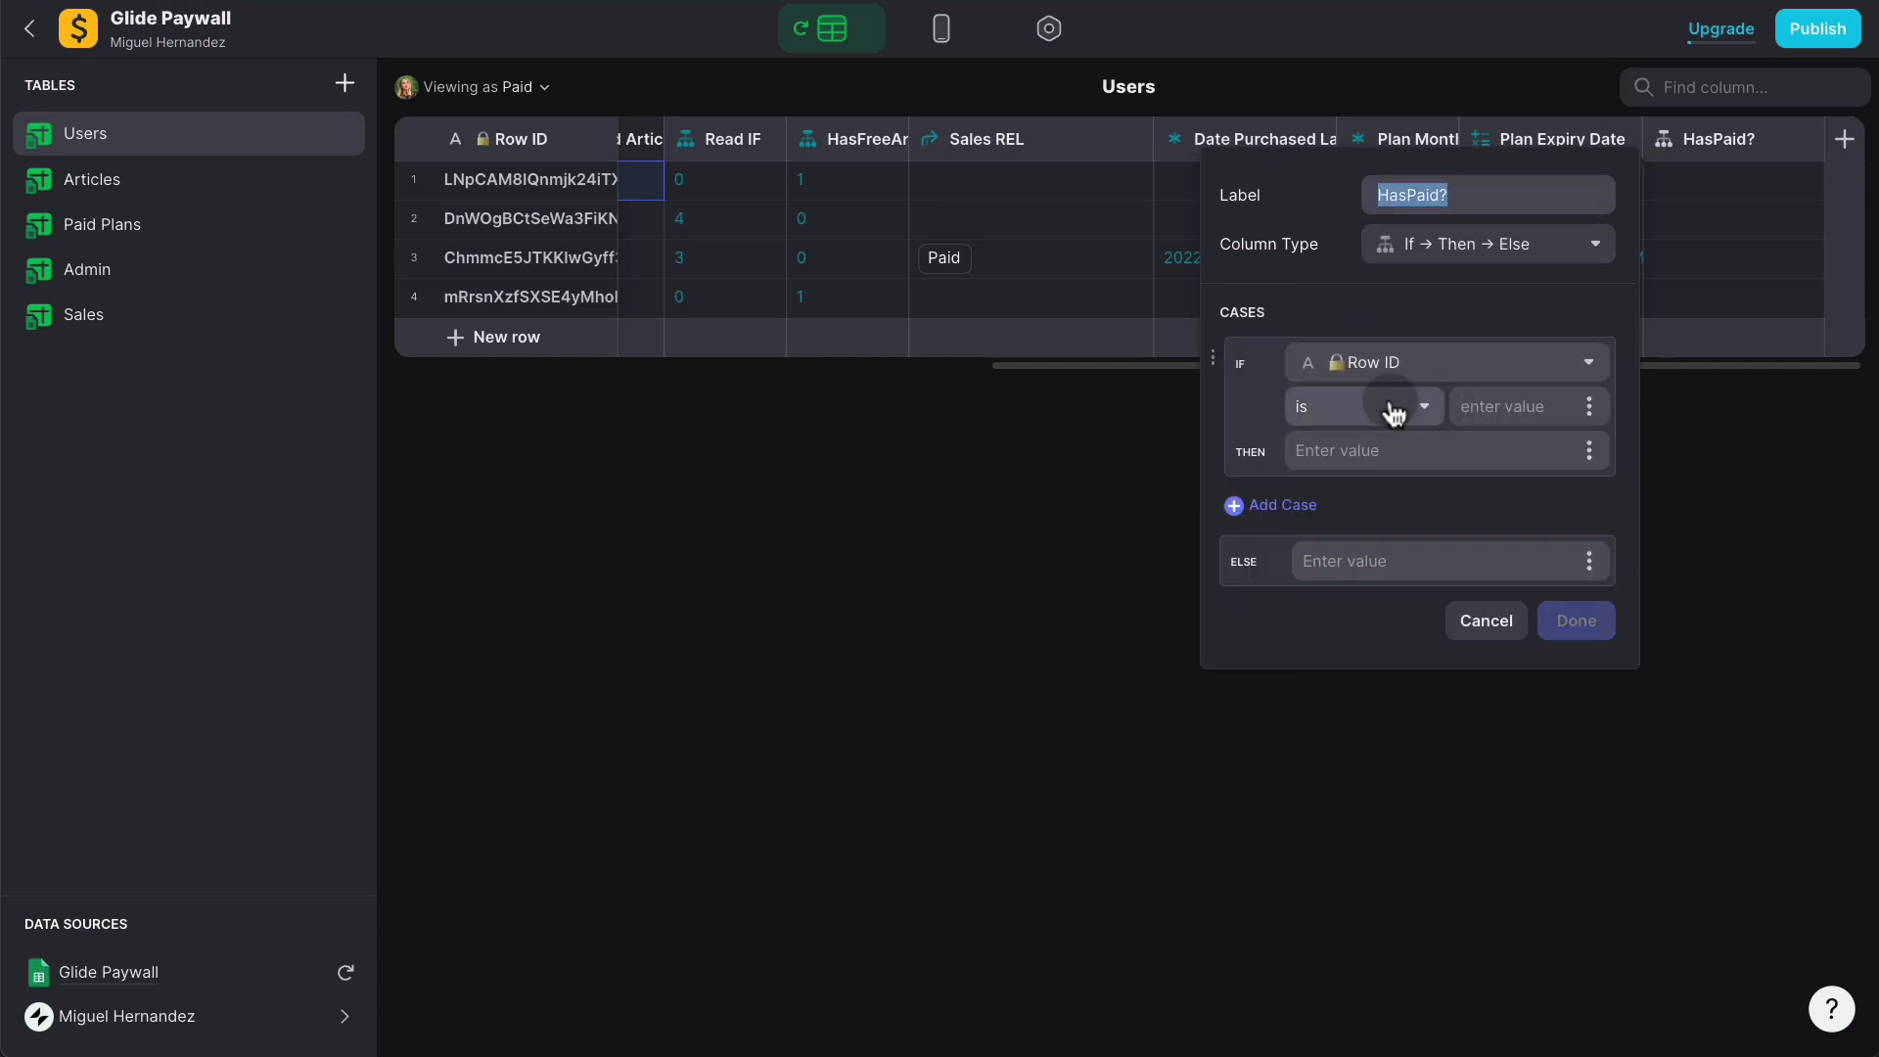
# Step: Configure HasPaid? to return 1 if Sales REL is not empty and 0 otherwise, and save the column
pyautogui.click(1392, 362)
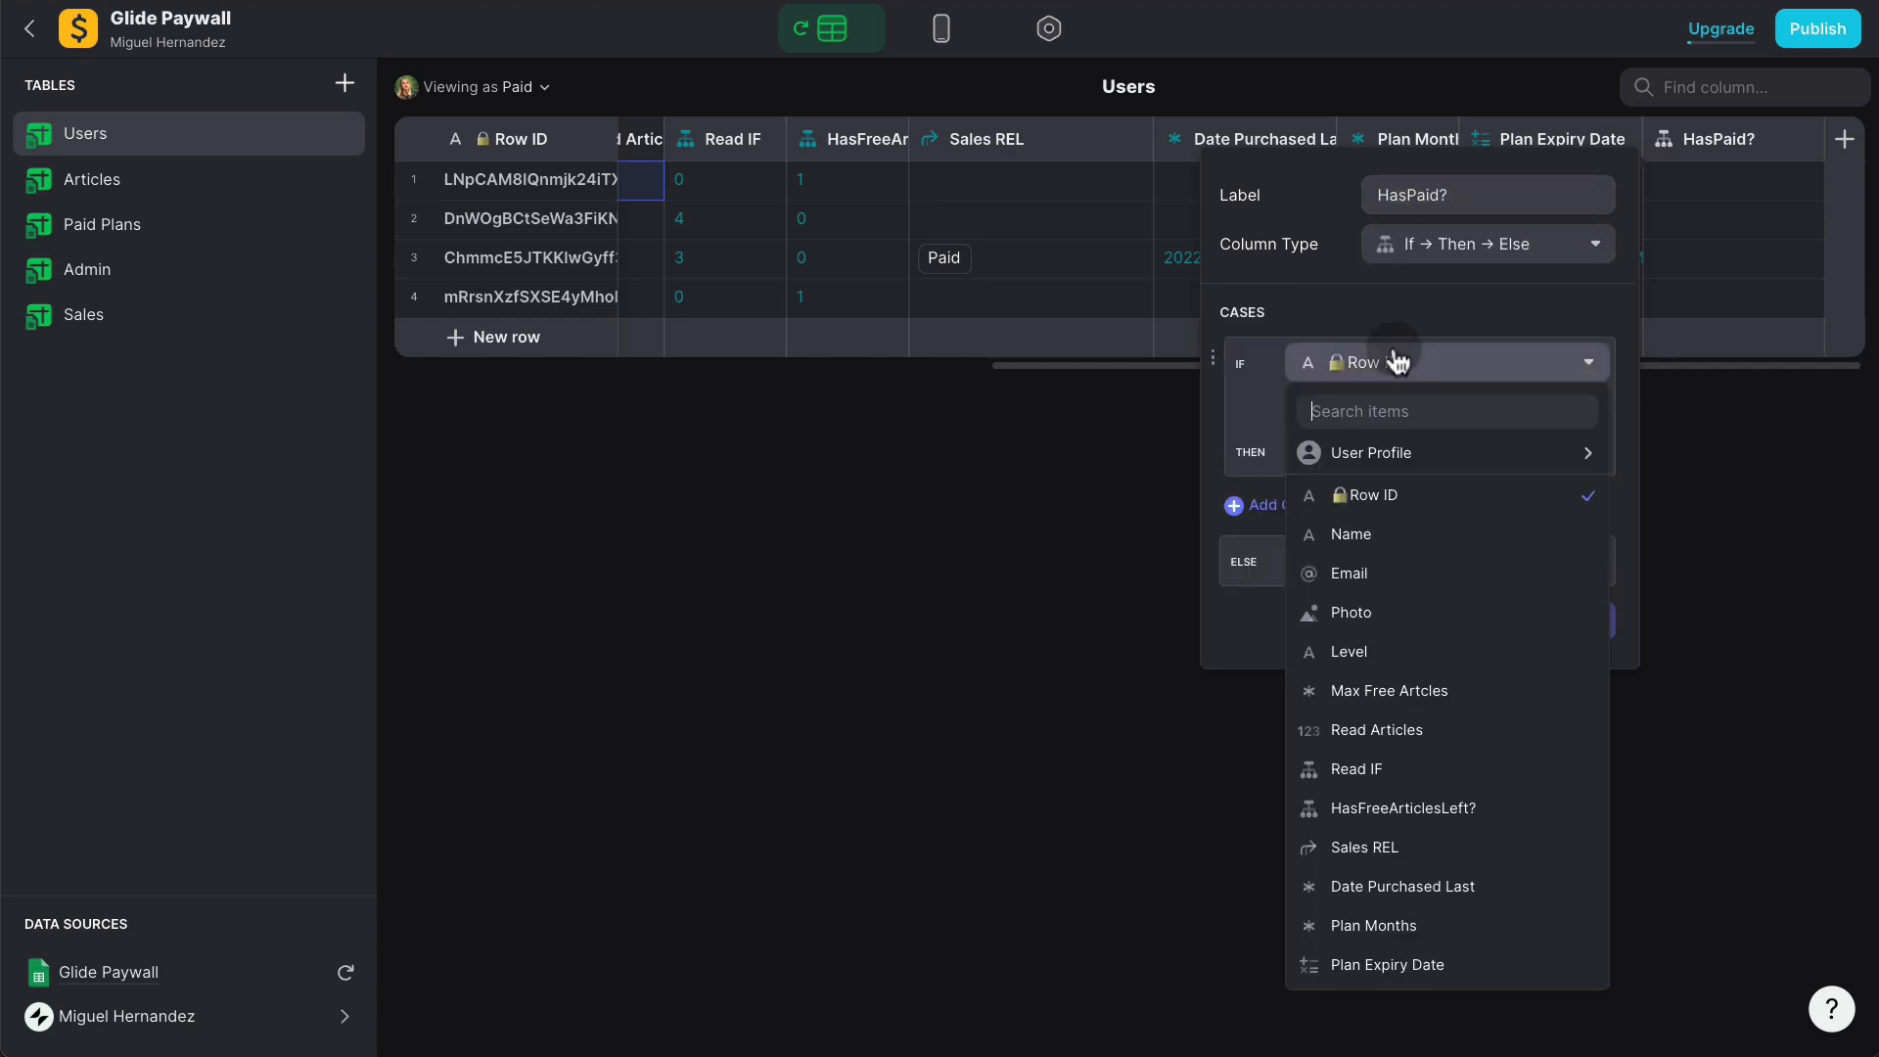
pyautogui.click(1418, 848)
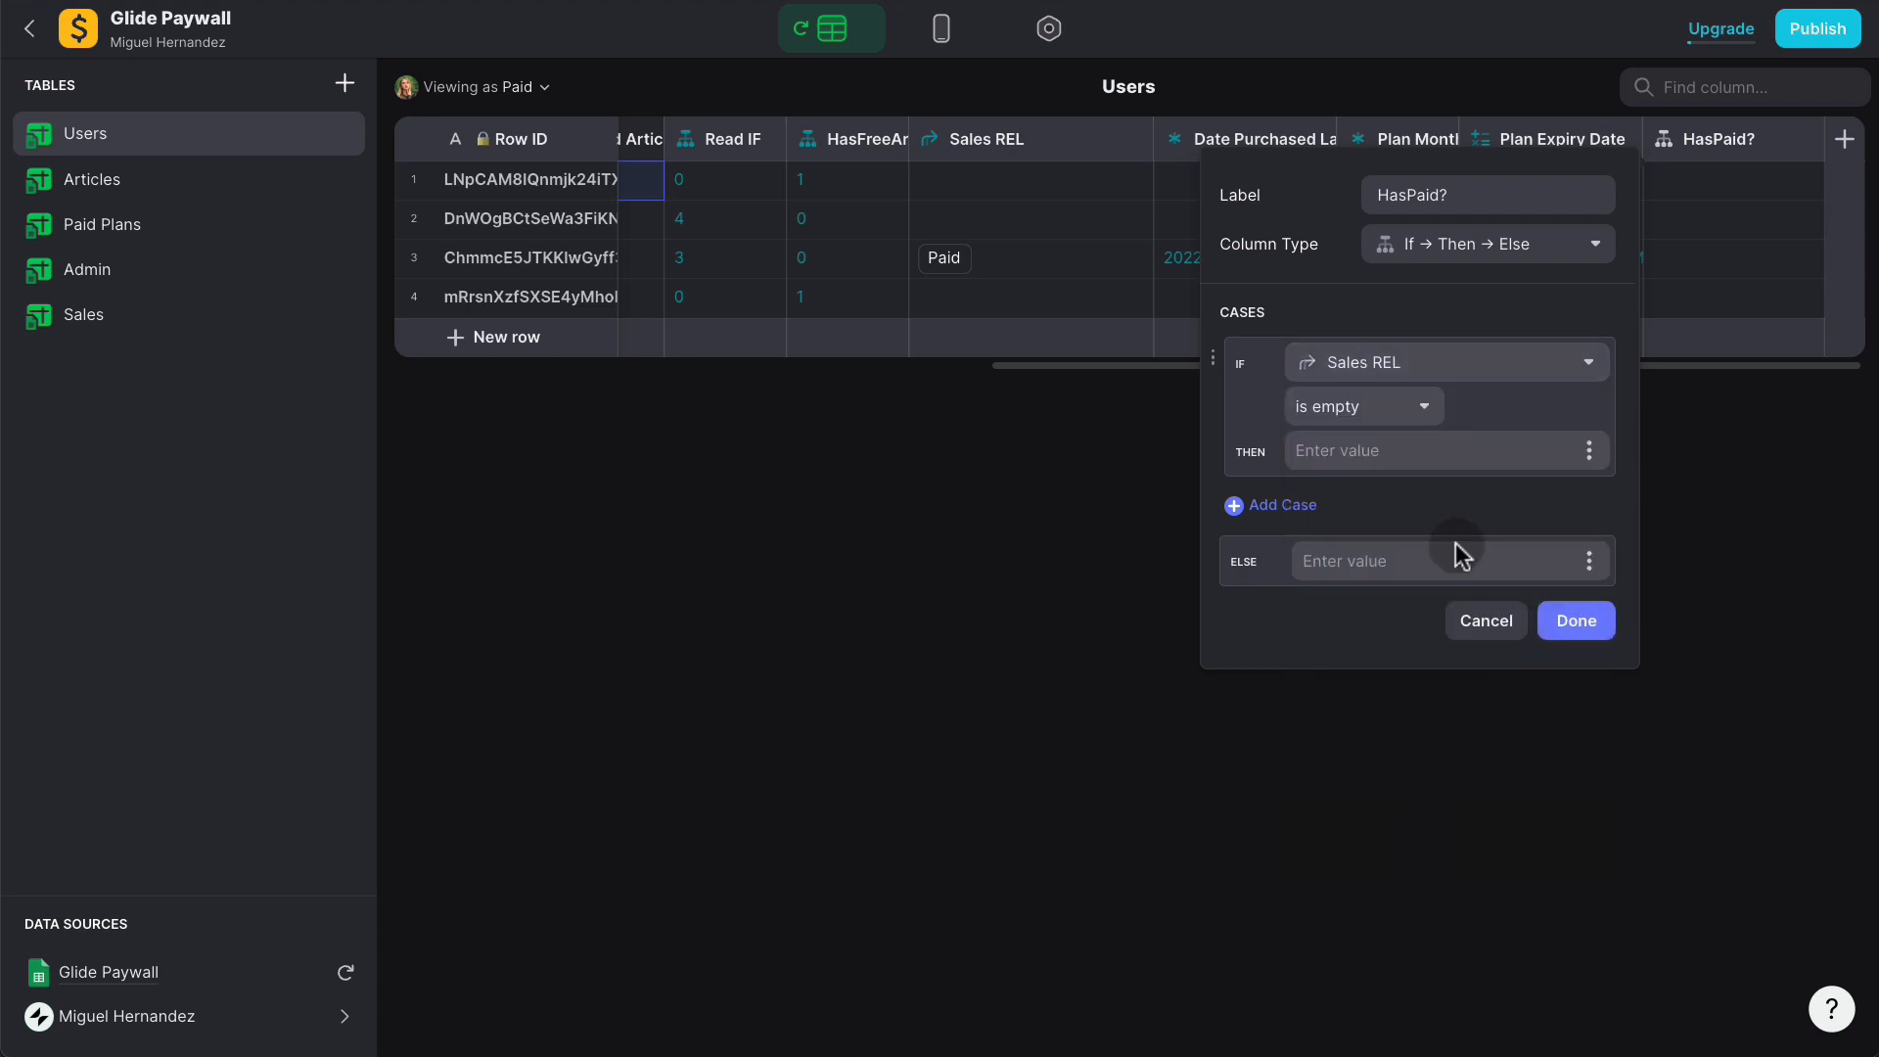
pyautogui.click(1422, 409)
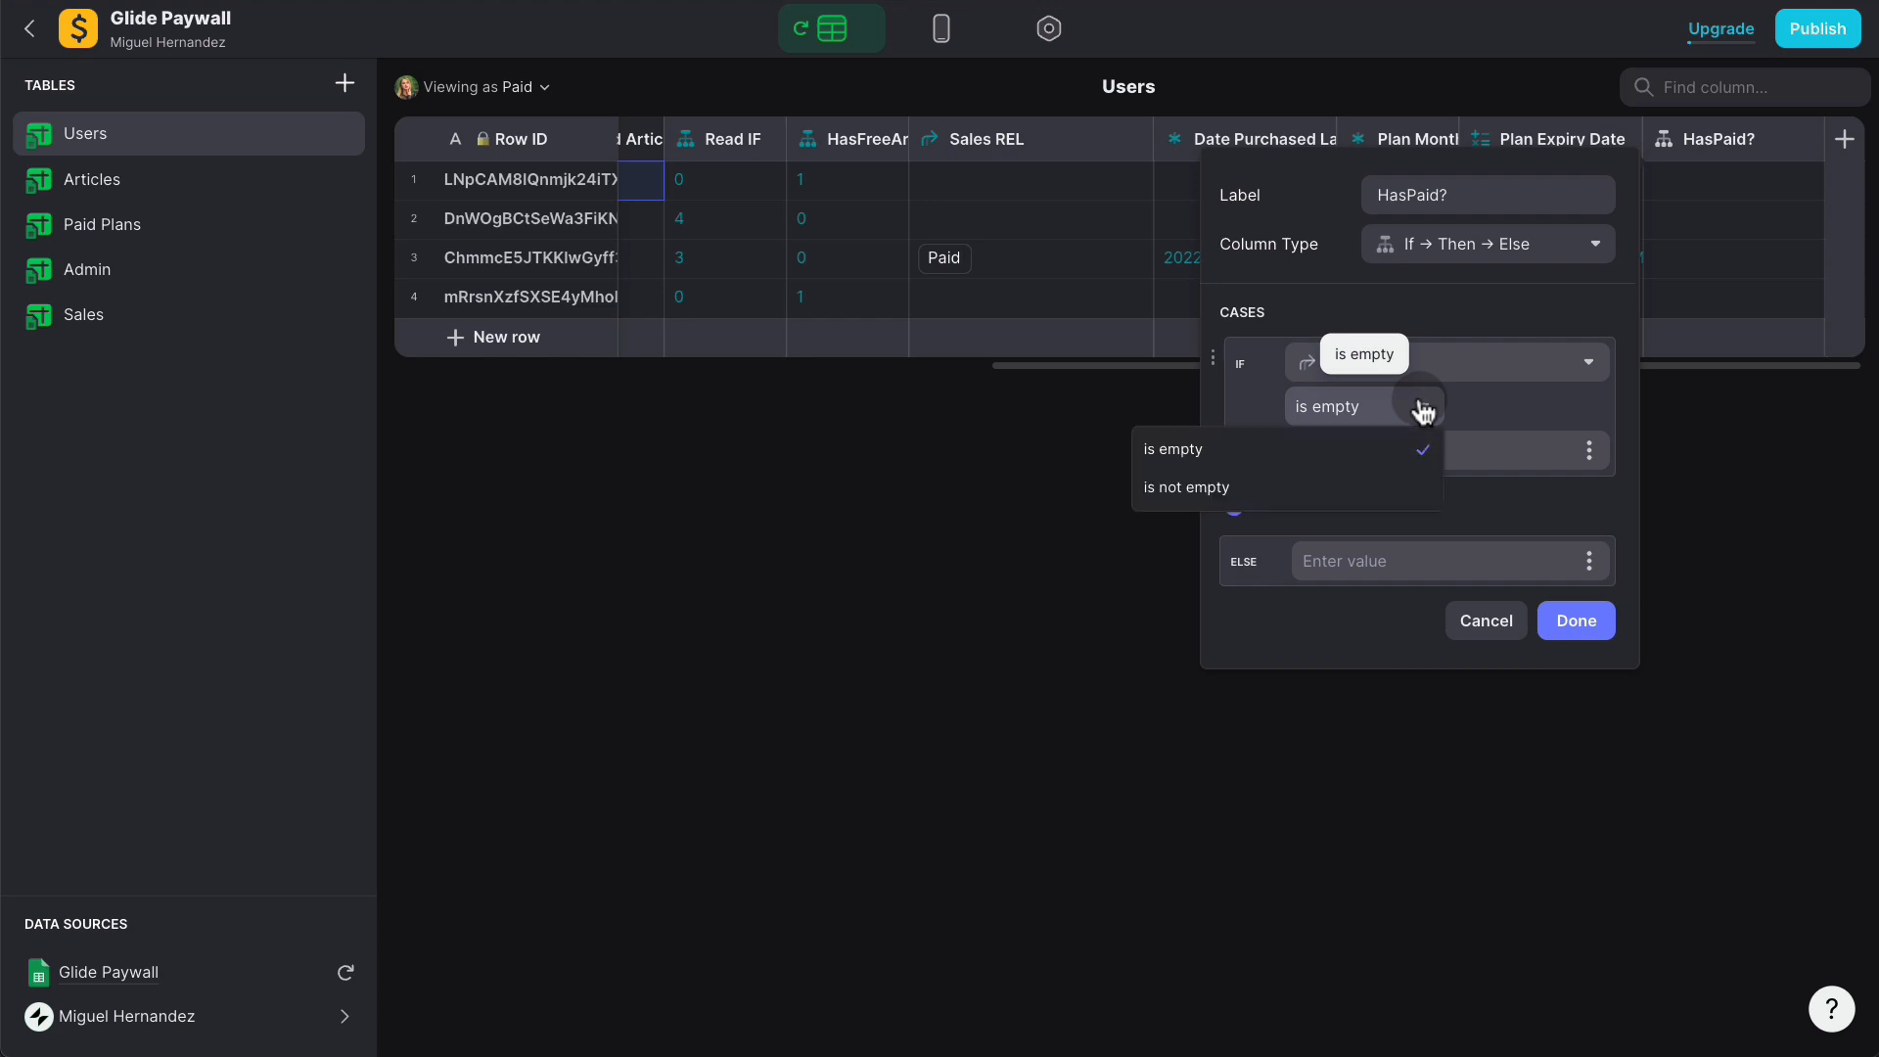
pyautogui.click(1360, 480)
pyautogui.click(1405, 449)
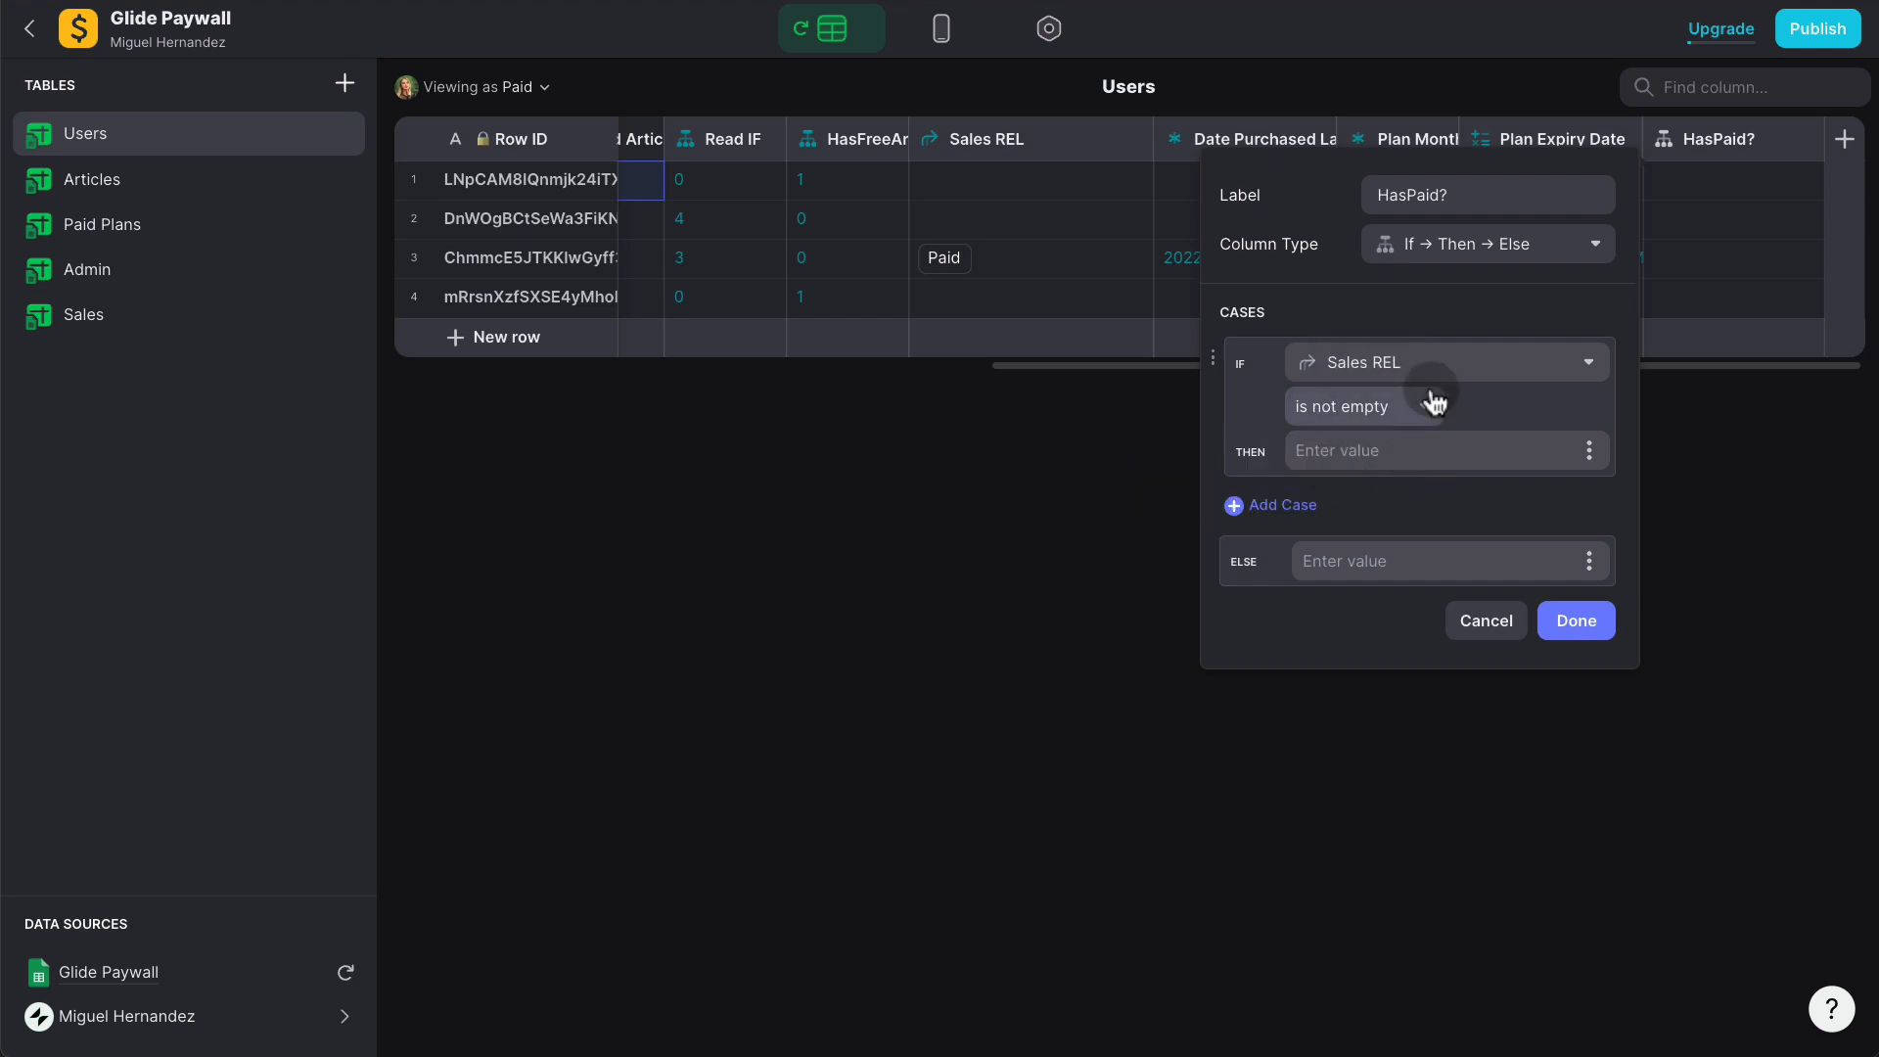
pyautogui.write('1')
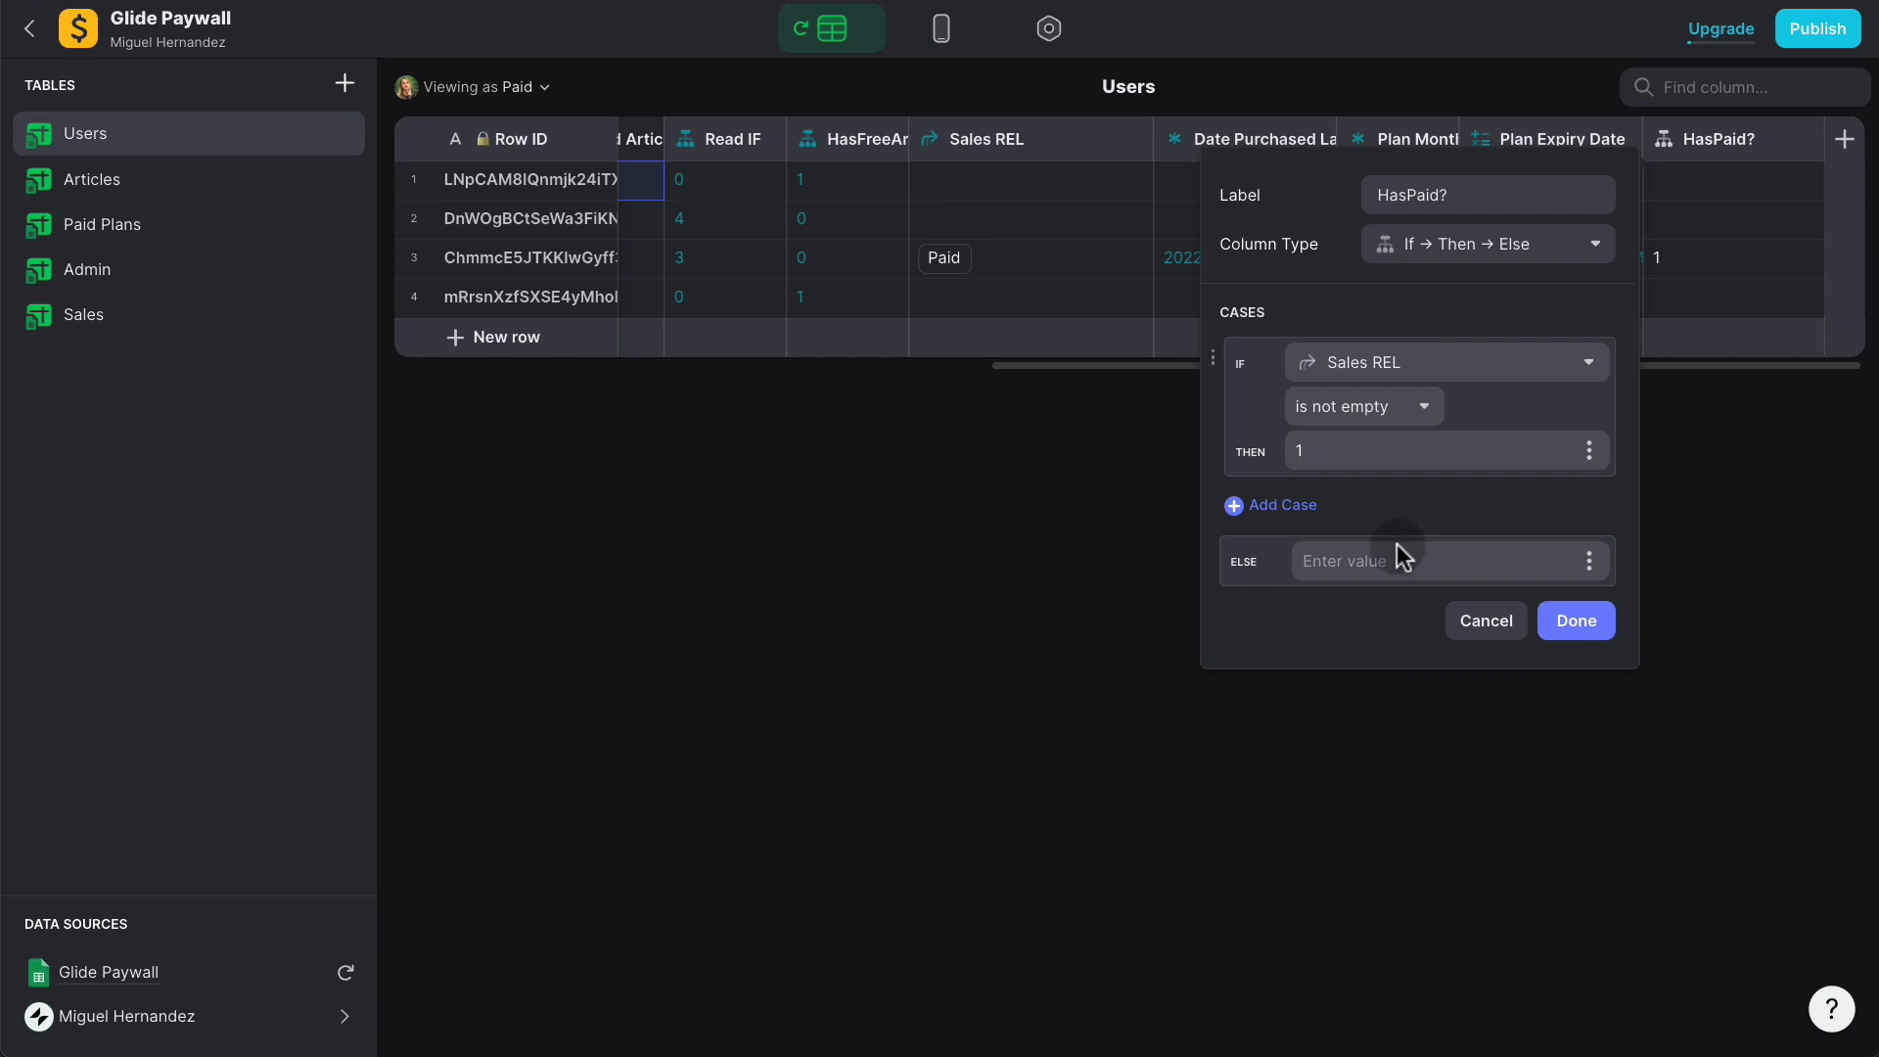
pyautogui.click(1386, 560)
pyautogui.write('0')
pyautogui.click(1578, 624)
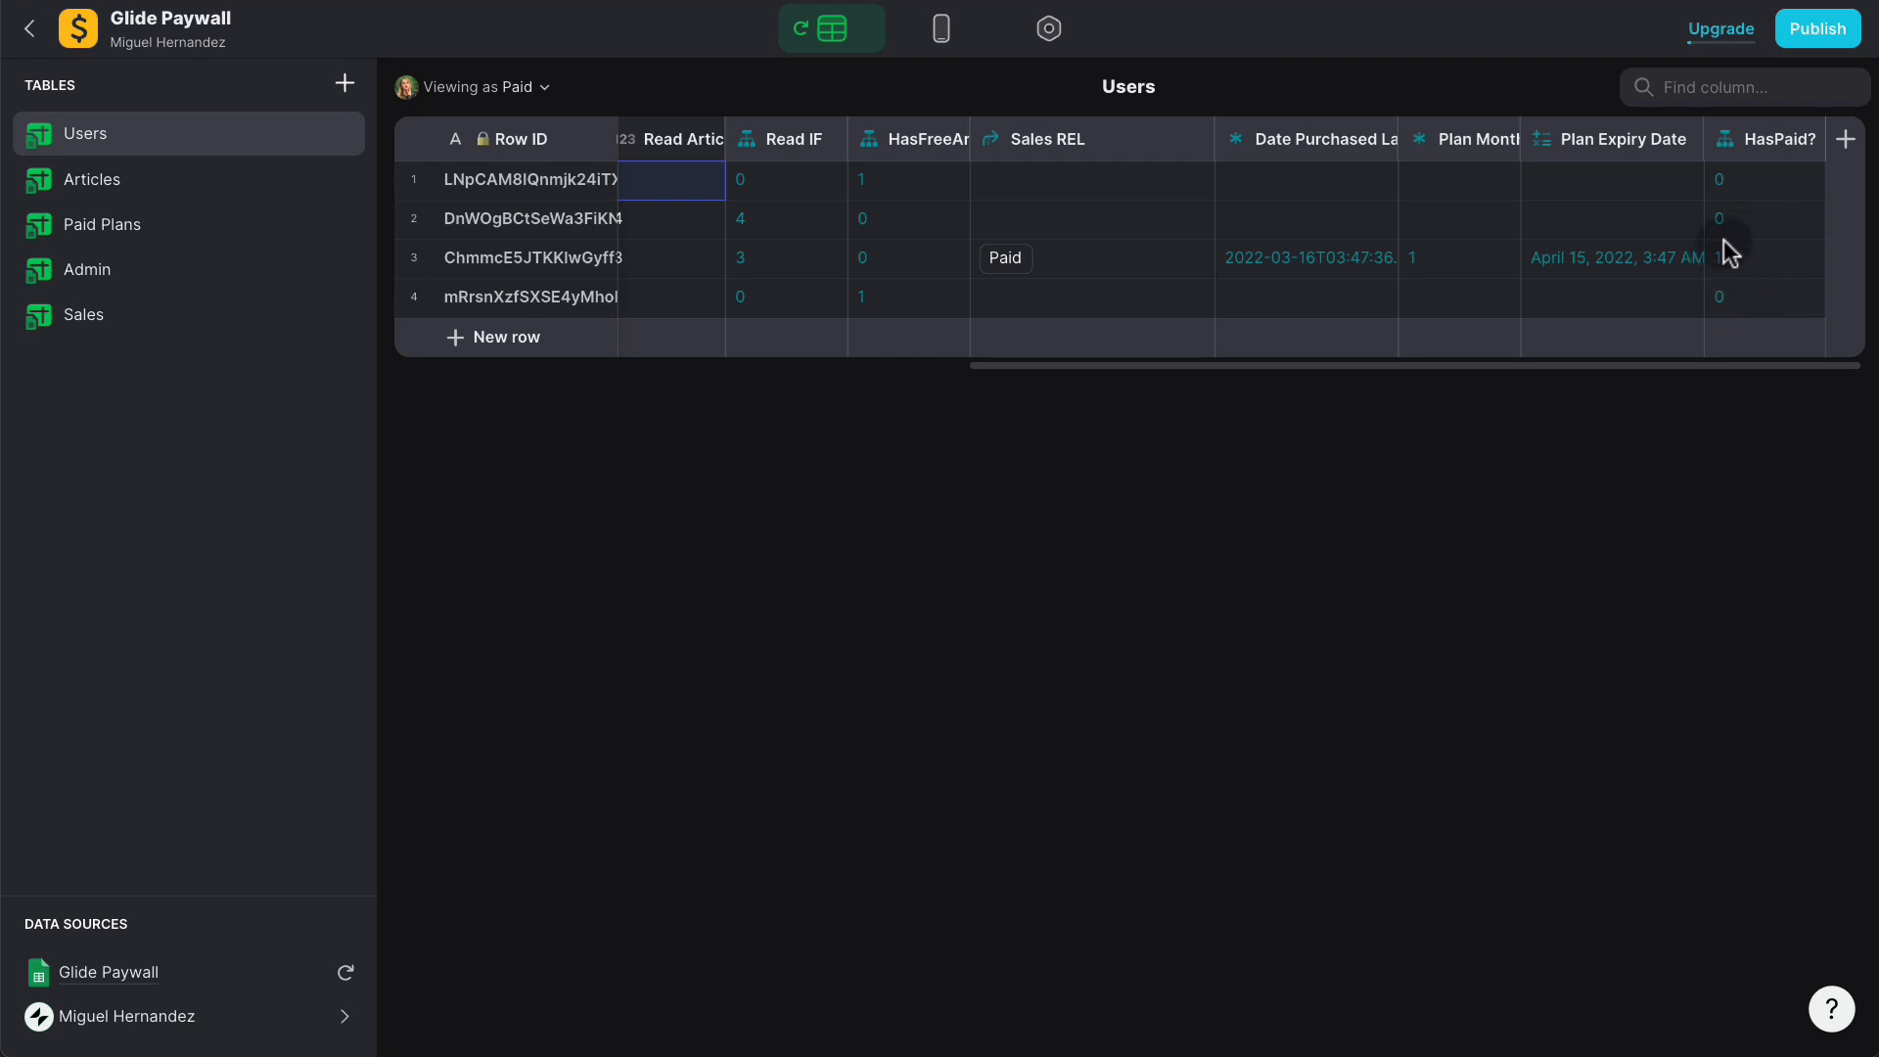
# Step: Add an If → Then → Else column named IsNotExpired? to the Users table
pyautogui.click(1846, 140)
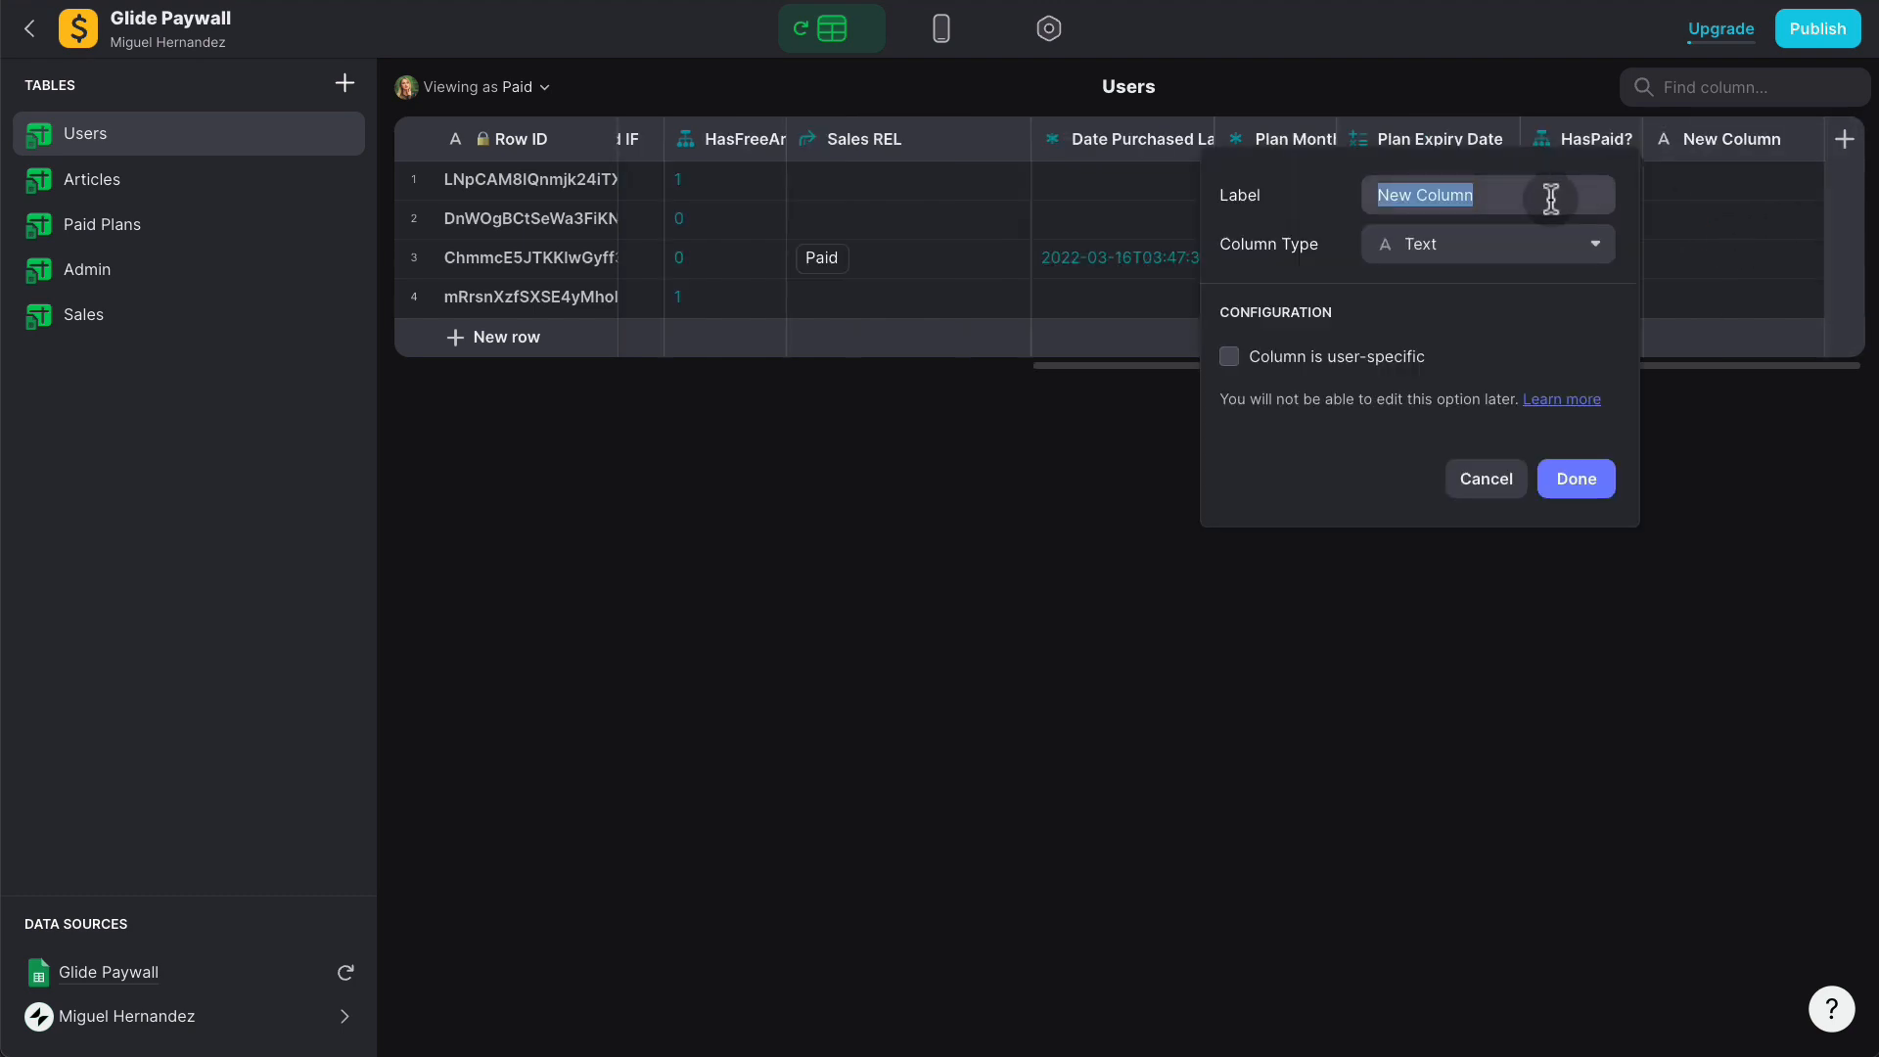
pyautogui.write('IsN')
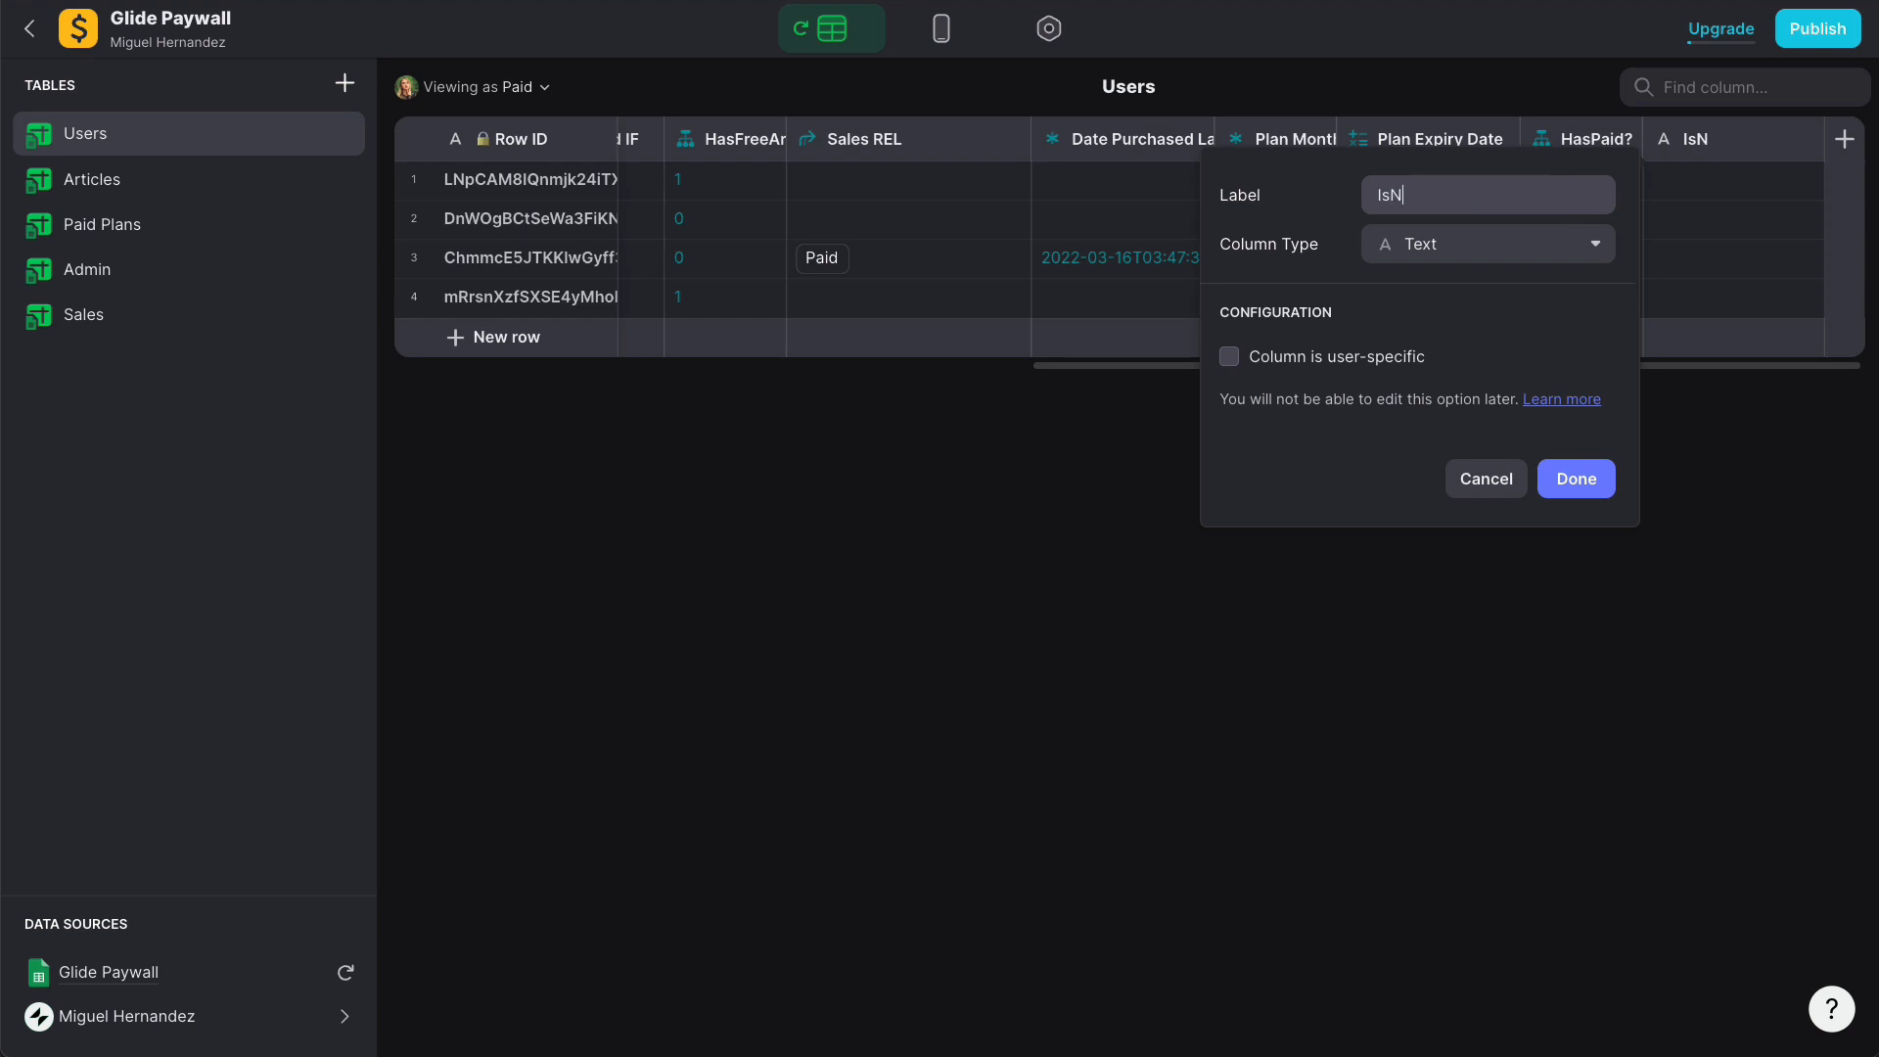
pyautogui.write('otExpired?')
pyautogui.click(1523, 245)
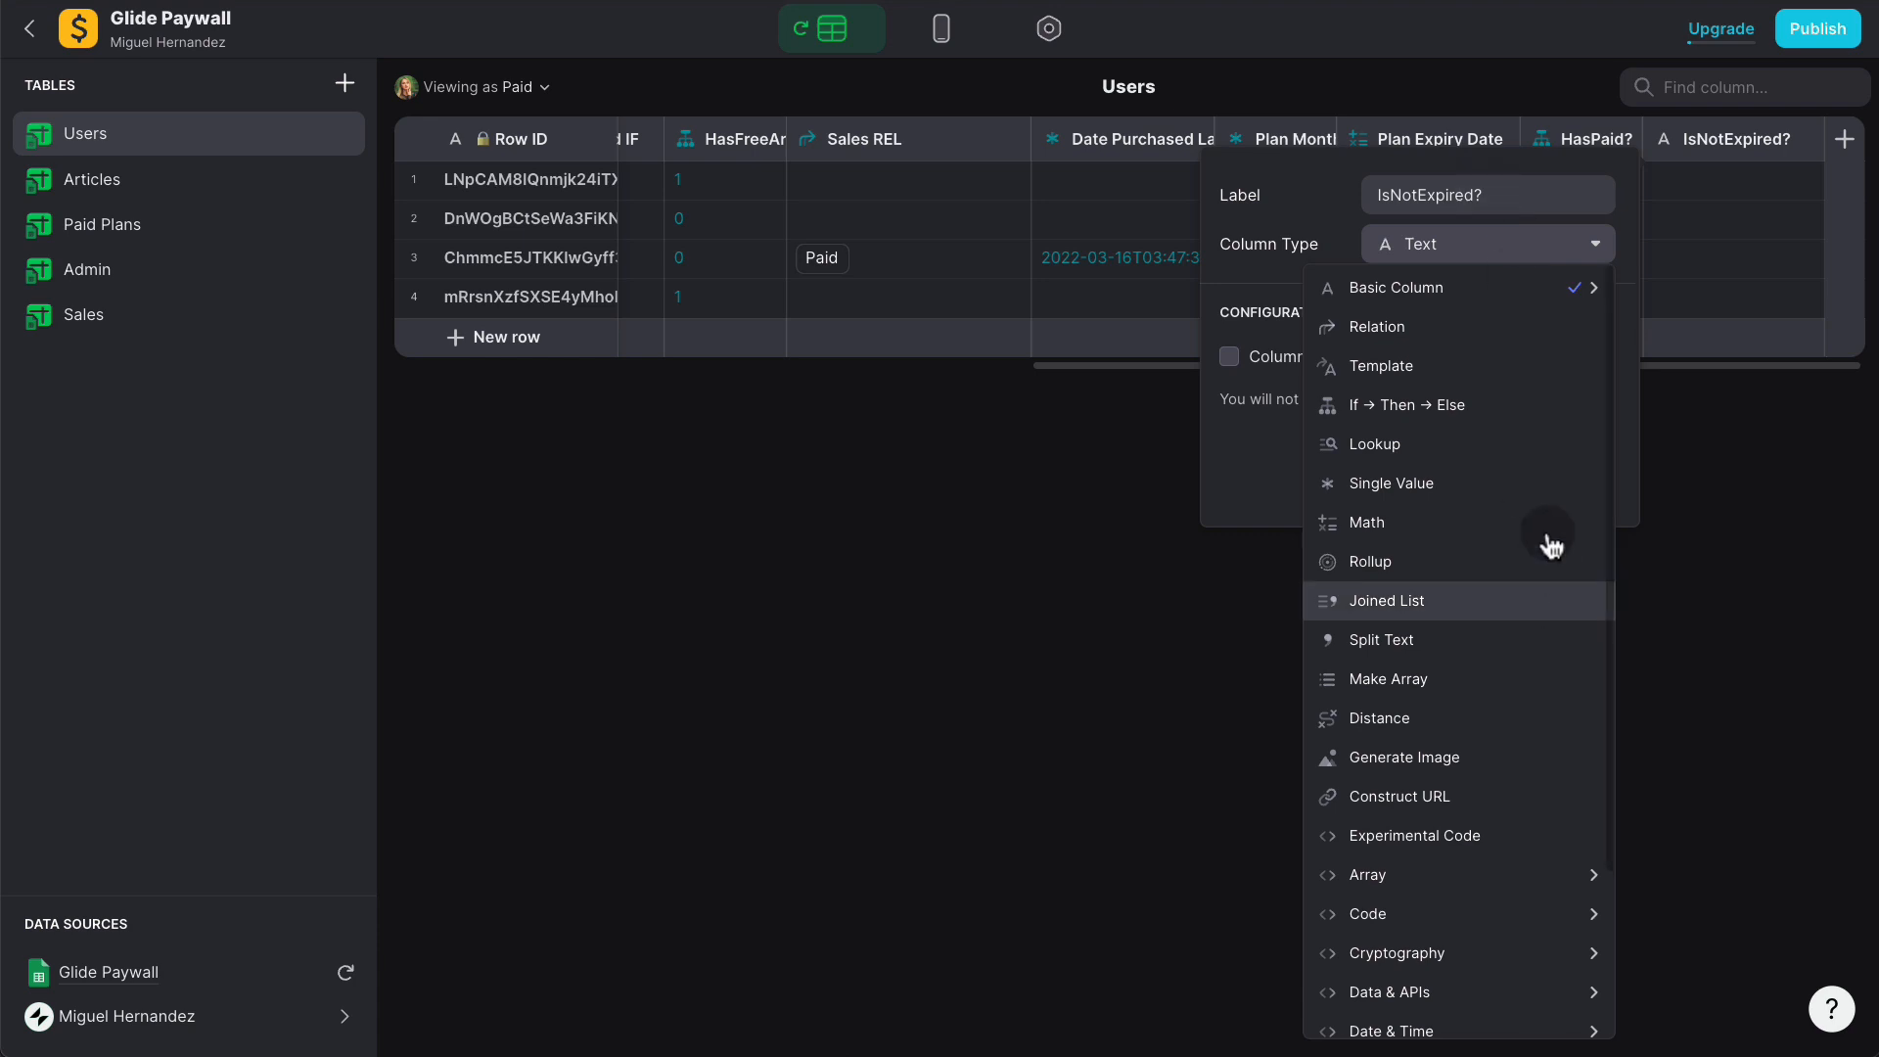
pyautogui.click(1458, 409)
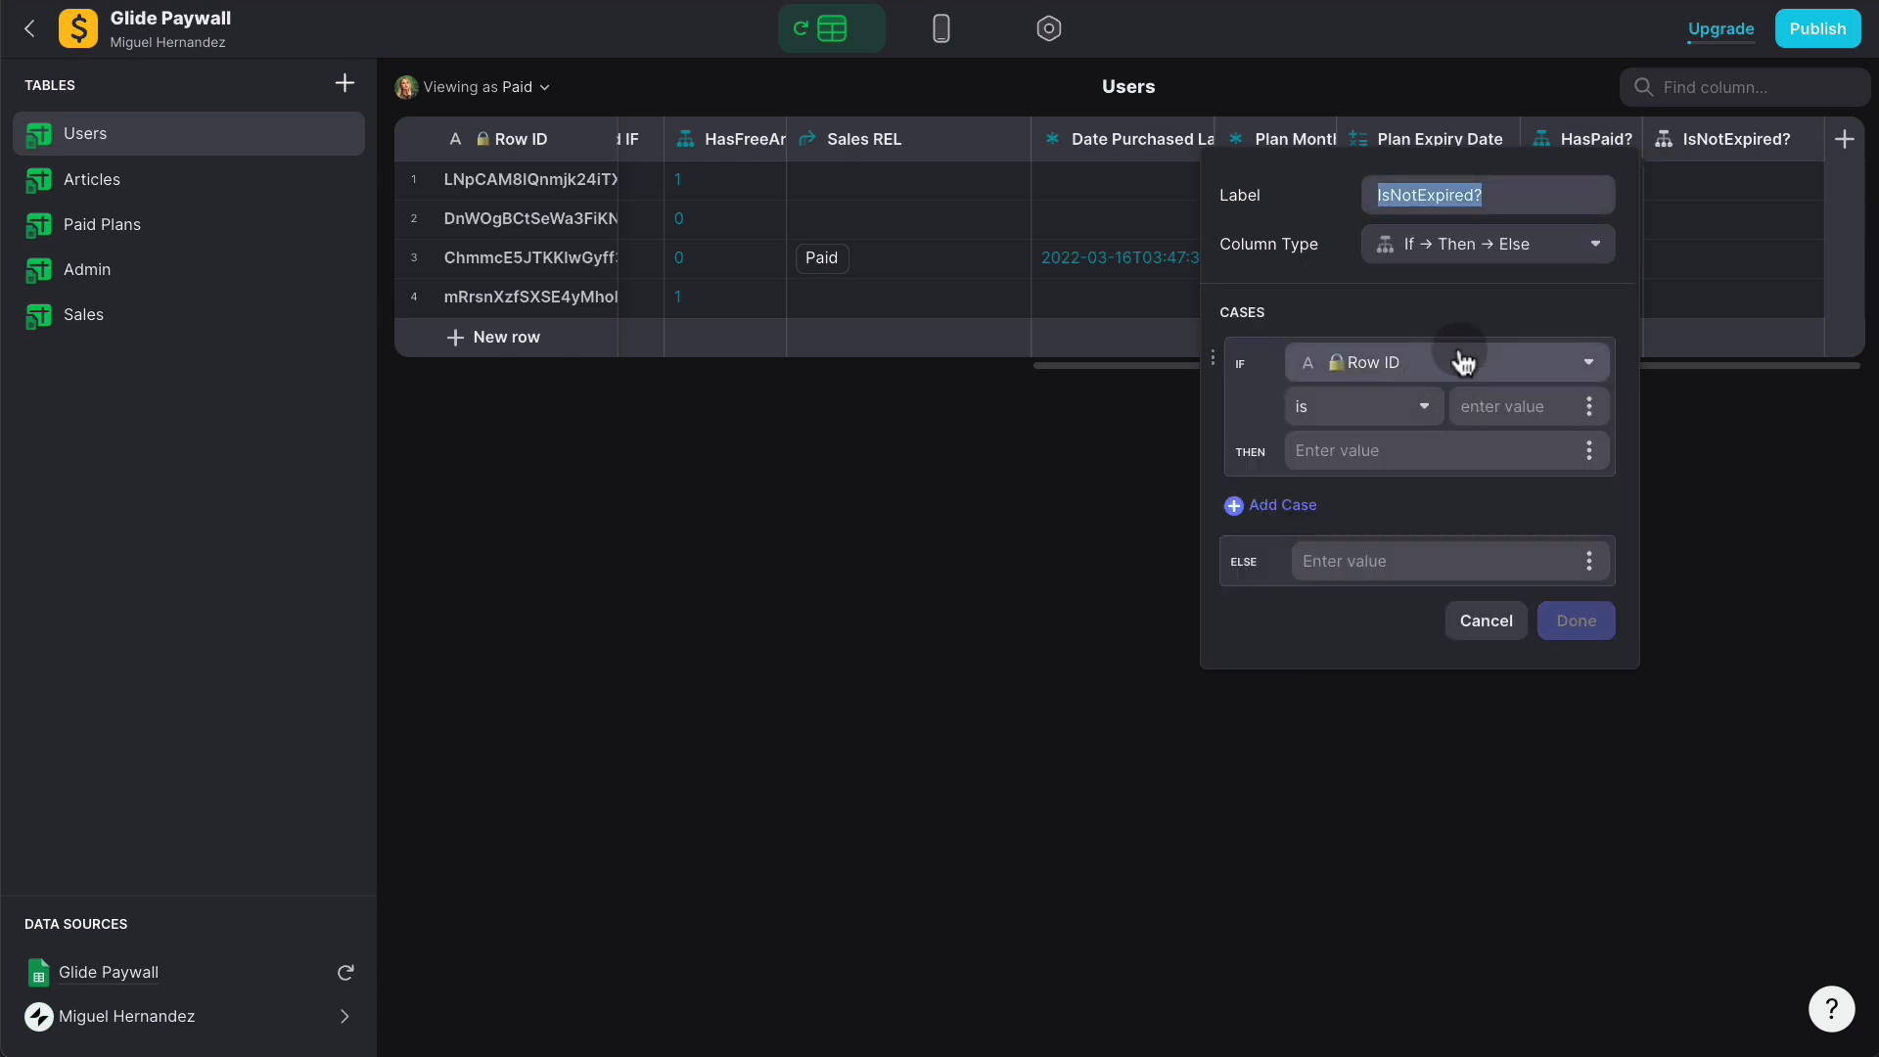
# Step: Configure IsNotExpired? to return 1 if Plan Expiry Date is after today and 0 otherwise, and save the column
pyautogui.click(1454, 362)
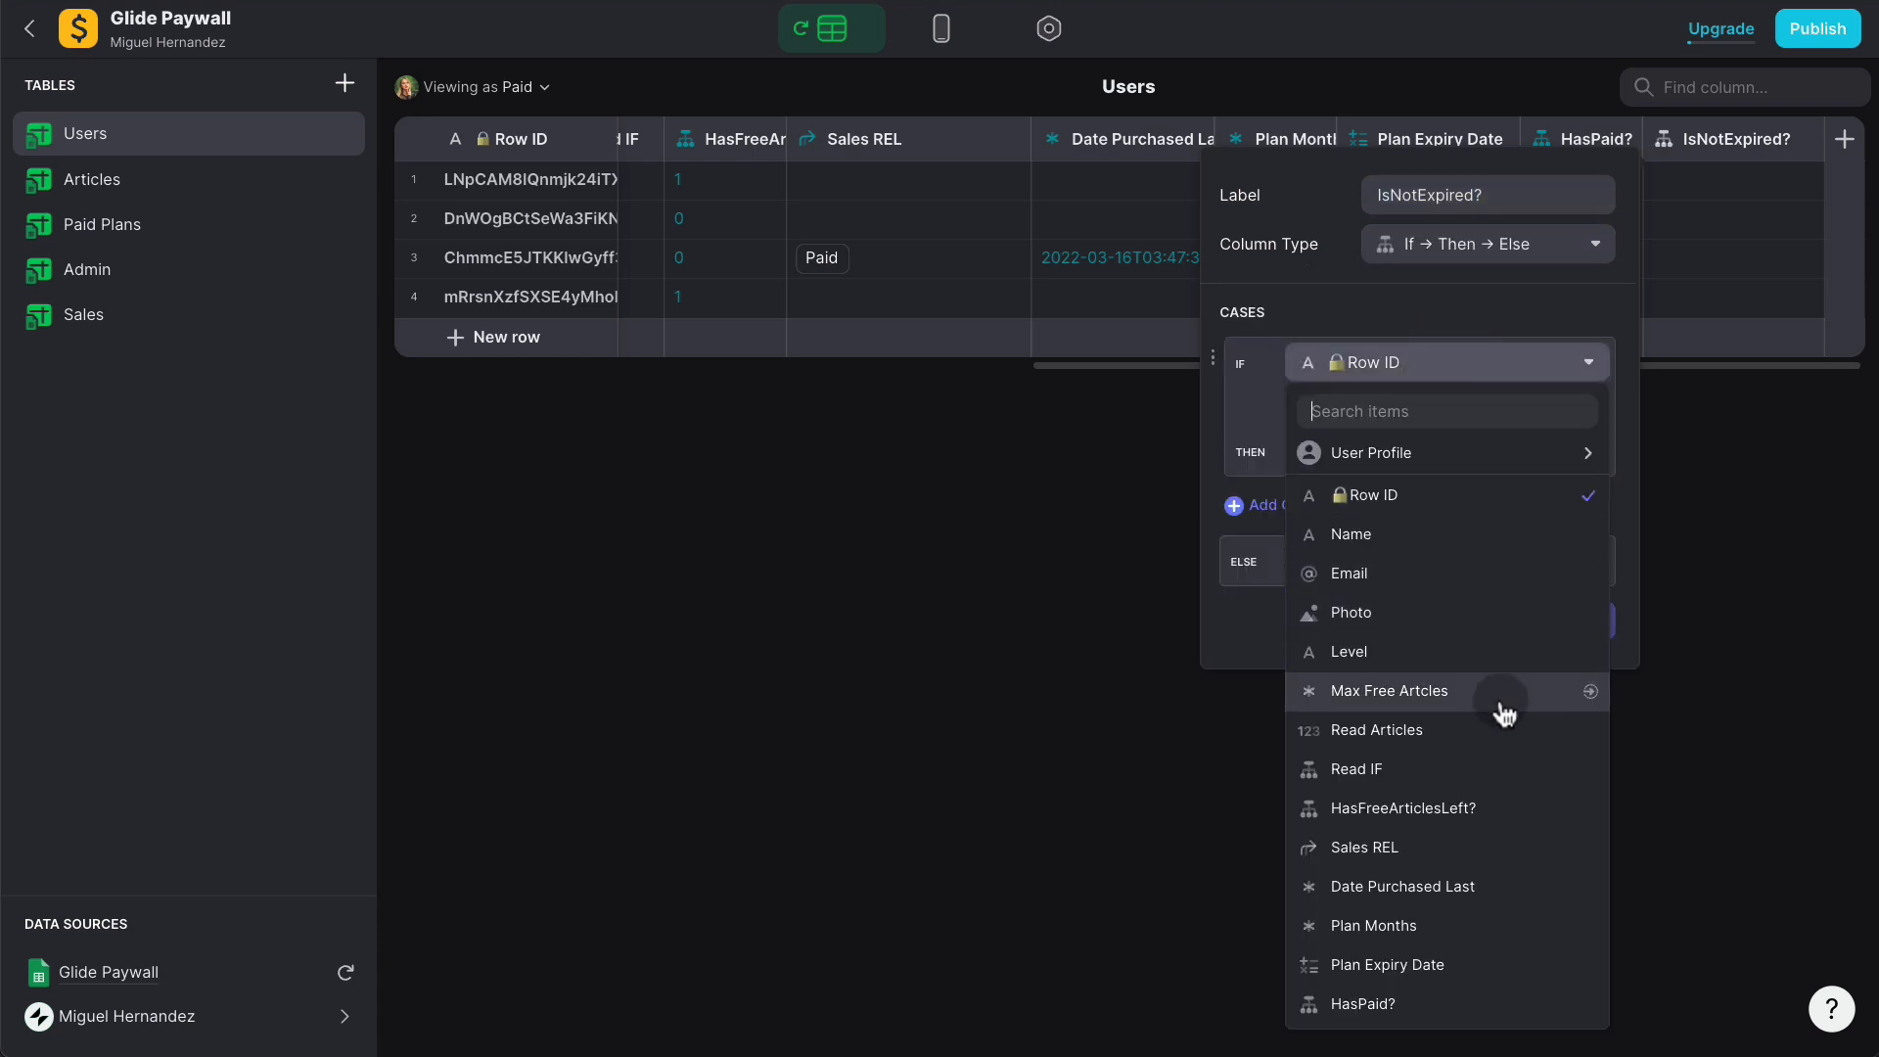
pyautogui.click(1448, 964)
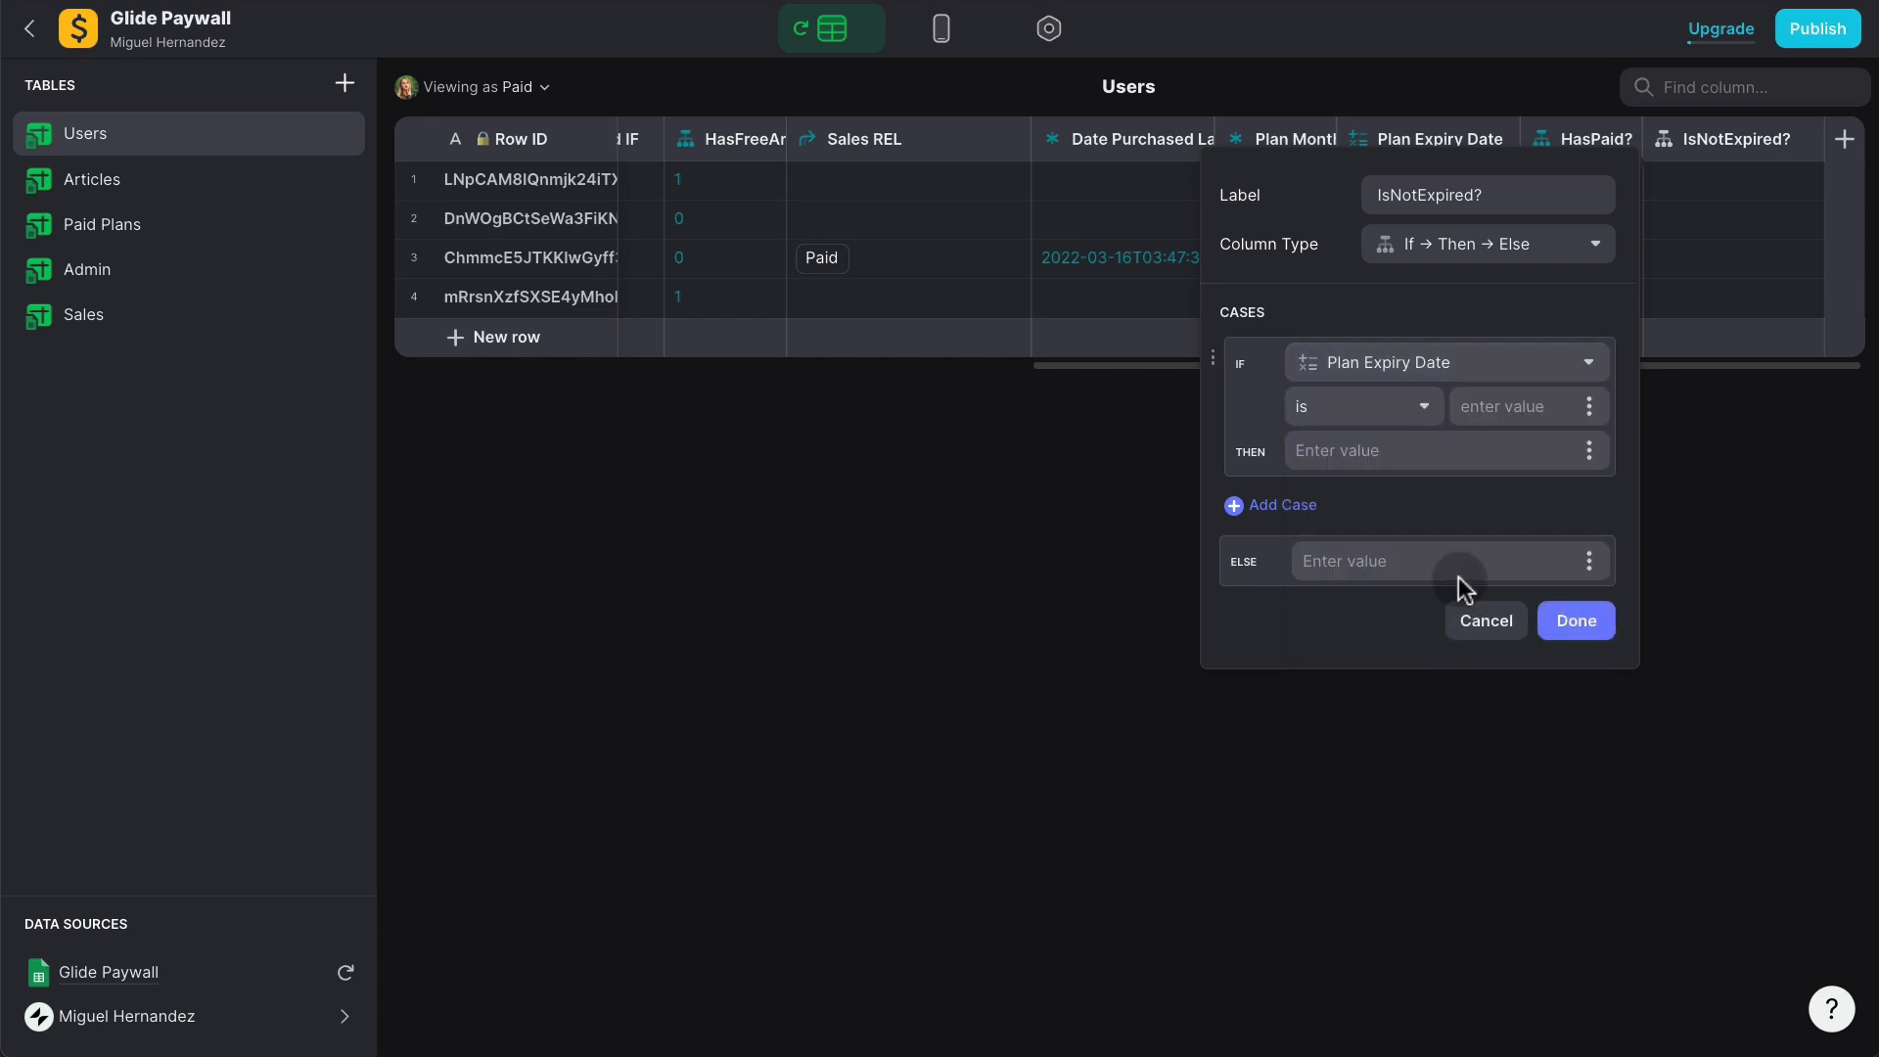
pyautogui.click(1395, 406)
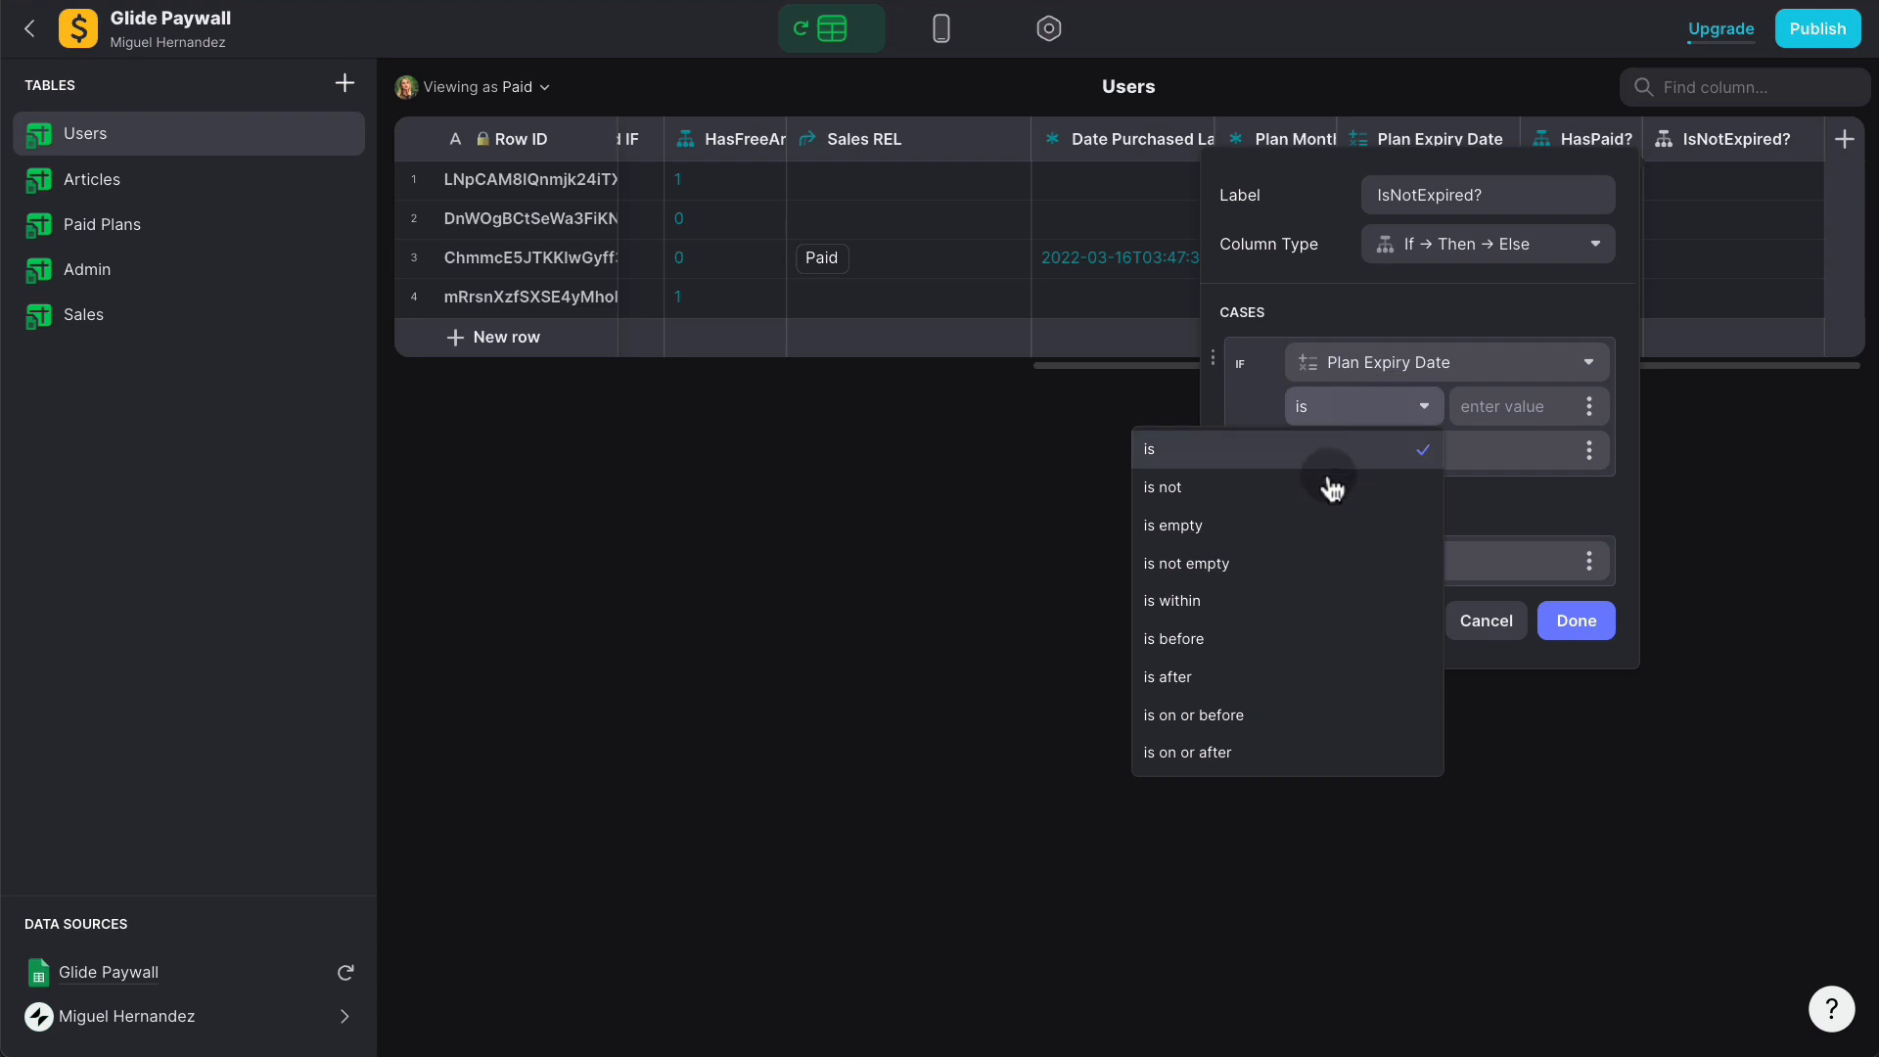
pyautogui.click(1252, 670)
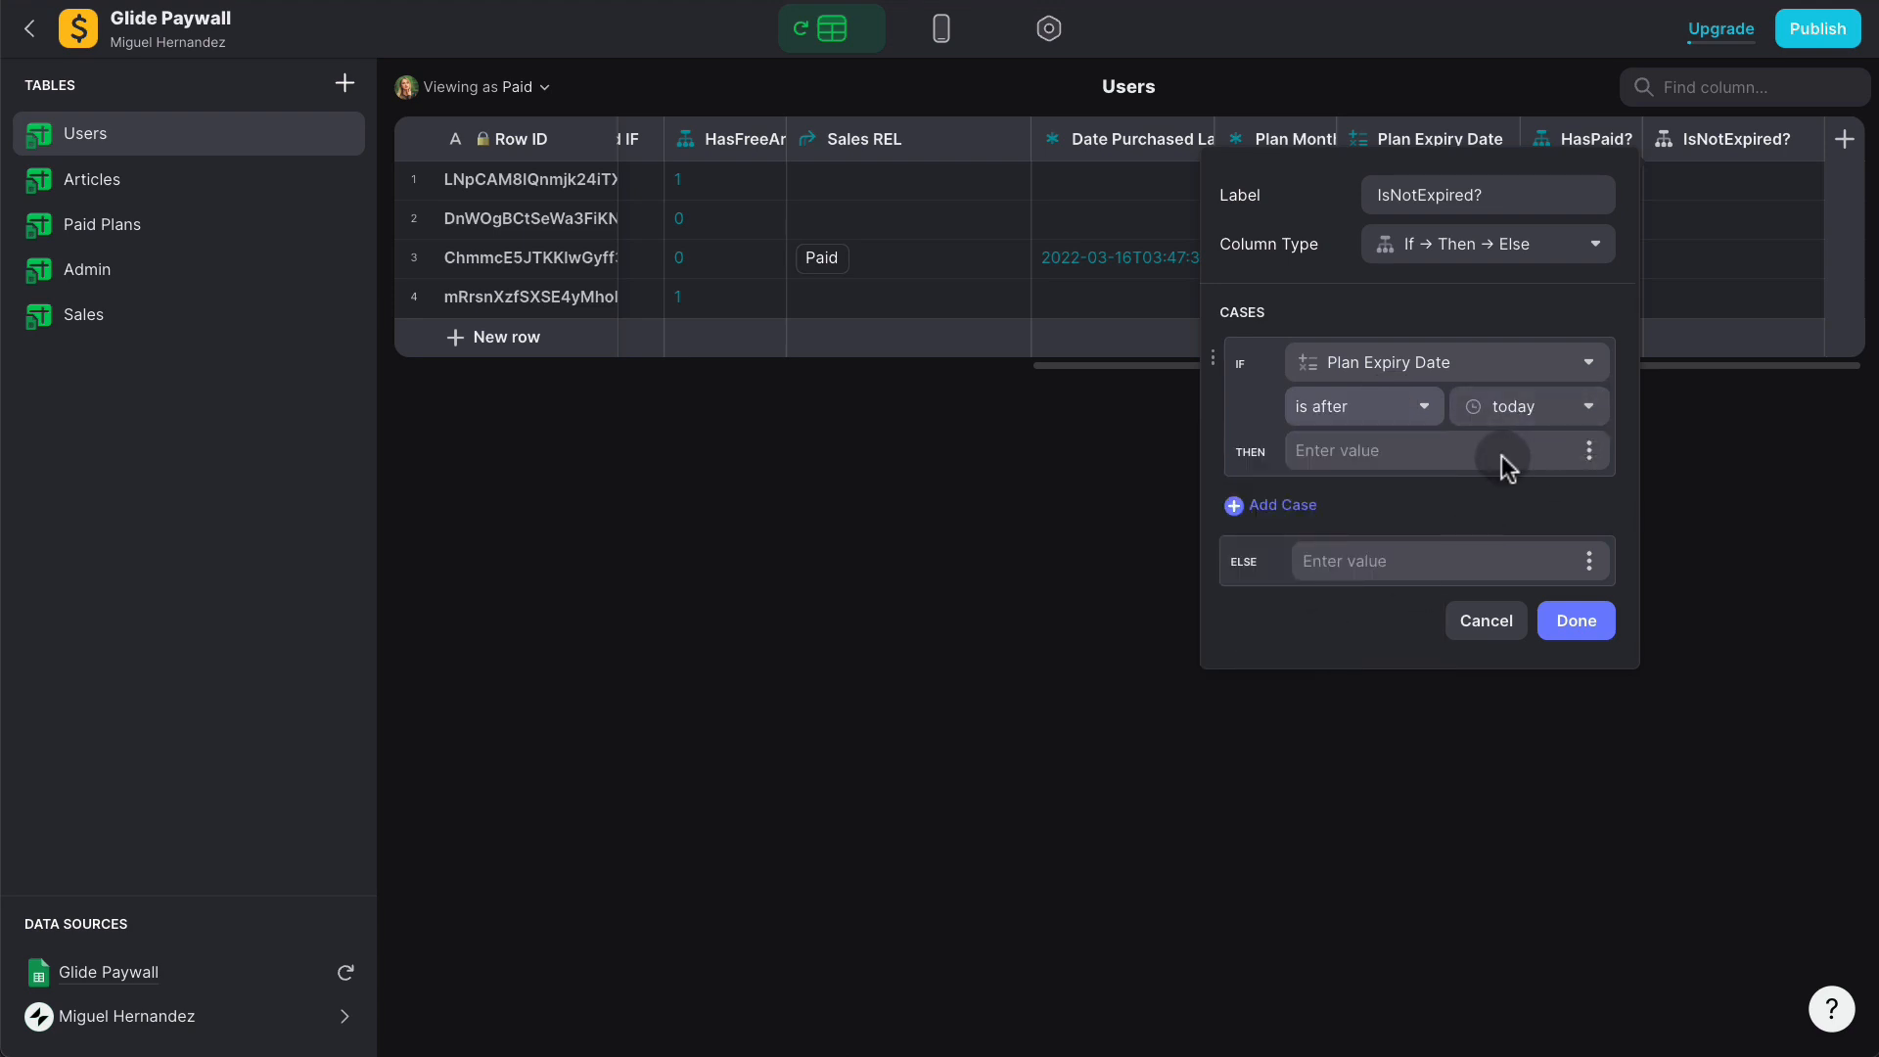
pyautogui.click(1471, 449)
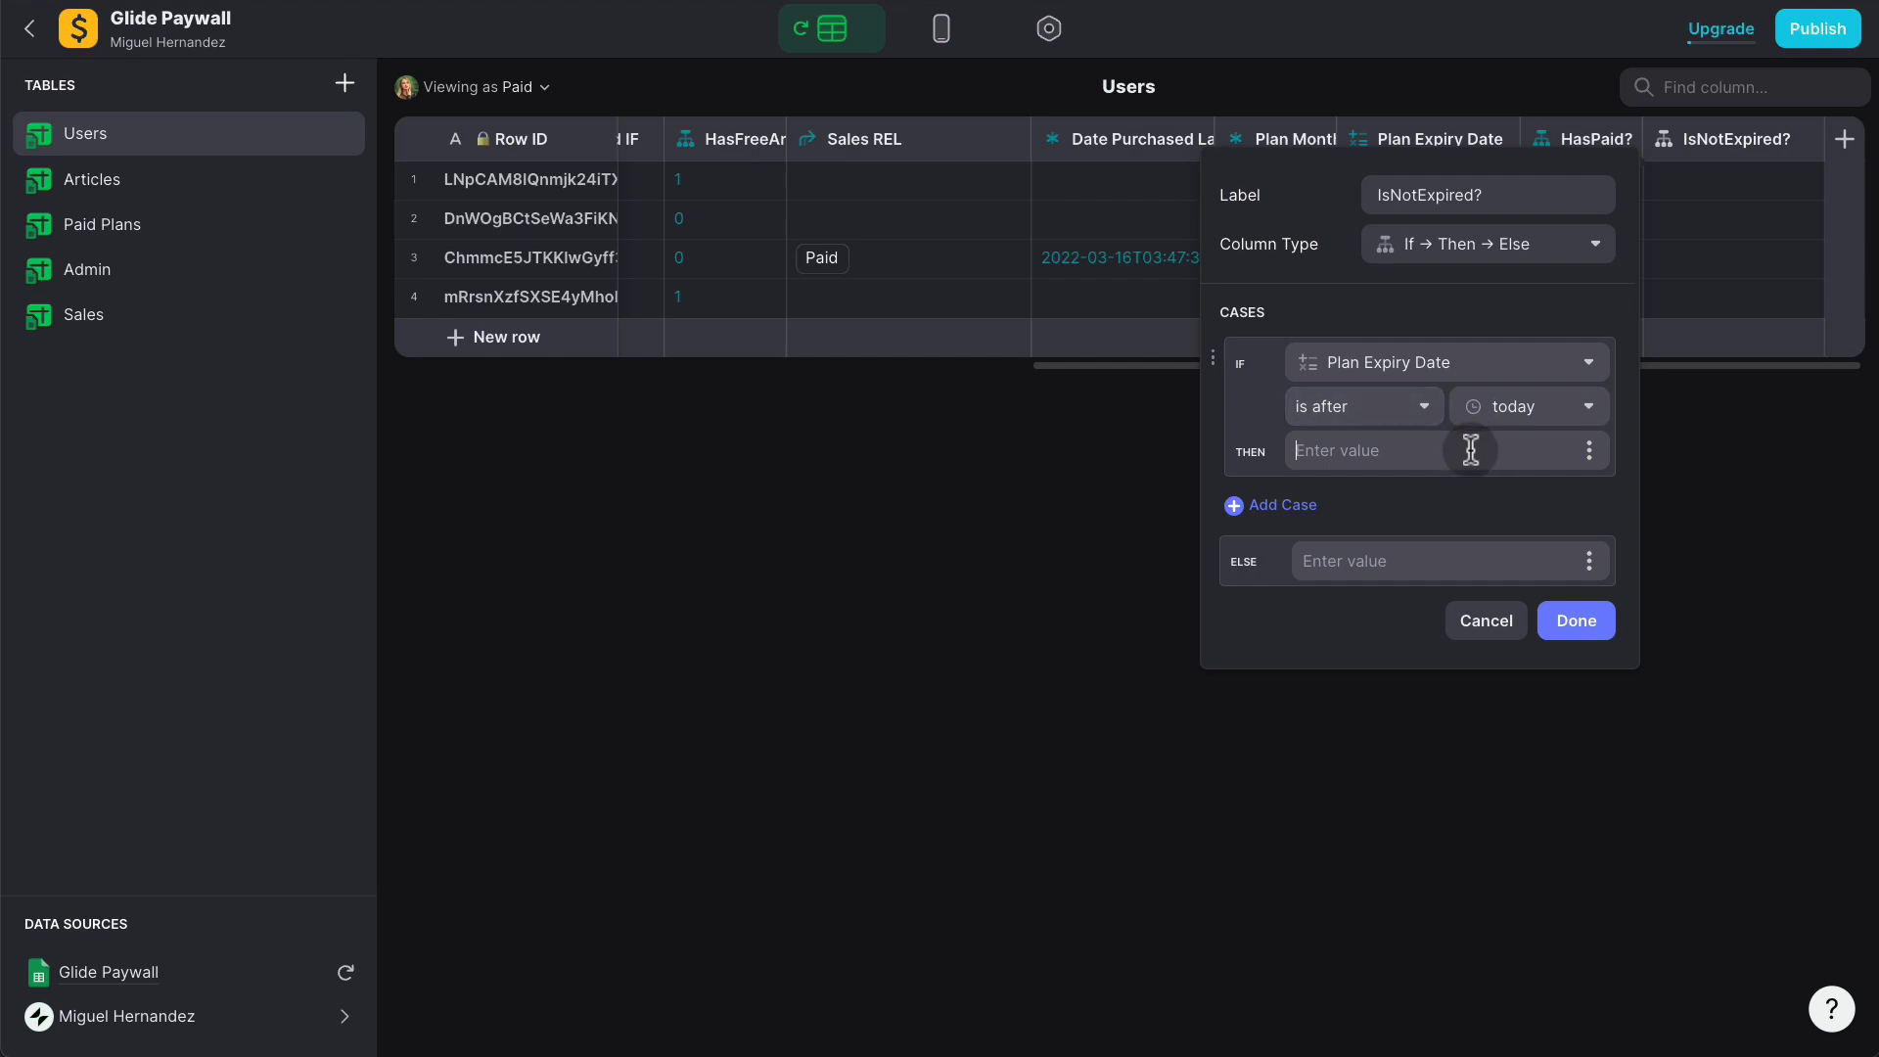
pyautogui.write('1')
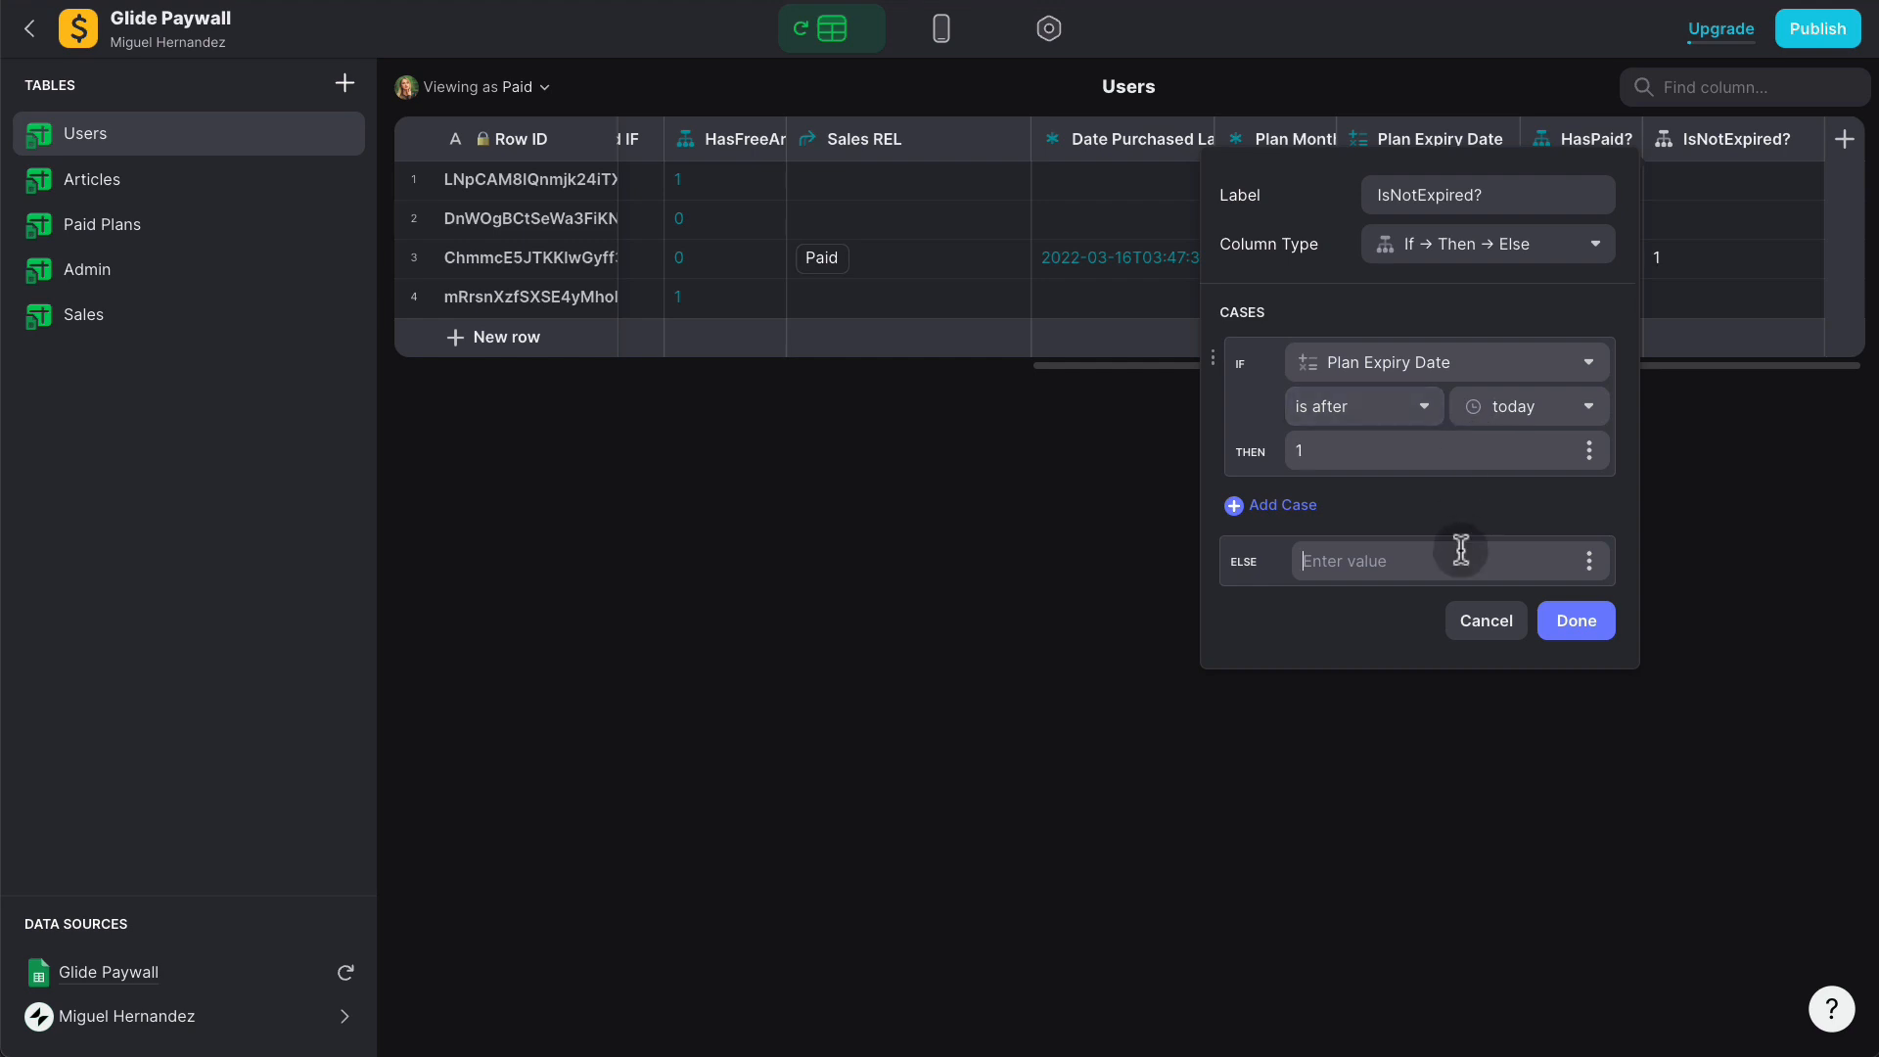
pyautogui.write('0')
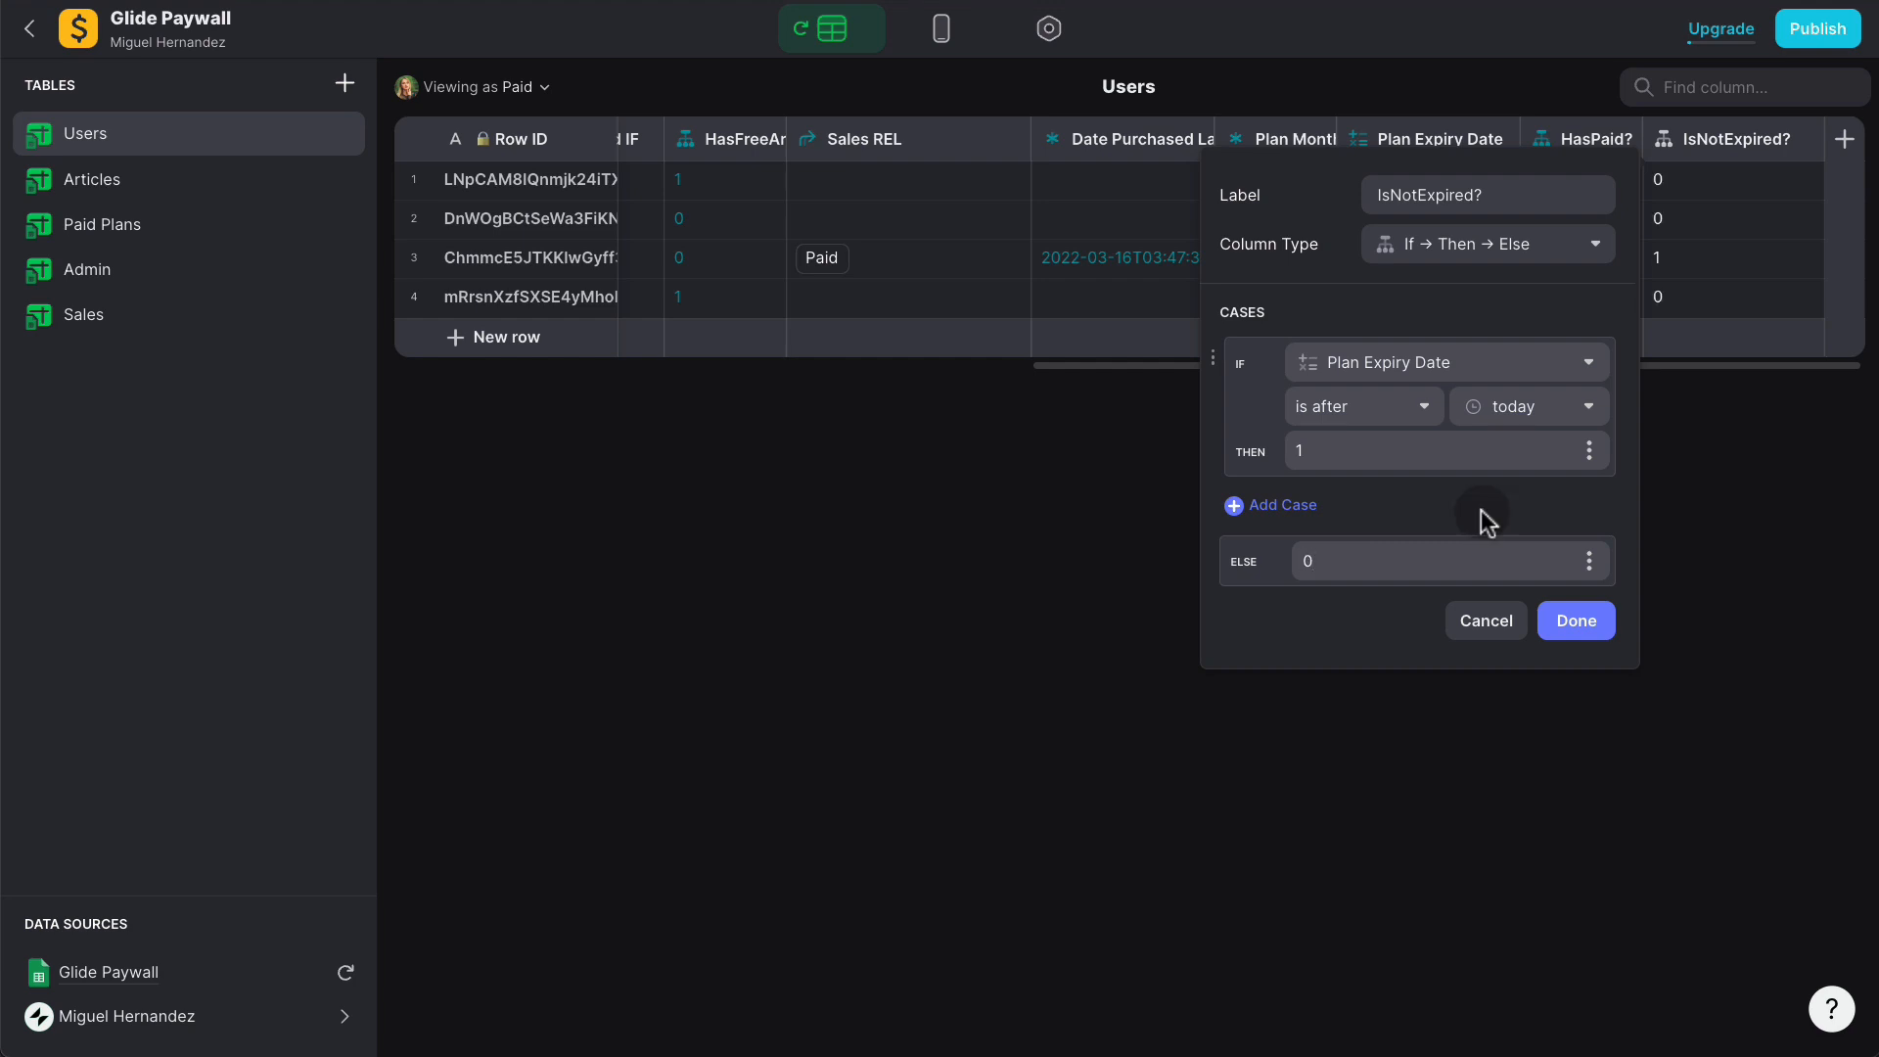
pyautogui.click(1610, 625)
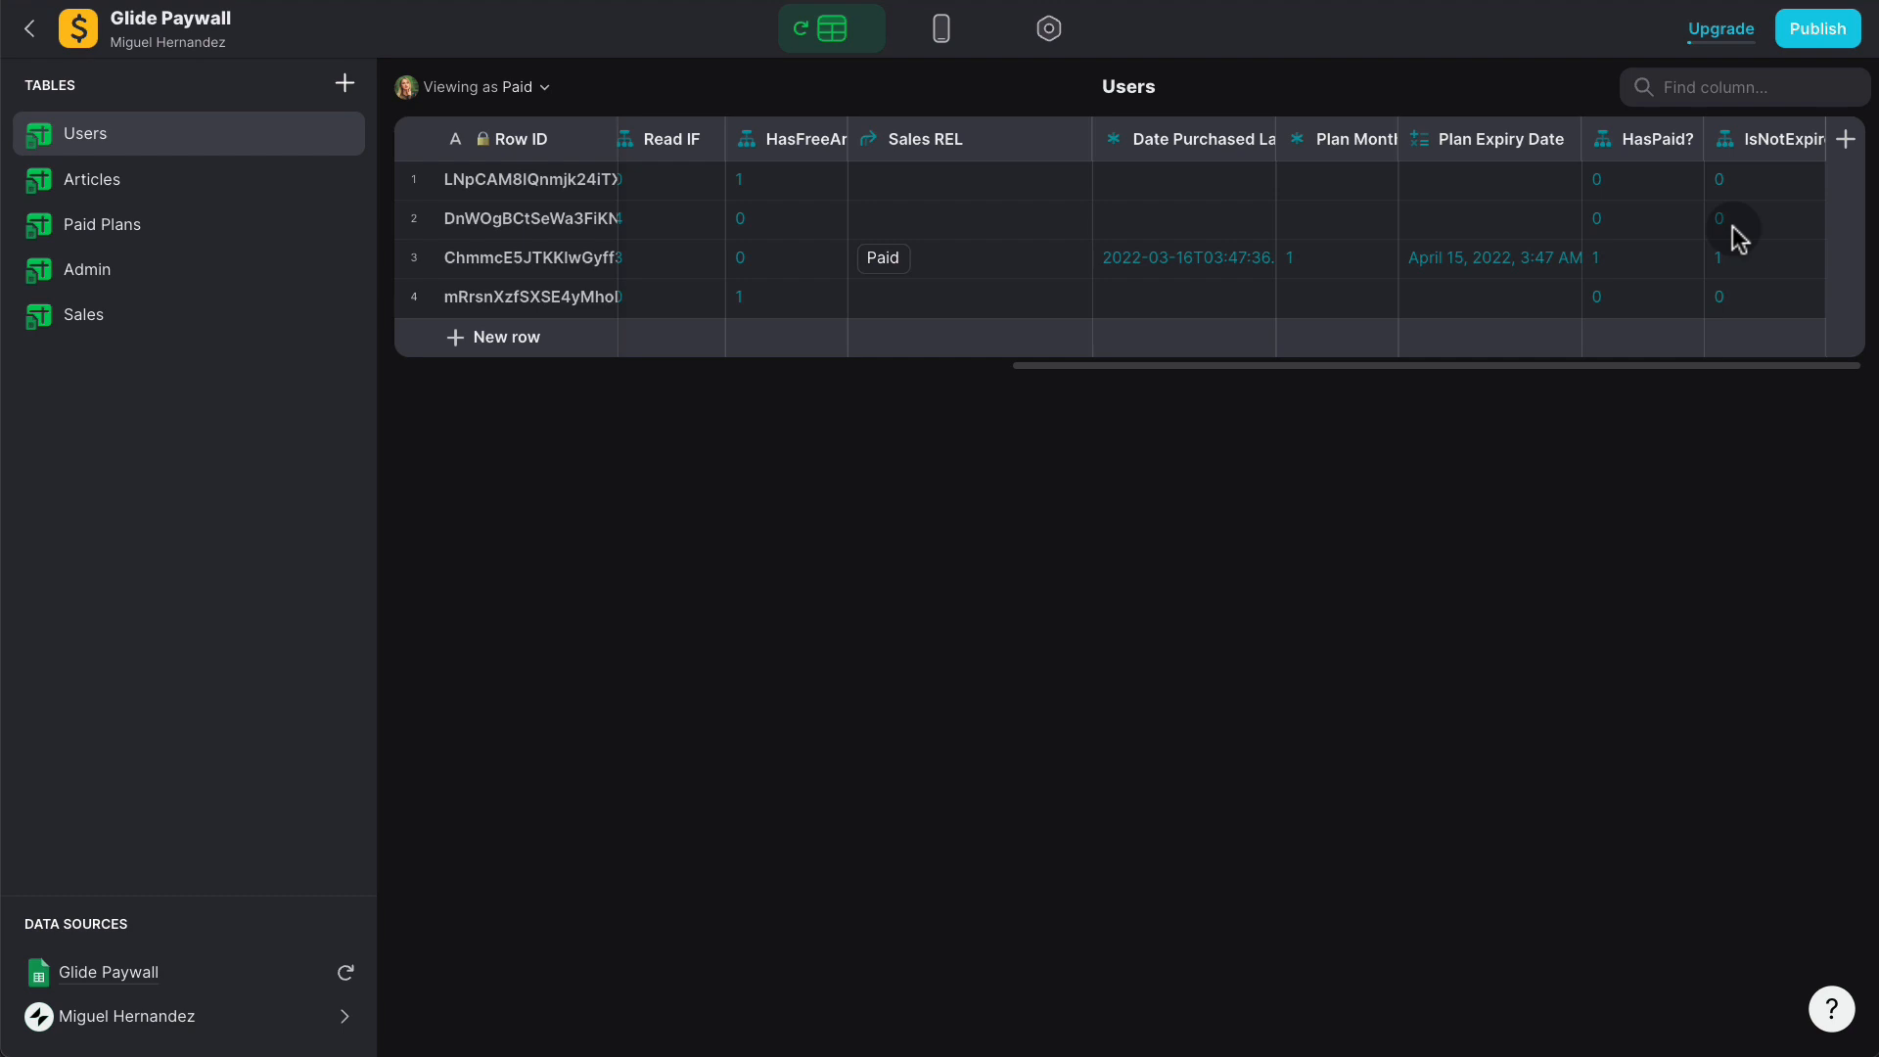
# Step: Add an If → Then → Else column named IsAdmin? to the Users table
pyautogui.click(1846, 142)
pyautogui.write('IsAdmin?')
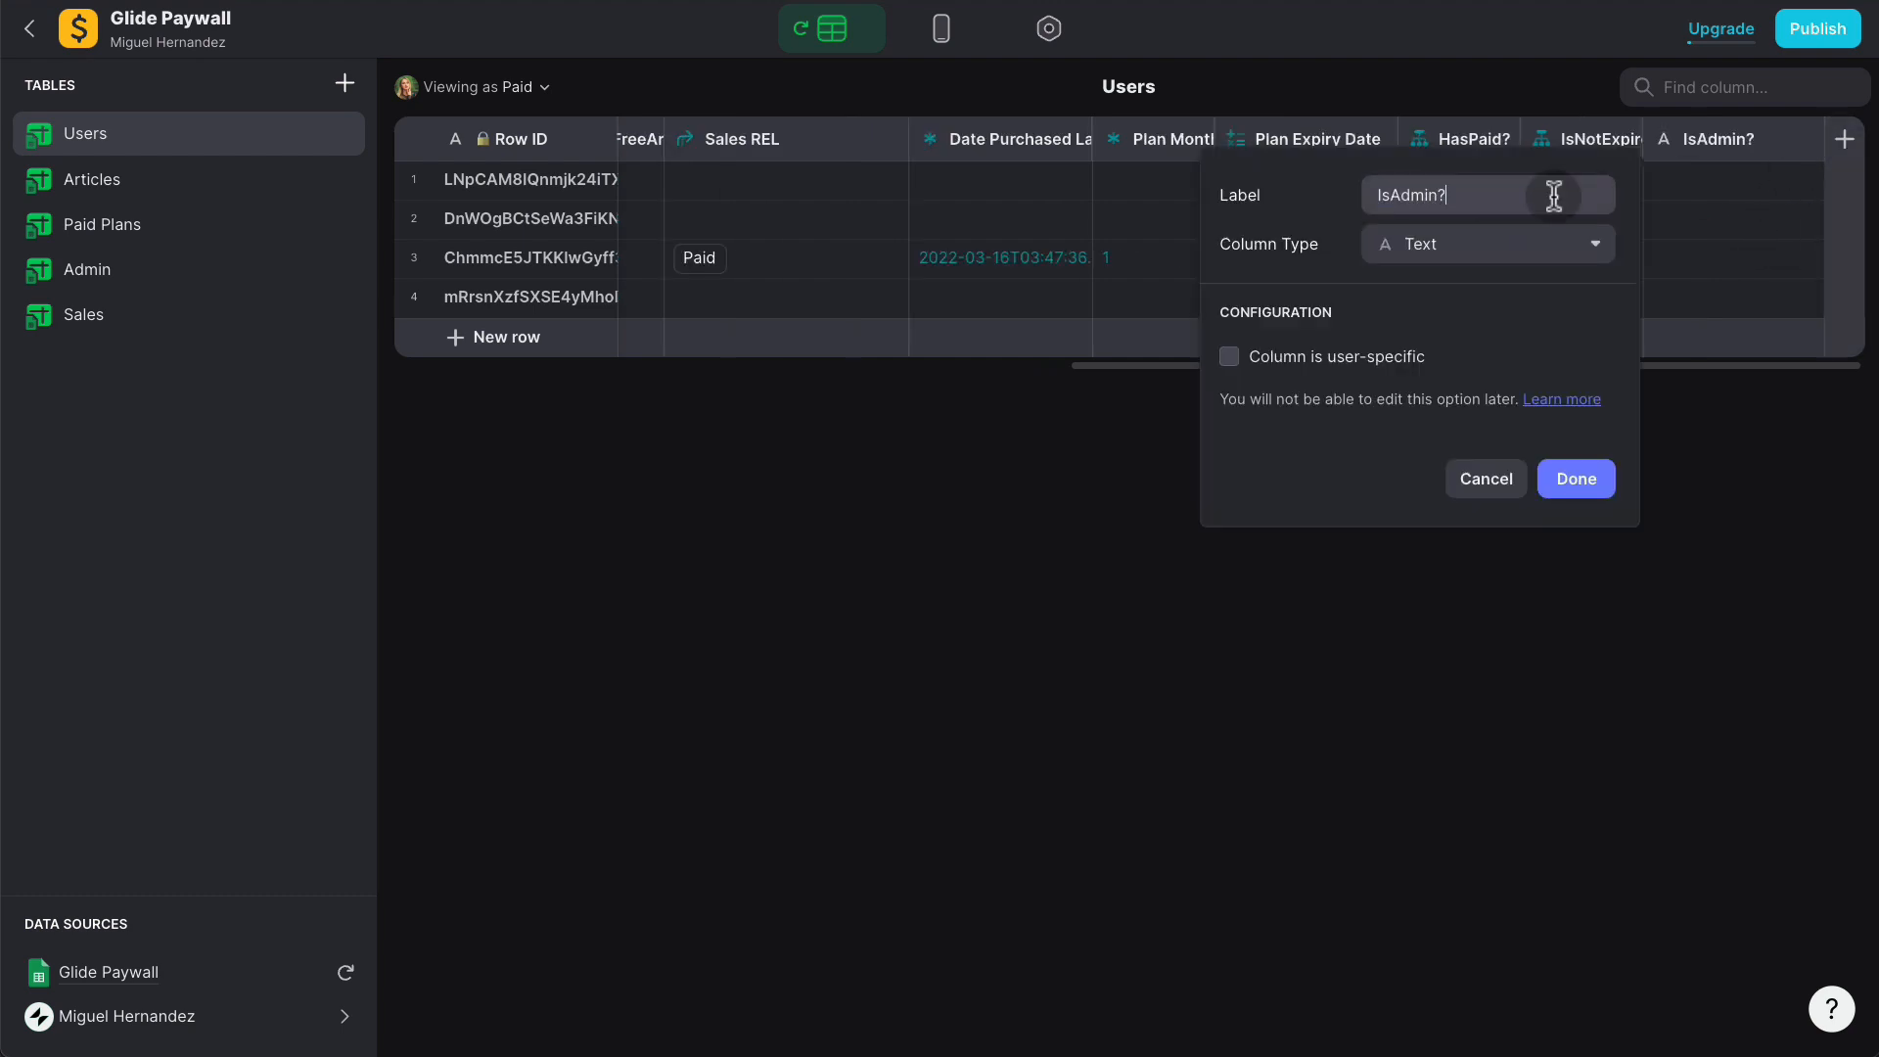
pyautogui.click(1479, 244)
pyautogui.click(1448, 409)
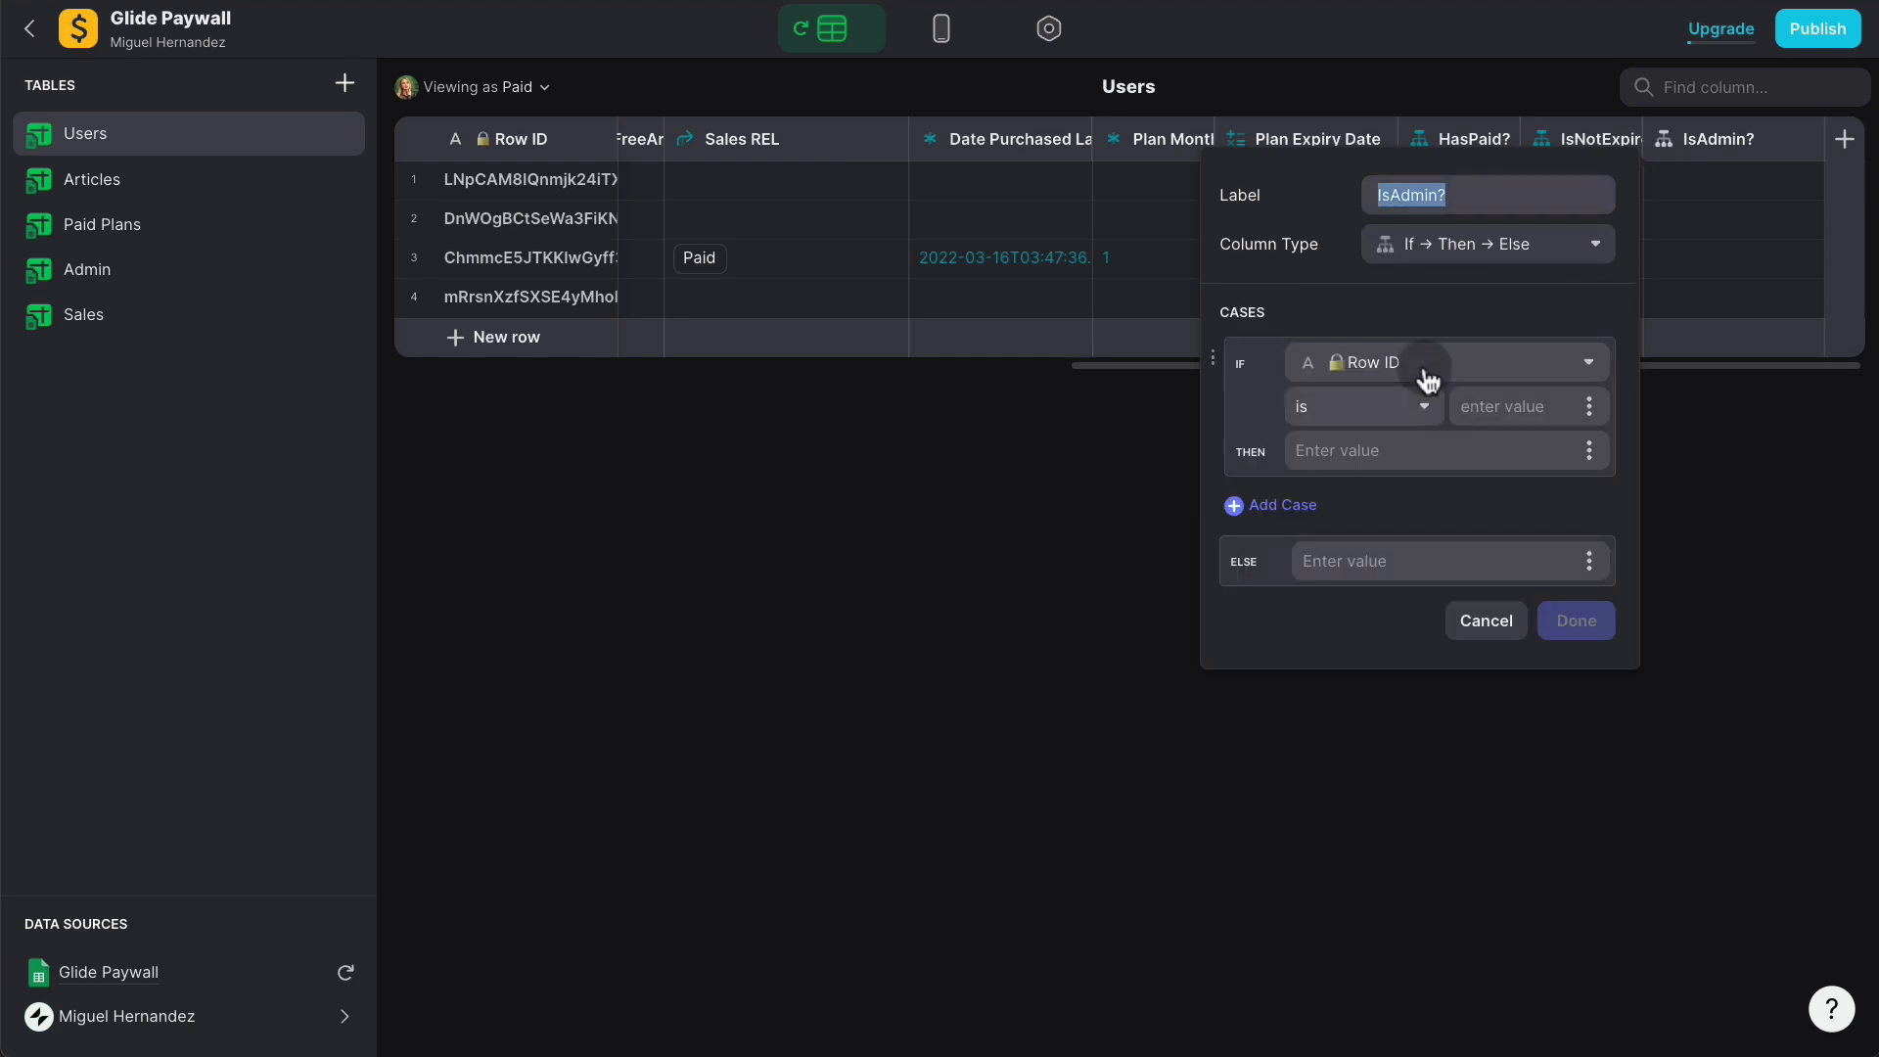
# Step: Configure IsAdmin? to return 1 if Level is Admin and 0 otherwise, and save the column
pyautogui.click(1424, 370)
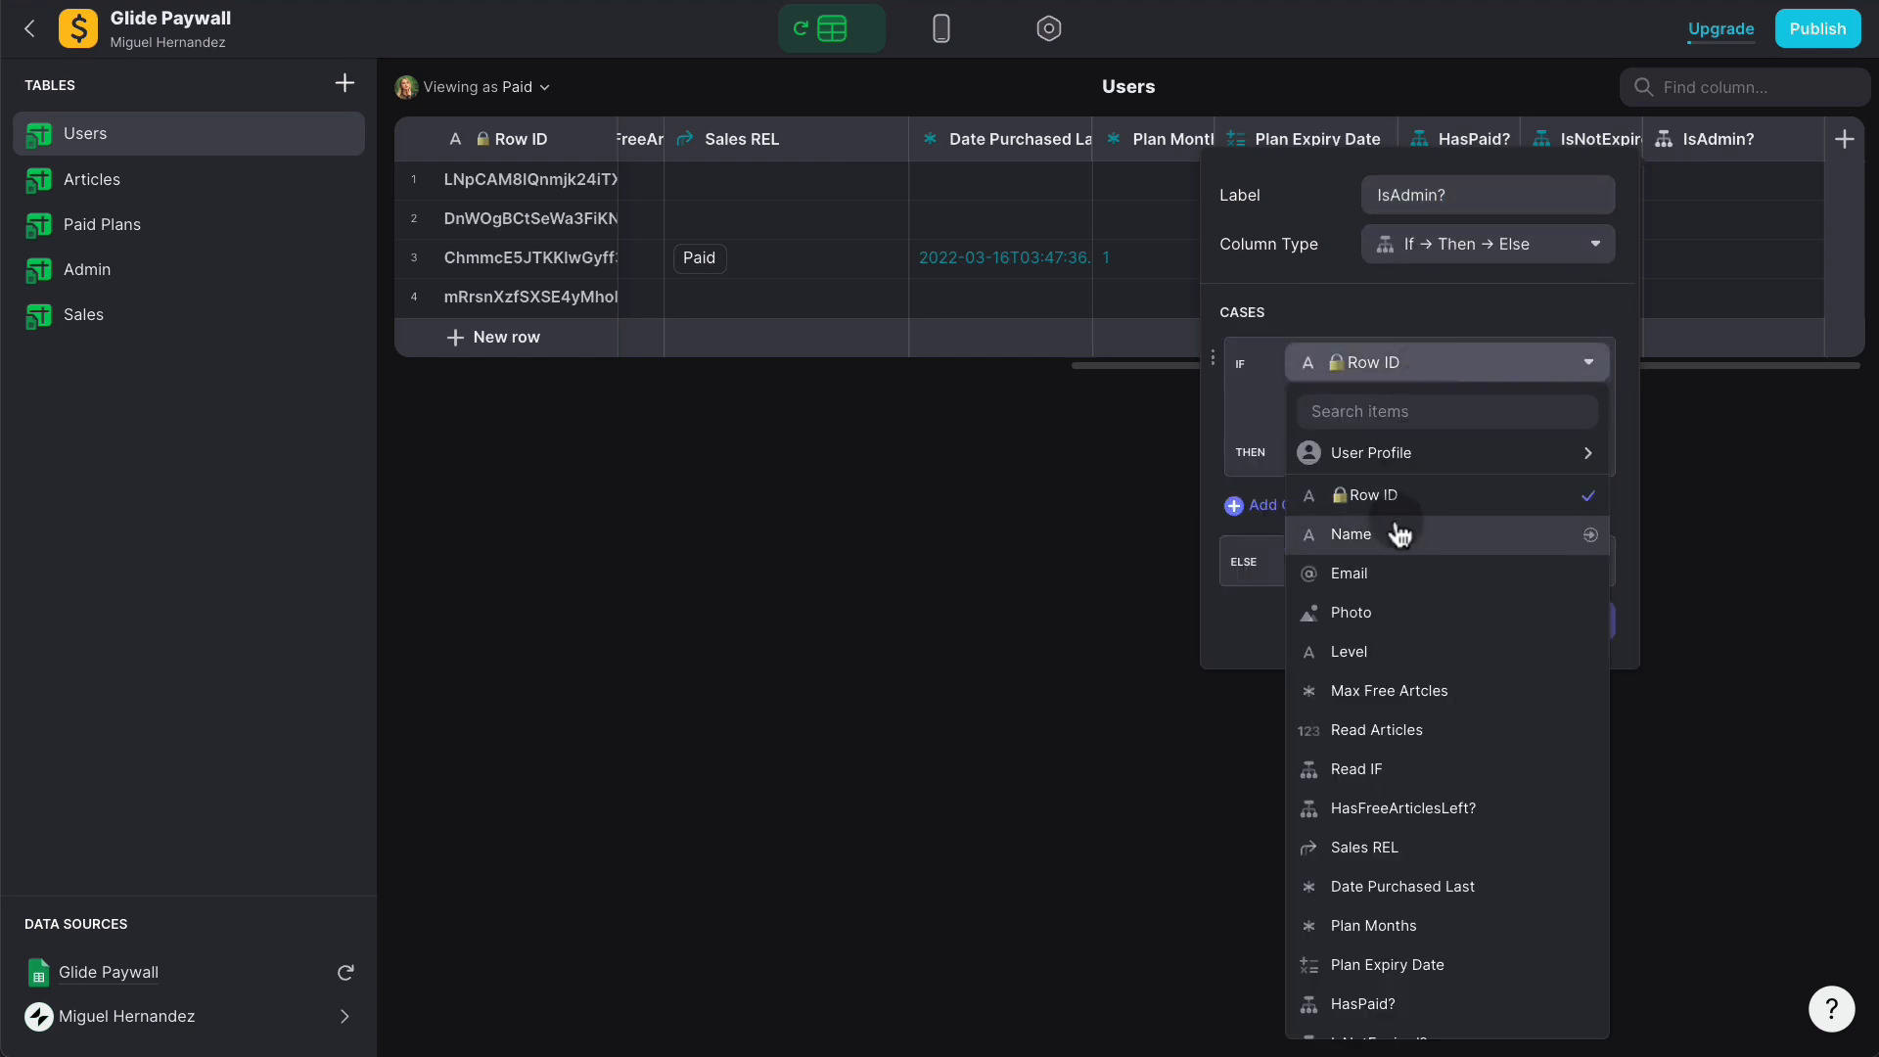
pyautogui.click(1386, 652)
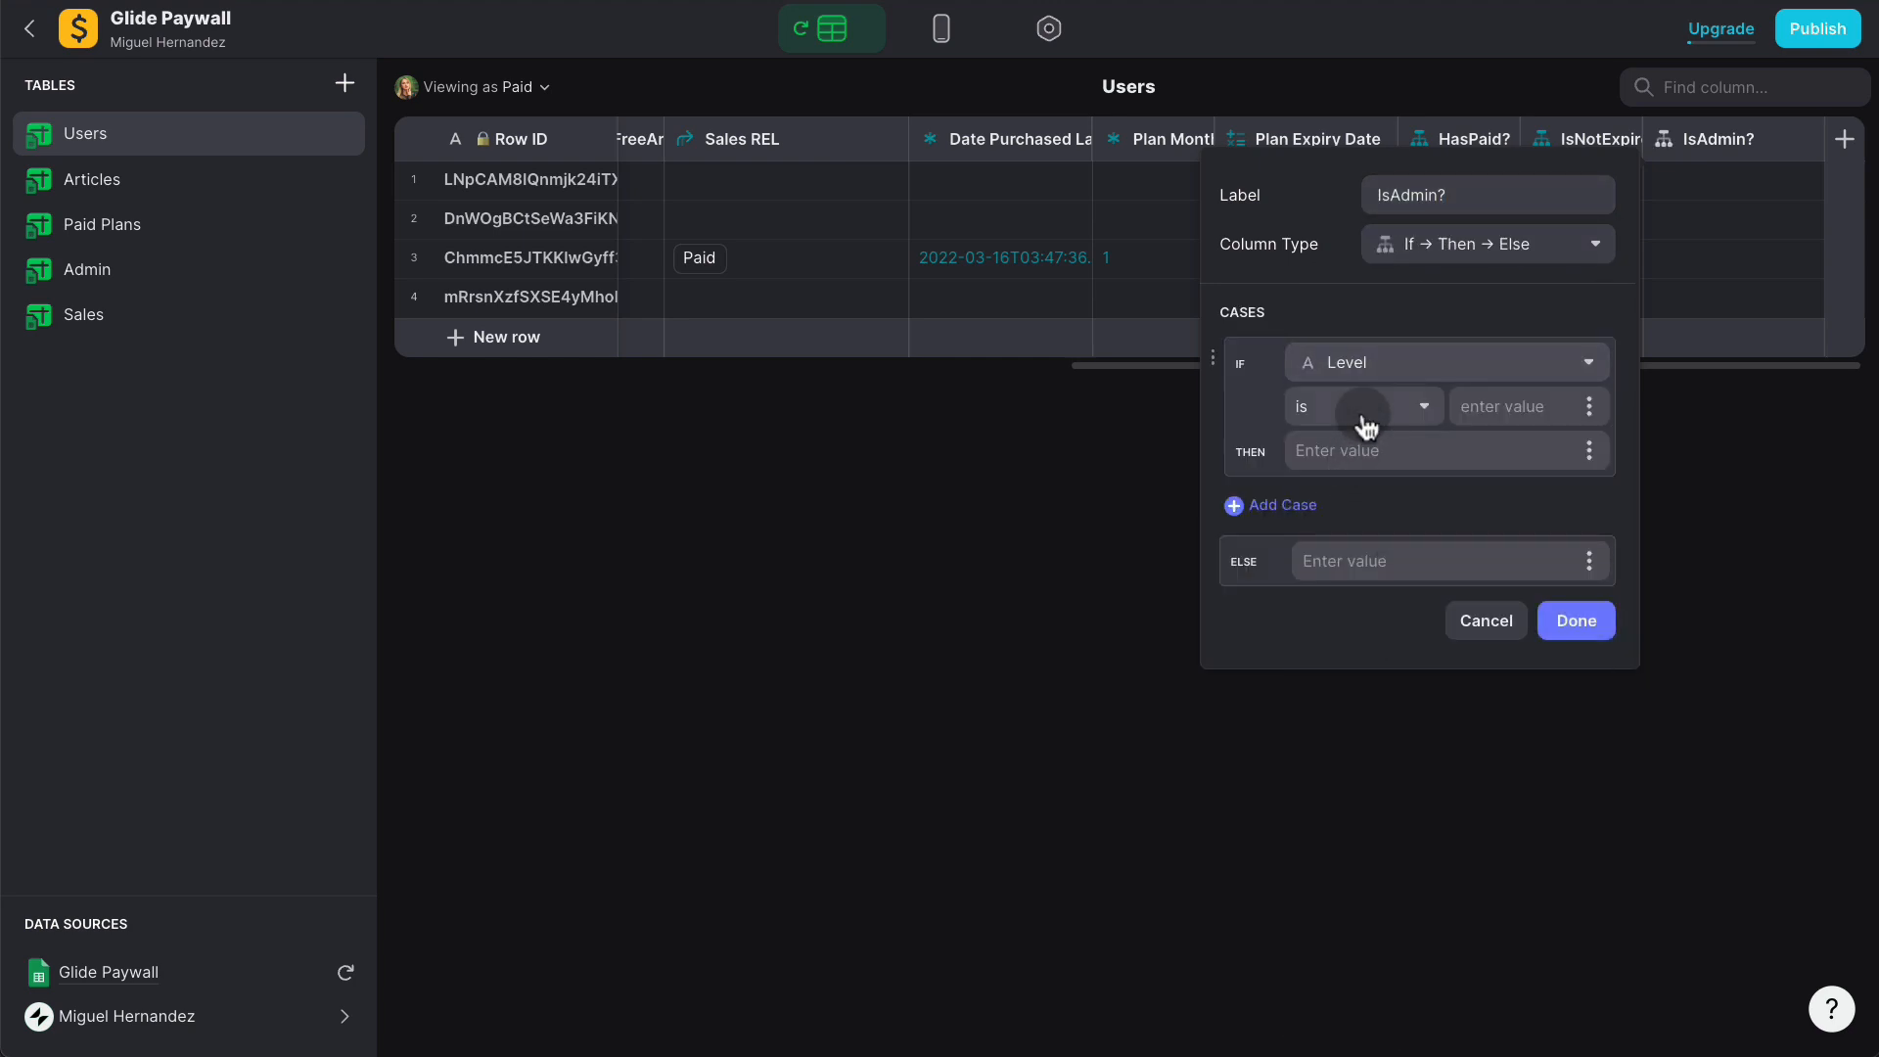
pyautogui.click(1520, 403)
pyautogui.write('Admin')
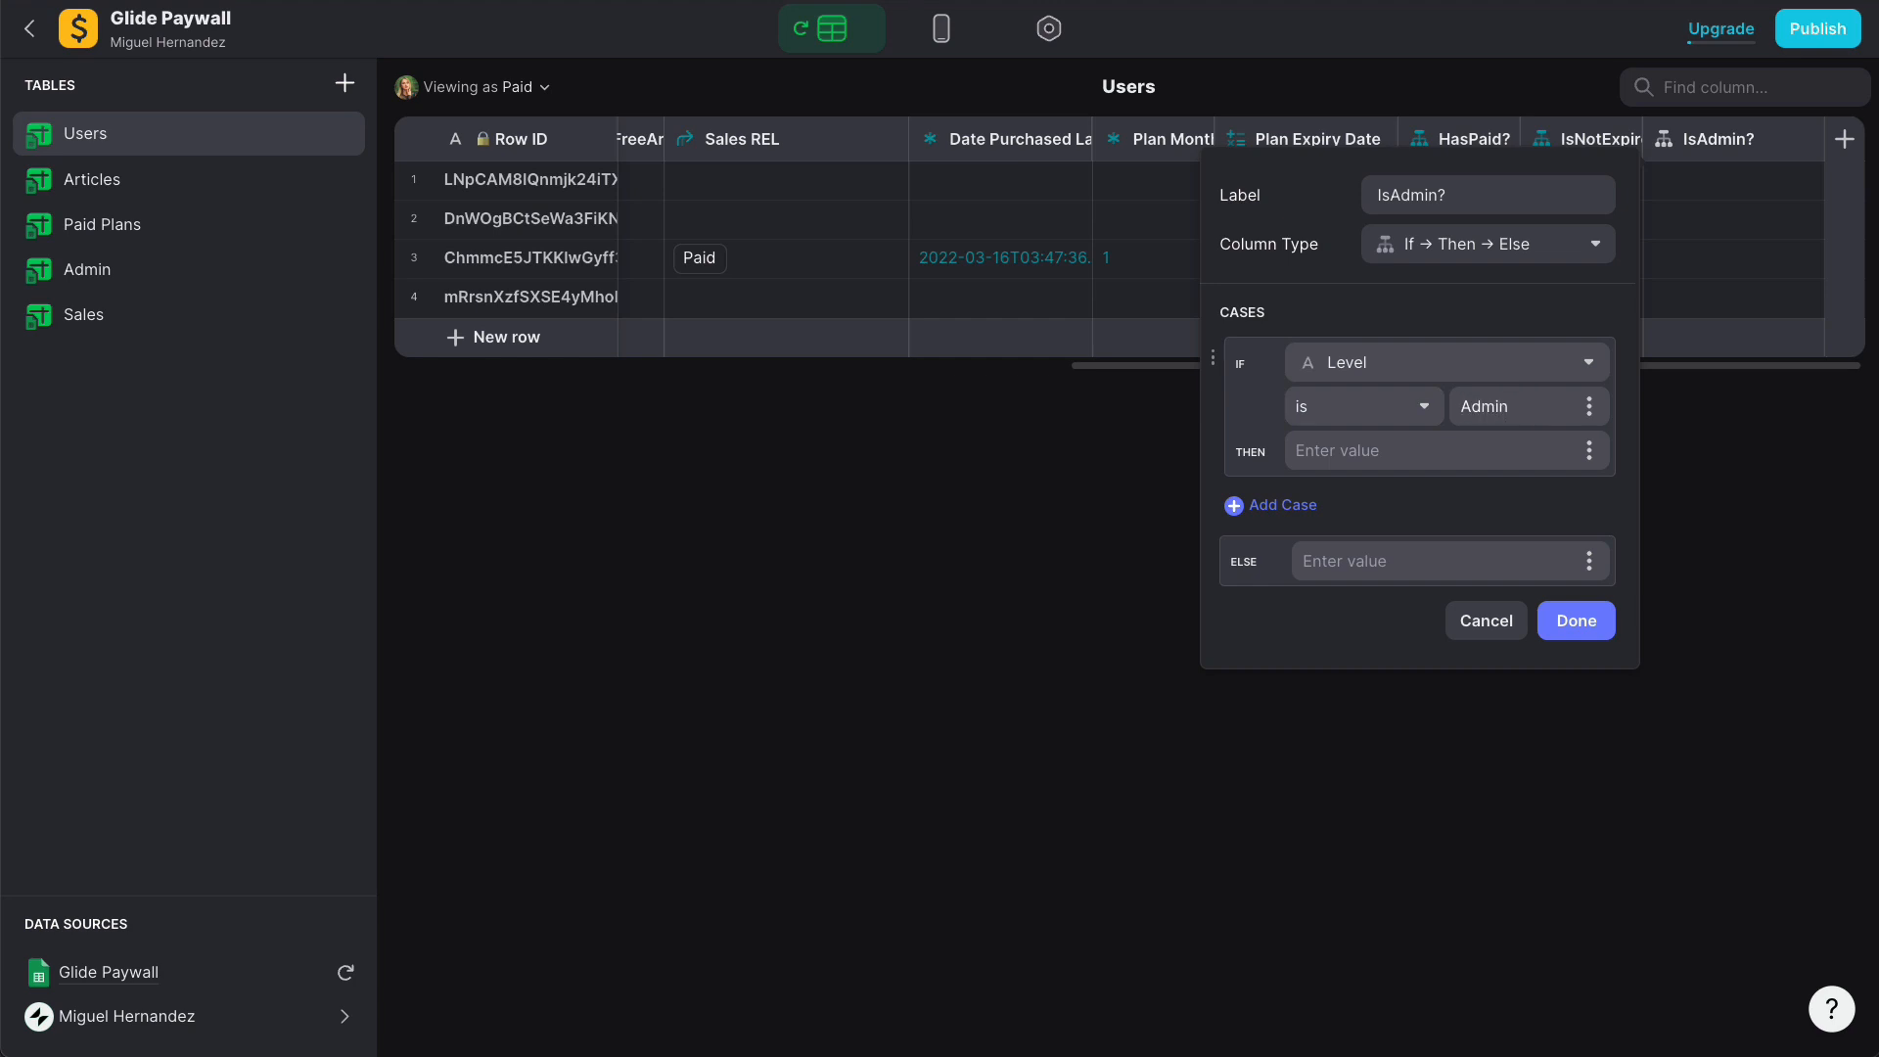
pyautogui.click(1356, 450)
pyautogui.write('1')
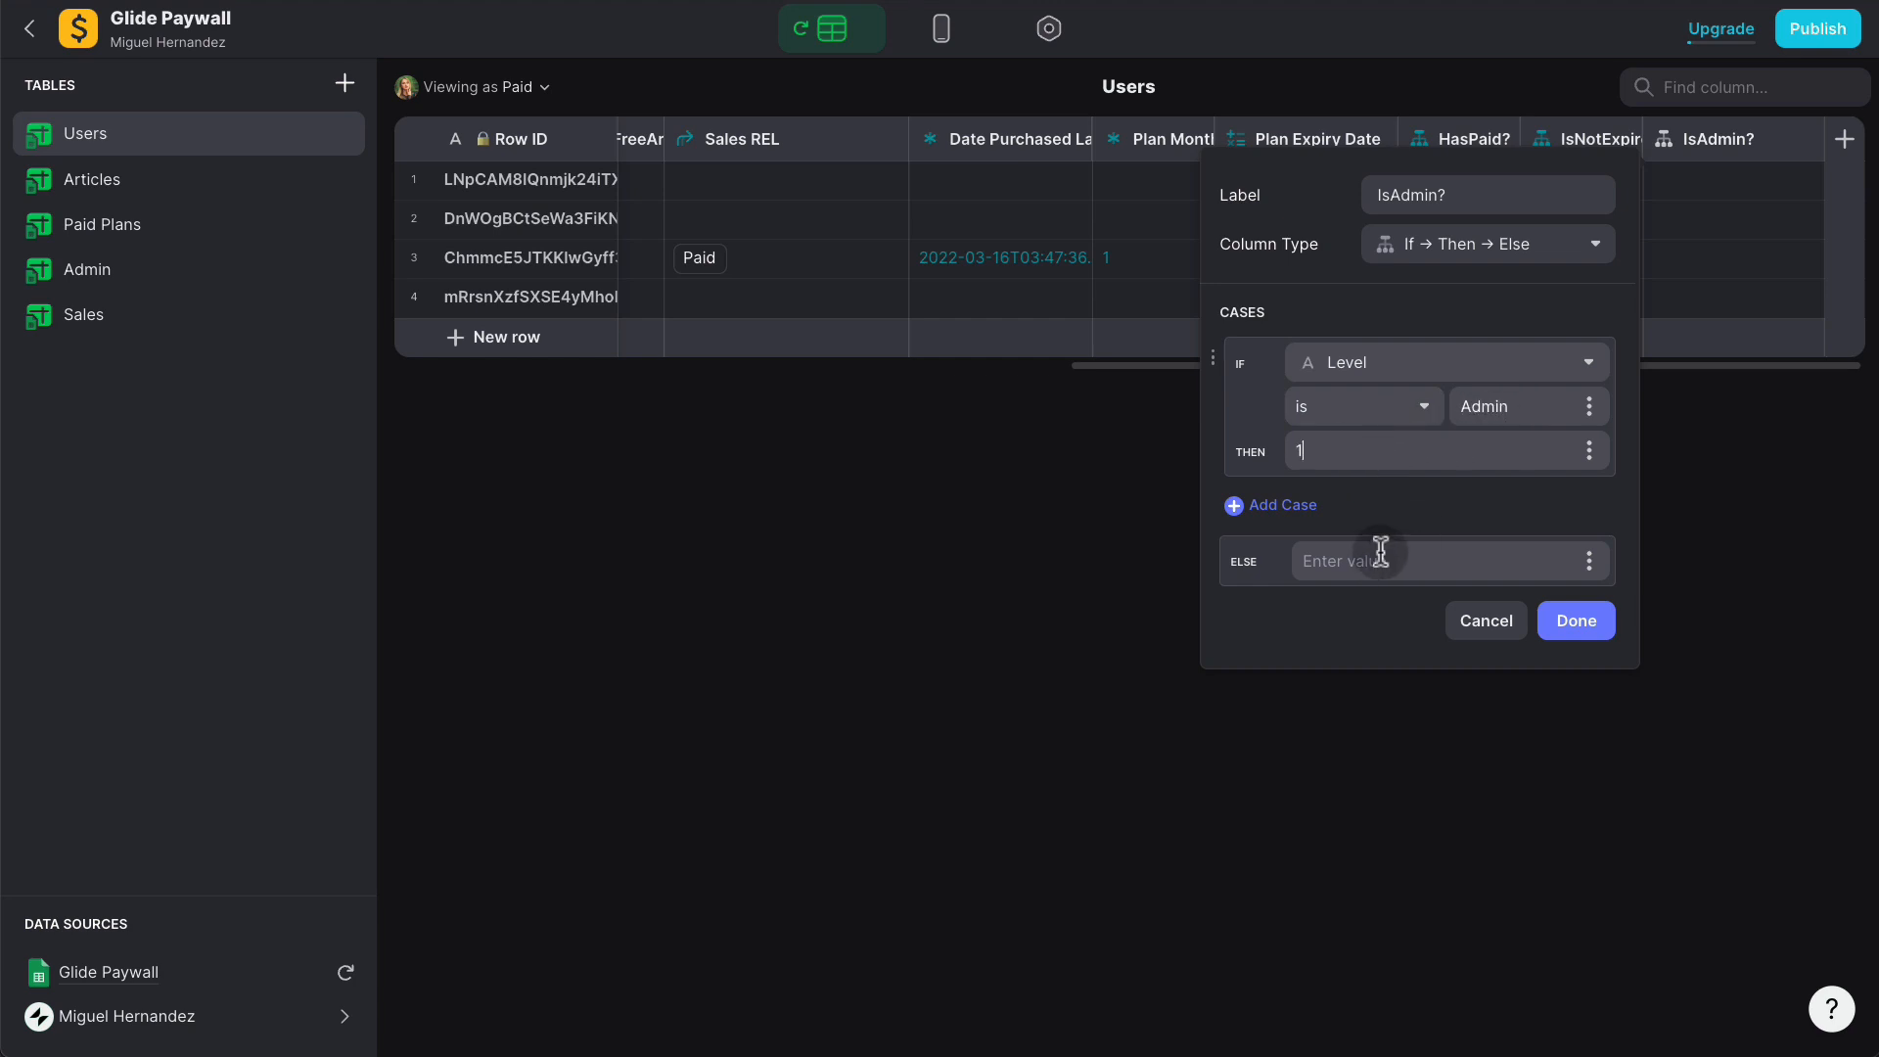
pyautogui.click(1363, 560)
pyautogui.write('0')
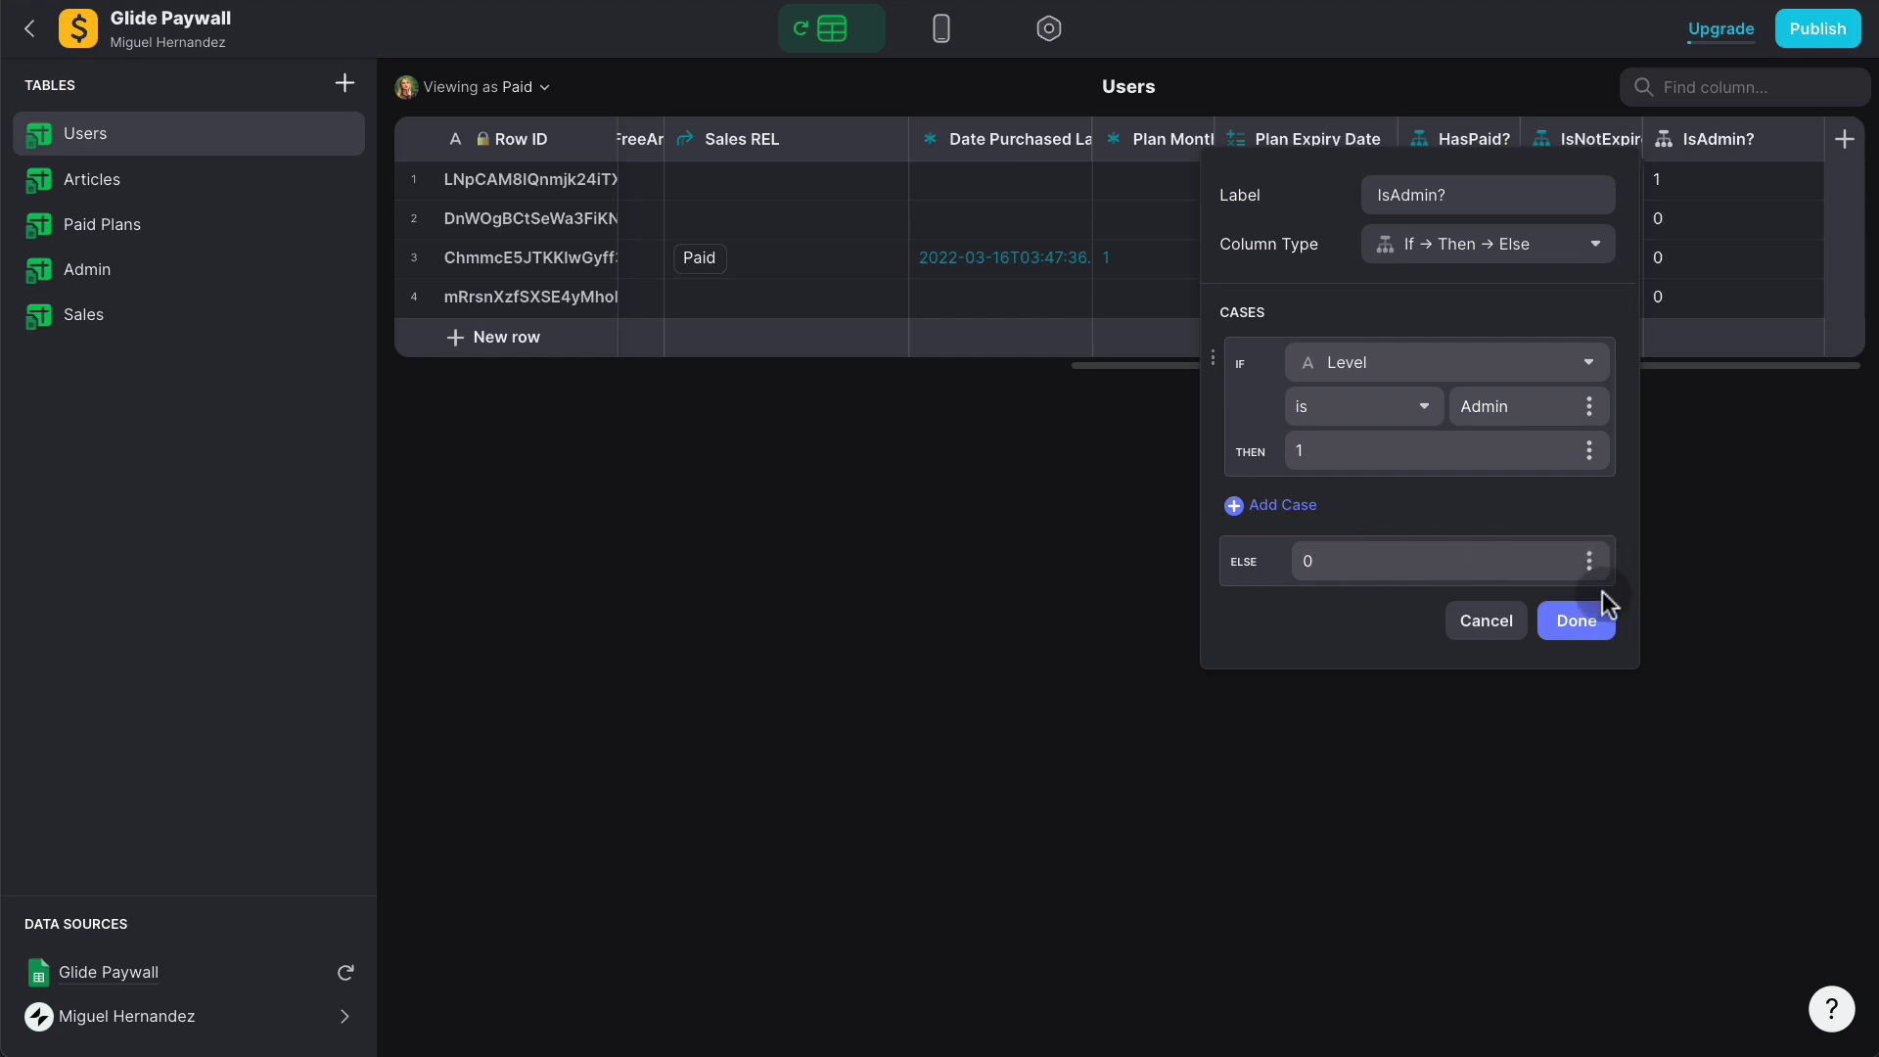
pyautogui.click(1591, 627)
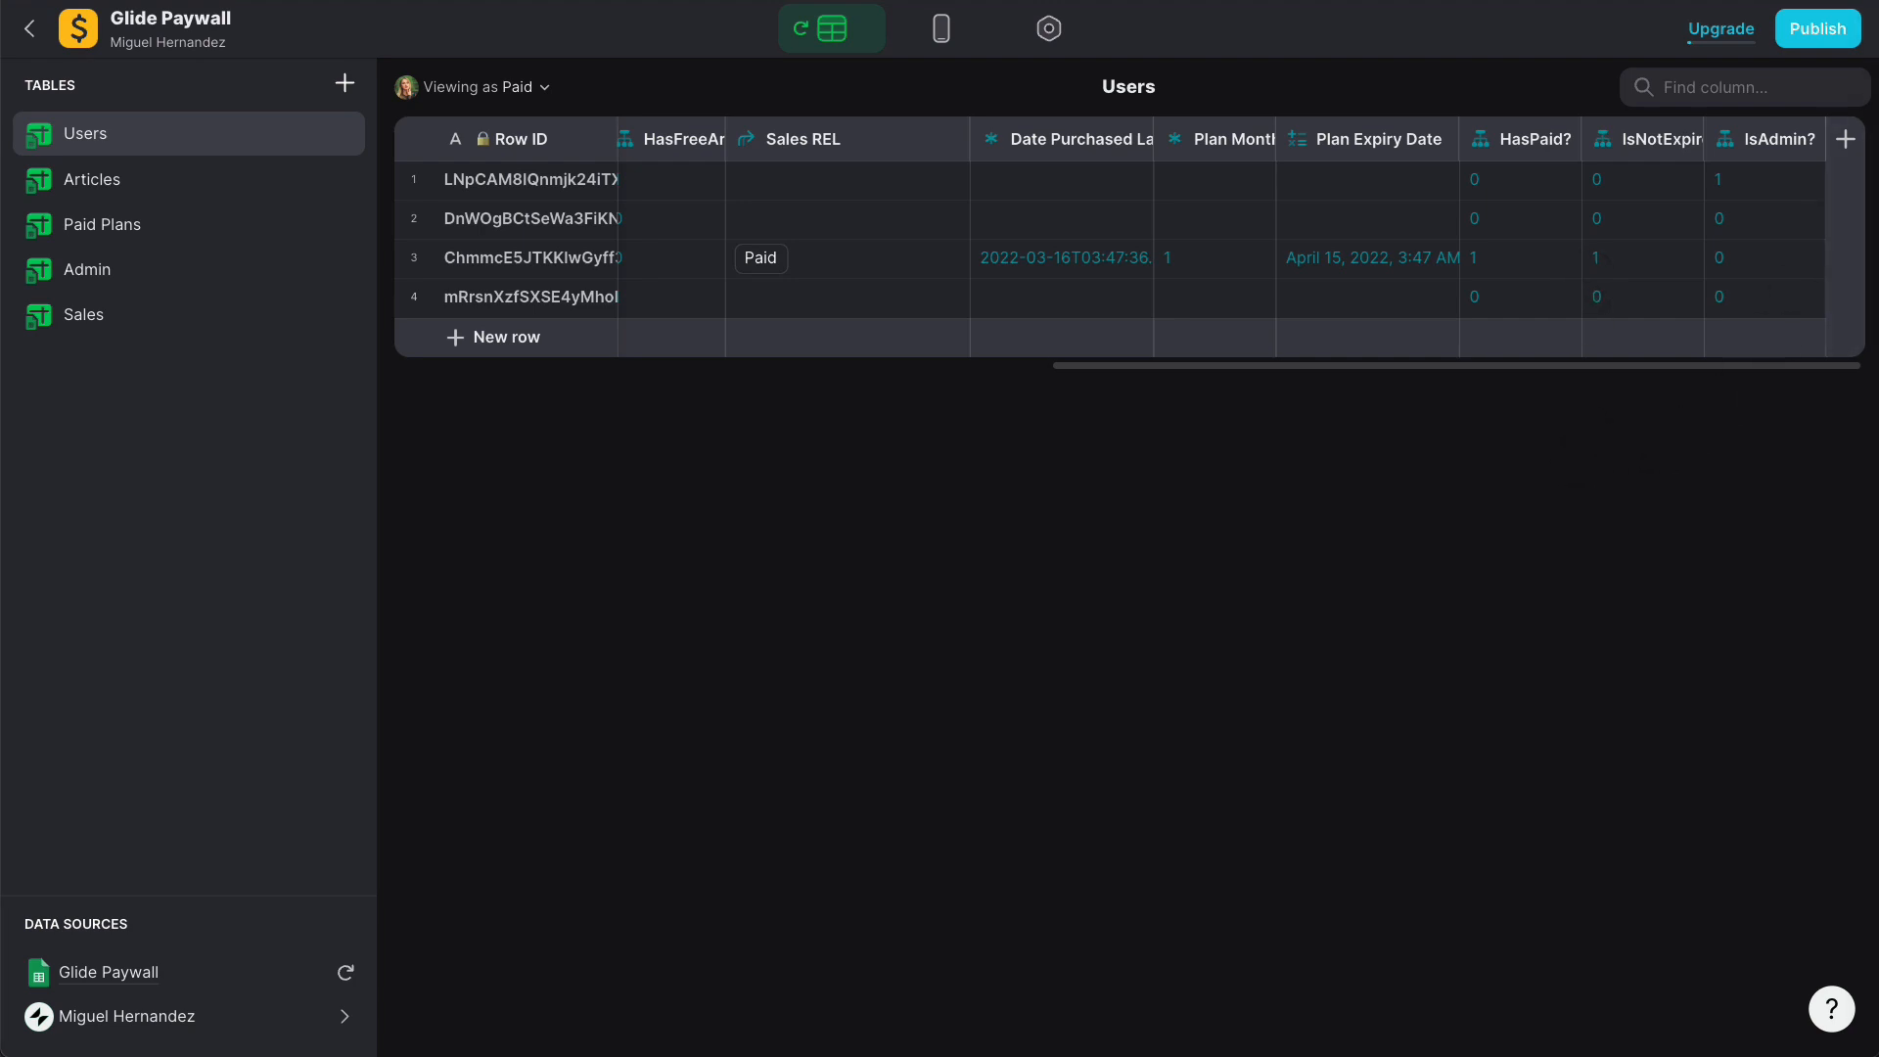
# Step: Add a Math column named Access MATH to the Users table
pyautogui.click(1853, 142)
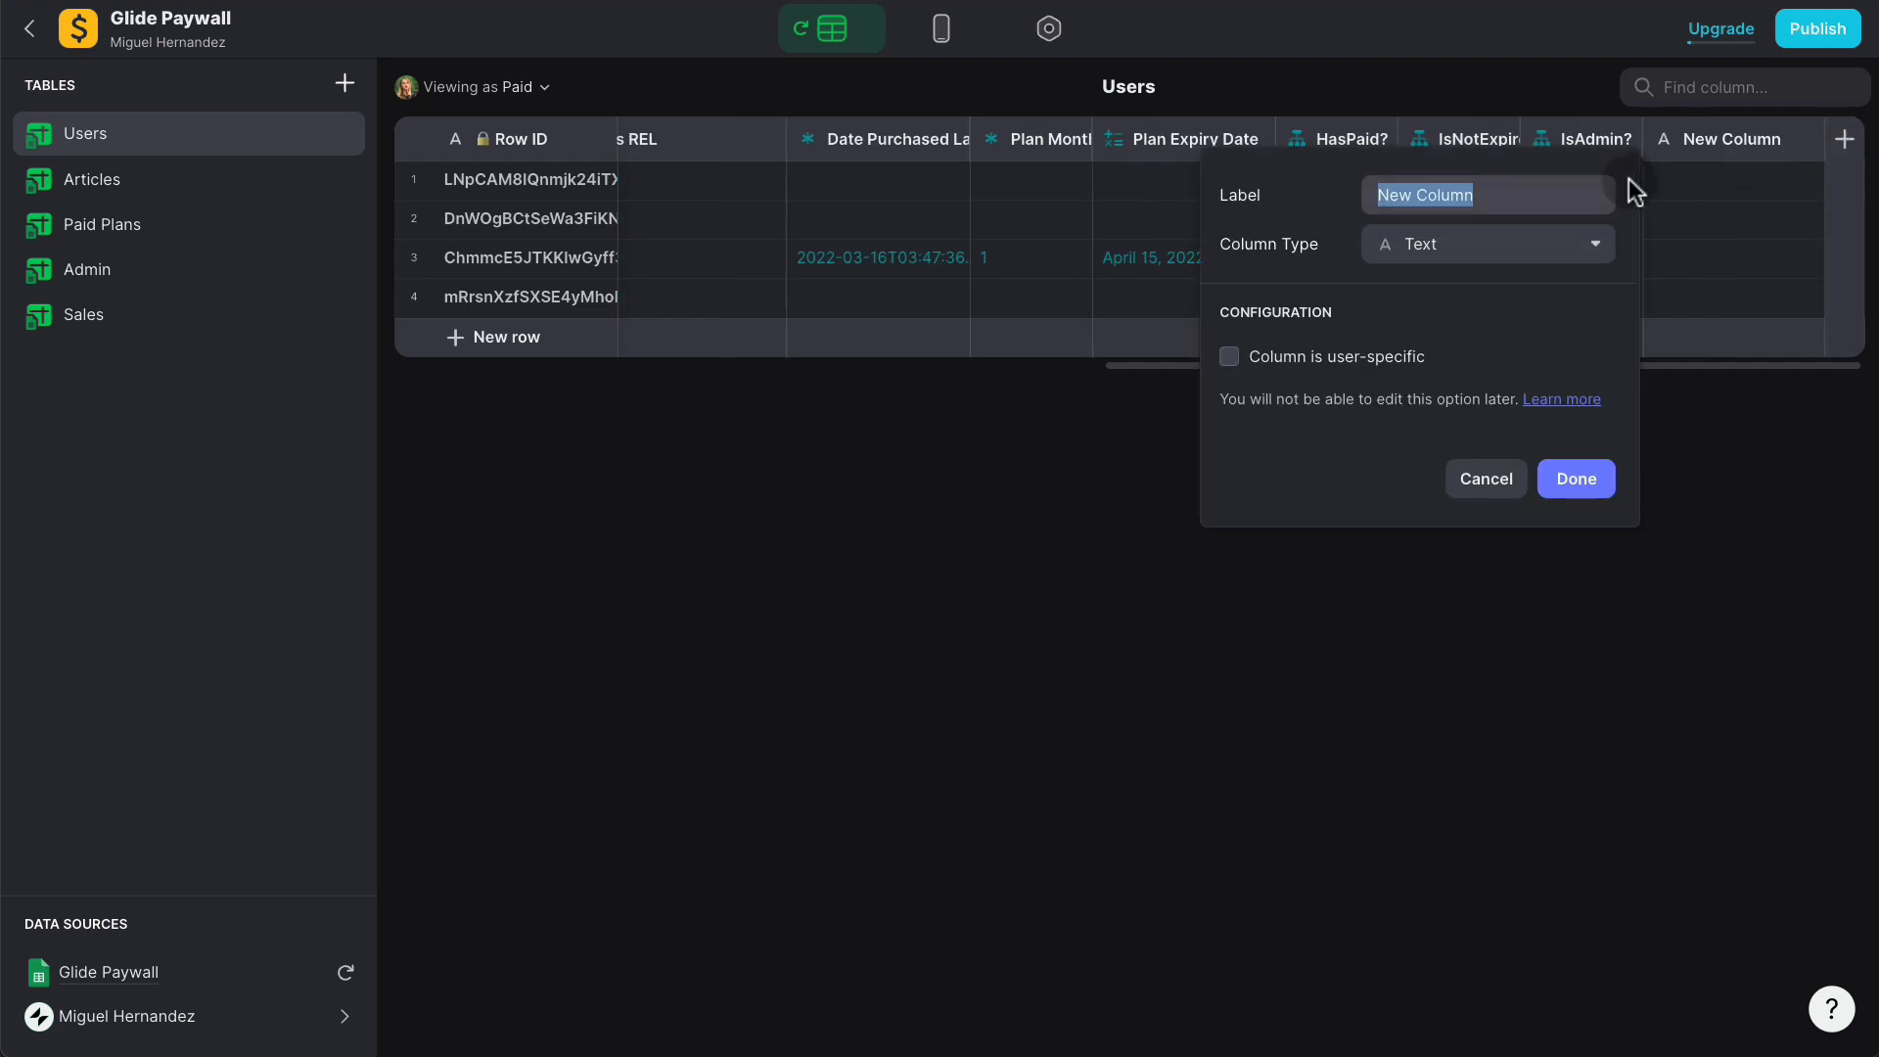
pyautogui.write('Ac')
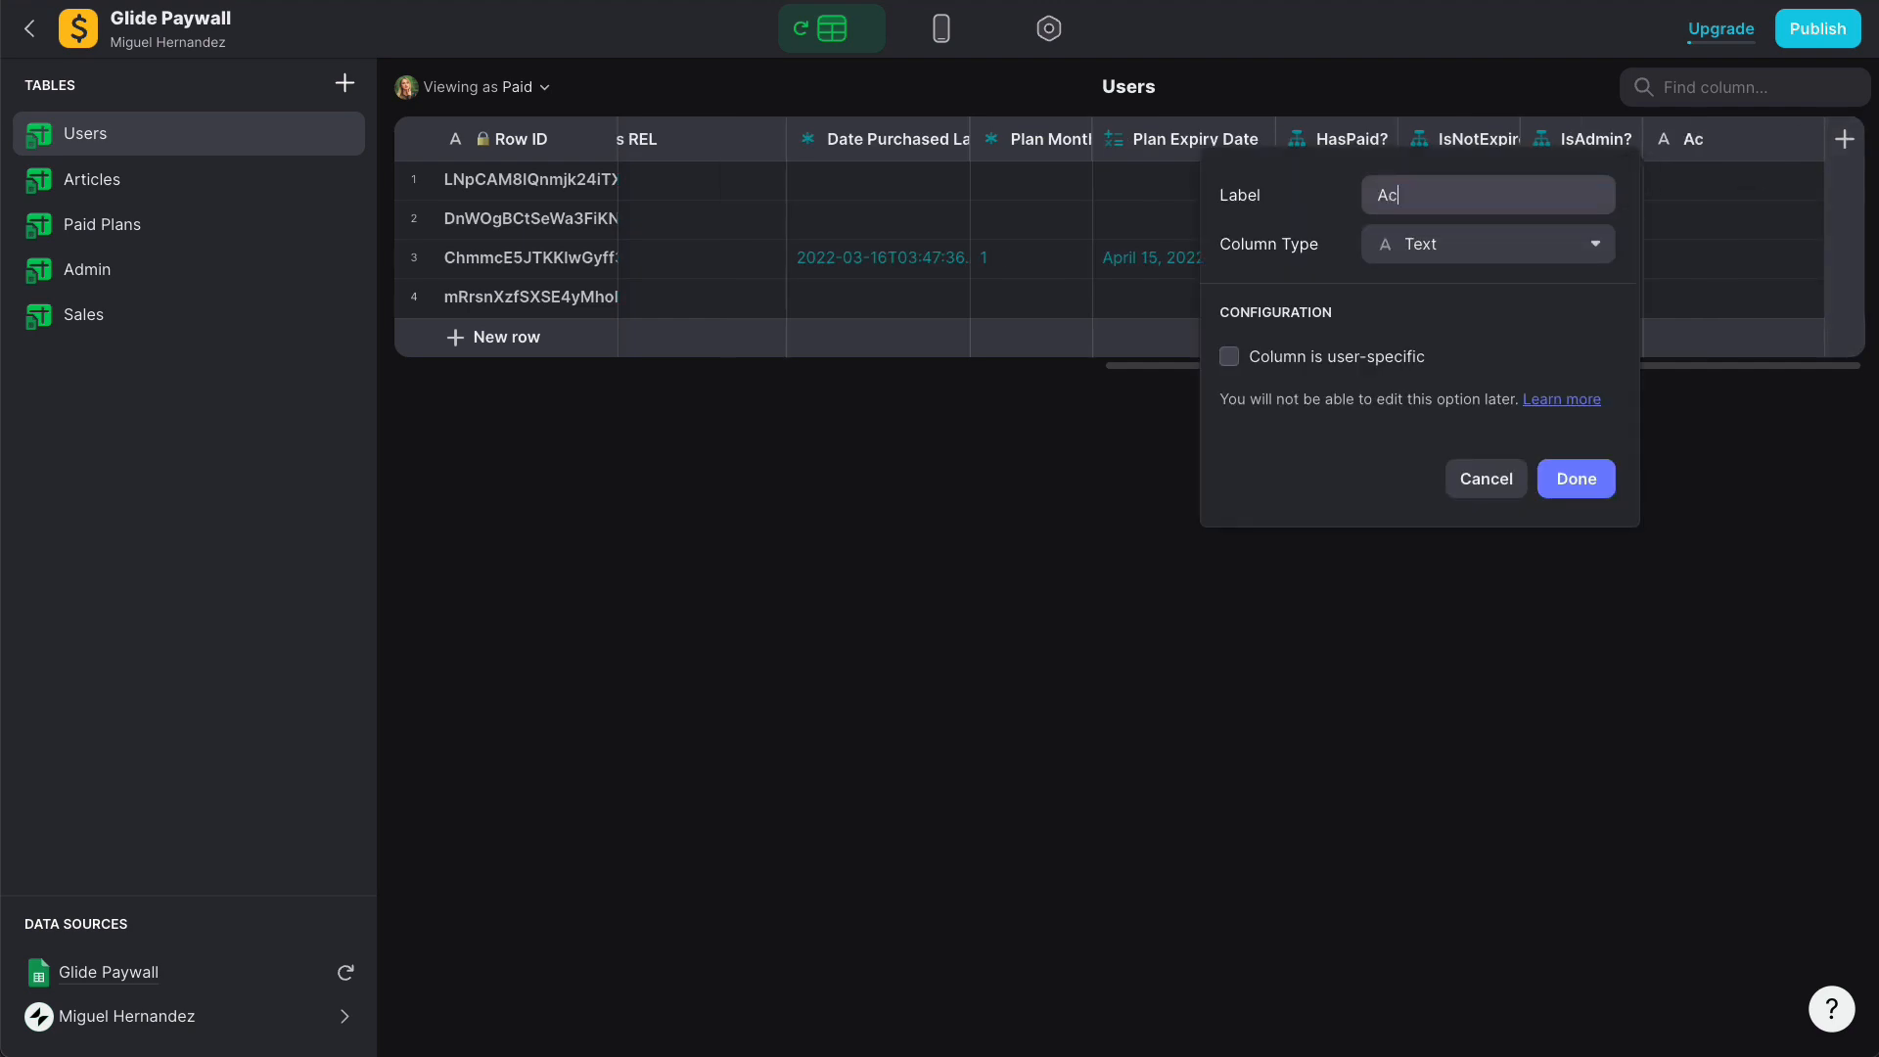
pyautogui.write('cess MATH')
pyautogui.click(1516, 253)
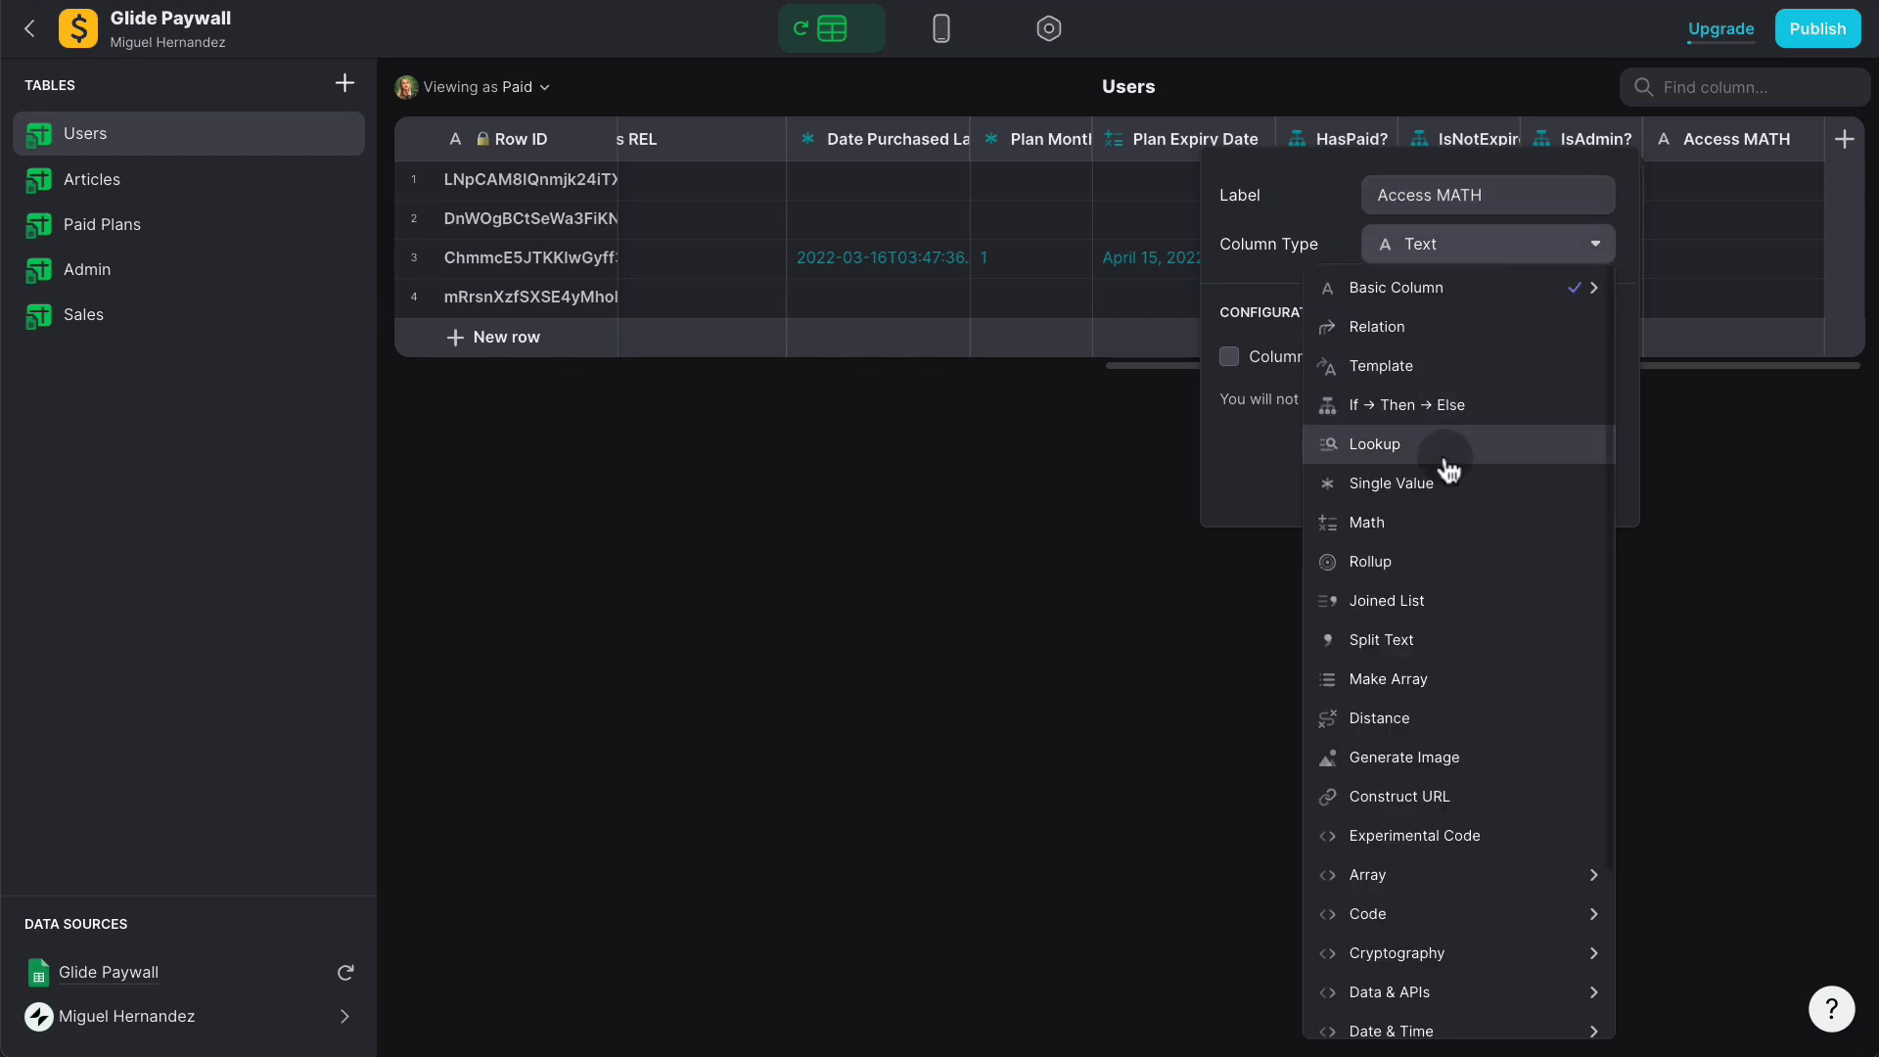
pyautogui.click(1426, 522)
# Step: Enter the Access MATH formula A+B+C, with A as HasFreeArticlesLeft?, B as IsNotExpired? and C as IsAdmin?
pyautogui.click(1321, 373)
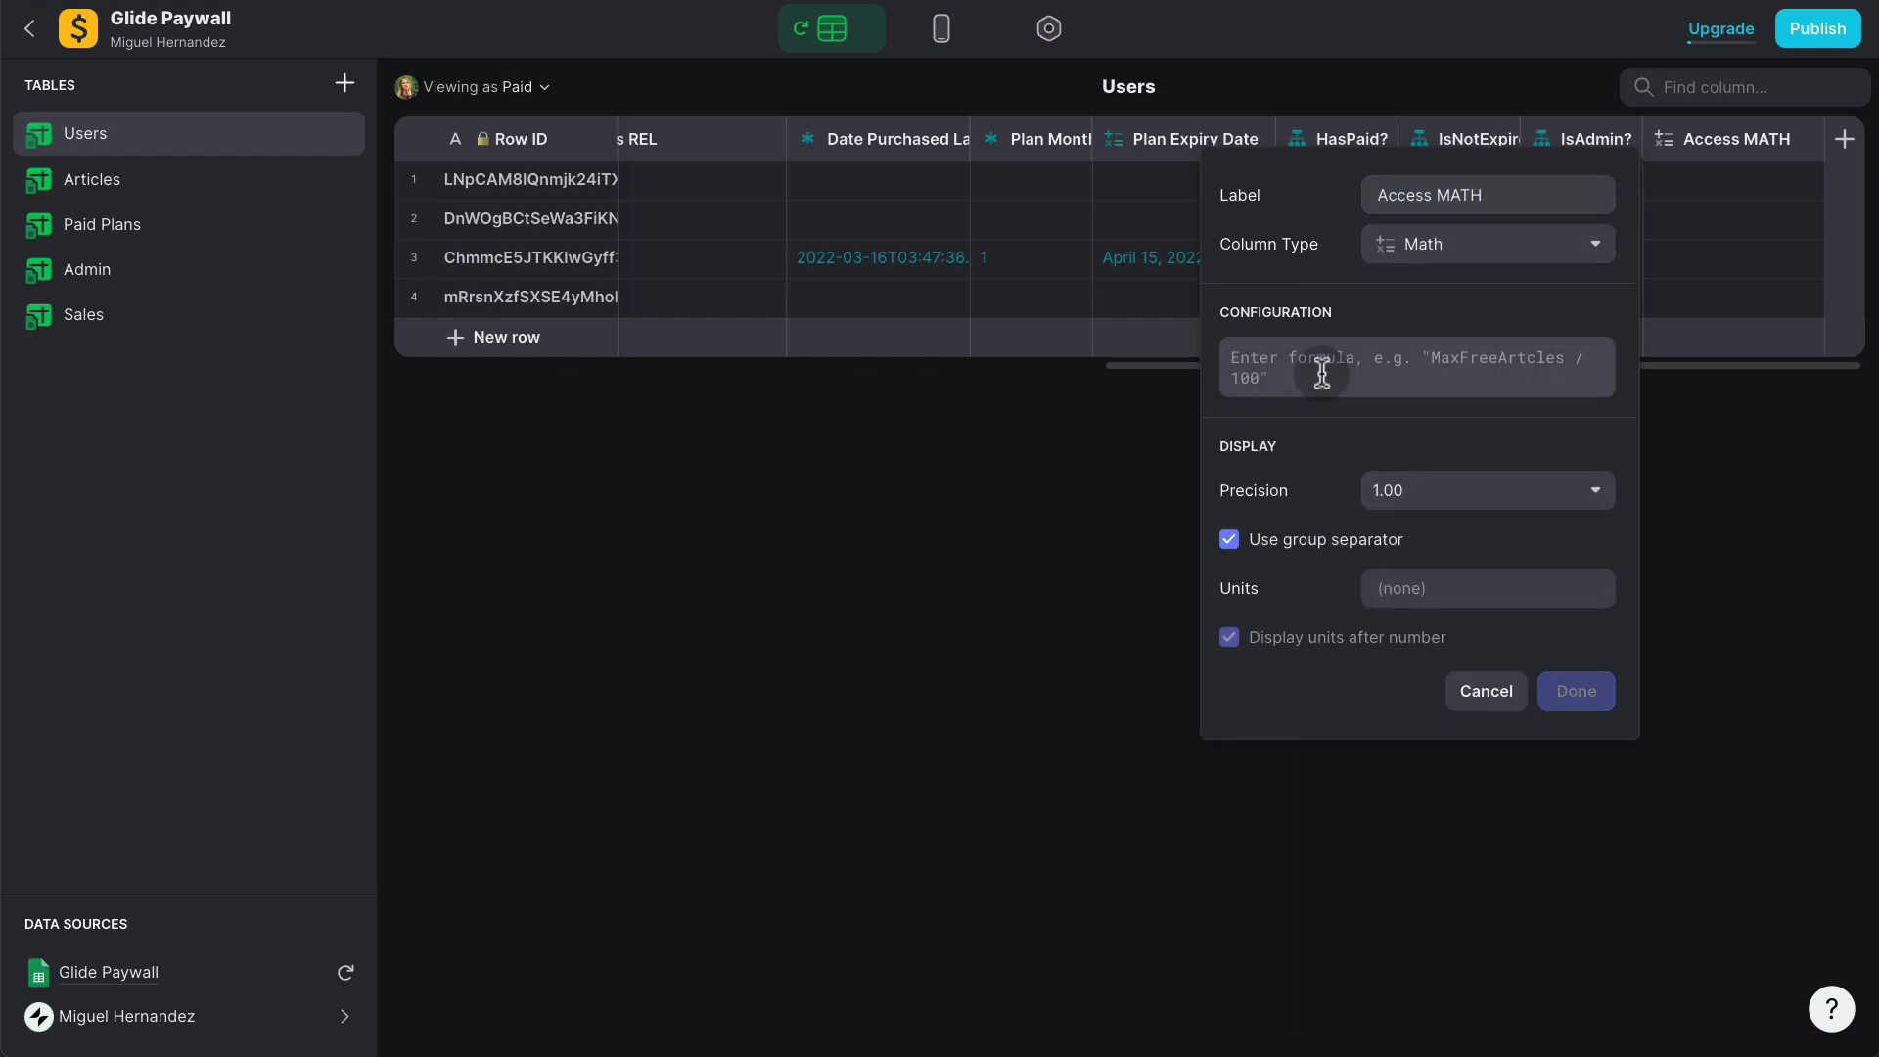
pyautogui.write('A+B+C')
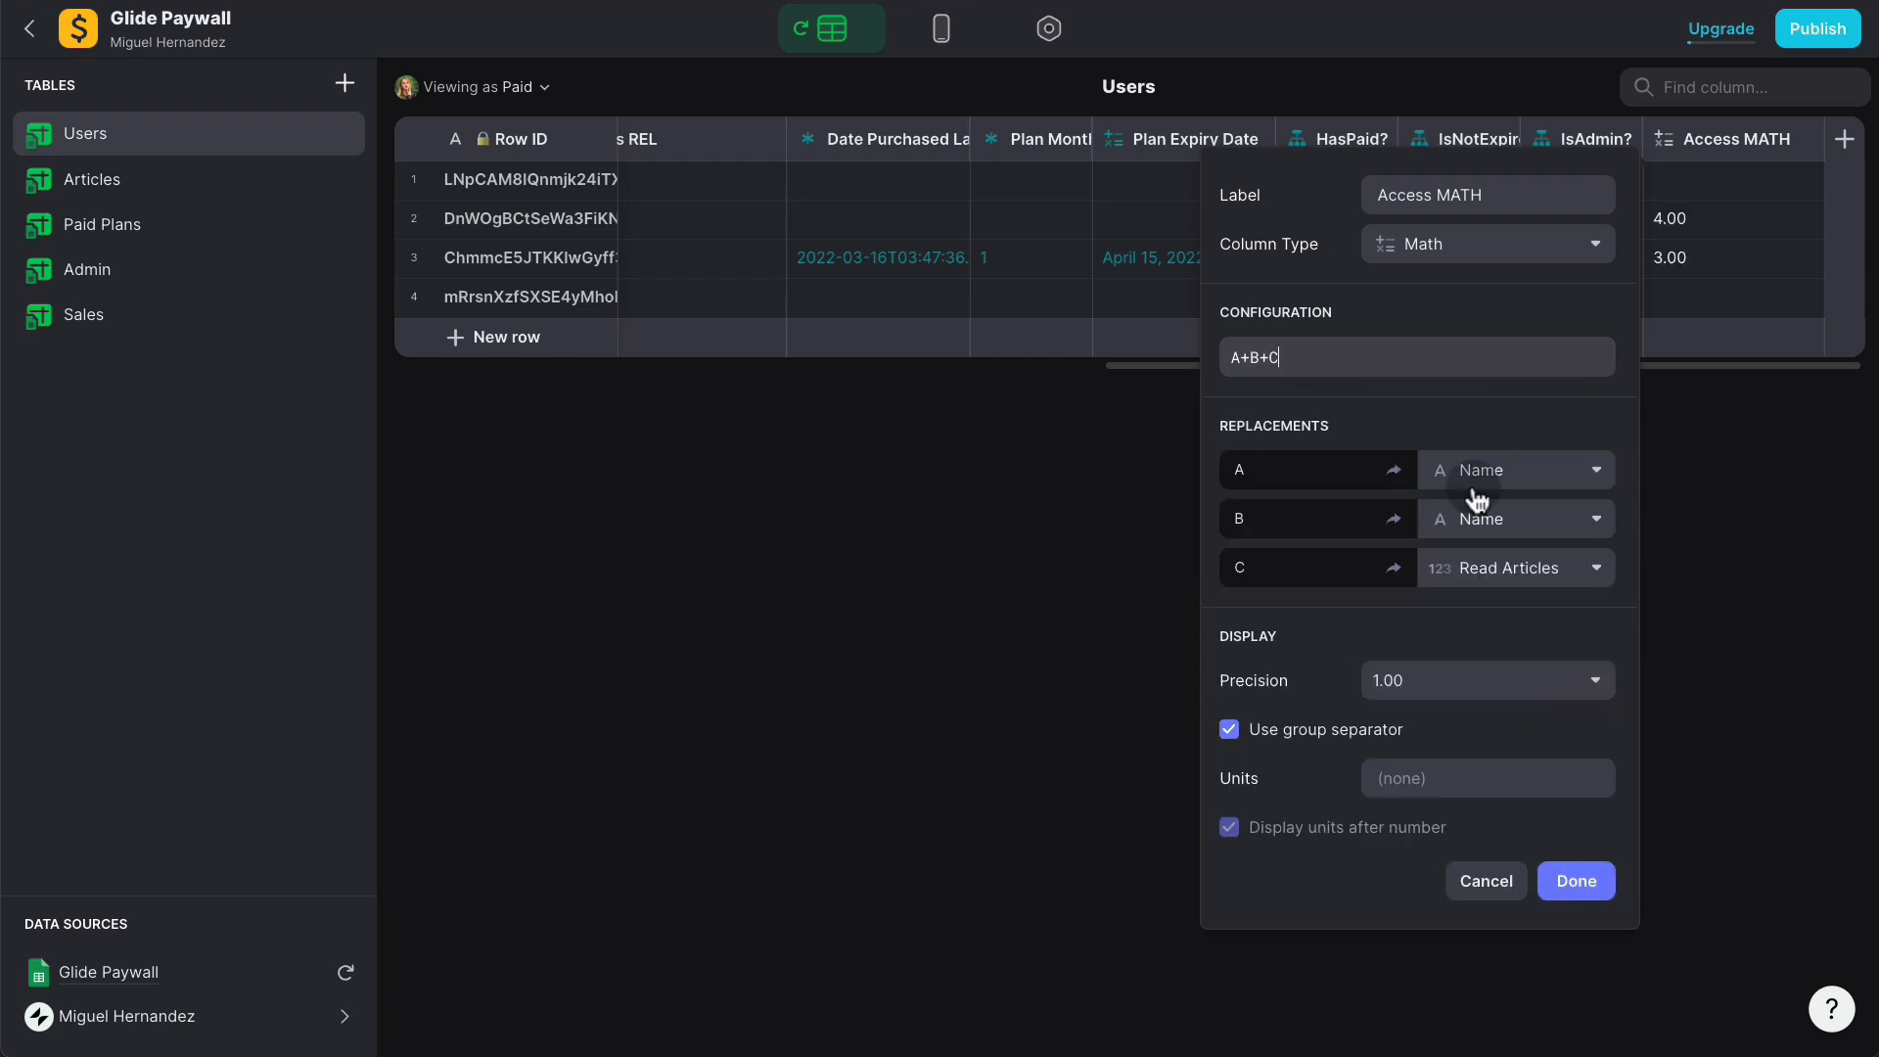
pyautogui.click(1587, 472)
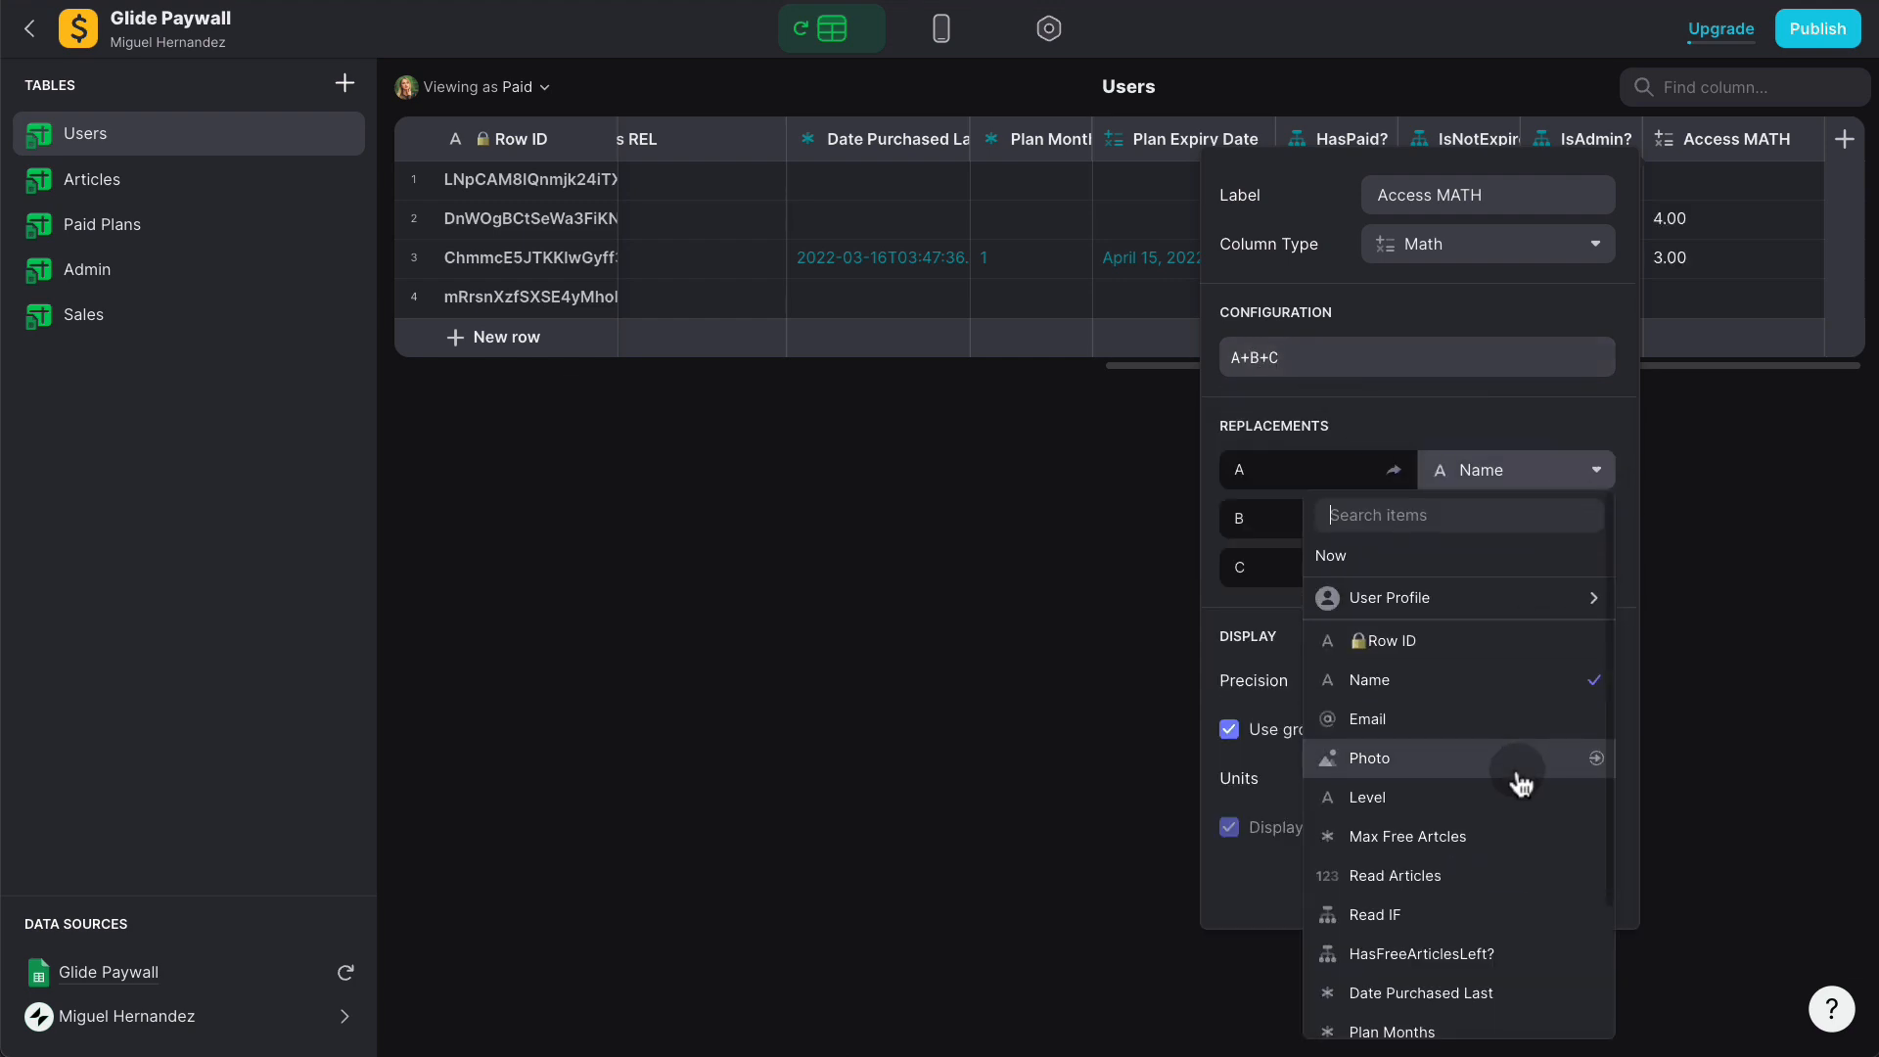
pyautogui.scroll(-4, 1514, 780)
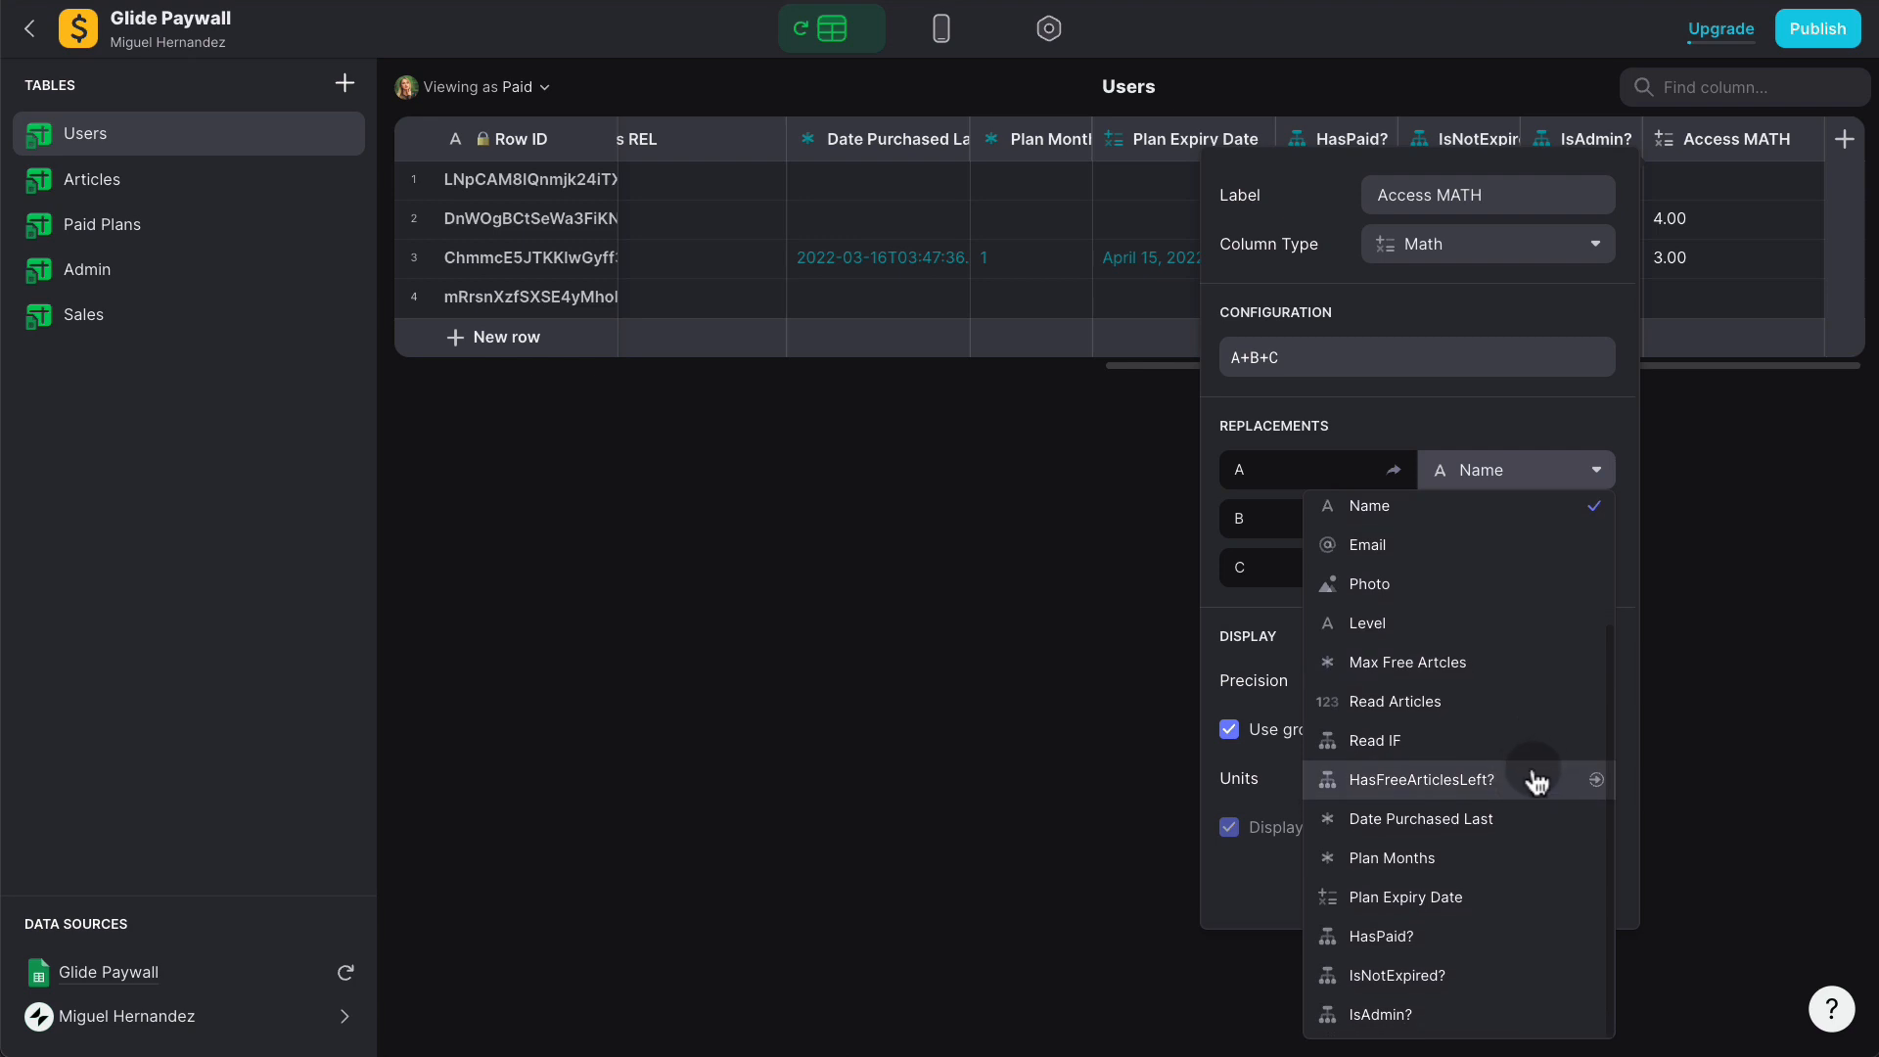
pyautogui.click(1537, 780)
pyautogui.click(1517, 519)
pyautogui.click(1465, 969)
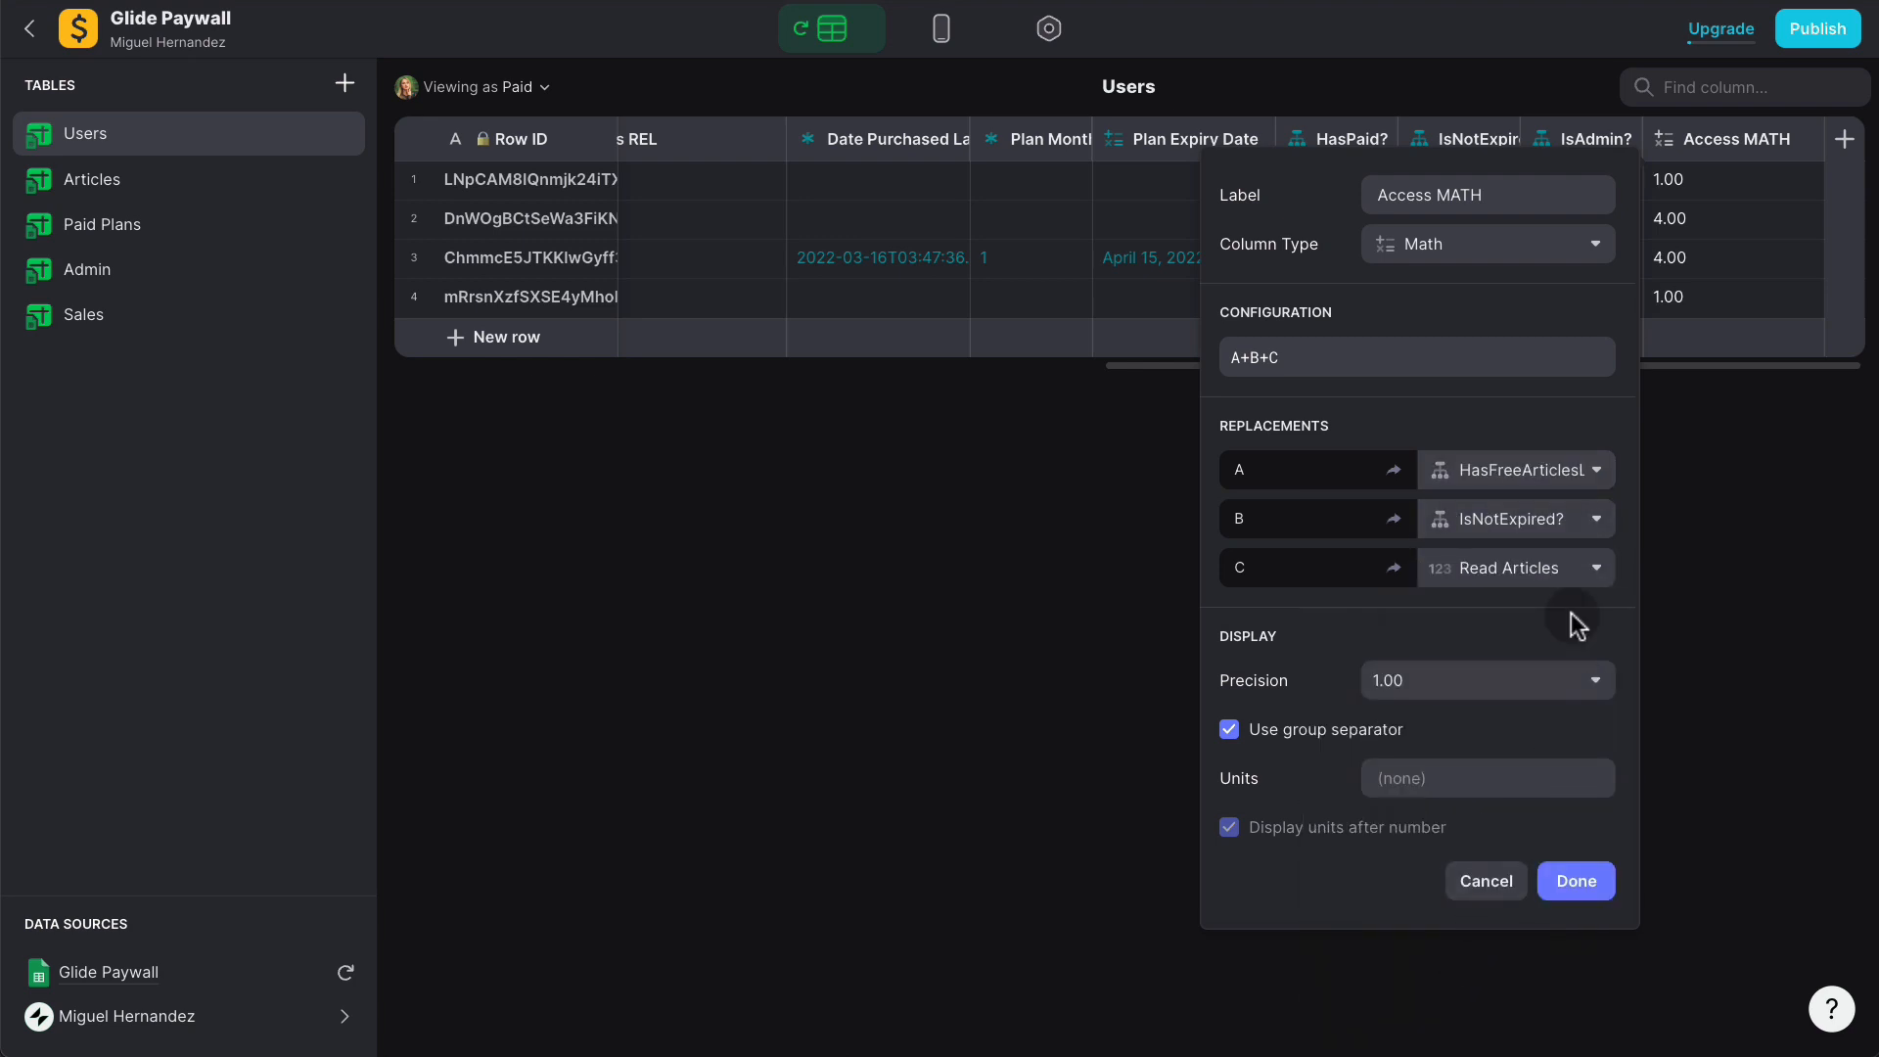
pyautogui.click(1582, 578)
pyautogui.scroll(-3, 1517, 519)
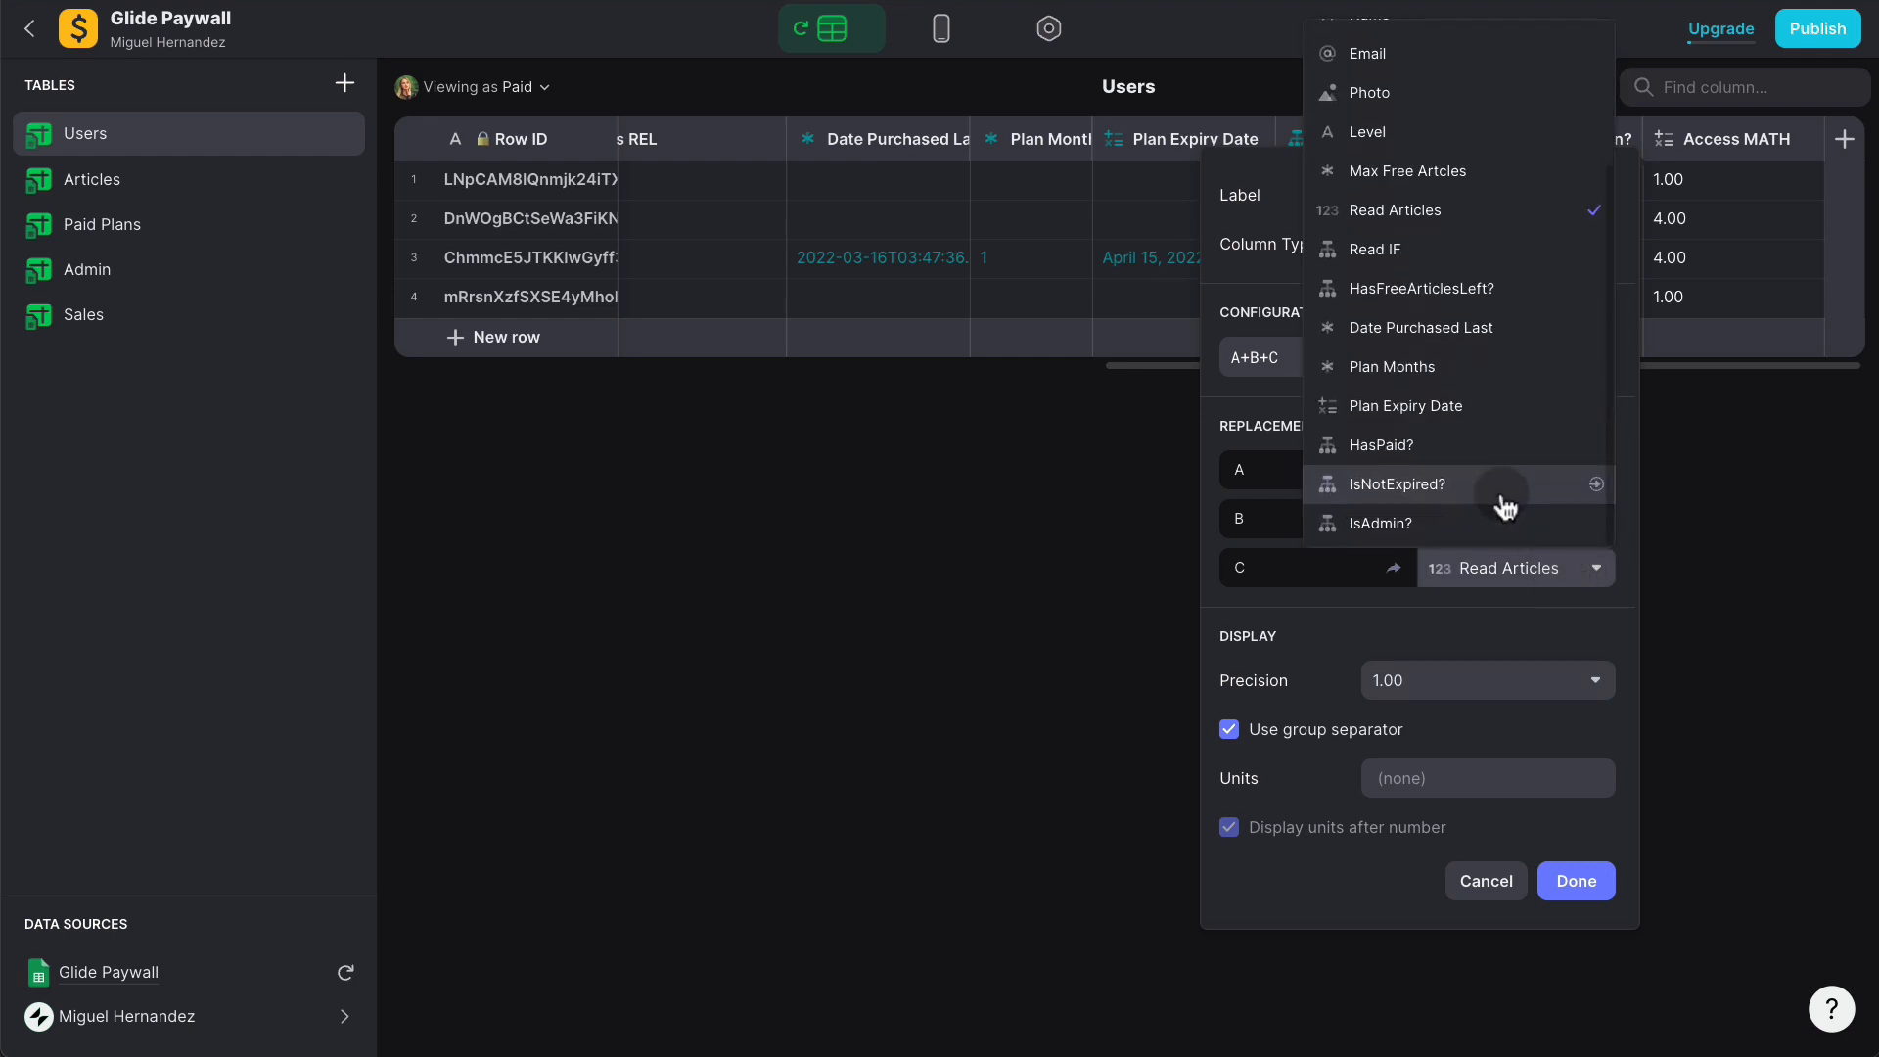
pyautogui.click(1456, 532)
# Step: Set the Access MATH precision to 1, turn off the group separator, and save the column
pyautogui.click(1432, 693)
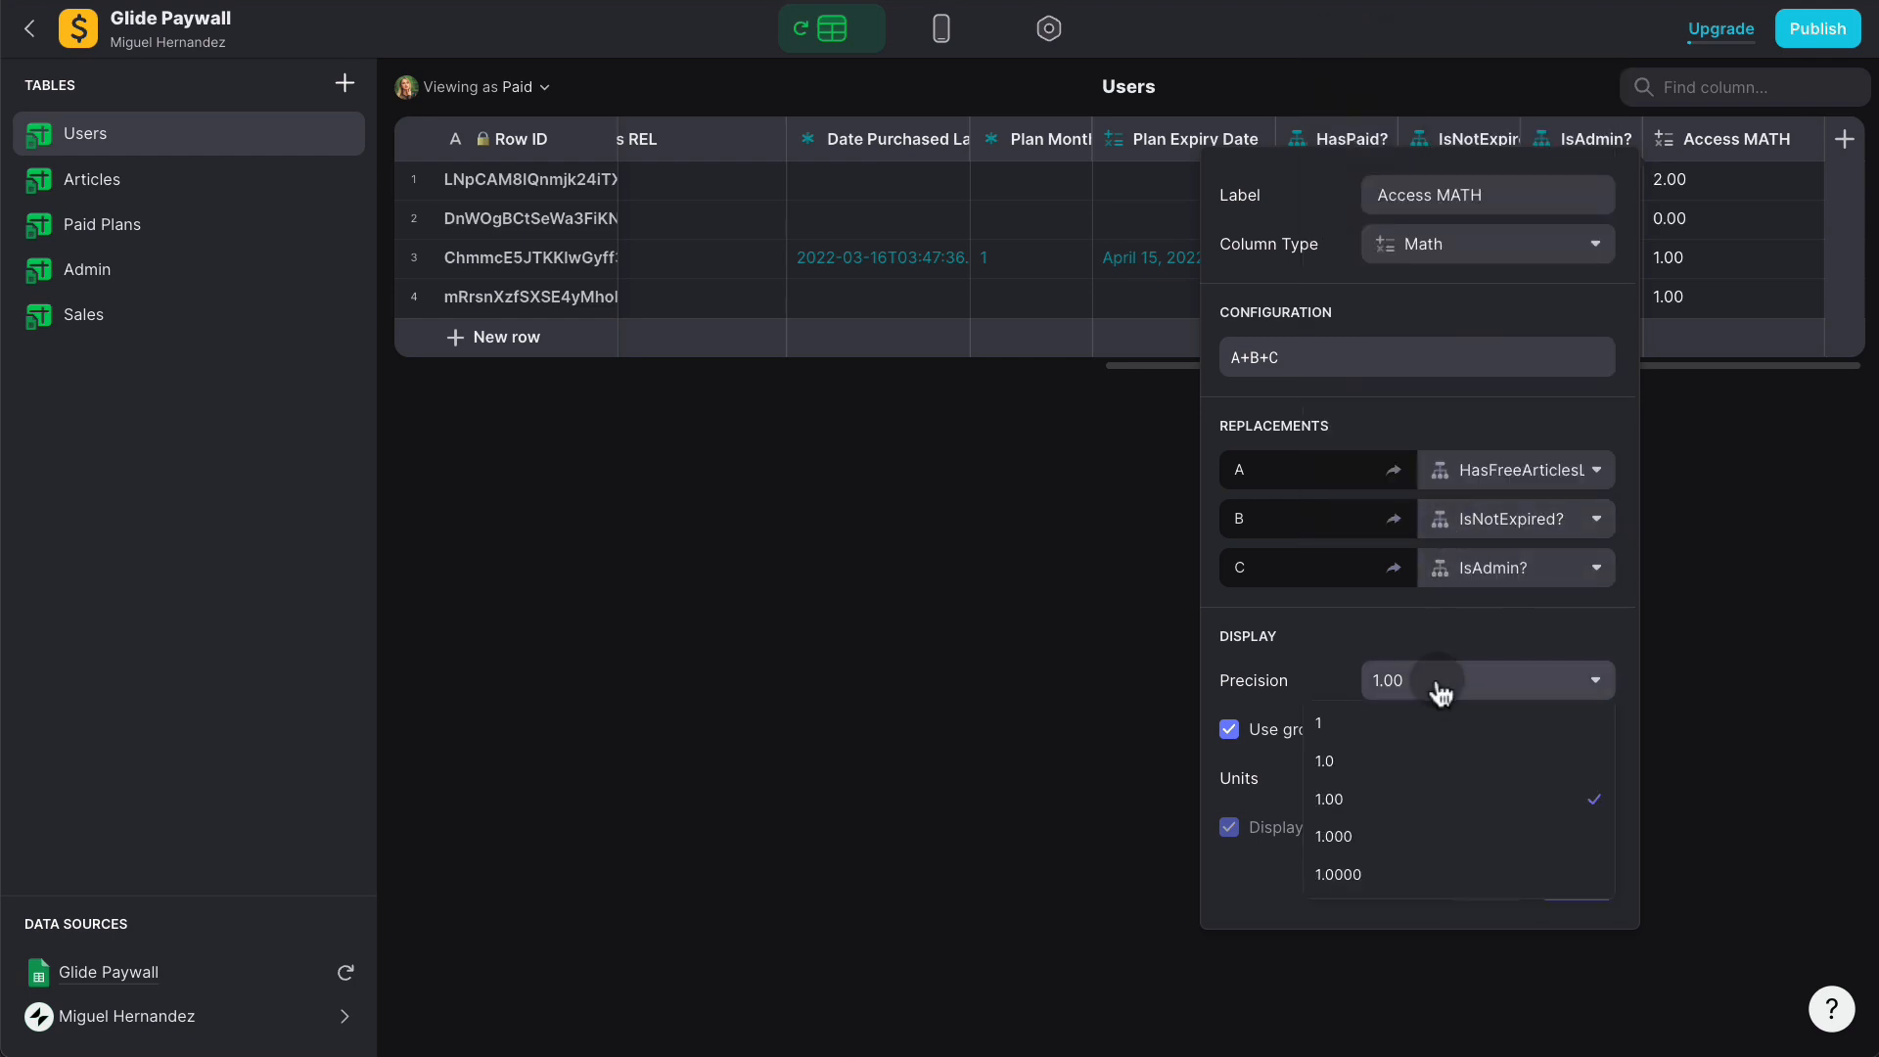
pyautogui.click(1406, 726)
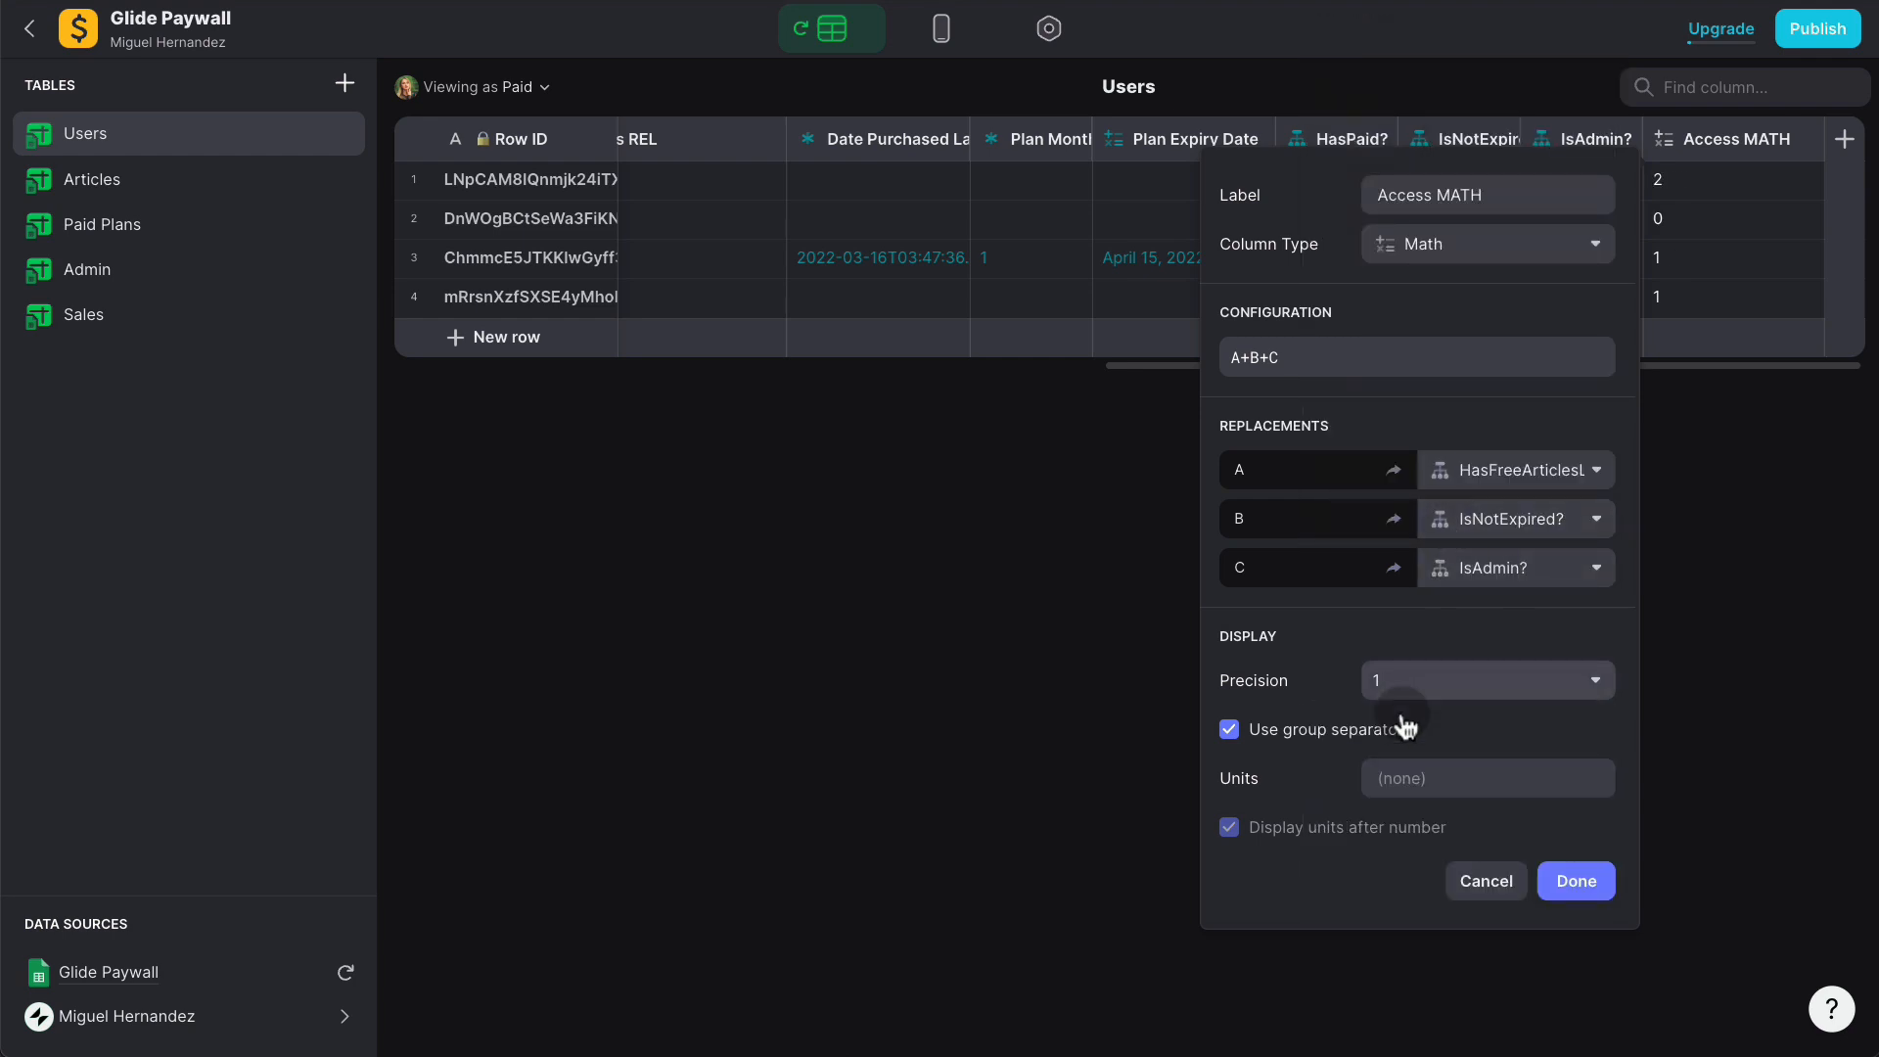
pyautogui.click(1258, 729)
pyautogui.click(1585, 882)
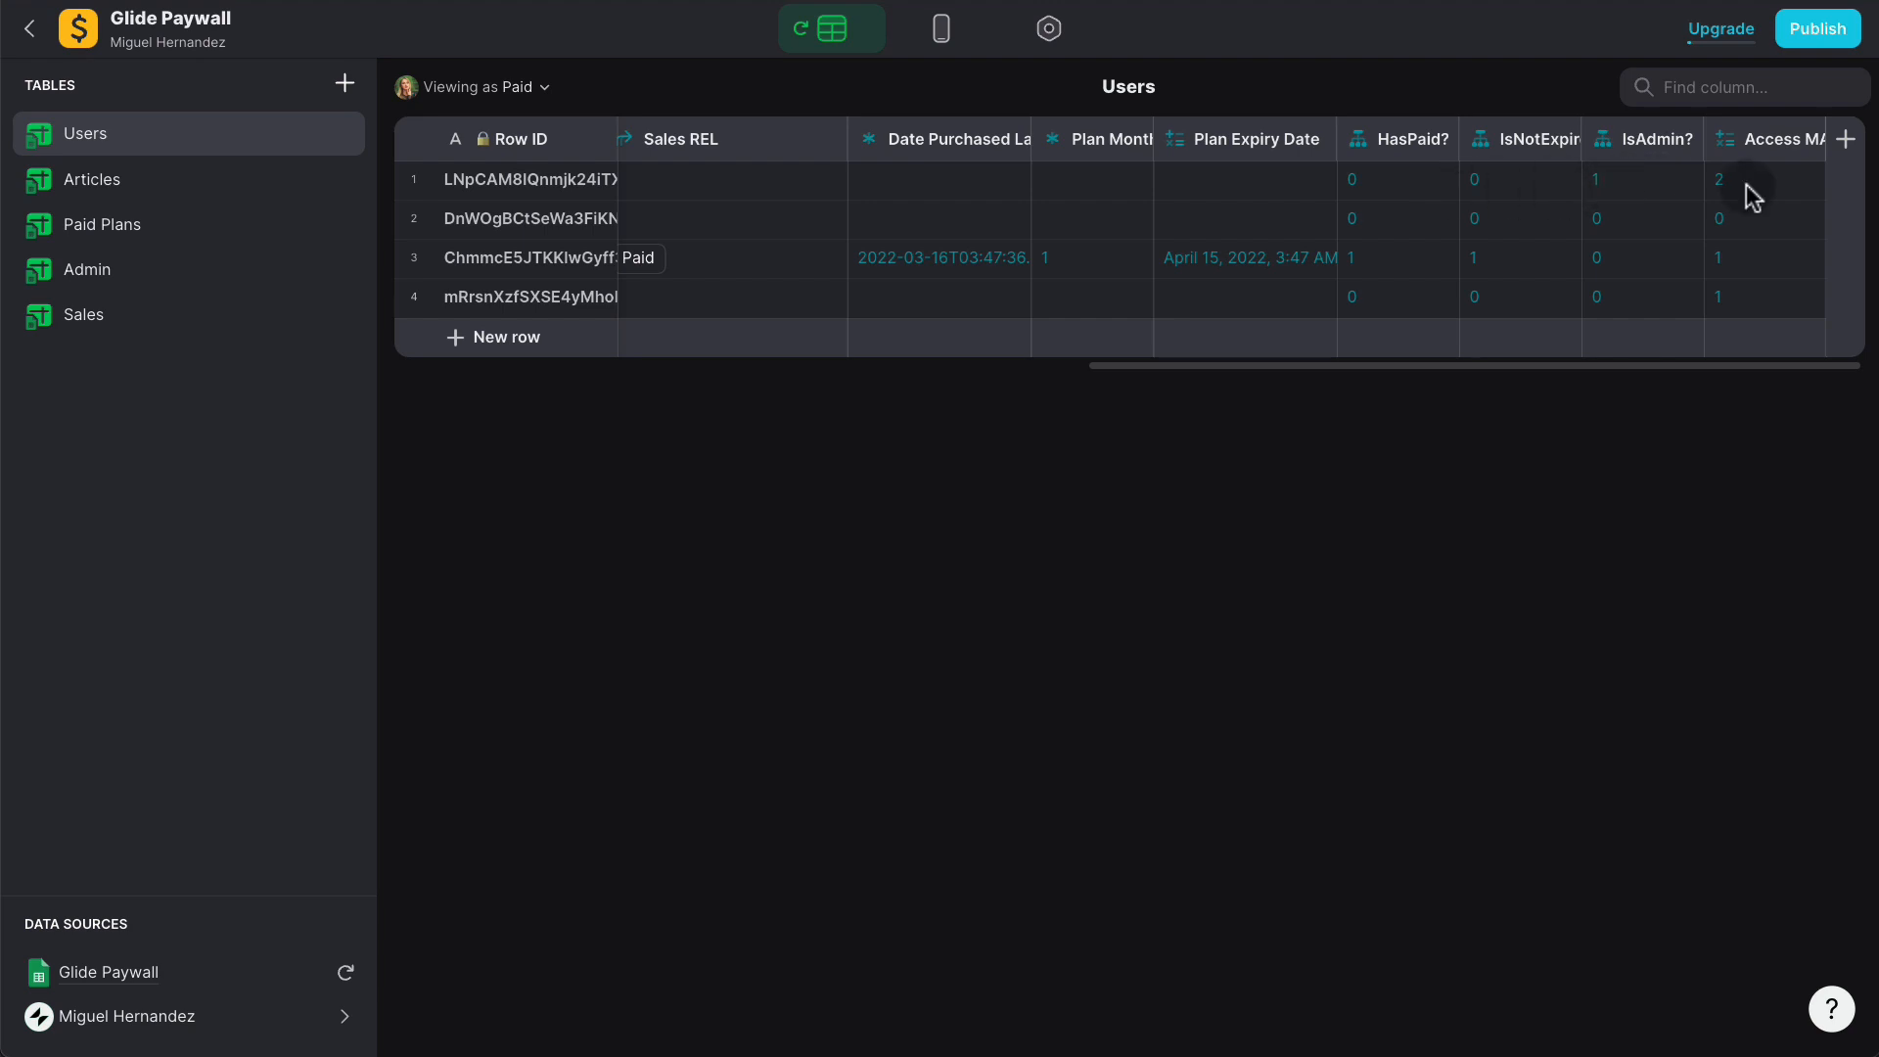
# Step: Add an If → Then → Else column named HasAccess? to the Users table
pyautogui.click(1846, 142)
pyautogui.write('Ha')
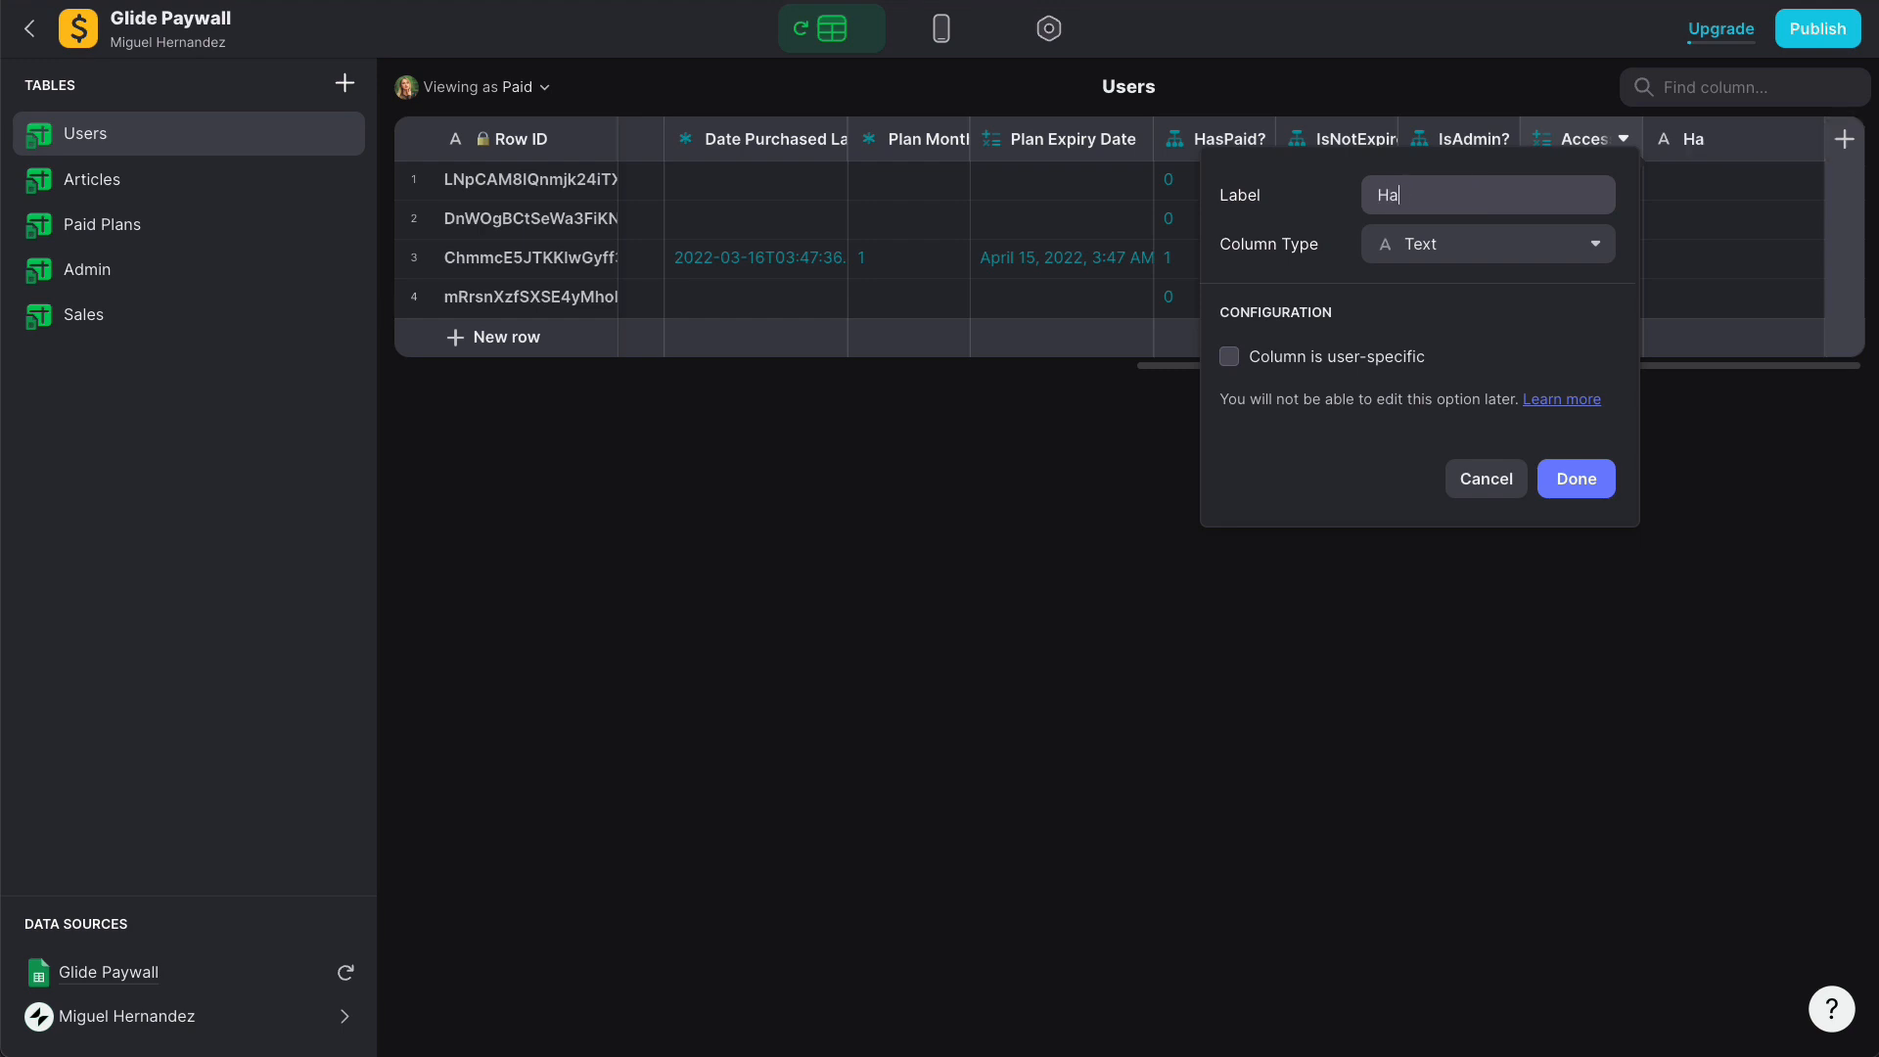
pyautogui.write('sAccess?')
pyautogui.click(1489, 244)
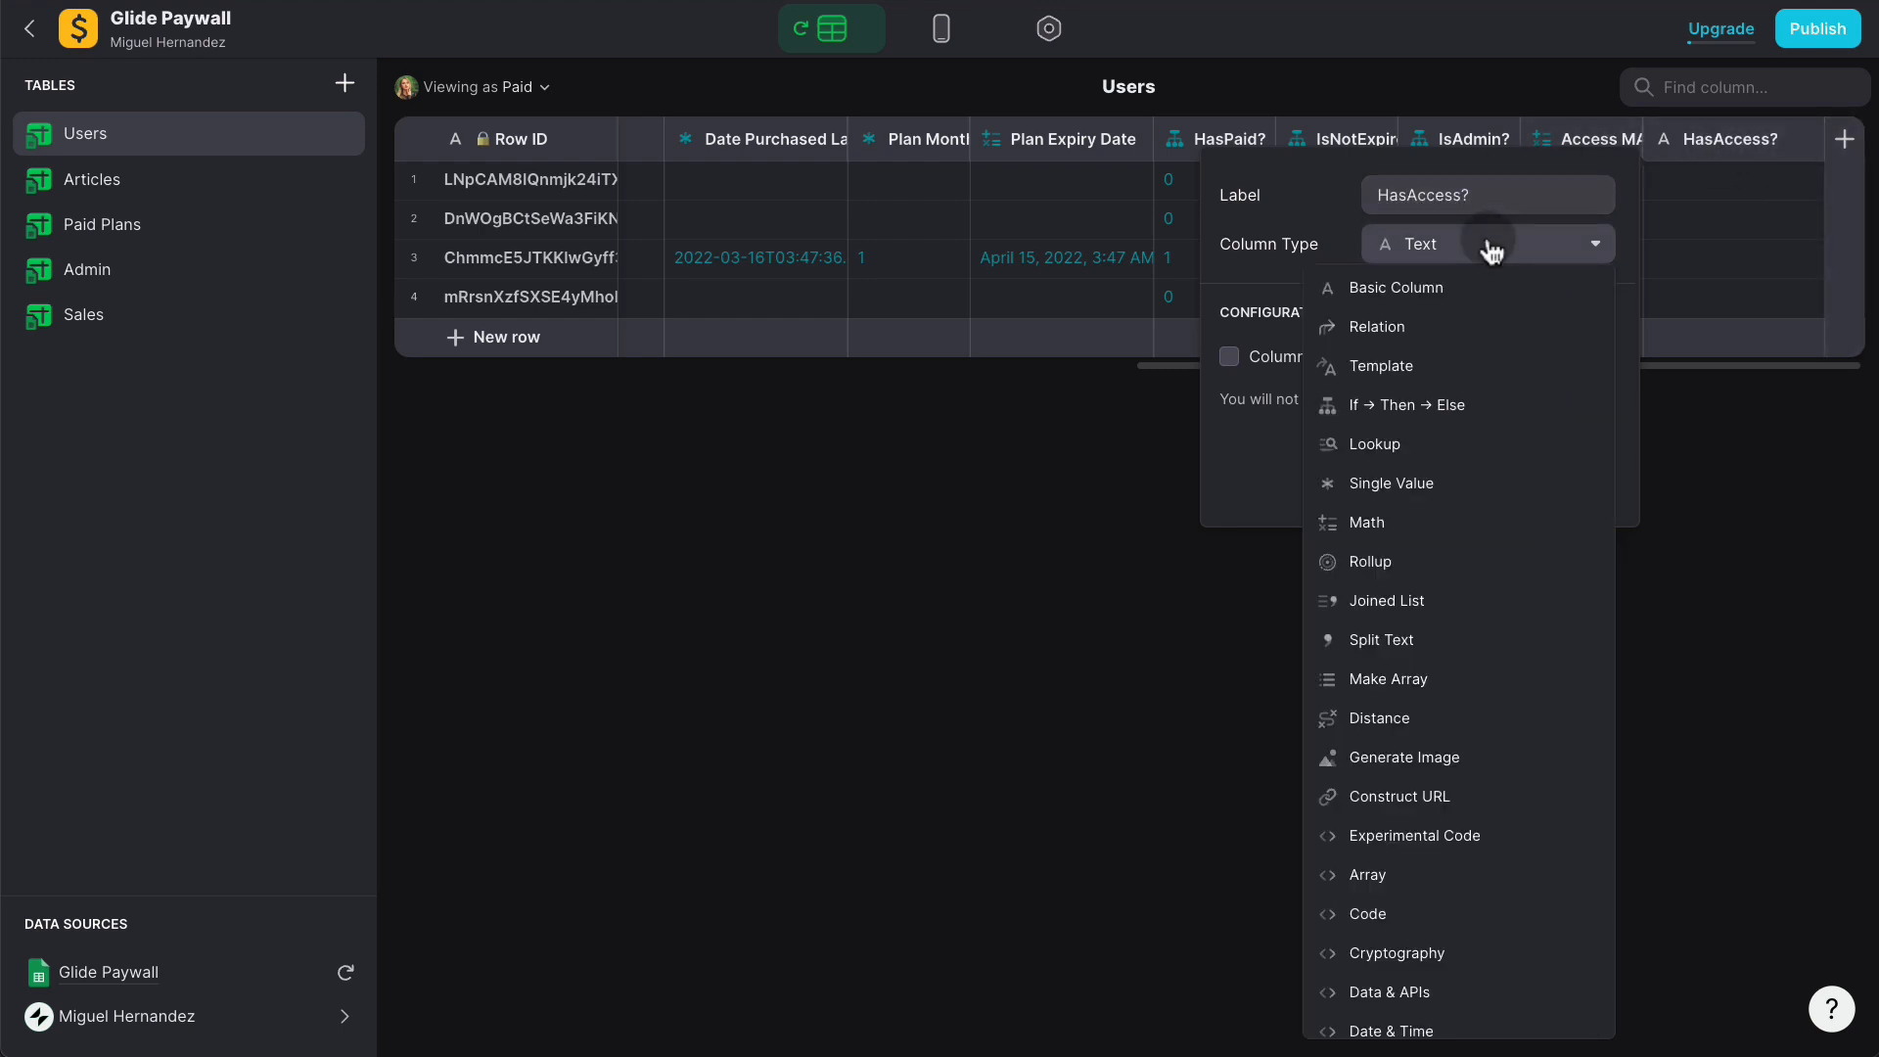
pyautogui.click(1462, 401)
# Step: Configure HasAccess? to return 1 if Access MATH is greater than 0 and 0 otherwise, and save the column
pyautogui.click(1400, 362)
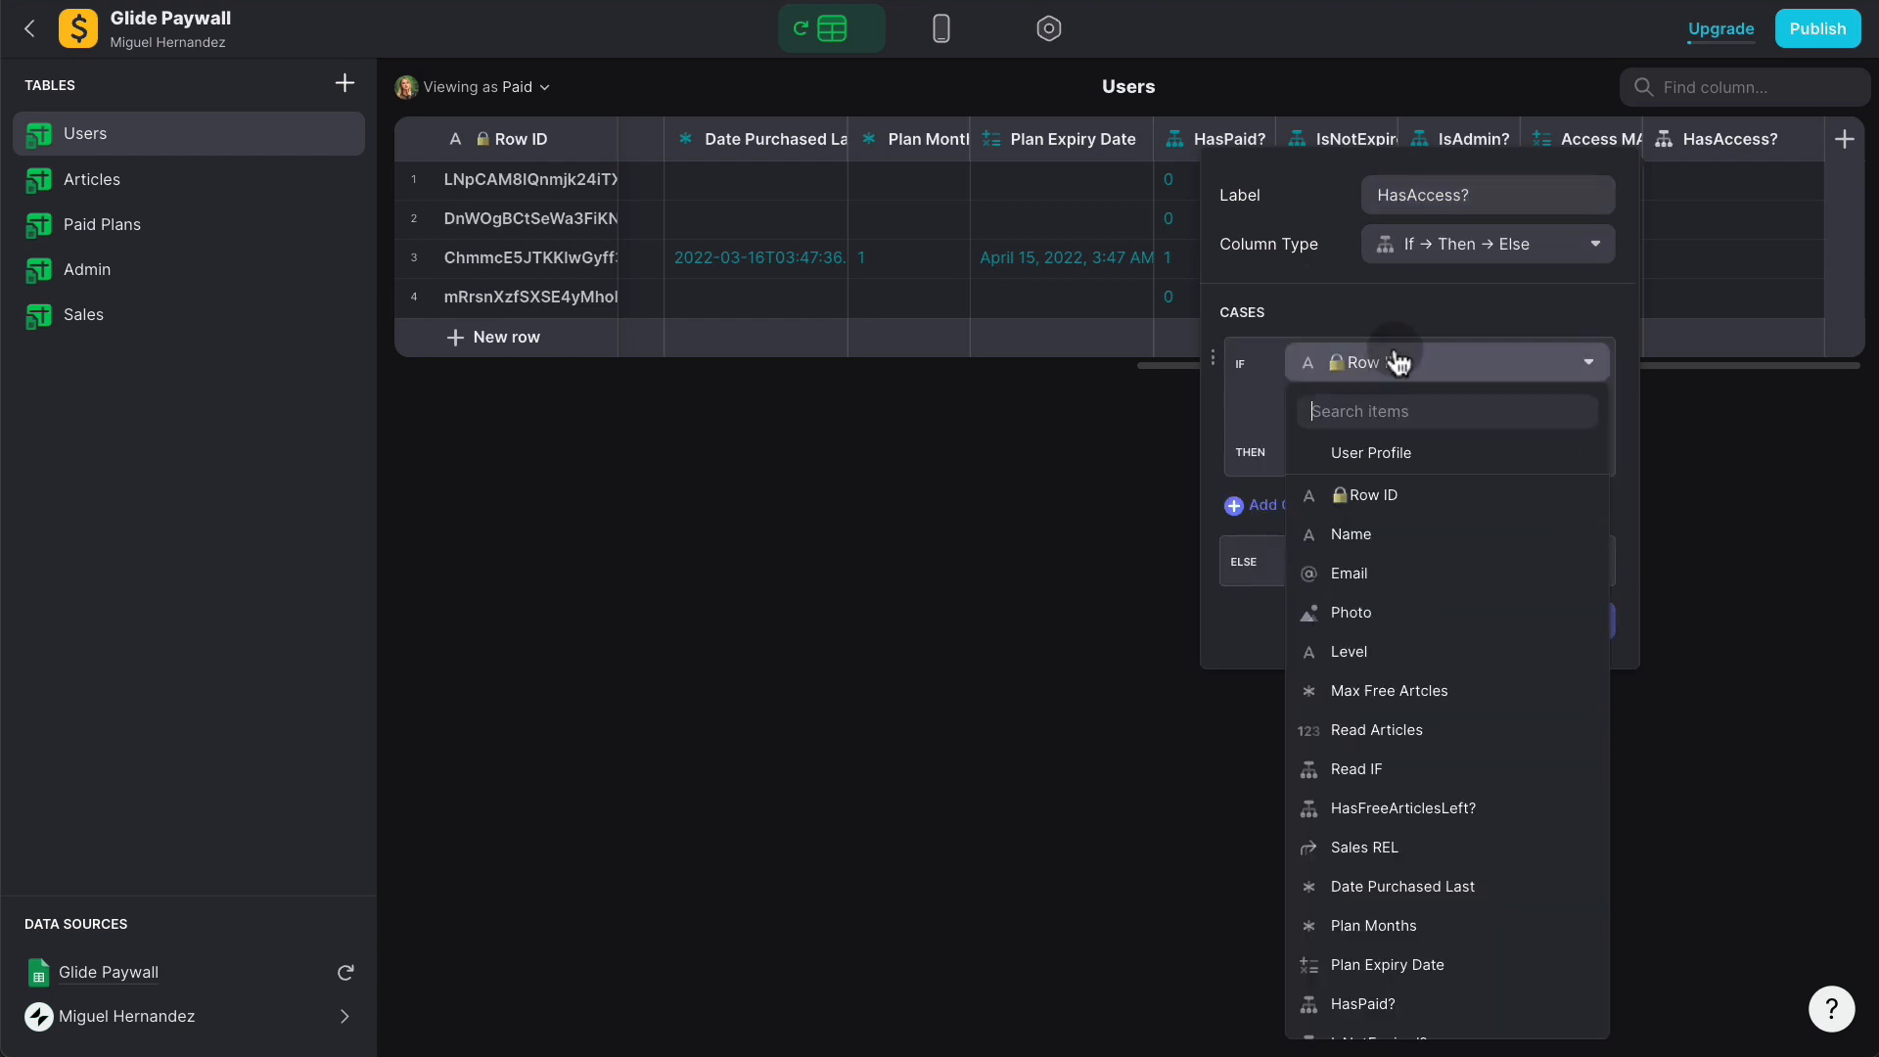
pyautogui.scroll(-2, 1449, 743)
pyautogui.click(1415, 1013)
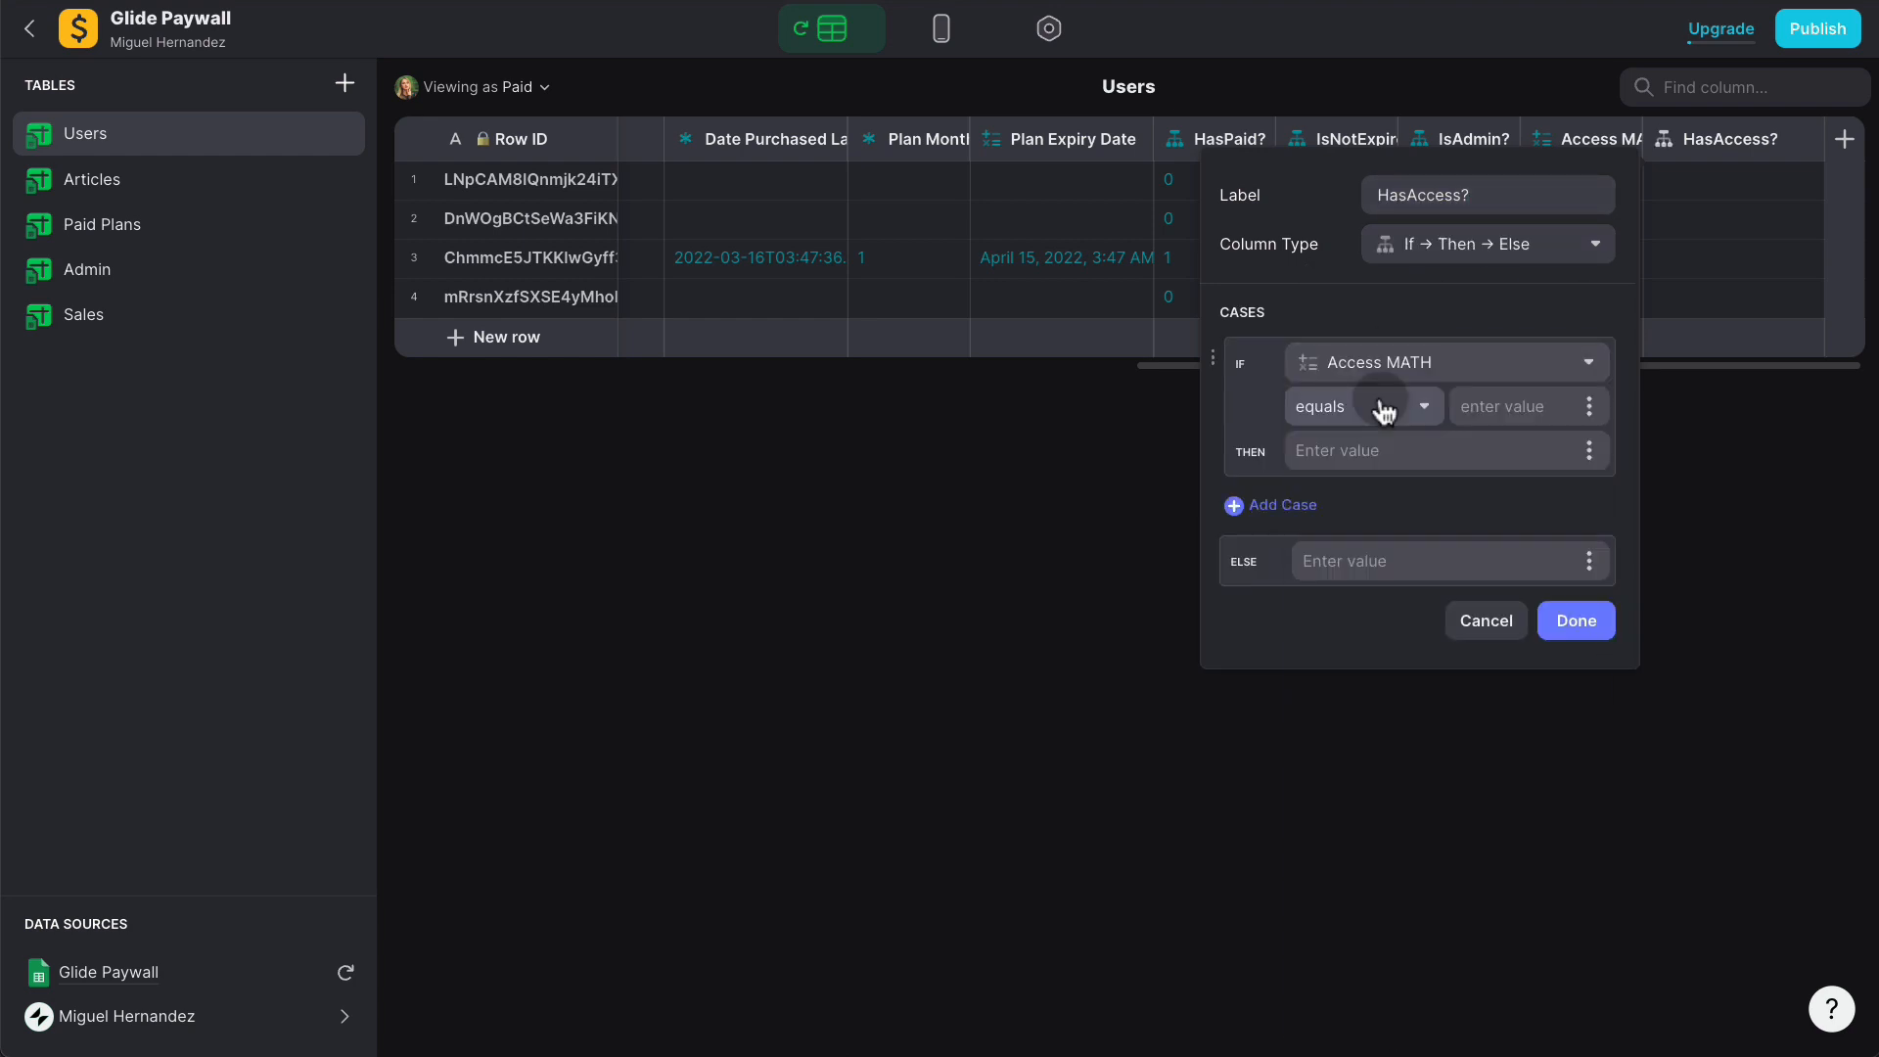
pyautogui.click(1384, 411)
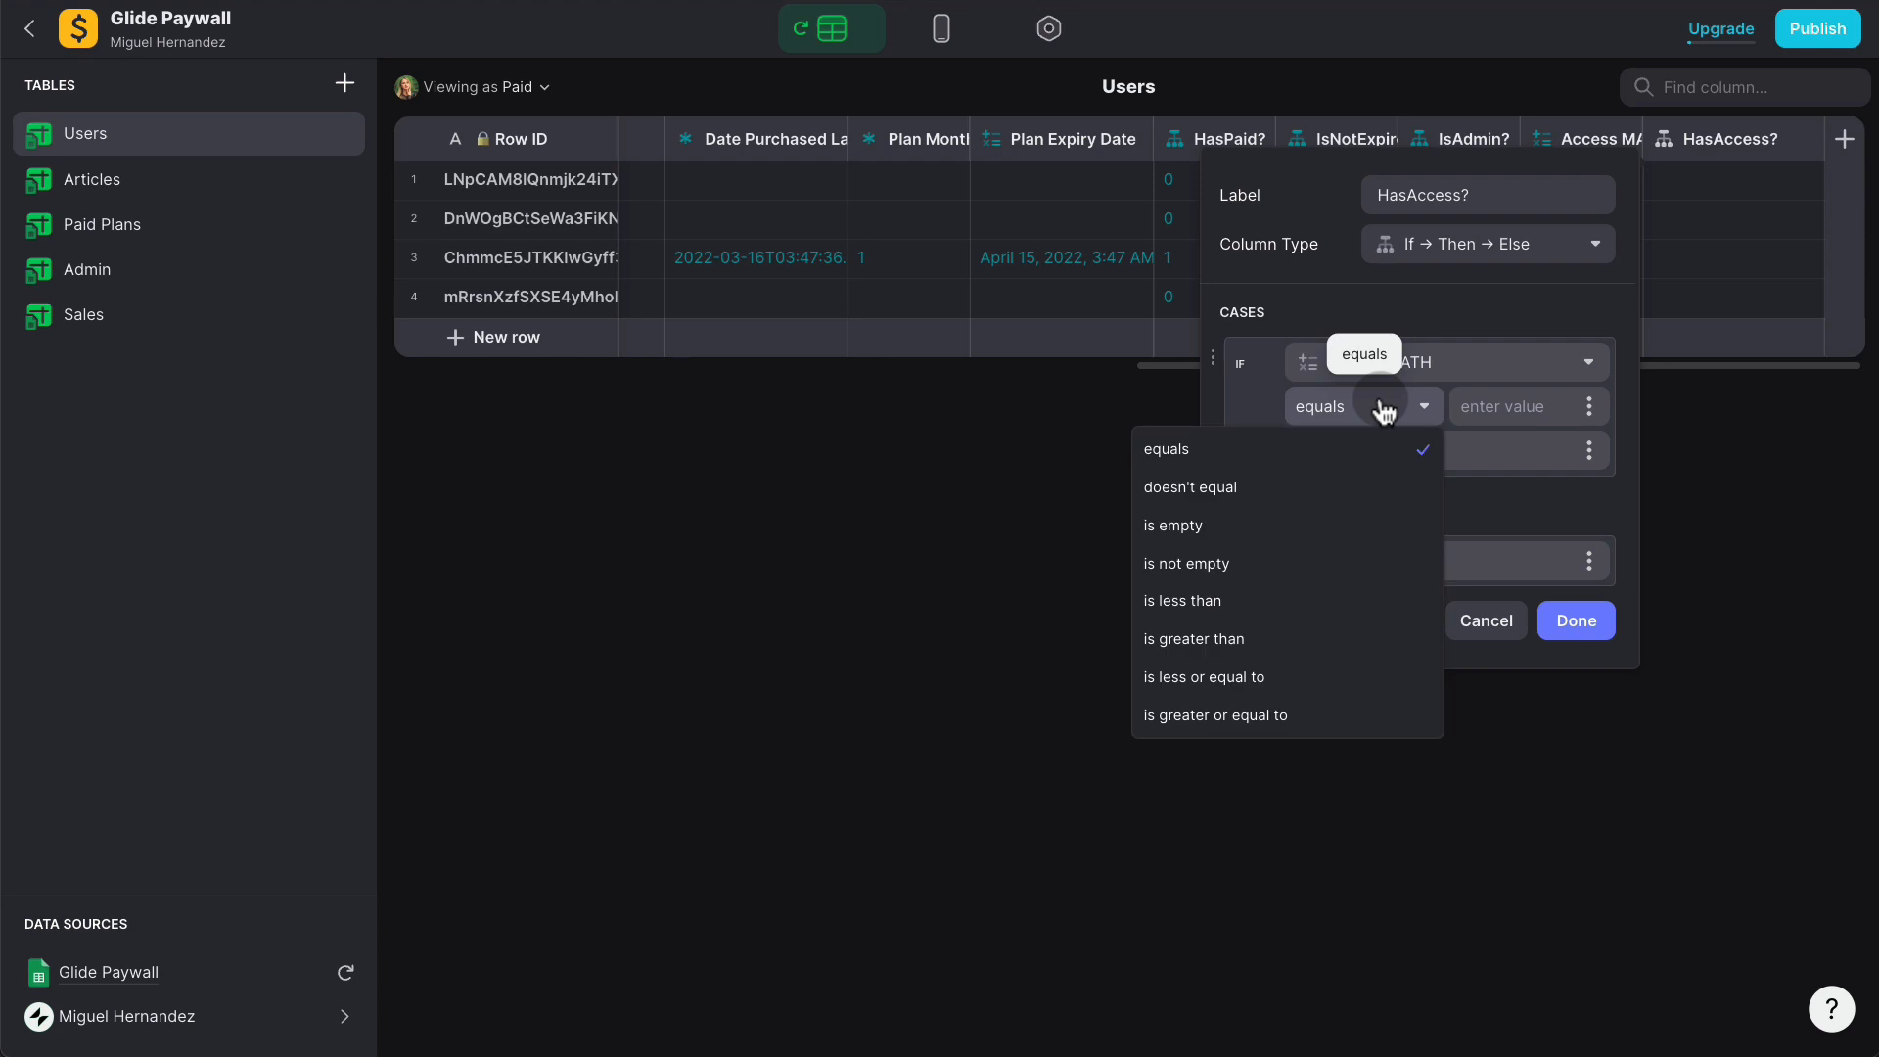
pyautogui.click(1270, 641)
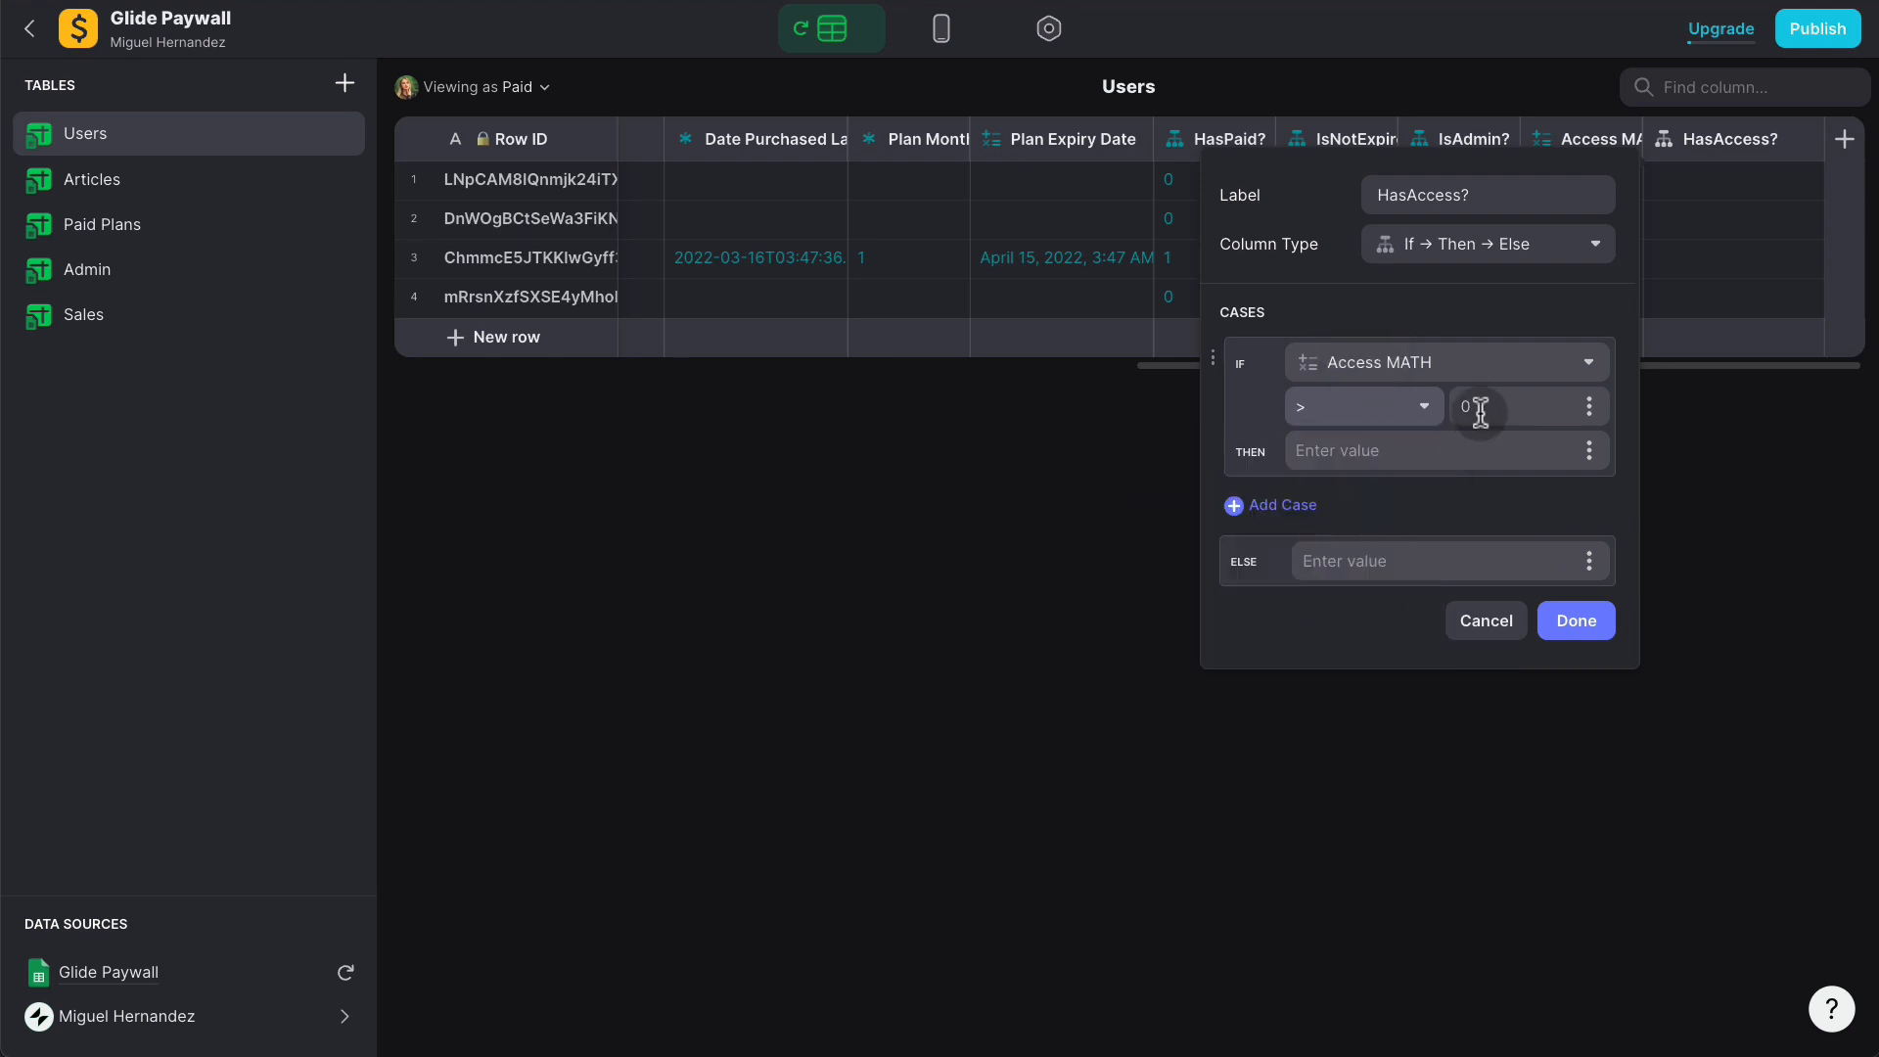
pyautogui.click(1477, 407)
pyautogui.write('0')
pyautogui.click(1430, 439)
pyautogui.write('1')
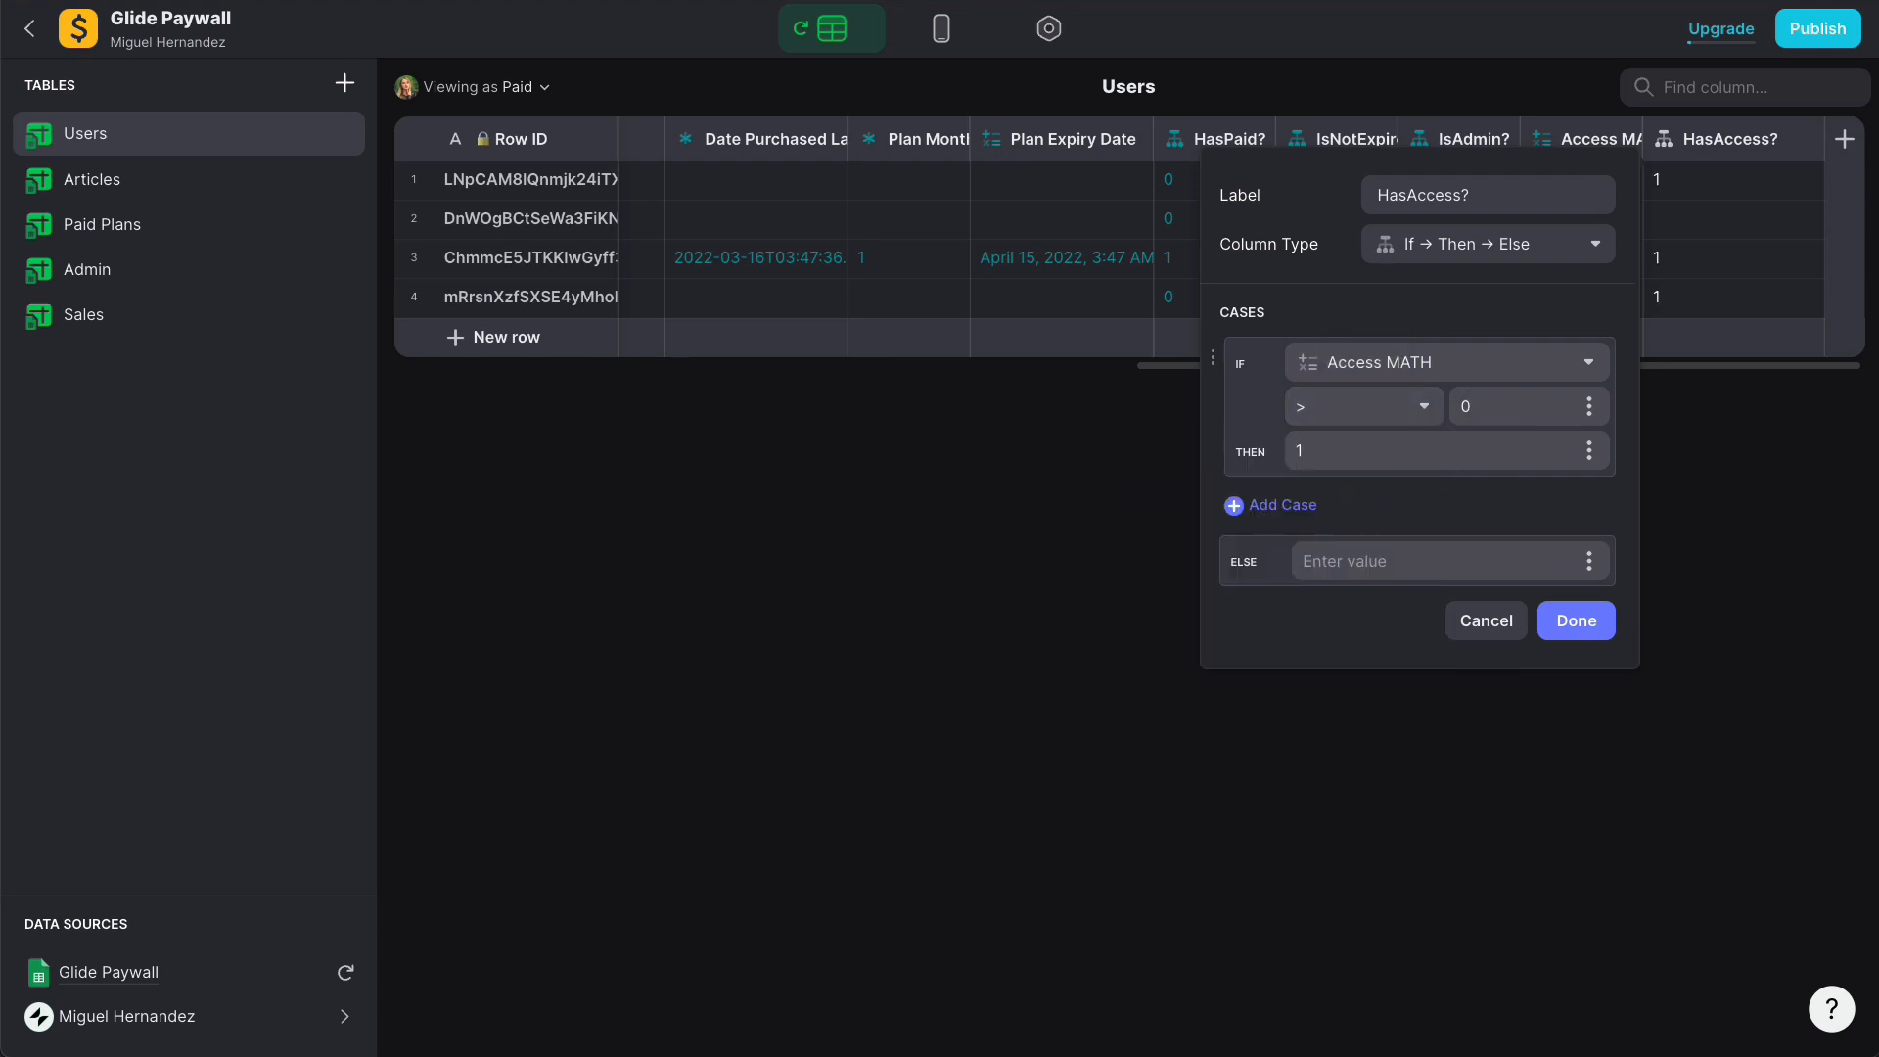
pyautogui.click(1382, 560)
pyautogui.click(1605, 627)
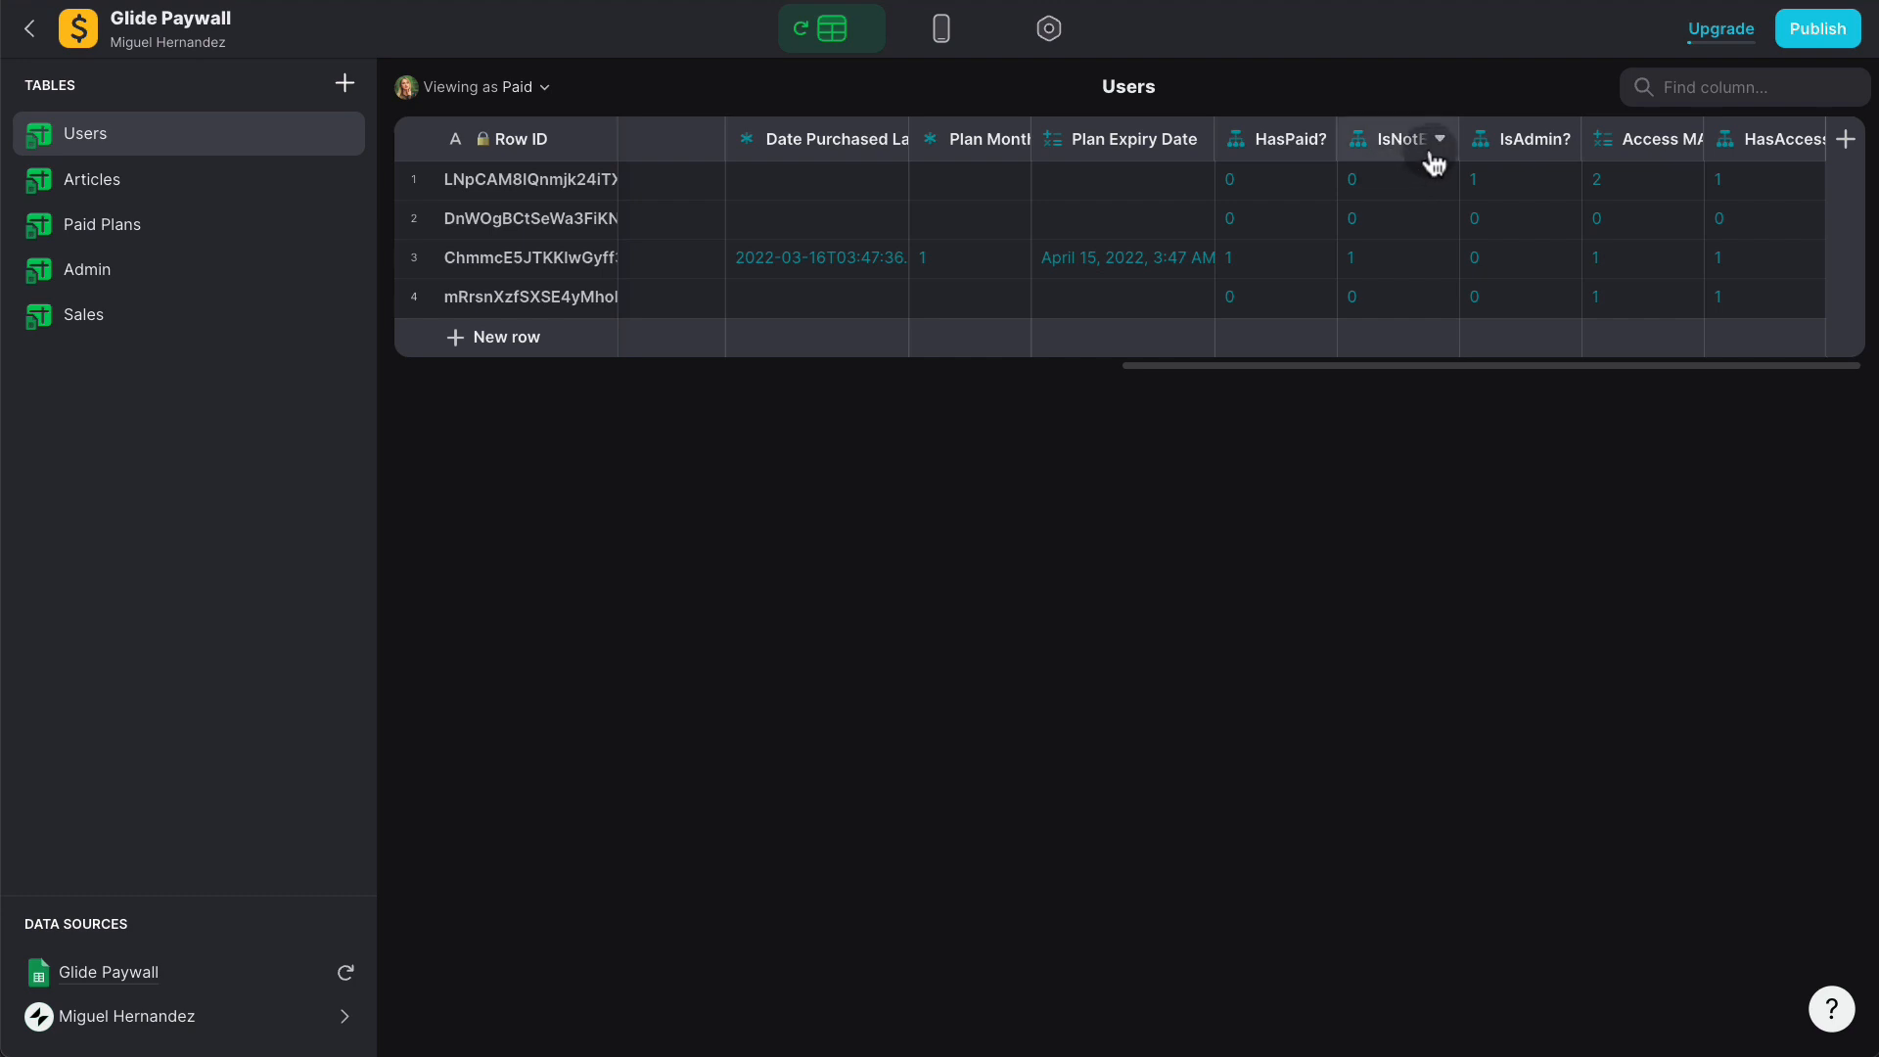
# Step: Open the Read Article action of the Articles tab's Cards List in the app layout for editing
pyautogui.click(944, 44)
pyautogui.click(149, 564)
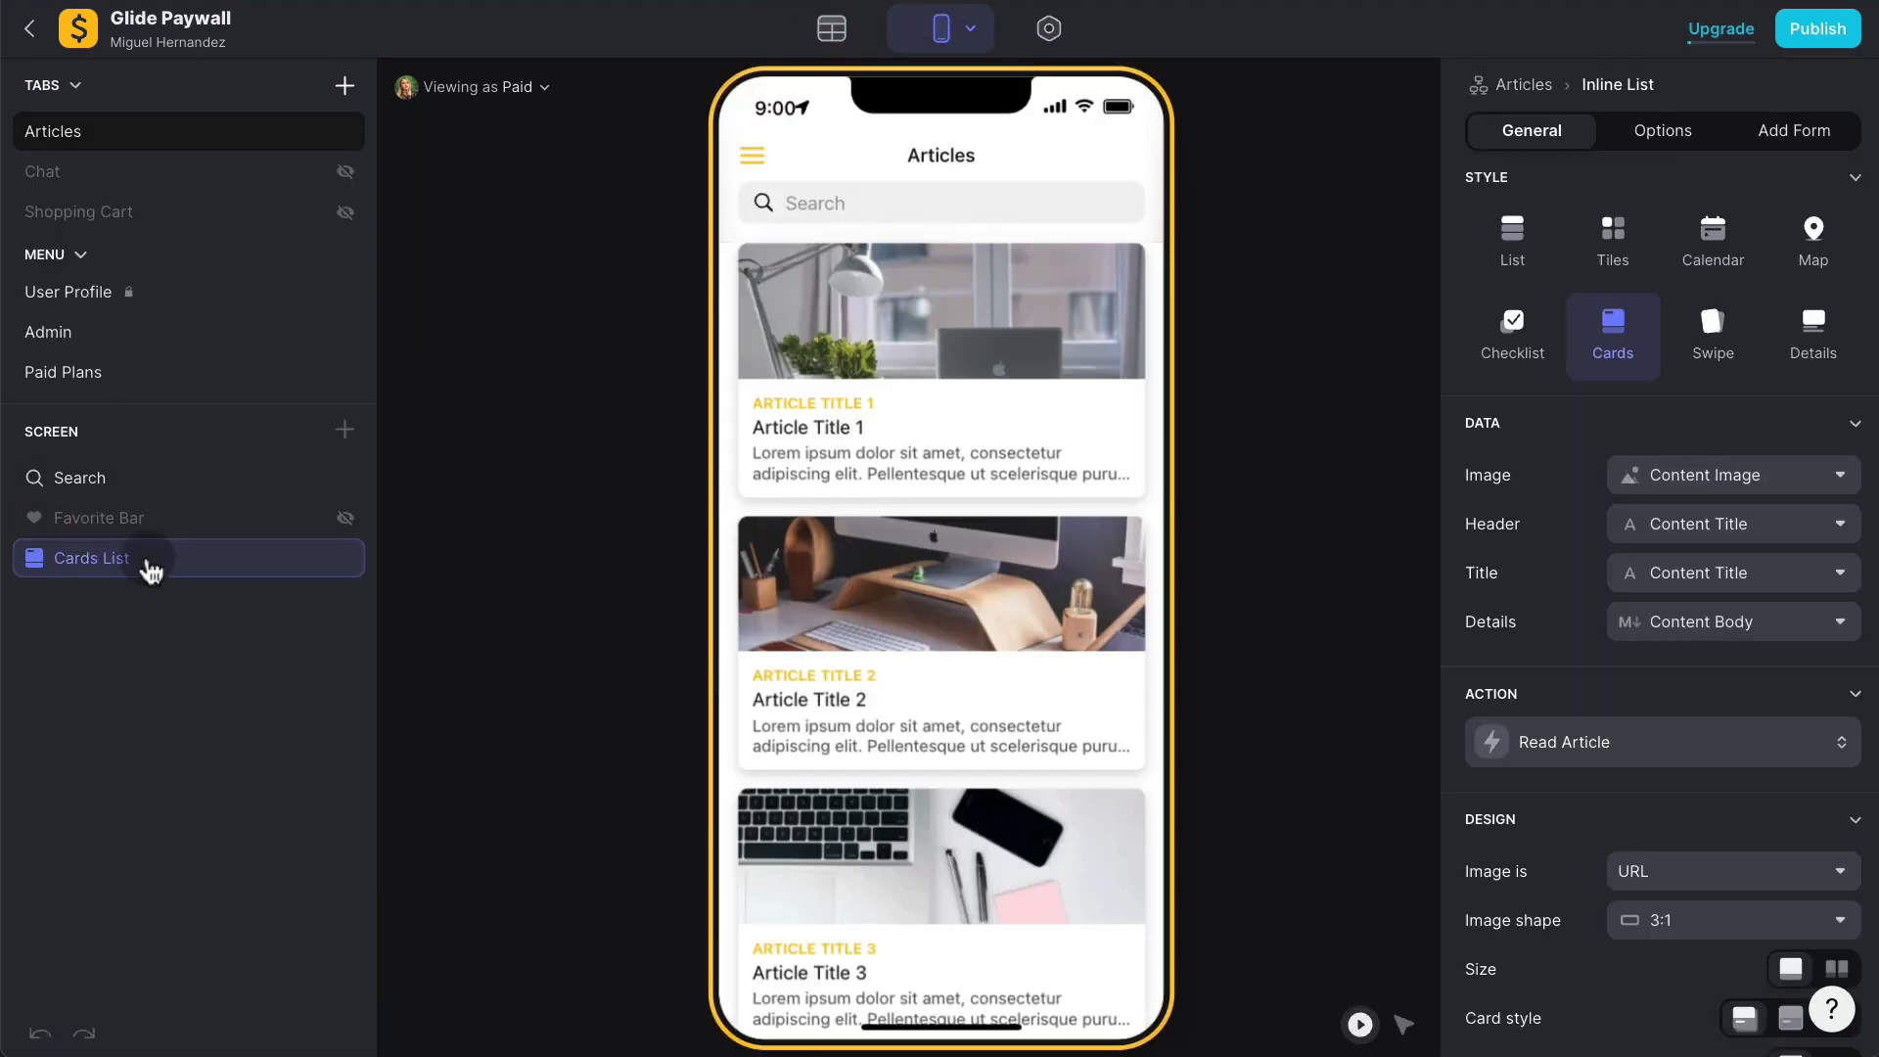
pyautogui.click(1675, 747)
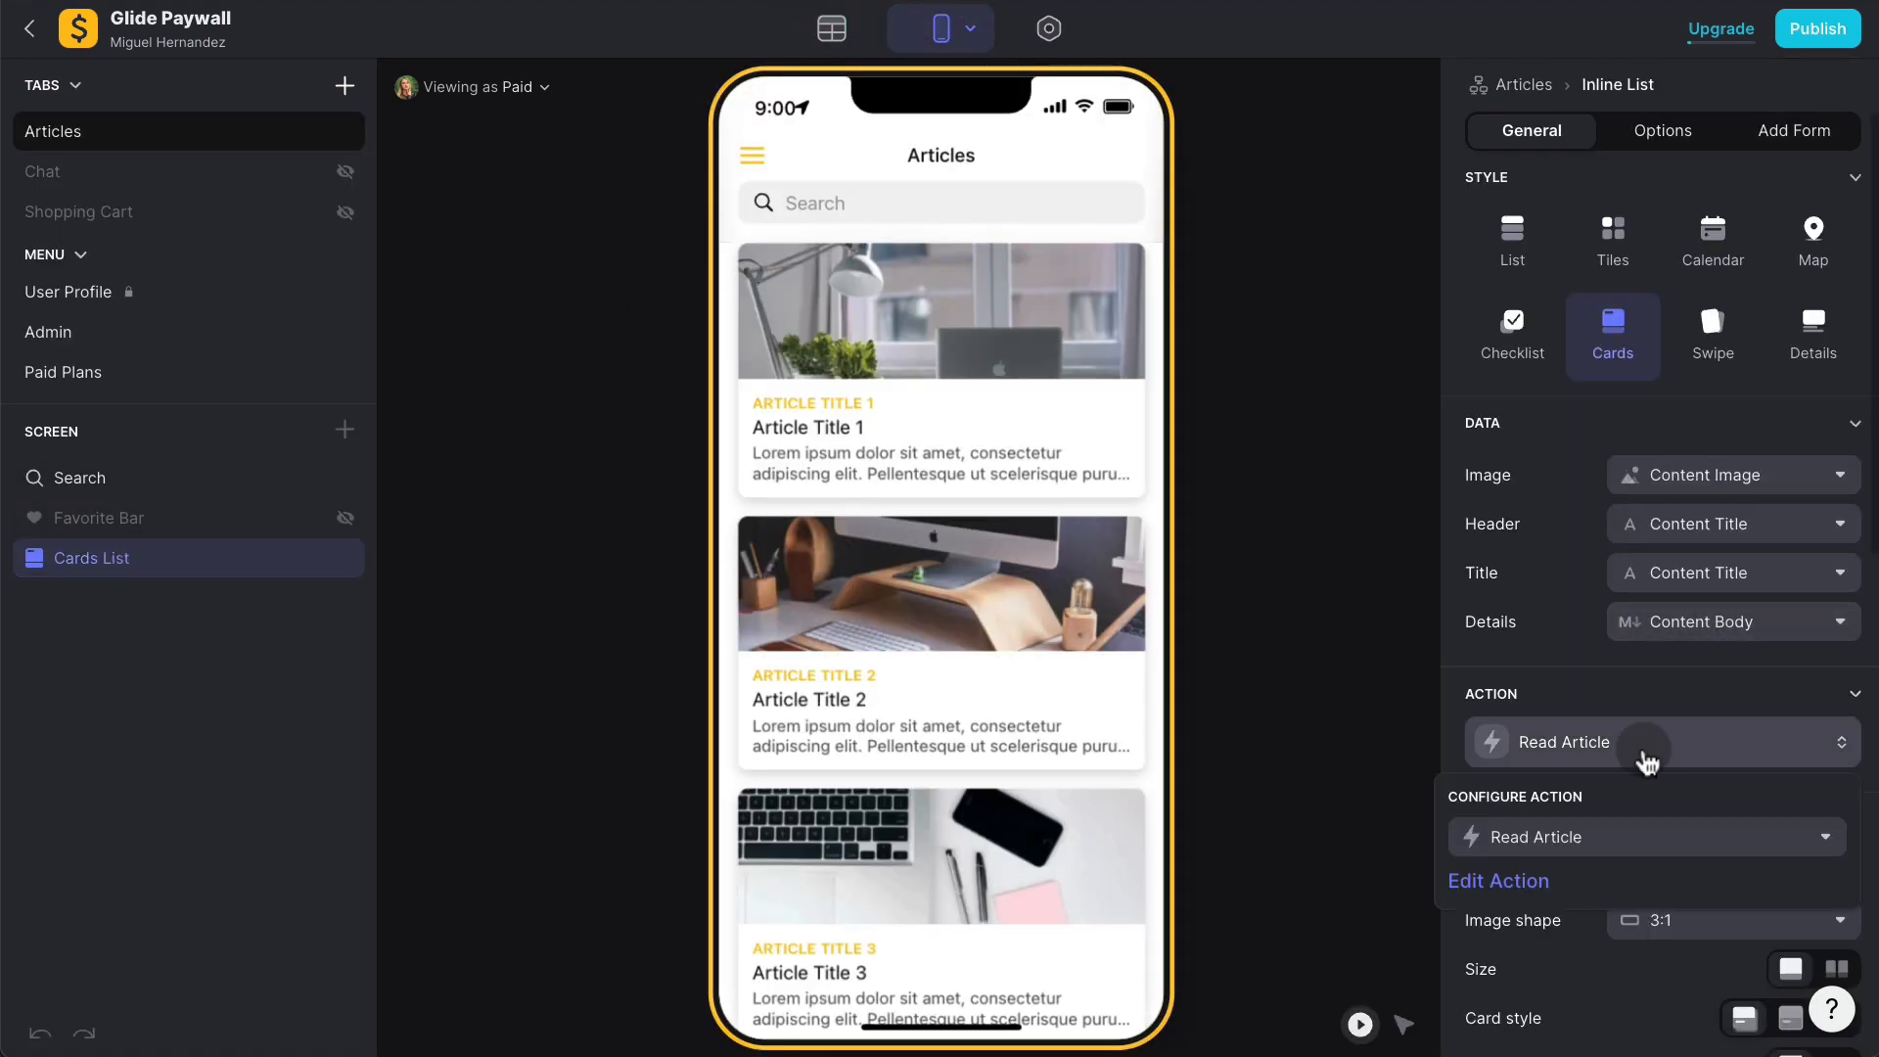
pyautogui.click(1500, 884)
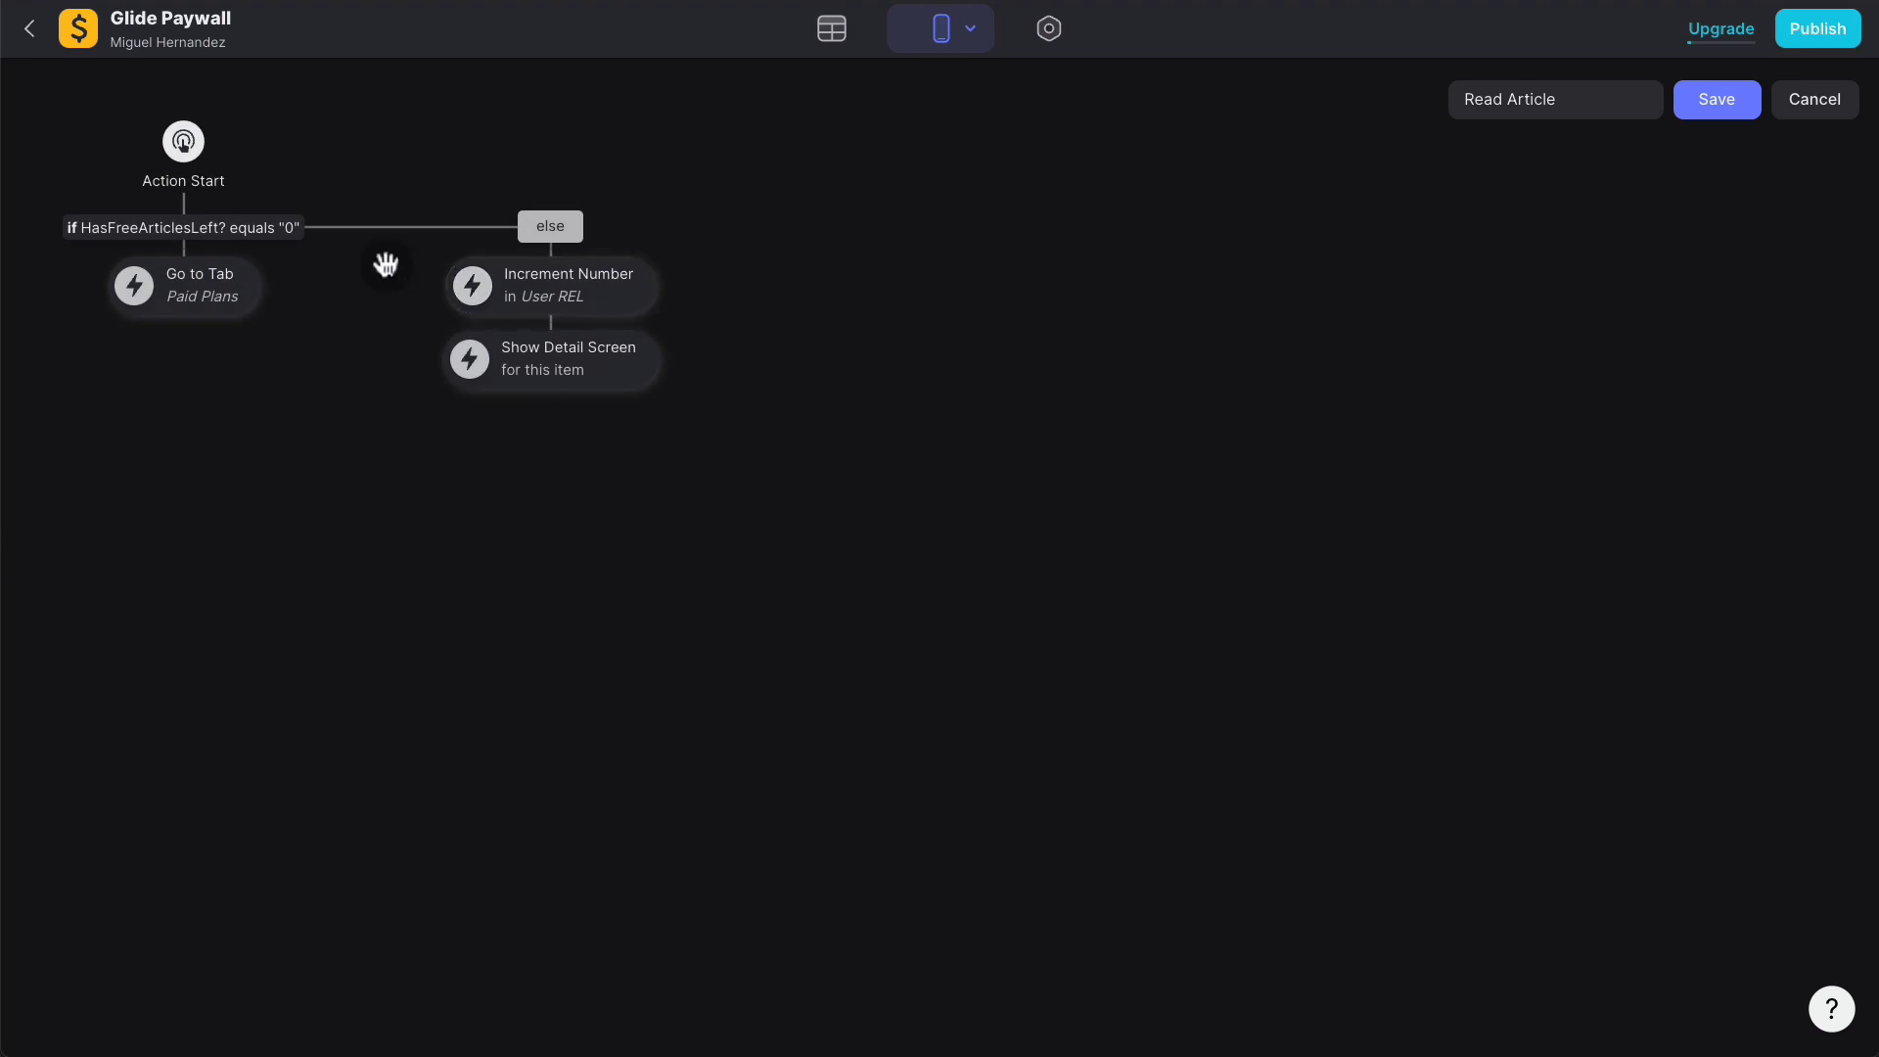
# Step: Set the column checked by the Read Article action's condition to the User Profile's HasAccess?
pyautogui.click(250, 233)
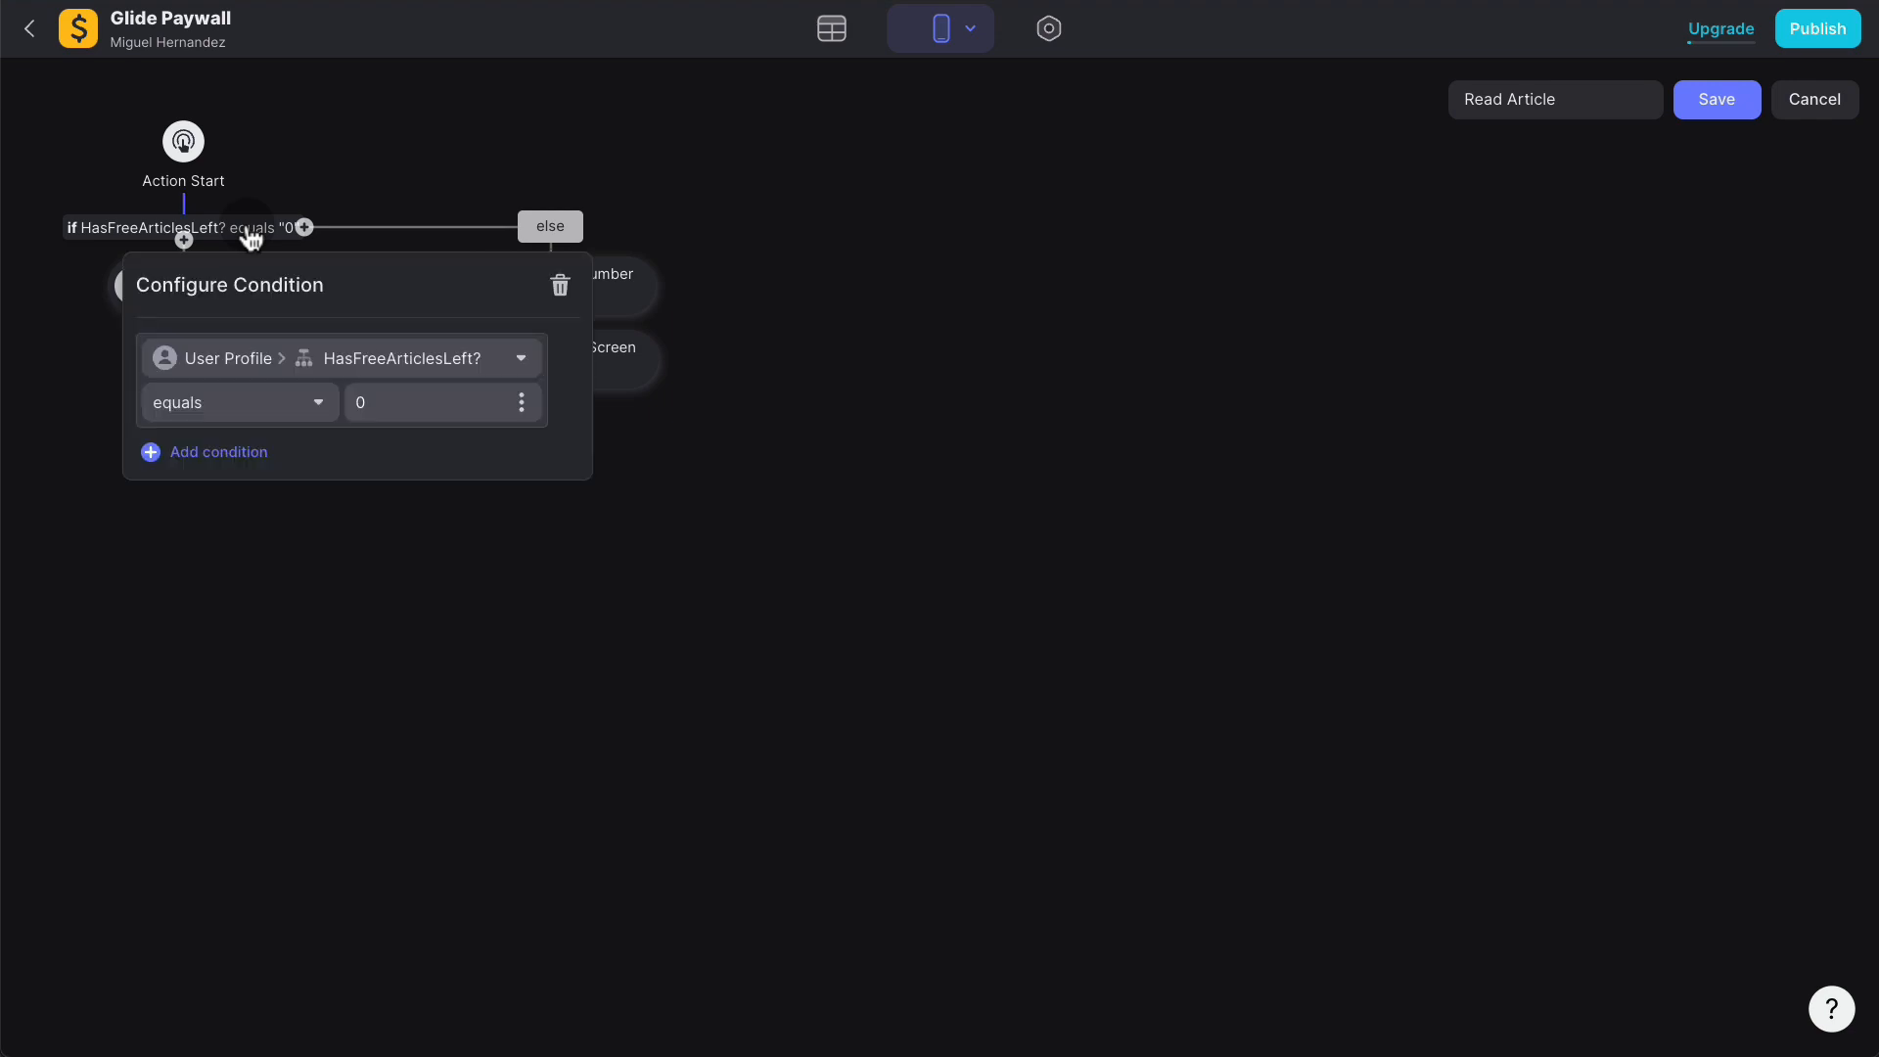
pyautogui.click(433, 374)
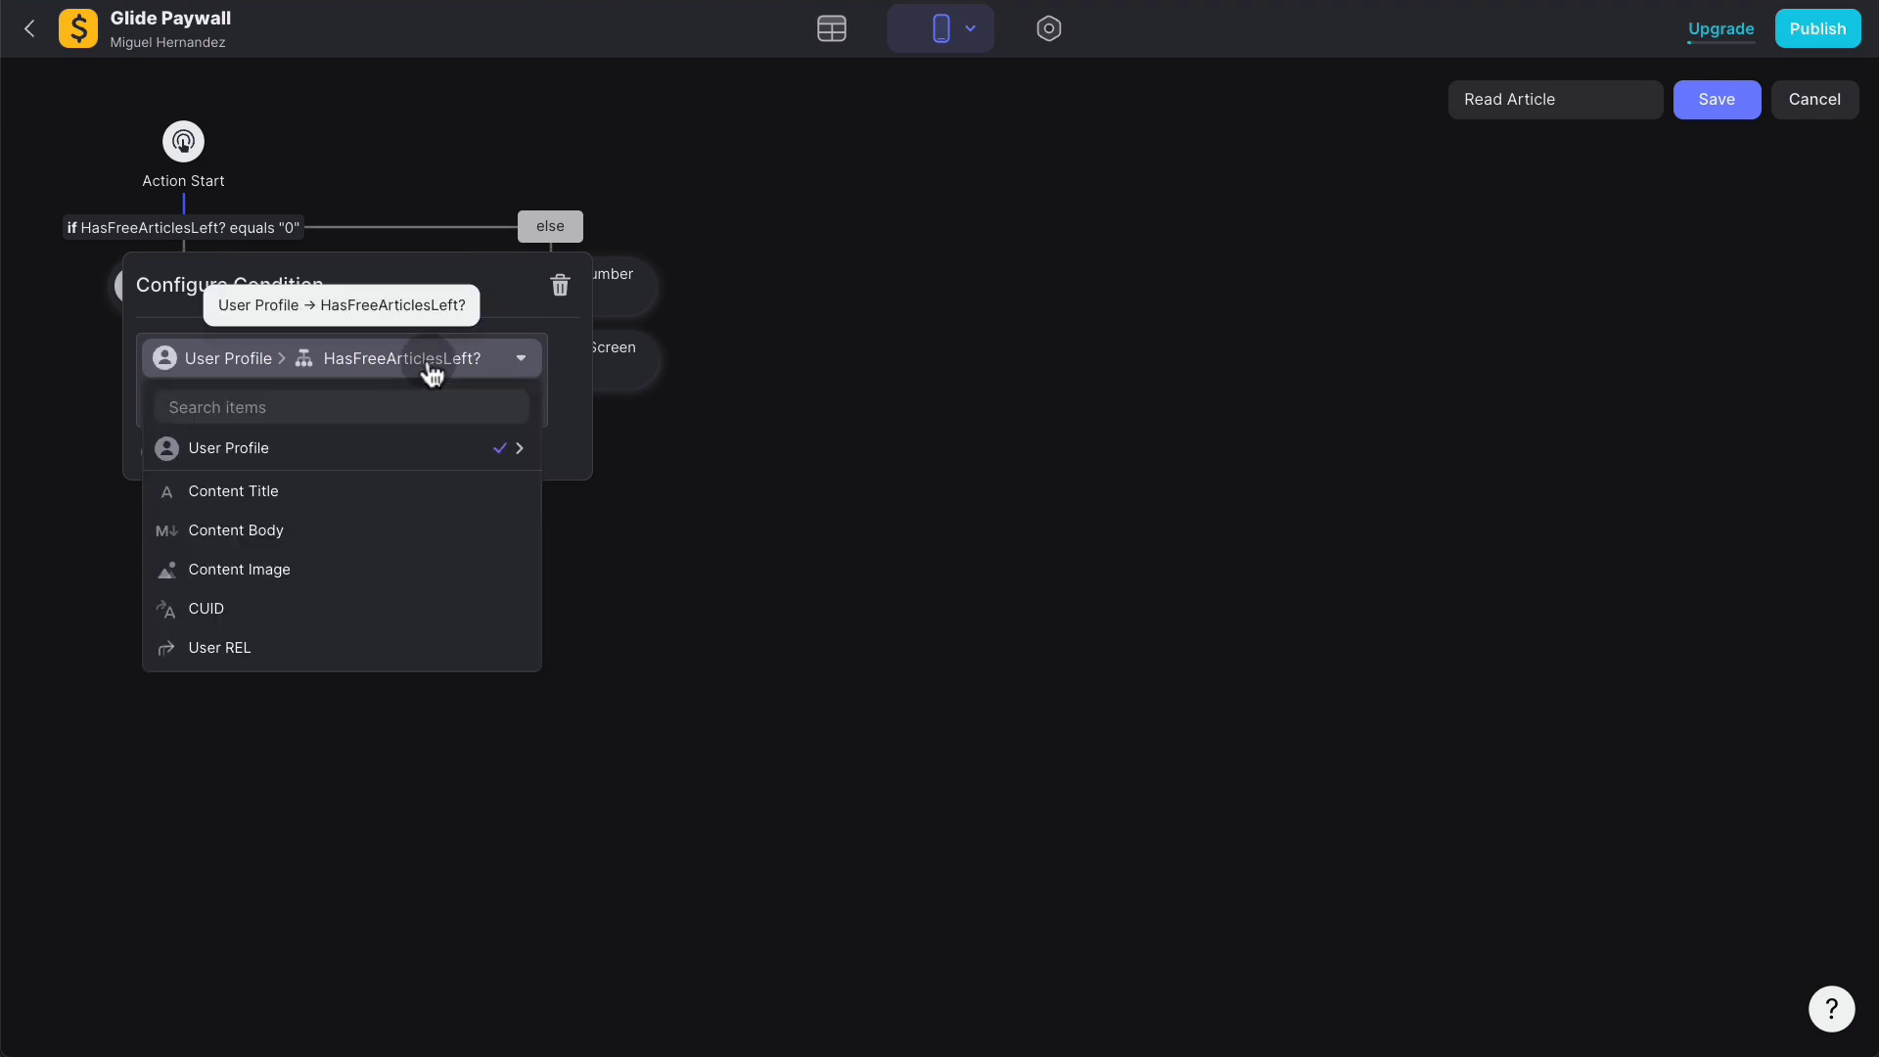
pyautogui.moveTo(399, 449)
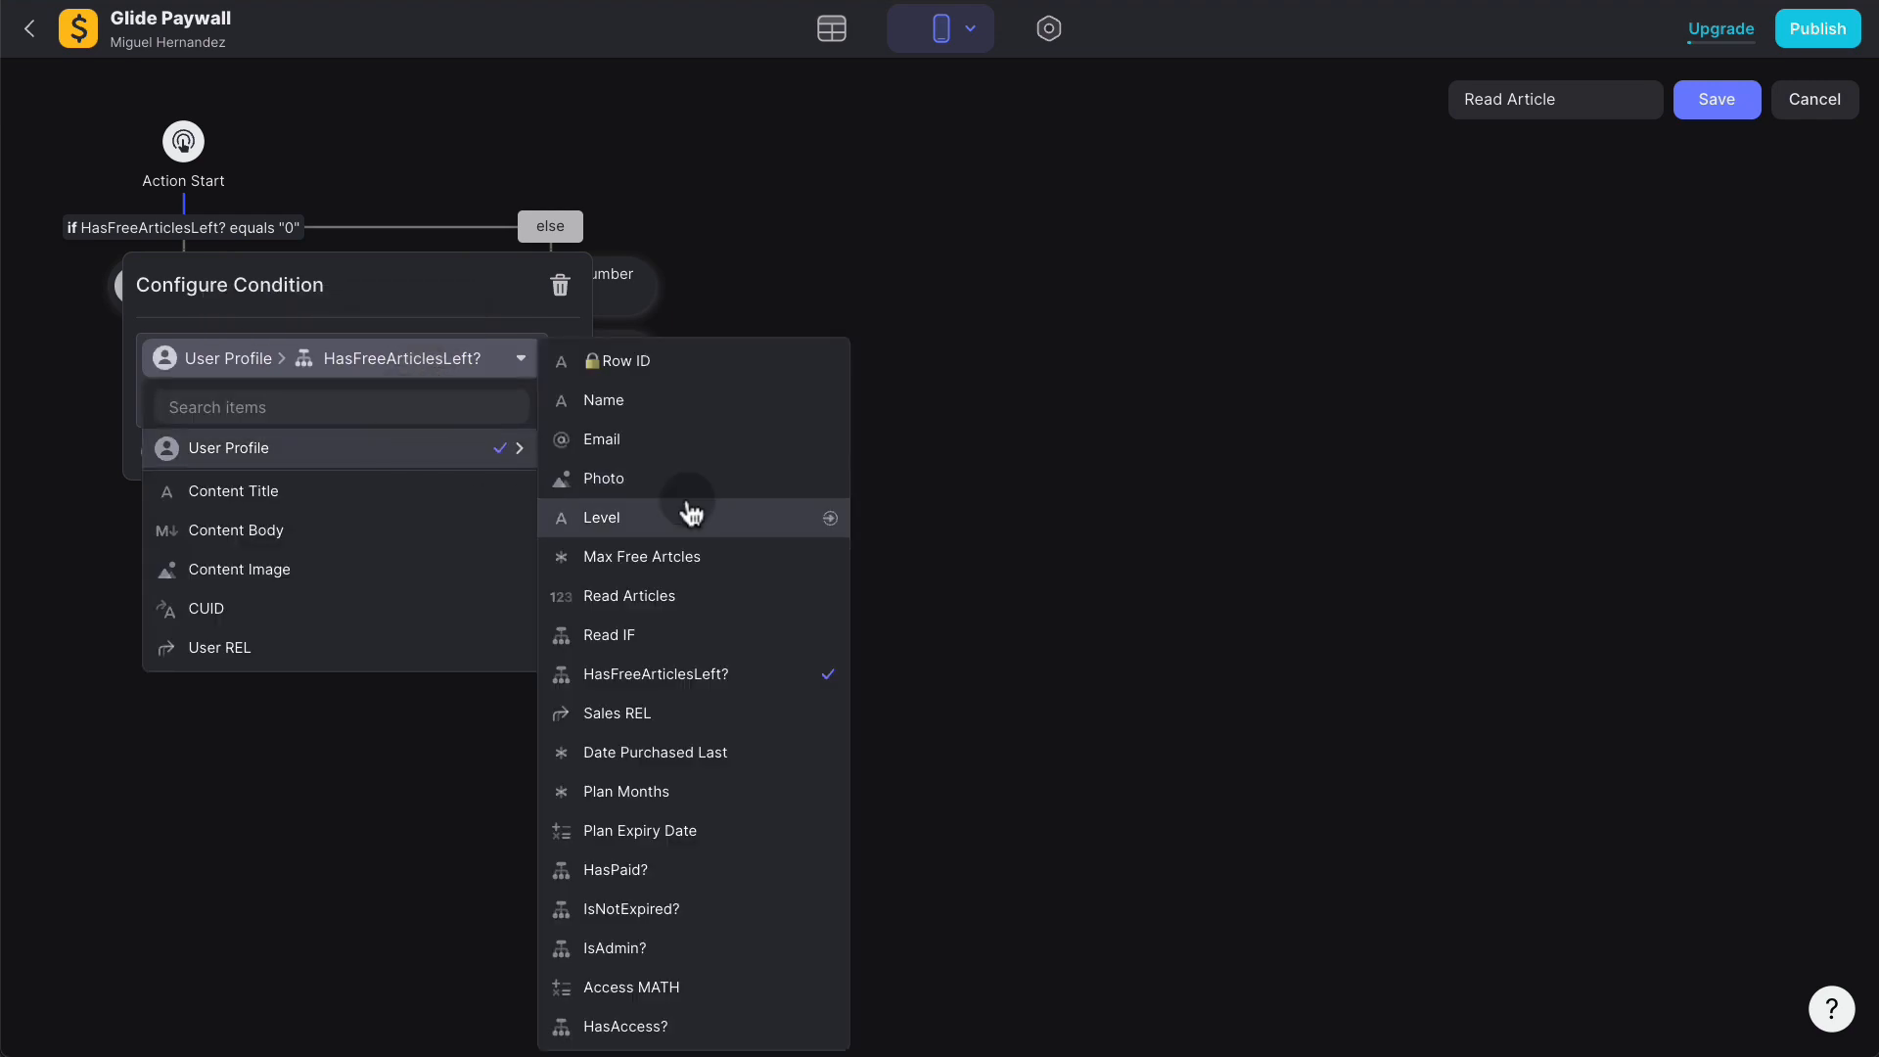
pyautogui.click(648, 1021)
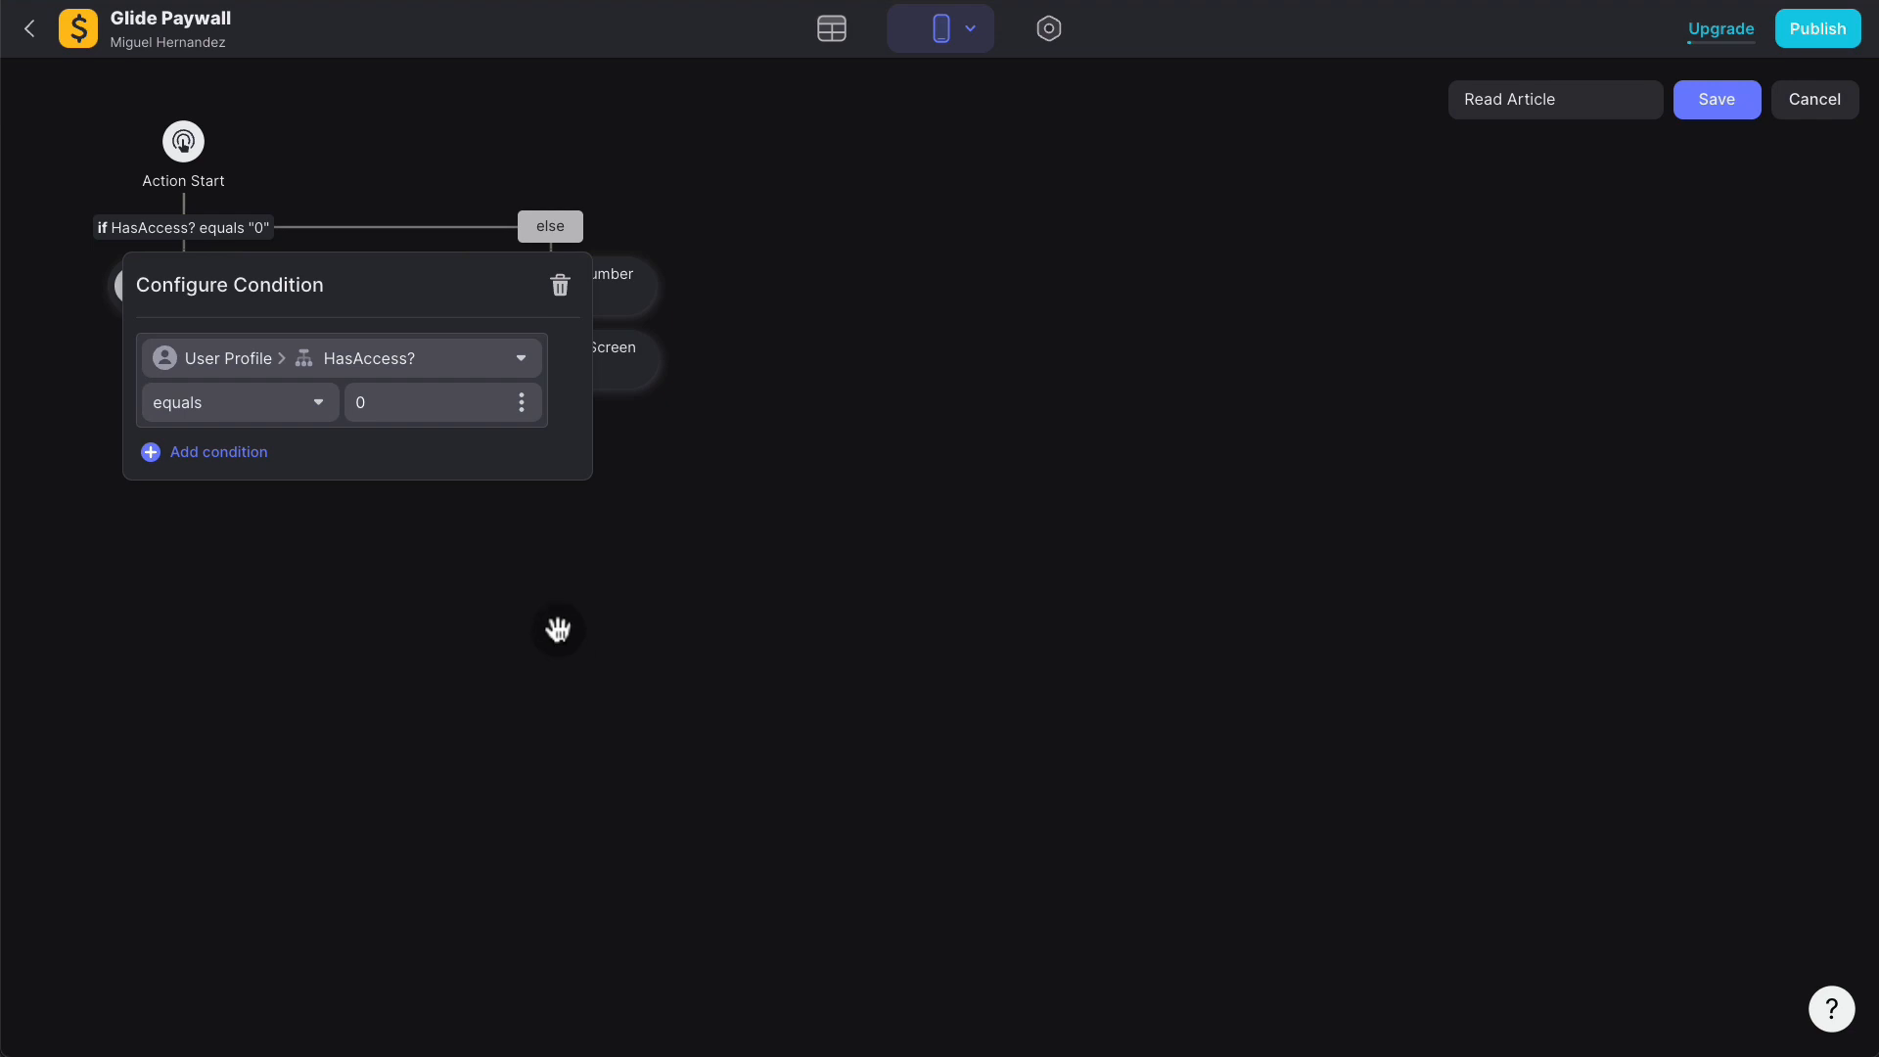
# Step: Close the condition settings and save the Read Article action
pyautogui.click(475, 538)
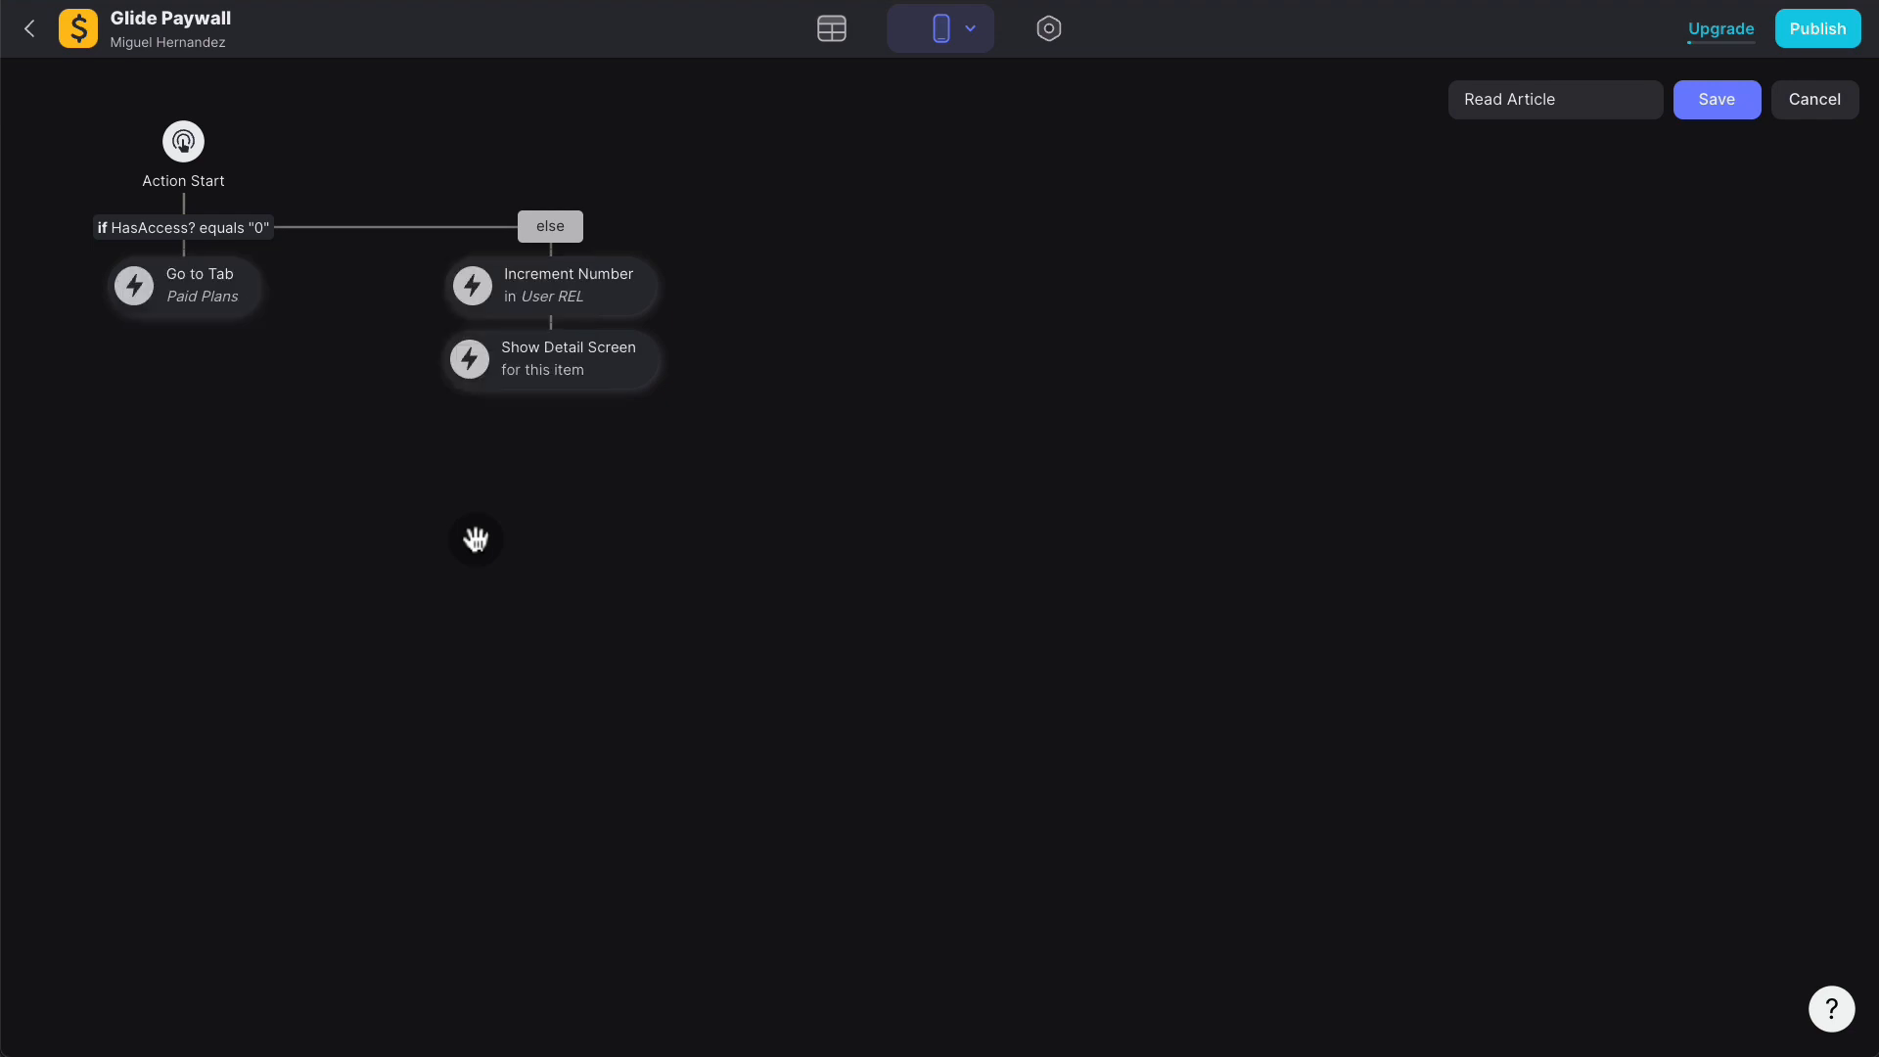
pyautogui.click(1743, 115)
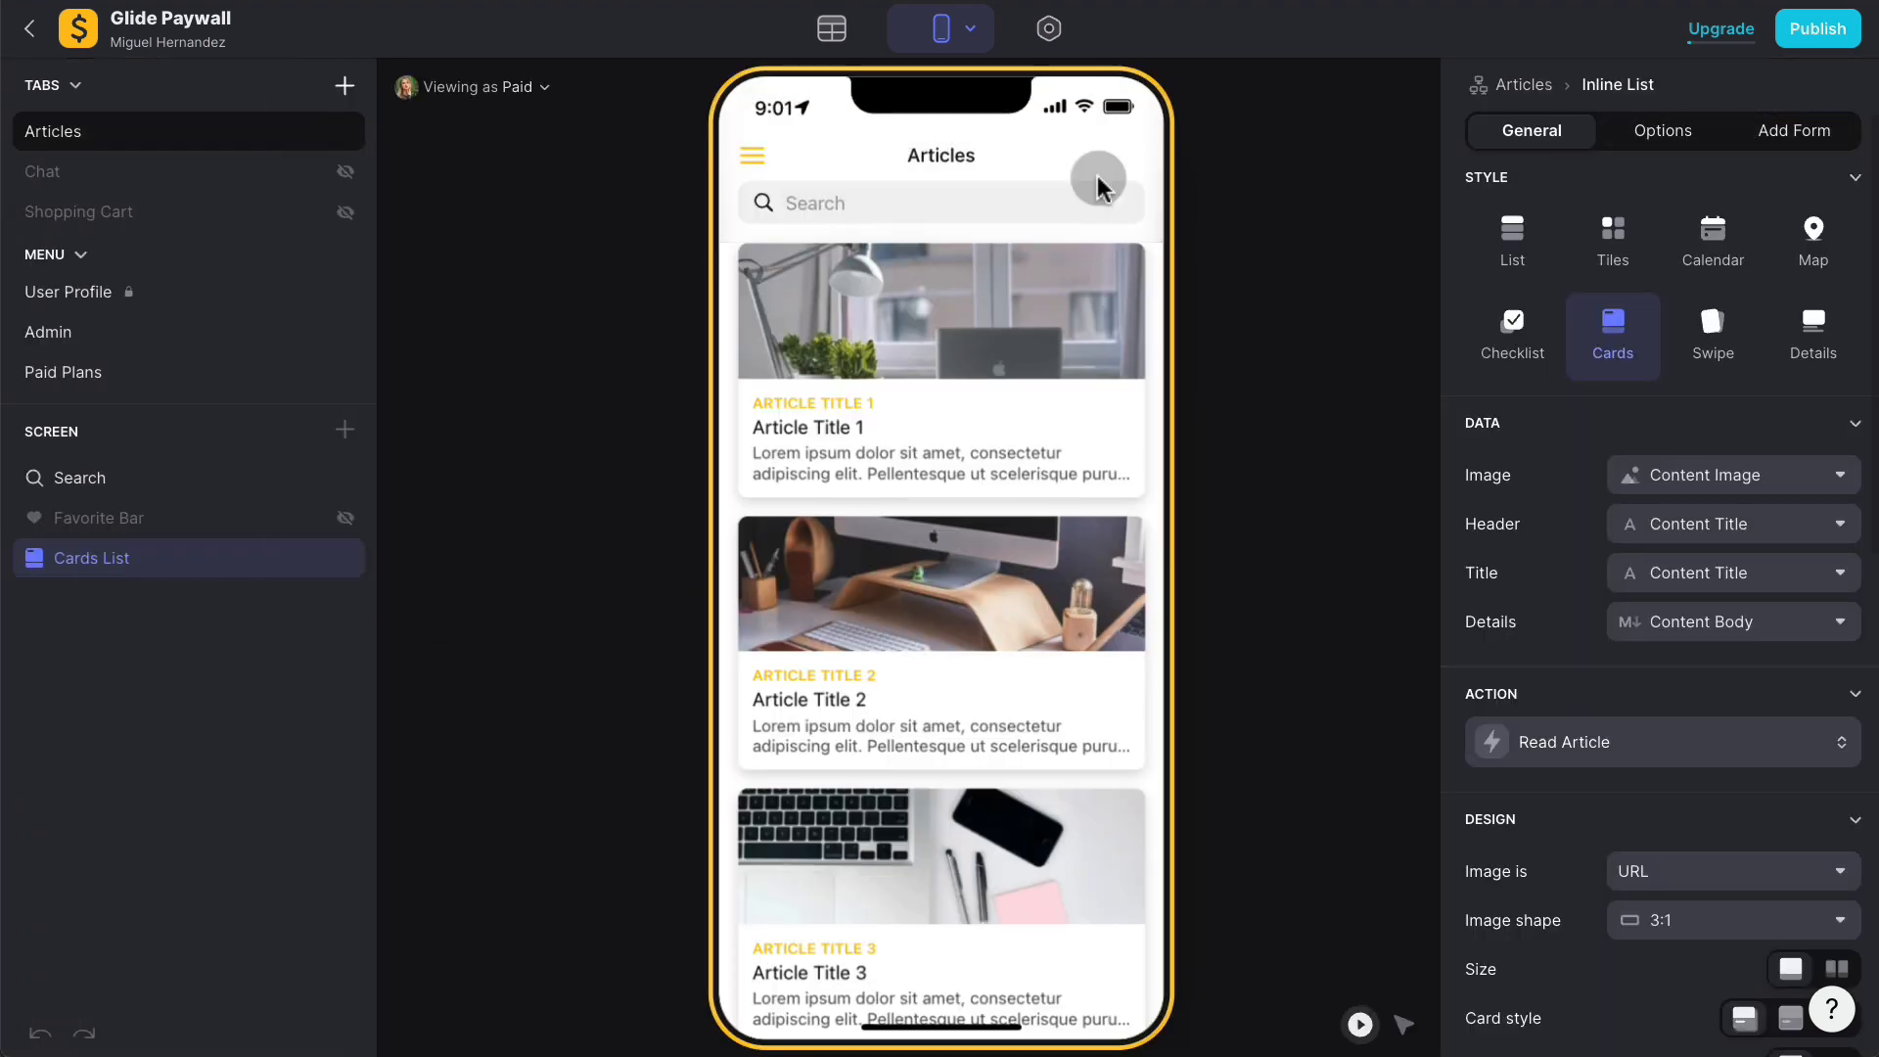
# Step: Preview the app as the Admin user and test opening several articles, returning to the Articles list after each one
pyautogui.click(534, 88)
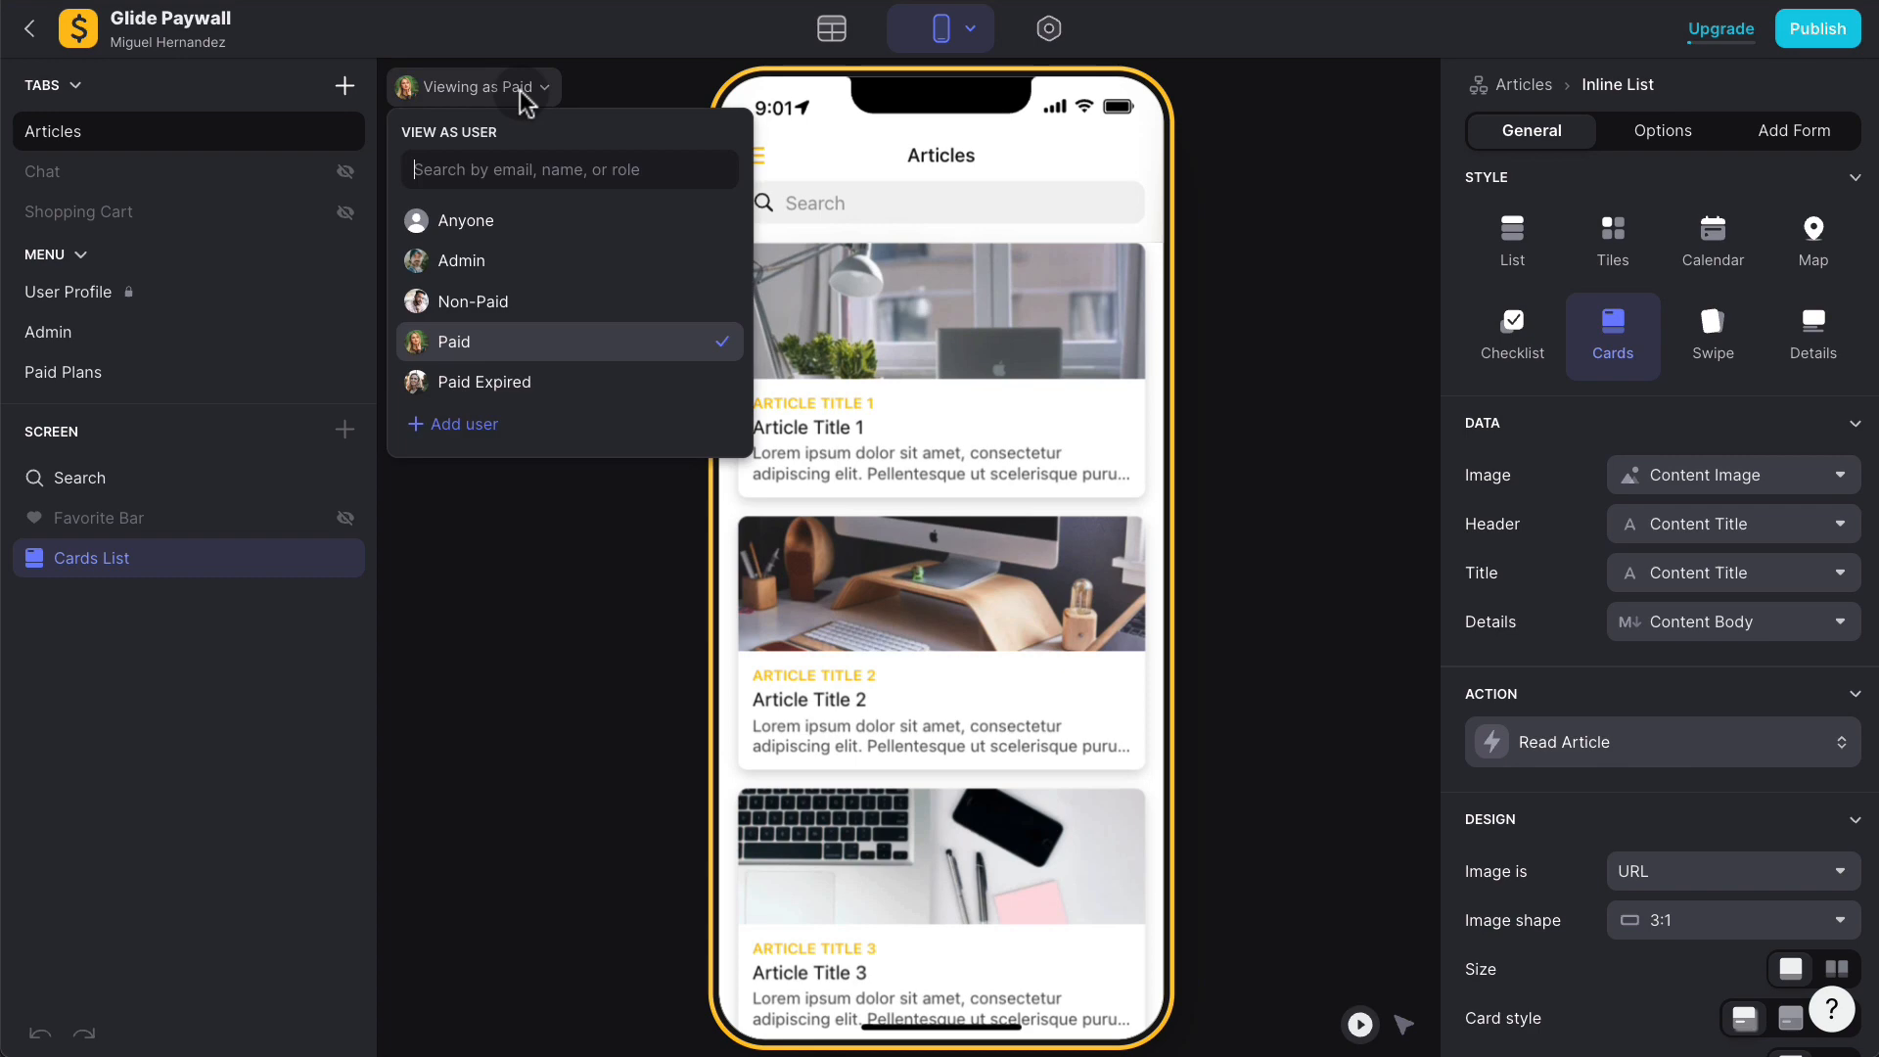
pyautogui.click(485, 260)
pyautogui.click(1280, 258)
pyautogui.click(1036, 311)
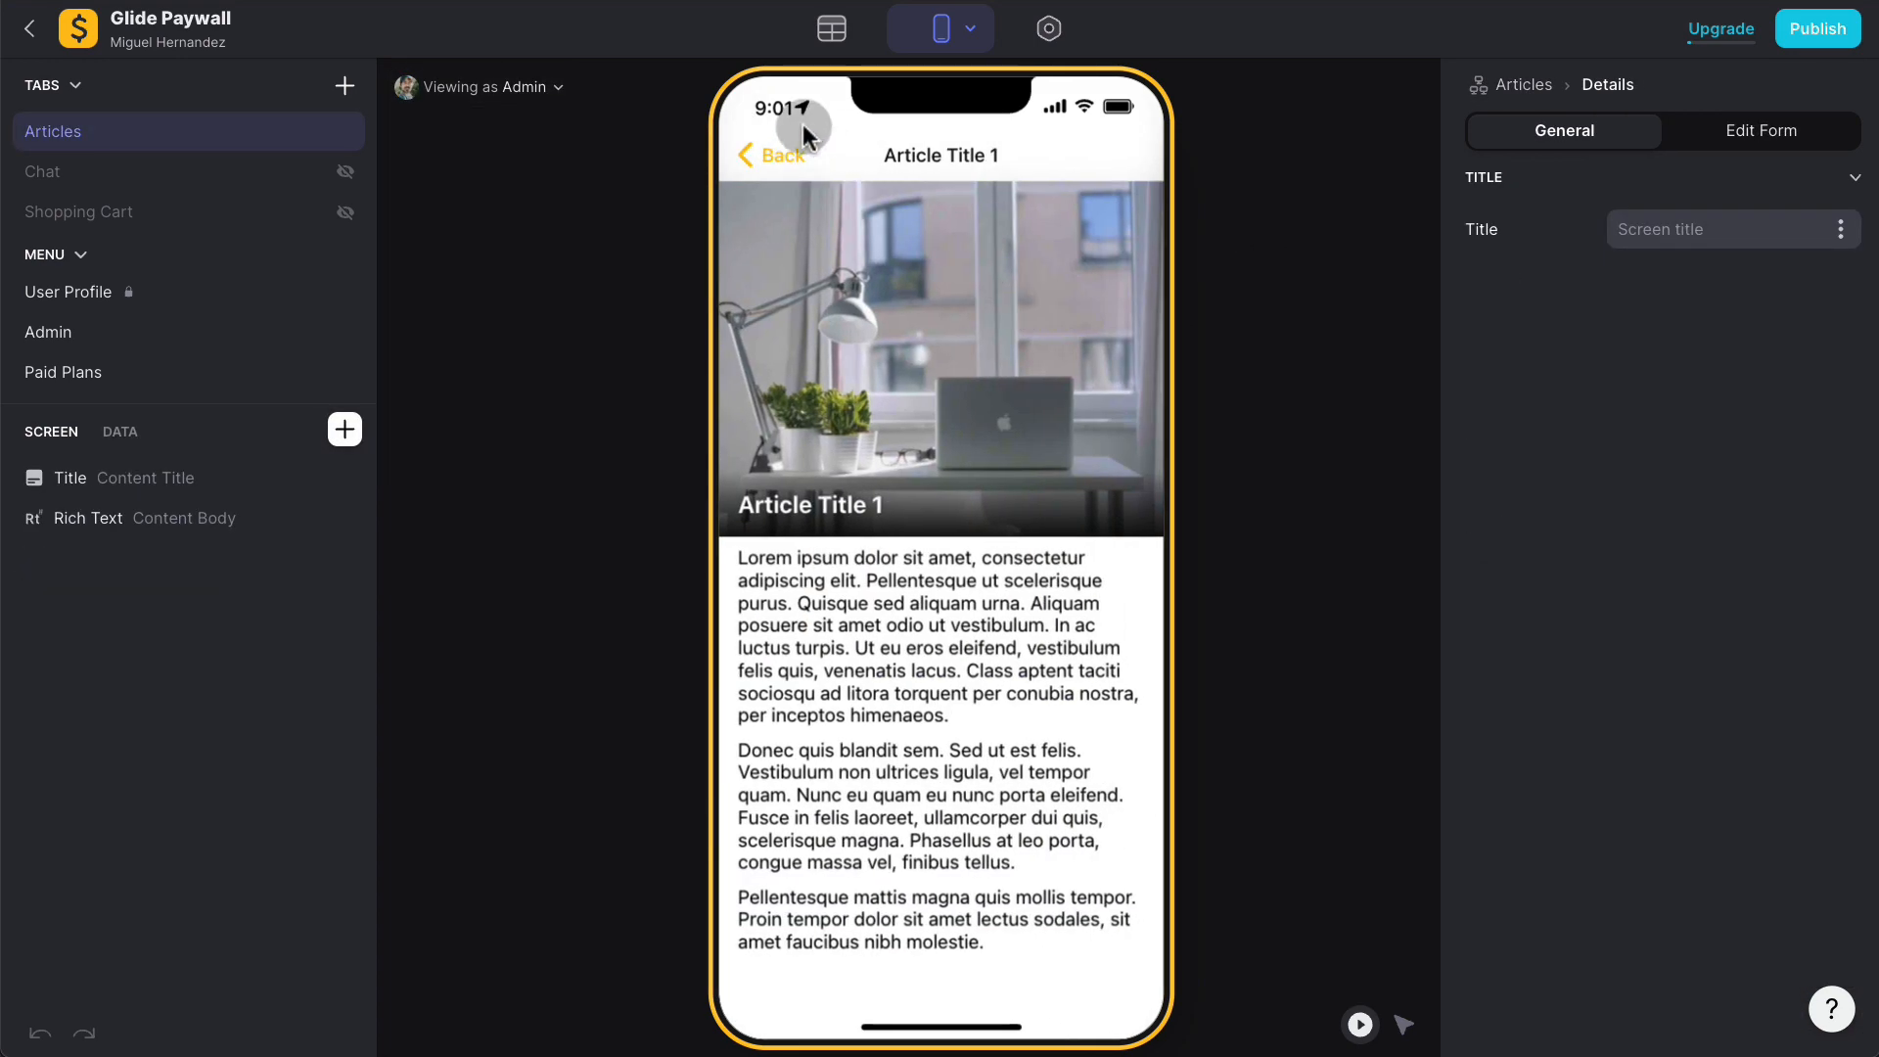
pyautogui.click(763, 154)
pyautogui.click(984, 479)
pyautogui.click(754, 155)
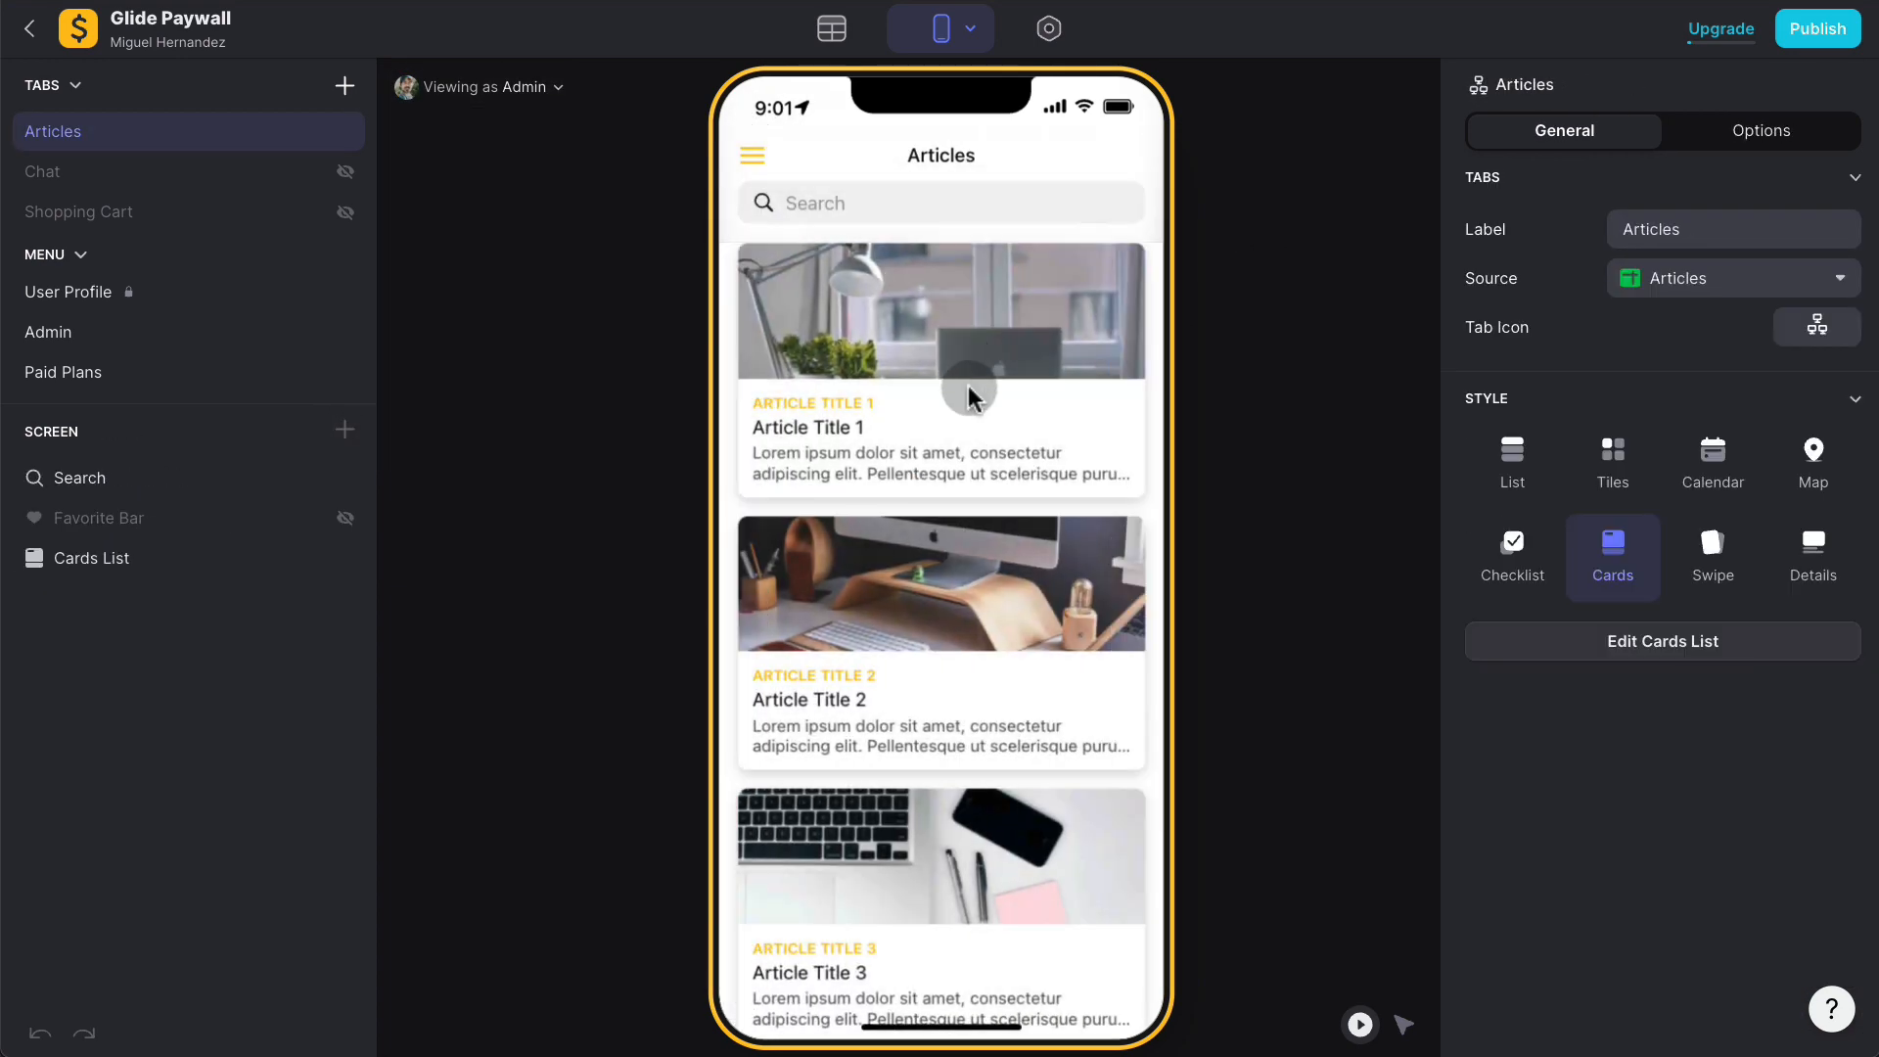
pyautogui.click(965, 390)
pyautogui.click(767, 157)
pyautogui.click(932, 581)
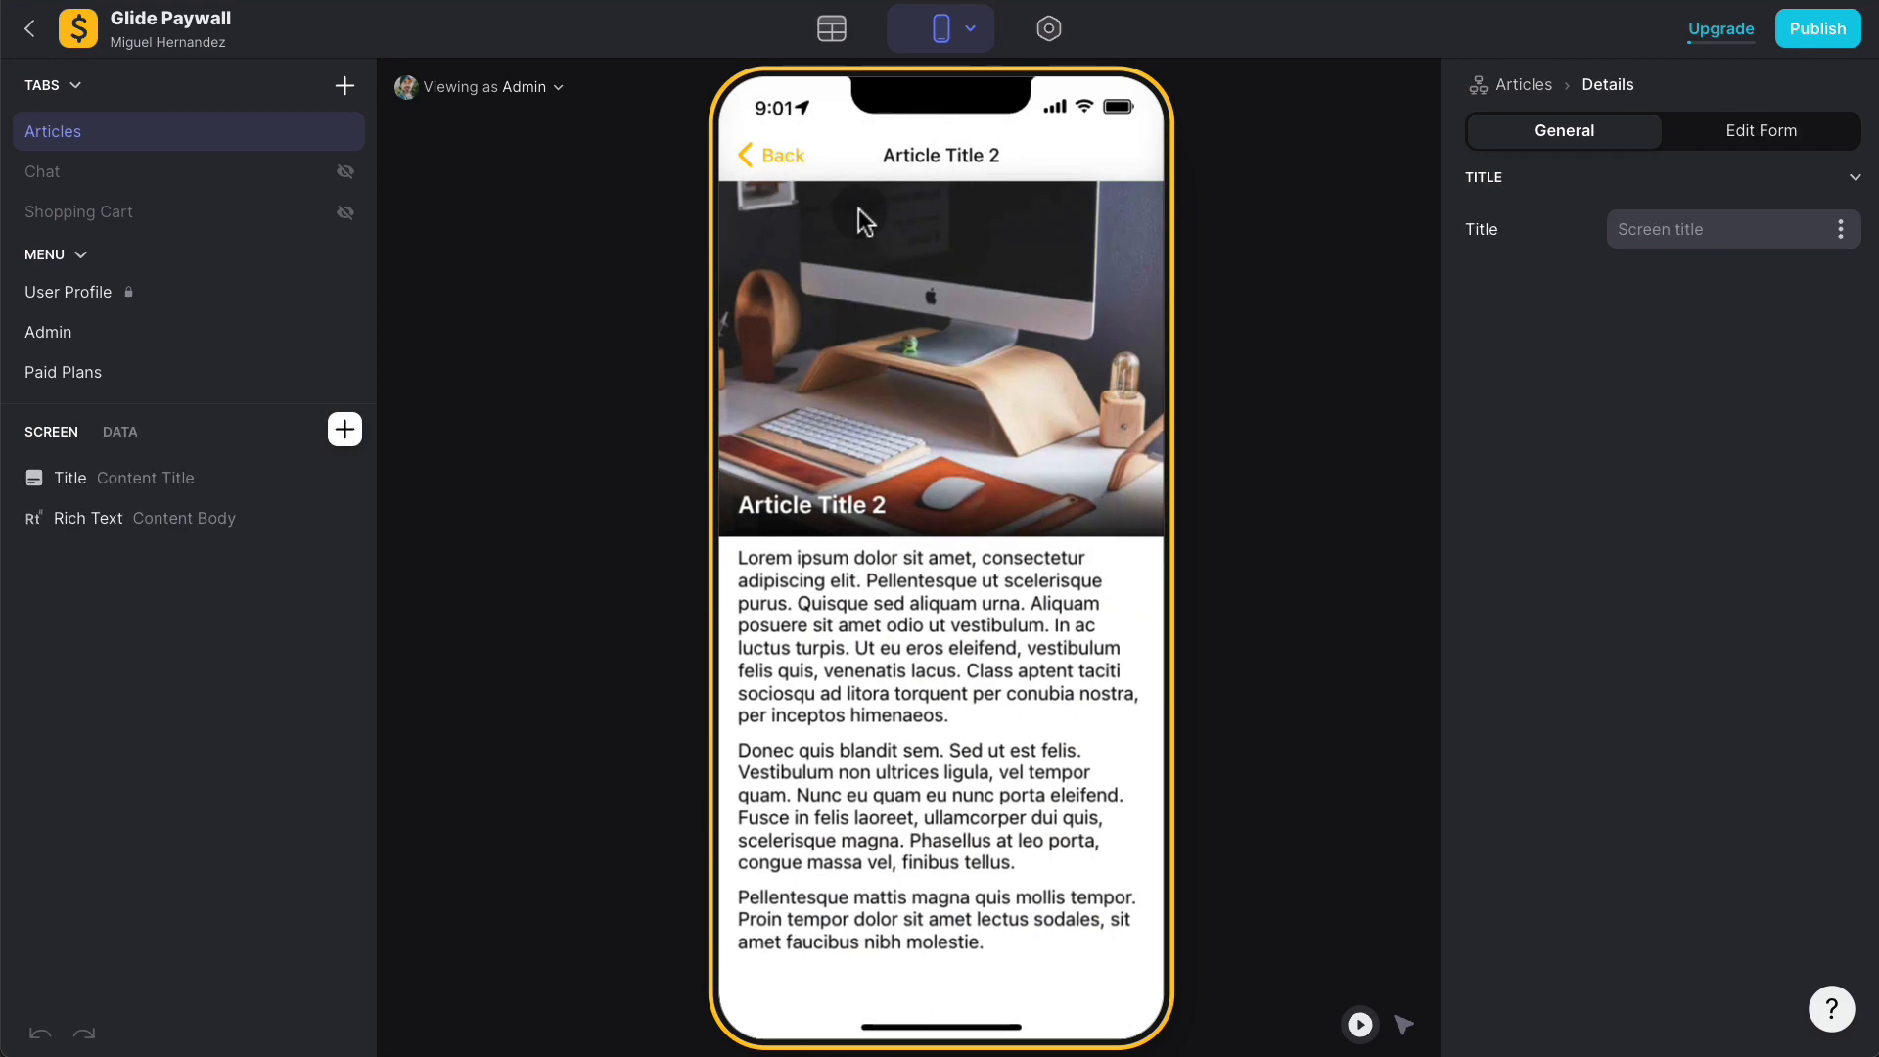
pyautogui.click(774, 154)
pyautogui.click(973, 370)
pyautogui.click(773, 155)
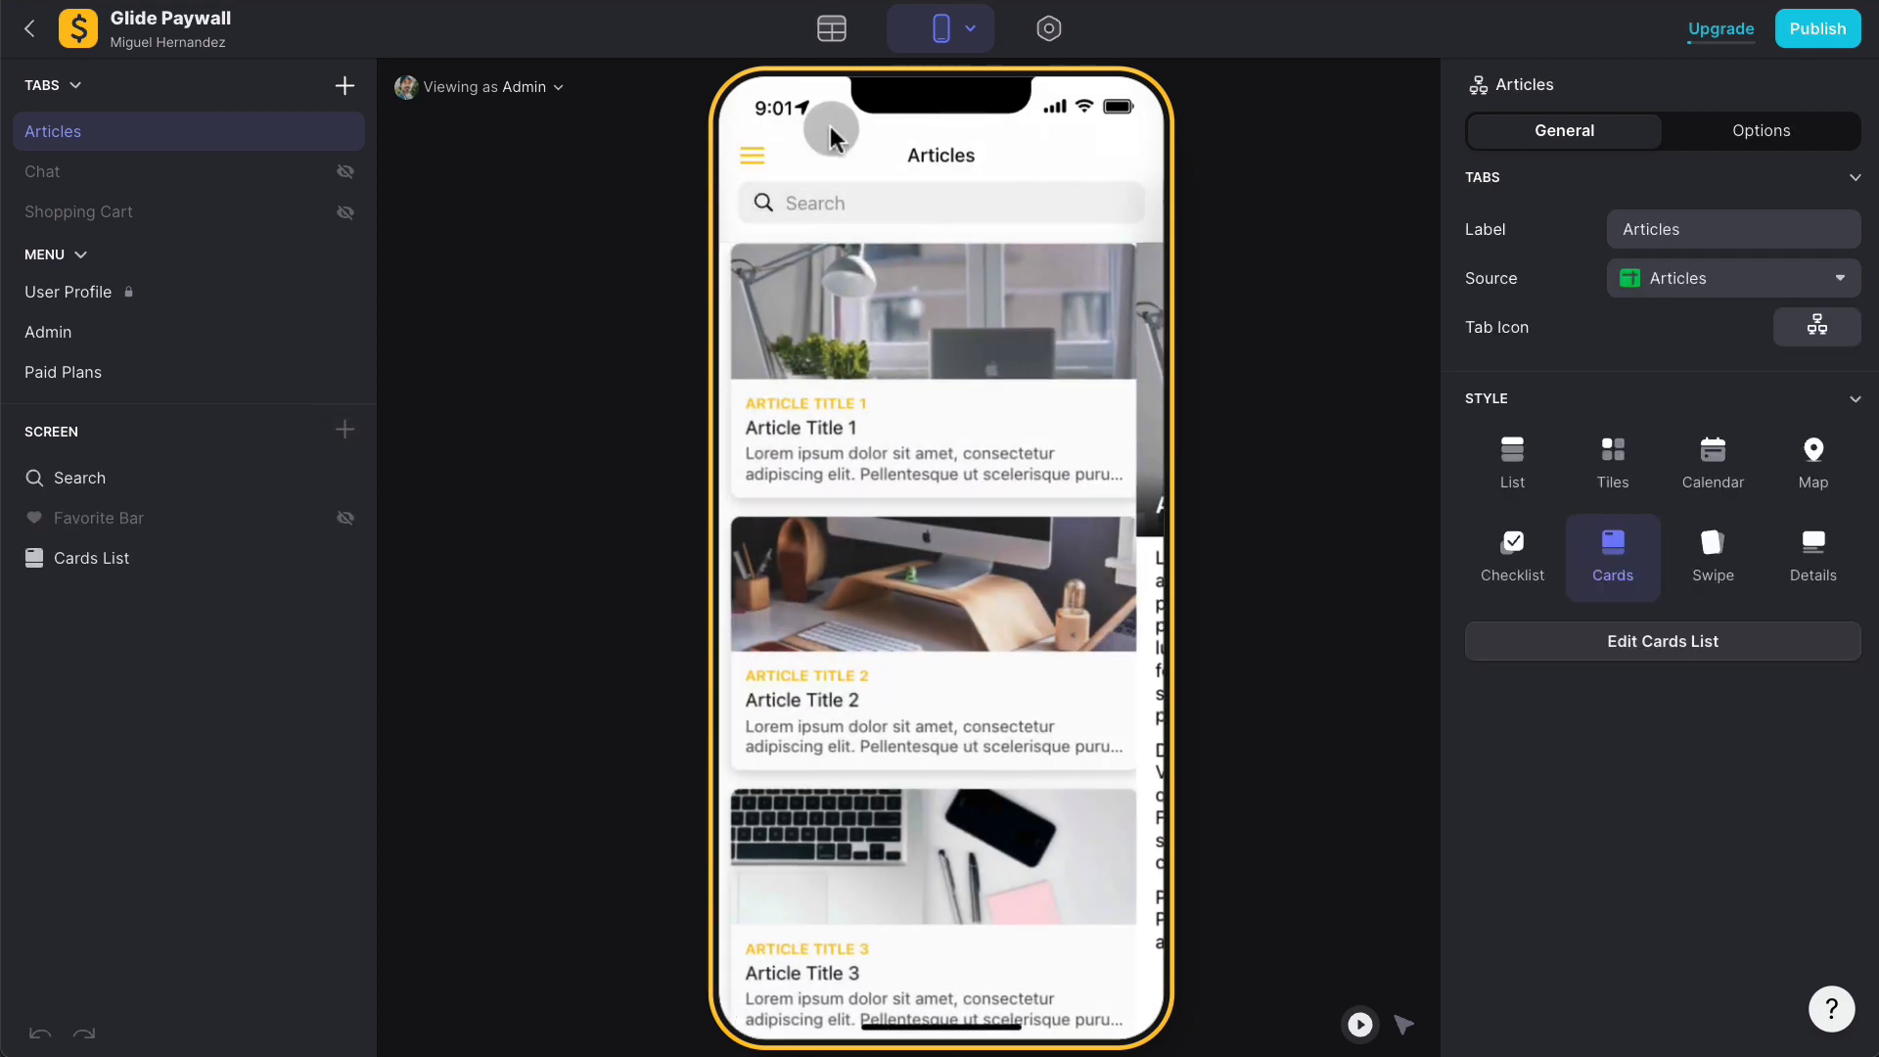
# Step: Examine the read-article values and the access flag columns through HasAccess? for every user in the Users table
pyautogui.click(832, 32)
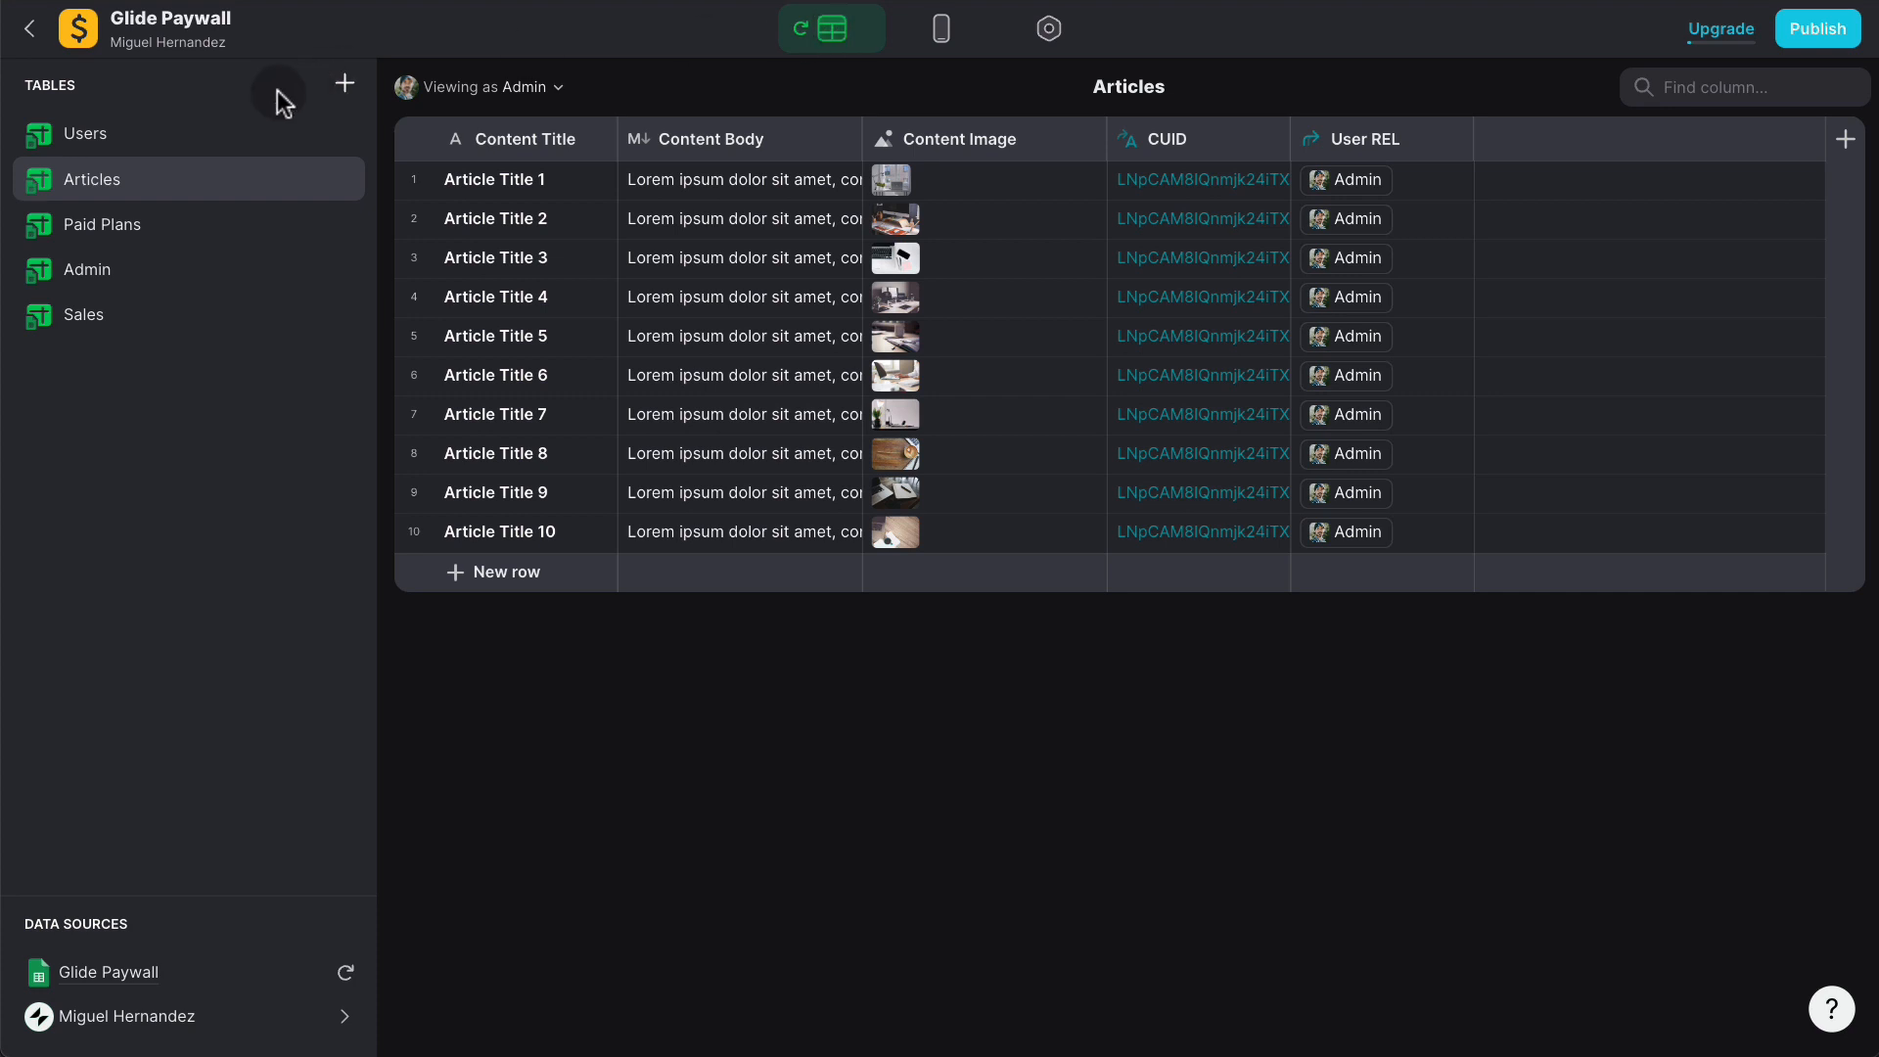
pyautogui.click(162, 151)
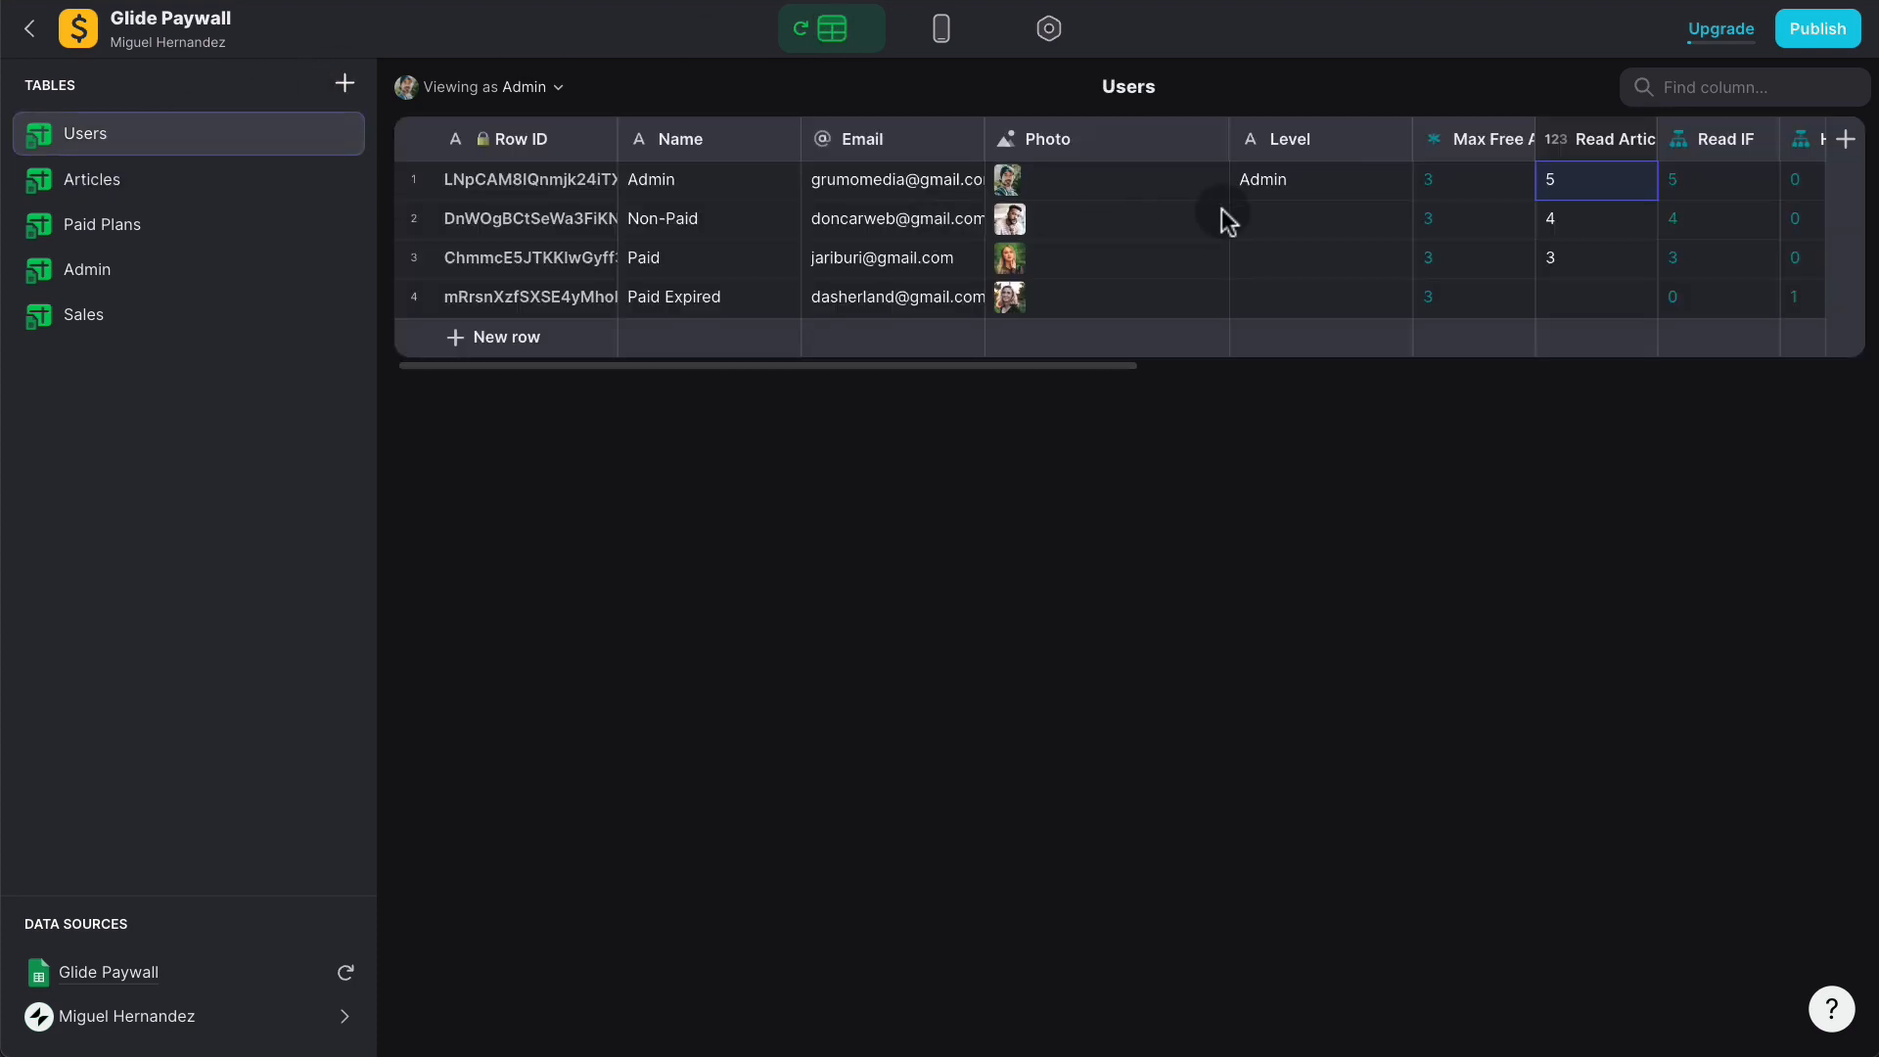
pyautogui.hscroll(10, 1226, 218)
pyautogui.hscroll(-6, 1106, 217)
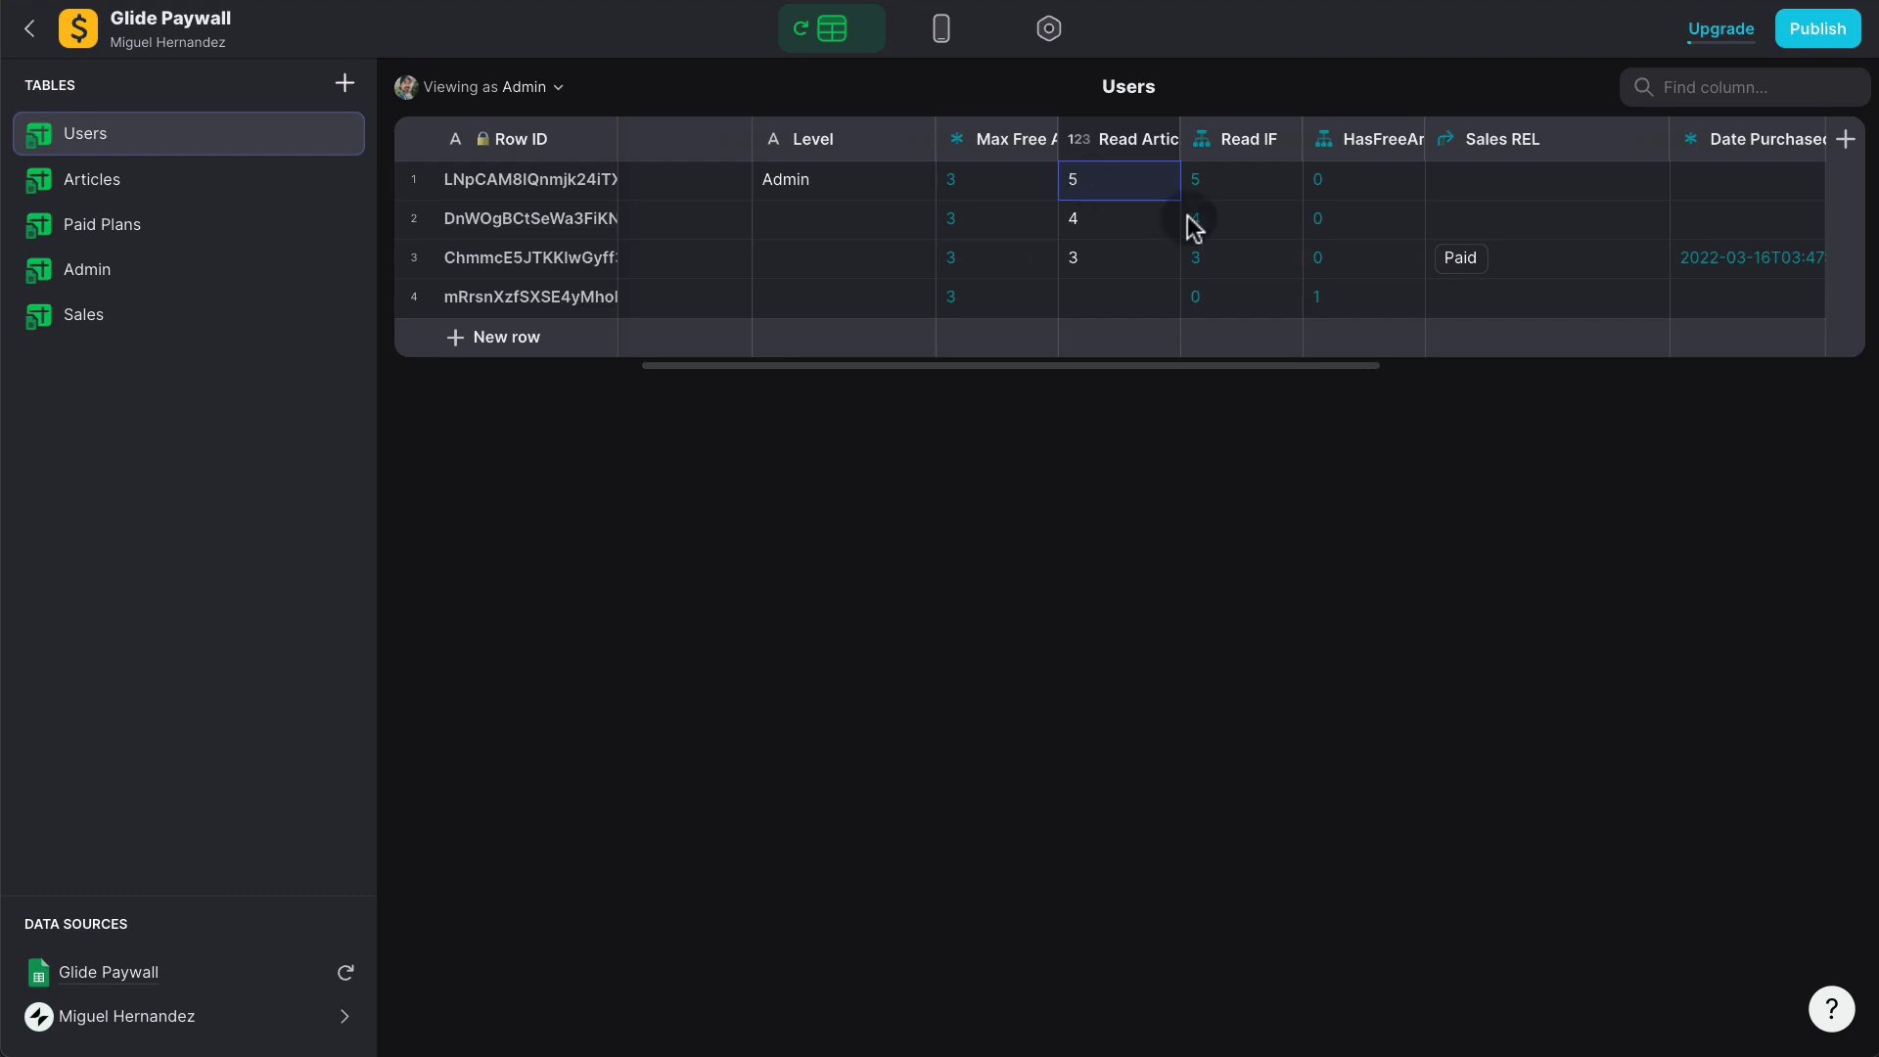
pyautogui.hscroll(8, 1187, 231)
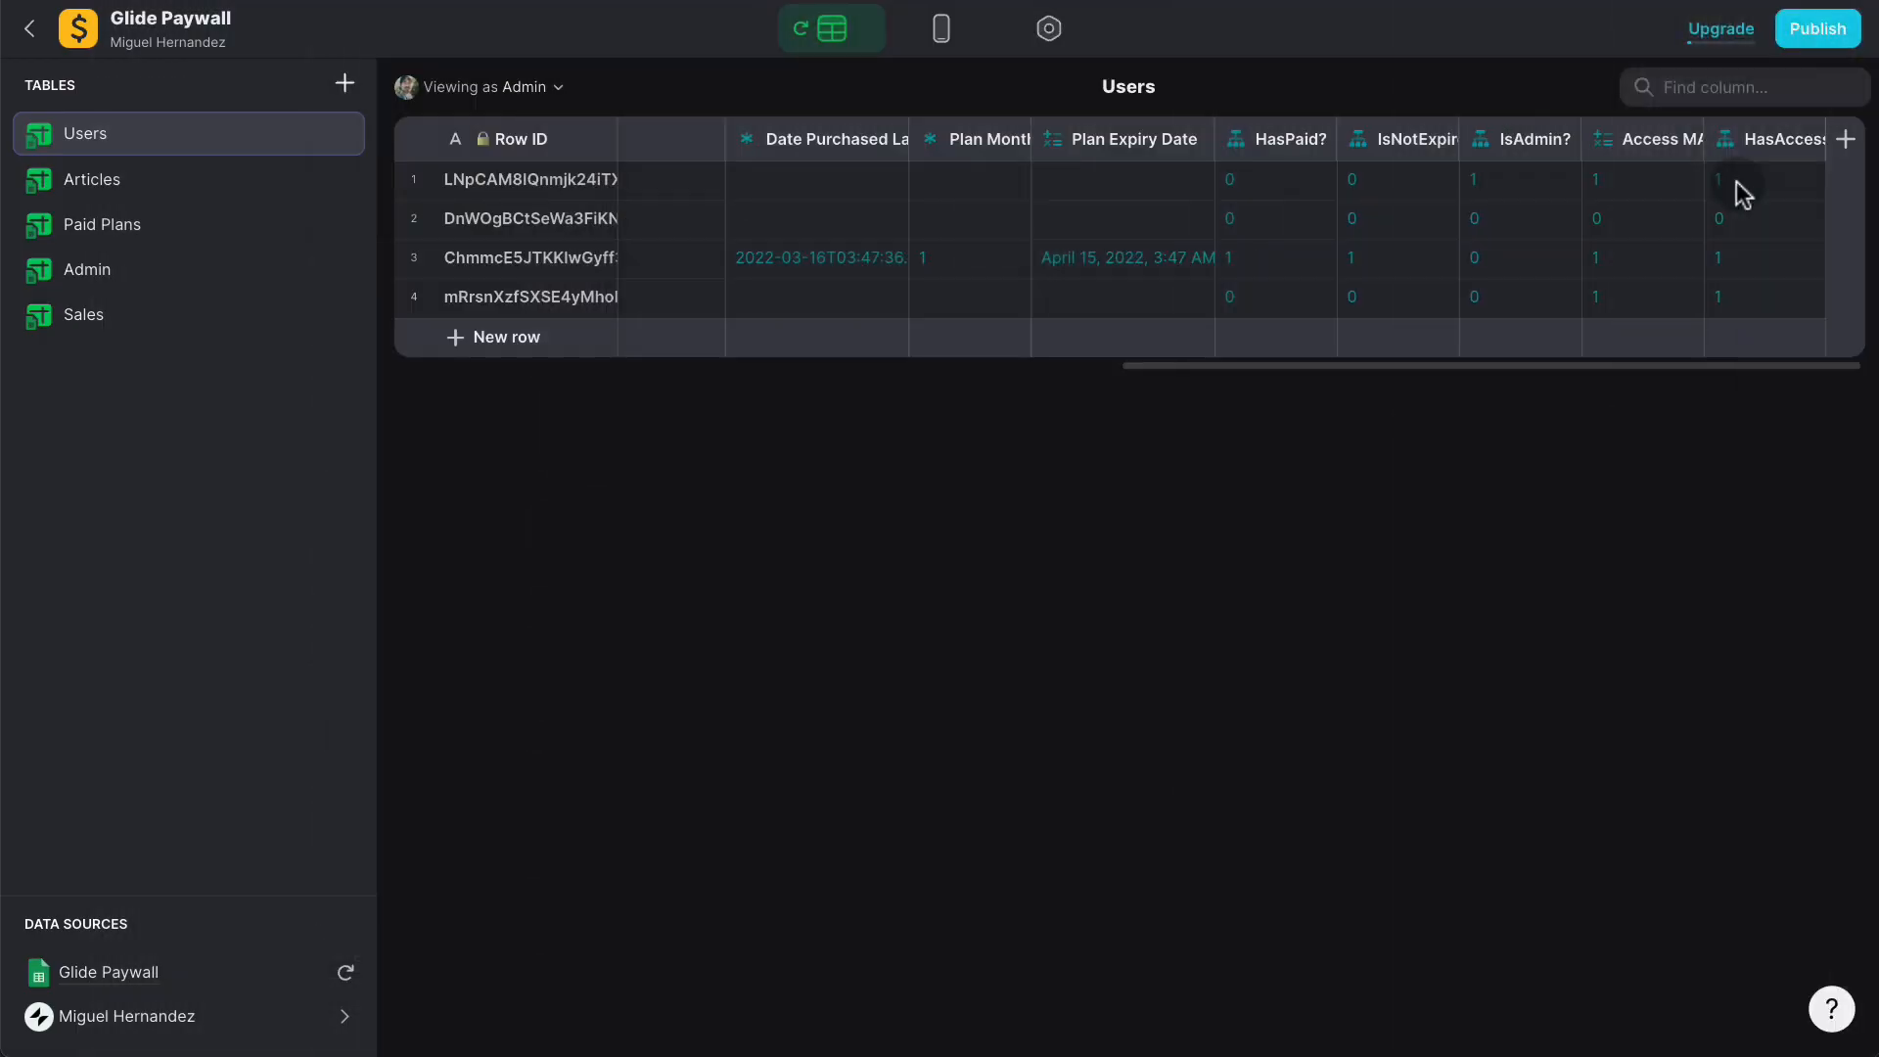
pyautogui.click(940, 47)
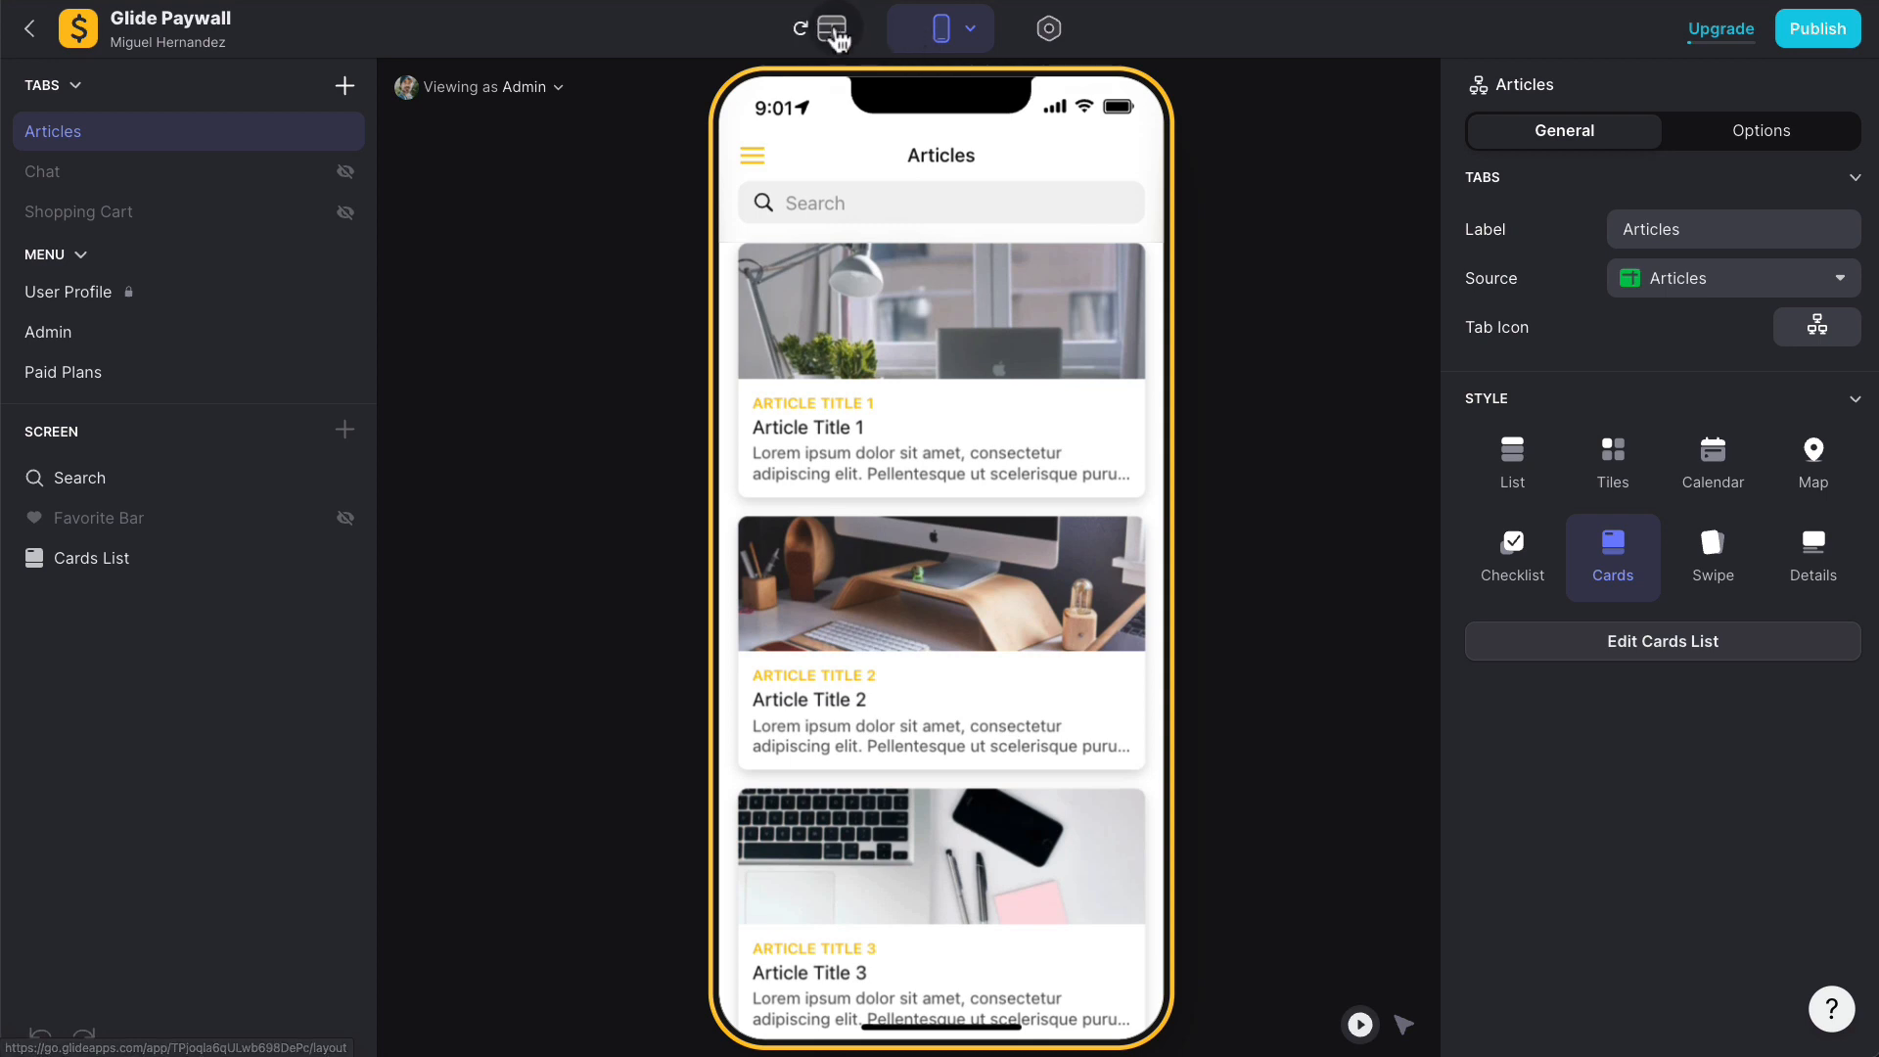
pyautogui.click(832, 28)
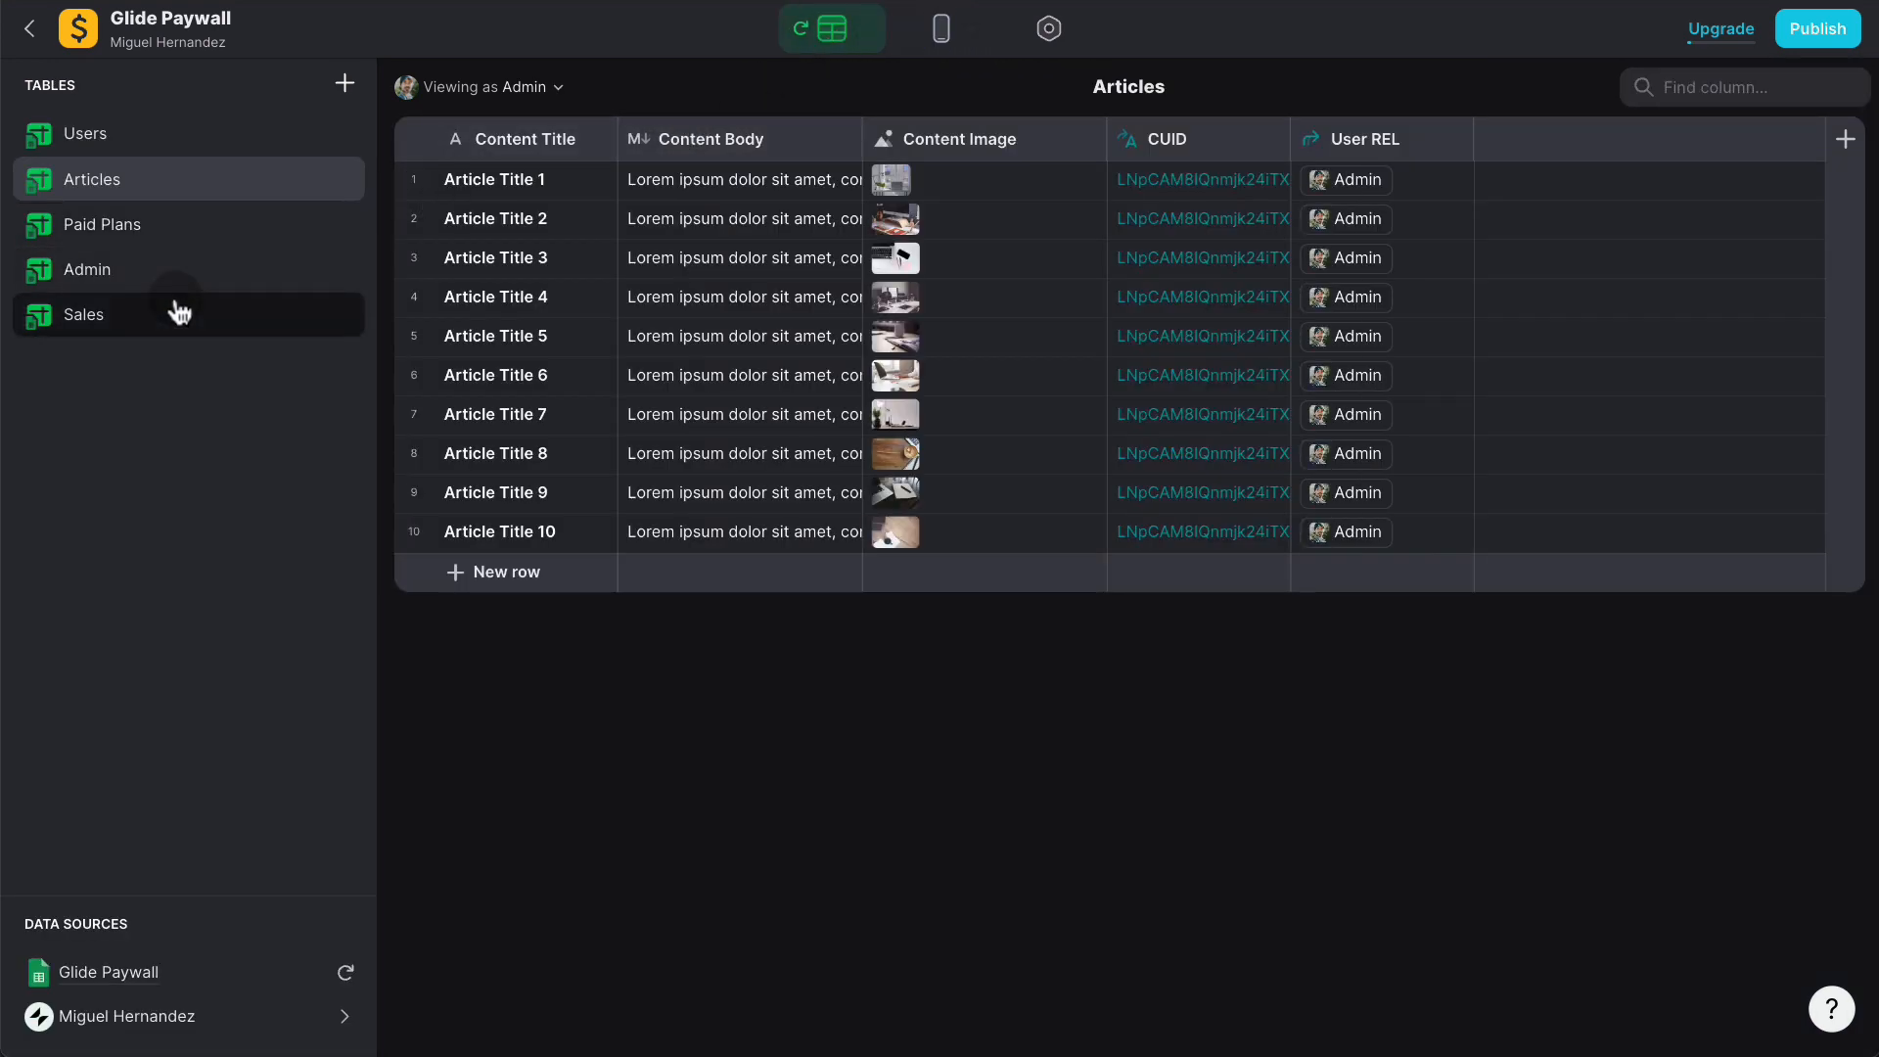
pyautogui.click(168, 145)
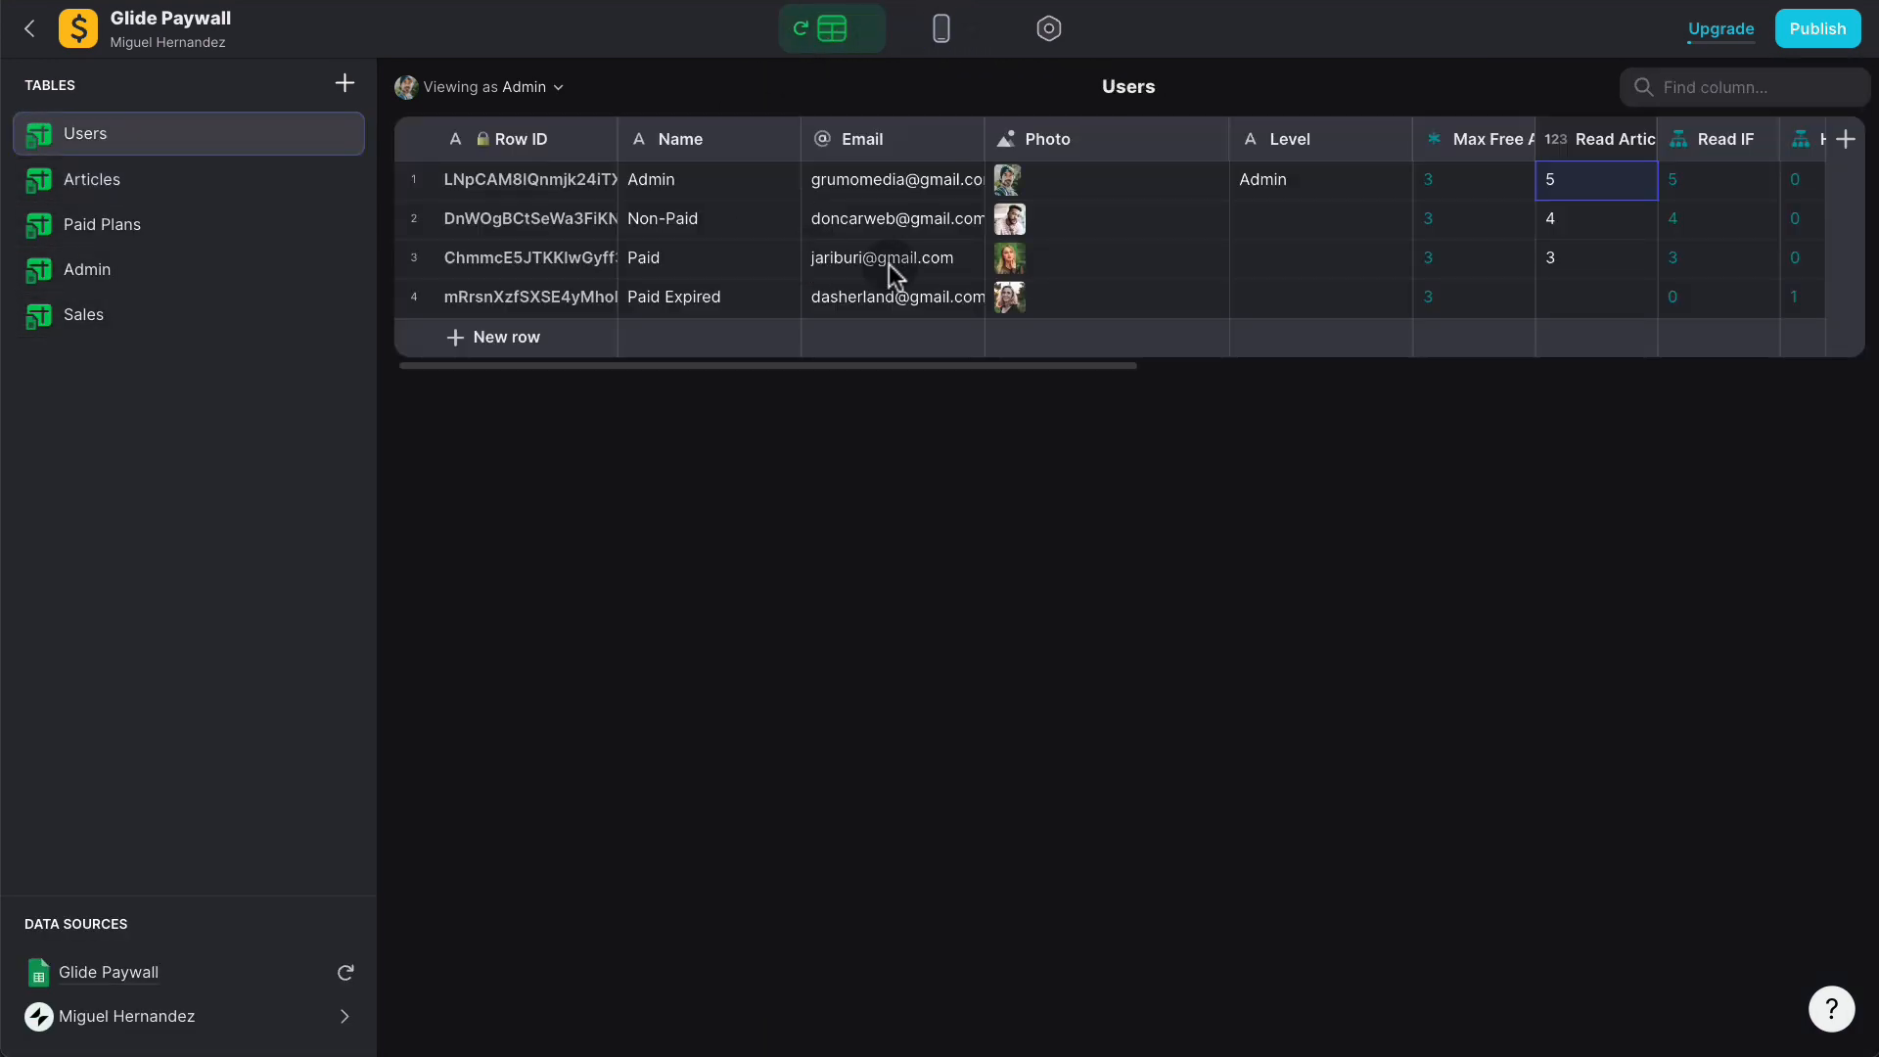
pyautogui.hscroll(10, 1071, 248)
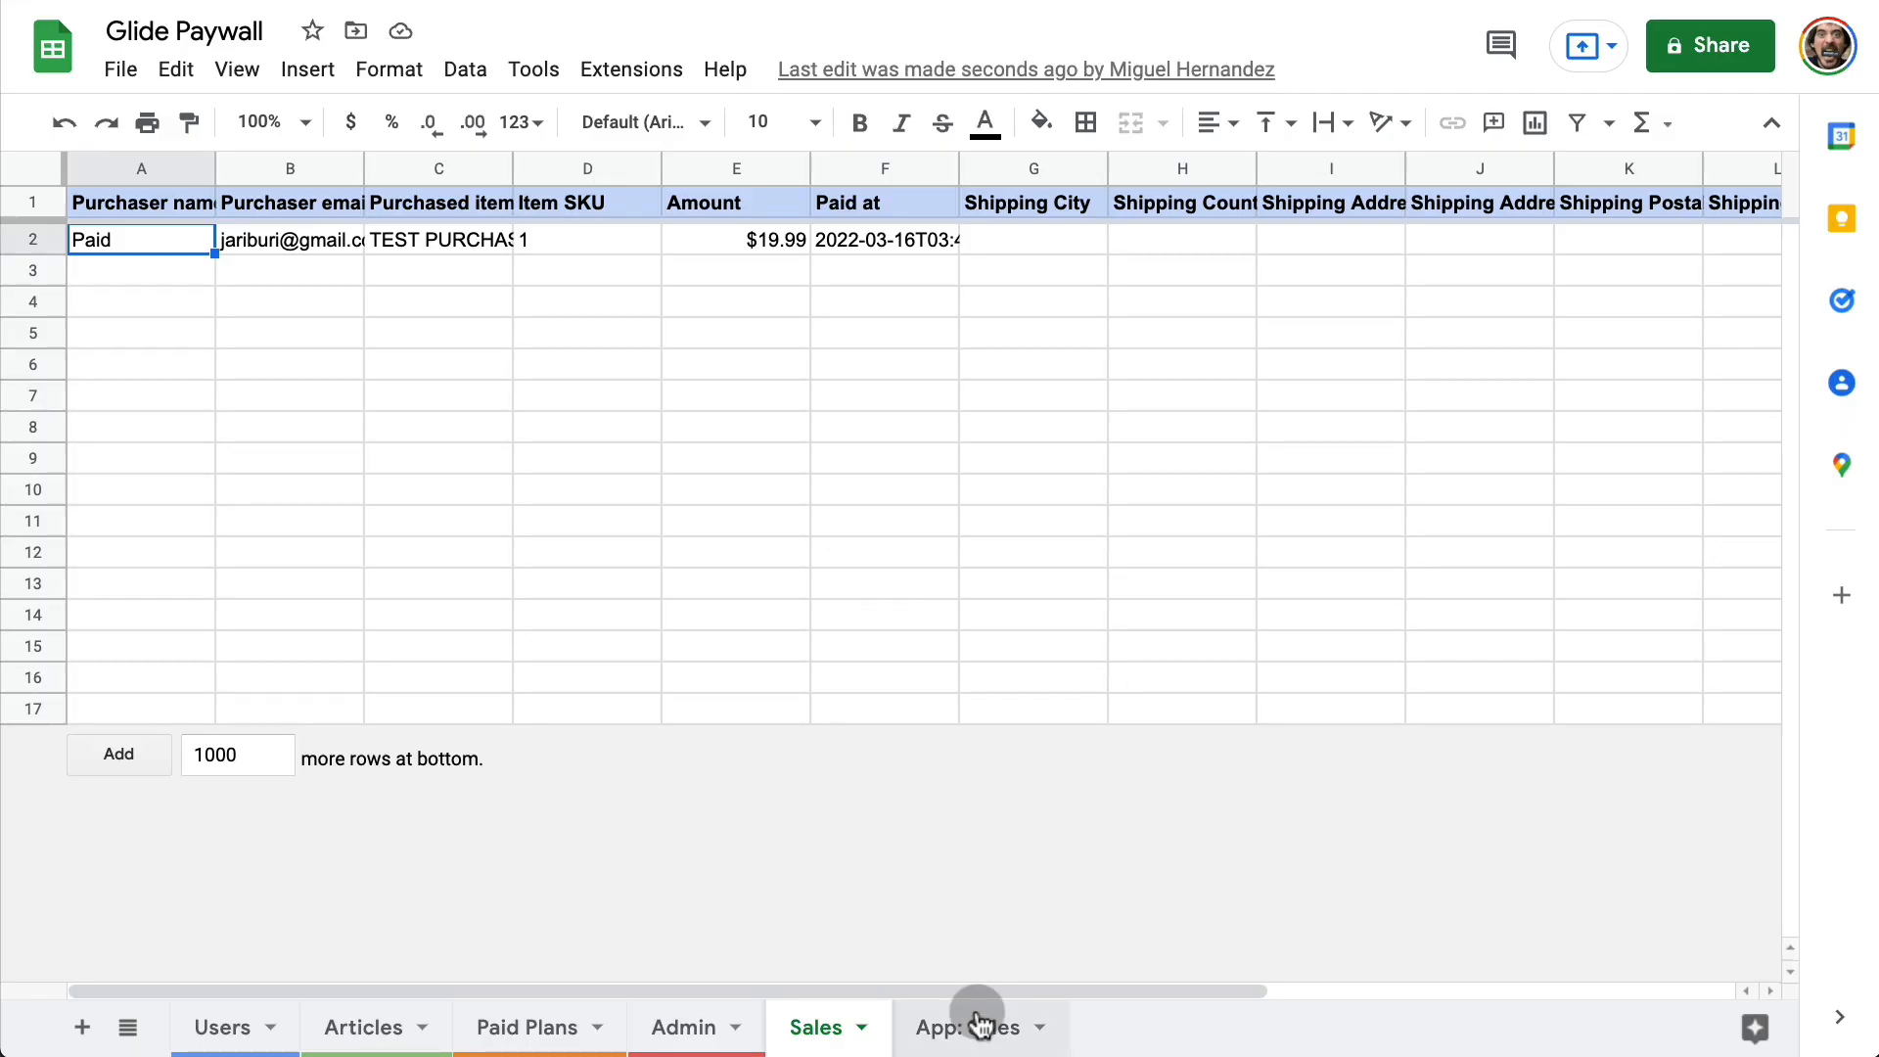
# Step: In the Glide Paywall Google Sheet, grey out the whole Sales sheet with dark grey text and a light grey fill
pyautogui.click(979, 1026)
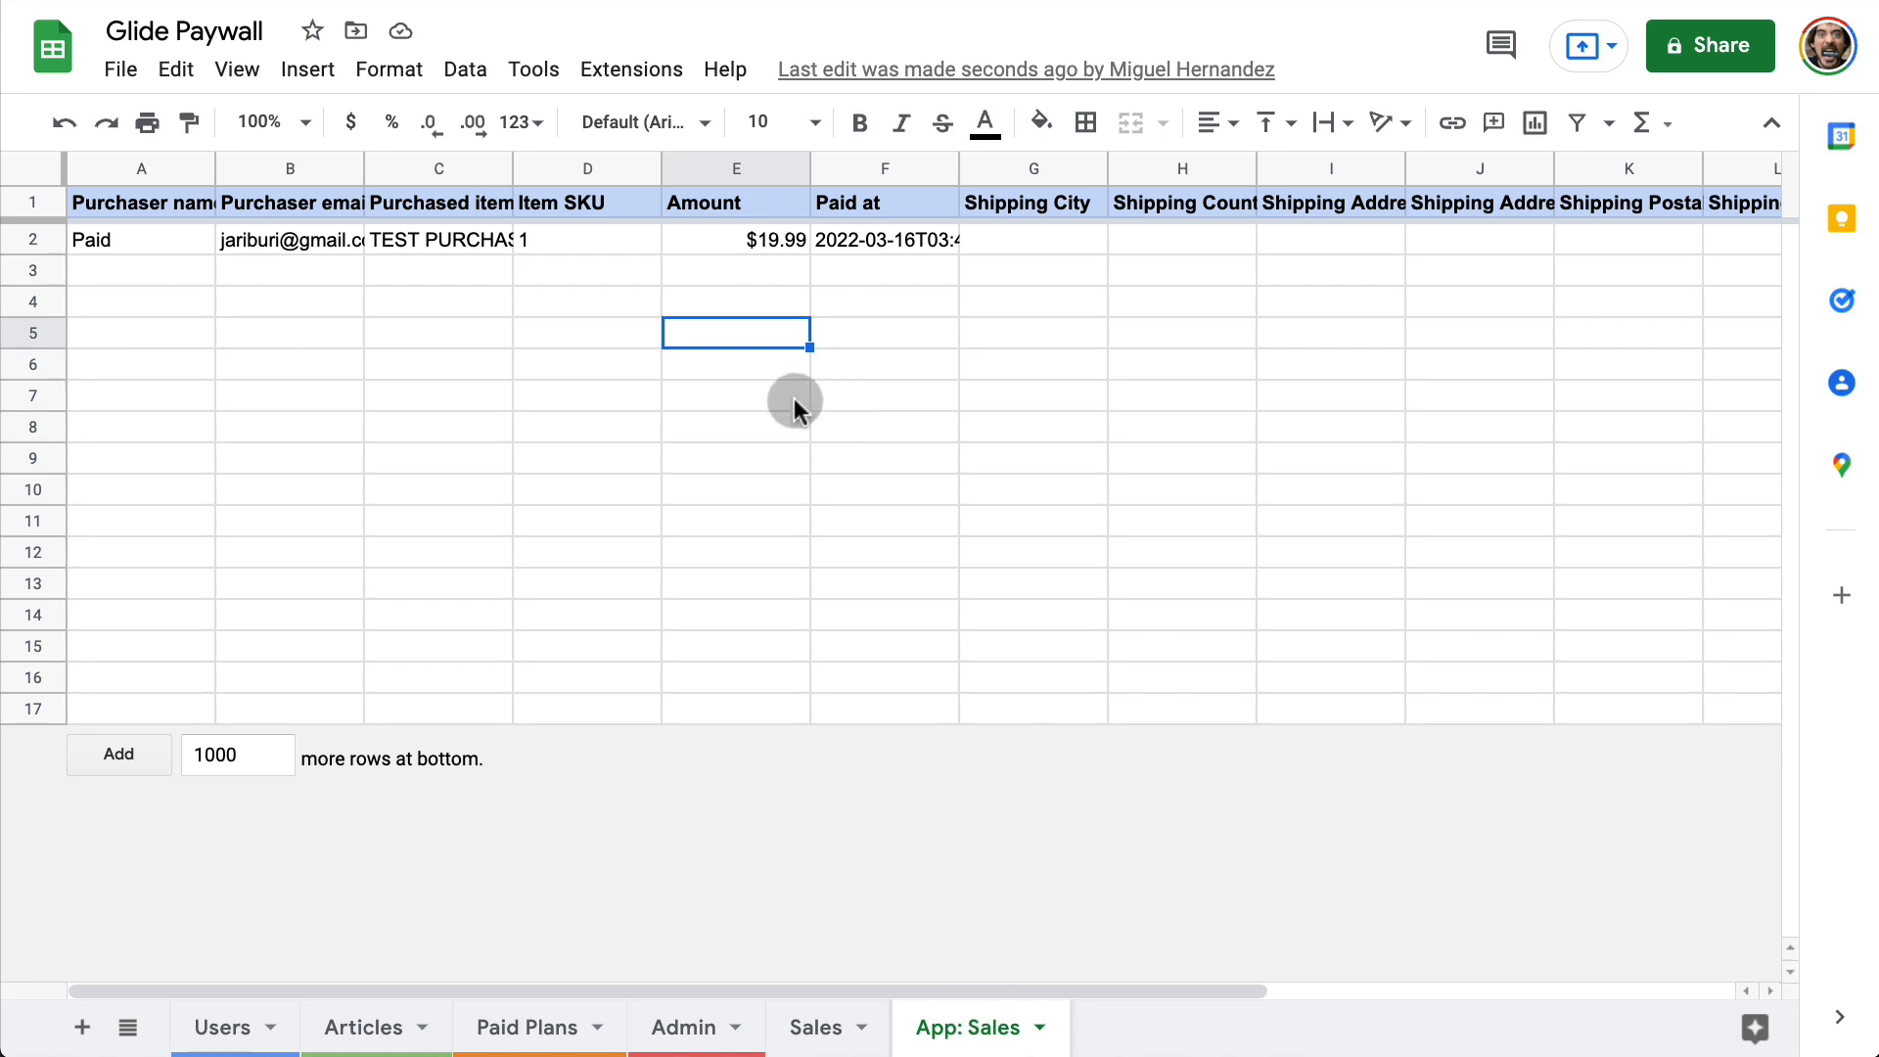
pyautogui.click(827, 1025)
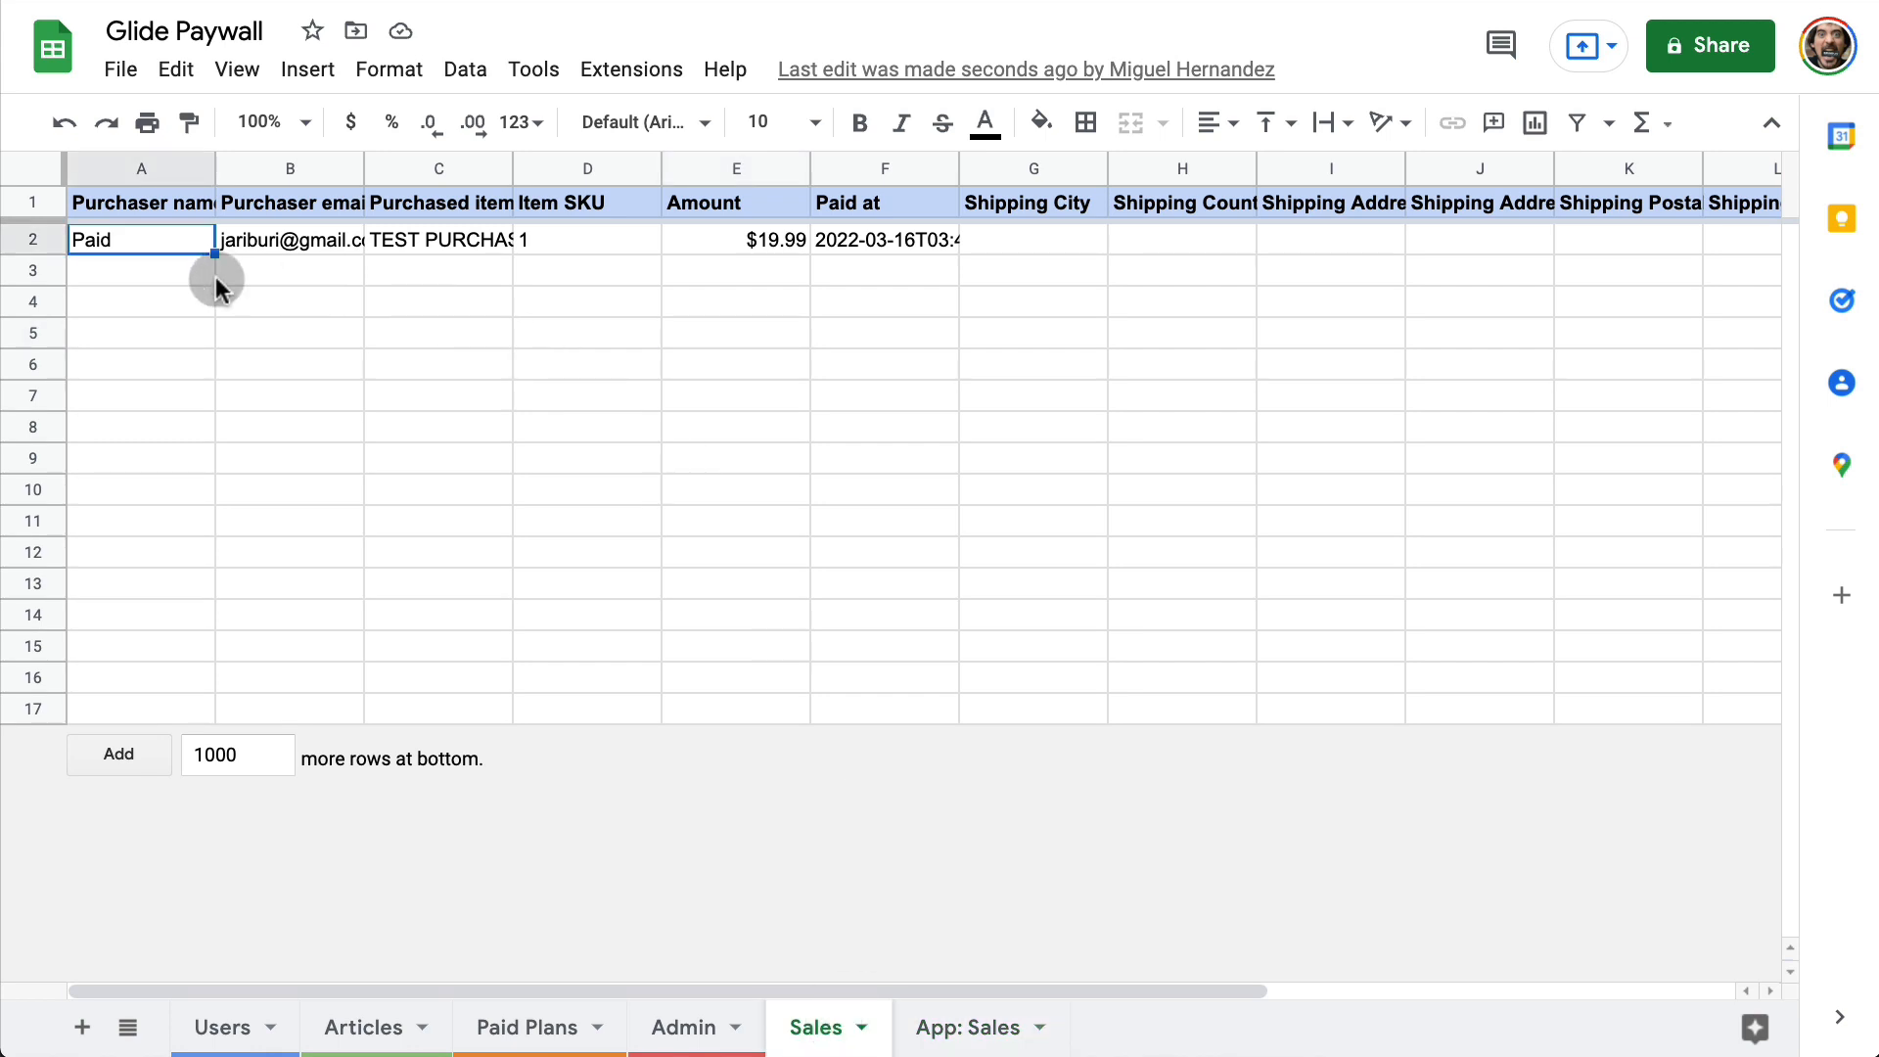
pyautogui.click(20, 171)
pyautogui.click(985, 122)
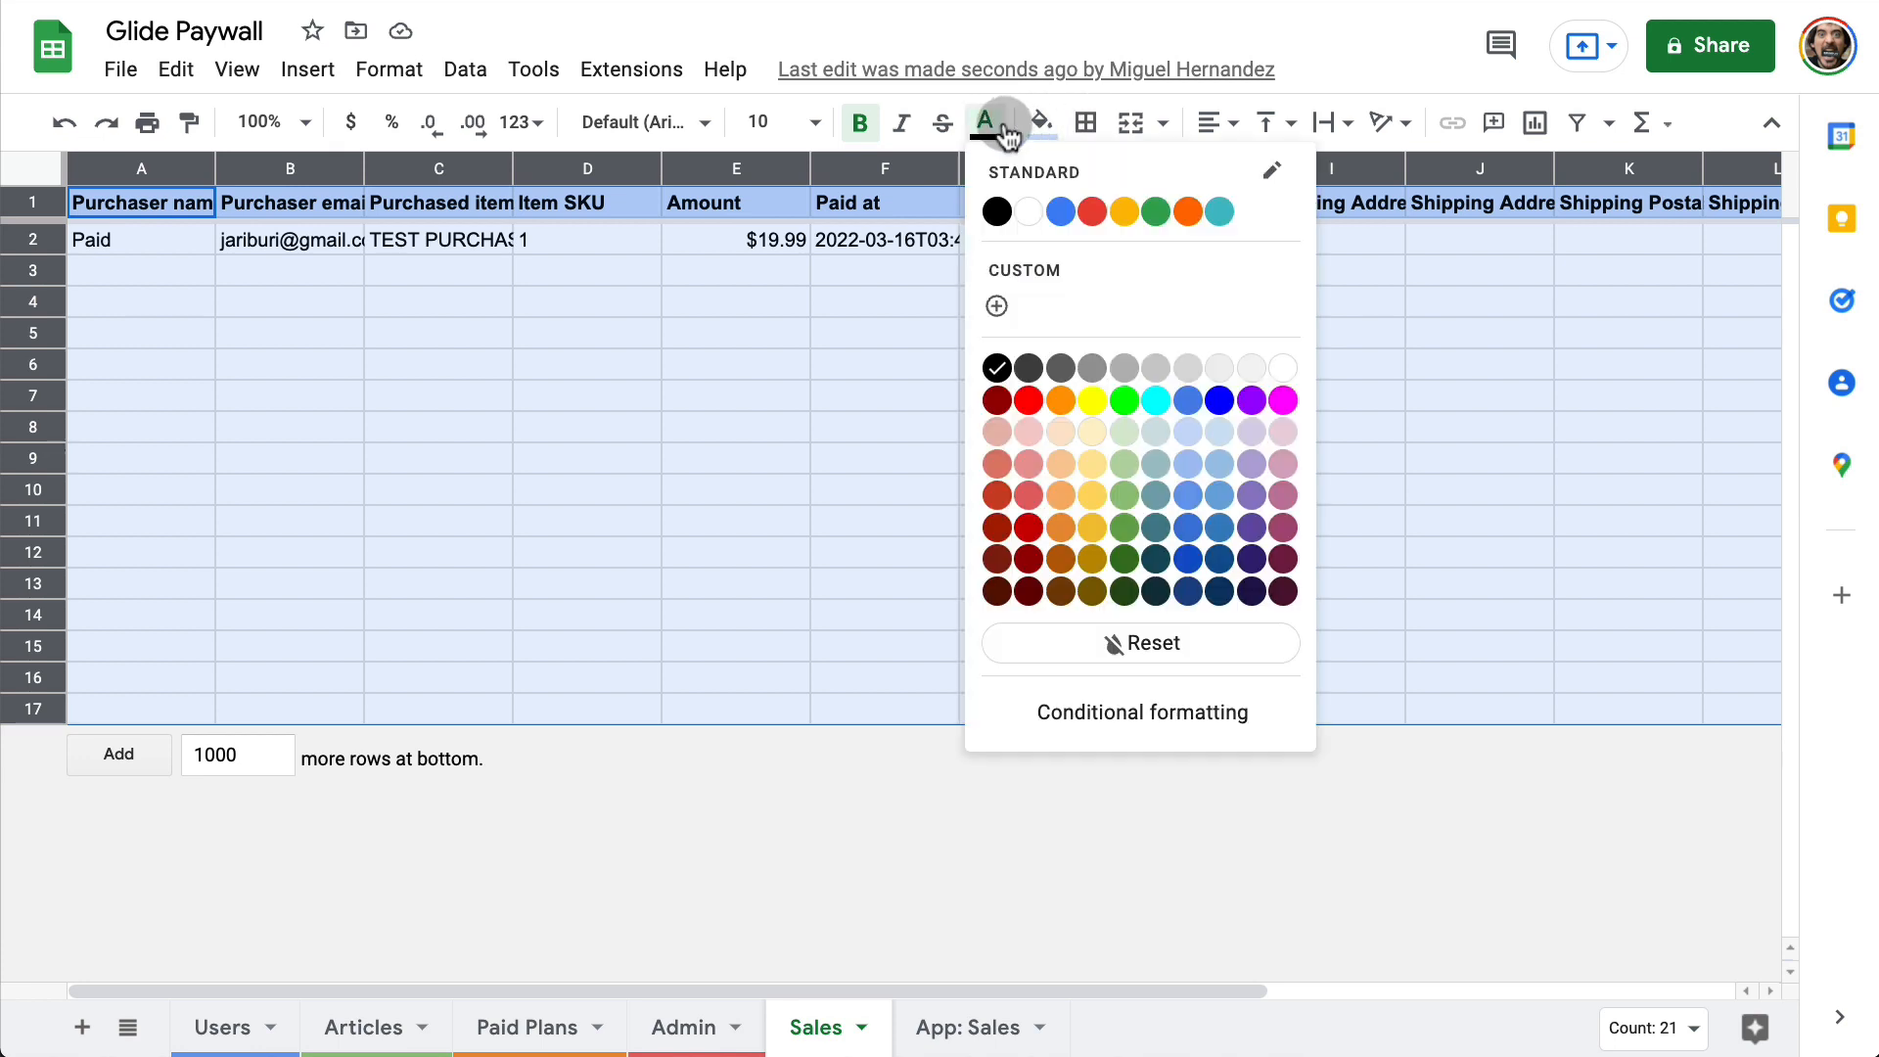
pyautogui.click(1092, 368)
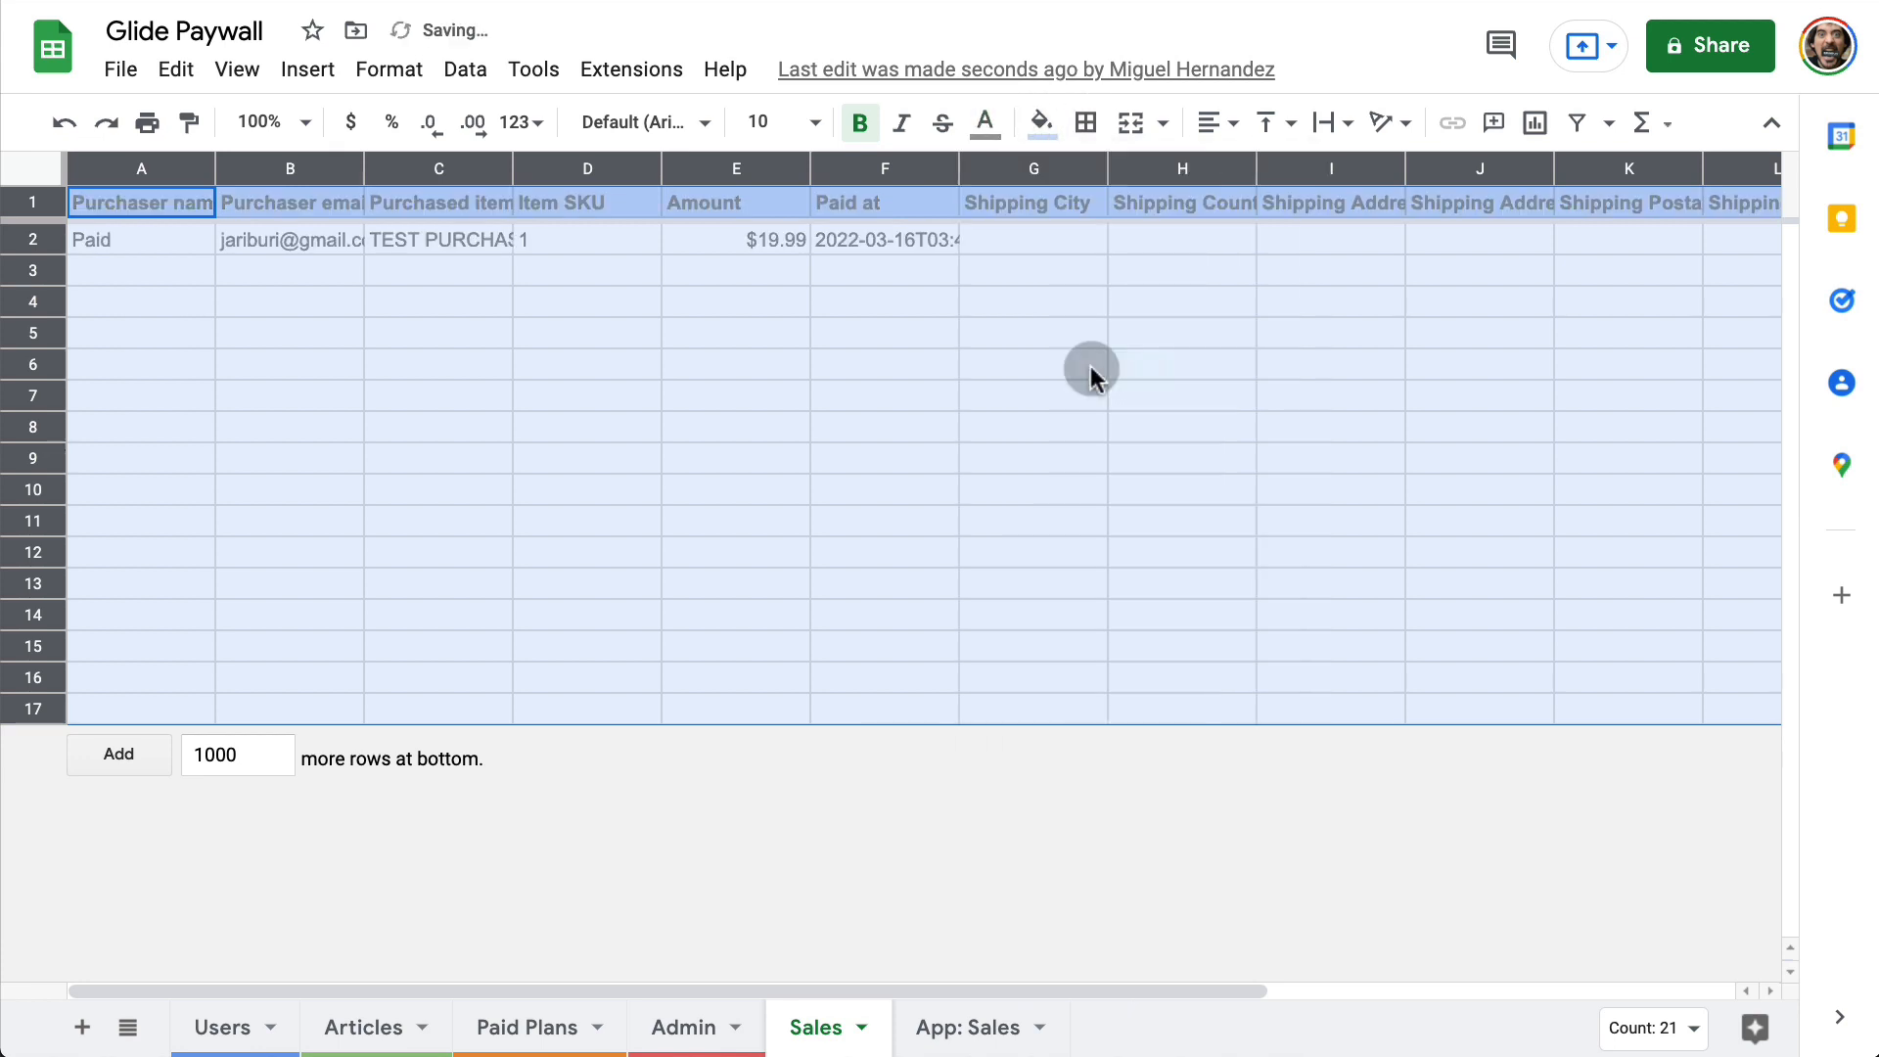
pyautogui.click(1041, 135)
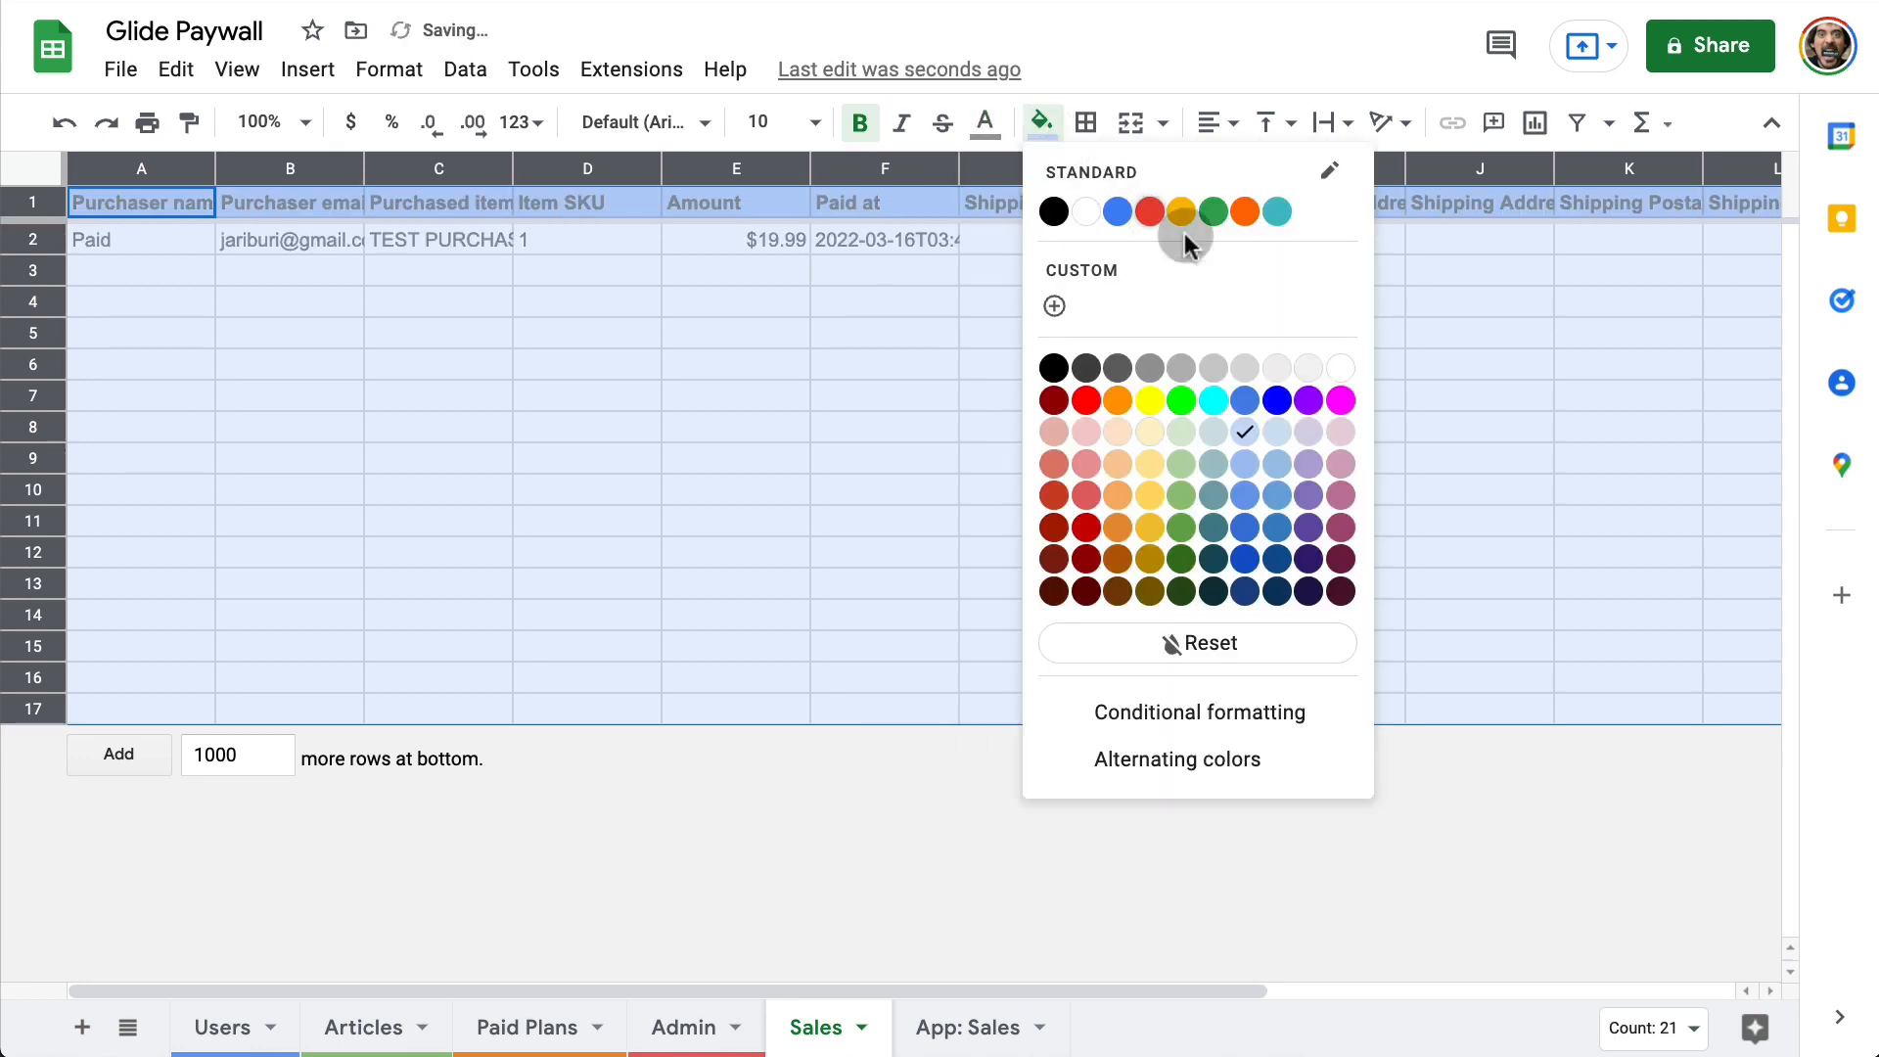
pyautogui.click(1274, 370)
pyautogui.click(942, 405)
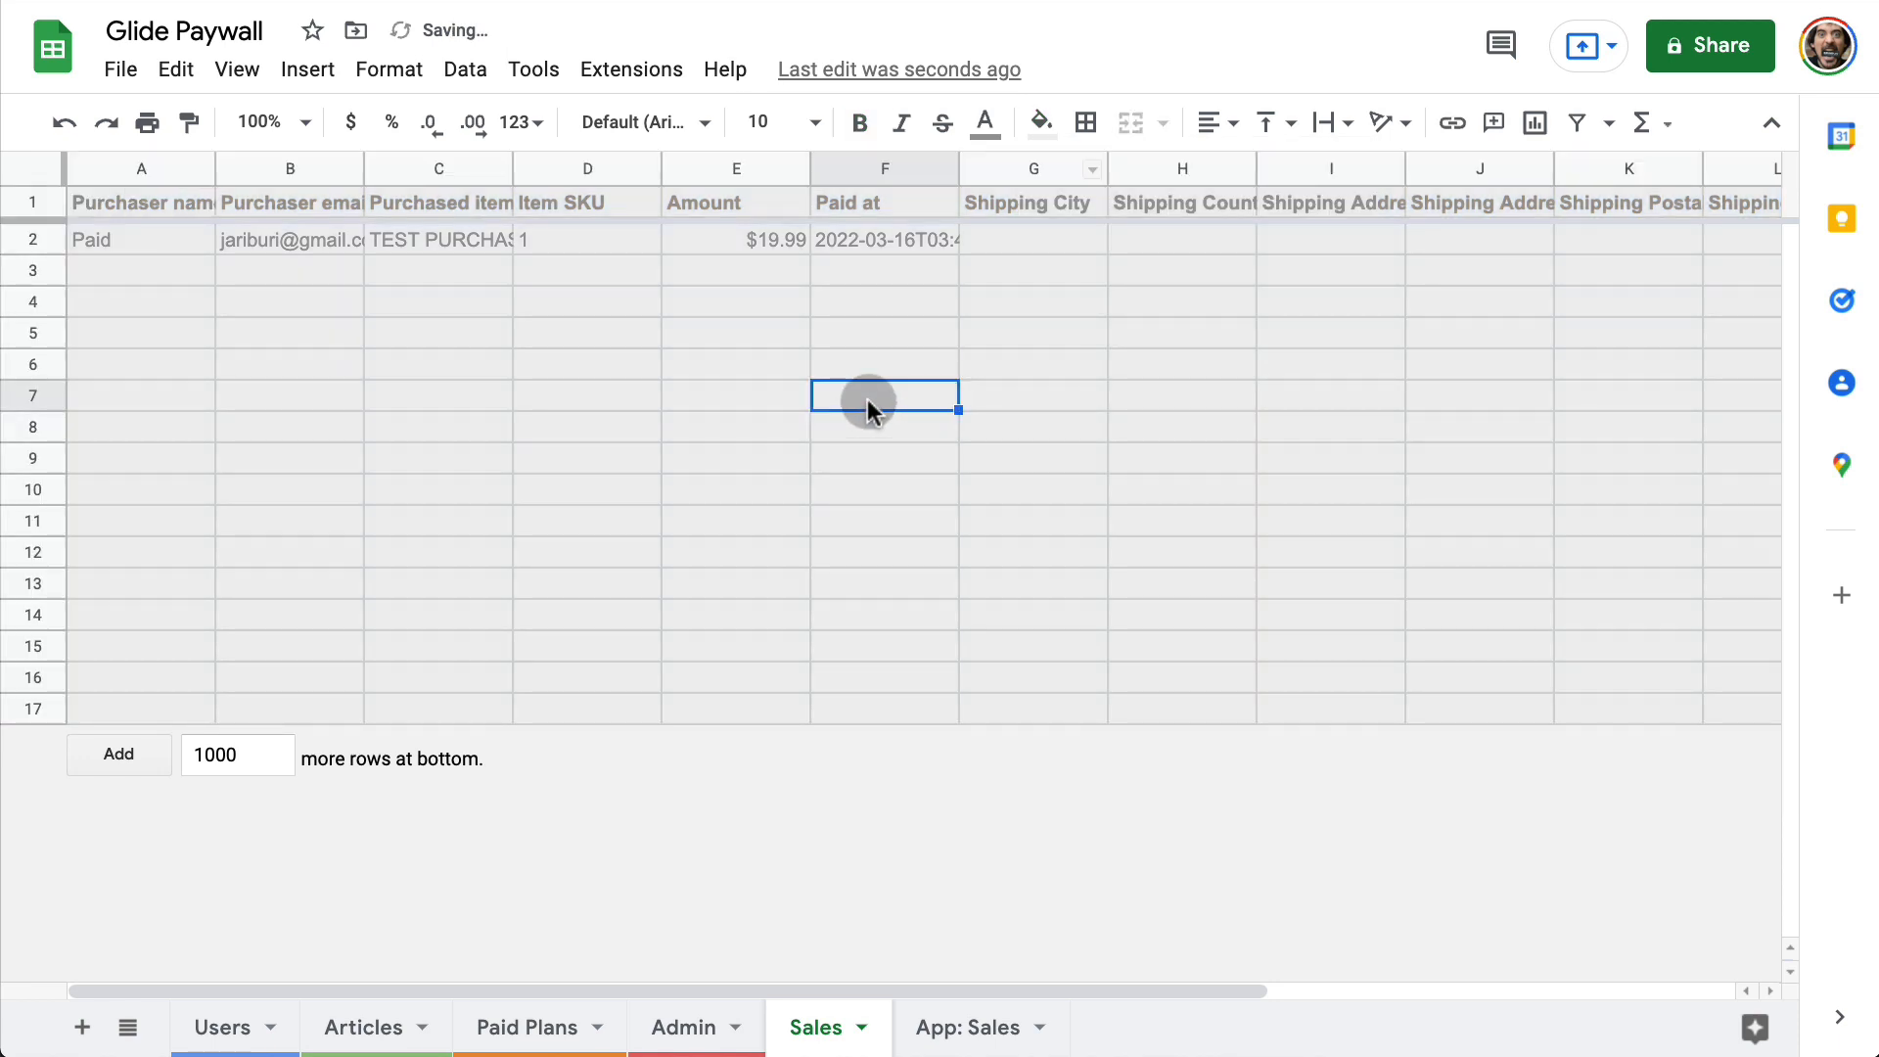
# Step: Set the Paid at date of the test purchase in the App: Sales sheet to 2022-01-01
pyautogui.click(959, 1030)
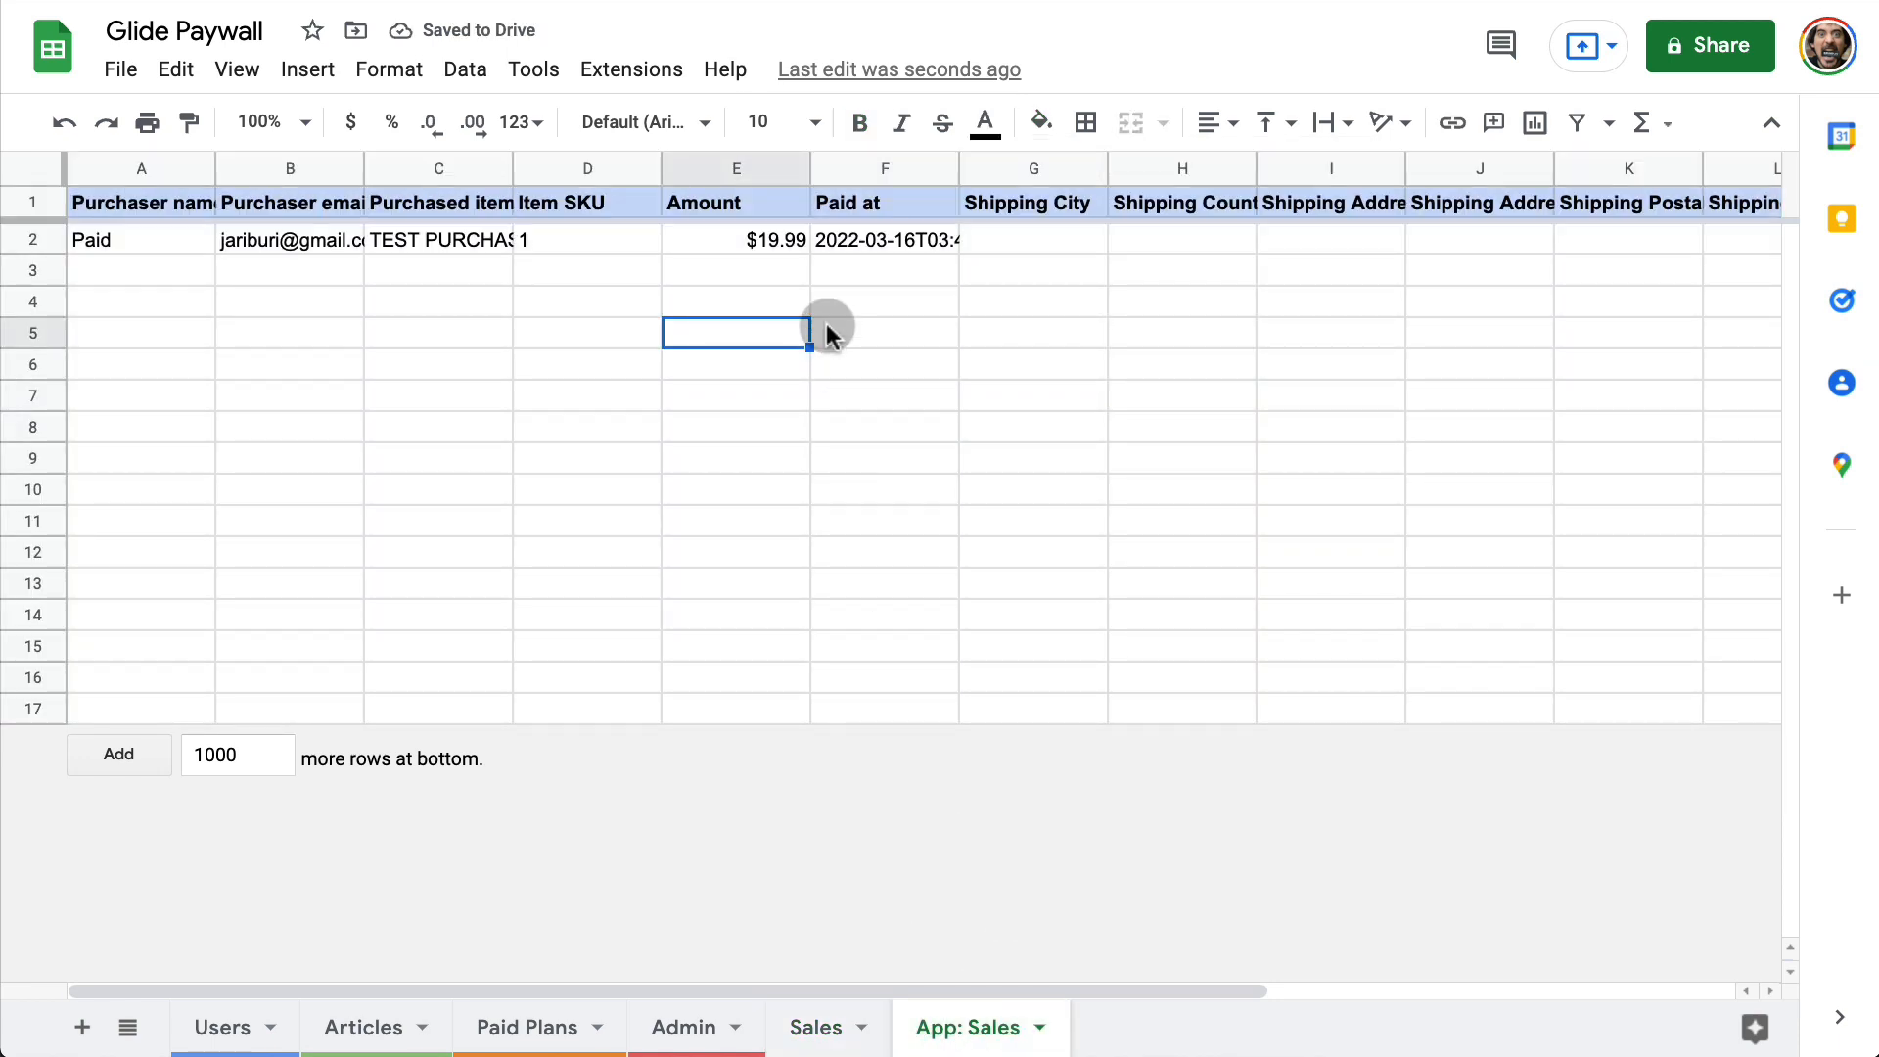
pyautogui.doubleClick(883, 238)
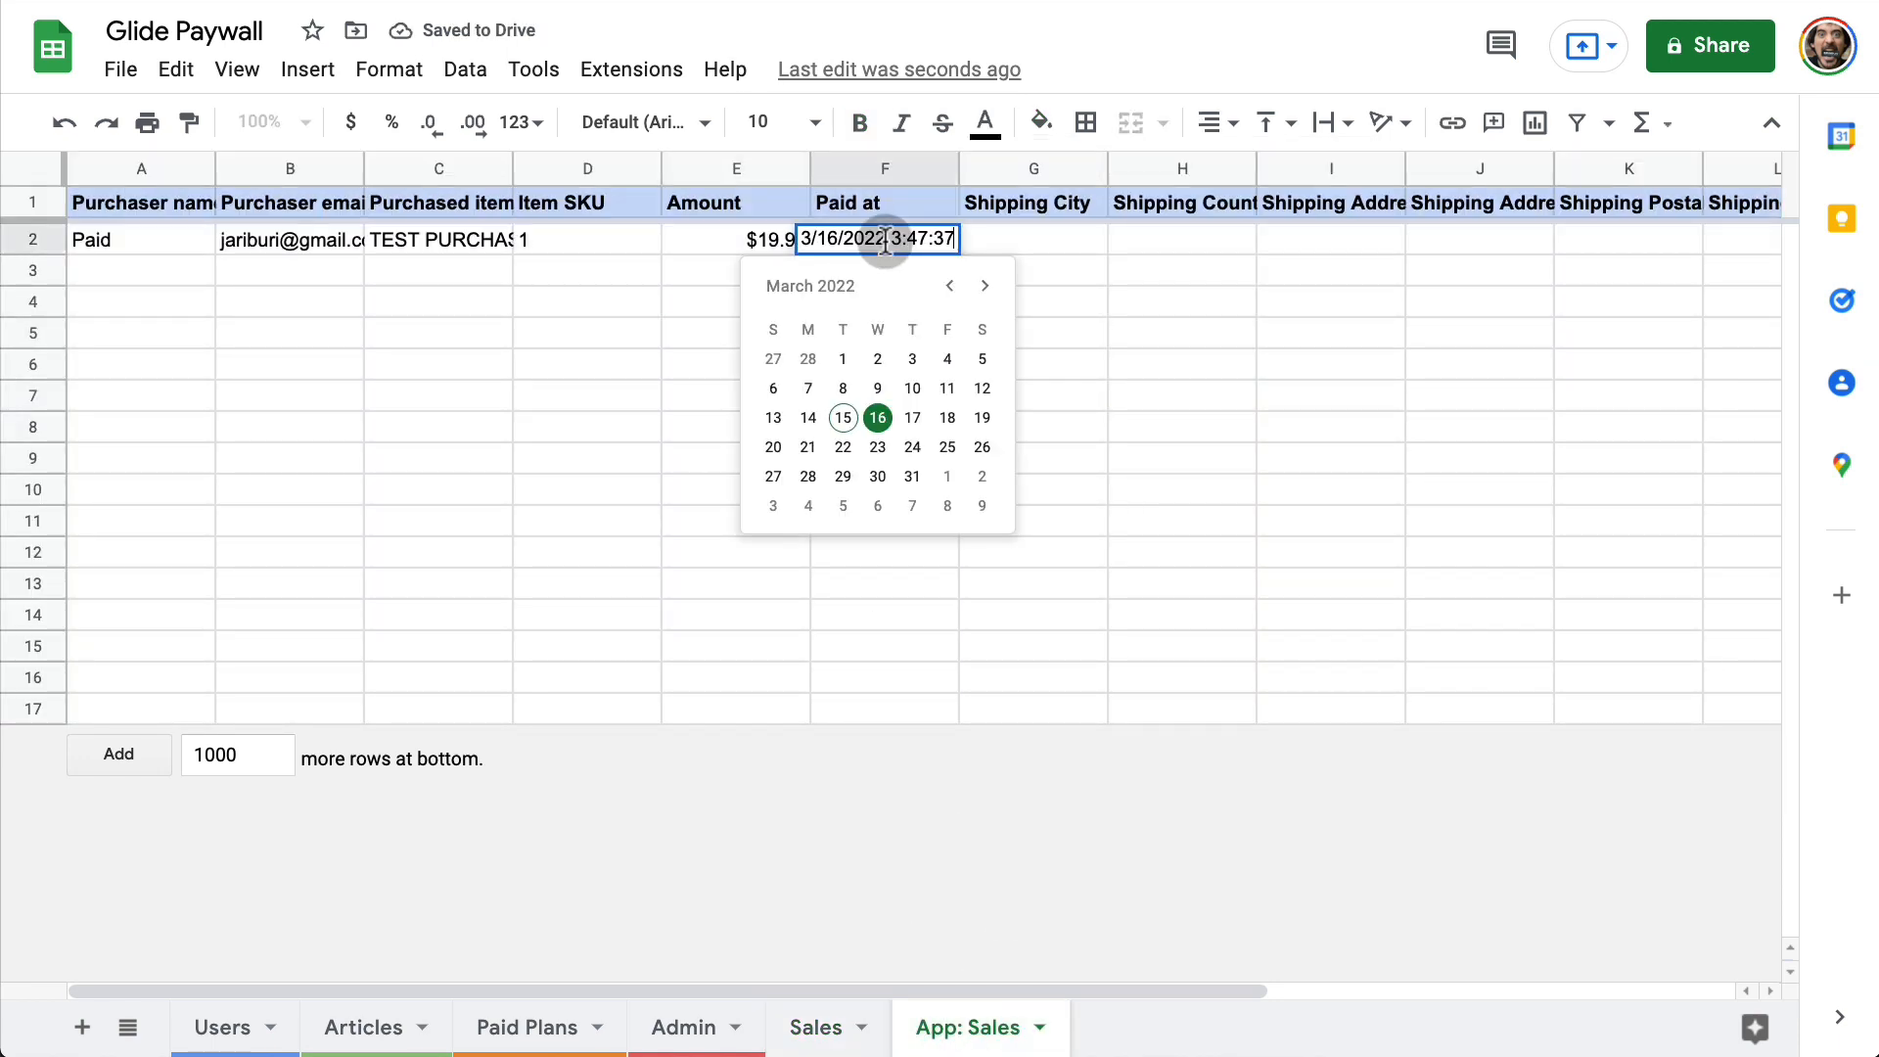
pyautogui.click(949, 286)
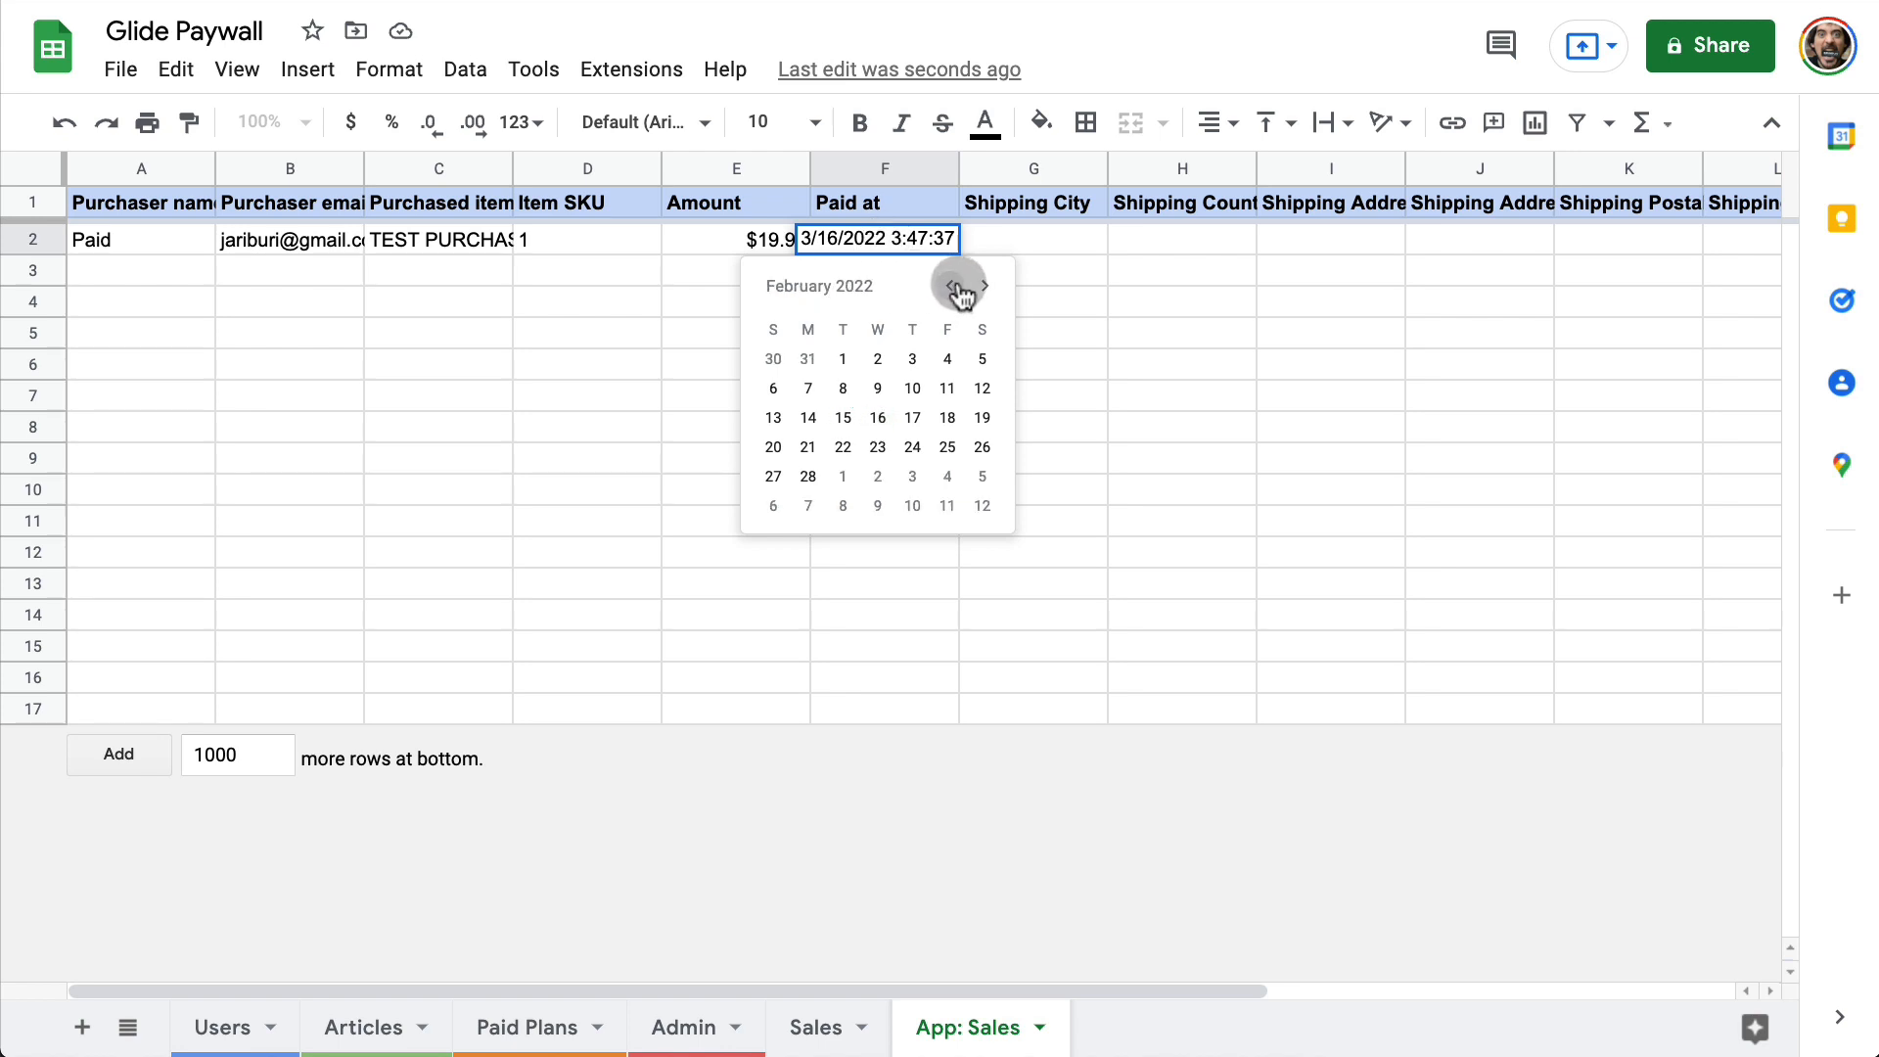
pyautogui.click(949, 286)
pyautogui.click(982, 358)
pyautogui.click(797, 375)
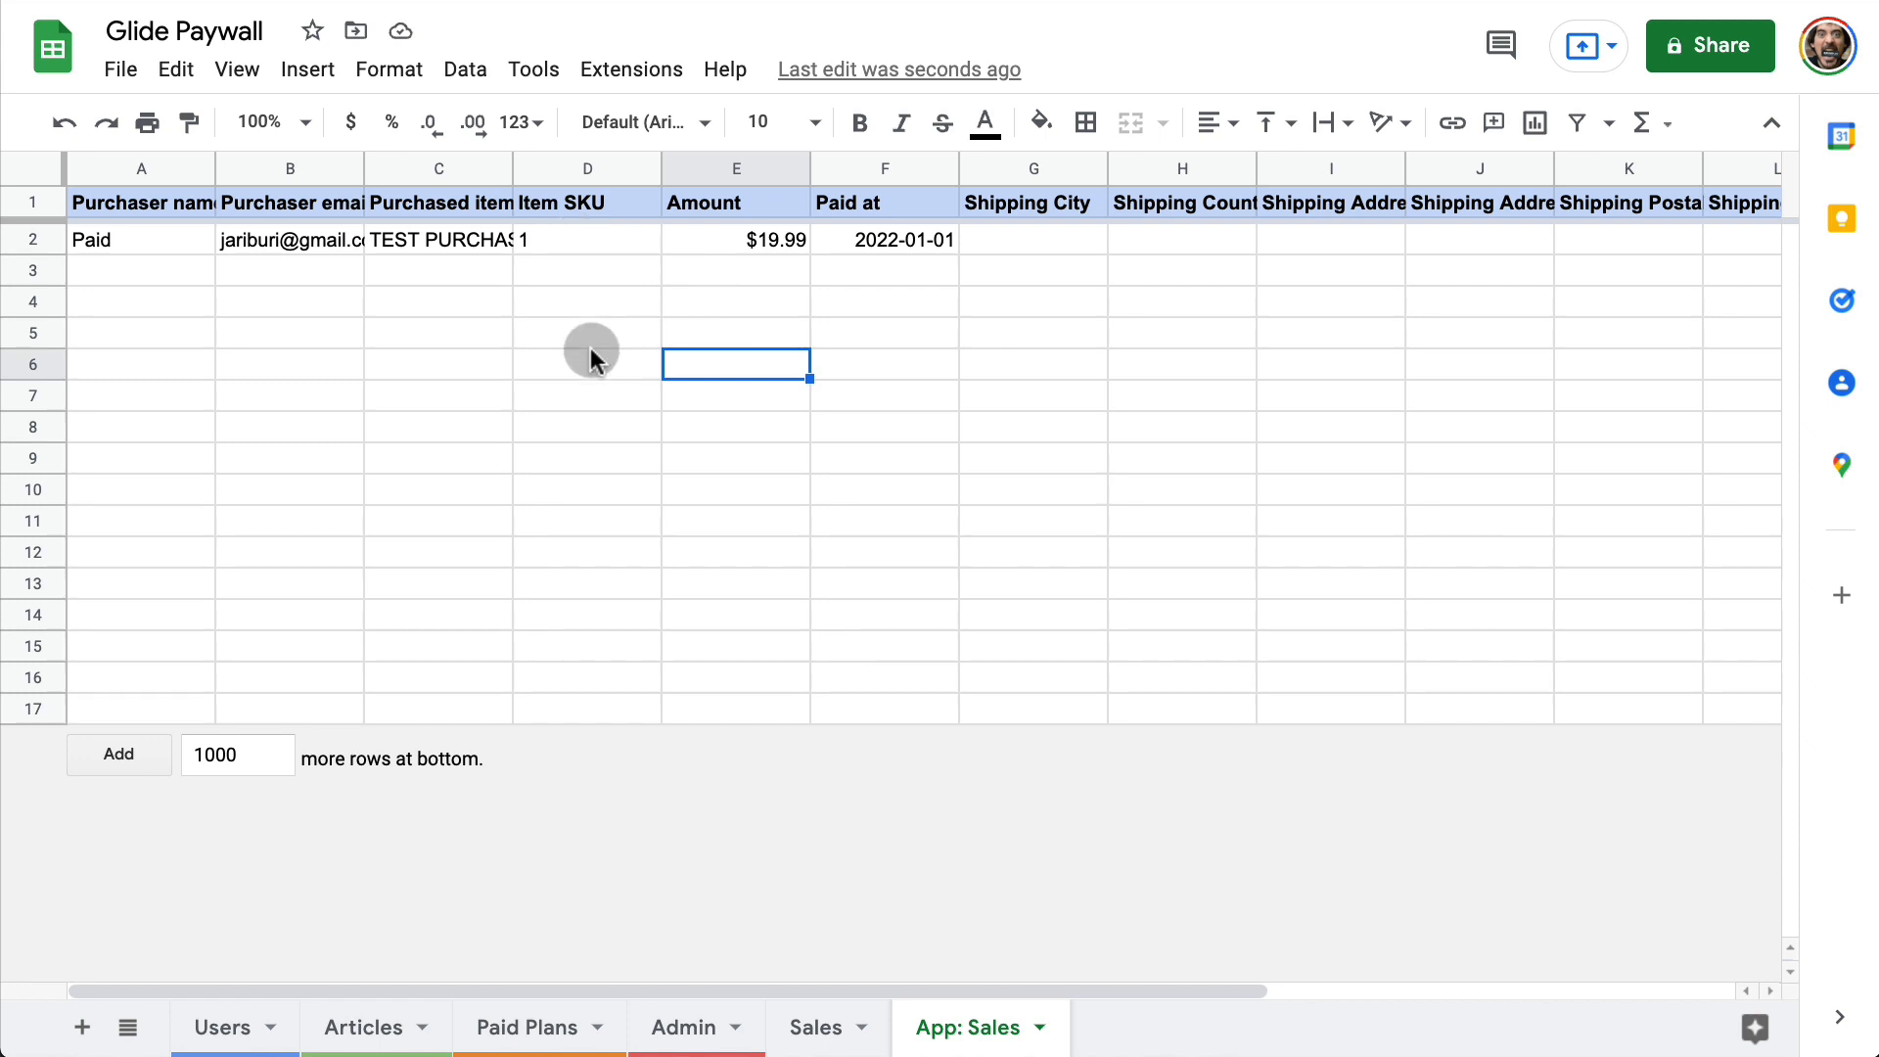
# Step: Switch back to Glide and reload the Users table's data from the spreadsheet
pyautogui.hotkey('ctrl', 'shift', 'Tab')
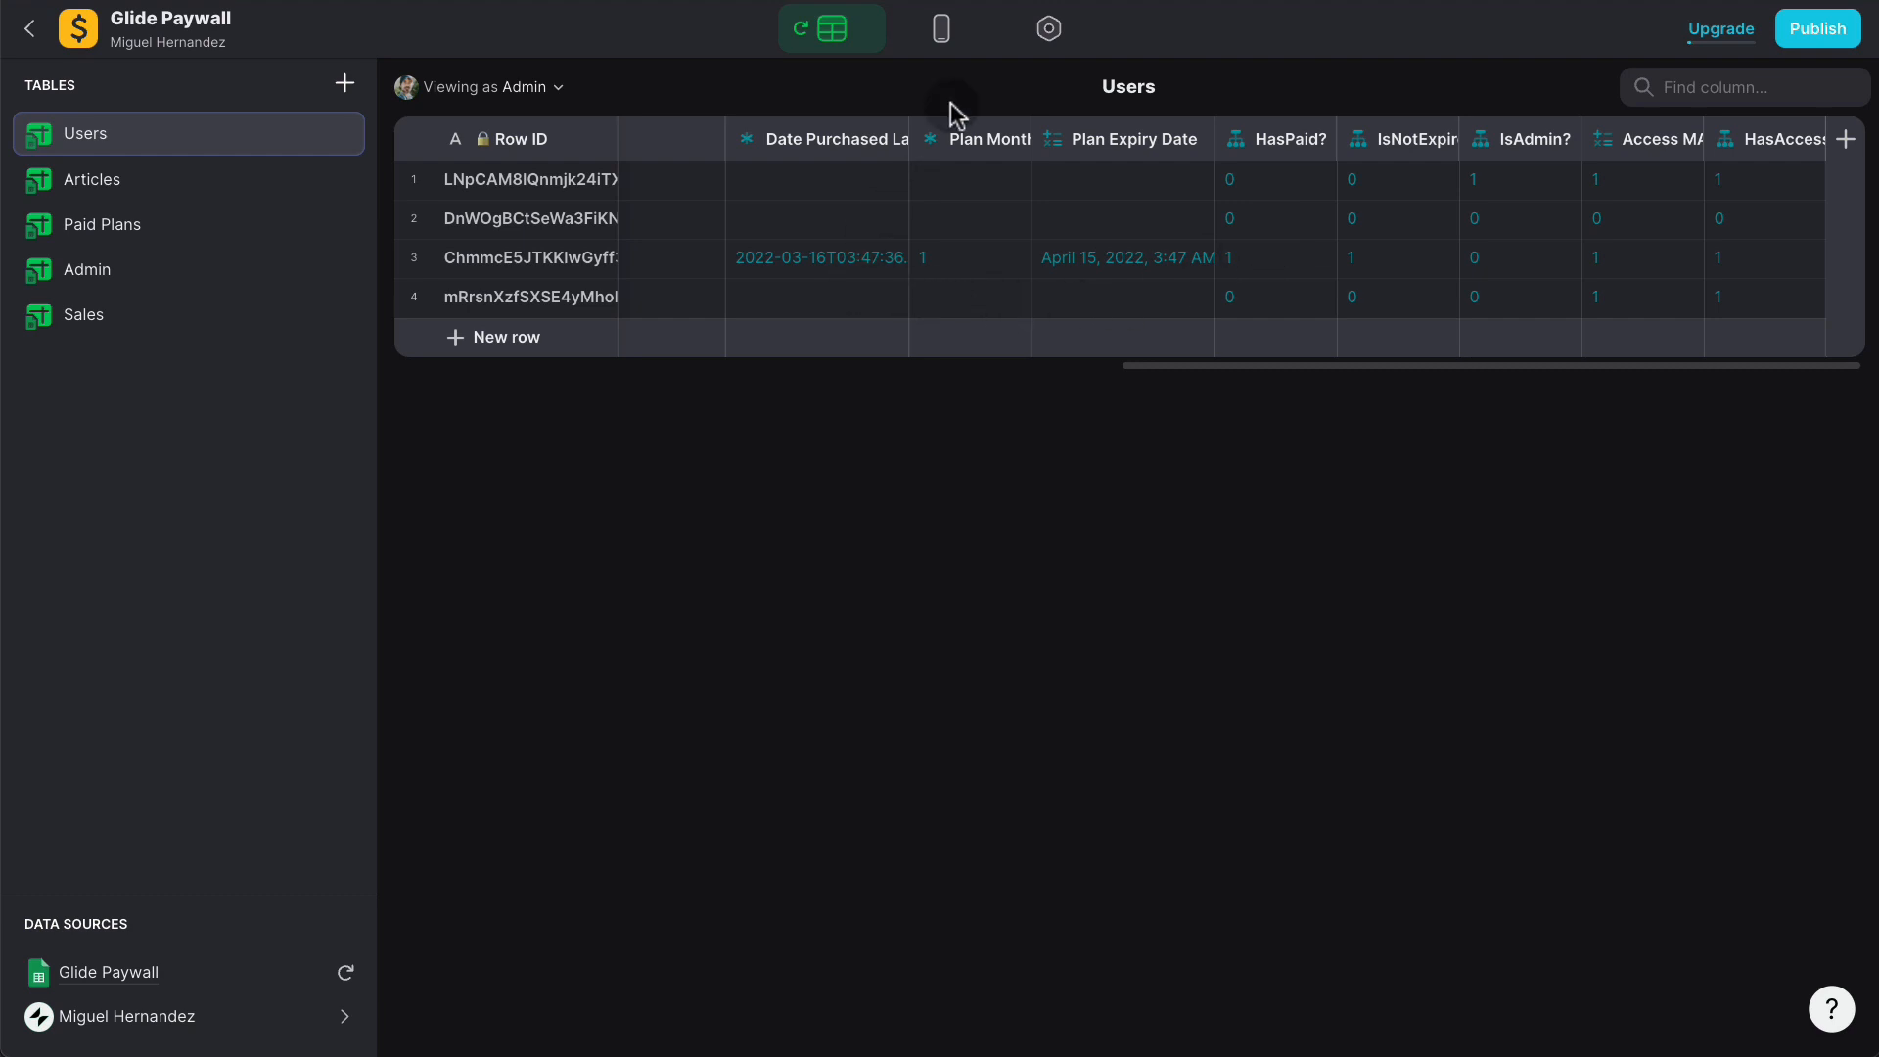
pyautogui.click(801, 32)
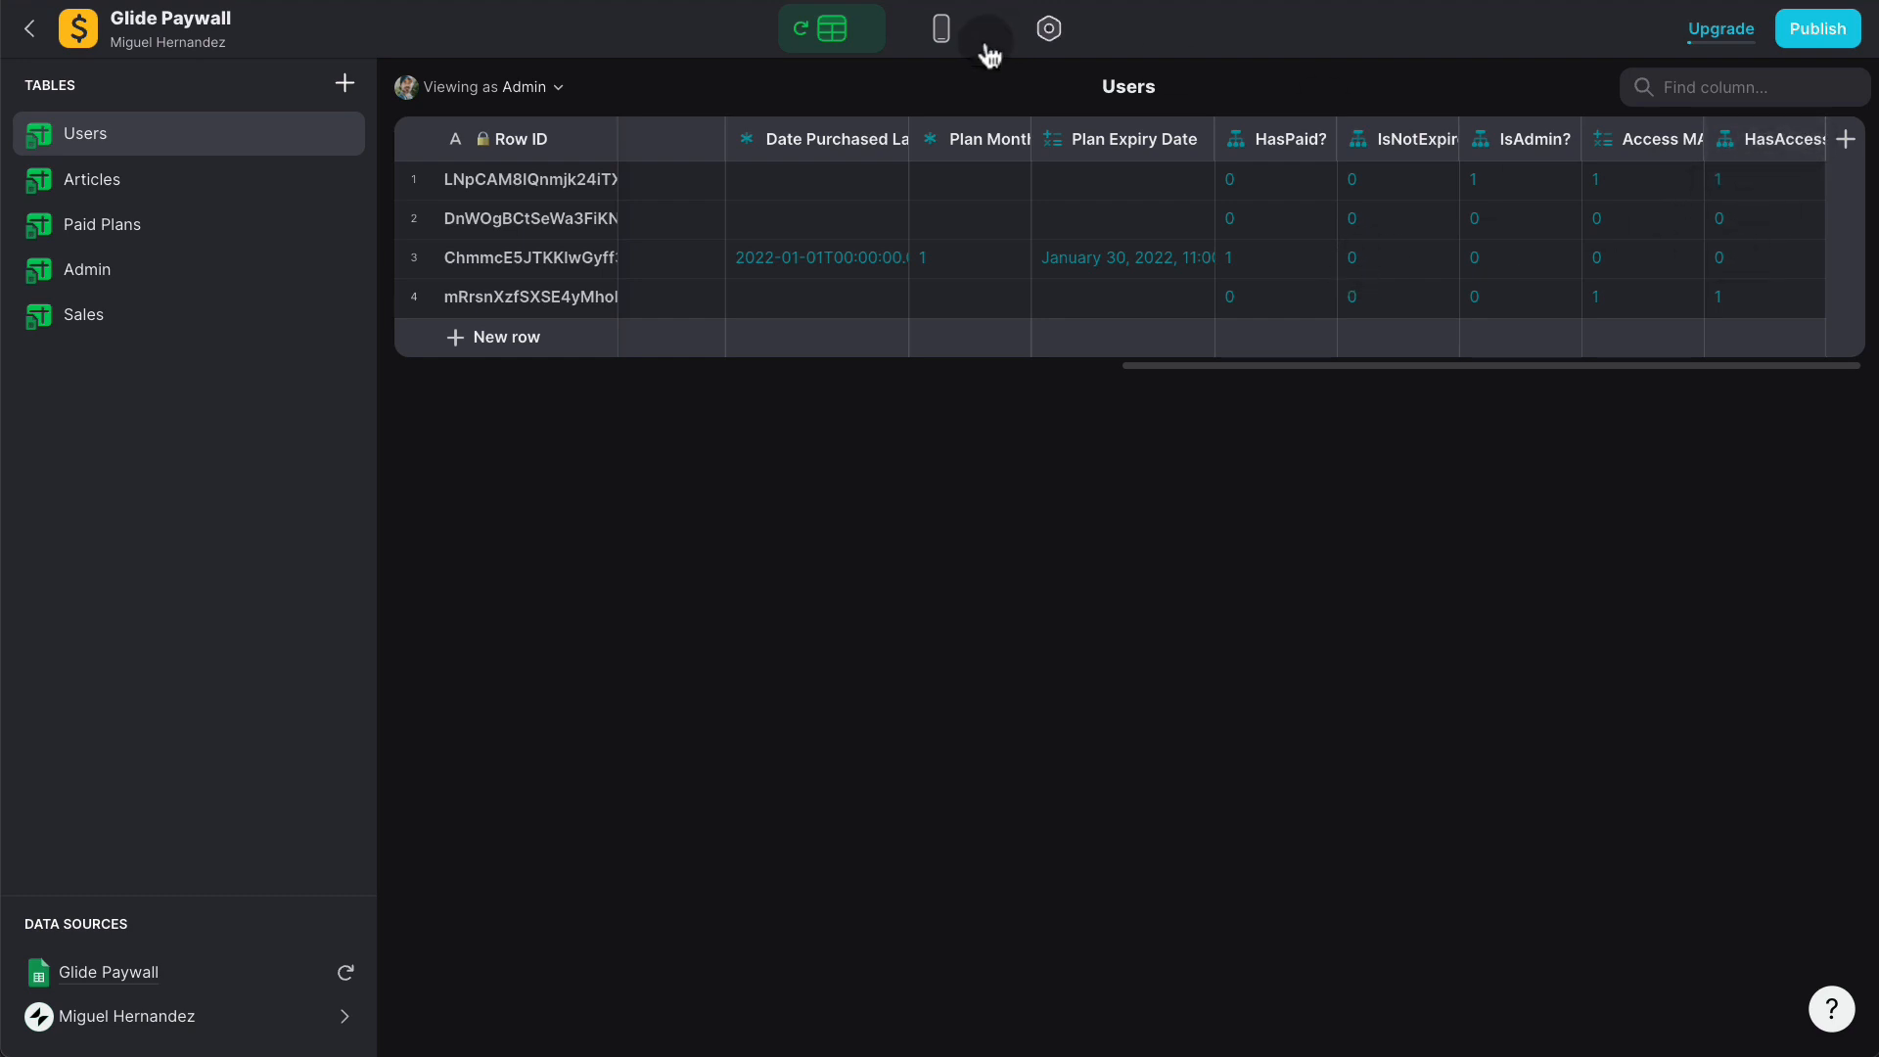
# Step: Test opening an article in the app preview as the Admin user and as the Paid user
pyautogui.click(942, 29)
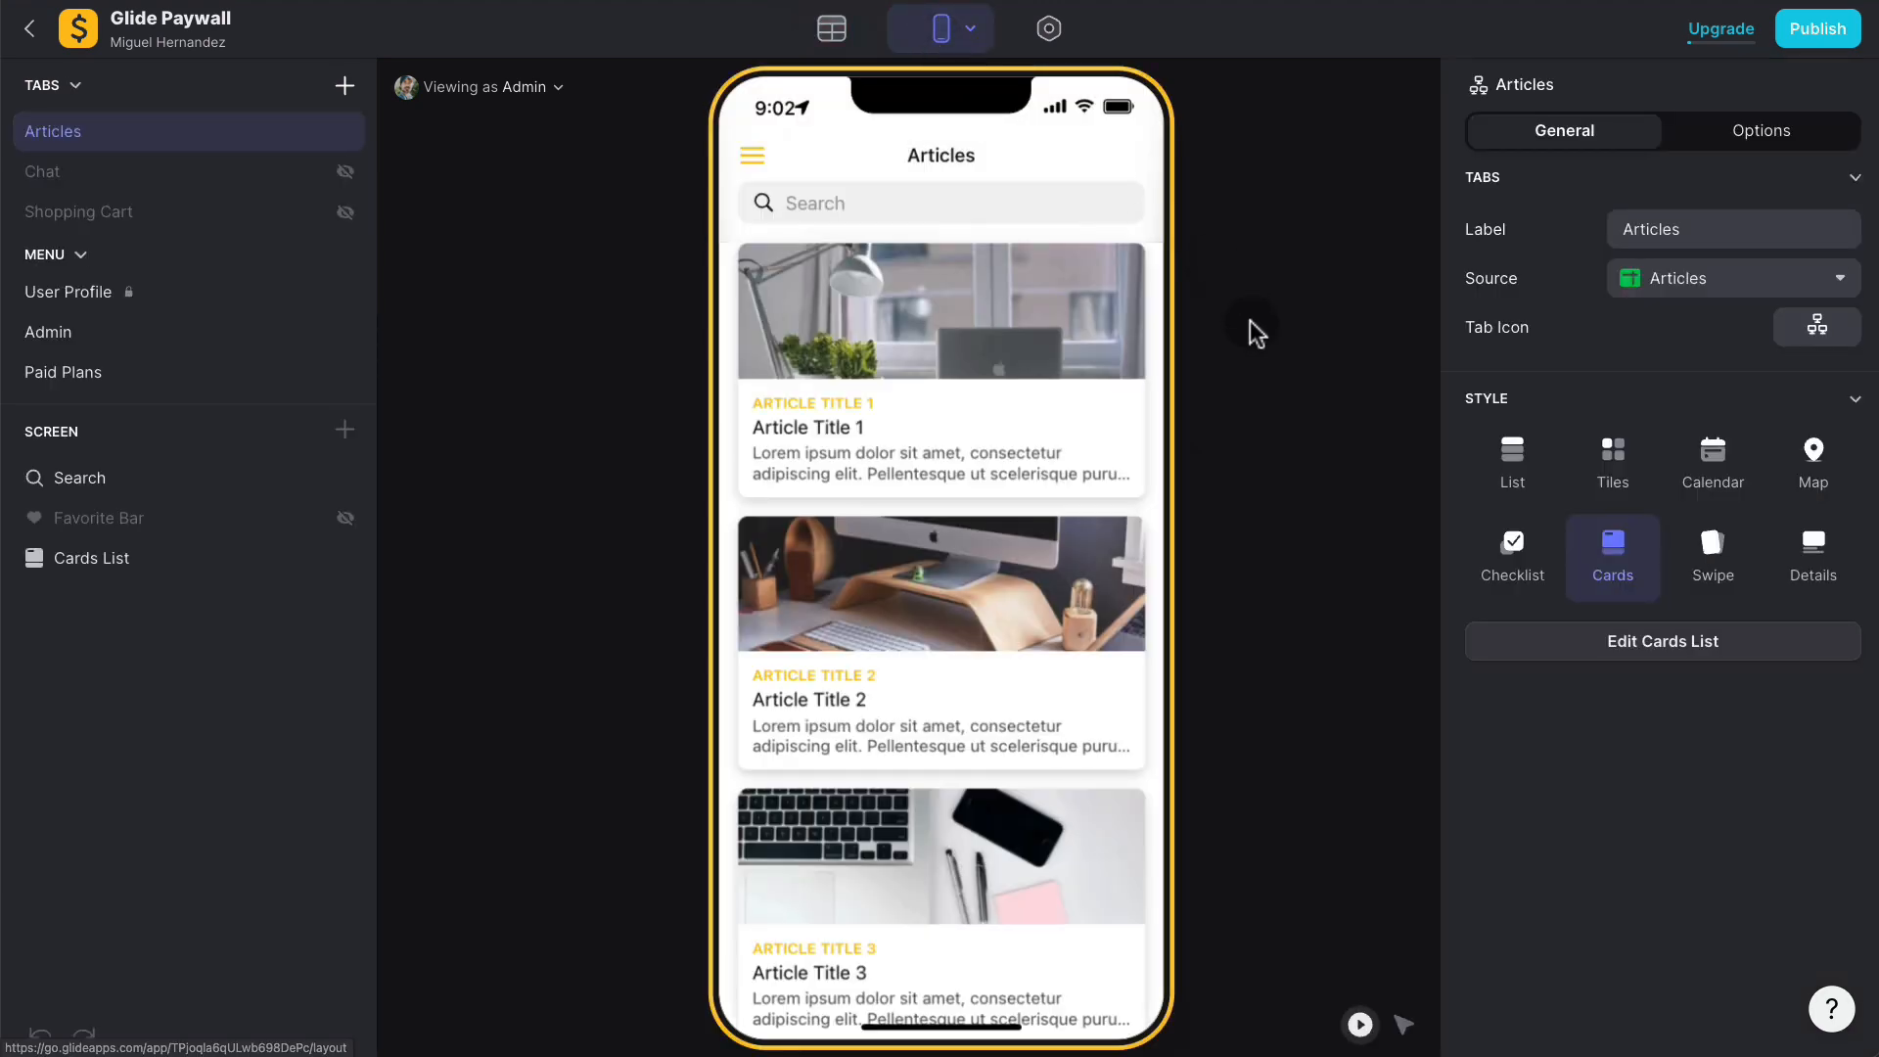
pyautogui.click(1066, 356)
pyautogui.click(760, 155)
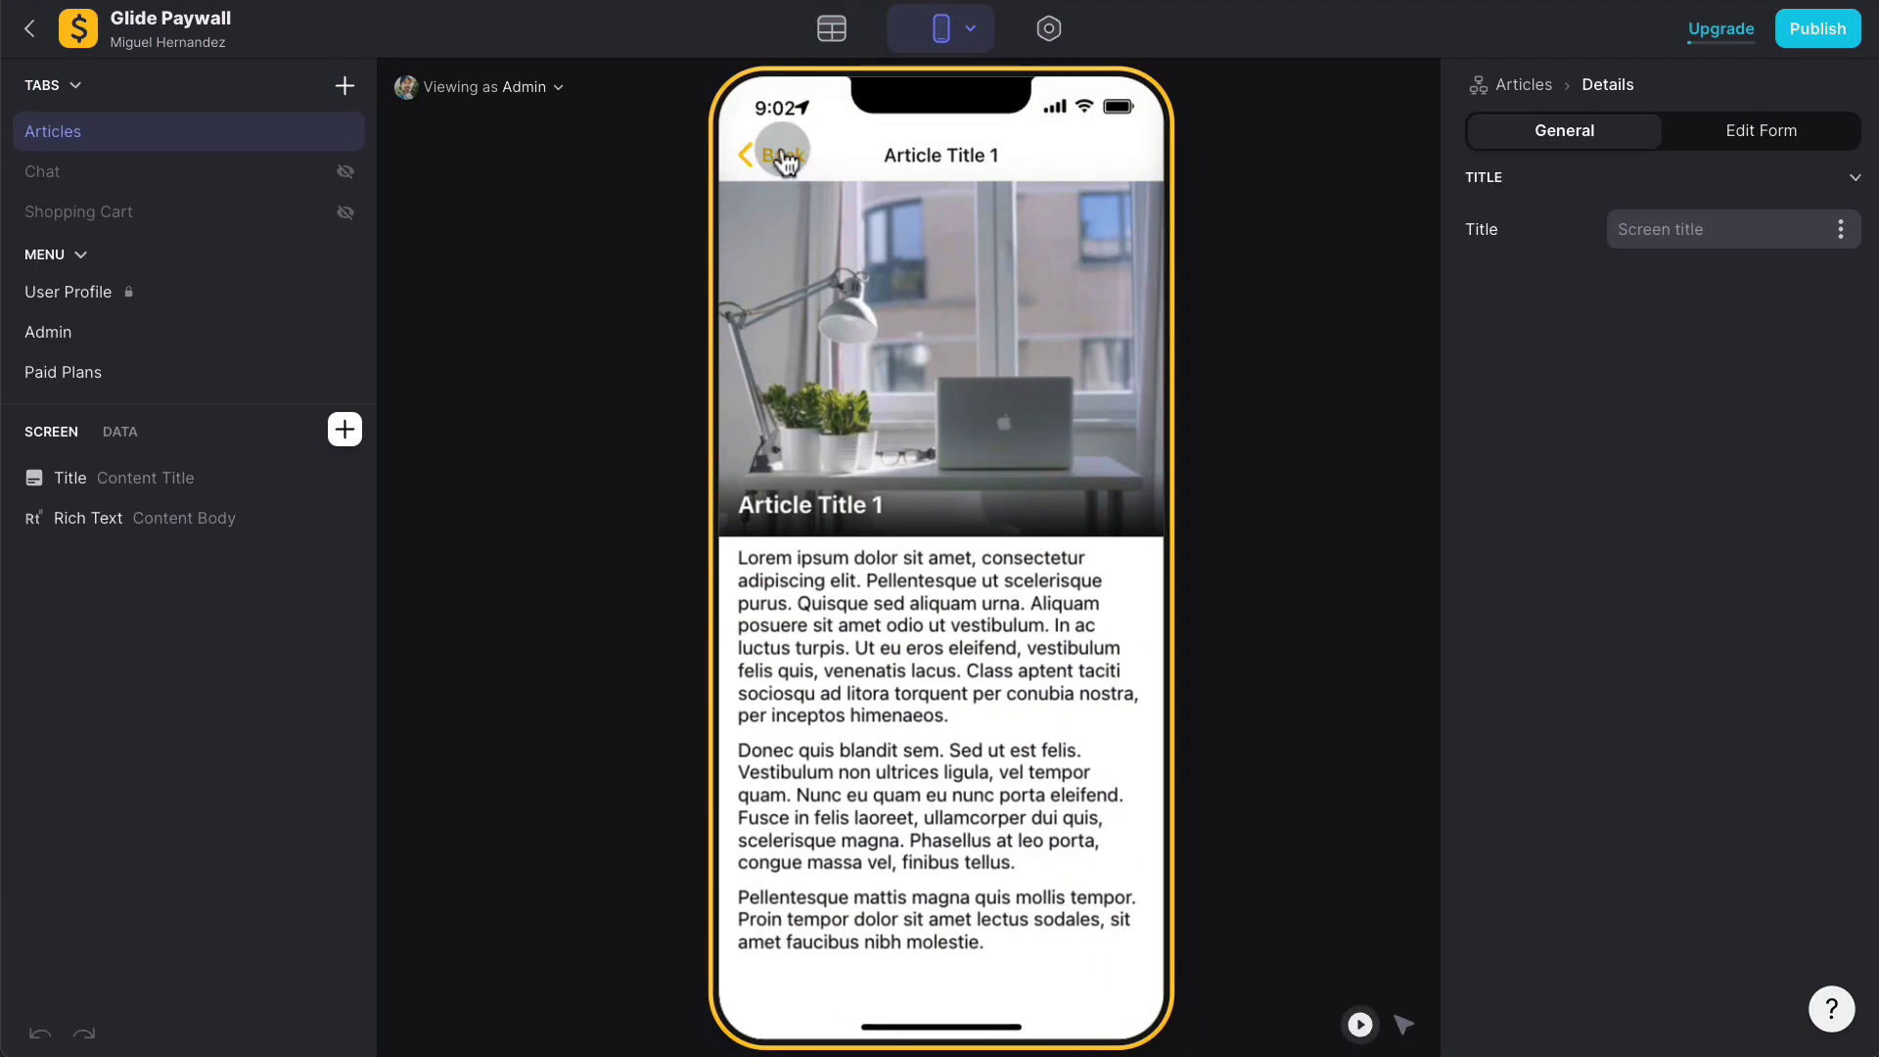
pyautogui.click(562, 100)
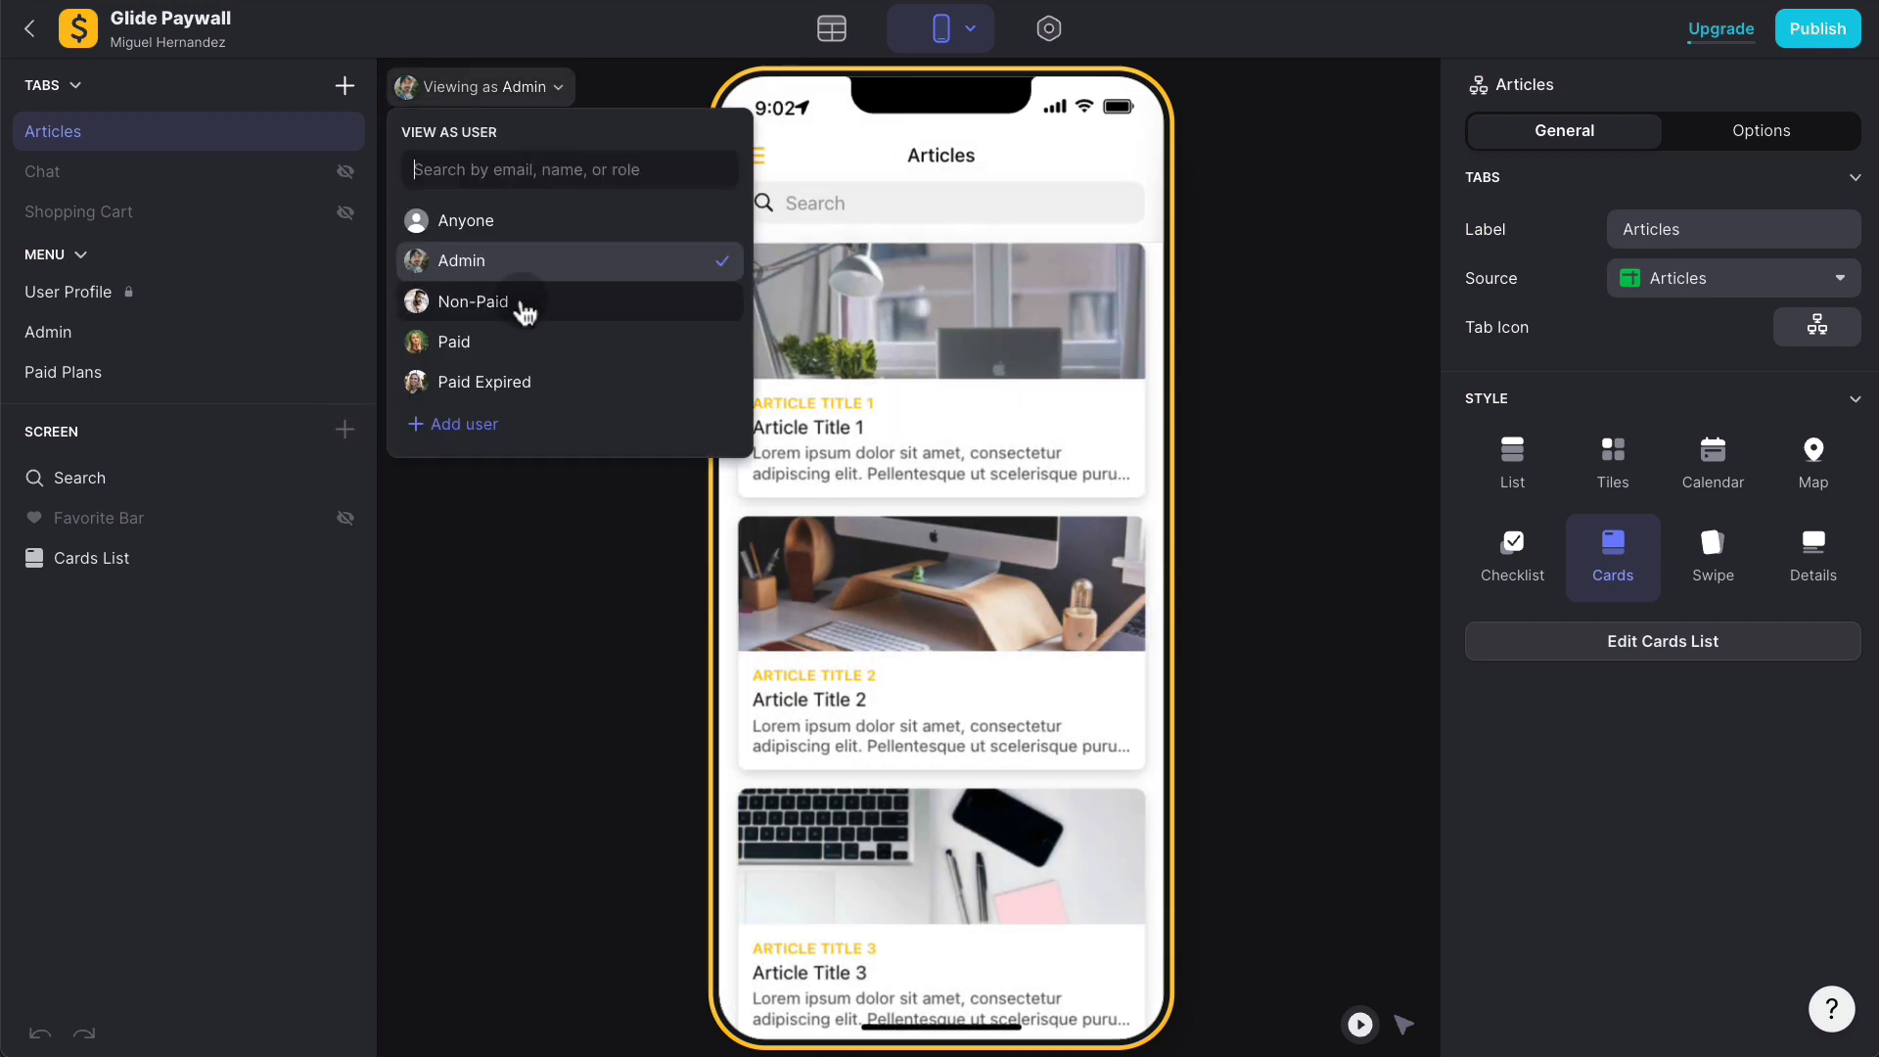
pyautogui.click(512, 340)
pyautogui.click(956, 287)
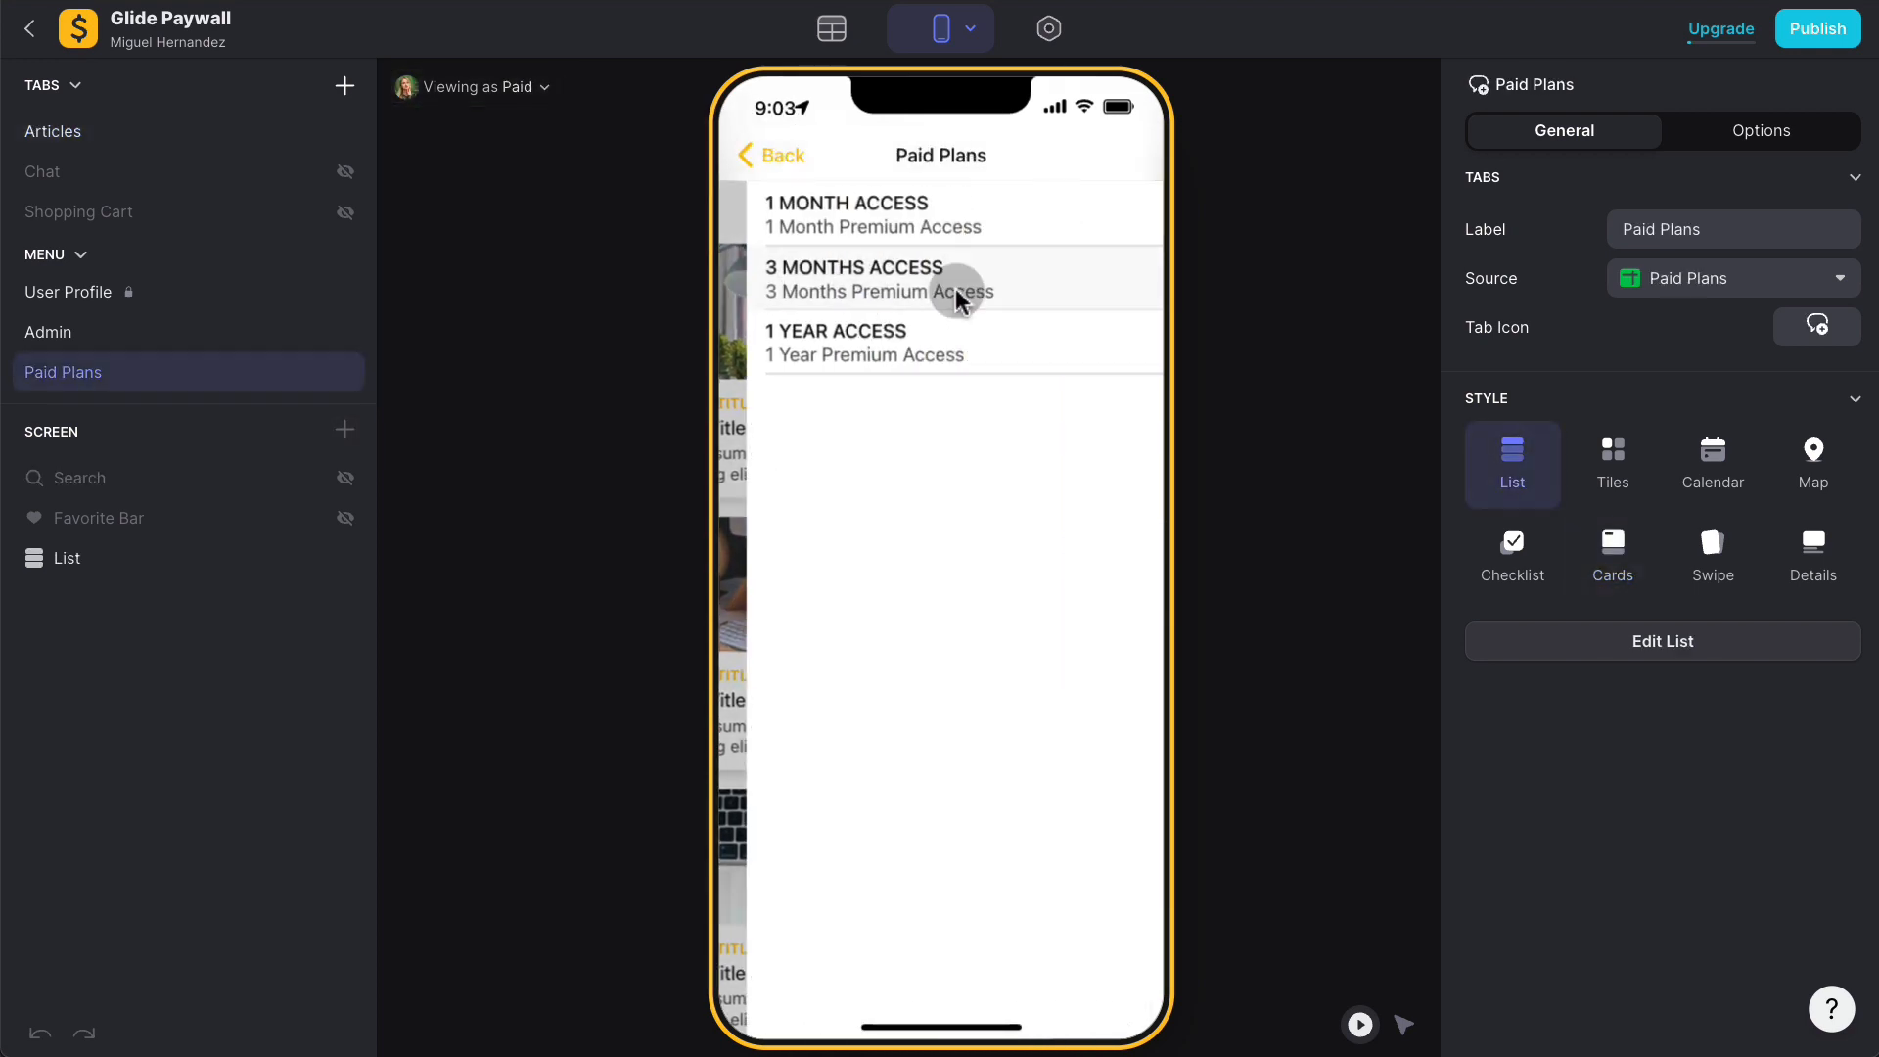
# Step: Check the Paid user's plan expiry date and access flags in the Users table, and return to the app layout's user selector
pyautogui.click(827, 30)
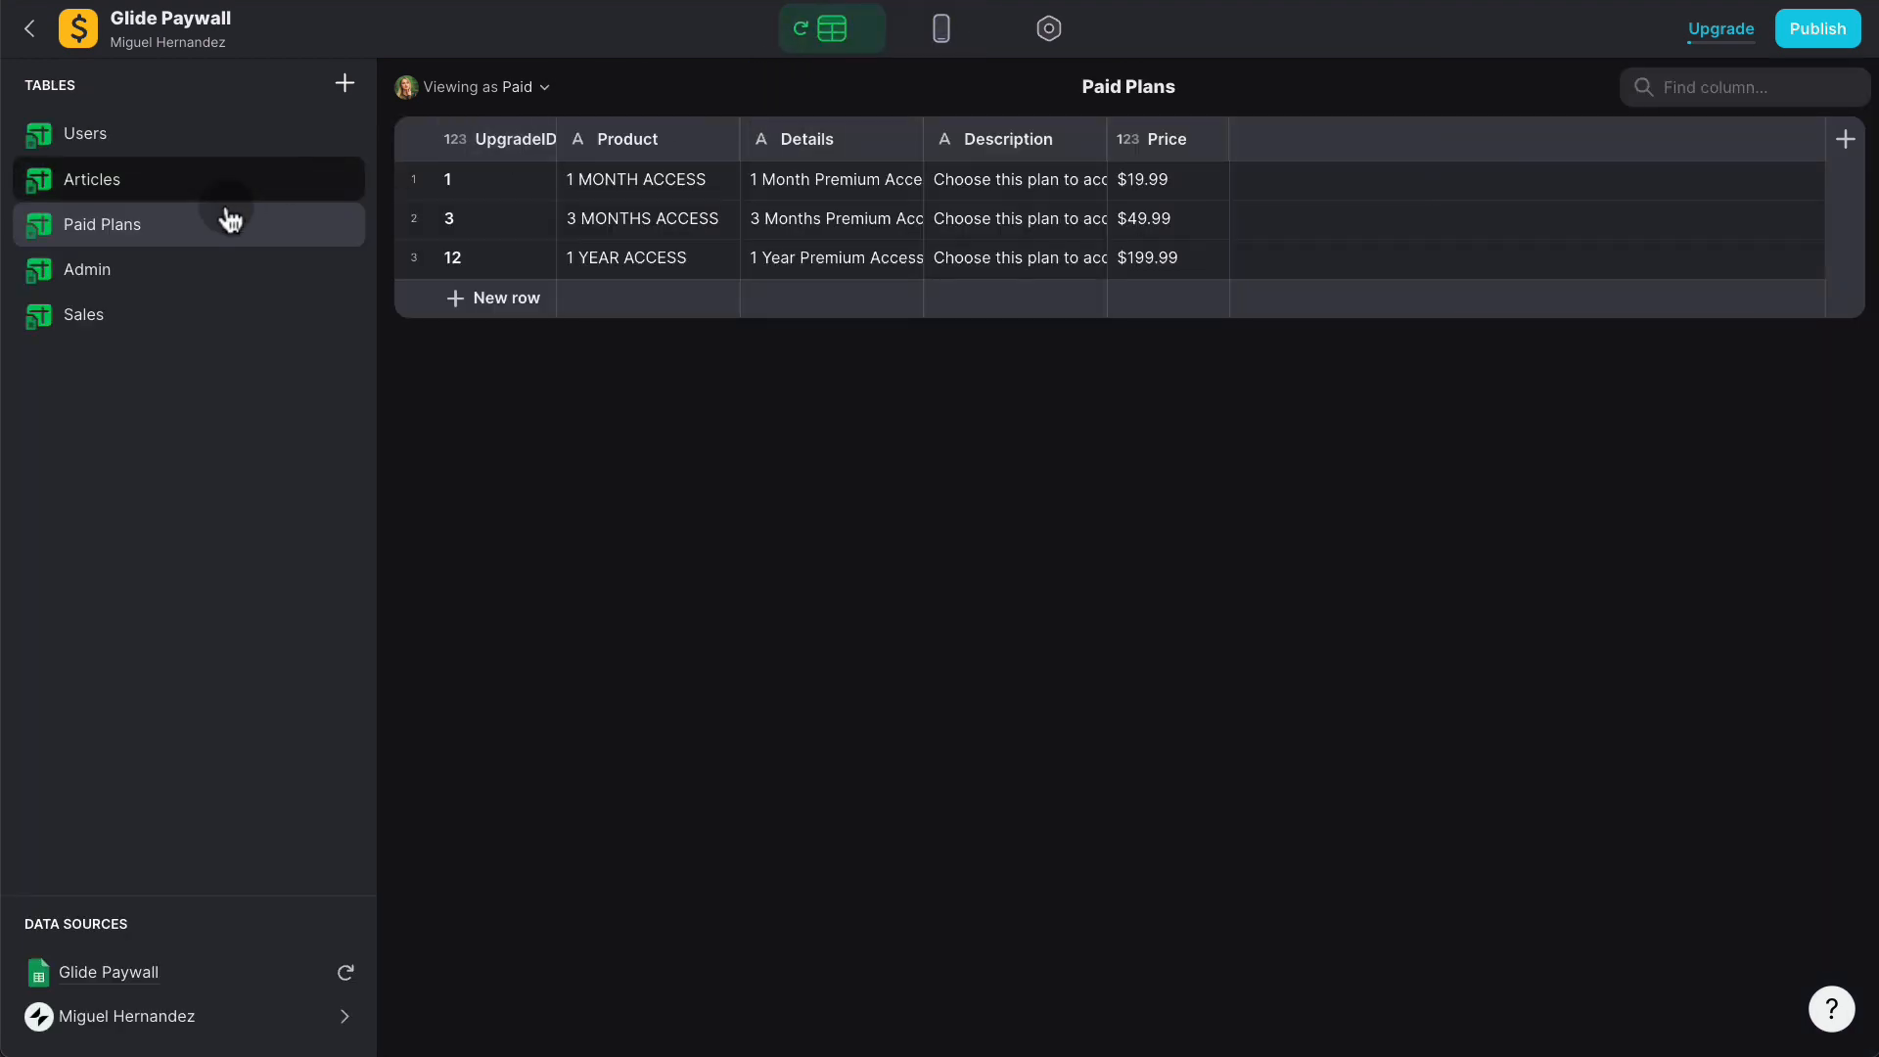
pyautogui.click(155, 142)
pyautogui.hscroll(10, 1078, 254)
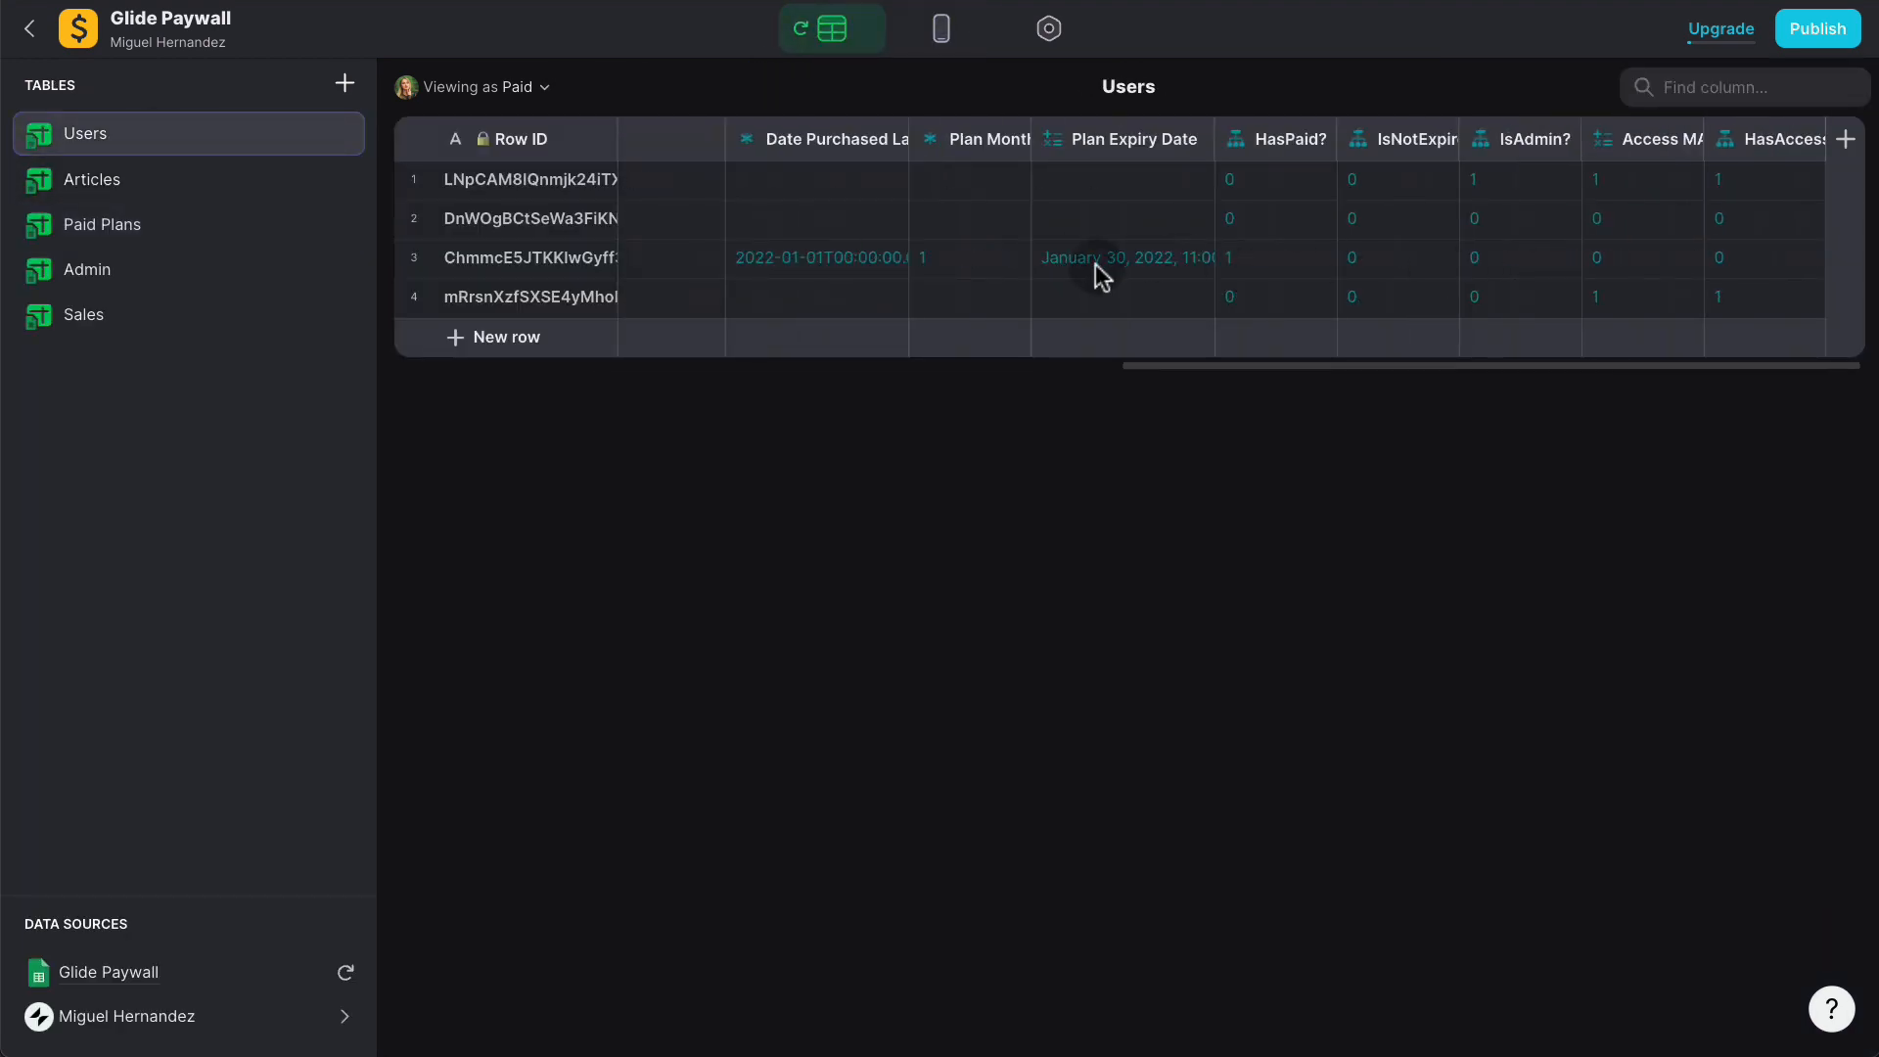
pyautogui.click(946, 44)
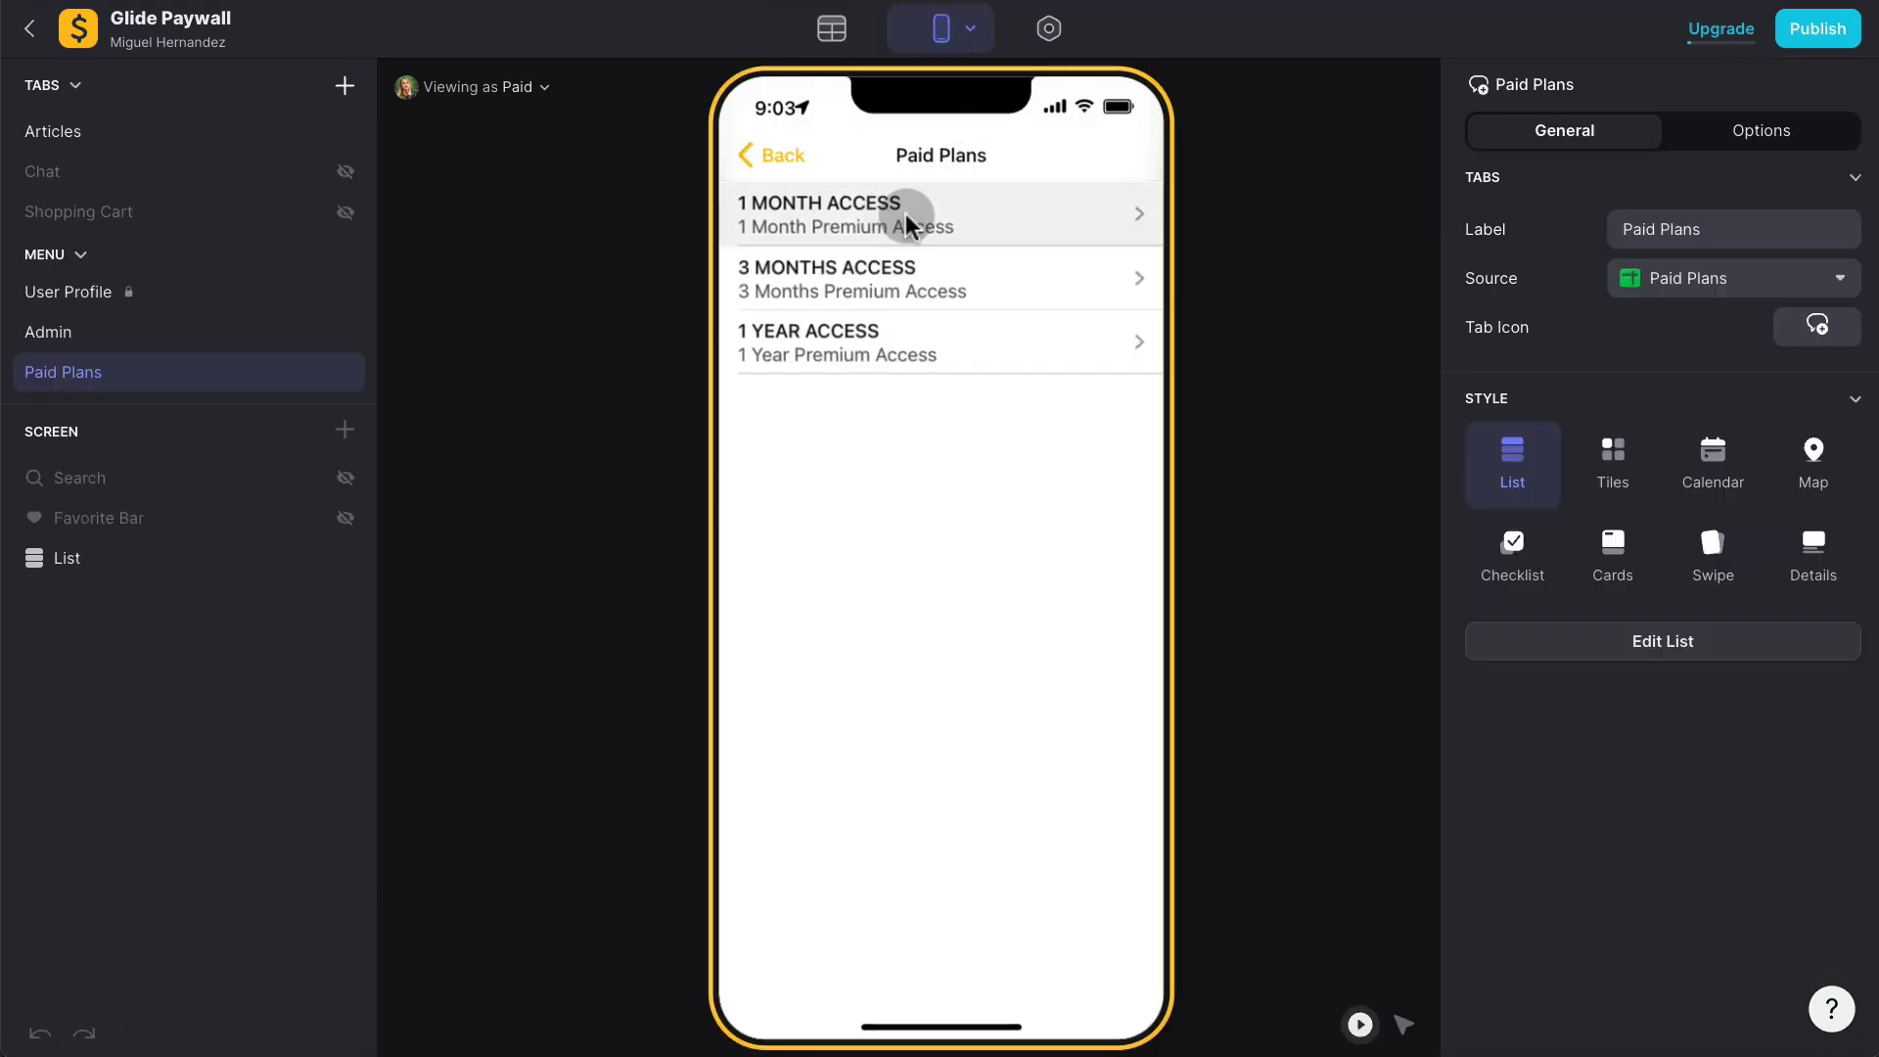
pyautogui.click(542, 88)
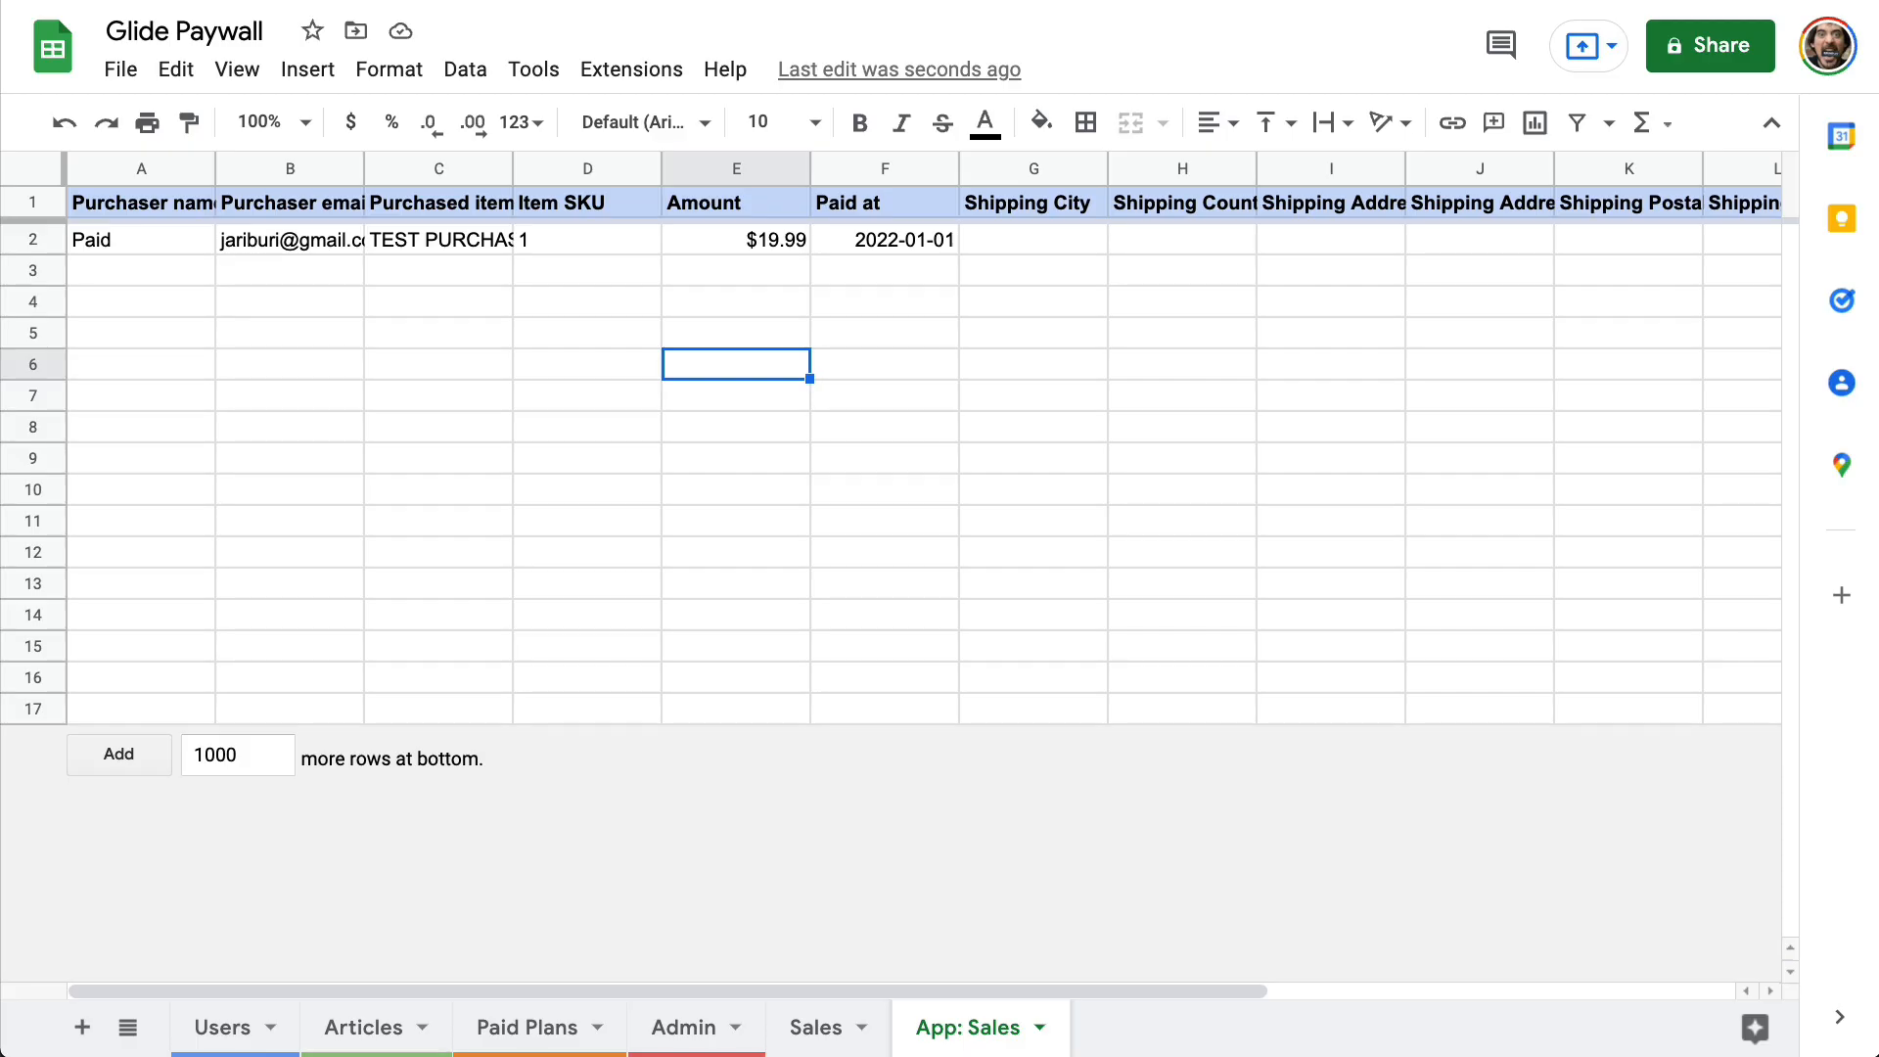
# Step: Duplicate the test purchase in row 2 of the App: Sales sheet into row 3
pyautogui.click(39, 245)
pyautogui.hotkey('ctrl', 'c')
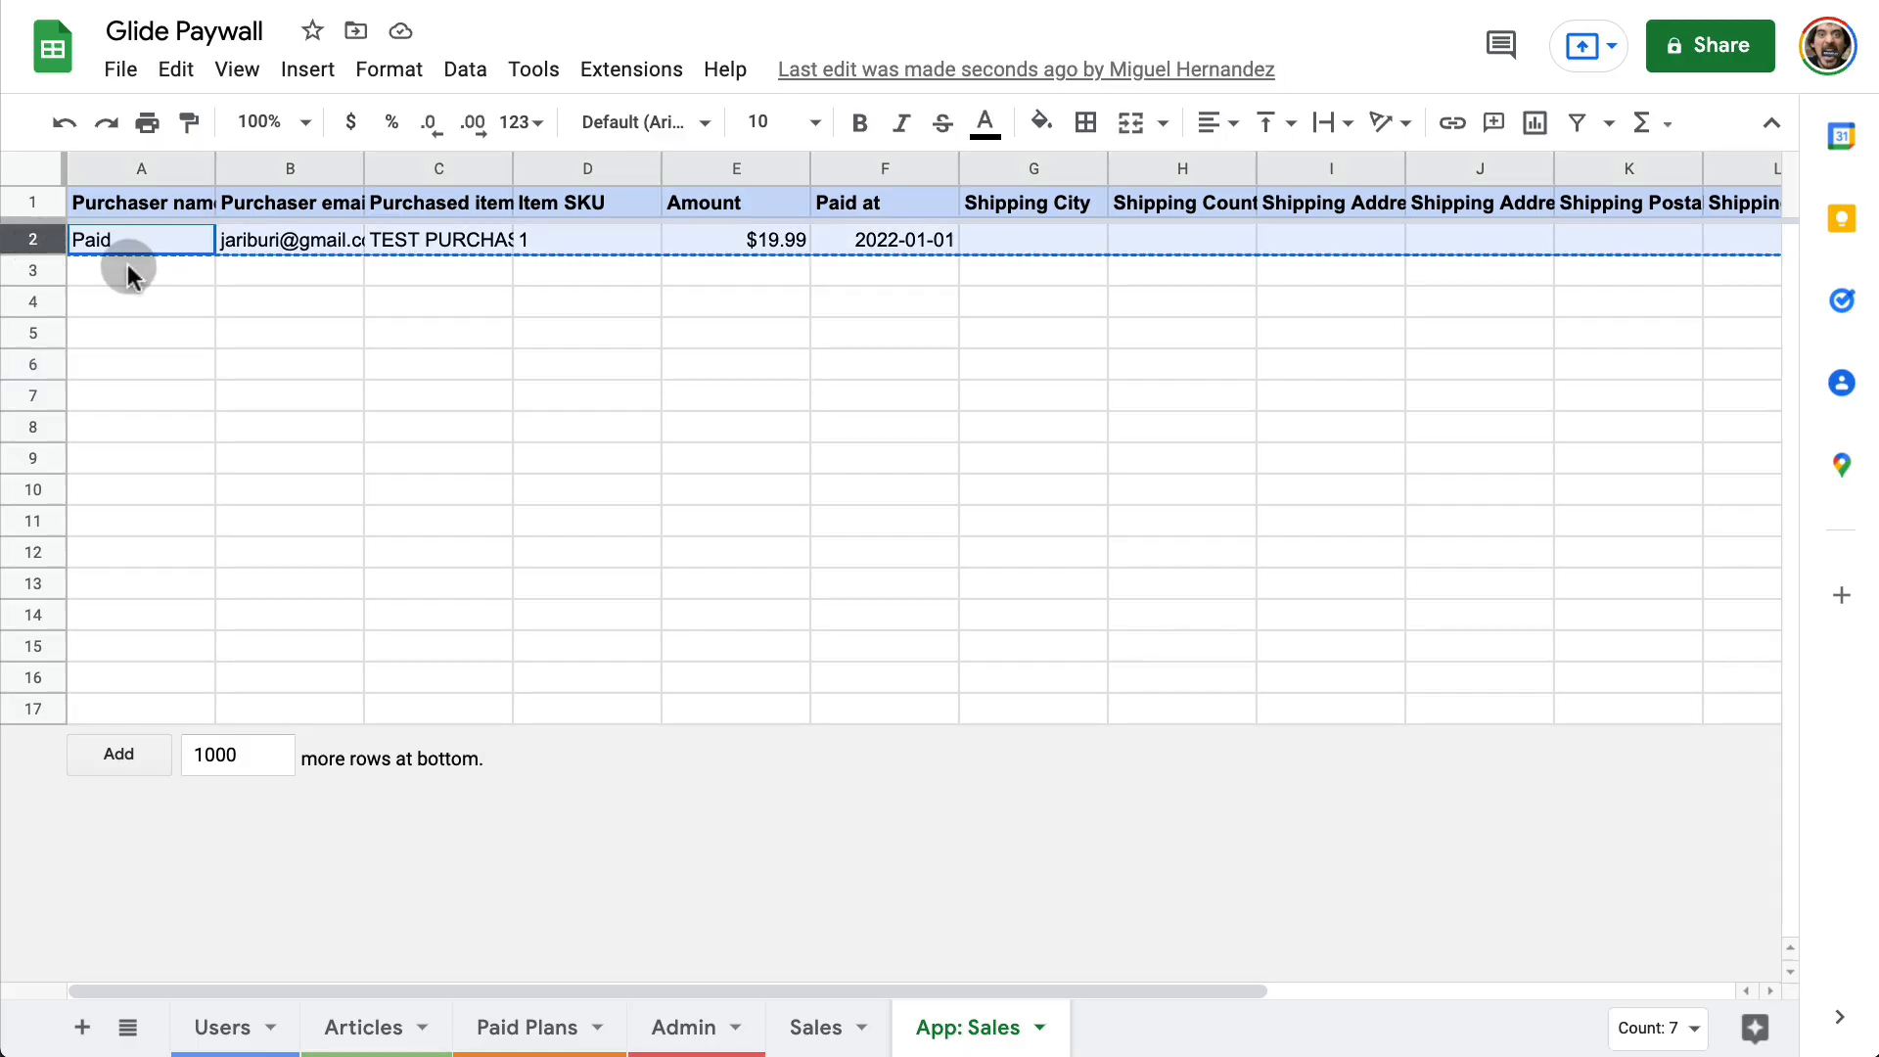
pyautogui.click(126, 270)
pyautogui.hotkey('ctrl', 'v')
pyautogui.click(744, 331)
# Step: Set the Paid at date of the purchase in row 2 to 2022-03-15
pyautogui.doubleClick(883, 245)
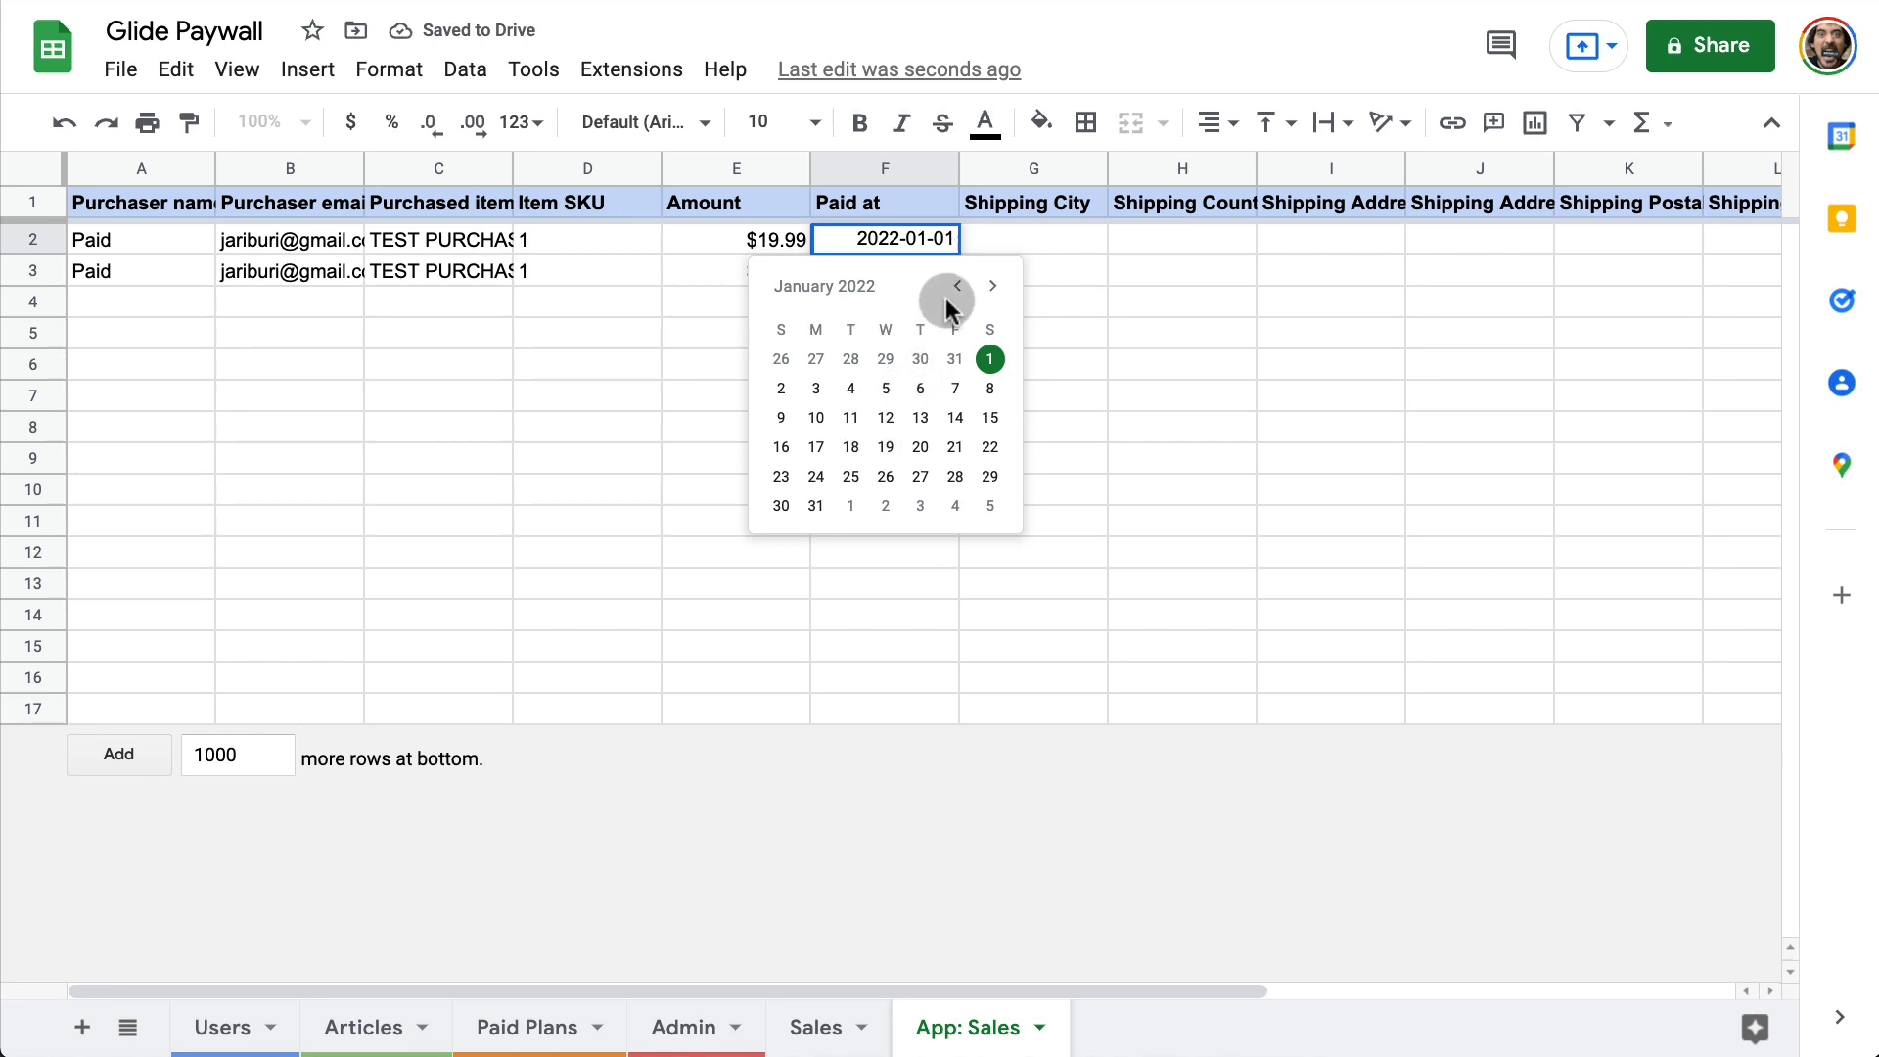
pyautogui.click(992, 285)
pyautogui.click(992, 285)
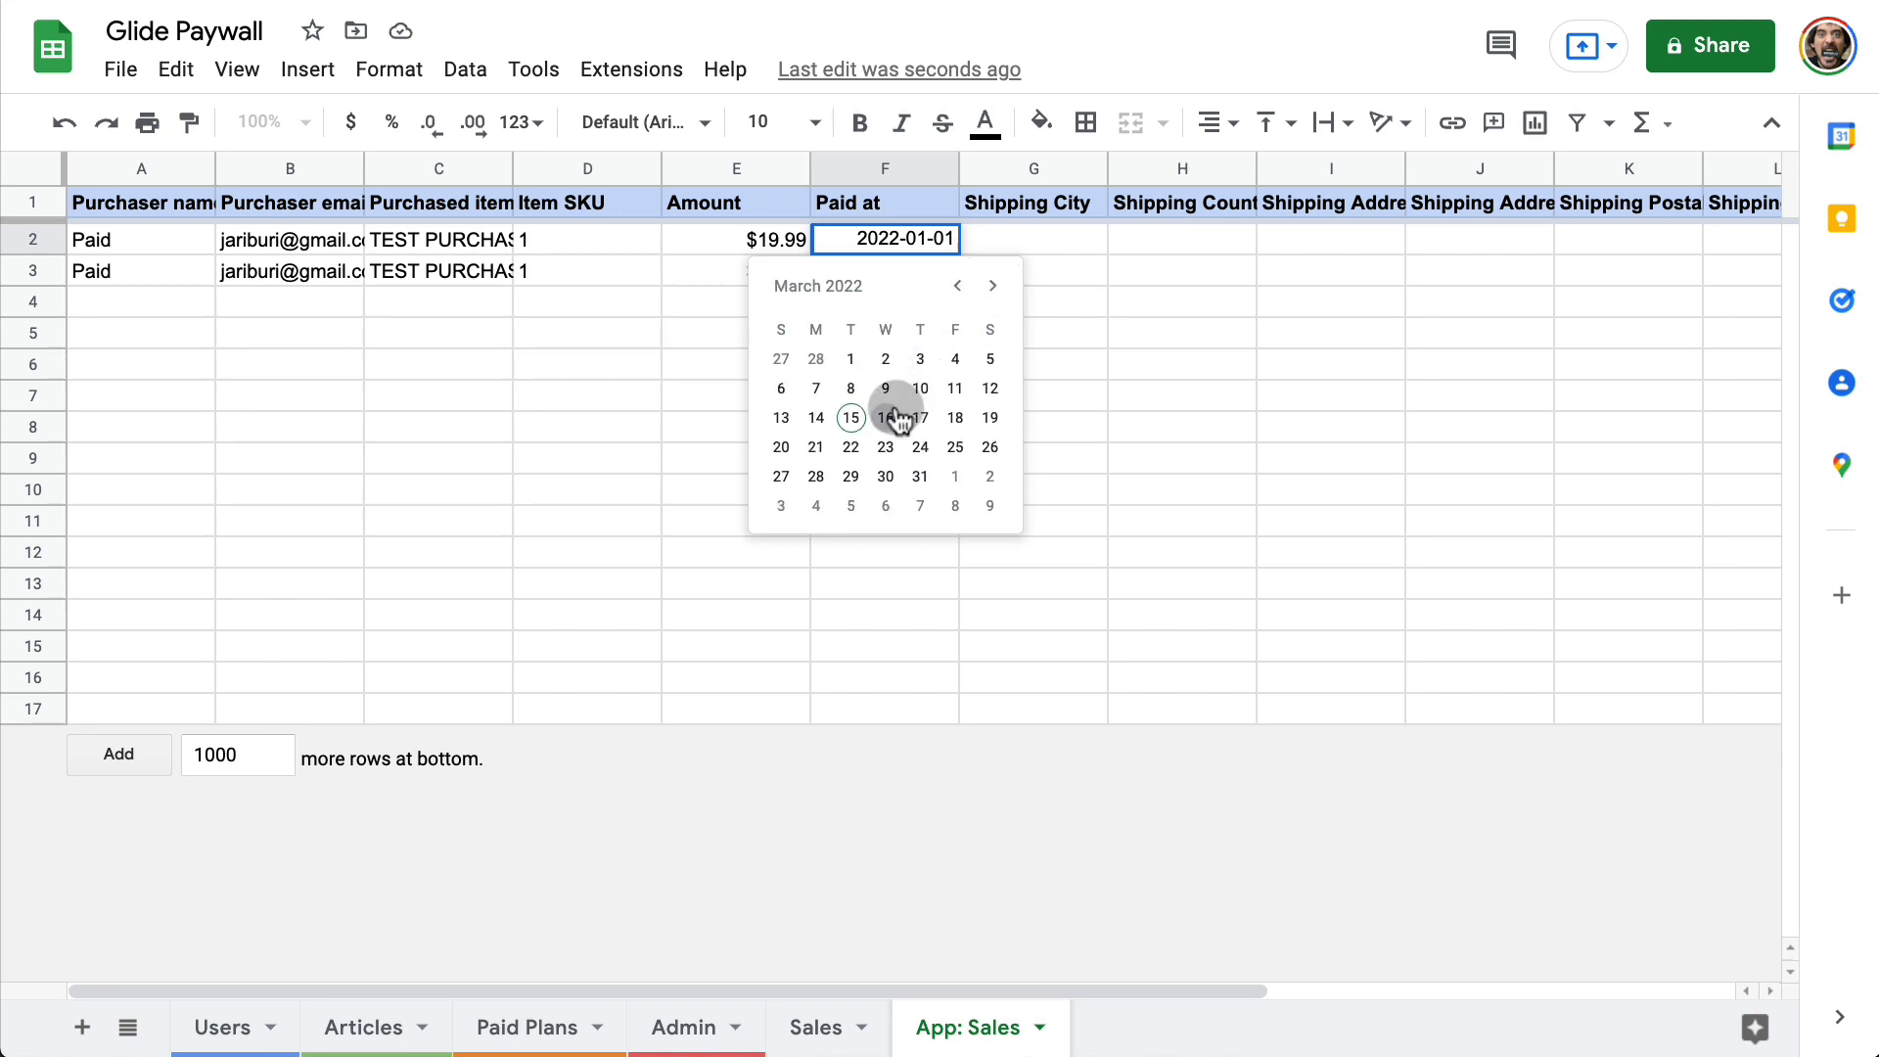
pyautogui.click(852, 418)
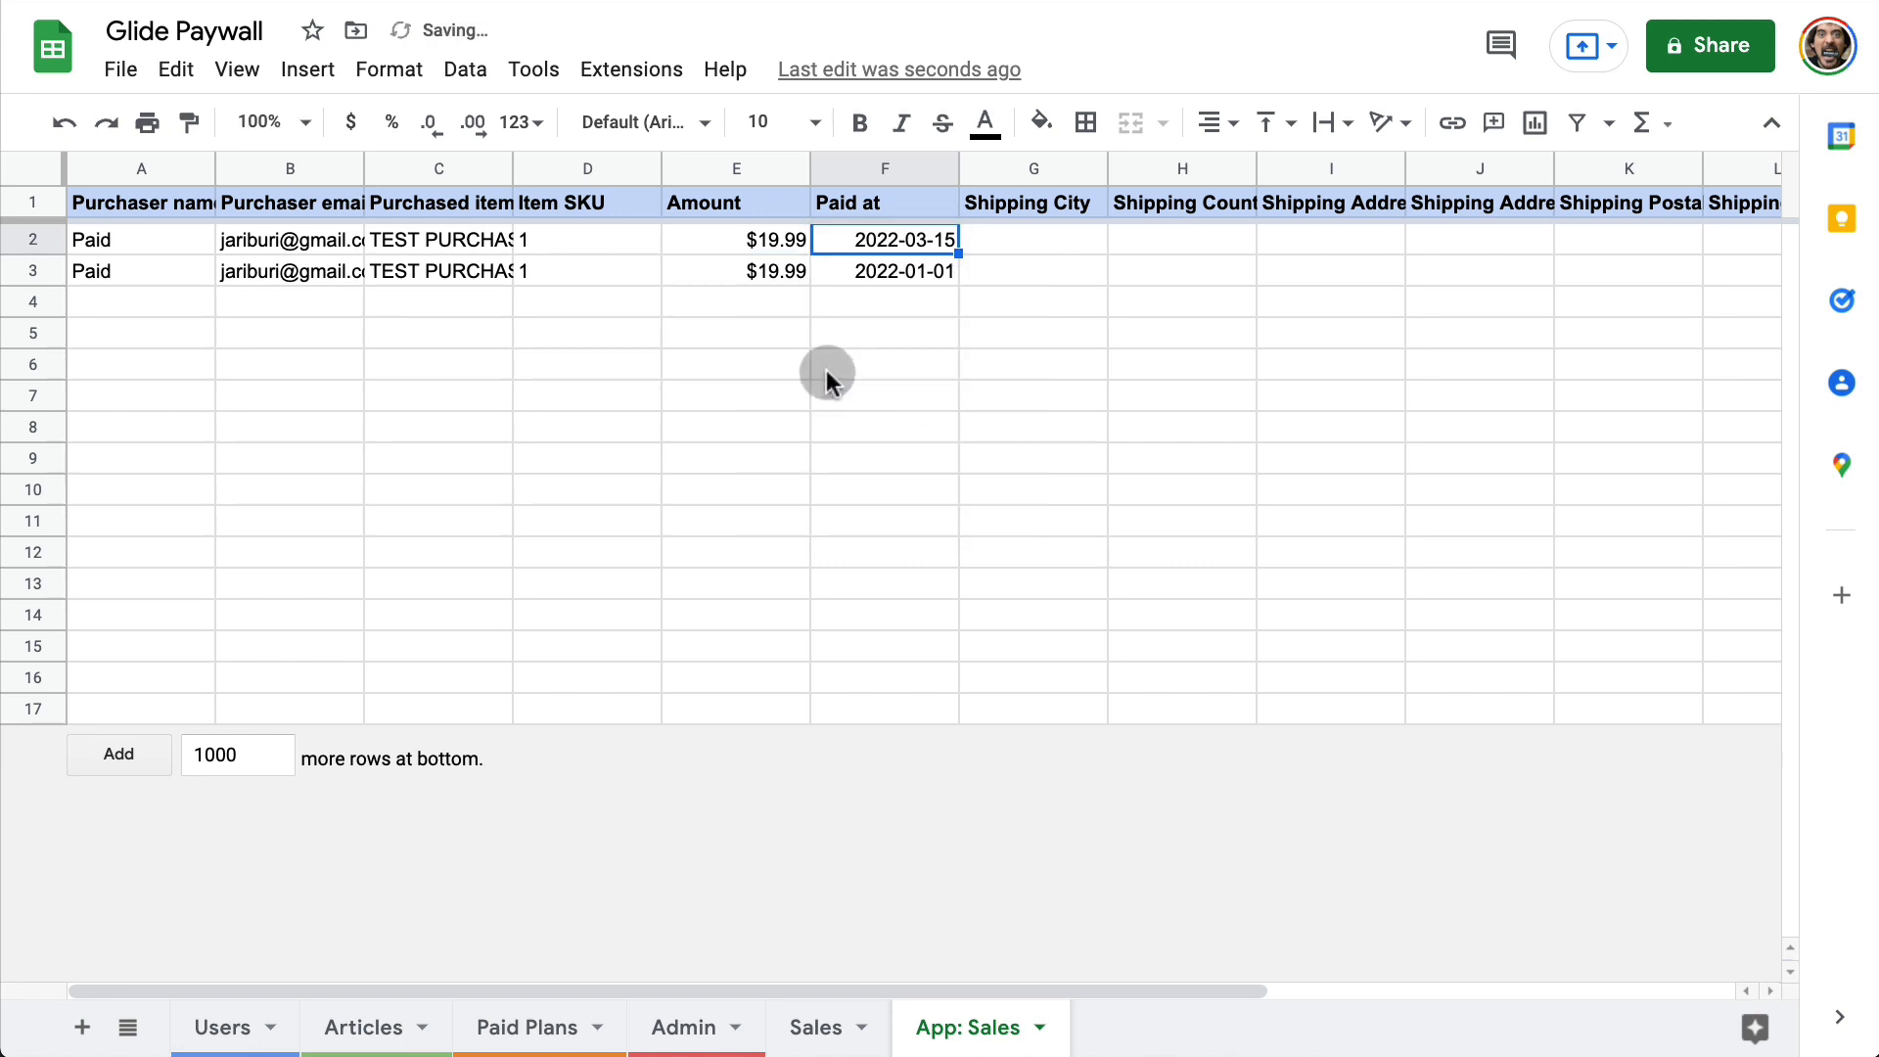
pyautogui.click(825, 370)
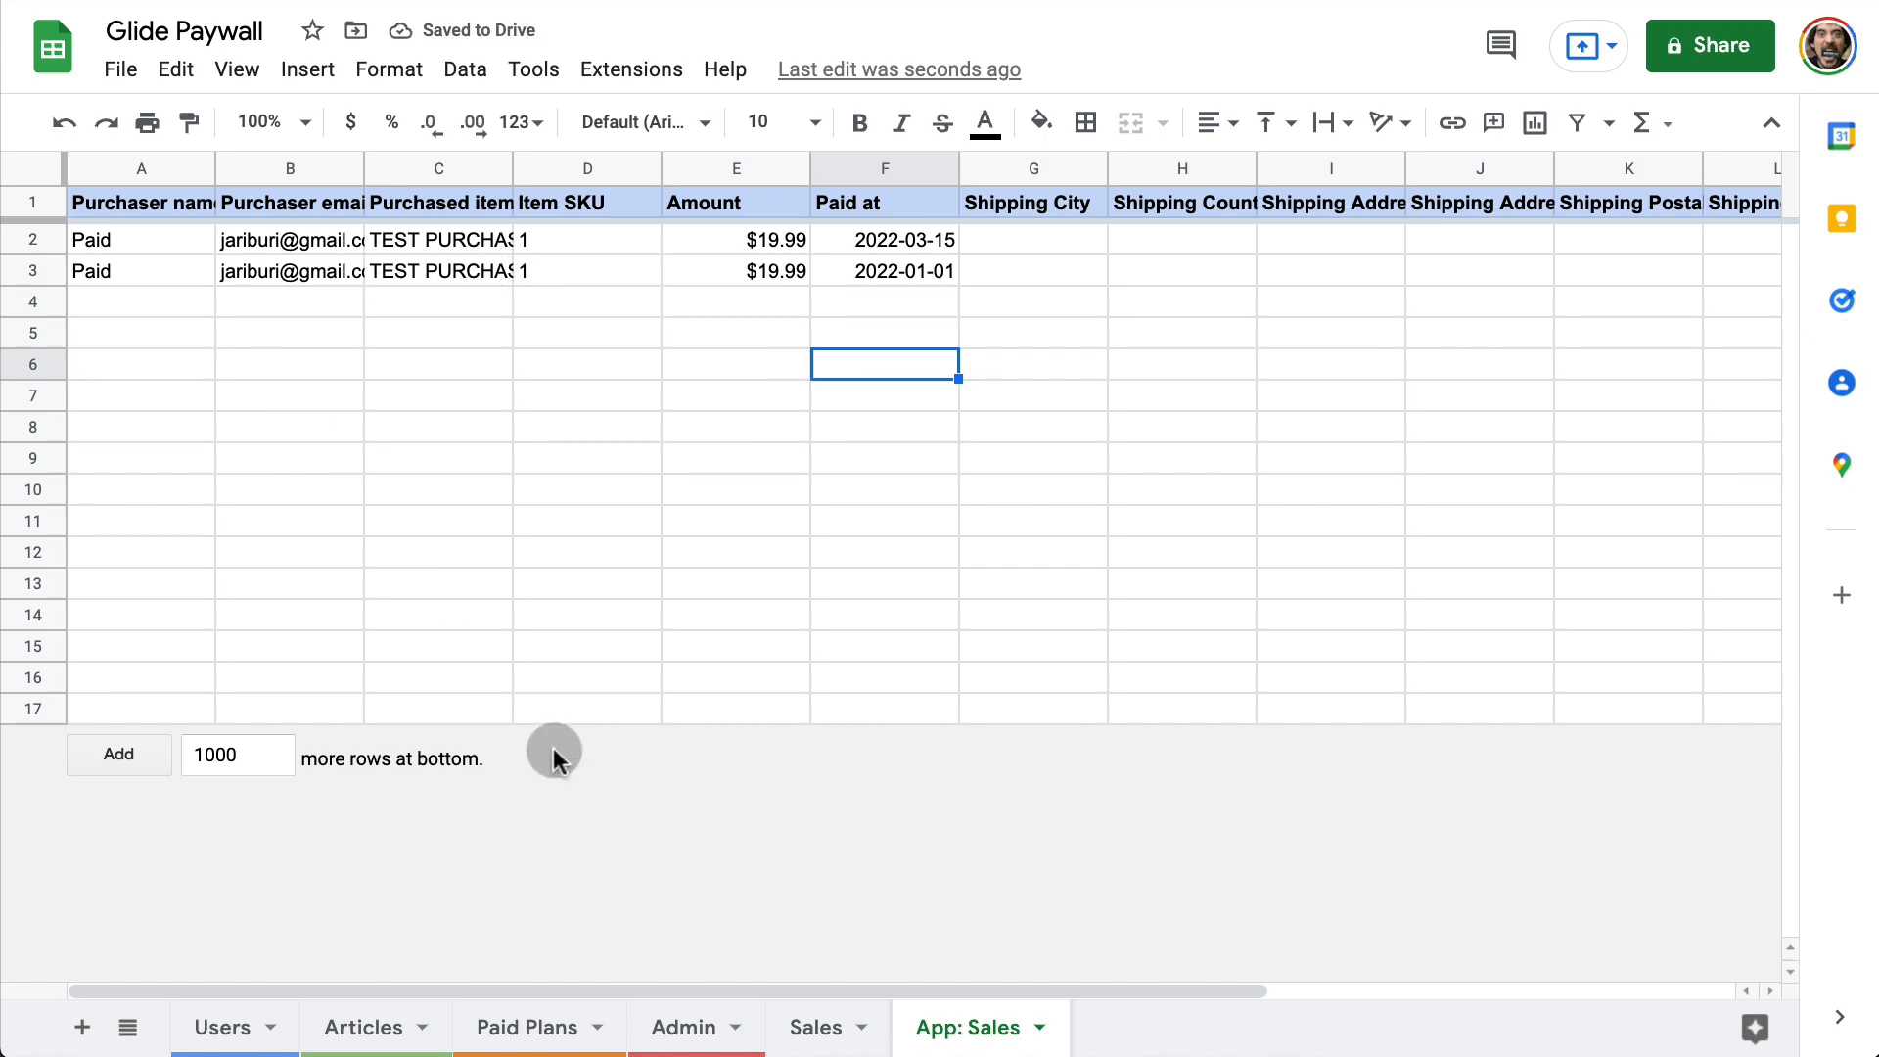
# Step: Copy the Paid Expired user's email from the Users sheet into the Purchaser email of row 3 in App: Sales
pyautogui.click(259, 1024)
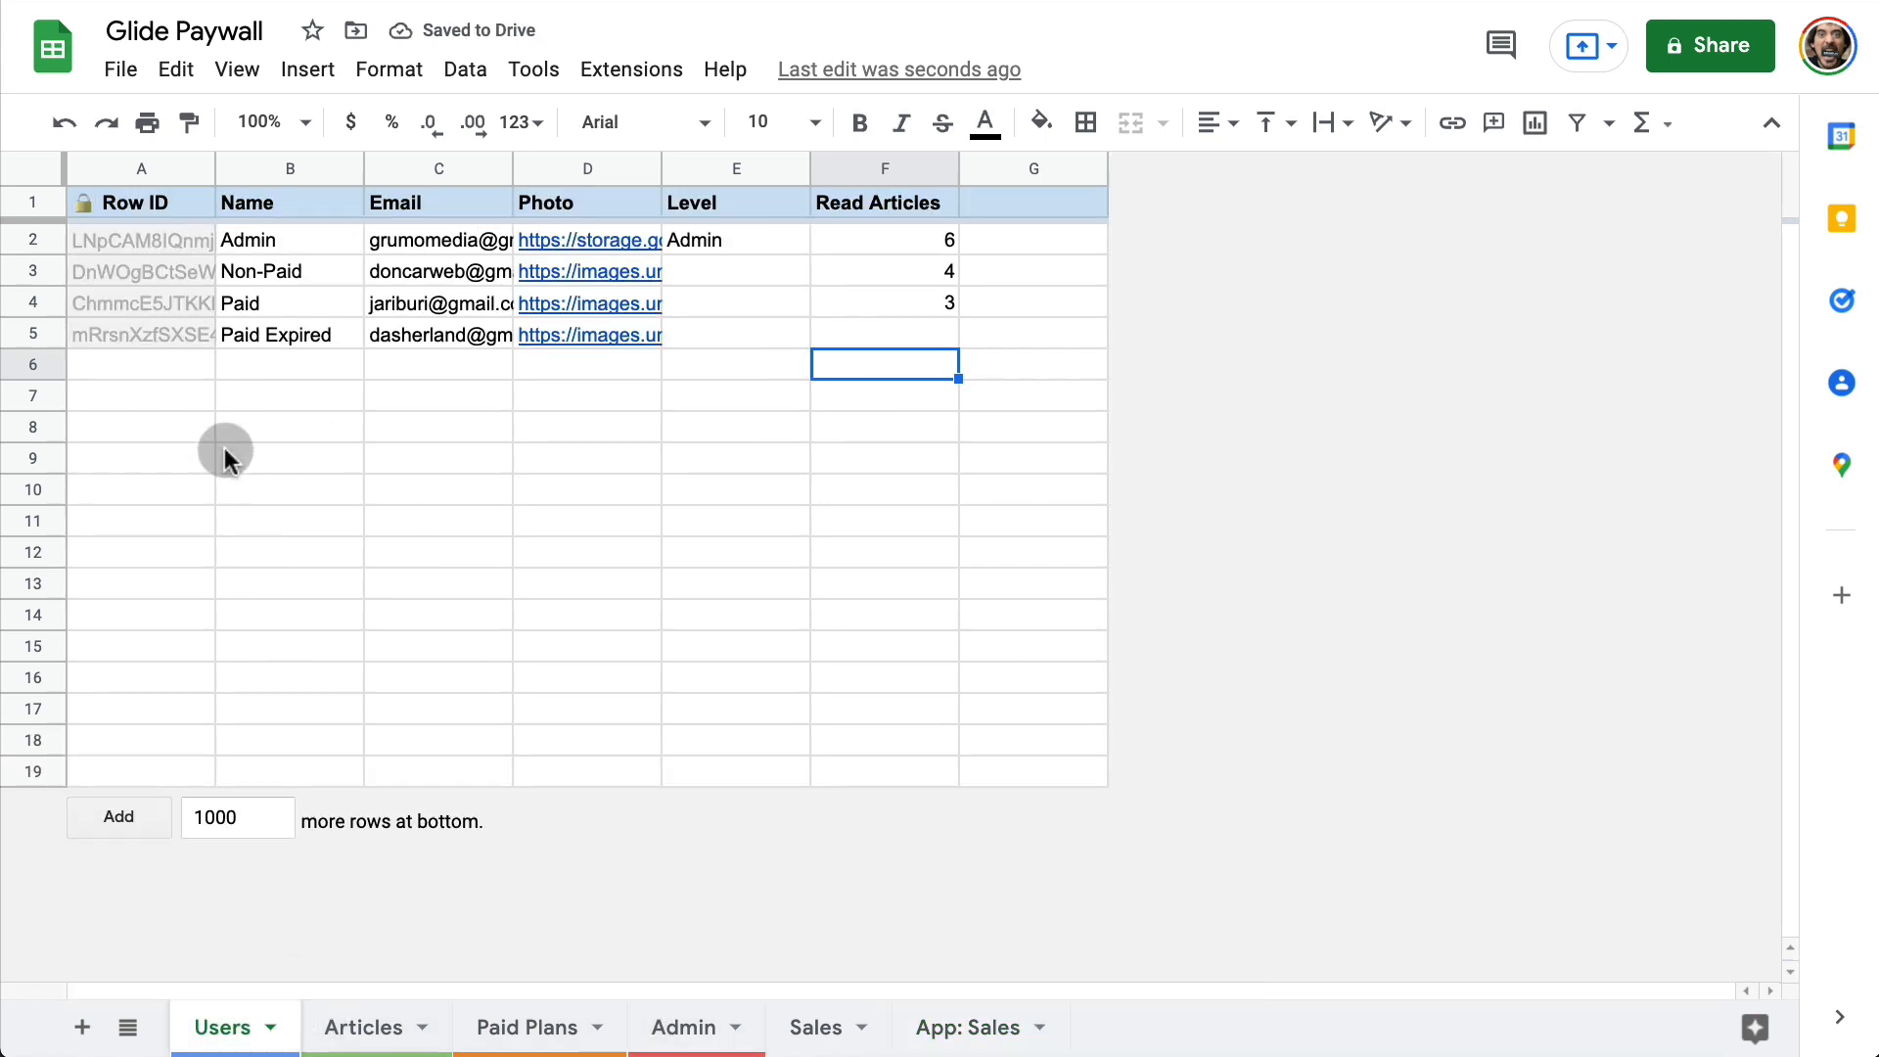
pyautogui.click(455, 335)
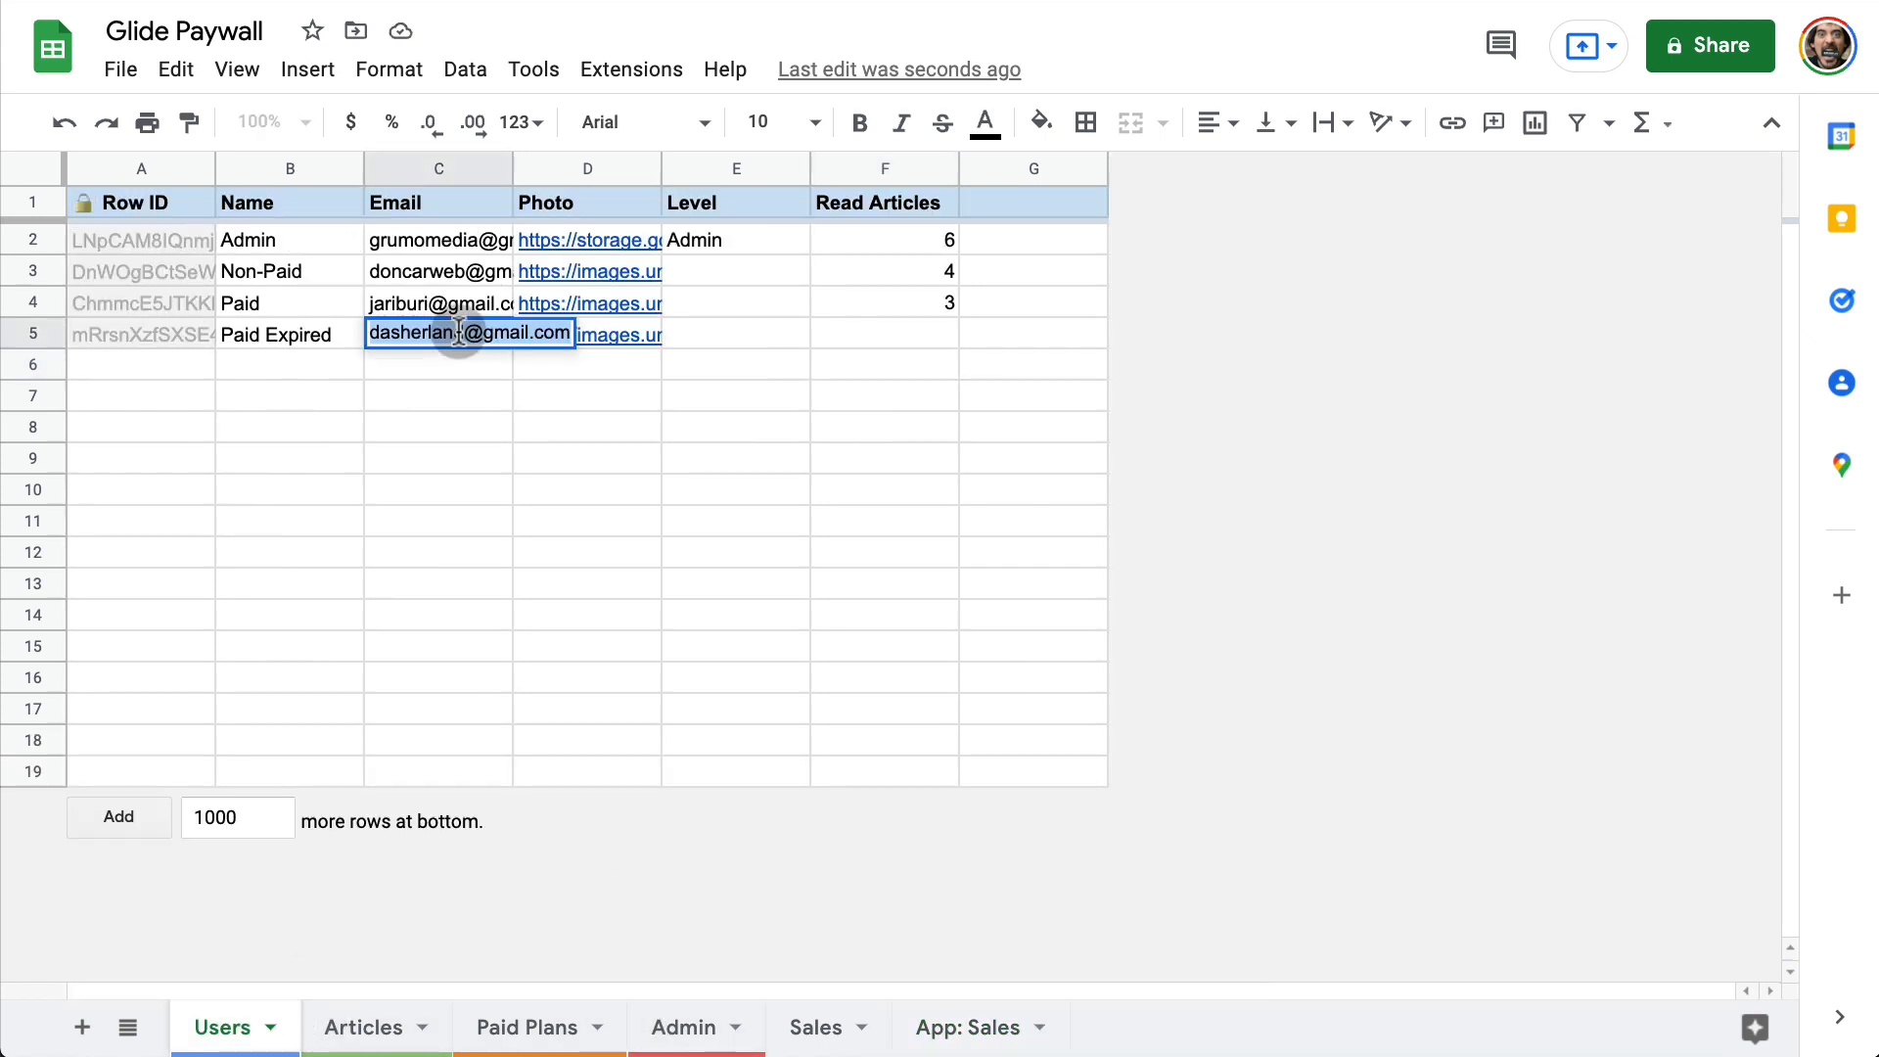
pyautogui.click(803, 1026)
pyautogui.click(934, 1028)
pyautogui.click(321, 274)
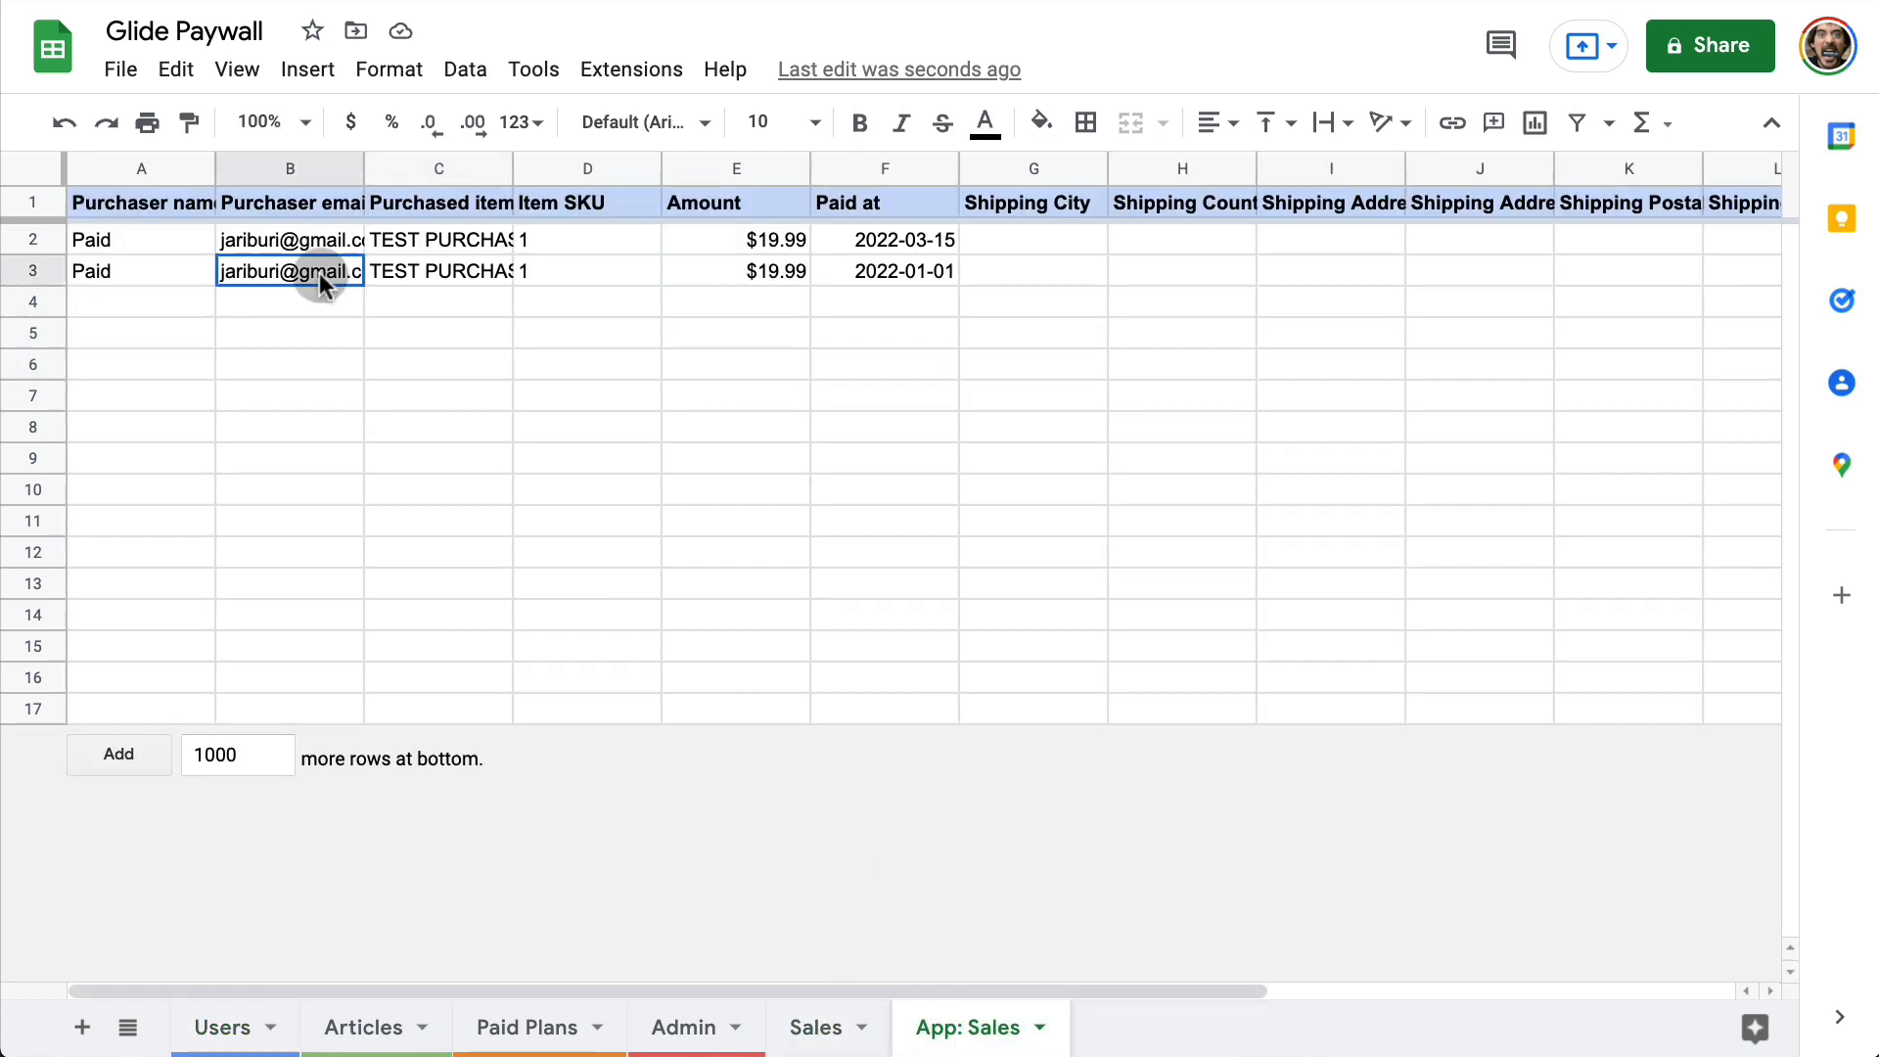
pyautogui.doubleClick(321, 274)
pyautogui.hotkey('ctrl', 'a')
pyautogui.hotkey('ctrl', 'v')
pyautogui.click(373, 335)
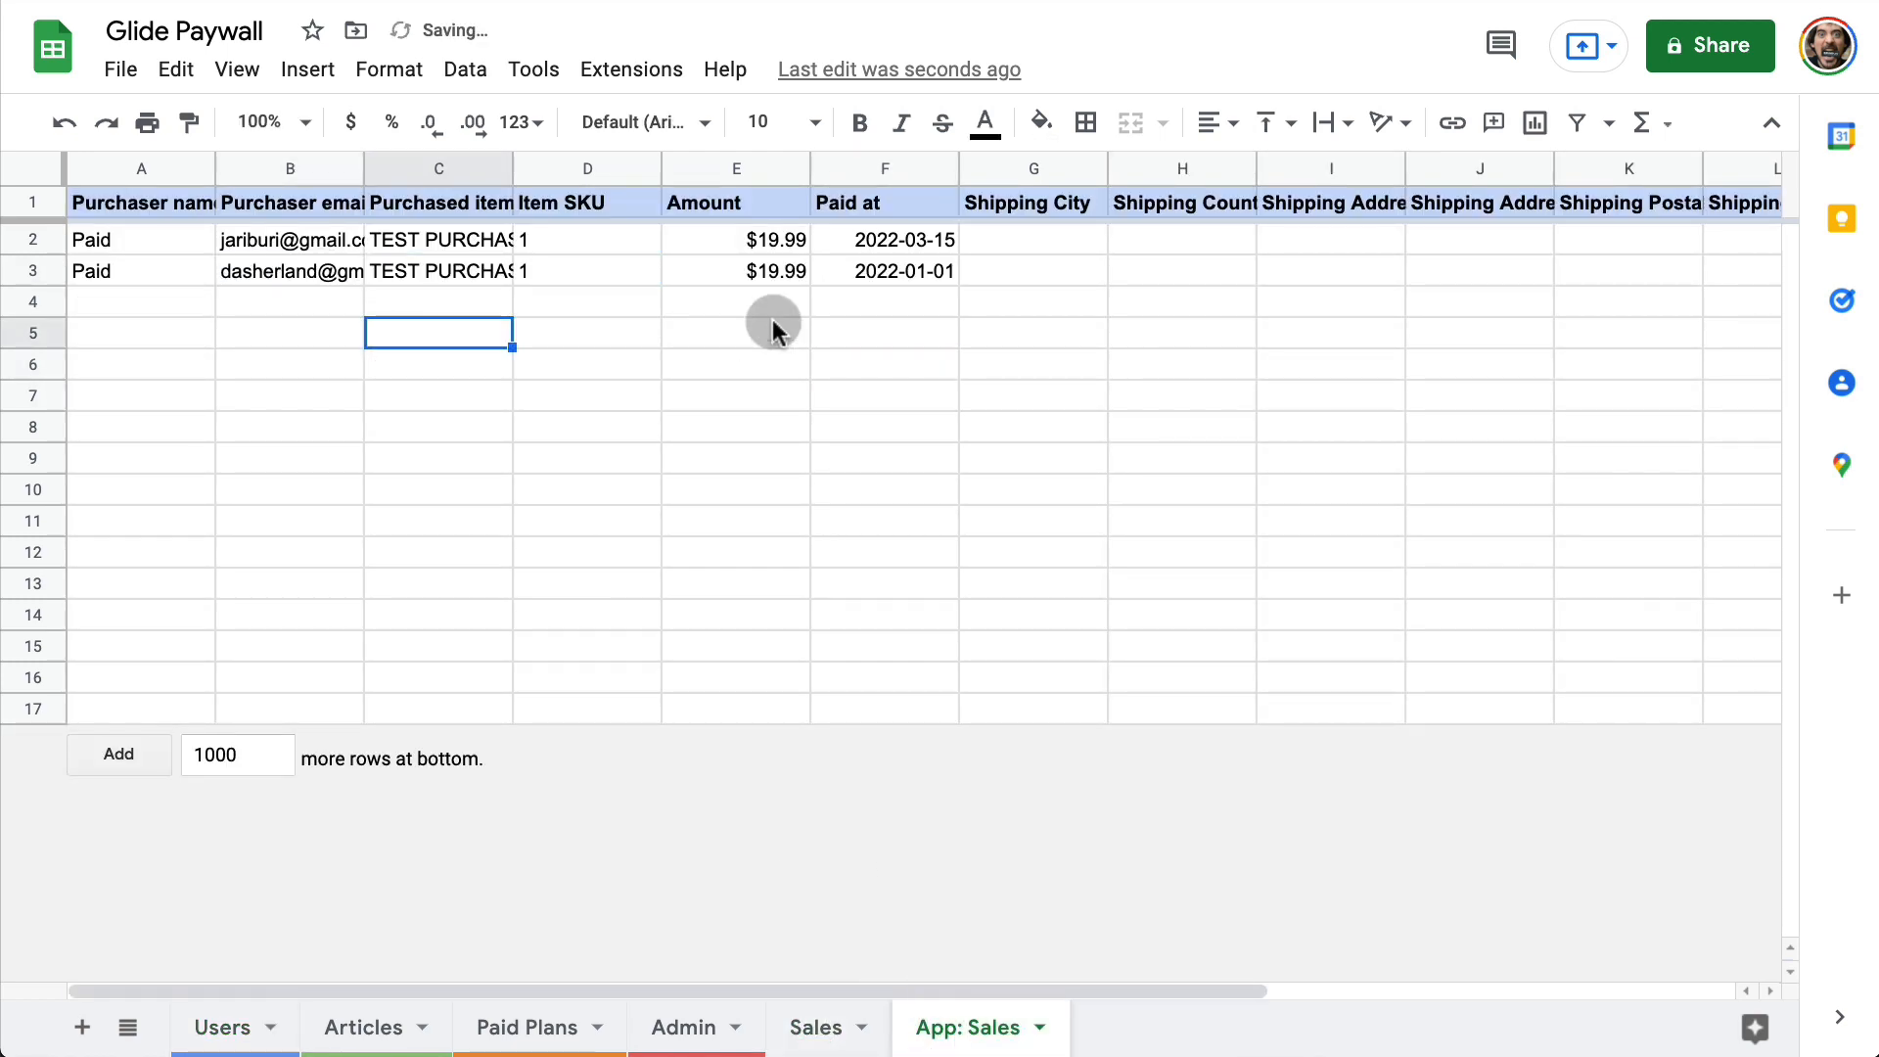
# Step: Change the Purchaser name in row 3 to Paid Expired
pyautogui.doubleClick(146, 270)
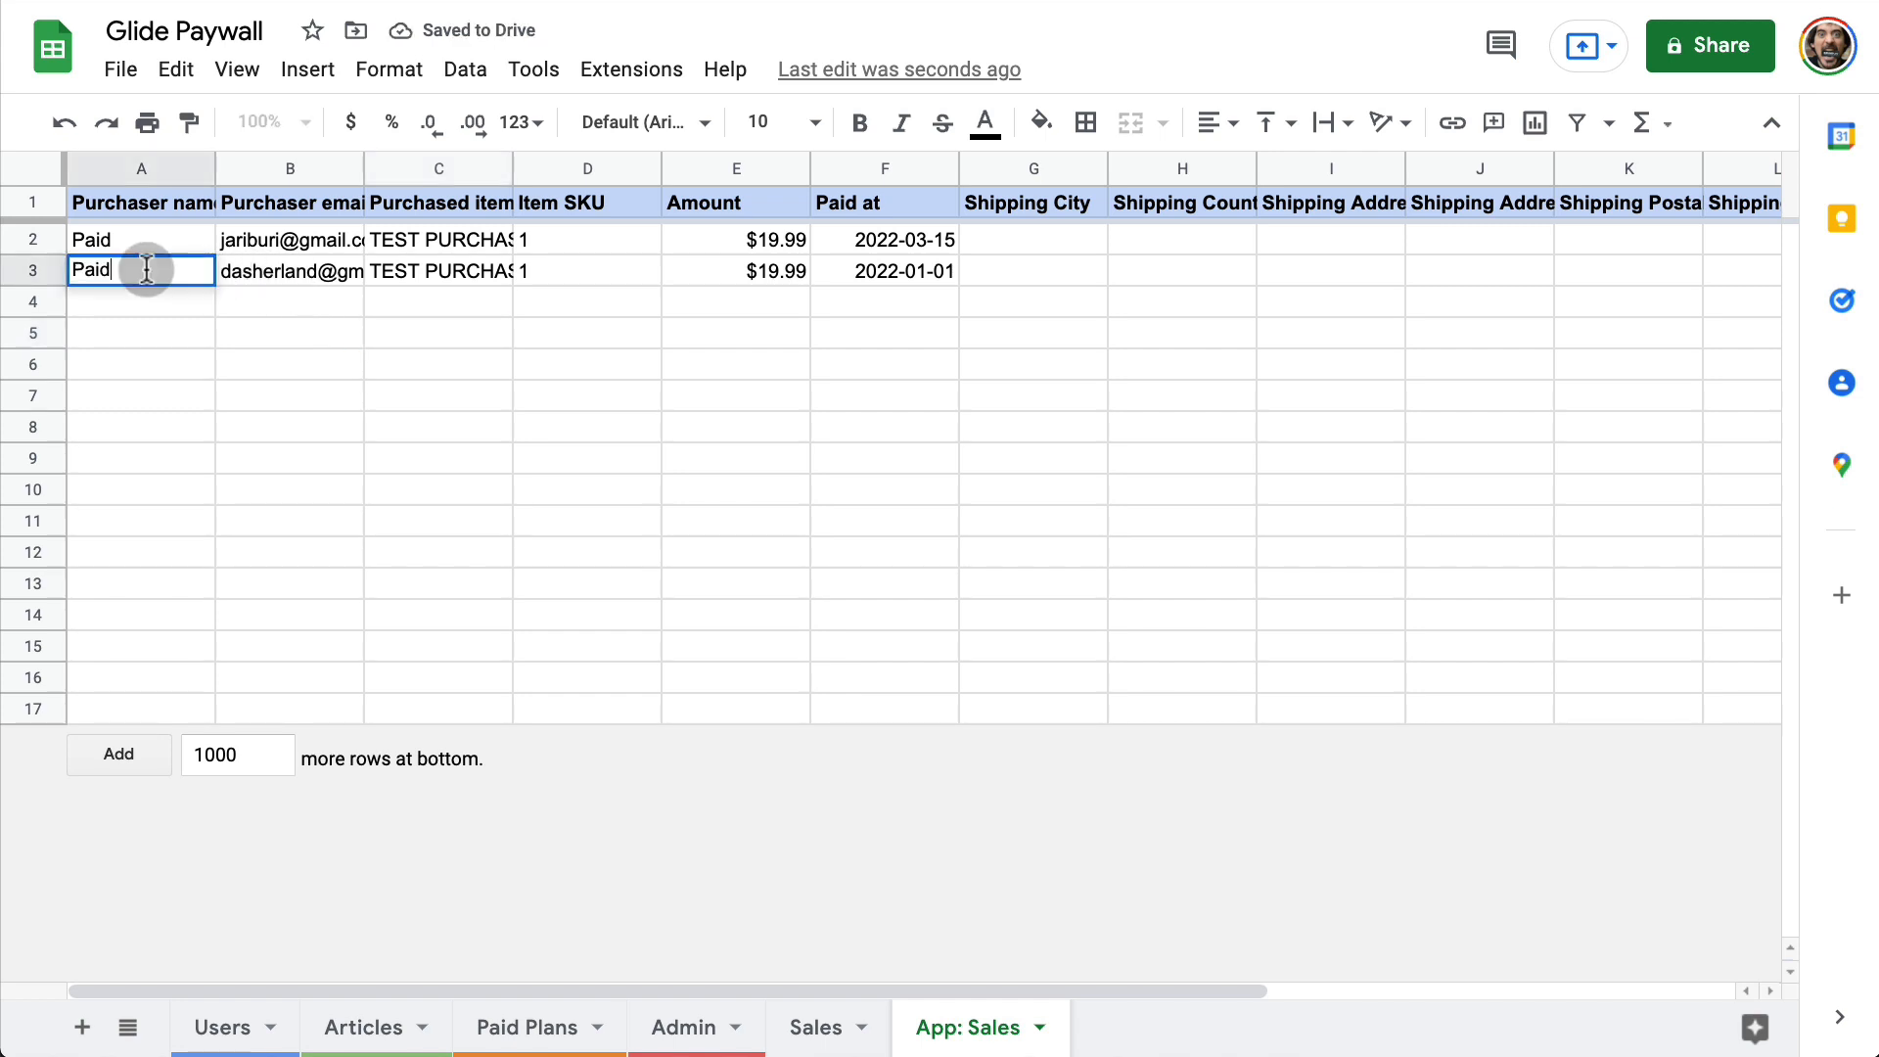
pyautogui.write('Exp')
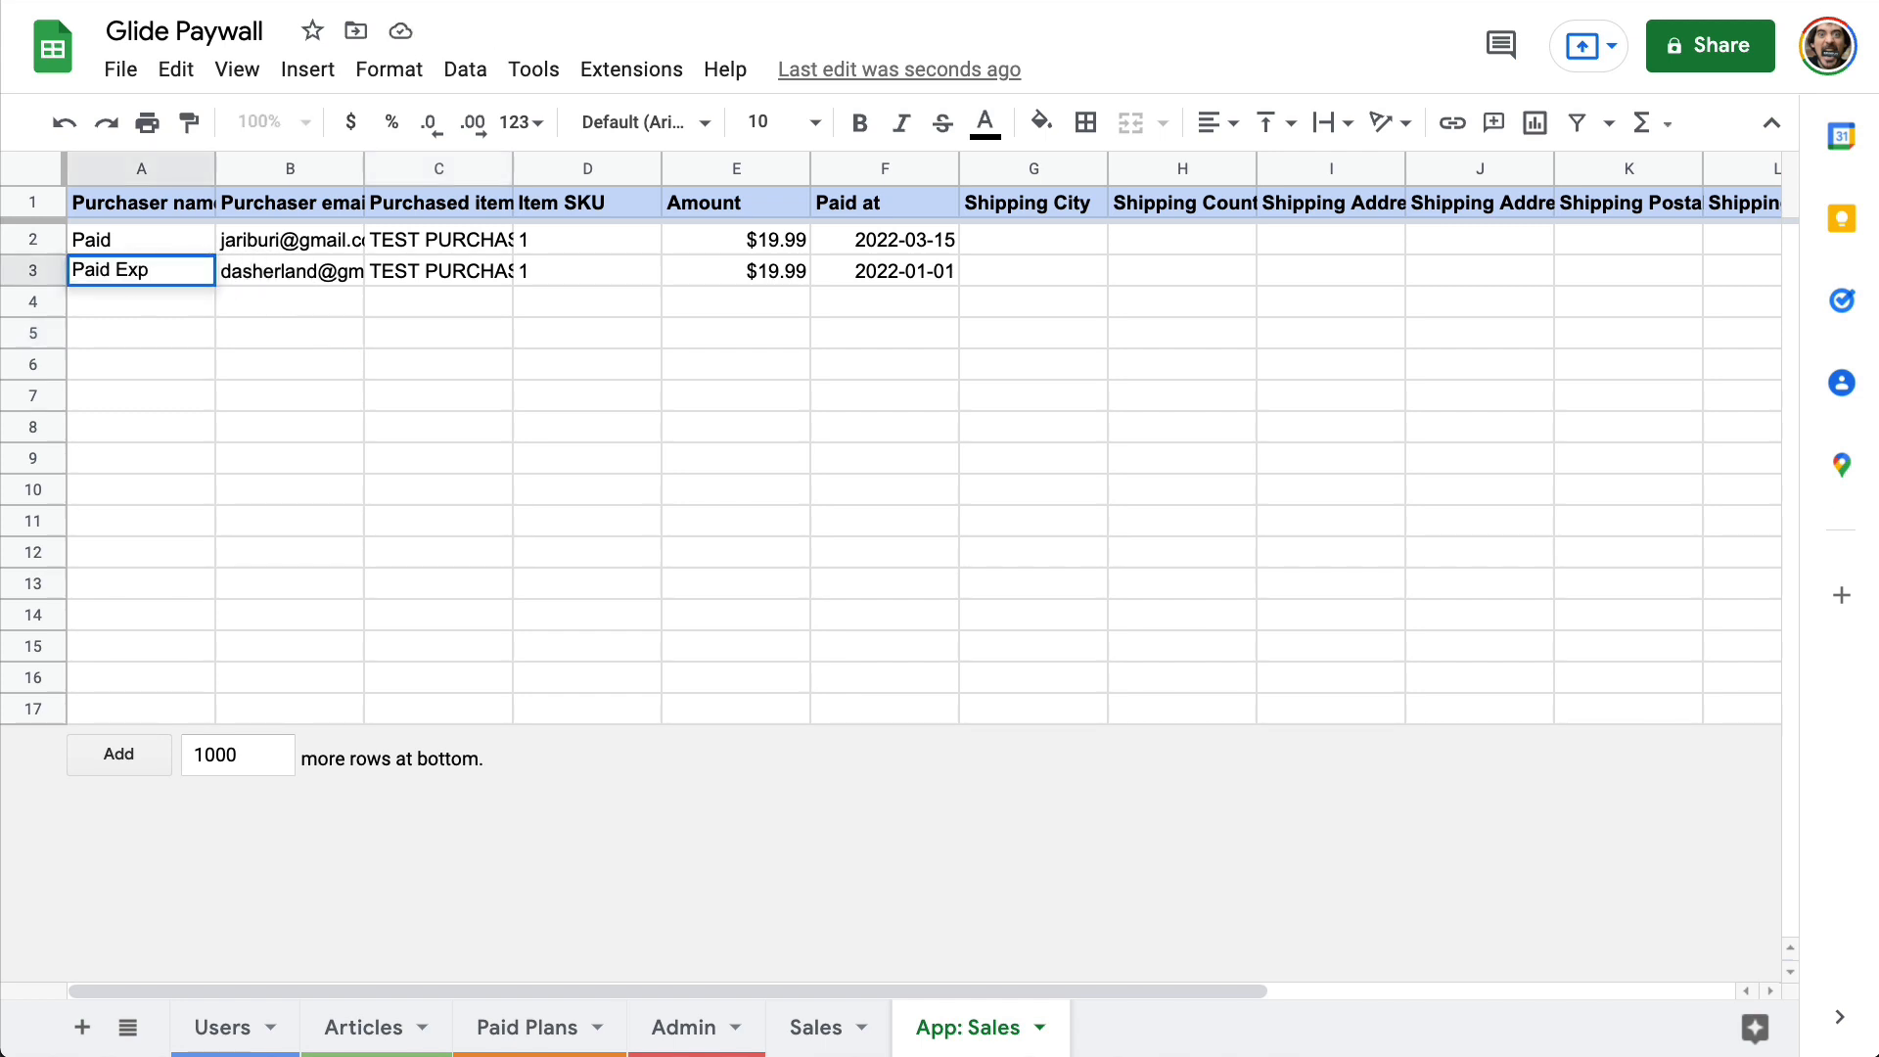
pyautogui.write('riedd')
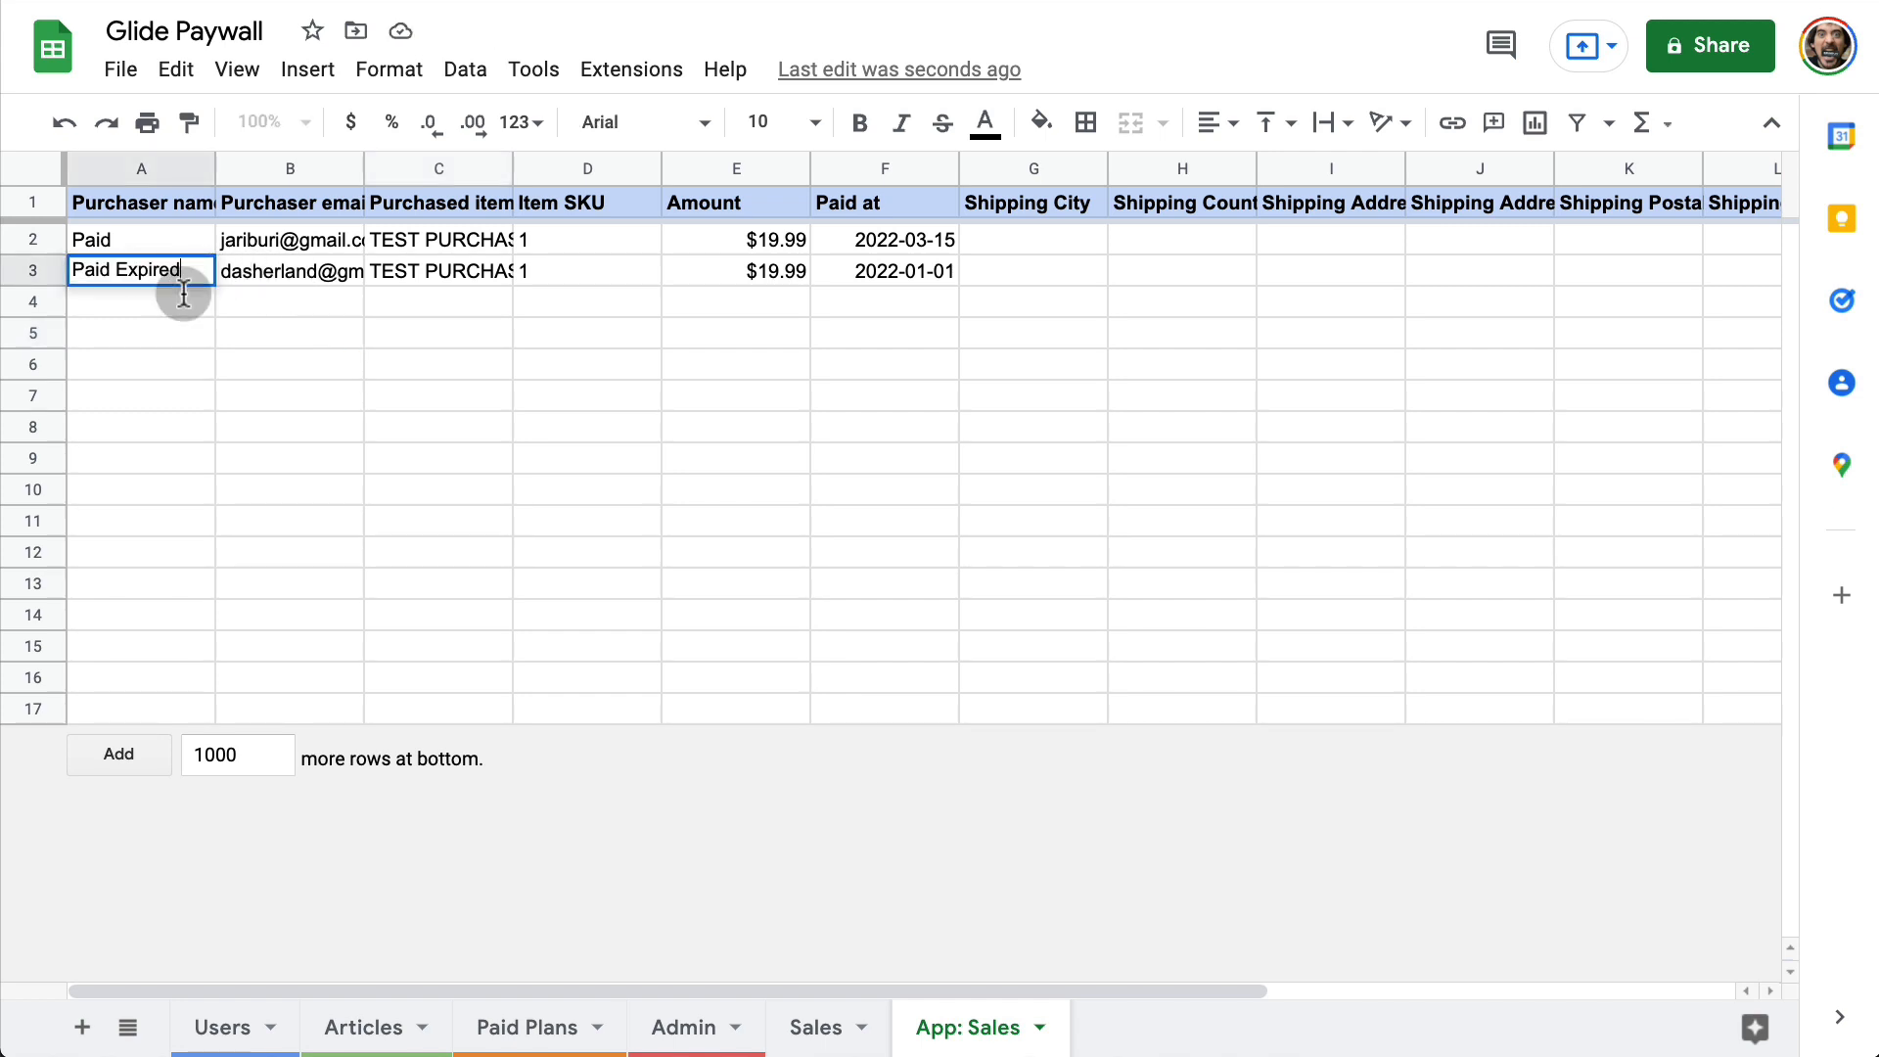
pyautogui.click(318, 343)
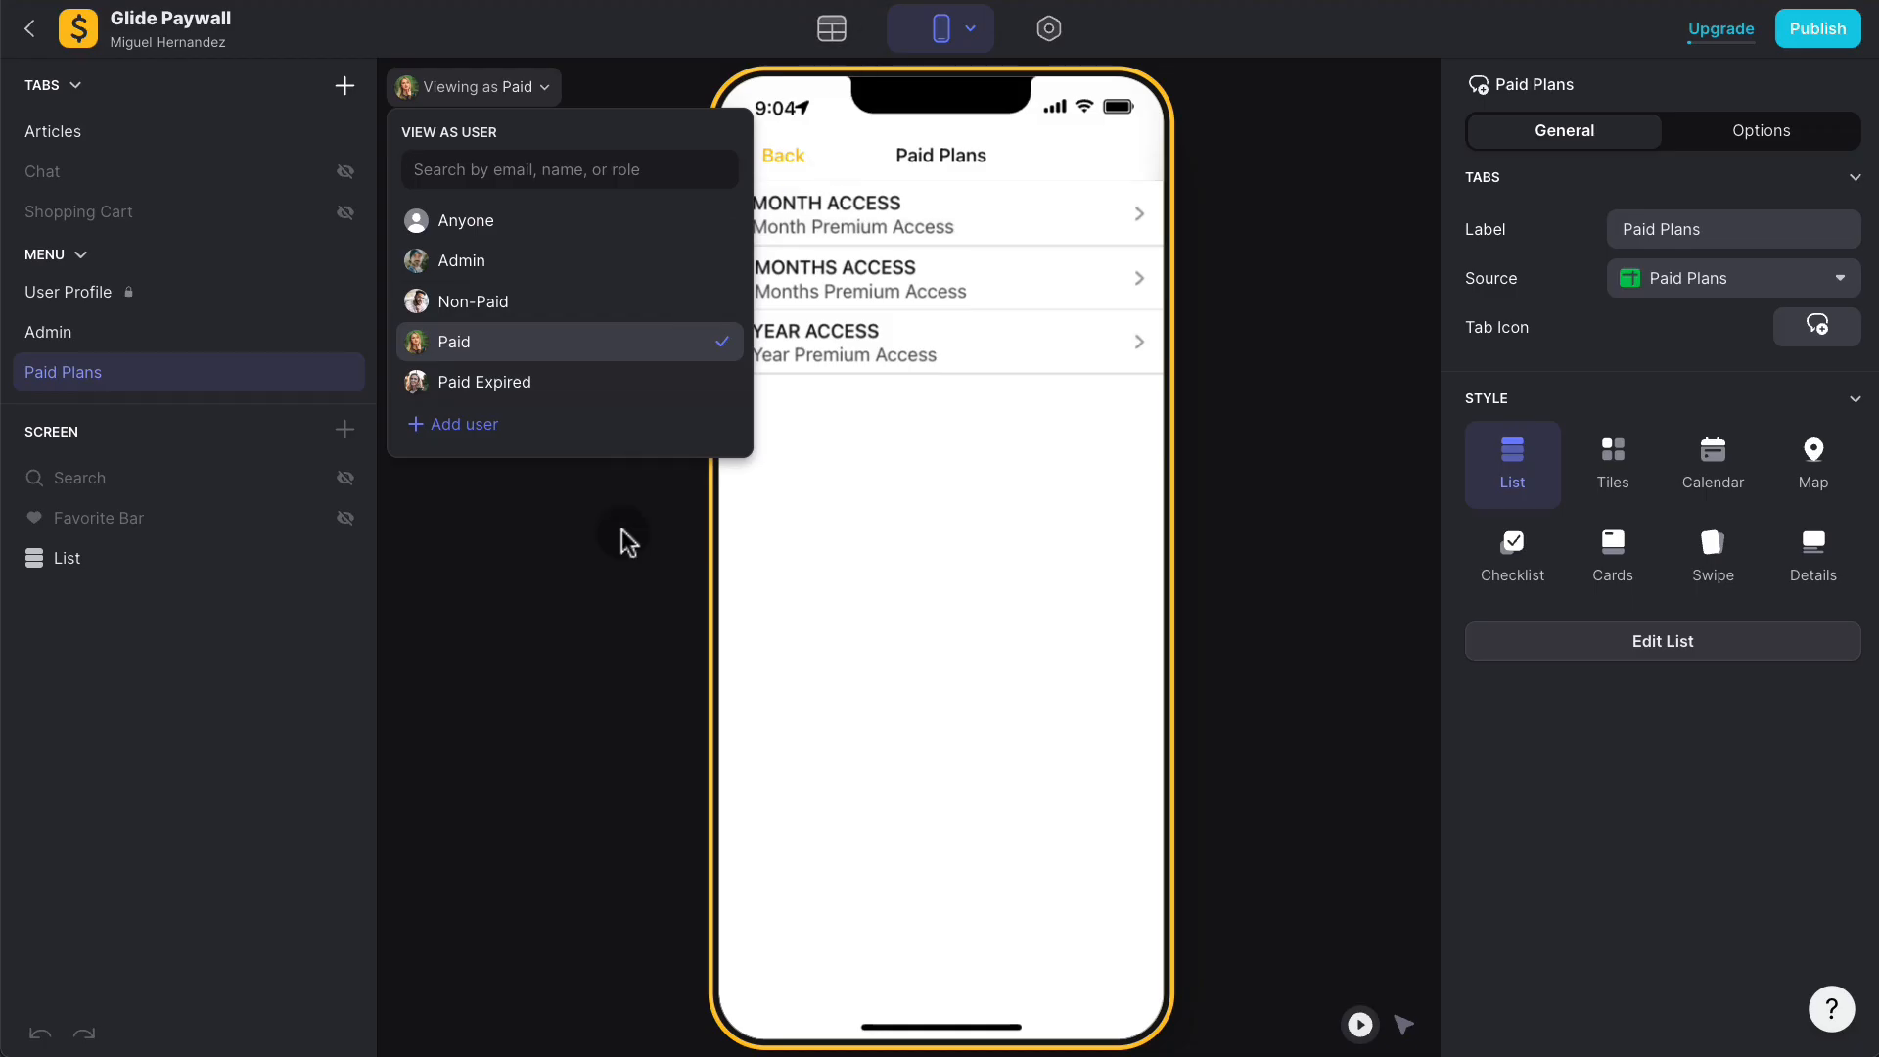
# Step: Switch to Glide and test opening the first article in the app preview as the Paid user
pyautogui.click(593, 606)
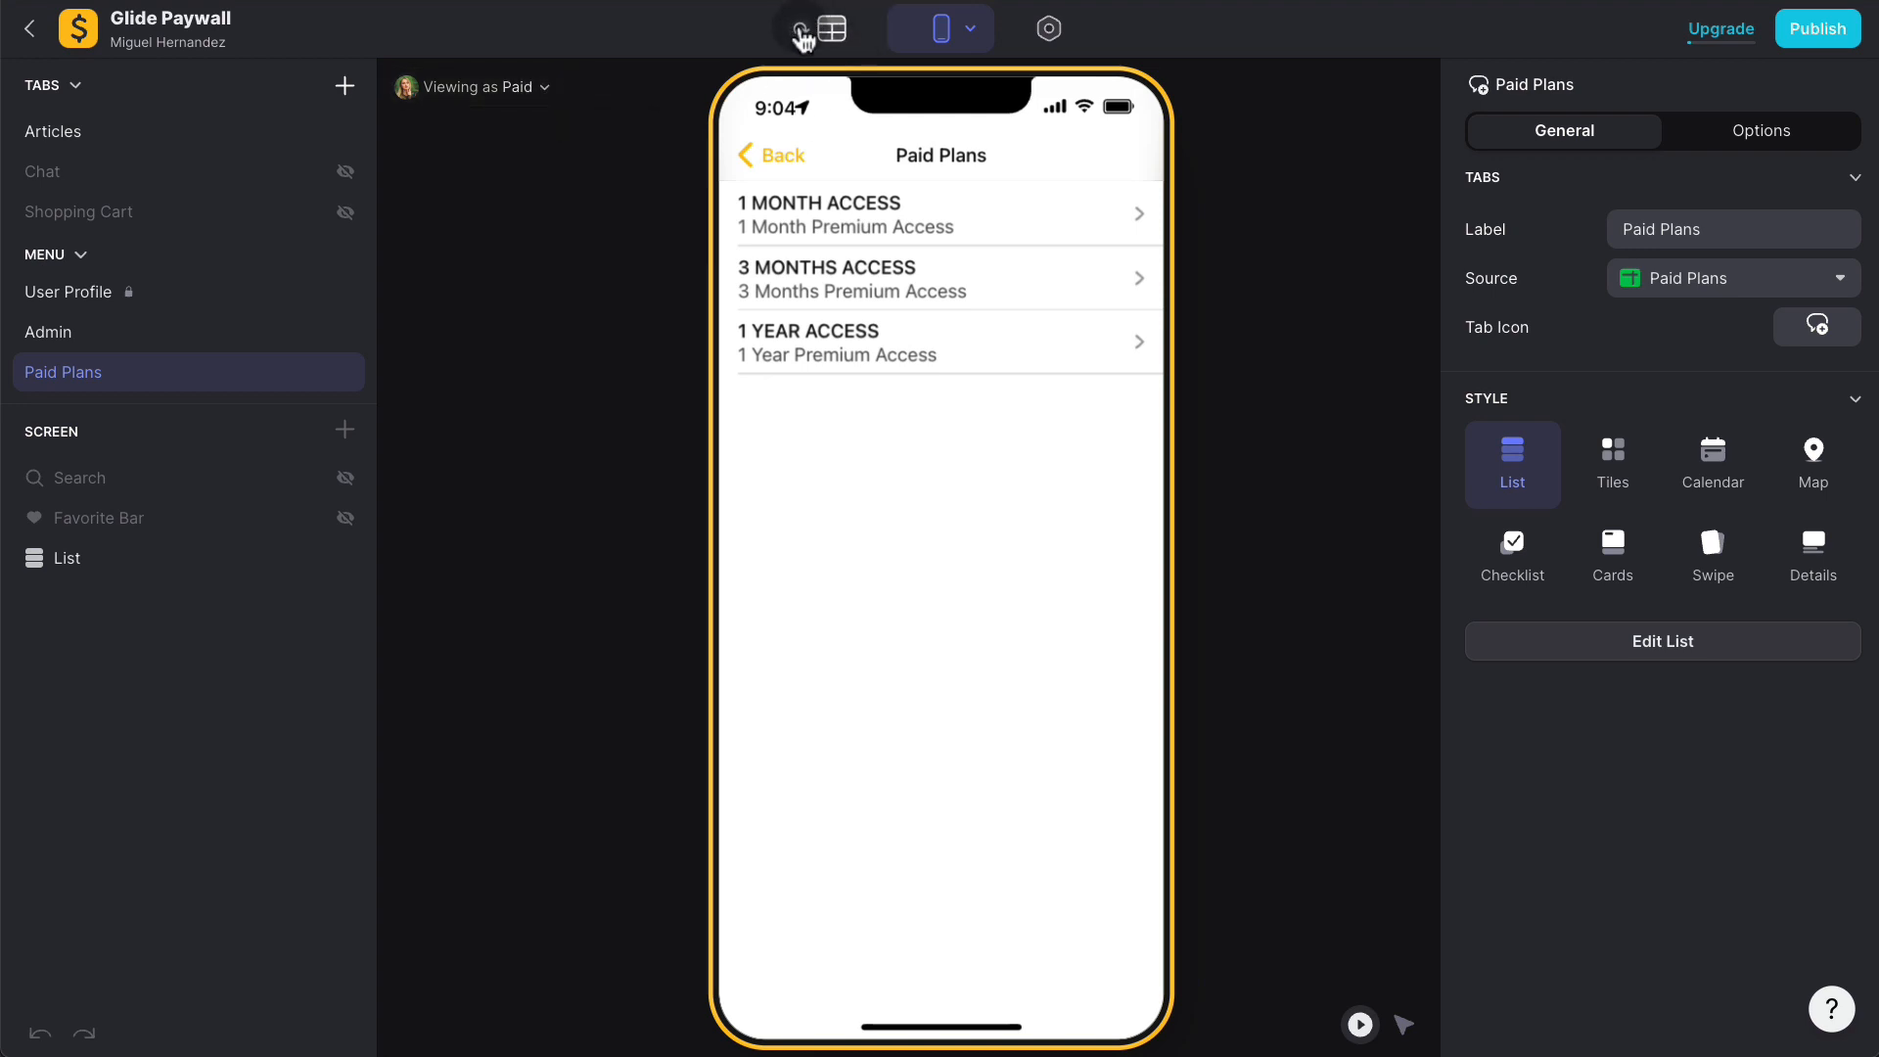
pyautogui.click(785, 153)
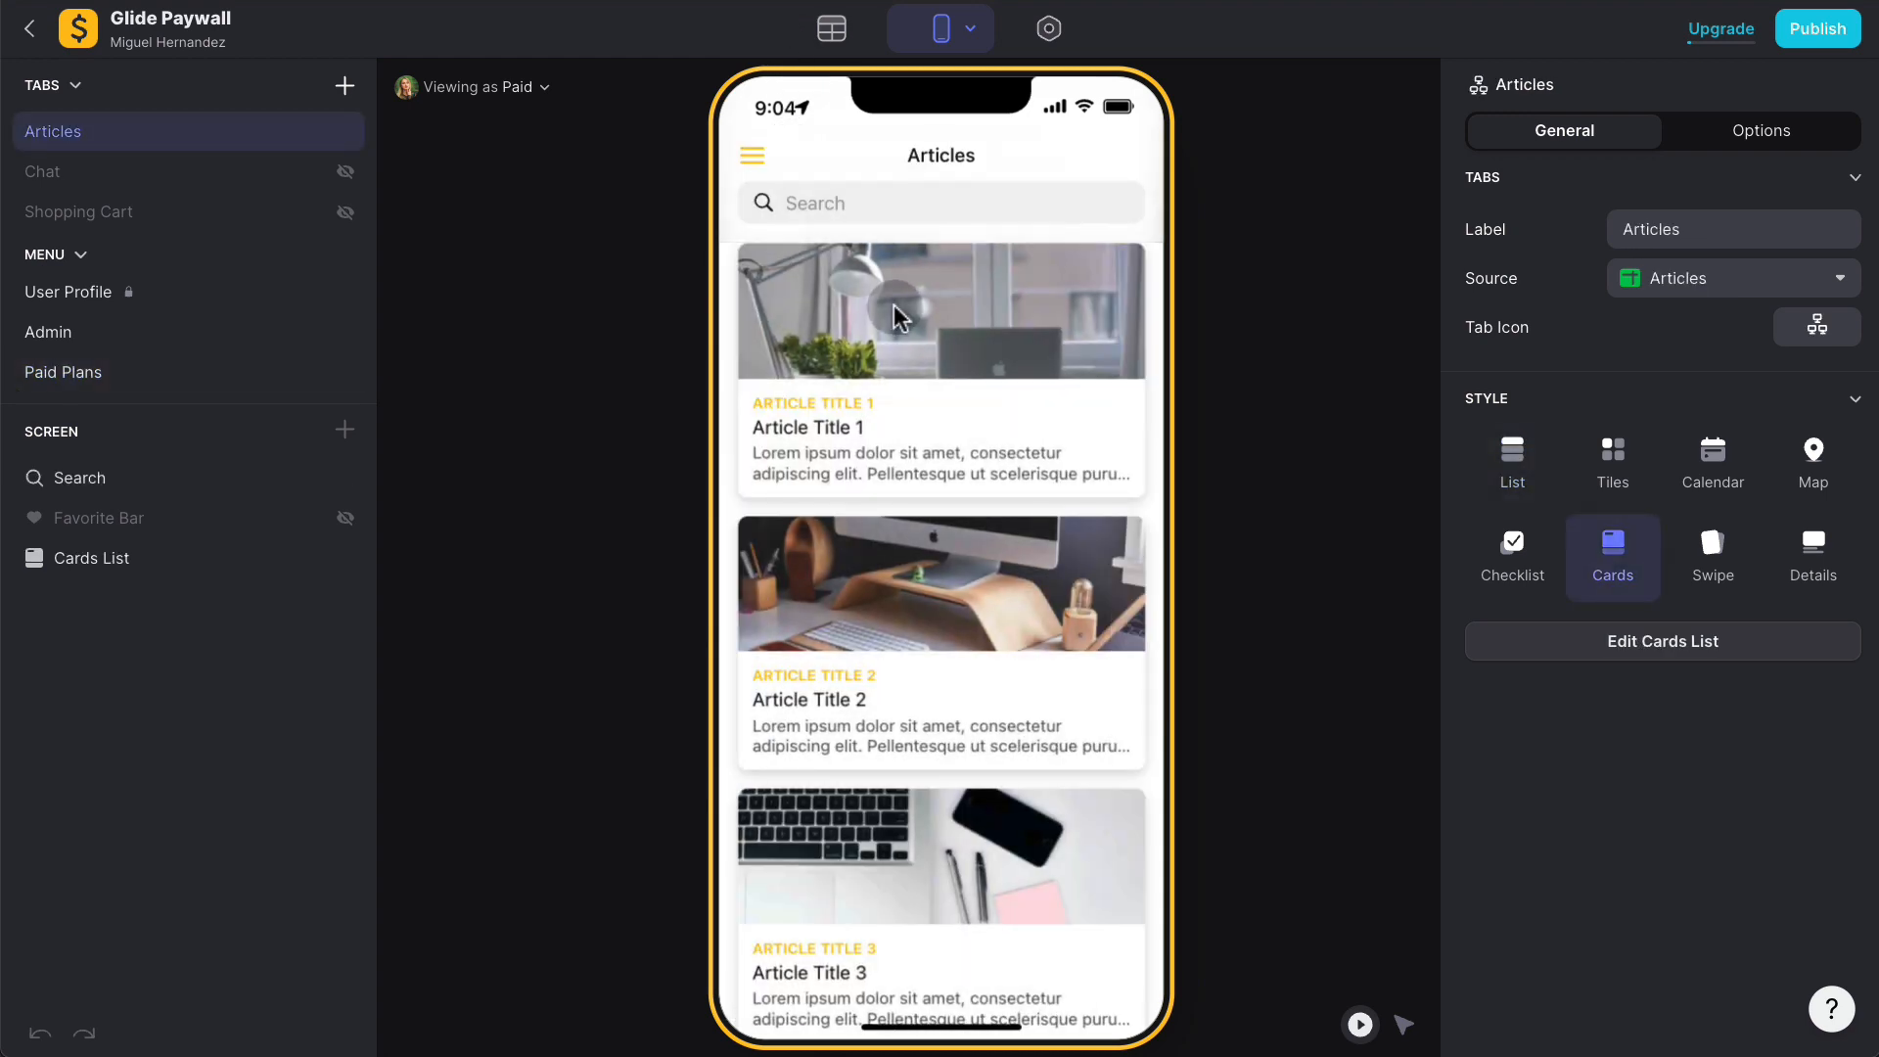
pyautogui.click(893, 300)
pyautogui.click(781, 155)
# Step: Preview the app as the Paid Expired user, testing article access and viewing the 1 MONTH ACCESS plan's details
pyautogui.click(501, 92)
pyautogui.click(529, 382)
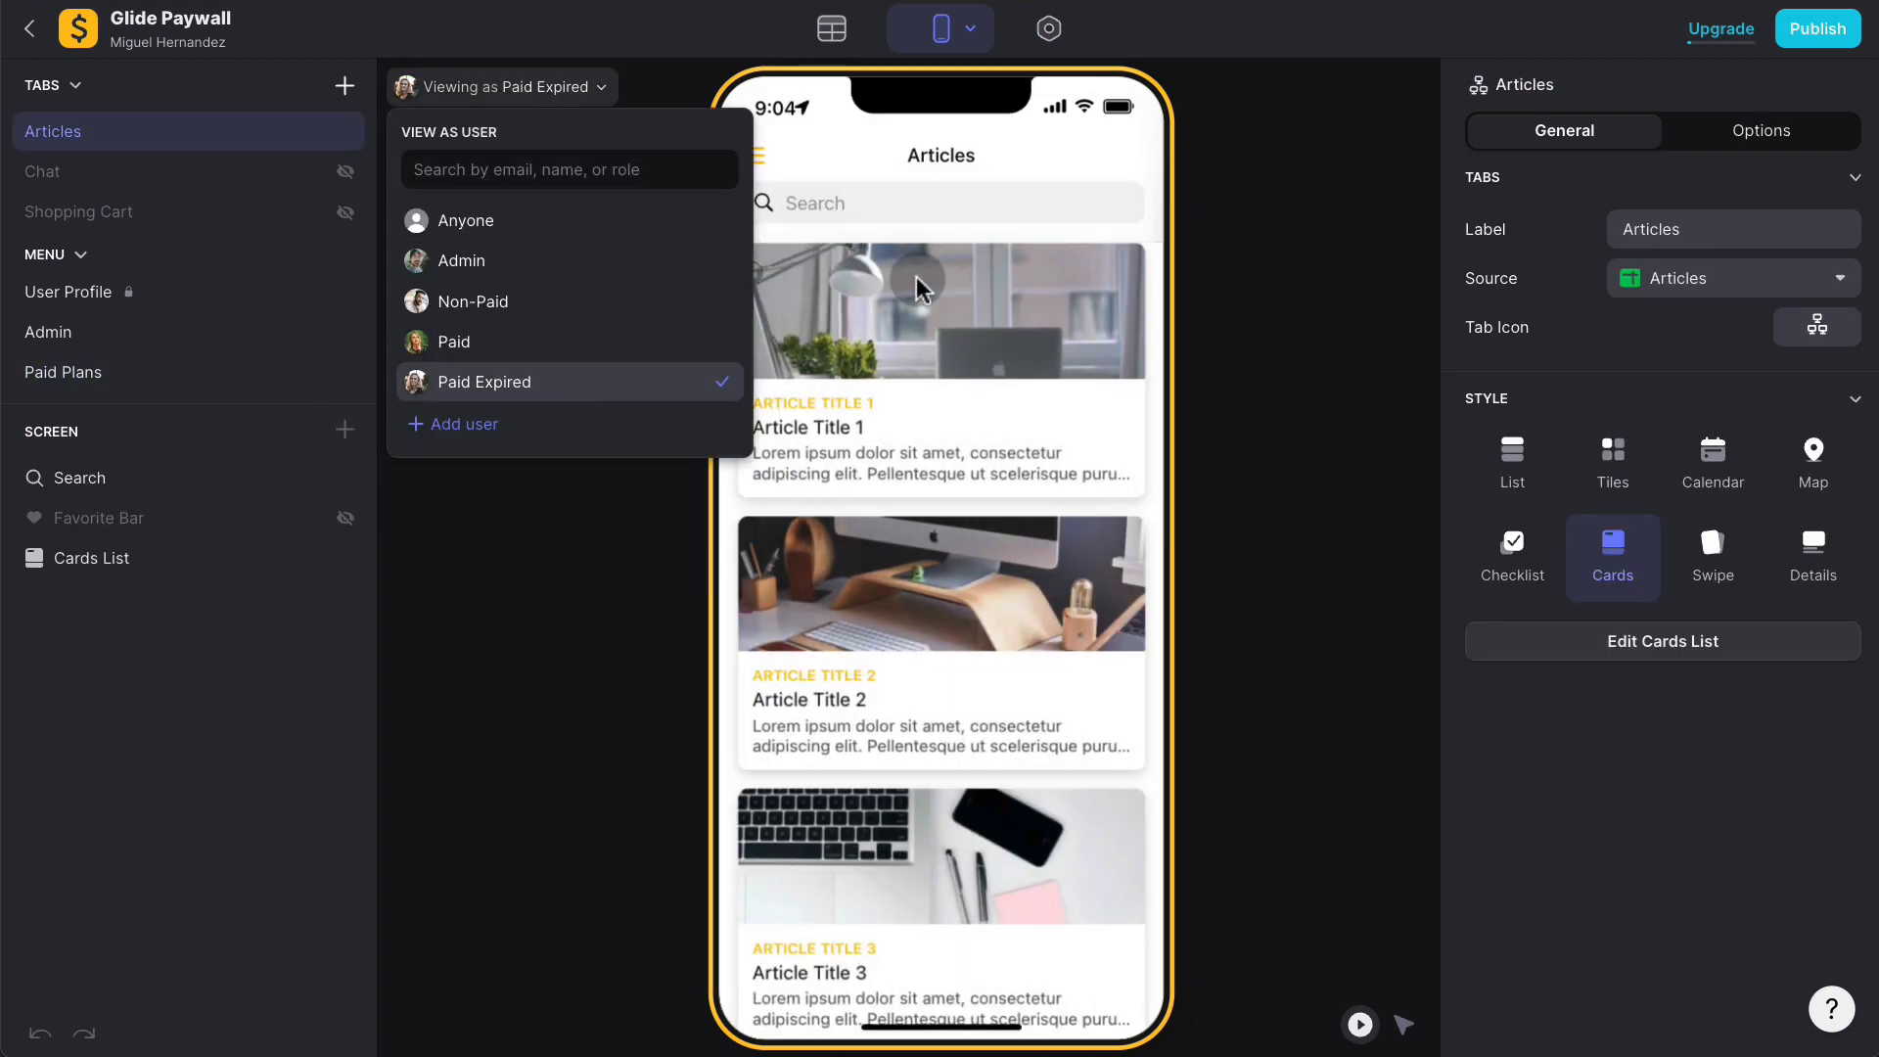
pyautogui.click(994, 305)
pyautogui.click(781, 154)
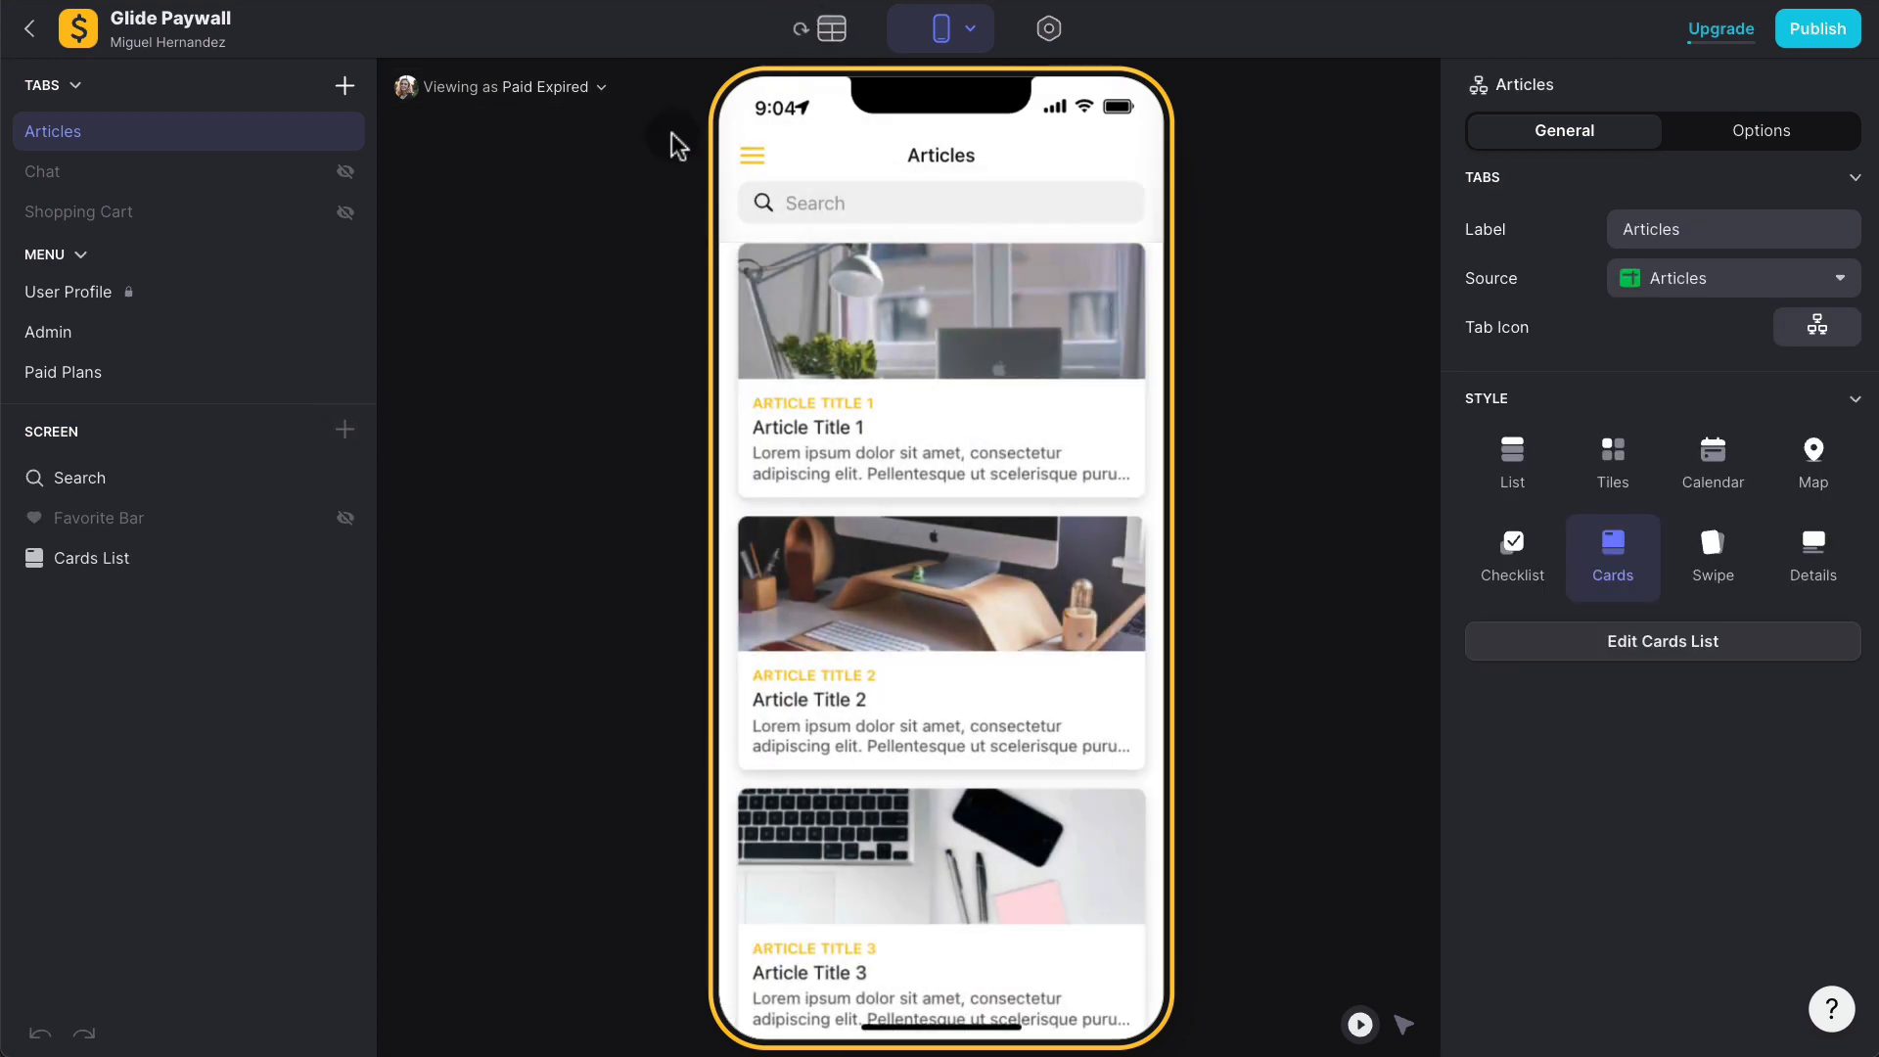
pyautogui.click(732, 298)
pyautogui.click(779, 154)
pyautogui.click(938, 308)
pyautogui.click(769, 154)
pyautogui.click(900, 562)
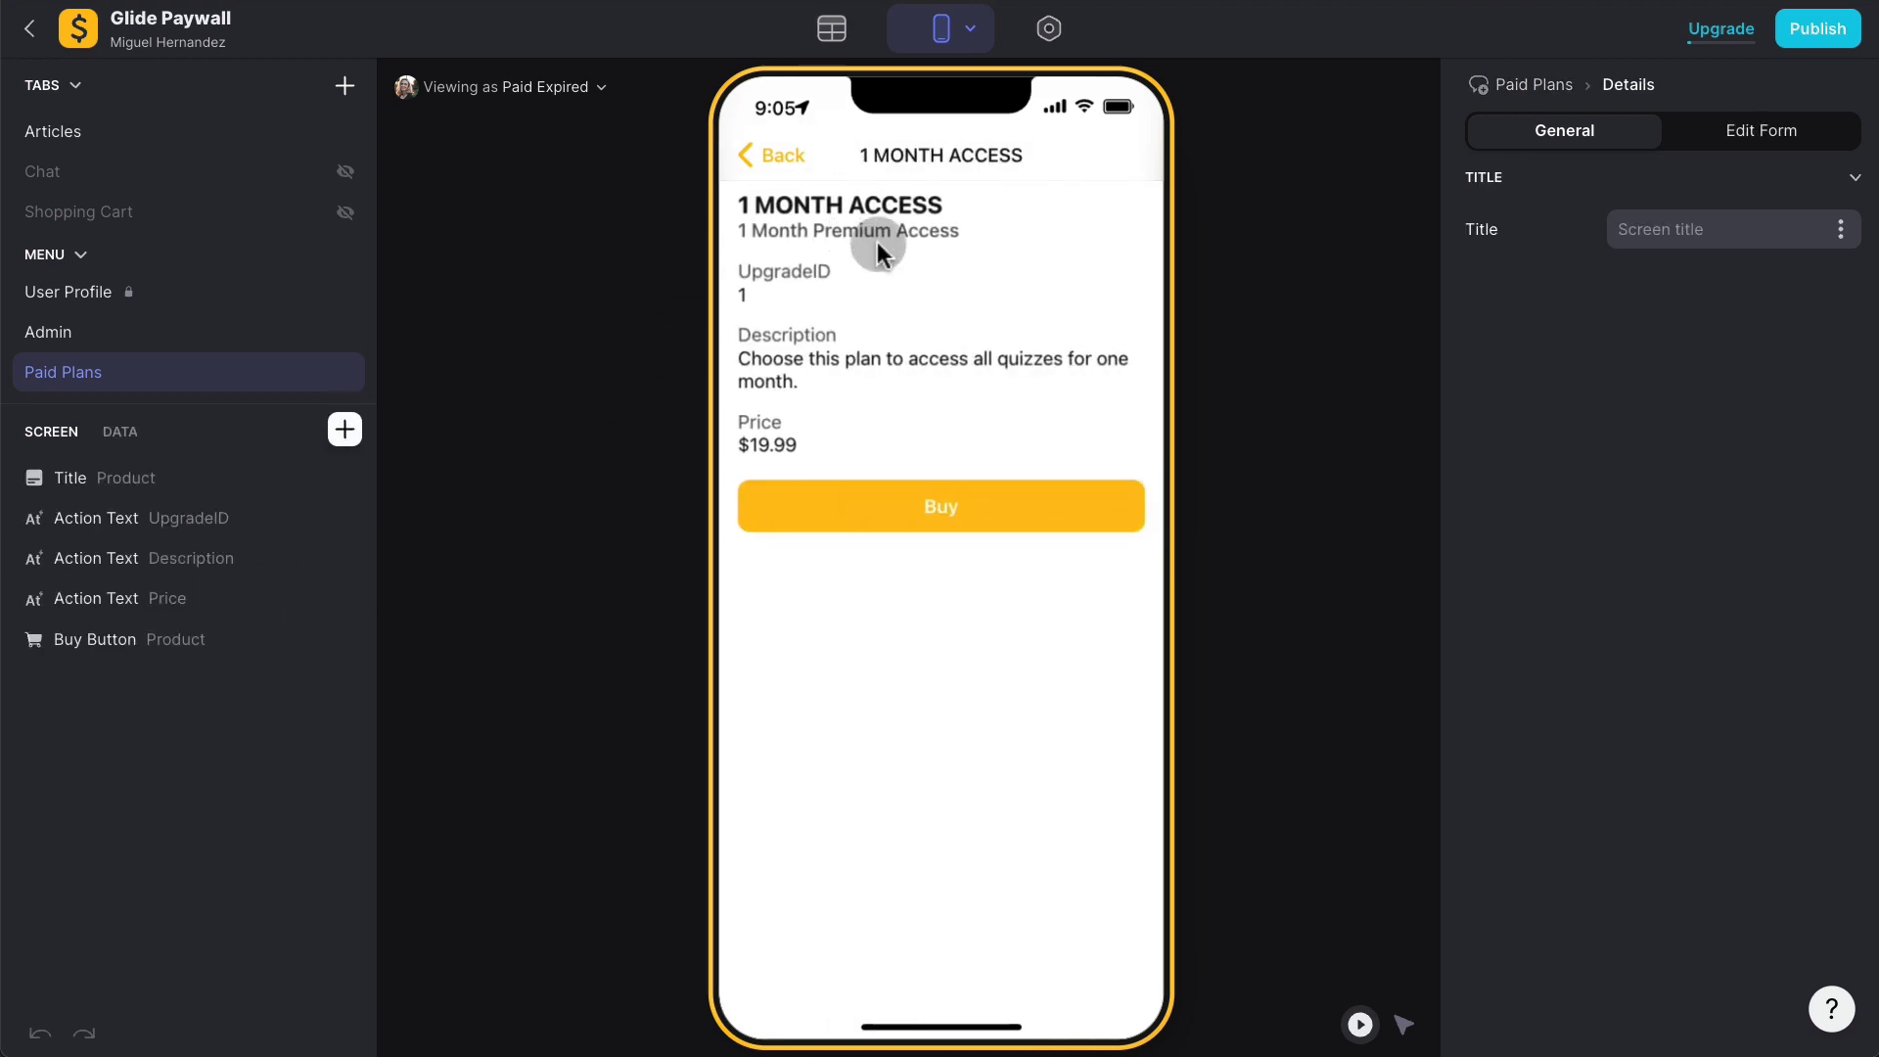
pyautogui.click(784, 158)
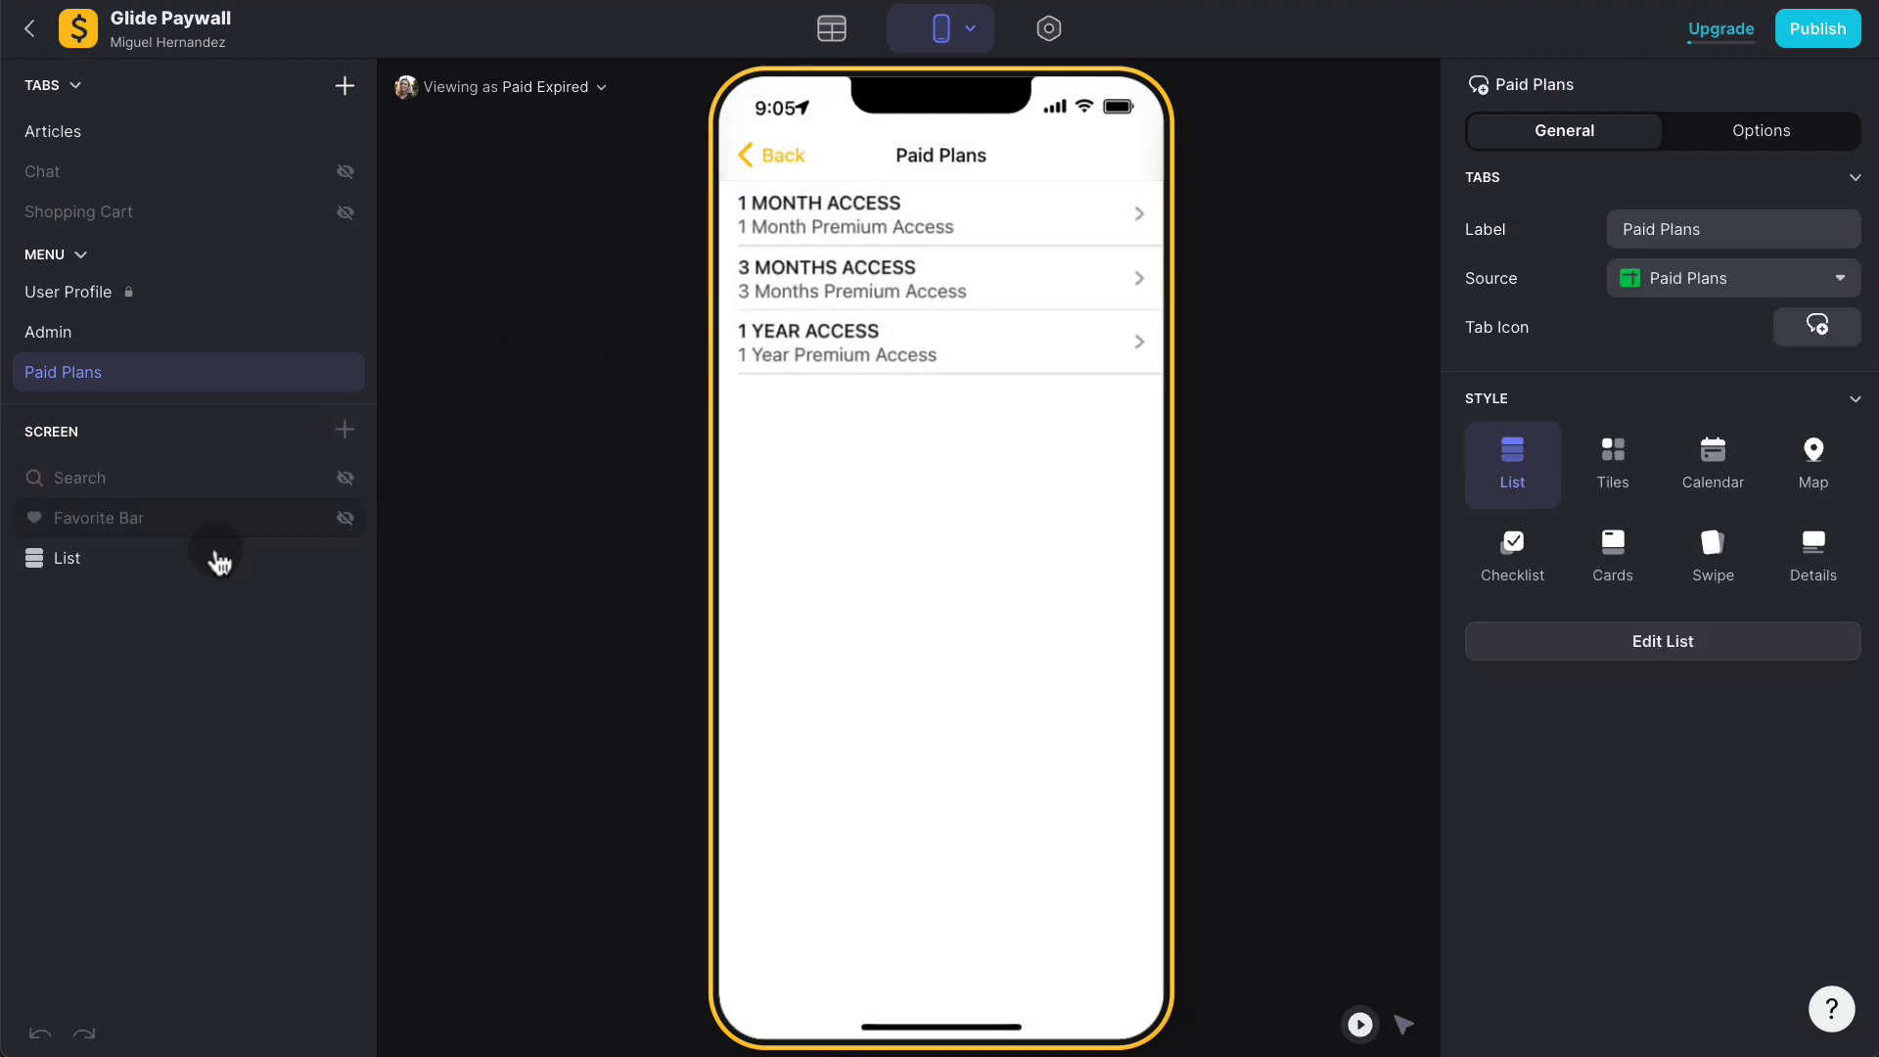
# Step: Change the Paid Plans tab's style to Details and remove its title, UpgradeID, Description and Price components
pyautogui.click(1786, 582)
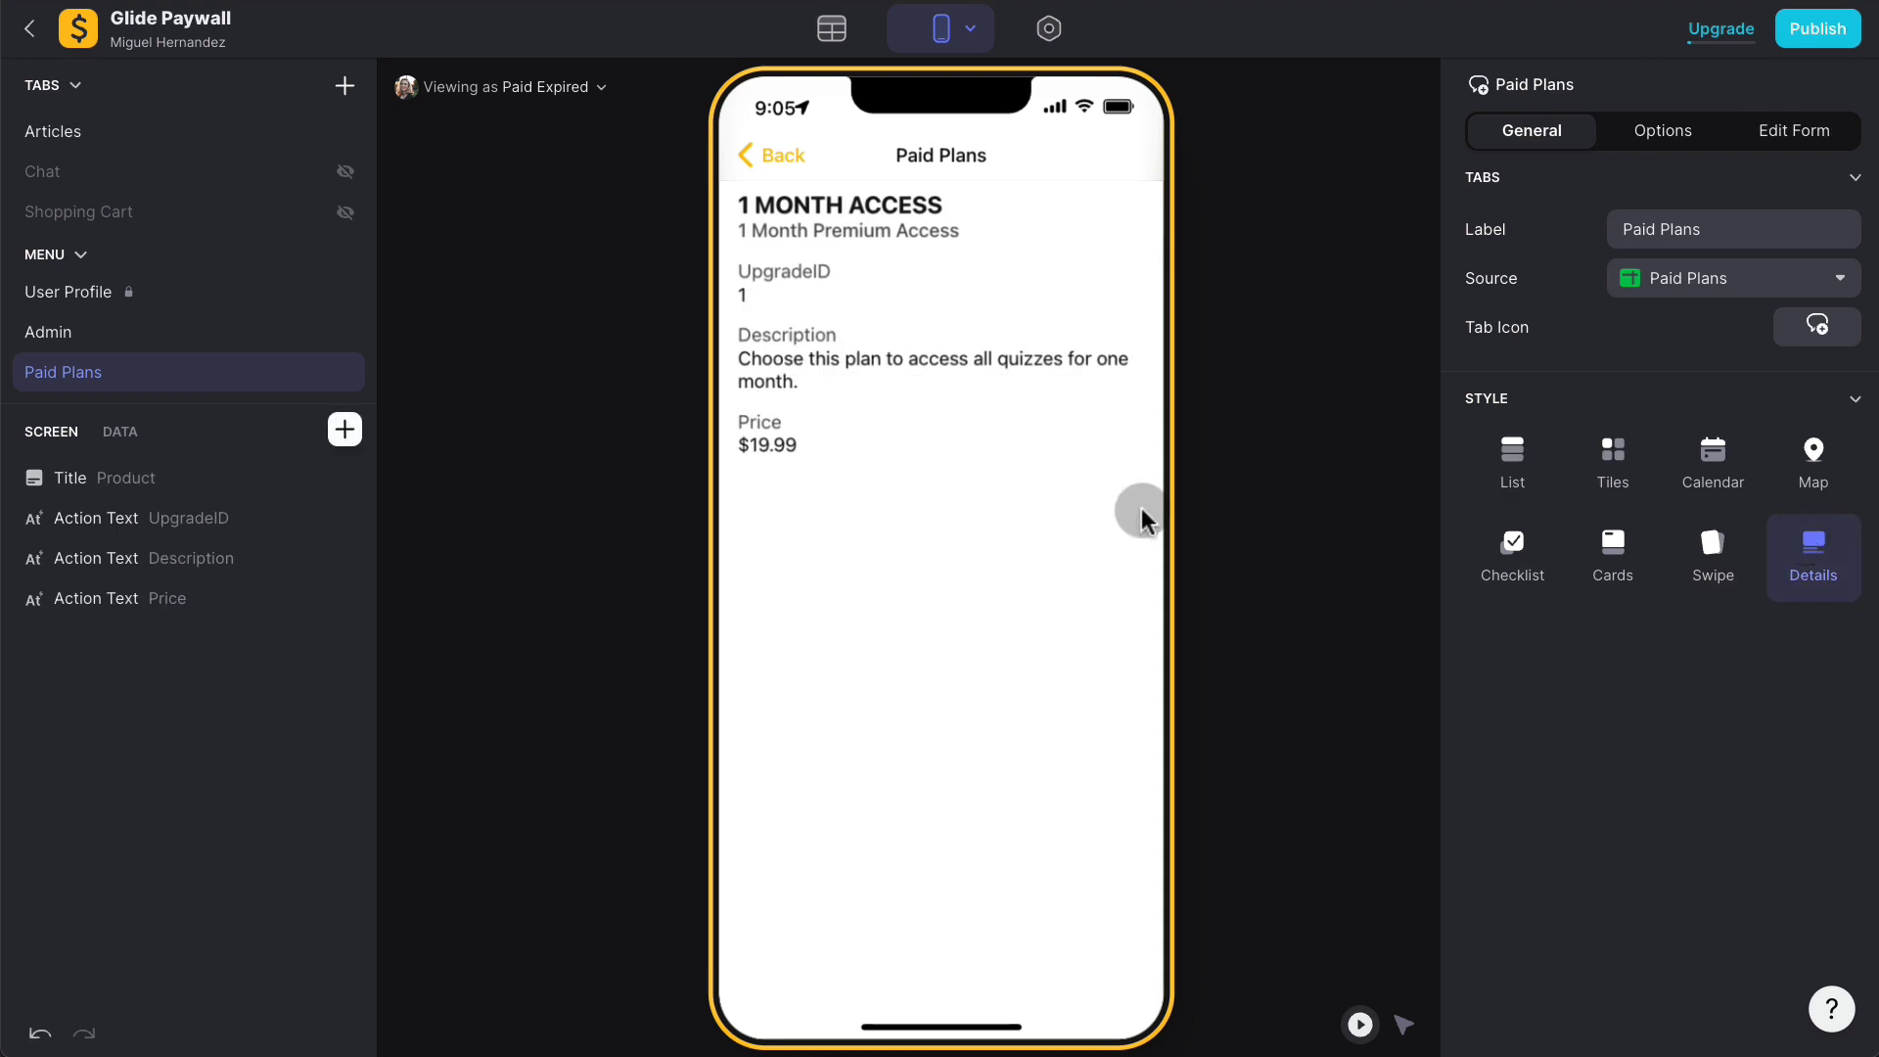
pyautogui.click(344, 478)
pyautogui.click(344, 477)
pyautogui.click(345, 478)
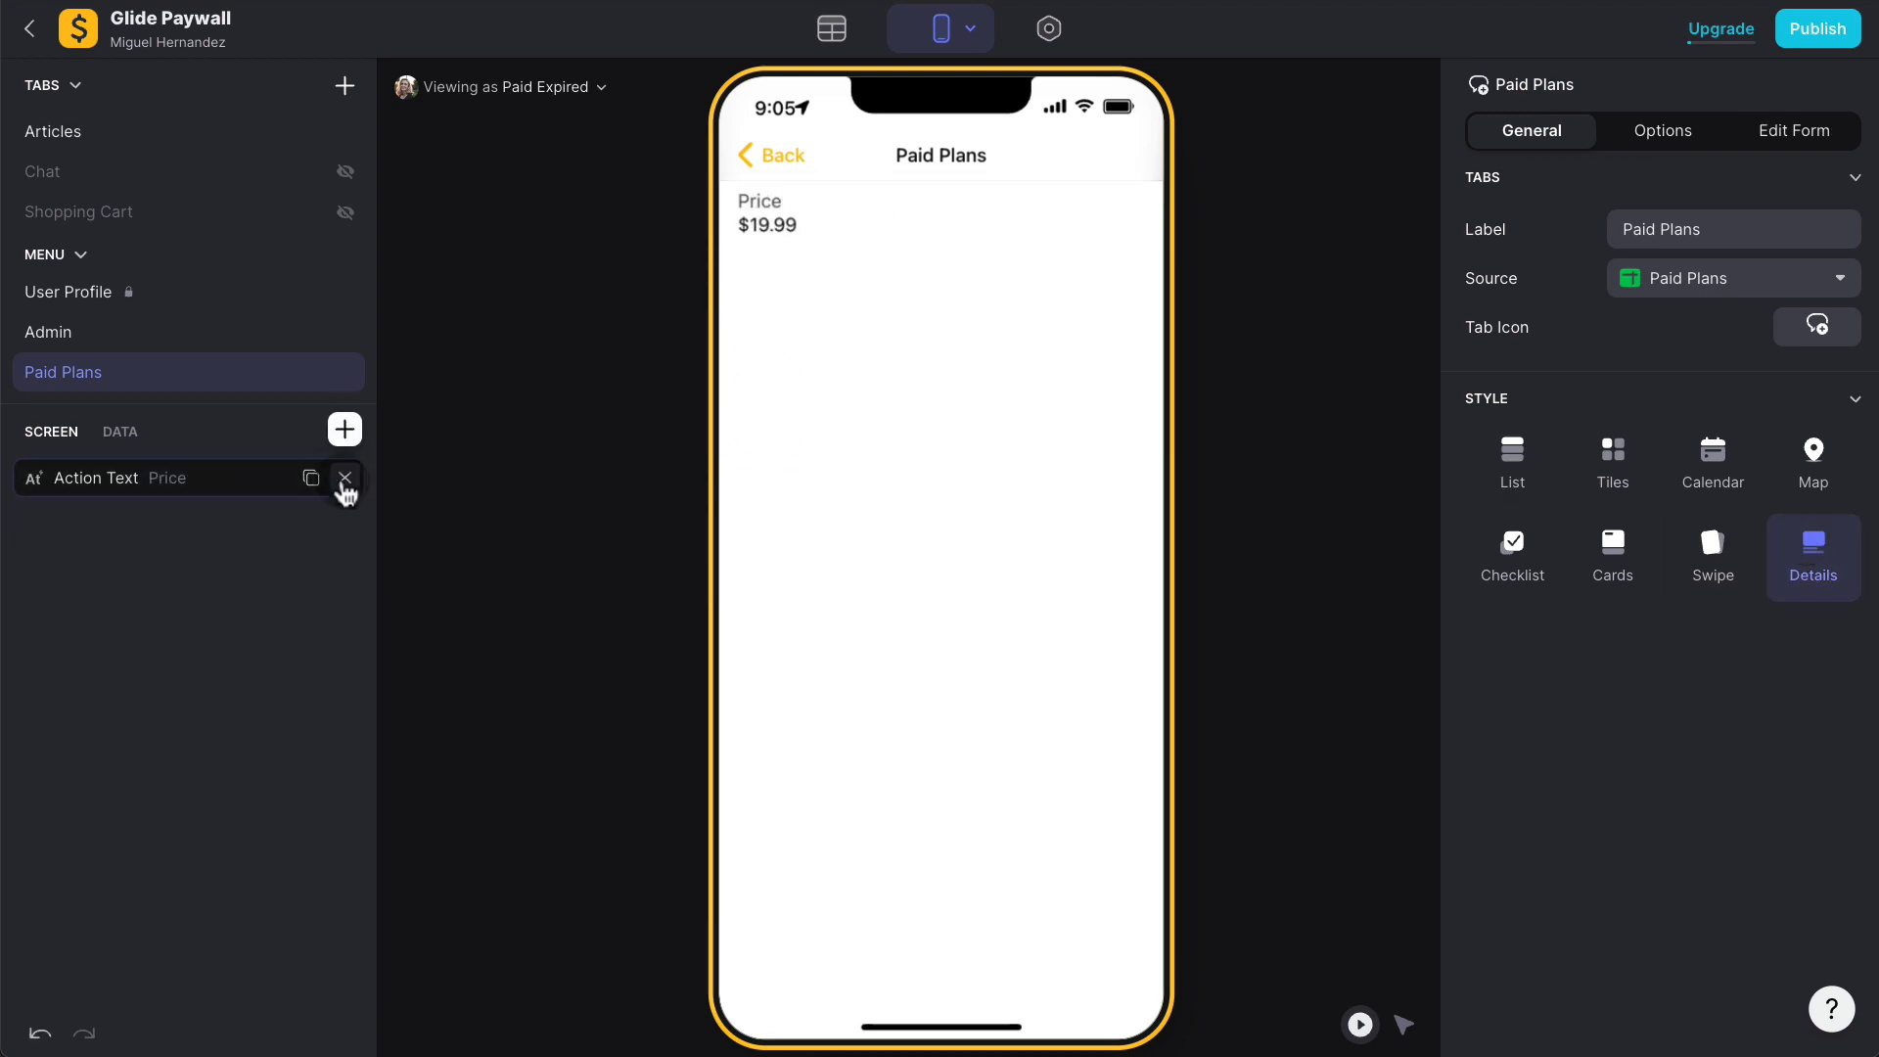
pyautogui.click(345, 478)
# Step: Add an Inline List component to the Paid Plans screen with the Paid Plans table as its source
pyautogui.click(344, 429)
pyautogui.write('inline')
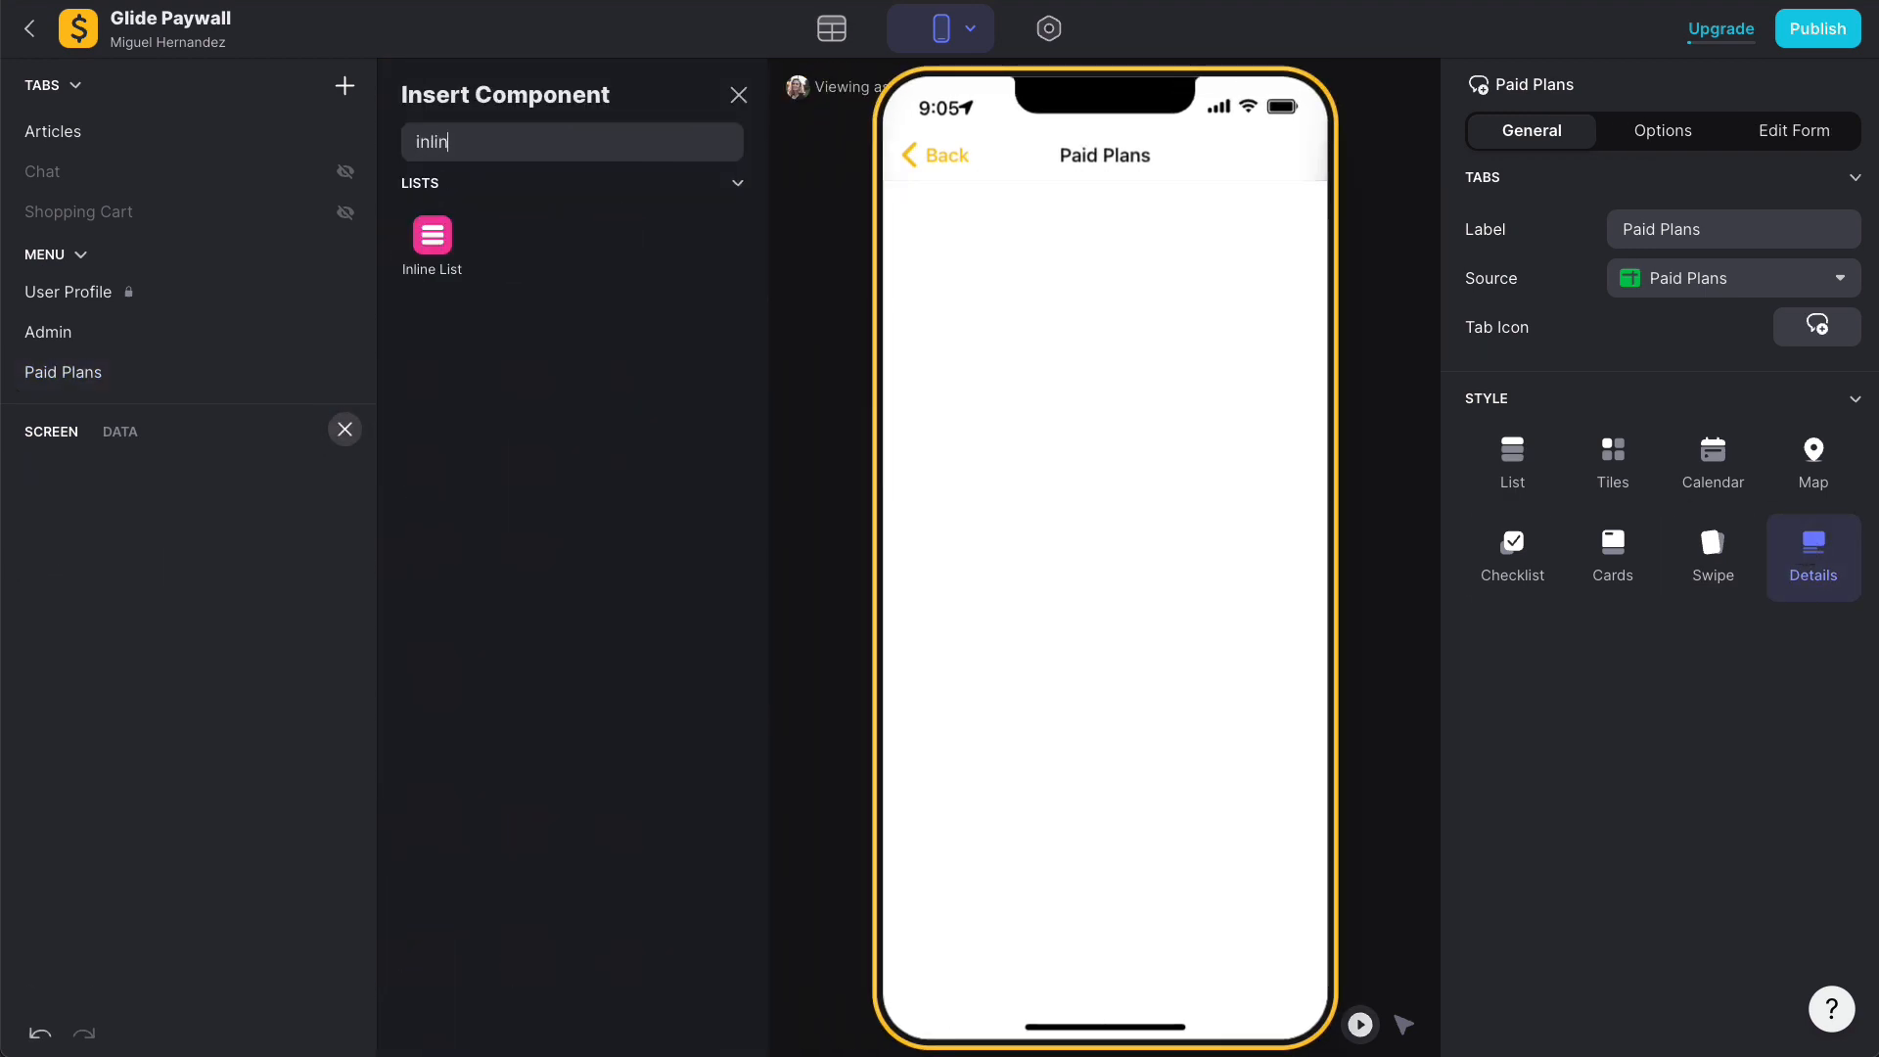
pyautogui.click(436, 249)
pyautogui.click(943, 514)
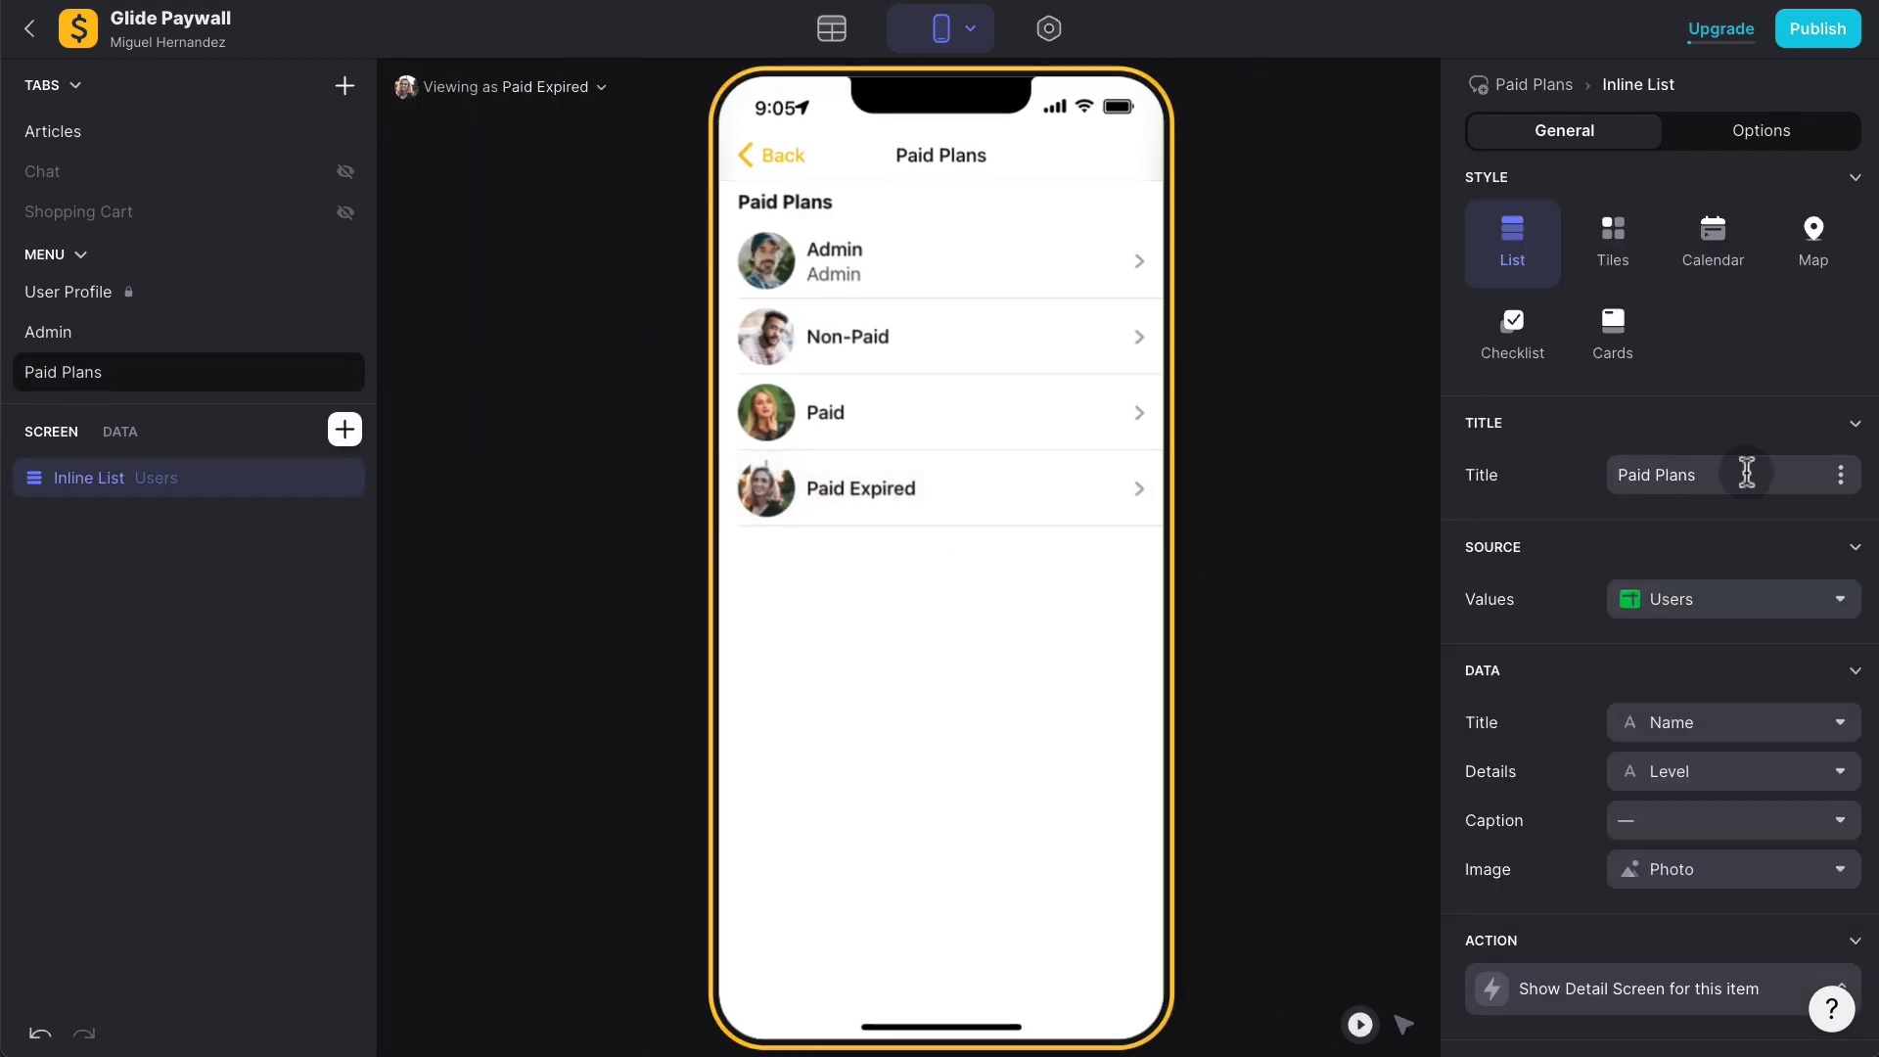
pyautogui.click(1730, 609)
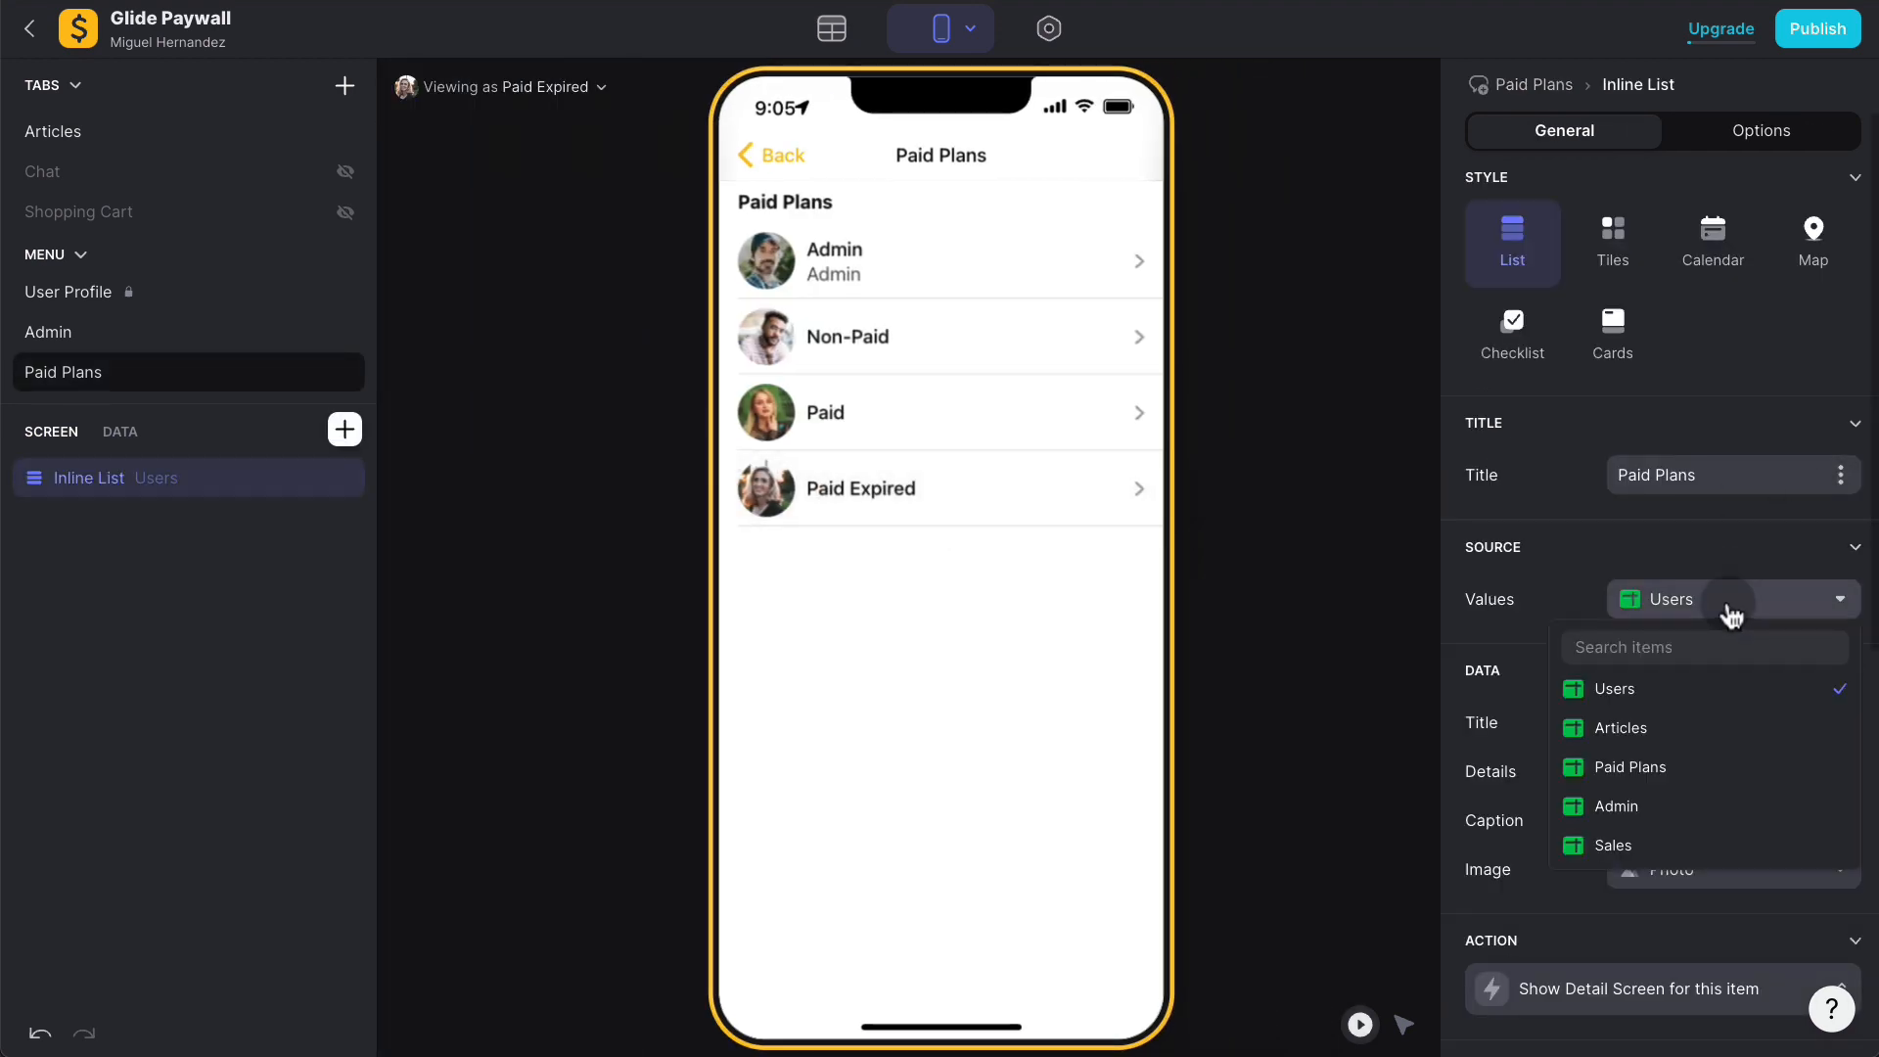
pyautogui.click(1669, 768)
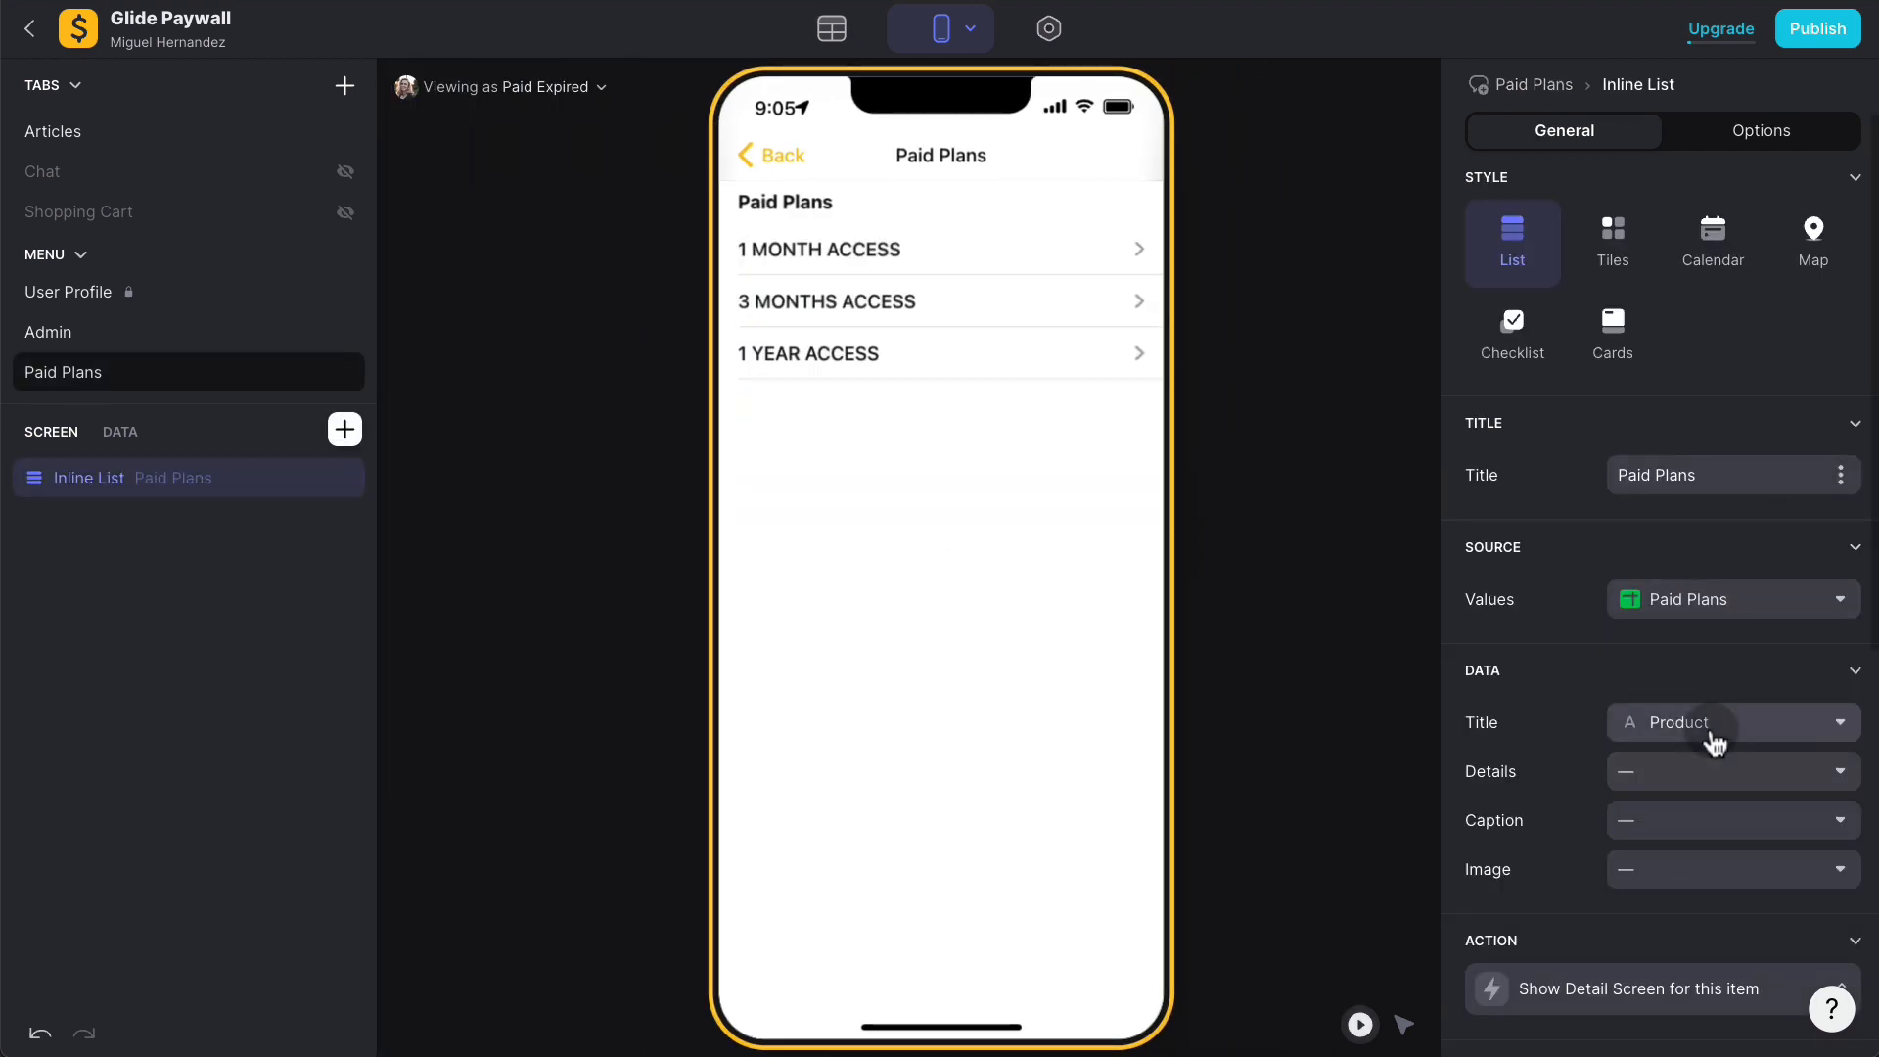
# Step: Show the Details column as the inline list's details and check that the 1 MONTH ACCESS item opens
pyautogui.click(1712, 773)
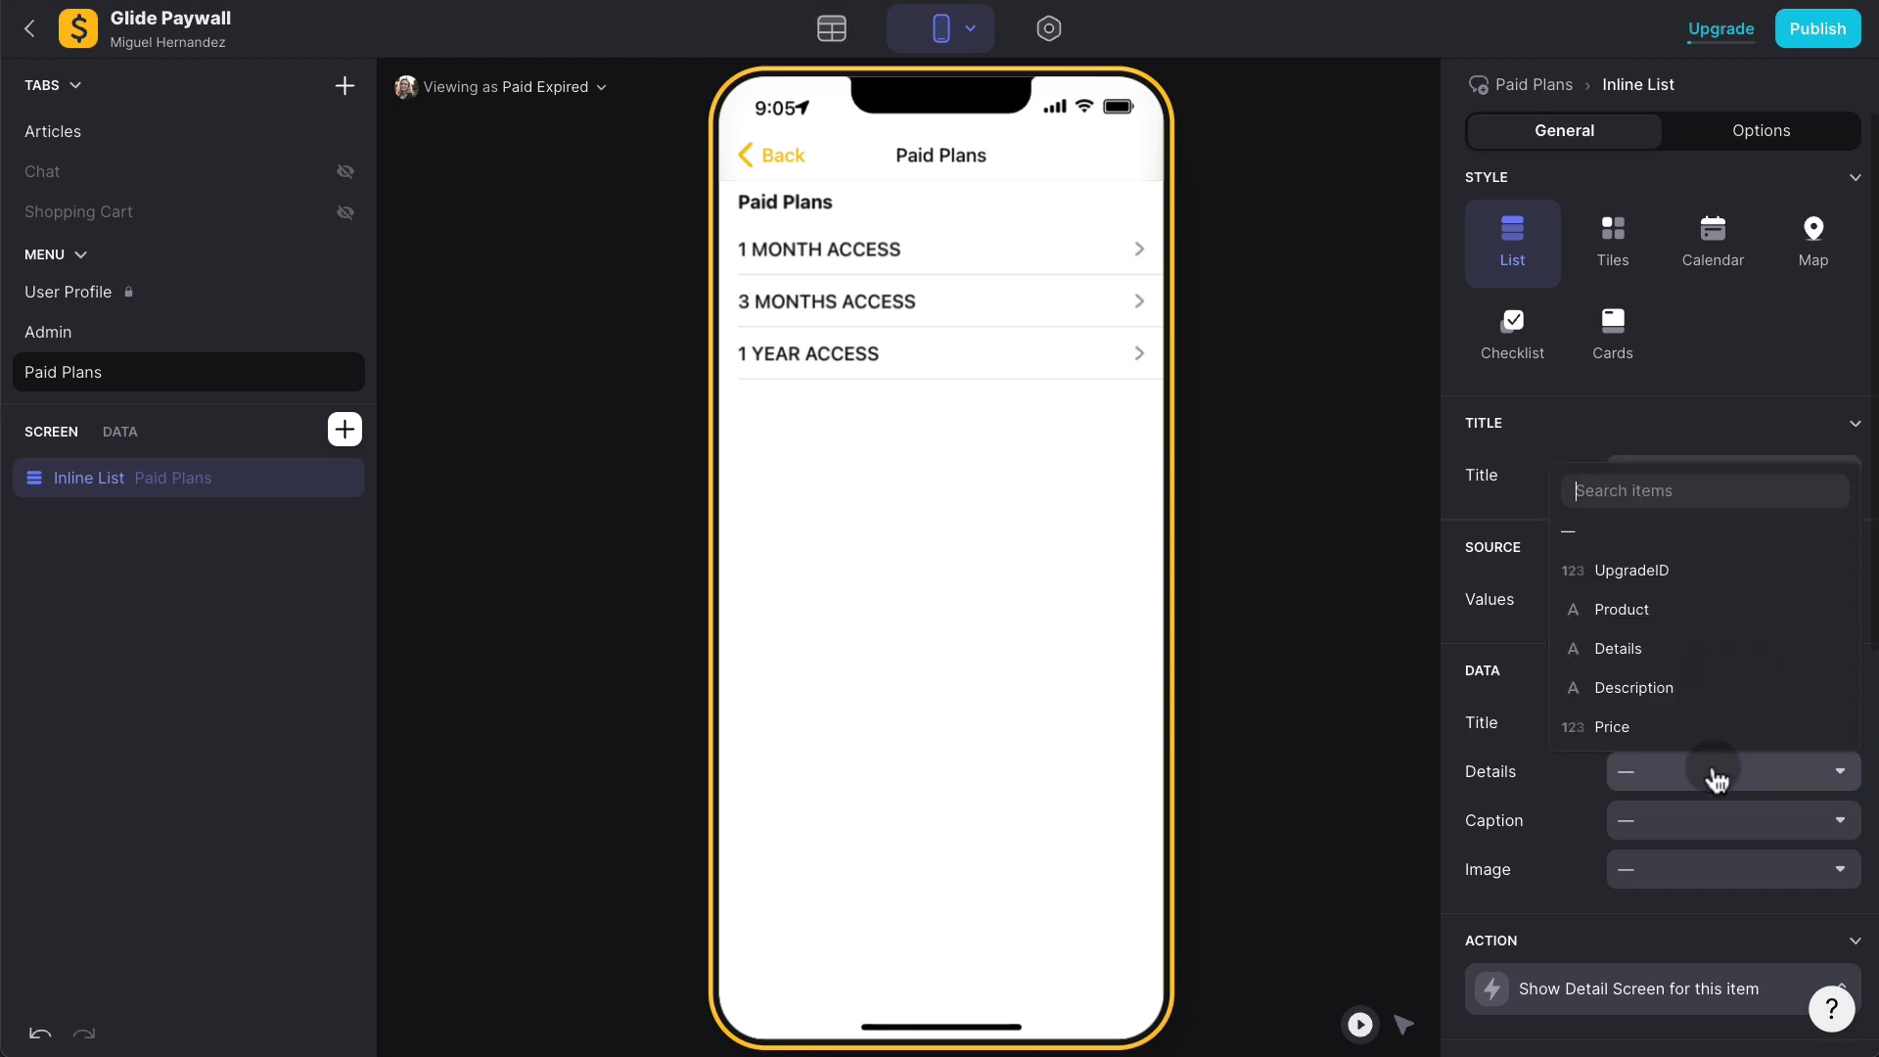
pyautogui.click(1695, 646)
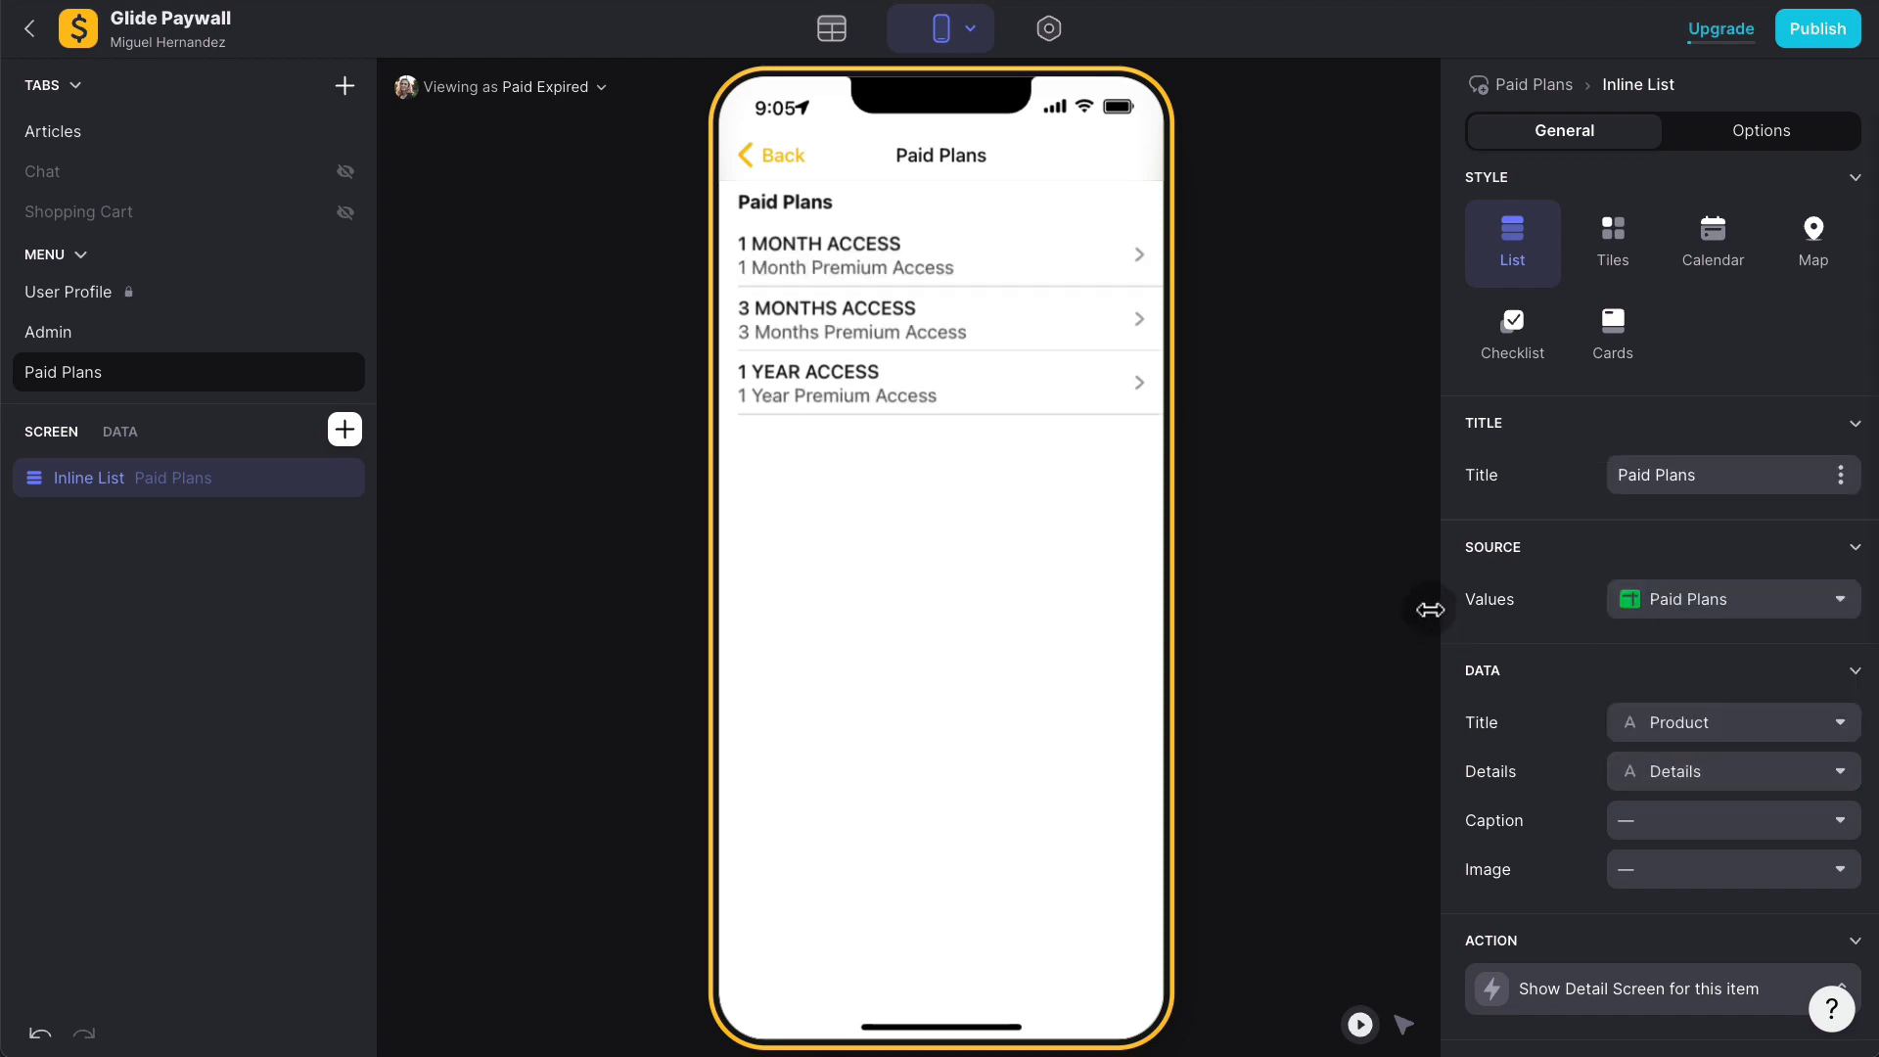
pyautogui.click(867, 272)
pyautogui.click(824, 162)
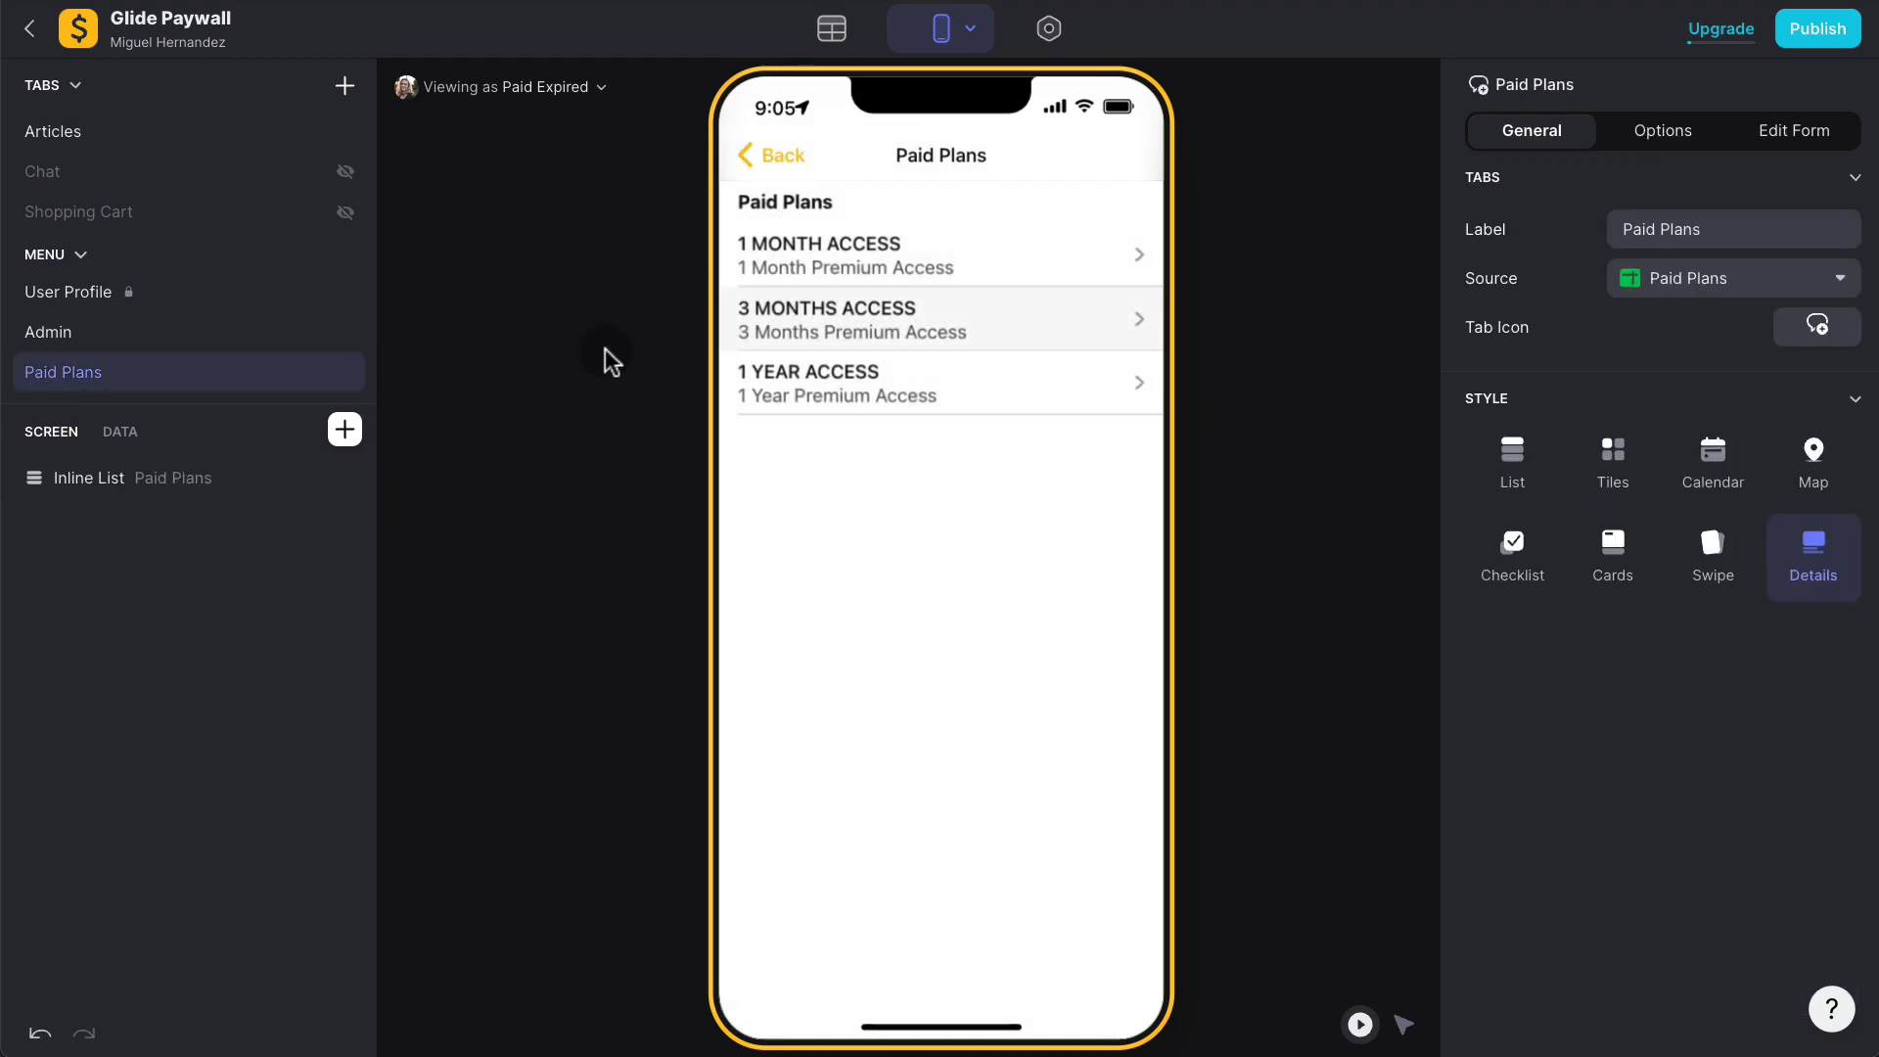
# Step: Add a Hint component to the Paid Plans screen with Danger mood and centered alignment
pyautogui.click(344, 430)
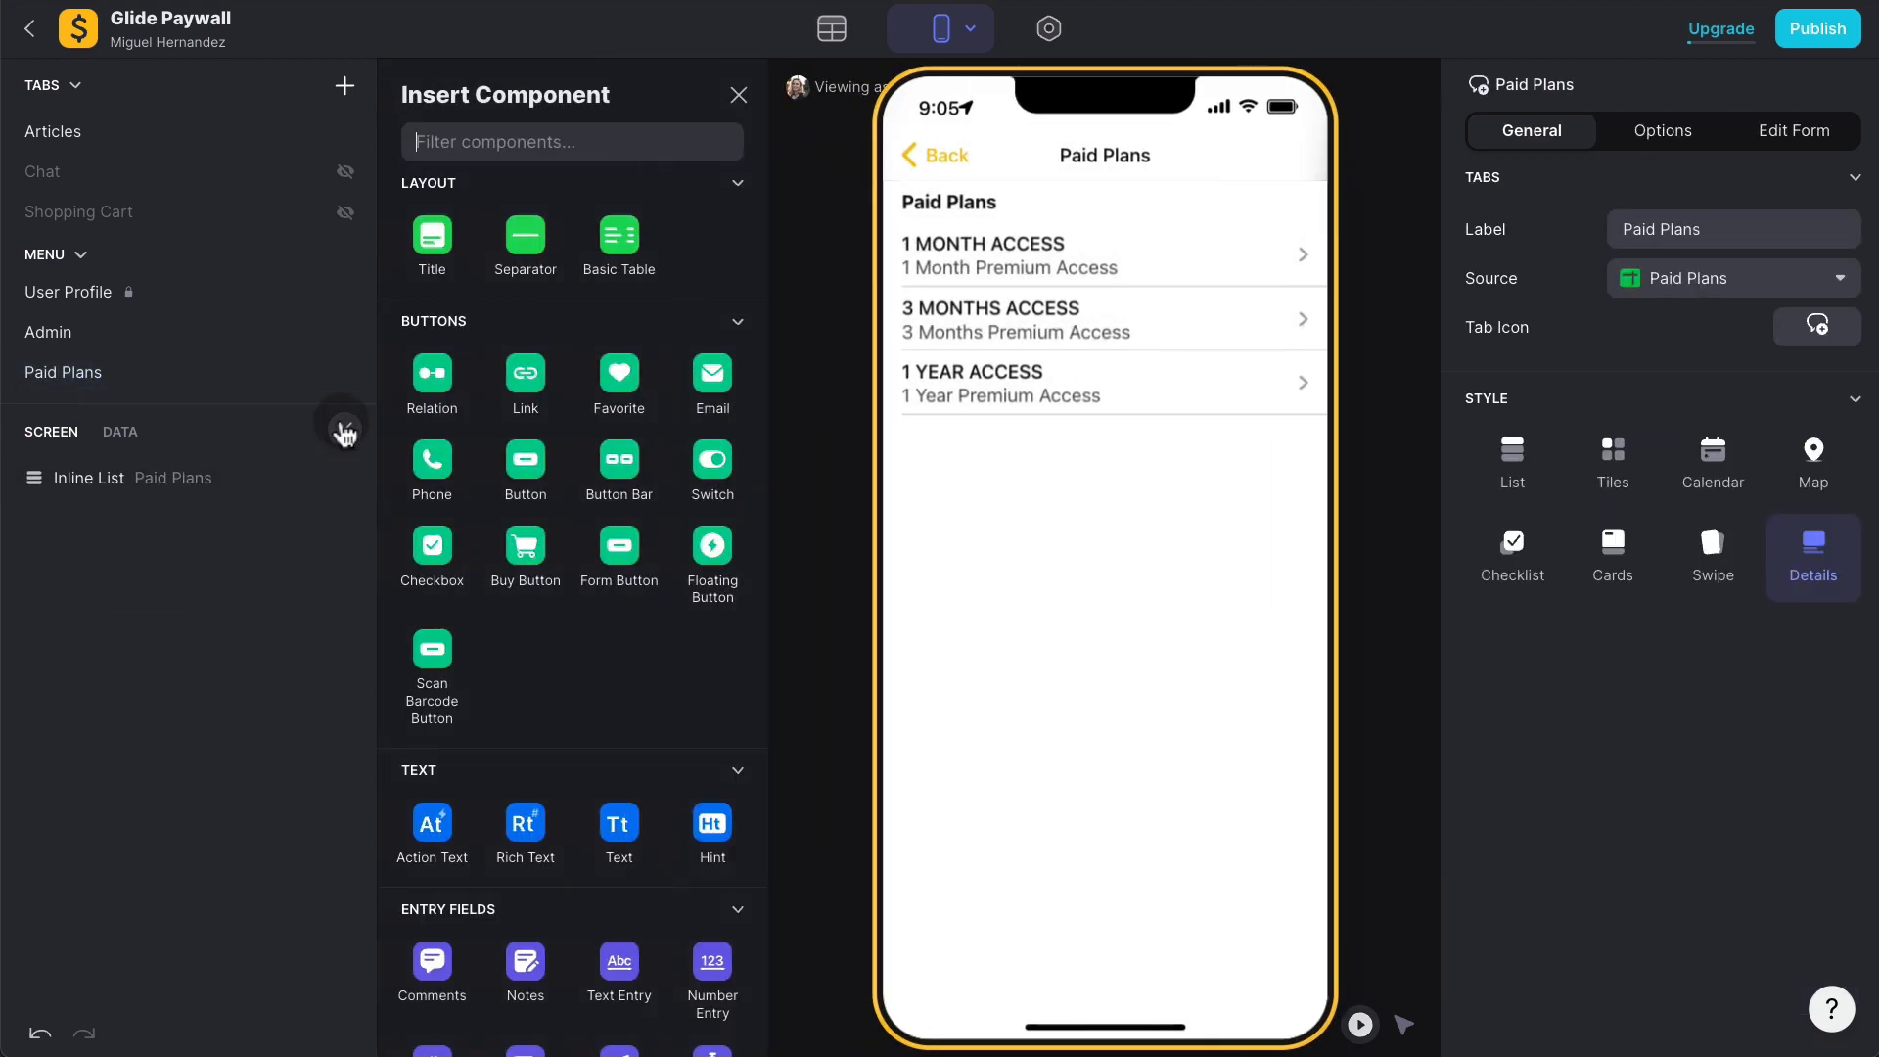
pyautogui.write('hint')
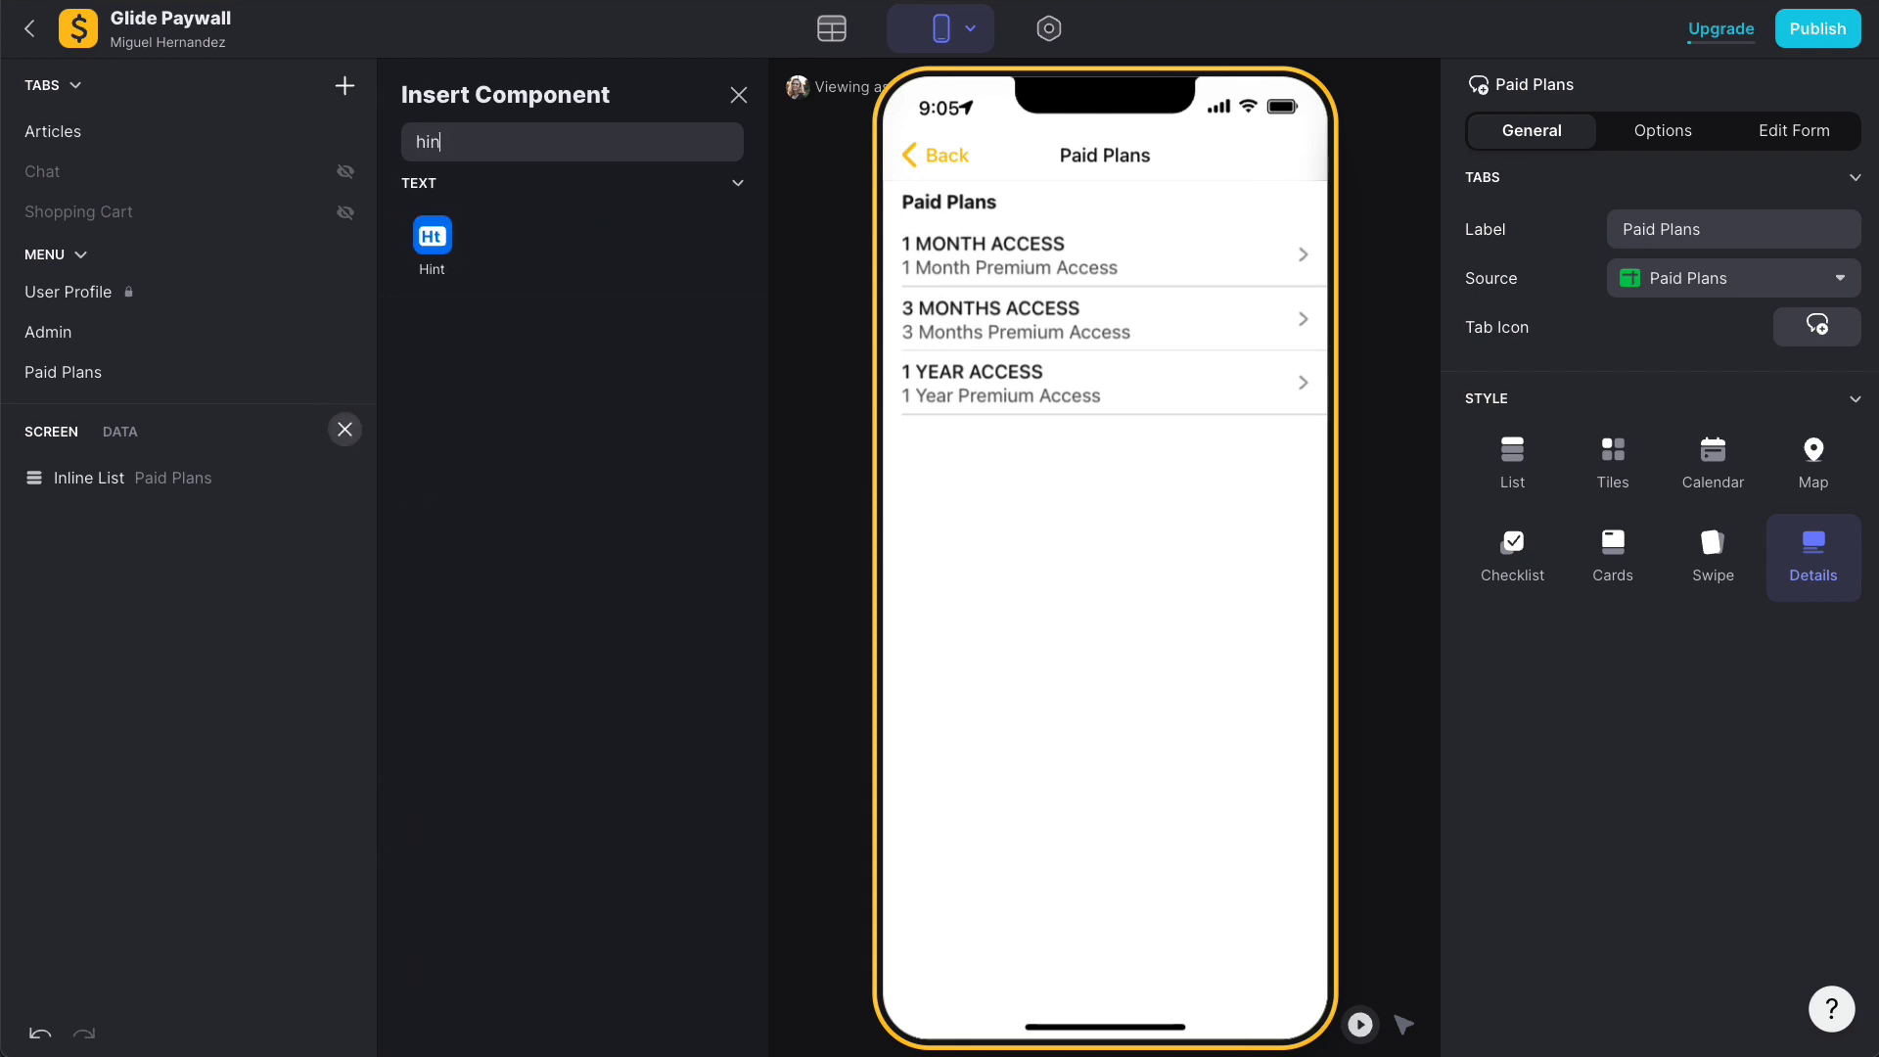
pyautogui.moveTo(432, 243); pyautogui.dragTo(729, 438)
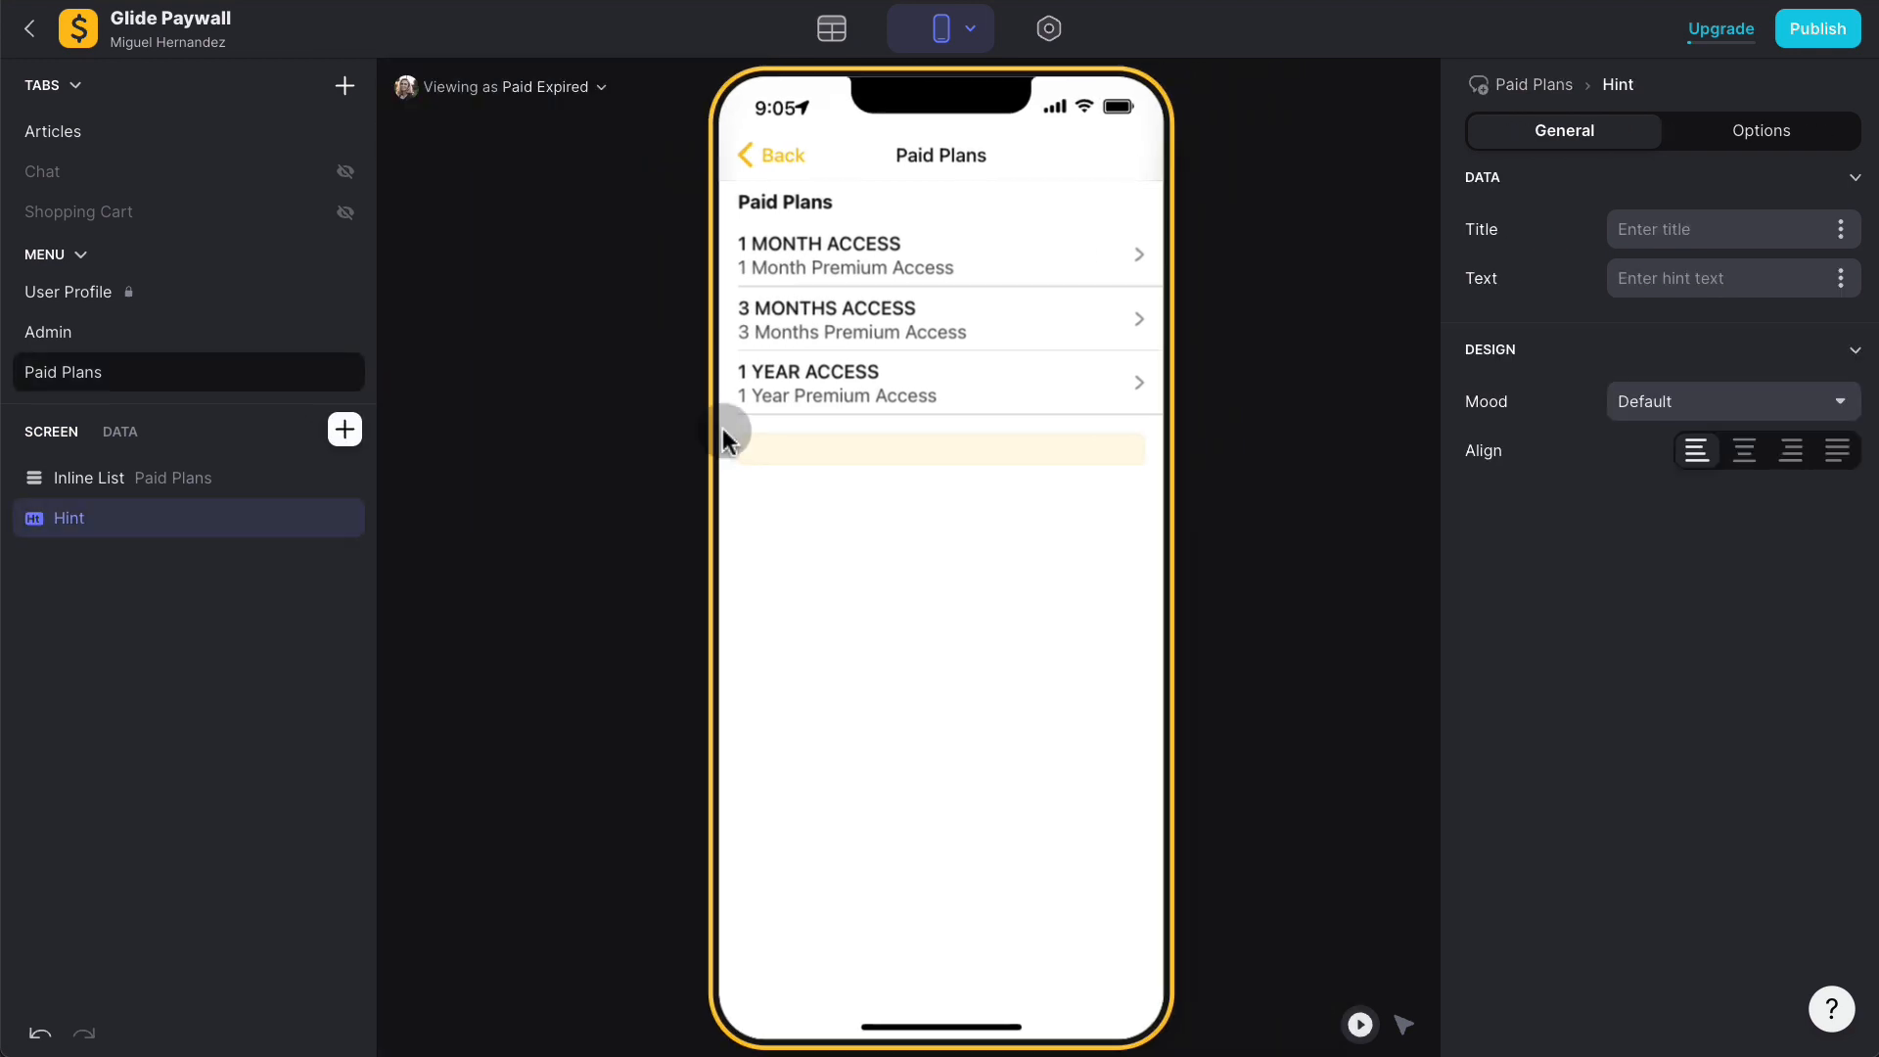
pyautogui.click(1720, 402)
pyautogui.click(1627, 641)
pyautogui.click(1744, 454)
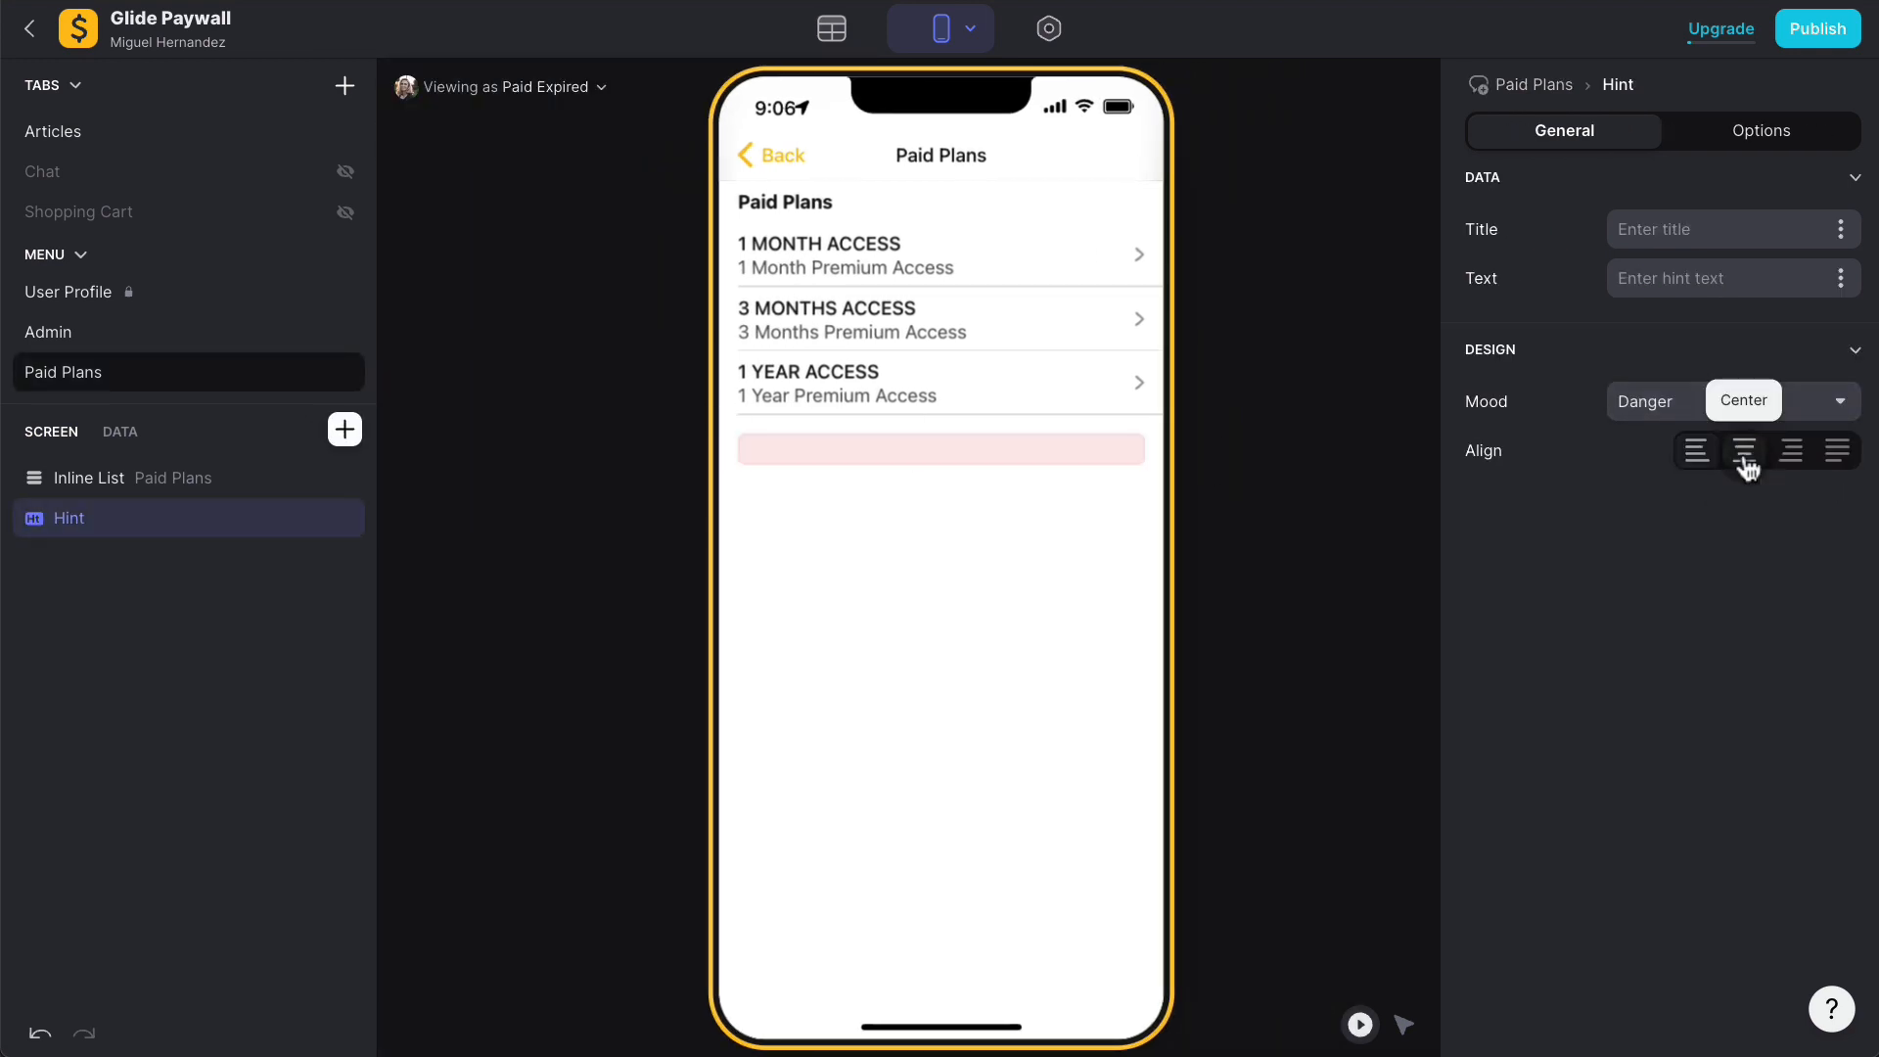
# Step: Title the hint "PLAN EXPIRED!" and move it above the inline list
pyautogui.click(1712, 225)
pyautogui.write('Pl')
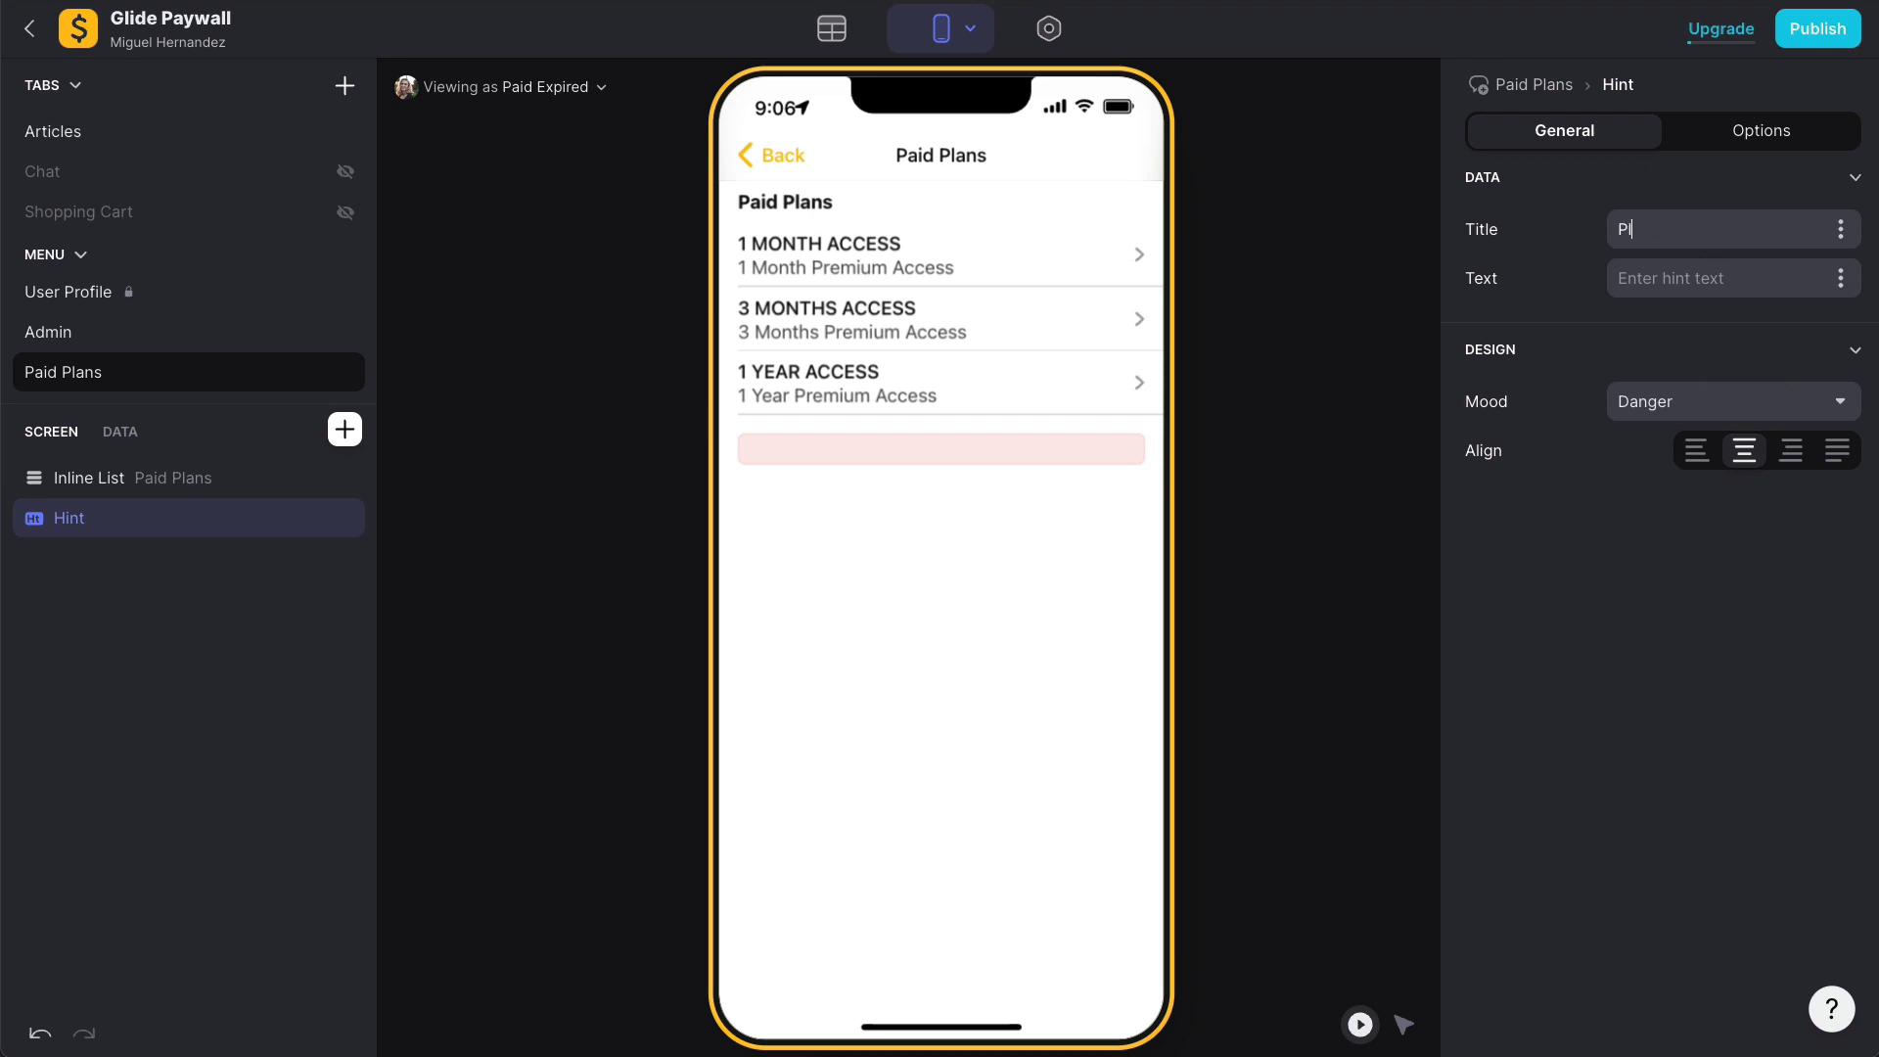
pyautogui.write('AN EXPIRED!')
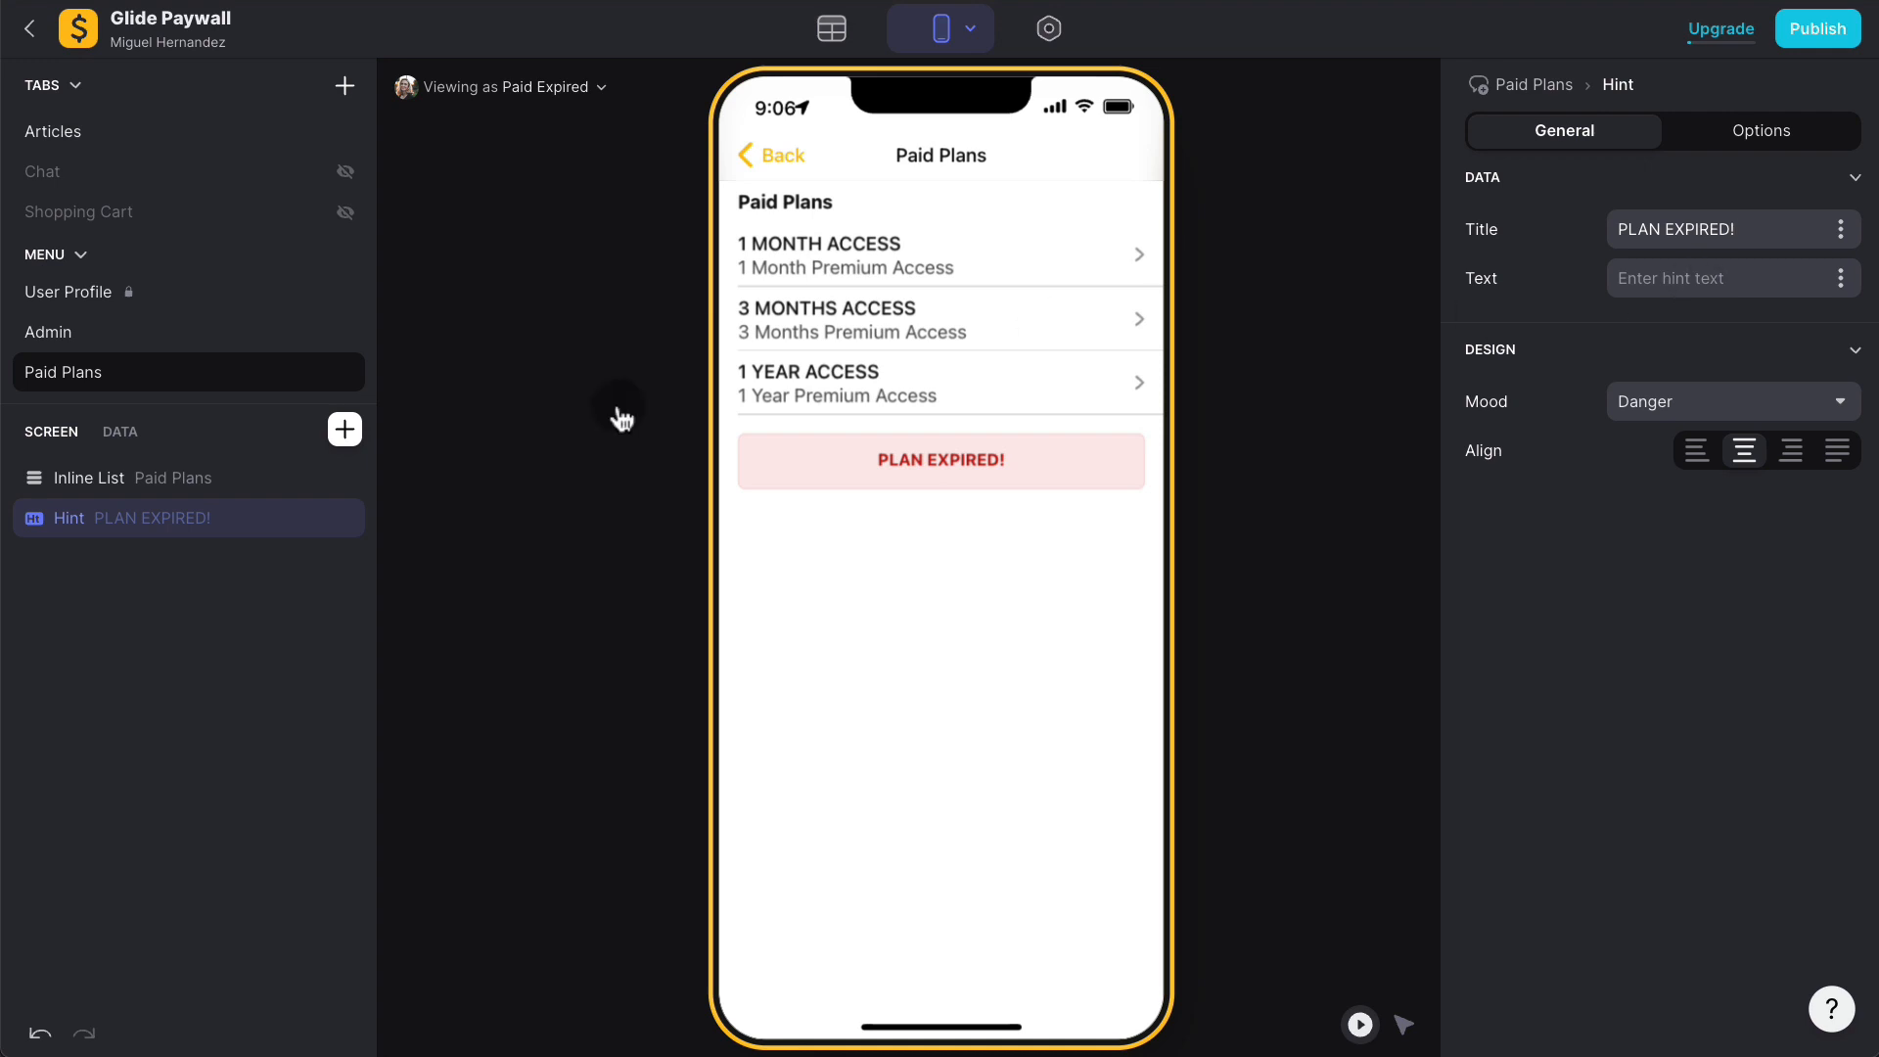
pyautogui.moveTo(126, 518); pyautogui.dragTo(128, 472)
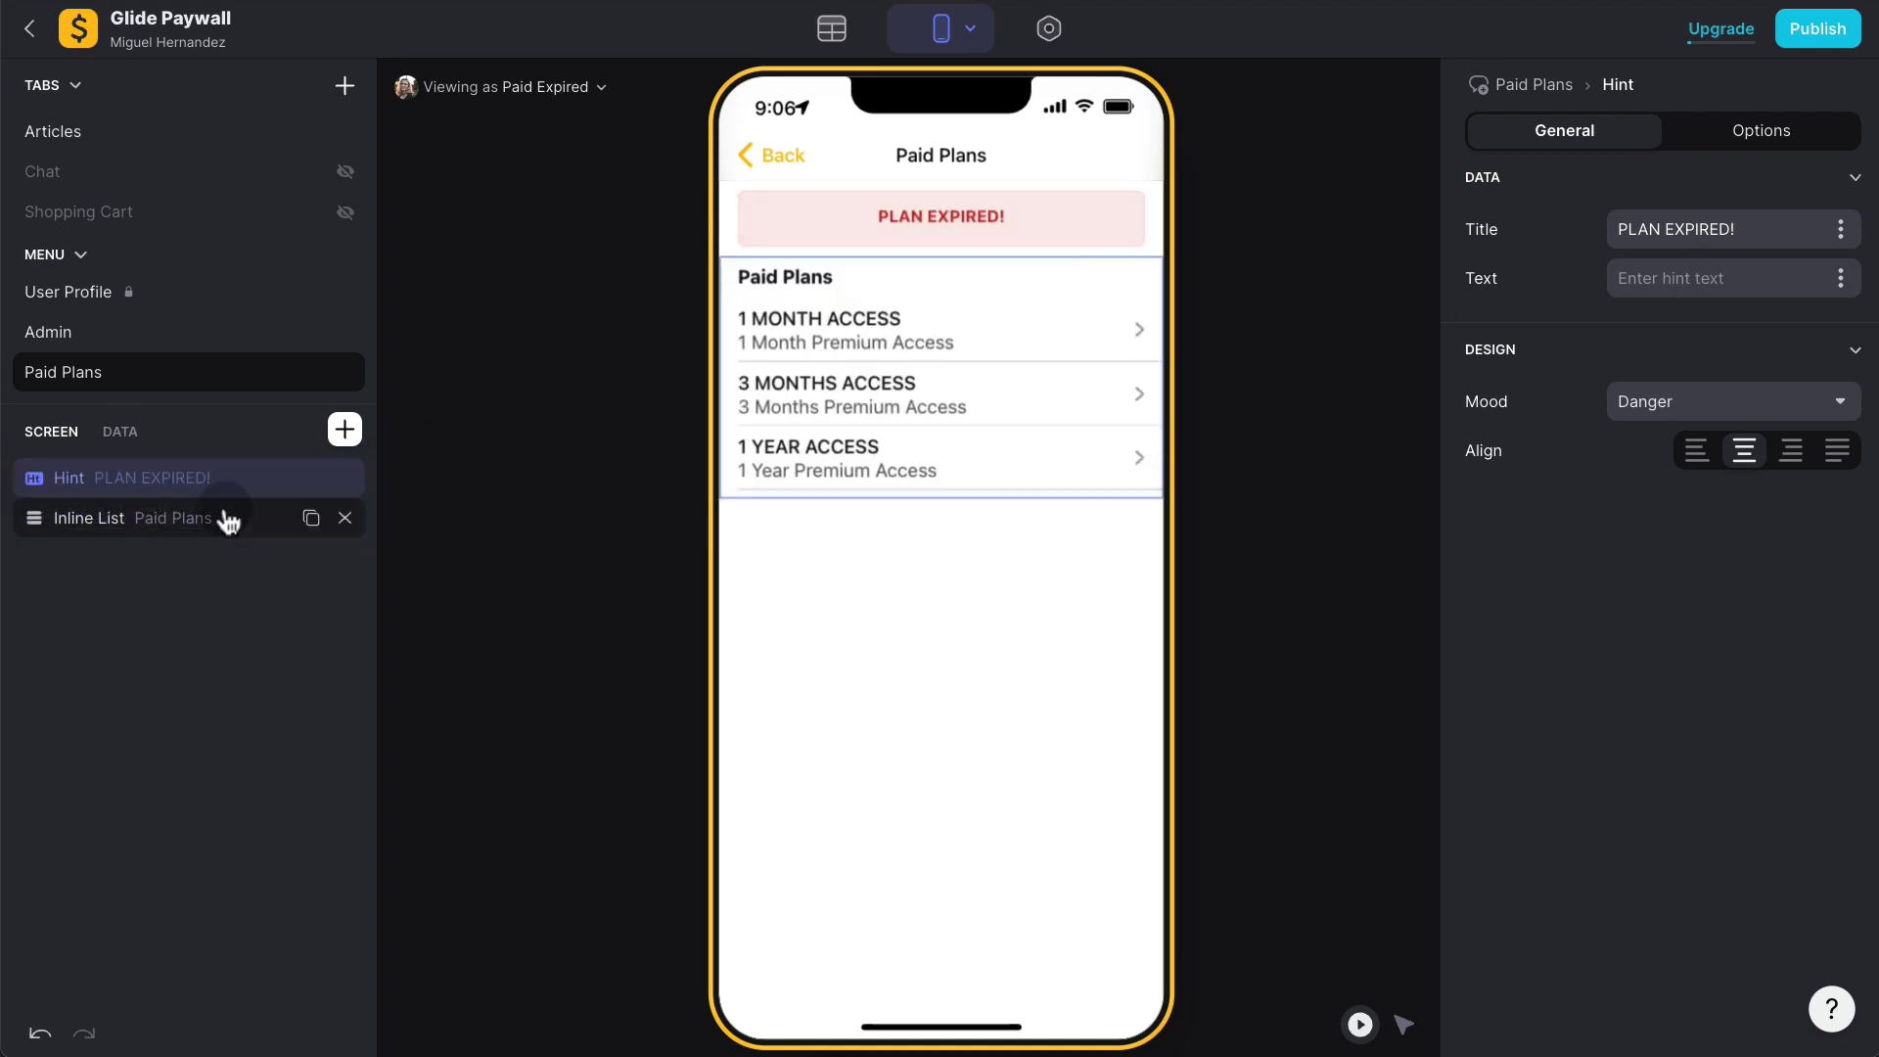
# Step: Set the hint's text to the Plan Expiry Date from the User Profile
pyautogui.click(1841, 279)
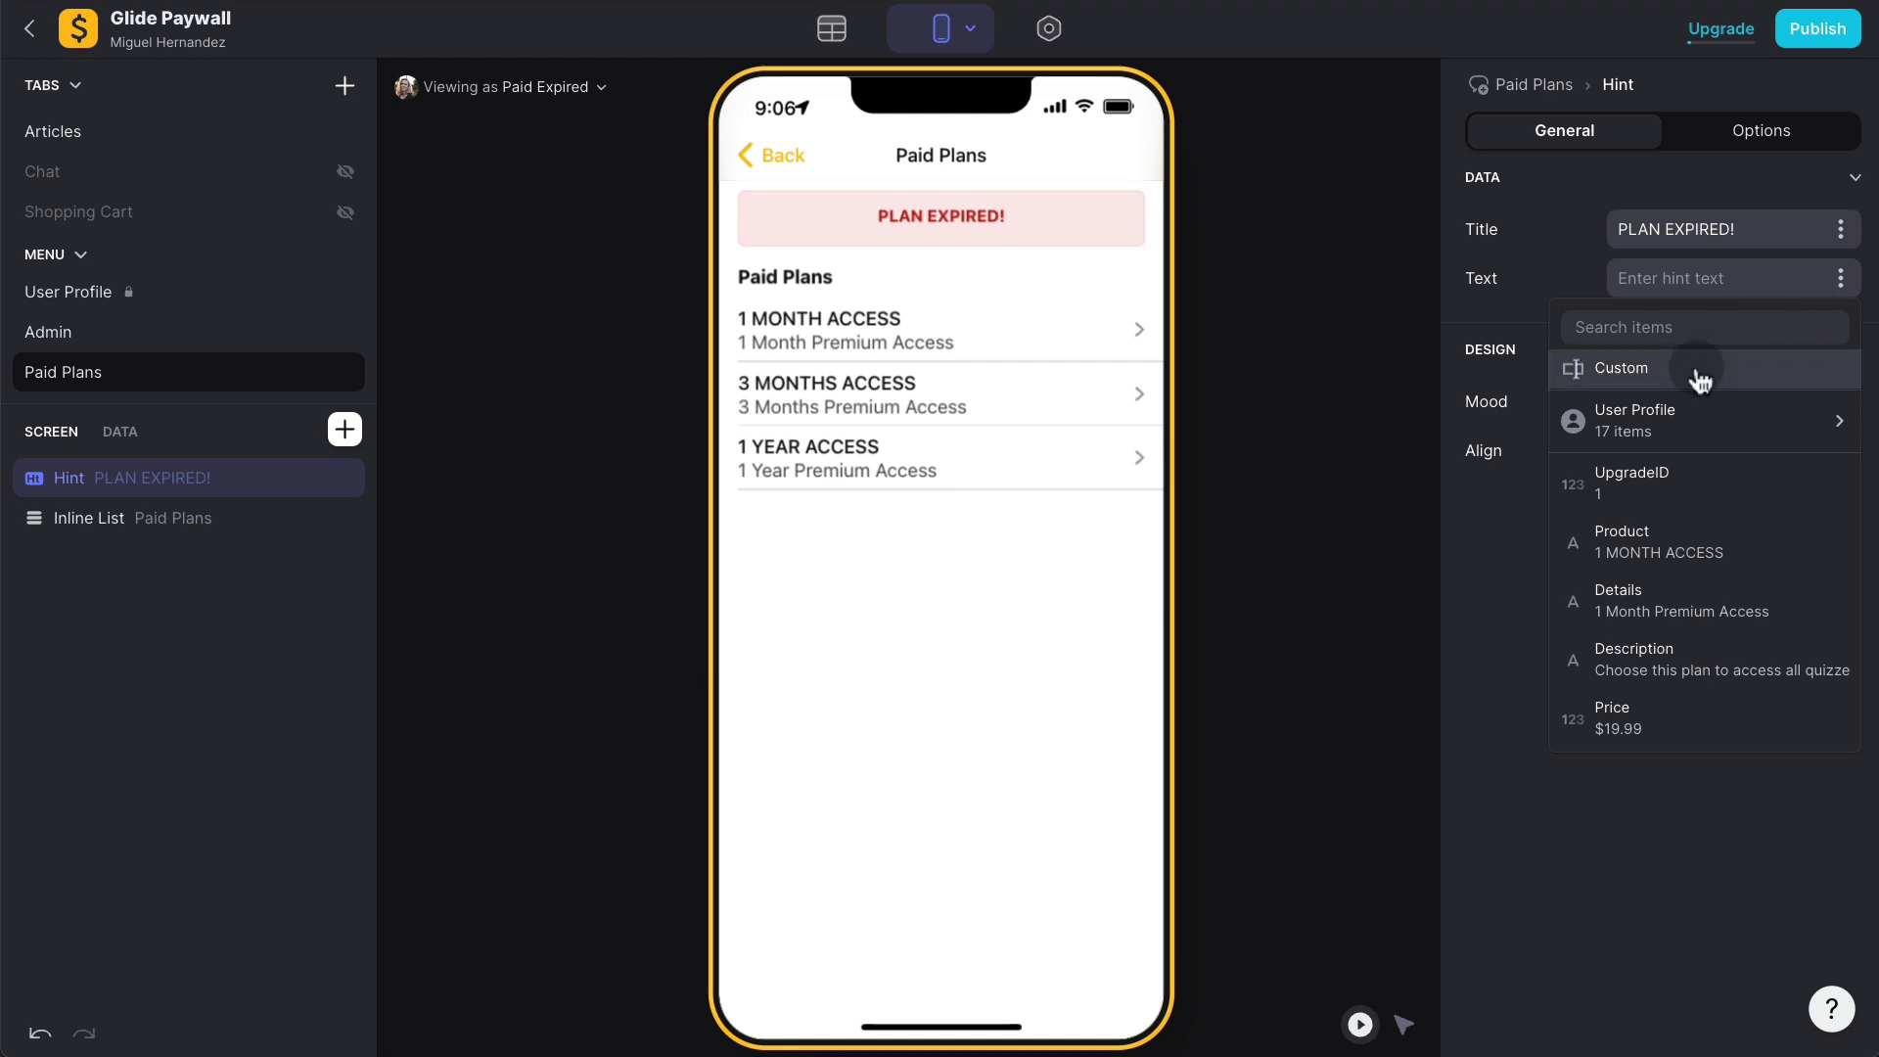
pyautogui.moveTo(1678, 420)
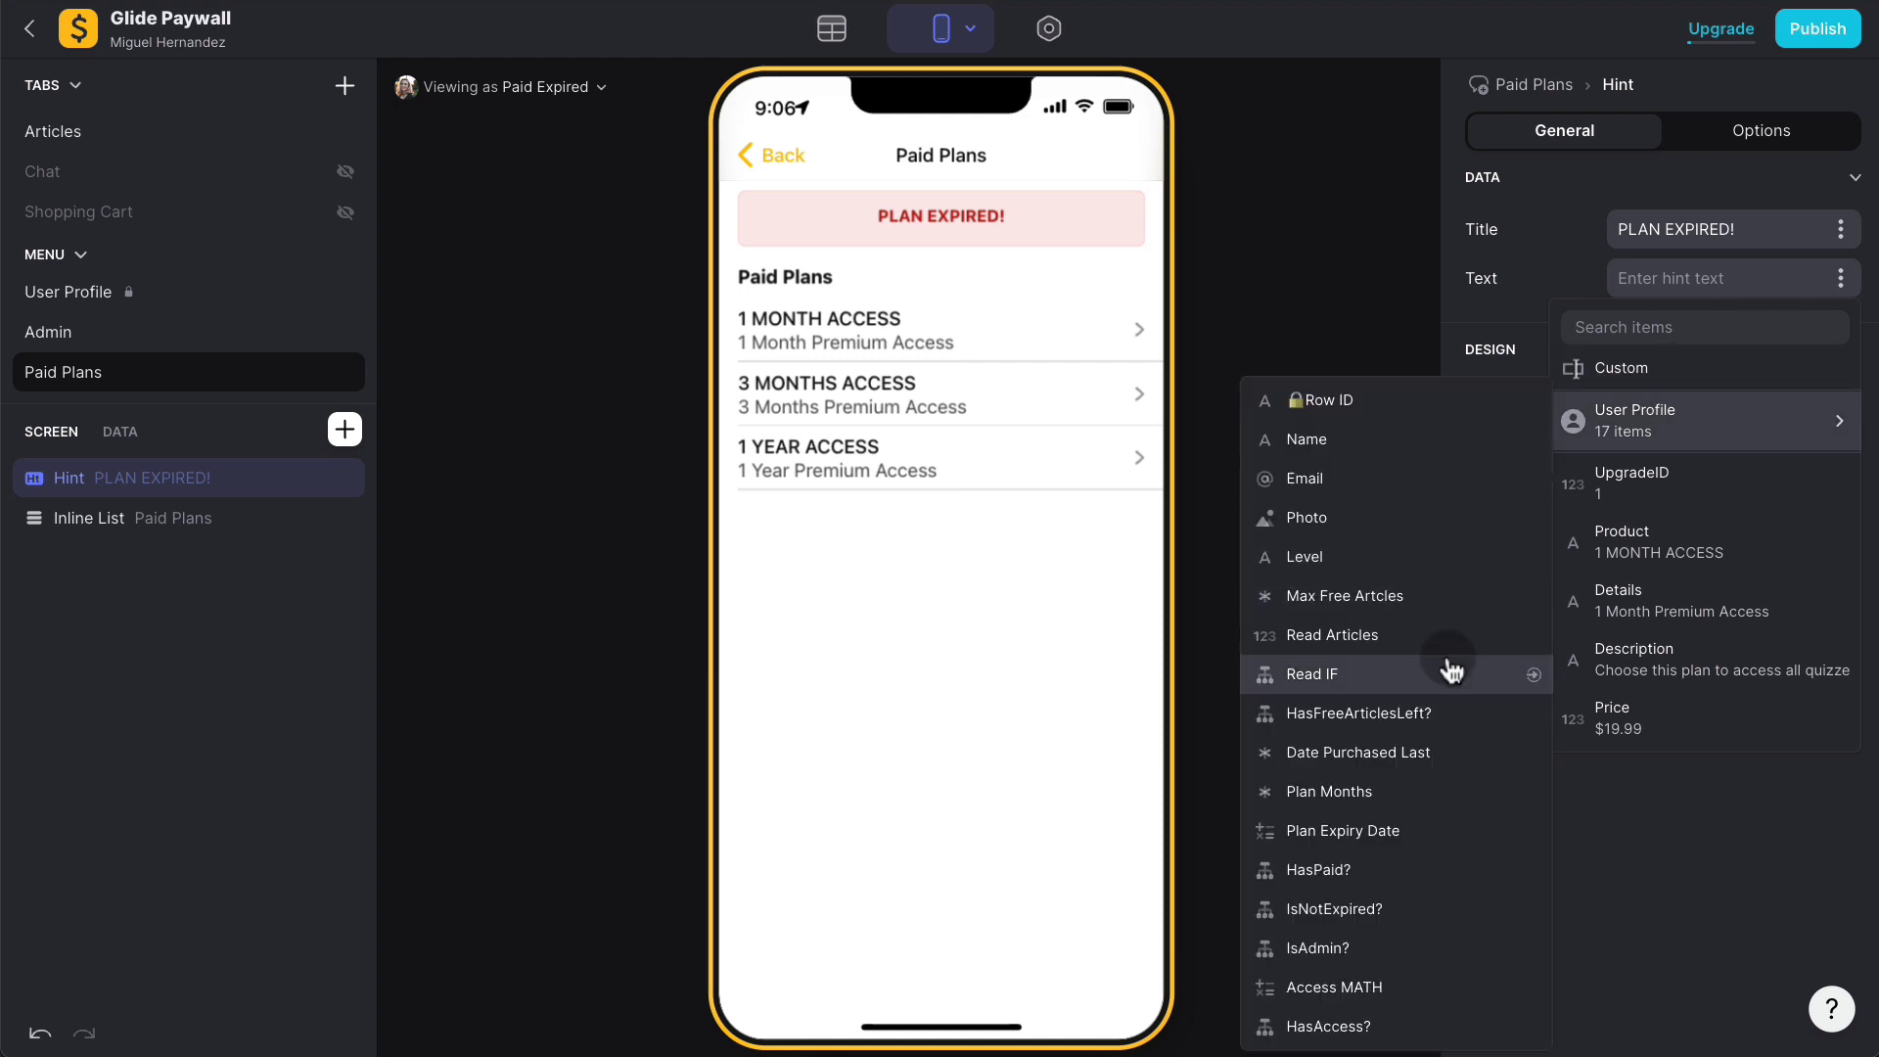
pyautogui.click(1371, 830)
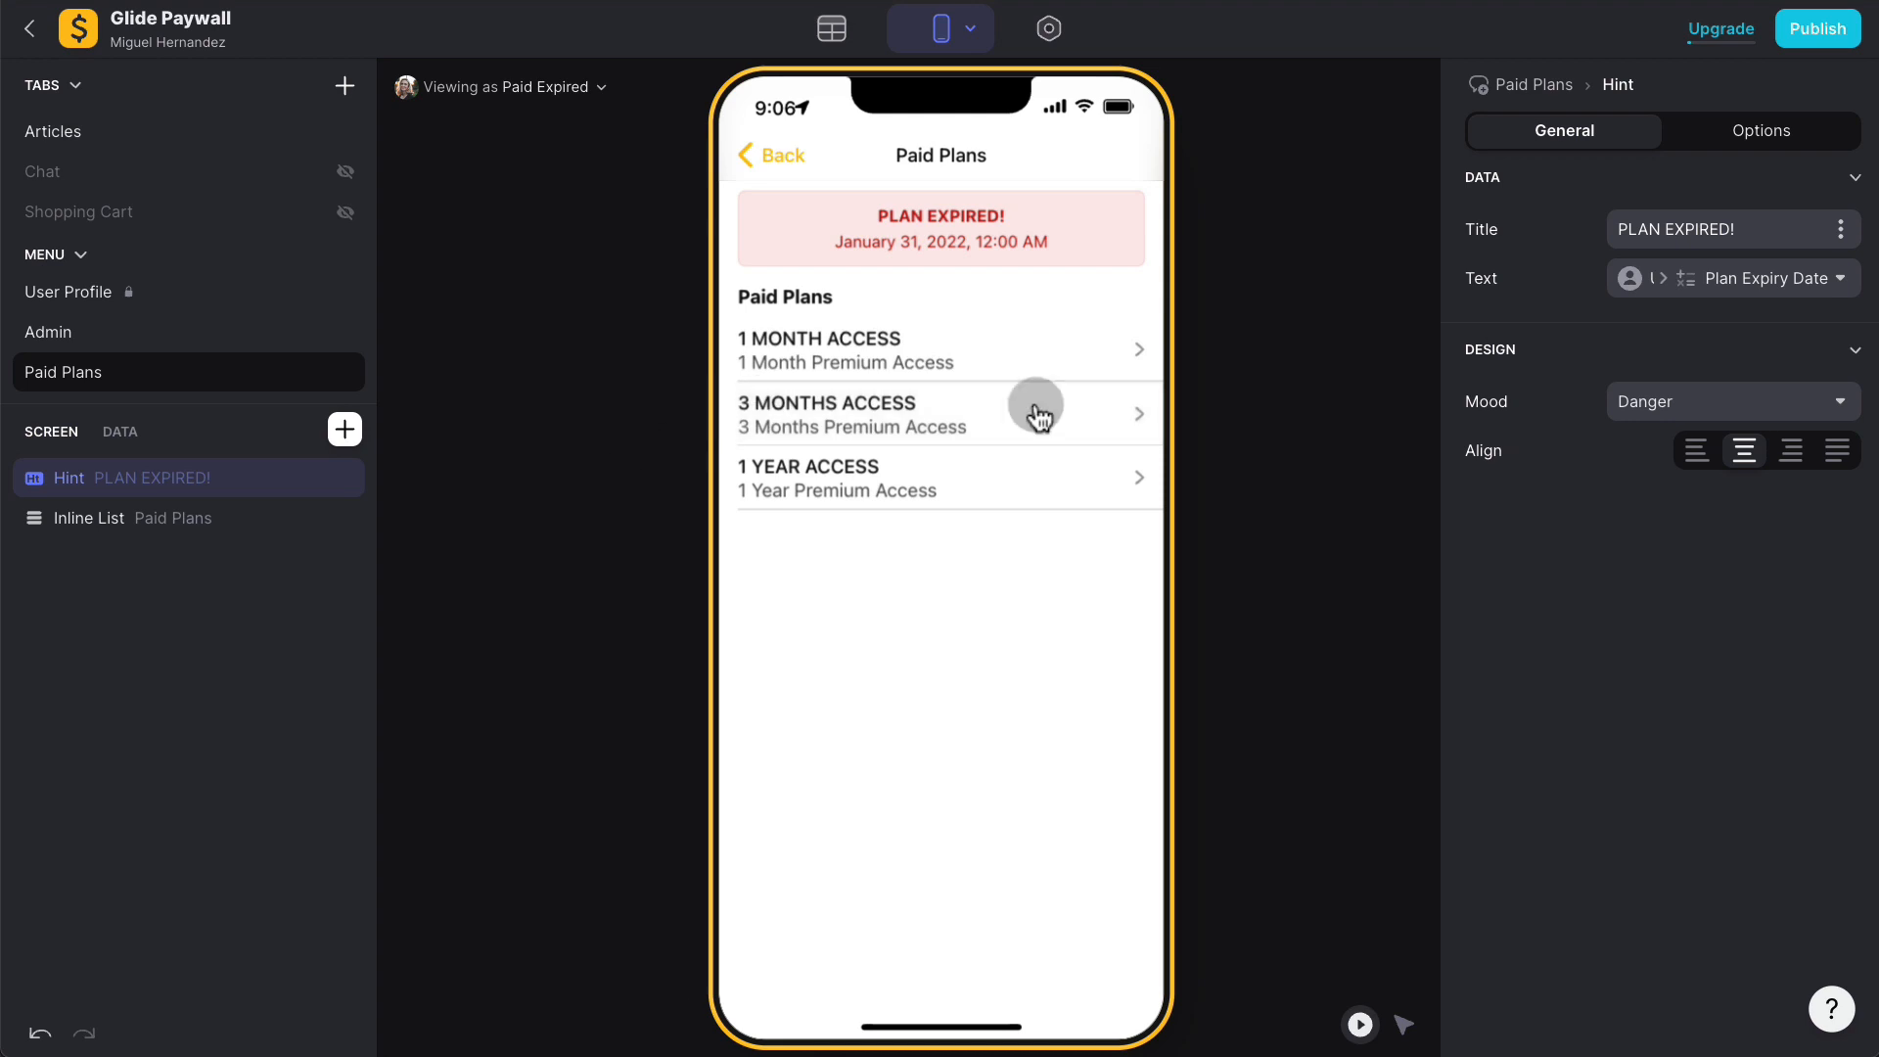
# Step: Add a visibility condition to the hint so it shows when the User Profile's HasPaid? equals 1
pyautogui.click(1772, 145)
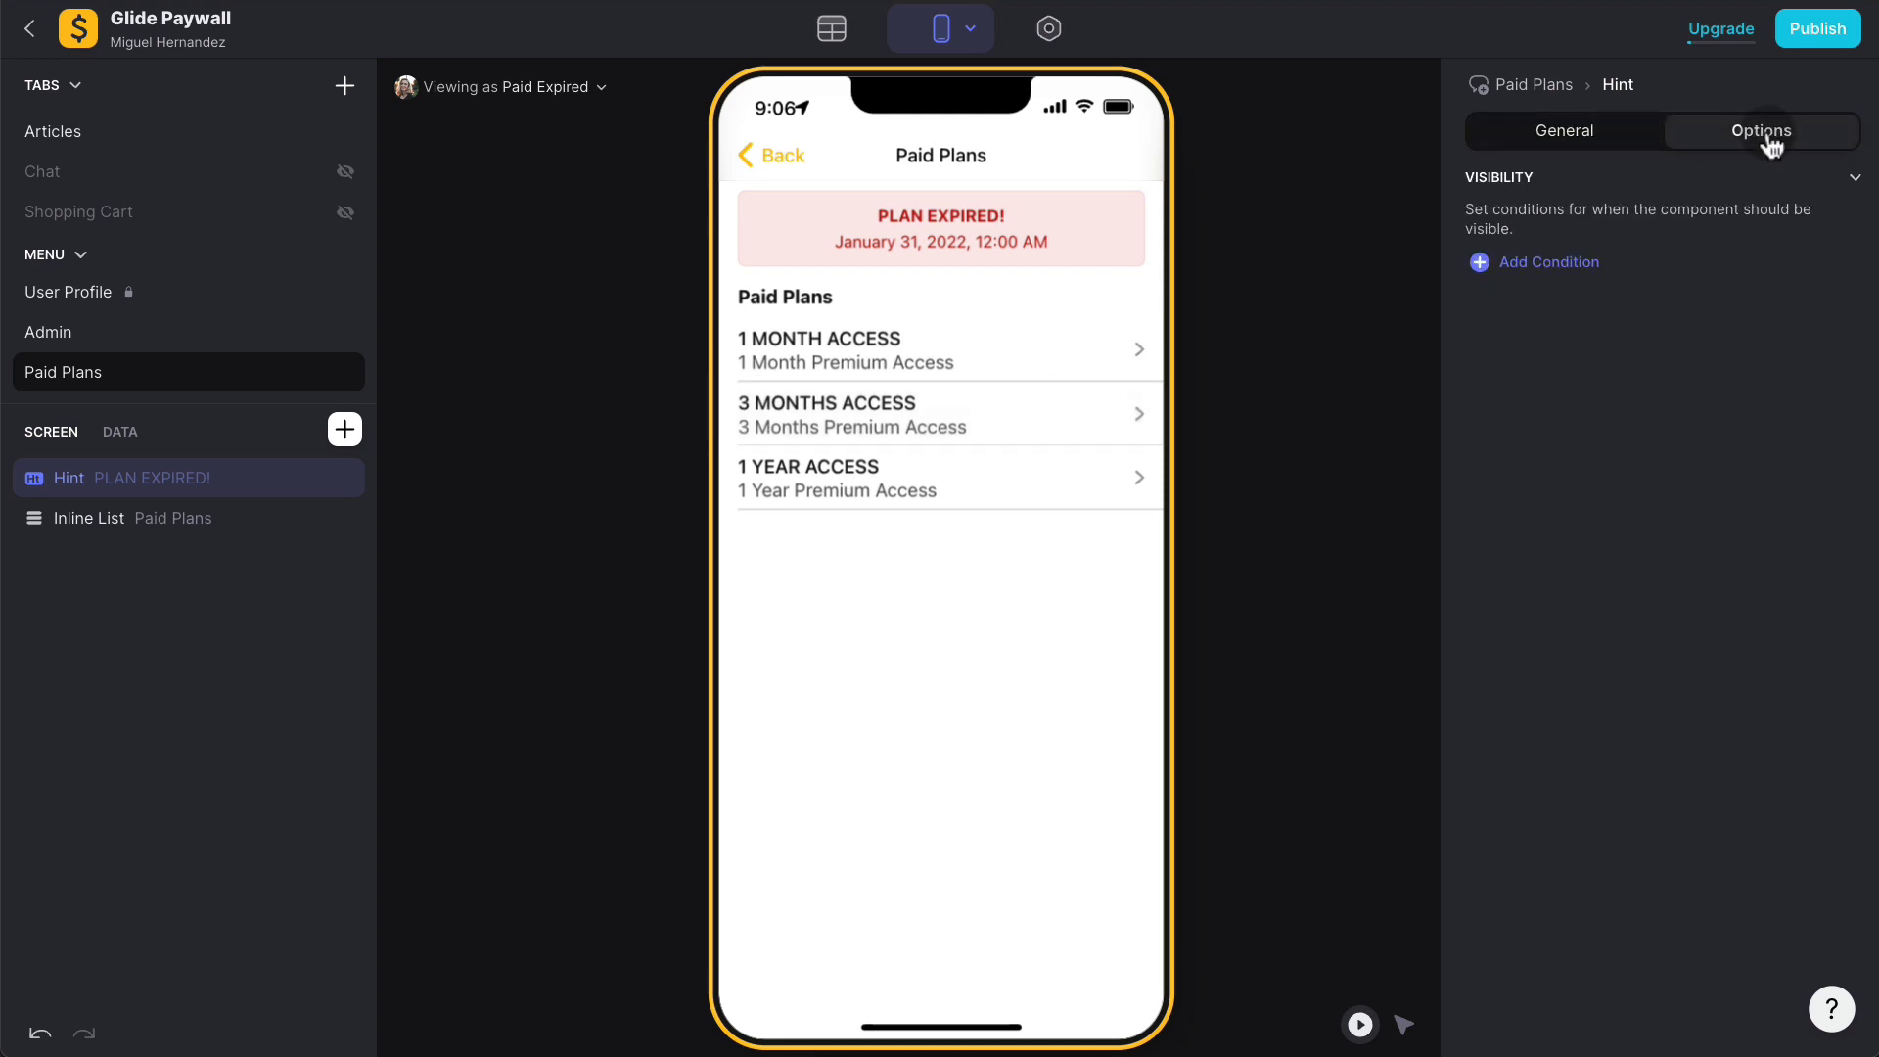
pyautogui.click(1582, 265)
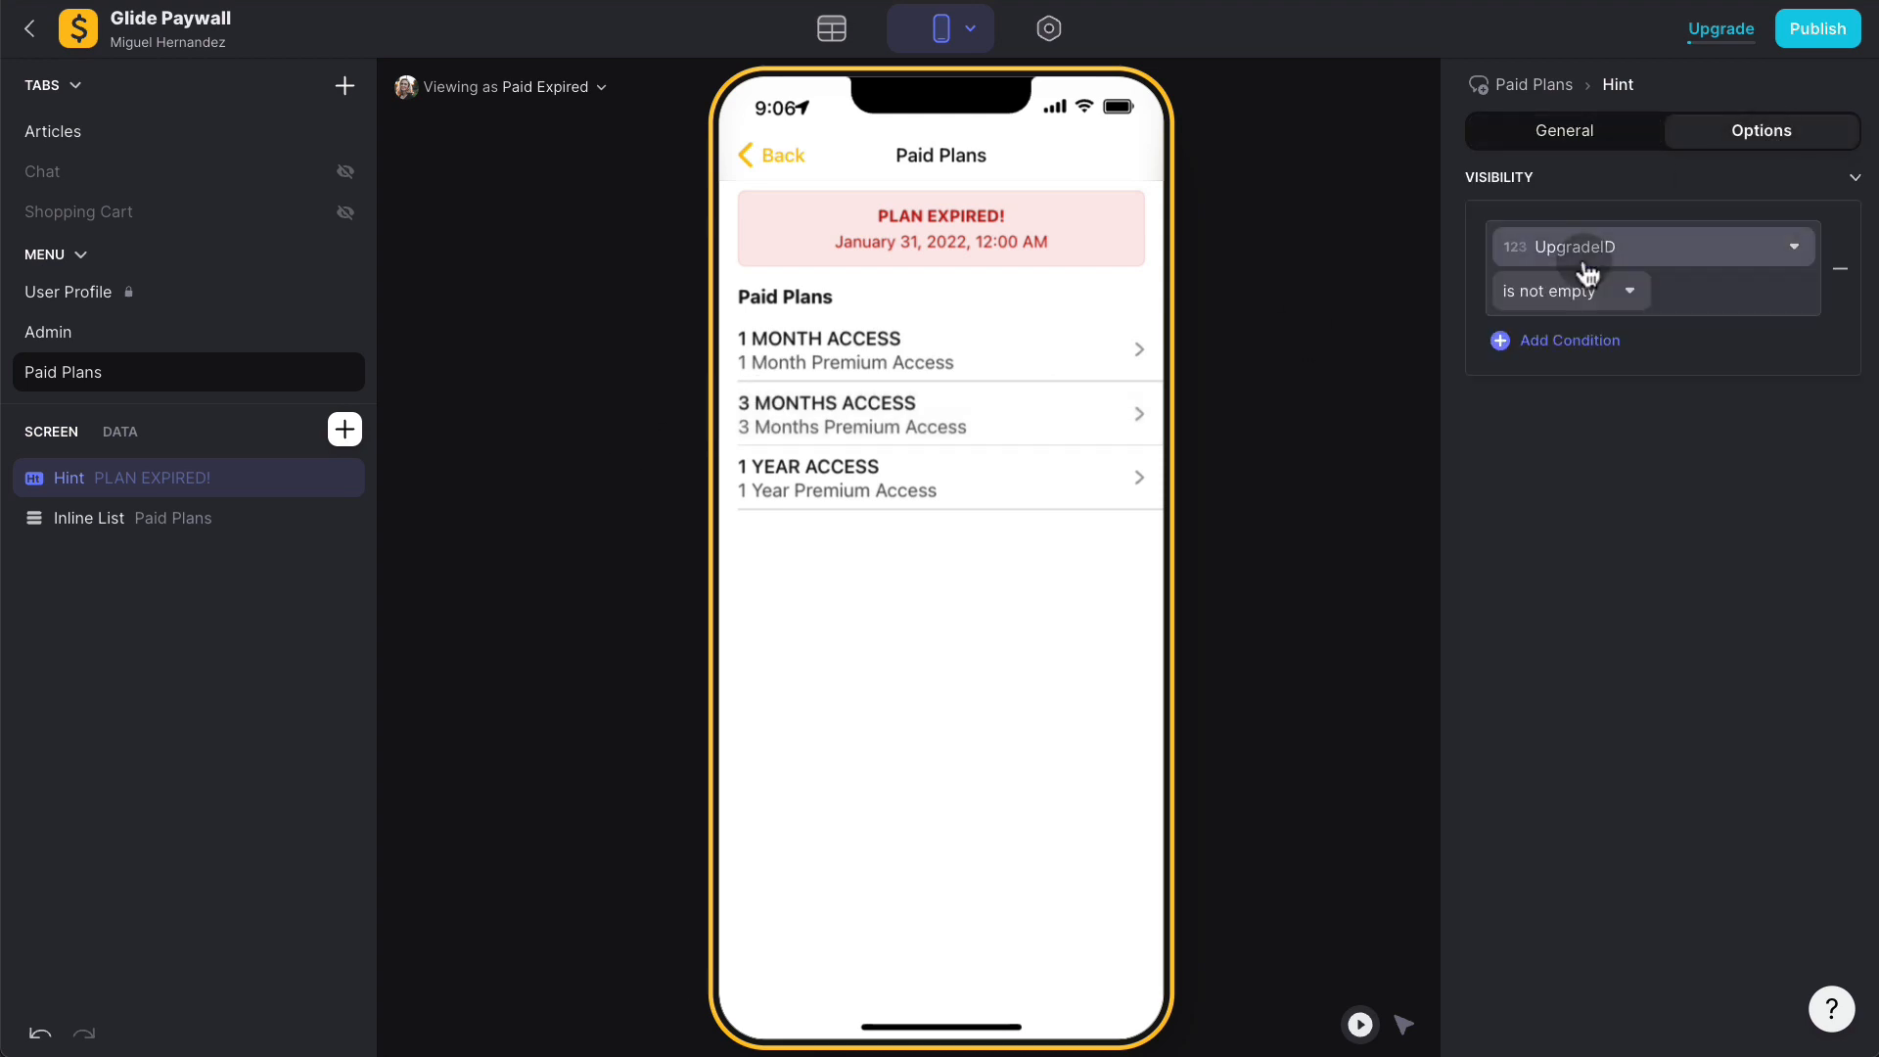
pyautogui.click(1634, 246)
pyautogui.moveTo(1595, 338)
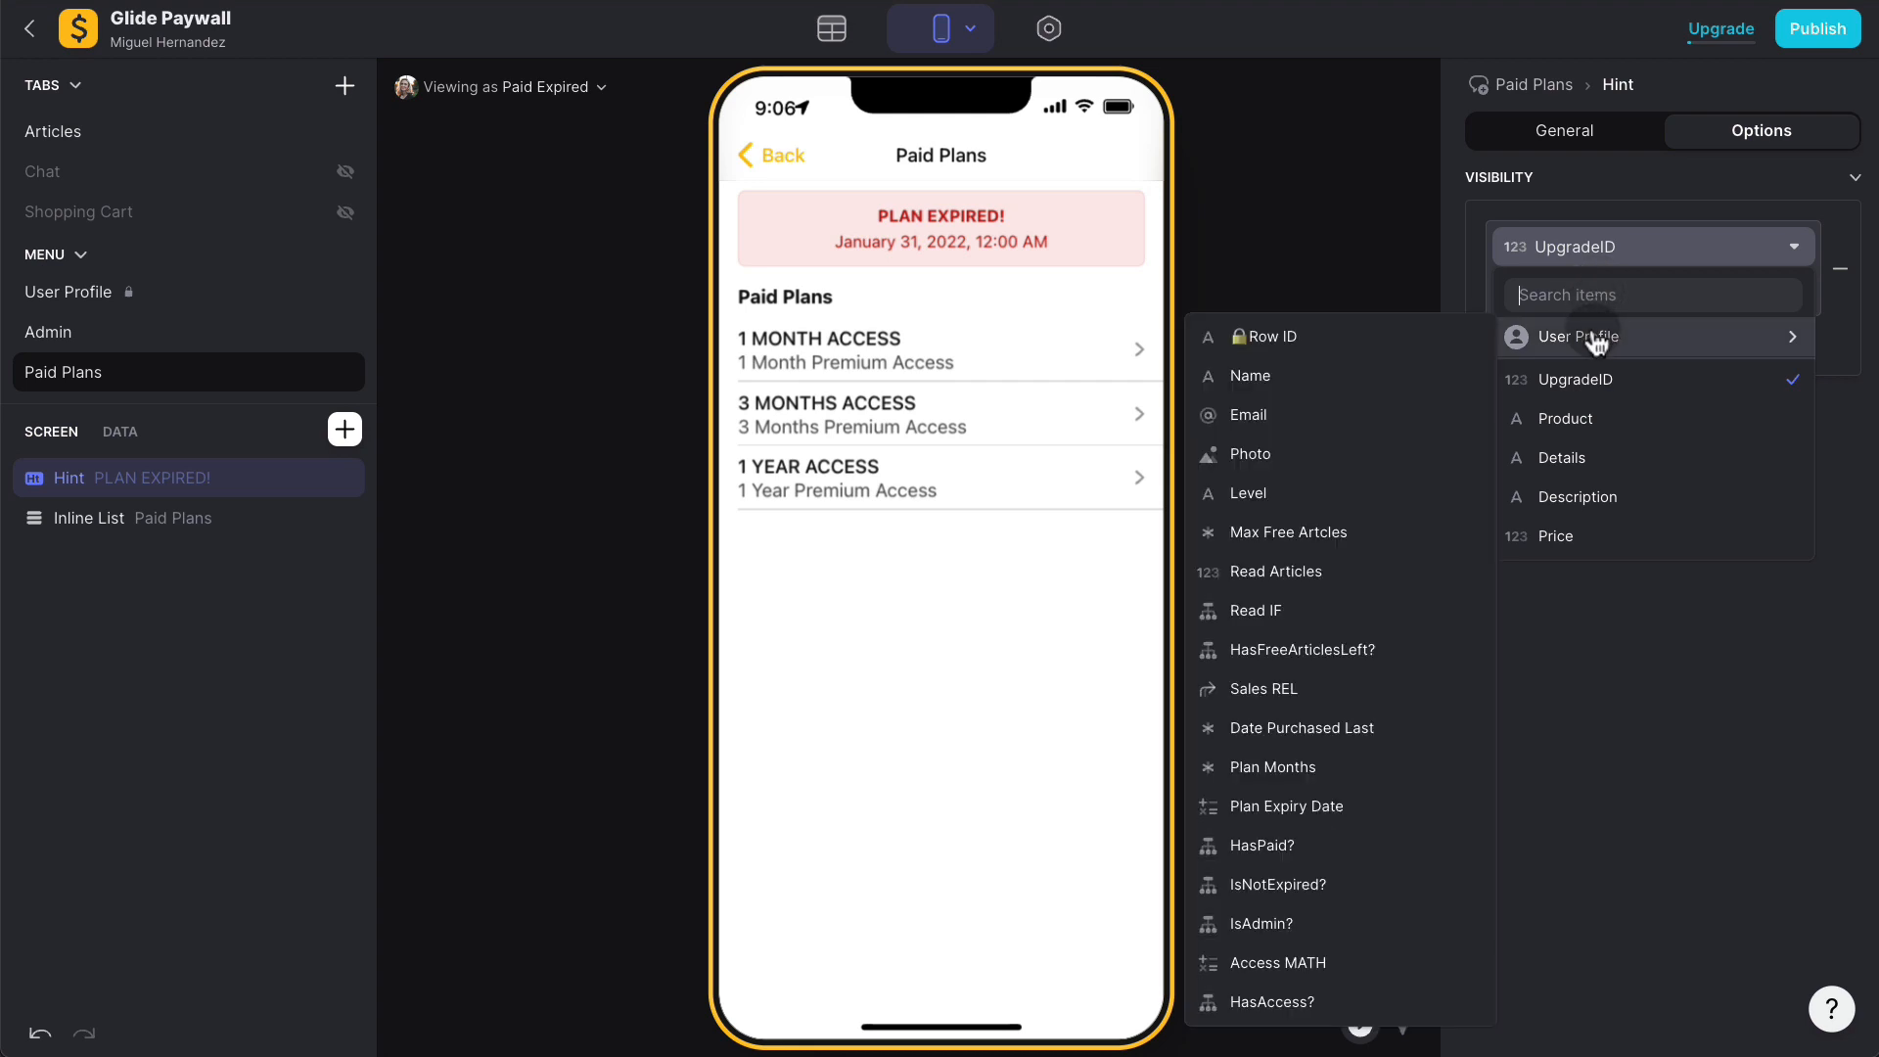
pyautogui.write('hsa')
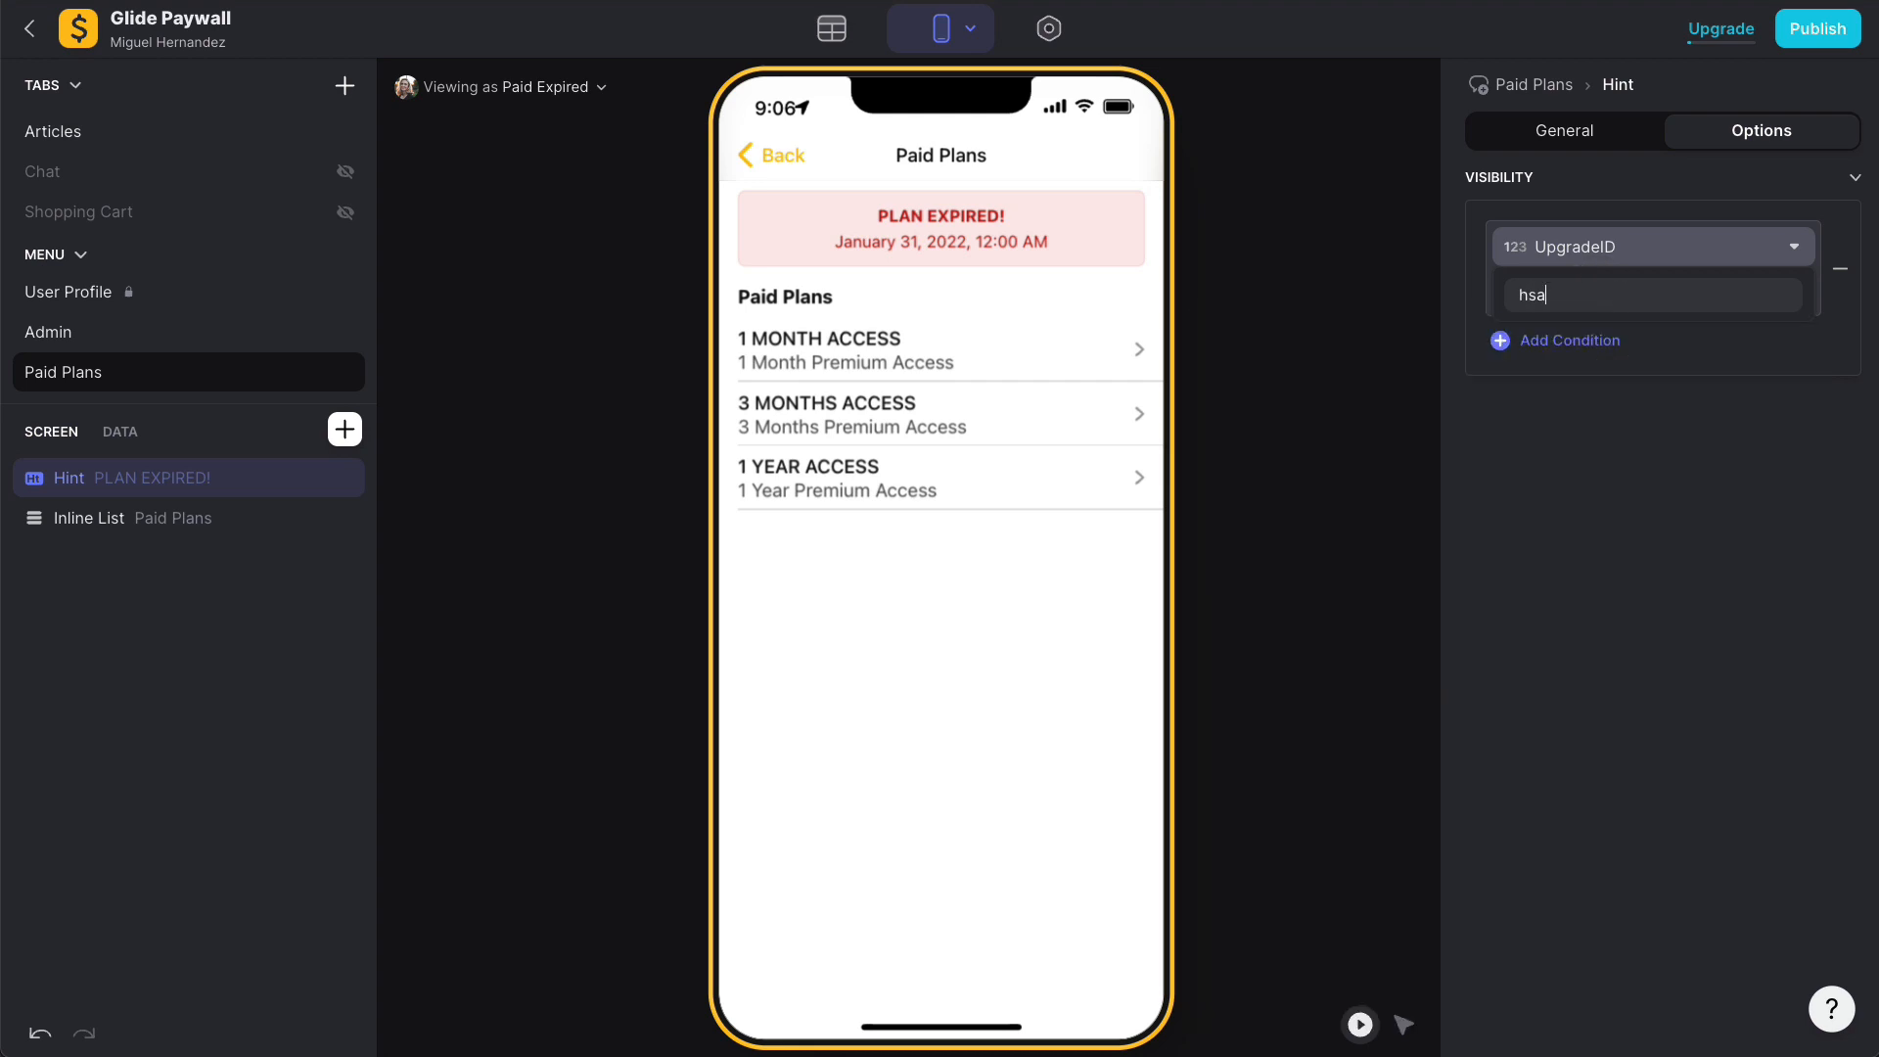
pyautogui.press('BackSpace')
pyautogui.press('BackSpace')
pyautogui.press('BackSpace')
pyautogui.write('paid')
pyautogui.click(1628, 336)
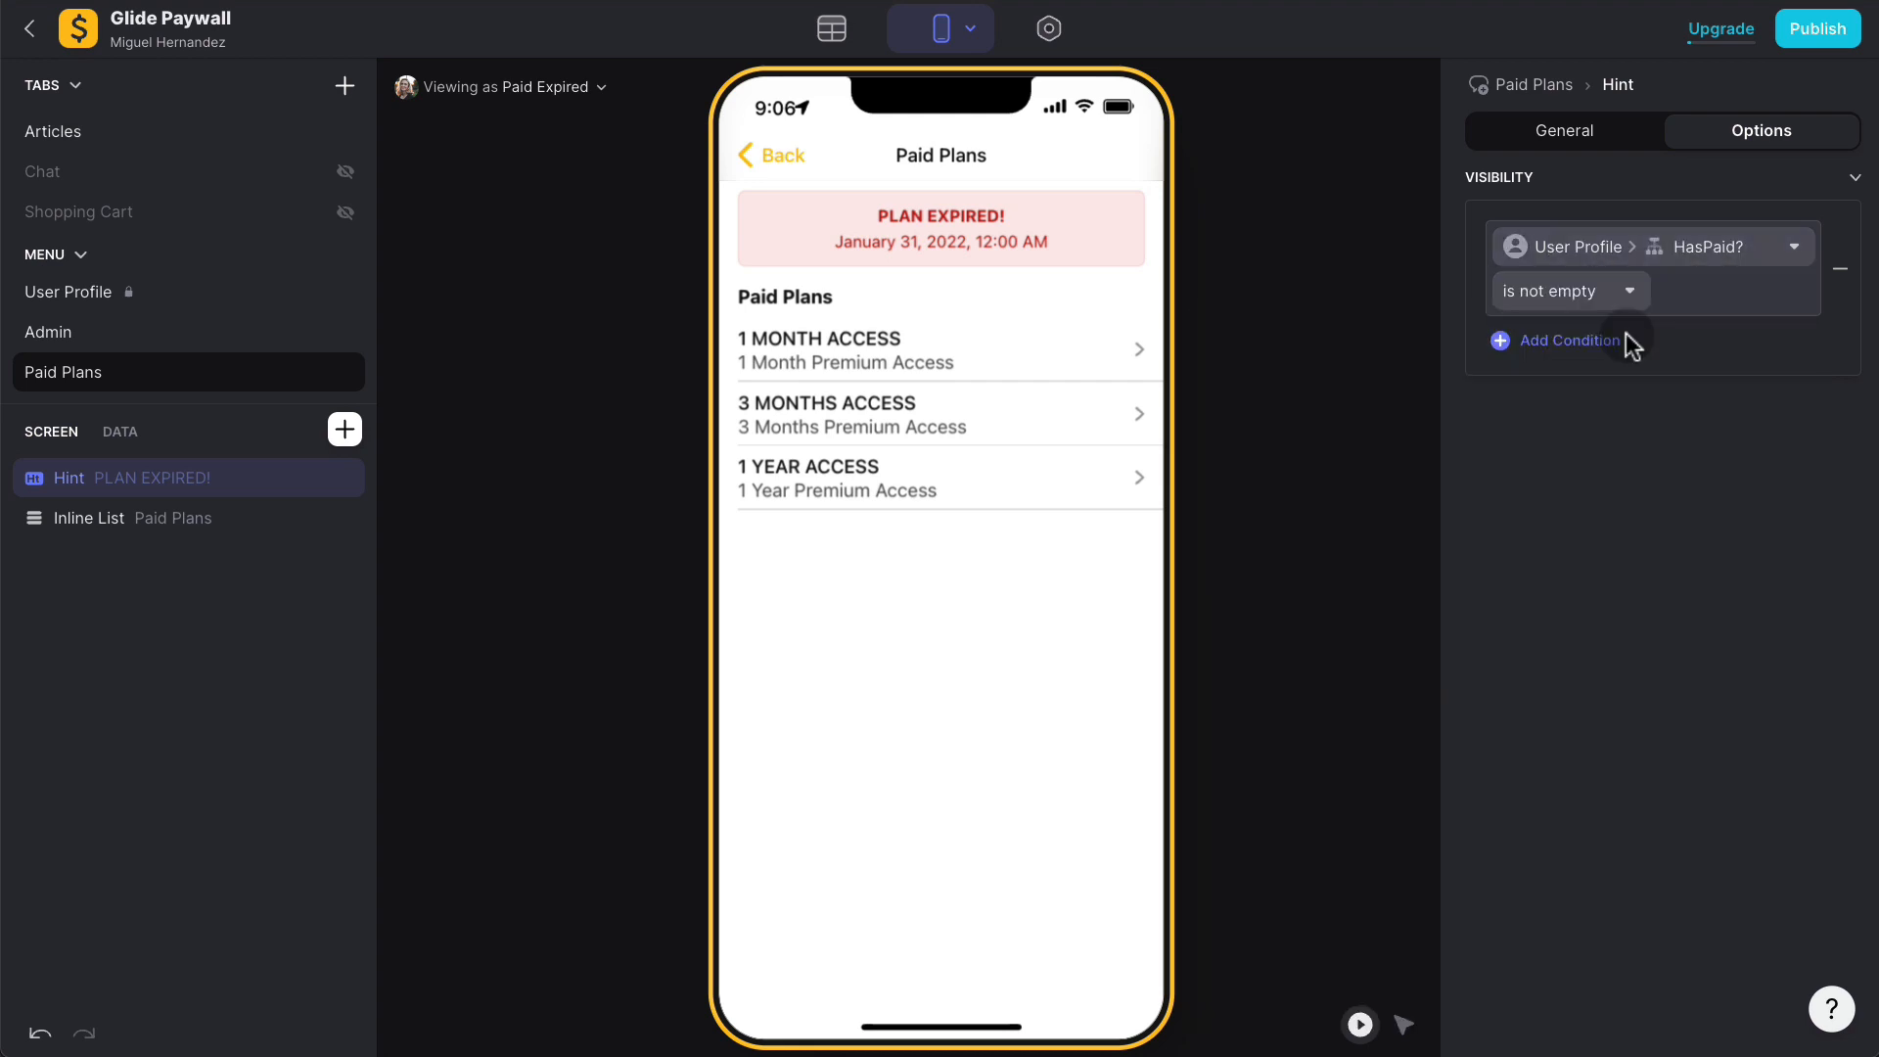
pyautogui.click(1566, 290)
pyautogui.click(1625, 323)
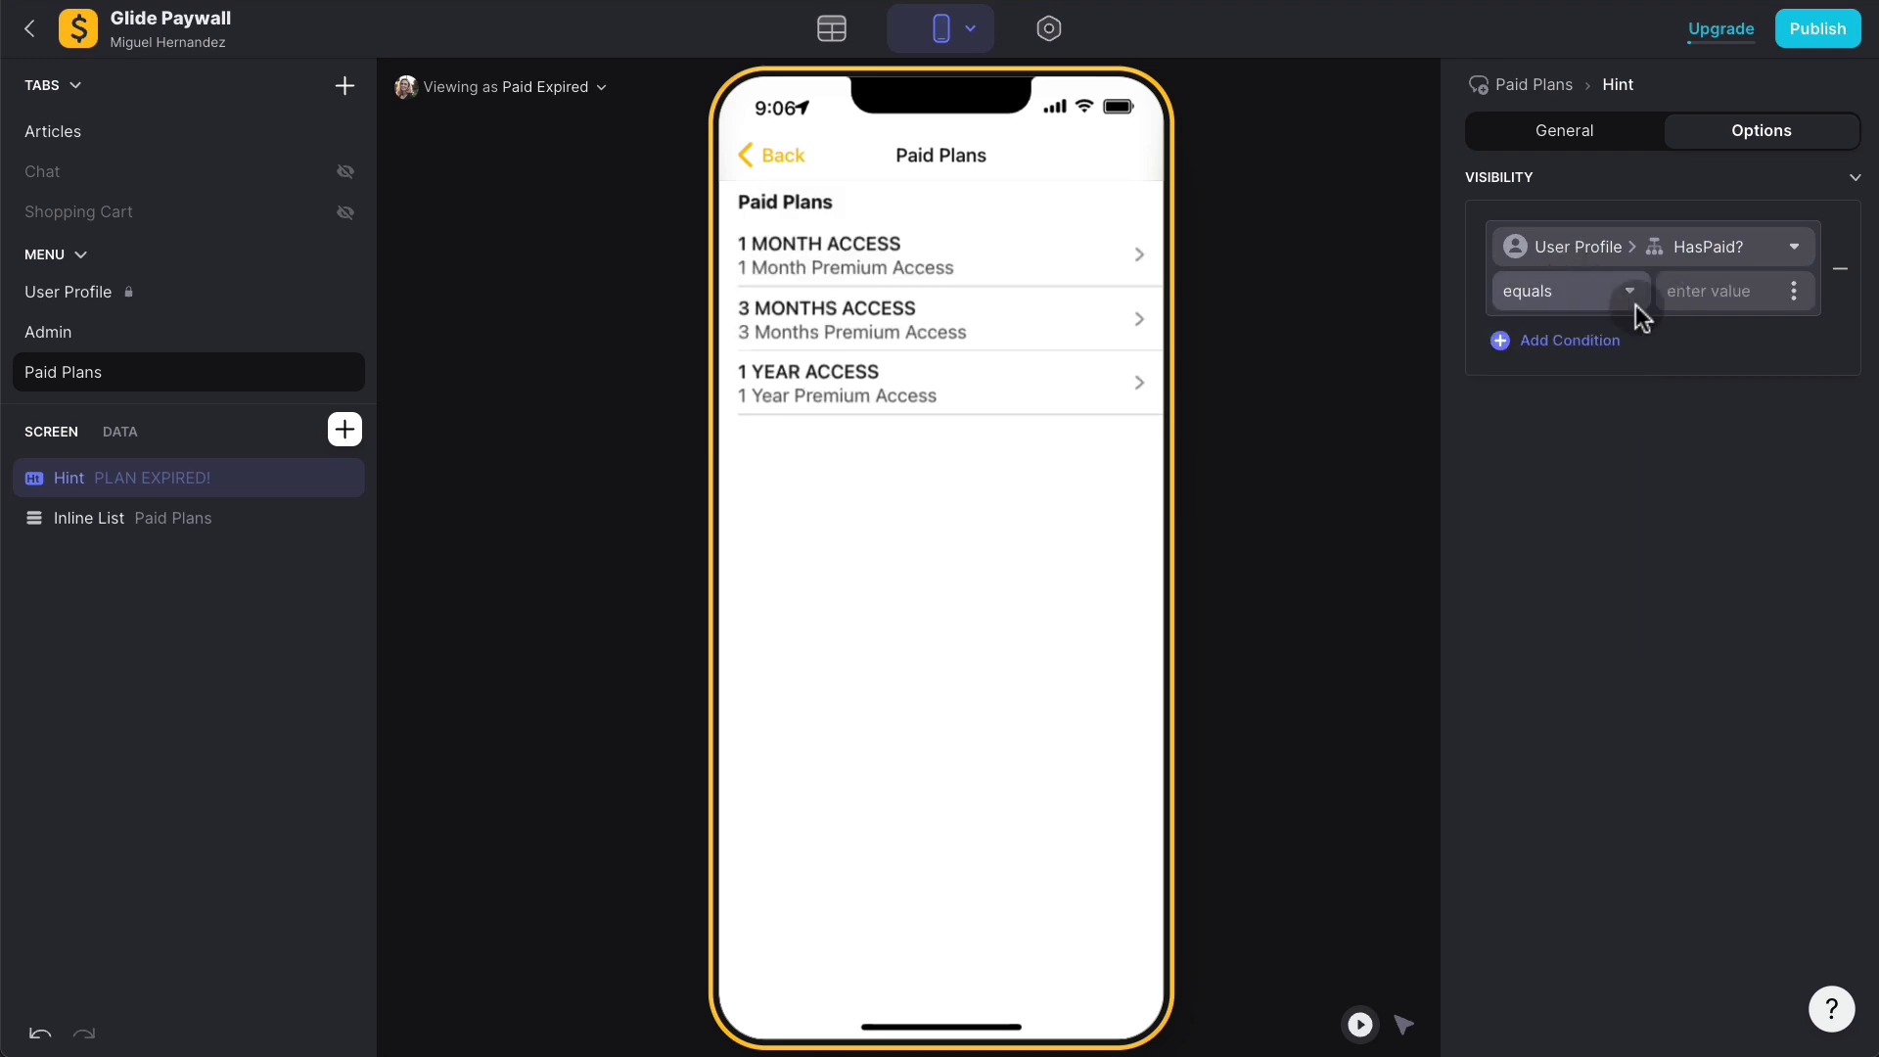
pyautogui.click(1712, 298)
pyautogui.write('1')
pyautogui.click(1725, 402)
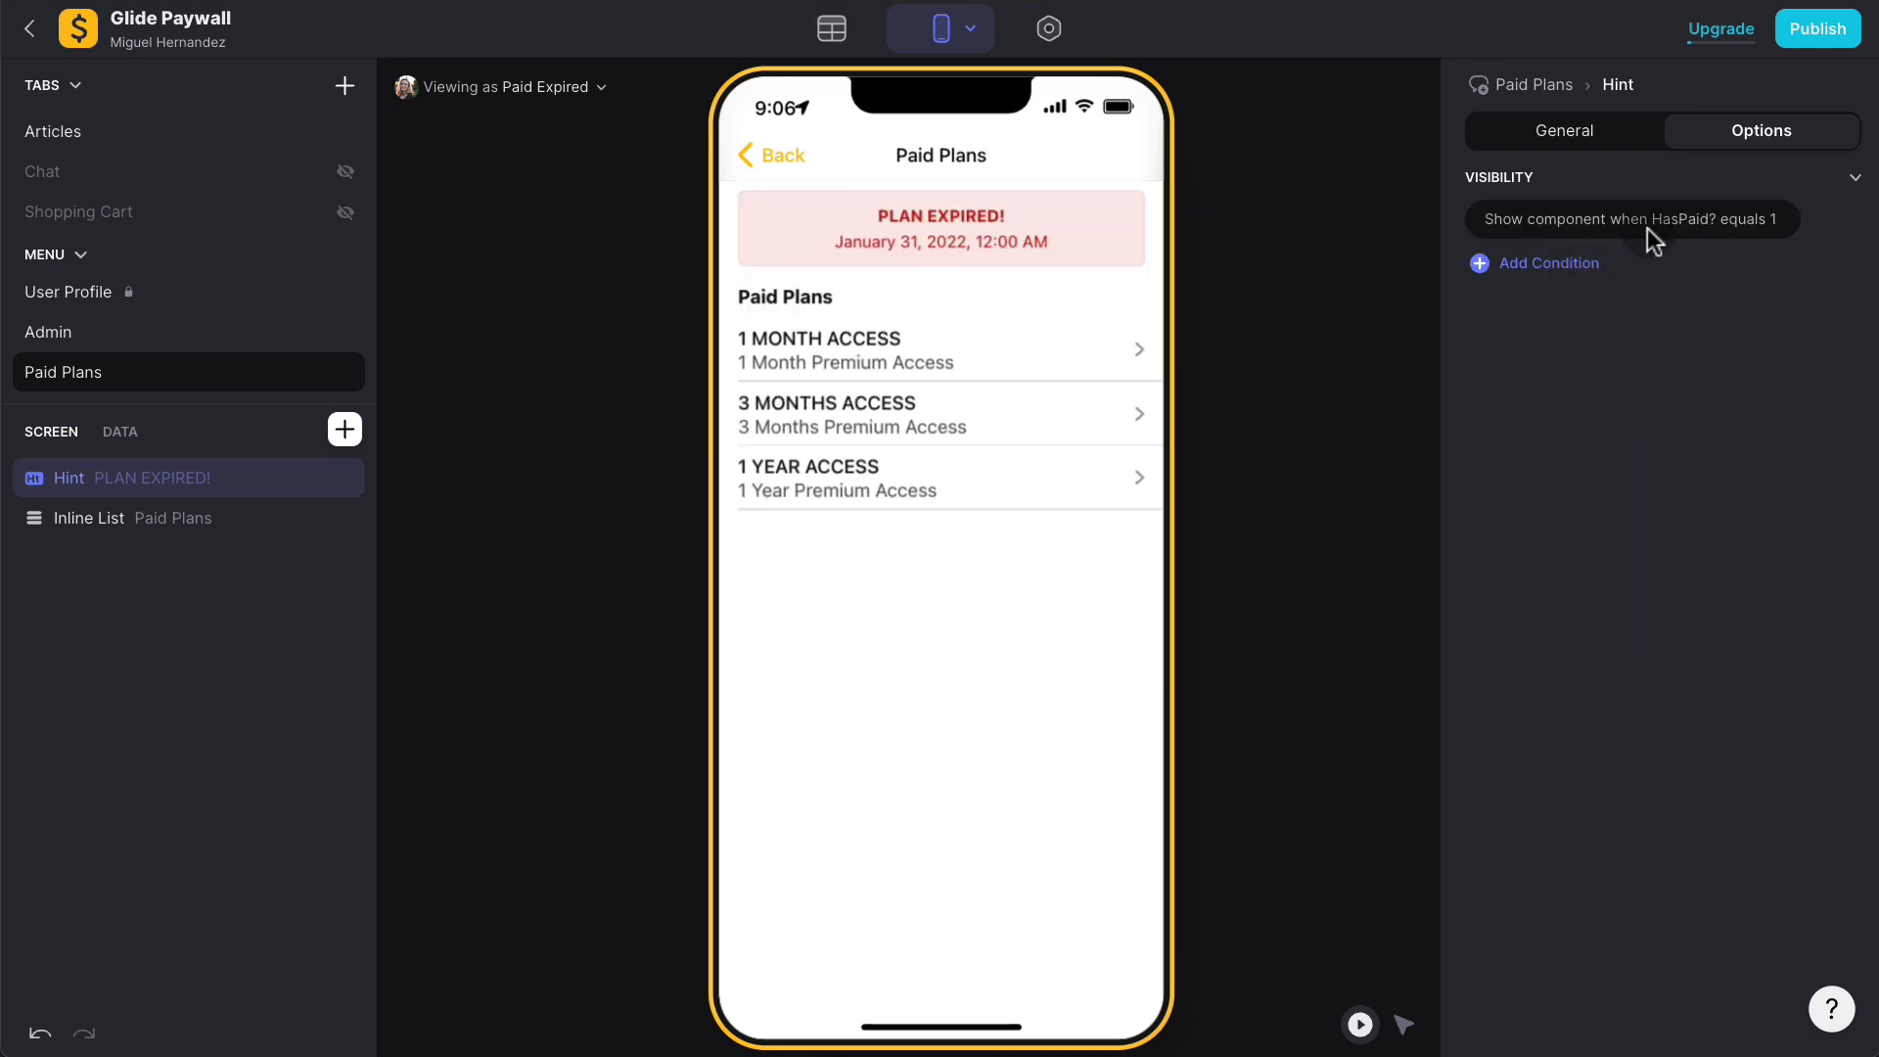
# Step: Add a second hint visibility condition, joined with And, requiring the User Profile's IsNotExpired? to equal 0
pyautogui.click(1570, 268)
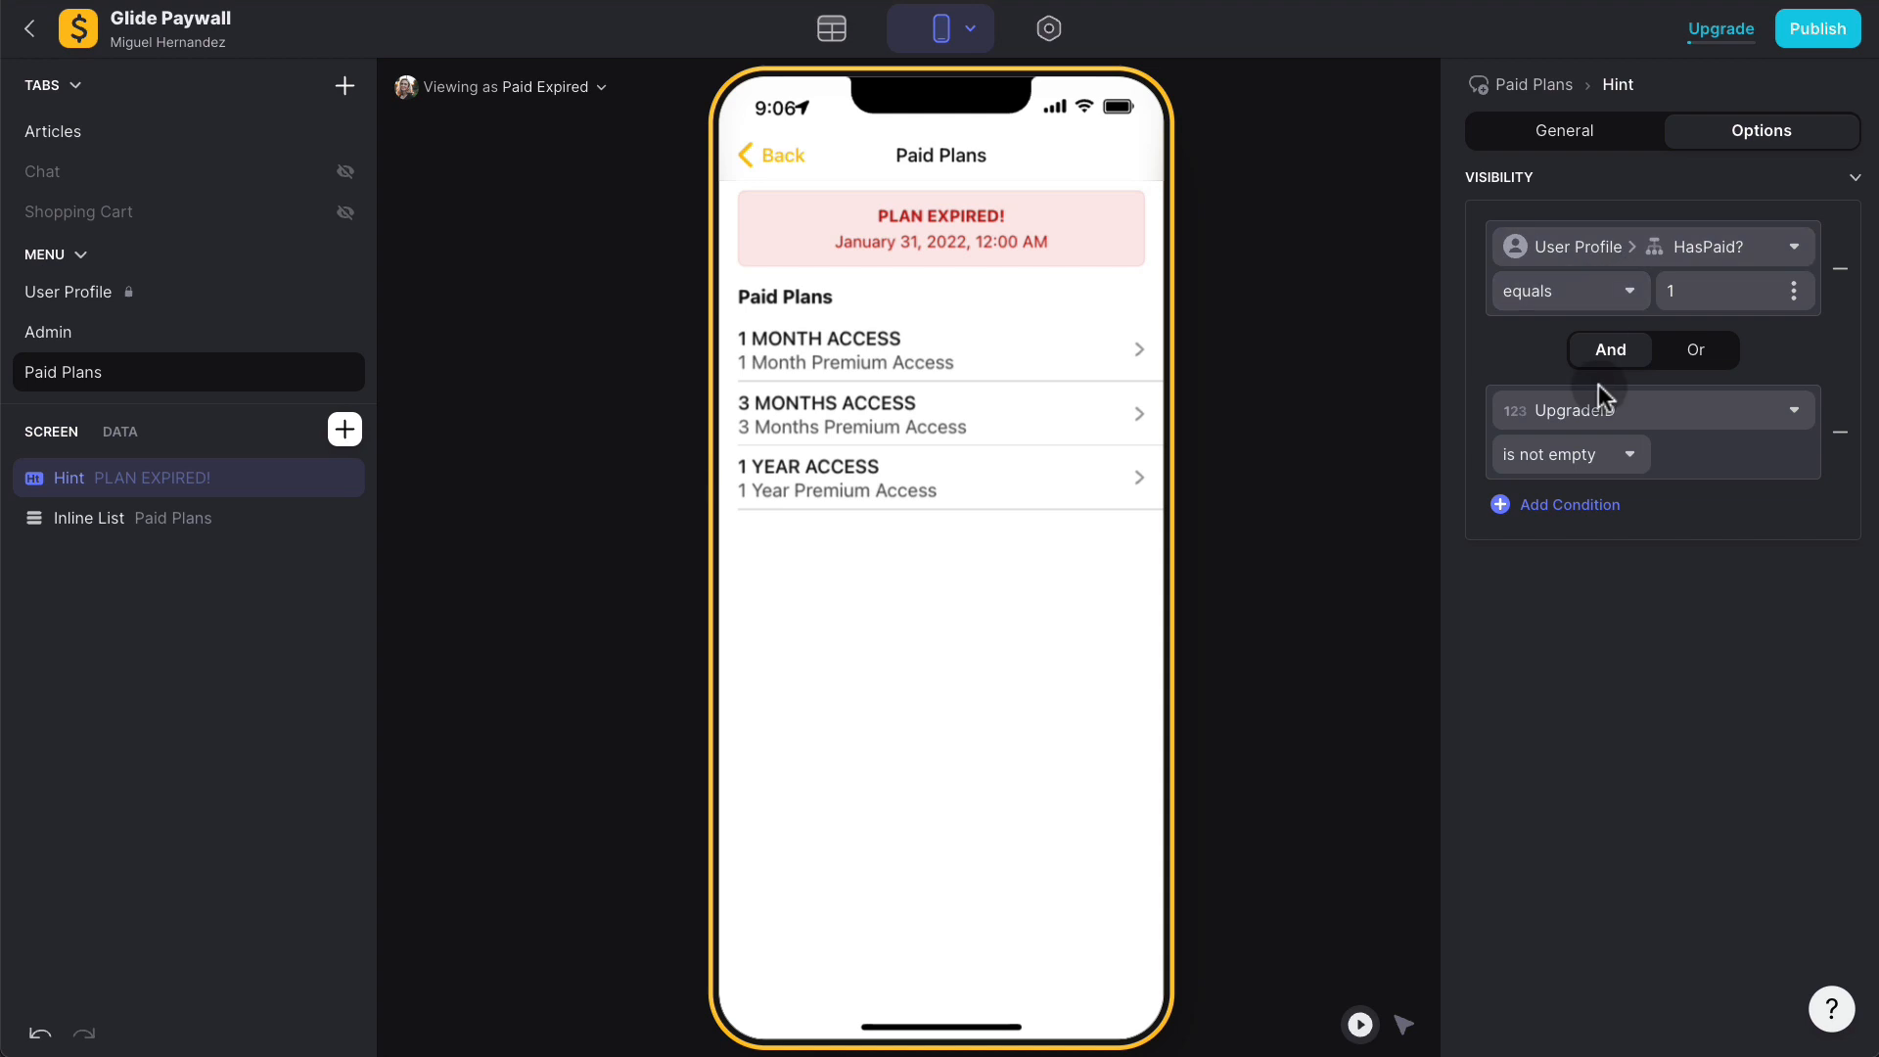
pyautogui.click(1605, 410)
pyautogui.write('exp')
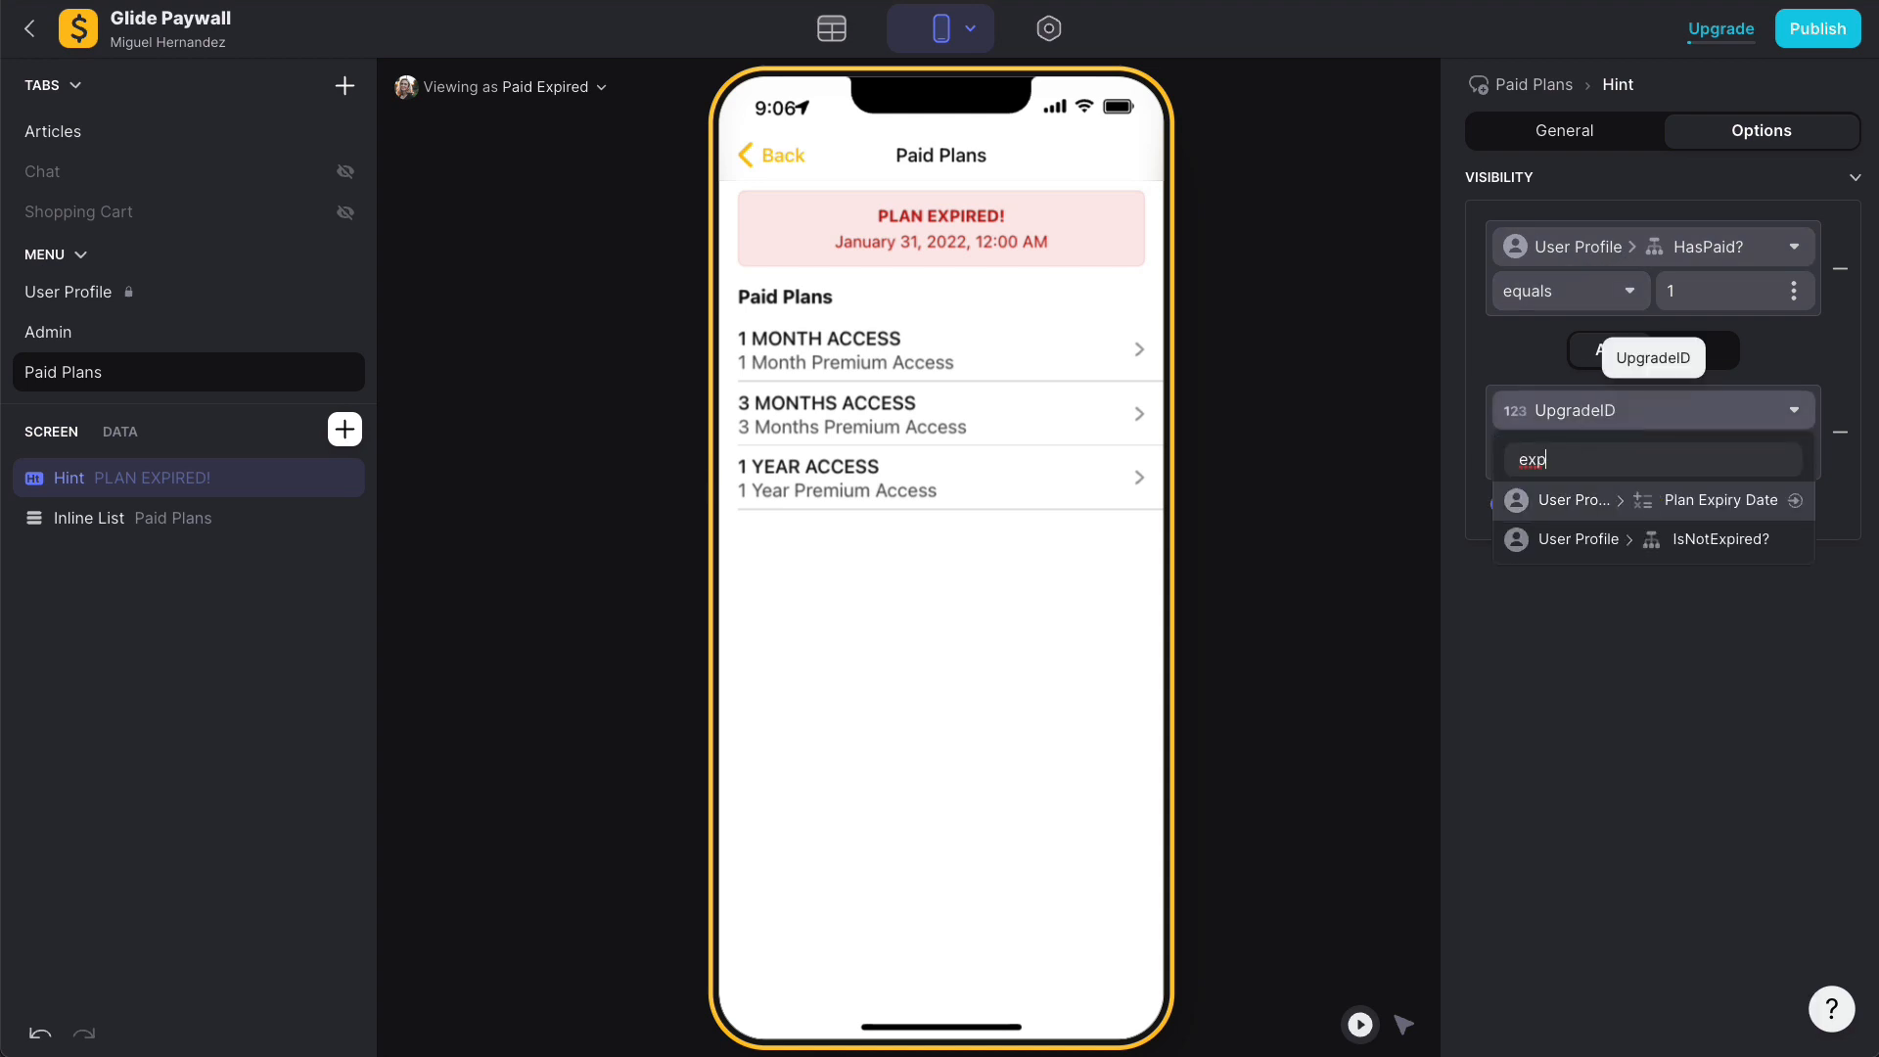
pyautogui.click(1690, 537)
pyautogui.click(1625, 456)
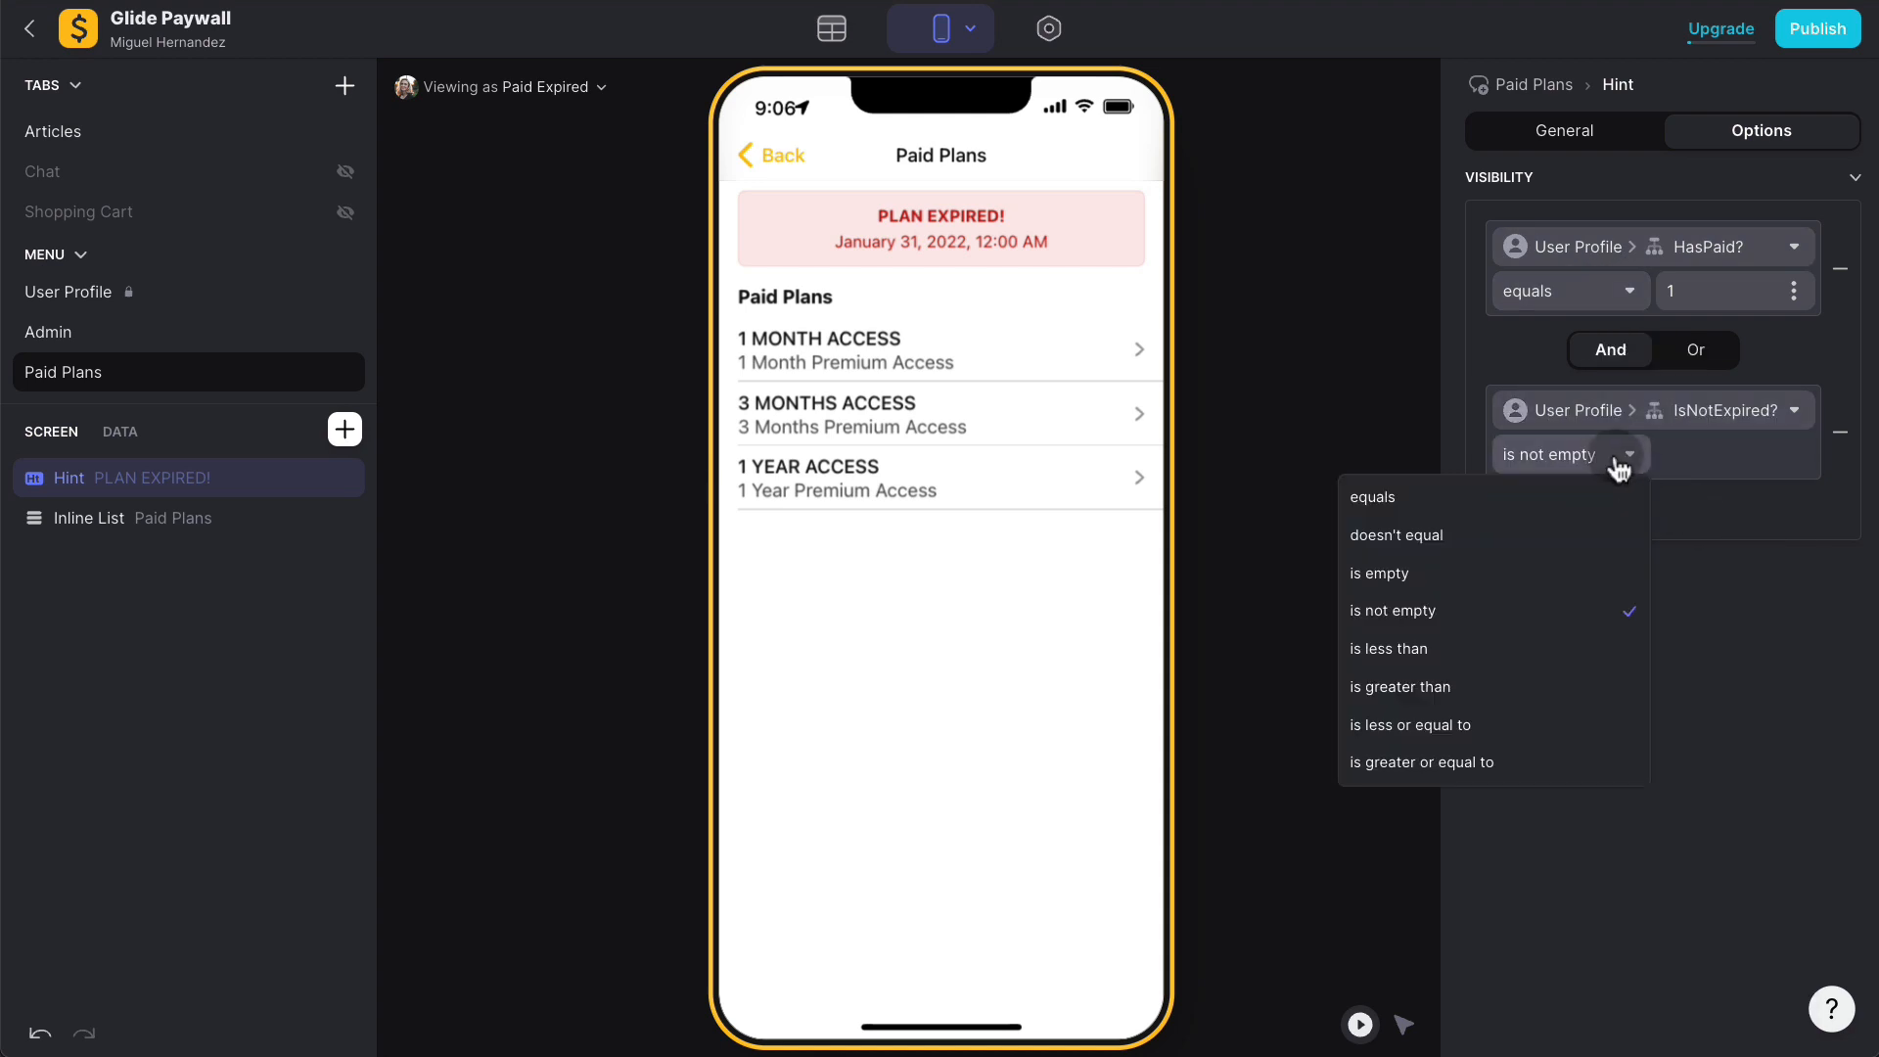
pyautogui.click(1468, 495)
pyautogui.click(1690, 455)
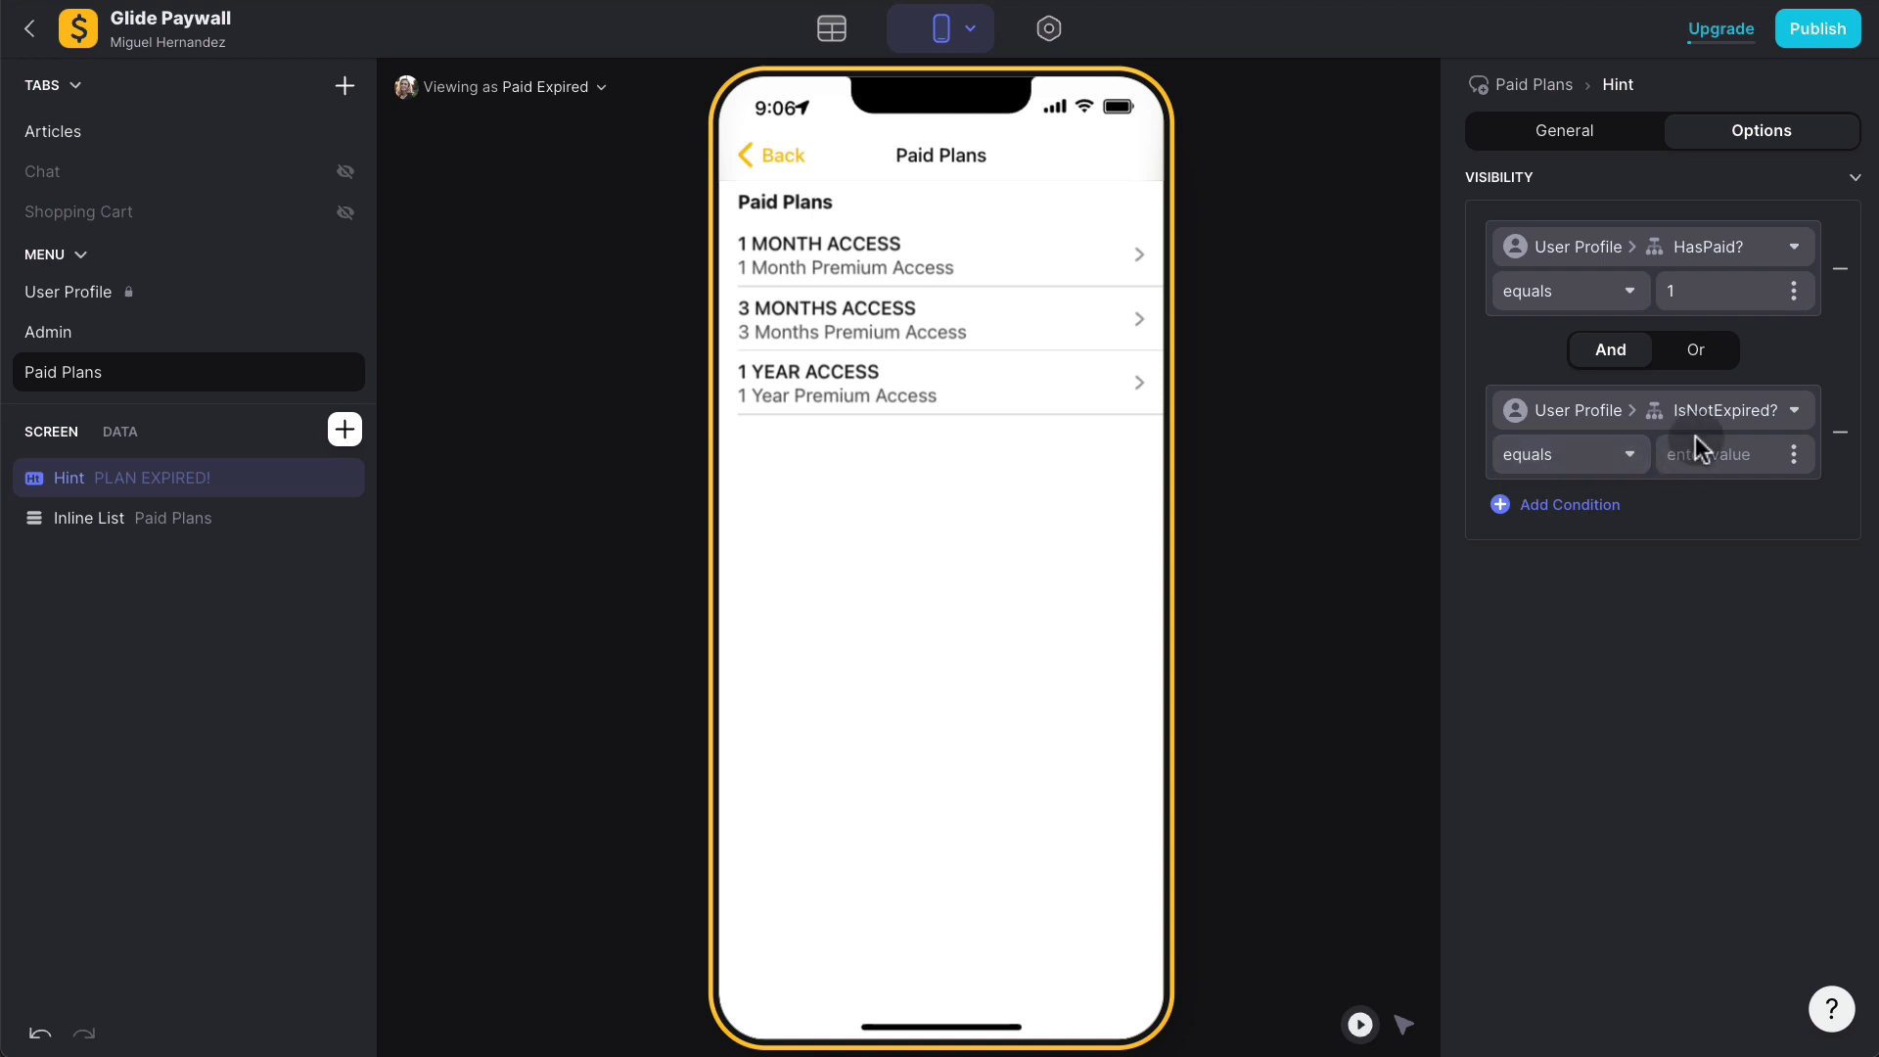
pyautogui.click(1654, 587)
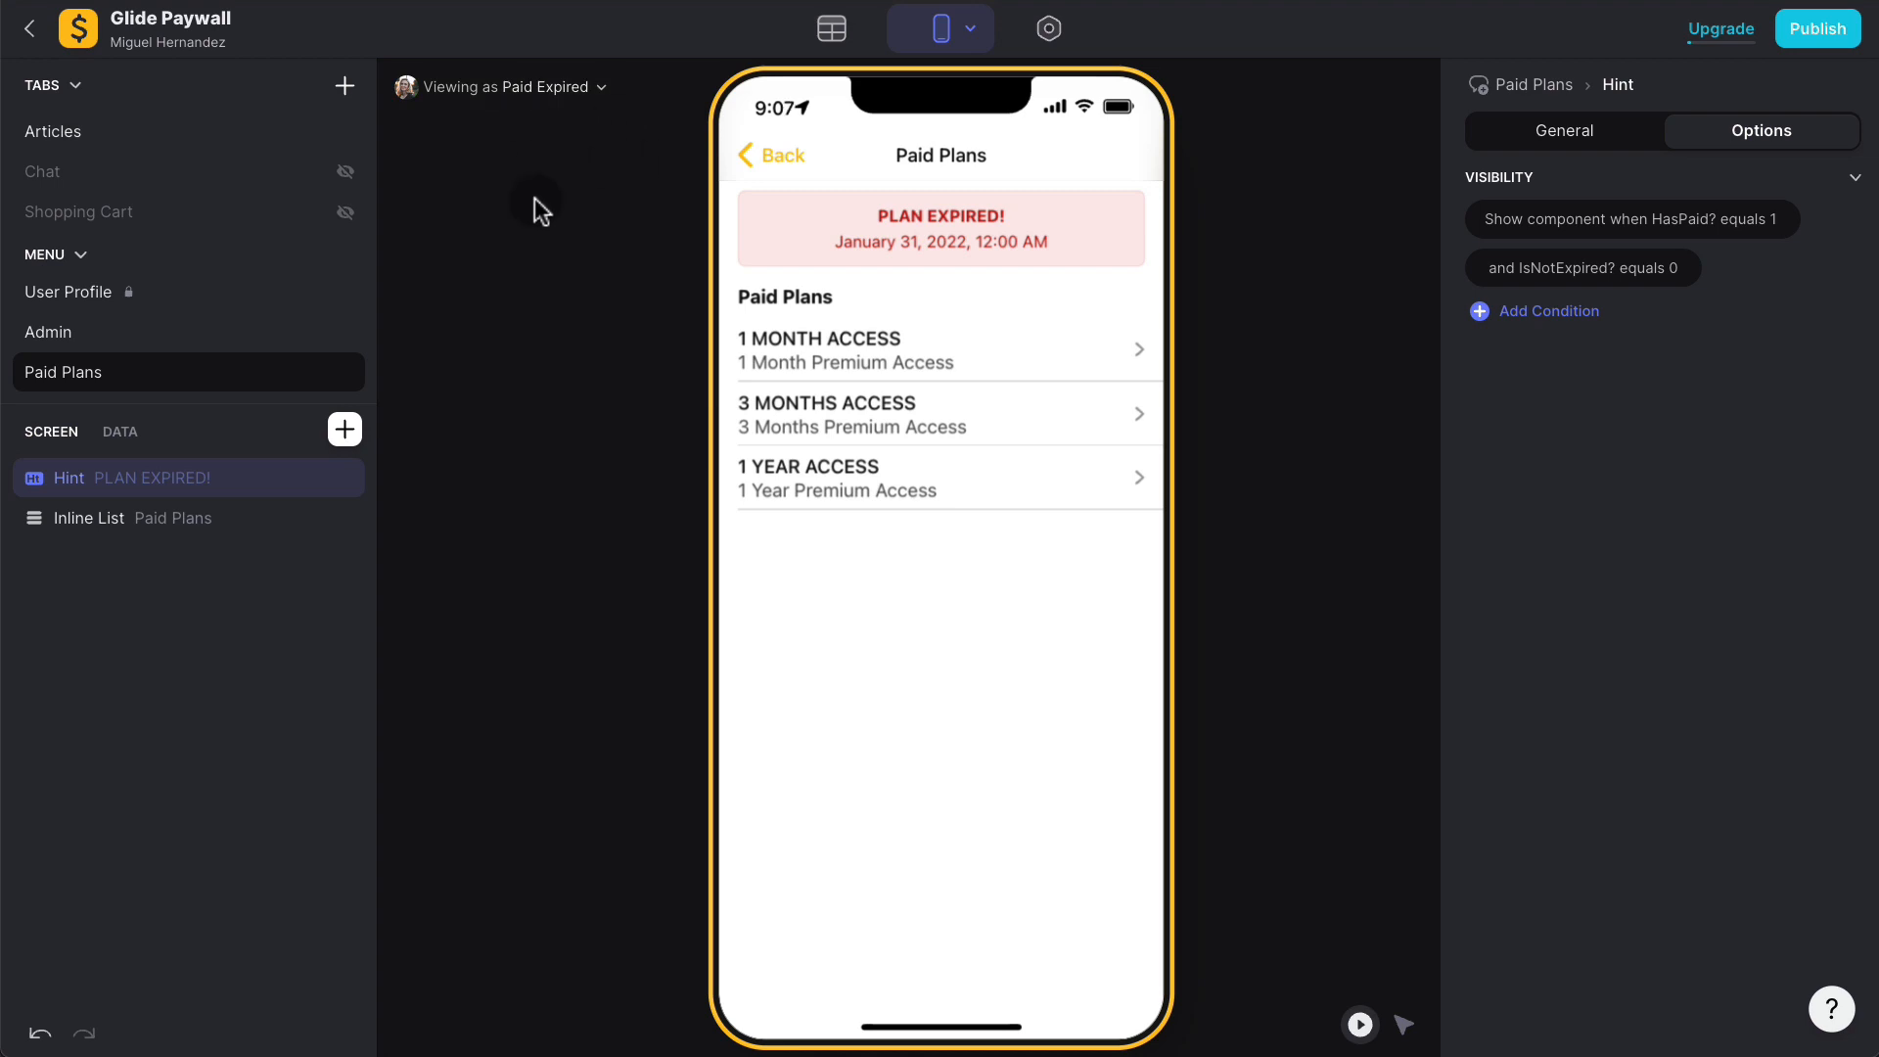
# Step: Preview the Paid Plans screen as the Non-Paid user and again as Paid Expired, then return to Articles
pyautogui.click(523, 94)
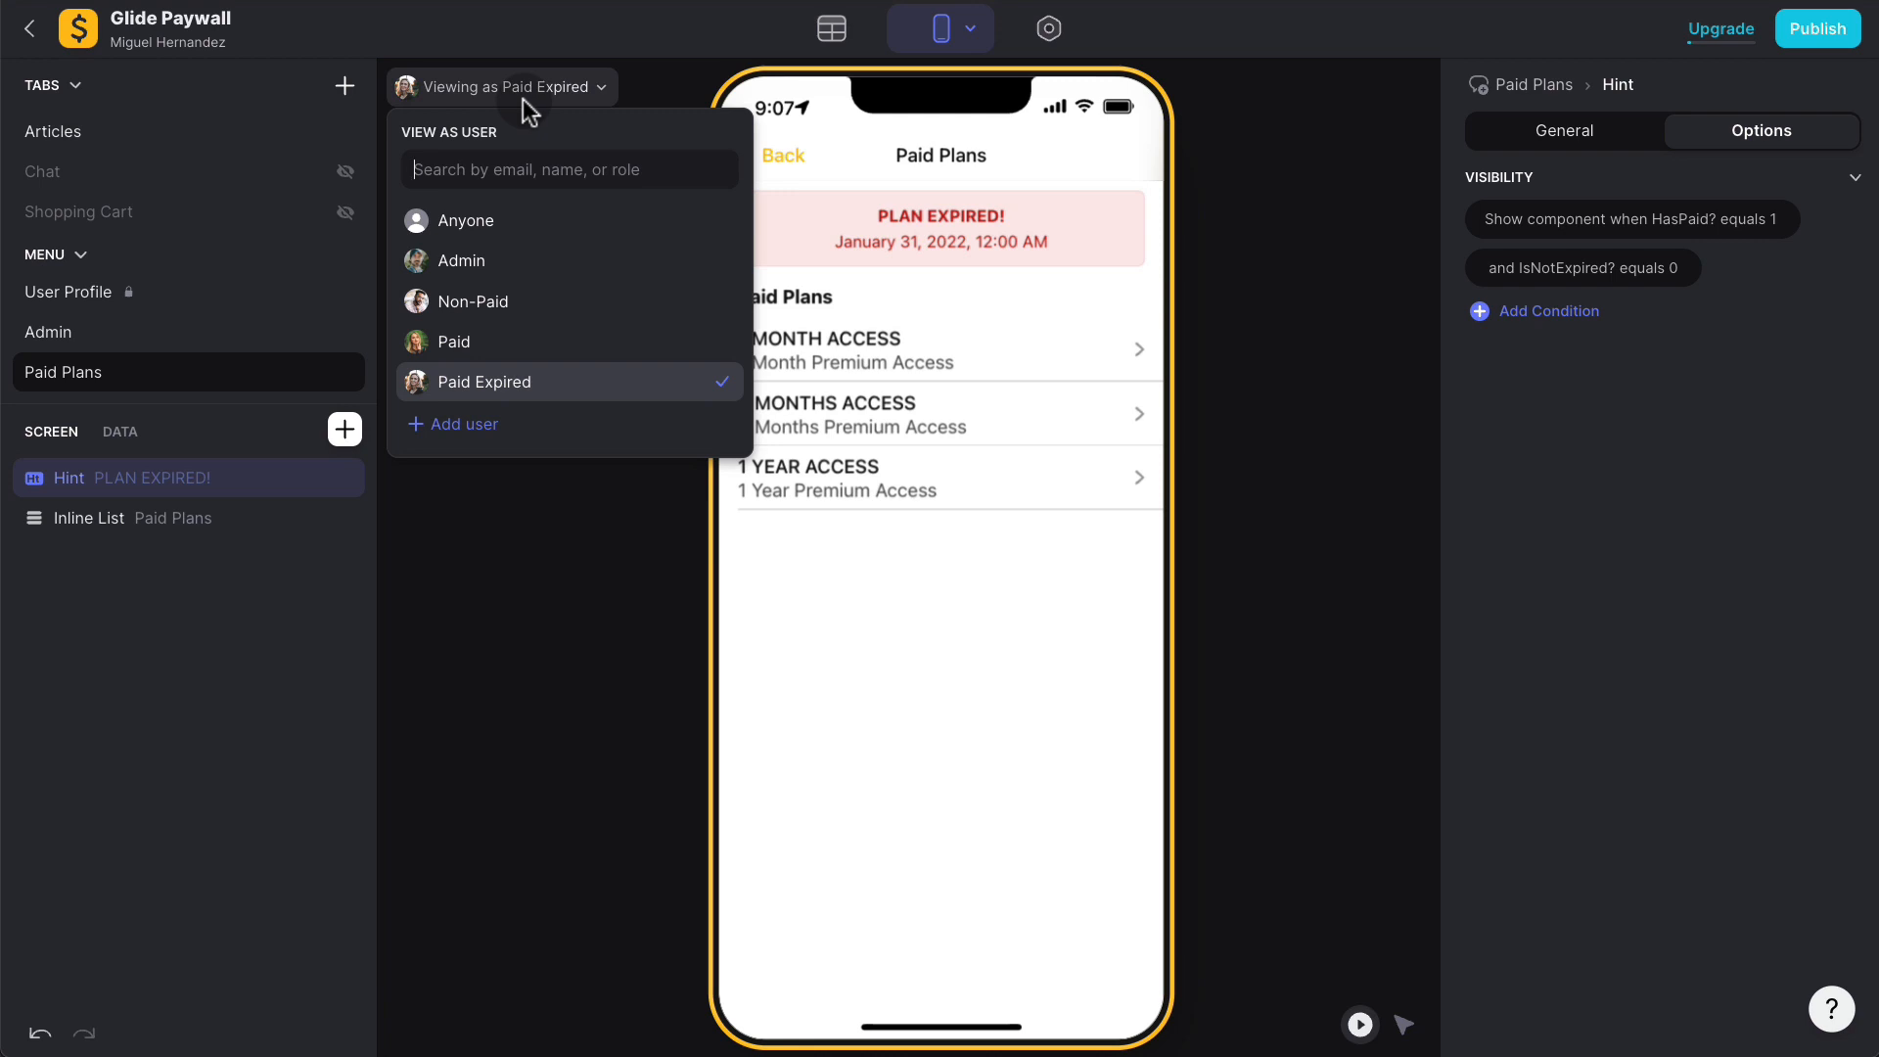
pyautogui.click(526, 315)
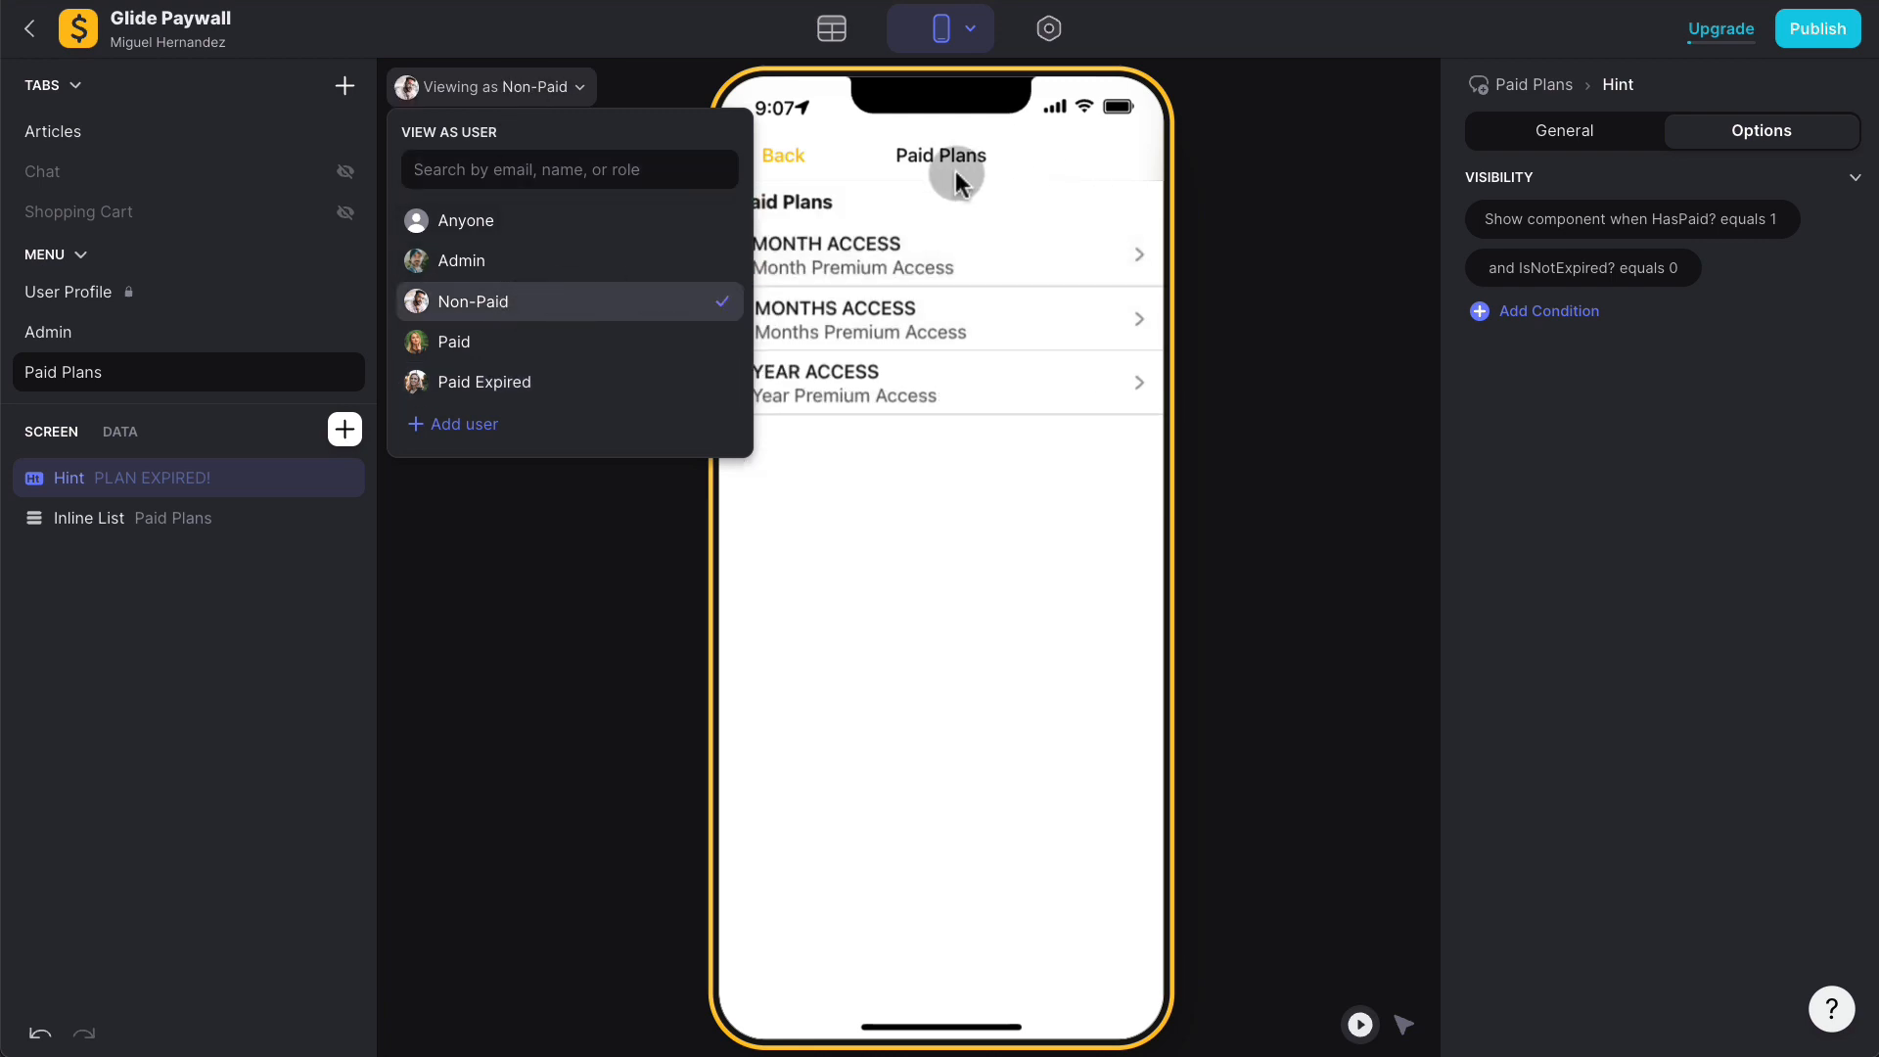
pyautogui.click(533, 383)
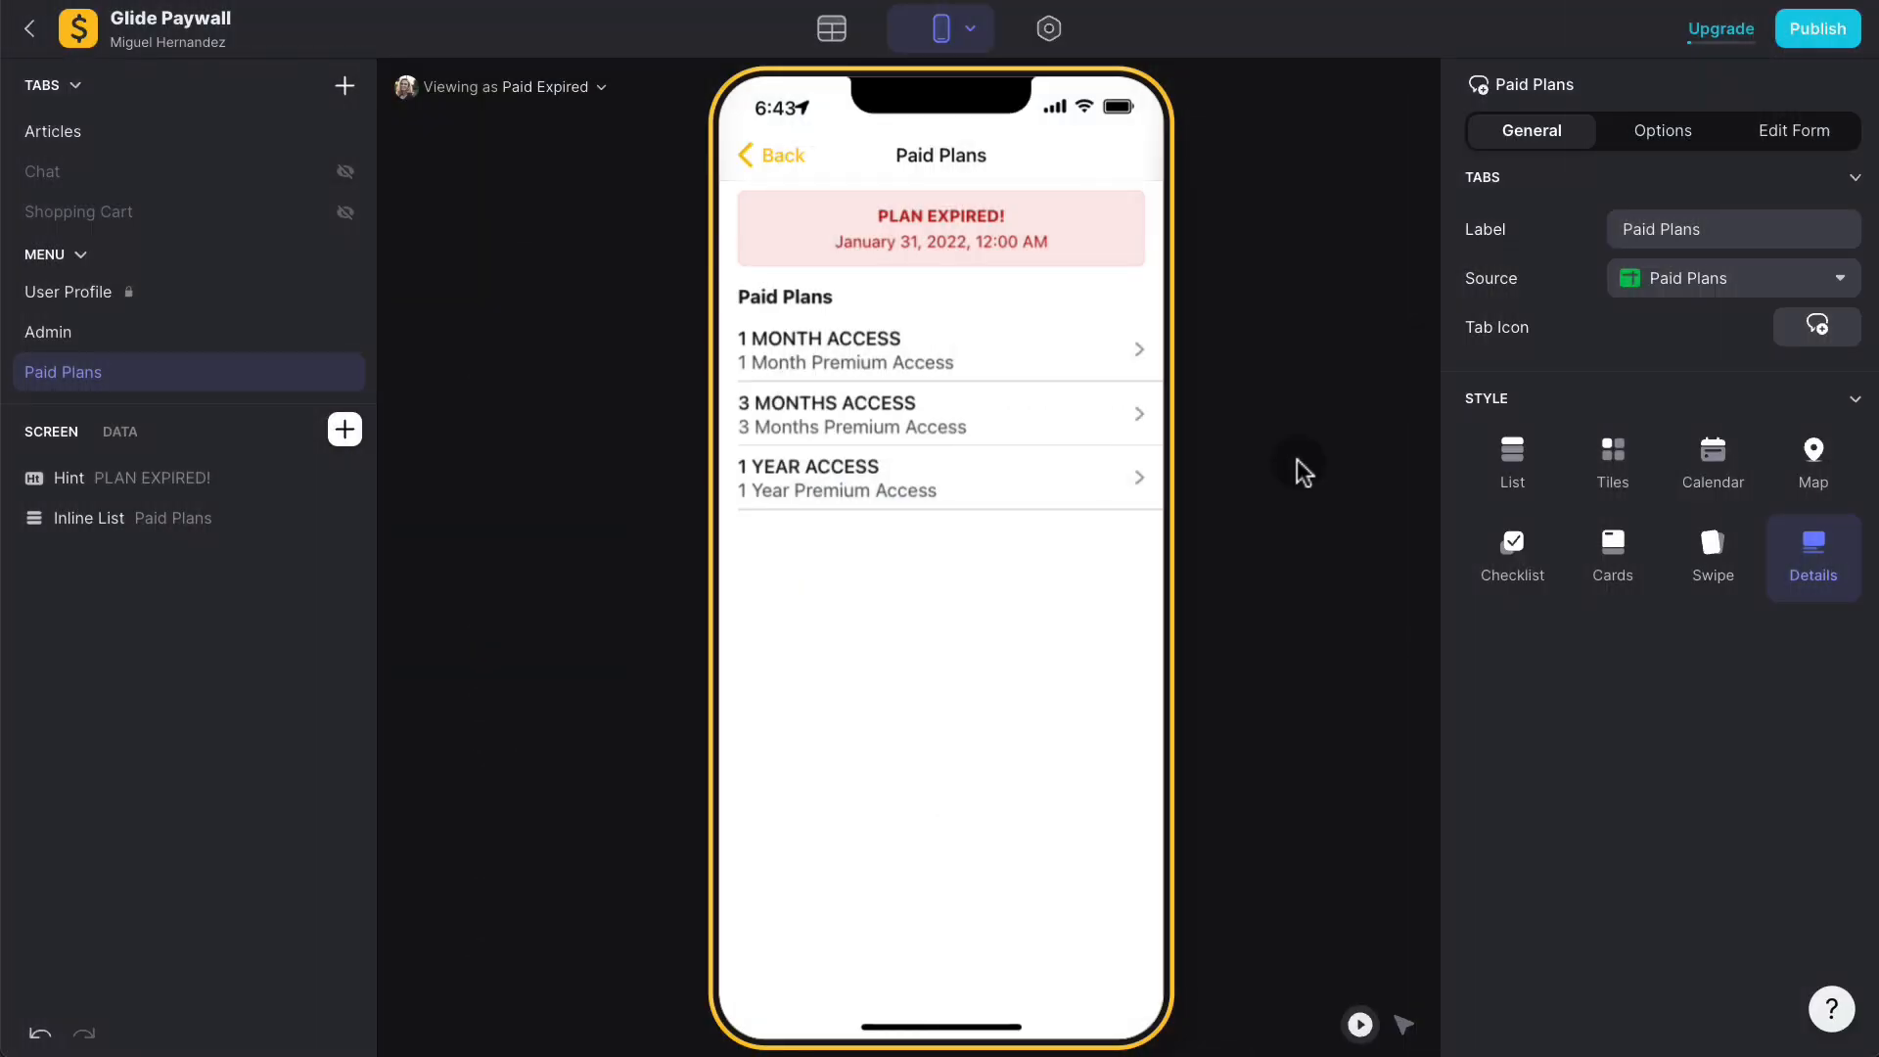
pyautogui.click(783, 152)
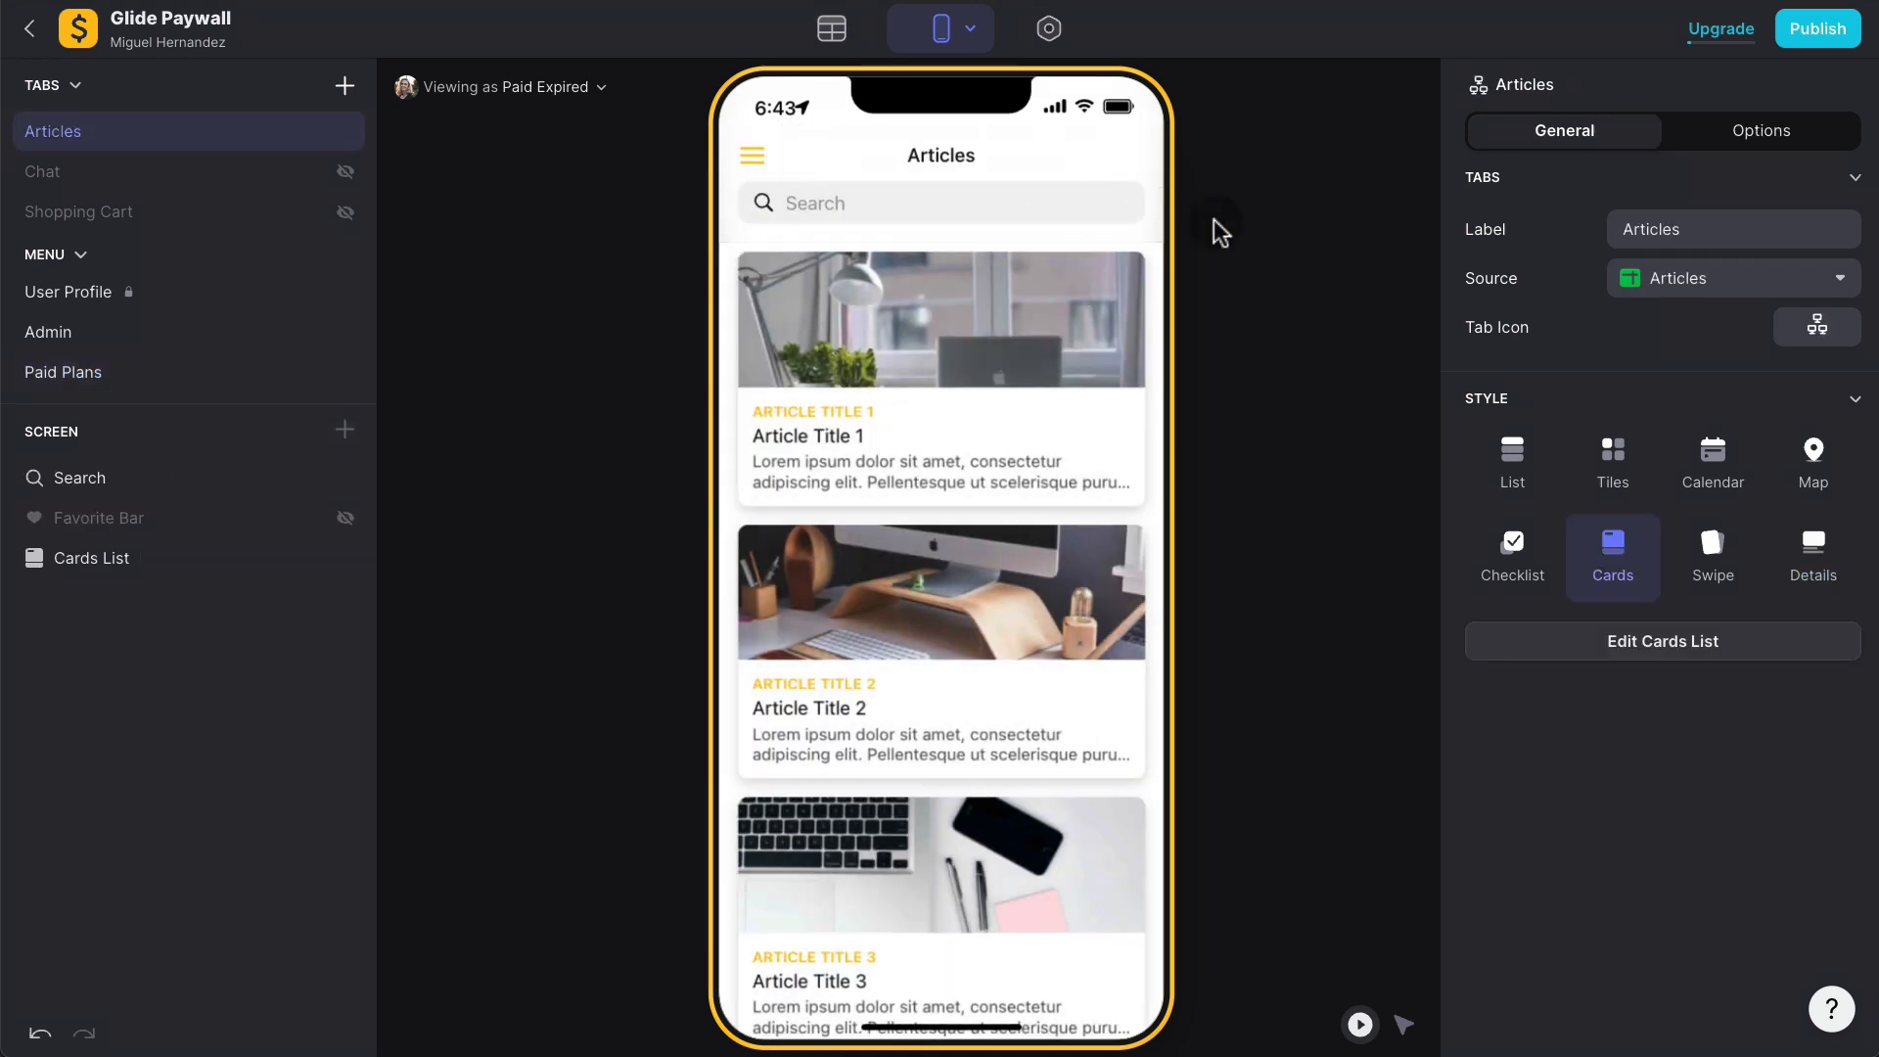
# Step: Publish the app and change its app link to glidepaywall.glideapp.io
pyautogui.click(1817, 30)
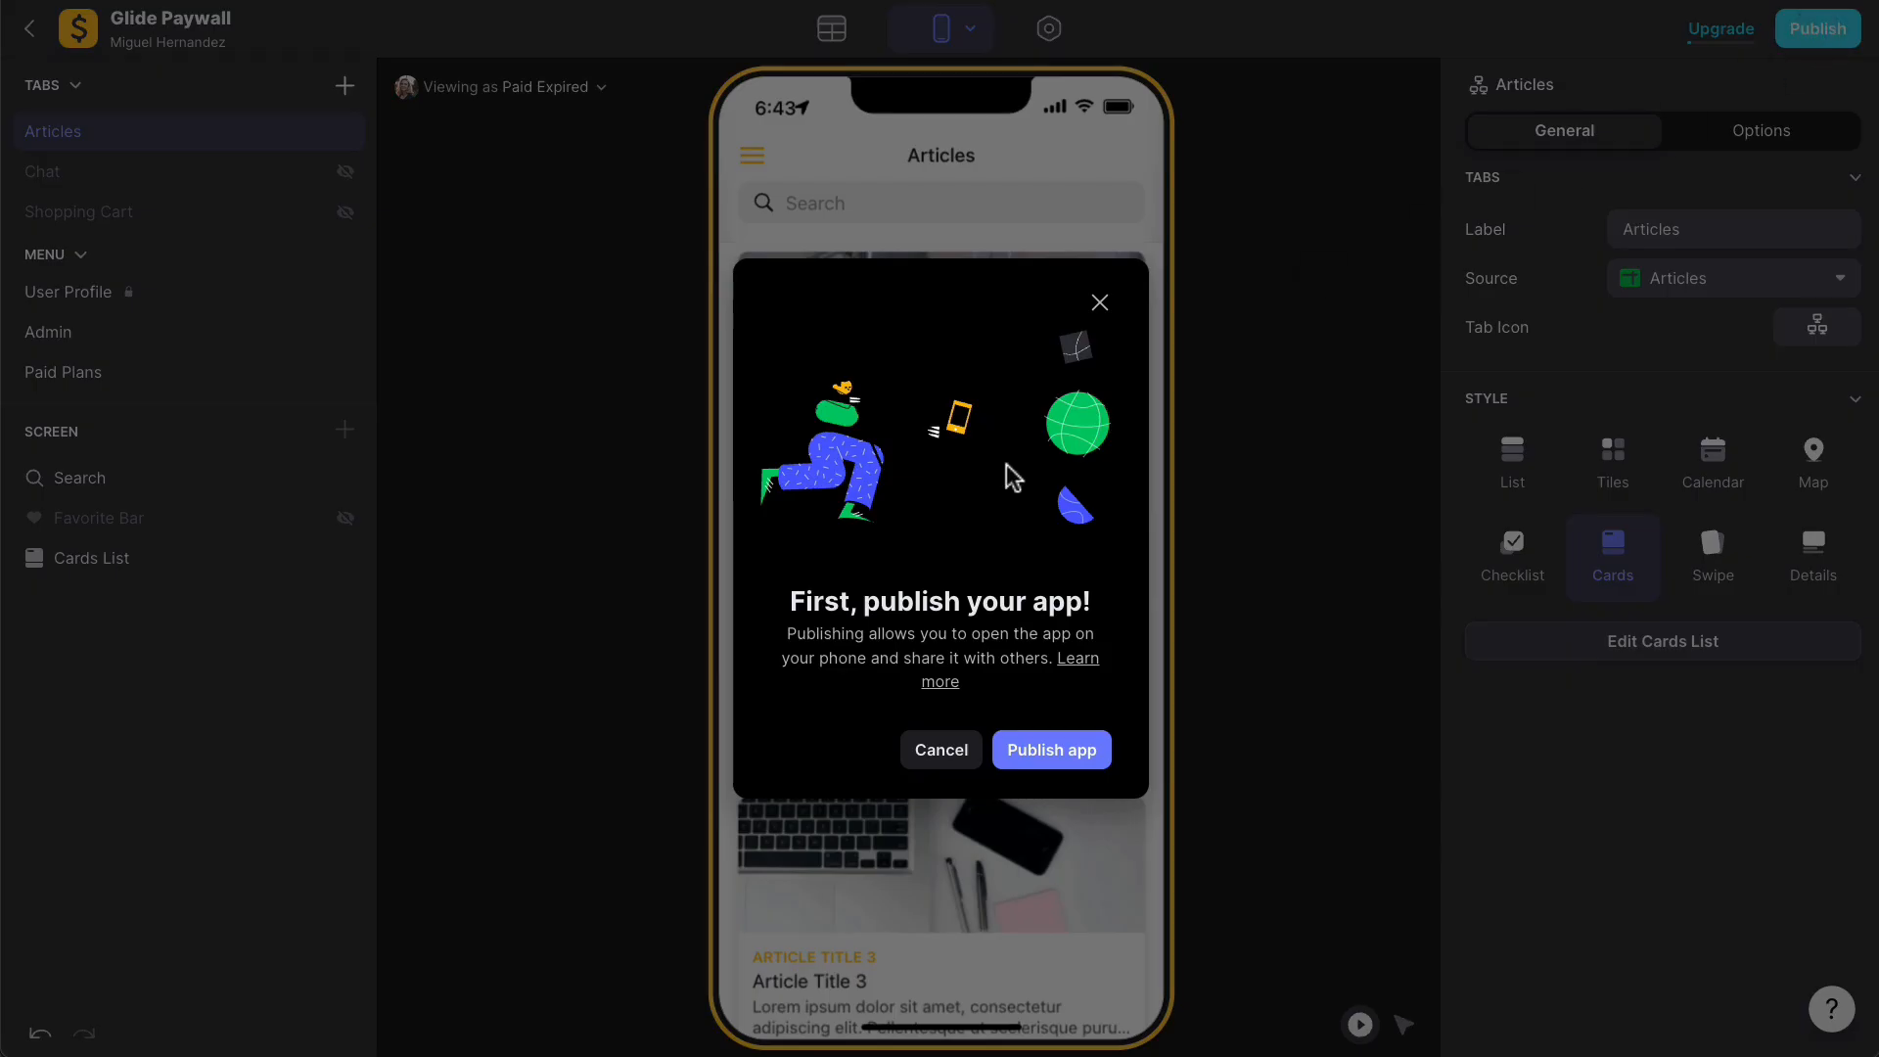
pyautogui.click(1032, 752)
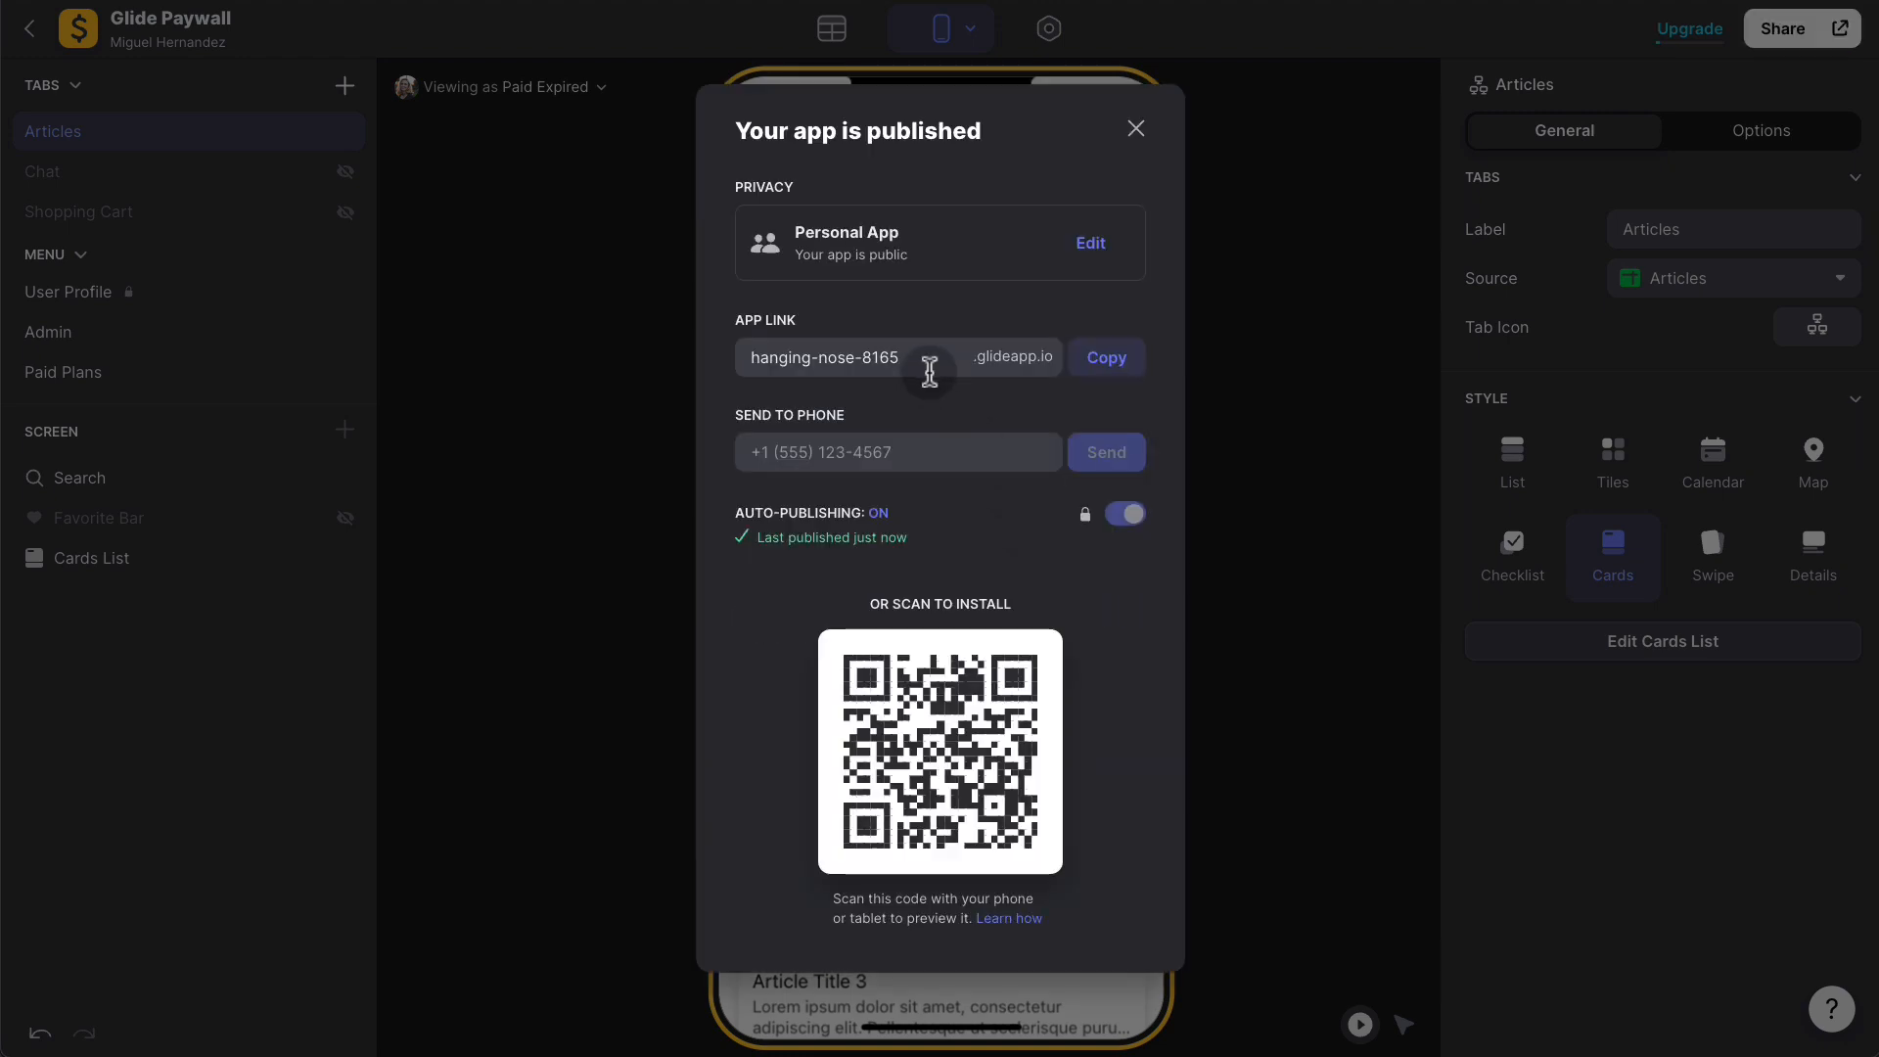
pyautogui.tripleClick(930, 372)
pyautogui.write('g')
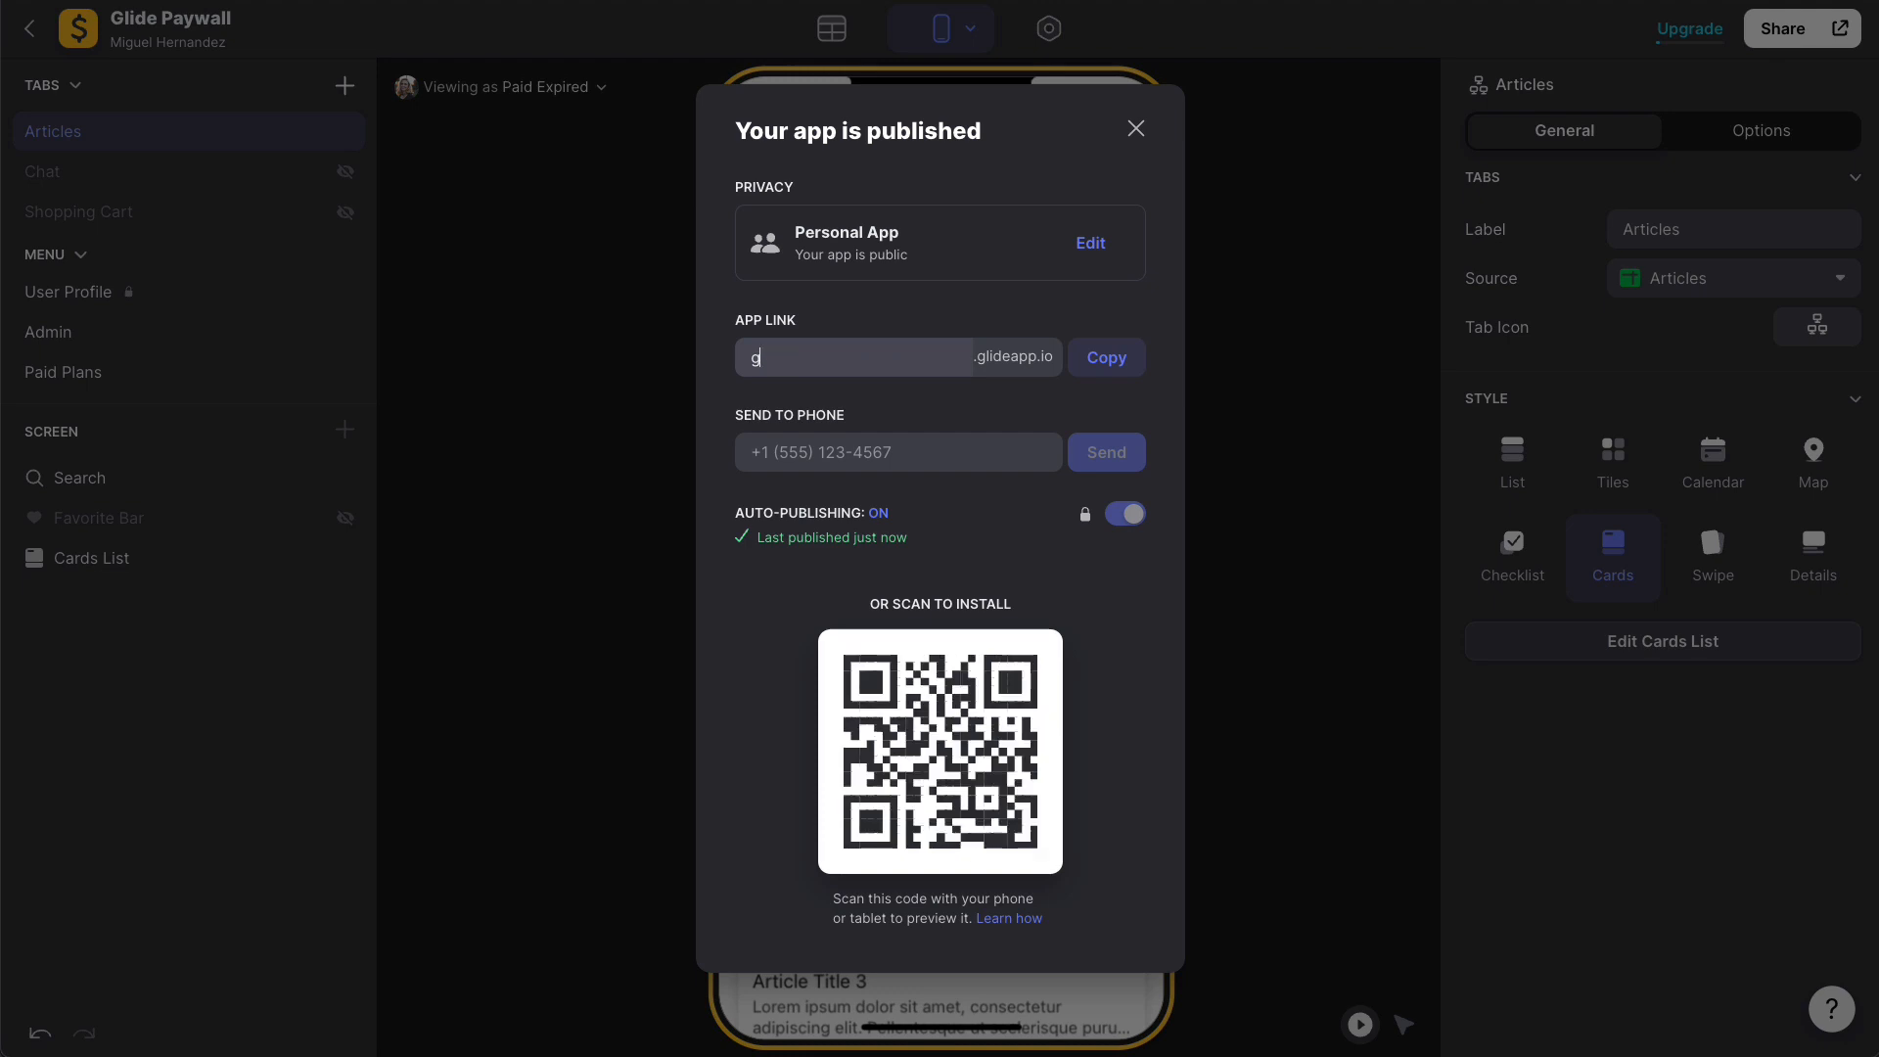
pyautogui.write('lidepaywall')
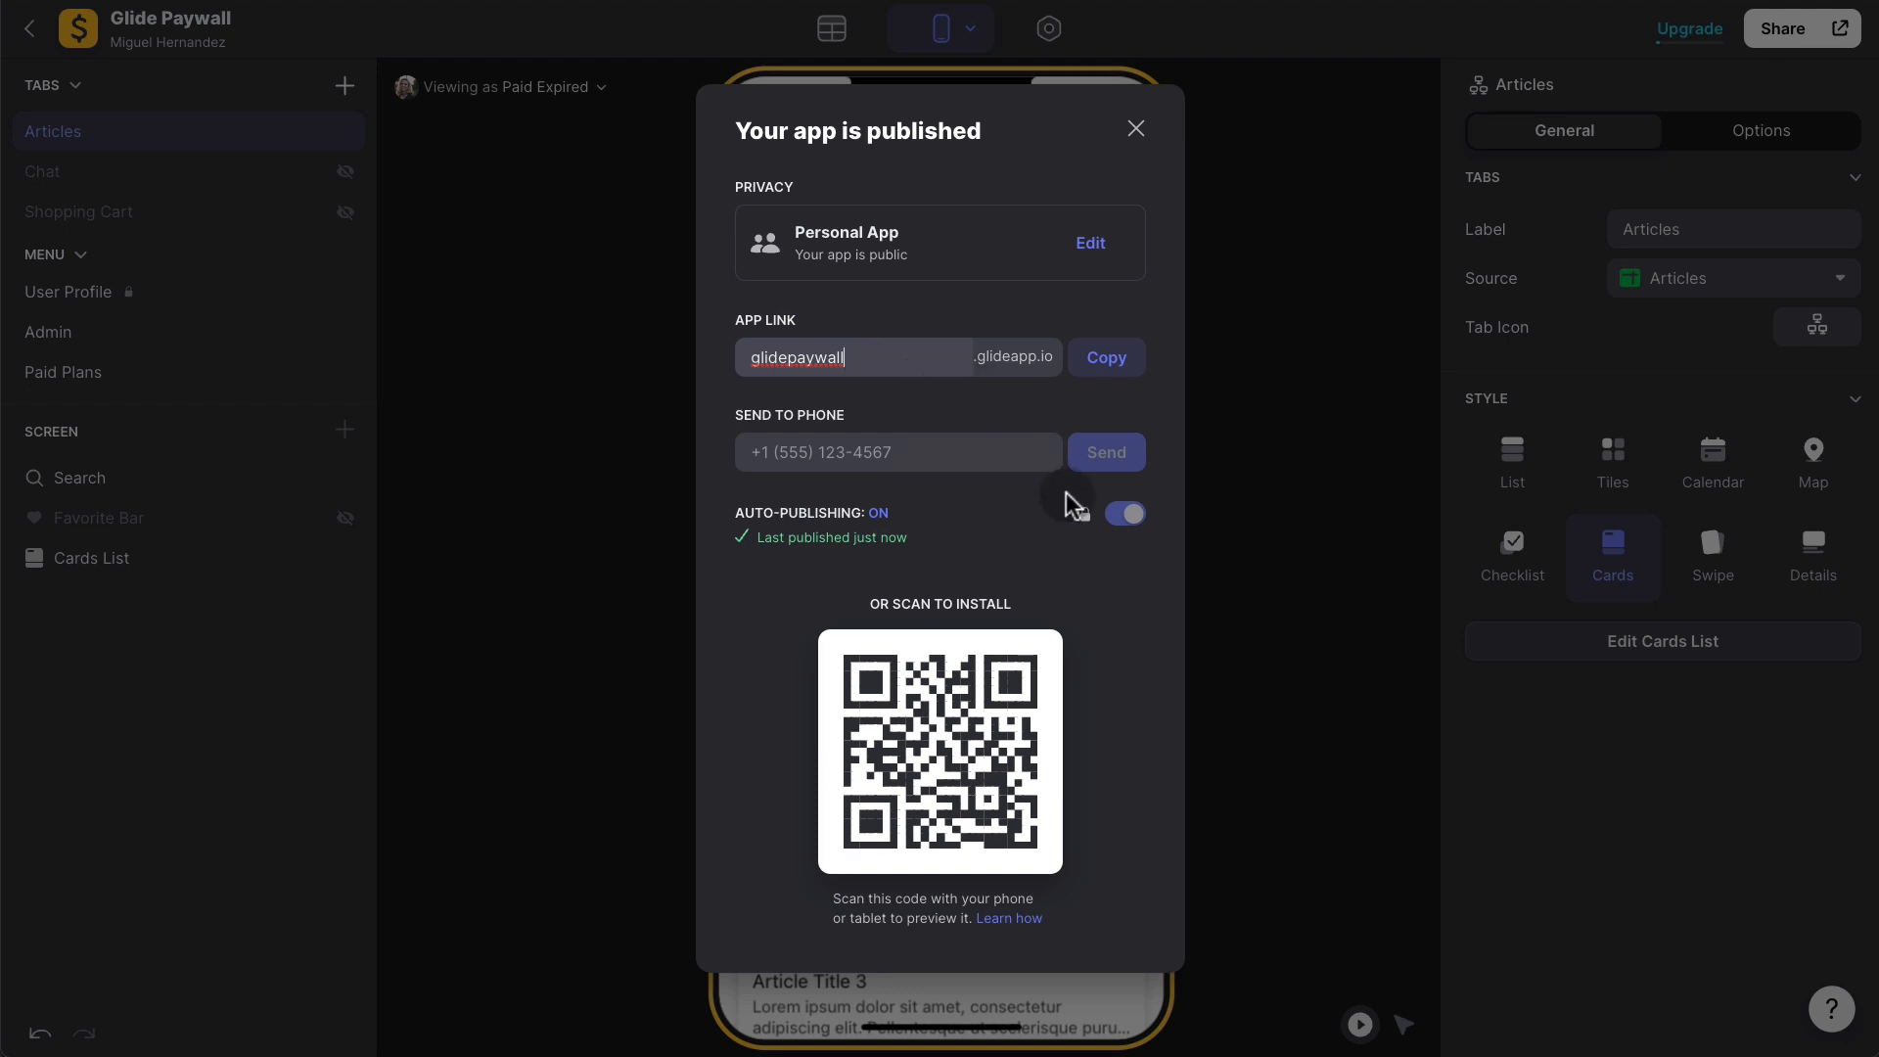
pyautogui.click(1272, 541)
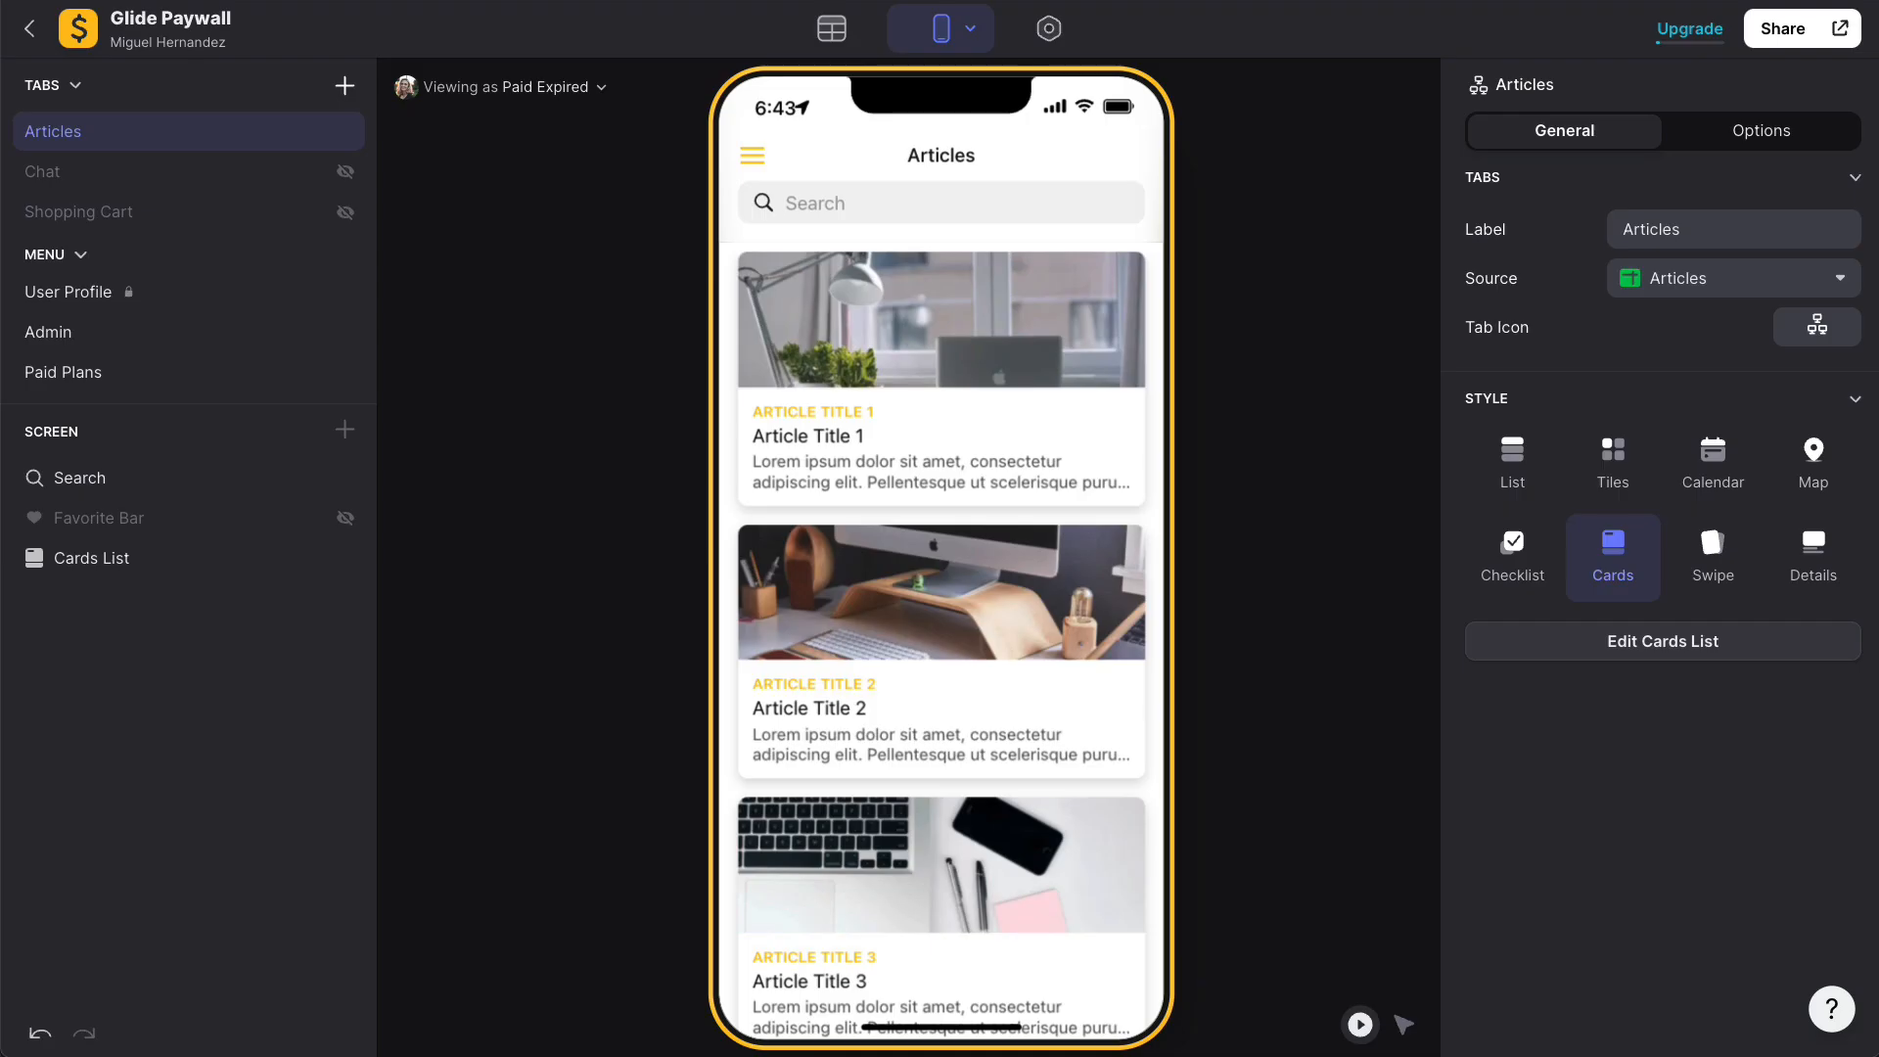
# Step: Set the app's privacy to Public with email and allow sign in with a Google account
pyautogui.click(1048, 40)
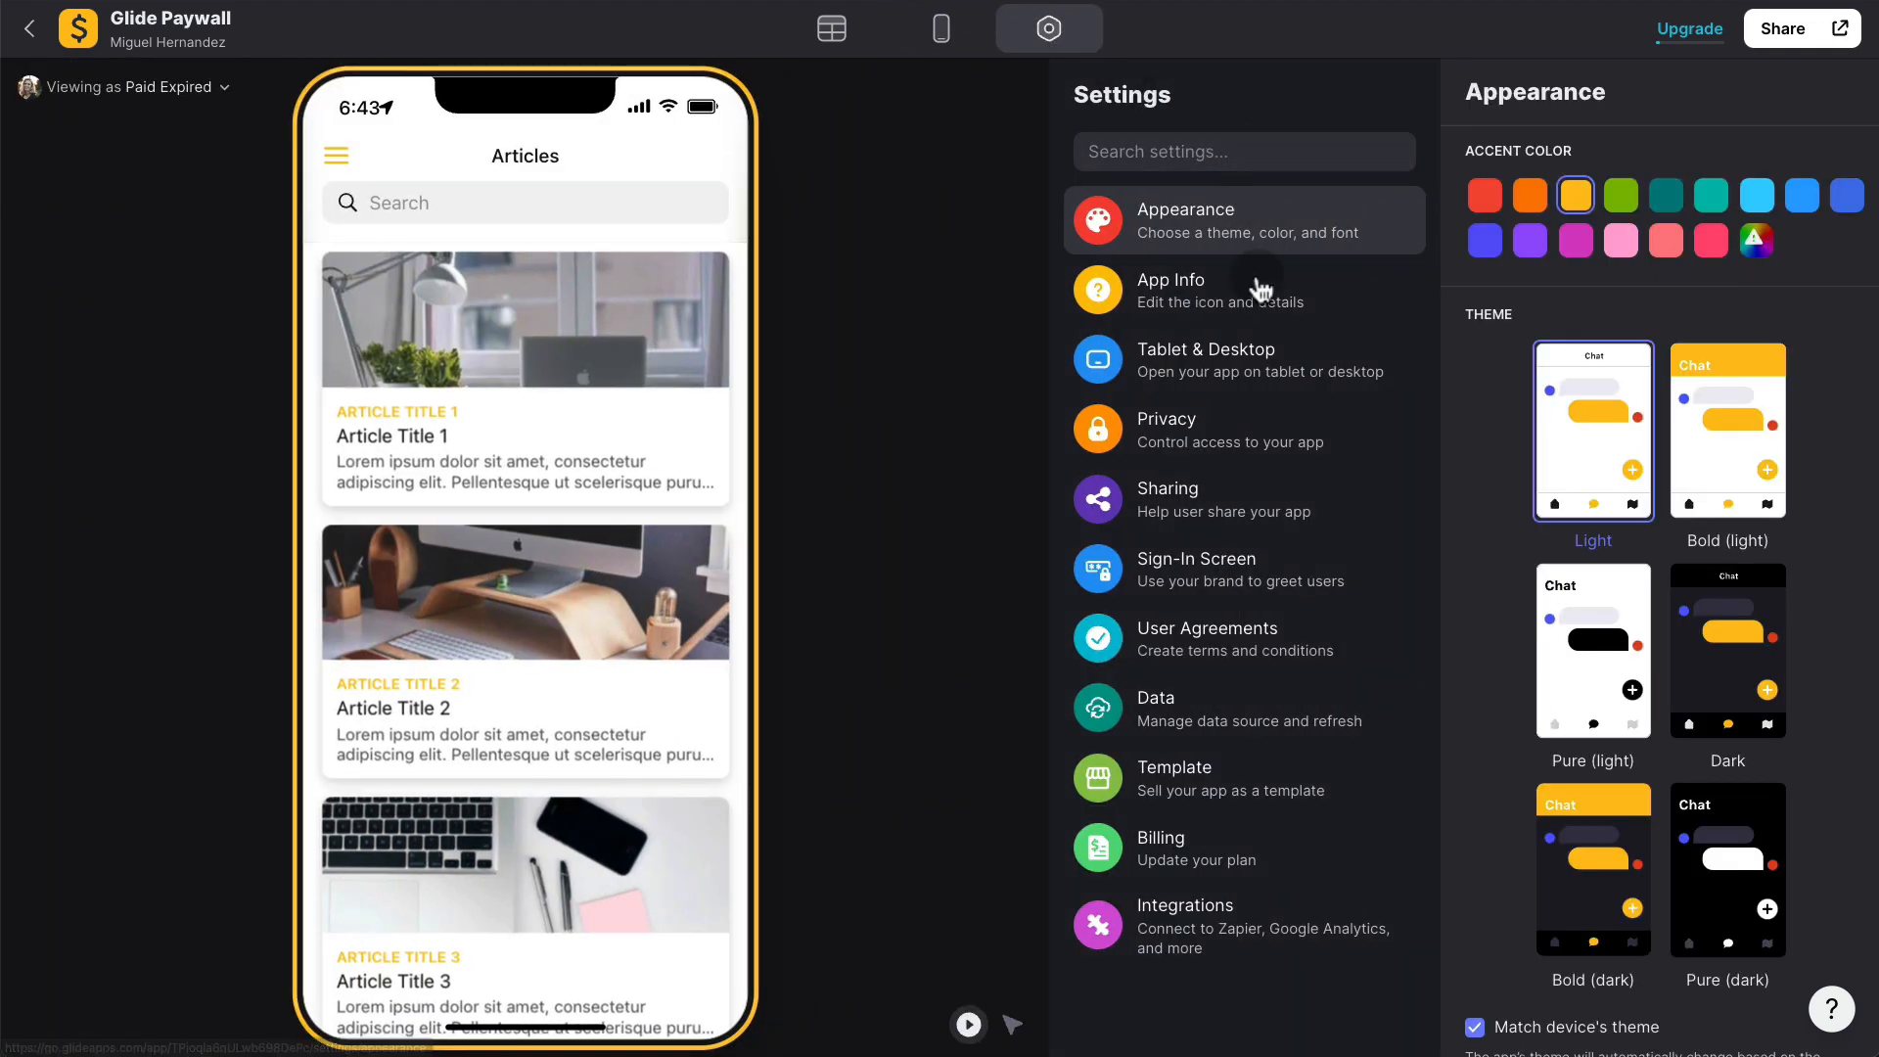
pyautogui.click(1191, 436)
pyautogui.click(1549, 247)
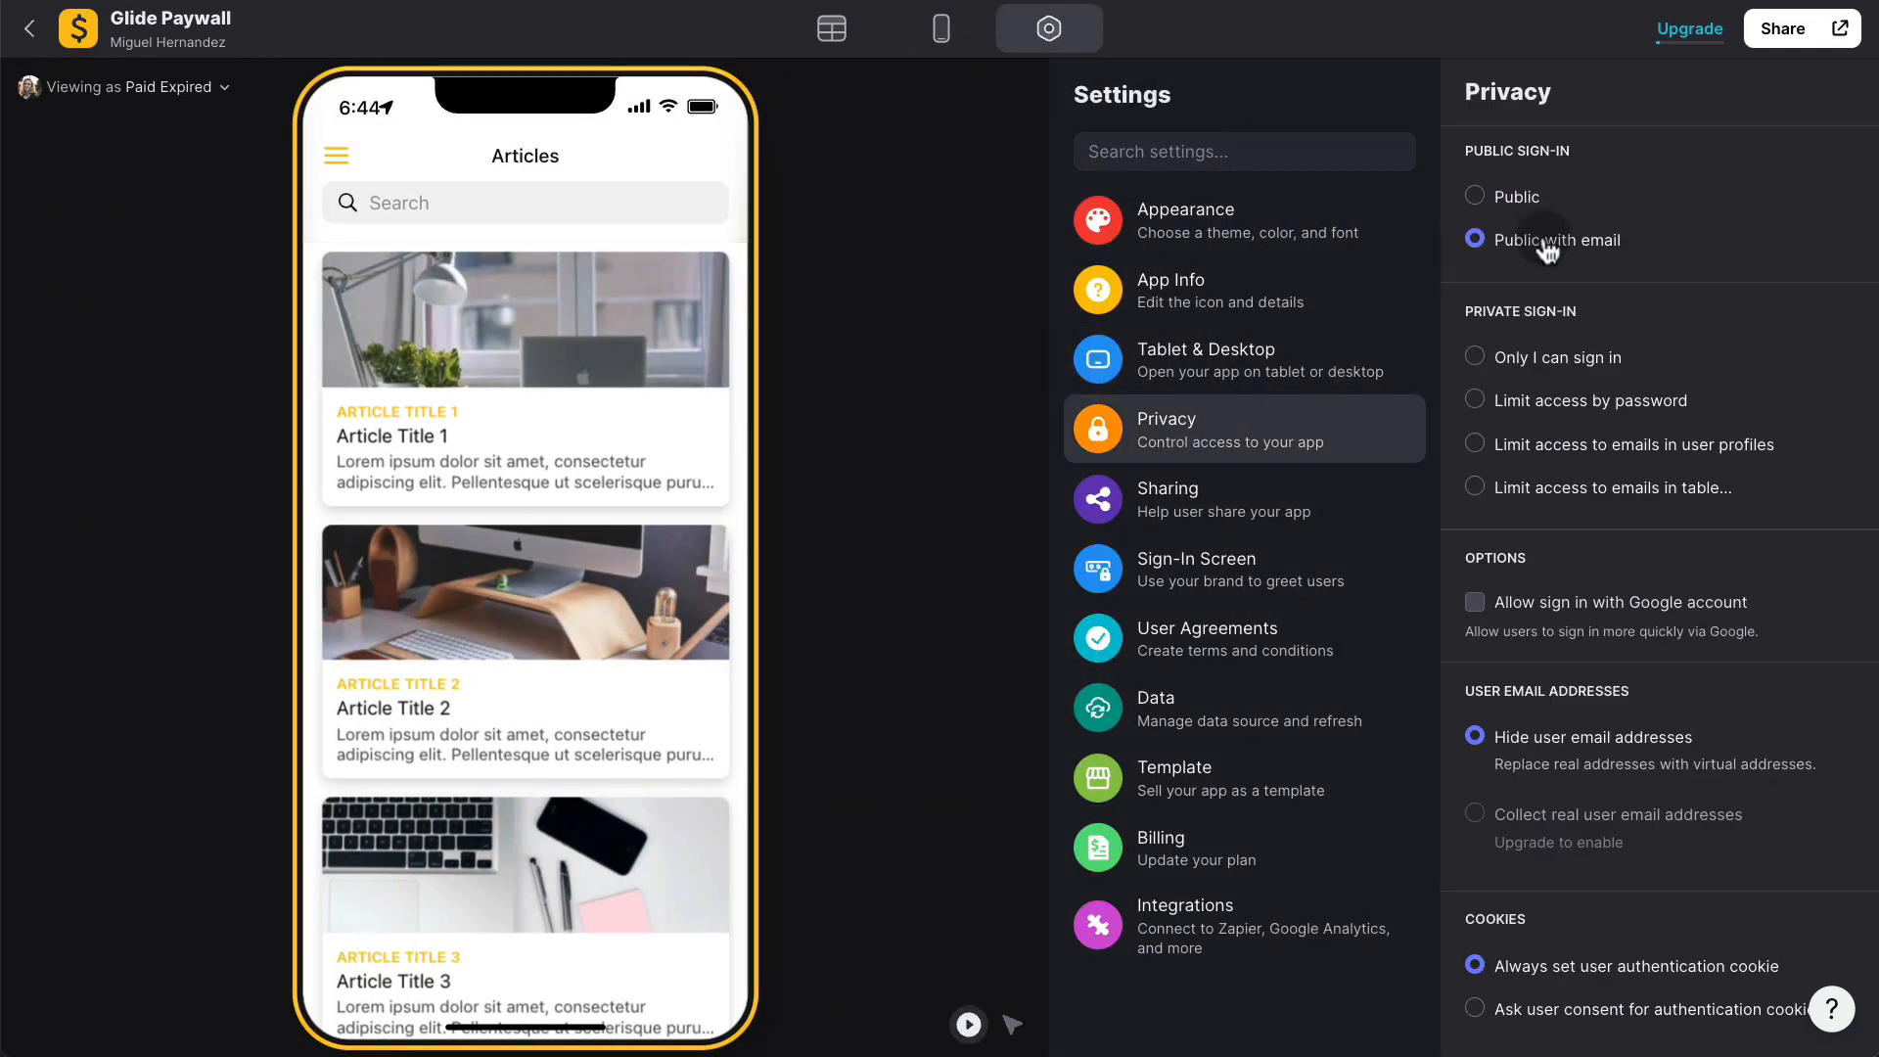
pyautogui.click(1476, 602)
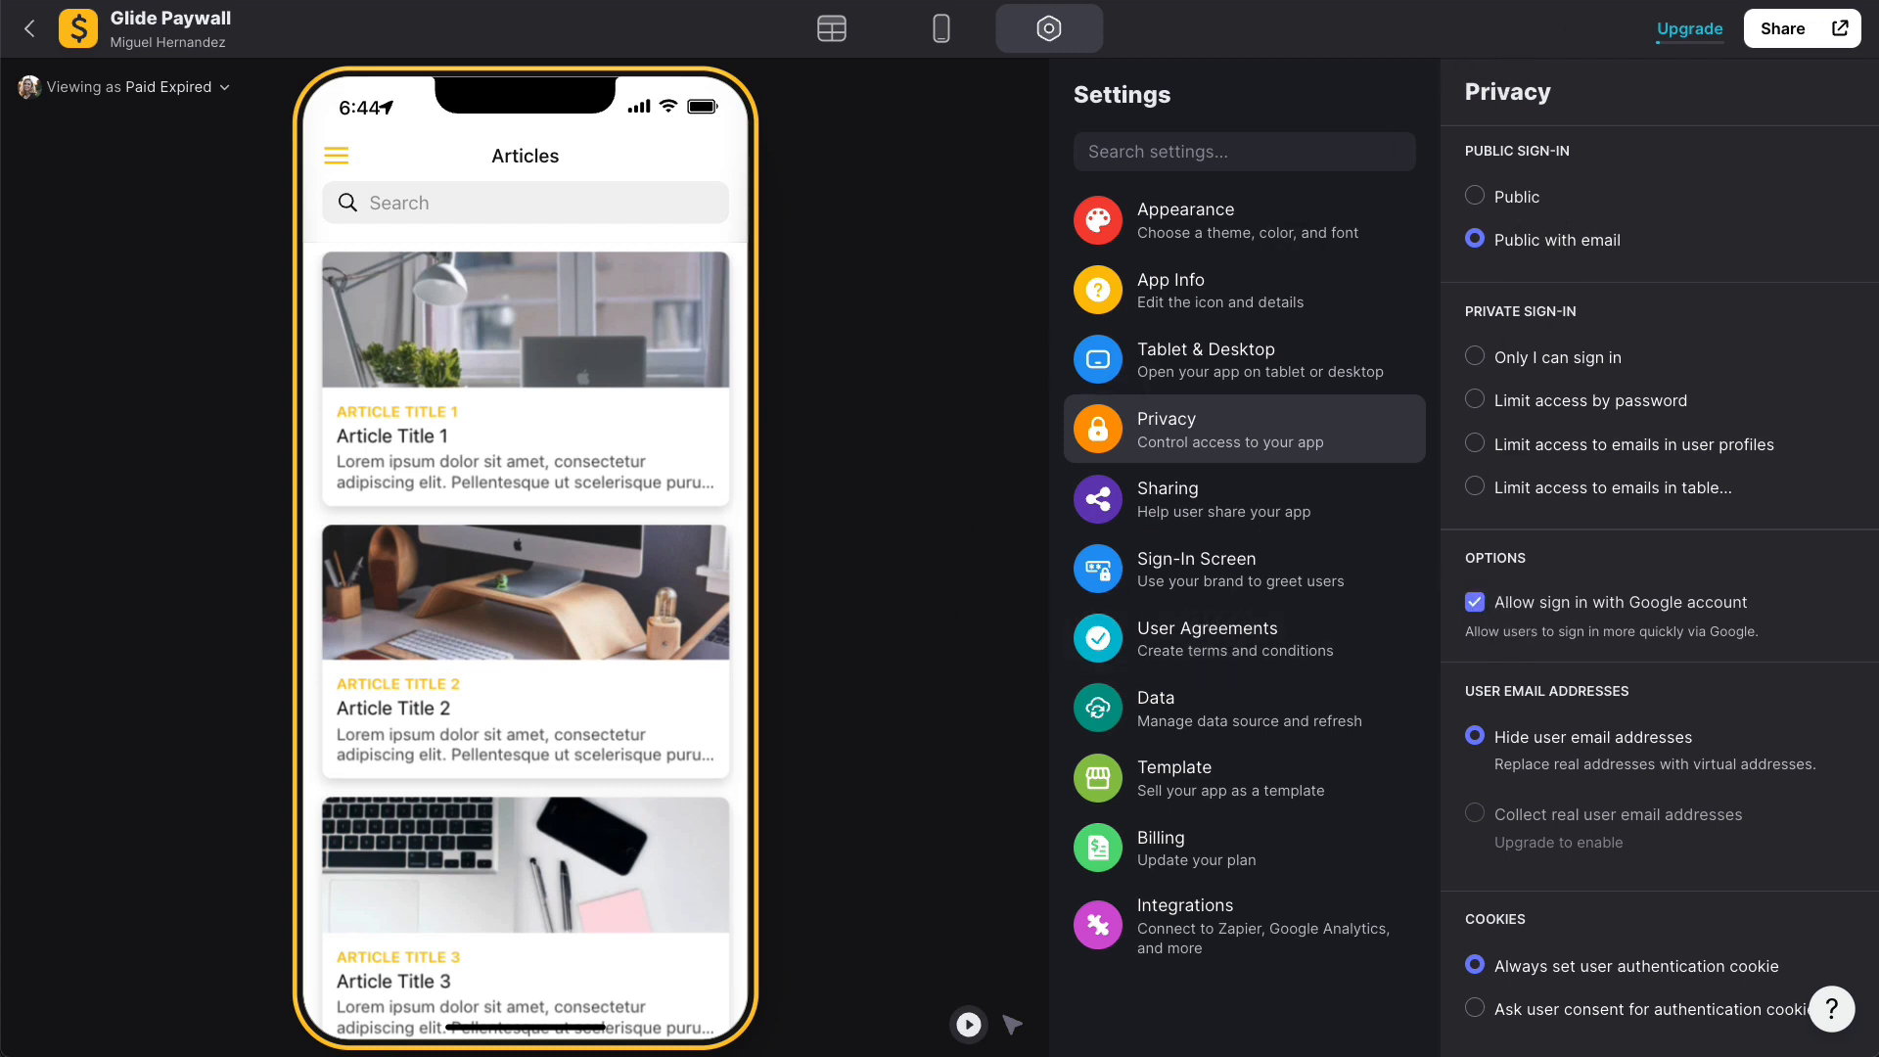
# Step: Open the published Glide Paywall app and sign in with the Grumo Media Google account
pyautogui.click(1840, 29)
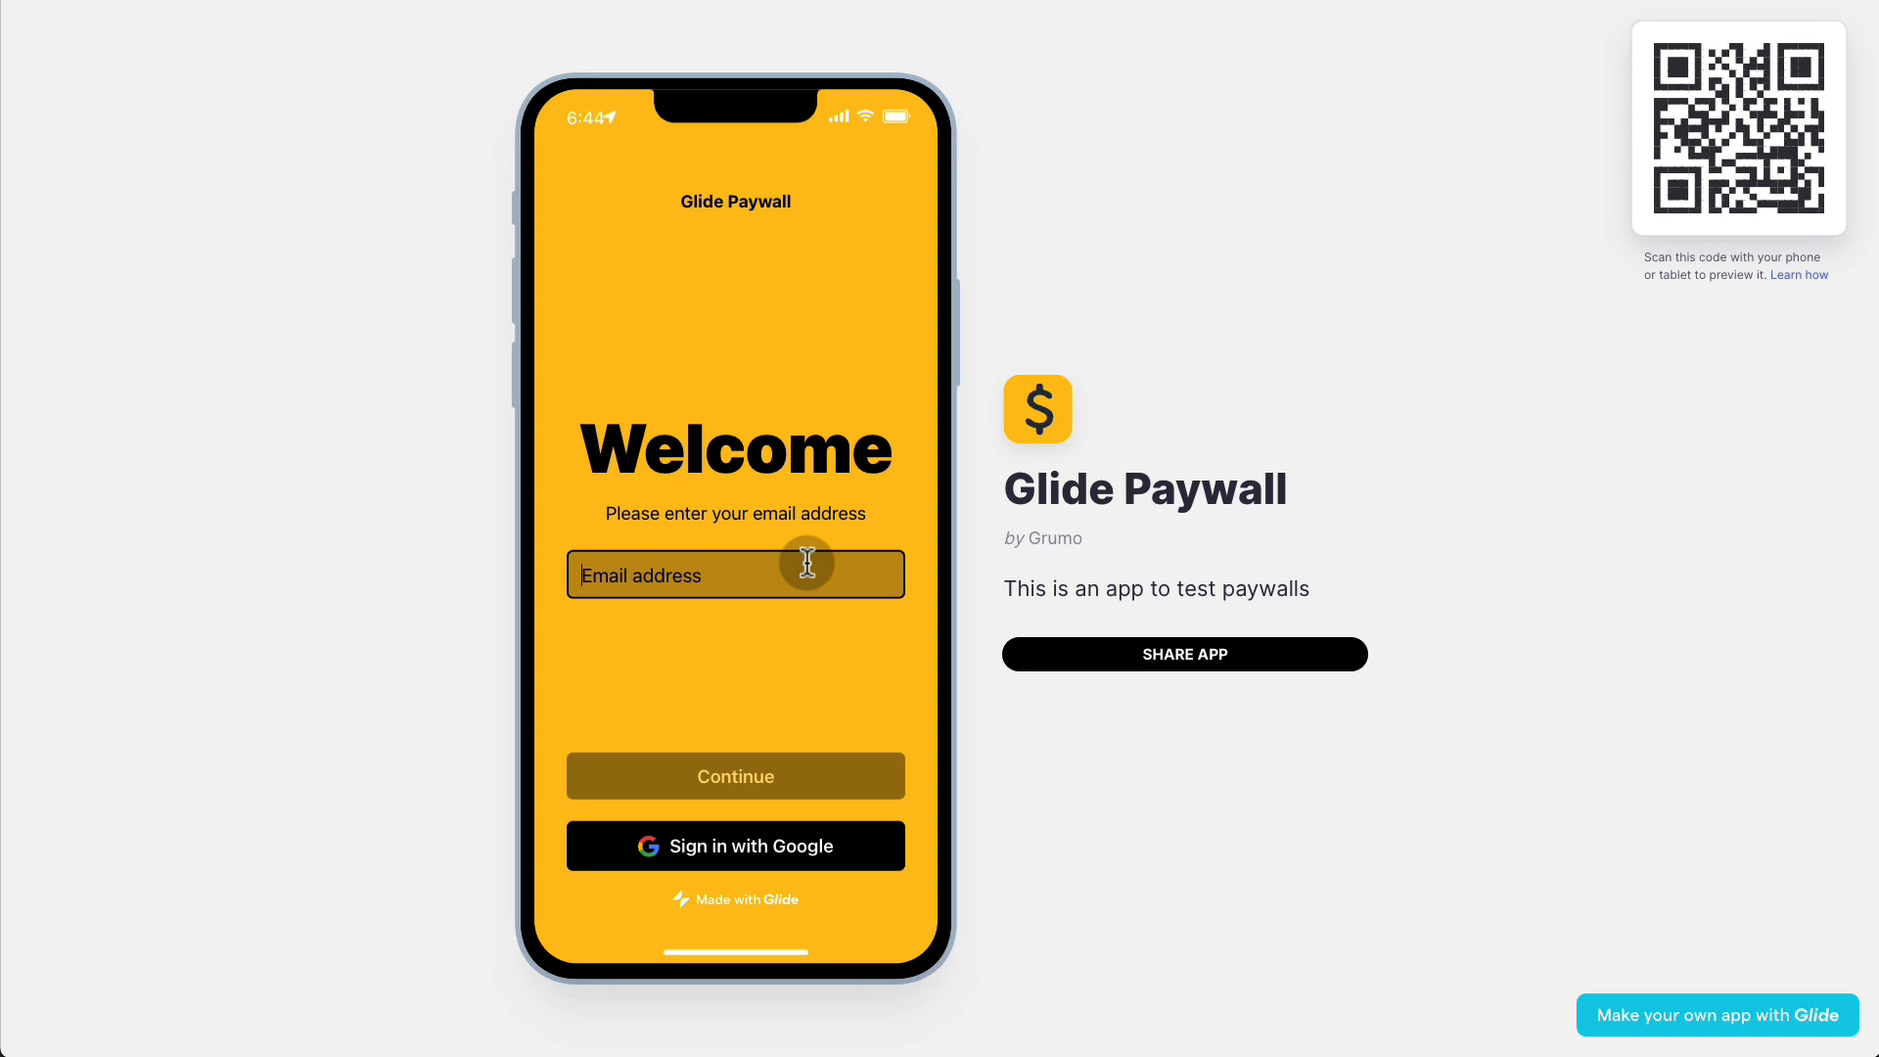
pyautogui.click(771, 848)
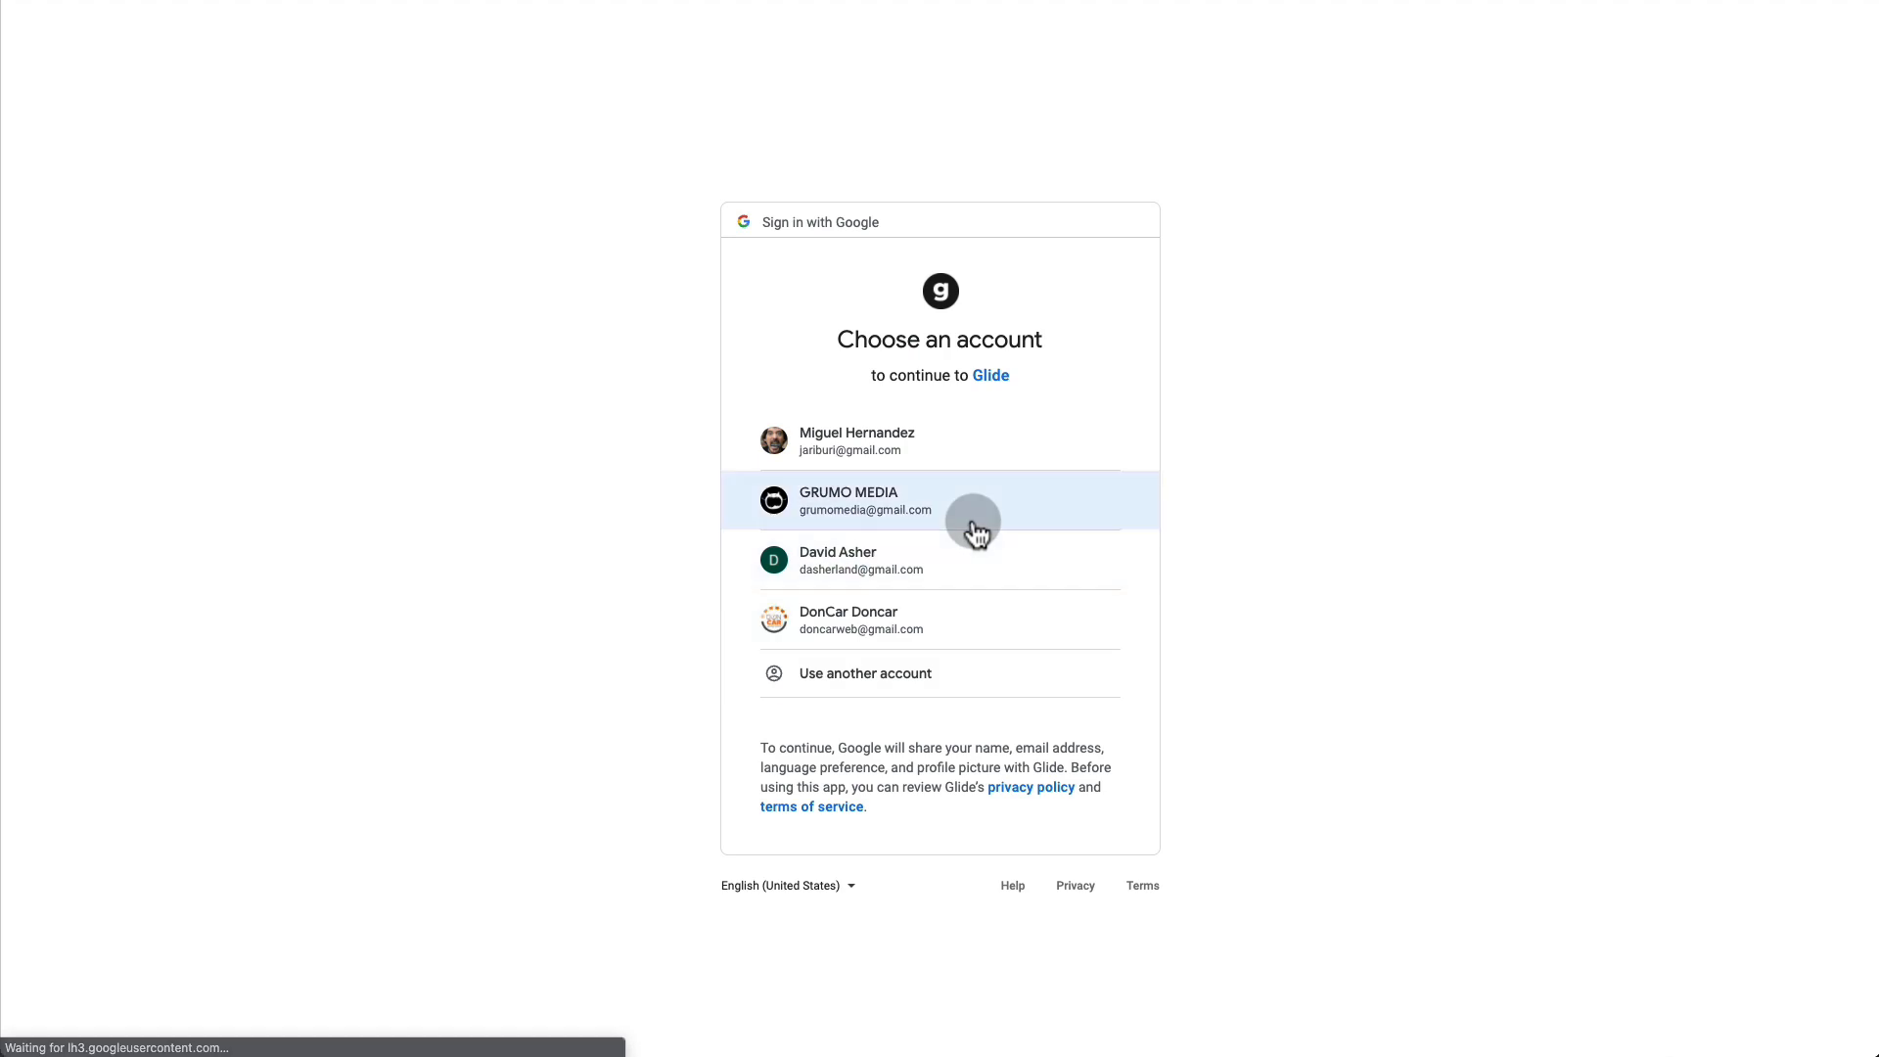
pyautogui.click(1037, 520)
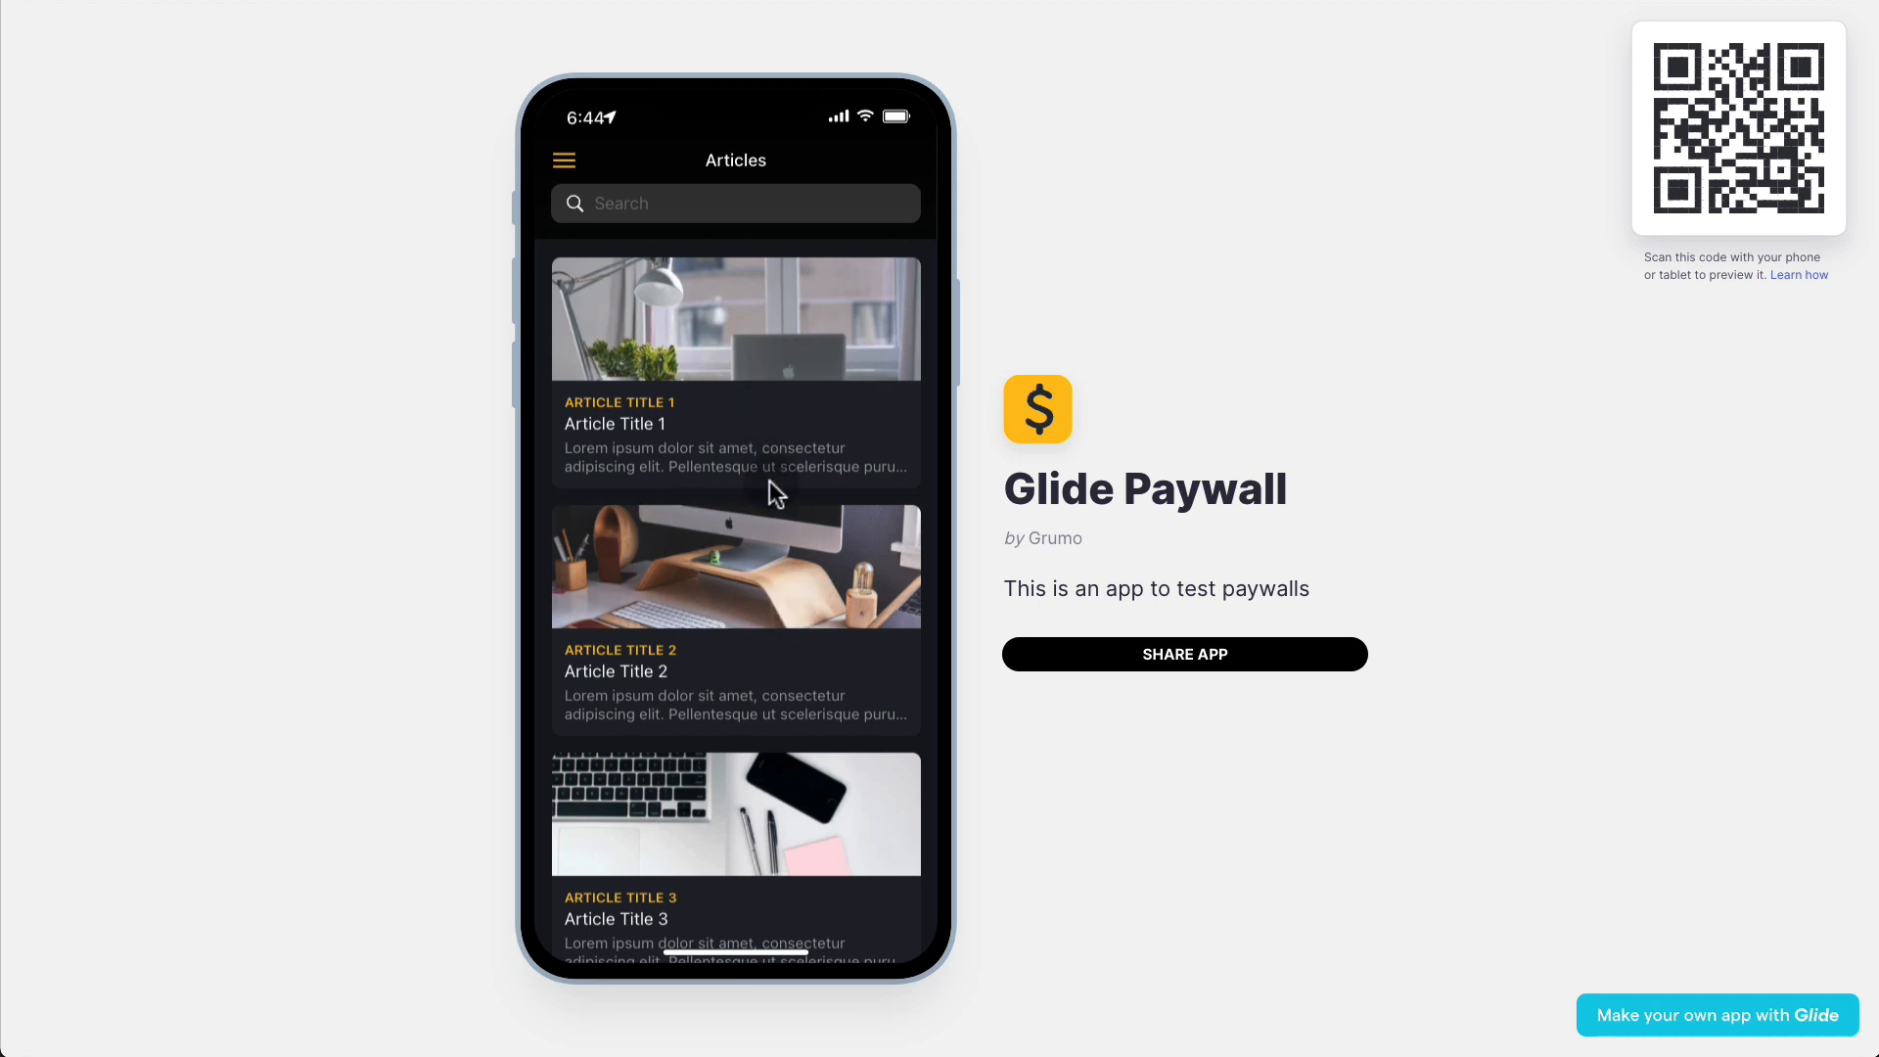
# Step: Browse the published app's article list and read Article Title 1, Article Title 2 and Article Title 3 in turn
pyautogui.scroll(-6, 771, 489)
pyautogui.scroll(6, 773, 491)
pyautogui.scroll(-8, 772, 491)
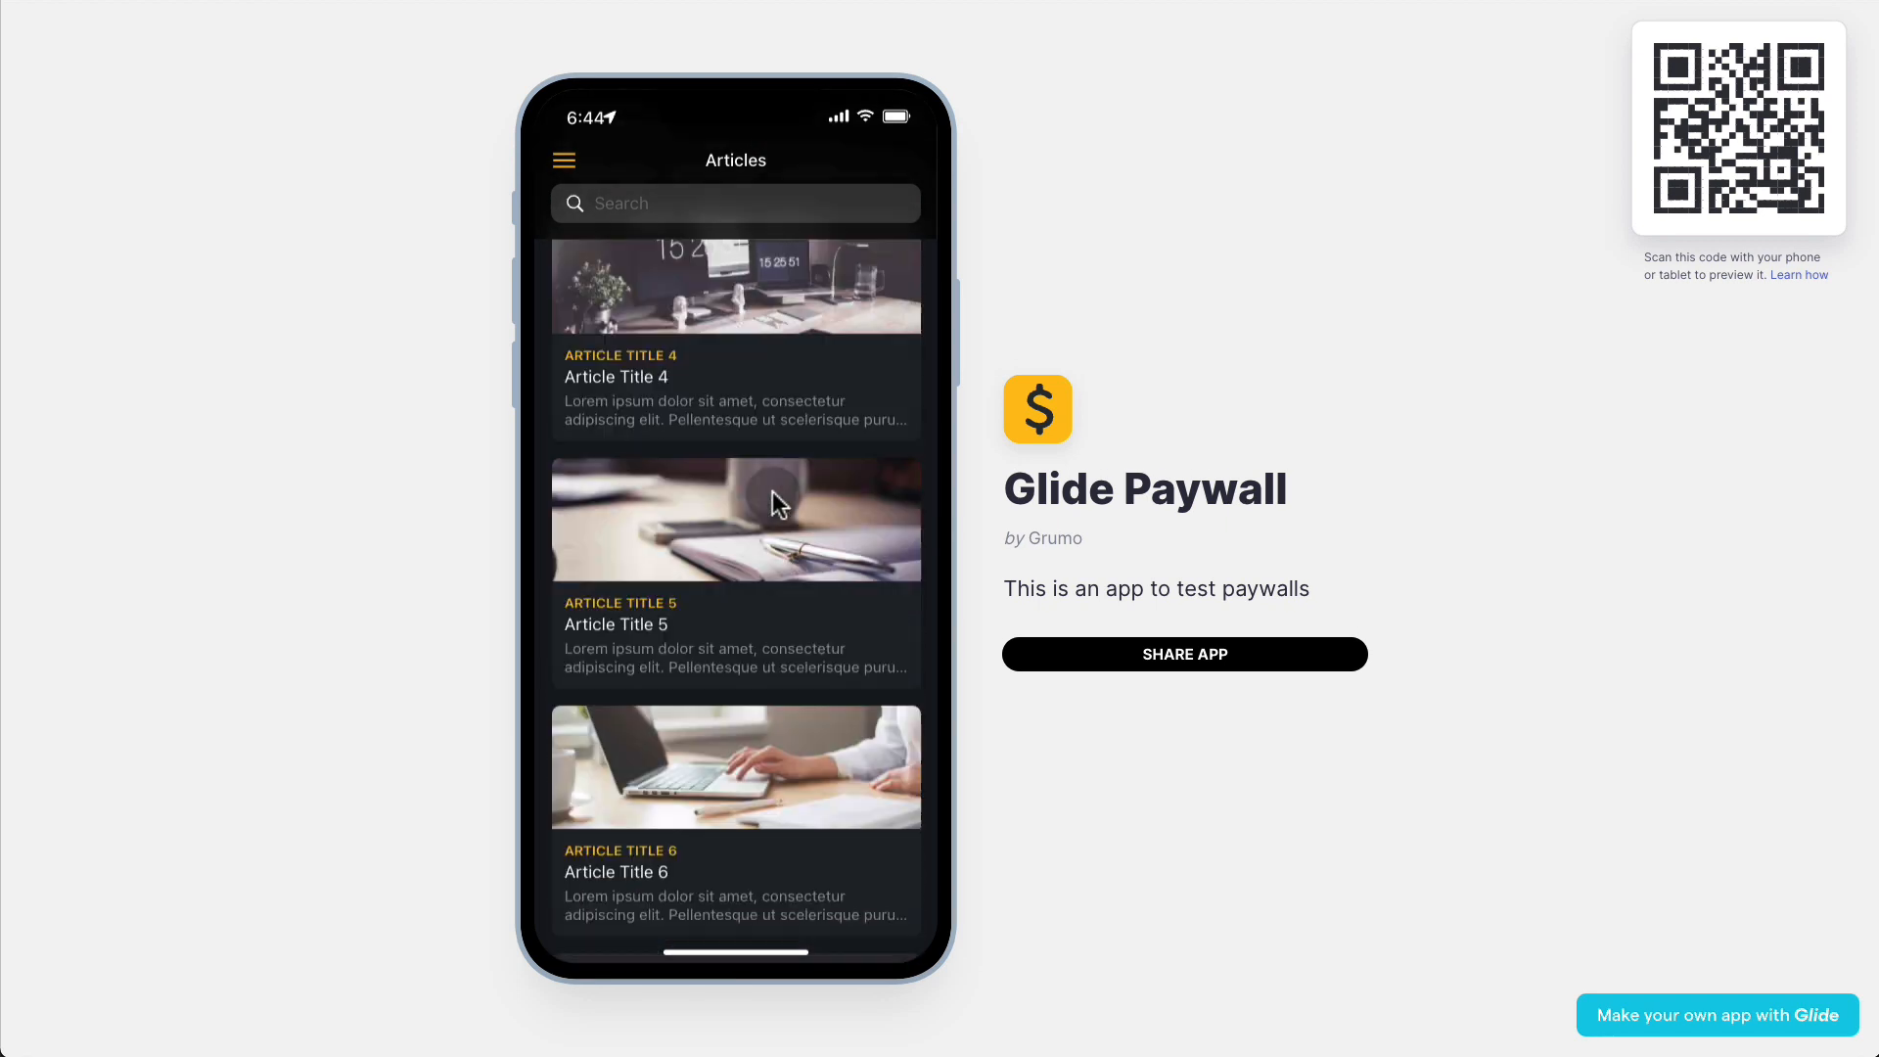
pyautogui.scroll(-2, 773, 491)
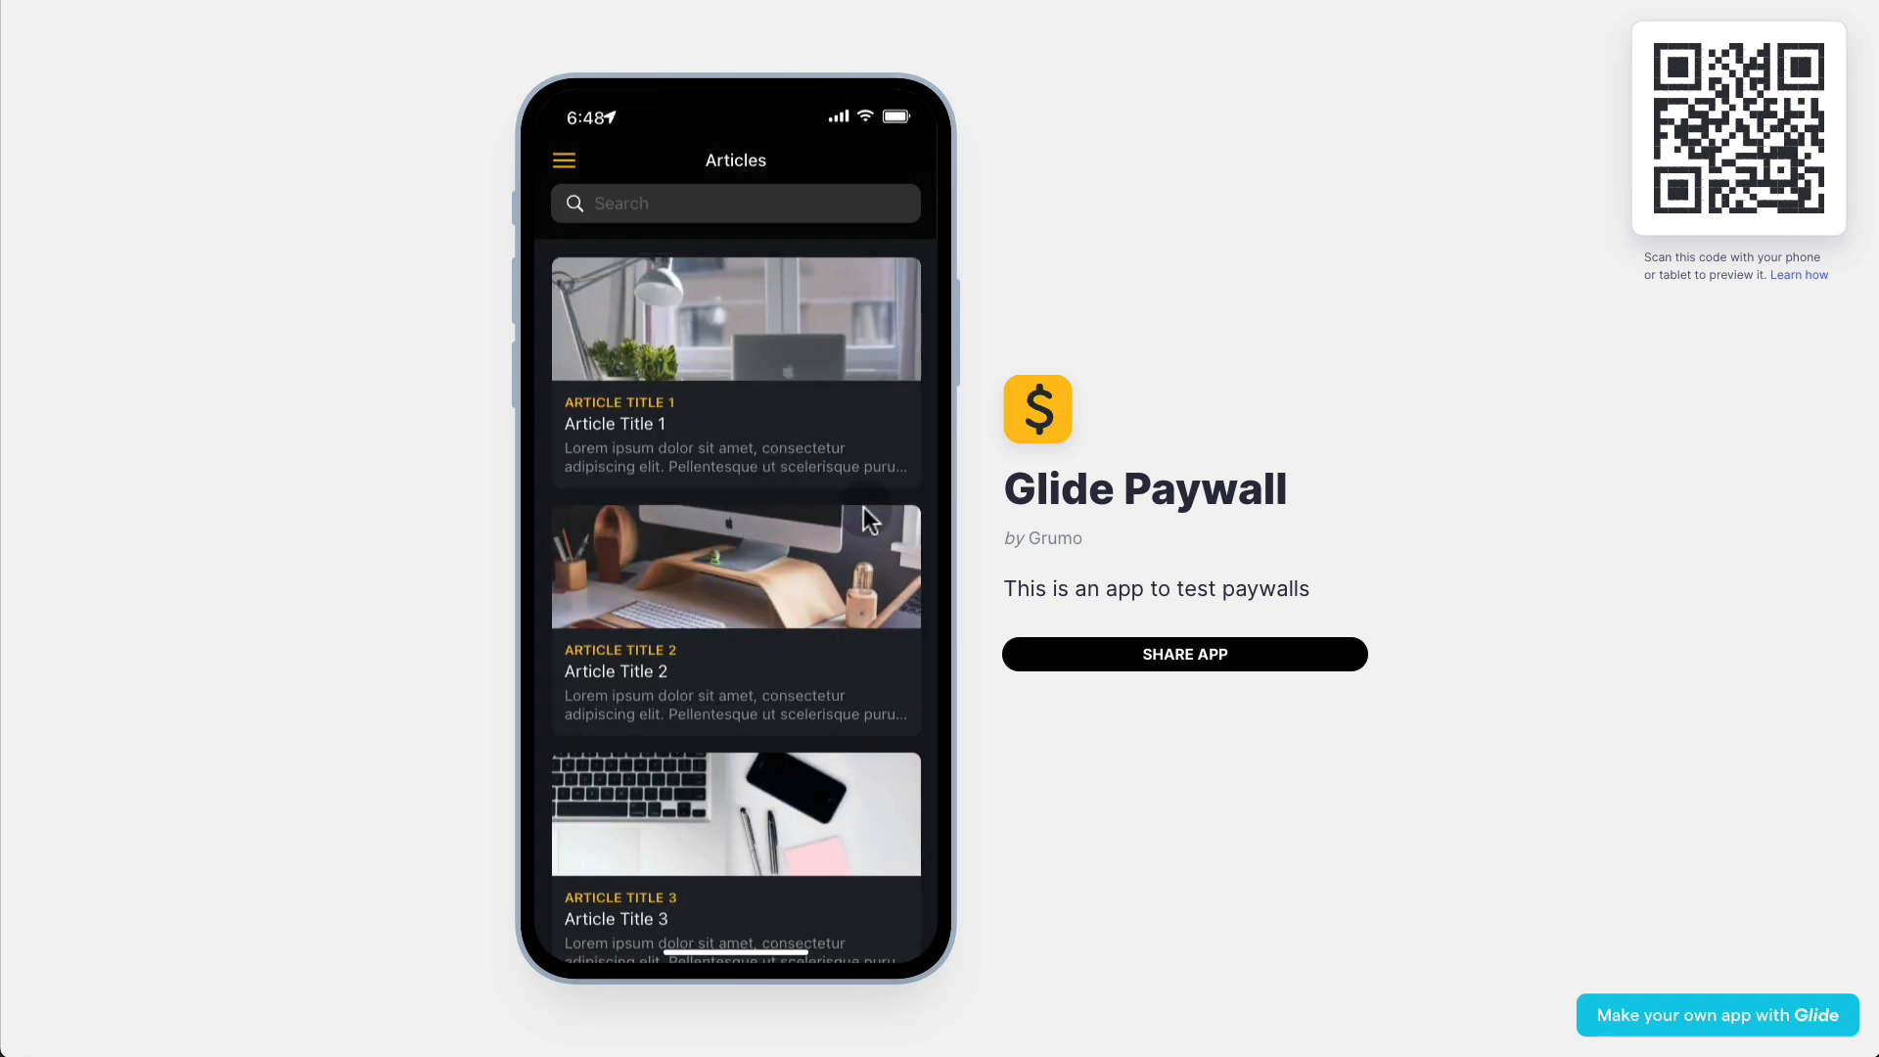
pyautogui.click(764, 354)
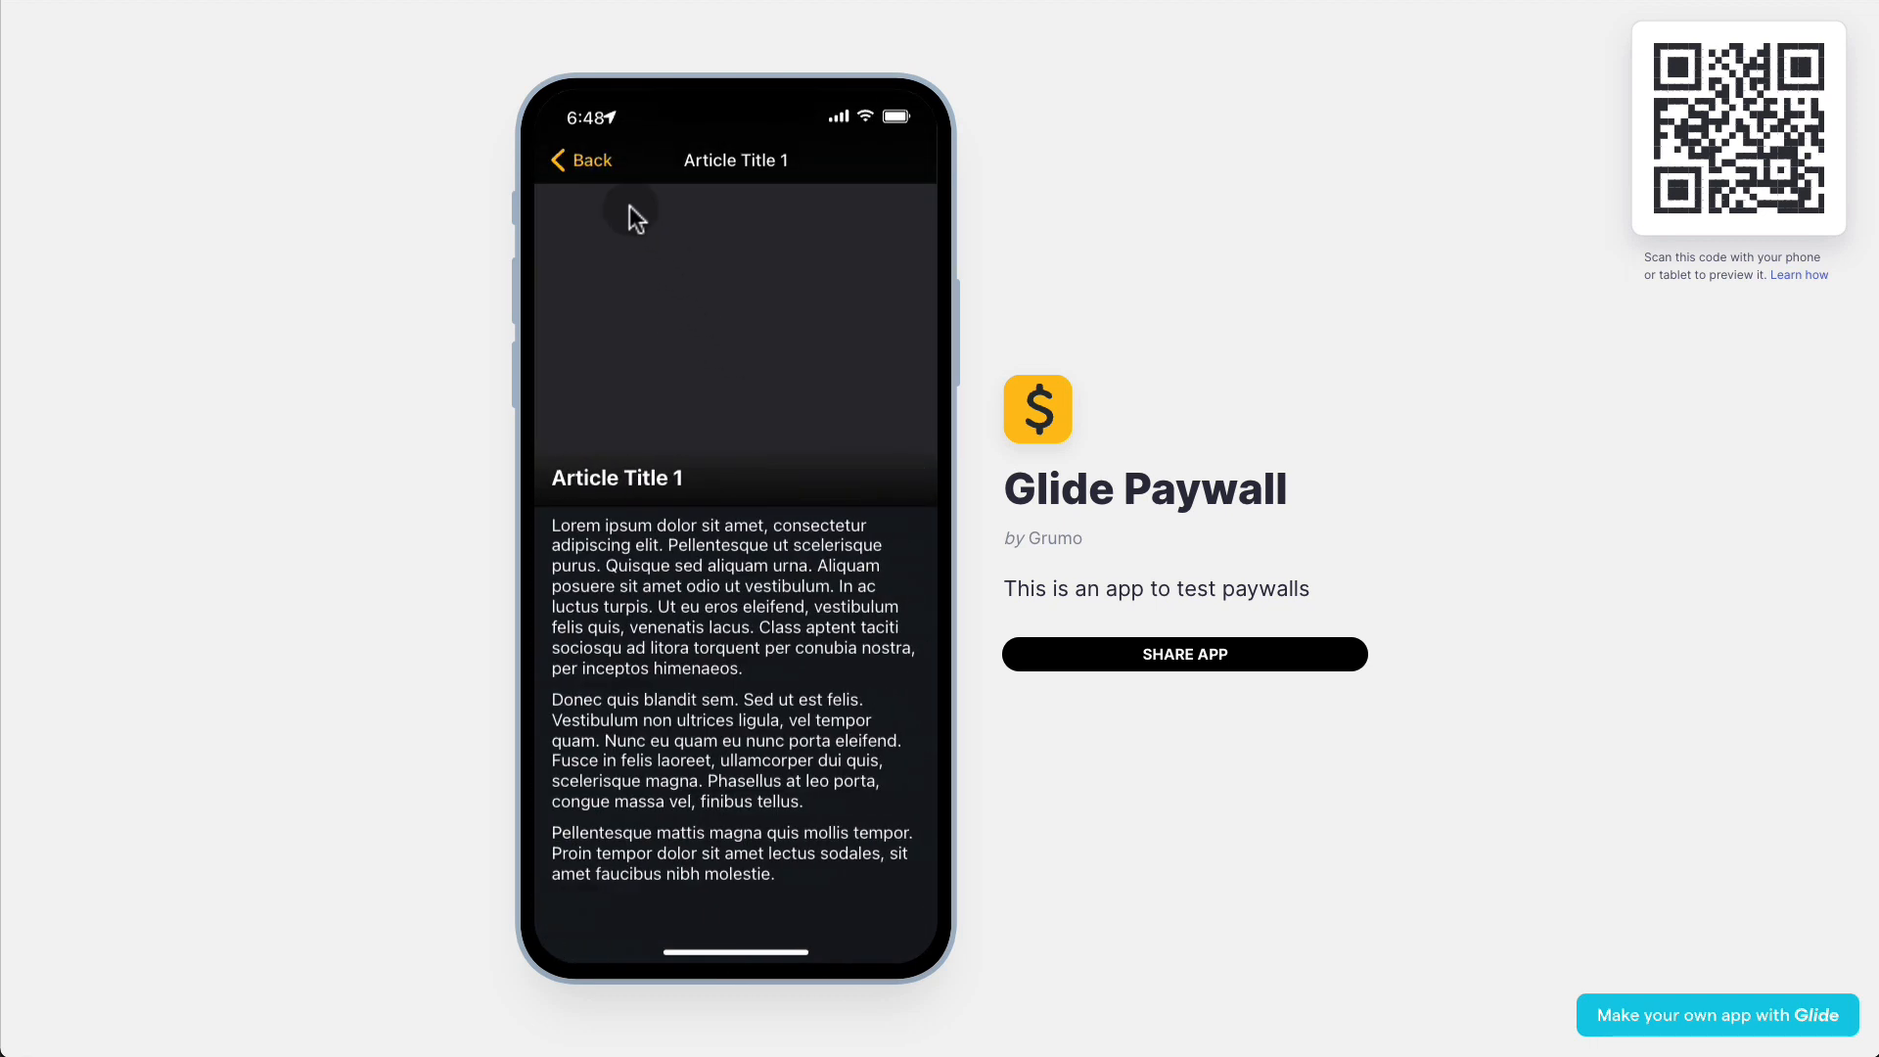
pyautogui.click(594, 166)
pyautogui.click(755, 548)
pyautogui.click(593, 164)
pyautogui.click(724, 766)
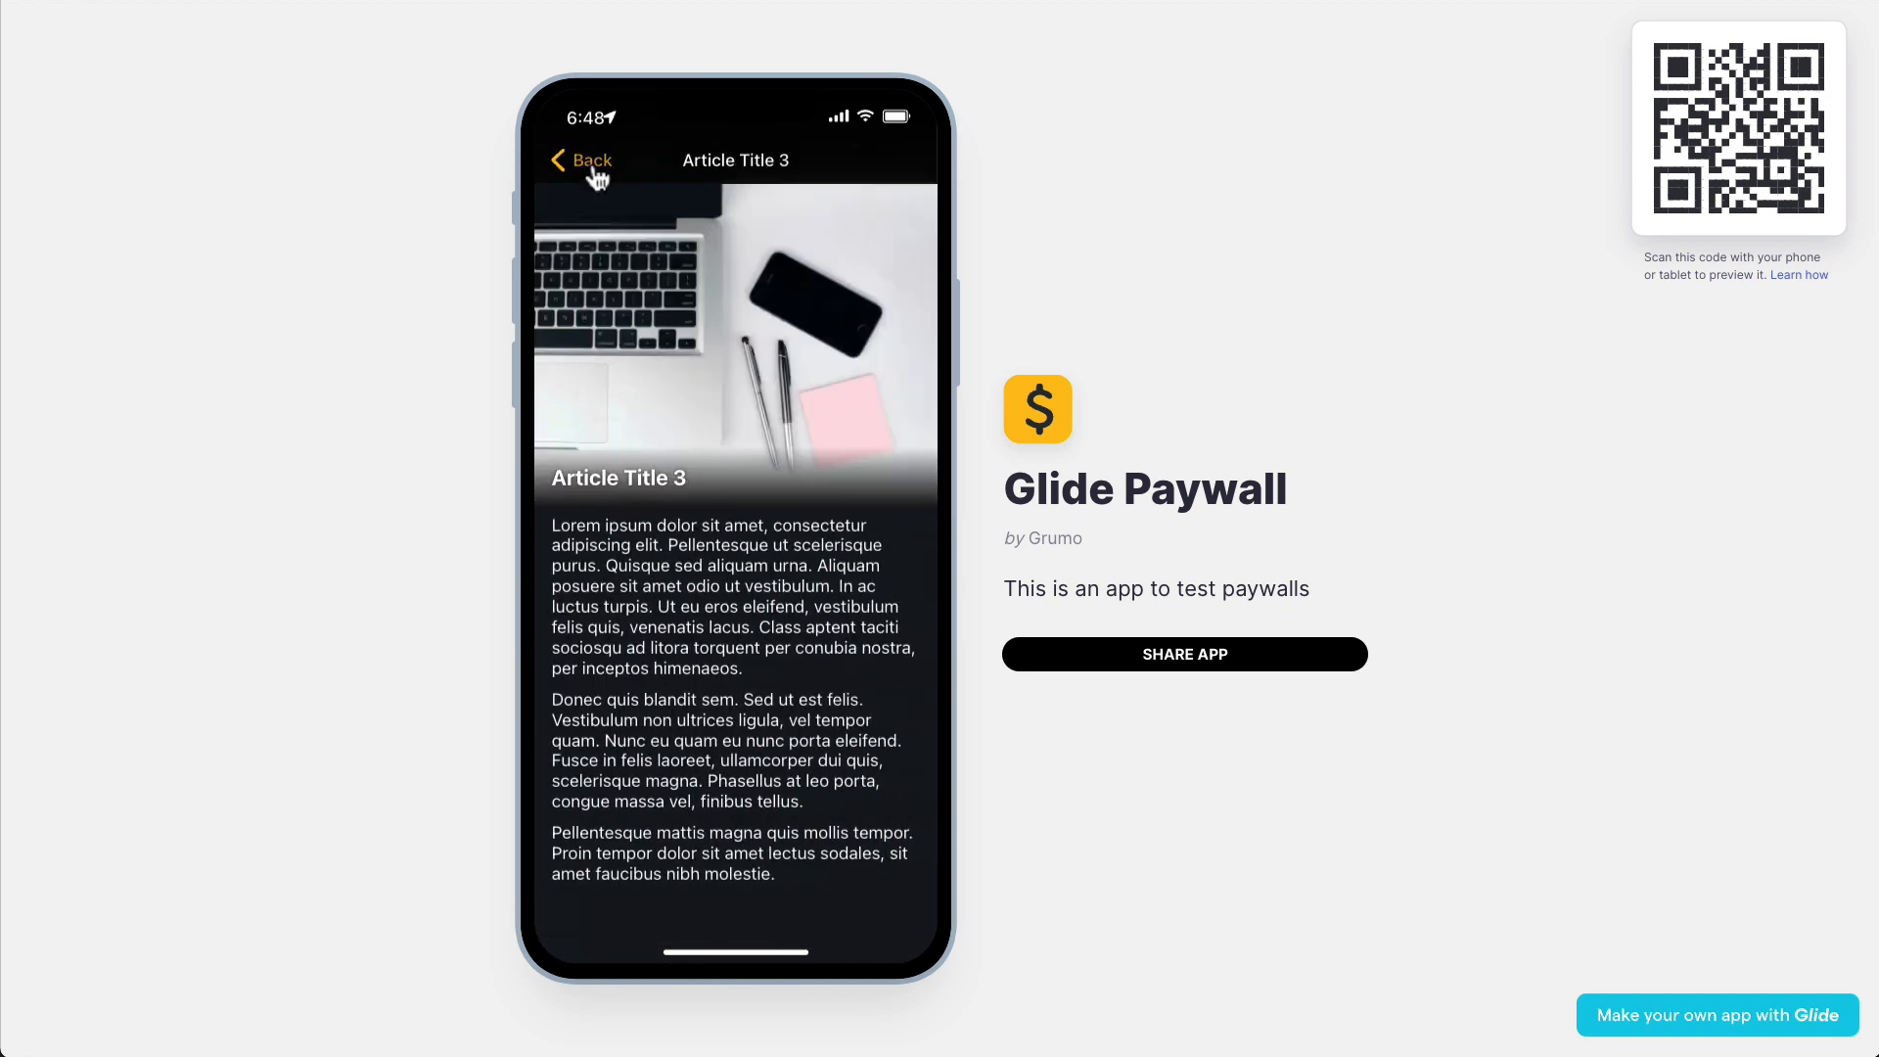
pyautogui.click(594, 163)
# Step: Try to open a fourth article, view the 1 MONTH ACCESS plan's details and return to the Paid Plans screen
pyautogui.scroll(-3, 744, 489)
pyautogui.click(724, 773)
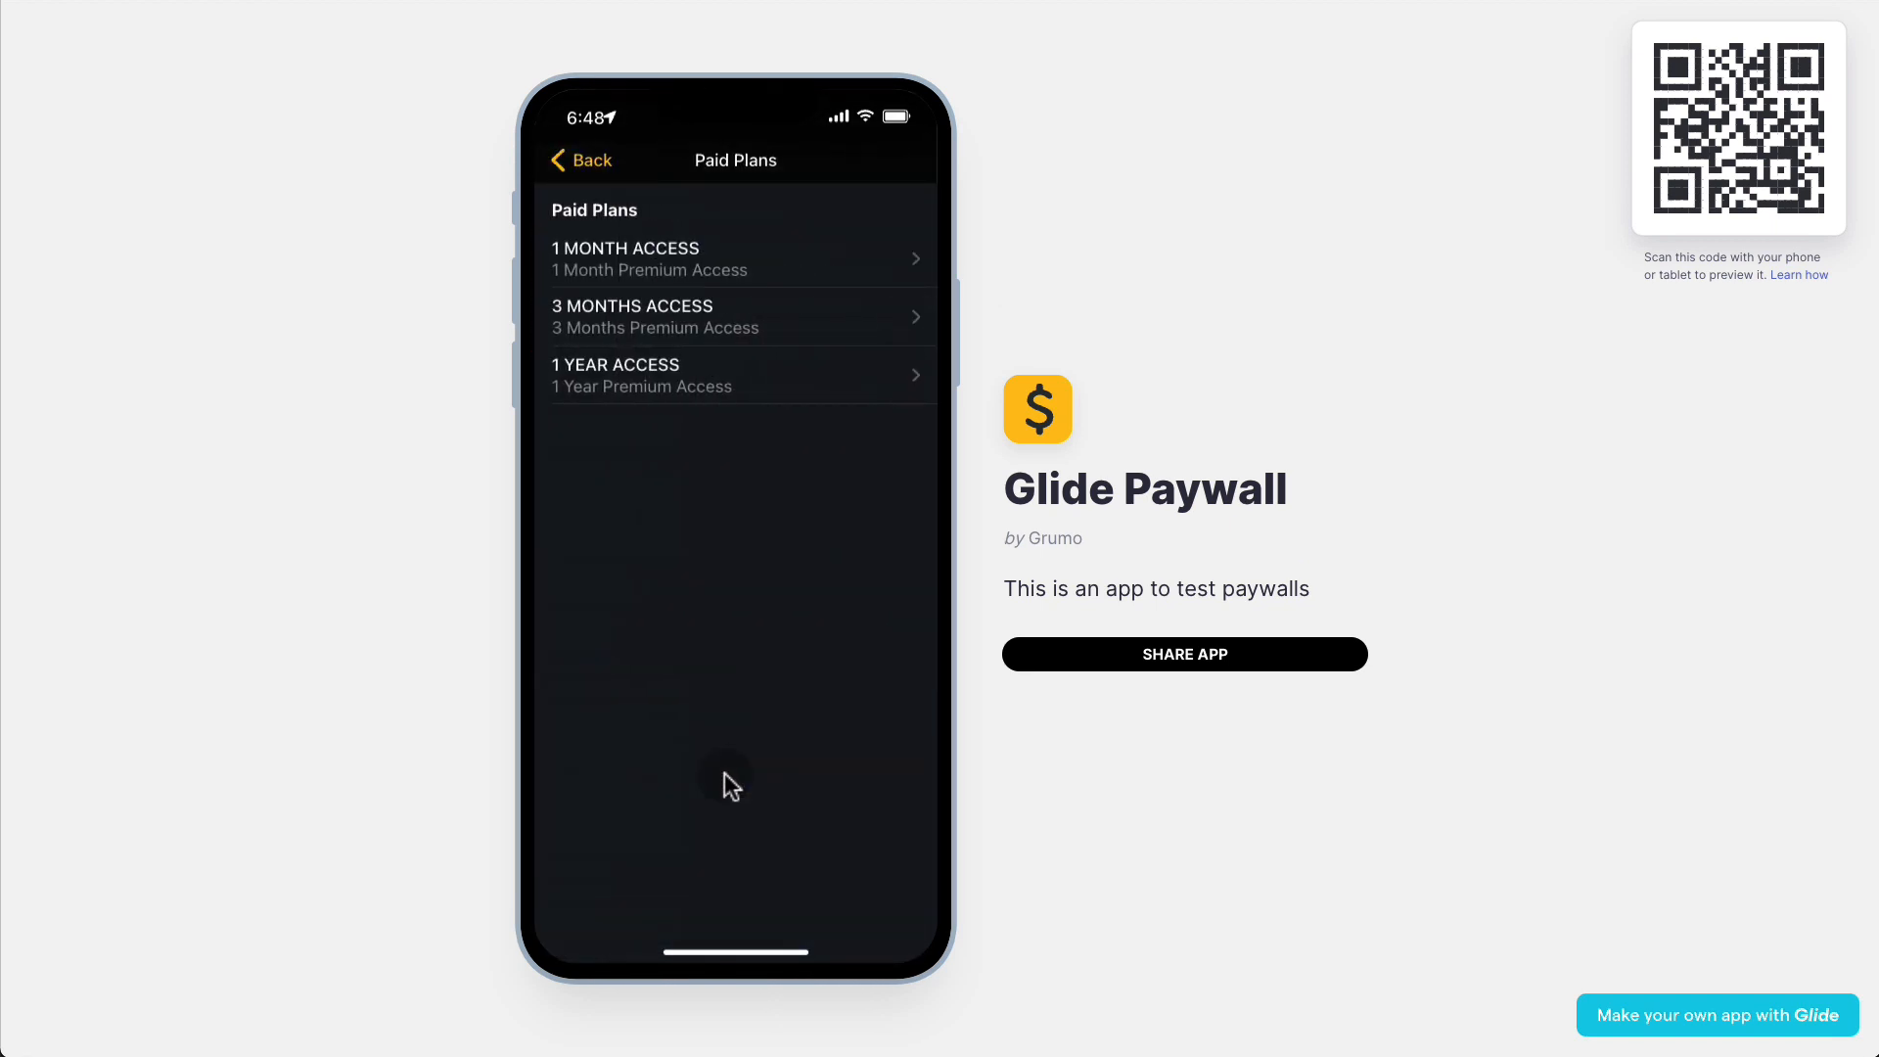
pyautogui.click(712, 260)
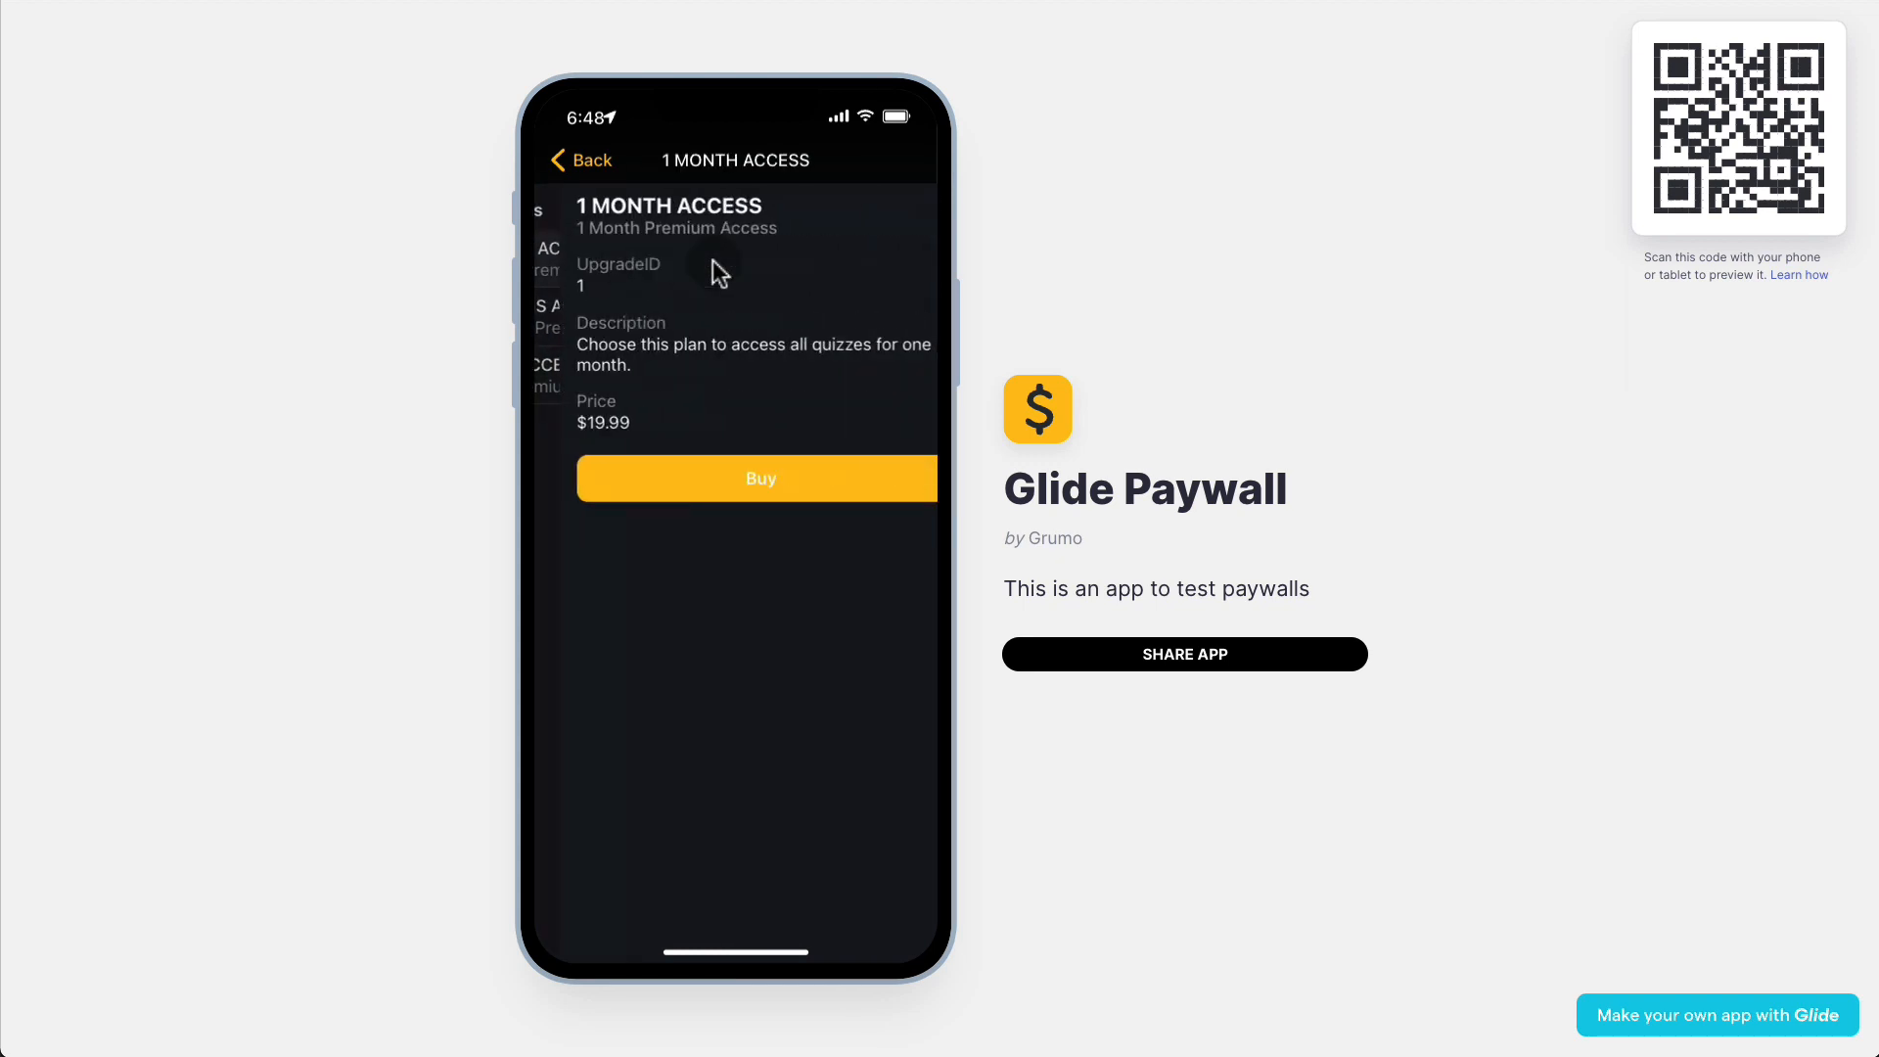
pyautogui.click(592, 166)
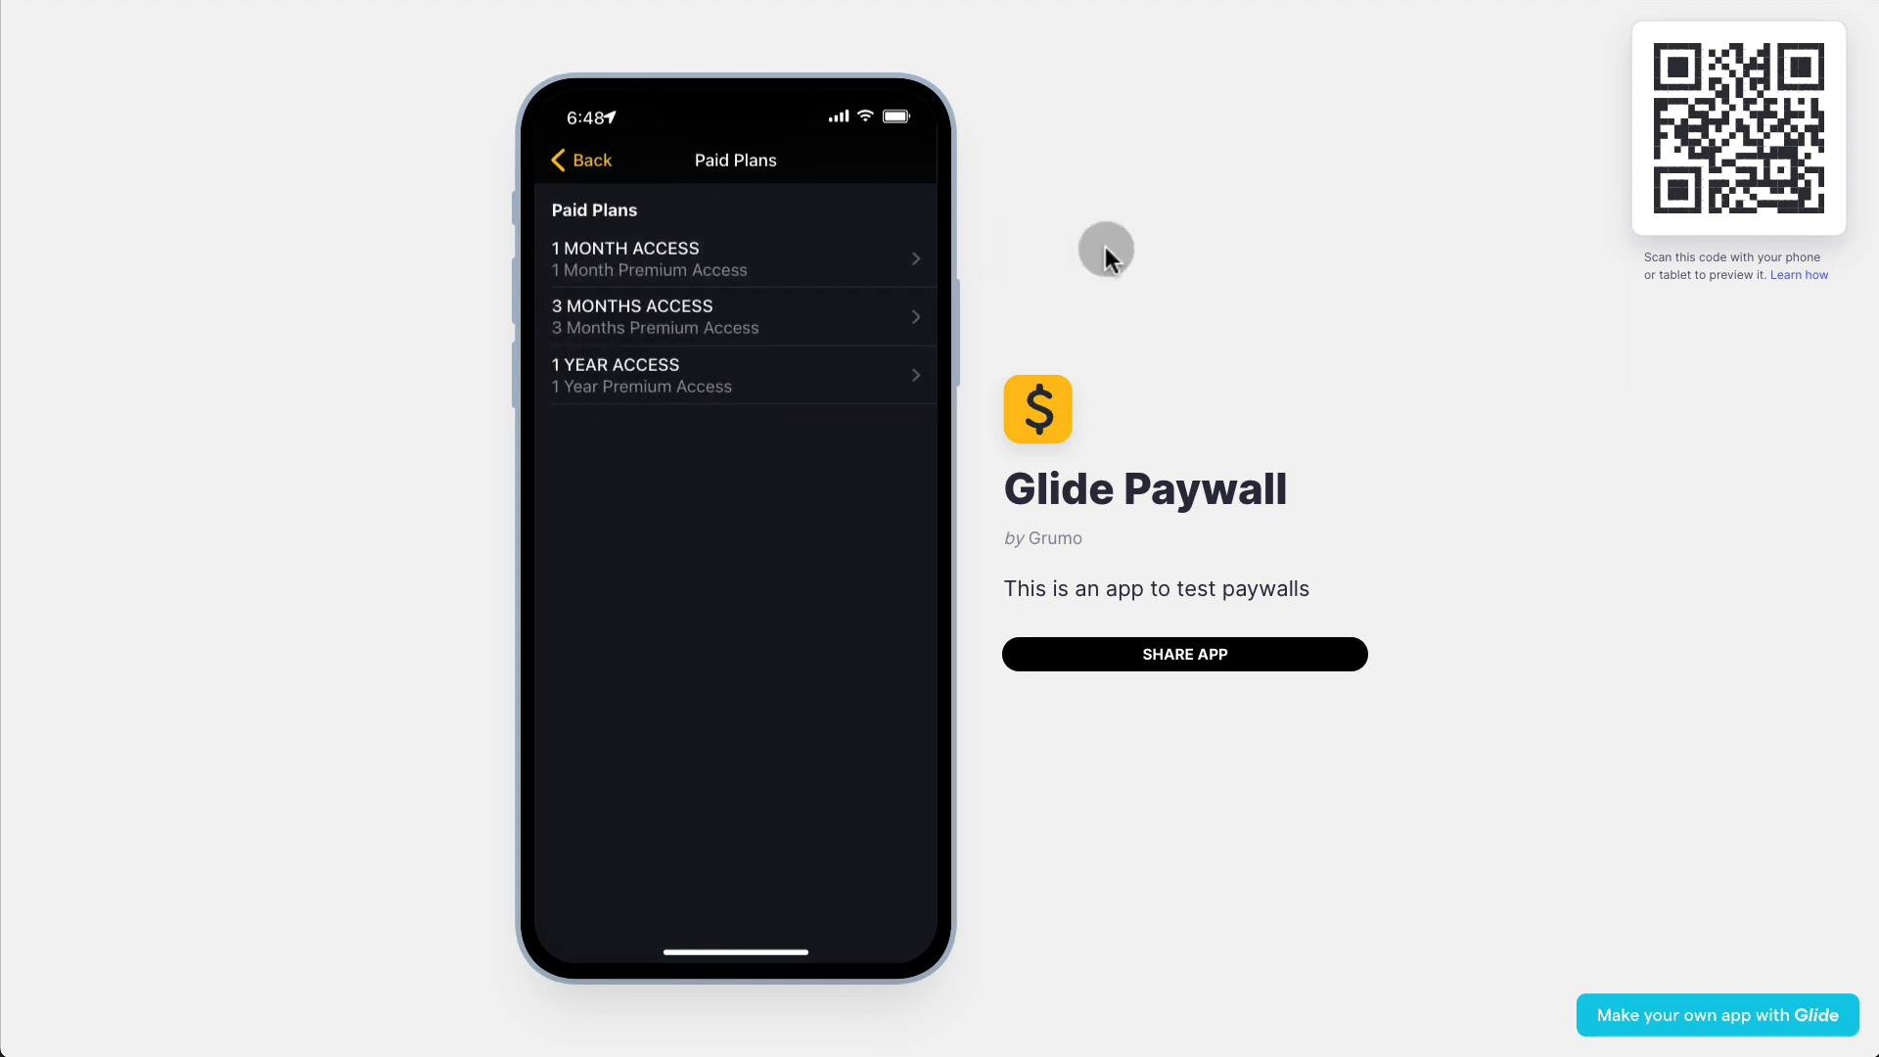